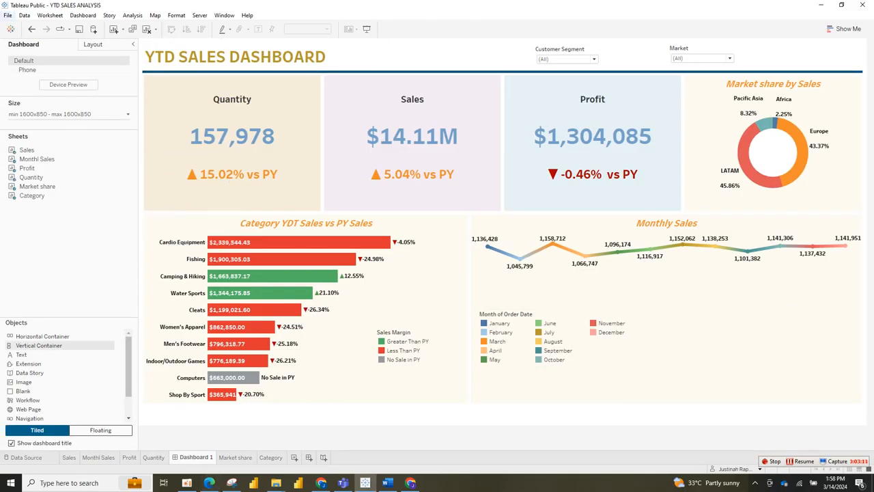
Create a new blank workbook alongside the YTD SALES ANALYSIS workbook
left_click(8, 15)
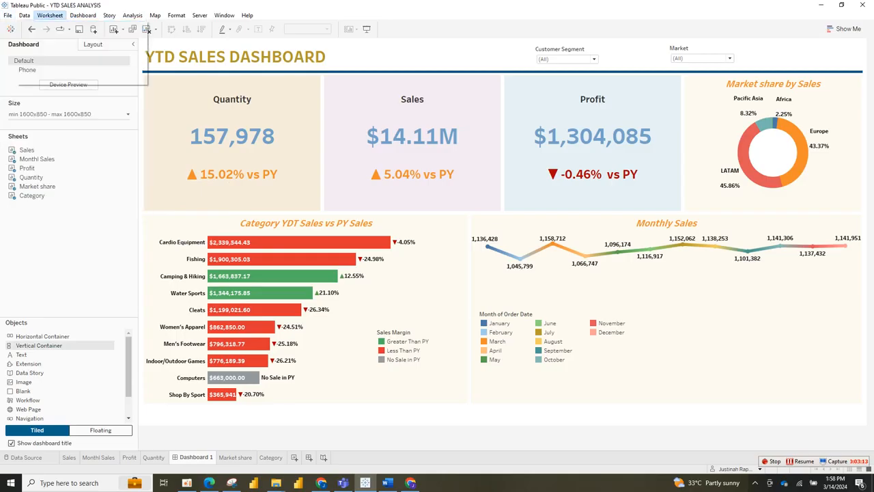
left_click(45, 26)
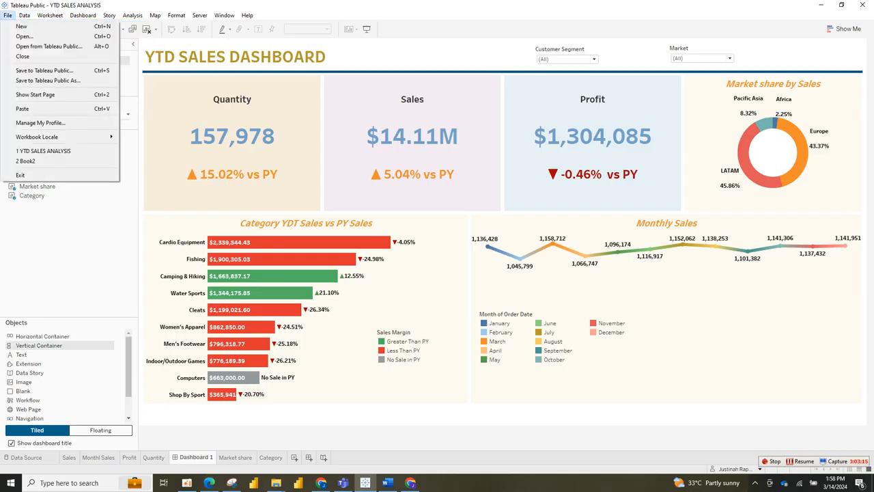
left_click(20, 26)
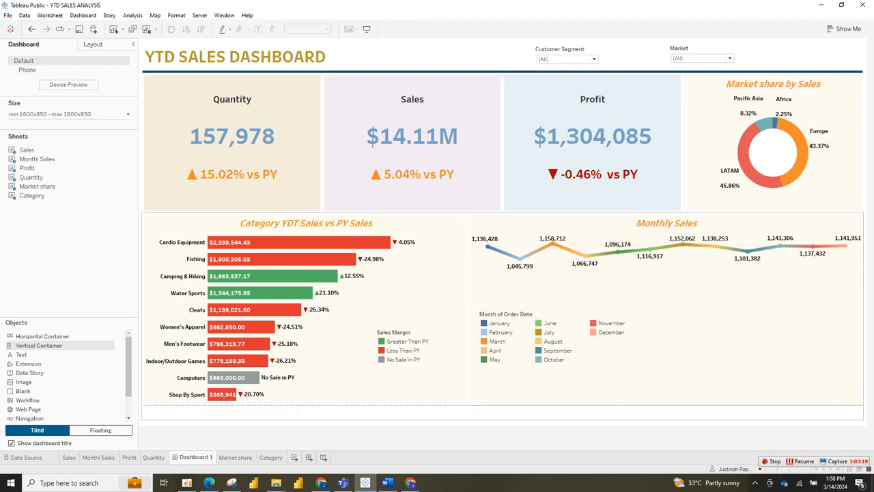
left_click(8, 15)
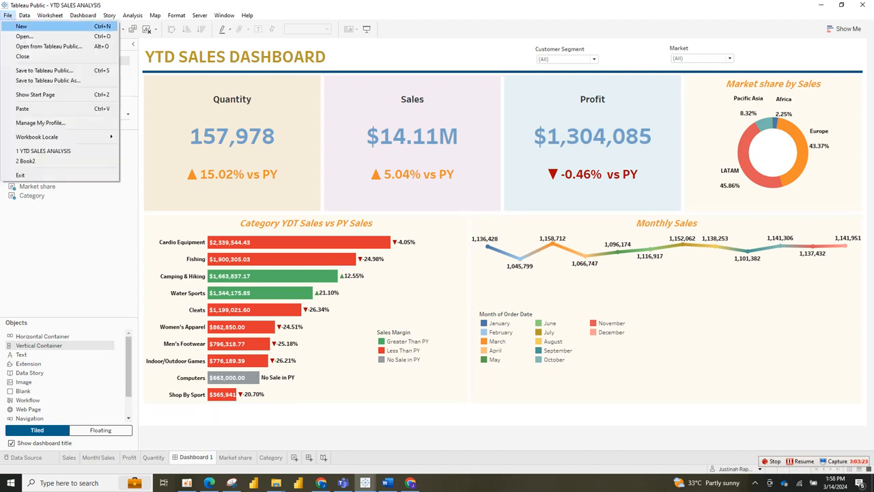
left_click(21, 26)
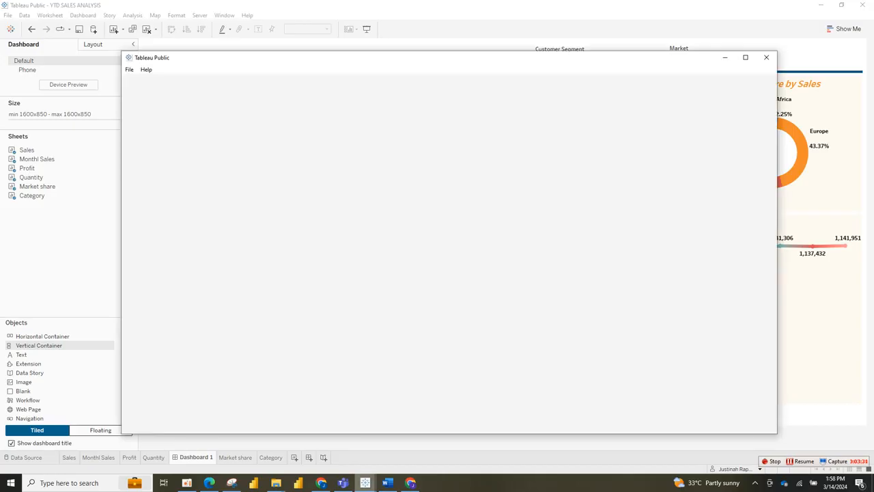
Close the surplus Book3 window and show the blank Book2 workbook maximized
mouse_move(366, 483)
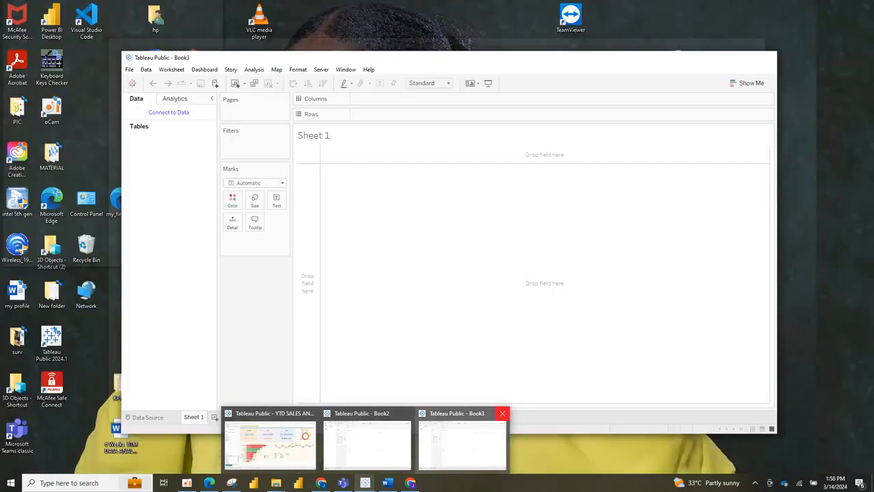
left_click(502, 413)
left_click(415, 441)
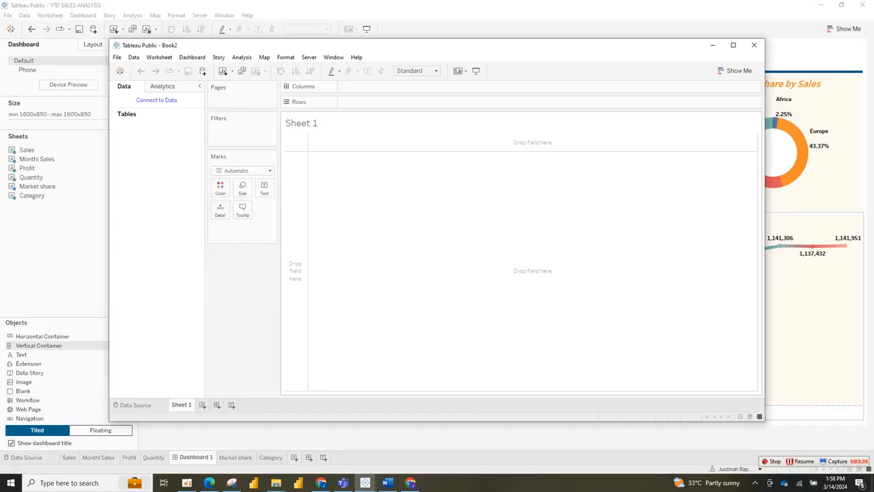
left_click(732, 45)
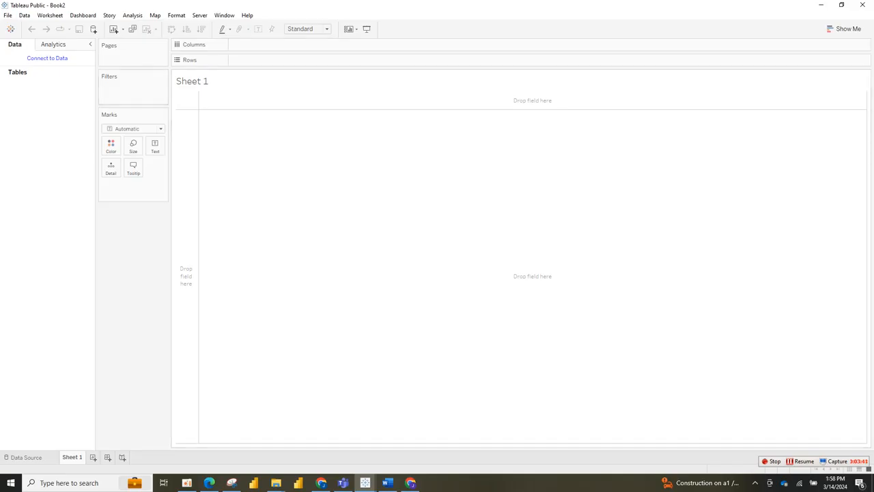
Connect the workbook to the Dataco text file in the Downloads folder
left_click(47, 58)
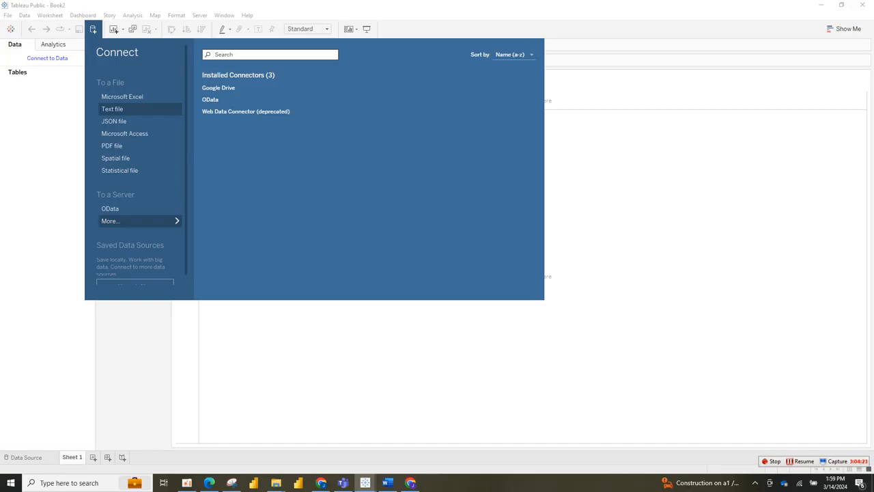
left_click(112, 108)
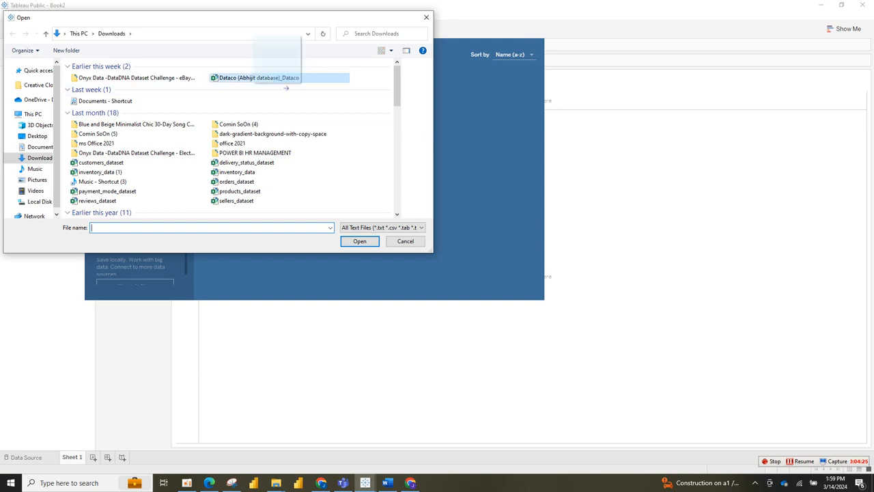
left_click(283, 79)
left_click(360, 241)
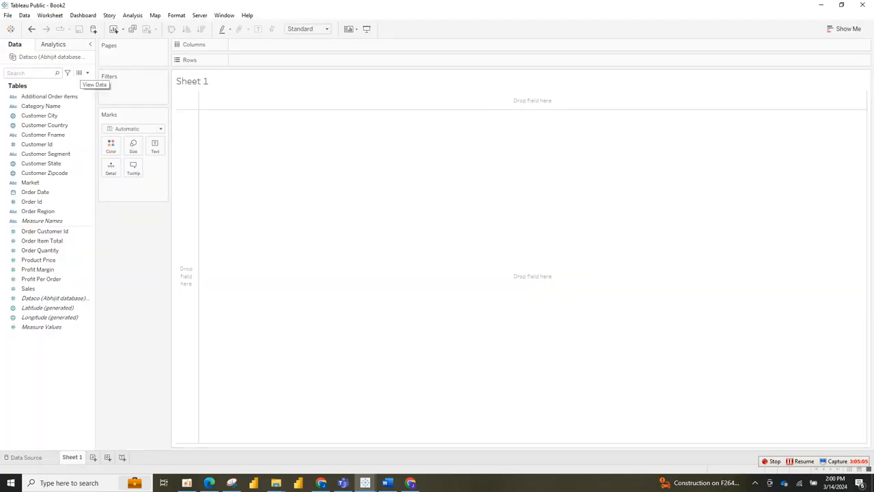
left_click(48, 307)
left_click(41, 105)
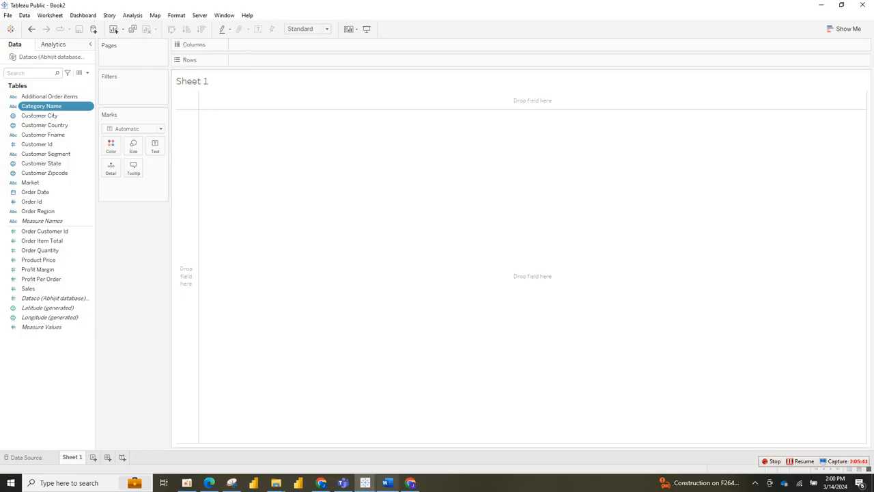
Switch to the Word notes and highlight the YTD SALES formula to review its FIXED expression
left_click(387, 483)
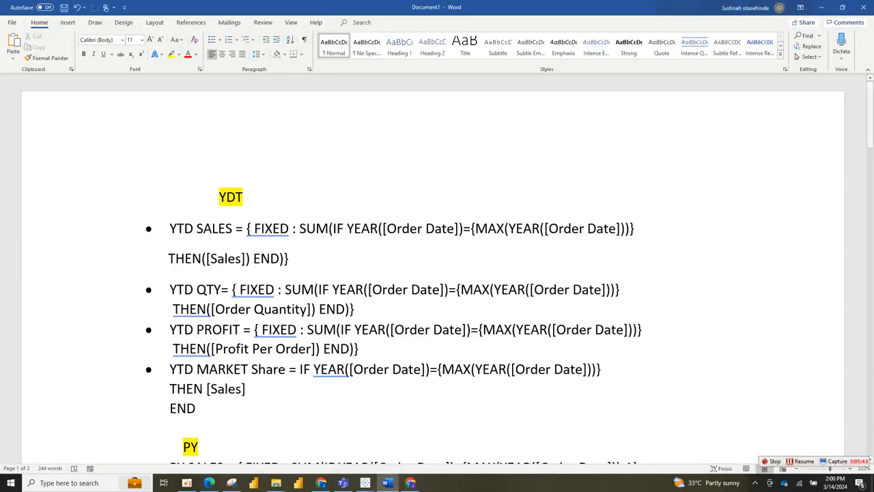
mouse_move(870, 113)
left_mouse_down()
mouse_move(870, 282)
mouse_move(871, 113)
left_mouse_up()
left_click_drag(289, 258, 247, 228)
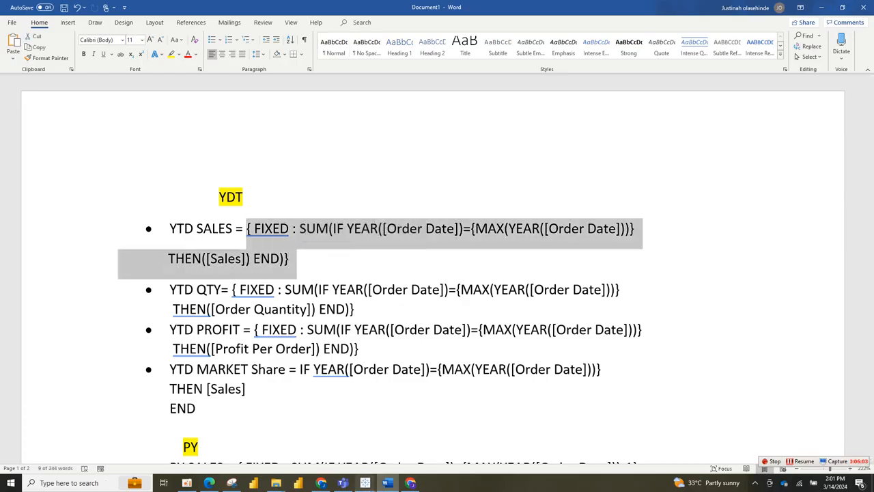
Switch back to Book2 in Tableau Public and create a calculated field named YDT SALES
mouse_move(387, 483)
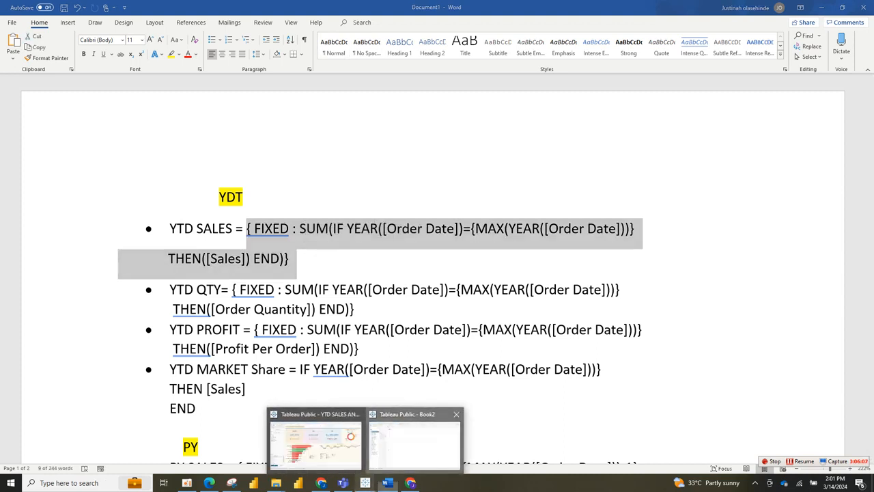
left_click(415, 441)
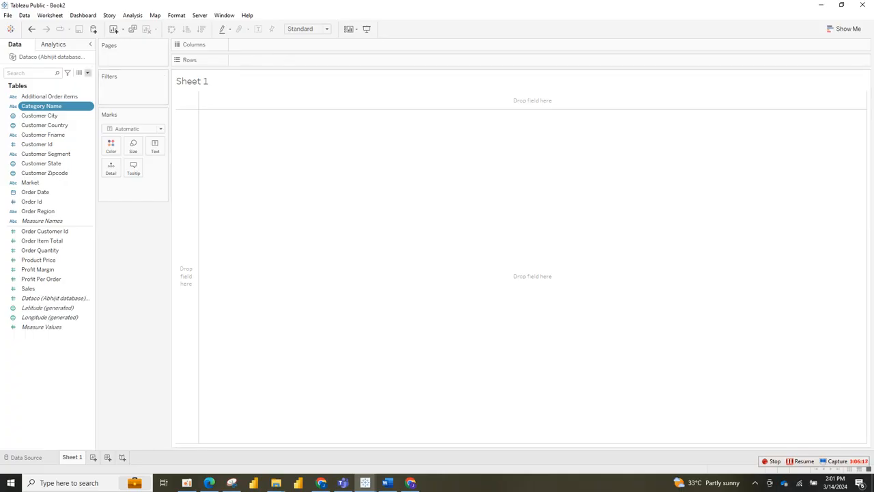
left_click(88, 73)
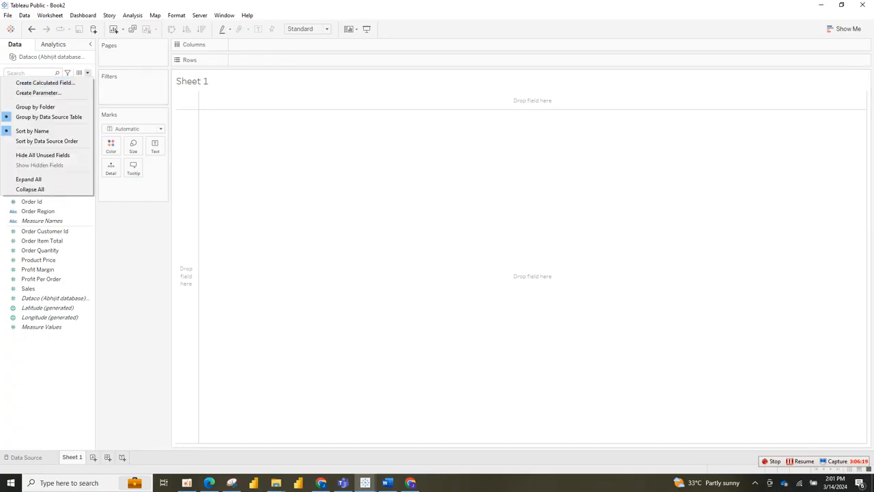
left_click(44, 82)
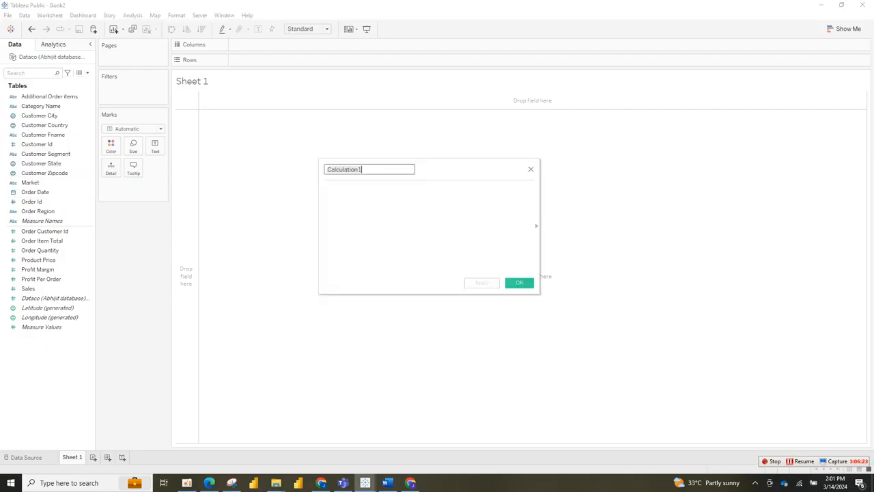
type("YDT SALES")
Begin the YDT SALES formula with the level-of-detail expression { FIXED : SUM(
left_click(325, 190)
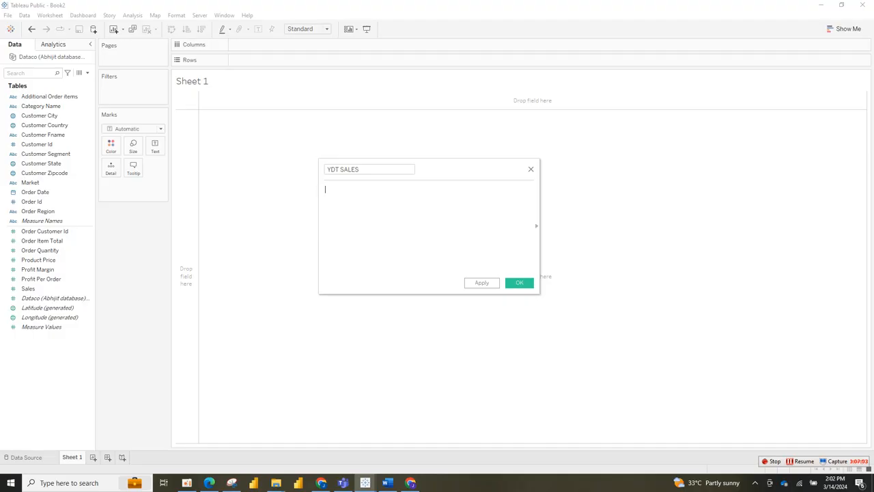
type("FI")
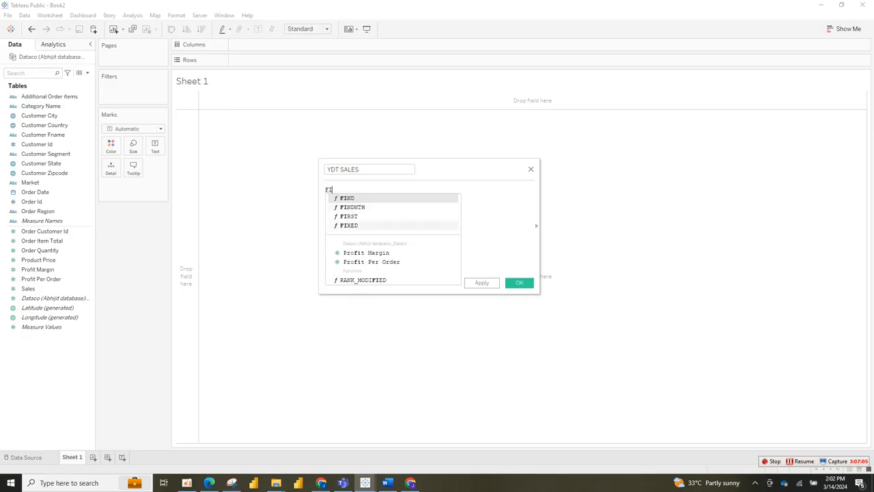
key("Down")
key("Down")
key("Down")
key("Return")
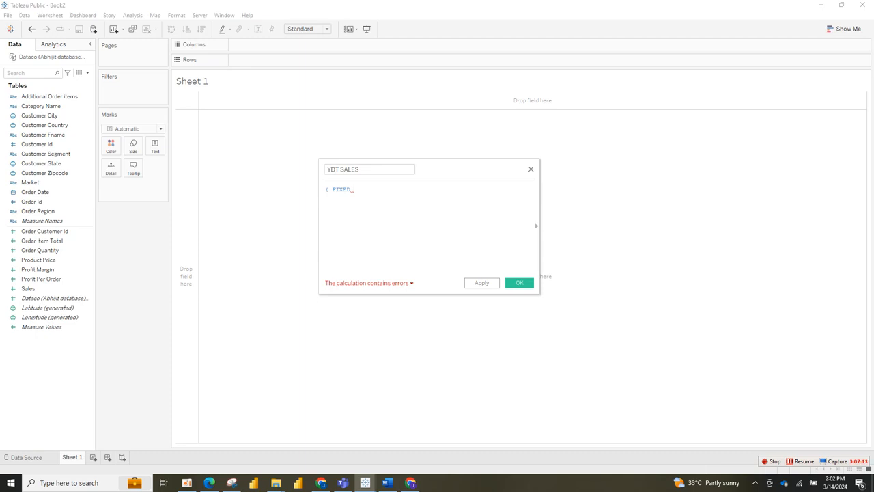
type(": SUM")
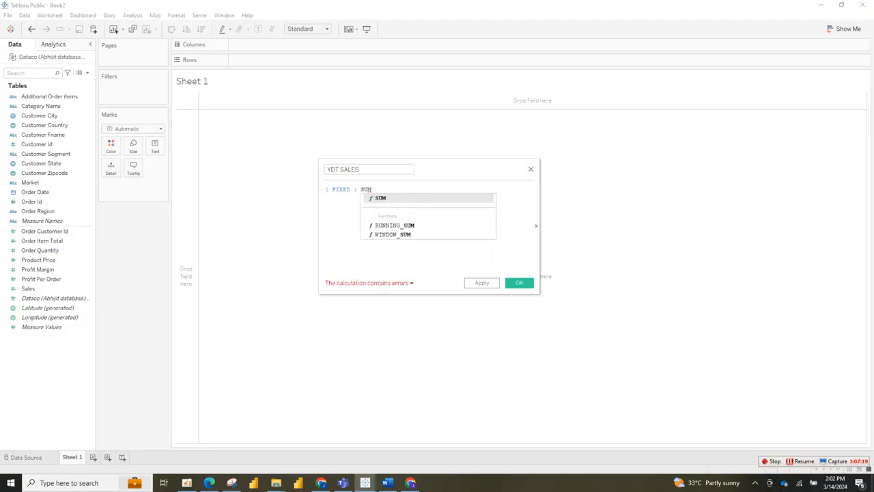
type("(")
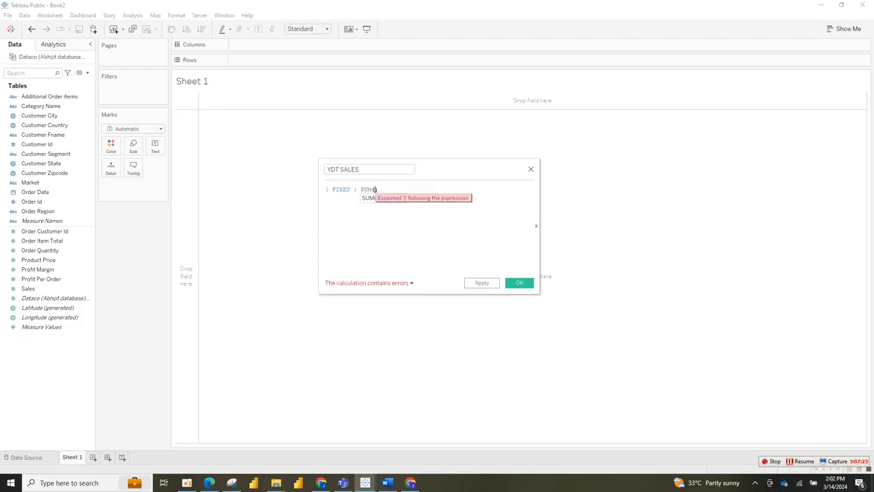
Insert YEAR([Order Date]) as the expression inside SUM
type("Y")
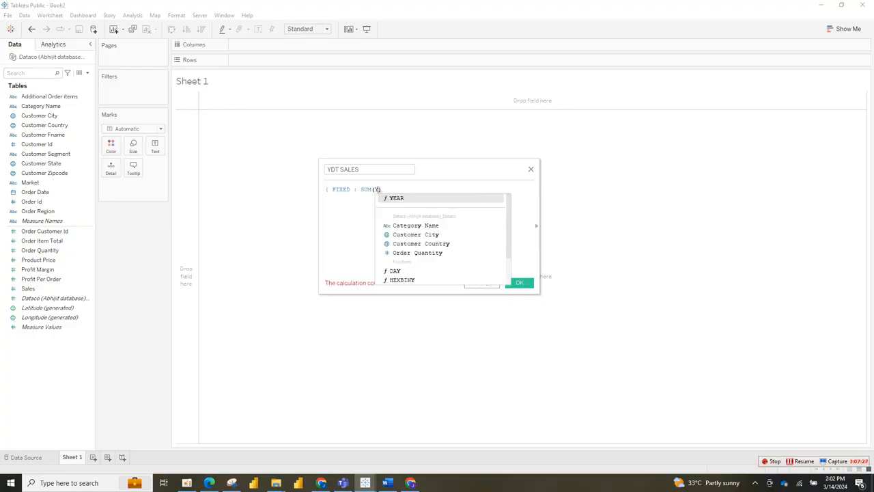
key("Return")
type("ORDER")
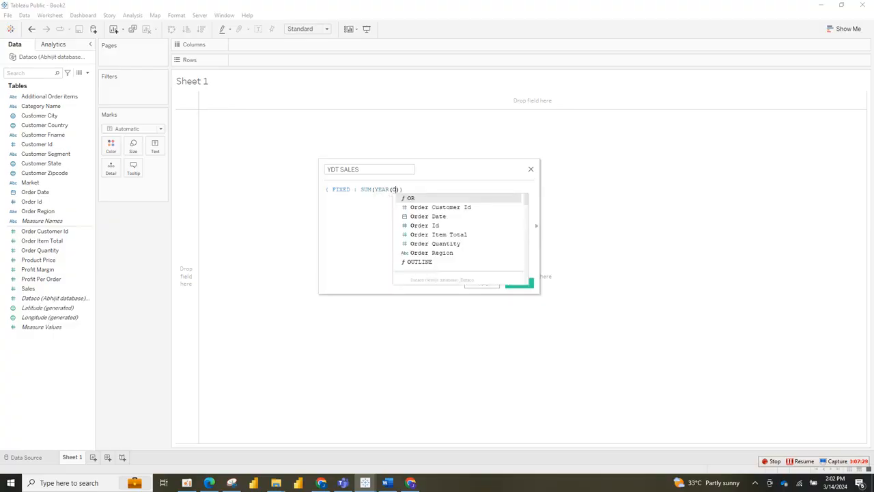
key("Down")
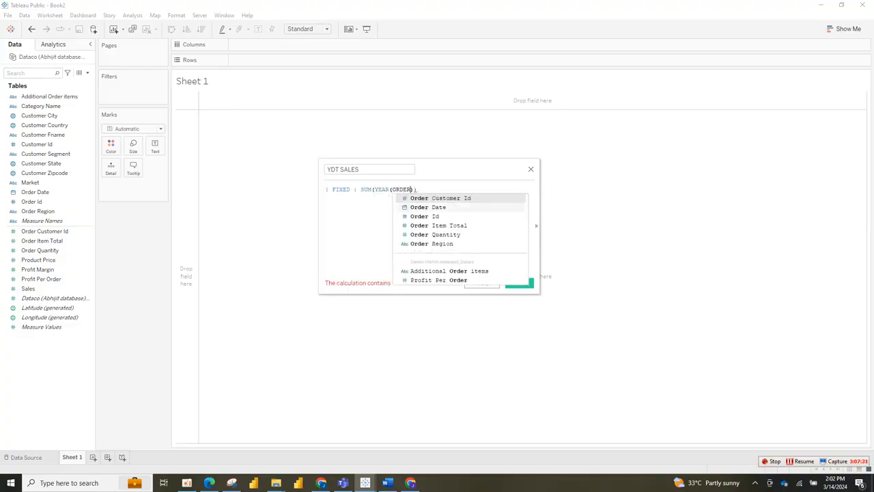
key("Return")
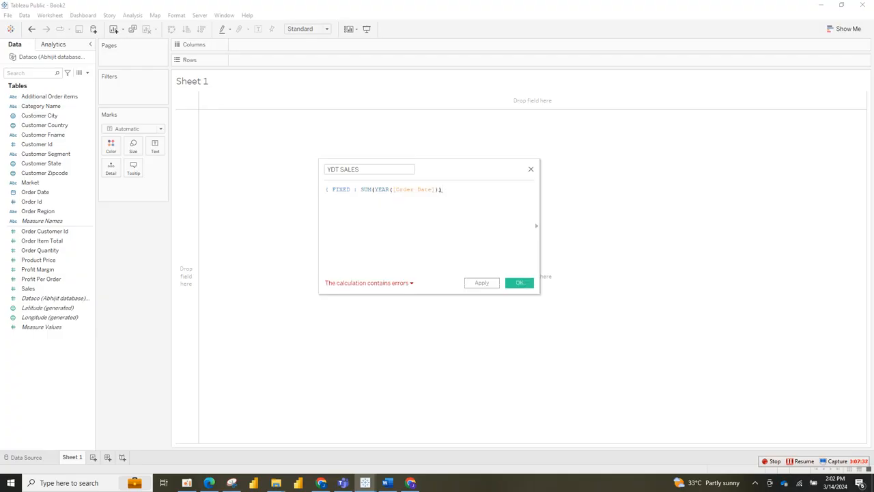
Remove the surplus closing parenthesis after YEAR([Order Date]) and continue the formula with = MAX()
key("BackSpace")
type("= ")
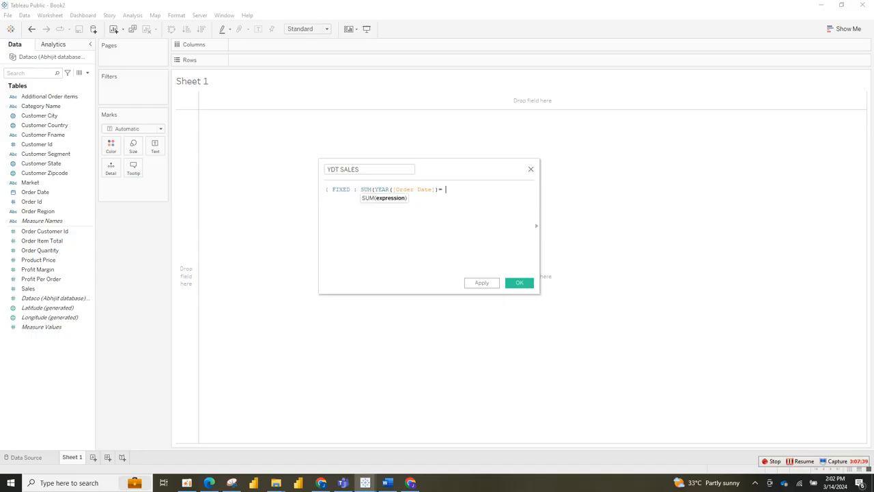
type("MAX")
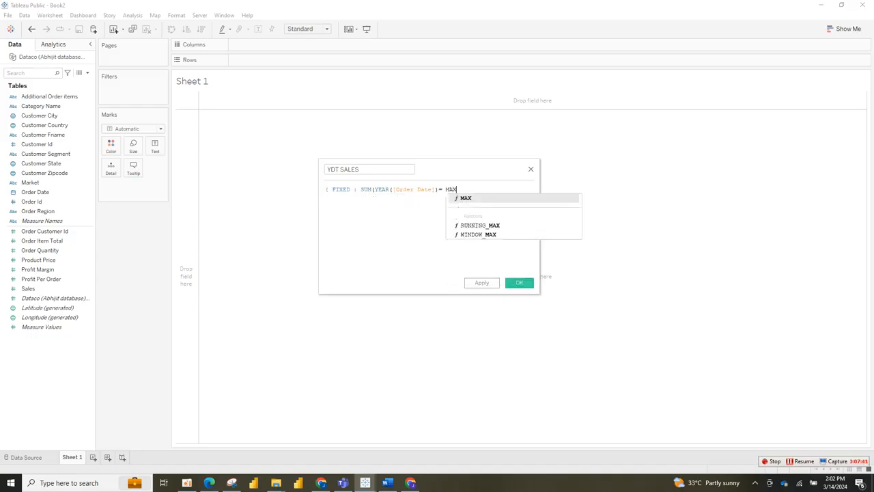
key("Return")
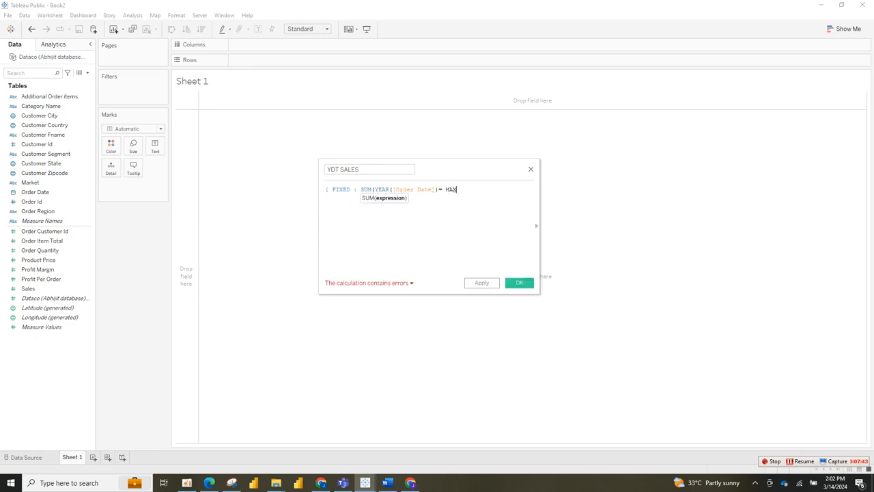
key("BackSpace")
key("Down")
key("Down")
key("Down")
key("Down")
key("Down")
key("Down")
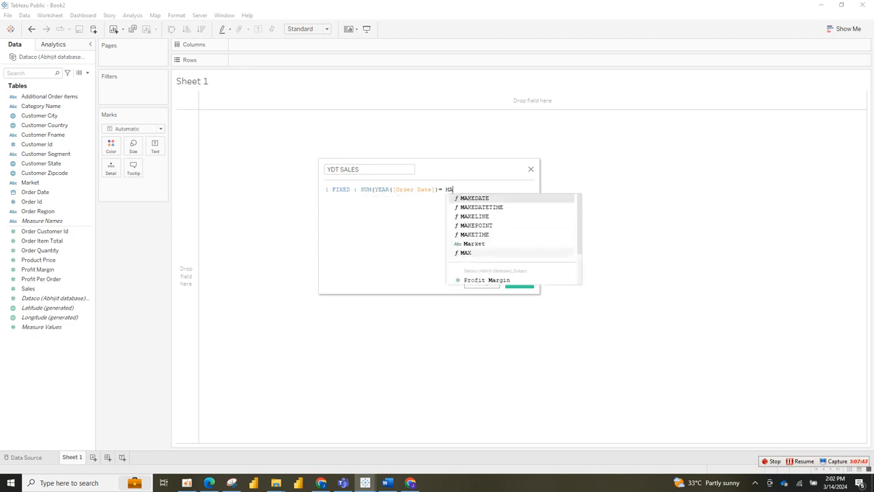
key("Return")
Insert YEAR([Order Date]) as the argument of MAX in the YDT SALES formula
type("YE")
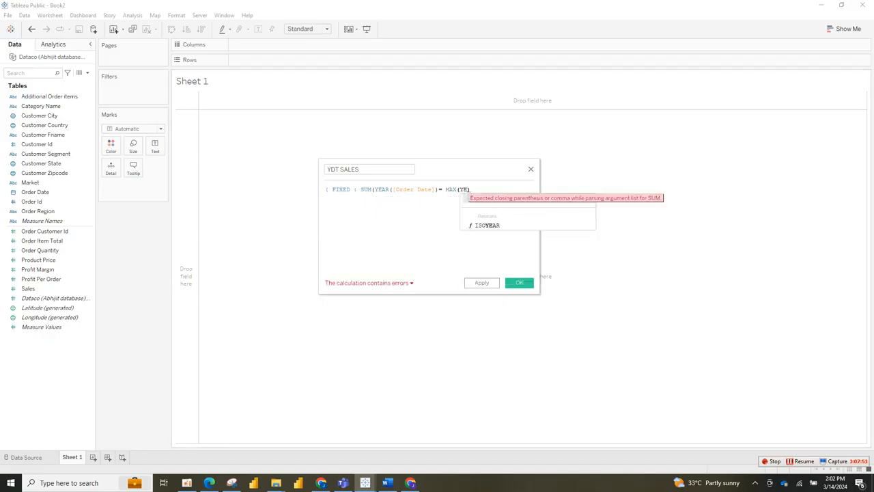
key("Return")
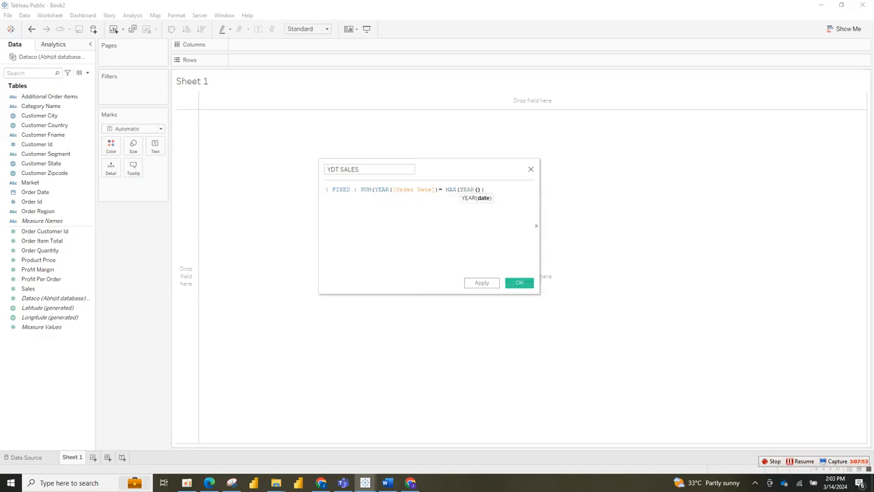
type("ORD")
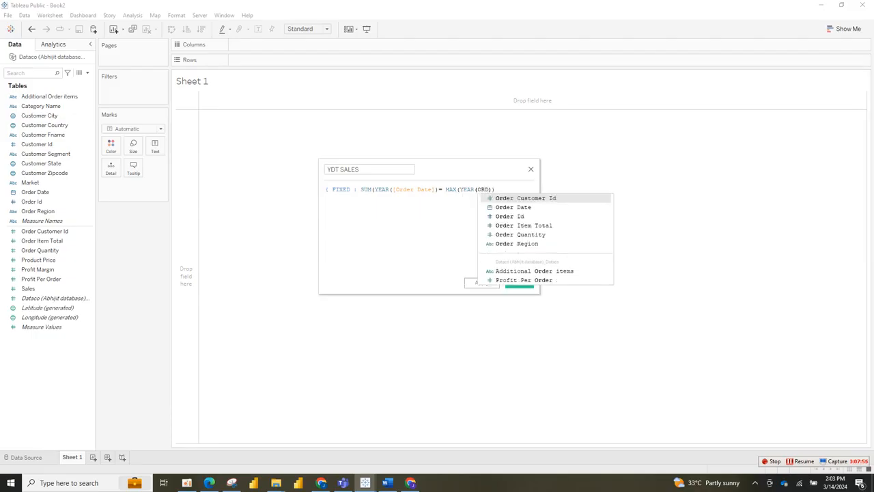
key("Down")
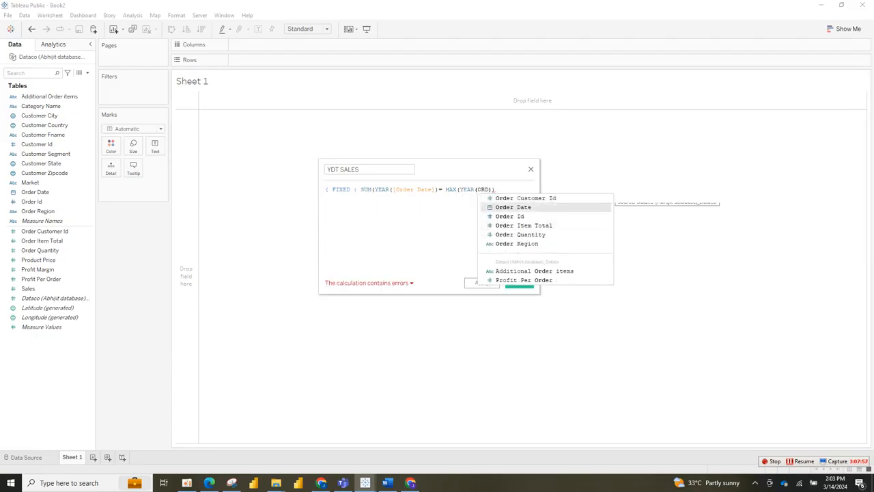
key("Return")
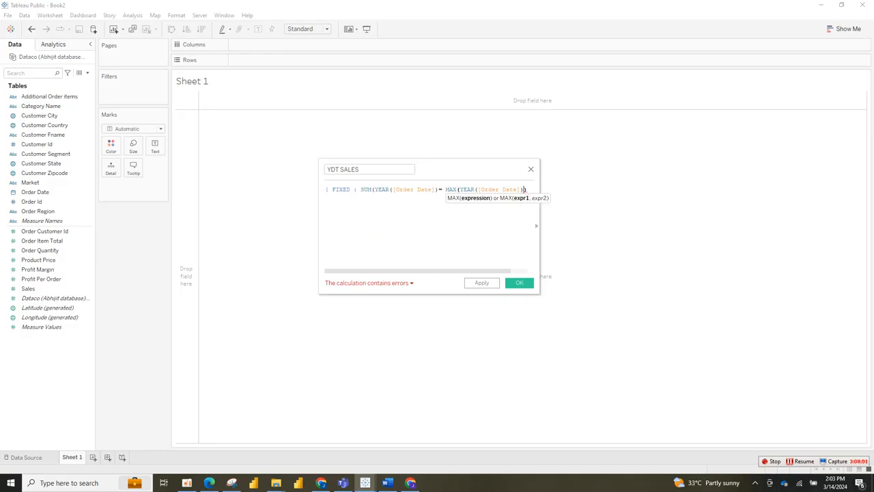
key("Right")
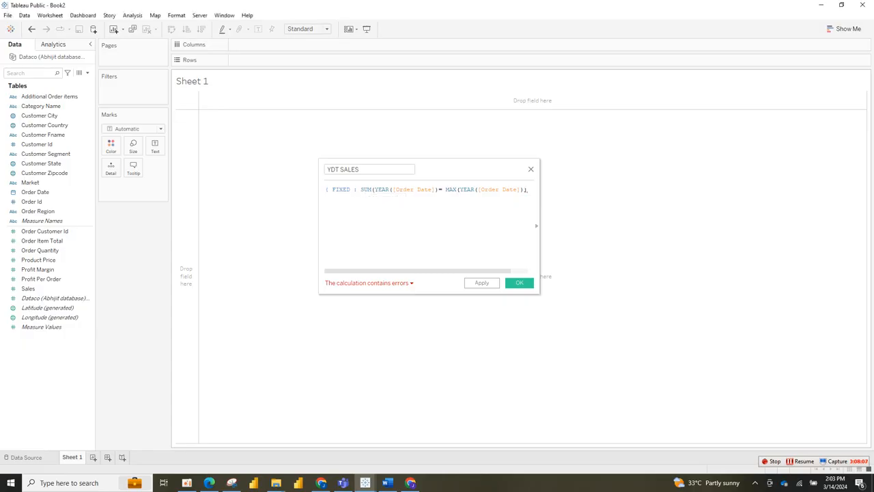
Add the missing closing parenthesis at the end of the first line and enter THEN [Sales] on a new line
left_click(526, 189)
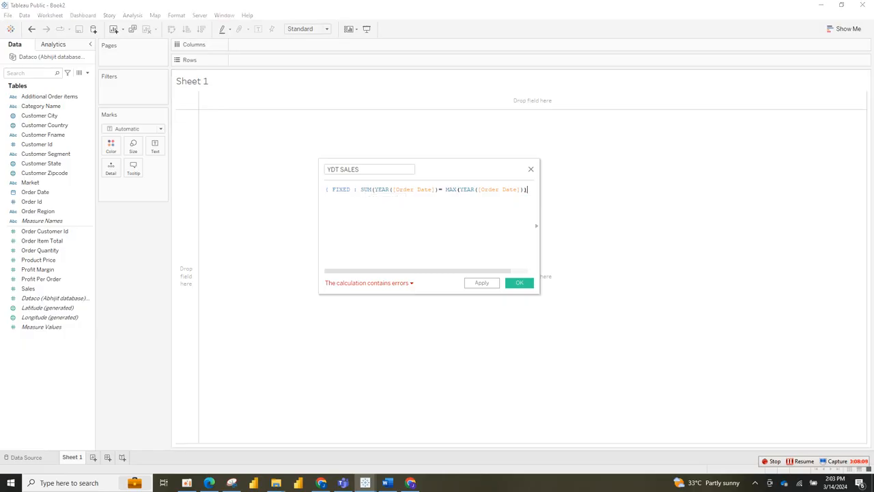
type(")")
key("Return")
type("THE")
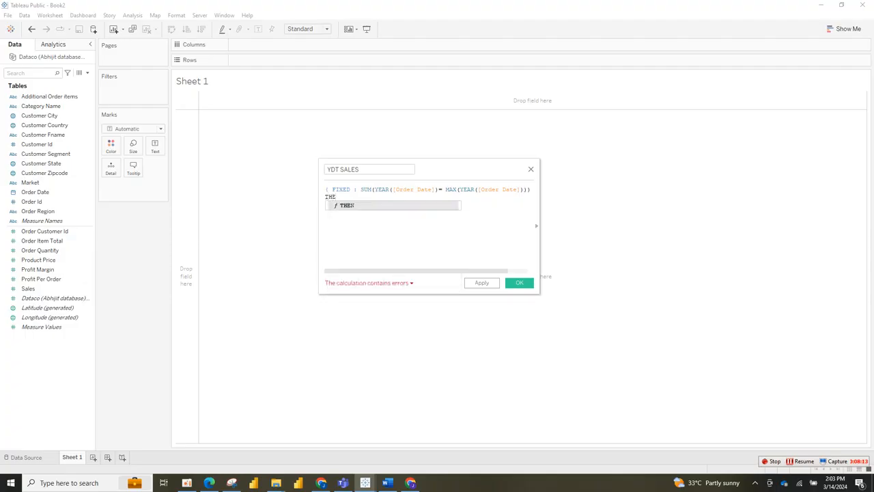
type("N")
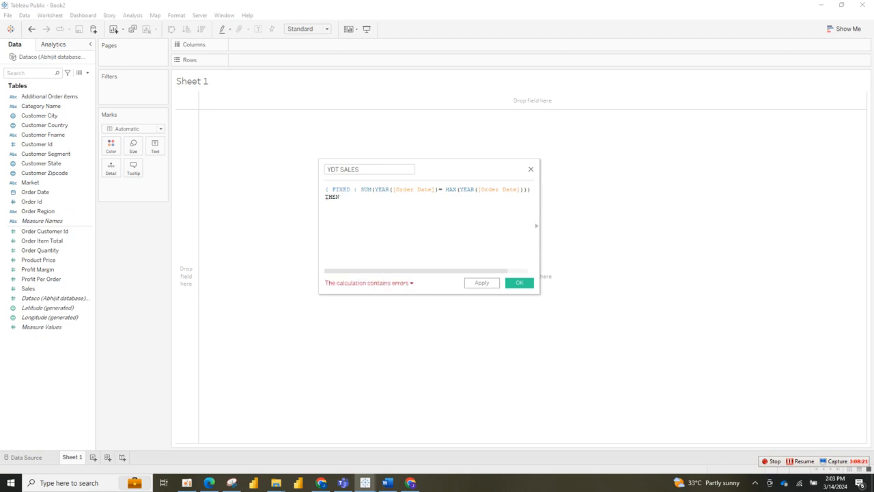
type("S")
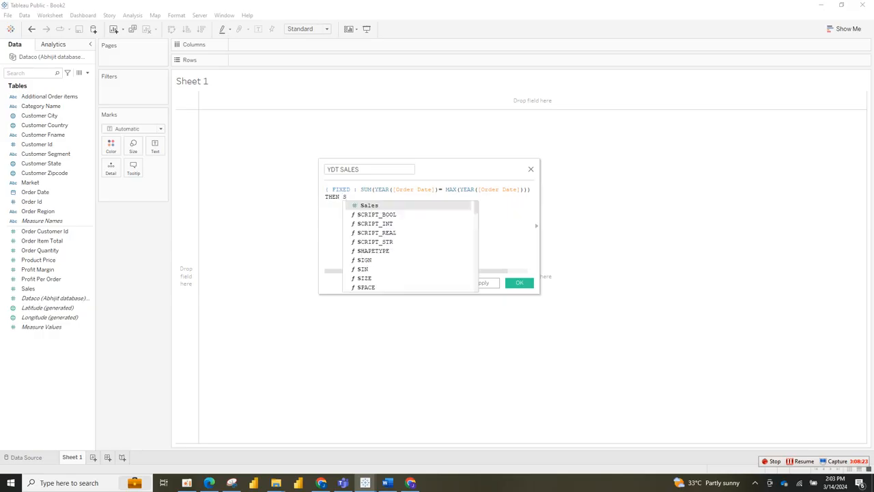
key("Return")
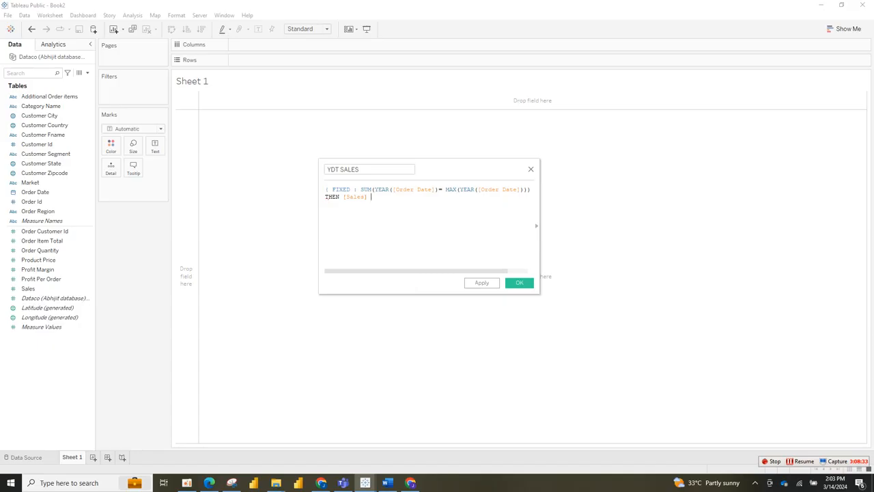
End the formula with END)} on its own line and insert an opening brace before MAX
key("Return")
type("END")
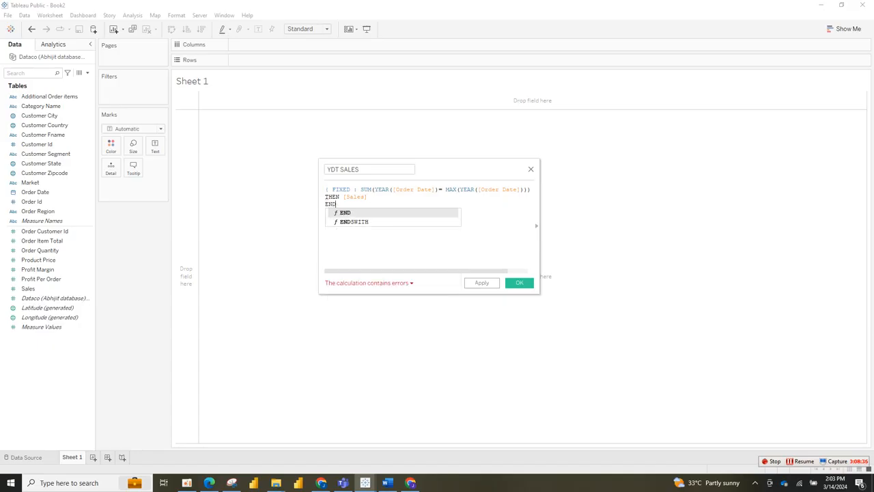
key("Return")
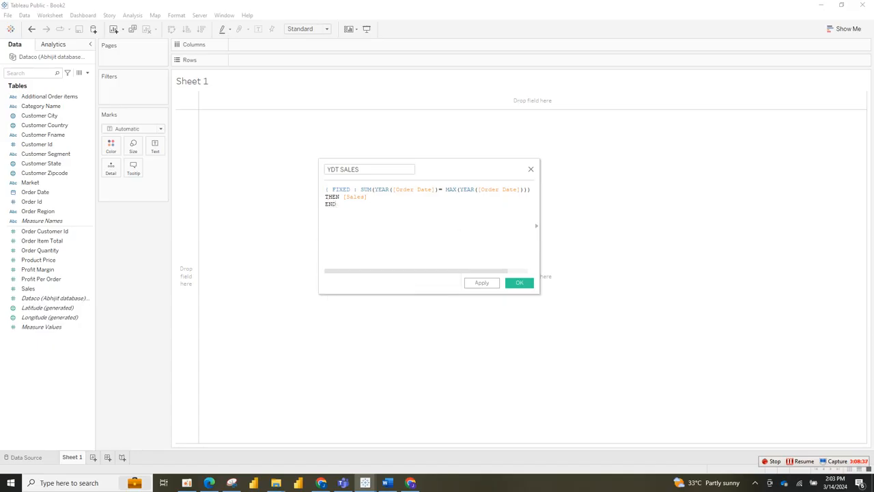
type(")}}")
key("BackSpace")
type("}")
left_click(446, 189)
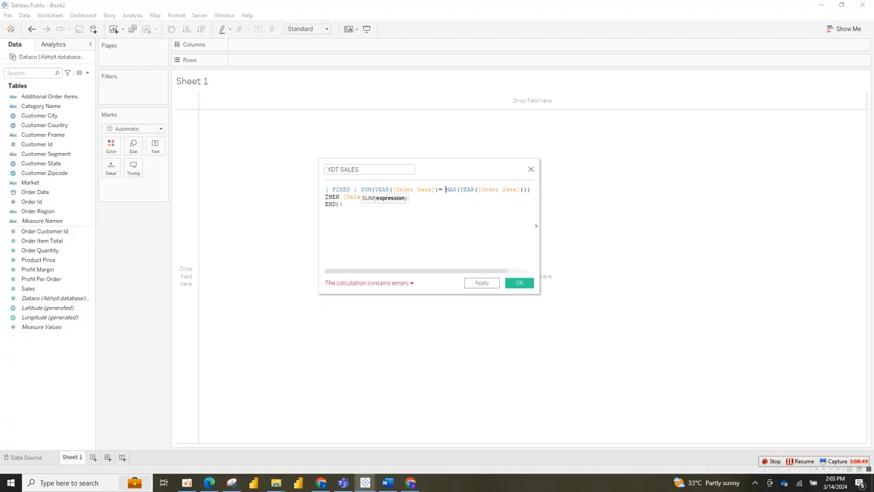
type("(")
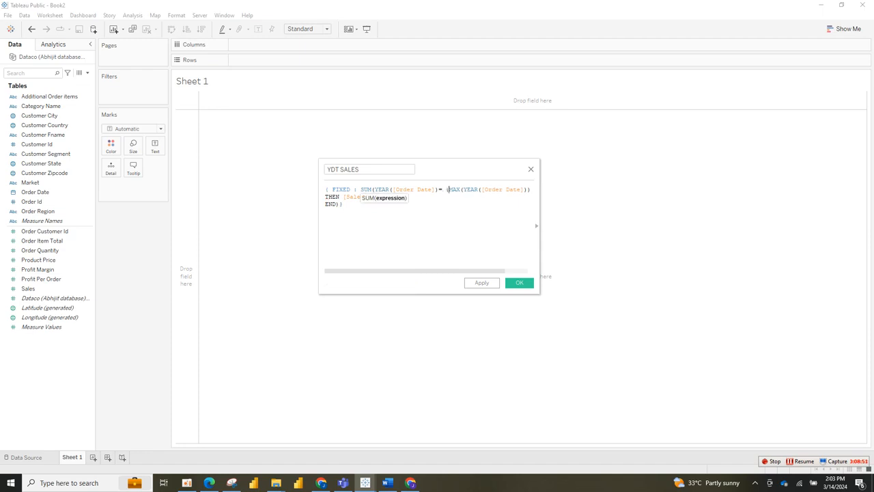
left_click(342, 203)
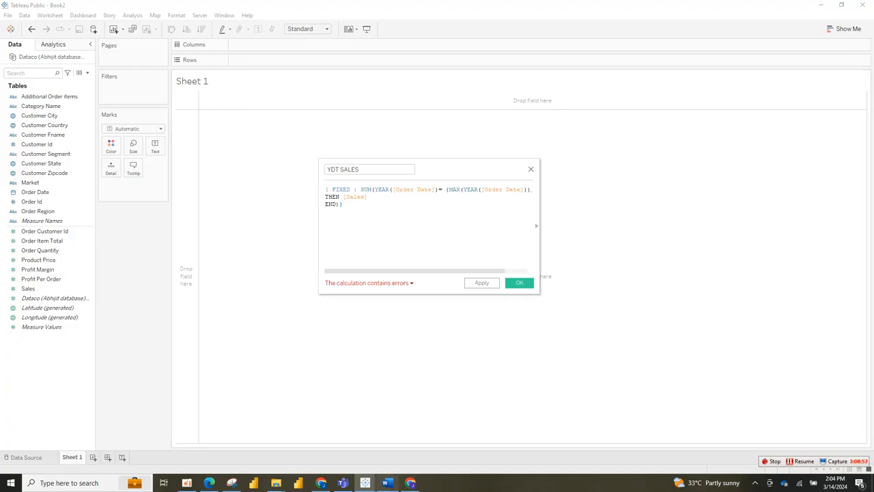
Switch to Document1 in Word, copy the highlighted YTD SALES formula and return to the calculation in Tableau Public
left_click(387, 483)
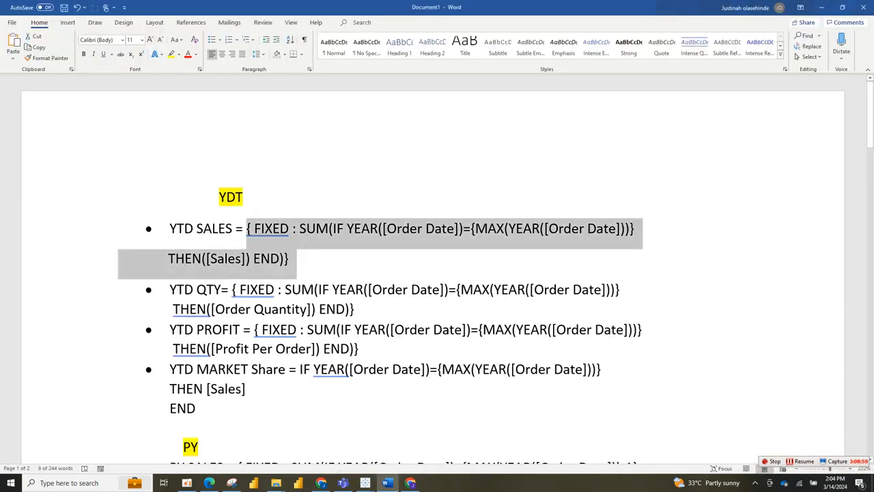
right_click(253, 247)
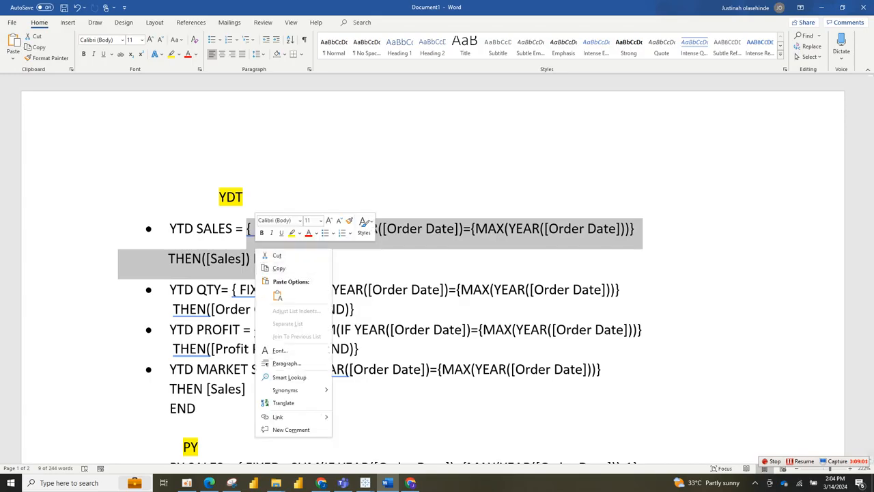
left_click(287, 268)
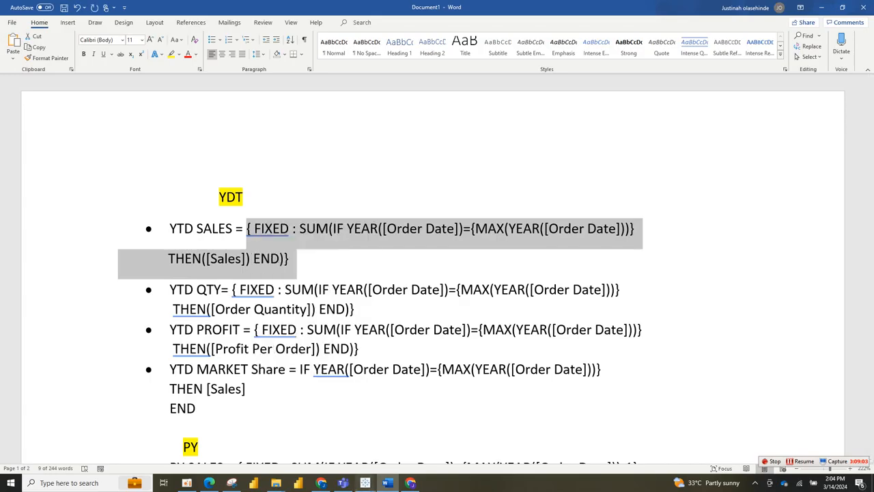
left_click(365, 483)
left_click(415, 444)
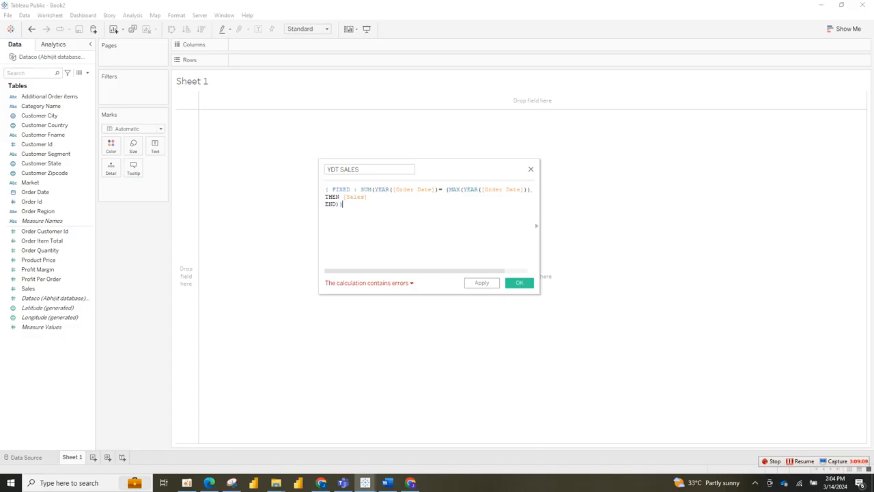
Paste the copied YTD SALES formula below the hand-written one, separated by a blank line
key("Return")
key("Return")
key("ctrl+v")
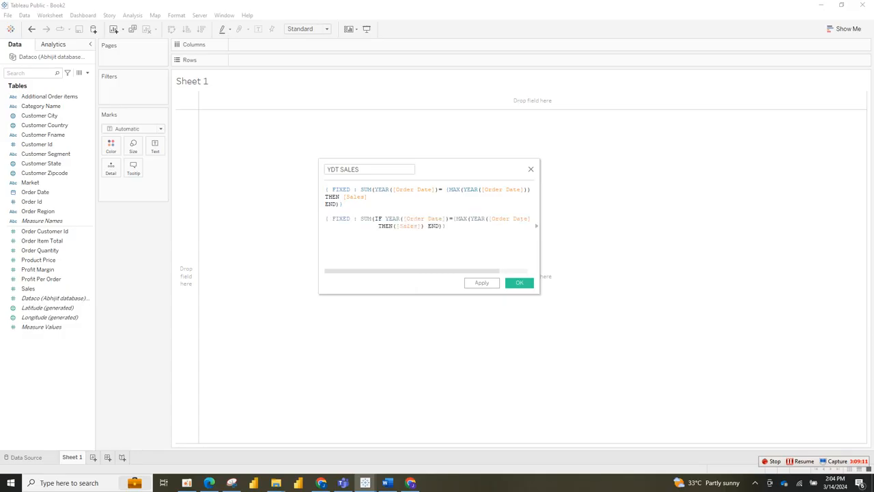
key("Return")
Insert IF before YEAR([Order Date]) inside SUM in the hand-written formula, keeping the YEAR function
left_click(371, 189)
type("IF")
key("BackSpace")
key("BackSpace")
left_click(375, 189)
type("IF")
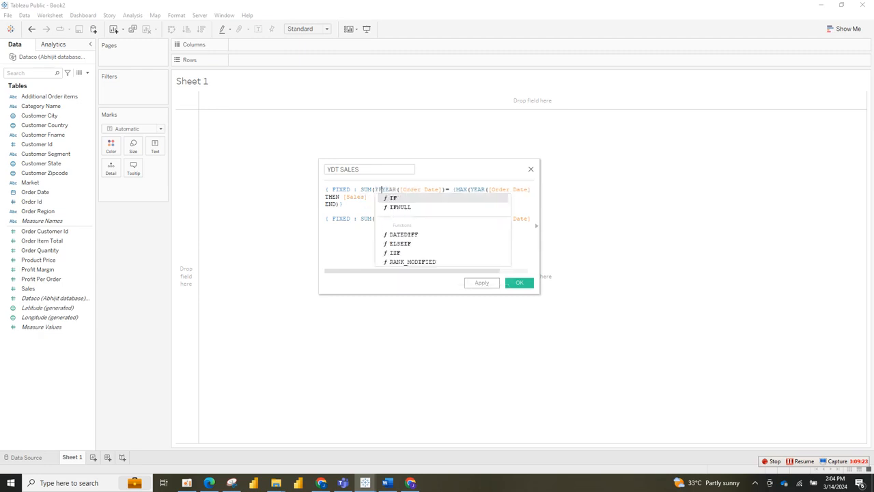
key("Return")
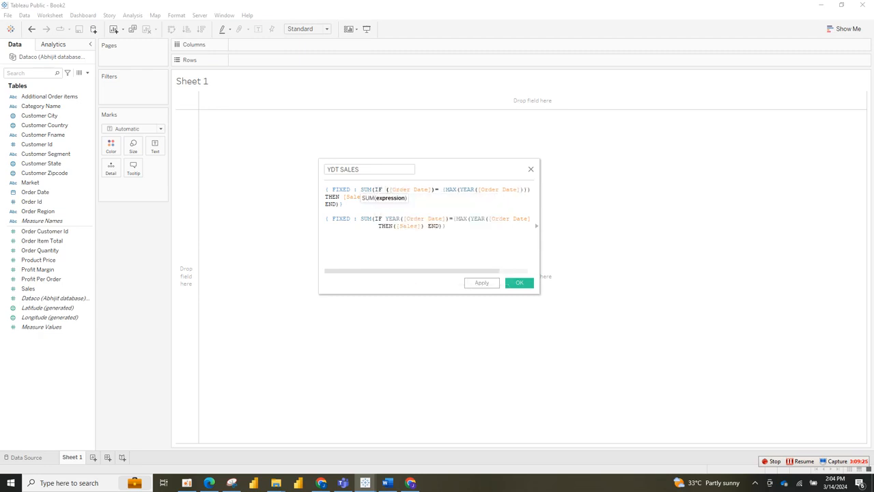
type("YE")
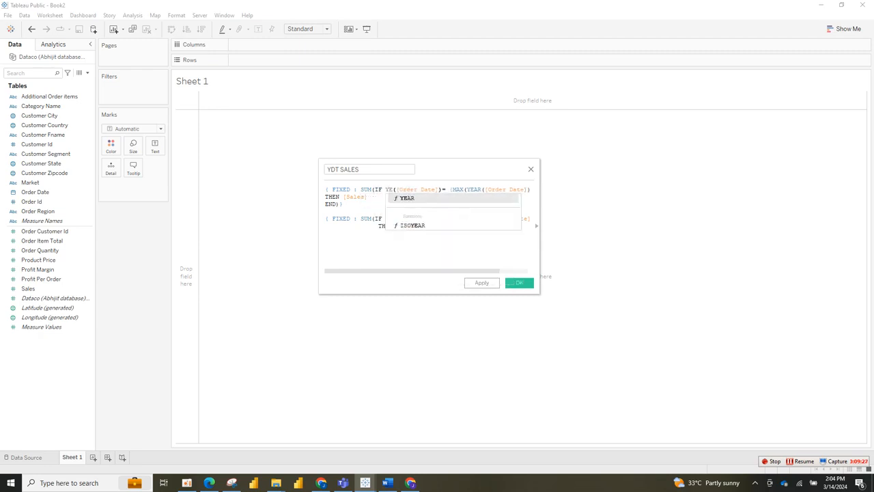
key("Return")
Replace the entire content of the YDT SALES calculation with the copied YTD SALES formula
left_click(342, 203)
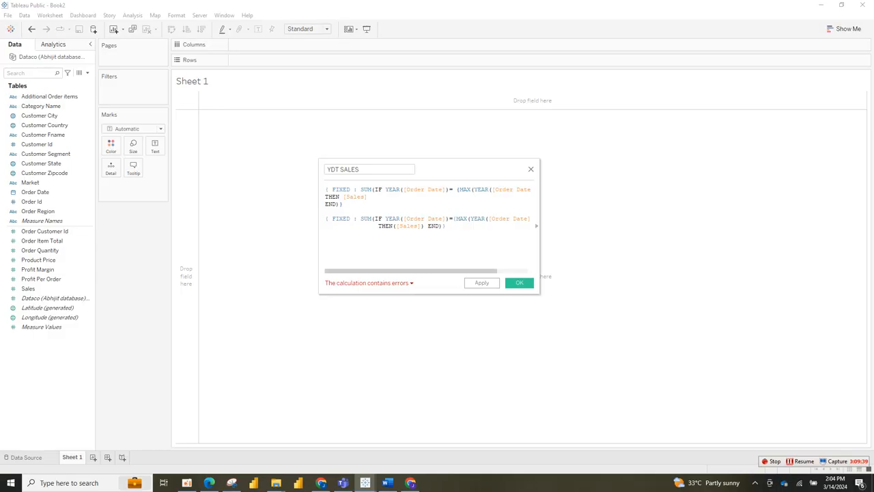
mouse_move(411, 270)
left_mouse_down()
mouse_move(436, 271)
mouse_move(411, 271)
left_mouse_up()
left_click_drag(446, 227, 328, 218)
key("BackSpace")
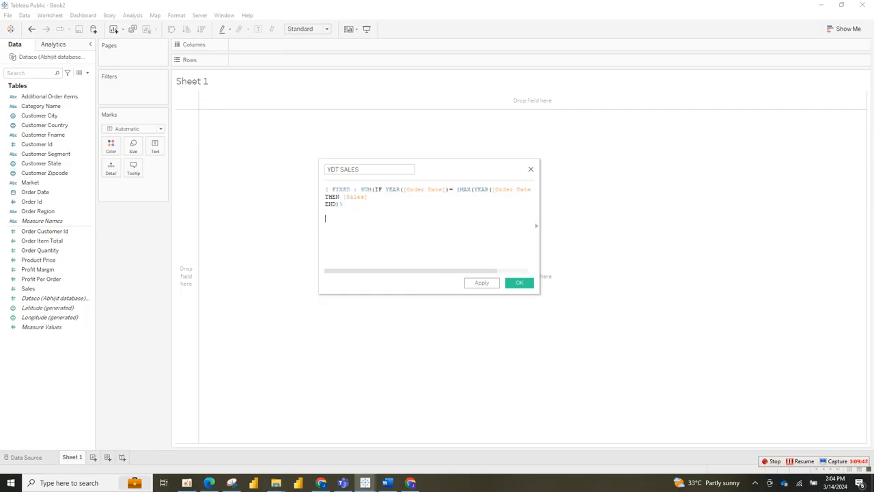
key("ctrl+a")
key("BackSpace")
key("ctrl+v")
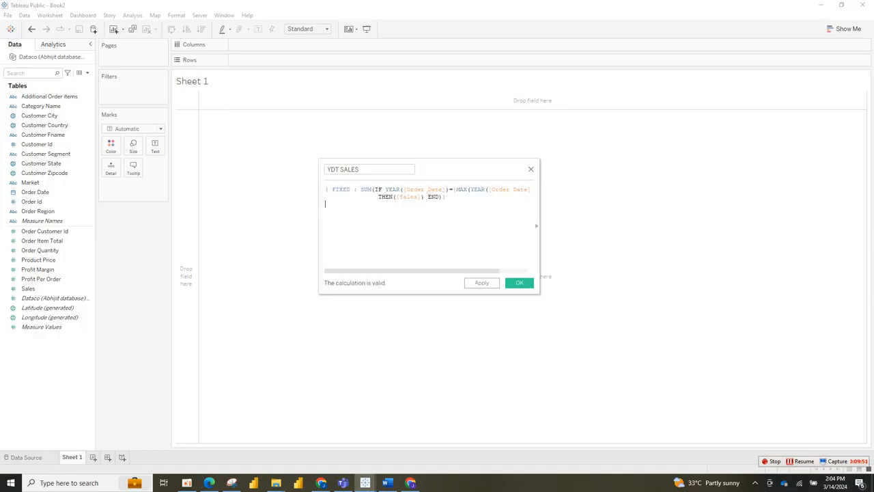
Remove the indentation before THEN([Sales]) and put END)} on a line of its own
key("BackSpace")
key("BackSpace")
key("BackSpace")
key("BackSpace")
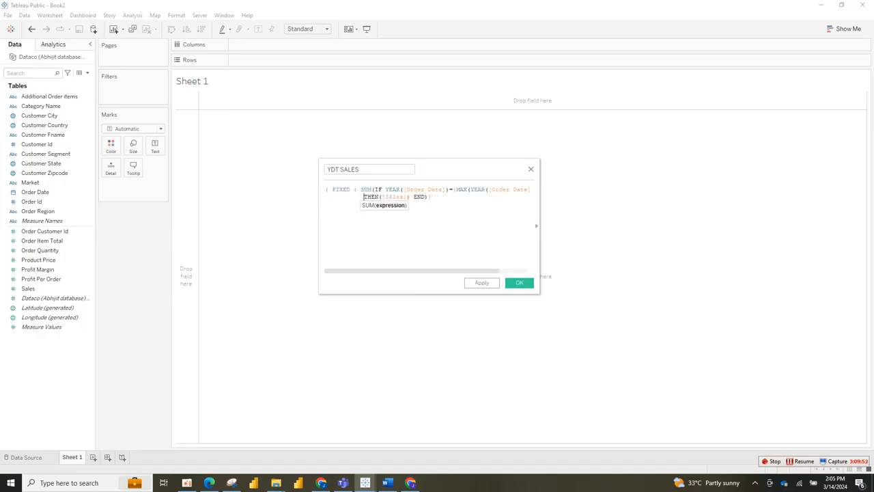
key("BackSpace")
key("BackSpace")
key("BackSpace")
key("BackSpace")
key("BackSpace")
key("BackSpace")
key("BackSpace")
key("BackSpace")
key("BackSpace")
key("BackSpace")
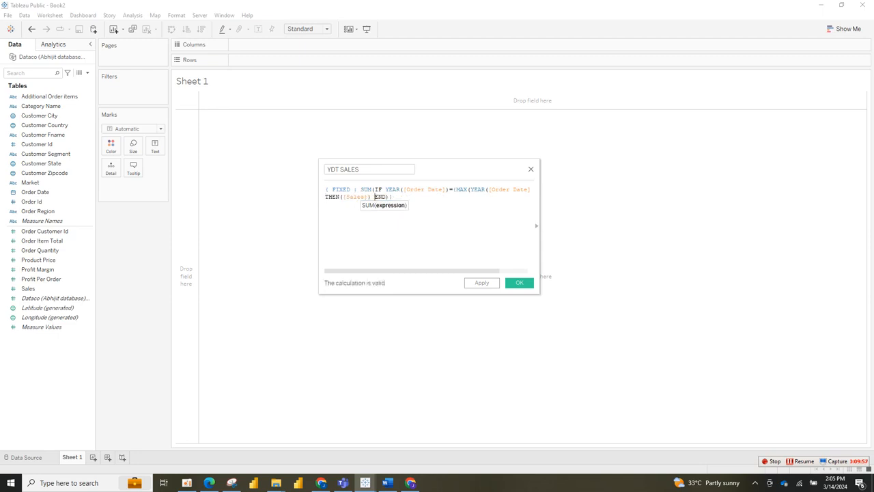
key("Return")
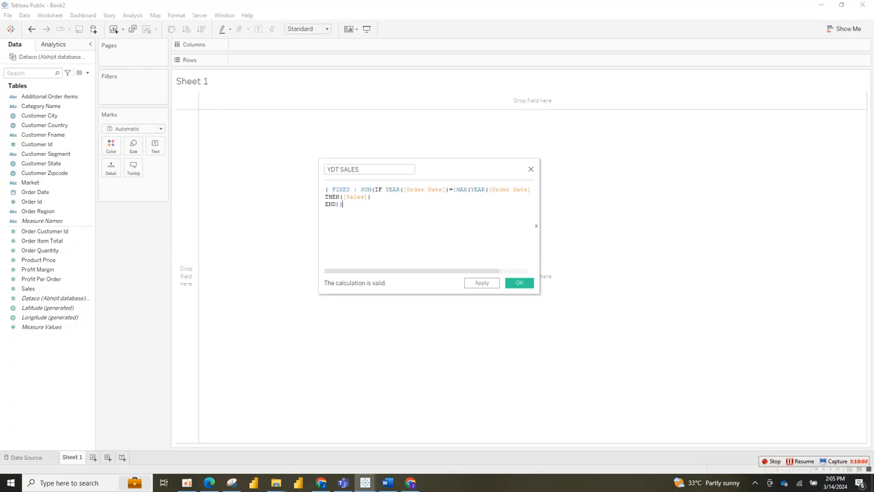
Check the end of the formula's first line and save the YDT SALES calculated field
left_click_drag(411, 270, 440, 270)
type("END)}")
mouse_move(412, 271)
left_mouse_down()
mouse_move(440, 271)
mouse_move(412, 270)
left_mouse_up()
left_click(519, 283)
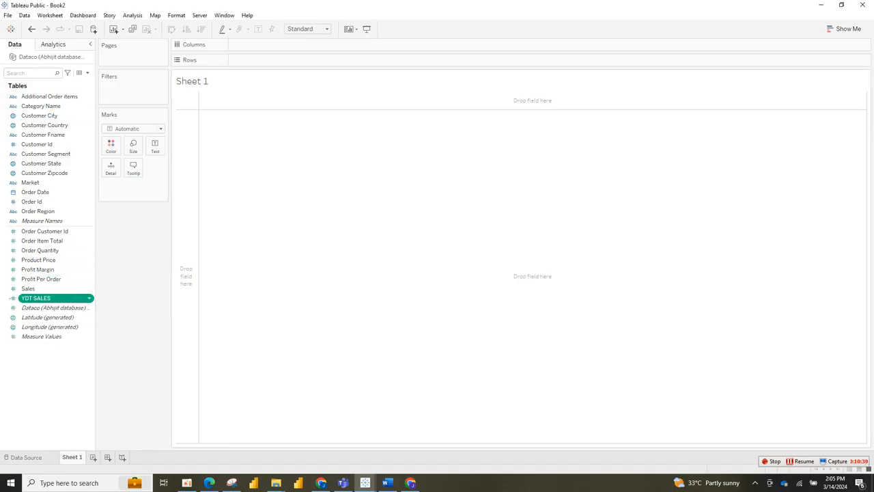
Duplicate the YDT SALES calculated field
right_click(71, 297)
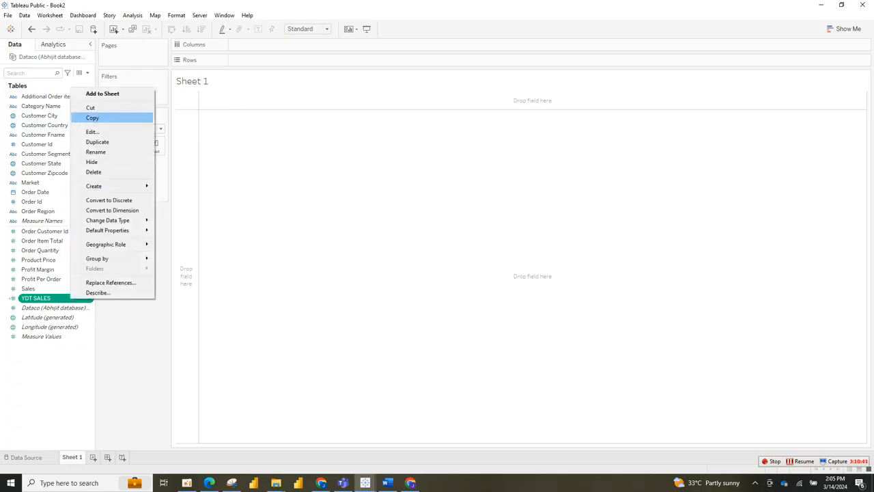
left_click(39, 298)
right_click(39, 298)
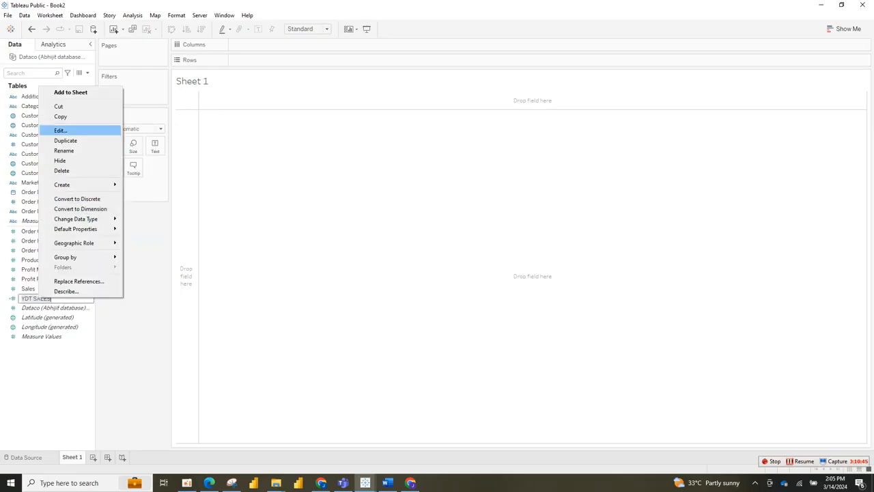
left_click(65, 140)
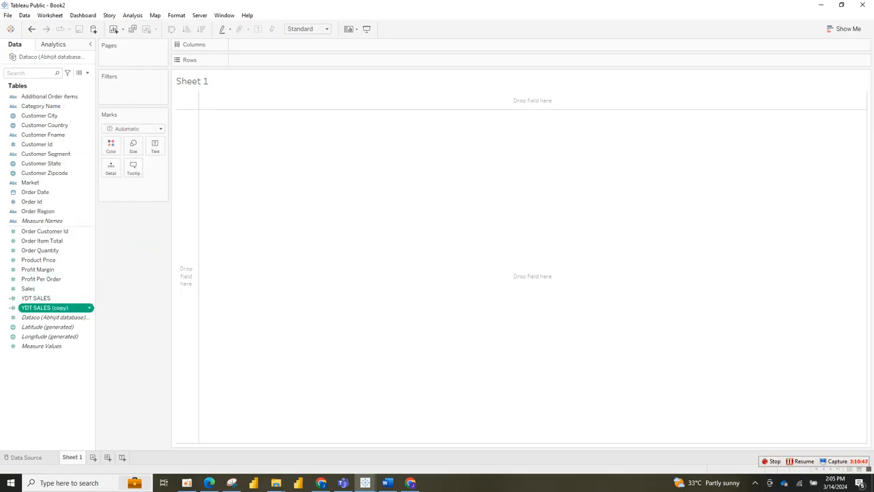
Open the copy of the YDT SALES calculation for editing and rename it YDT PROFIT
right_click(65, 307)
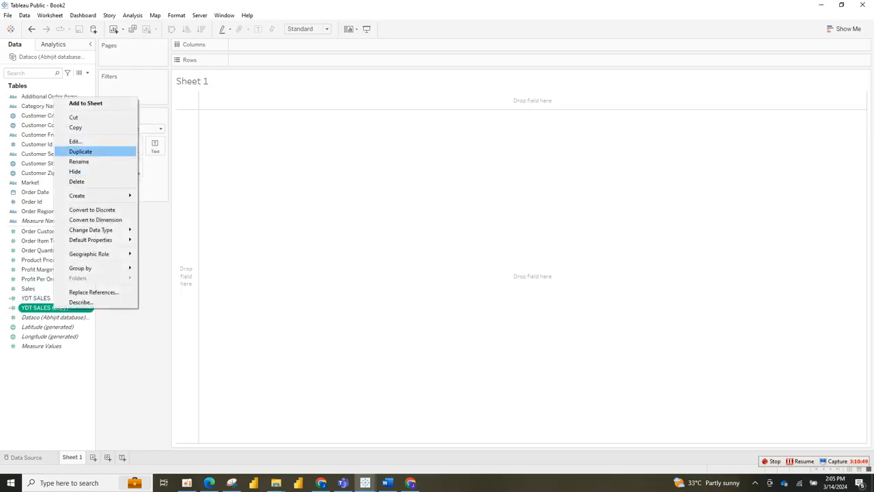
left_click(75, 140)
left_click(355, 169)
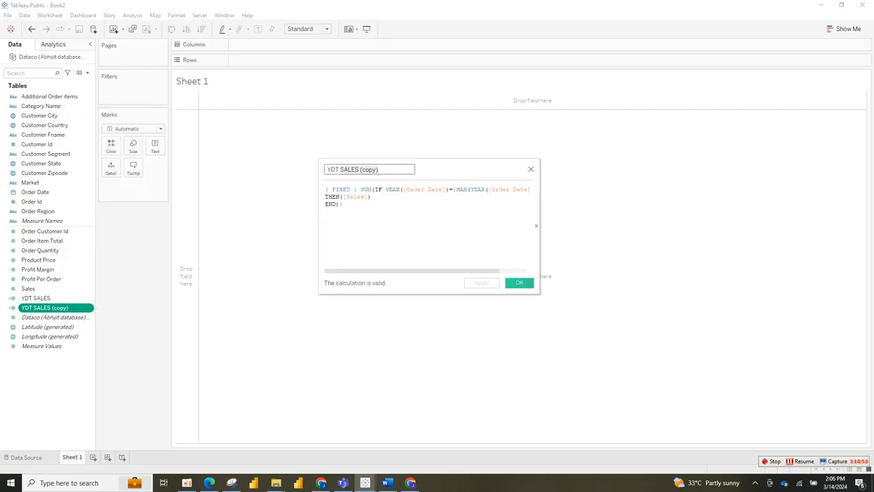
type("P")
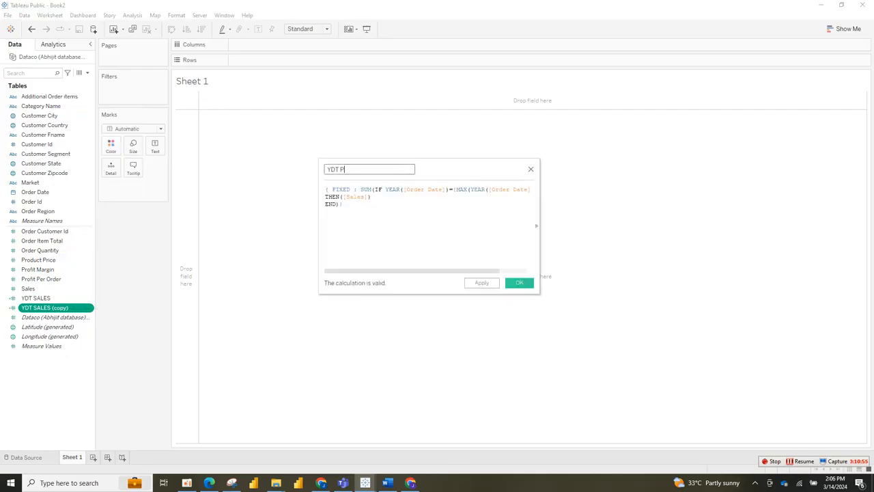
type("ROFIT")
Replace Sales with the Profit Per Order field in the YDT PROFIT formula and save the calculation
left_click(342, 204)
left_click_drag(367, 197, 345, 196)
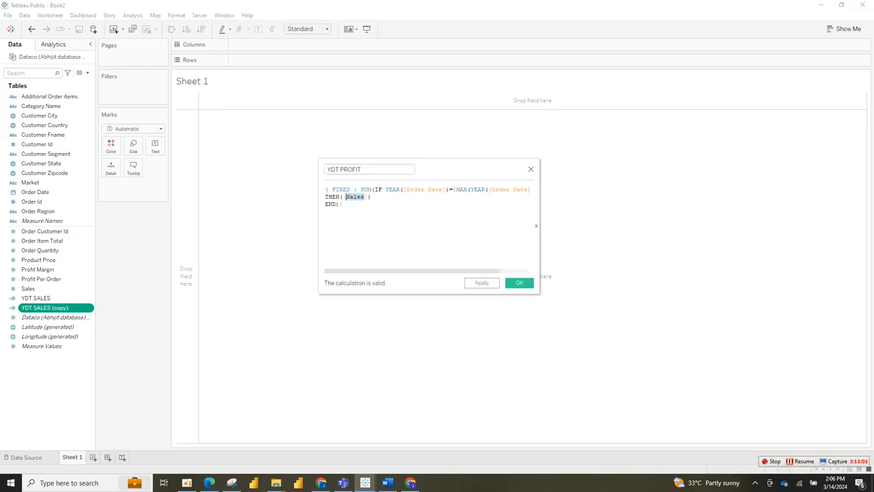
type("PROFI")
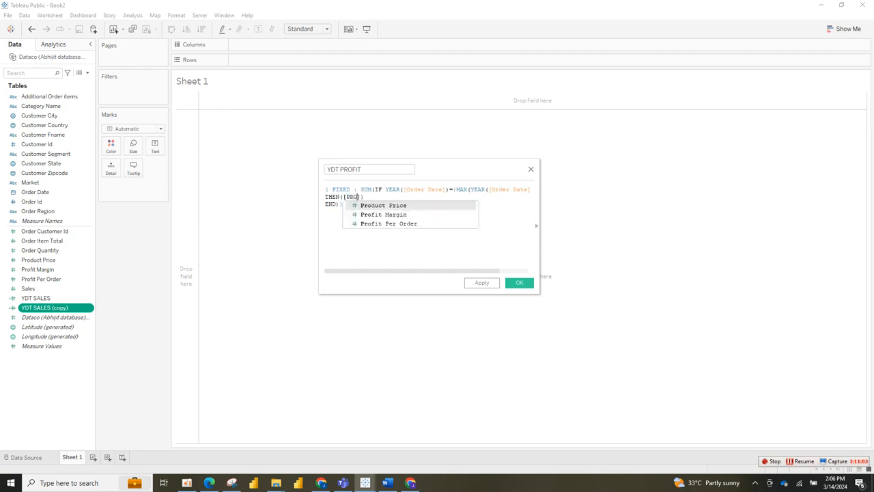
key("Down")
key("Return")
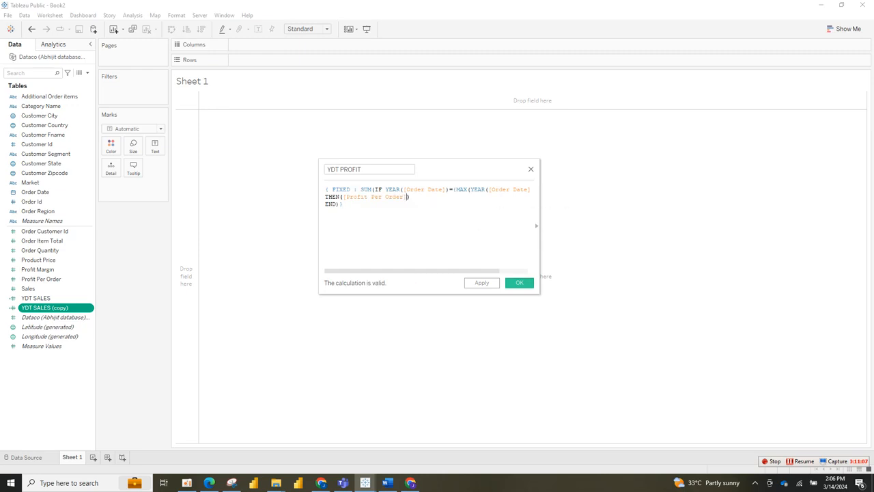
left_click(519, 283)
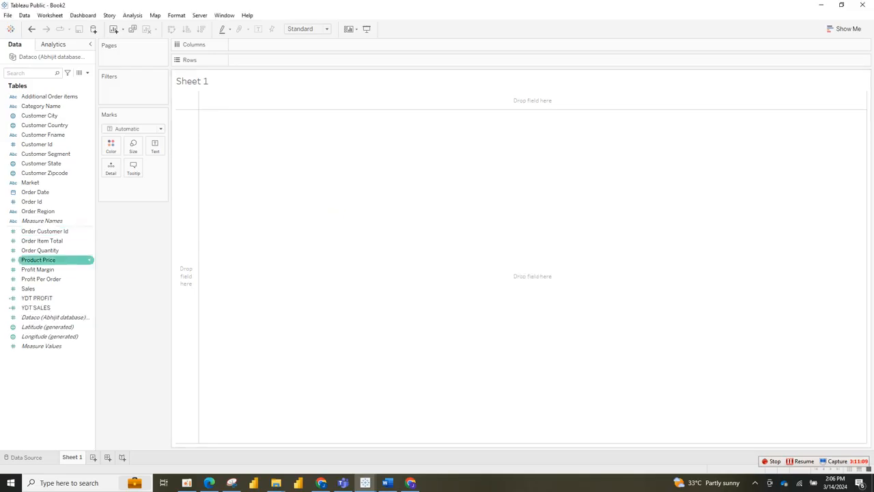
Duplicate the YDT SALES calculated field and rename the copy YDT QTY in its calculation editor
right_click(54, 308)
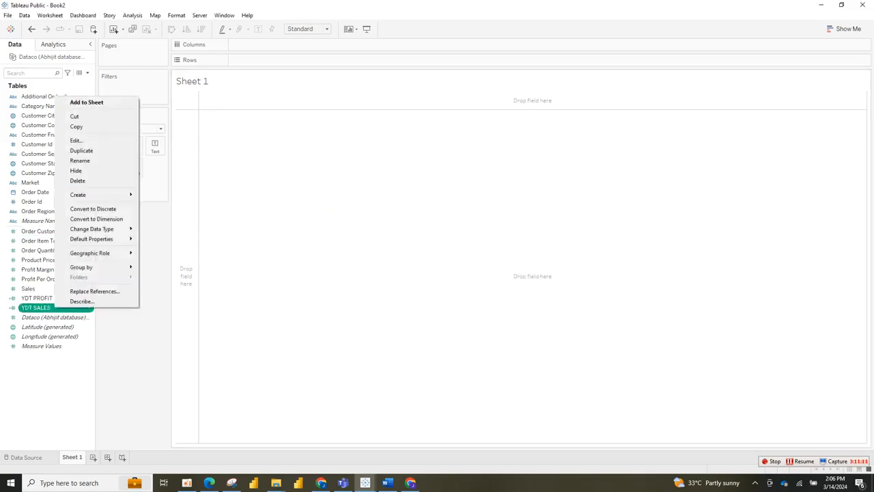
left_click(72, 149)
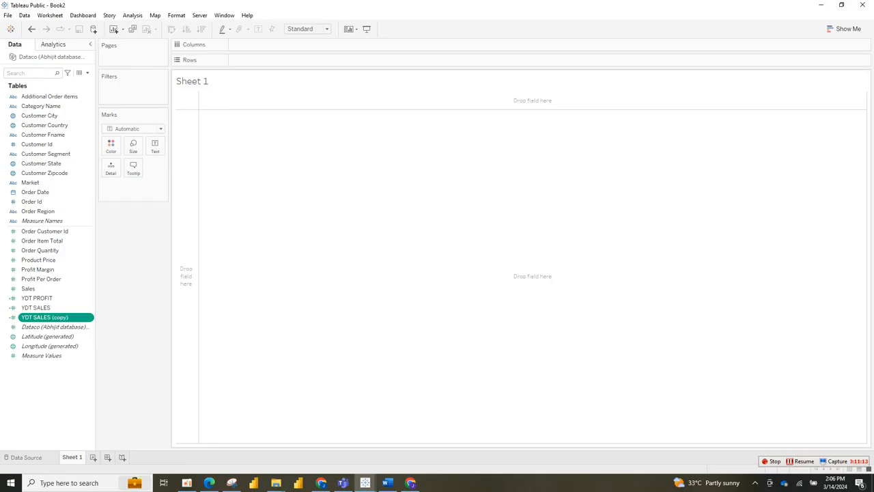
right_click(55, 316)
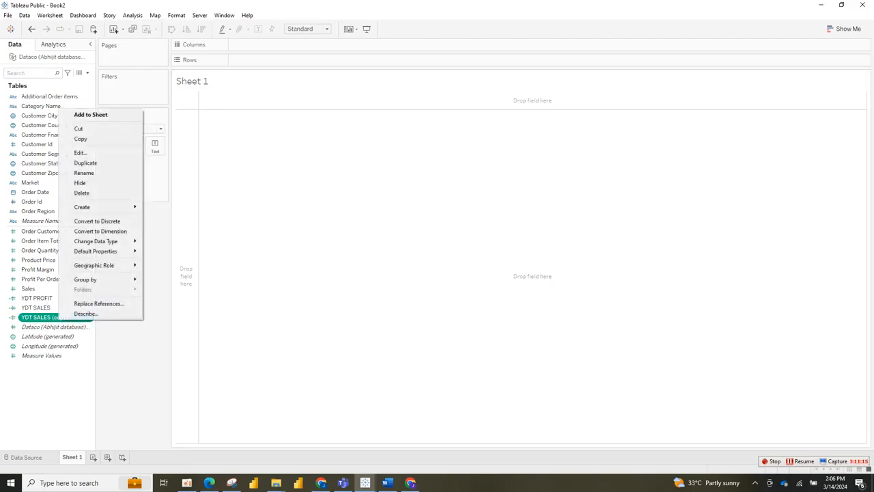
left_click(80, 152)
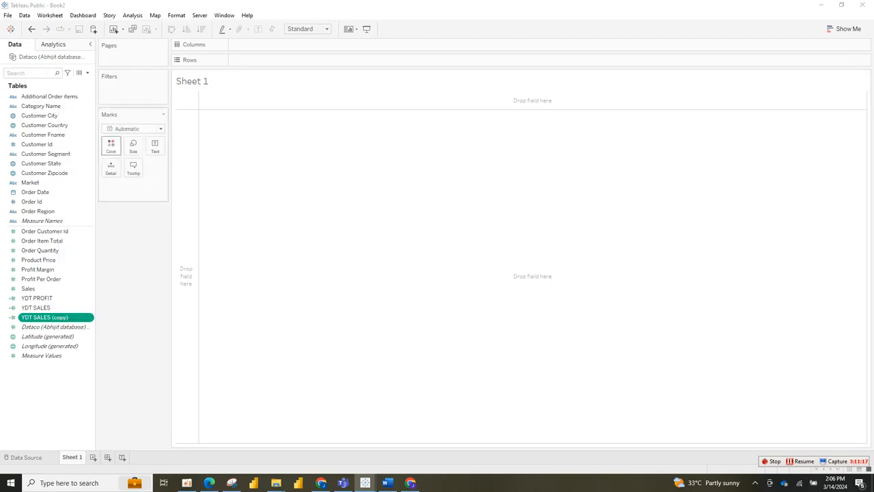
left_click_drag(379, 170, 340, 170)
type("Q")
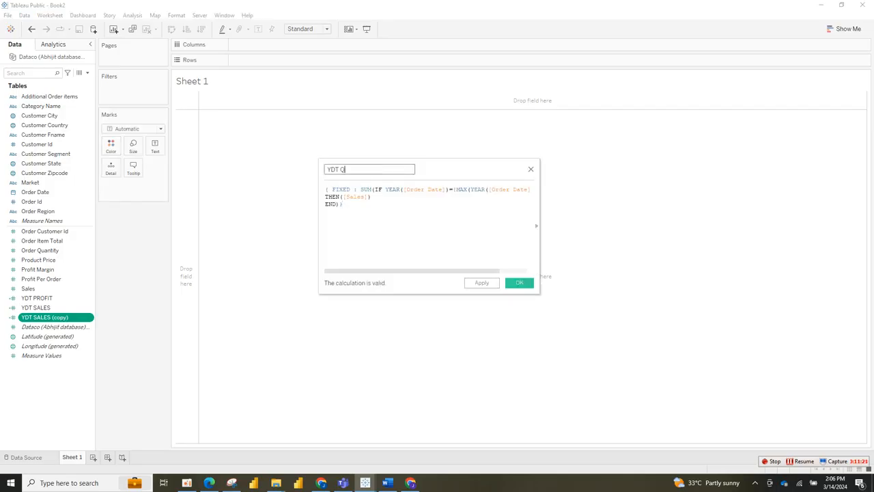
type("TY")
Replace Sales with the Order Quantity field in the YDT QTY formula and save the calculation
left_click(342, 204)
left_click_drag(365, 197, 351, 197)
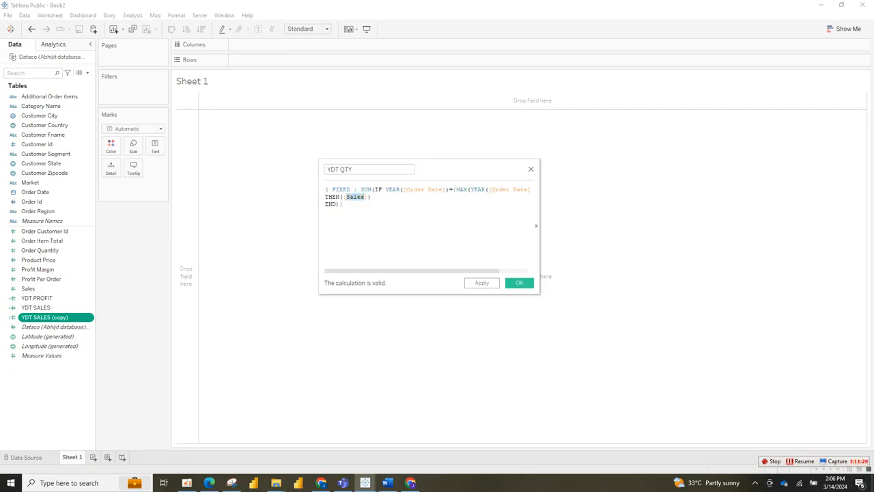
type("QUA")
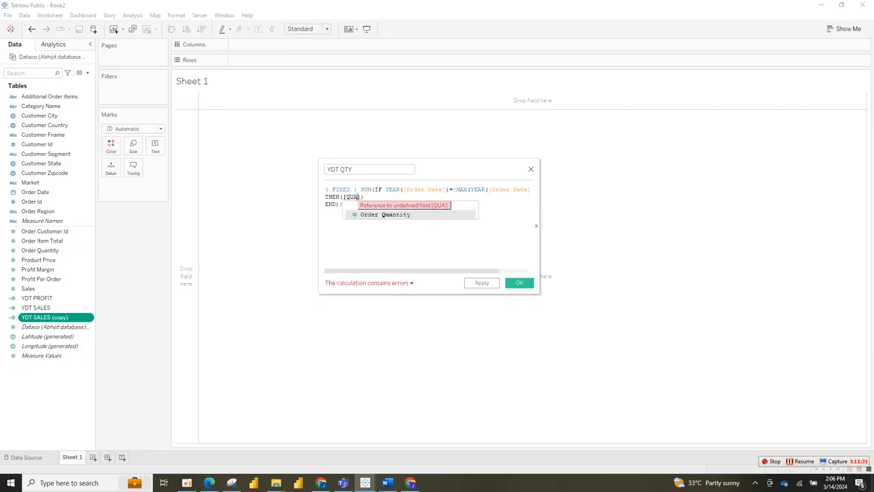
key("Return")
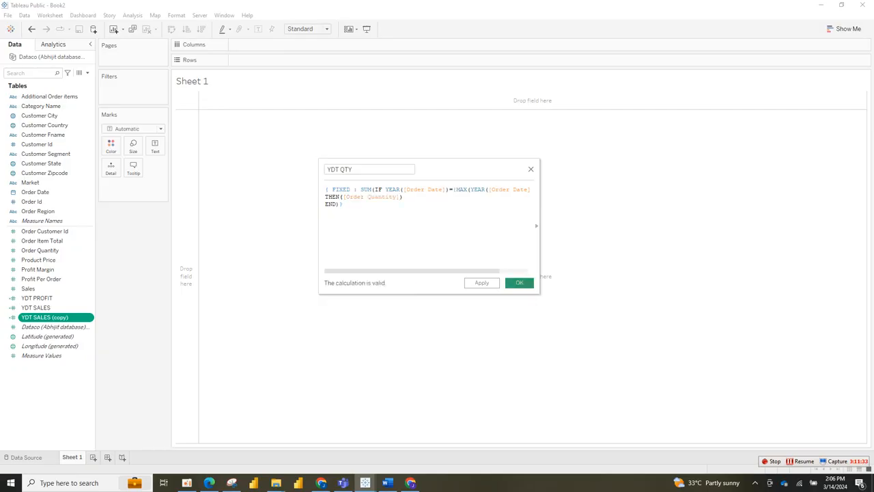
left_click(519, 282)
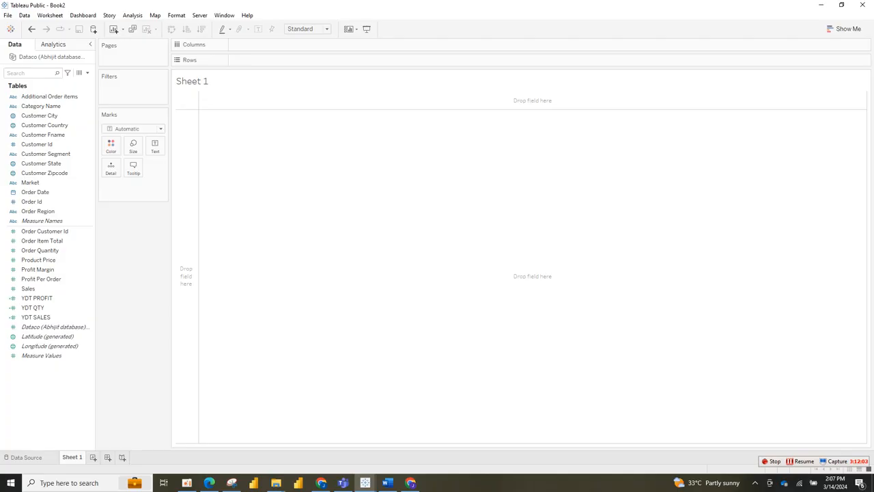
Switch to the Word document, review the YTD MARKET Share and PY formulas, and return to Book2 in Tableau Public
left_click(388, 483)
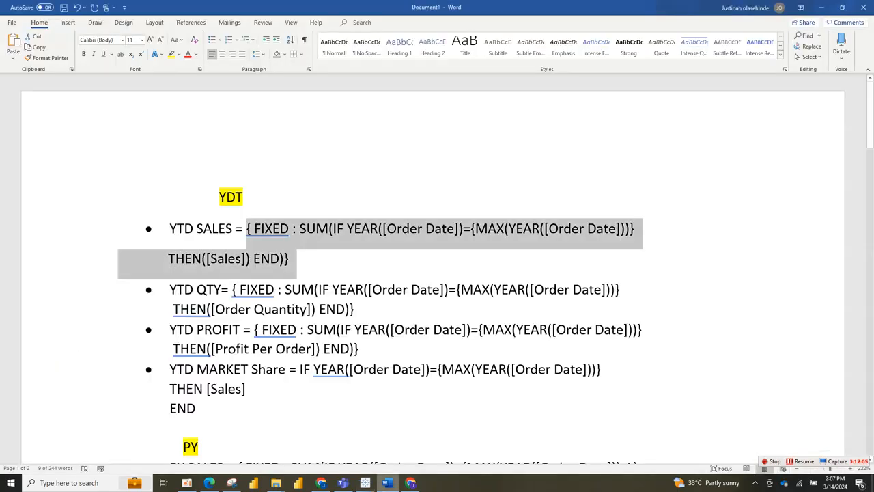
left_click(266, 369)
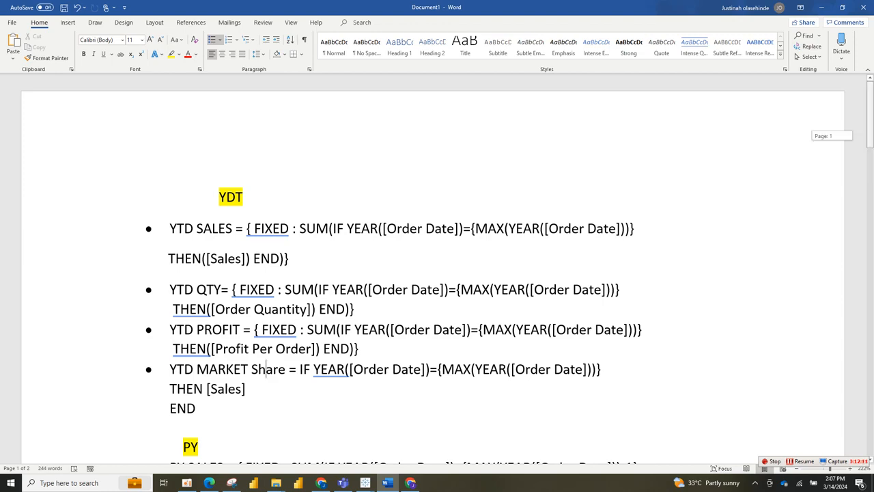
scroll(437, 273, "down", 5)
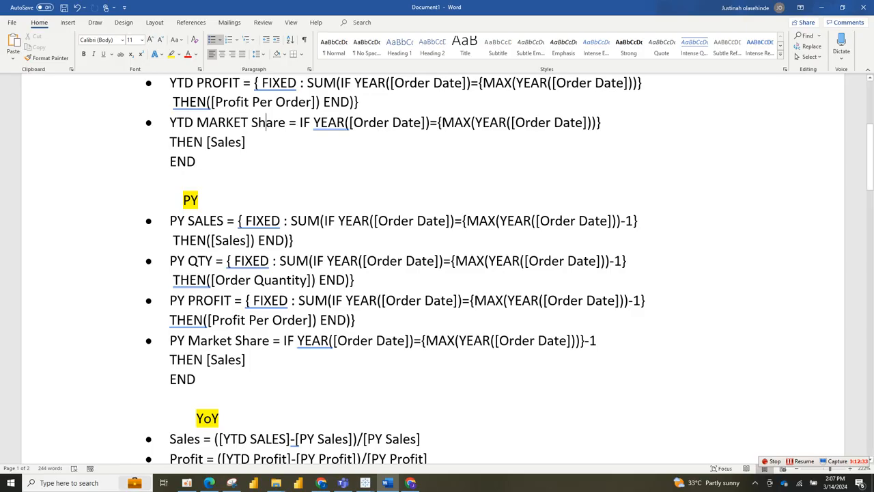
mouse_move(366, 483)
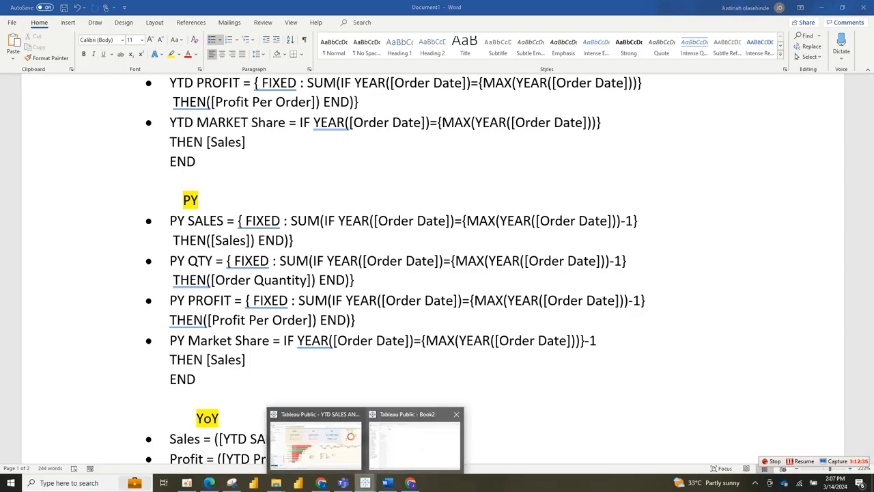
left_click(407, 437)
Duplicate the YDT SALES calculated field and rename the copy PY SALES in its calculation editor
right_click(44, 317)
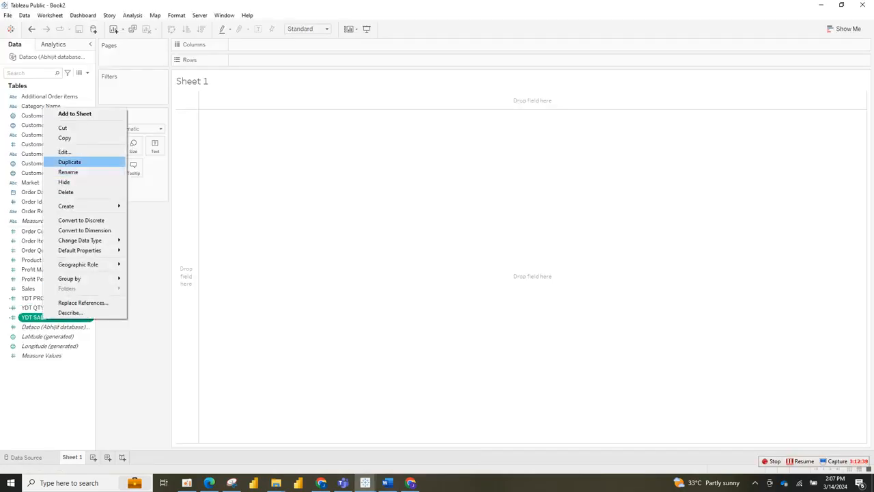
left_click(69, 162)
right_click(44, 327)
left_click(96, 158)
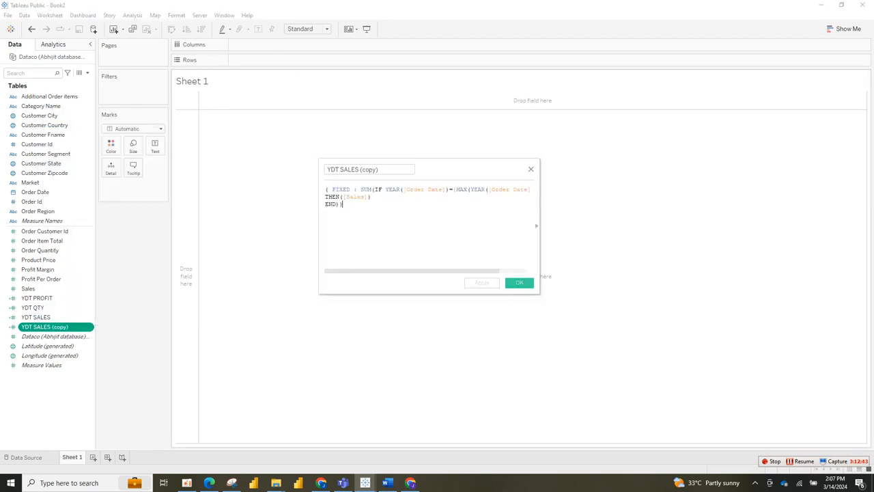
left_click_drag(380, 170, 359, 169)
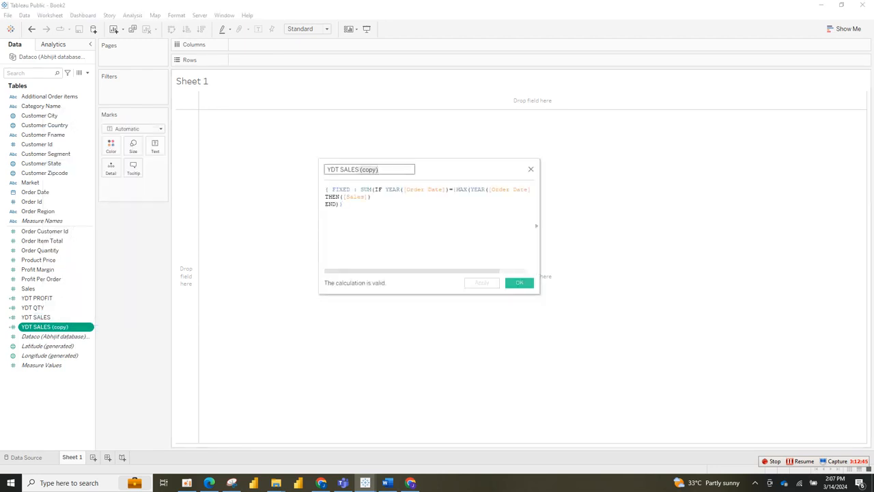
key("BackSpace")
double_click(334, 169)
type("PY SALES")
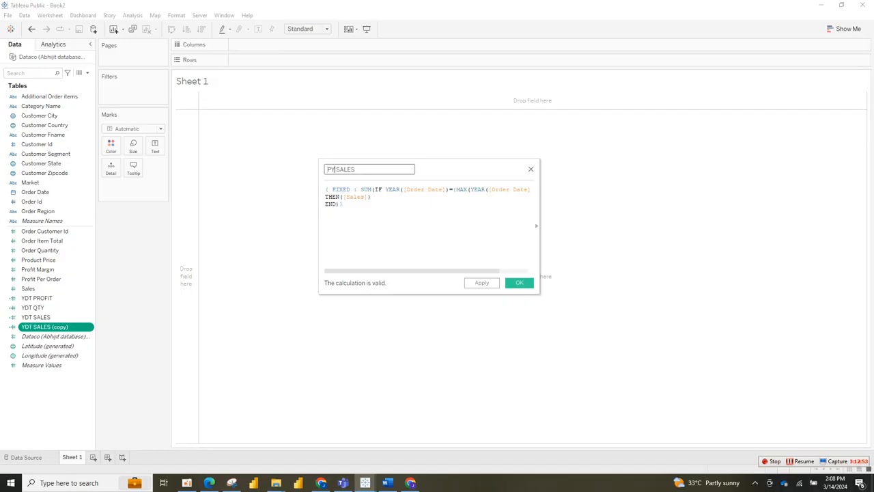
Add -1 after MAX(YEAR([Order Date])), inside the closing brace of the PY SALES formula, and save the calculation
left_click_drag(412, 270, 440, 271)
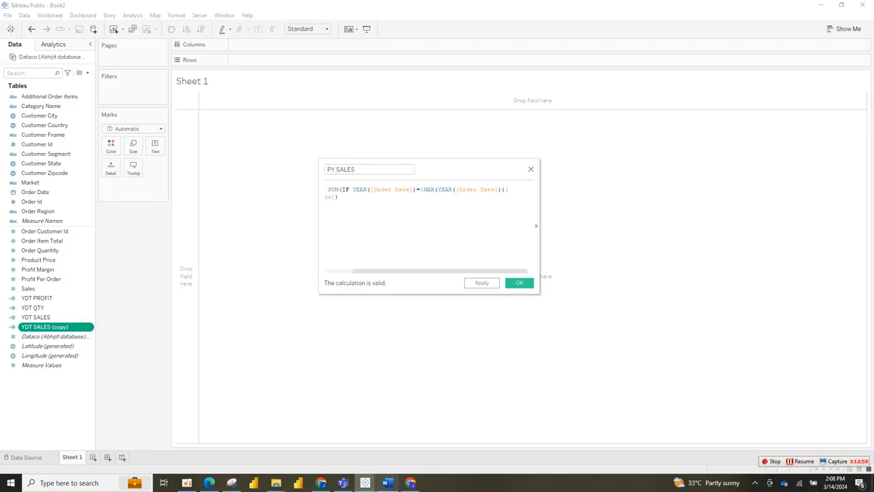
left_click(387, 483)
left_click(387, 483)
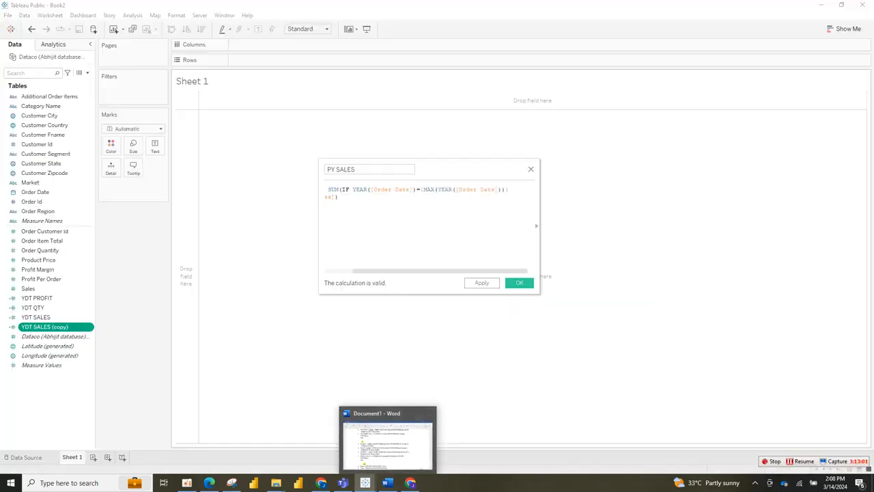
left_click(504, 189)
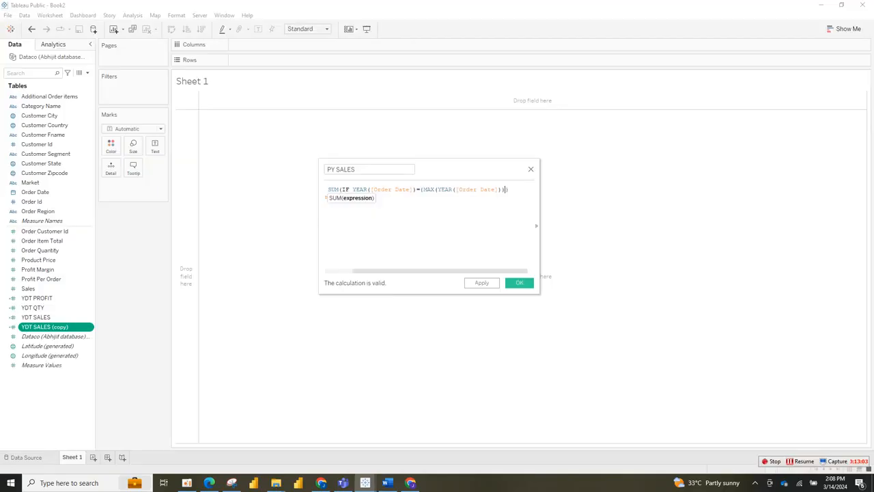
type("-1)")
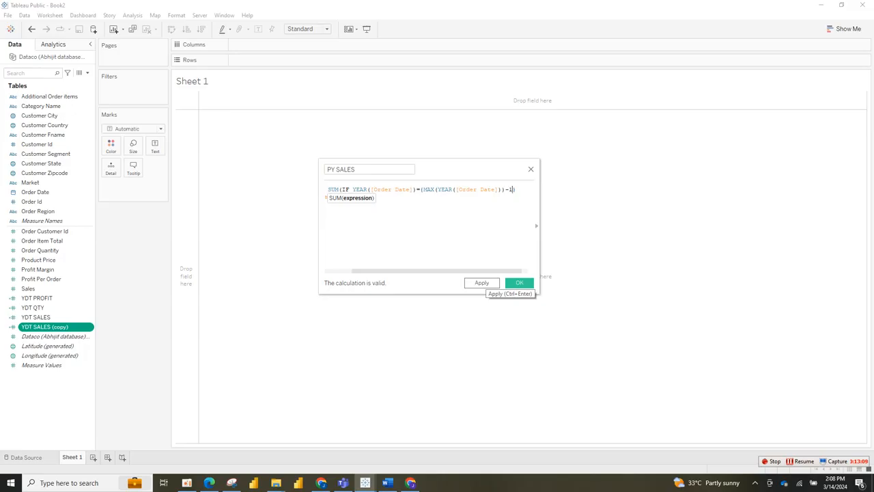
left_click(519, 282)
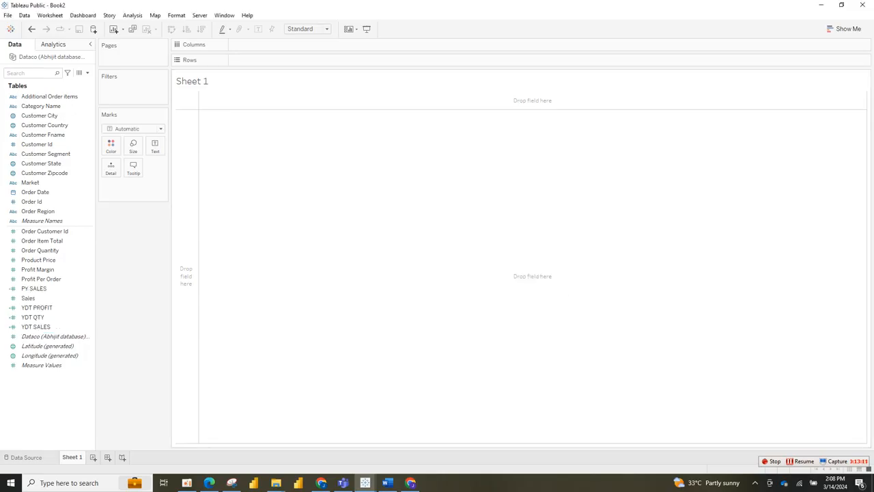
Duplicate the YDT QTY calculated field and rename the copy PY QTY in its calculation editor
right_click(41, 317)
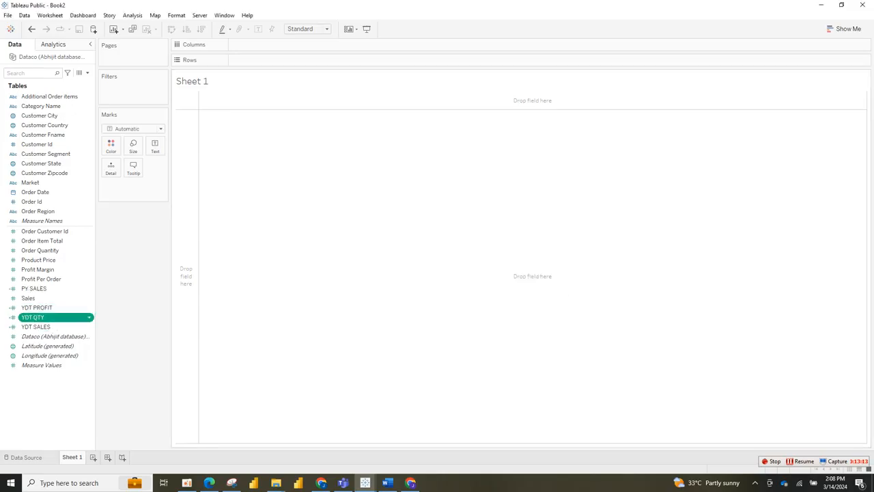
left_click(111, 161)
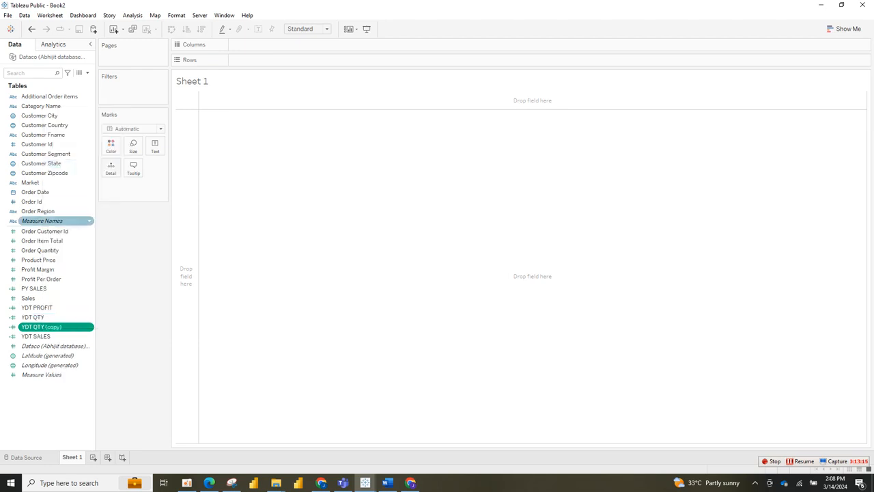
right_click(68, 327)
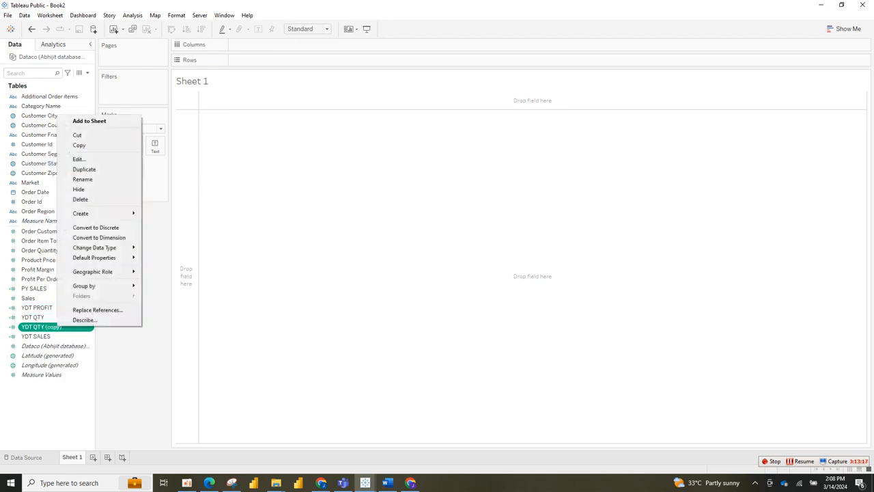
left_click(79, 158)
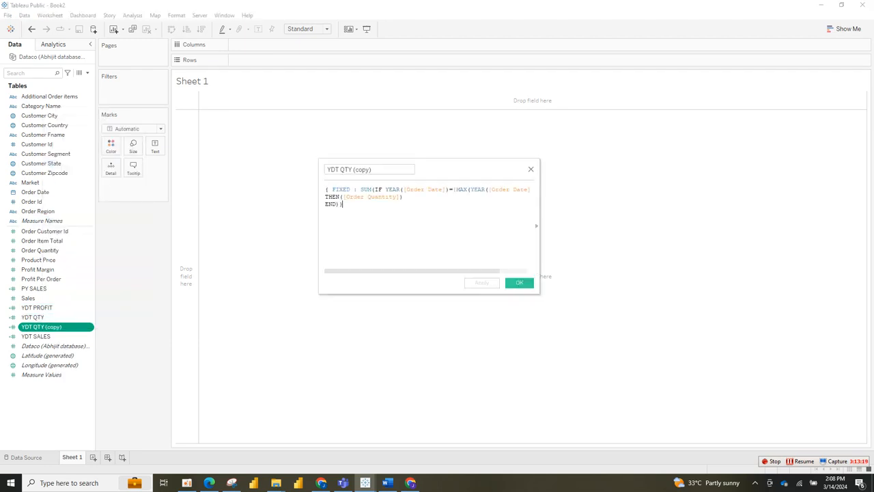
left_click_drag(371, 169, 356, 169)
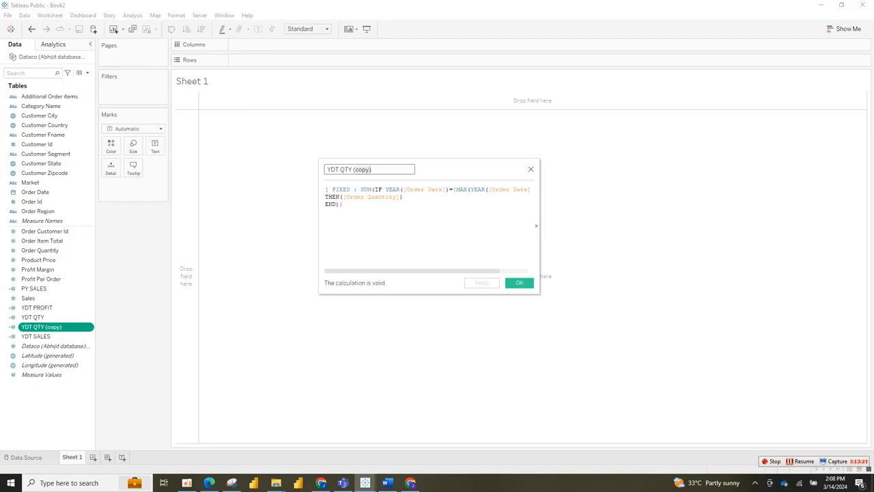
key("BackSpace")
type("PY QTY")
Add -1 after MAX(YEAR([Order Date])), inside the closing brace of the PY QTY formula, and save the calculation
left_click_drag(412, 270, 440, 270)
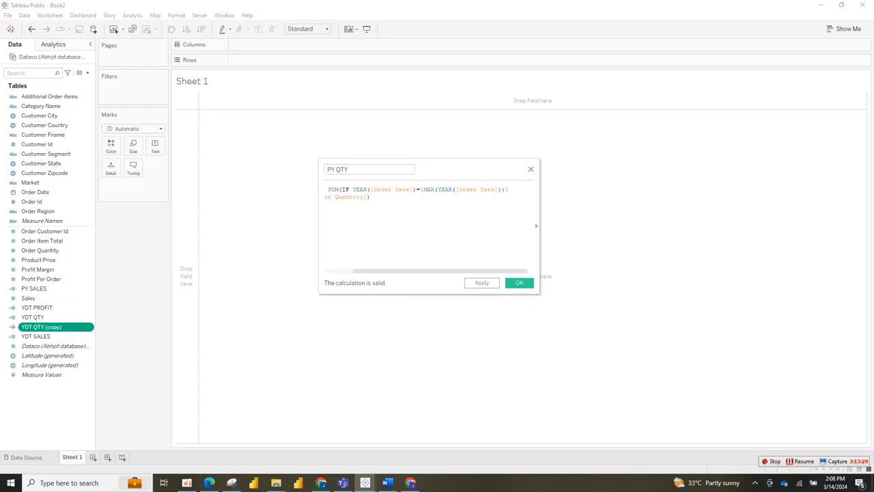
type("-1")
left_click(519, 282)
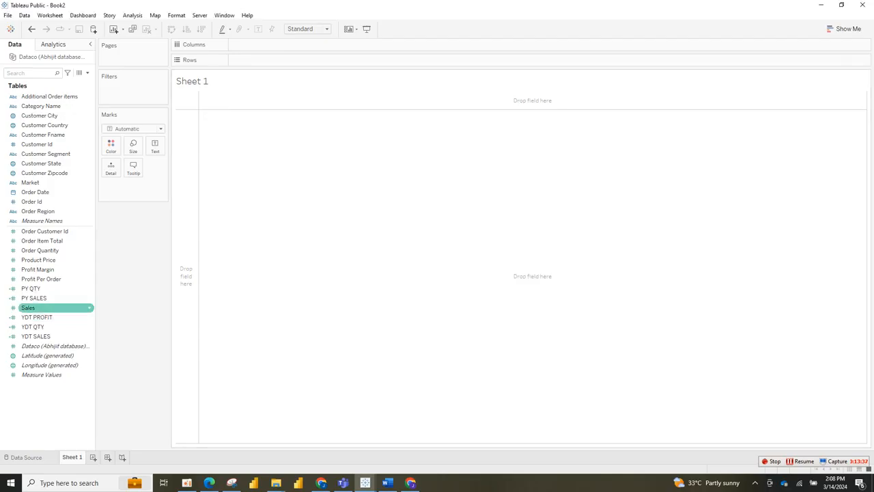
Duplicate the YDT PROFIT calculated field and rename the copy PY PROFIT in its calculation editor
left_click(53, 317)
right_click(53, 317)
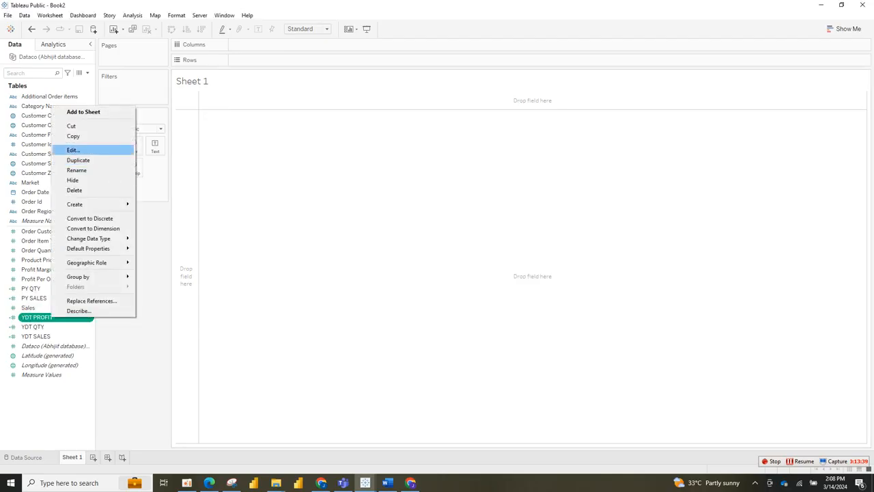
left_click(79, 158)
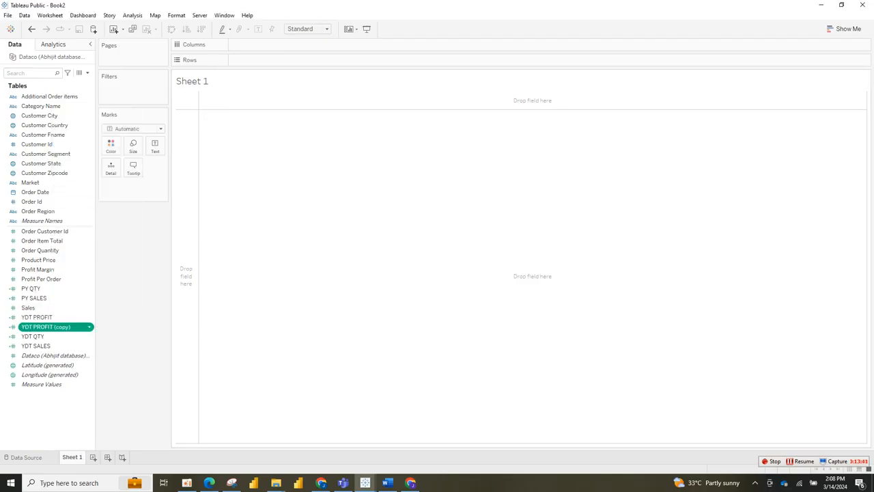
right_click(53, 327)
left_click(72, 161)
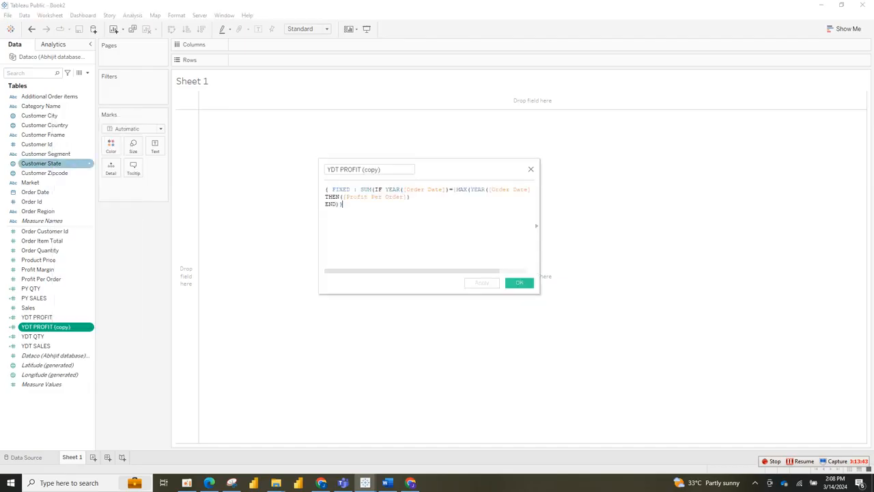
left_click(348, 170)
mouse_move(347, 170)
left_mouse_down()
mouse_move(340, 170)
mouse_move(361, 169)
left_mouse_up()
key("BackSpace")
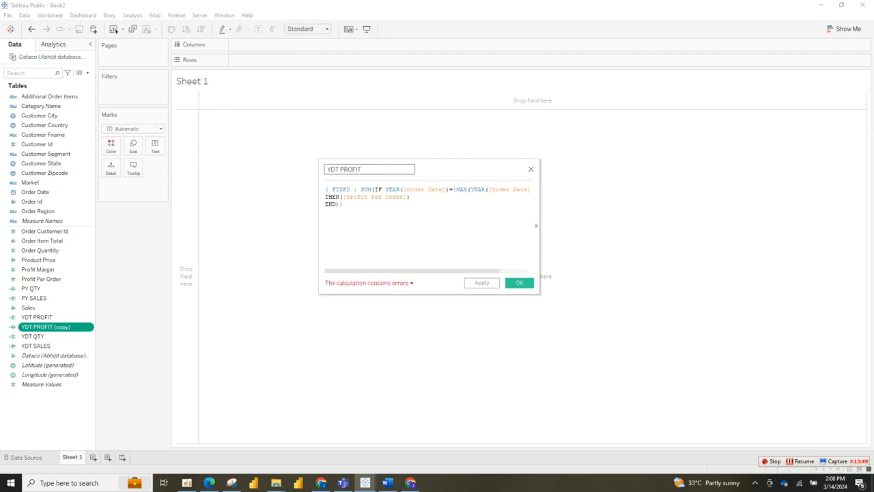
double_click(332, 170)
type("PY")
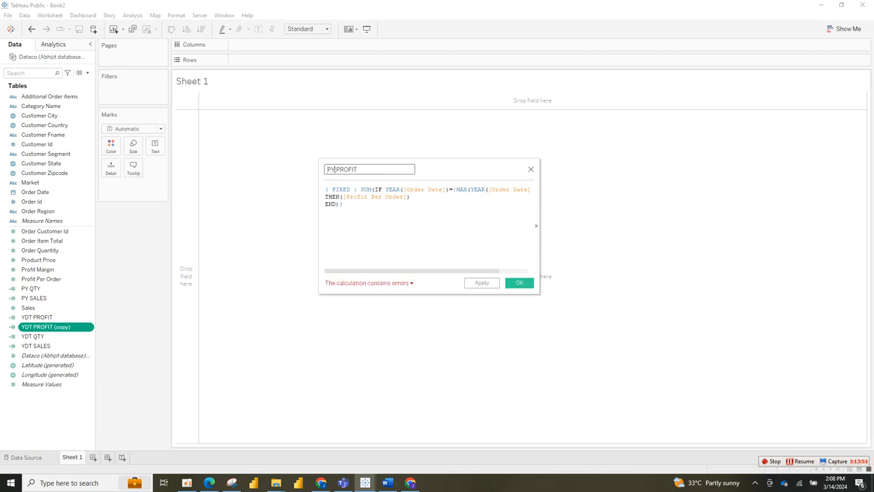
Add -1 after MAX(YEAR([Order Date])), inside the closing brace of the PY PROFIT formula, and save the calculation
left_click_drag(413, 270, 440, 271)
left_click(505, 189)
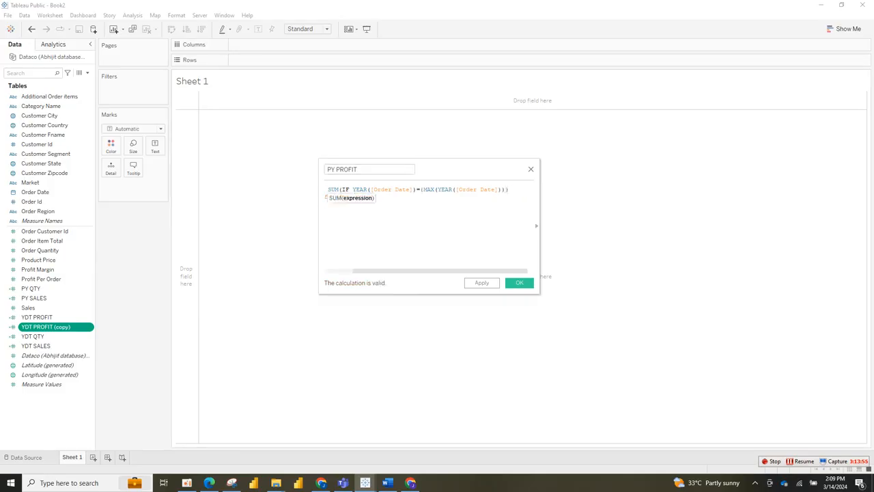
type("-1")
left_click(519, 282)
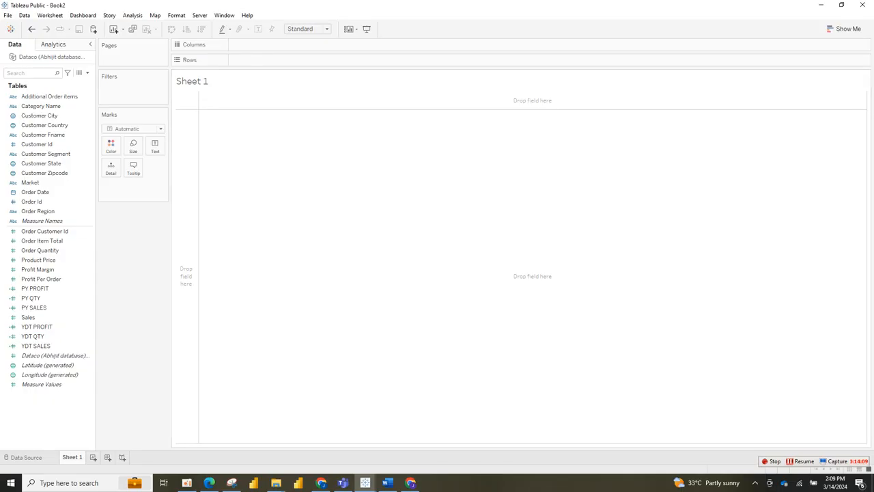
Switch to the Word document and review the YoY formulas for Sales, Profit and QTY
left_click(388, 482)
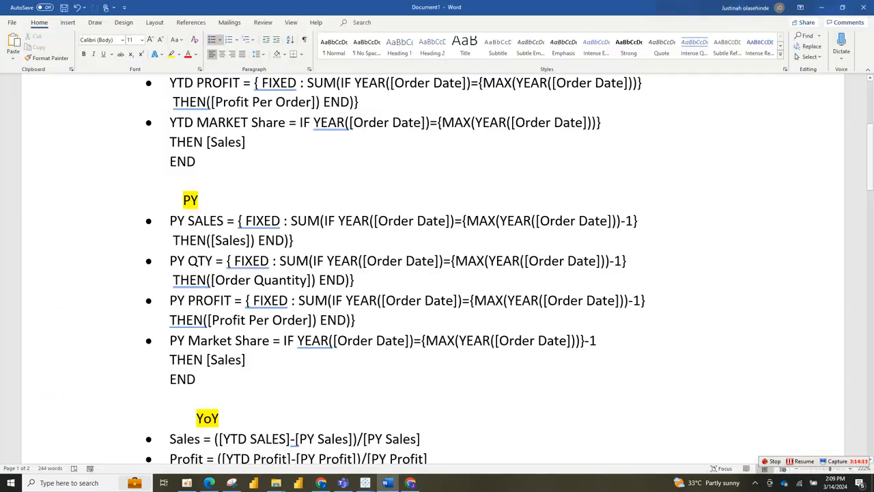
scroll(266, 121, "down", 6)
scroll(437, 266, "up", 3)
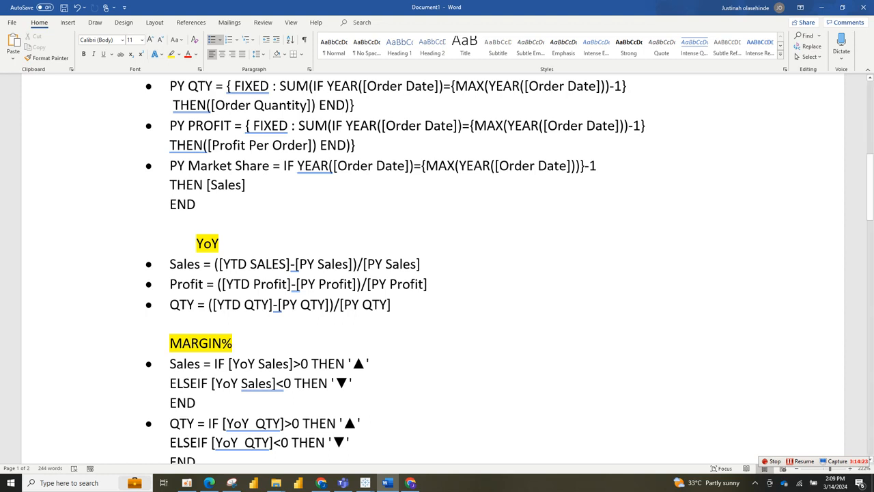
left_click_drag(170, 236, 392, 305)
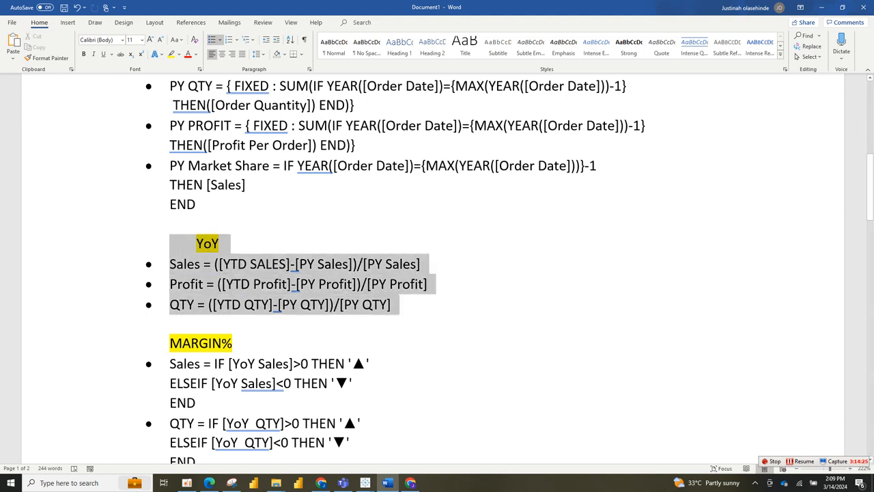
left_click(170, 223)
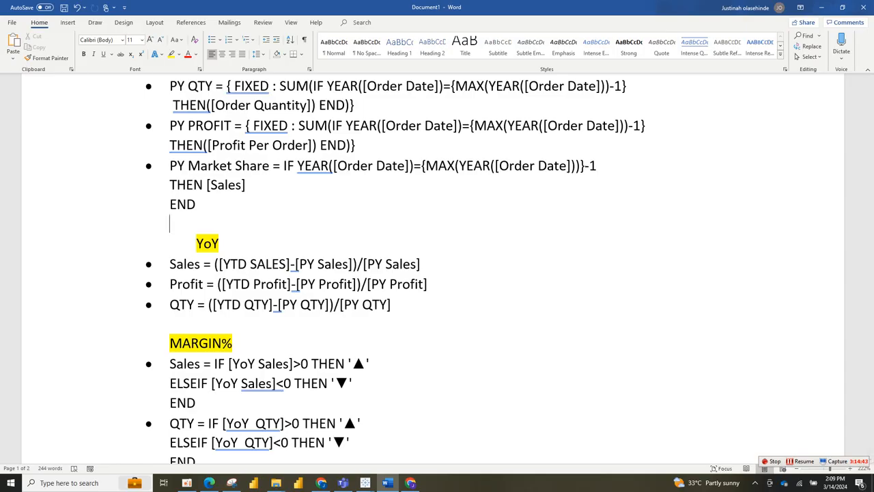
Copy the YoY Sales formula ([YTD SALES]-[PY Sales])/[PY Sales] from Word and return to Book2 in Tableau Public
left_click_drag(421, 264, 215, 264)
key("ctrl+c")
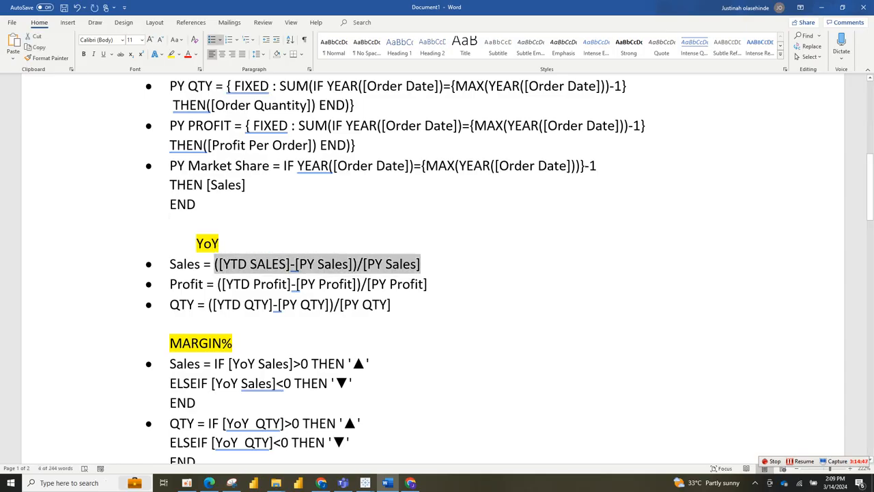
left_click(366, 483)
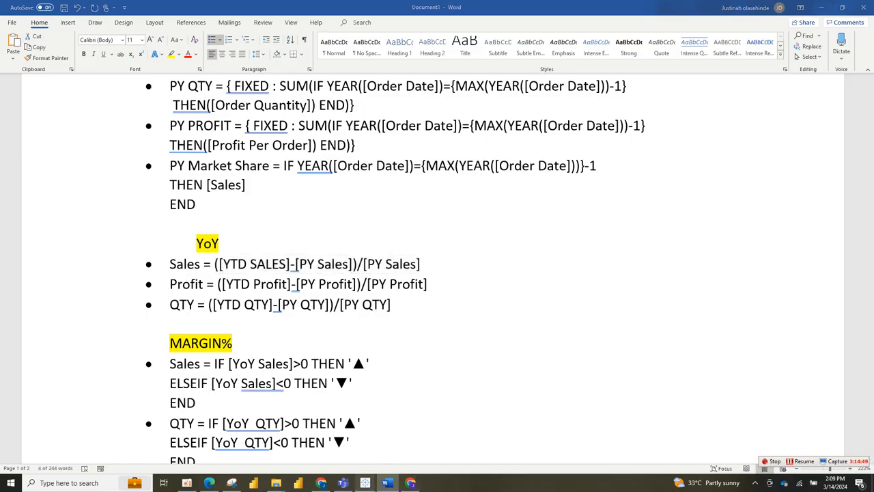
left_click(424, 444)
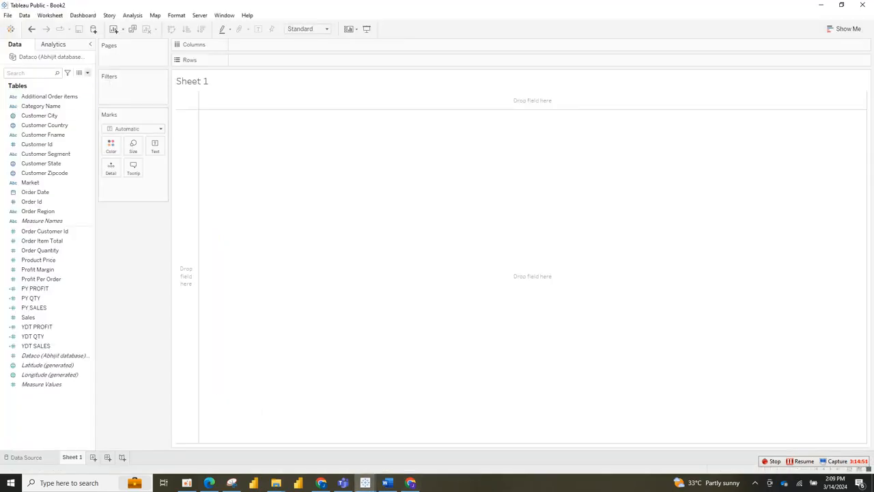
Start a new calculated field and name it YoY Sales
left_click(87, 73)
left_click(44, 82)
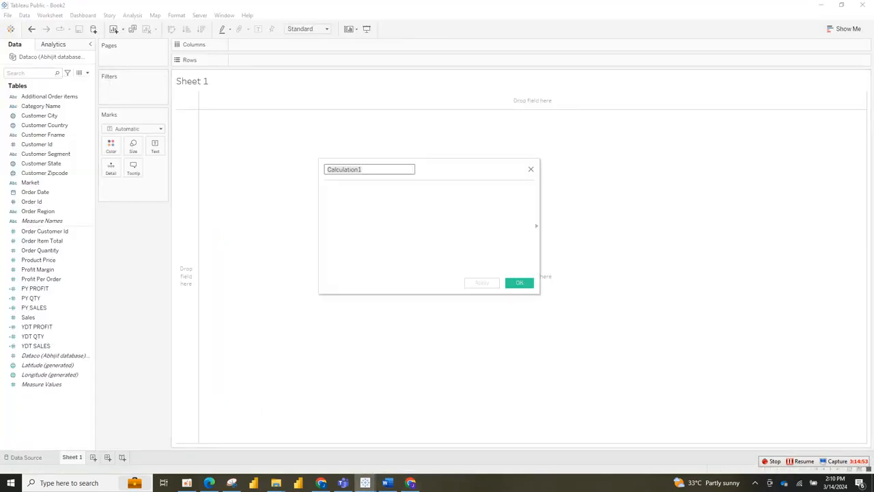
type("Y")
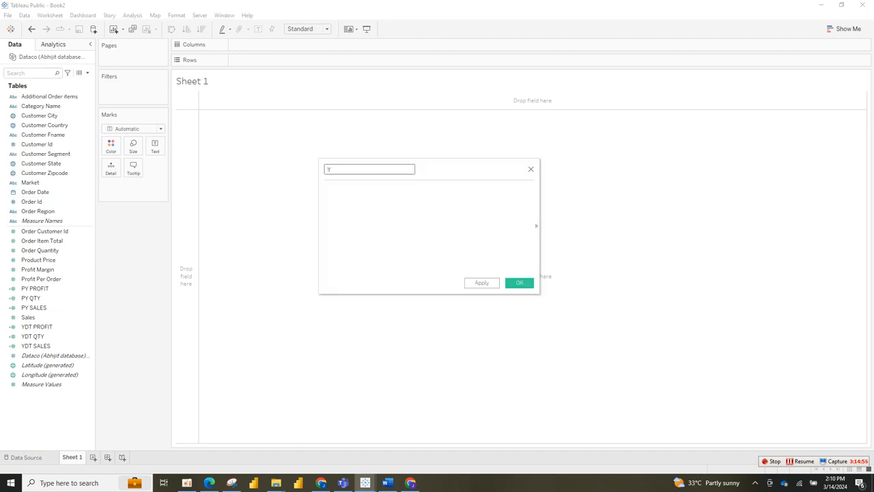
type("oY Sales")
Try the formula copied from Word in the YoY Sales calculation, and clear it again
left_click(325, 189)
key("ctrl+v")
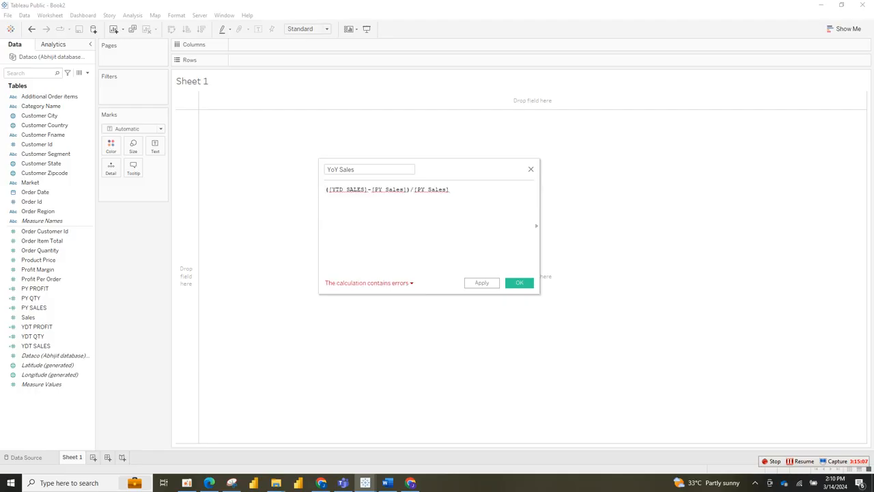
key("ctrl+a")
key("BackSpace")
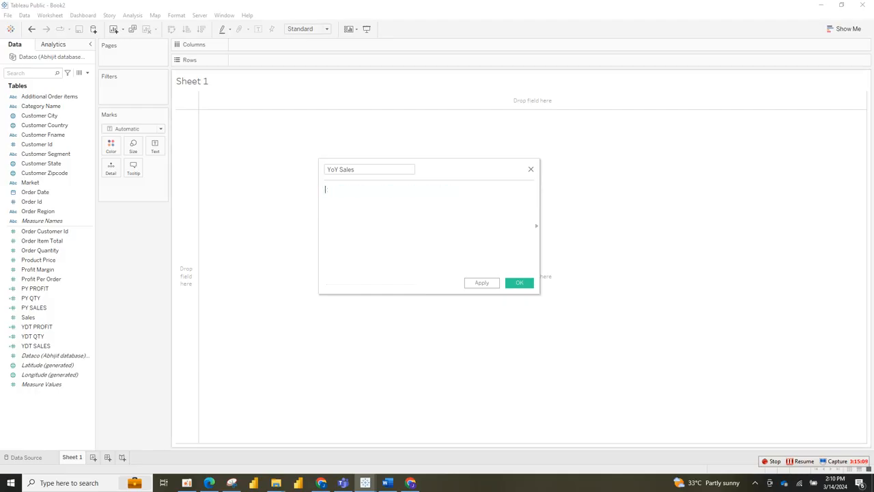
Enter ([YDT SALES]-[PY SALES ]) as the first part of the YoY Sales formula, using the existing calculated fields
type("(y")
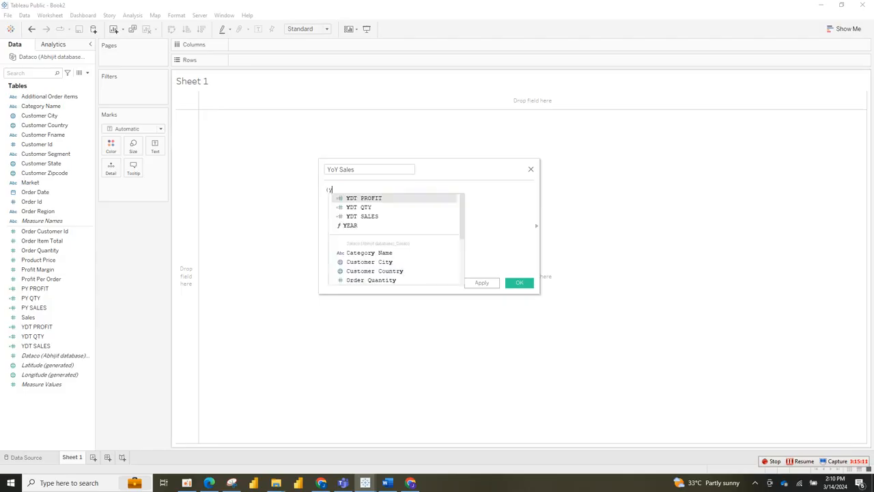
type("t")
key("BackSpace")
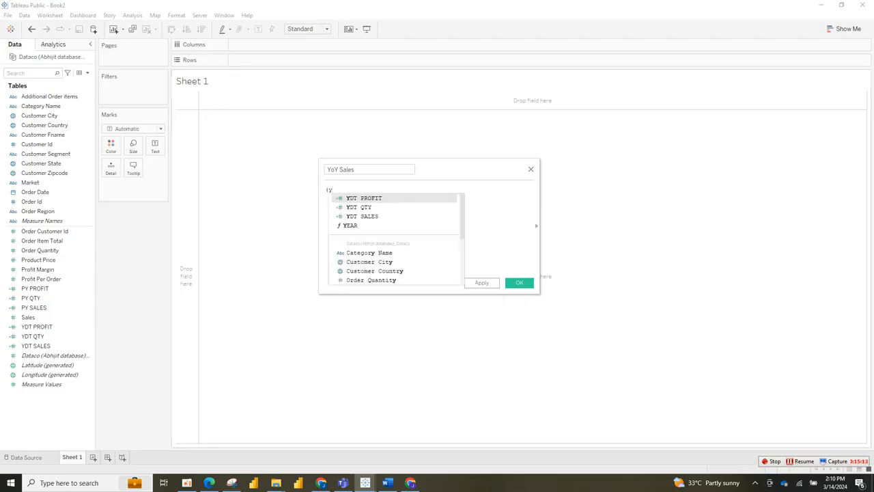
key("Return")
type("-")
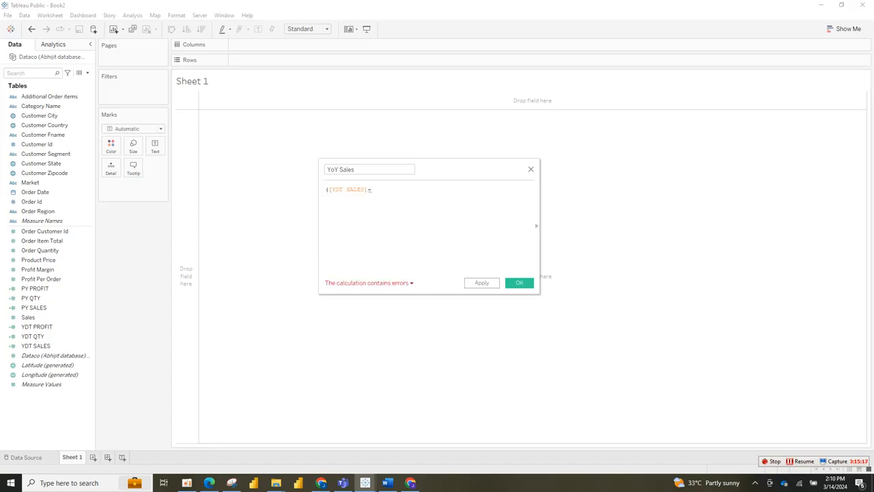
type("py")
key("Down")
key("Down")
key("Return")
type(")")
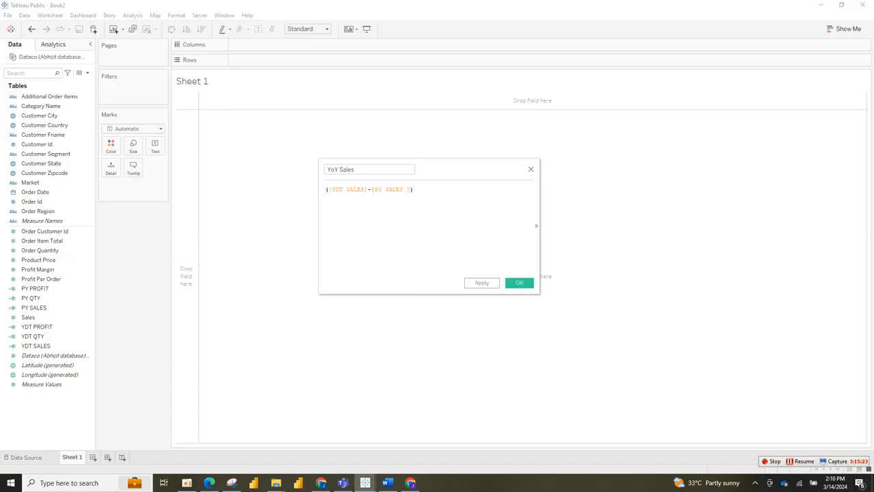
Complete the YoY Sales formula with /[PY SALES ], compare it with the formula in Word, and save the calculation
type("/py")
key("Down")
key("Down")
key("Return")
mouse_move(388, 483)
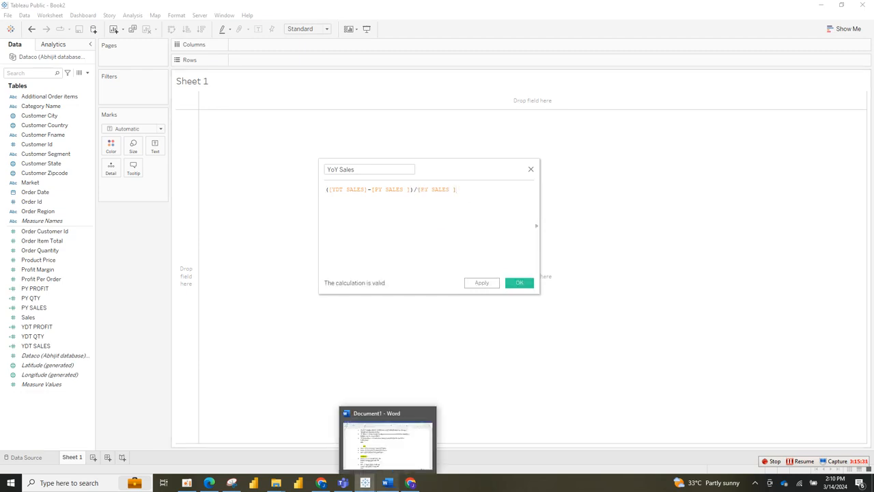
left_click(387, 444)
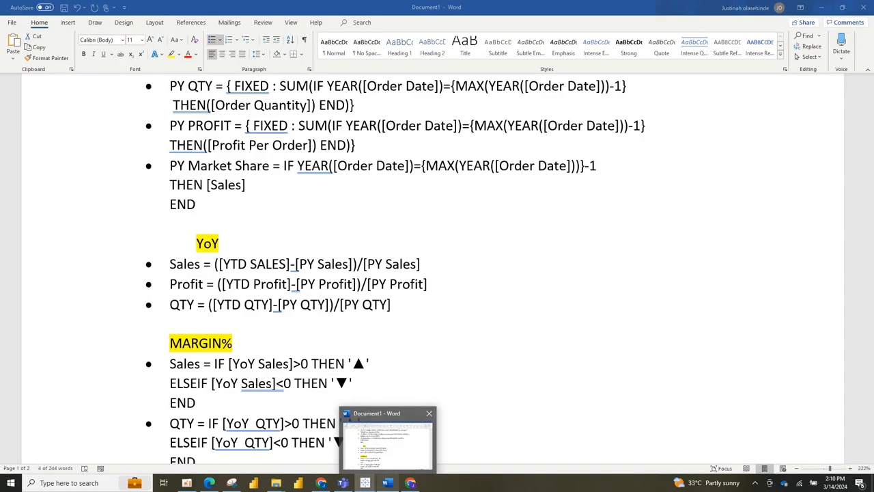
left_click(365, 483)
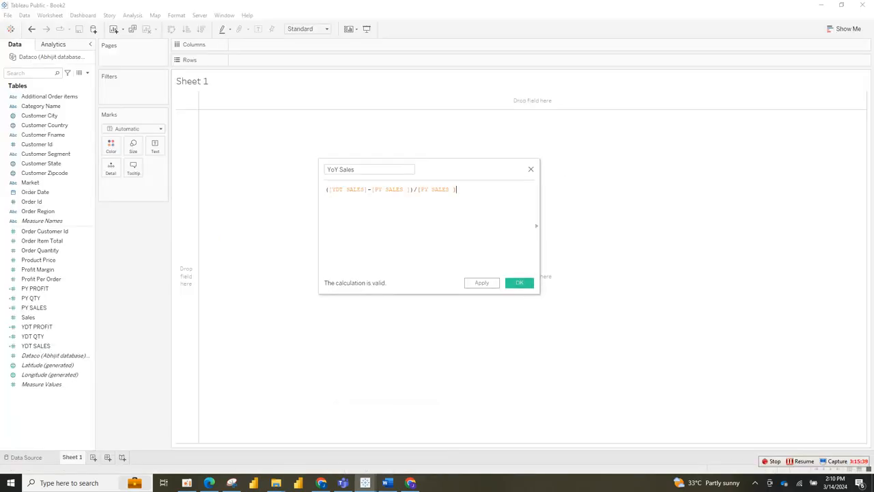
left_click(519, 282)
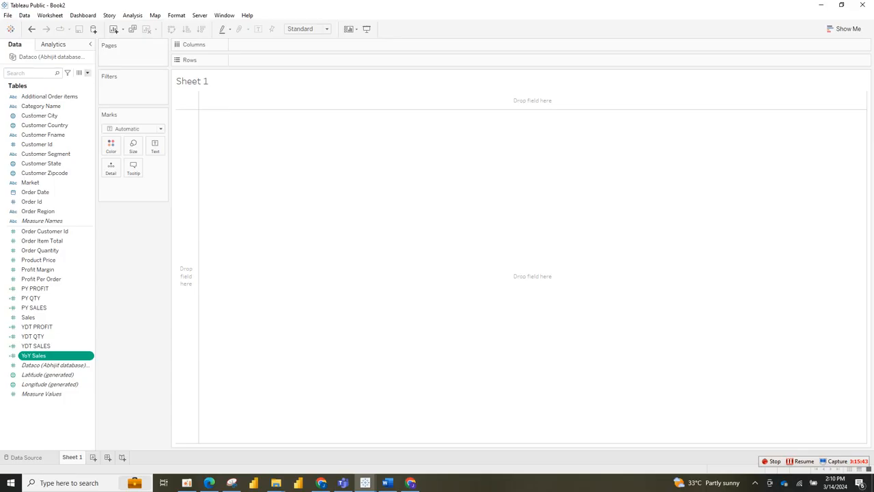
Start another new calculated field and name it YoY Profit
left_click(87, 73)
left_click(44, 82)
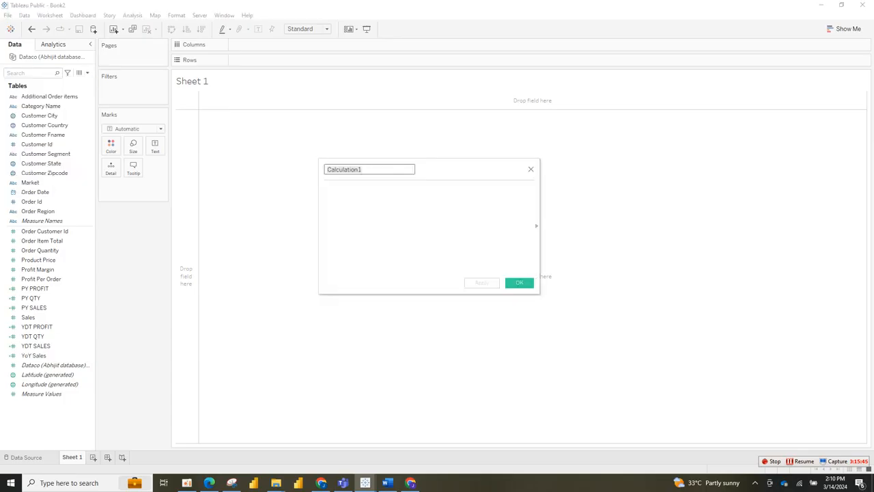
type("YoY Profit")
Enter the YoY Profit formula ([YDT PROFIT]-[PY PROFIT])/[PY PROFIT] using the existing calculated fields
left_click(325, 190)
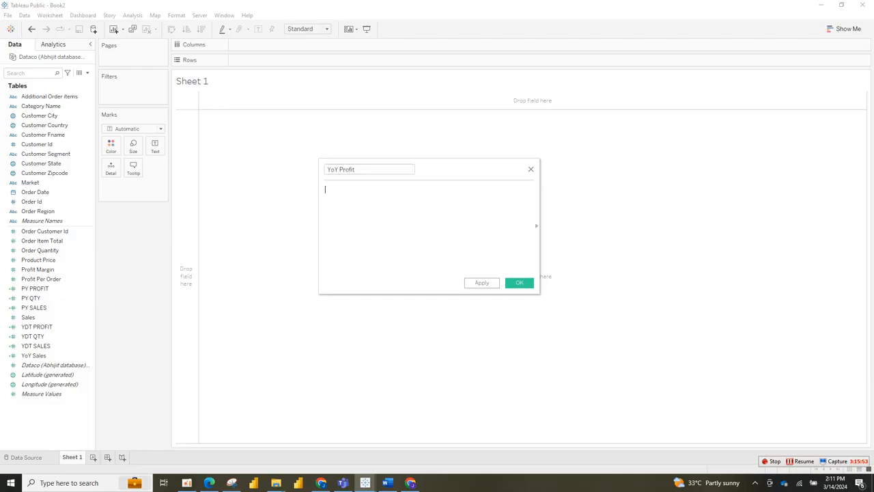
type("y")
key("BackSpace")
key("BackSpace")
type("(Y")
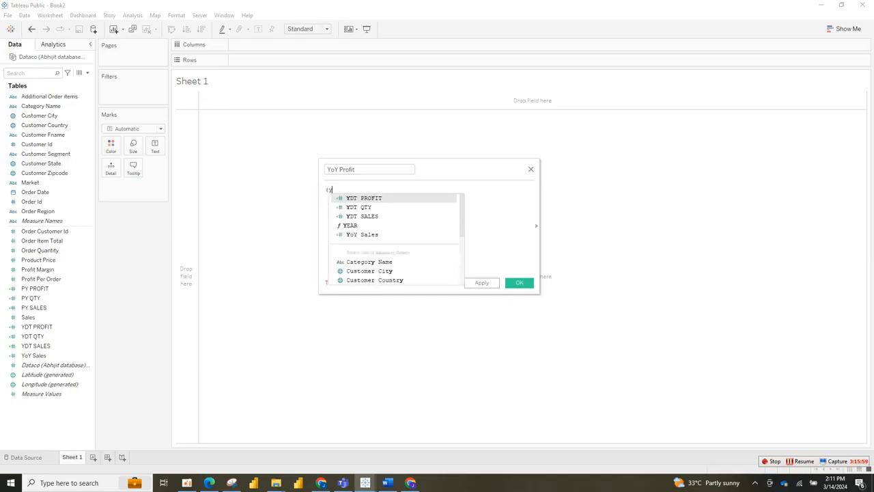
key("Return")
type("-py")
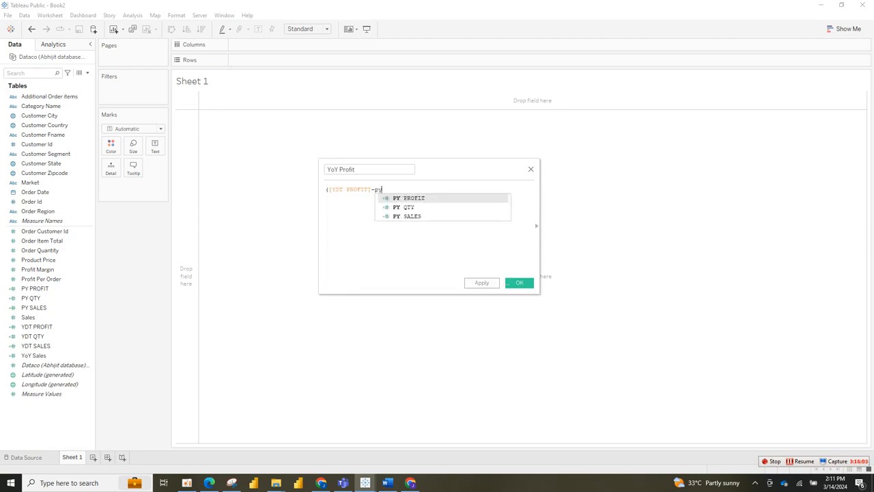
key("Return")
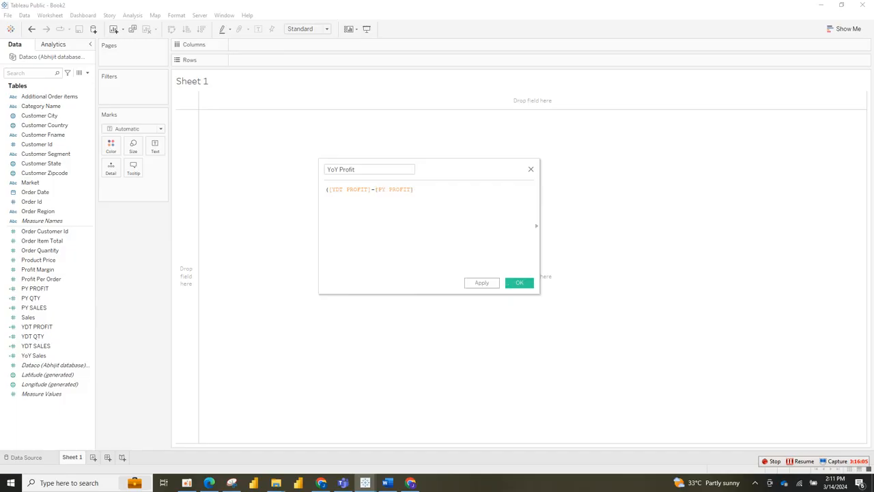
type(")/py")
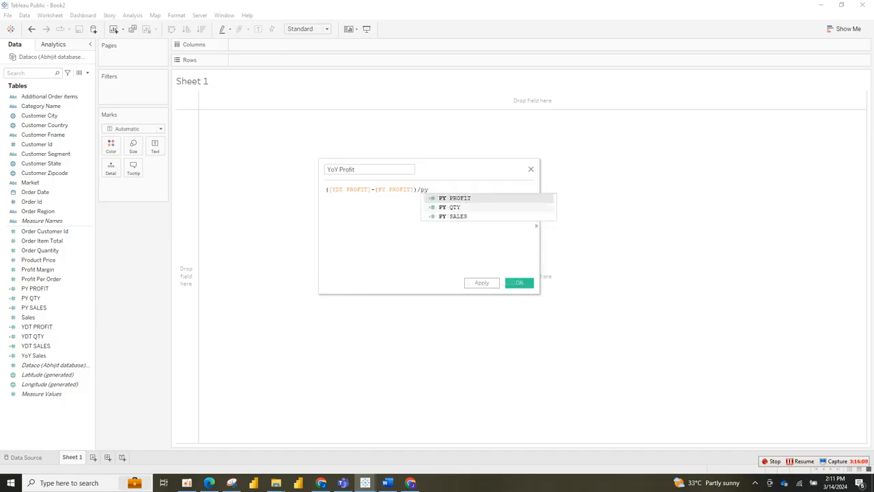
key("Return")
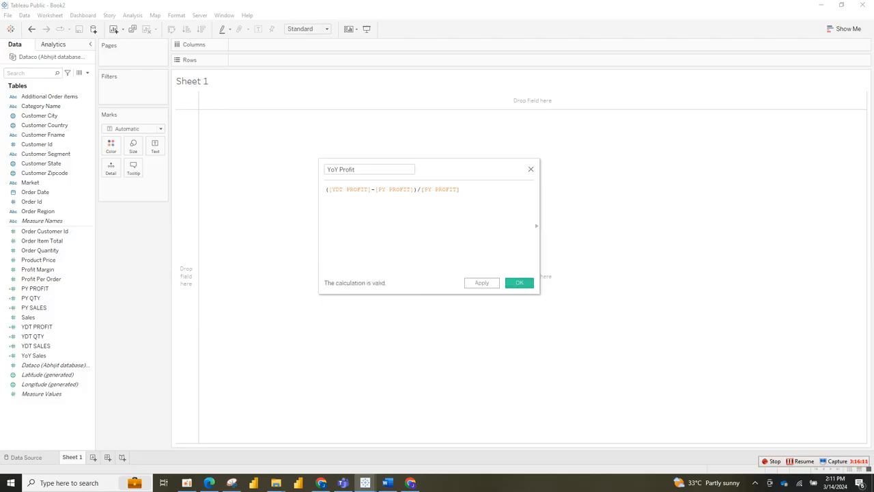
Save the YoY Profit calculation and start a new calculated field named YoY QTY
left_click(519, 283)
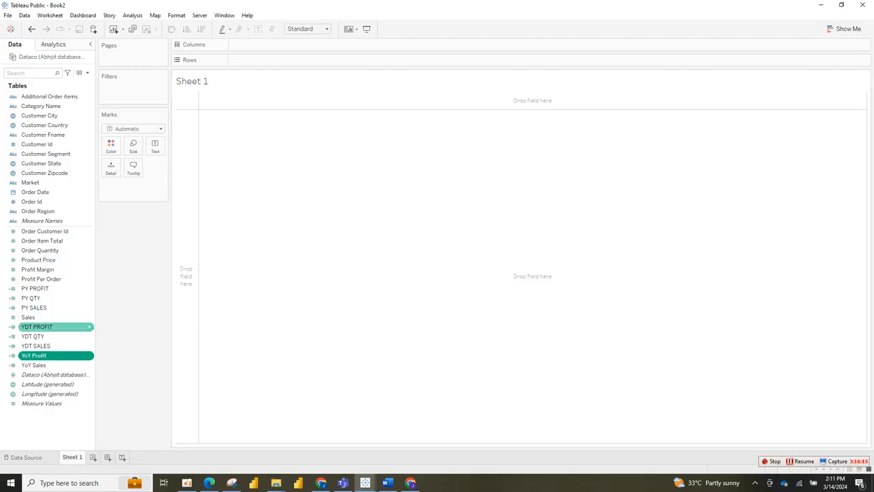
left_click(86, 72)
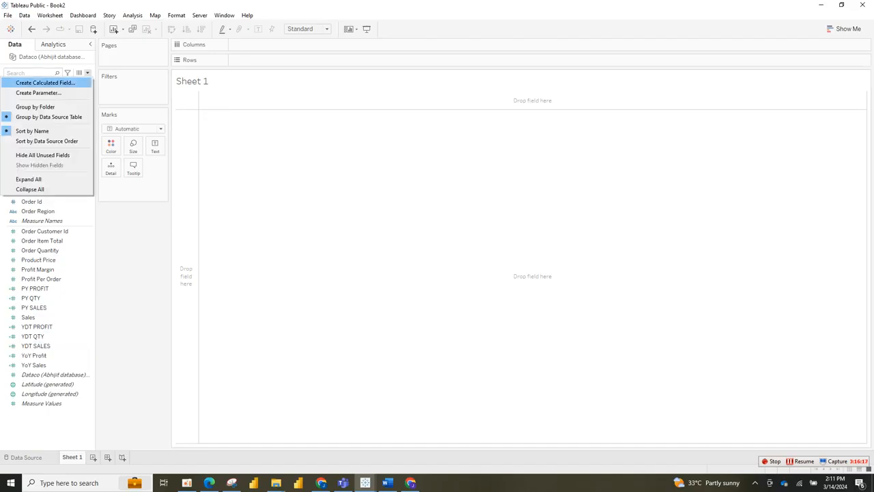
left_click(44, 82)
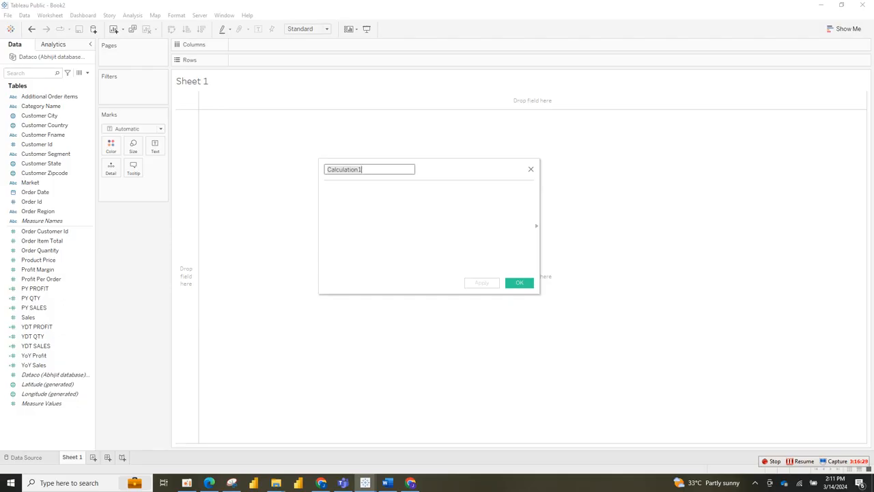
type("Y")
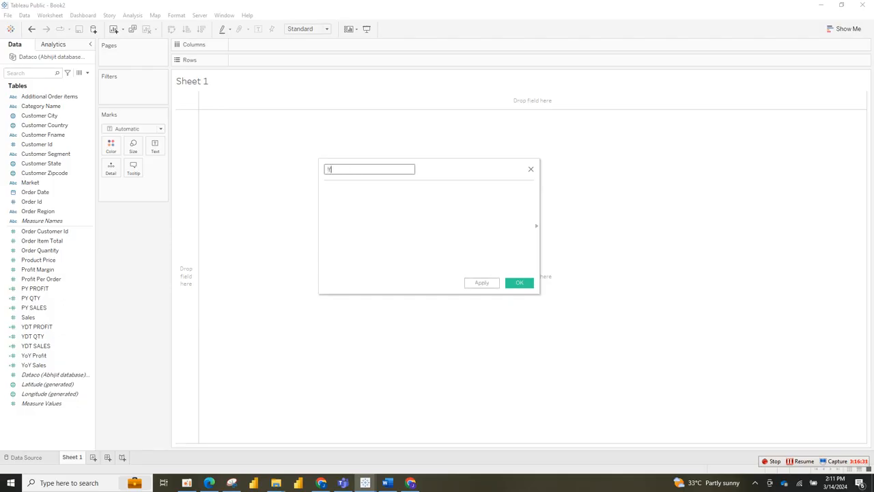
type("oY QTY")
Enter the YoY QTY formula ([YDT QTY]-[PY QTY ])/[PY QTY ] using the existing calculated fields and save the calculation
left_click(326, 189)
type("(Y")
key("Down")
key("Return")
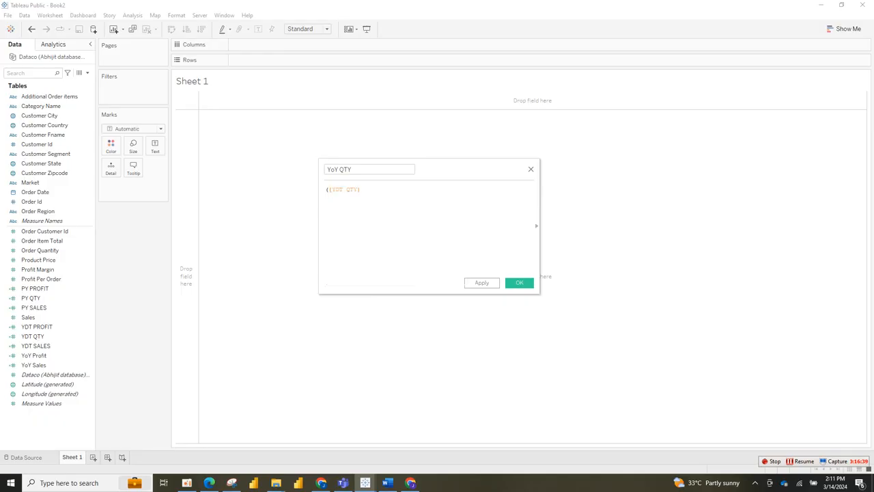
type("-PY")
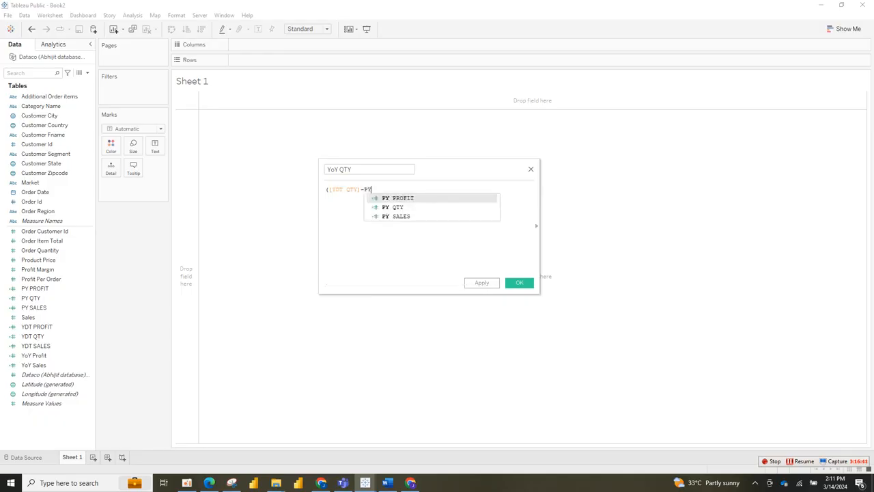
key("Down")
key("Return")
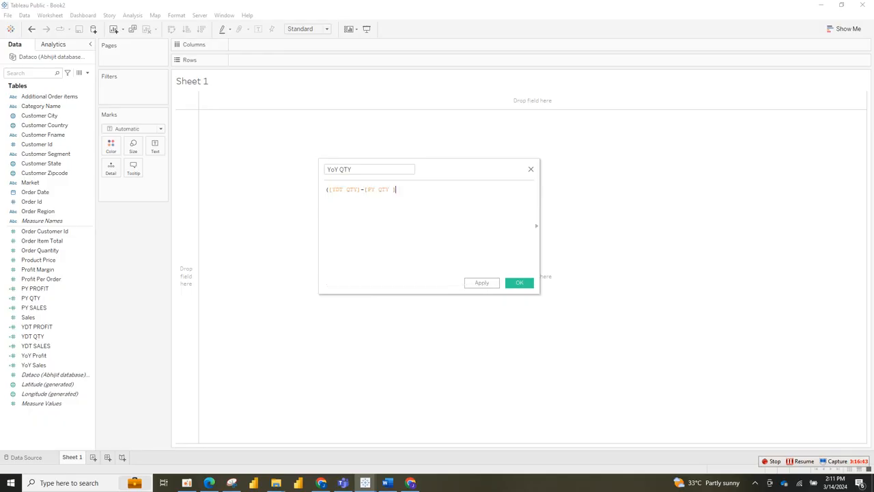
type(")/PY")
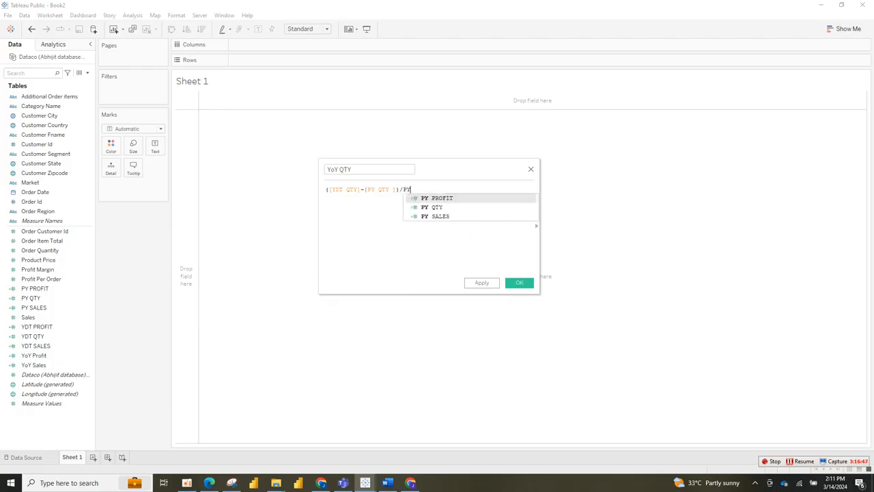
key("Down")
key("Return")
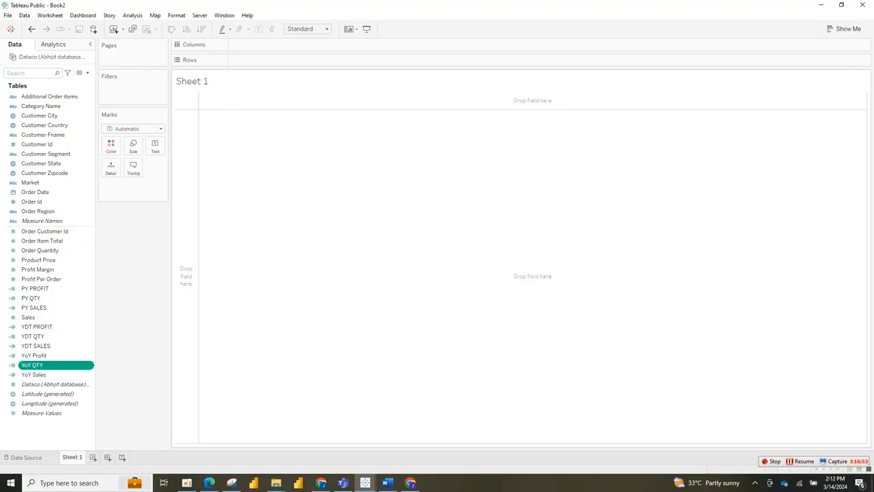
Switch to the Word document and review the MARGIN% formulas for Sales, QTY and Profit
mouse_move(388, 483)
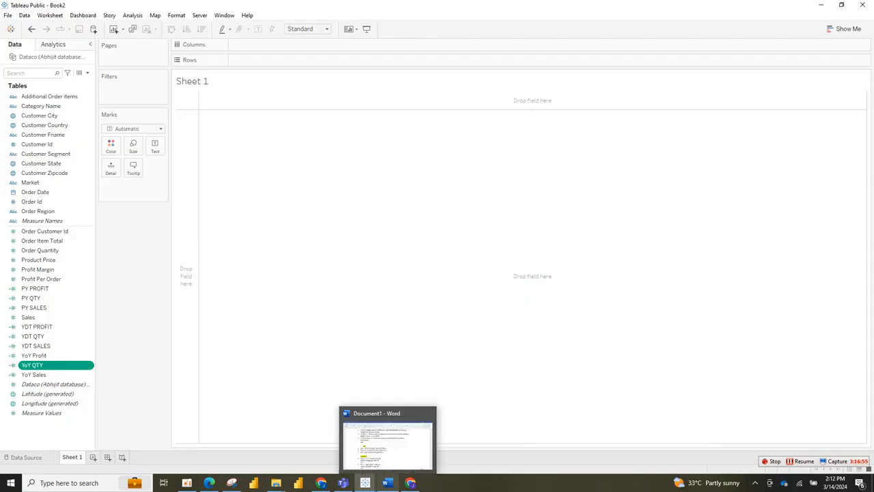
left_click(387, 445)
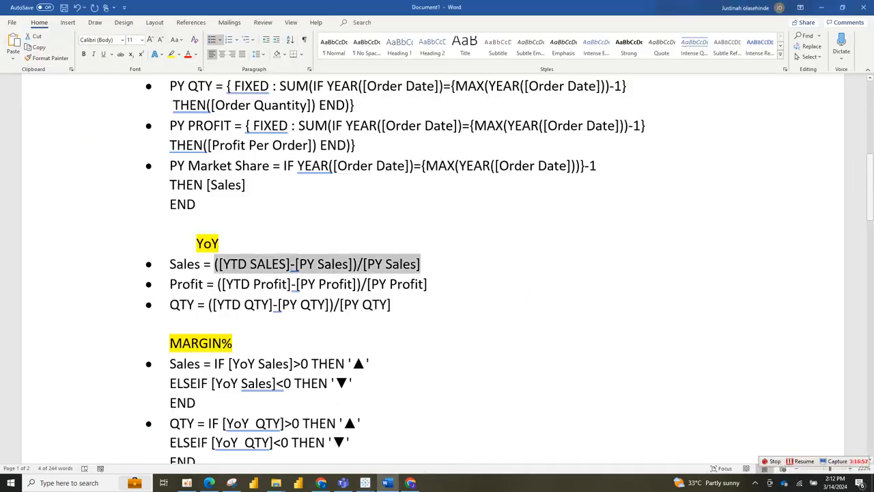
scroll(509, 267, "down", 1)
scroll(510, 264, "down", 4)
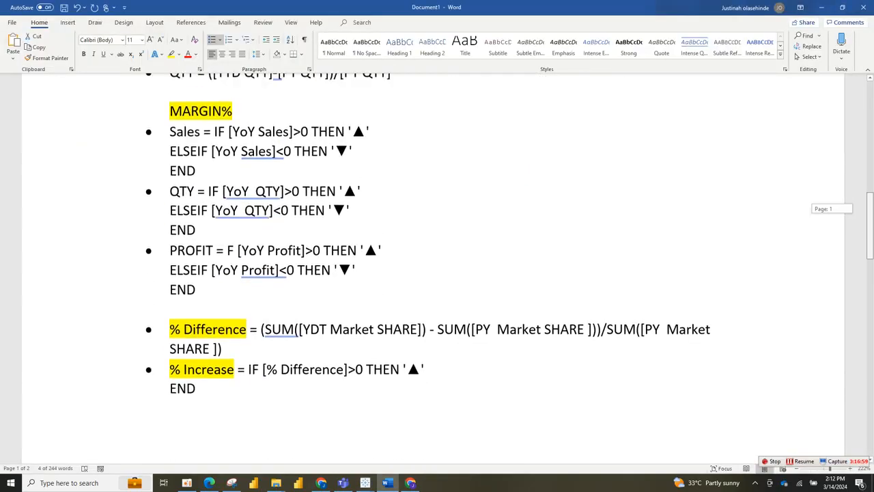
scroll(510, 264, "up", 1)
left_click_drag(170, 124, 364, 302)
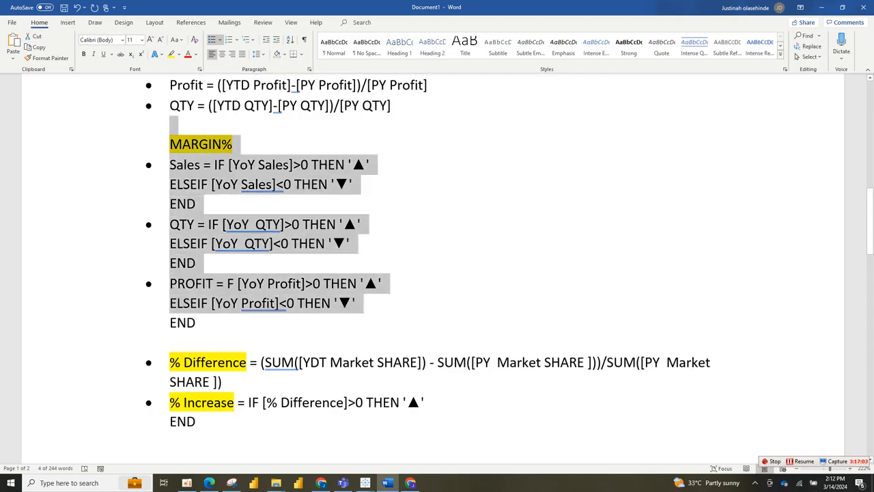
left_click(196, 204)
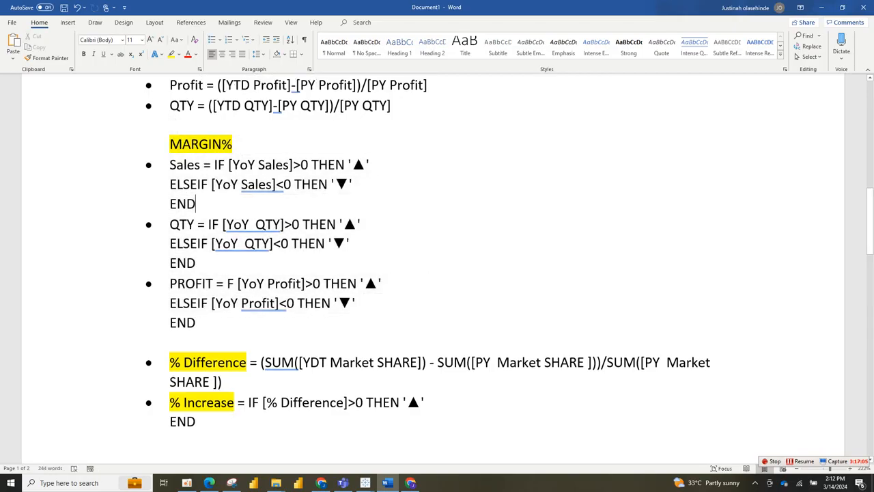
left_click(352, 184)
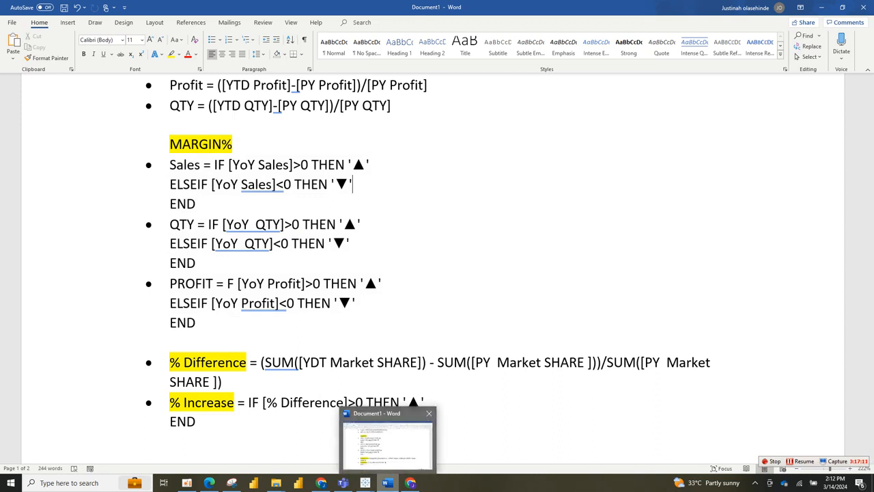
Switch to the finished YTD SALES ANALYSIS workbook in Tableau Public and examine the arrow indicator on its Sales sheet
mouse_move(366, 483)
left_click(322, 440)
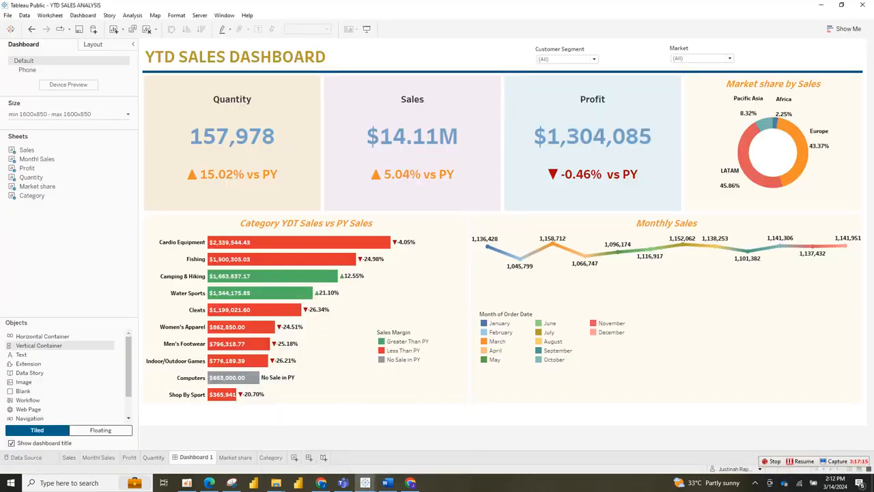
left_click(69, 457)
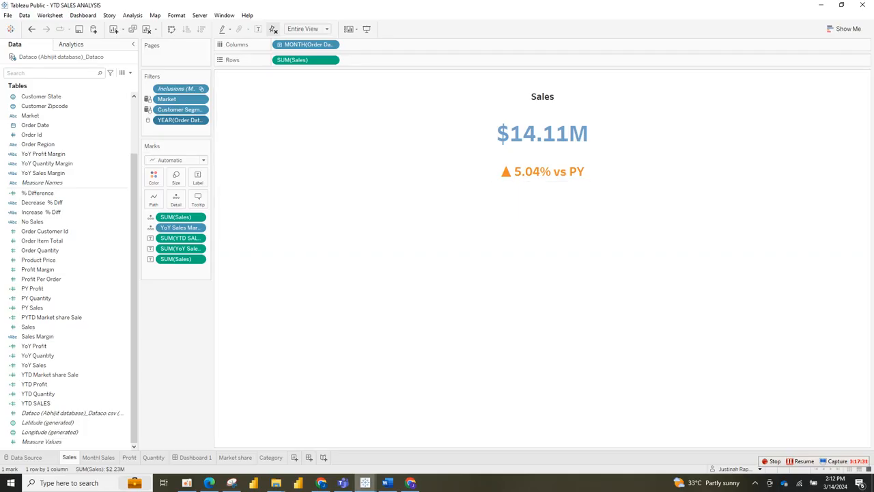
Return to Word, check the ▲ symbol in the Sales margin formula, and add an empty line above the MARGIN% heading
left_click(387, 482)
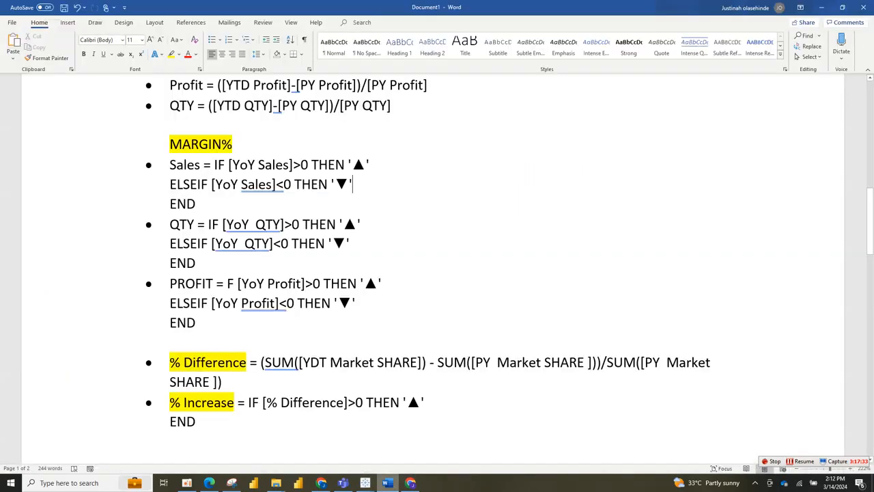
left_click_drag(366, 164, 352, 164)
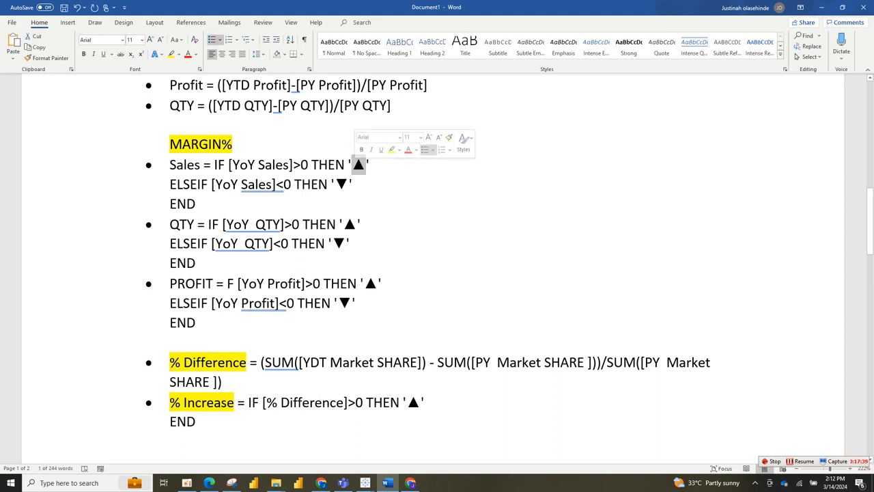
left_click(369, 164)
left_click(325, 105)
left_click(232, 144)
left_click(170, 144)
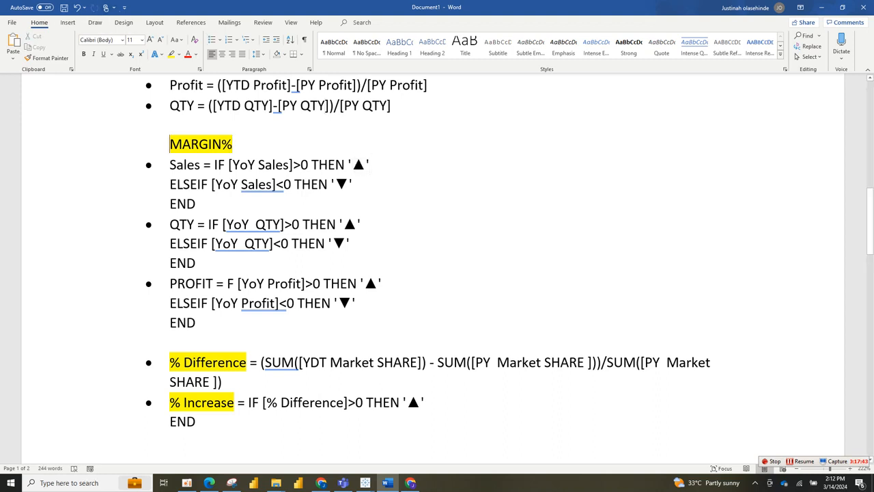
key("Return")
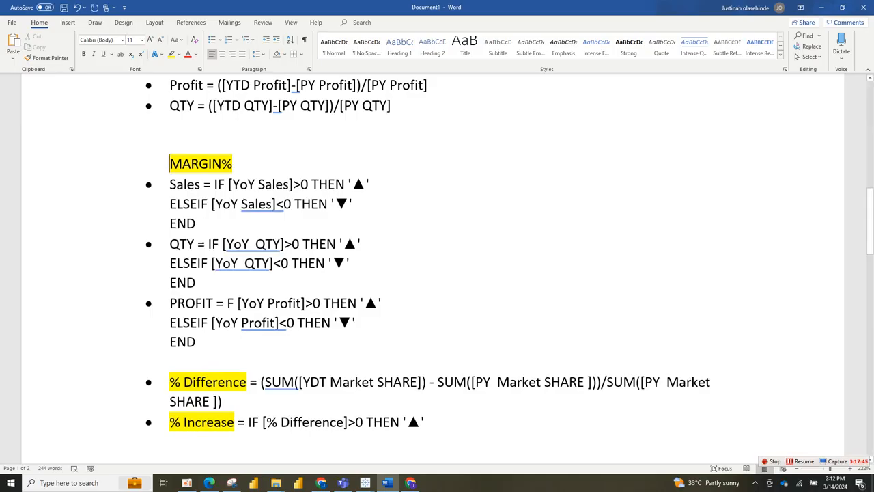
Insert the Arial geometric symbols ▲ (25B2) and ▼ (25BC) on the empty line above MARGIN%
left_click(68, 22)
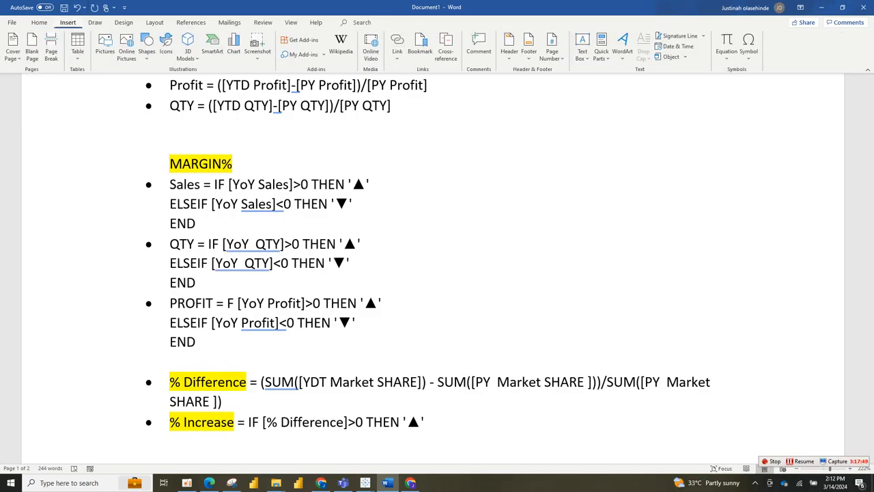
left_click(748, 47)
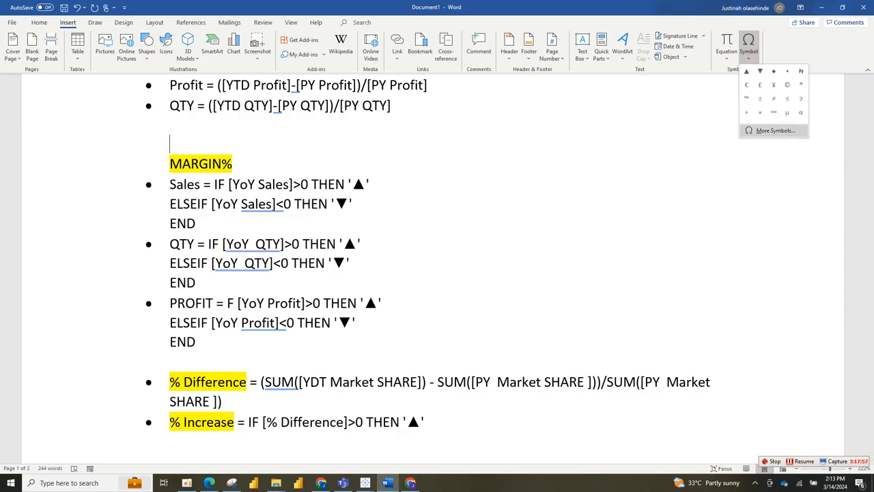
left_click(774, 130)
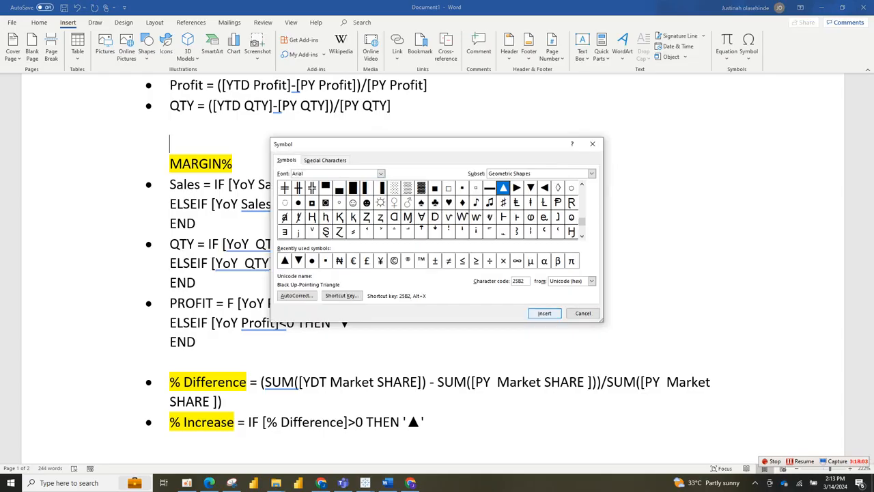
left_click(544, 313)
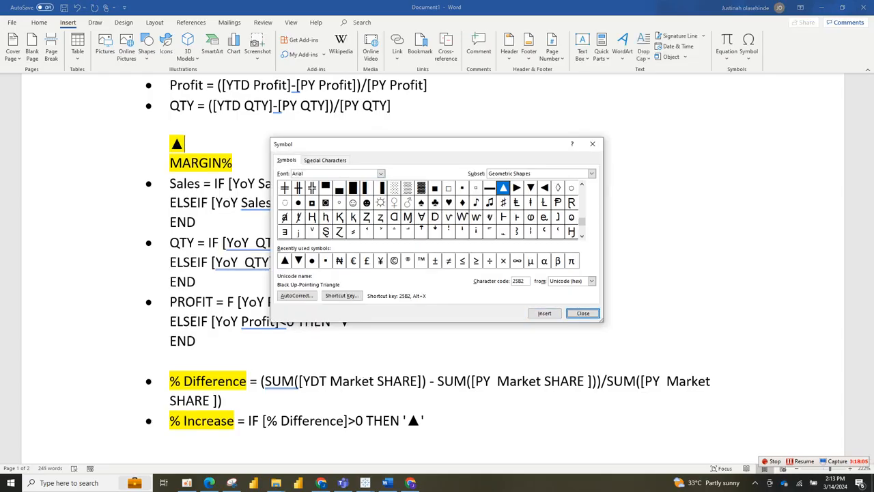
left_click(531, 187)
left_click(544, 313)
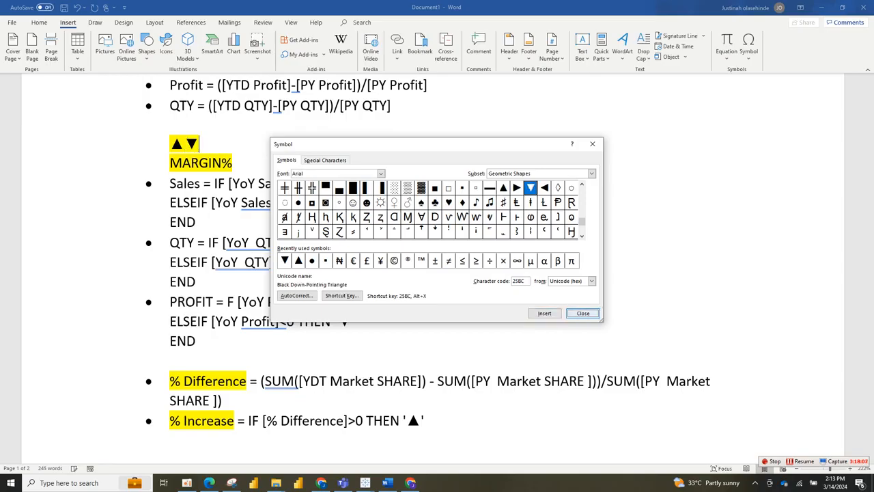
left_click(582, 313)
Copy the line containing the ▲▼ symbols above the MARGIN% heading
left_click_drag(199, 143, 171, 142)
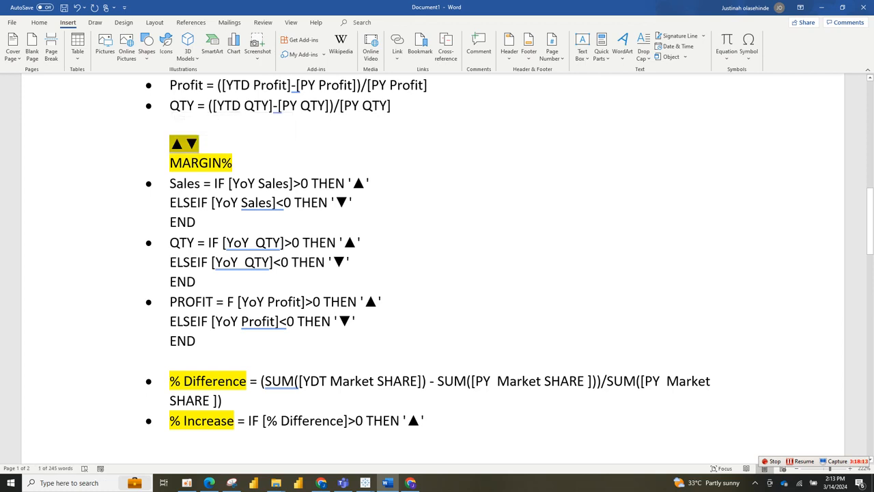
left_click(233, 183)
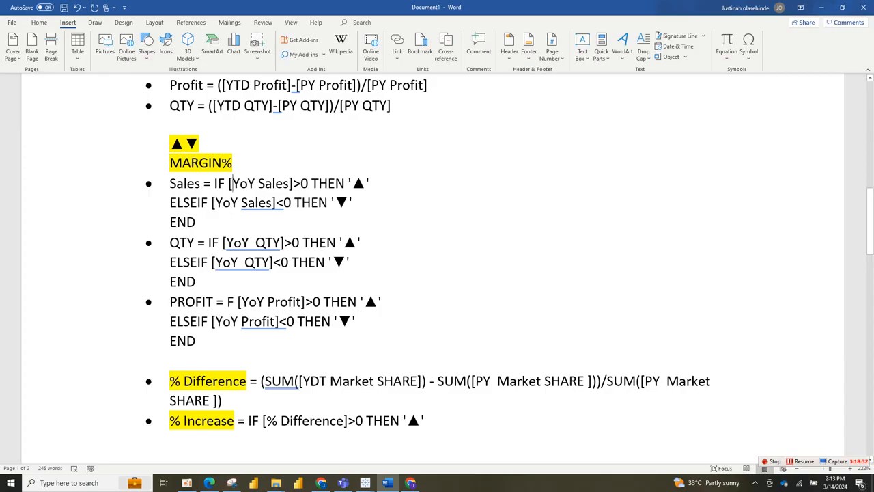
triple_click(185, 144)
key("ctrl+c")
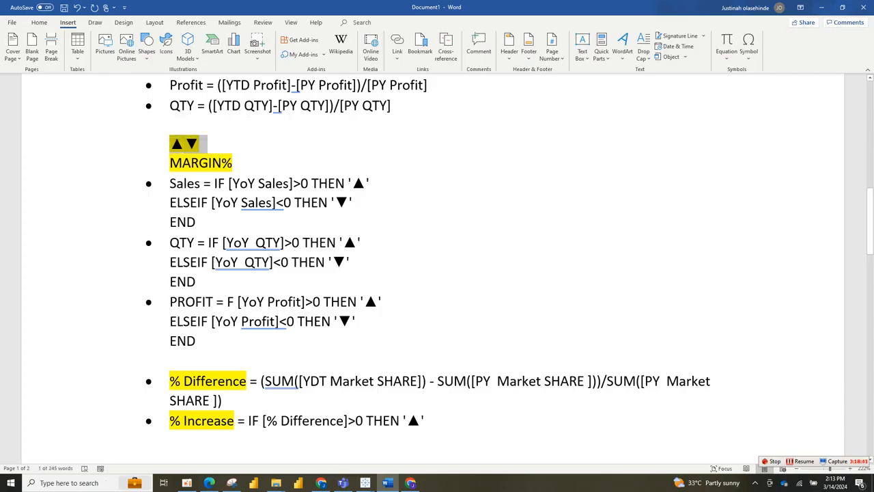
Switch to the Book2 workbook in Tableau Public and start a new calculated field named Sales Margin %
left_click(365, 482)
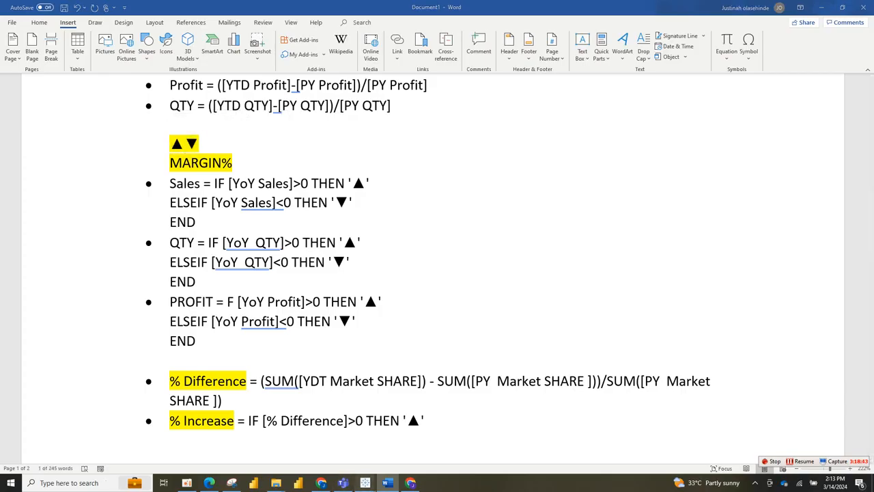
left_click(417, 441)
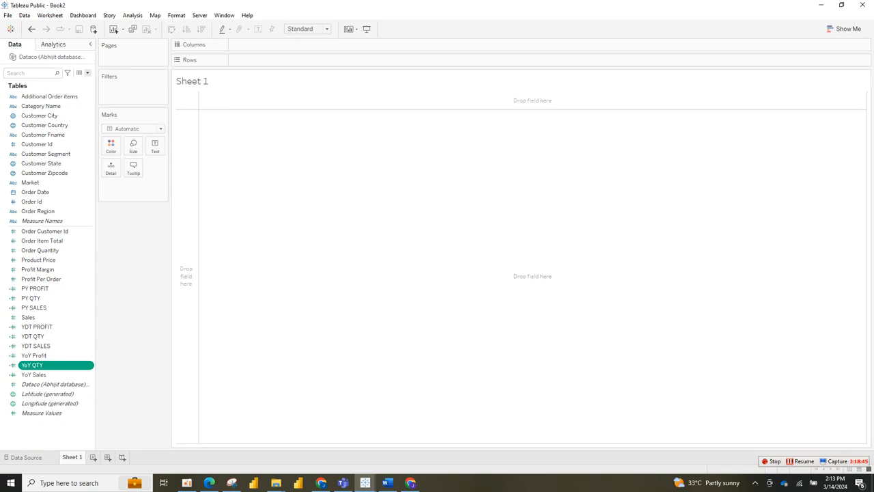
left_click(86, 72)
left_click(45, 82)
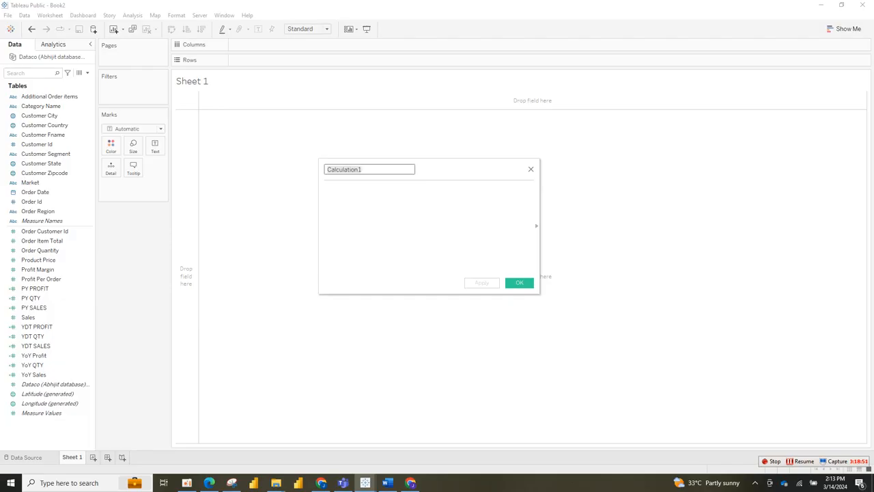
type("Sales Margin %")
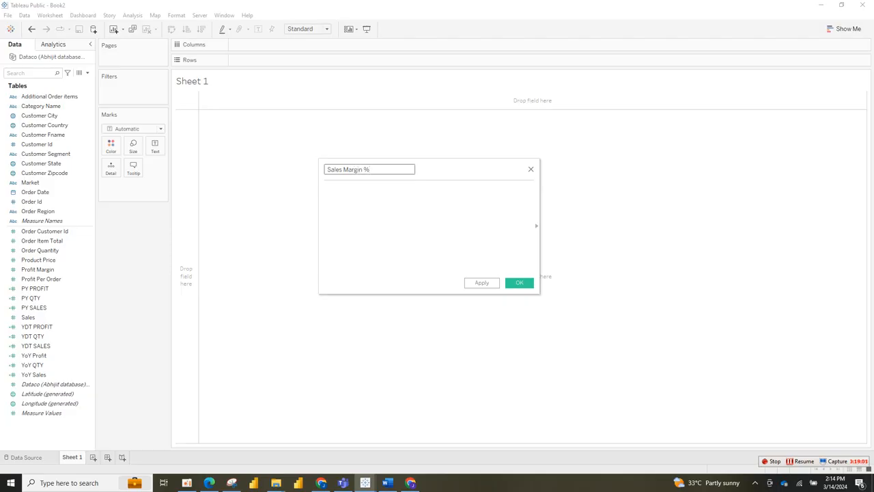
Begin the Sales Margin % formula with IF [YoY Sales]>0, following the Sales formula under MARGIN% in the Word document
left_click(325, 189)
type("I")
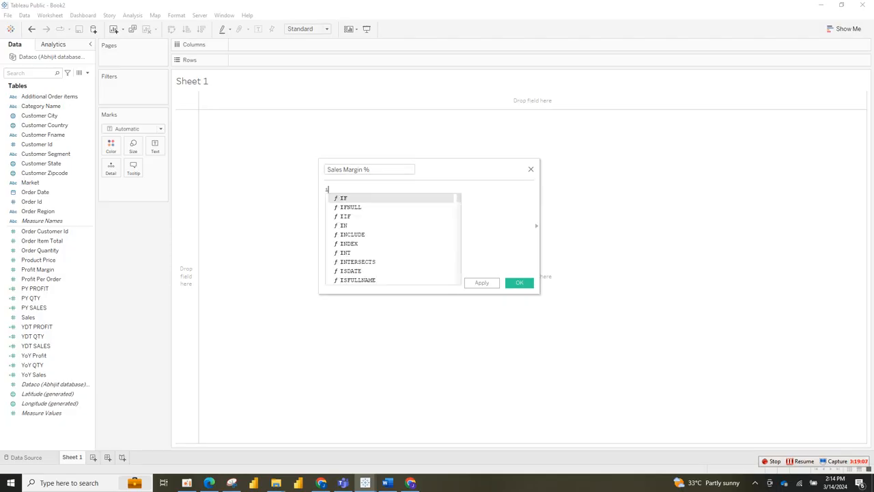
type("F [")
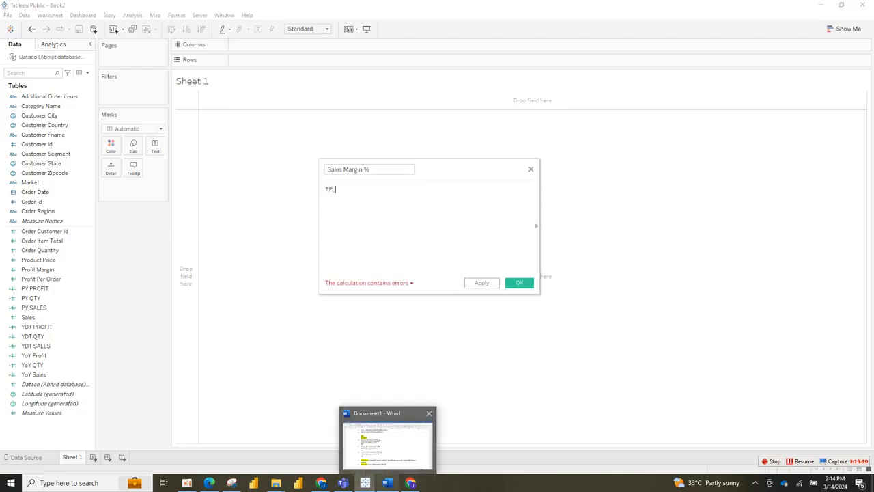
left_click(387, 482)
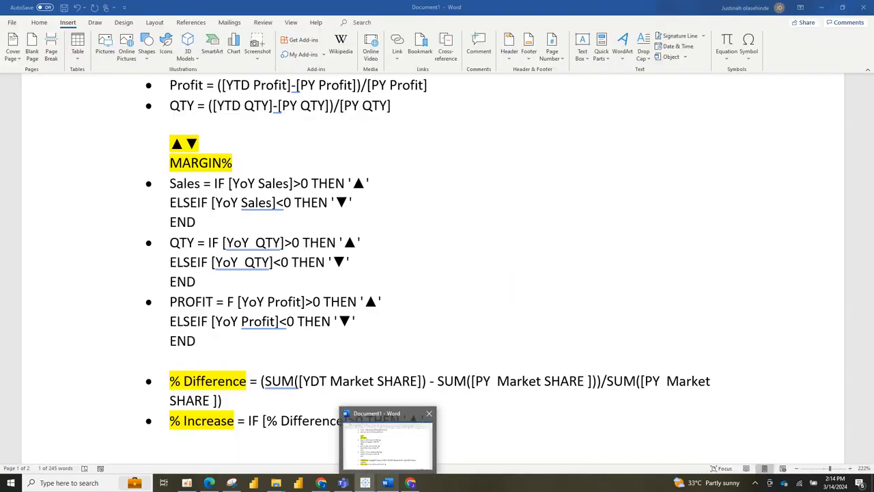
left_click(366, 483)
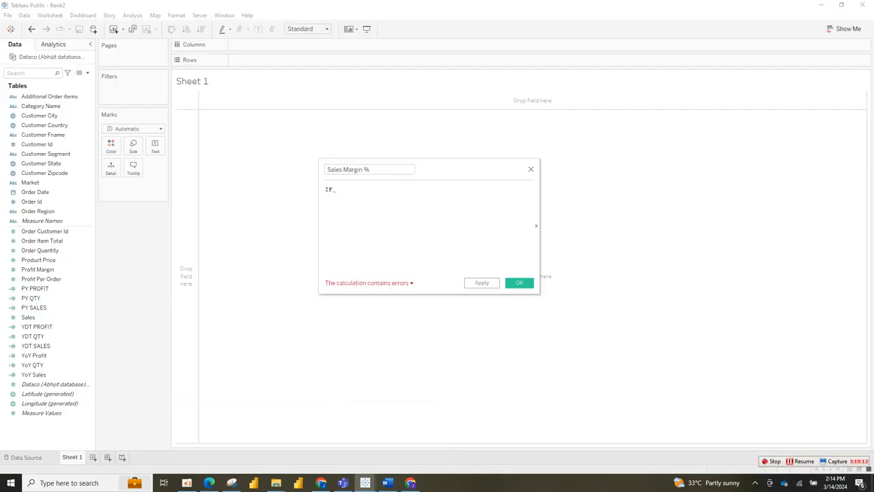
key("BackSpace")
type("yo")
key("Down")
key("Down")
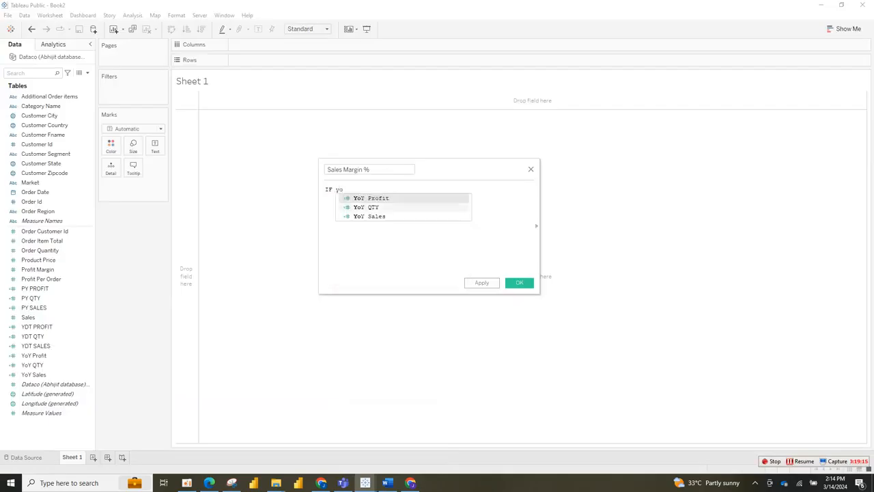
key("Return")
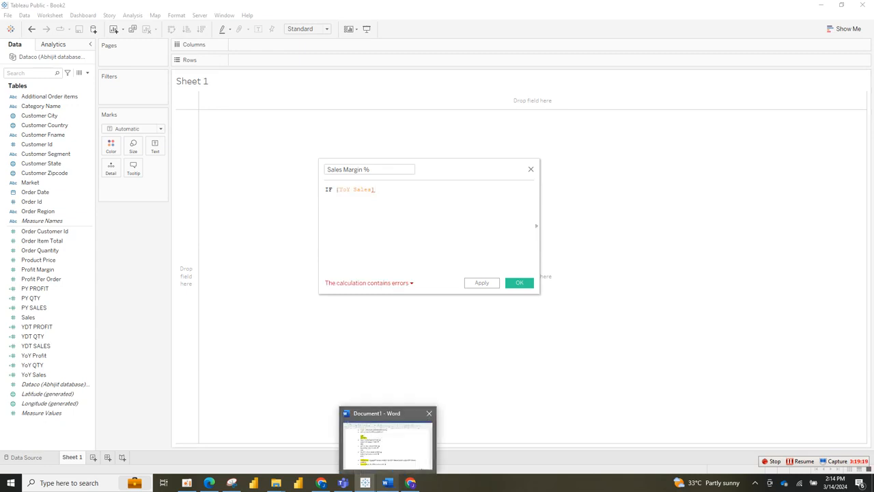
left_click(387, 482)
left_click(387, 482)
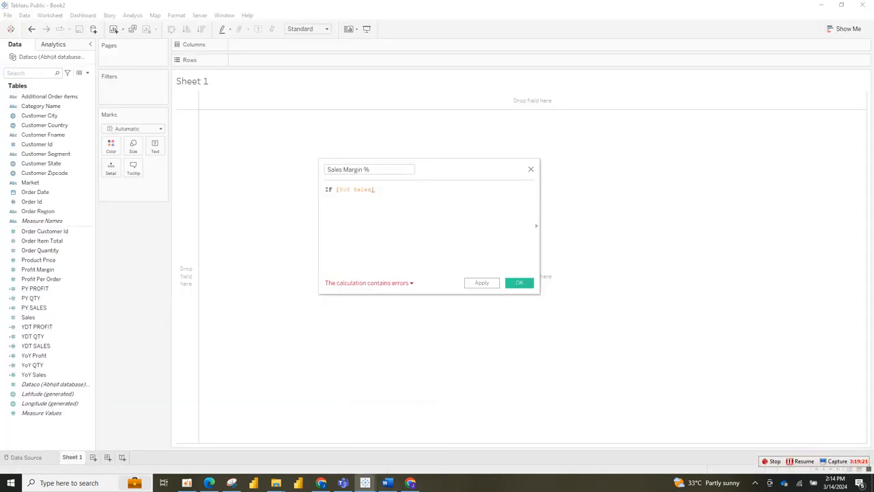
type(">0")
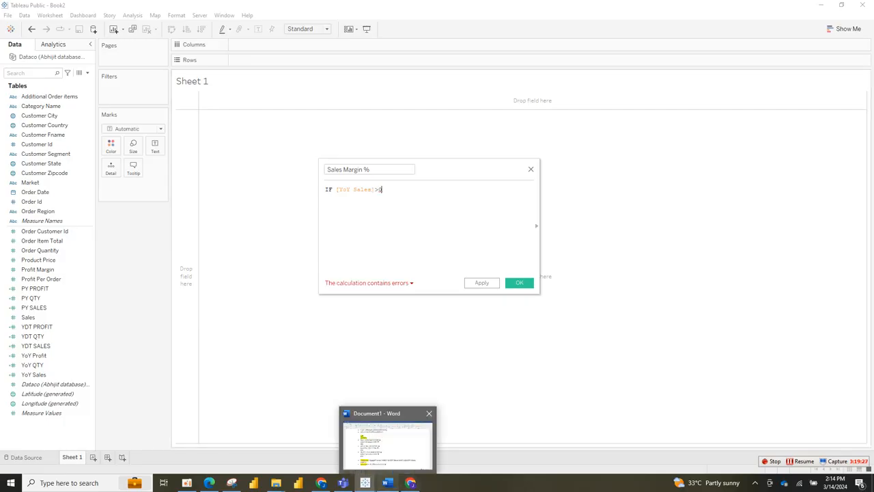
left_click(387, 482)
left_click(388, 482)
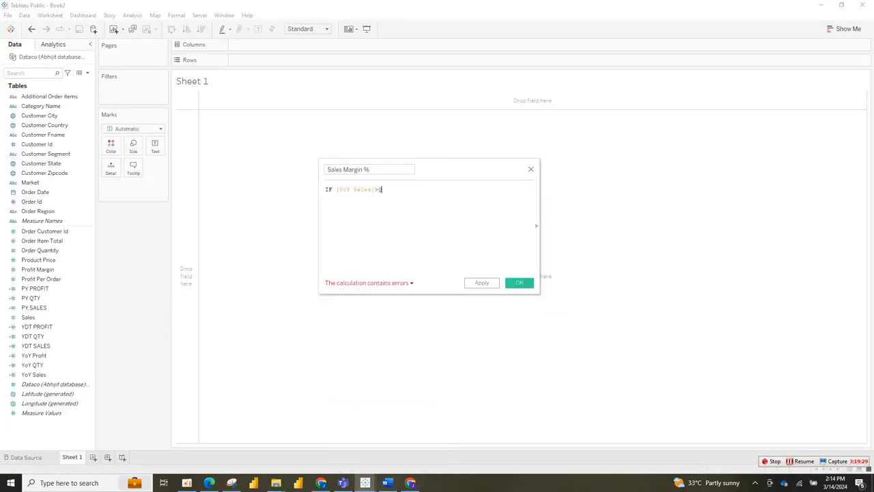
key("BackSpace")
type(",")
key("BackSpace")
key("BackSpace")
type("0 Th")
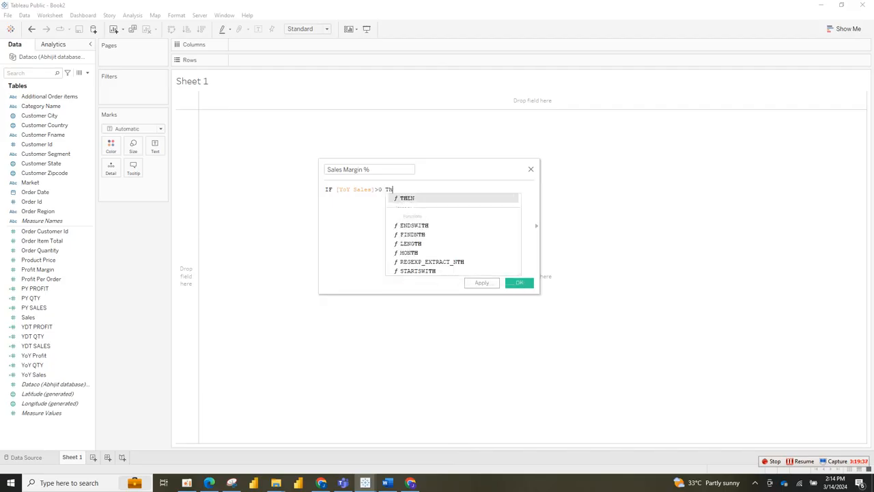
key("Return")
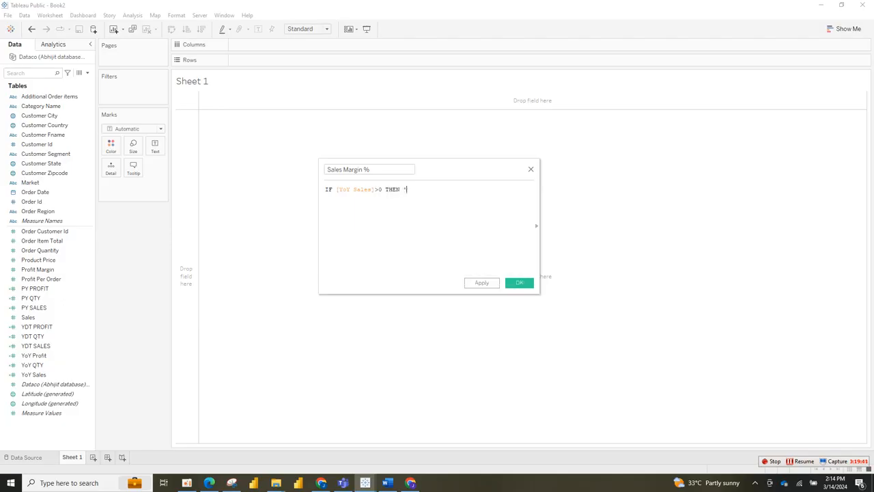
key("ctrl+v")
key("BackSpace")
key("ctrl+z")
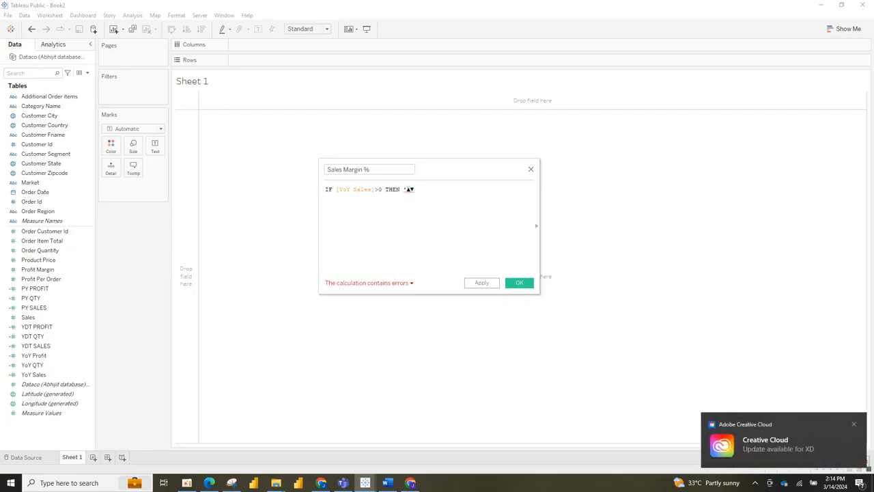
key("ctrl+z")
type("▲")
key("ctrl+z")
key("BackSpace")
key("BackSpace")
key("BackSpace")
key("BackSpace")
key("BackSpace")
key("BackSpace")
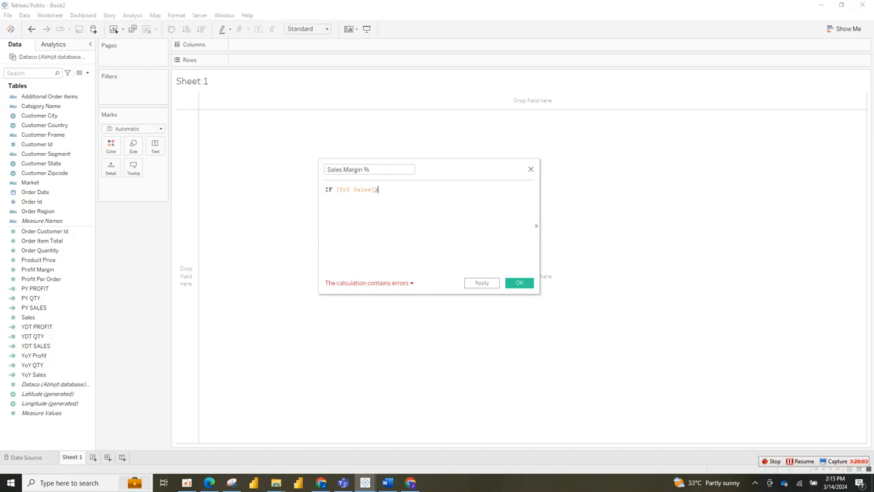
Complete the first condition as >0 THEN and paste the copied ▲▼ symbols after it
type("0 the")
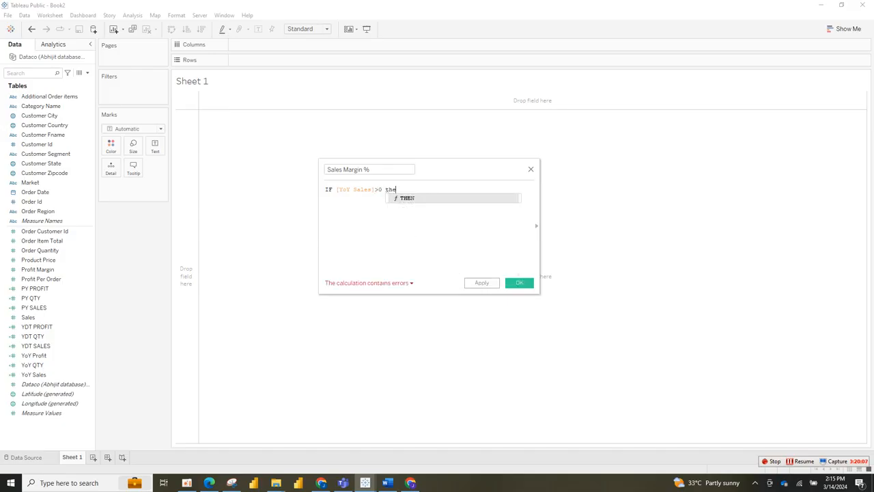
key("Return")
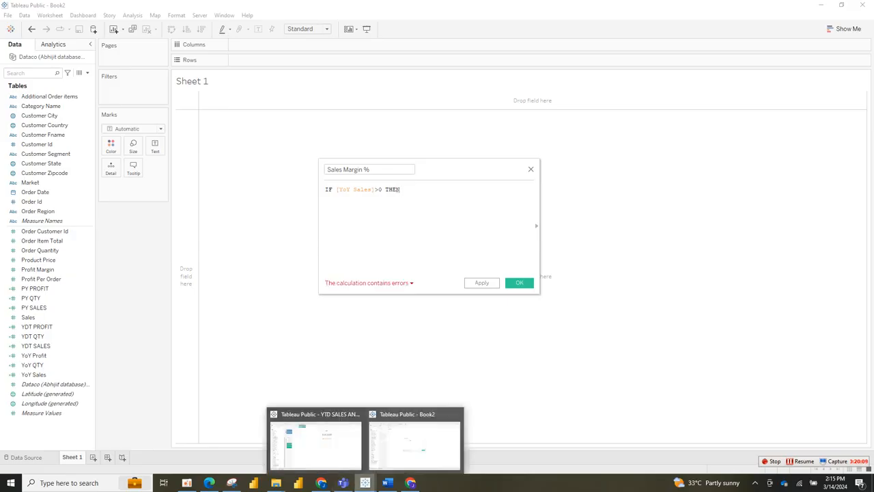
left_click(387, 483)
mouse_move(365, 483)
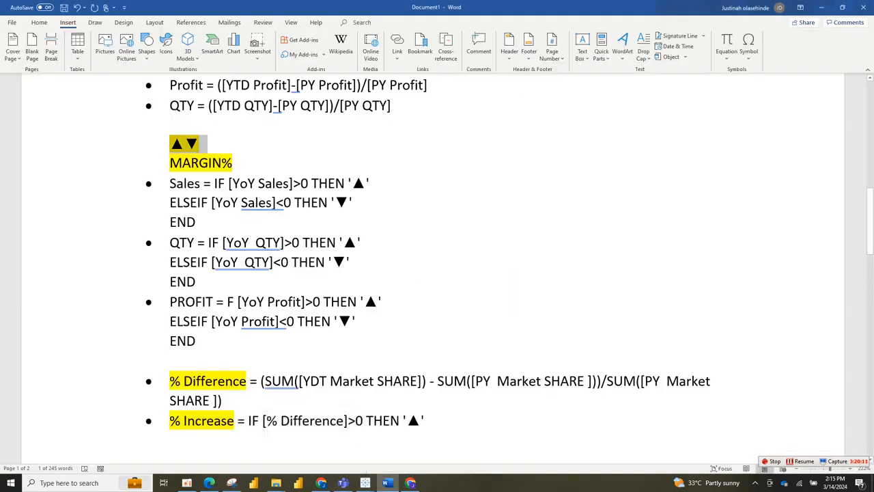
left_click(365, 482)
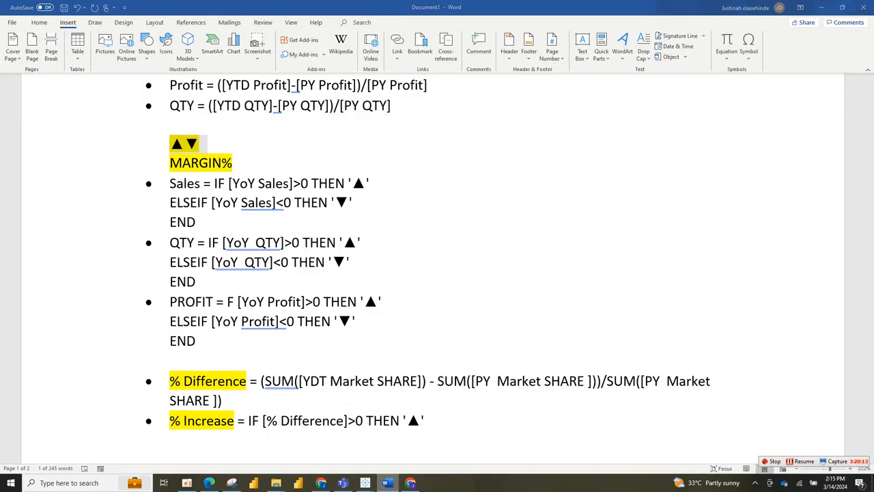
type("▲▼")
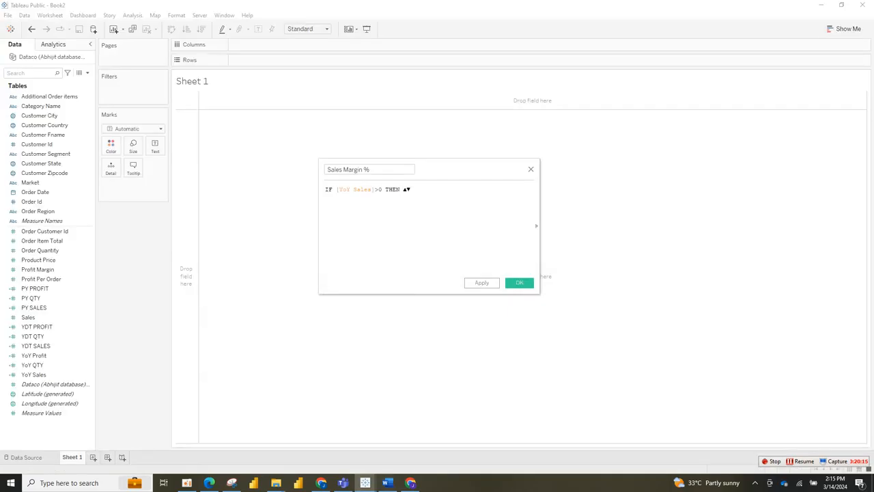
Move the ▼ symbol to a new line and enclose the ▲ after THEN in single quotes
key("Return")
type("'")
left_click(403, 189)
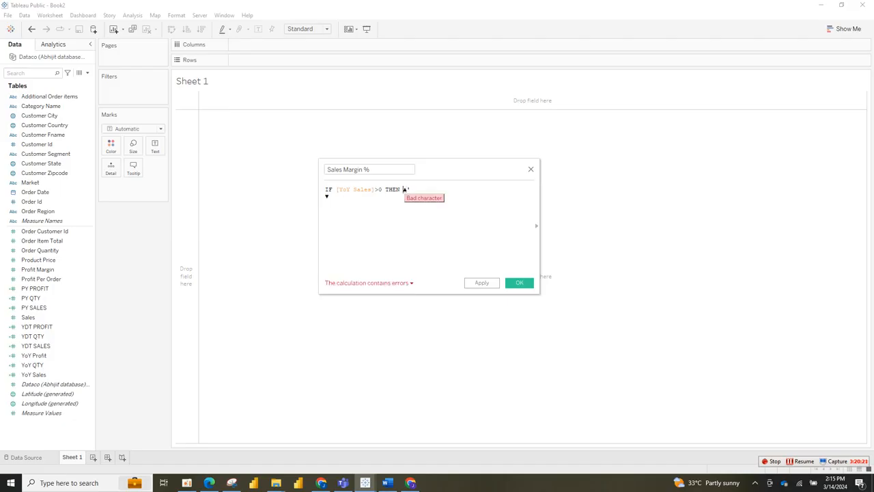
type("'")
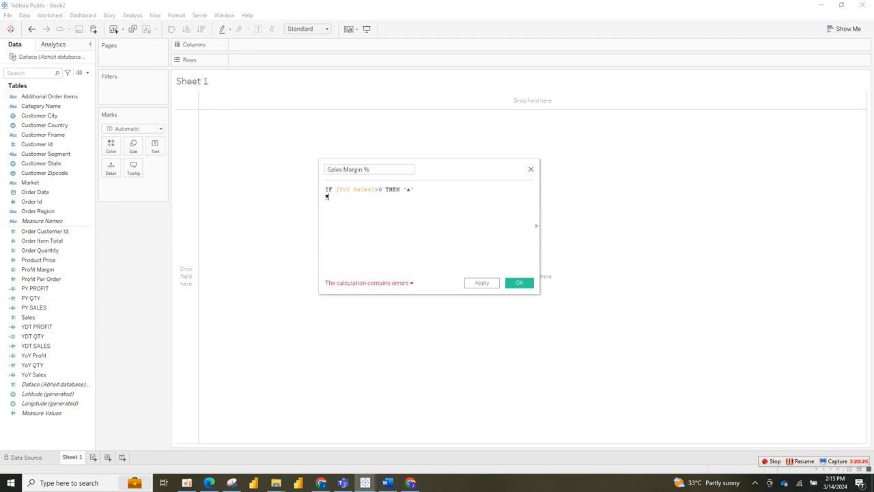
Insert ELSEIF in front of the ▼ on the second line of the formula
left_click(326, 197)
type("el")
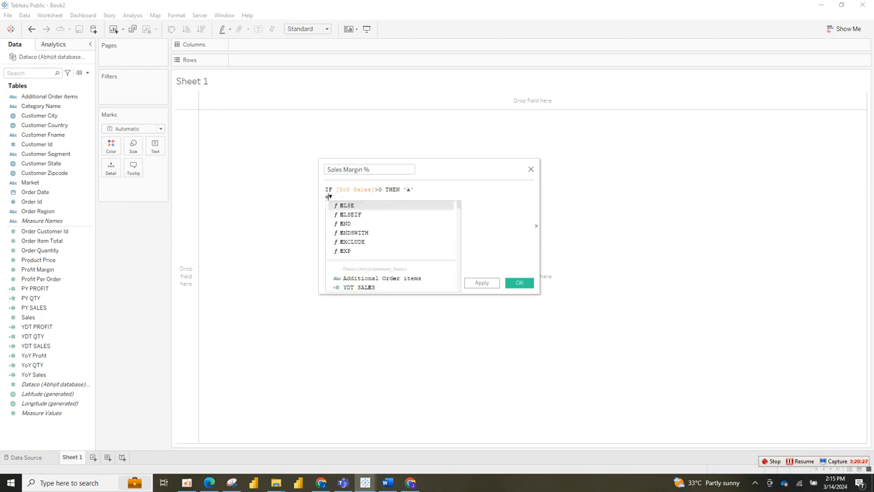
type("f")
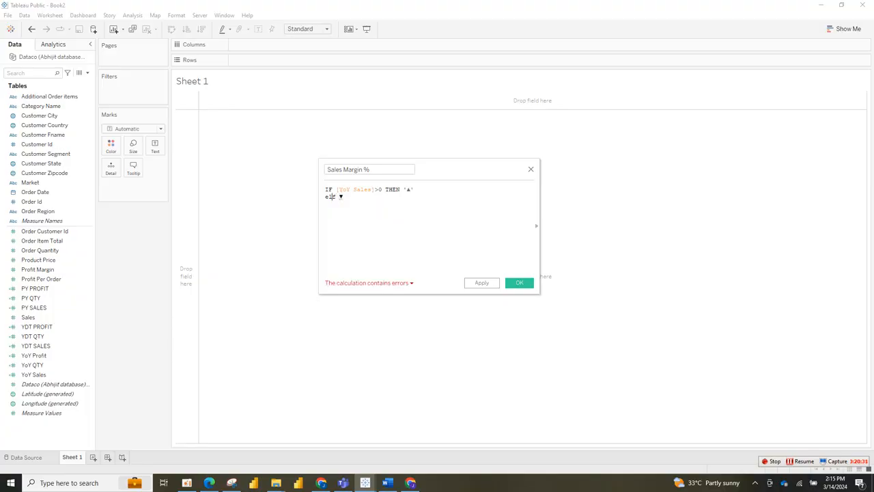
left_click_drag(336, 196, 329, 197)
key("BackSpace")
key("BackSpace")
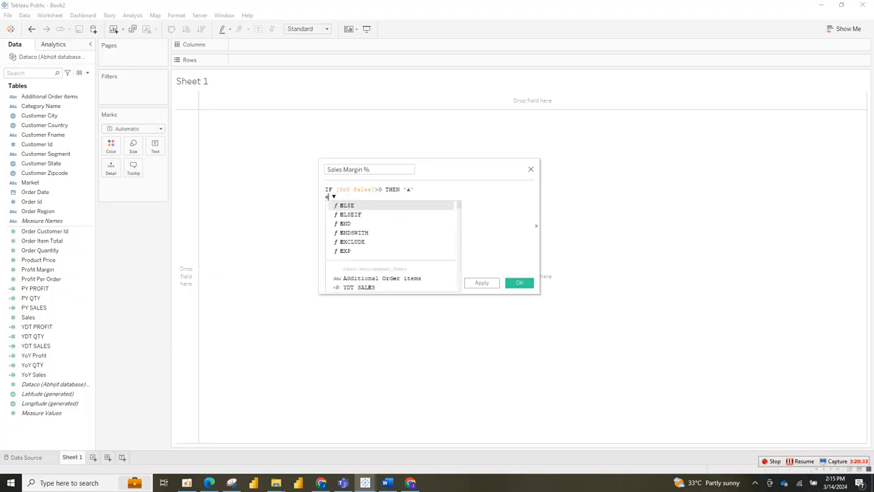
type("el")
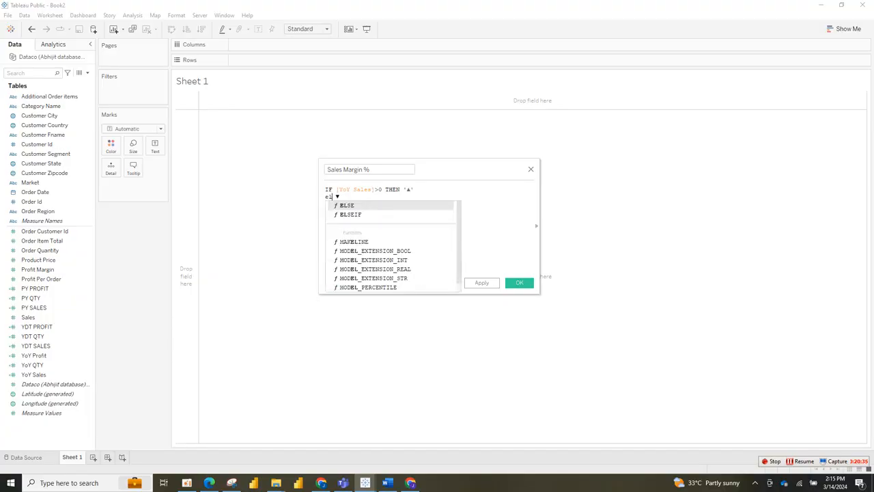
key("Down")
key("Return")
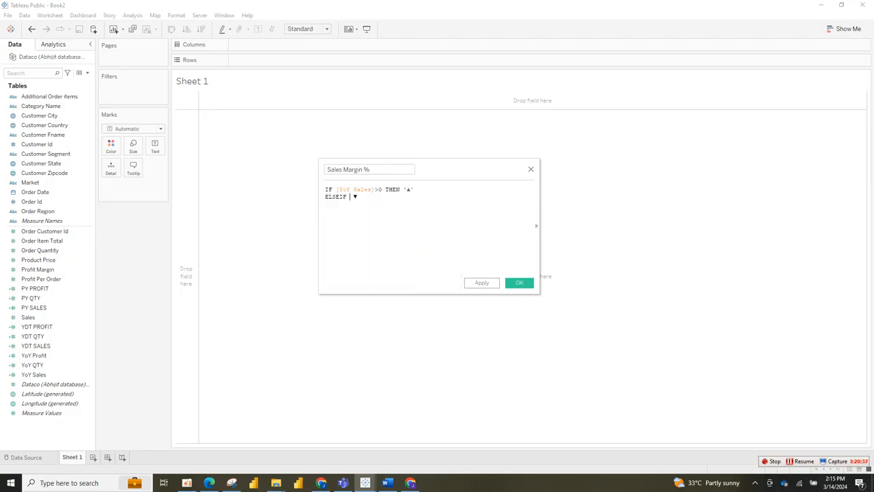
Replace the loose ▼ after ELSEIF with the condition [YoY Sales]<0 THEN
type("yo")
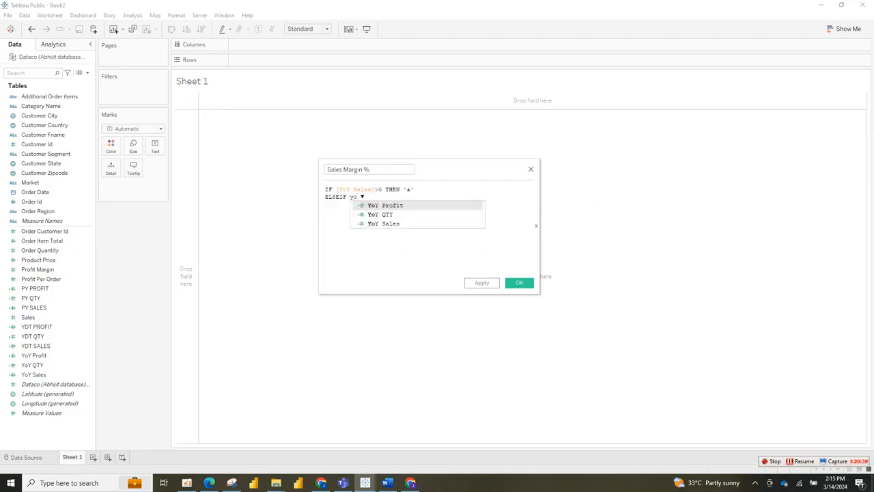
key("Down")
key("Down")
key("Return")
type("<")
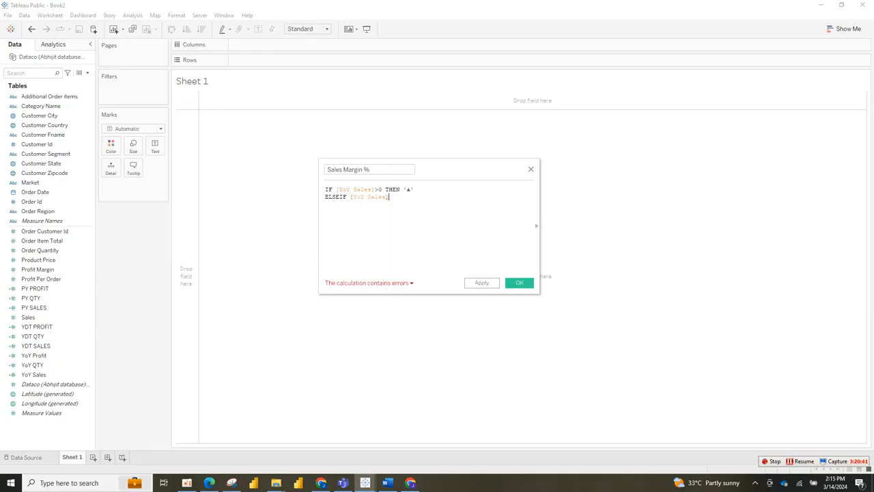
type("o")
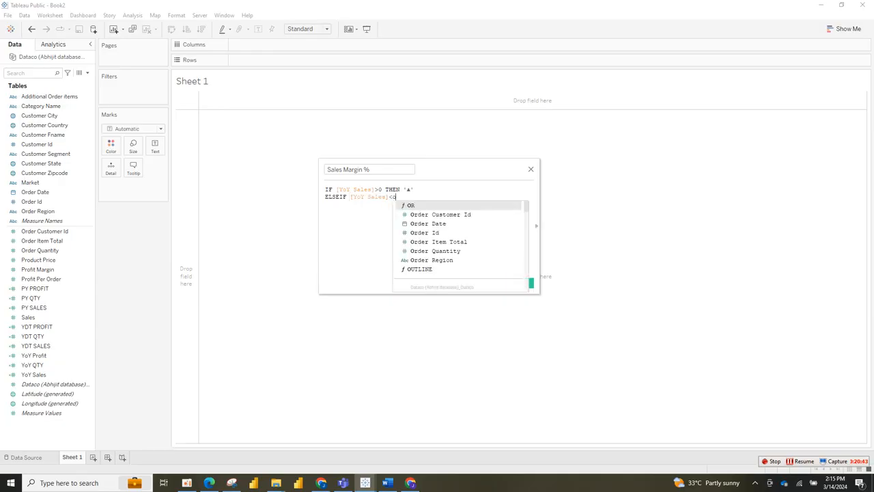
key("BackSpace")
key("BackSpace")
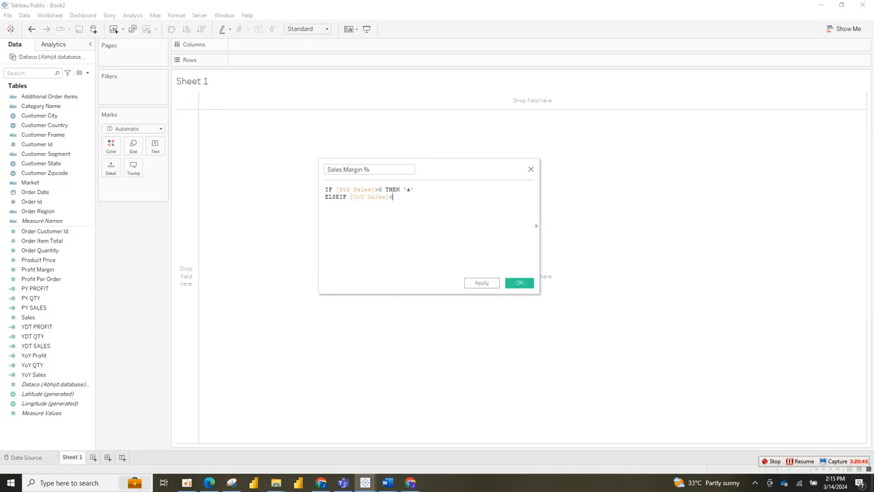
type("0 the")
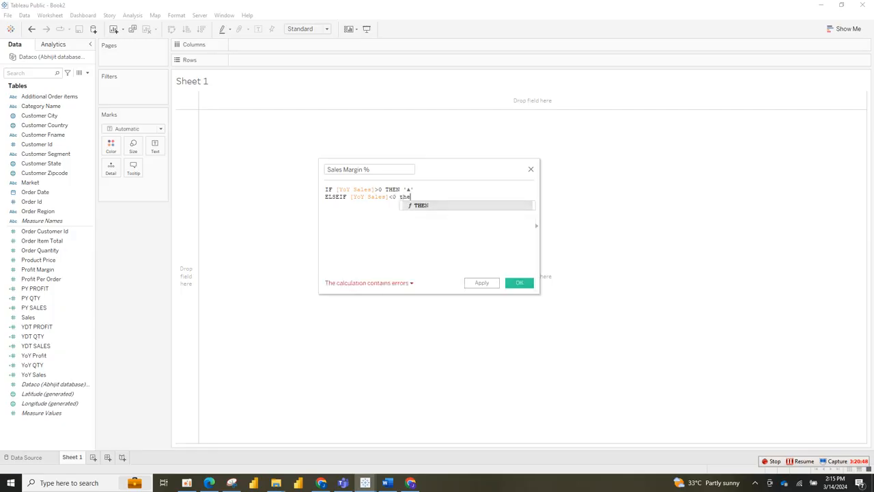
key("Return")
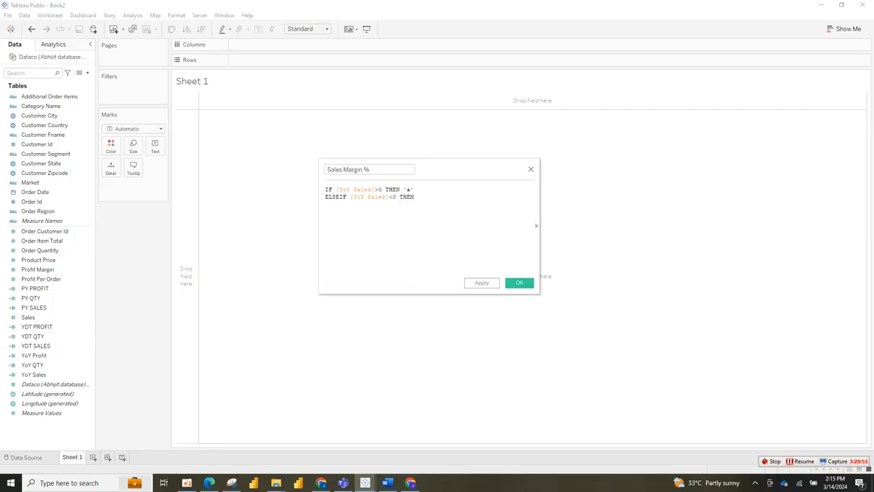
Copy only the ▼ symbol above the MARGIN% heading in Word and return to the Book2 workbook
left_click(387, 483)
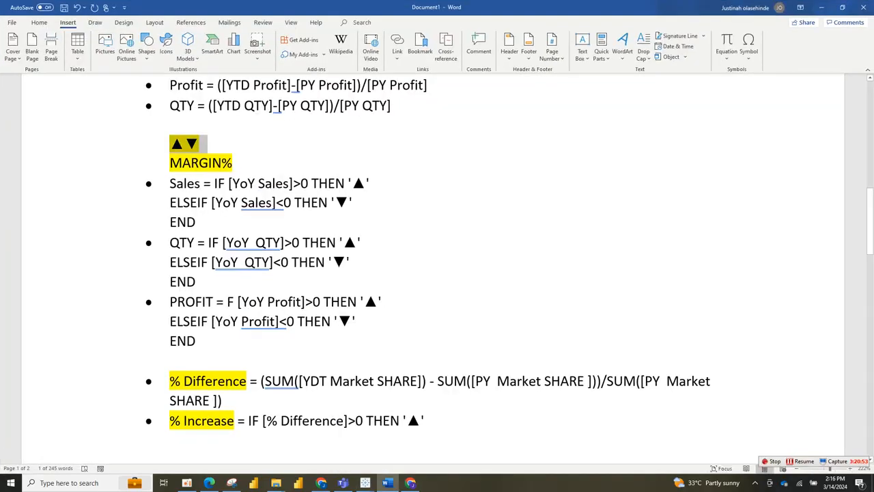
left_click(184, 143)
left_click_drag(184, 144, 199, 143)
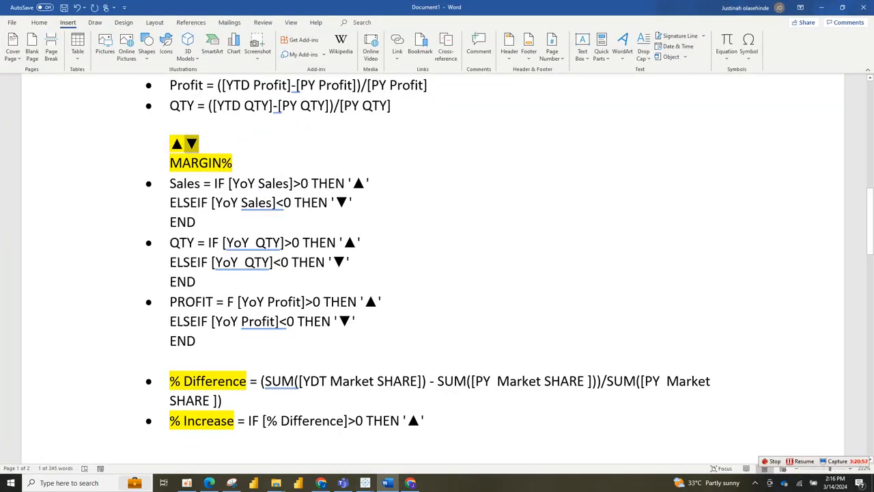
left_click(387, 483)
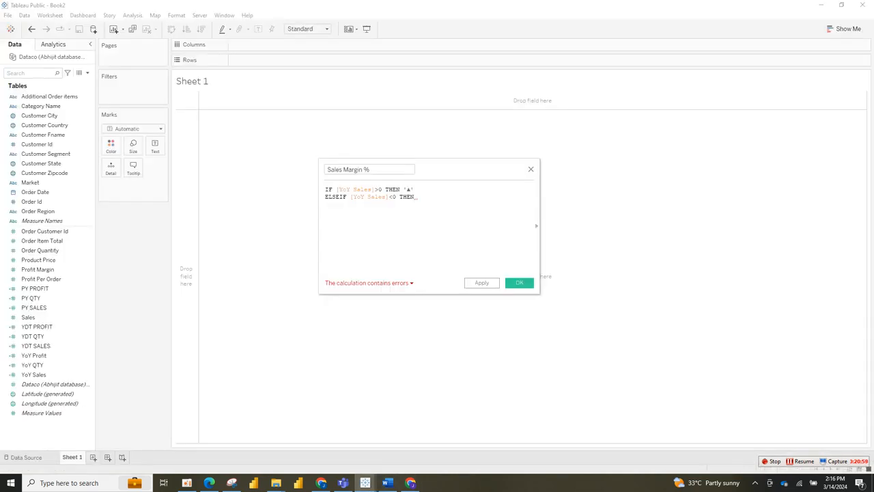
Complete the Sales Margin % formula with '▼' after the second THEN and END on a new line, and save the field
type("'▼")
type("' ")
type("end")
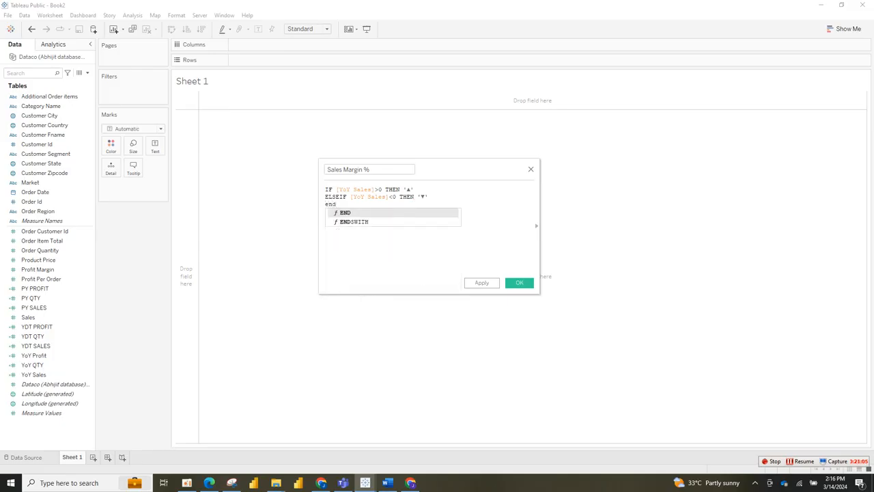
key("Return")
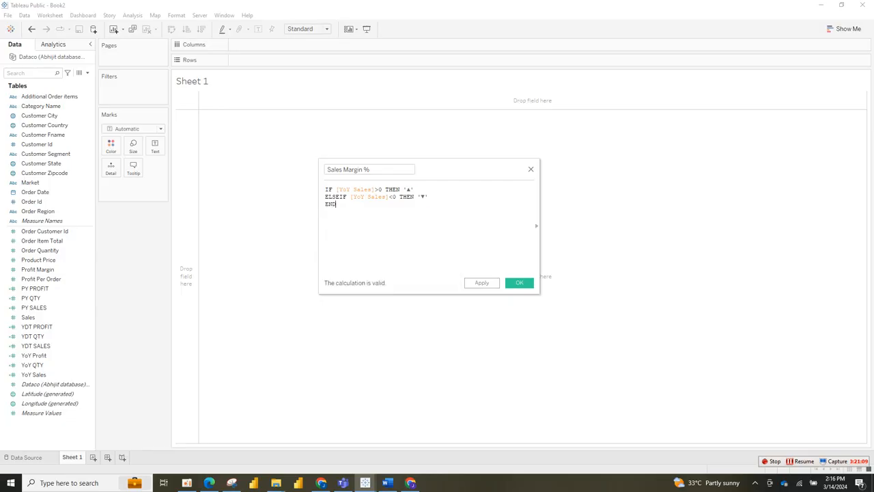
key("ctrl+a")
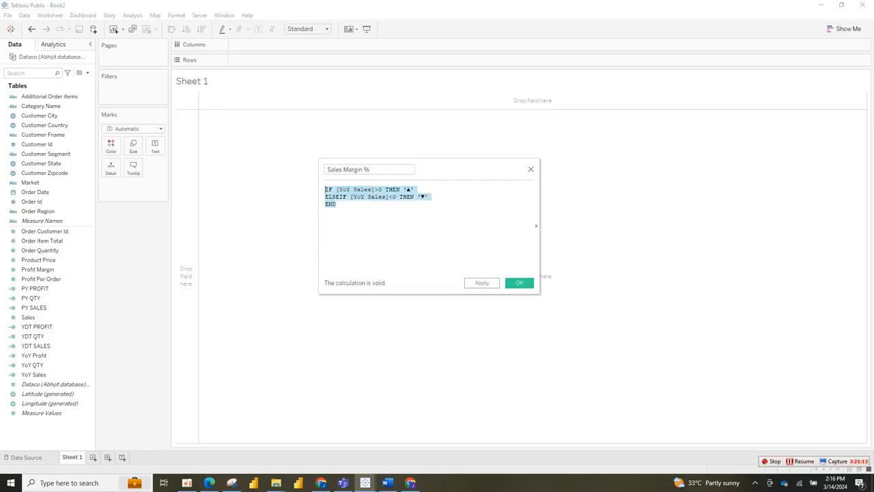
left_click(519, 283)
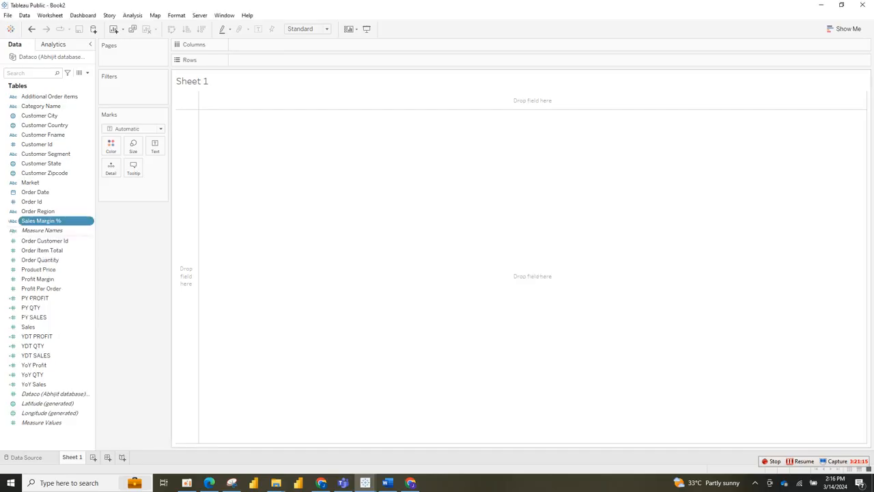
Duplicate the Sales Margin % field and change the copy's name to Profit Margin % in its calculation editor
right_click(68, 223)
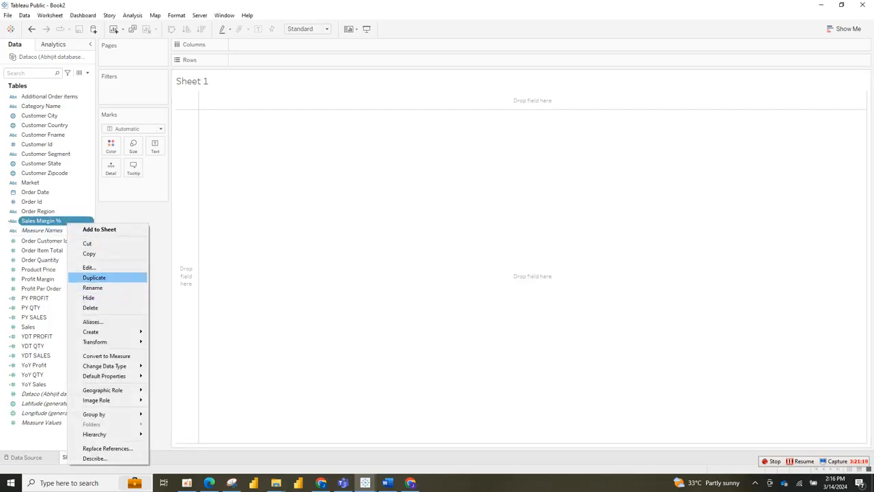
left_click(94, 278)
right_click(86, 232)
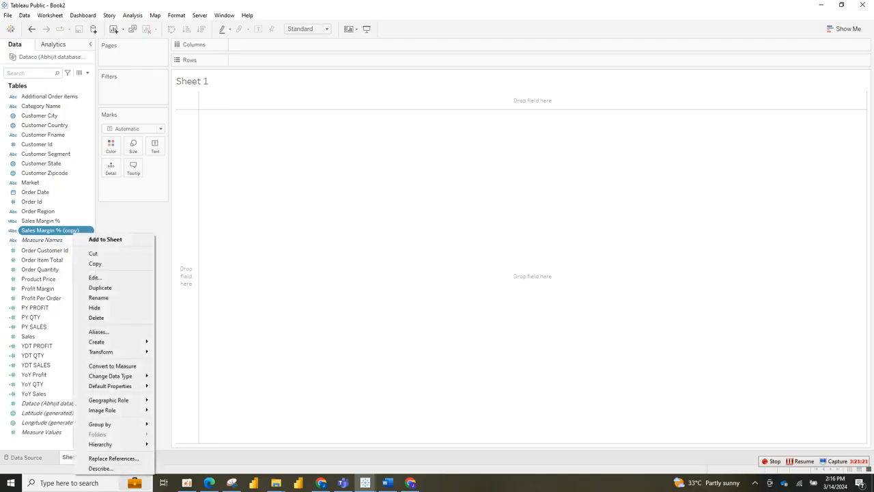
left_click(95, 277)
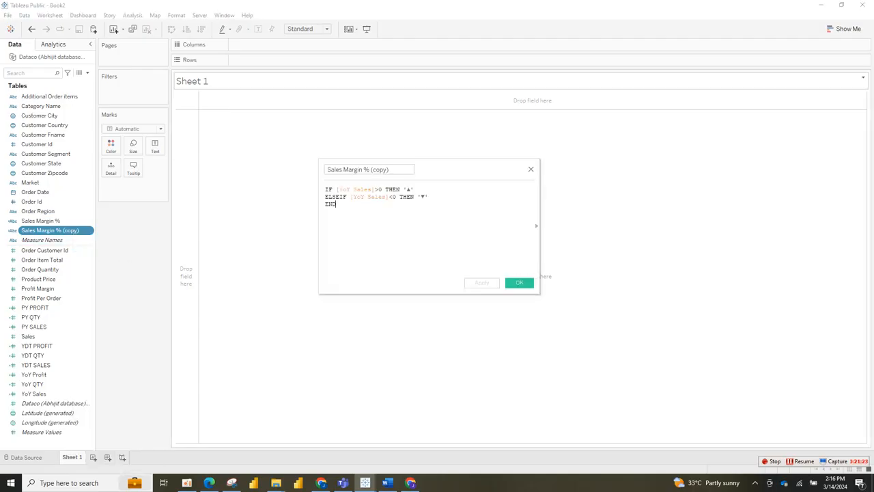
left_click_drag(391, 170, 369, 170)
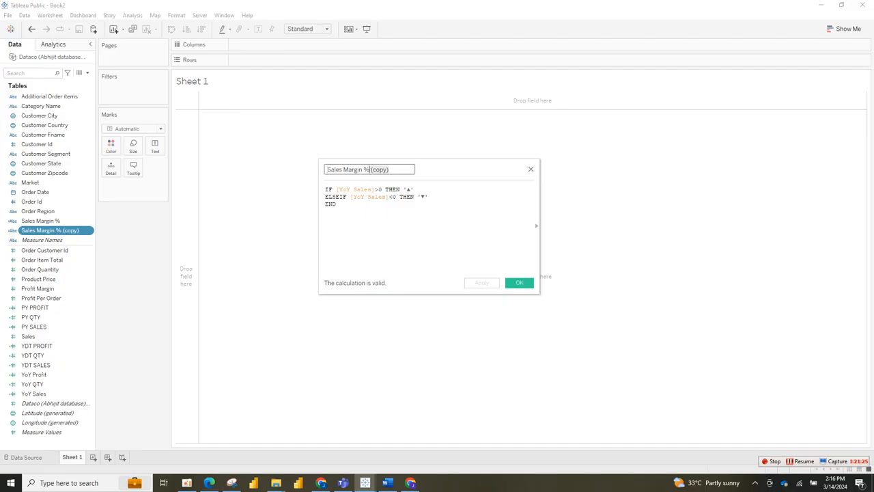
key("BackSpace")
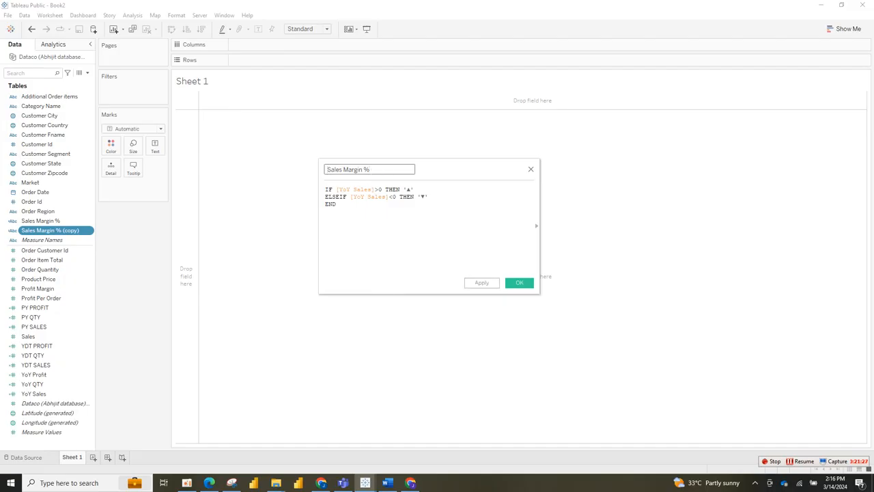
double_click(335, 170)
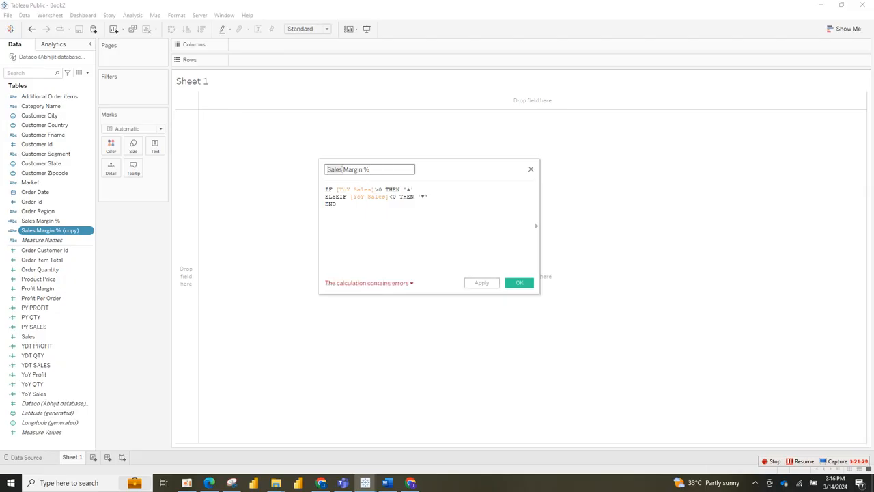
type("Profit")
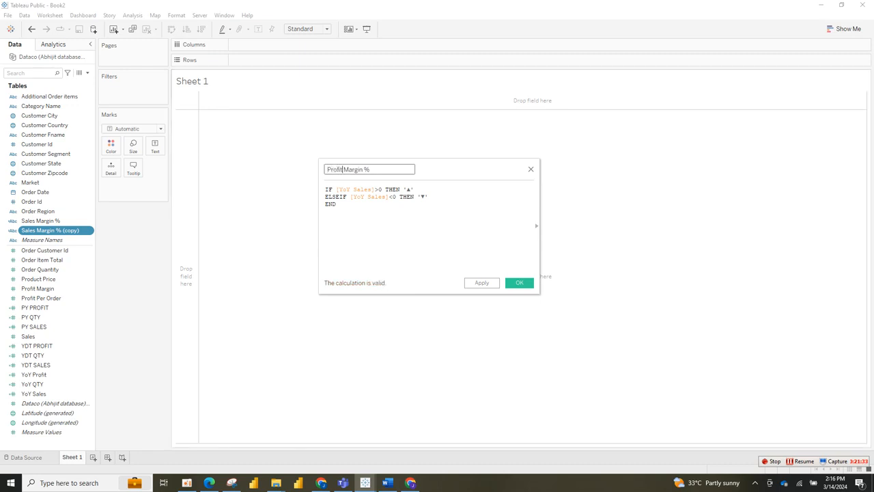
Replace [YoY Sales] with [YoY Profit] in both conditions of the Profit Margin % formula and save the field
left_click_drag(372, 189, 353, 189)
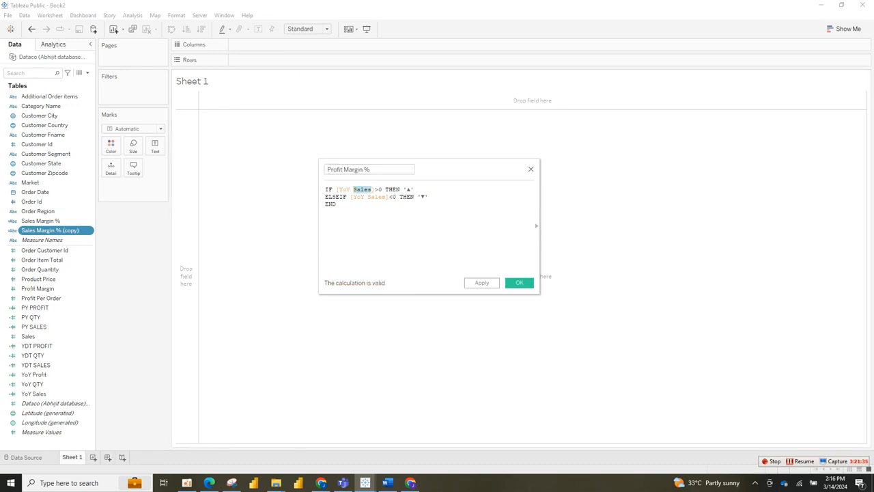
key("BackSpace")
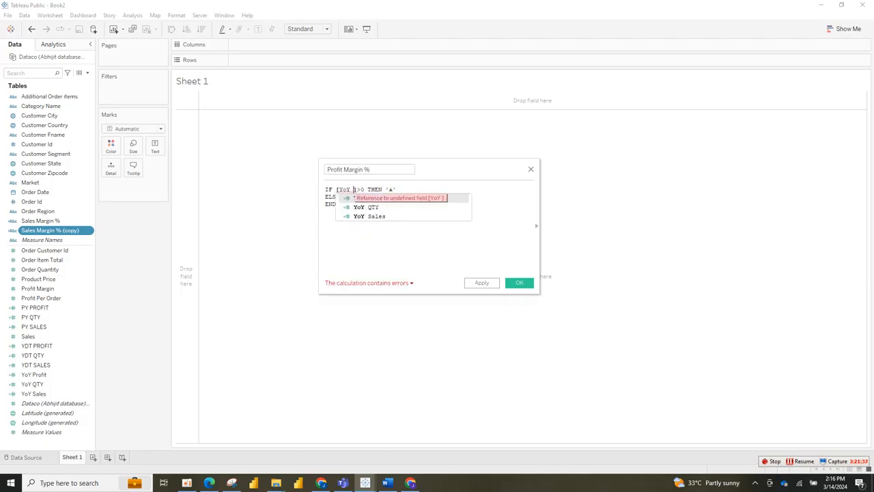
key("Return")
left_click(385, 196)
key("BackSpace")
key("BackSpace")
key("BackSpace")
key("BackSpace")
key("BackSpace")
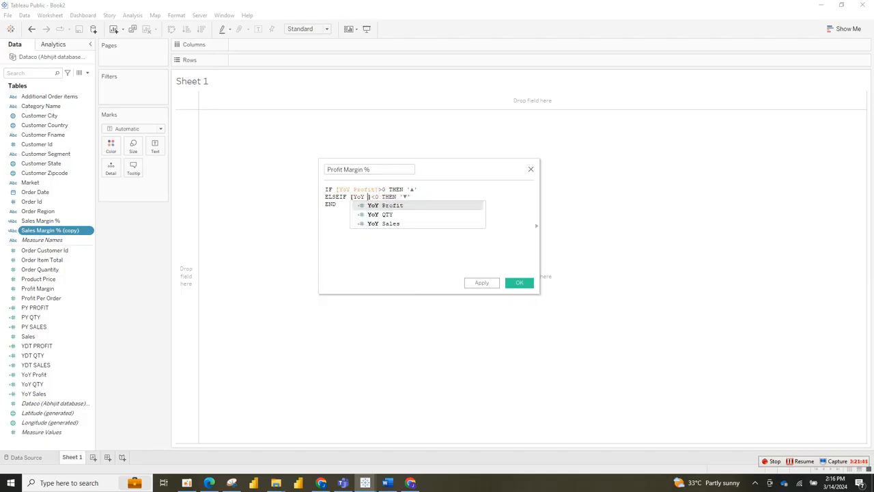
key("Return")
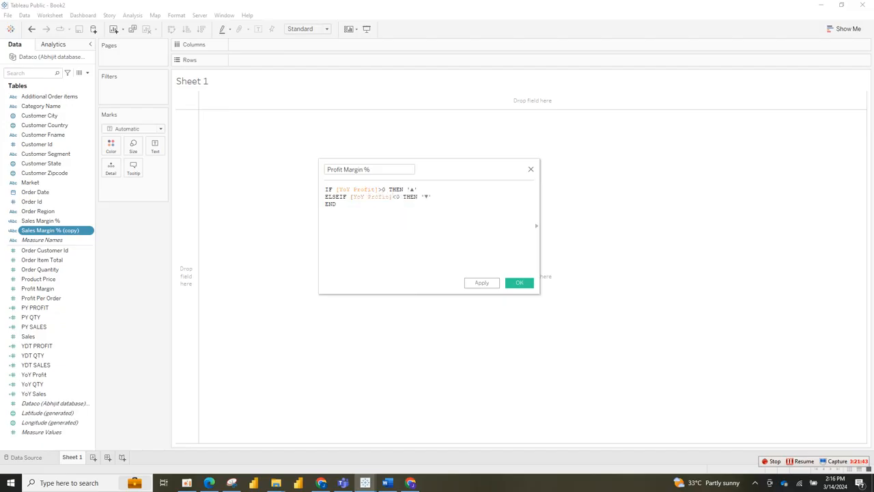
left_click(482, 282)
left_click(519, 282)
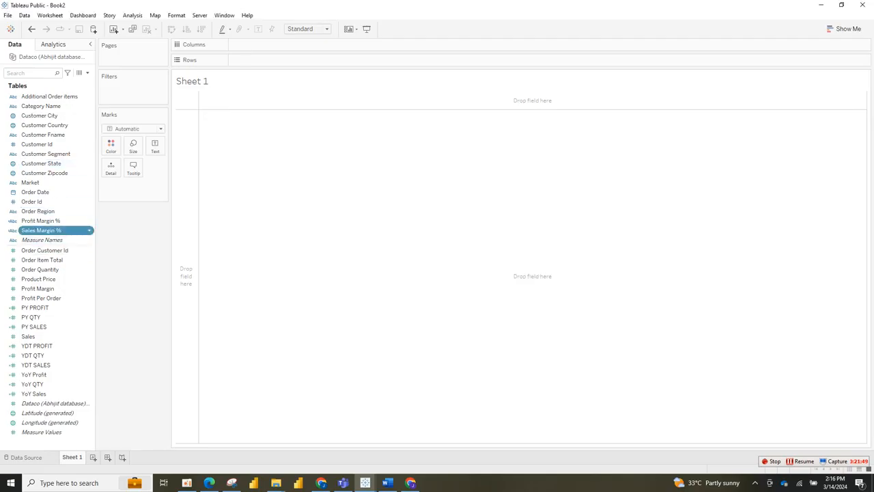
Duplicate the Sales Margin % field again and change the copy's name to QTY Margin % in its calculation editor
right_click(59, 231)
left_click(85, 288)
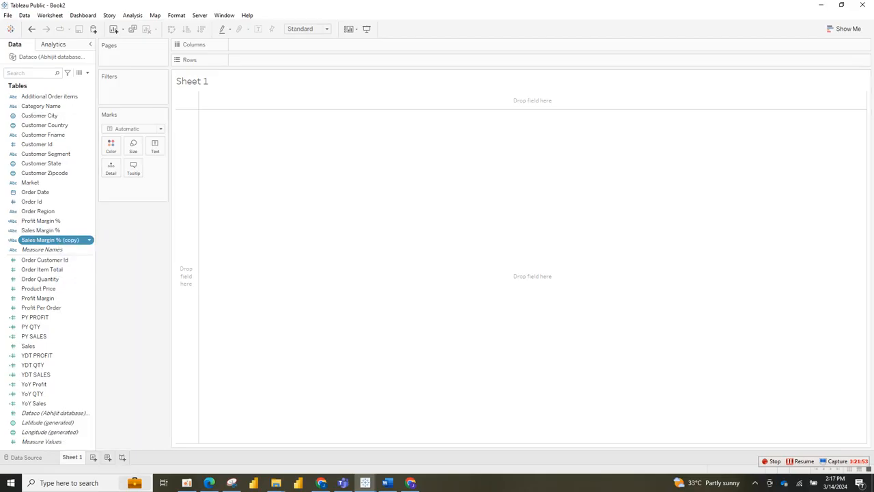
right_click(80, 240)
left_click(102, 284)
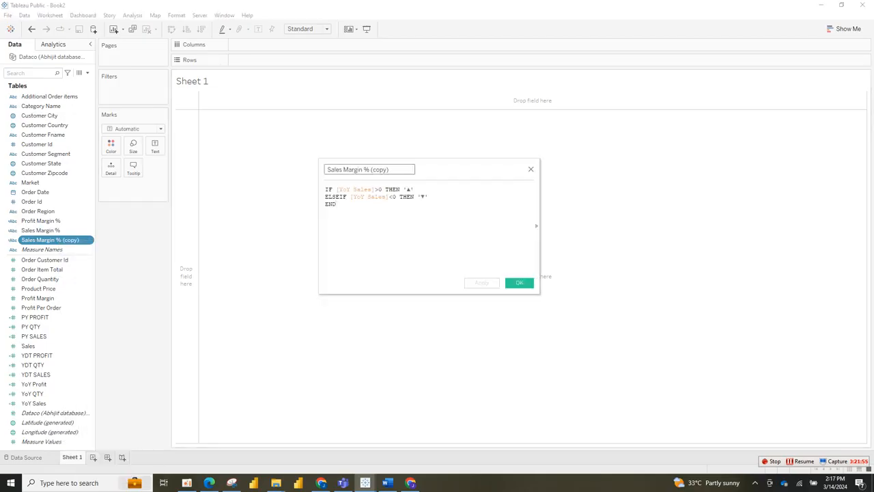
left_click_drag(388, 169, 371, 169)
key("BackSpace")
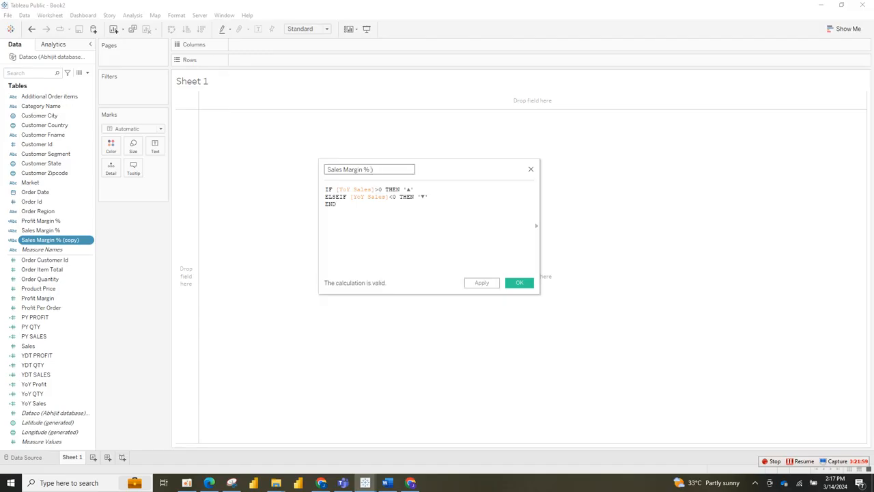
left_click_drag(342, 170, 328, 170)
type("QTY")
Replace [YoY Sales] with [YoY QTY ] in both conditions of the QTY Margin % formula and save the field
left_click(375, 190)
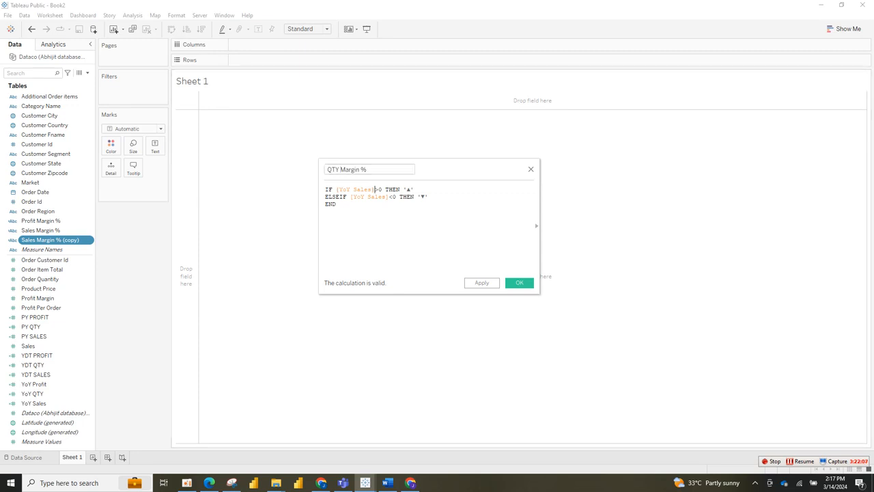
left_click_drag(353, 189, 375, 189)
type("QTY")
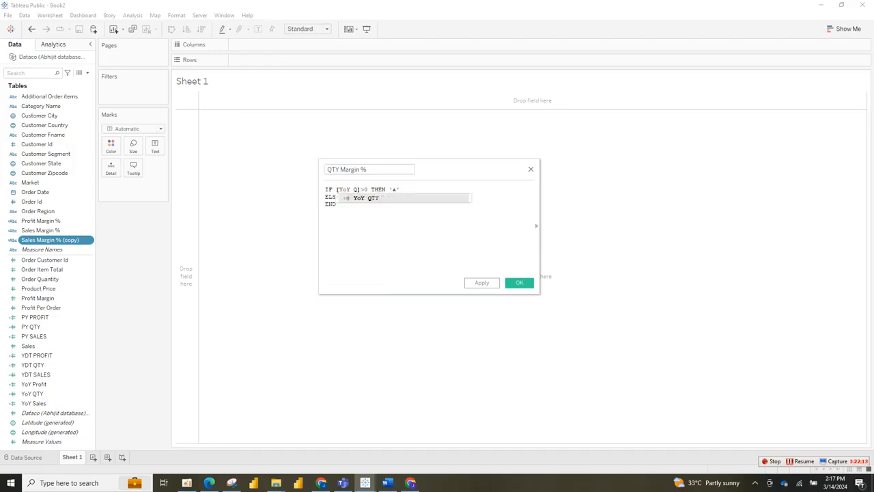
key("Return")
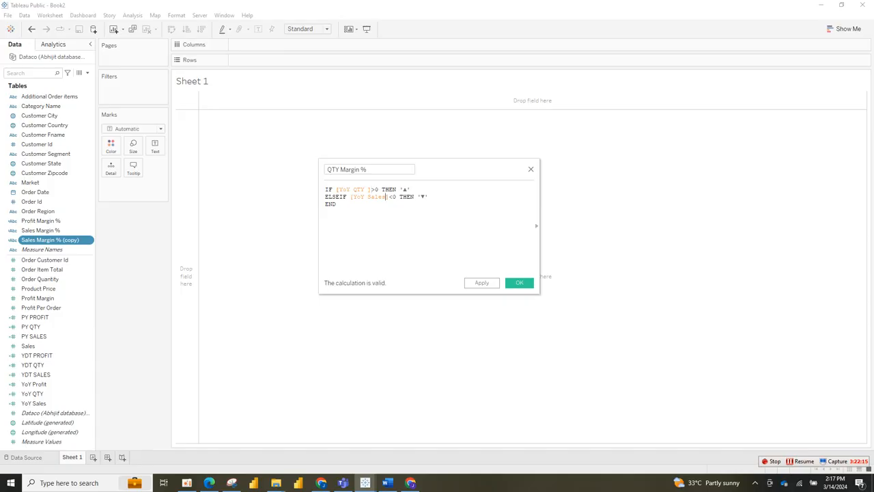
key("BackSpace")
key("BackSpace")
key("BackSpace")
key("BackSpace")
key("BackSpace")
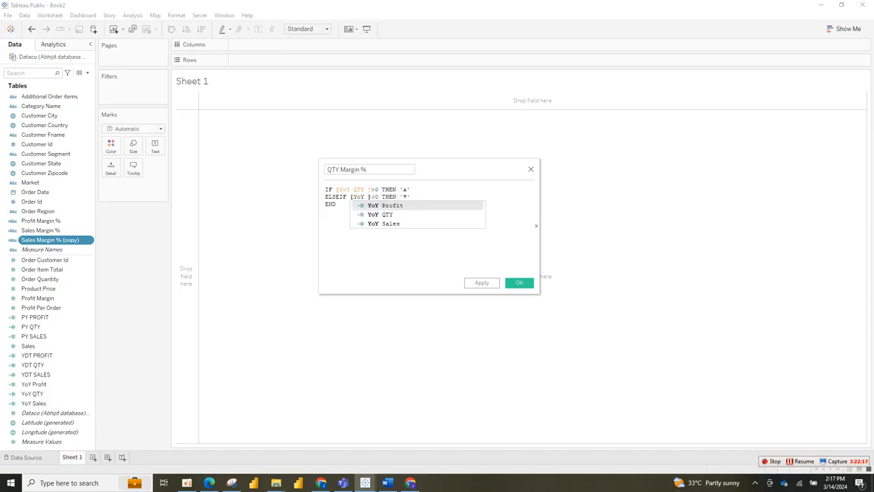
type("Q")
key("Return")
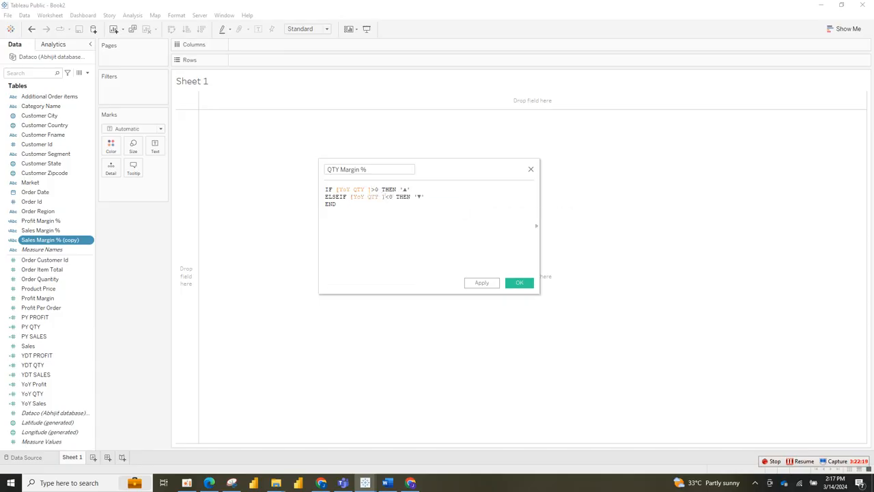
left_click(519, 282)
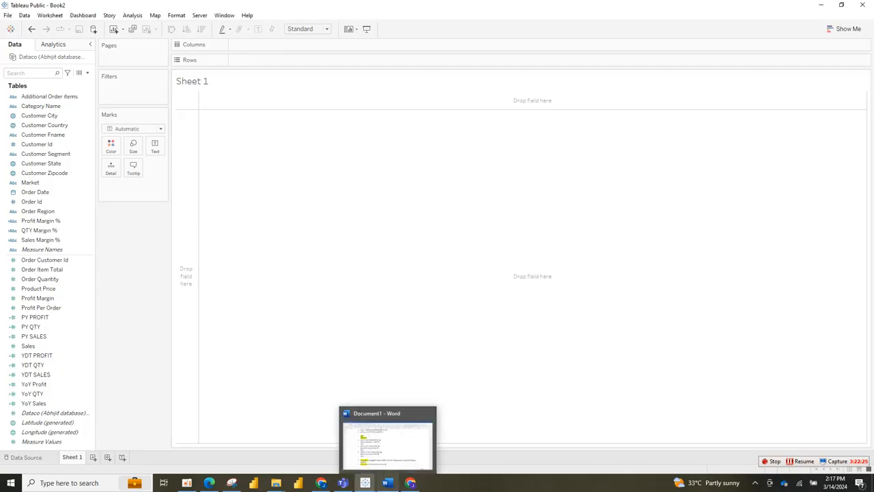
Switch to Document1 in Word and review the listed formulas, marking YTD MARKET Share and checking PY Market Share
left_click(387, 483)
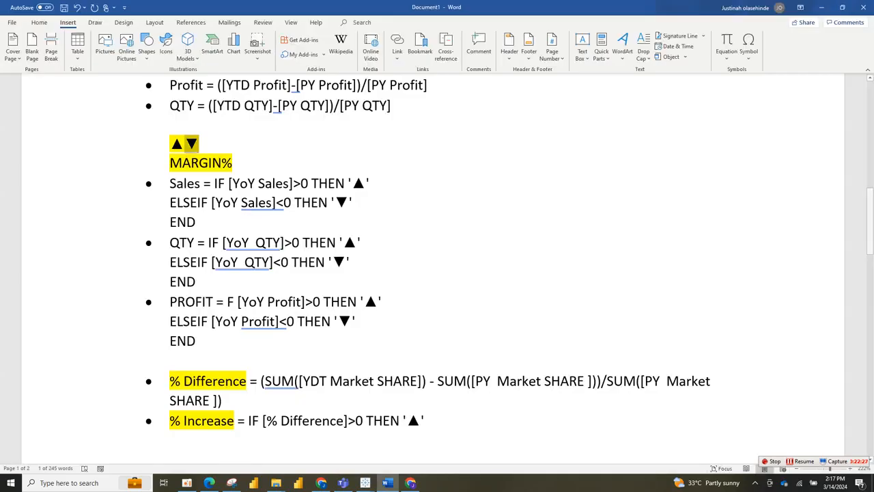
scroll(437, 273, "down", 10)
scroll(433, 272, "up", 10)
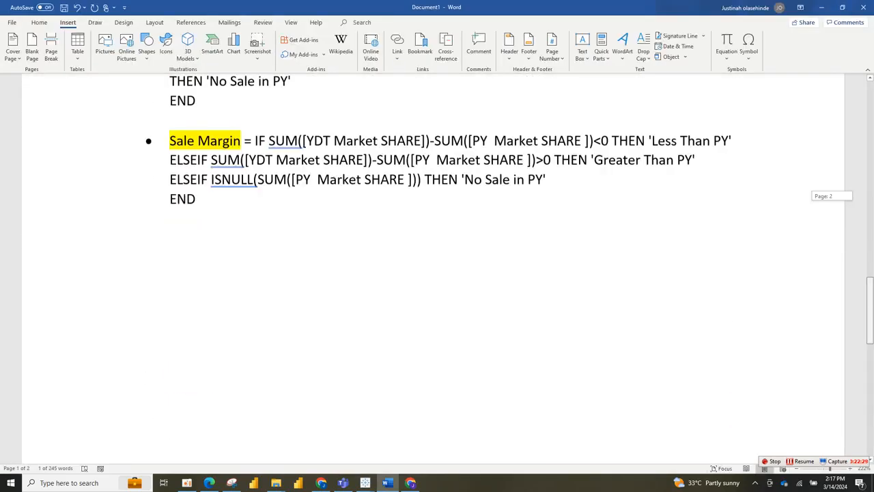
scroll(437, 273, "up", 1)
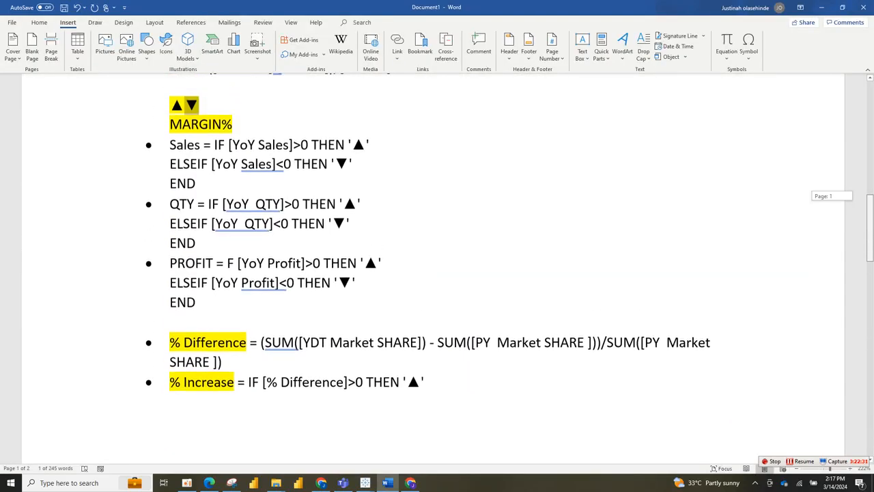
scroll(437, 273, "down", 1)
scroll(437, 273, "down", 3)
scroll(437, 273, "up", 6)
scroll(437, 273, "down", 5)
scroll(437, 273, "up", 3)
scroll(437, 274, "down", 5)
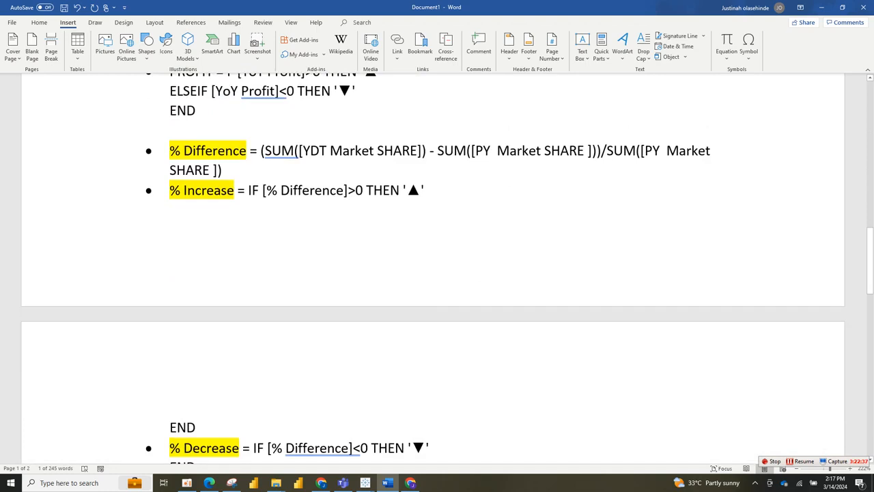
left_click_drag(869, 242, 869, 139)
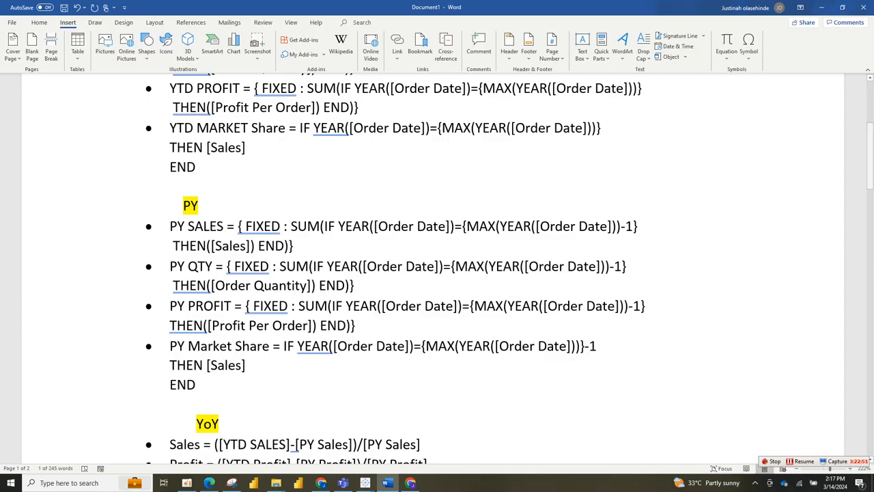
left_click_drag(869, 138, 870, 111)
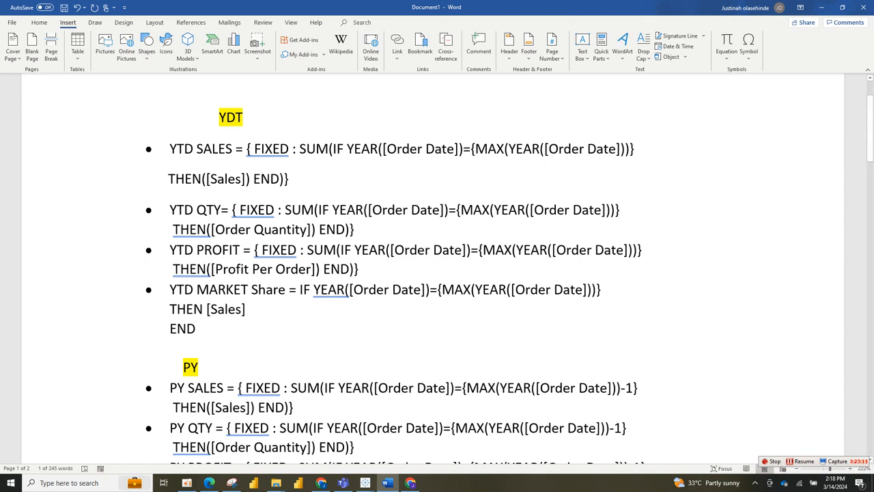
triple_click(179, 292)
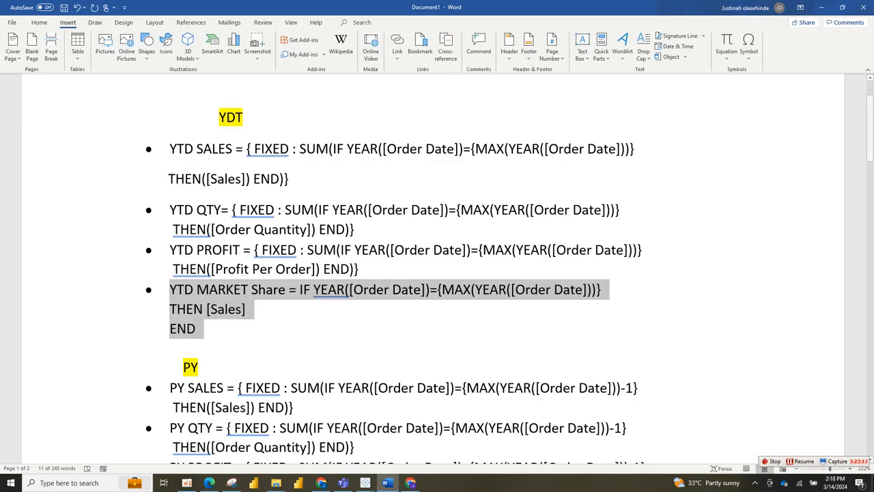
left_click_drag(870, 128, 870, 164)
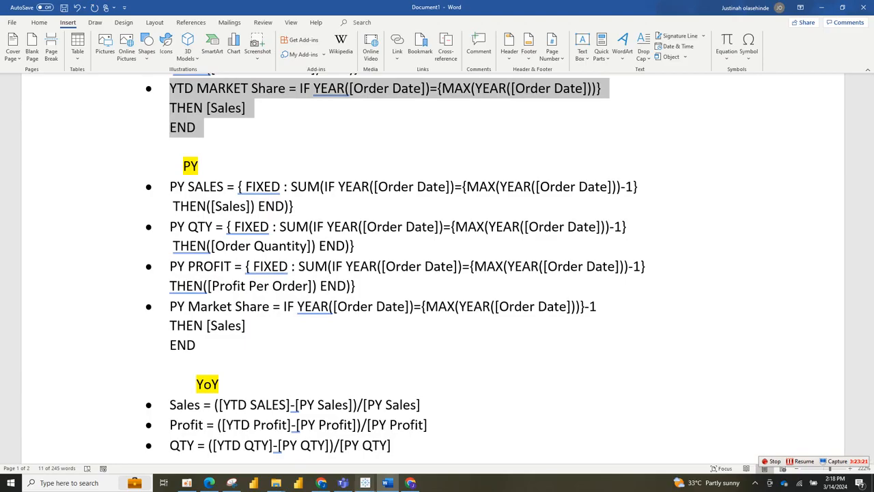
Switch to Book2 in Tableau Public and start a new calculated field named YDT Market Share
mouse_move(365, 482)
left_click(419, 441)
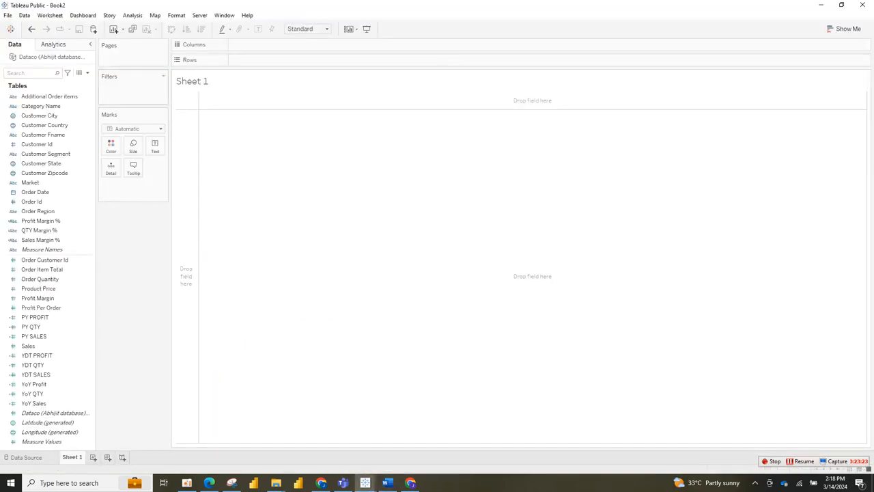
left_click(87, 72)
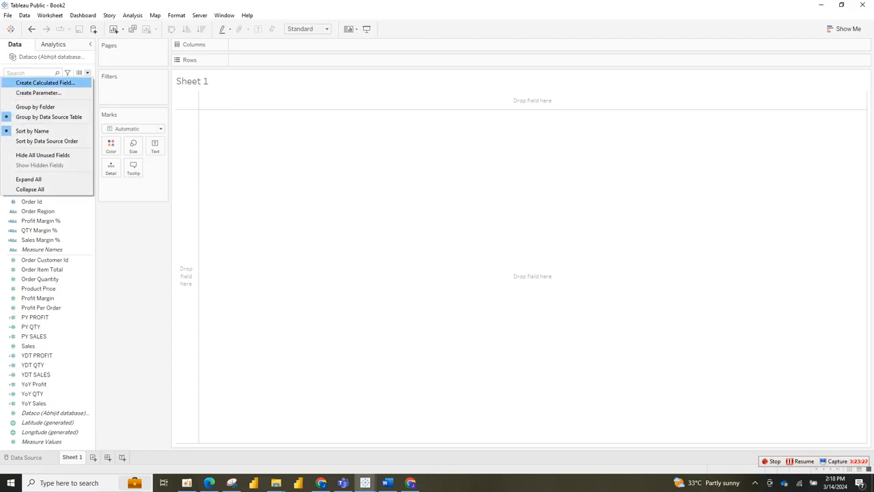
left_click(45, 82)
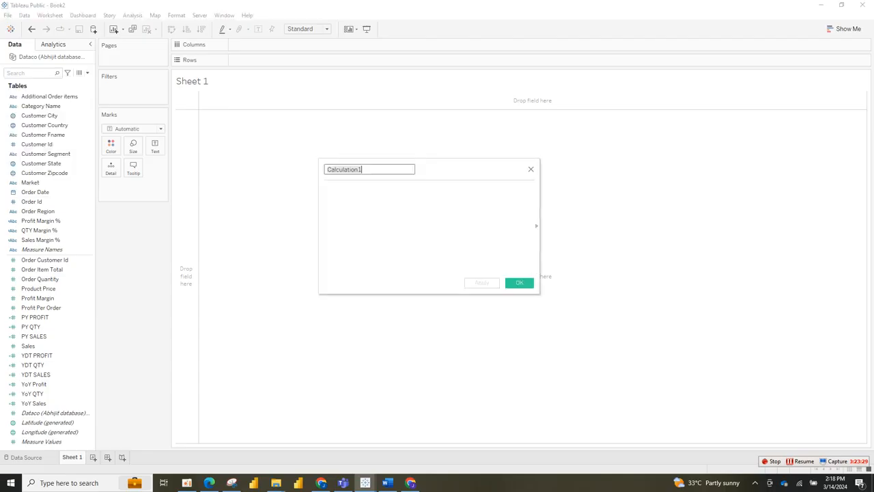
type("Y")
type("DT Market")
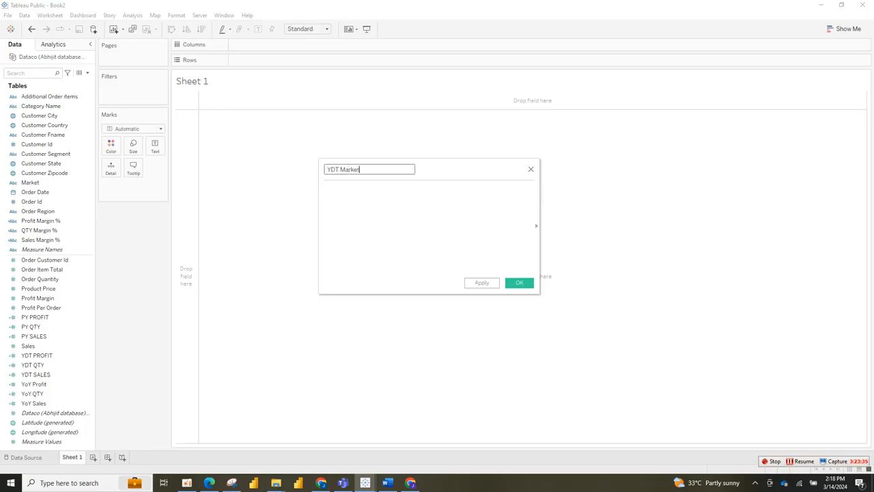
type(" Share")
Paste the copied YTD market share formula, strip the bullet and label before IF YEAR, and save the field
key("Tab")
key("ctrl+v")
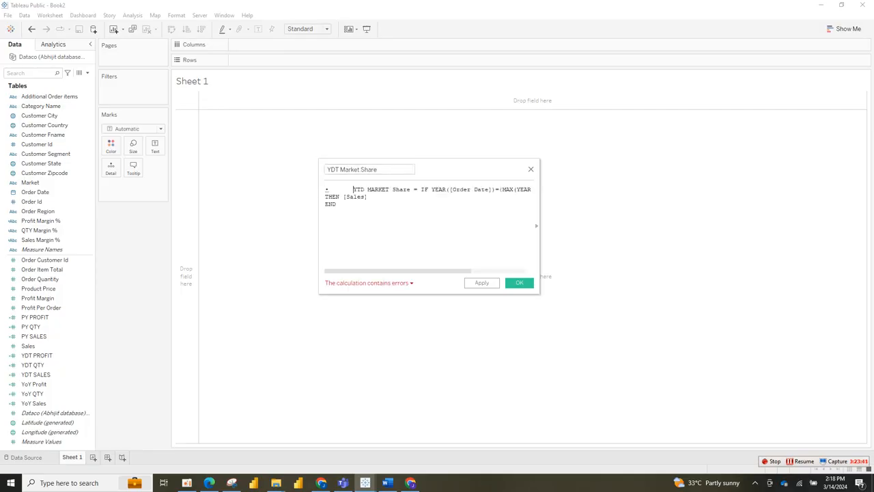
left_click_drag(420, 189, 325, 189)
key("Delete")
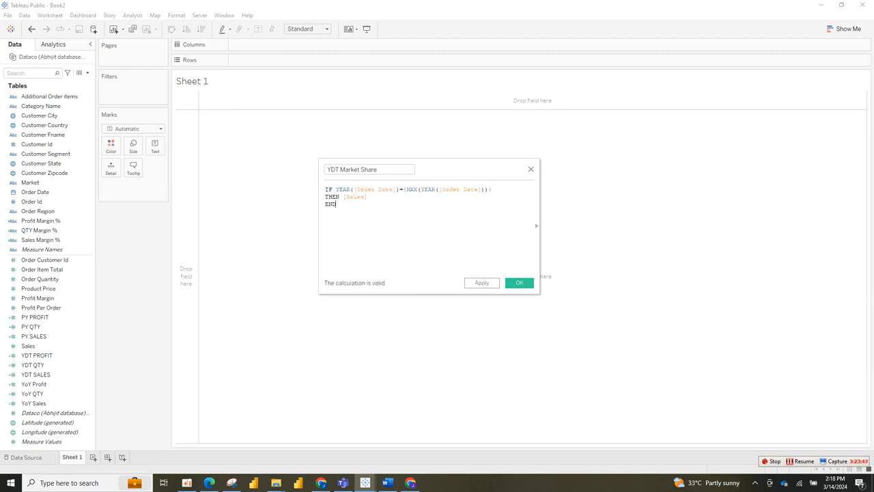
left_click(519, 282)
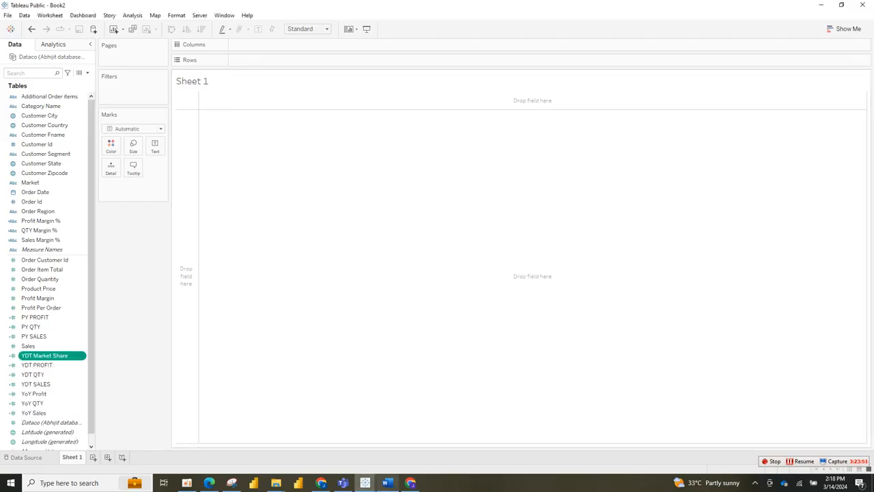
Switch to Word and copy the PY Market Share formula from IF YEAR through END
left_click(388, 483)
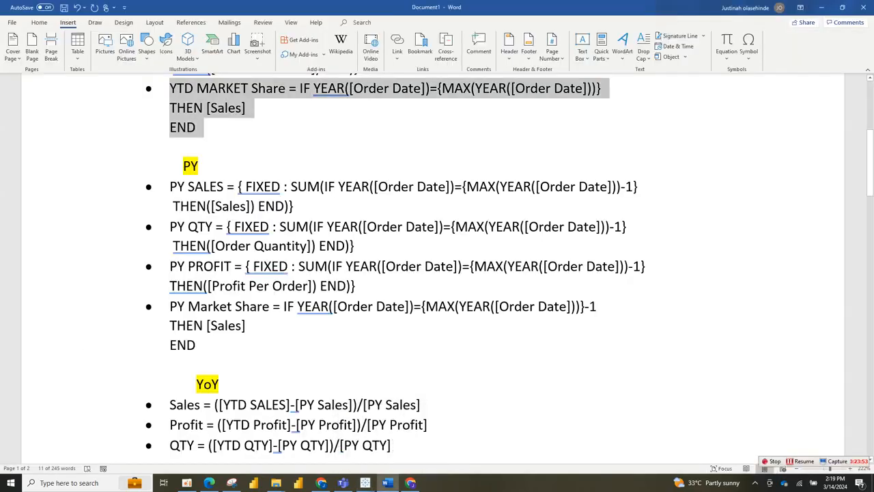
left_click_drag(283, 306, 199, 345)
key("ctrl+c")
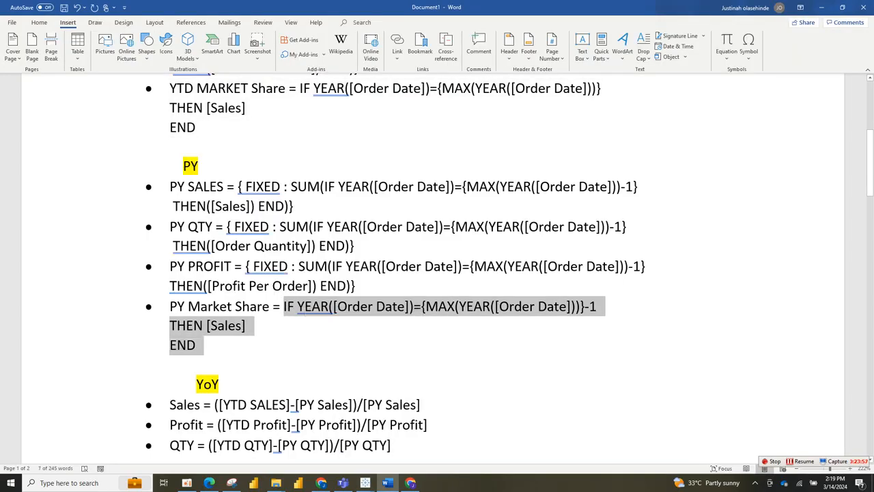
Switch to Book2 in Tableau Public and paste the copied PY Market Share formula into a new calculated field
mouse_move(365, 483)
left_click(419, 423)
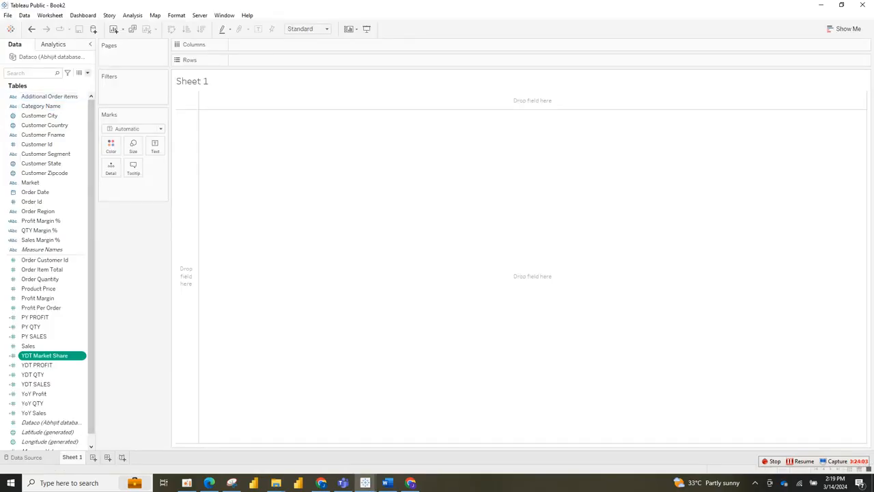
left_click(87, 72)
left_click(41, 82)
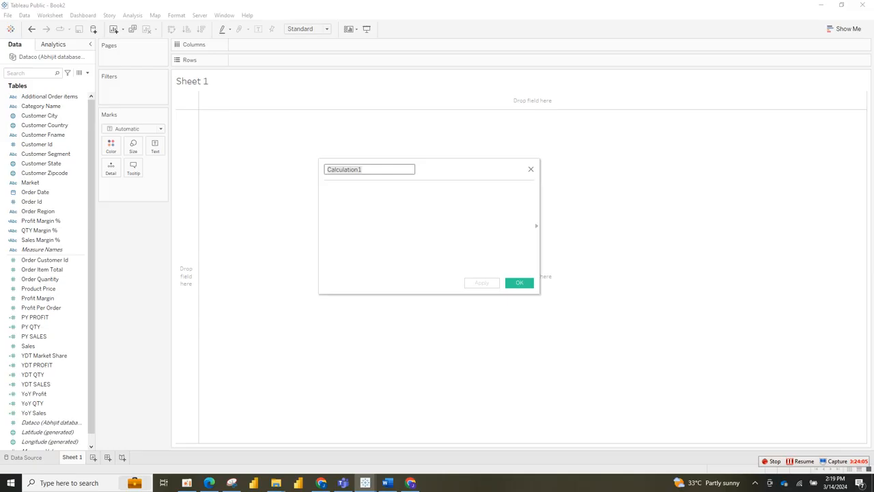
left_click(325, 189)
key("ctrl+v")
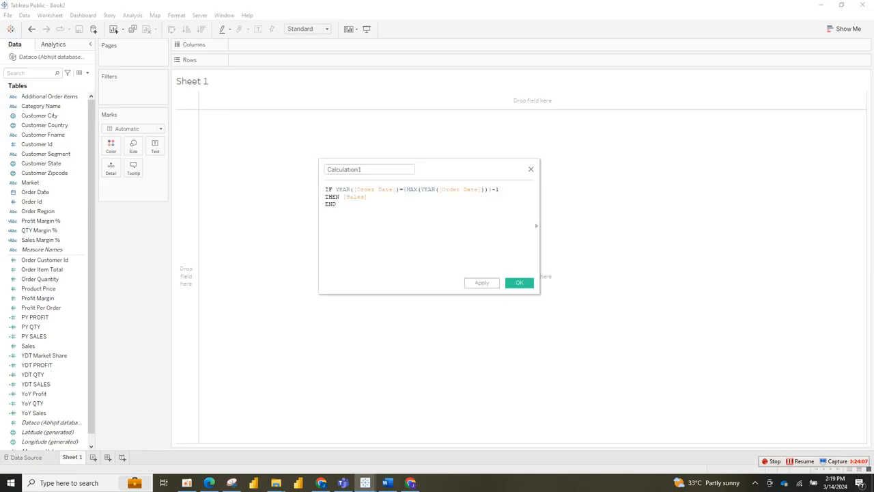
Name the new field PY Market Share using the label copied from Word, remove the stray bullet, and save the field
left_click_drag(364, 169, 327, 170)
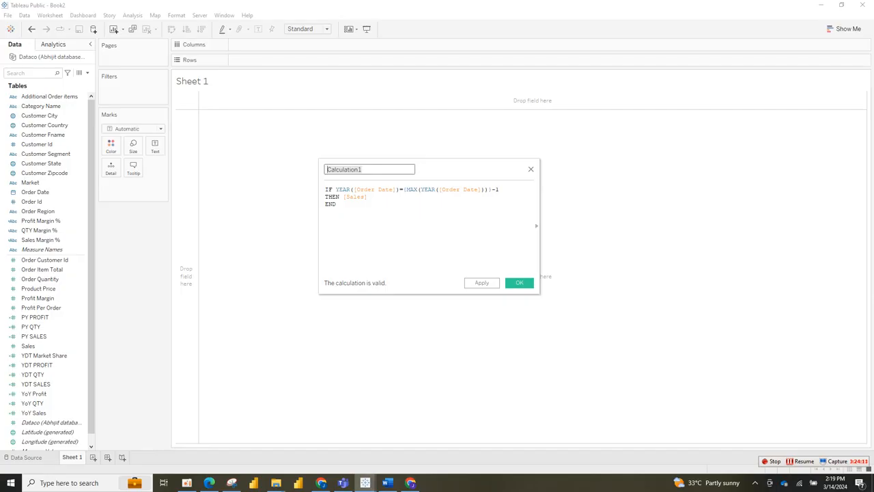
left_click(388, 482)
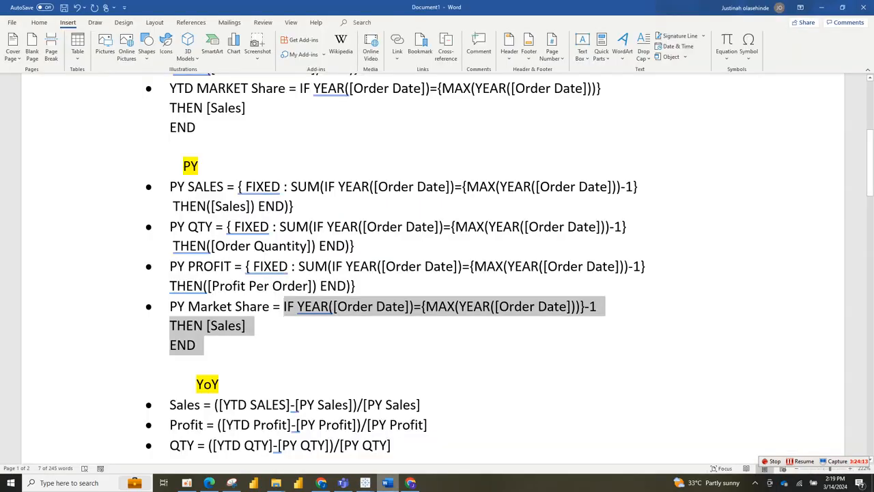
left_click_drag(272, 306, 169, 306)
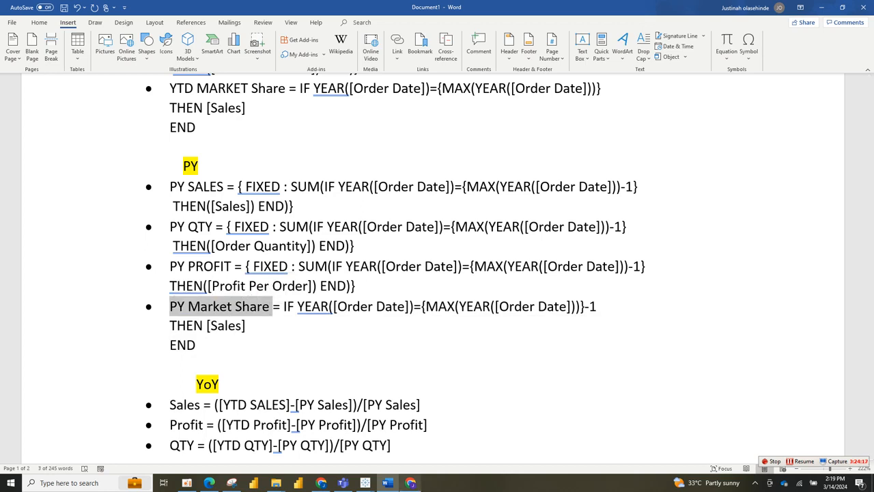
left_click(365, 482)
left_click(426, 390)
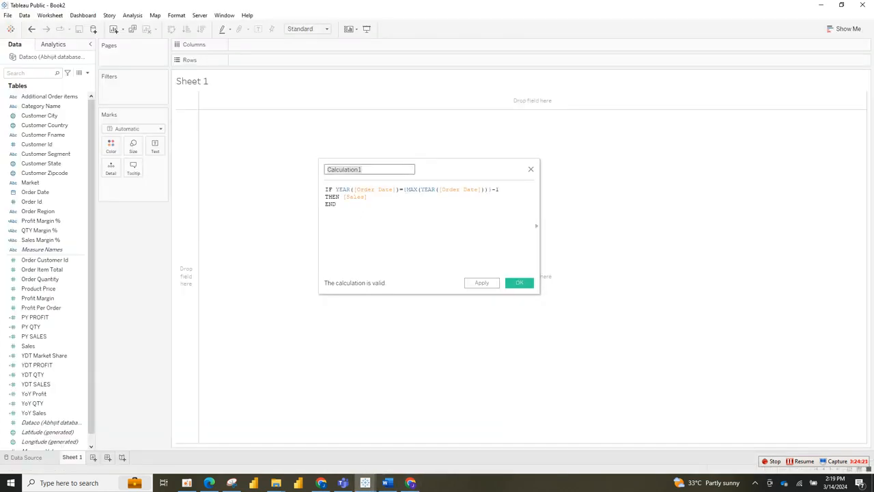
type("•PY Market Share")
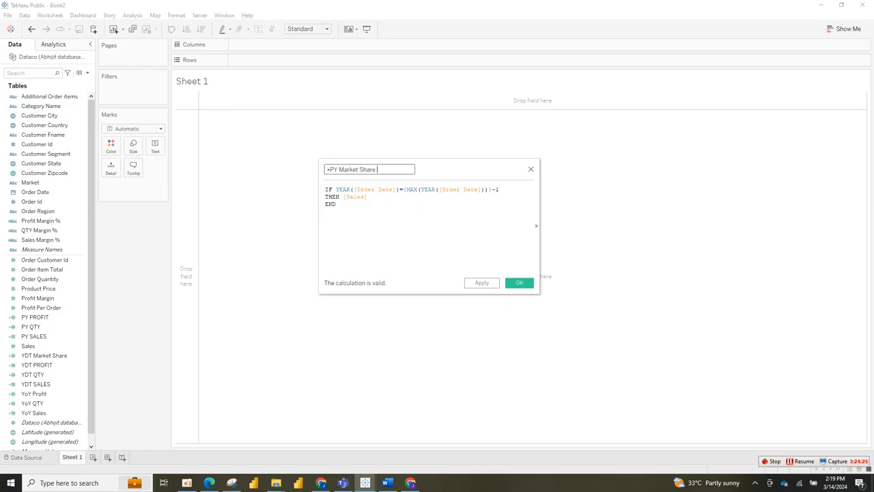
key("Home")
key("Delete")
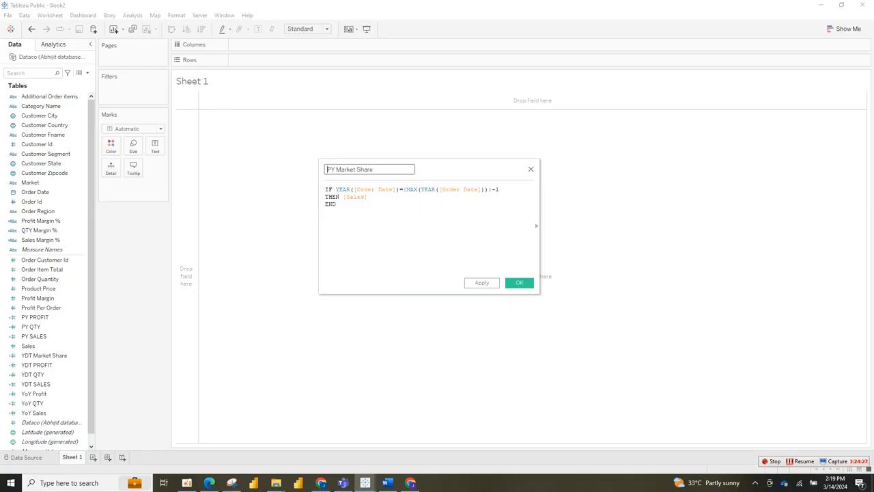
key("Return")
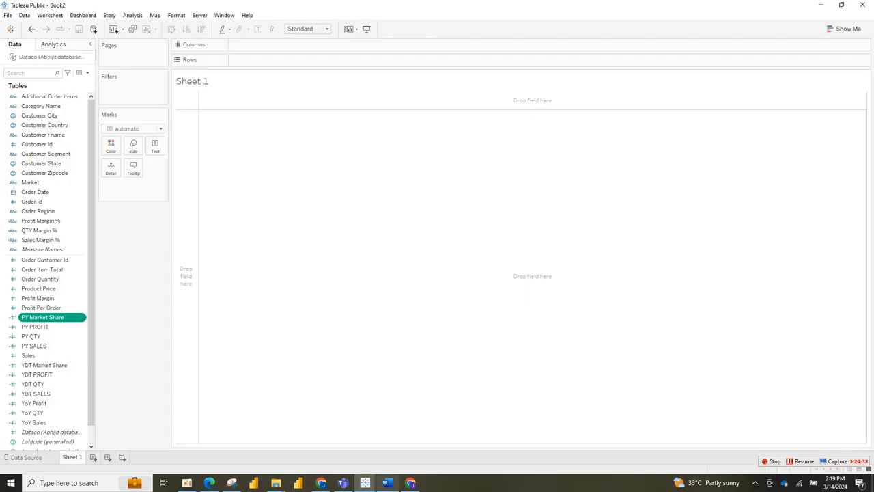
Switch to Word and copy the Sale Margin formula on page 2 from IF SUM through END
left_click(387, 483)
left_click_drag(869, 168, 869, 314)
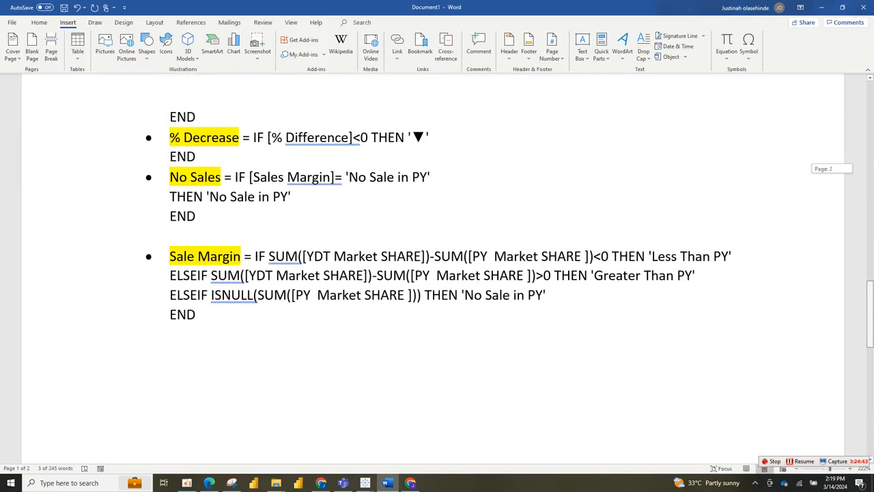
left_click_drag(869, 314, 869, 314)
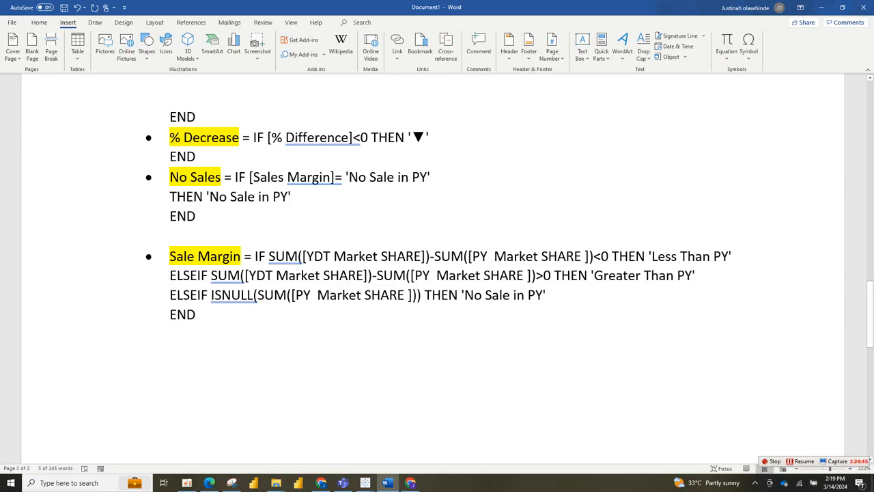
left_click_drag(255, 256, 204, 316)
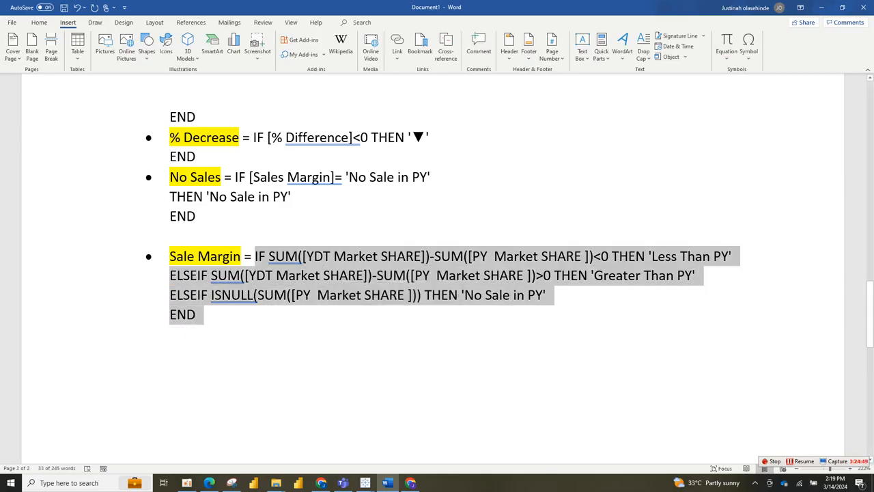
Switch to Book2 in Tableau Public and paste the copied Sale Margin formula into a new calculated field
left_click(366, 482)
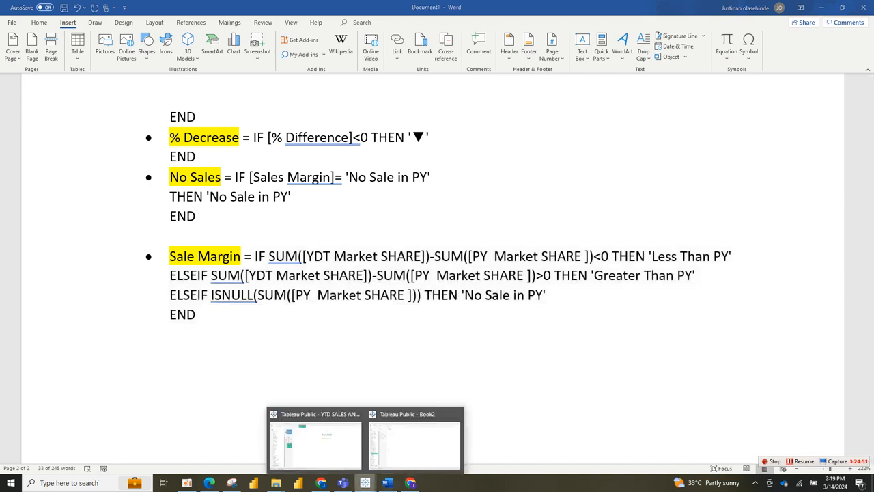
left_click(415, 440)
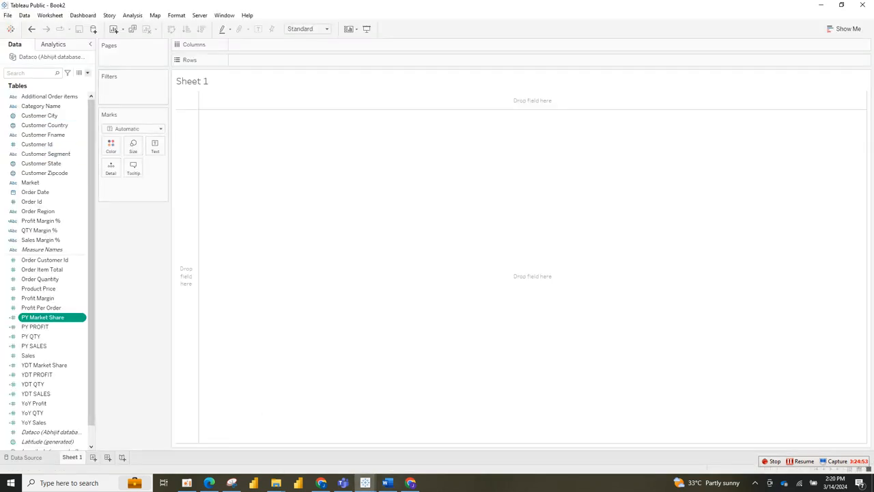
left_click(87, 73)
left_click(45, 82)
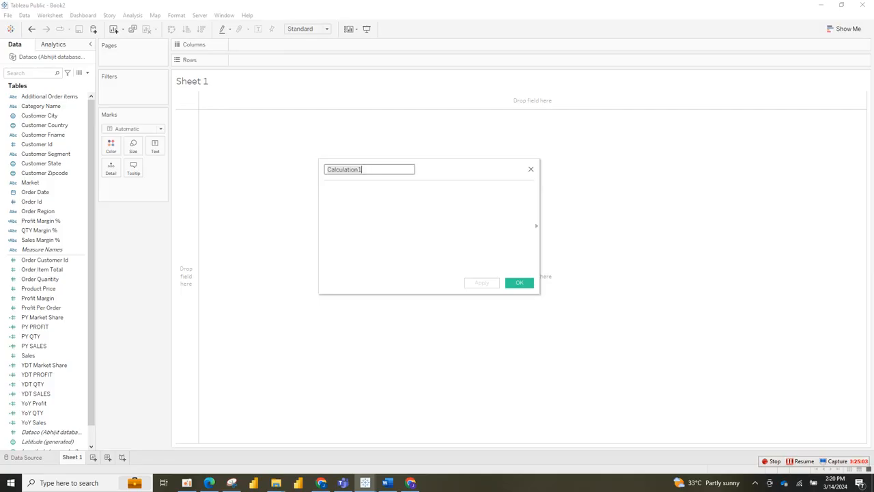
left_click(326, 189)
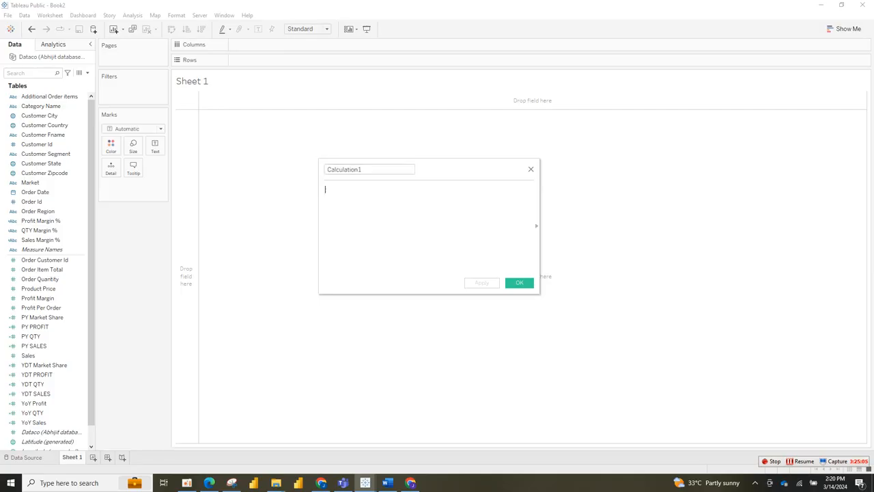
key("ctrl+v")
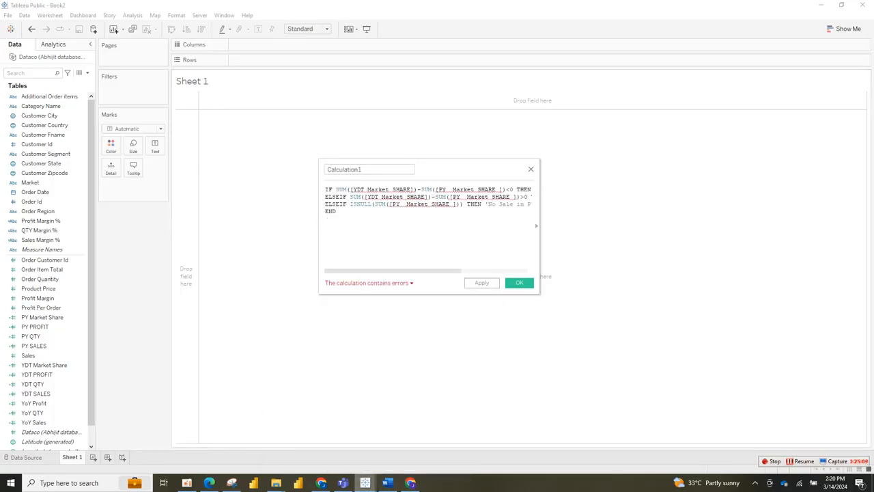
Copy the Sale Margin label from Word into the new field's name and trim the characters in front of it
mouse_move(365, 483)
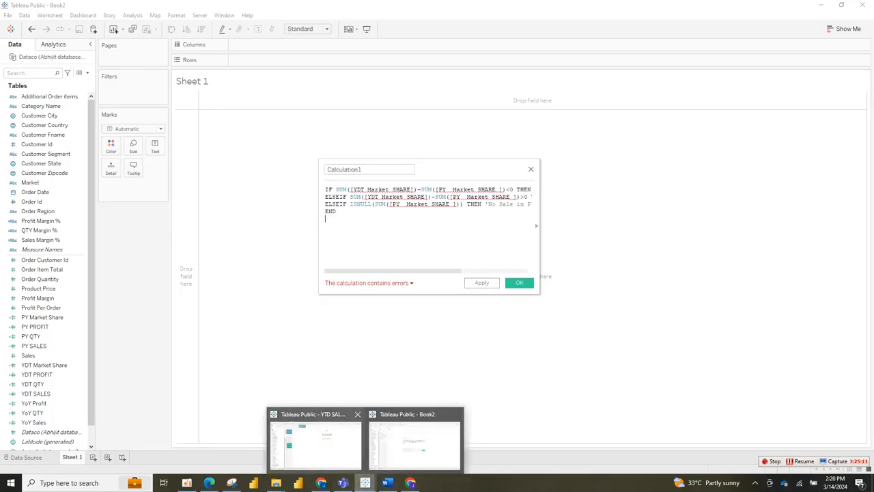
left_click(314, 442)
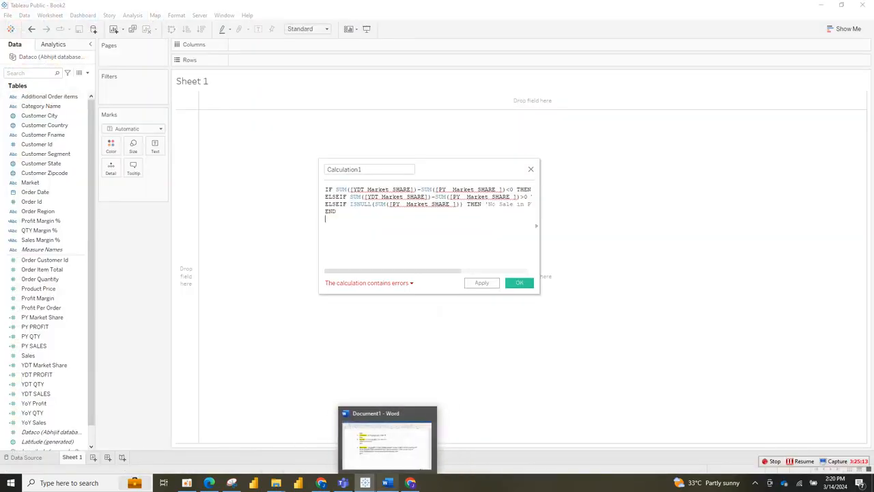
left_click(387, 482)
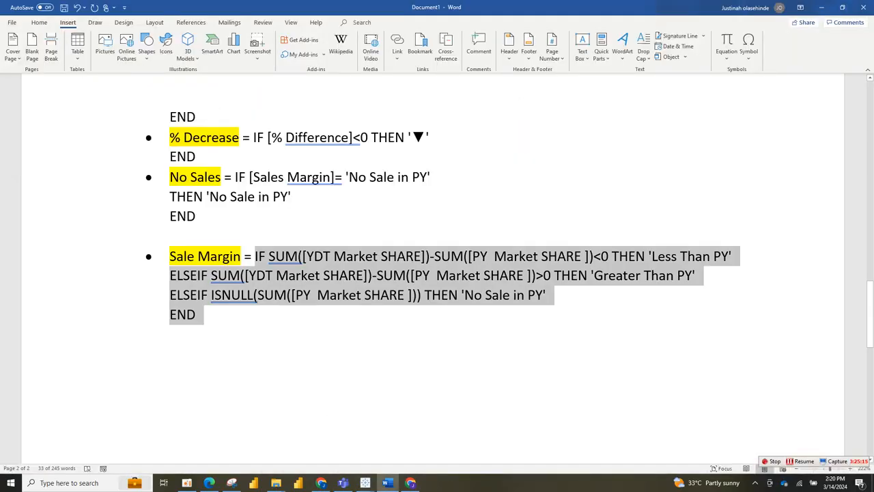
left_click_drag(243, 257, 170, 257)
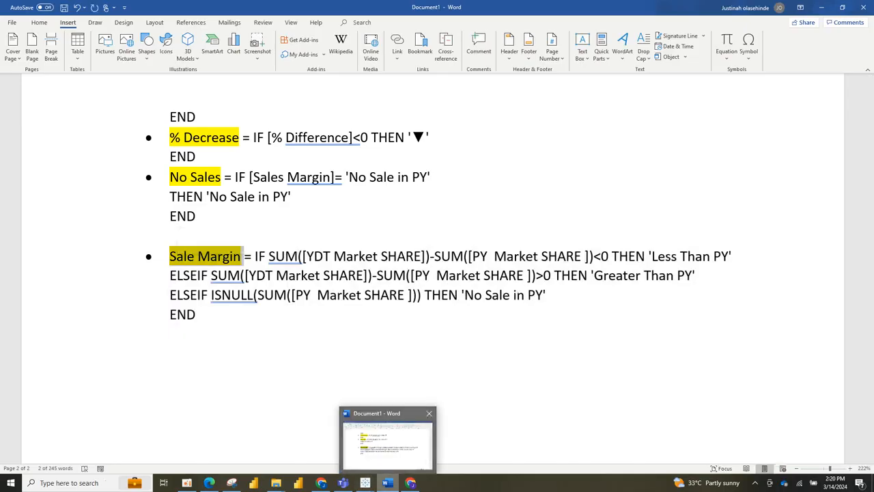
left_click(388, 483)
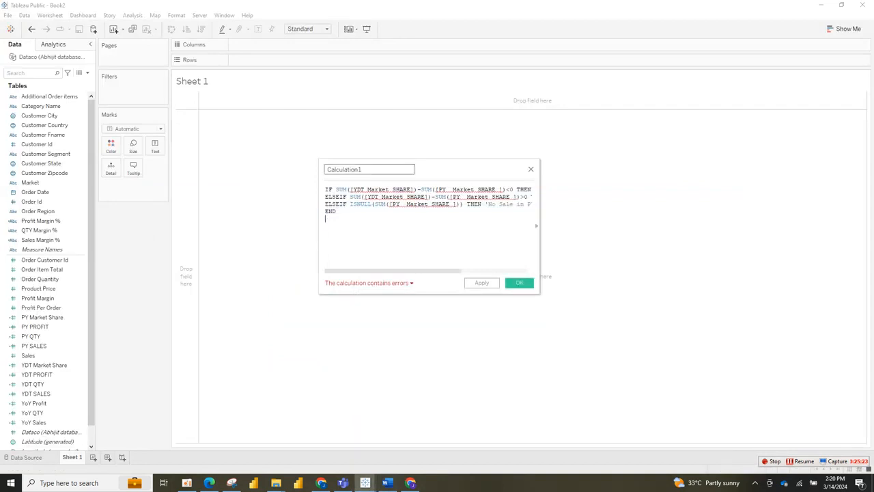
key("ctrl+a")
type("•Sale Margin")
key("Delete")
key("Delete")
Replace the undefined YDT Market SHARE reference in the formula's IF line with the existing YDT Market Share field
left_click(410, 189)
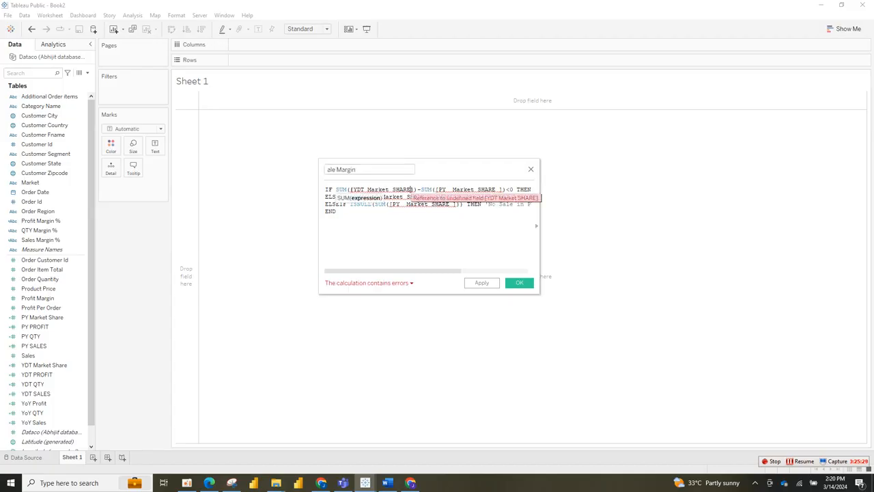
key("BackSpace")
key("BackSpace")
key("BackSpace")
key("BackSpace")
key("BackSpace")
key("BackSpace")
key("BackSpace")
key("BackSpace")
key("BackSpace")
key("BackSpace")
key("BackSpace")
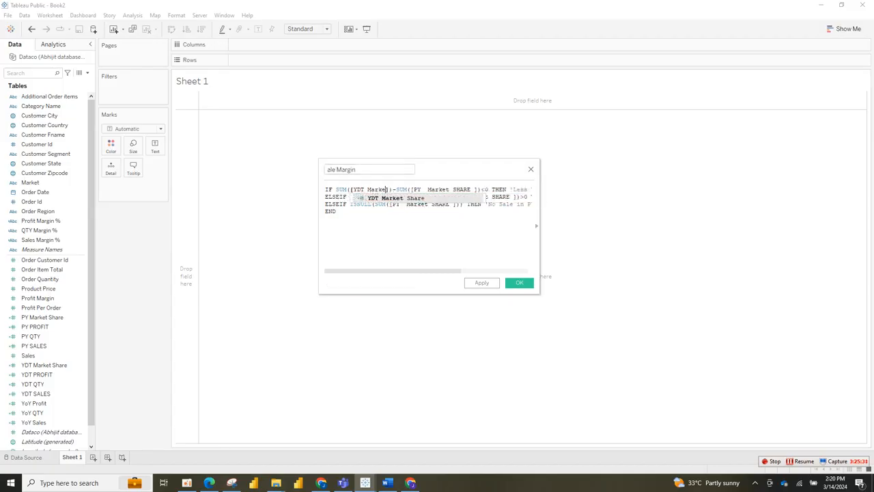
key("BackSpace")
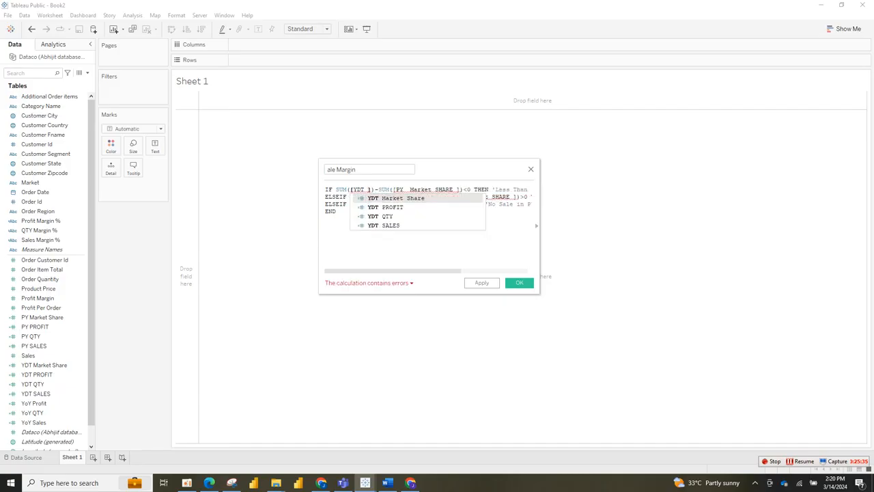
key("Return")
Replace the undefined PY Market SHARE reference in the IF line with the existing PY Market Share field
left_click(498, 189)
key("BackSpace")
key("BackSpace")
key("BackSpace")
key("BackSpace")
key("BackSpace")
key("BackSpace")
key("BackSpace")
key("BackSpace")
key("BackSpace")
key("BackSpace")
key("BackSpace")
key("BackSpace")
key("BackSpace")
key("BackSpace")
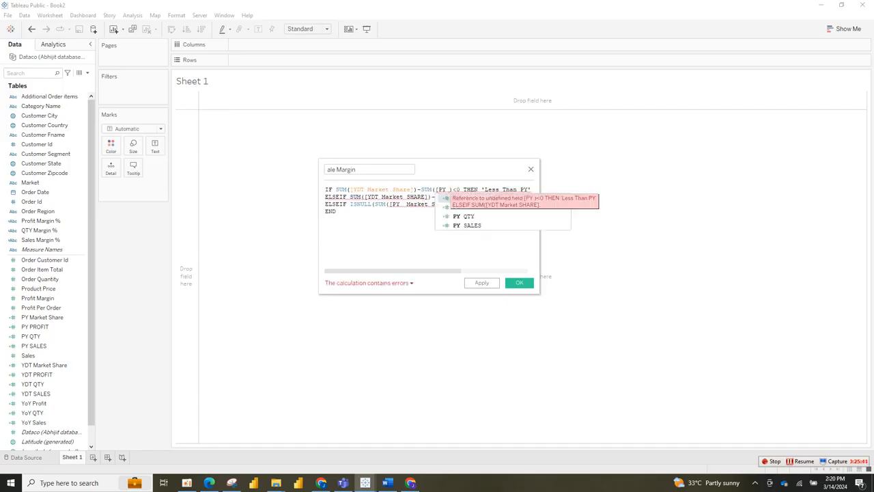
key("Return")
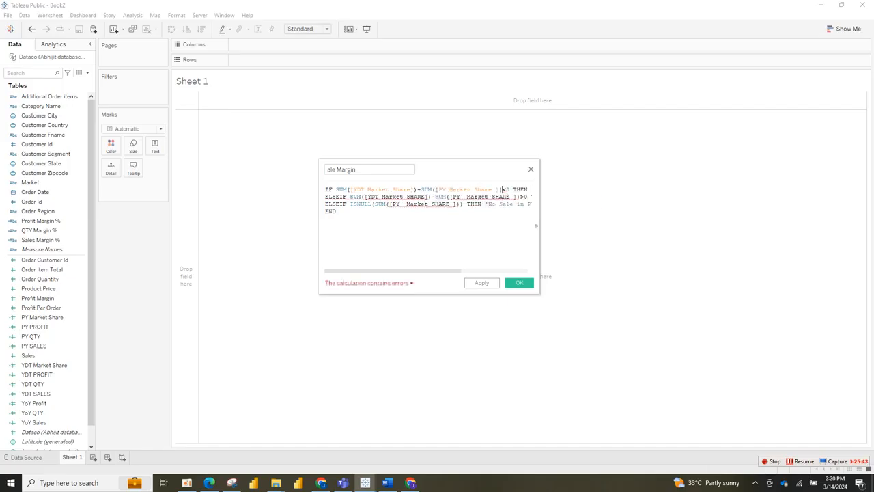
Replace the YDT Market SHARE reference in the first ELSEIF line with the existing YDT Market Share field
left_click(425, 197)
key("BackSpace")
key("BackSpace")
key("BackSpace")
key("BackSpace")
key("BackSpace")
key("BackSpace")
key("BackSpace")
key("BackSpace")
key("BackSpace")
key("BackSpace")
key("BackSpace")
key("BackSpace")
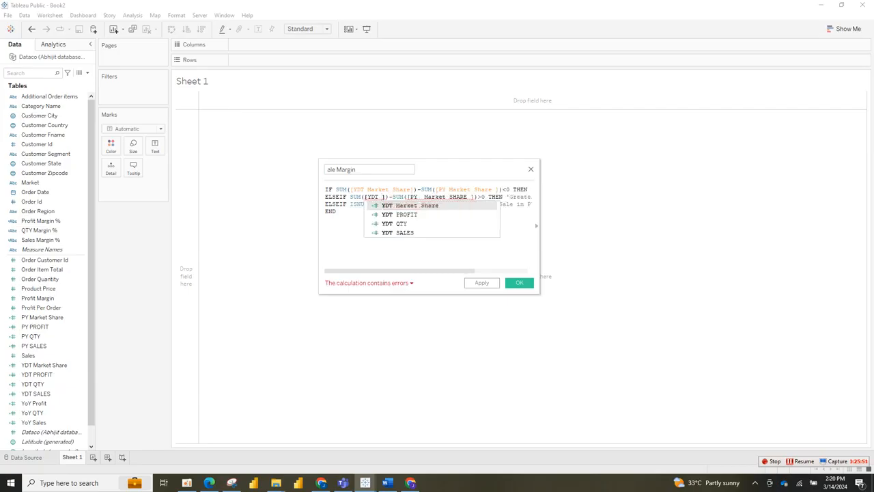
left_click(428, 204)
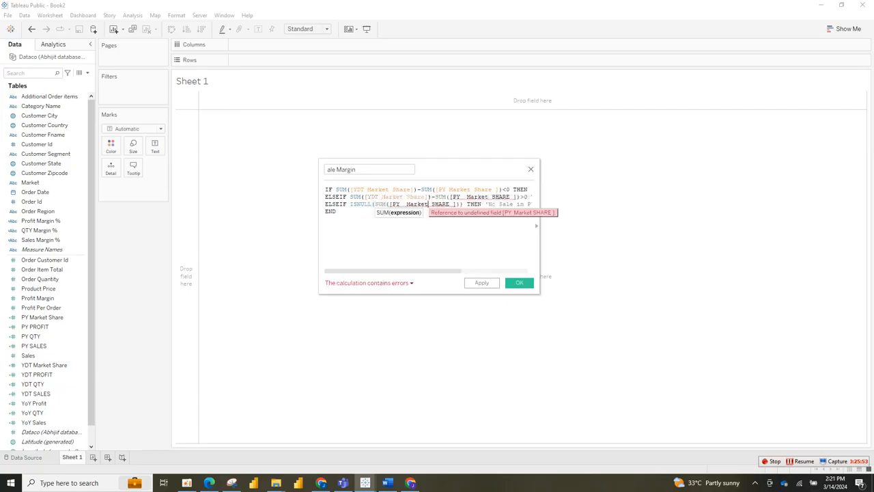
Replace the PY Market SHARE reference in the first ELSEIF line with the existing PY Market Share field
left_click_drag(471, 197, 510, 196)
key("BackSpace")
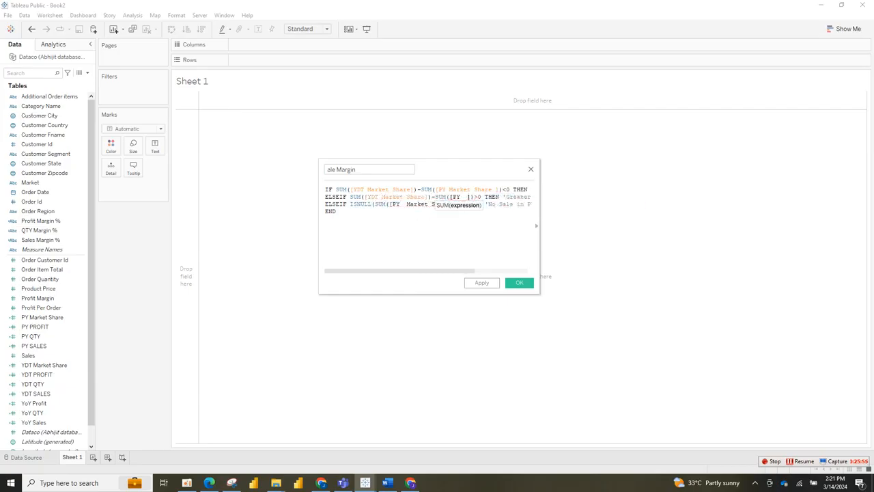
key("BackSpace")
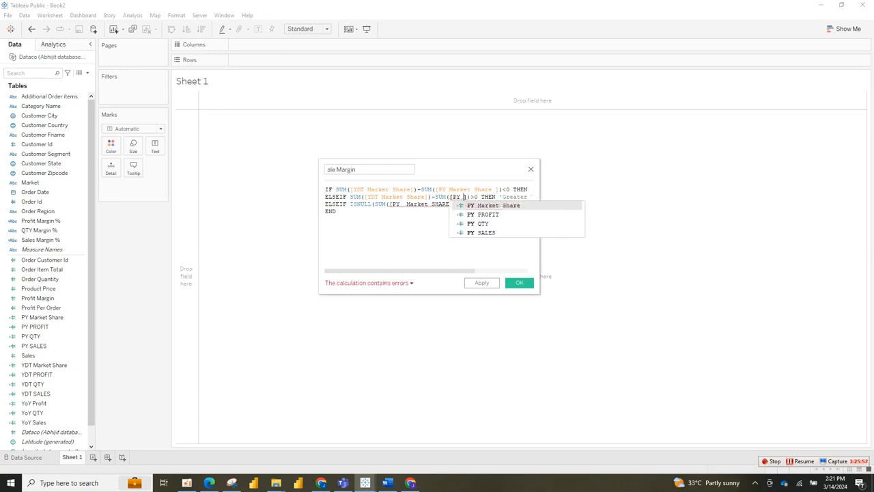
key("Return")
Replace the reference inside ISNULL(SUM()) with the PY Market Share field and save the calculated field
left_click(449, 204)
key("BackSpace")
key("BackSpace")
key("BackSpace")
key("BackSpace")
key("BackSpace")
key("BackSpace")
key("BackSpace")
key("BackSpace")
key("BackSpace")
key("BackSpace")
key("BackSpace")
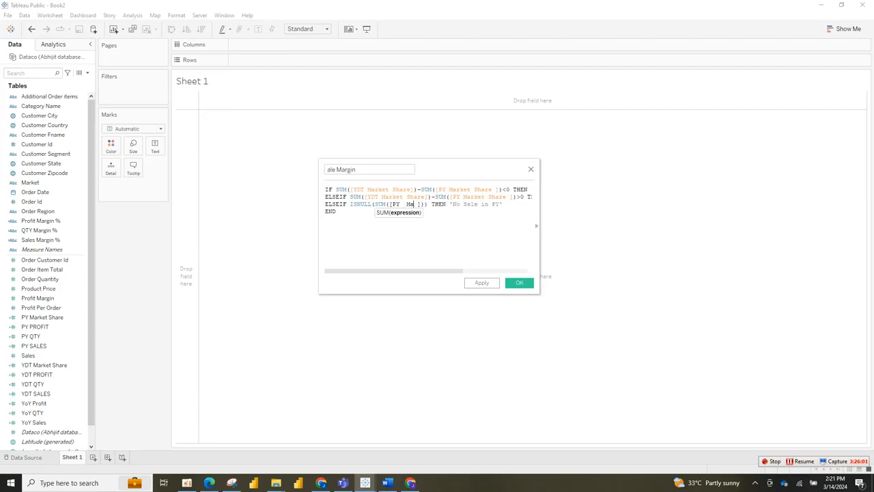
key("BackSpace")
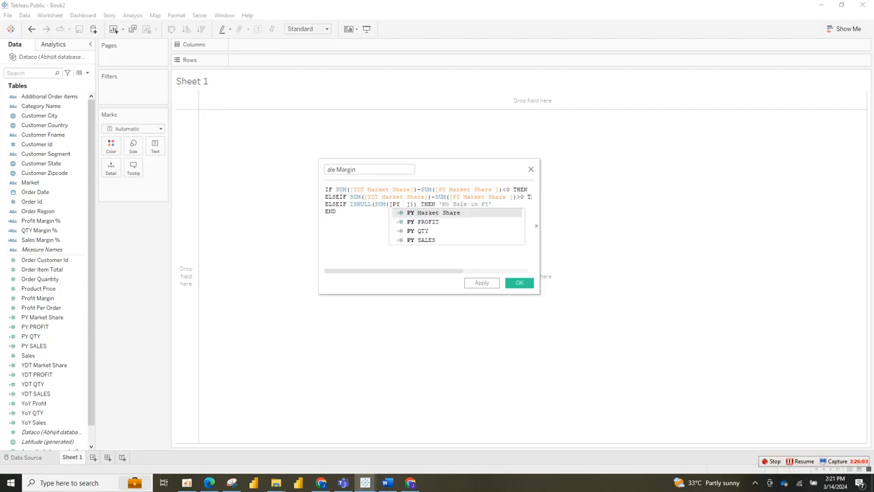
key("Return")
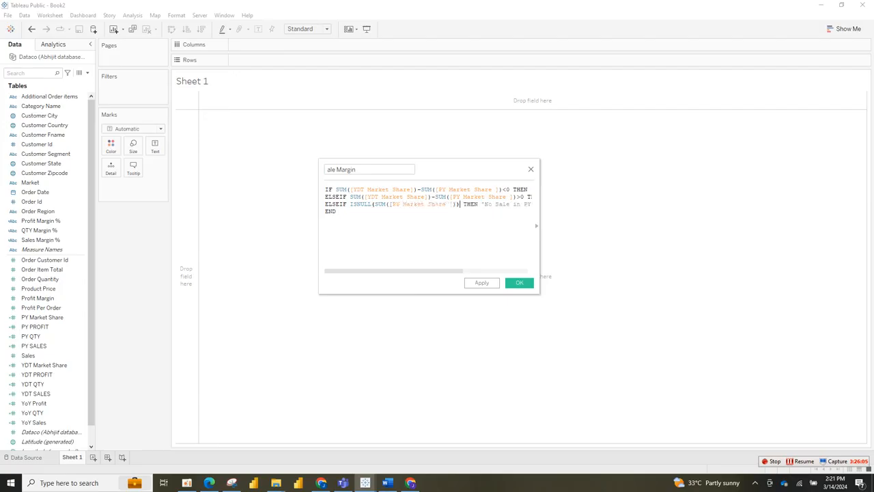
left_click_drag(394, 270, 458, 271)
left_click(519, 283)
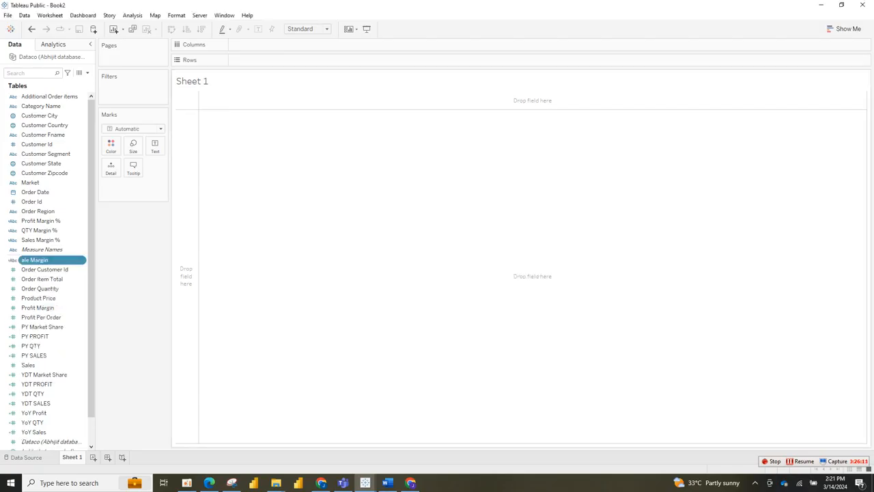
Switch to Word and copy the highlighted % Difference label near the end of page 1
left_click(386, 483)
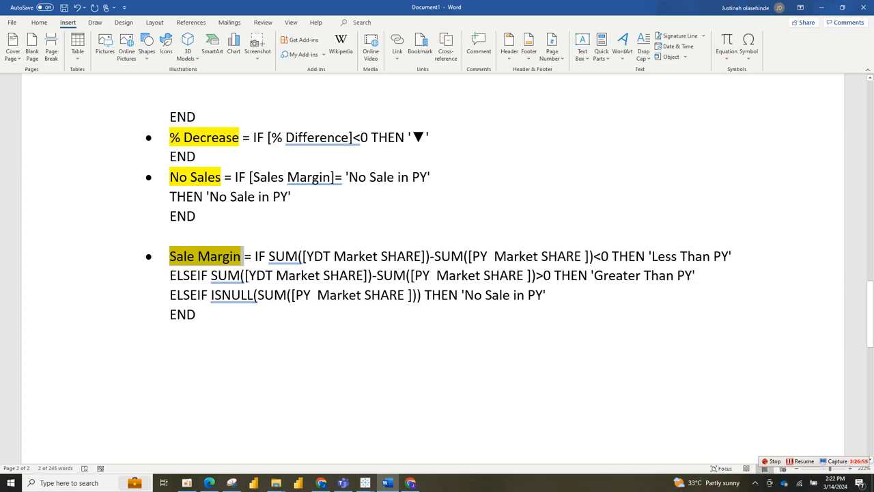
left_click_drag(870, 314, 871, 213)
scroll(357, 213, "down", 3)
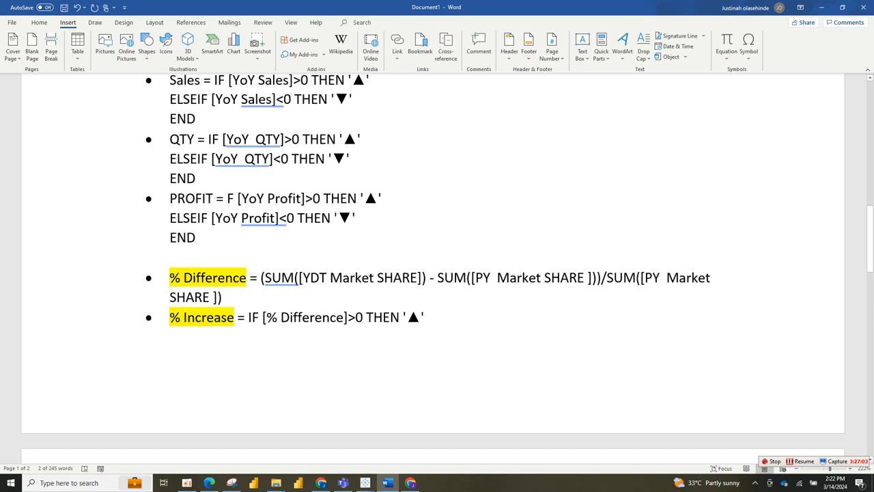
left_click_drag(250, 277, 169, 278)
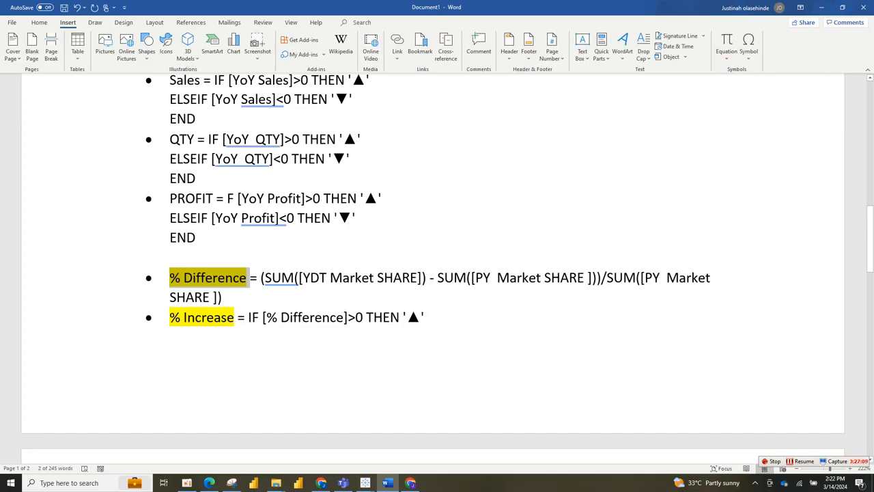
Switch to Book2 in Tableau Public, create a calculated field named % Difference from the copied label, and remove the stray bullet
mouse_move(321, 482)
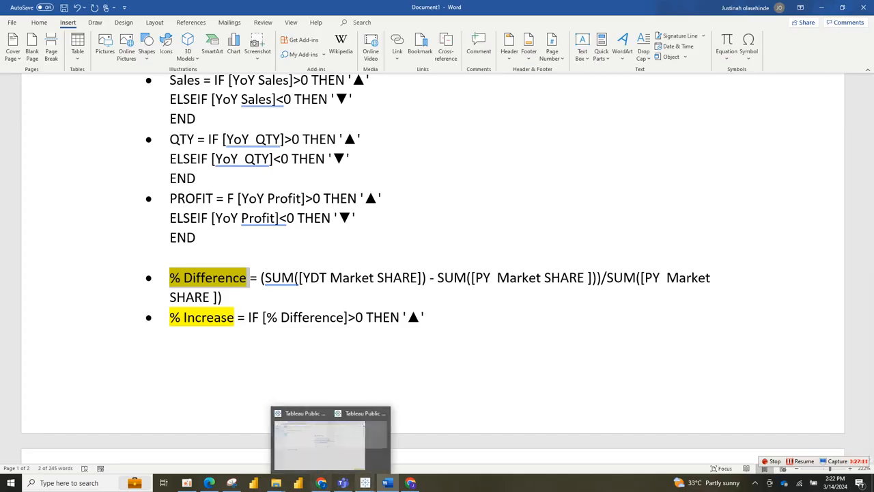
left_click(409, 444)
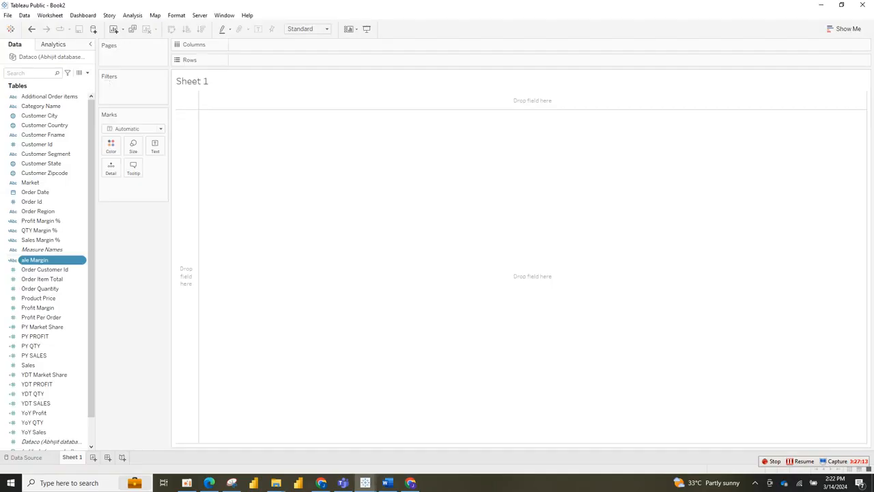
left_click(87, 72)
left_click(45, 84)
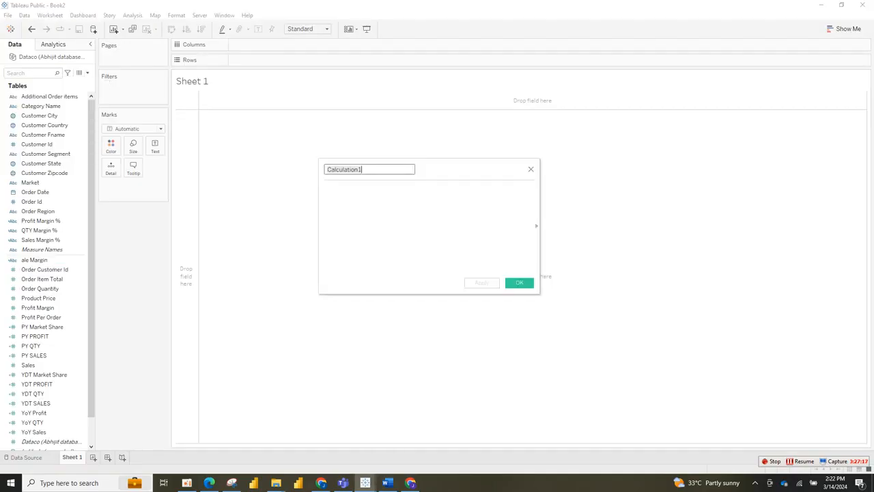
type("•% Difference")
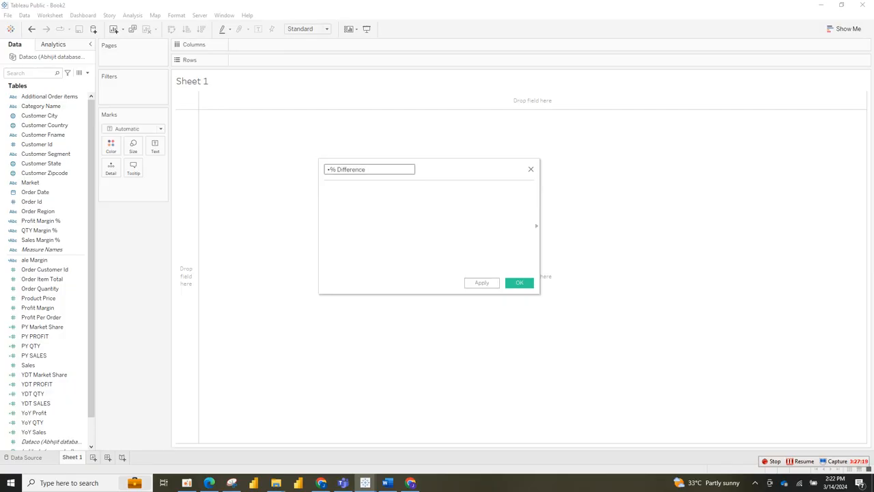
key("Home")
key("Delete")
Begin the % Difference formula with SUM([YDT Market Share]), checking it against the formula in Word
left_click(325, 189)
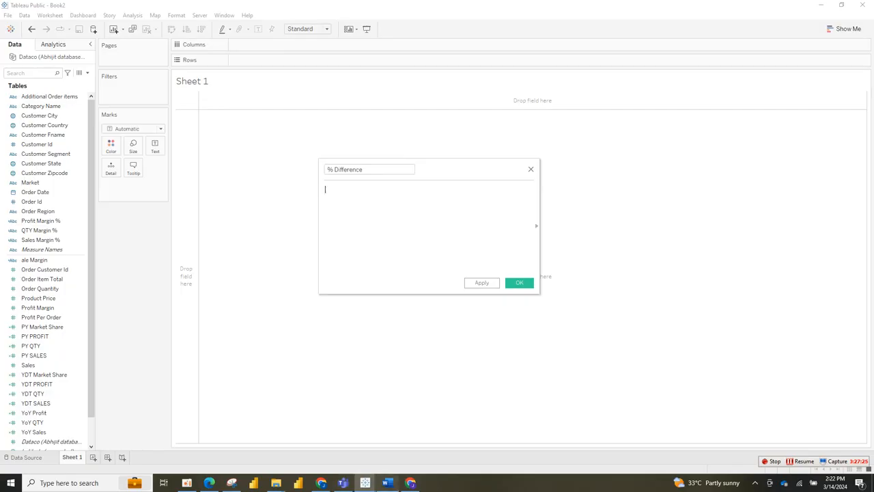
left_click(388, 483)
left_click(366, 482)
type("SUM")
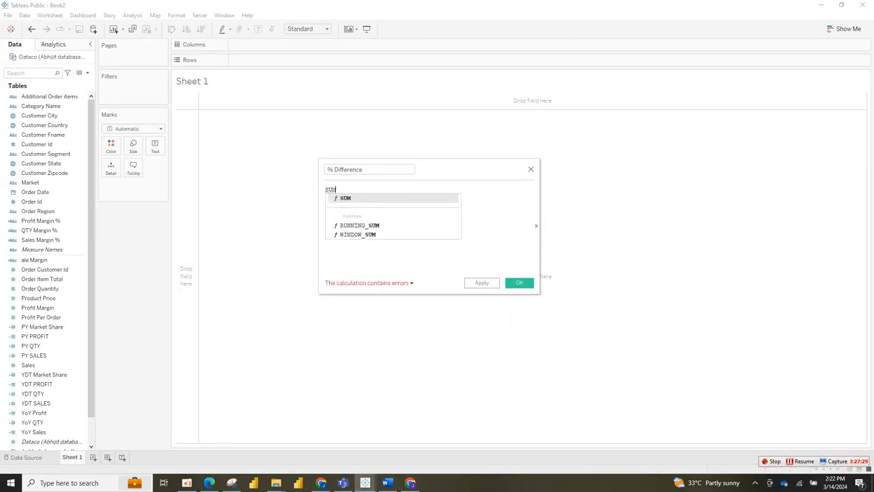
type("(")
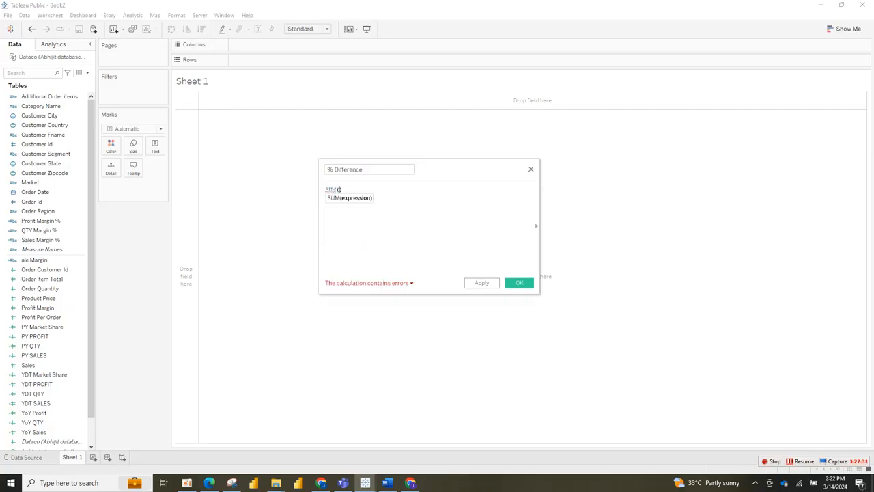
type("Y")
key("Return")
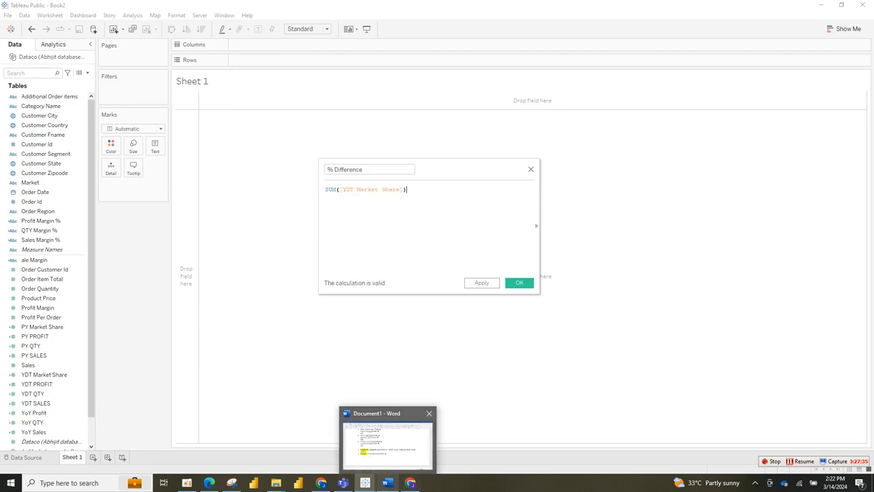
Check the formula's parentheses in Word and add an opening parenthesis before SUM([YDT Market Share]) in Tableau Public
left_click(386, 483)
left_click(365, 483)
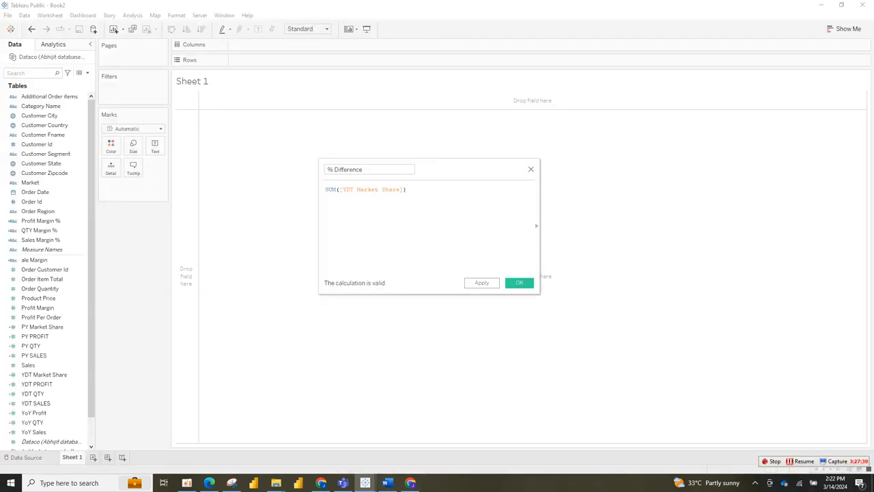
type("(")
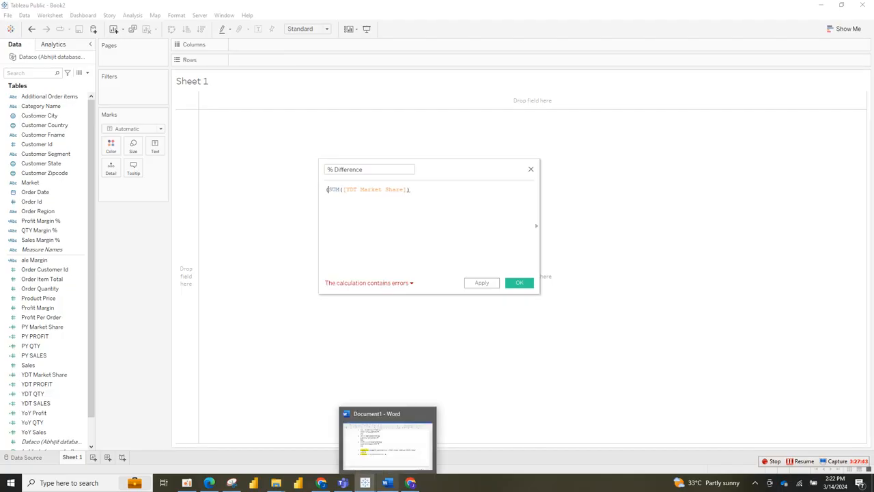
left_click(386, 483)
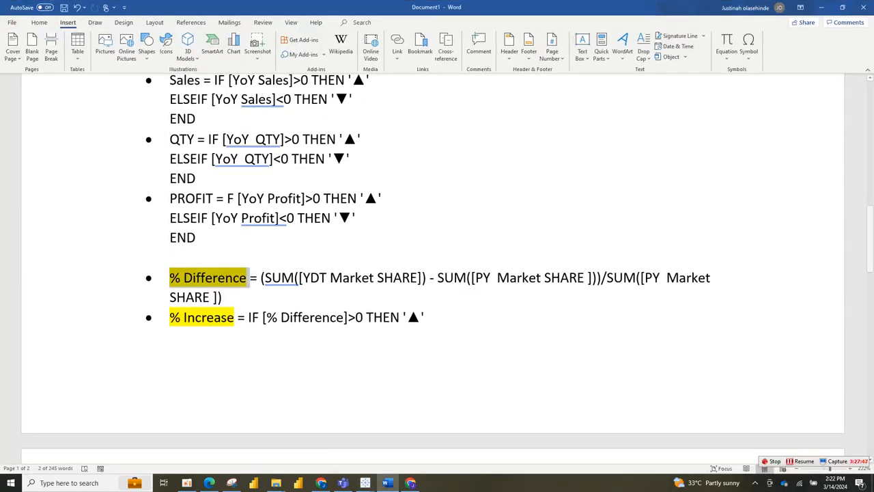
mouse_move(387, 483)
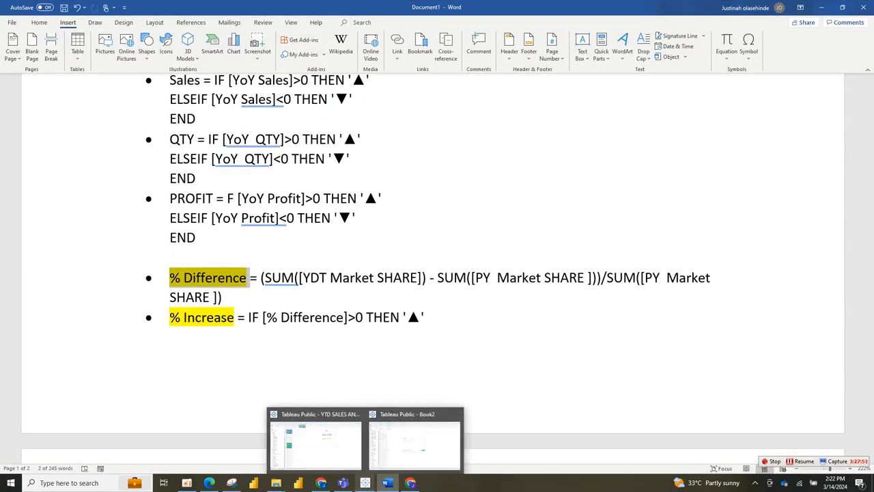
left_click(413, 444)
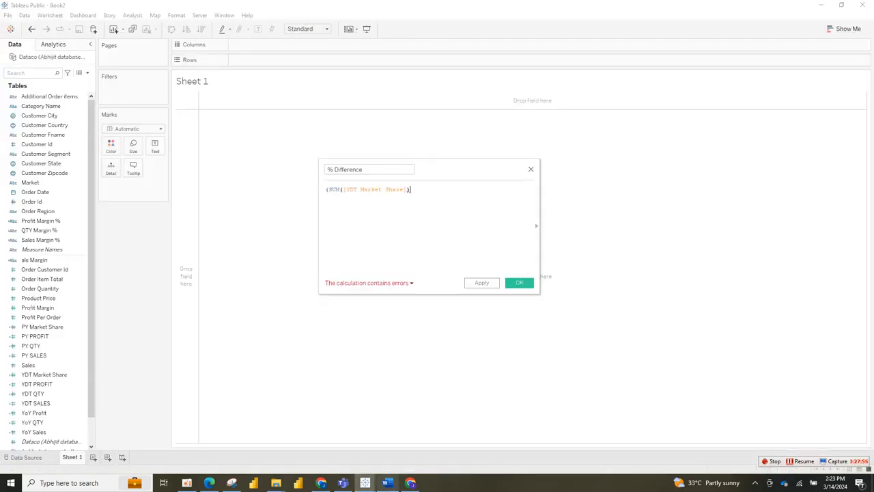
Check the % Difference formula in Word, return to Book2 in Tableau Public, and append - SUM([PY Market Share ]) to the calculation
left_click(387, 483)
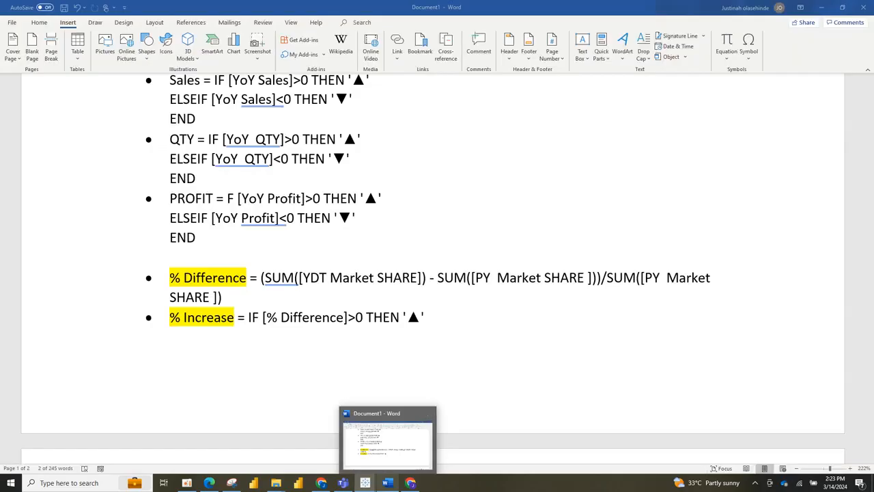
left_click(366, 483)
type("-")
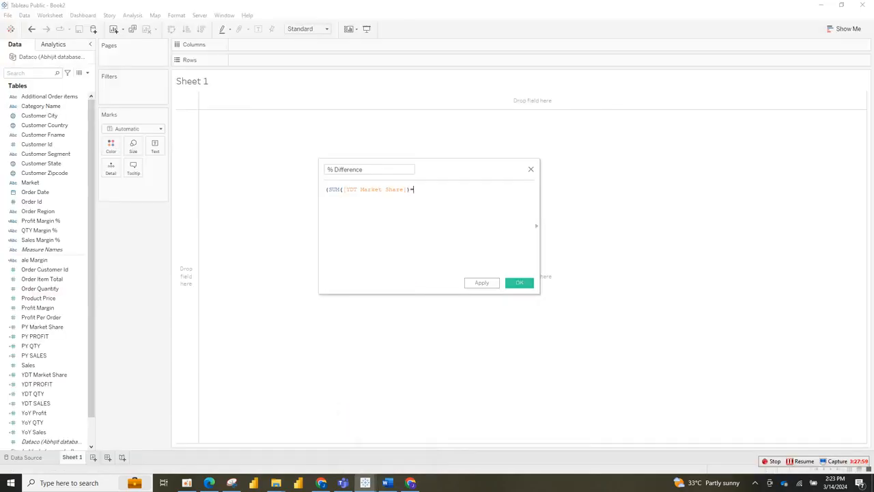
type(" SU")
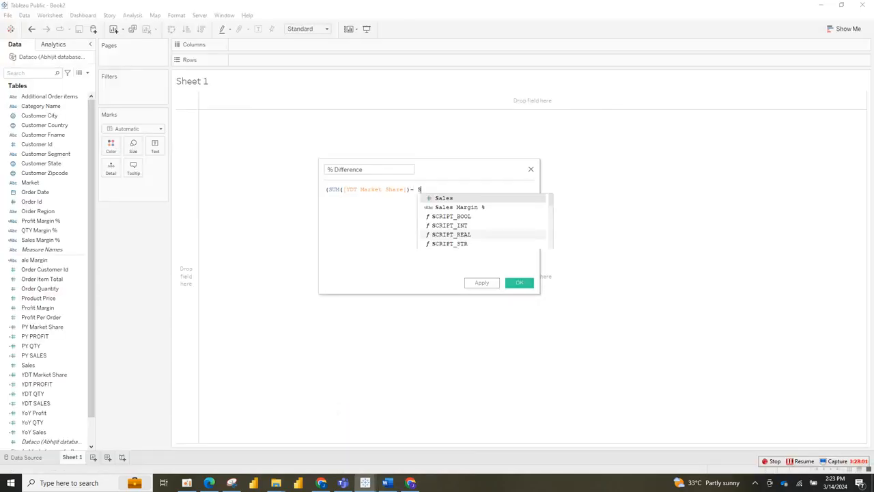
type("M(")
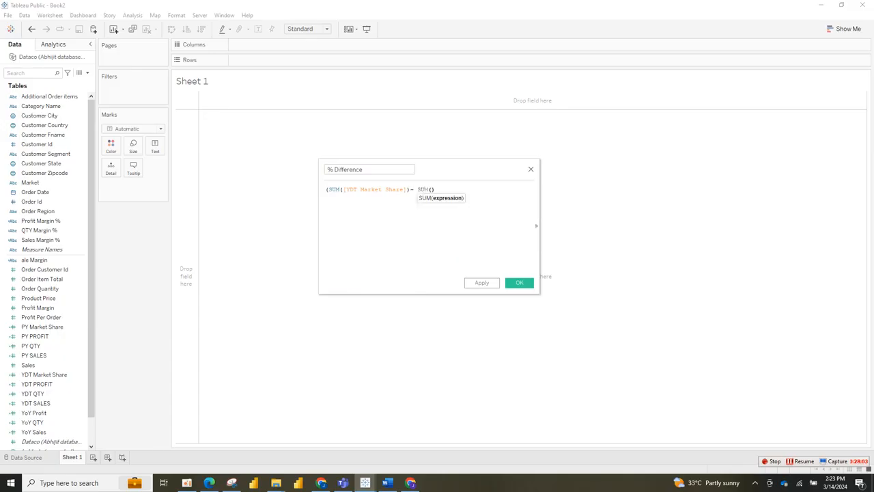
type("Y")
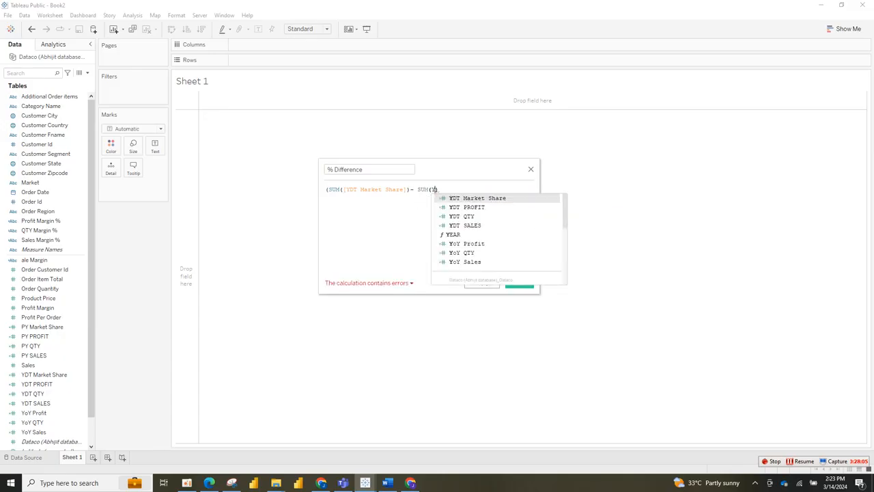
key("BackSpace")
type("PY")
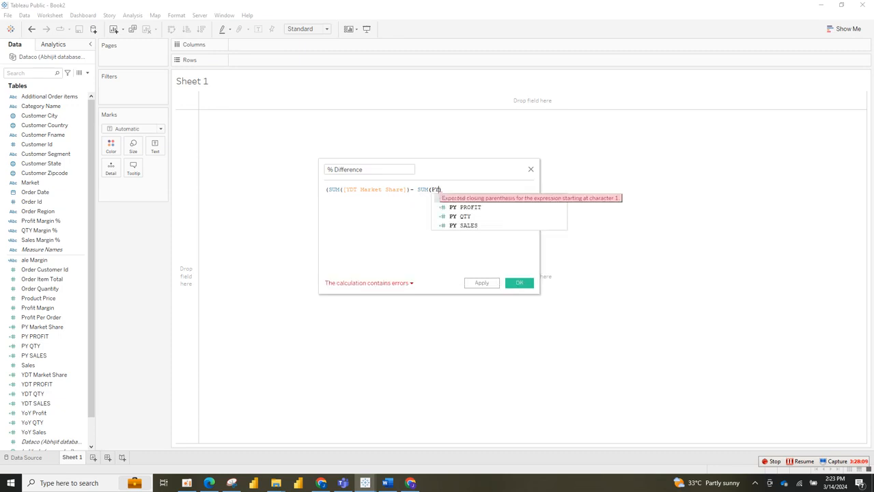
key("Return")
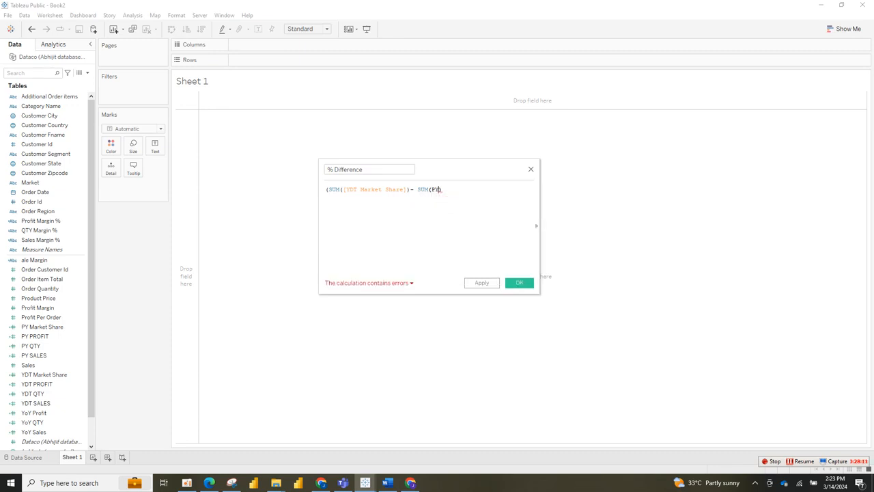
type(",")
Close the parenthesis and divide by SUM([PY Market Share ]), comparing with the formula in Word, and save the % Difference field
mouse_move(387, 482)
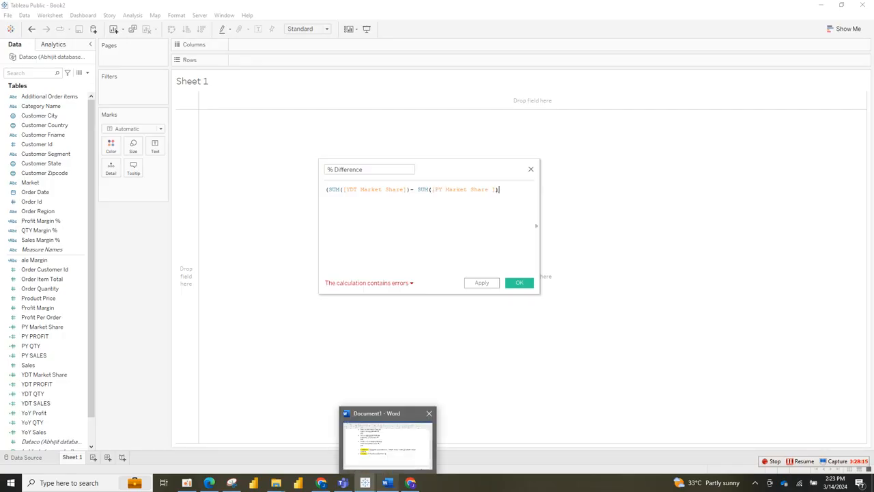
mouse_move(387, 443)
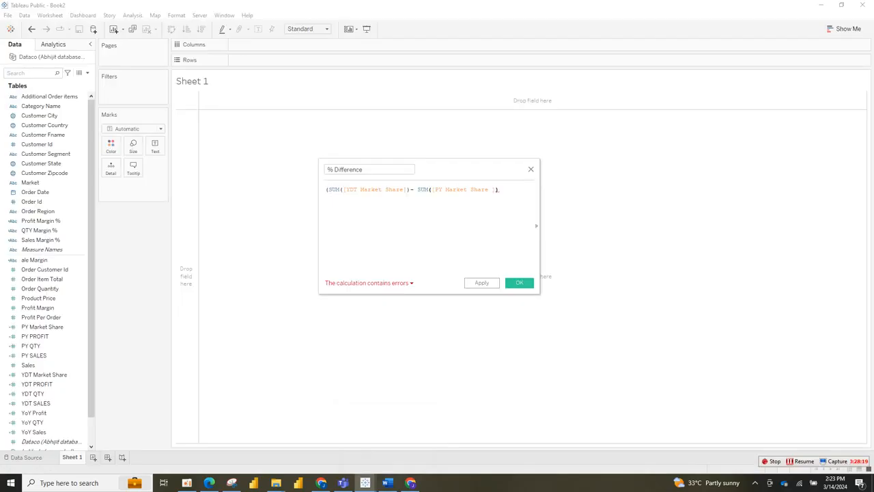
type(")")
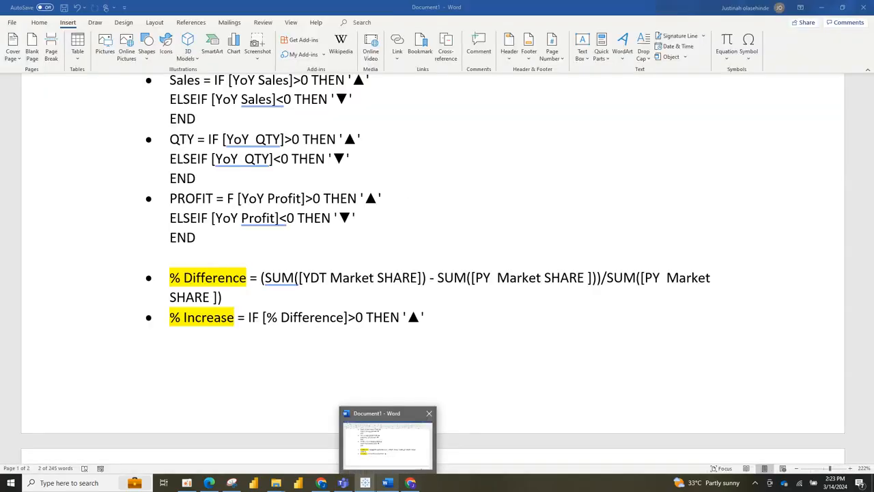
type("/SU")
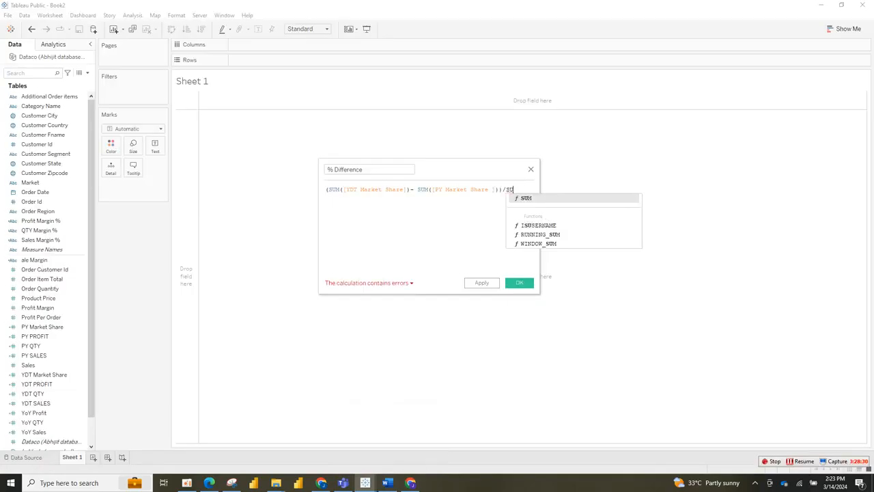
key("Return")
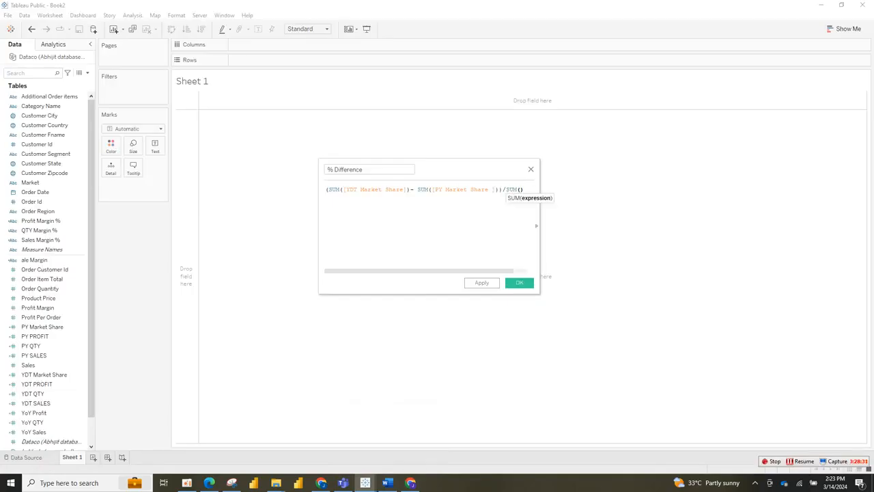
type("PY")
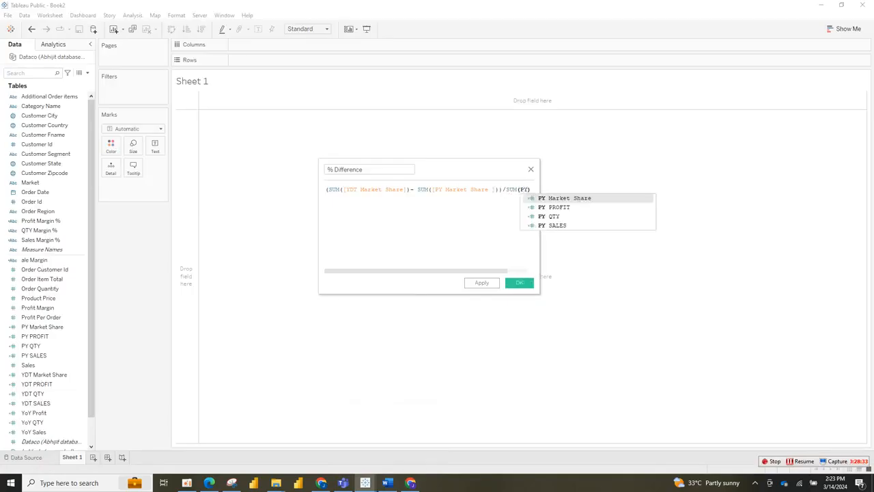
key("Return")
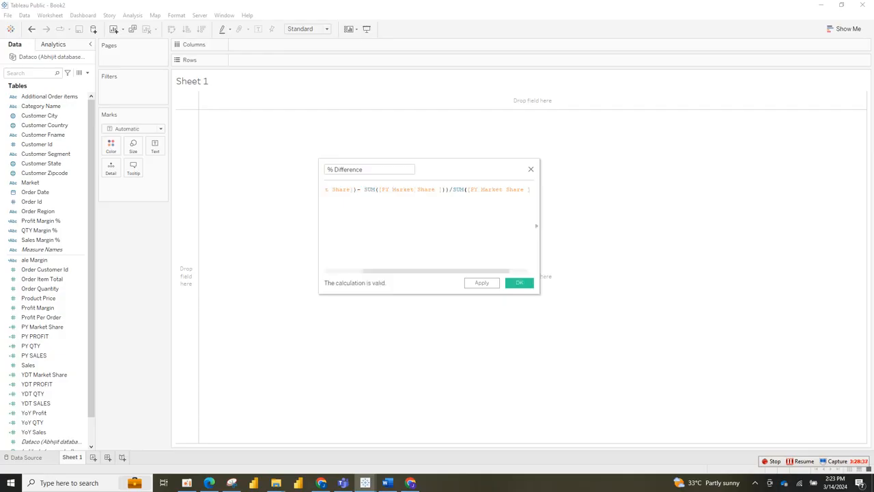
type(")")
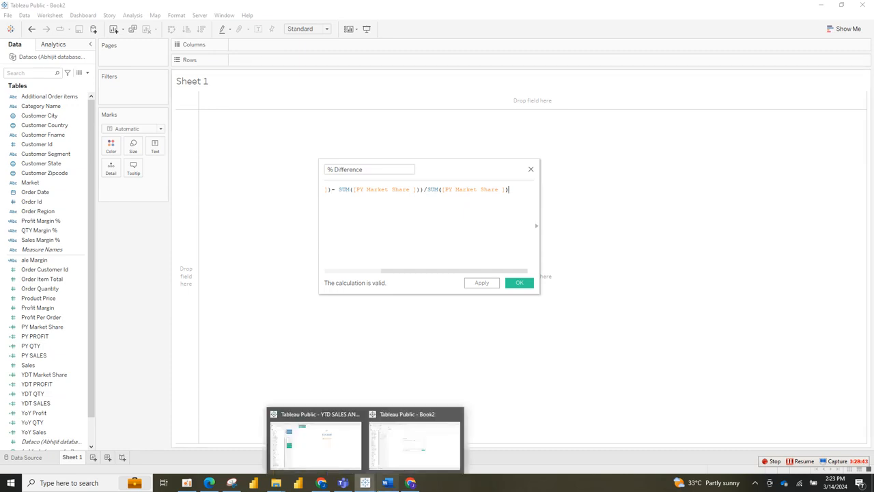
left_click(387, 482)
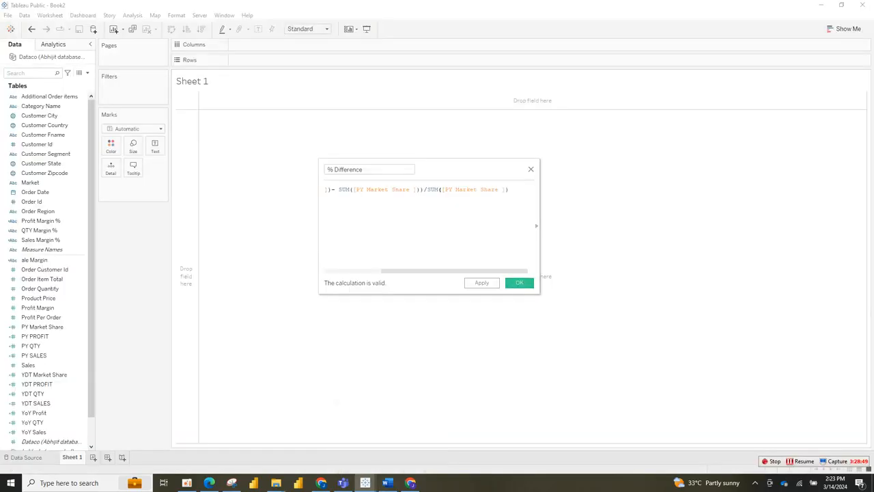
left_click(519, 282)
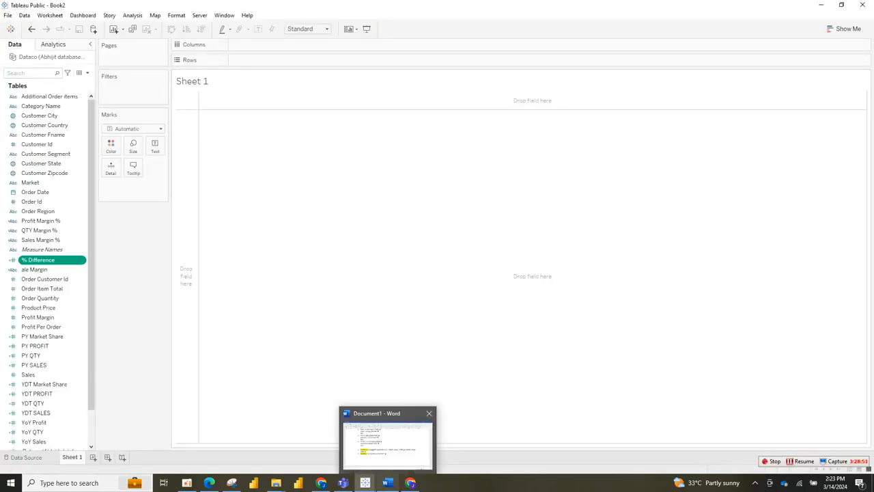
Switch to Word and copy the whole % Increase formula line through its END on the following page
left_click(387, 482)
left_click_drag(169, 277, 249, 278)
left_click_drag(870, 239, 870, 263)
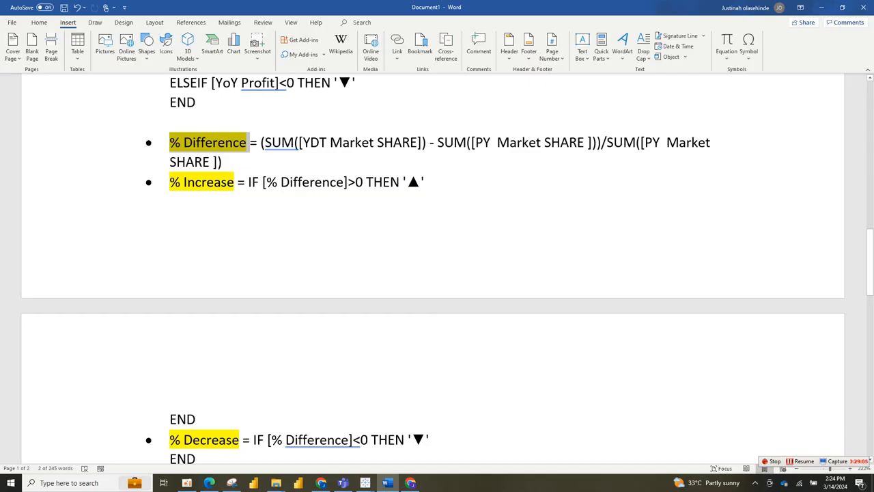
left_click_drag(203, 419, 170, 182)
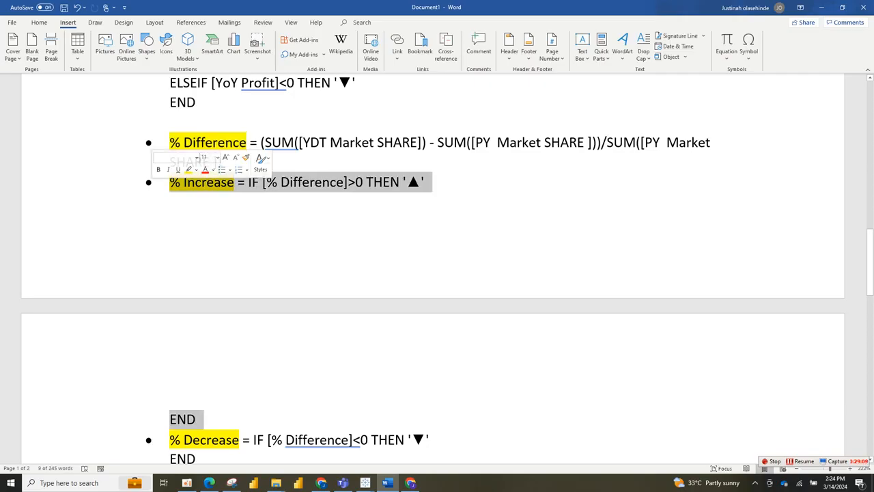
left_click(195, 182)
right_click(194, 182)
key("Escape")
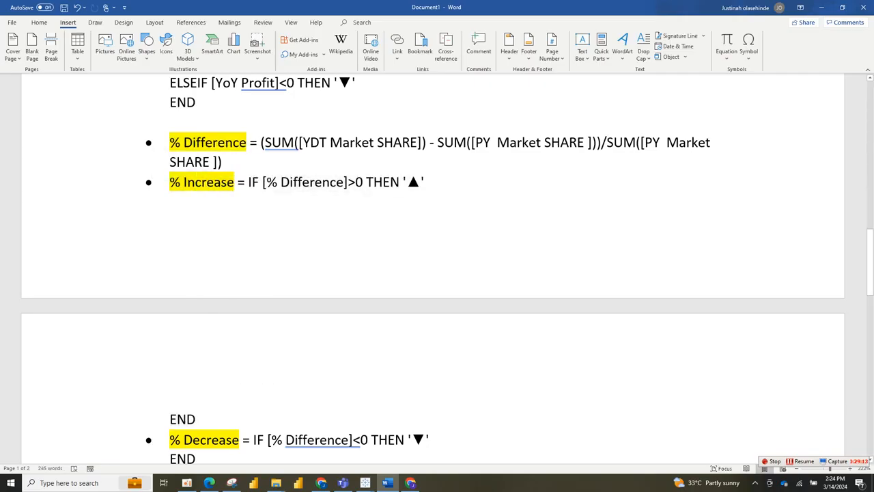
left_click_drag(170, 182, 253, 418)
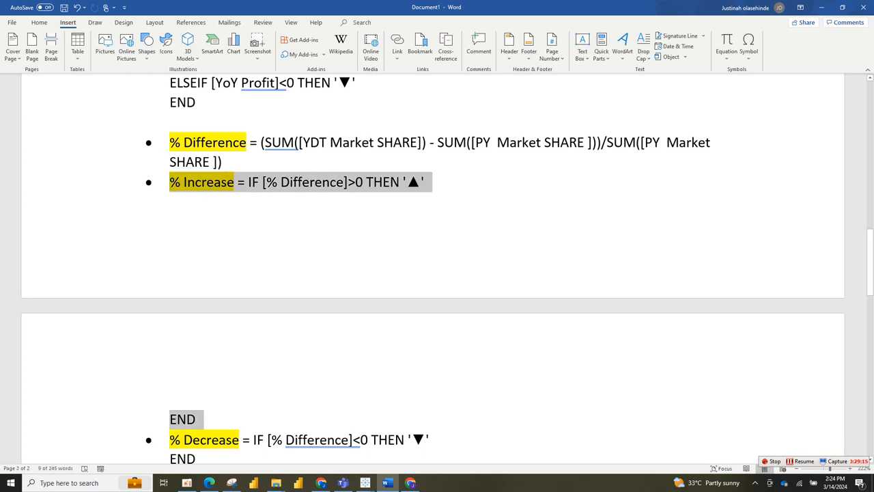
right_click(345, 184)
left_click(366, 207)
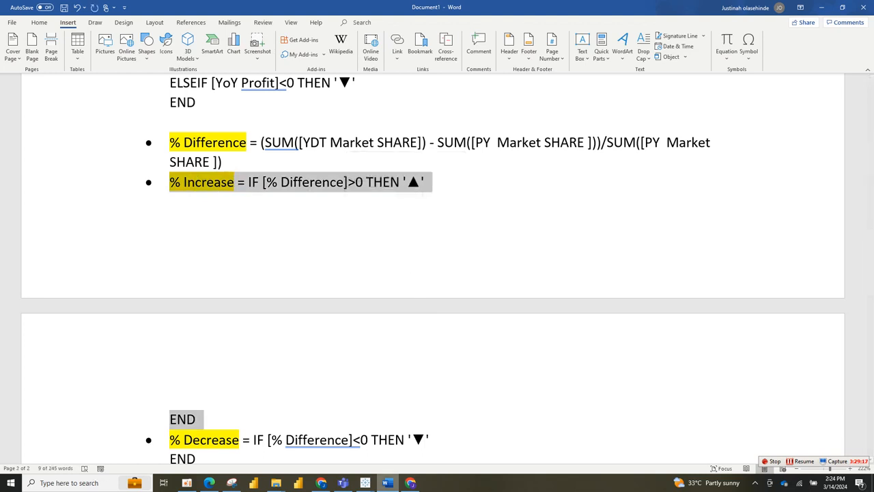
Switch to Book2 in Tableau Public and start a new calculated field
left_click(415, 440)
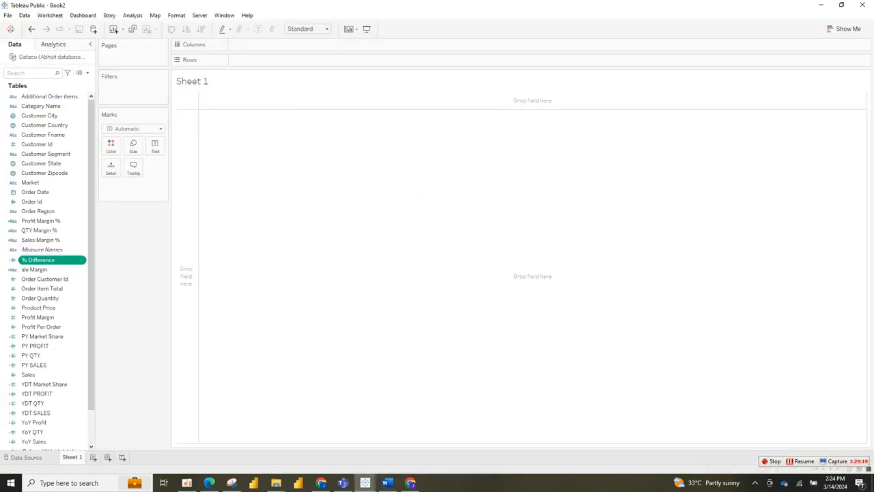
left_click(87, 73)
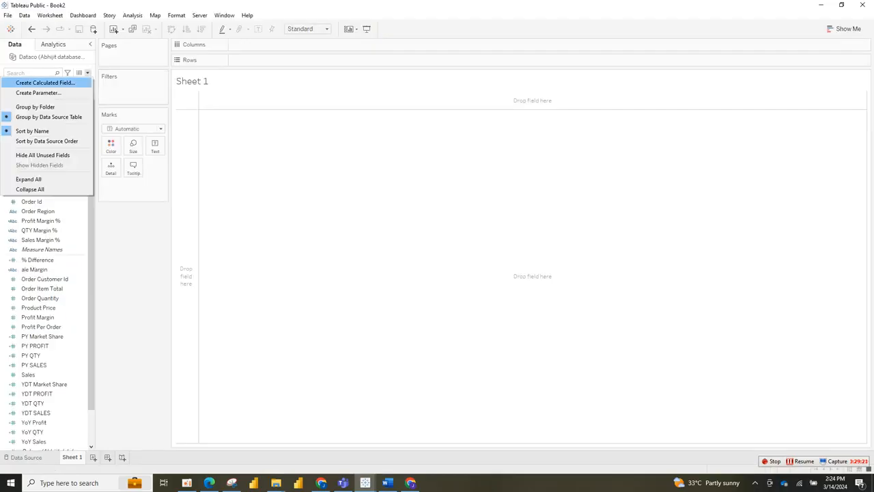
left_click(45, 82)
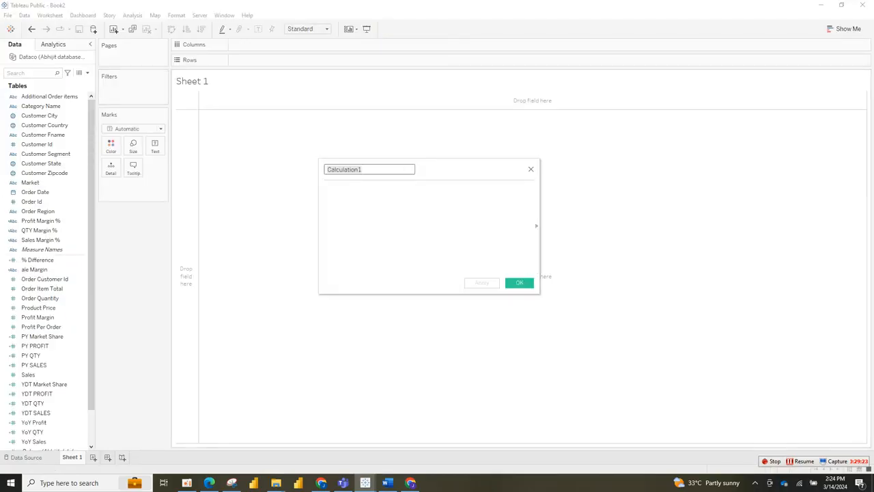
key("ctrl+v")
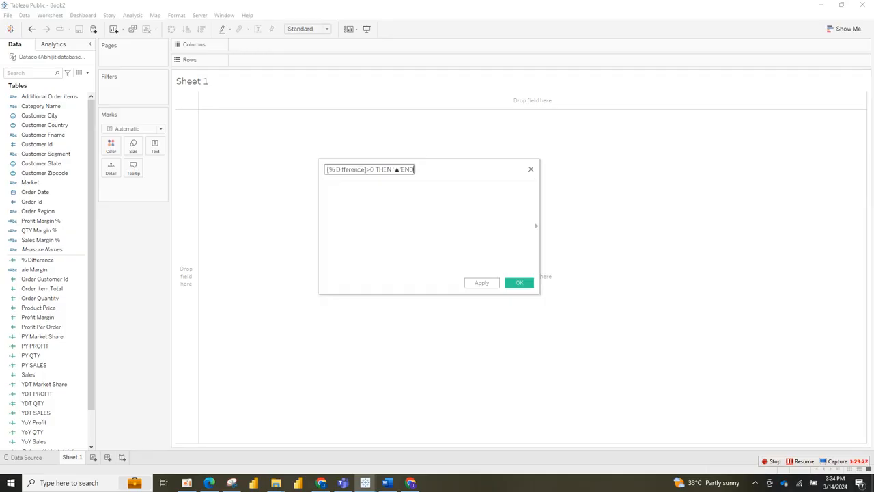
key("ctrl+a")
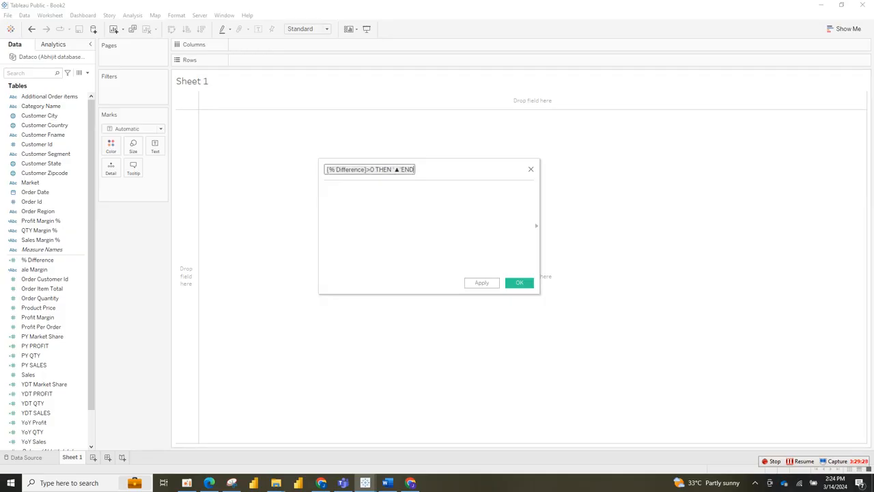
key("ctrl+v")
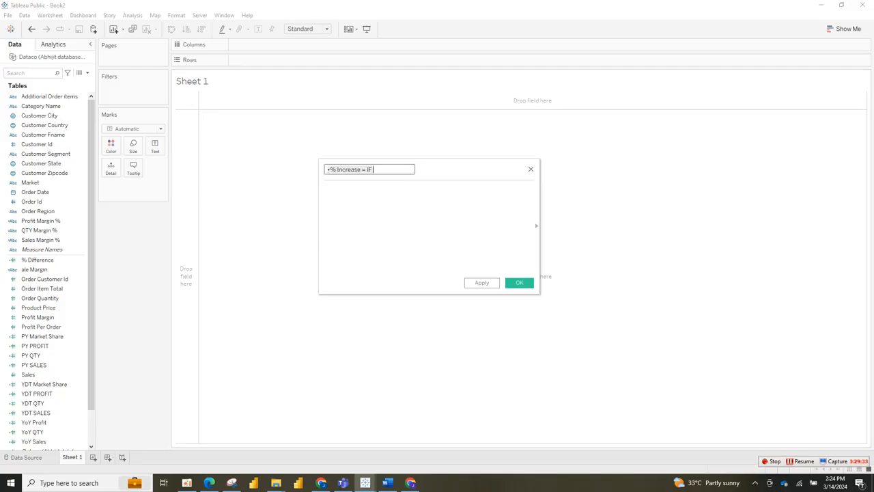
key("ctrl+a")
key("BackSpace")
Paste the copied formula into the calculation body and move its % Increase label into the field name
left_click(325, 189)
key("ctrl+v")
left_click_drag(389, 189, 353, 189)
key("ctrl+x")
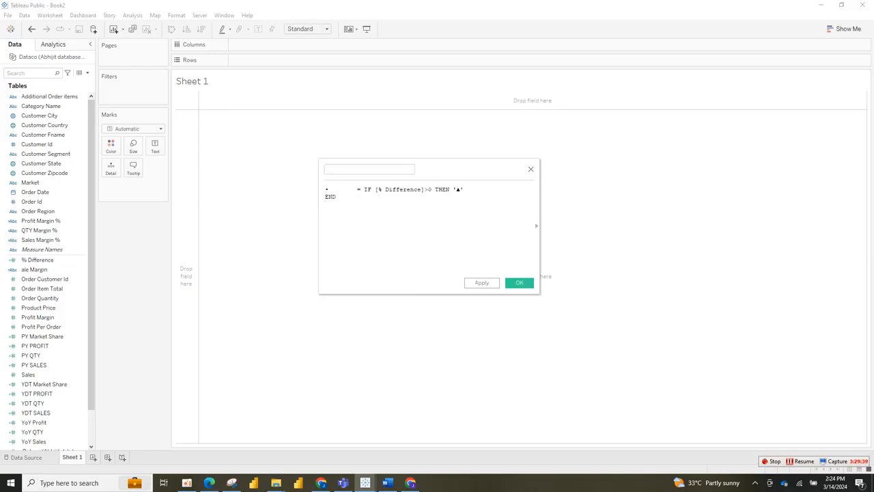
left_click(328, 169)
key("ctrl+v")
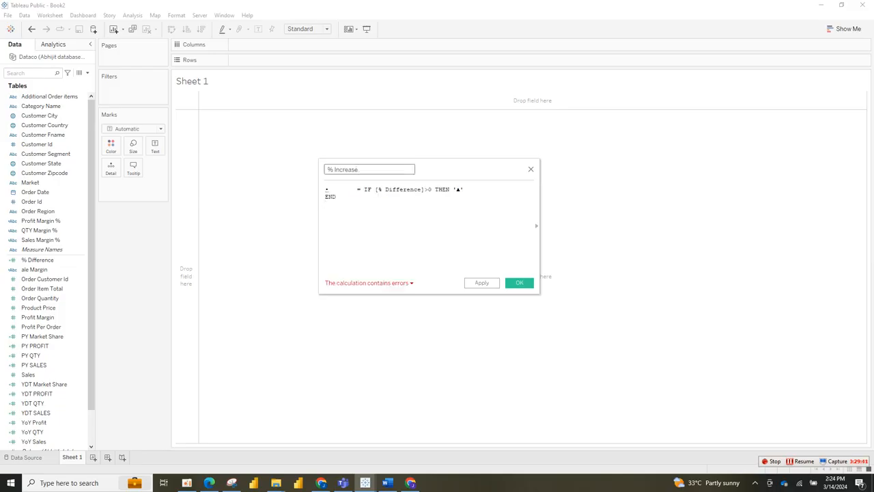
Delete the leftover bullet, spacing and equals sign in front of IF in the % Increase formula
left_click(363, 189)
key("BackSpace")
key("BackSpace")
key("BackSpace")
key("BackSpace")
key("BackSpace")
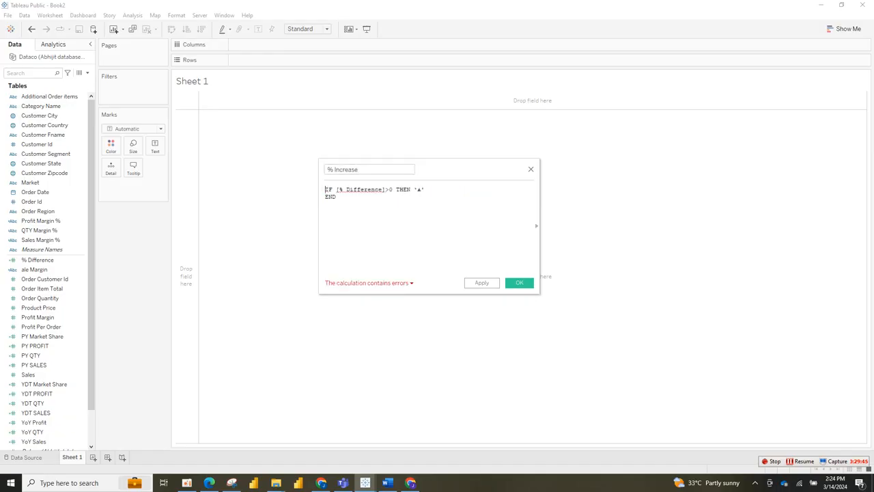
Replace the unrecognized reference in the IF condition with the existing % Difference field and save the % Increase calculation
left_click(382, 190)
key("BackSpace")
key("BackSpace")
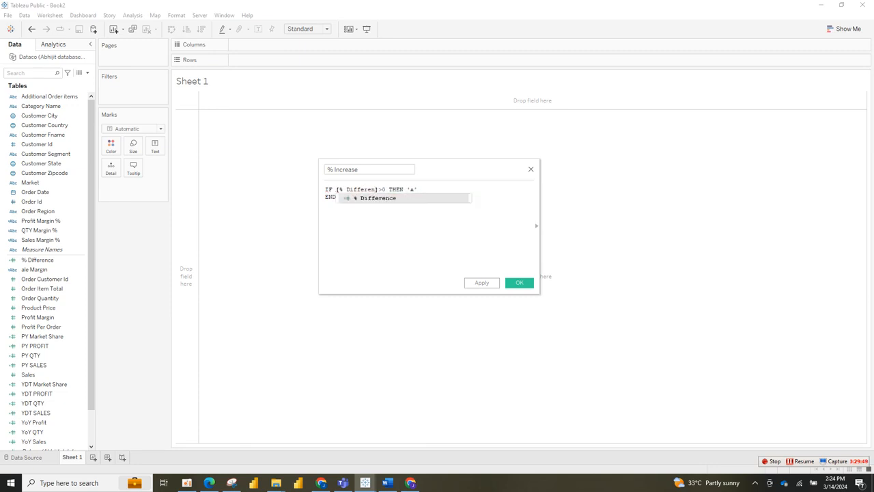
key("Return")
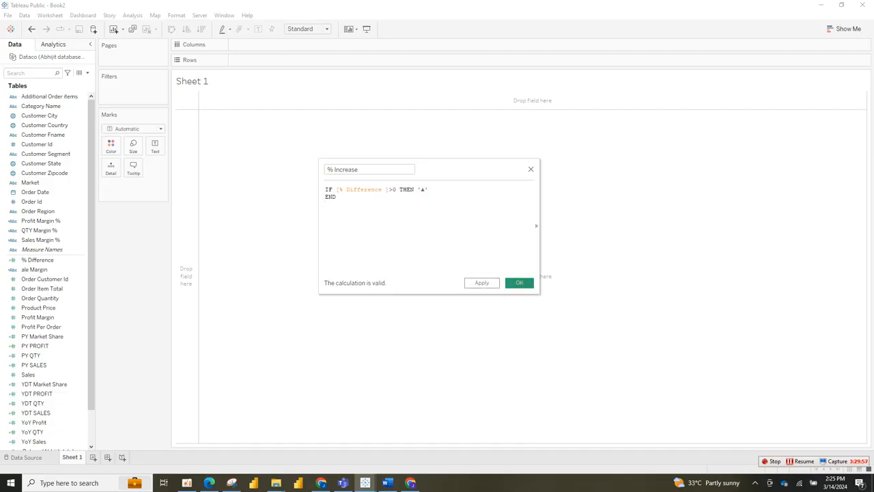
left_click(519, 282)
Duplicate the % Increase calculated field and open the copy for editing
right_click(62, 270)
left_click(90, 323)
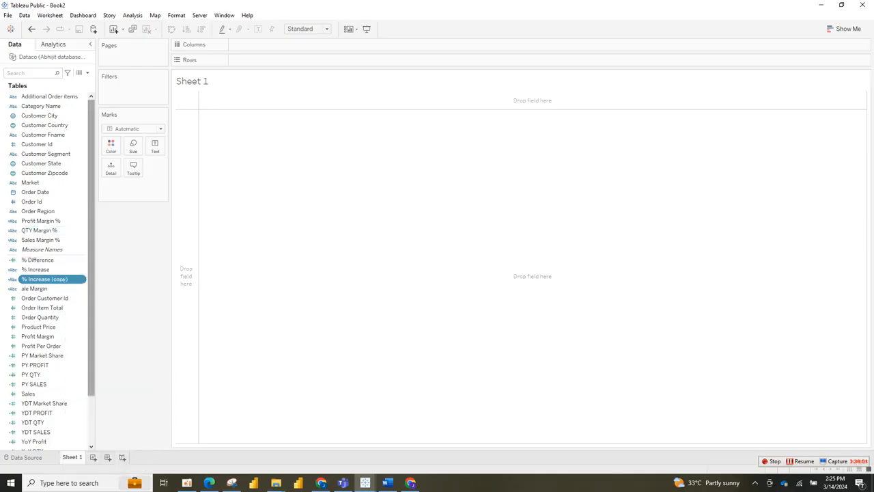
right_click(63, 278)
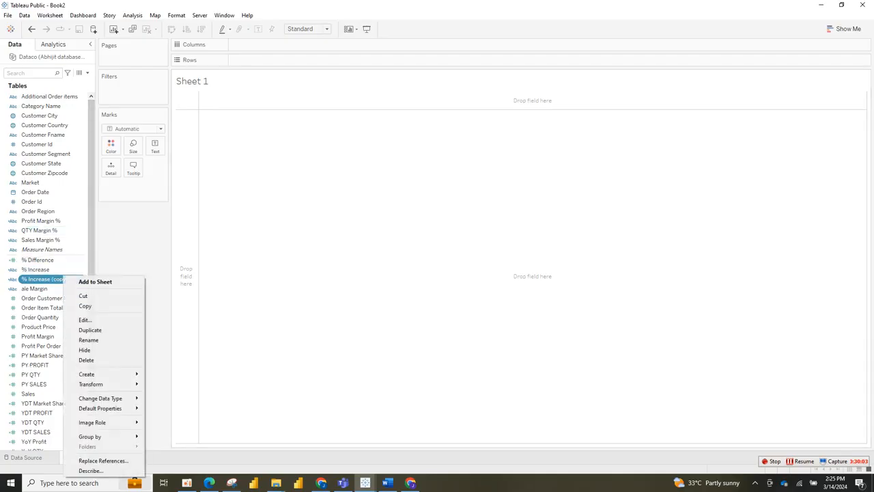
left_click(85, 319)
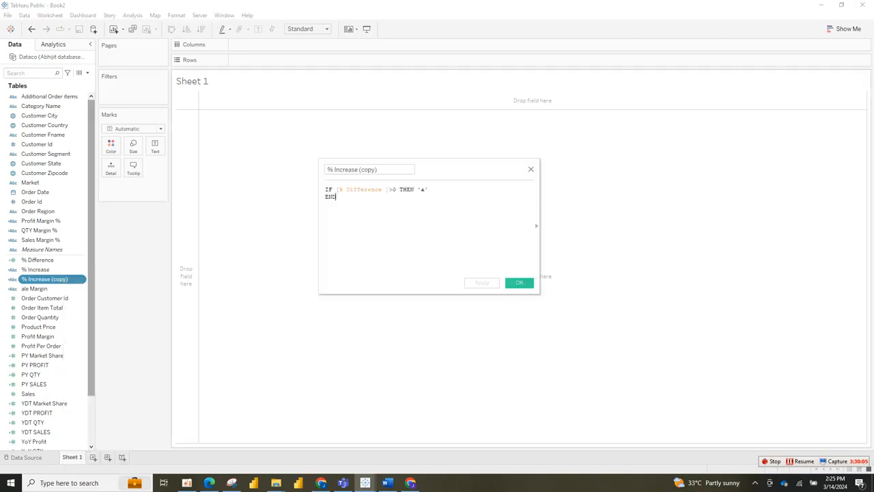
Rename the copied calculation % Decrease, removing the leftover (copy) suffix
double_click(346, 170)
key("BackSpace")
type("De")
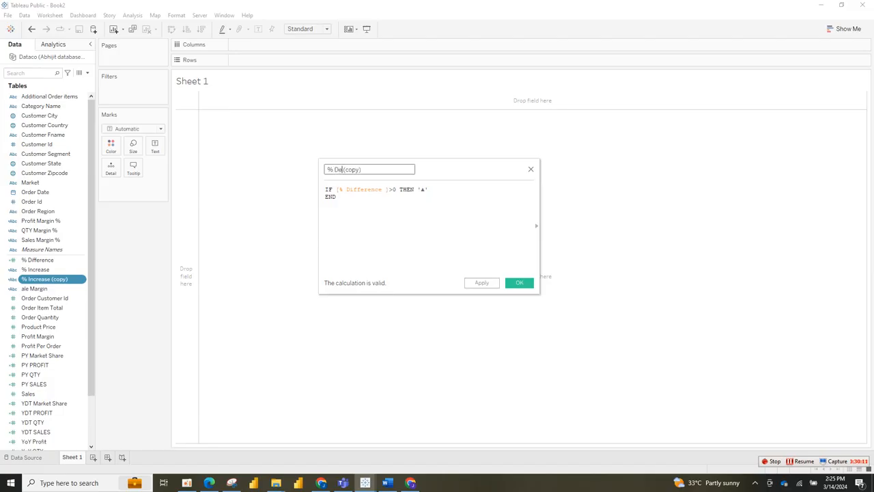
type("crease")
key("shift+Left")
key("shift+Left")
key("shift+Left")
key("shift+Left")
key("shift+Left")
key("shift+Left")
key("BackSpace")
Copy <0 THEN '▼' from the % Decrease formula in Word, substitute it for the greater-than comparison in Tableau's % Decrease calculation and save
left_click(387, 483)
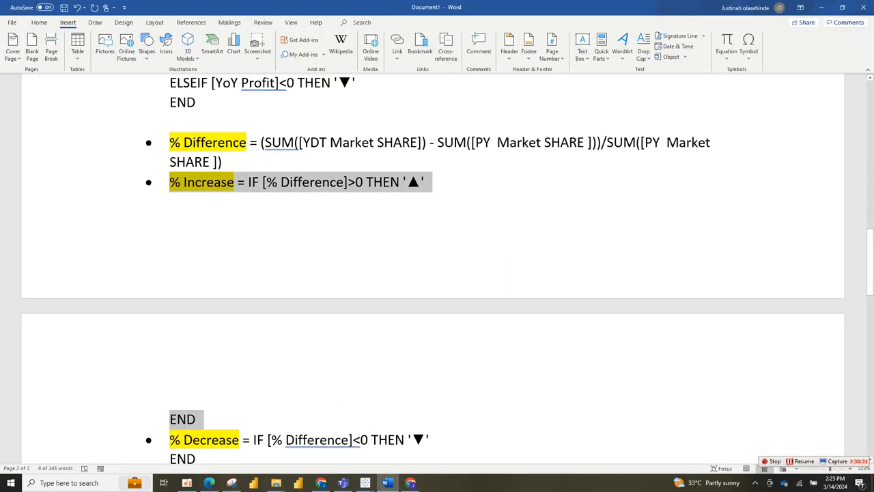
mouse_move(350, 440)
left_mouse_down()
mouse_move(429, 439)
mouse_move(352, 439)
left_mouse_up()
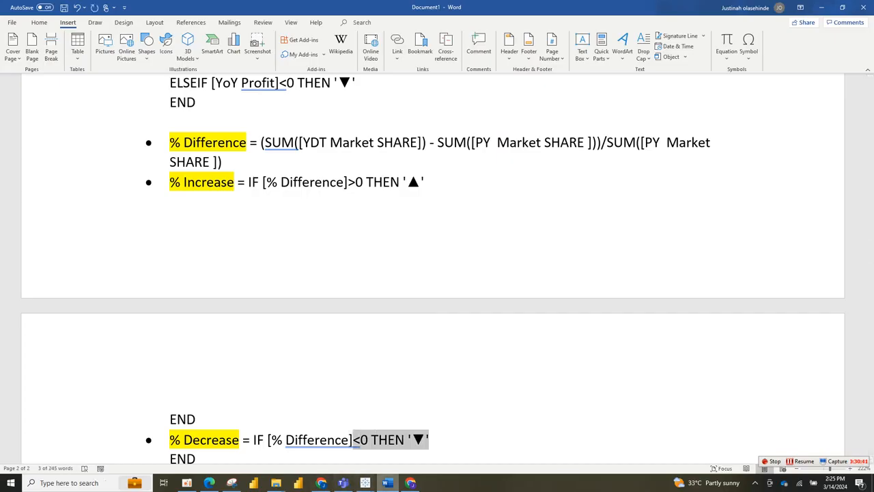
left_click(366, 483)
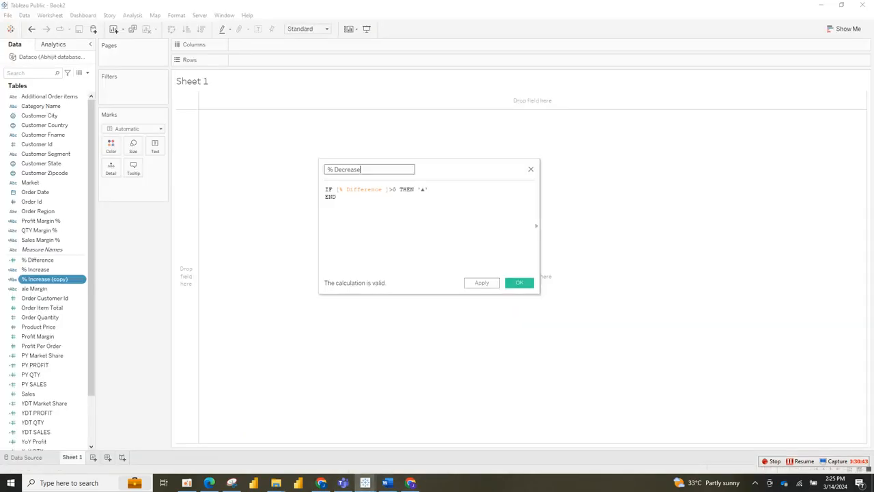
left_click_drag(429, 189, 389, 189)
key("ctrl+v")
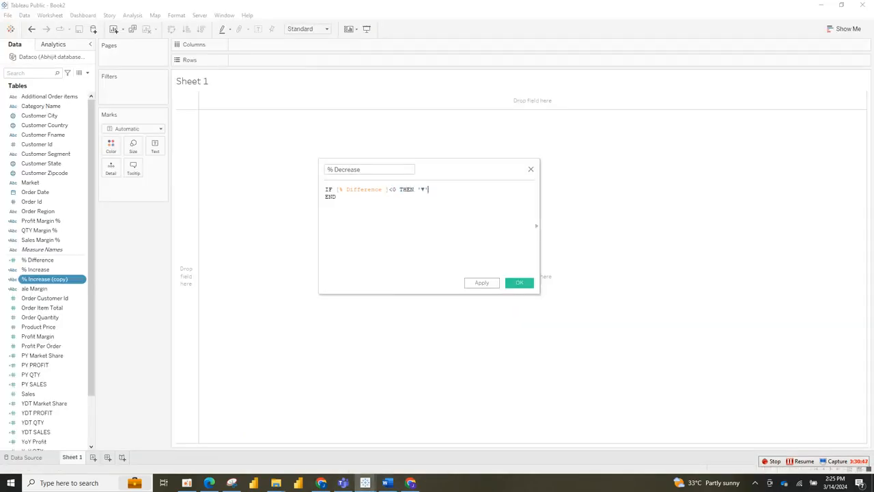
left_click(519, 282)
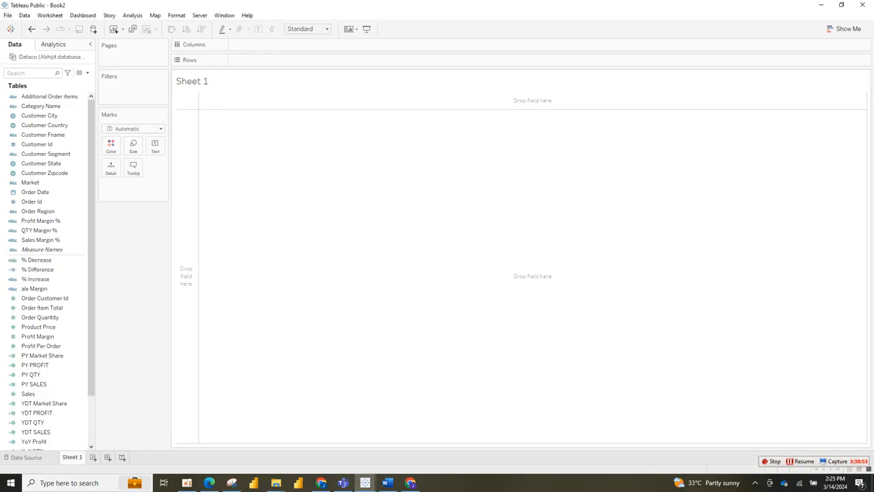
Copy the No Sales IF formula through END from the Word document and switch back to Book2 in Tableau Public
mouse_move(387, 483)
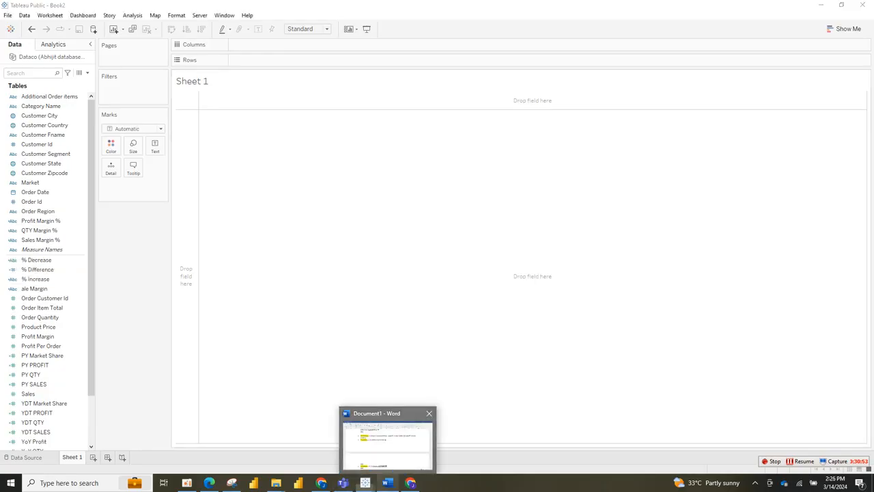
left_click(388, 444)
scroll(433, 273, "down", 5)
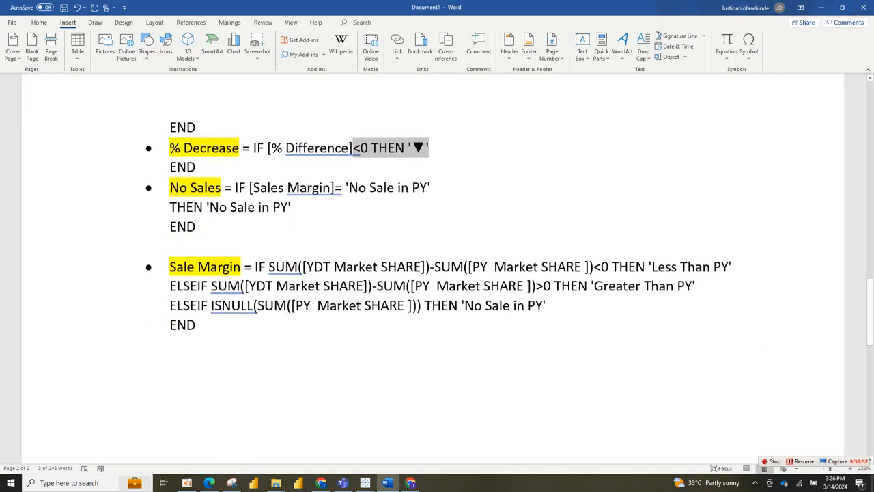
left_click_drag(235, 187, 198, 227)
key("ctrl+c")
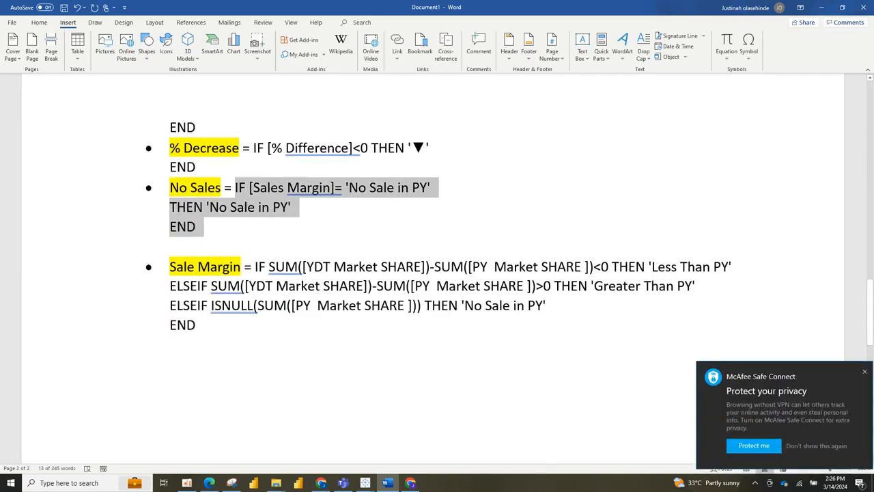
mouse_move(365, 483)
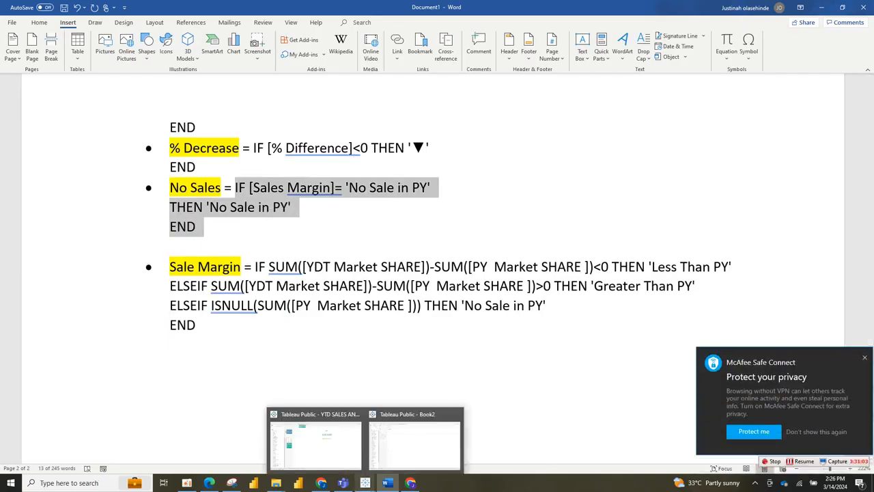
left_click(415, 444)
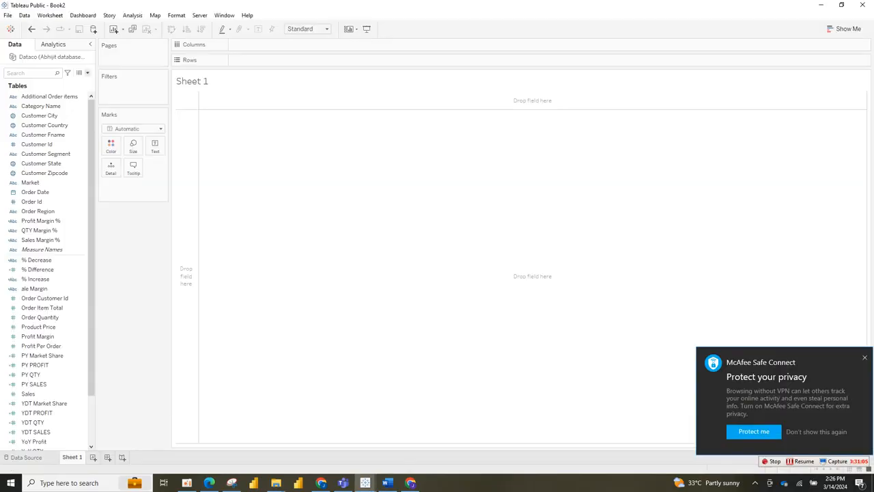
left_click(86, 72)
left_click(42, 81)
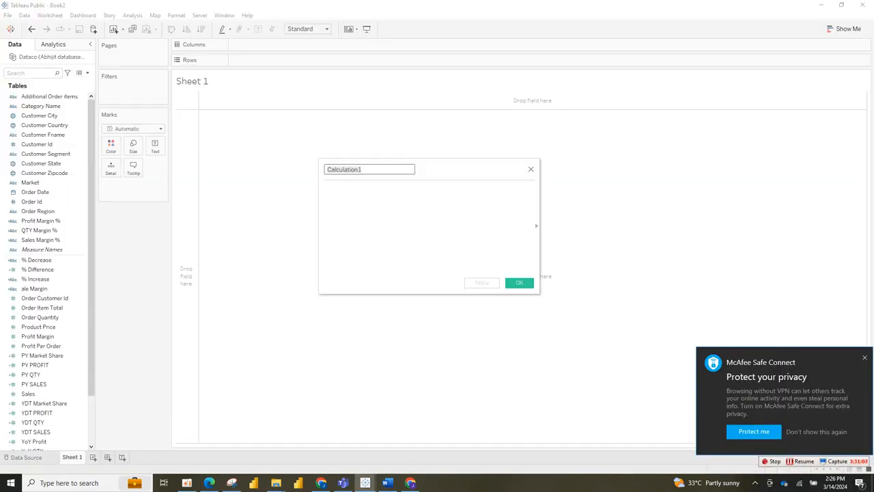
type("No Sales")
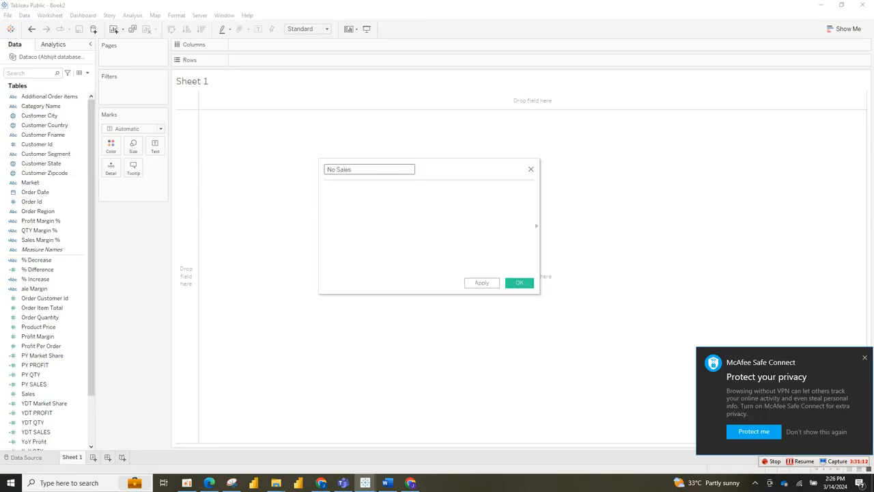
left_click(325, 189)
key("ctrl+v")
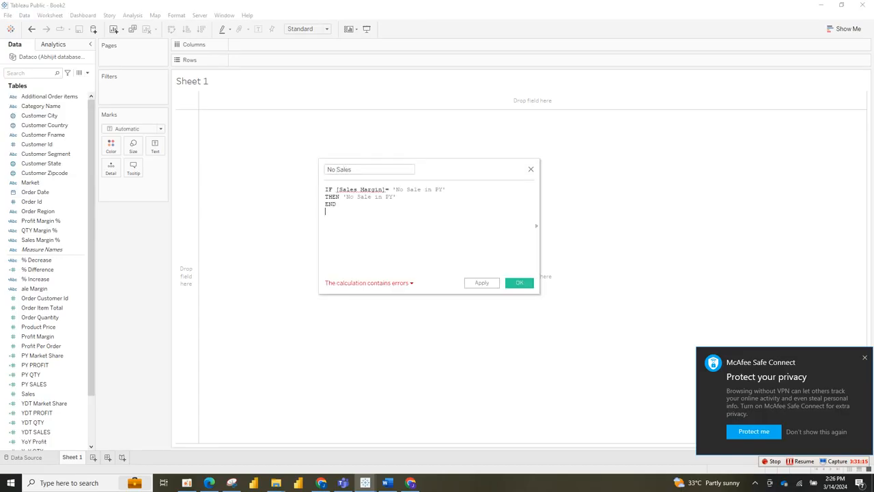
left_click(382, 189)
key("BackSpace")
key("BackSpace")
key("BackSpace")
key("BackSpace")
key("BackSpace")
key("BackSpace")
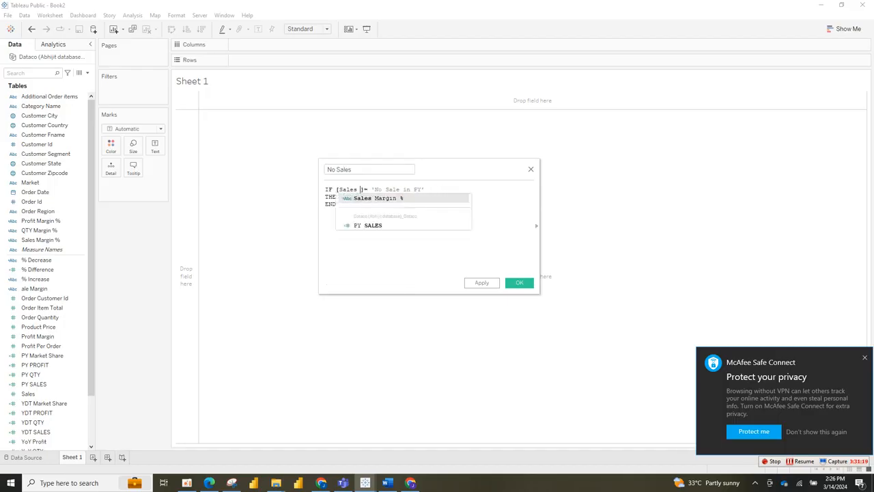
key("BackSpace")
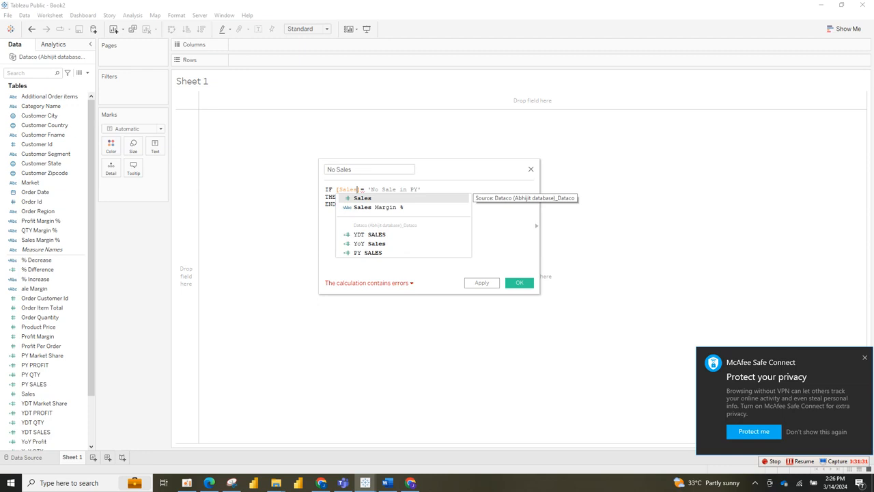
key("BackSpace")
key("BackSpace")
key("BackSpace")
key("BackSpace")
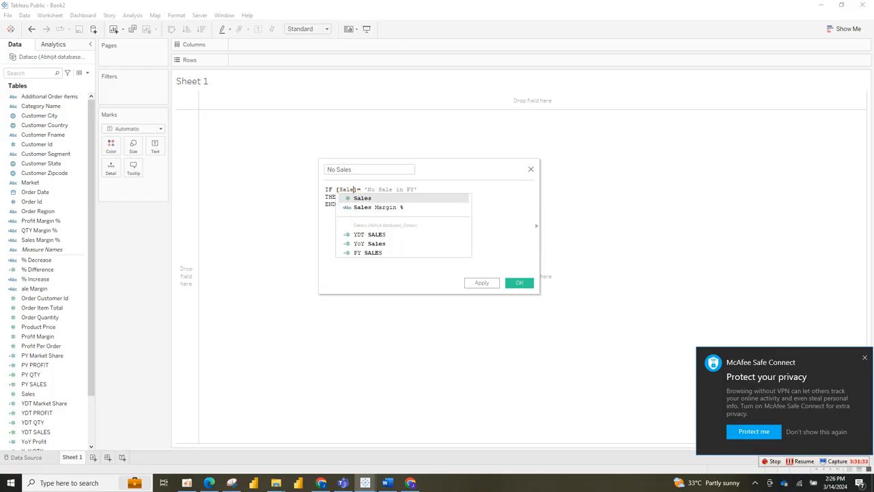
key("BackSpace")
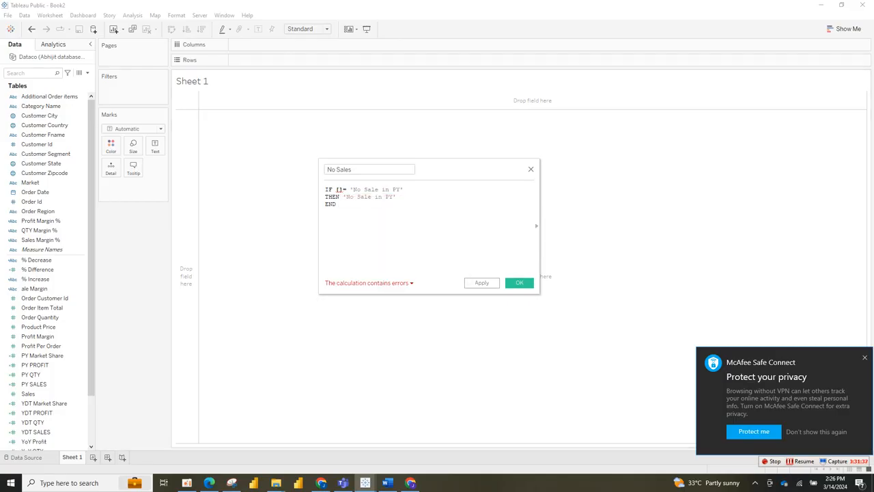
key("Escape")
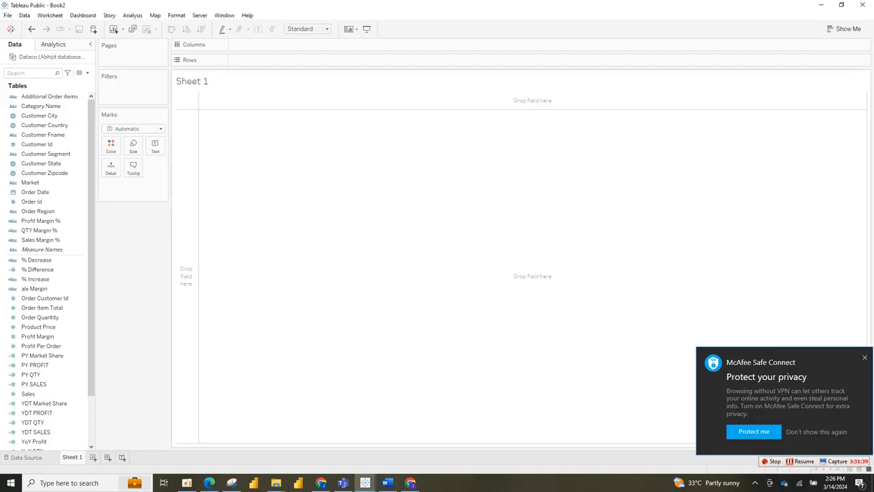
Correct the name of the ale Margin calculated field to Sale Margin and save it
right_click(39, 290)
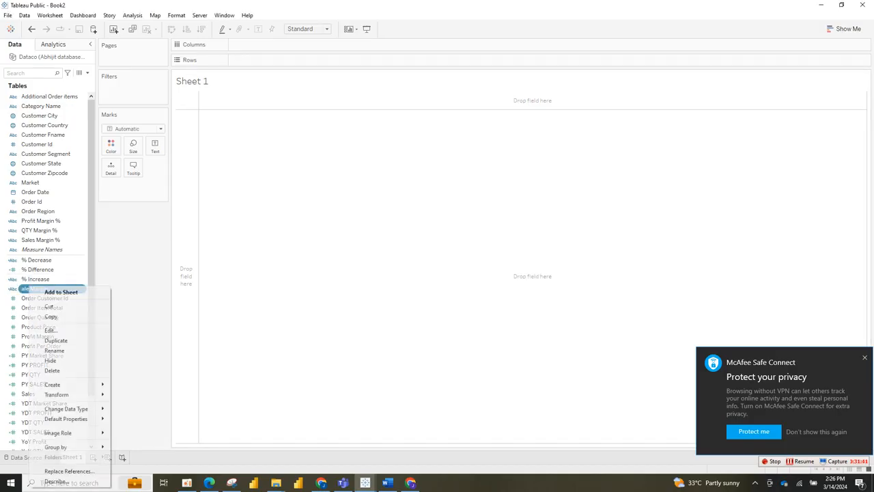
left_click(54, 331)
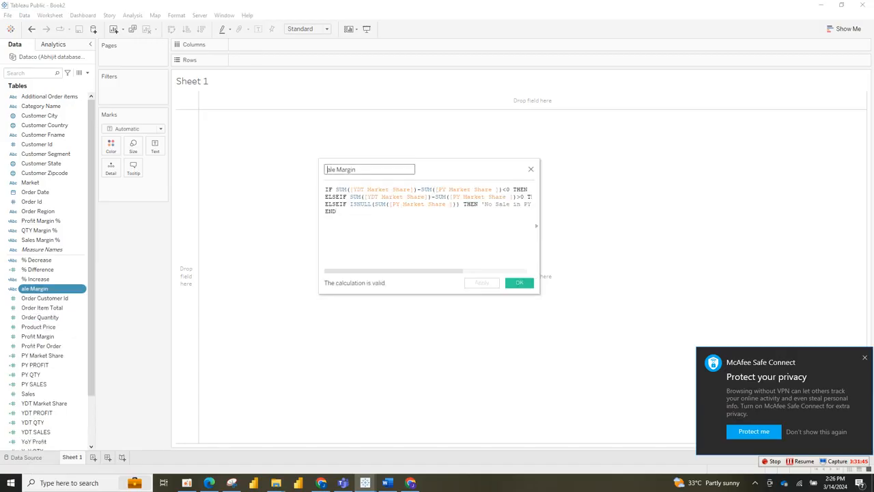
type("S")
left_click(519, 282)
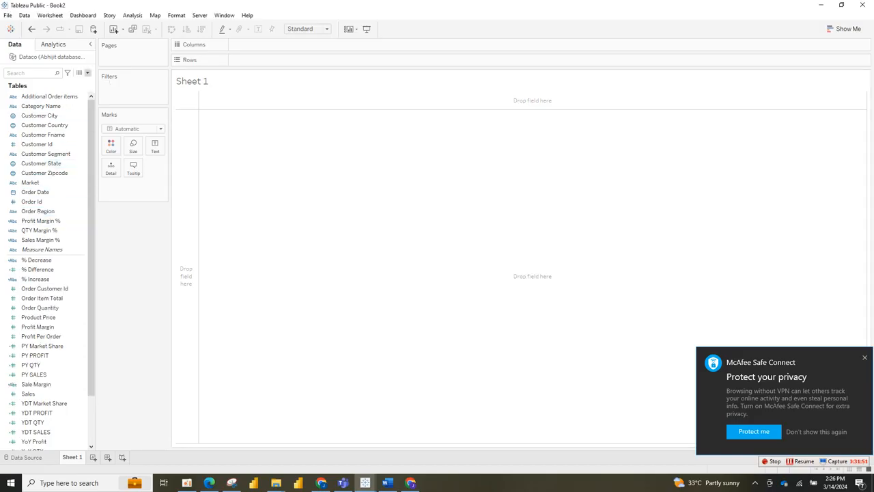
Create a calculated field named No Sales and paste the copied IF formula into its body
left_click(86, 73)
left_click(45, 81)
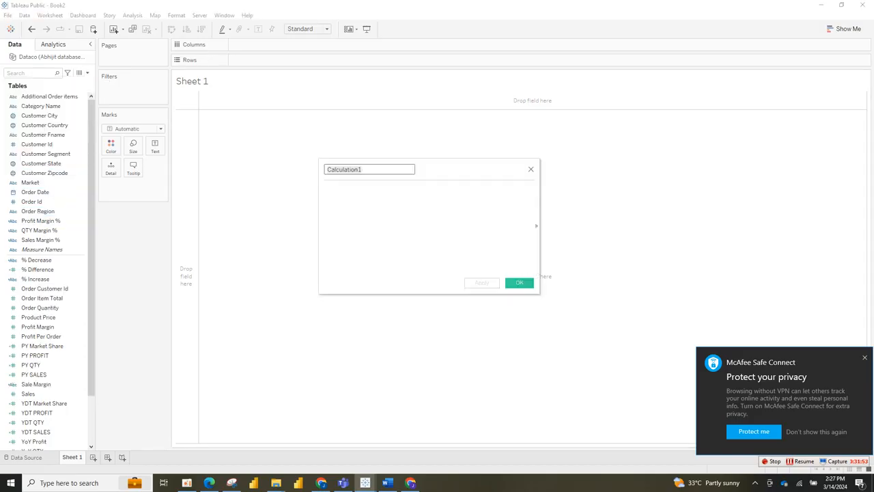
type("Sale")
key("BackSpace")
key("BackSpace")
key("BackSpace")
key("BackSpace")
type("No Sales")
key("Tab")
key("ctrl+v")
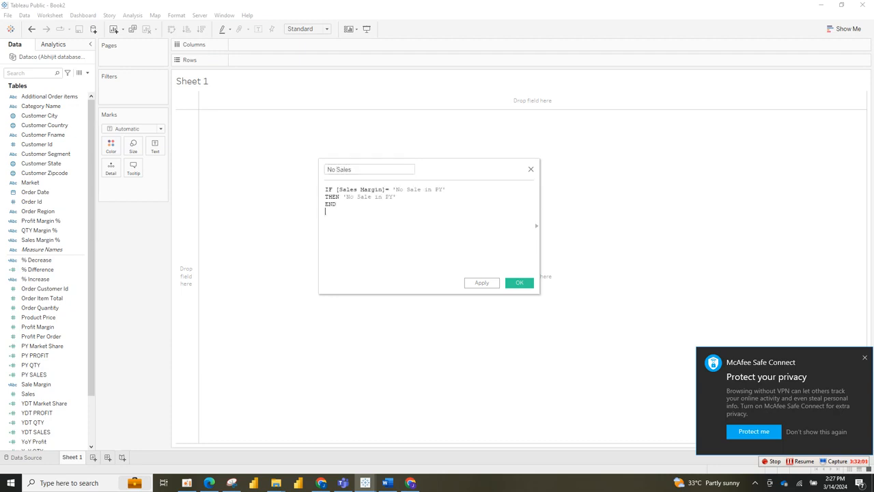
Replace the unrecognized Sales Margin reference in the No Sales formula with the existing Sale Margin field and save the calculation
left_click(381, 189)
key("BackSpace")
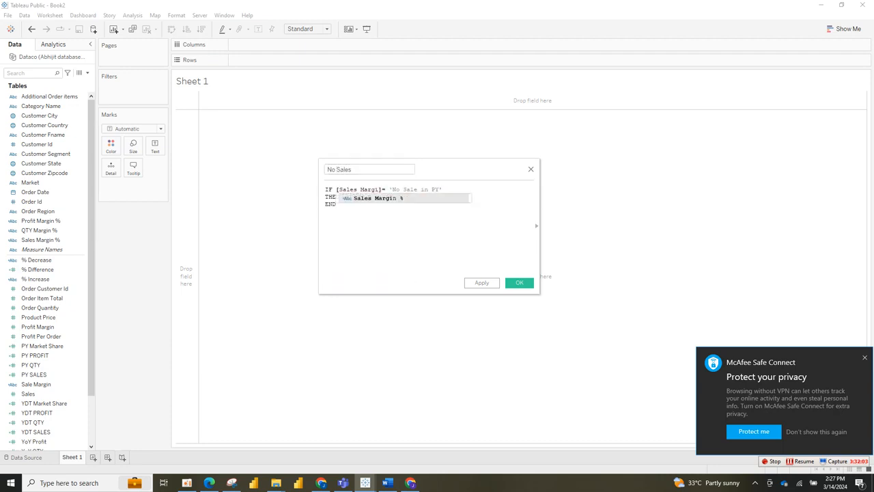
key("BackSpace")
key("BackSpace")
key("BackSpace")
key("BackSpace")
key("BackSpace")
key("BackSpace")
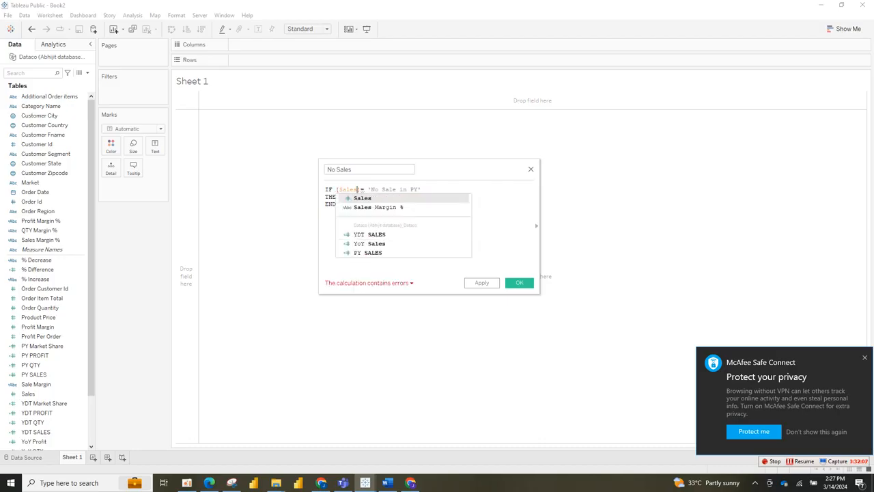
key("BackSpace")
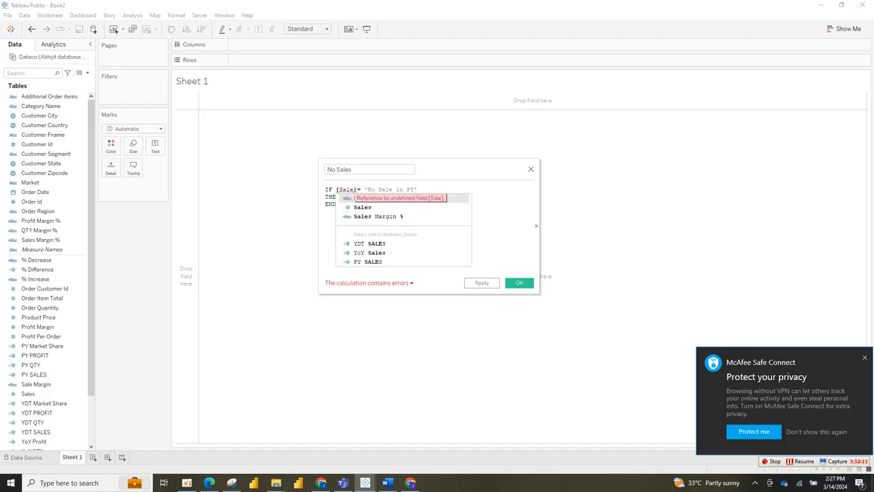
key("Return")
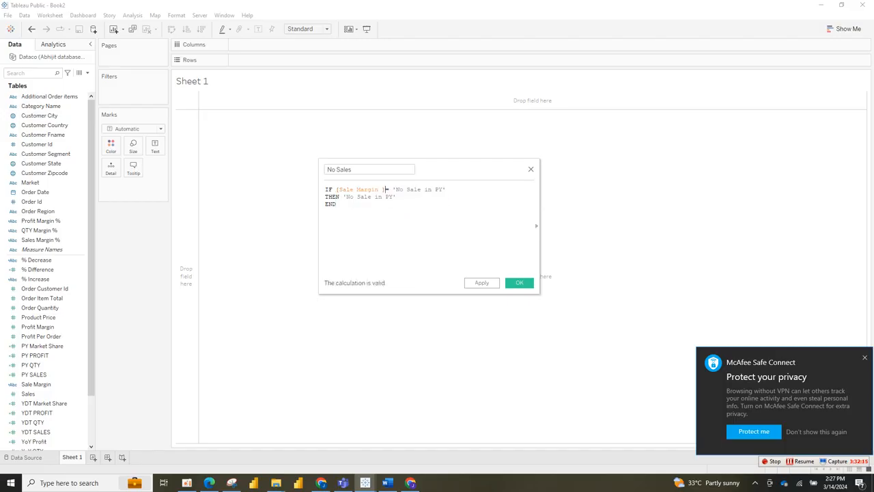
left_click(519, 282)
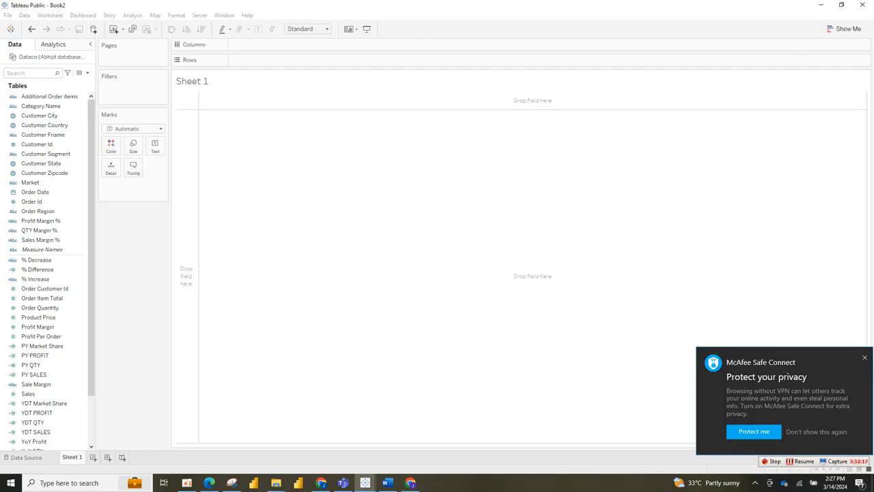
Check the YTD formula notes in the Word document, then return to the Book2 workbook
left_click(865, 358)
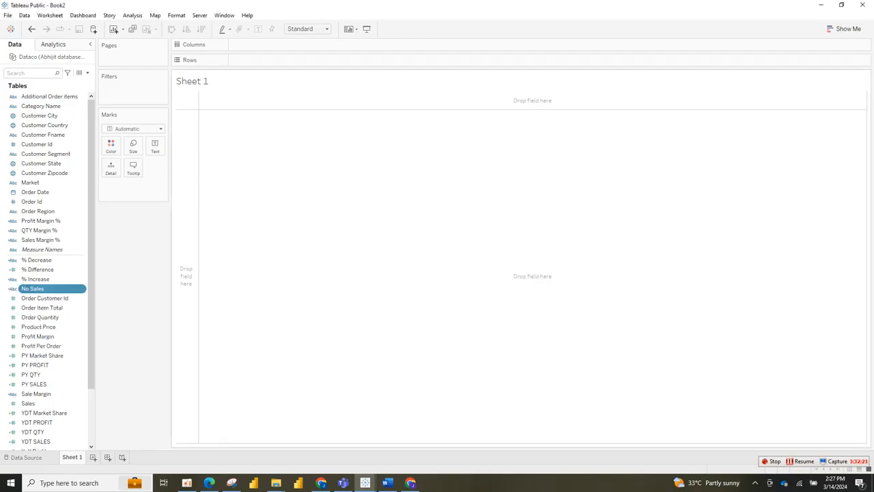
left_click(387, 483)
left_click(196, 324)
left_click_drag(870, 300, 870, 110)
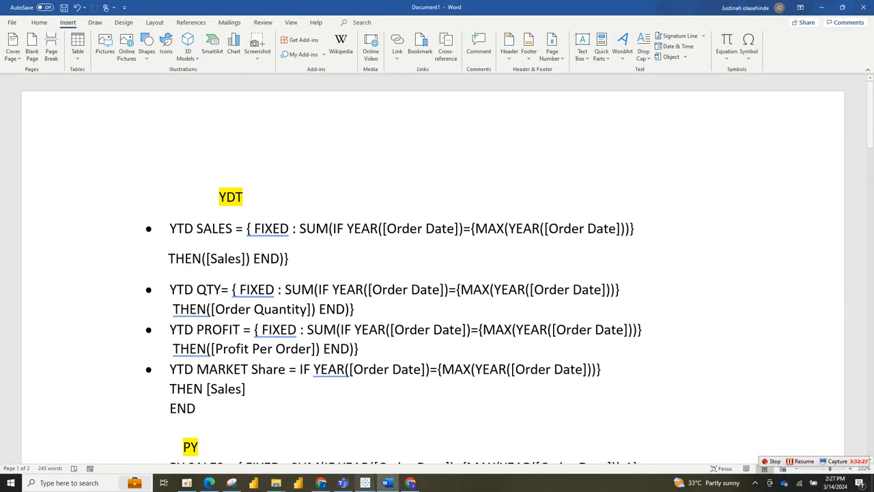
mouse_move(366, 482)
left_click(414, 444)
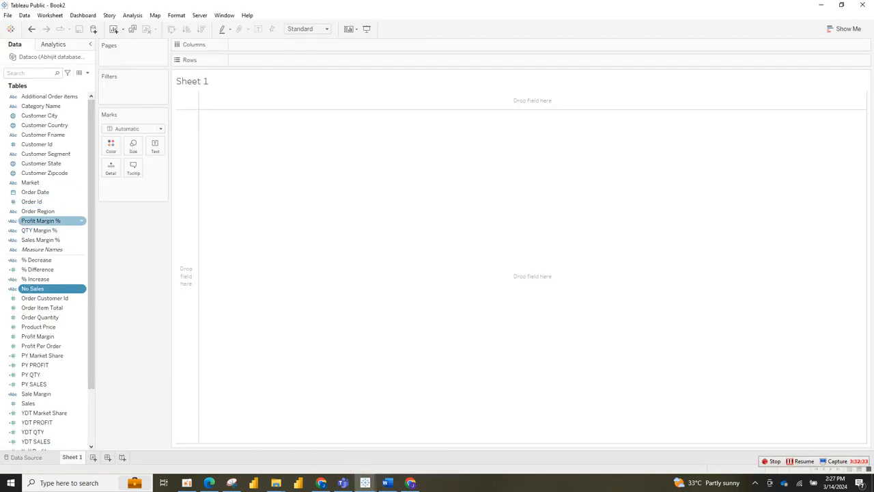
Look through the margin, YDT, PY and YoY calculated fields in the Book2 data source
right_click(41, 230)
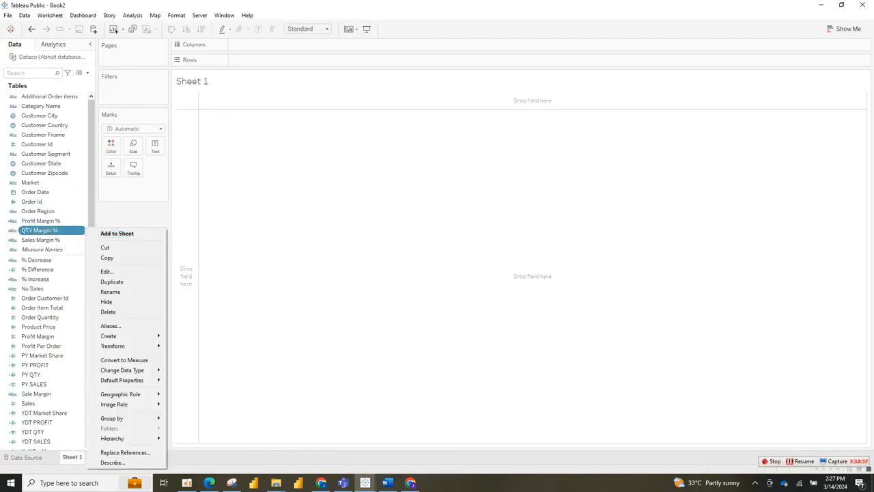
left_click_drag(91, 205, 91, 259)
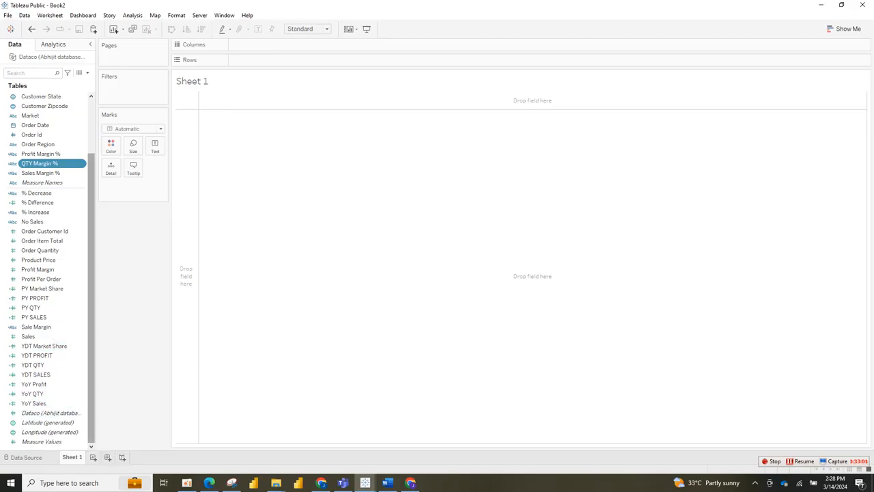
scroll(91, 293, "up", 1)
scroll(55, 205, "up", 1)
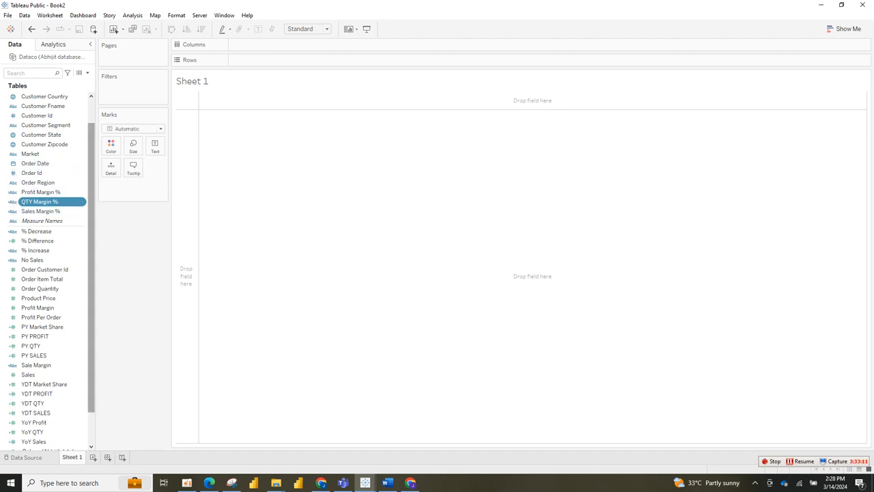
mouse_move(91, 175)
left_mouse_down()
mouse_move(91, 204)
mouse_move(91, 168)
left_mouse_up()
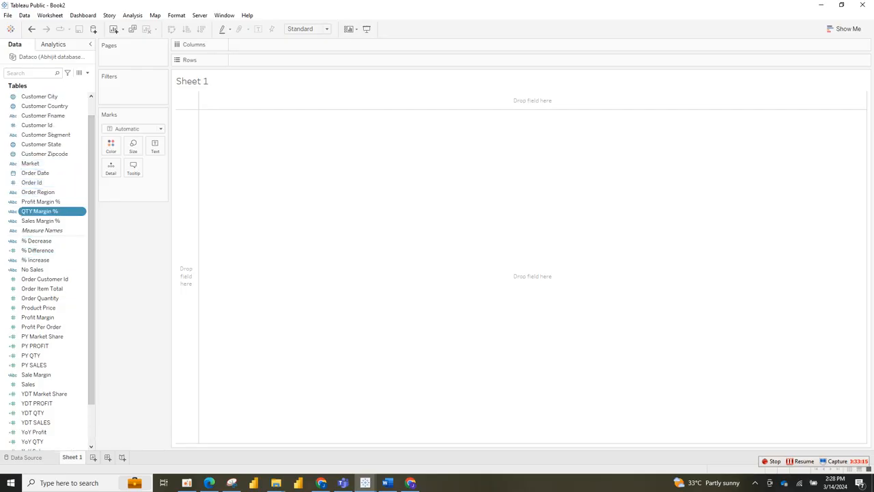
left_click_drag(91, 171, 90, 209)
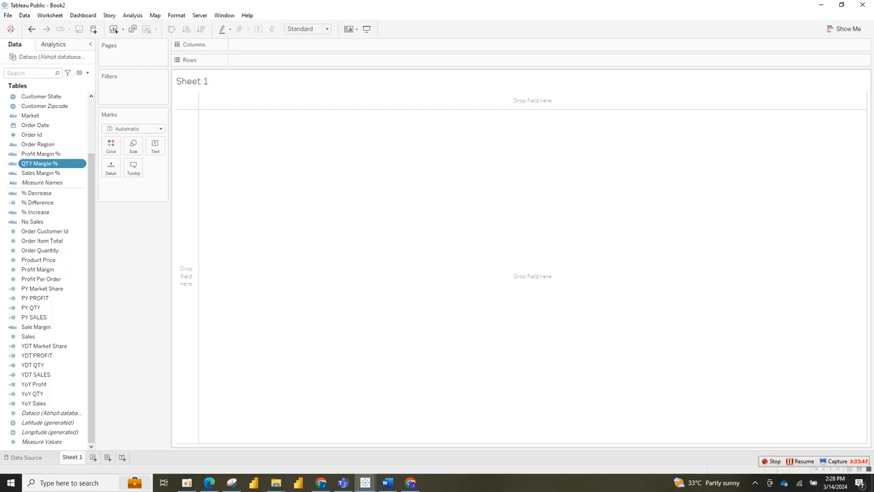
left_click(771, 461)
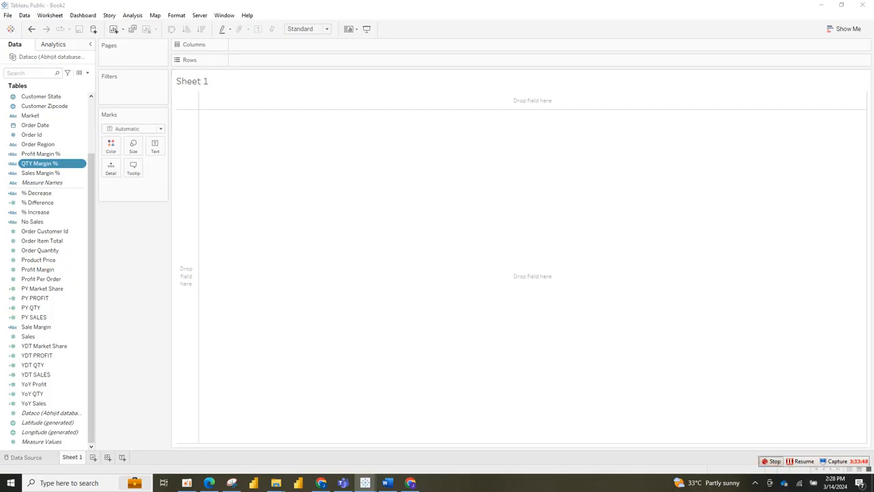
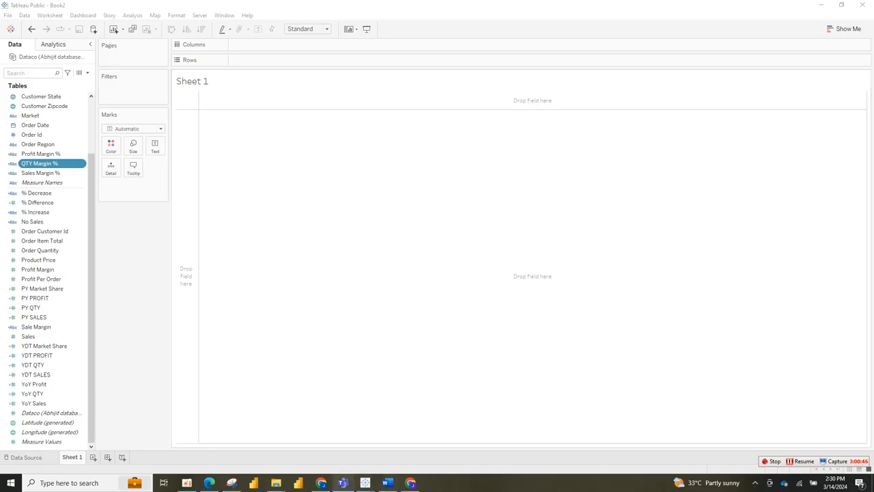
Check the finished Sales sheet in the YTD SALES ANALYSIS workbook for reference and return to Book2
mouse_move(365, 483)
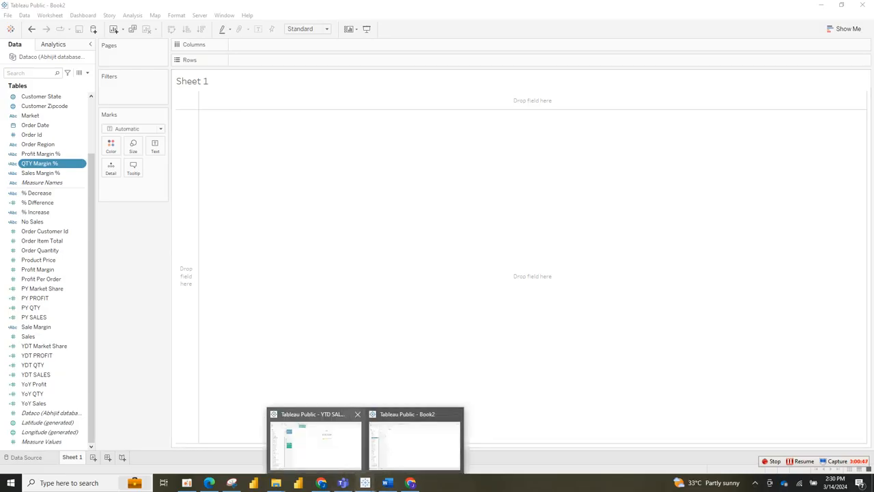
left_click(314, 440)
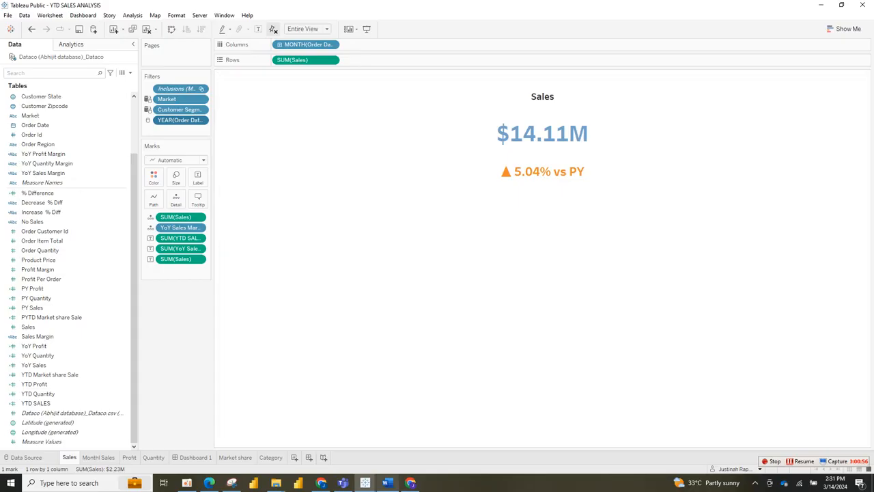
mouse_move(365, 483)
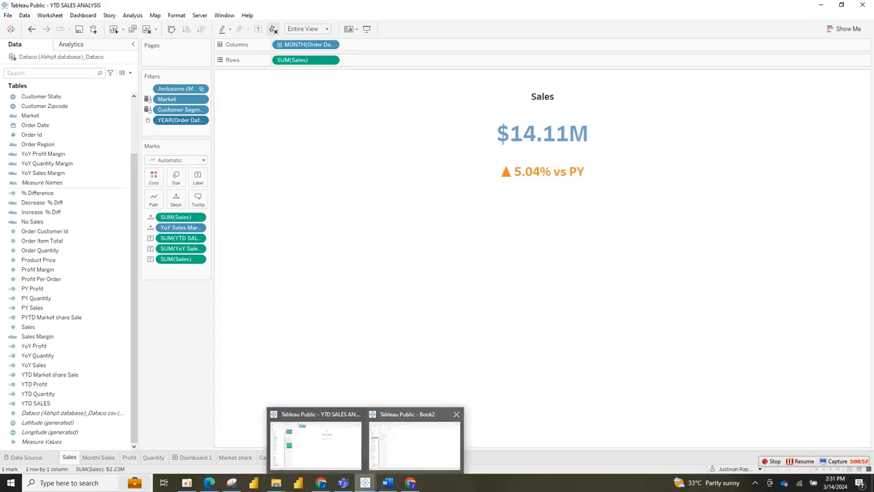
left_click(410, 429)
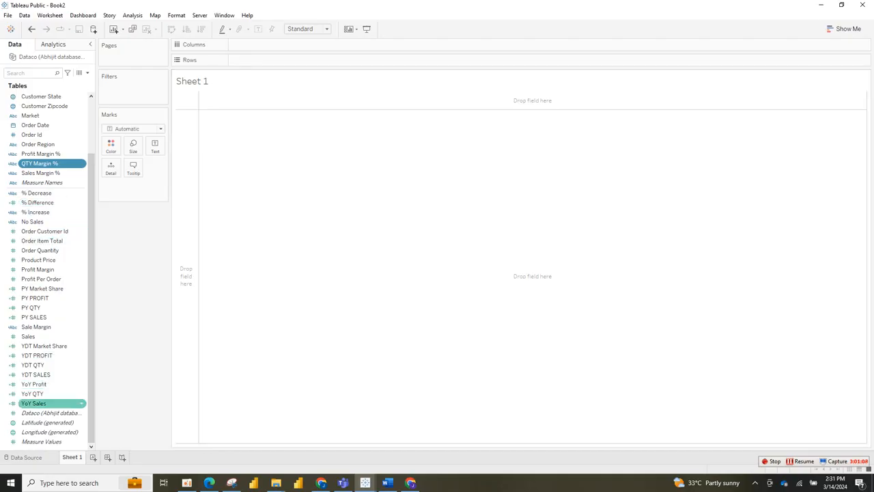
Plot the sum of Sales on rows against Order Date on columns, grouped by discrete month
left_click_drag(28, 336, 257, 60)
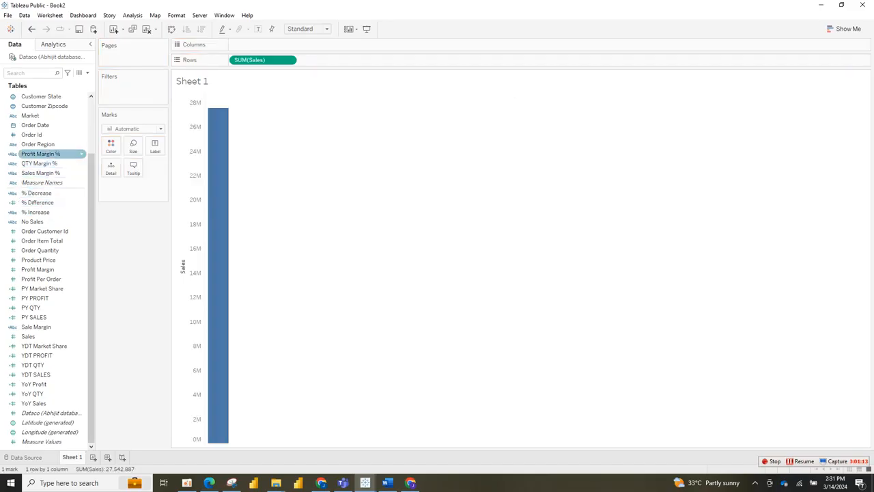
left_click(41, 115)
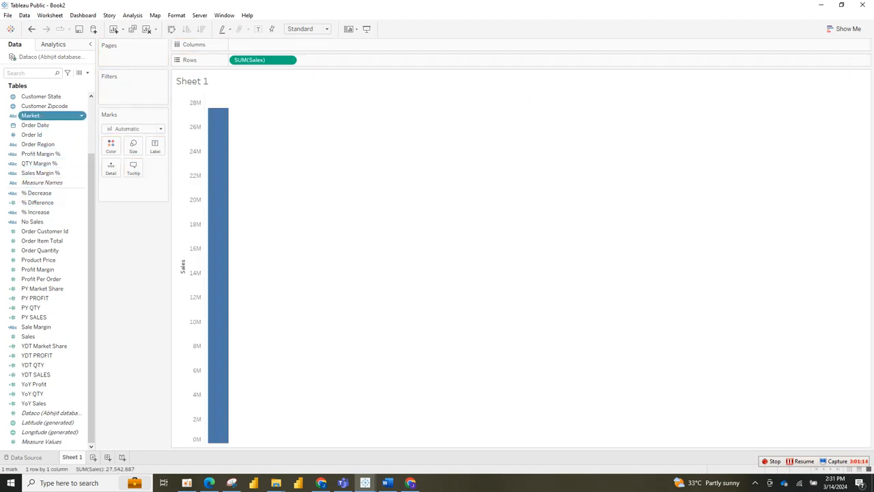
left_click_drag(41, 125, 262, 44)
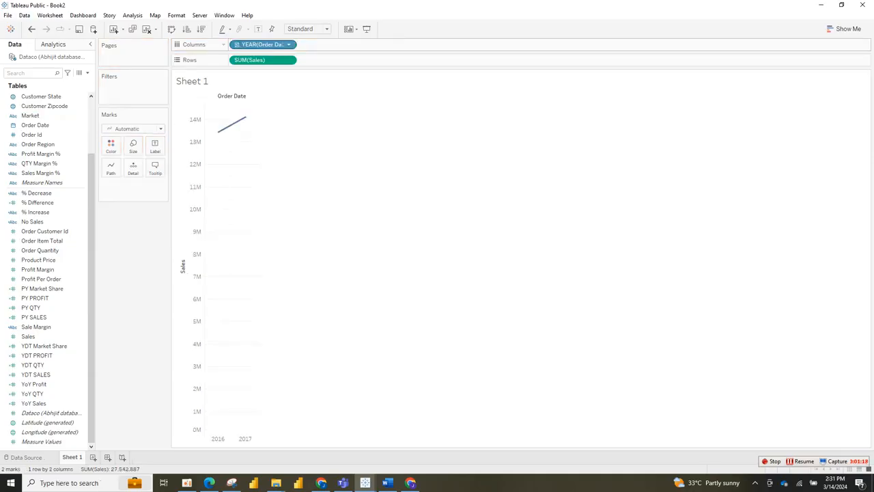
left_click(288, 45)
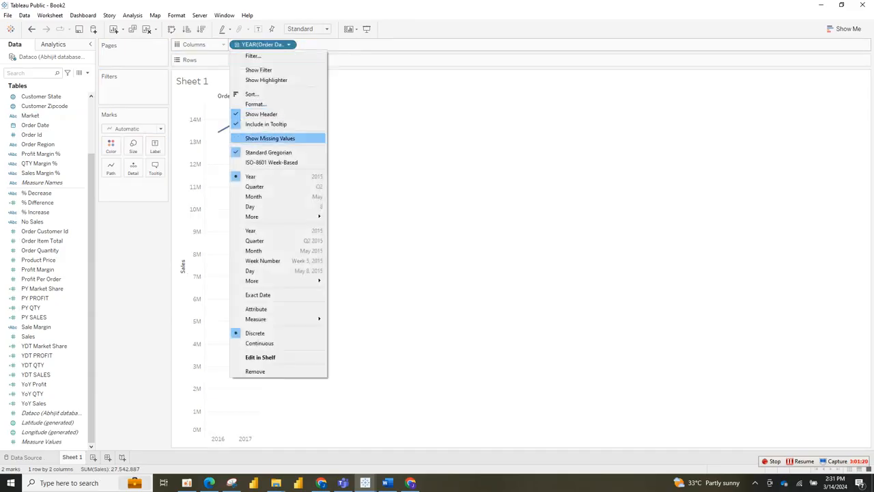
key("Escape")
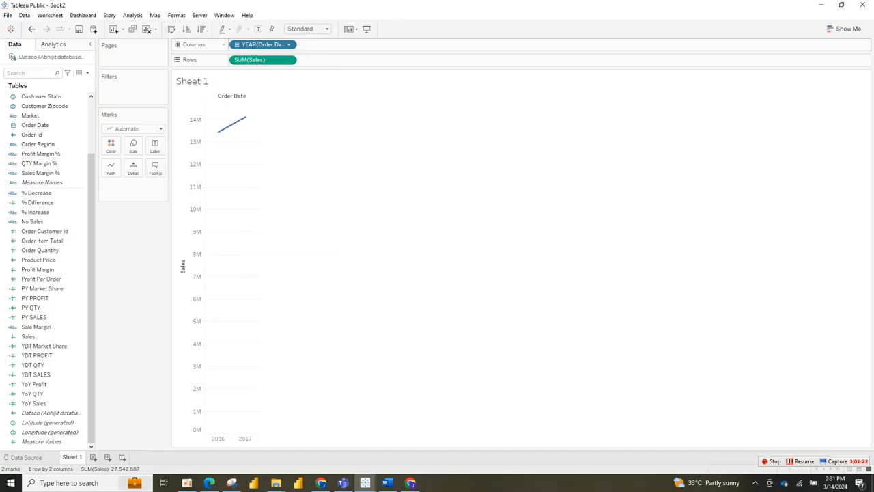
left_click(288, 45)
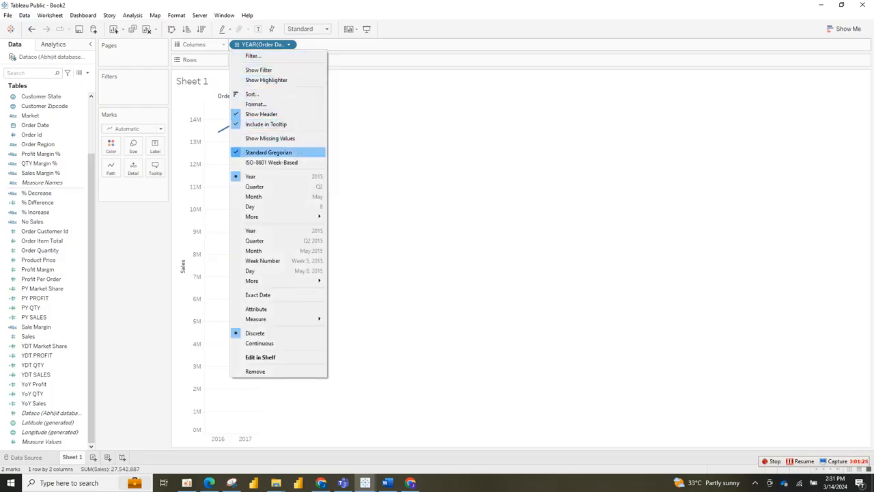
left_click(256, 196)
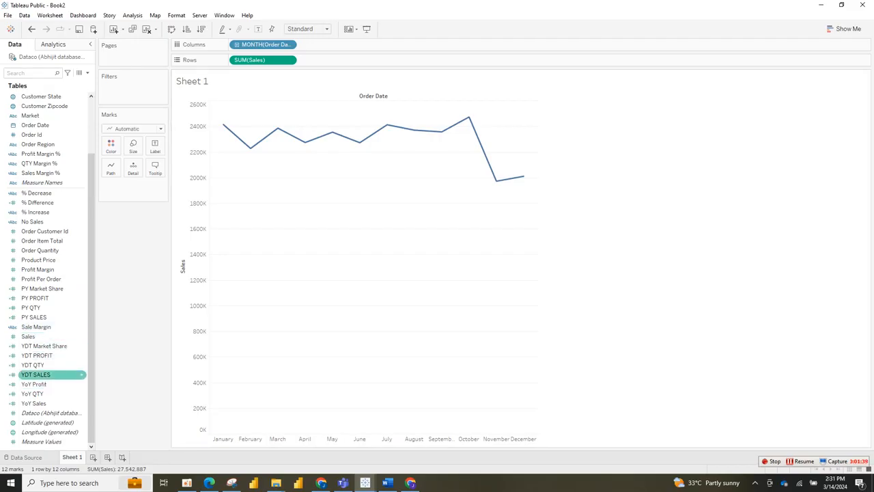
Label the line's marks with YDT SALES and Sales
left_click(52, 374)
left_click_drag(52, 374, 156, 143)
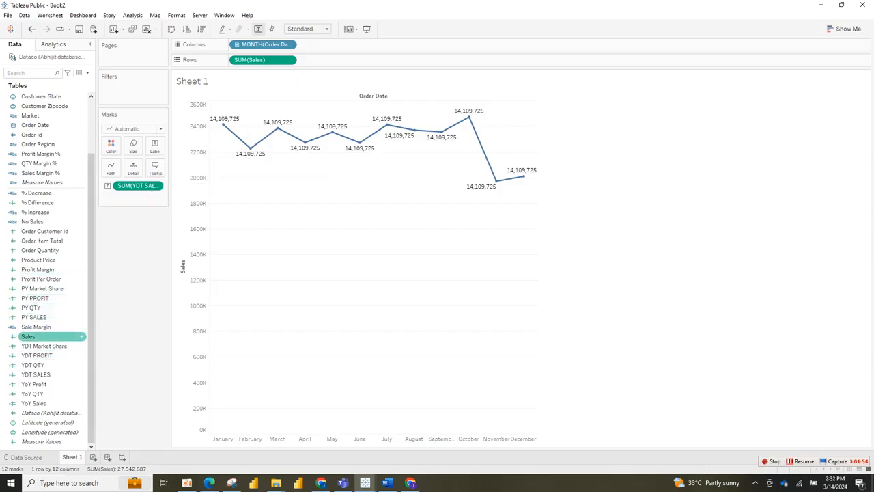
left_click_drag(28, 336, 153, 143)
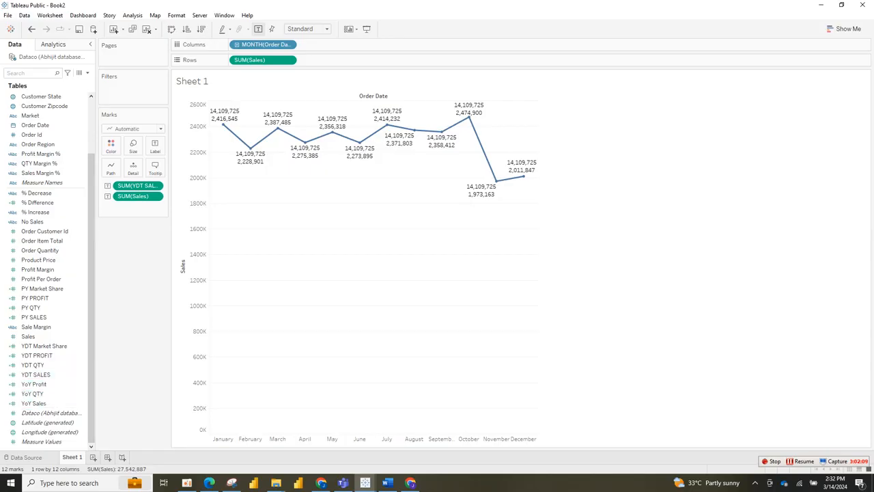
Rename Sheet 1 as SALES
double_click(72, 457)
type("SALES")
key("Return")
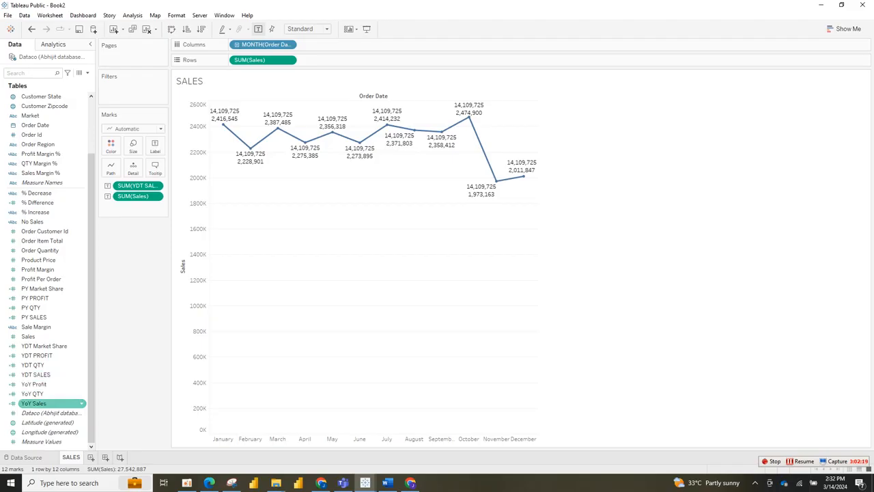
Add YoY Sales to the marks' detail and Sales Margin % to their label
left_click_drag(41, 403, 134, 167)
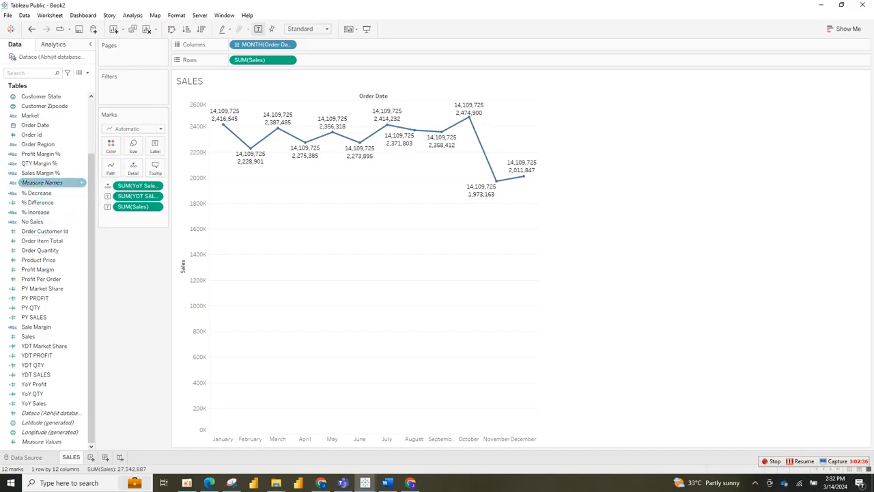
left_click(52, 173)
left_click_drag(52, 172, 155, 145)
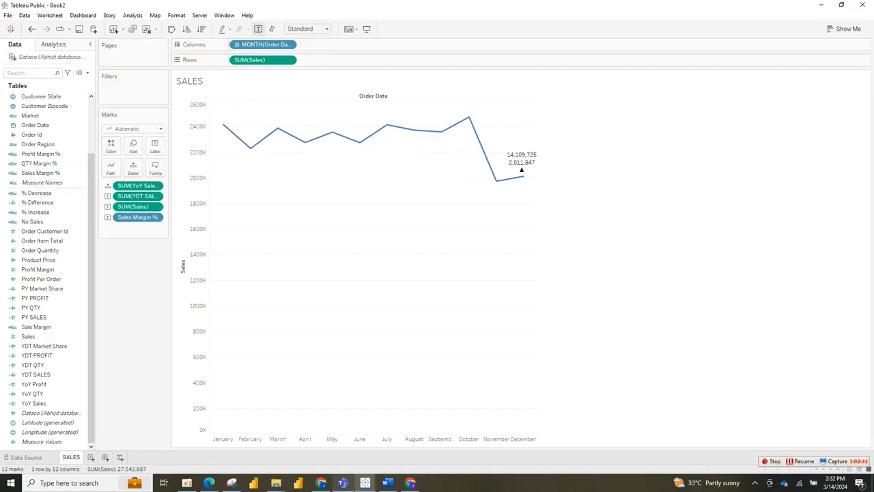
Copy the Sales measure from the rows to the marks' detail and select the Sales axis
mouse_move(365, 482)
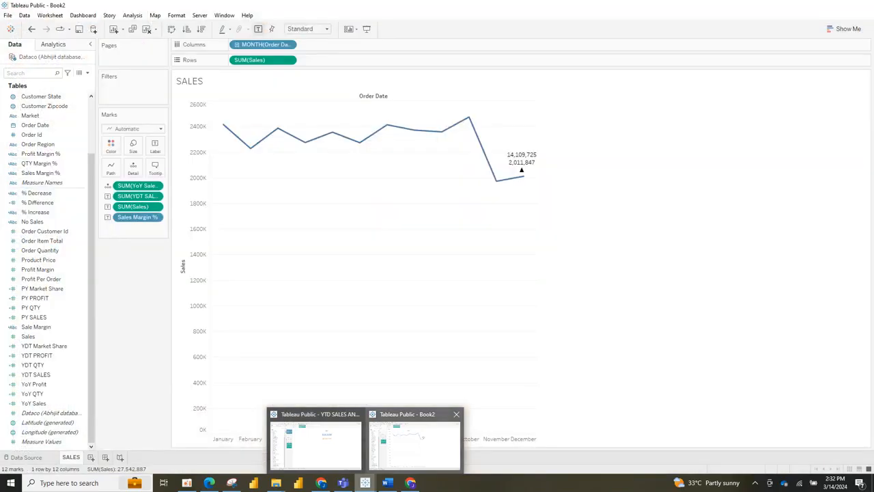
left_click(415, 441)
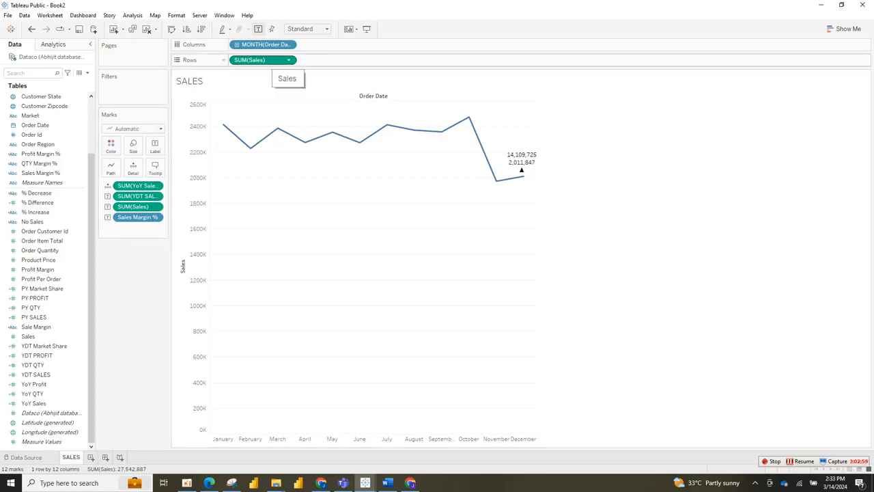
left_click_drag(263, 60, 123, 167)
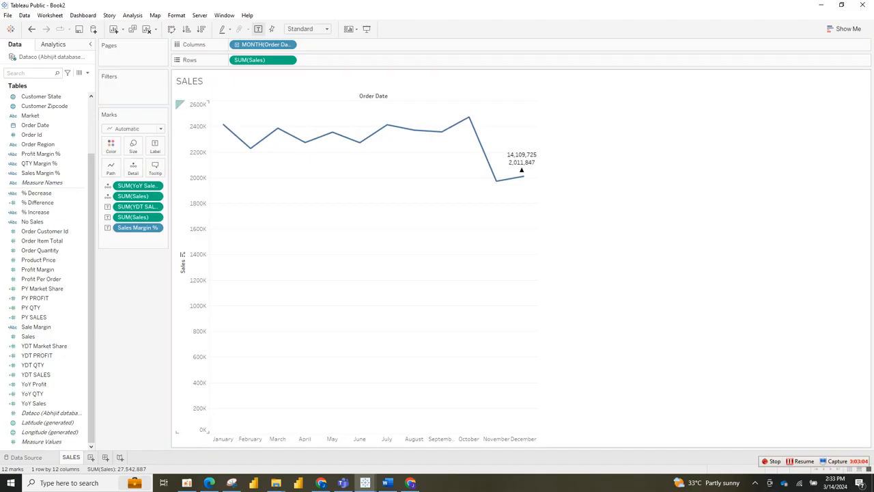
left_click(194, 269)
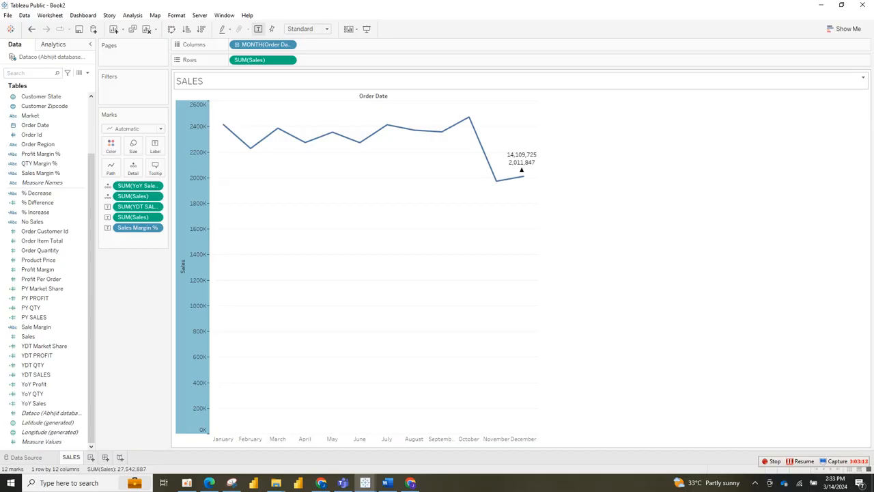
Replace the sheet title's name placeholder with the indented heading Sales on the third line, followed by a new line
double_click(189, 81)
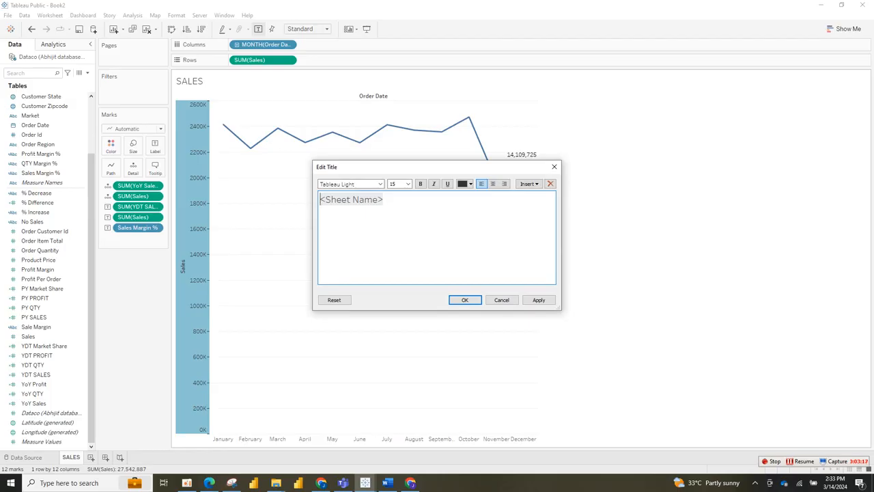
left_click(500, 300)
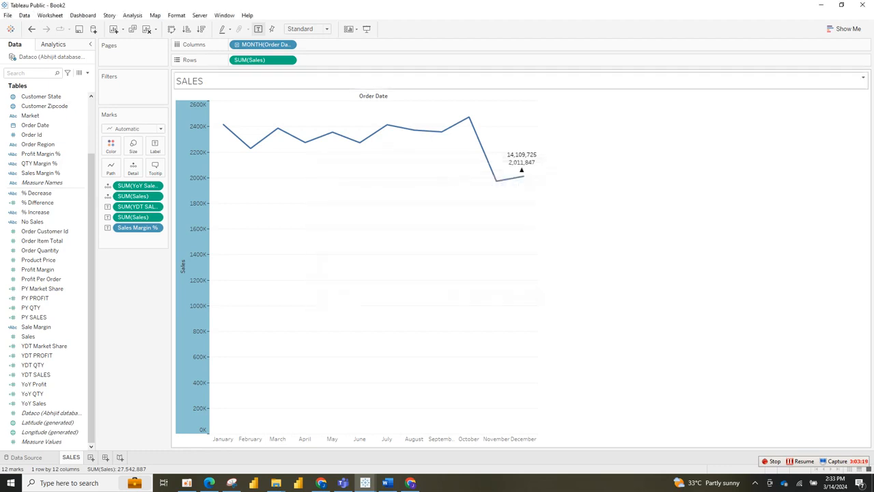
double_click(190, 81)
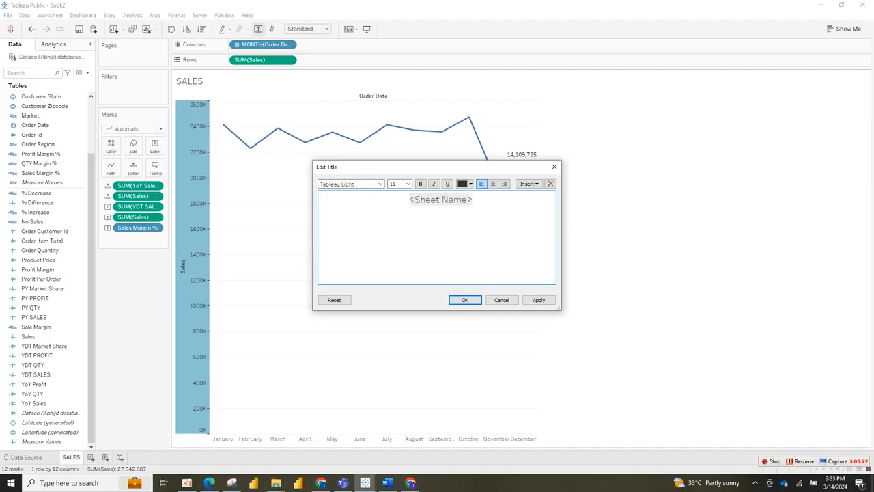
key("Return")
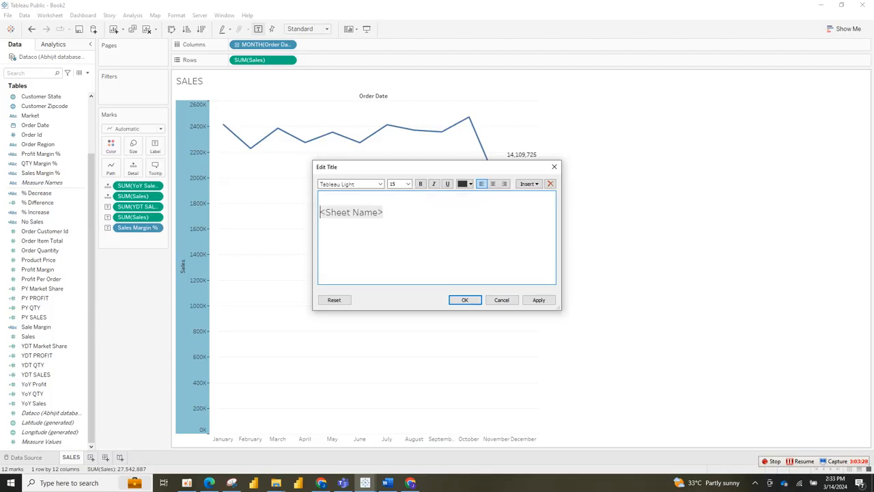
key("Return")
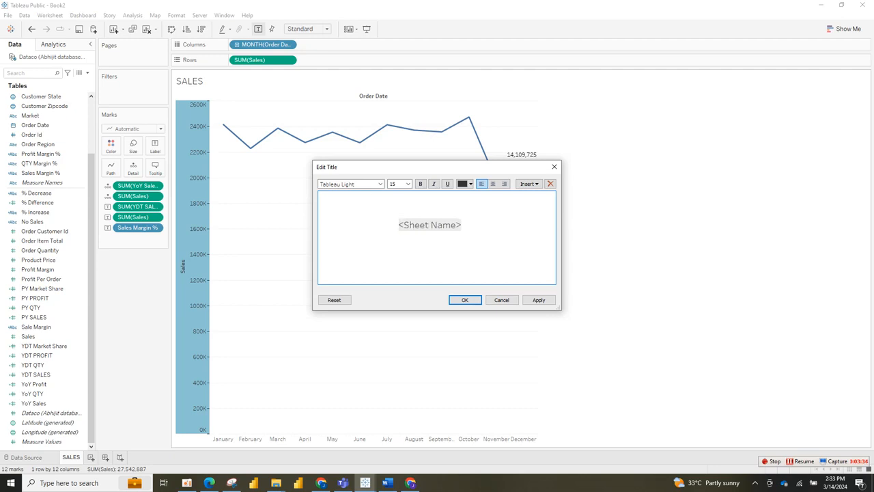
left_click_drag(461, 224, 390, 224)
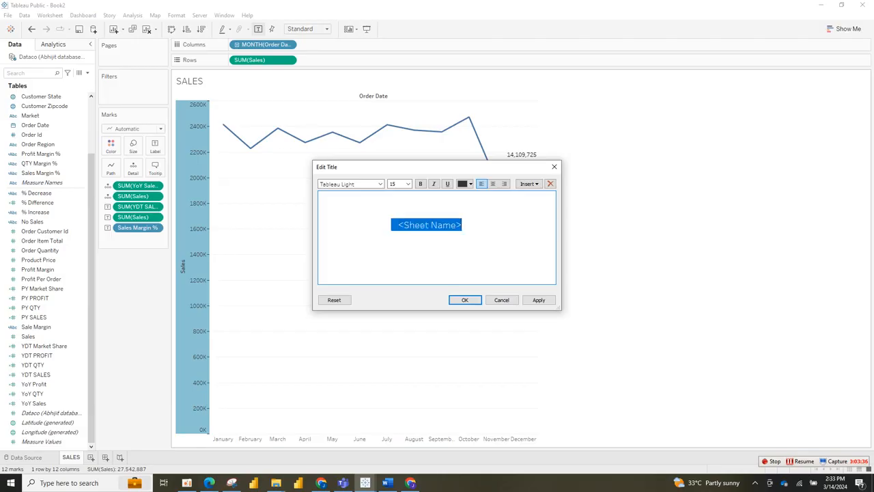
type("S")
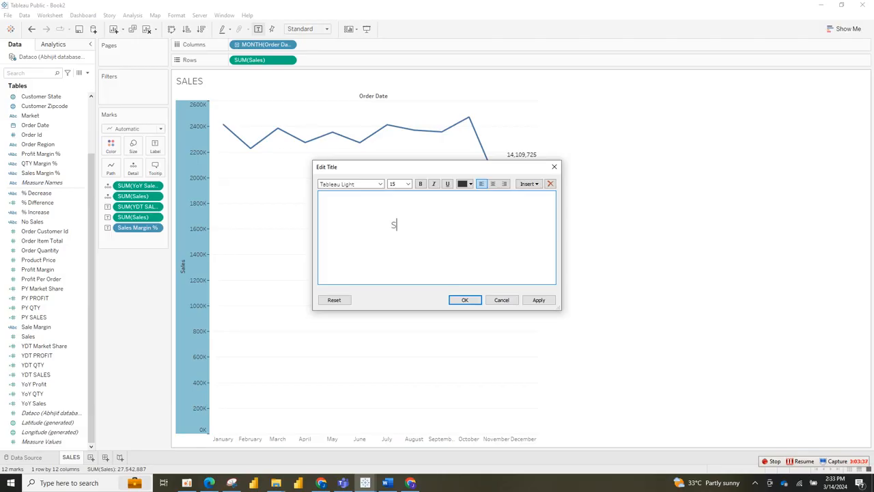
type("les")
key("Return")
Insert the Sales, YDT SALES, Sales Margin % and YoY Sales fields beneath the title's heading and apply the title
left_click(528, 184)
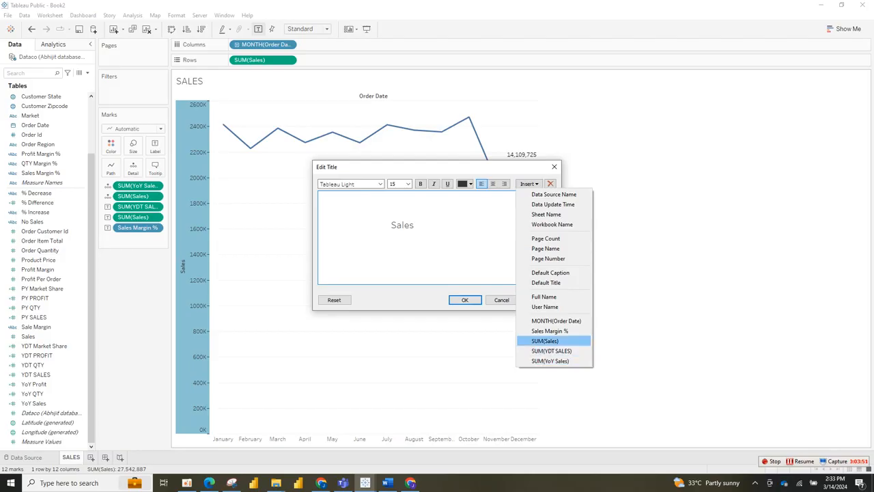
left_click(545, 340)
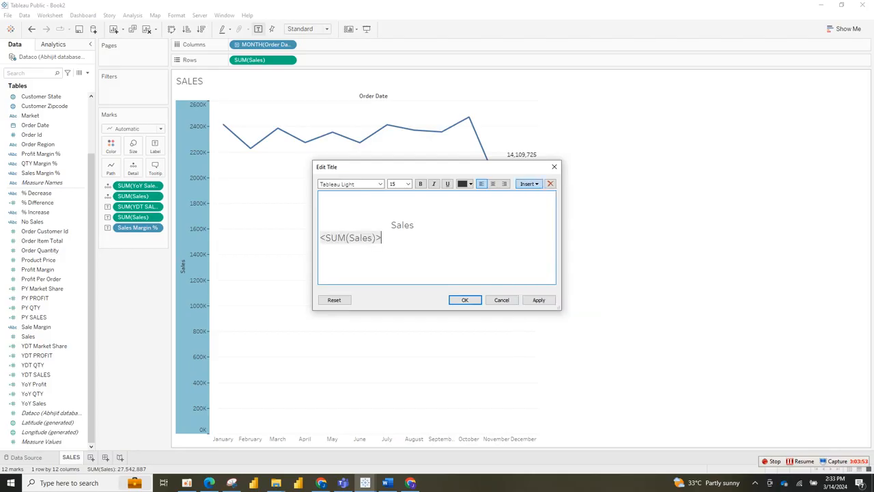
left_click(528, 184)
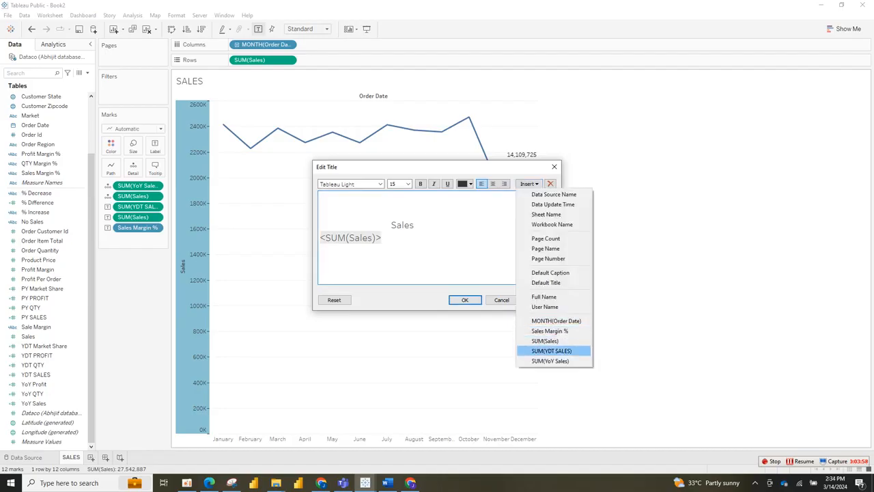
left_click(551, 350)
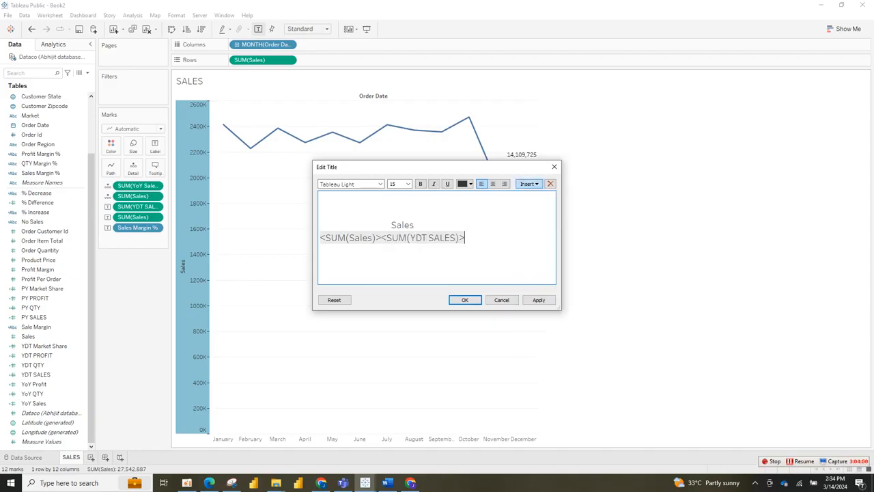
left_click(528, 184)
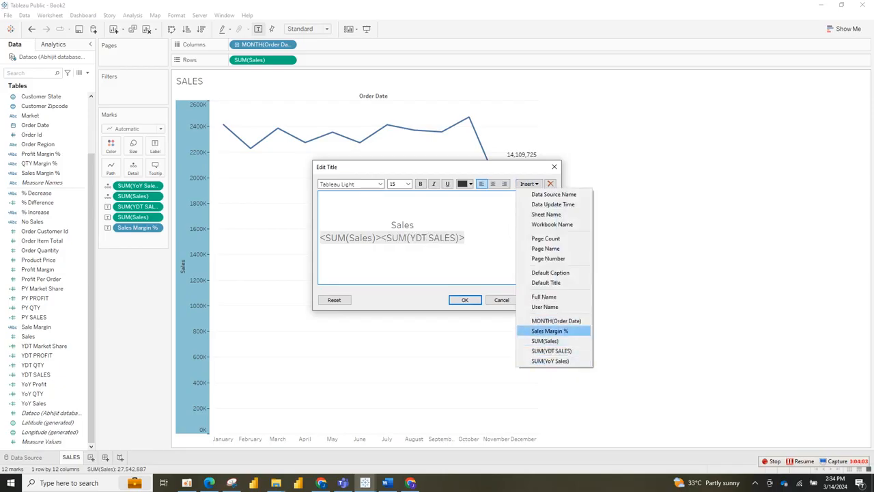
left_click(550, 331)
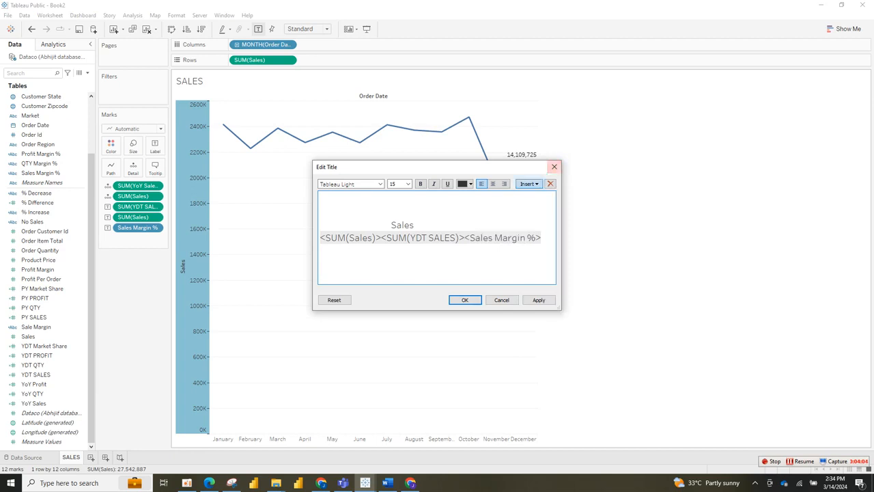
left_click(527, 184)
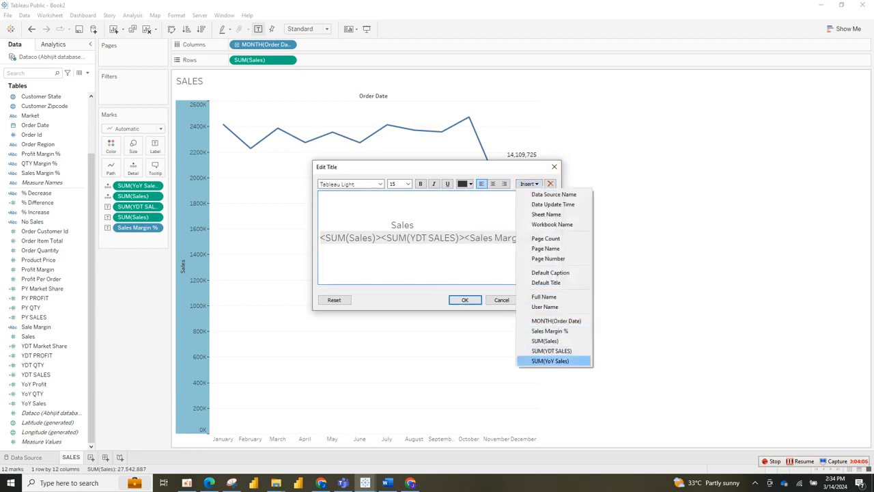
left_click(550, 361)
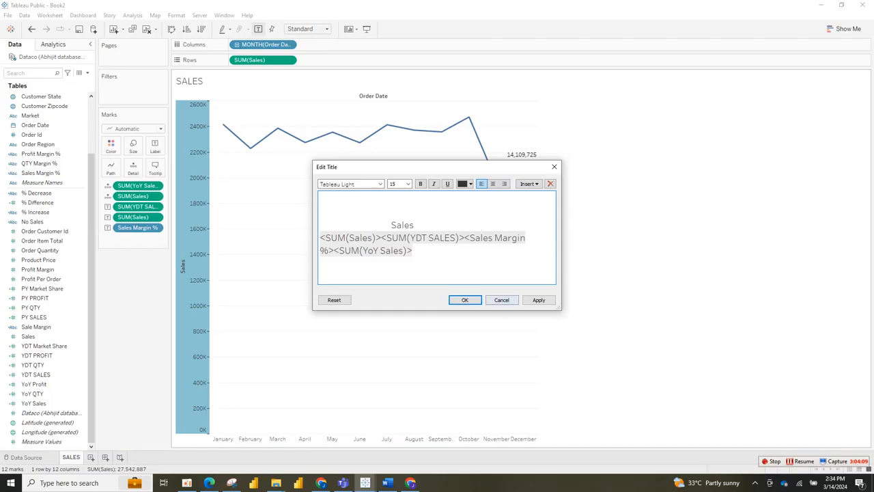
left_click(539, 300)
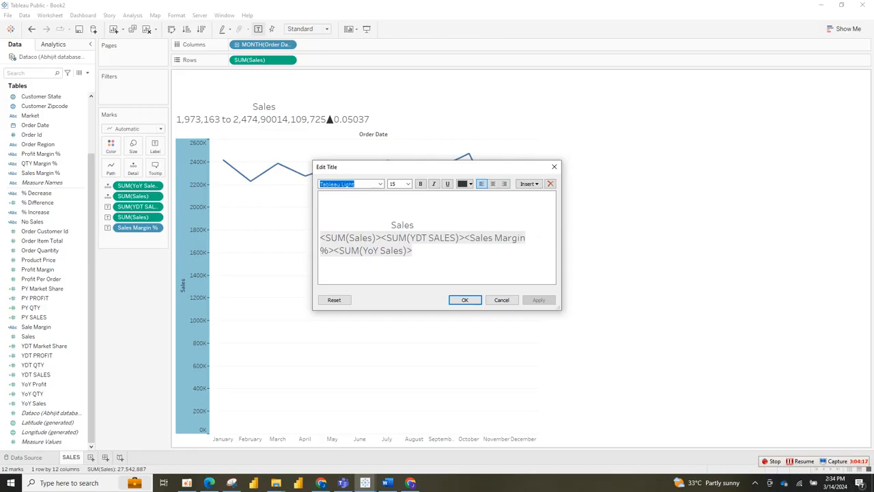
Put Sales Margin % and YoY Sales on their own title line, remove SUM(Sales), indent YDT SALES and apply the title
left_click(465, 237)
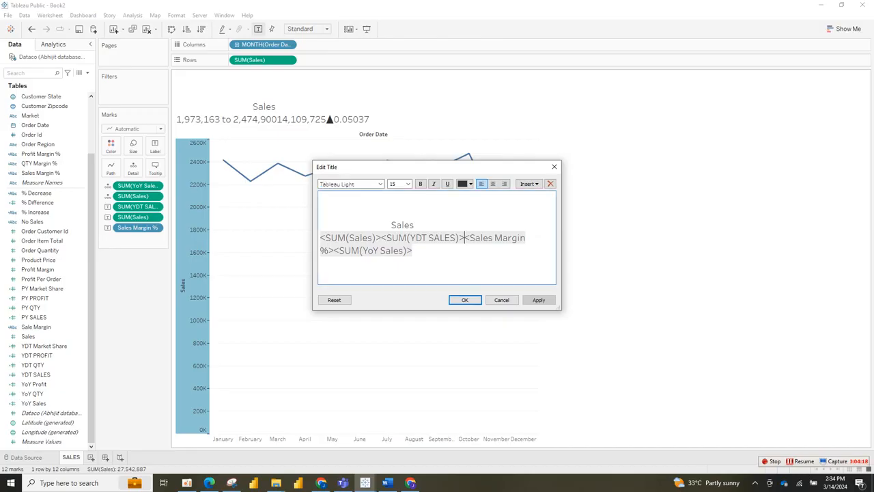
key("Return")
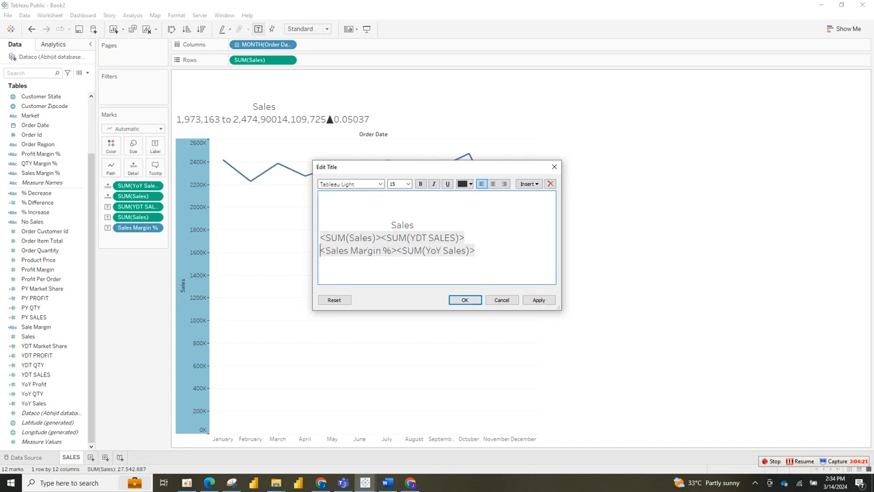
key("Left")
key("Left")
key("BackSpace")
key("BackSpace")
key("BackSpace")
key("BackSpace")
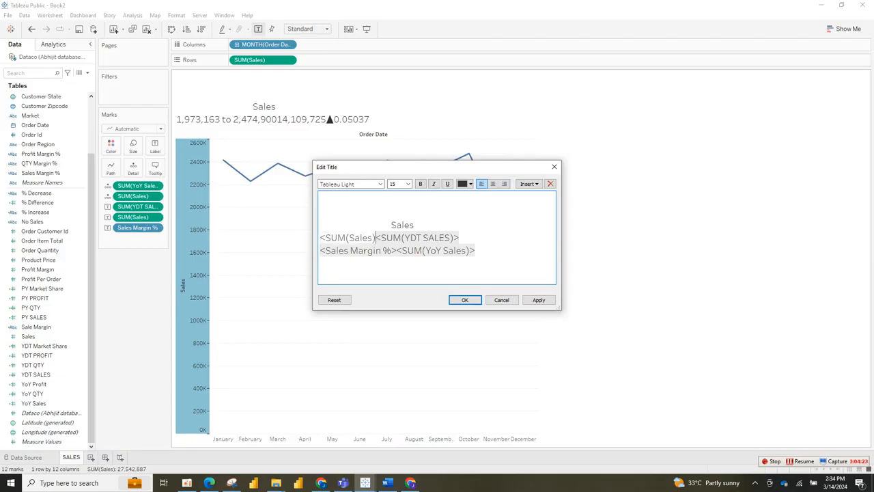
key("BackSpace")
key("BackSpace")
key("BackSpace")
key("BackSpace")
key("BackSpace")
key("BackSpace")
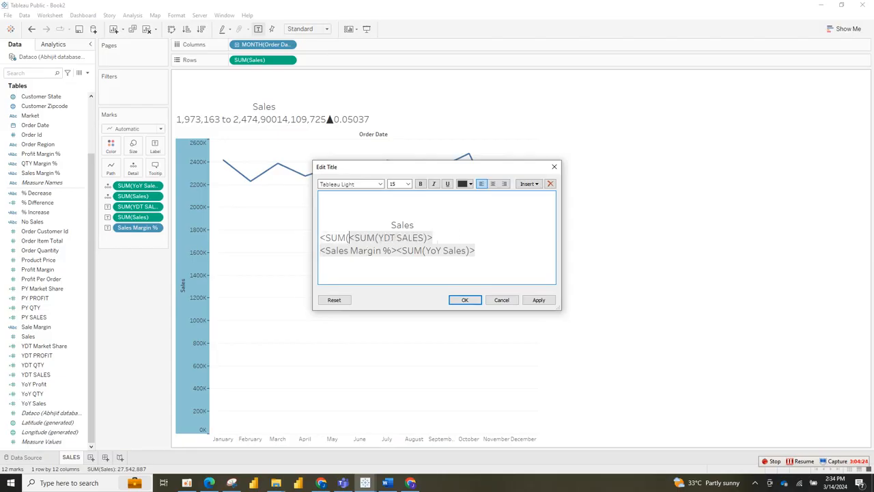
key("BackSpace")
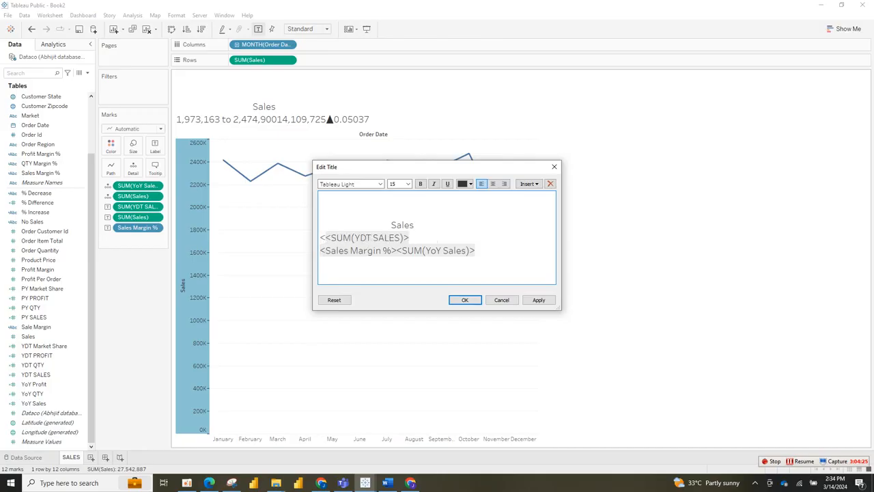
key("BackSpace")
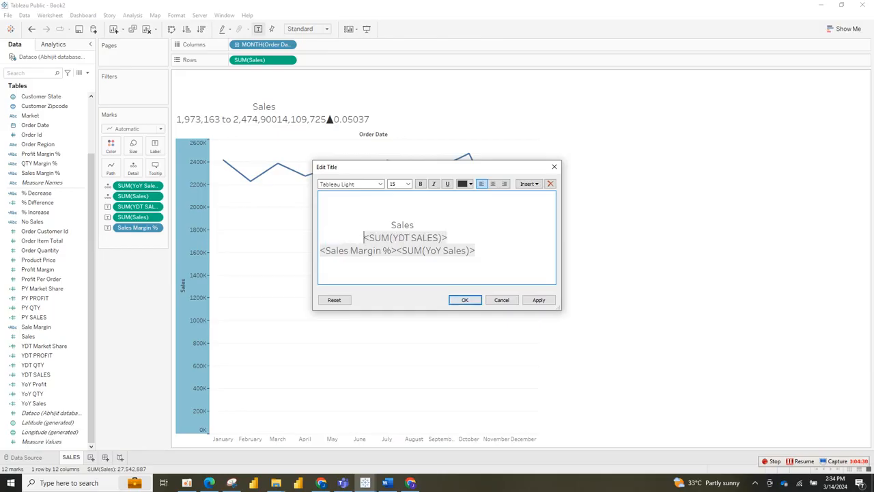
left_click(538, 299)
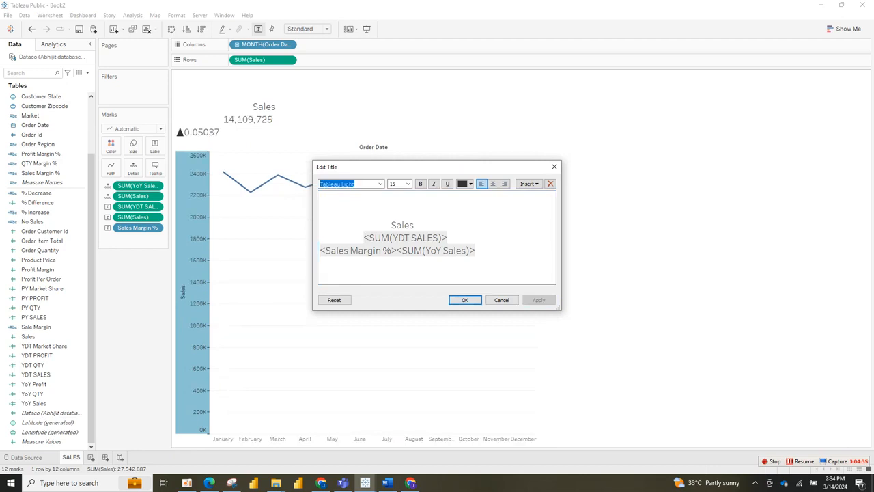
Indent the title's Sales Margin % and YoY Sales line so it sits beneath the YDT SALES line
left_click(320, 250)
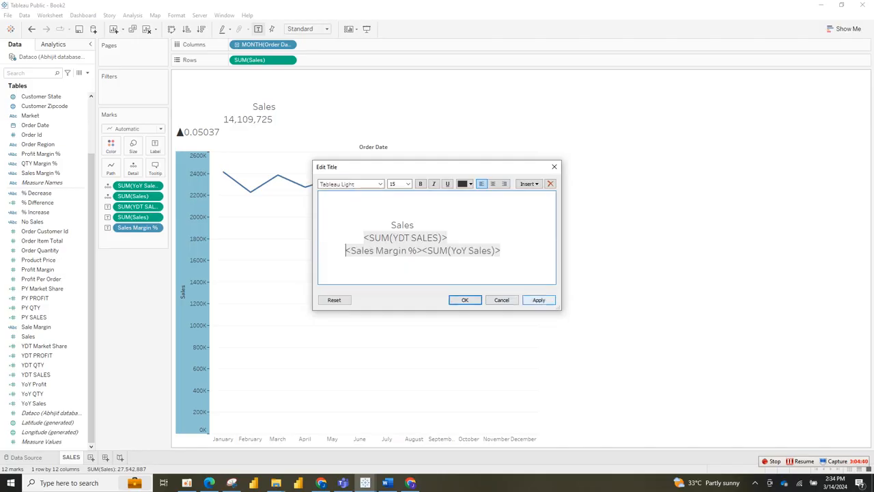
left_click(539, 300)
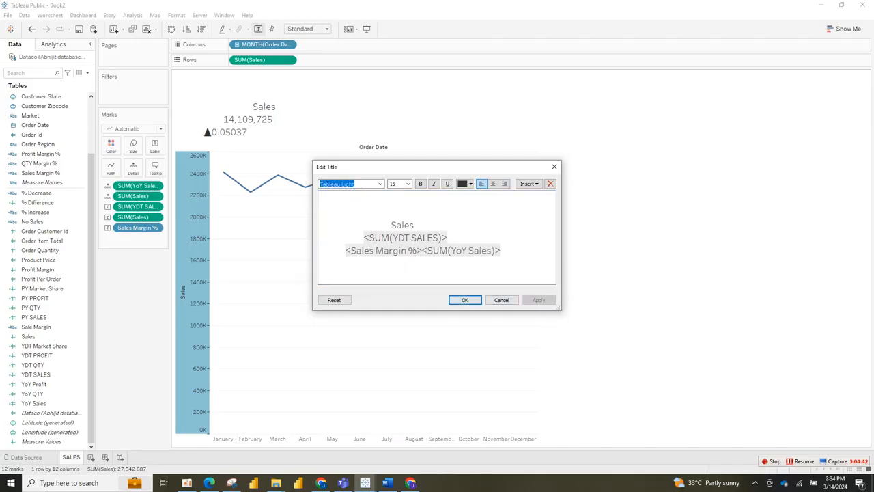
left_click(422, 250)
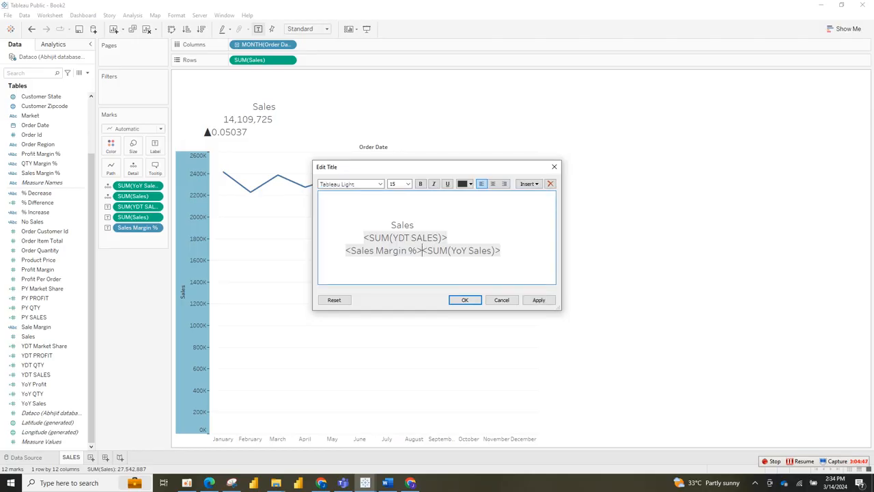
left_click(363, 238)
left_click(346, 250)
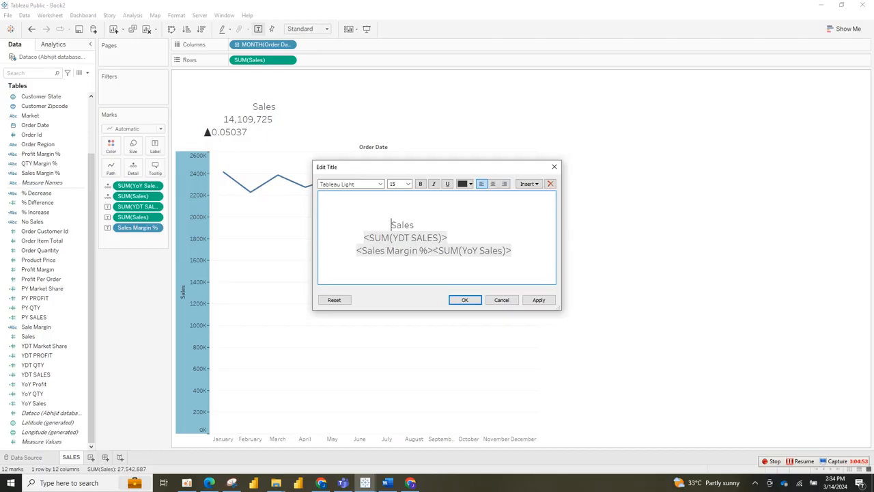
Centre-align all of the title's text and apply the title
key("ctrl+a")
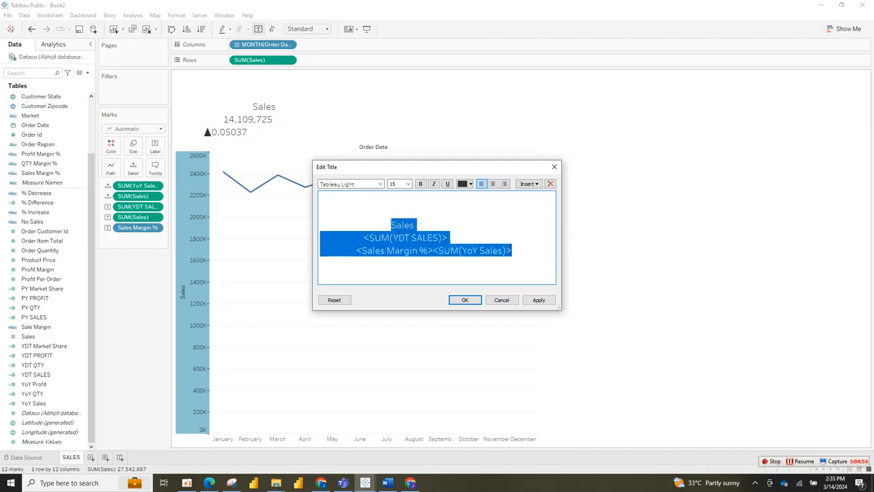
left_click(493, 184)
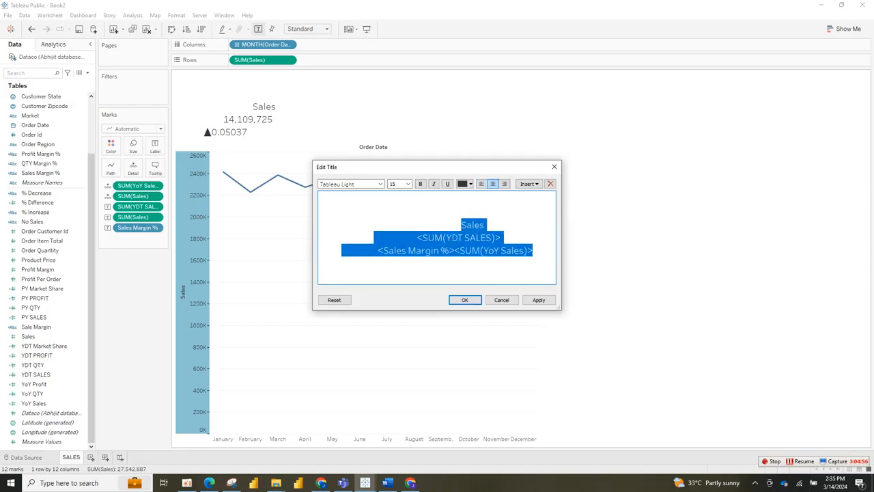
left_click(539, 300)
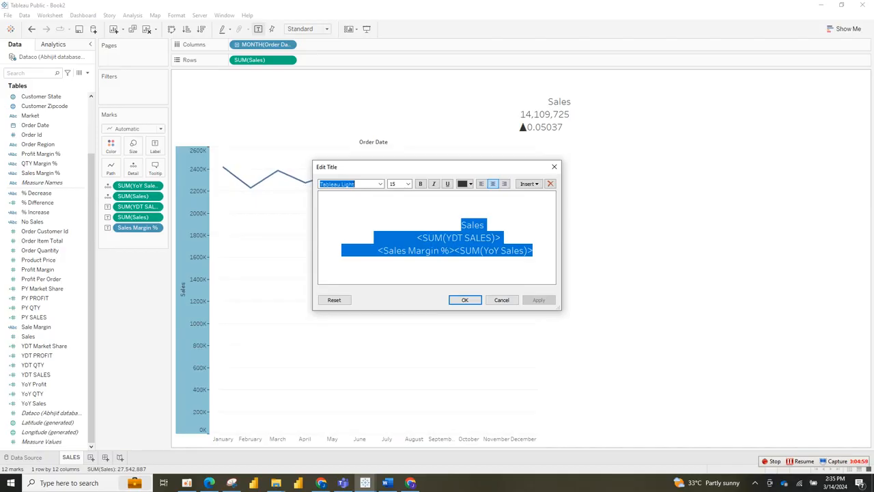
Shift the YDT SALES line with extra spacing so it sits under the Sales heading
left_click(534, 251)
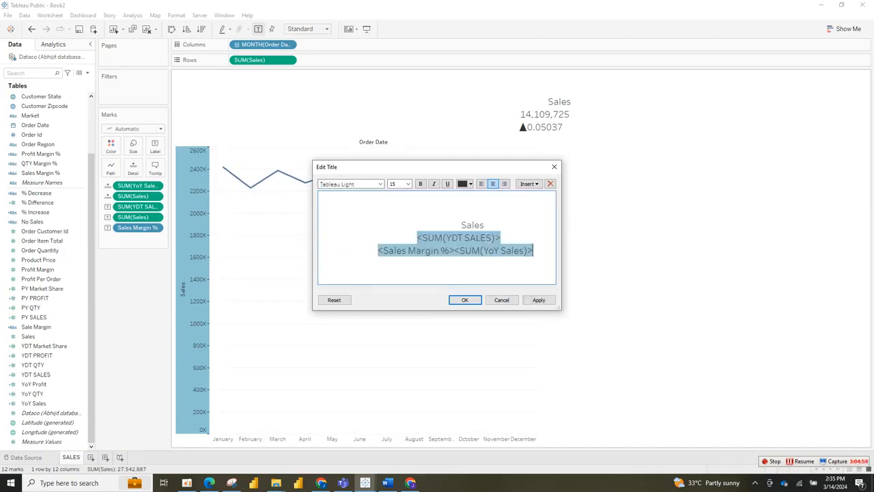
left_click_drag(533, 250, 500, 238)
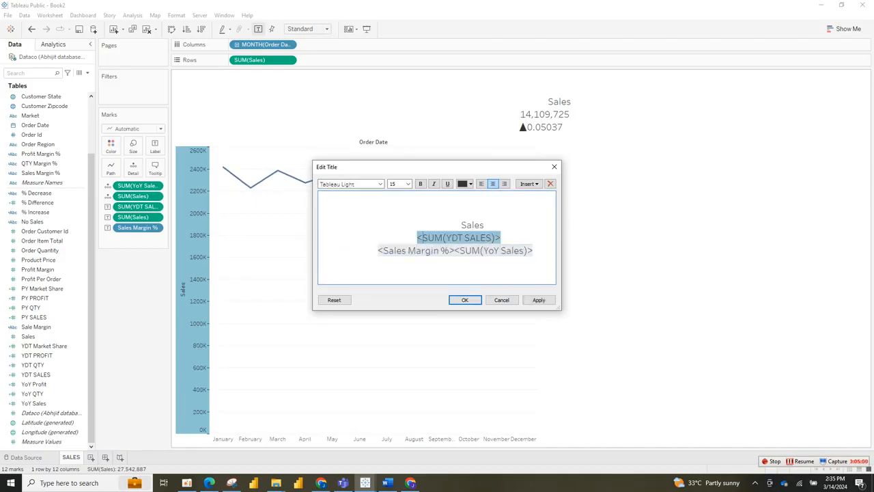
left_click(500, 238)
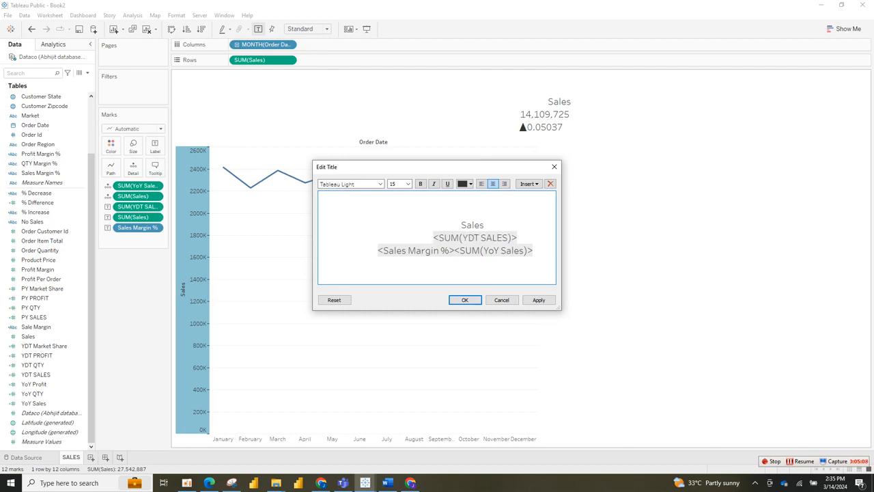
Delete the Sales heading and all inserted fields from the title text
left_click(460, 225)
left_click_drag(460, 225, 533, 250)
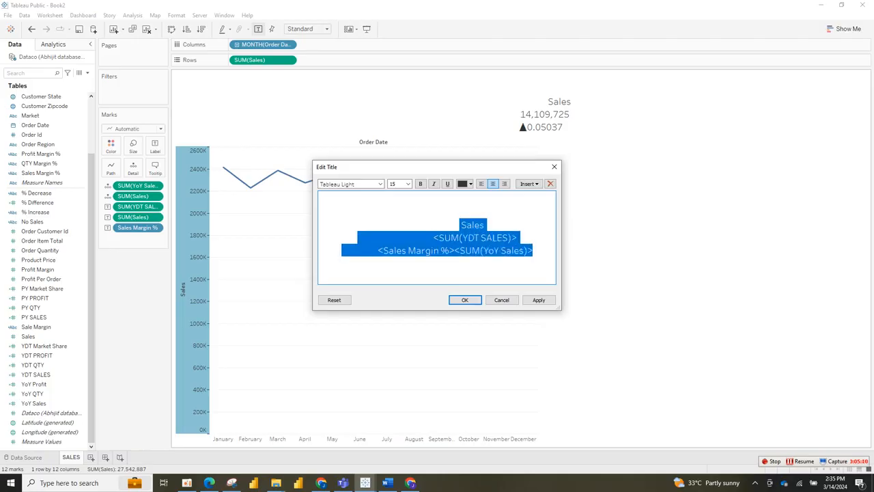
key("BackSpace")
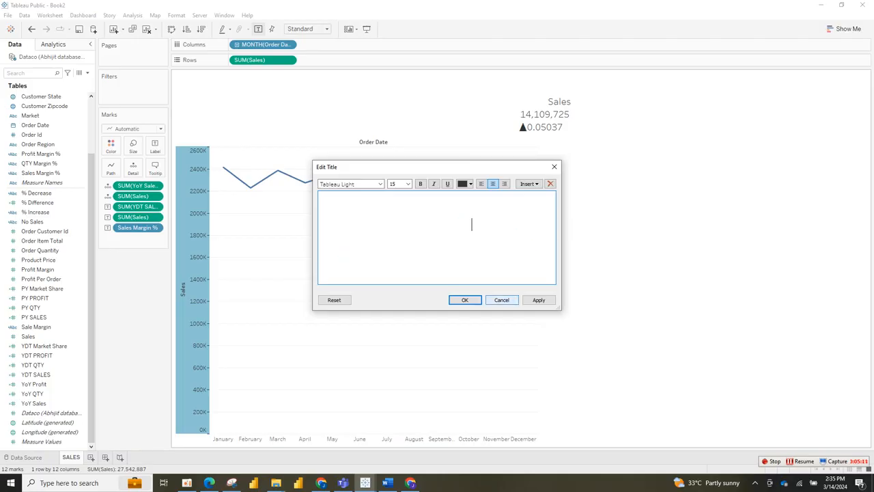
Clear the Sales heading and the YDT SALES, Sales Margin % and YoY Sales fields from the title, and apply the emptied title
key("Escape")
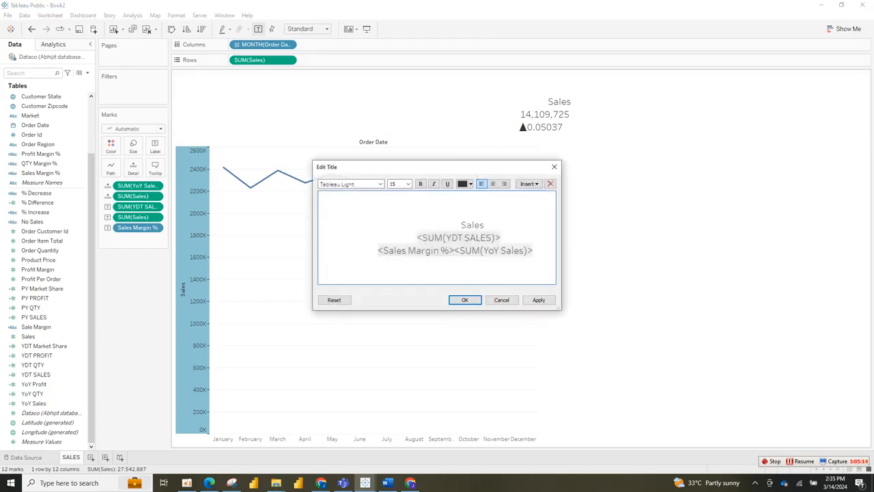
left_click_drag(532, 251, 438, 224)
key("BackSpace")
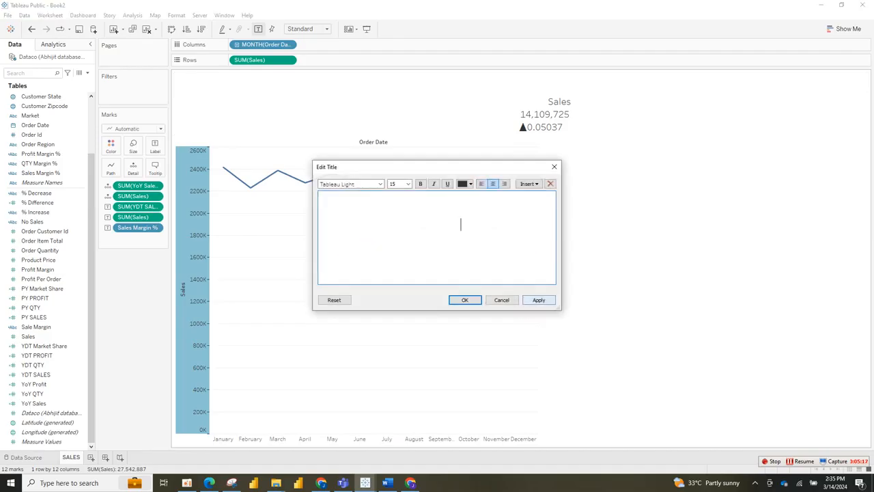
left_click(539, 300)
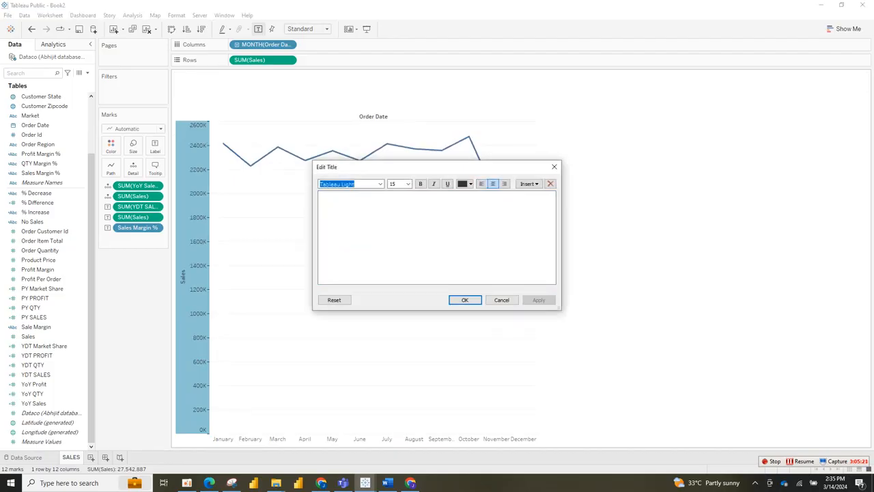
left_click(460, 222)
left_click(465, 300)
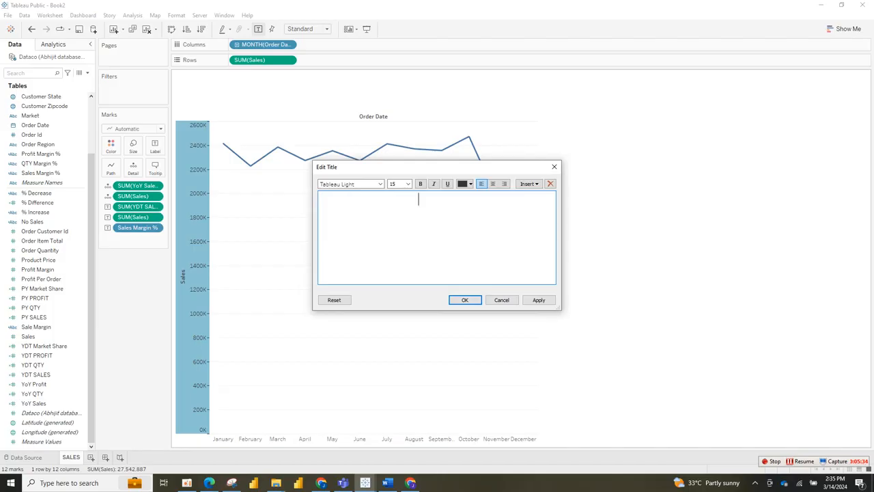
Remove the leftover blank spacing from the title text and enter the heading Sales on the first line
key("BackSpace")
key("BackSpace")
key("BackSpace")
key("BackSpace")
key("BackSpace")
key("BackSpace")
key("BackSpace")
key("BackSpace")
key("BackSpace")
key("BackSpace")
key("BackSpace")
key("BackSpace")
key("BackSpace")
key("BackSpace")
key("BackSpace")
type("Sales")
Insert the SUM(YDT SALES), Sales Margin % and SUM(YoY Sales) fields on the line below the Sales heading
left_click(528, 184)
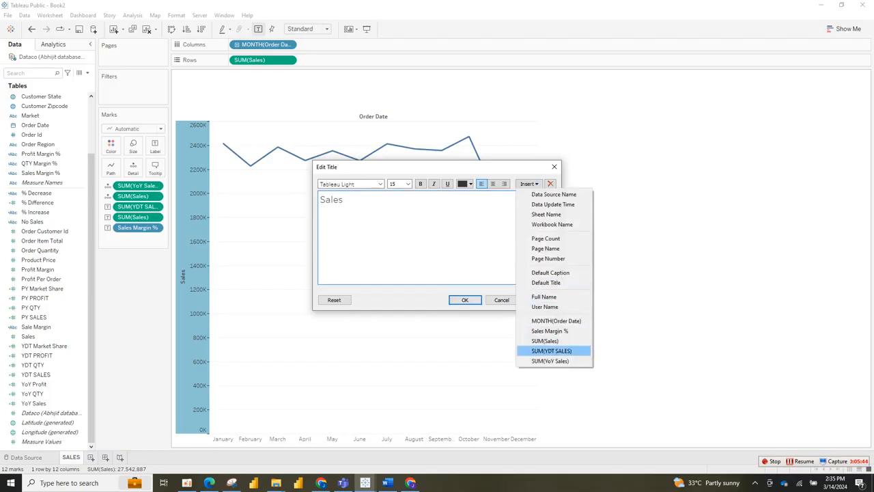
left_click(551, 350)
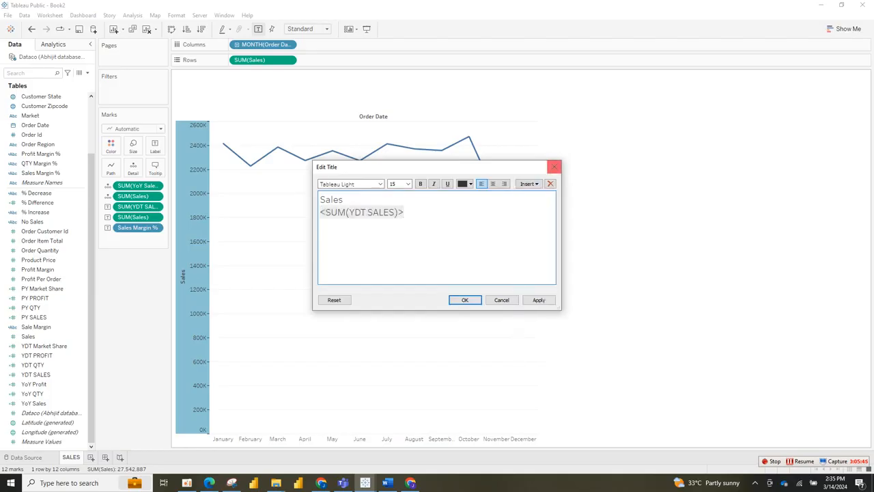
left_click(528, 184)
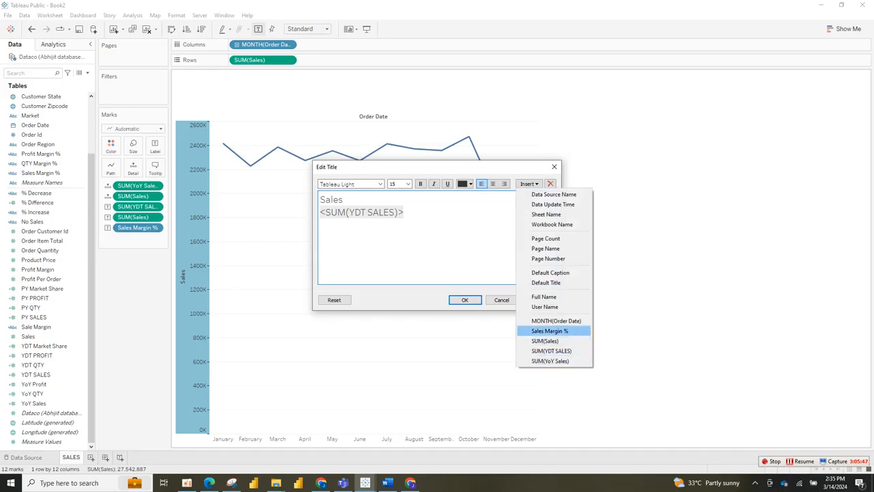
left_click(550, 330)
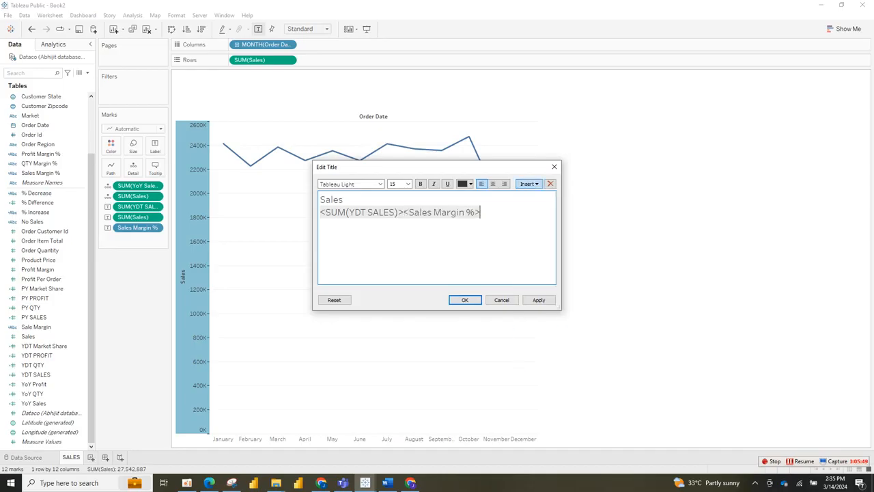
left_click(528, 183)
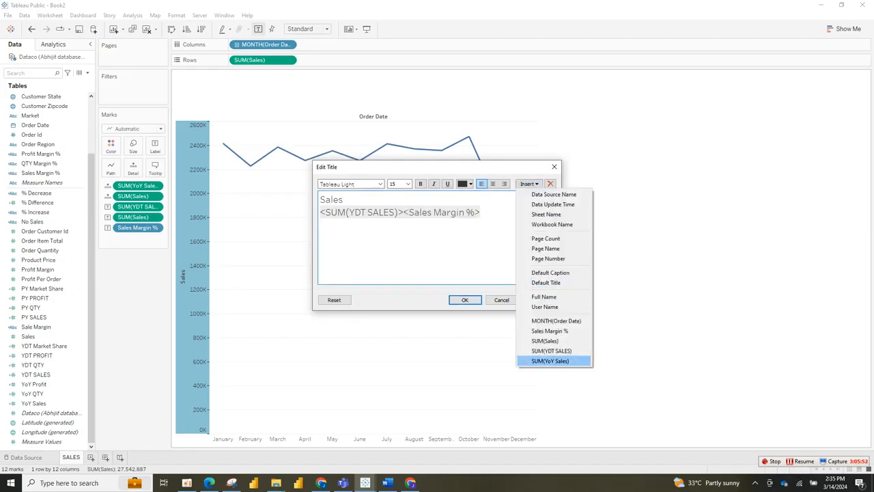
left_click(550, 361)
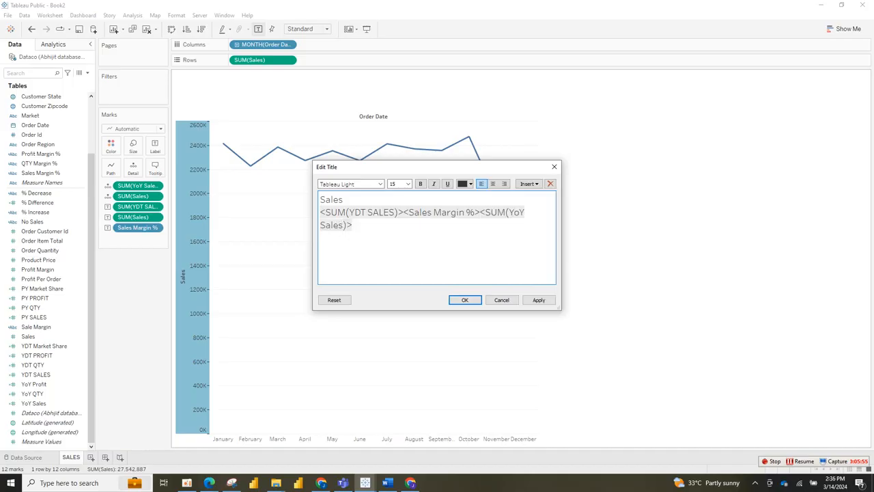
Centre-align the whole rebuilt title, including the Sales heading and its three fields, and apply it
key("ctrl+a")
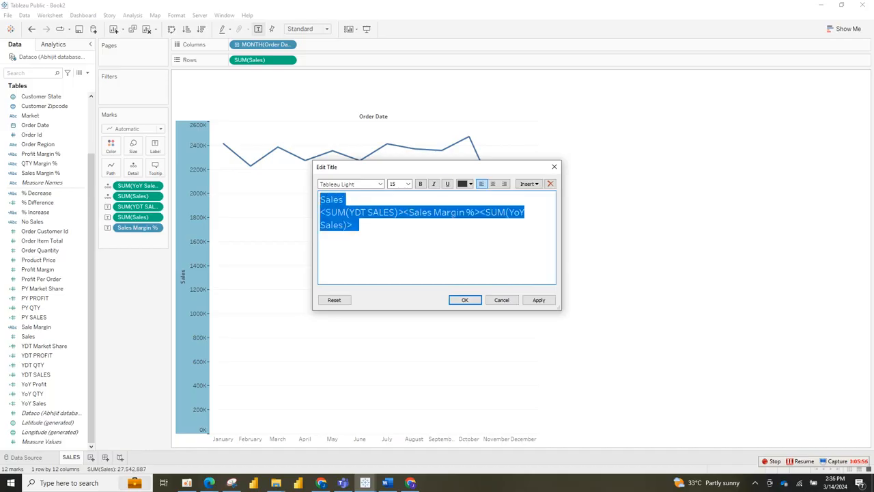
left_click(492, 184)
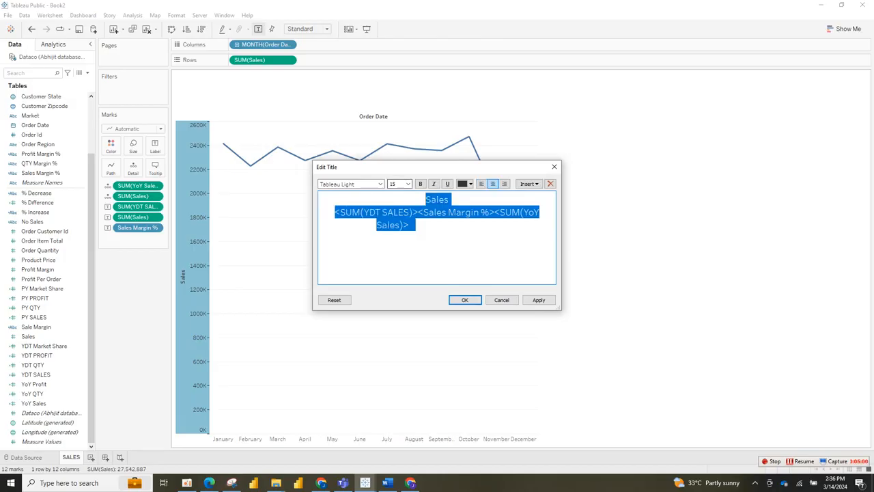
left_click(539, 299)
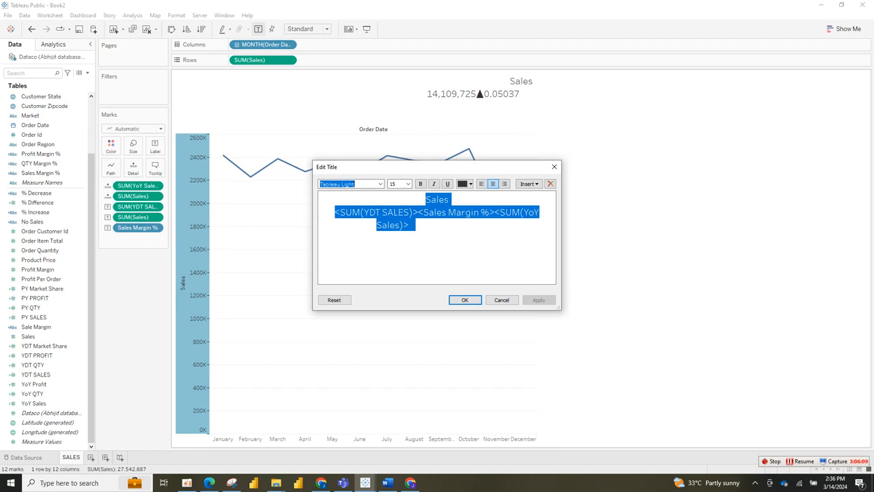
Put the Sales Margin % and YoY Sales fields on their own line beneath YDT SALES and apply the title
left_click(418, 211)
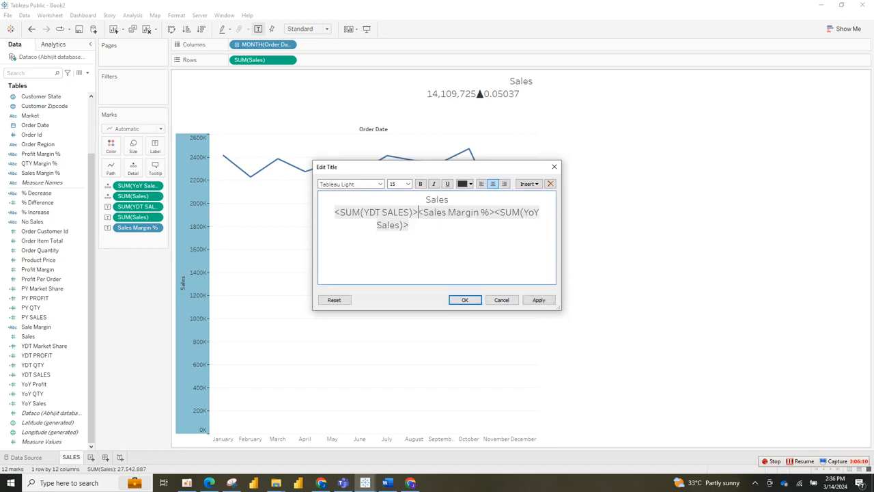
key("Return")
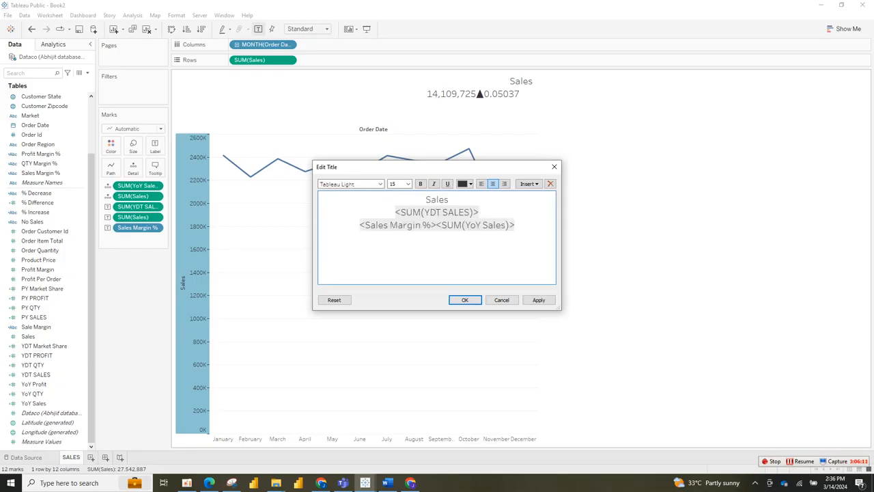
left_click(538, 300)
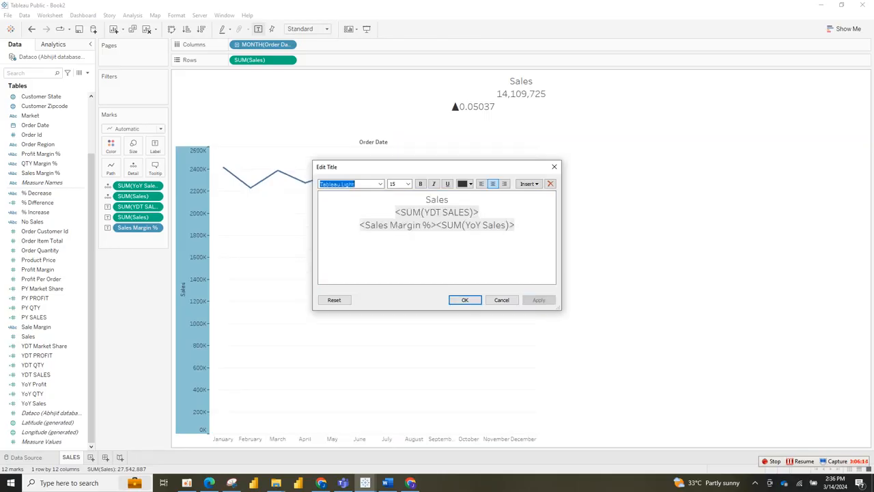
Indent the centred Sales Margin % and YoY Sales line in stages until it sits under the YDT SALES value, applying each adjustment
left_click(320, 237)
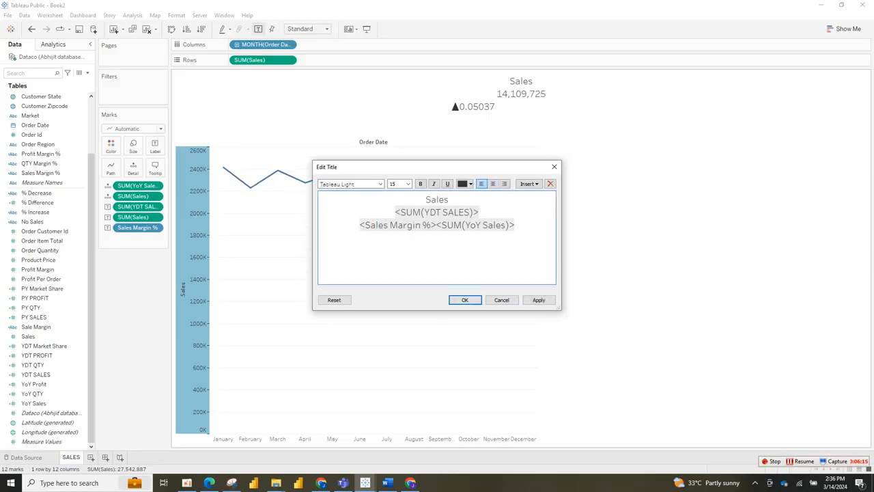
left_click(492, 184)
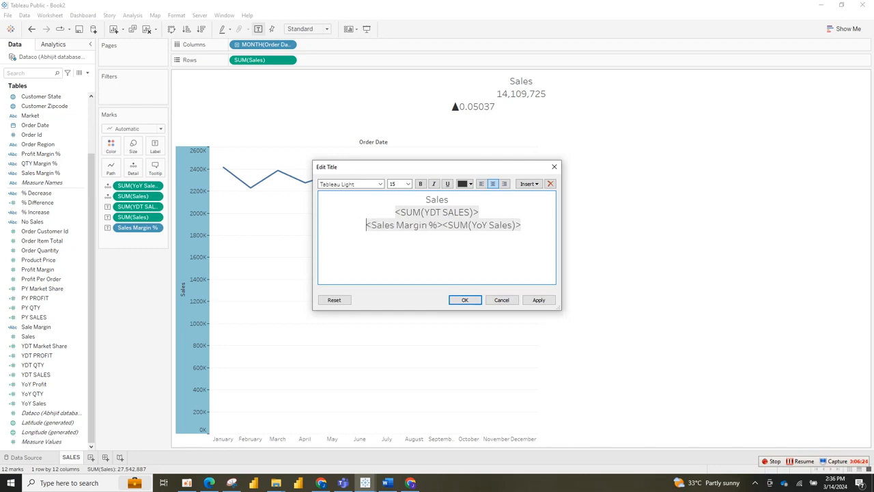
left_click(539, 300)
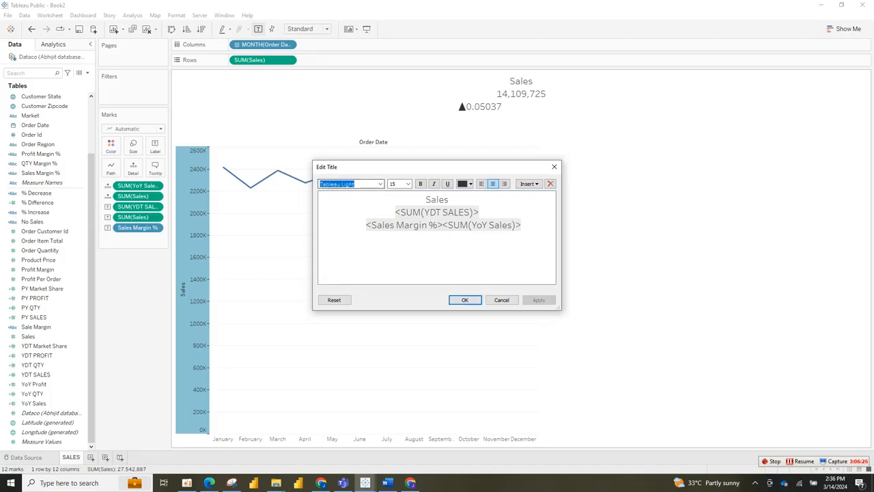
left_click(367, 225)
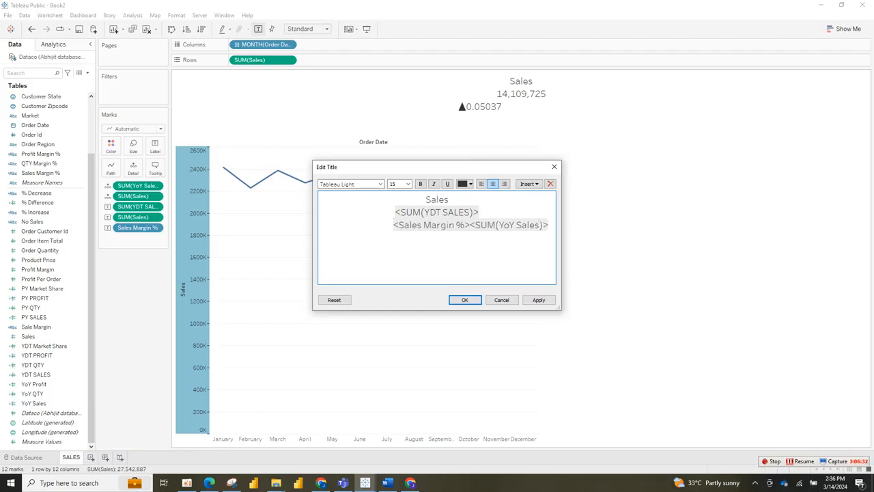
left_click(539, 300)
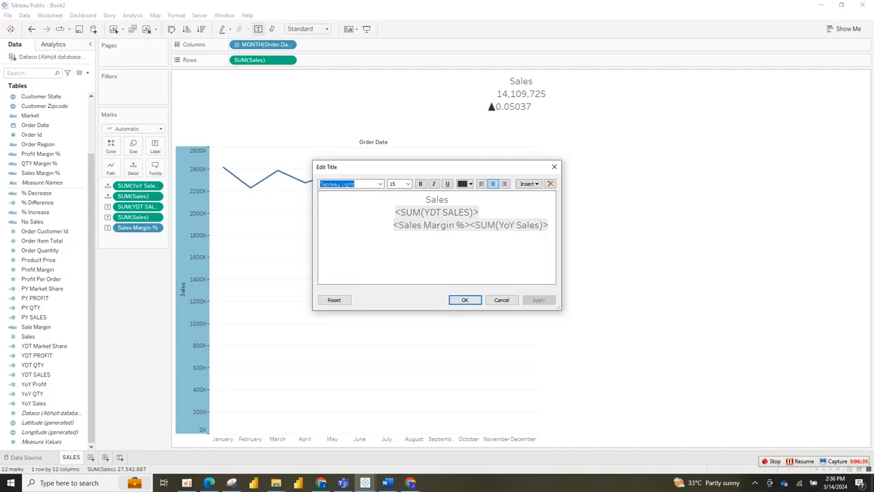
left_click(554, 225)
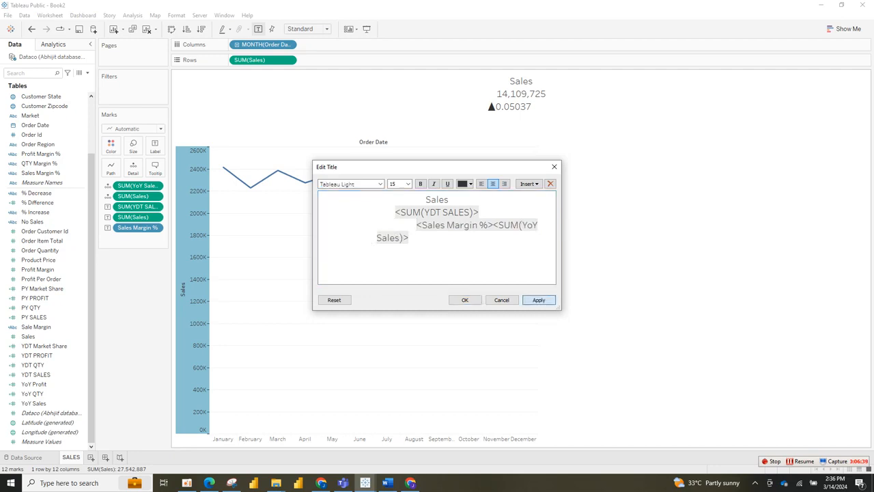
left_click(539, 300)
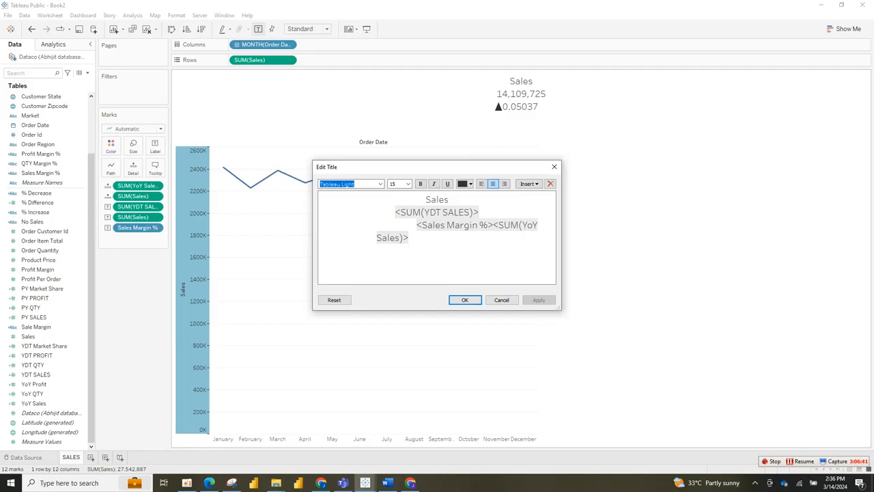
Try shifting the YDT SALES line to the right with extra leading spaces and apply the title
left_click(395, 212)
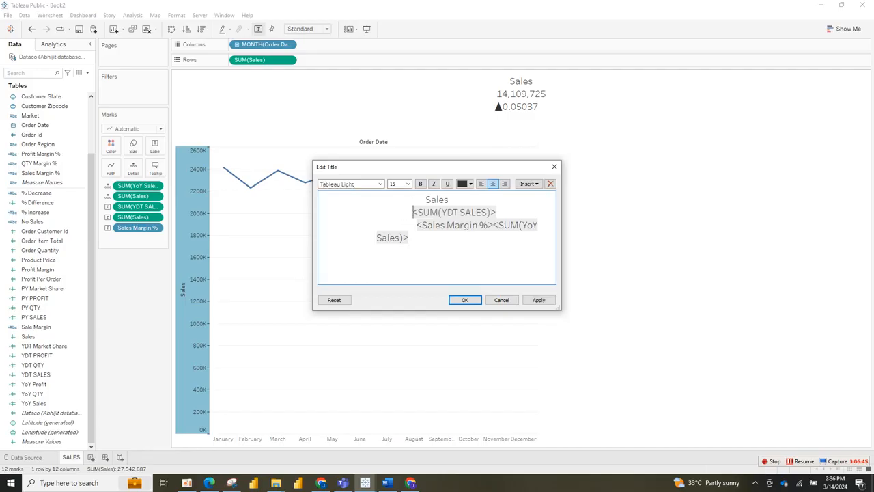
left_click(539, 300)
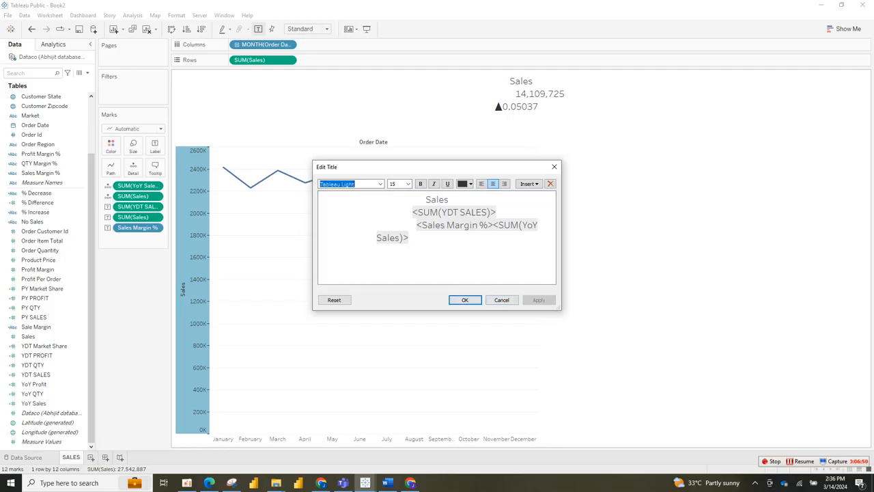
Remove the extra spacing before YDT SALES, keep the field on its own line under the Sales heading, and apply the title
left_click(411, 211)
key("BackSpace")
key("BackSpace")
key("BackSpace")
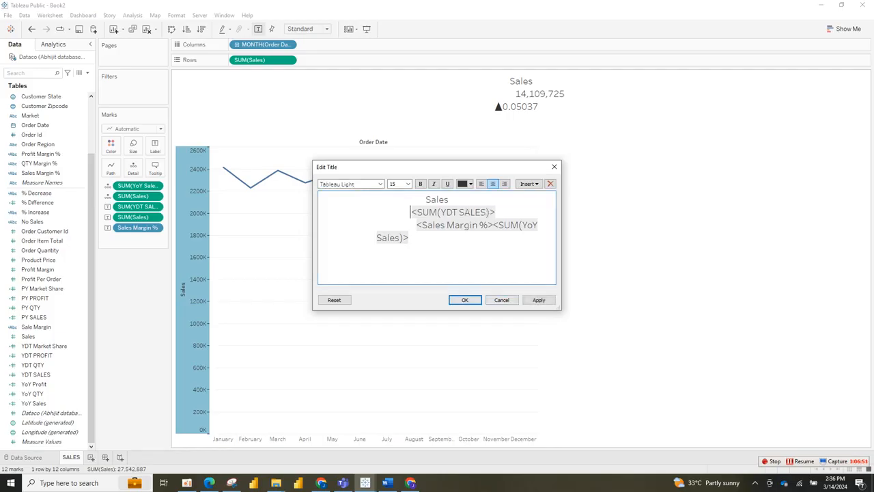
key("BackSpace")
key("BackSpace")
key("BackSpace")
key("BackSpace")
key("BackSpace")
key("BackSpace")
key("BackSpace")
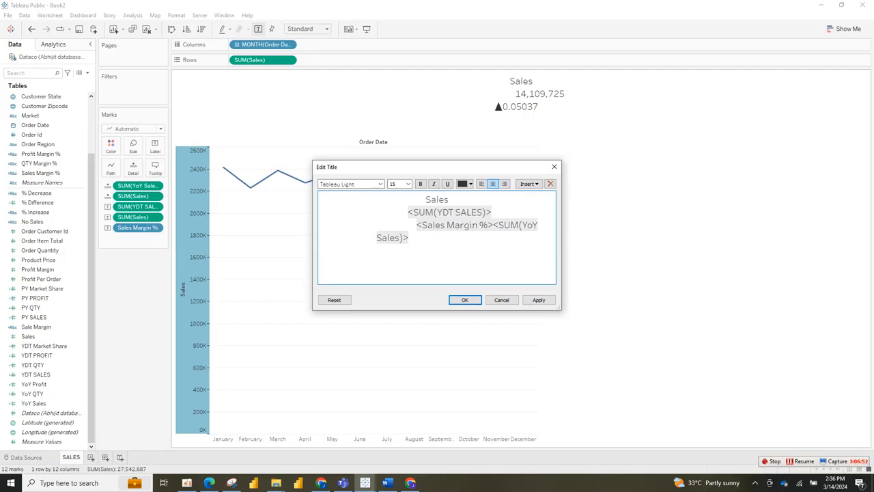
key("BackSpace")
key("BackSpace")
key("BackSpace")
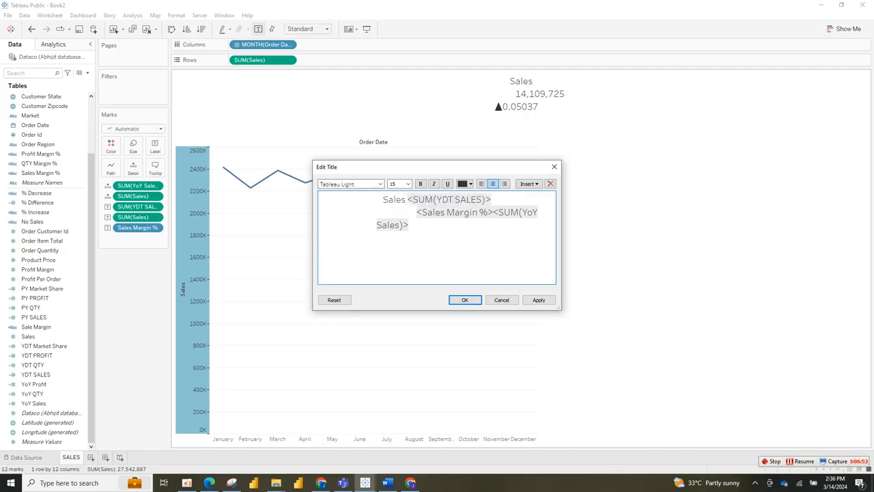
key("Return")
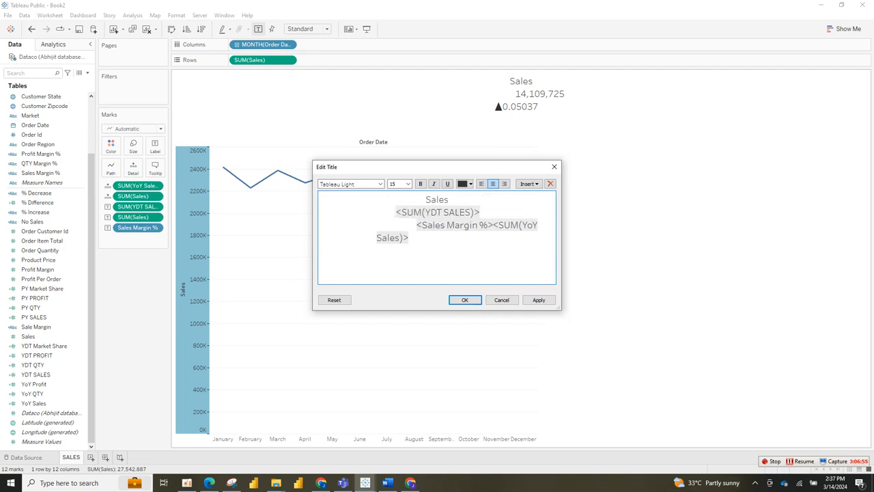
left_click(538, 300)
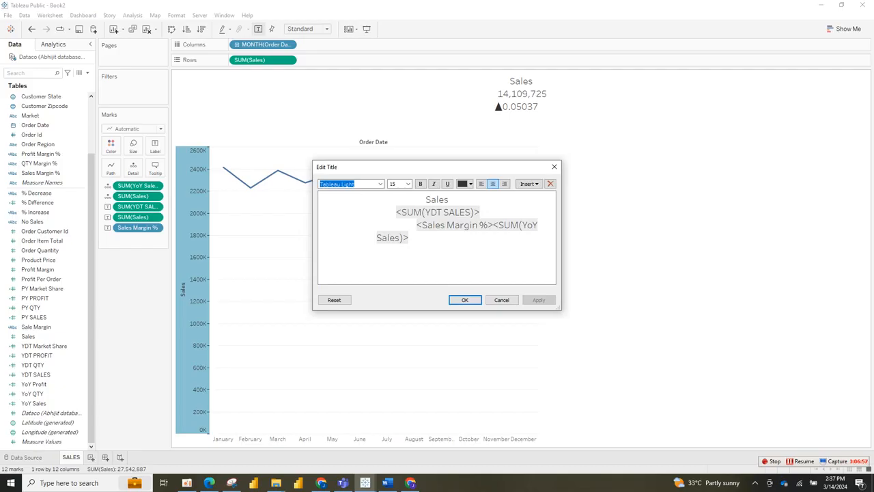
Slightly reduce the indent before the Sales Margin % and YoY Sales line and apply the title
left_click(417, 225)
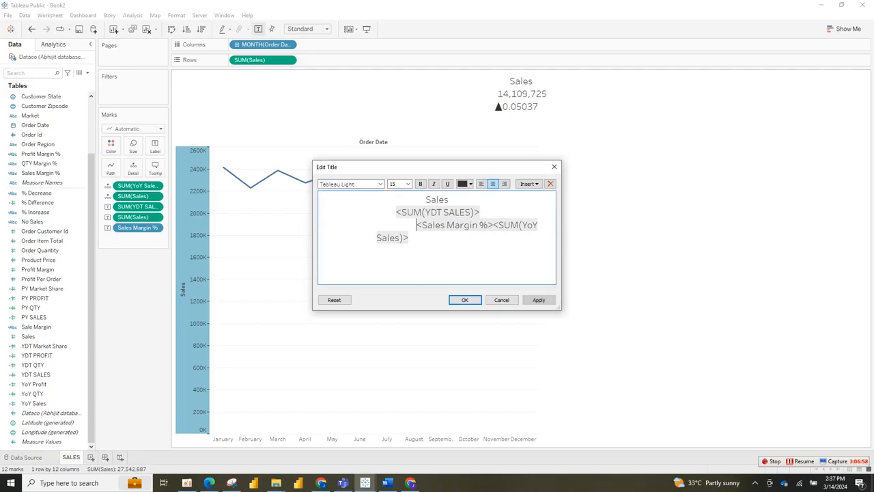
key("BackSpace")
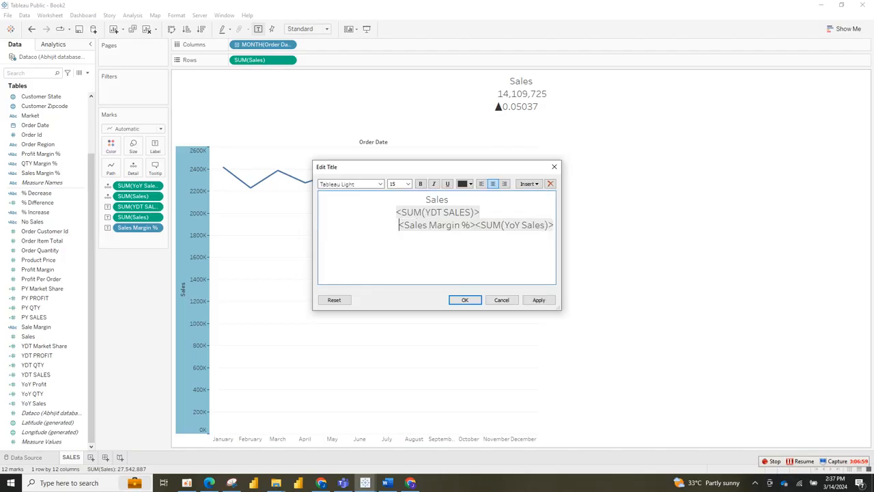
left_click(538, 300)
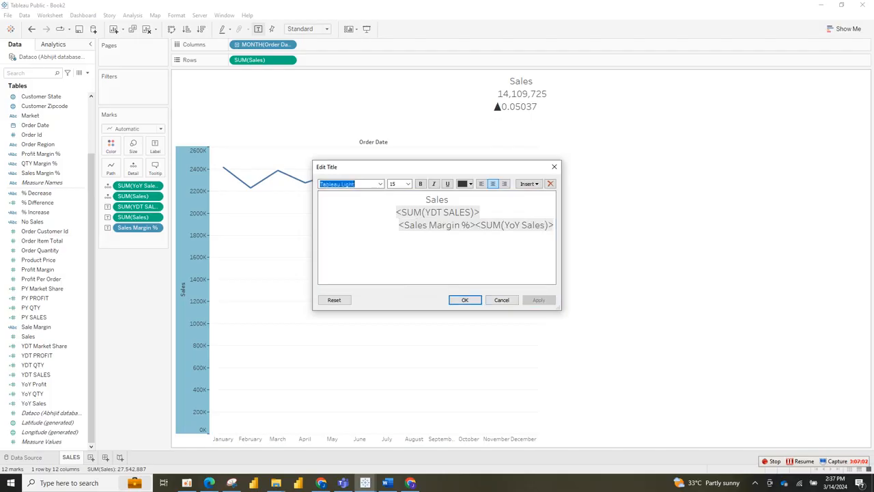
Add two blank lines between YDT SALES and the Sales Margin % and YoY Sales line, applying each, and indent that line again
left_click(399, 224)
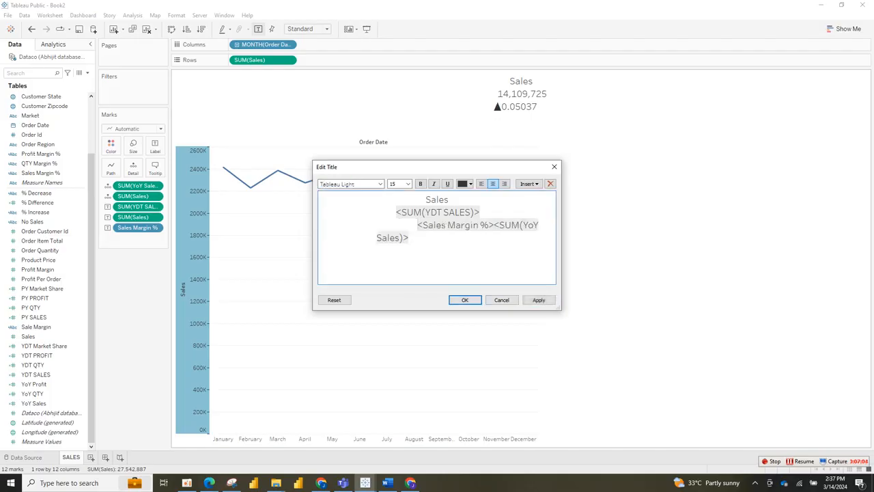
key("Return")
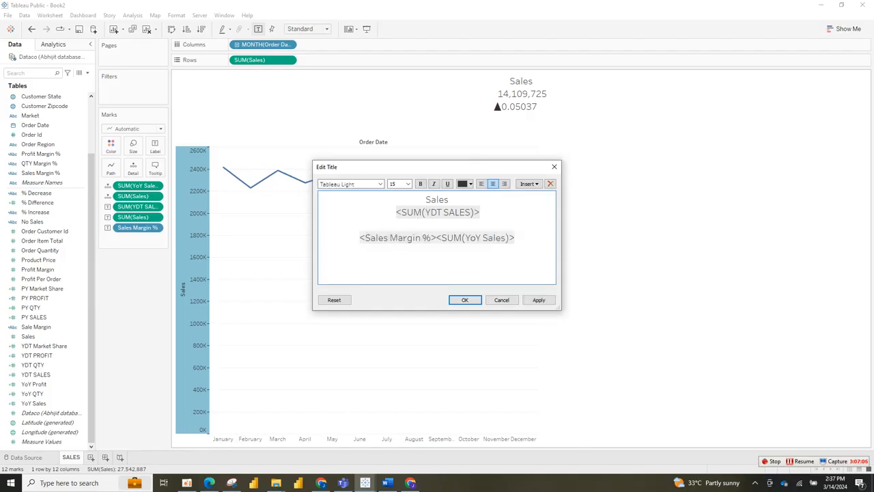
left_click(539, 300)
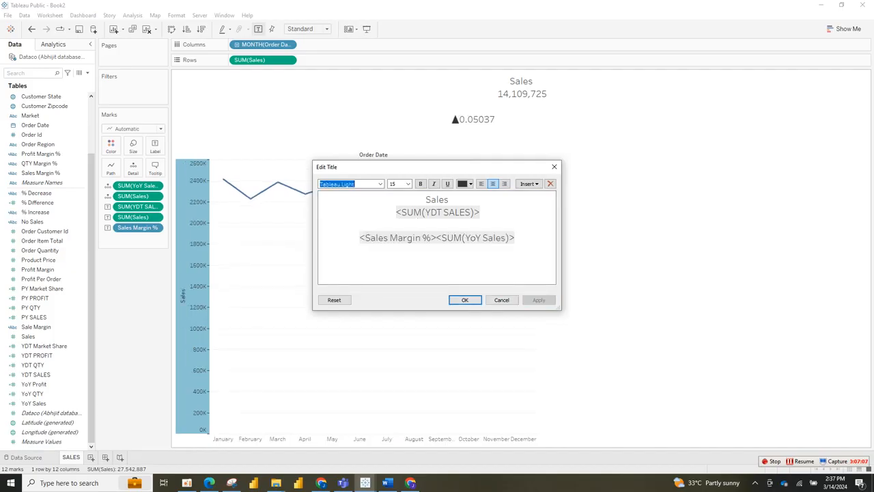
left_click(360, 238)
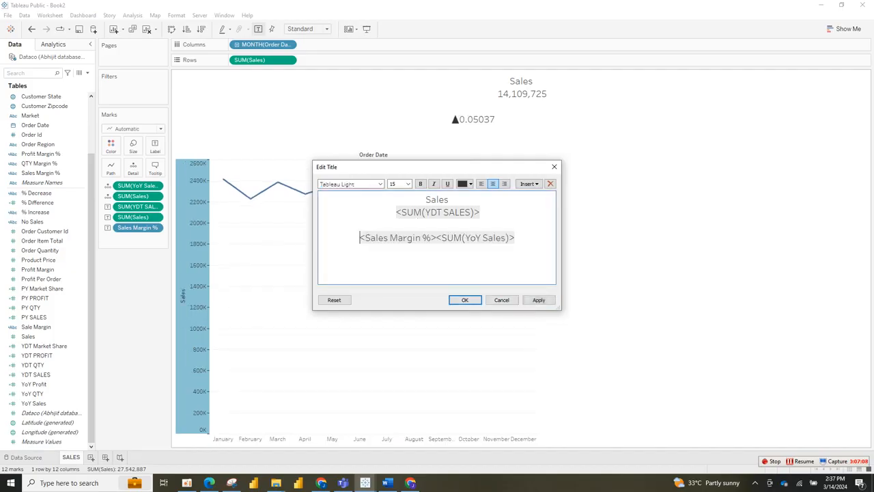
key("Return")
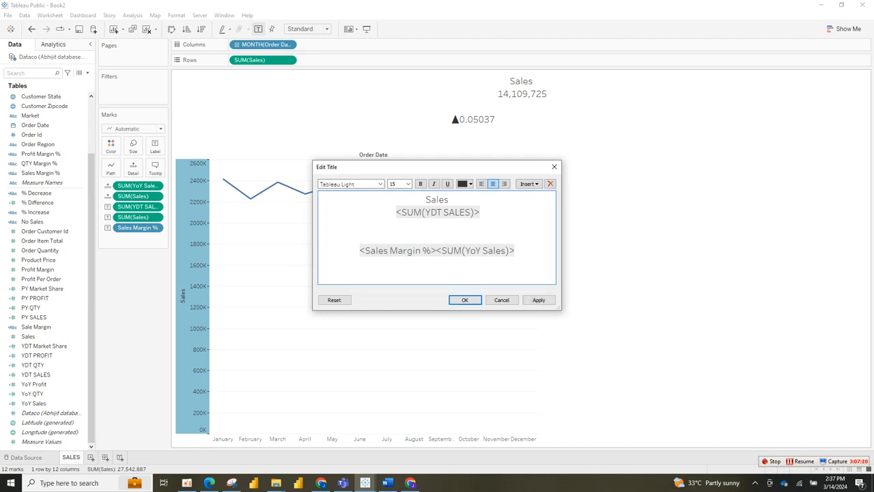
left_click(538, 299)
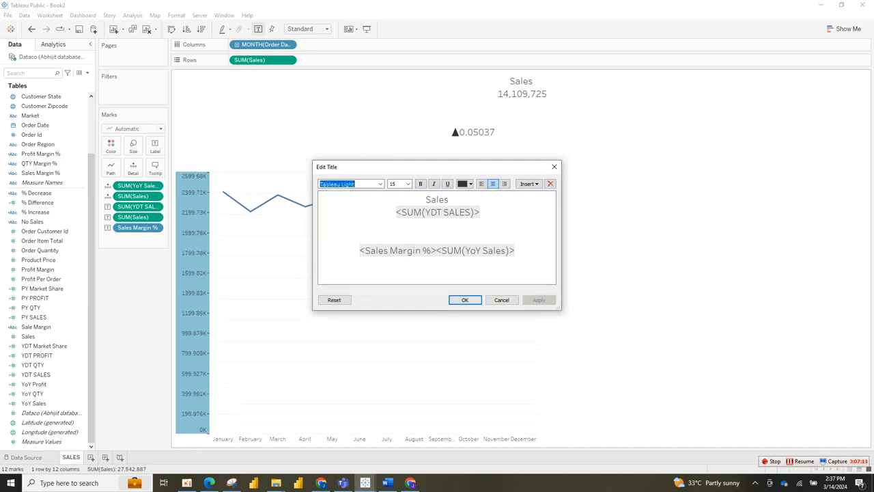
left_click(360, 250)
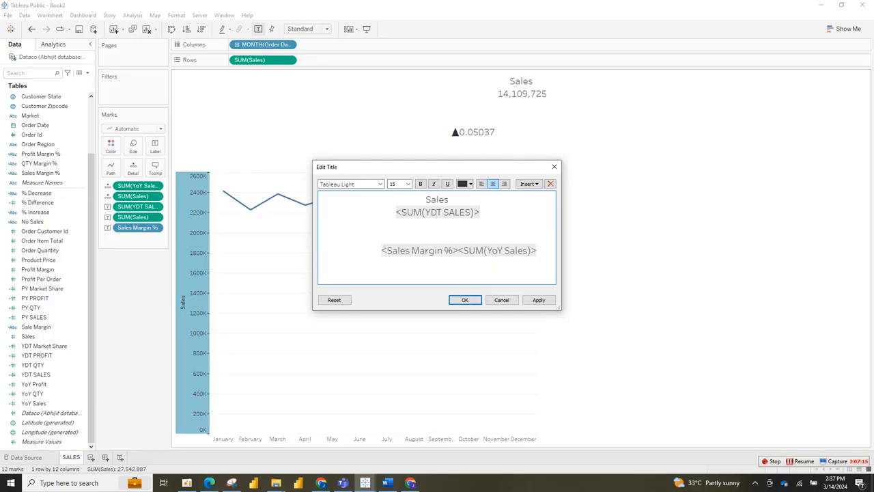
Insert two blank lines above YDT SALES and one above the Sales heading, and apply the title
left_click(395, 211)
key("Return")
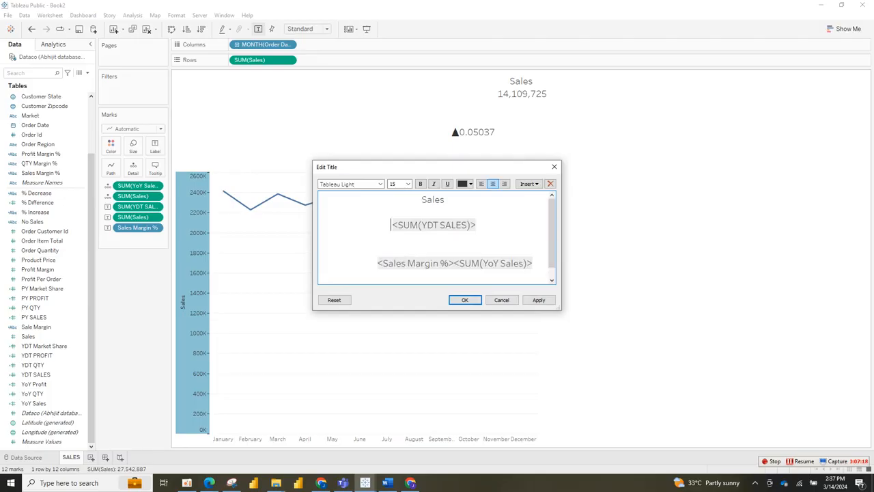
key("Return")
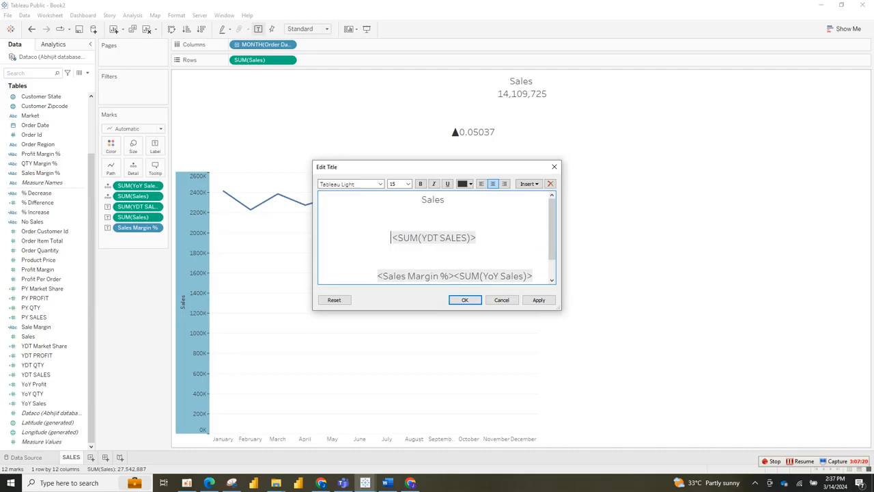
left_click(422, 200)
key("Return")
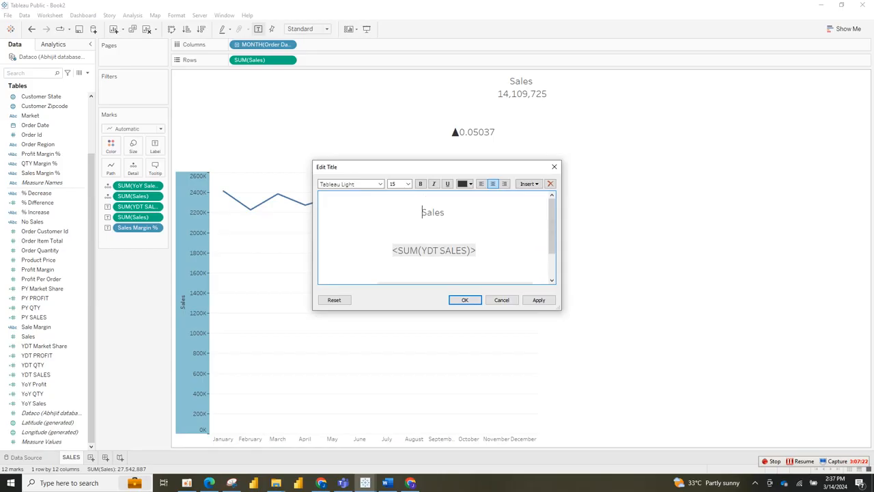
mouse_move(552, 226)
left_mouse_down()
mouse_move(552, 248)
mouse_move(552, 235)
left_mouse_up()
left_click(539, 299)
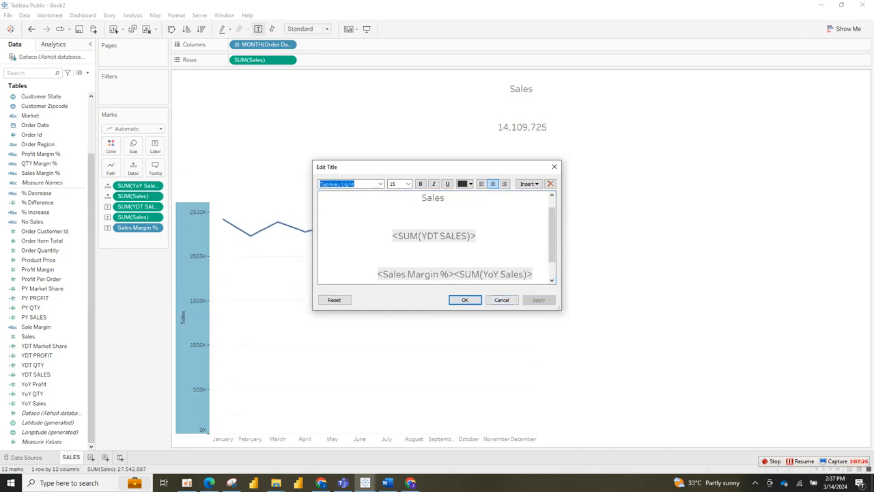
Move the title editor clear of the title preview, indent the Sales Margin % and YoY Sales line slightly more, and apply
left_click_drag(369, 166, 407, 230)
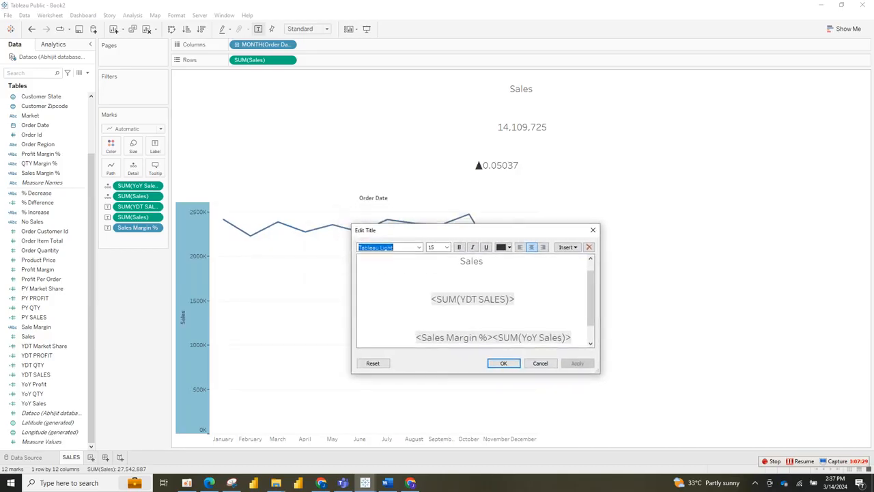
left_click(416, 338)
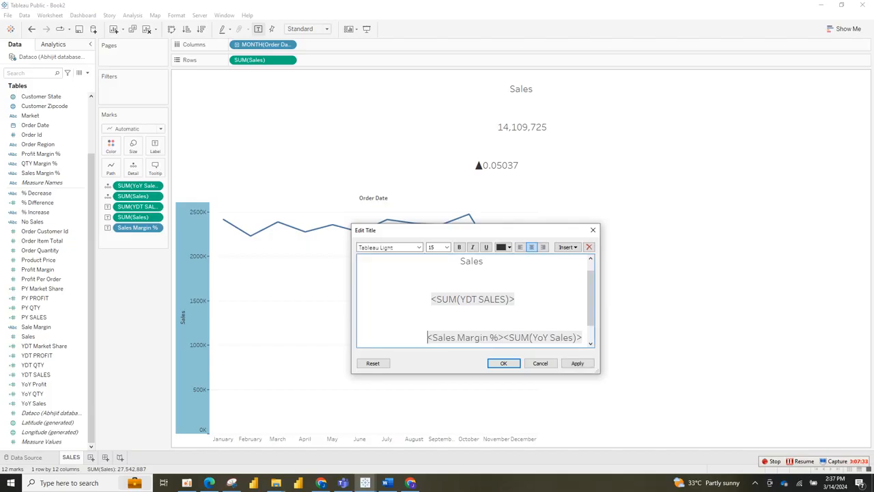
left_click(577, 363)
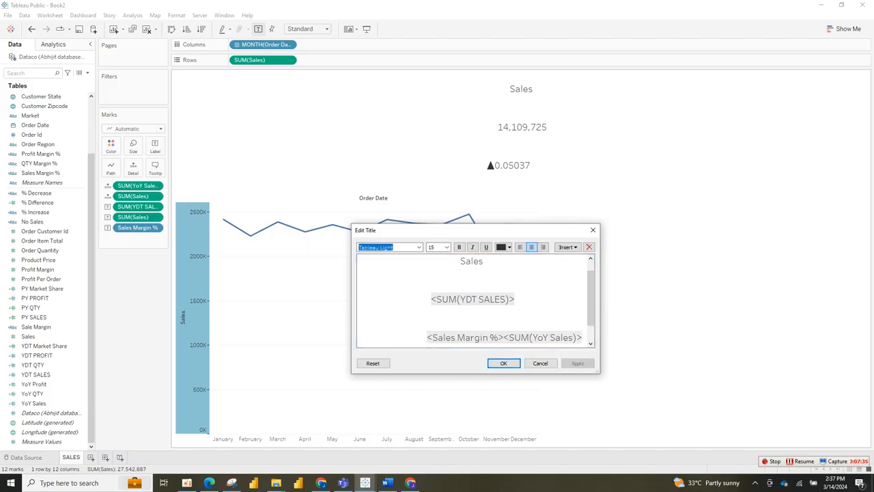
Remove the blank lines between the Sales heading and YDT SALES so the field sits directly under the heading
triple_click(506, 299)
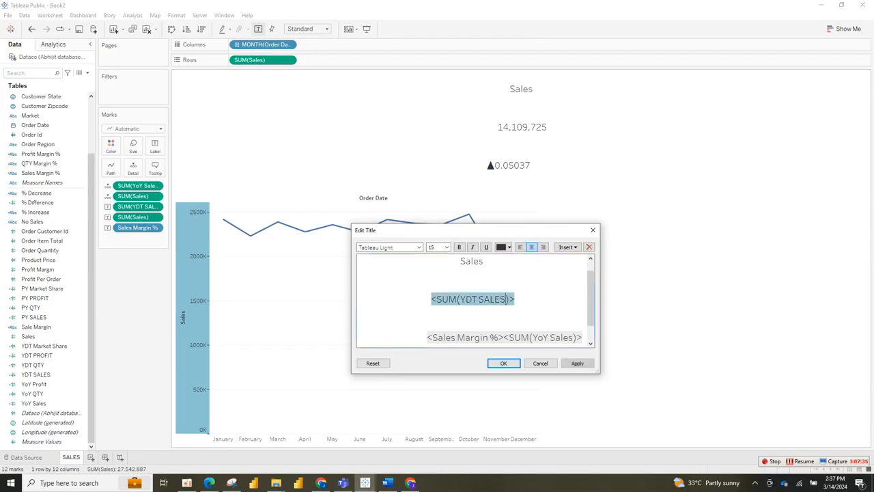
left_click(472, 285)
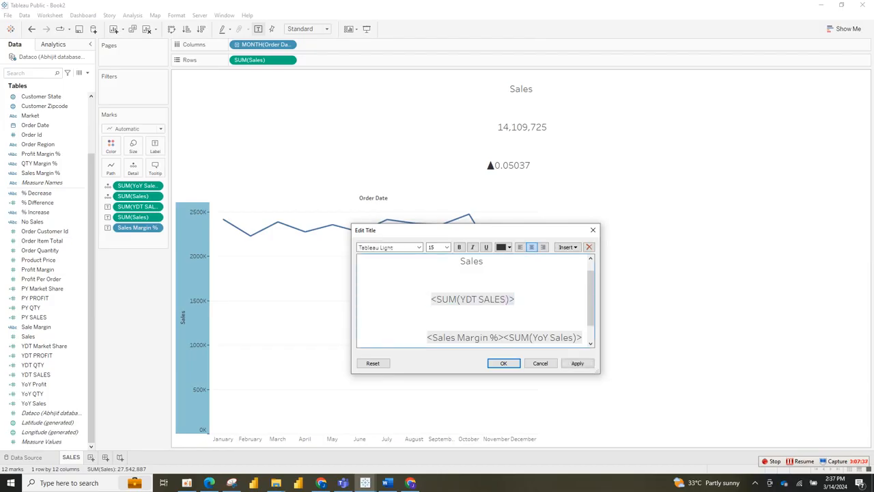
left_click(431, 299)
key("Return")
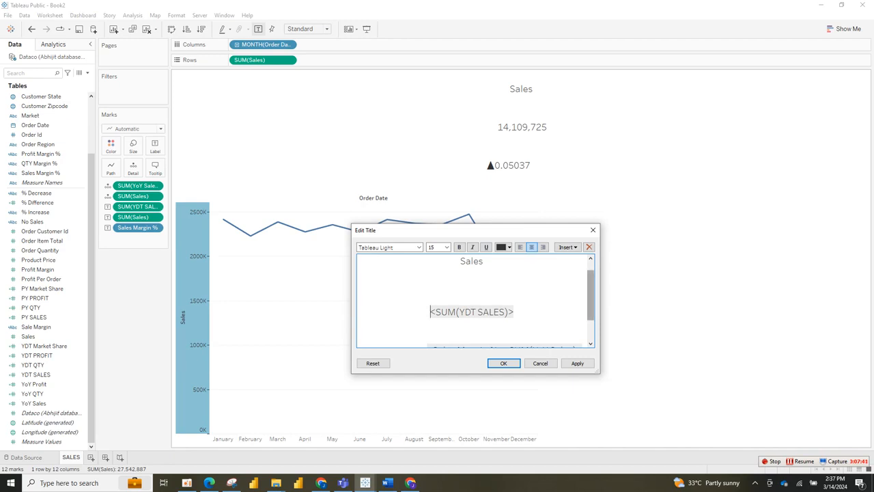
scroll(474, 300, "down", 1)
key("BackSpace")
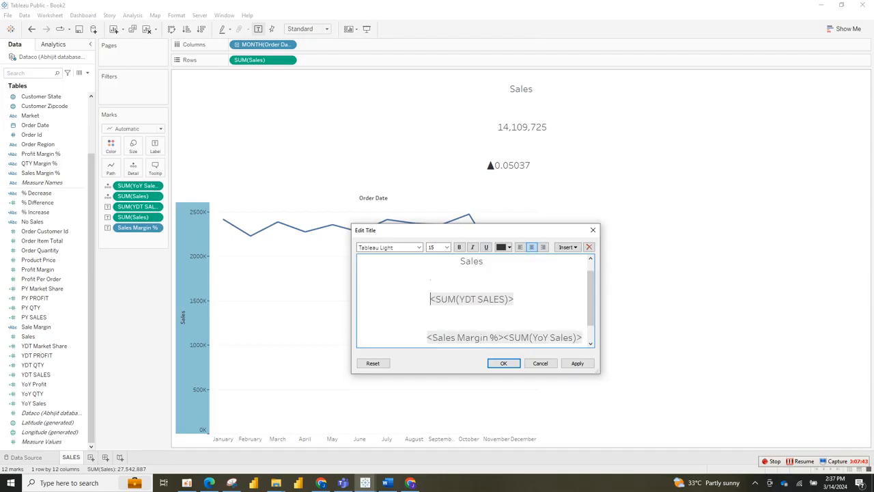
key("BackSpace")
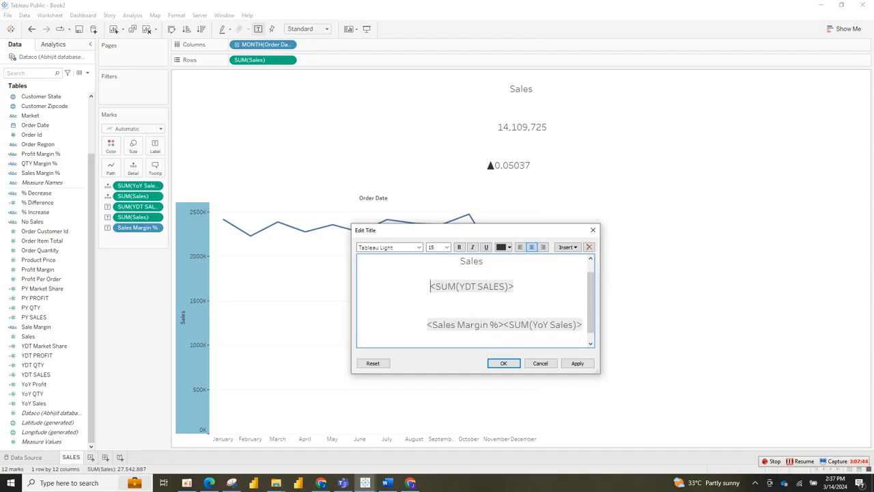
key("BackSpace")
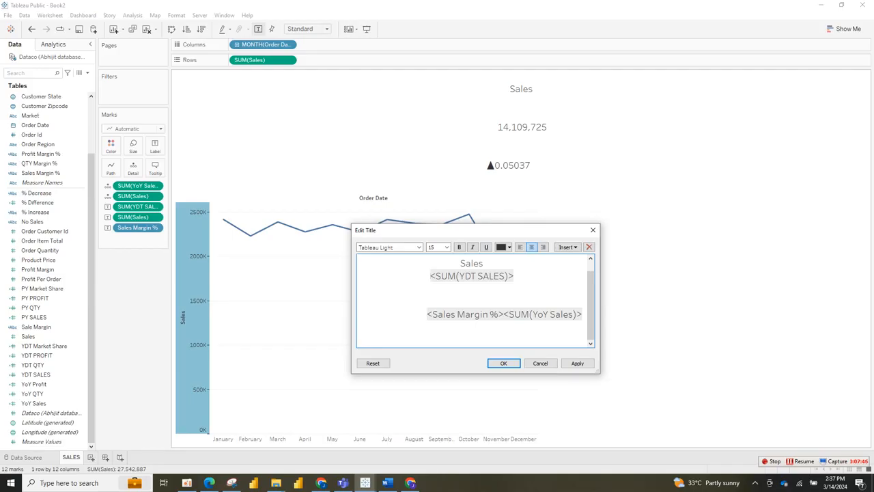
Increase the indent before the Sales Margin % and YoY Sales line and apply the title
left_click(427, 314)
key("BackSpace")
key("BackSpace")
key("BackSpace")
key("BackSpace")
key("BackSpace")
key("BackSpace")
key("BackSpace")
key("BackSpace")
key("BackSpace")
key("BackSpace")
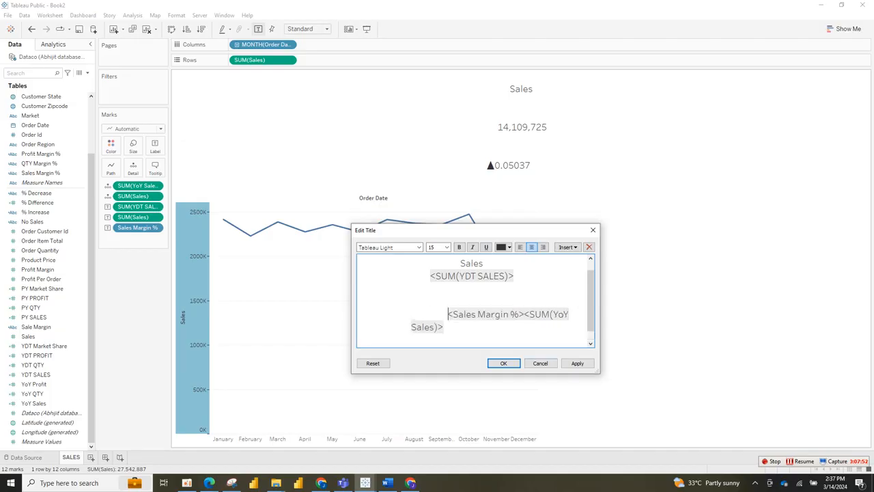
left_click(578, 363)
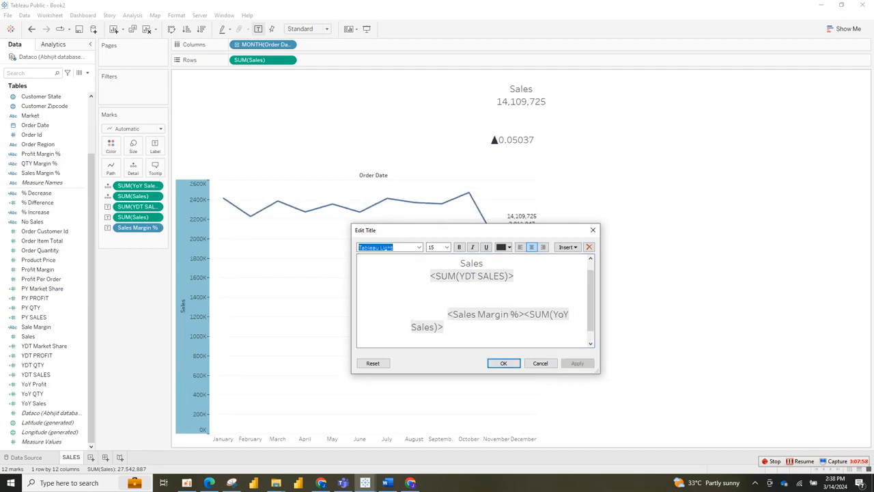
Insert a space between Sales Margin % and YoY Sales and nudge their line slightly further in, applying each change
left_click(524, 314)
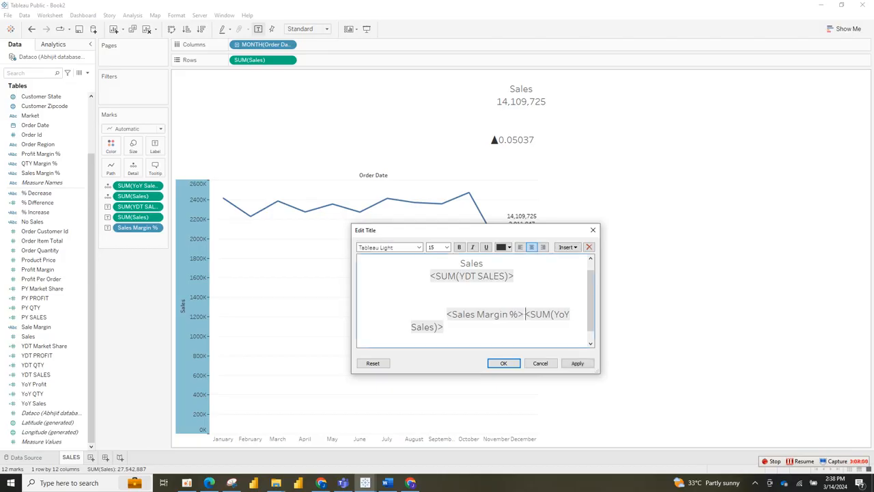
left_click(577, 363)
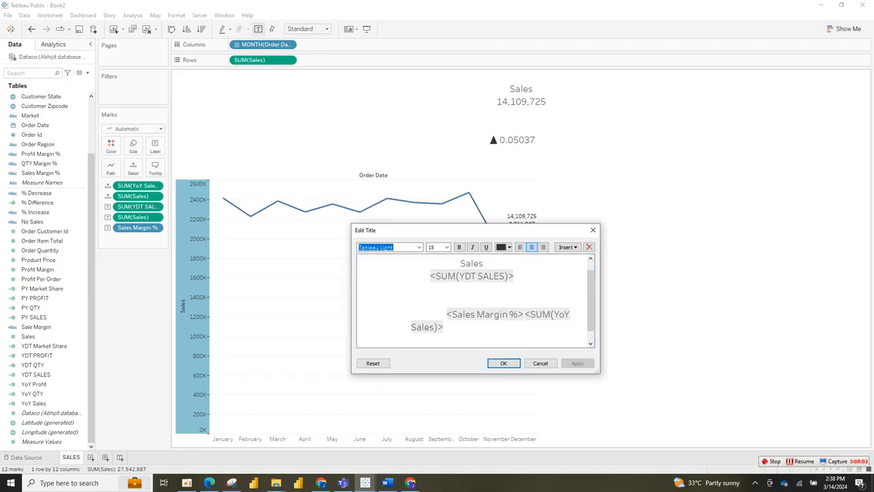
left_click(448, 314)
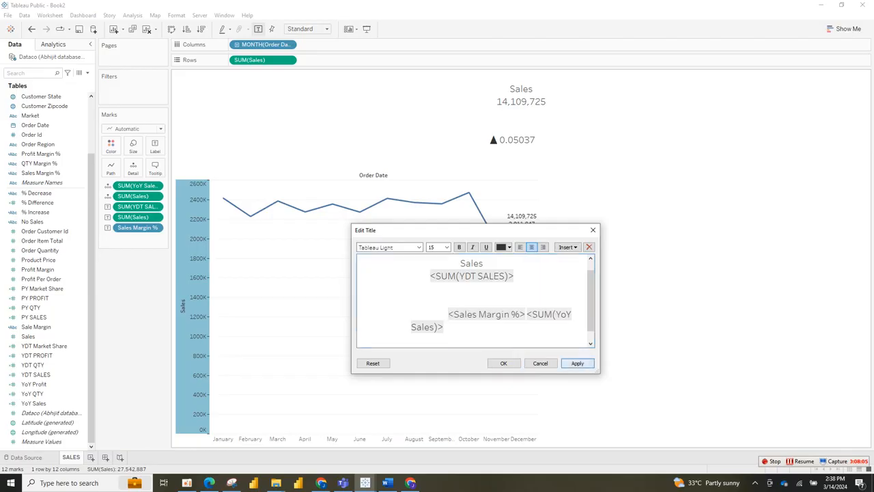
left_click(577, 363)
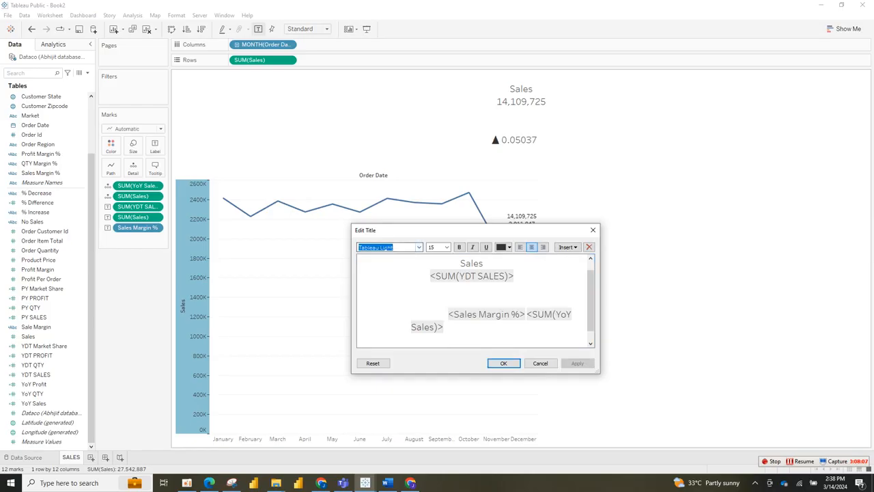
Add one blank line between the Sales heading and YDT SALES and apply the title
left_click(431, 276)
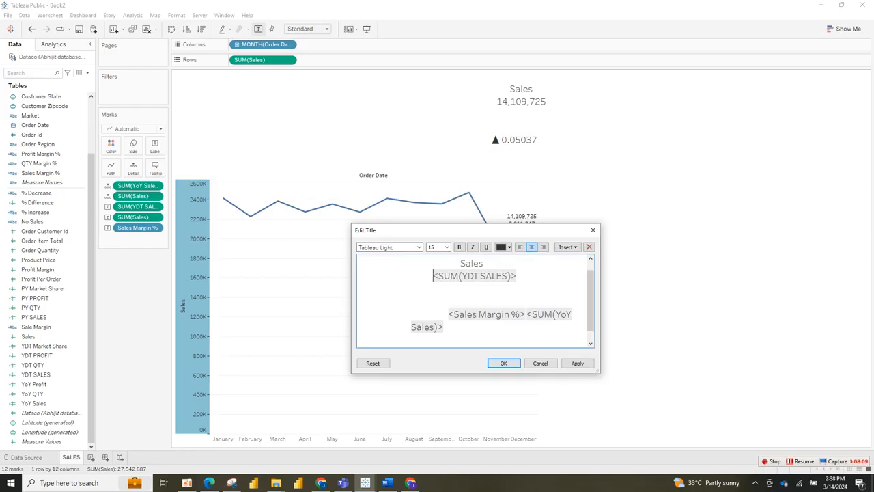
key("Return")
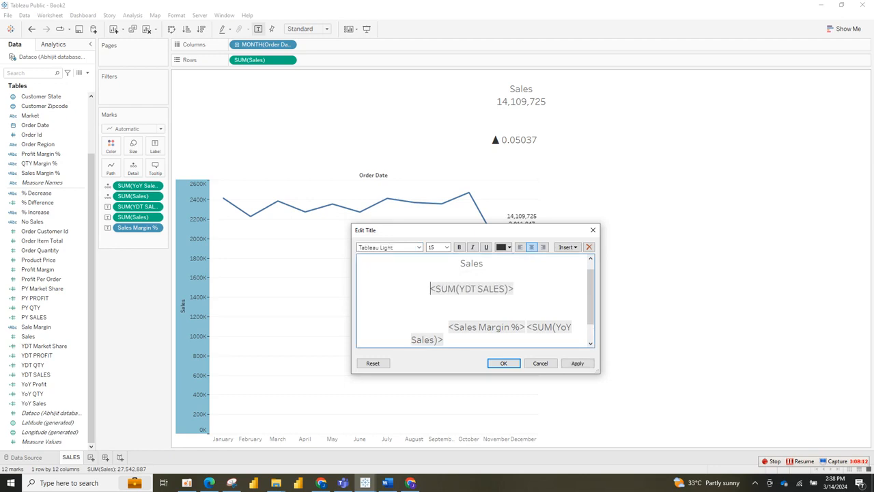
left_click(578, 363)
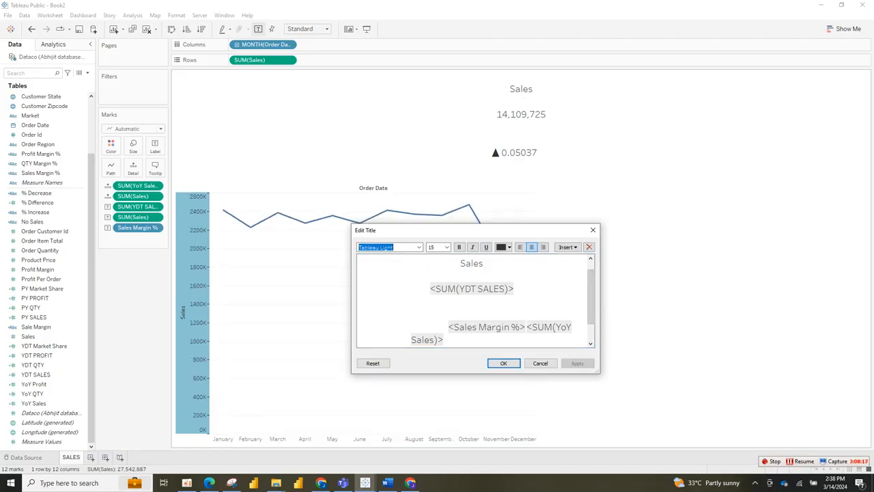
Centre-align the Sales Margin % and YoY Sales text together with the empty line below it, and apply the title
left_click_drag(447, 326, 479, 339)
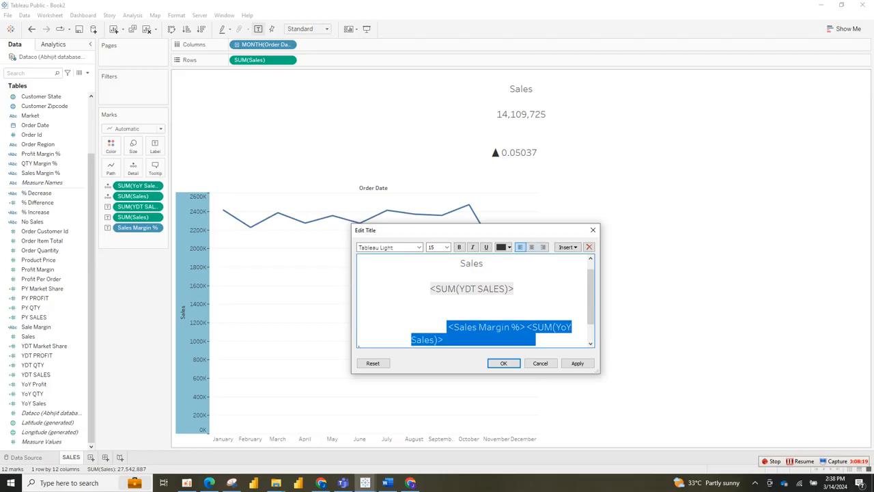
left_click(531, 246)
left_click(577, 363)
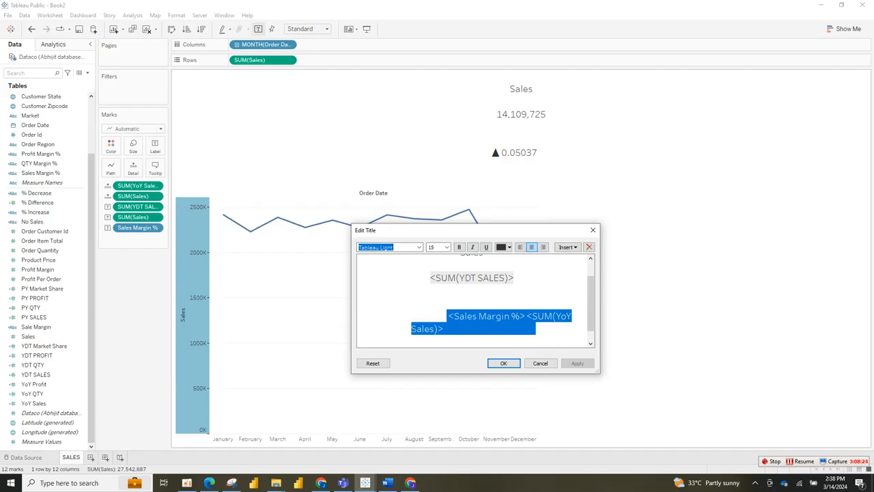
left_click(436, 277)
left_click_drag(435, 277, 441, 277)
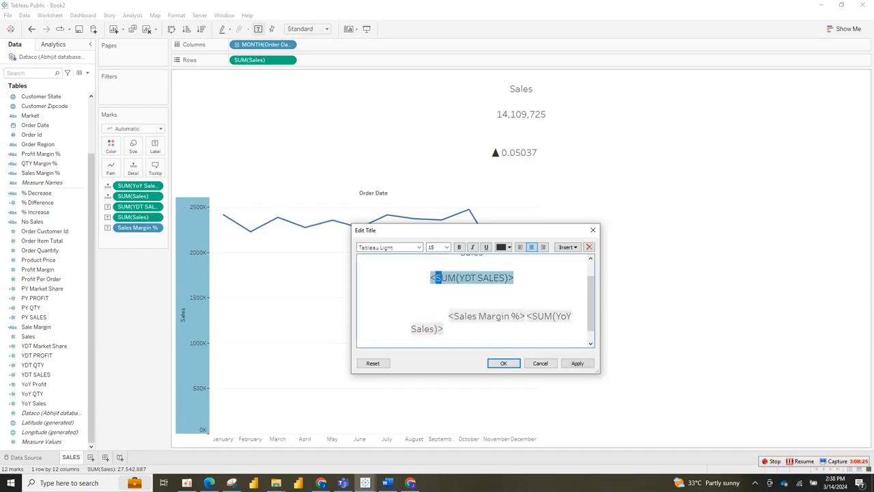
left_click_drag(449, 328, 514, 255)
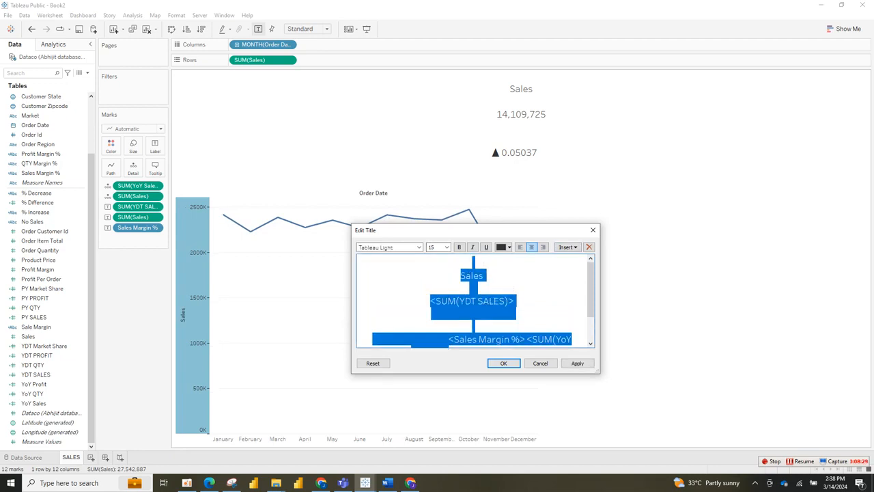
scroll(591, 294, "down", 2)
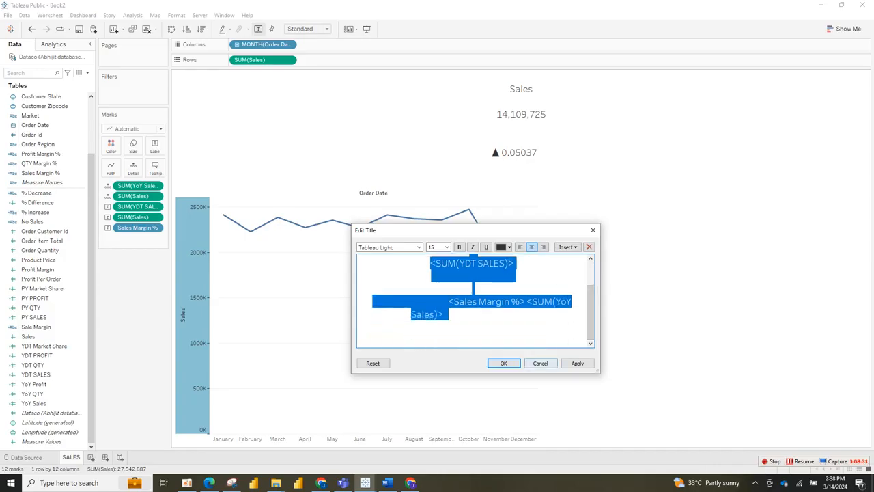
left_click(577, 362)
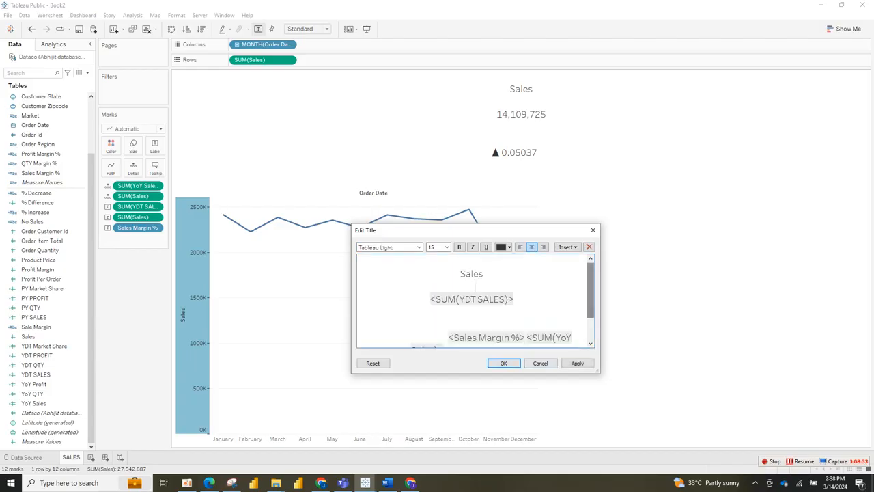
Set the font of the entire title text to Tableau Semibold at size 15
scroll(591, 290, "down", 2)
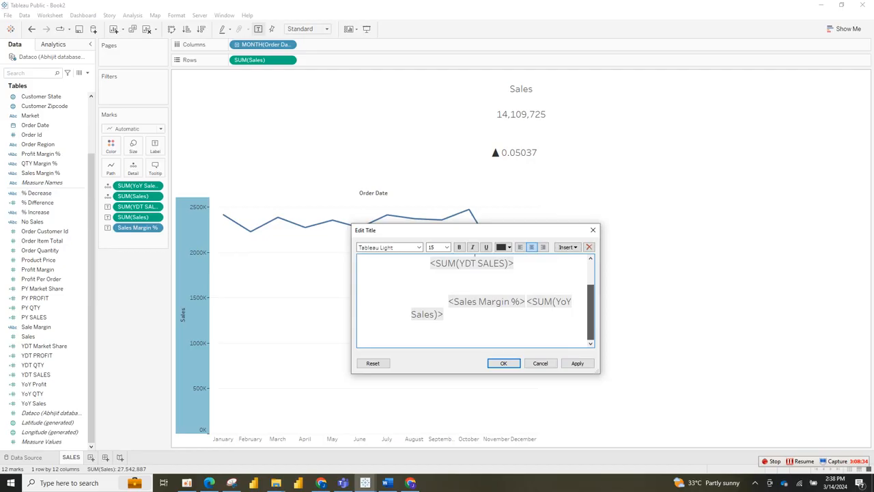
scroll(471, 300, "up", 1)
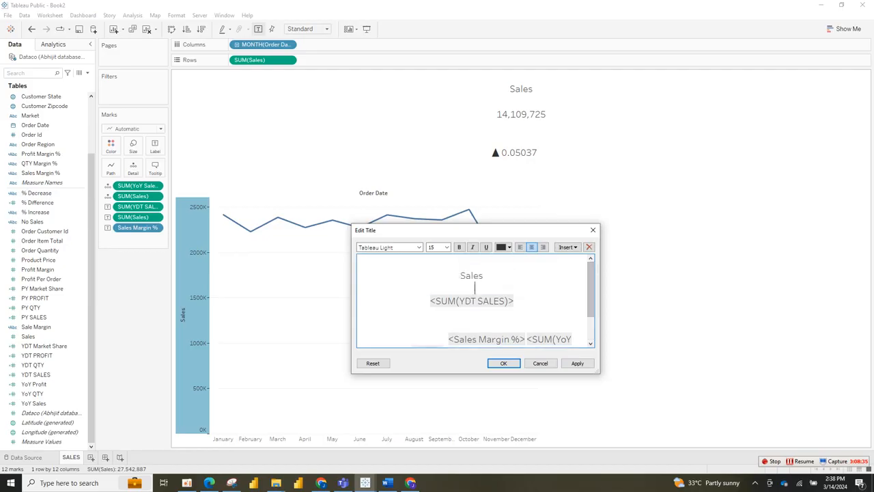
double_click(471, 276)
key("ctrl+a")
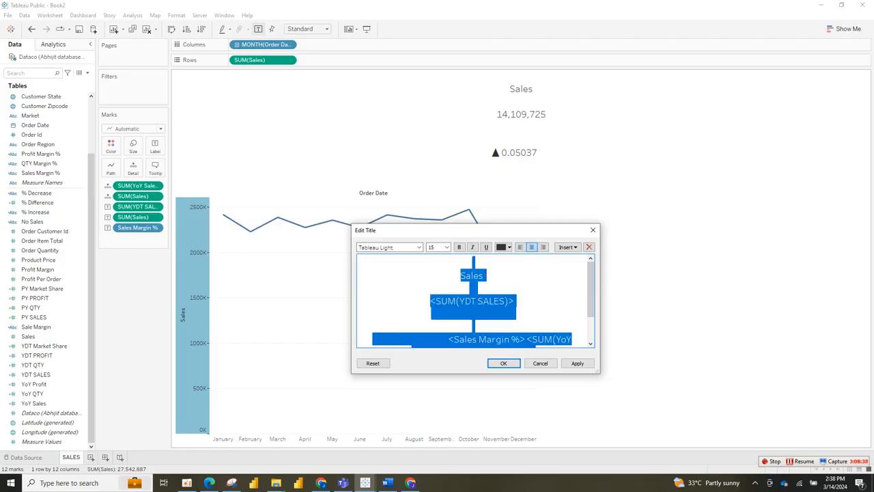
left_click(419, 248)
left_click(419, 247)
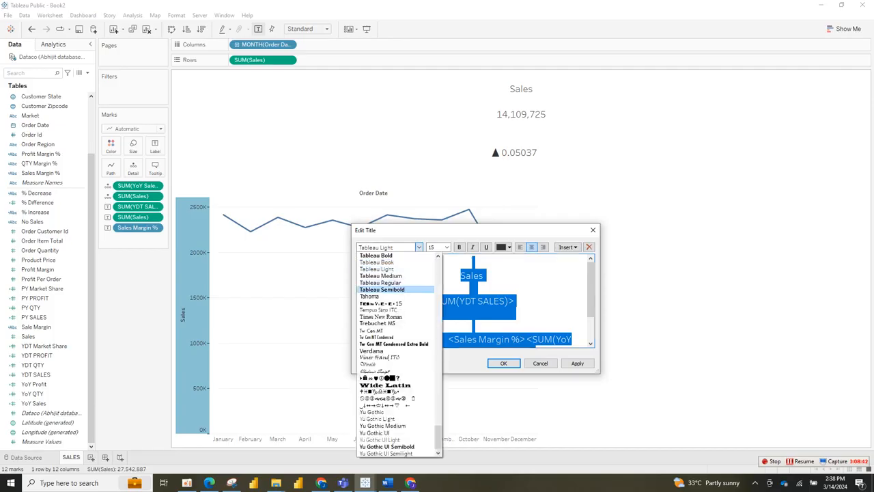
left_click(382, 289)
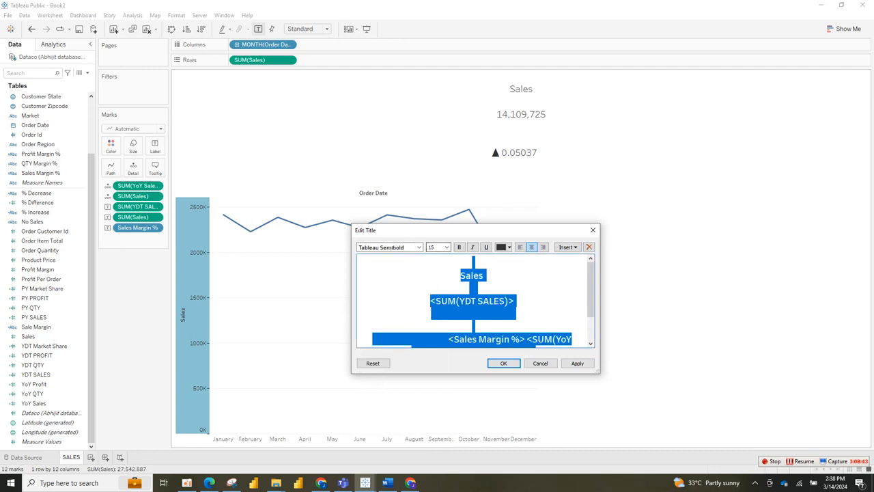
left_click(446, 247)
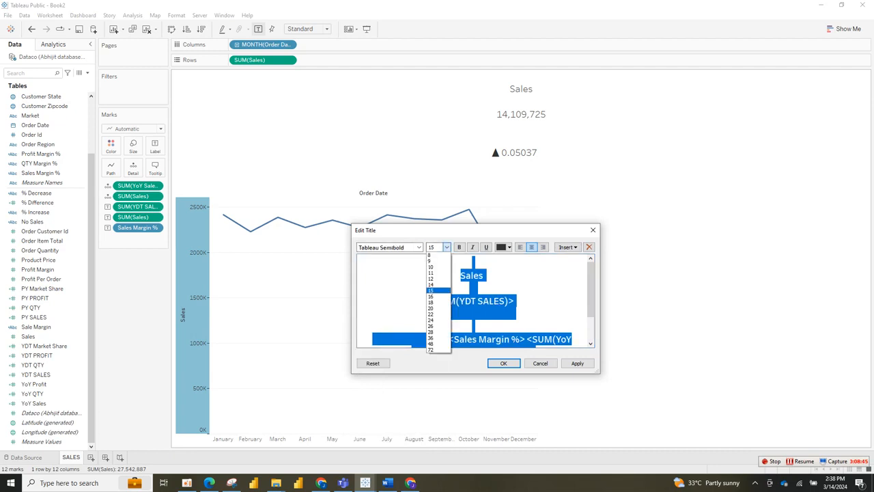
left_click(431, 290)
left_click(459, 248)
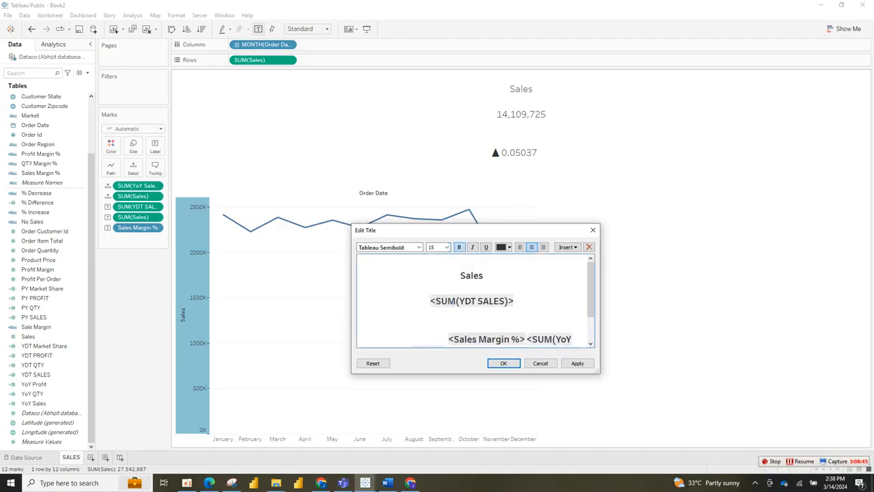
key("ctrl+b")
Set the Sales heading in the title to font size 18
key("shift+Left")
key("shift+Left")
key("shift+Left")
key("shift+Left")
key("shift+Left")
left_click(447, 248)
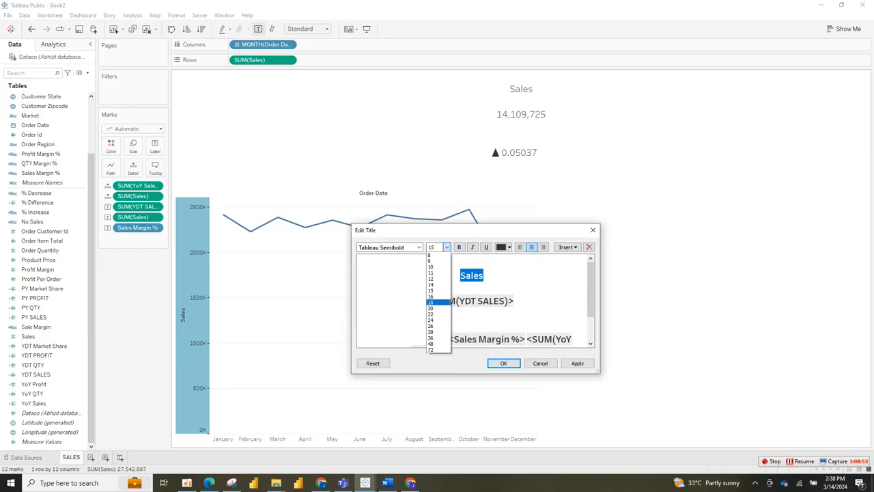
key("Return")
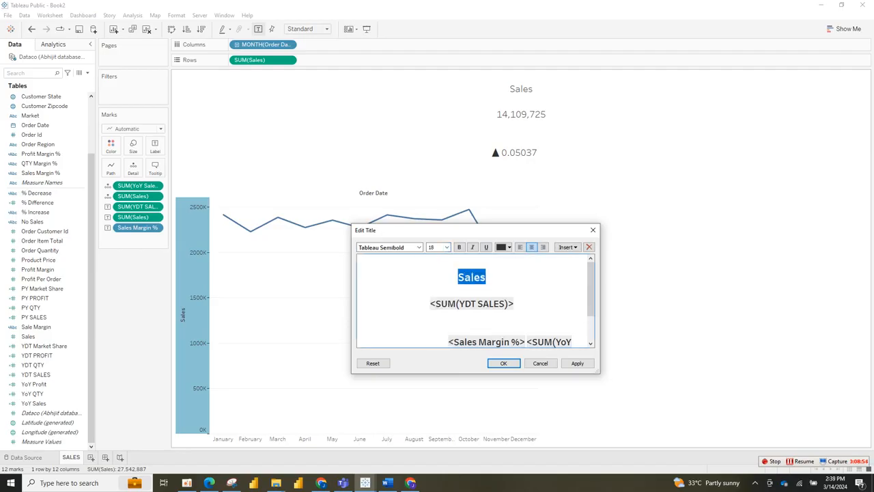
Set the YDT SALES field in the title to font size 36 and colour it orange
left_click_drag(430, 303, 513, 303)
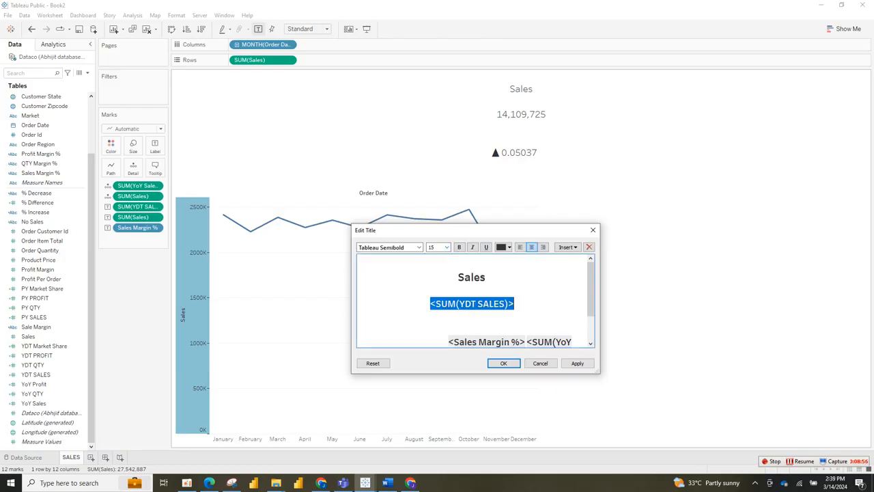
left_click(446, 248)
key("Down")
key("Down")
key("Down")
key("Down")
key("Down")
key("Down")
key("Down")
key("Down")
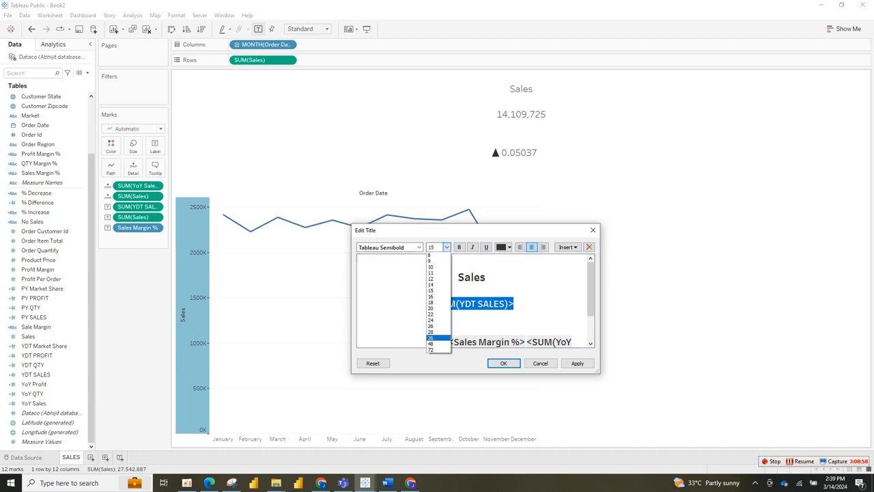
key("Return")
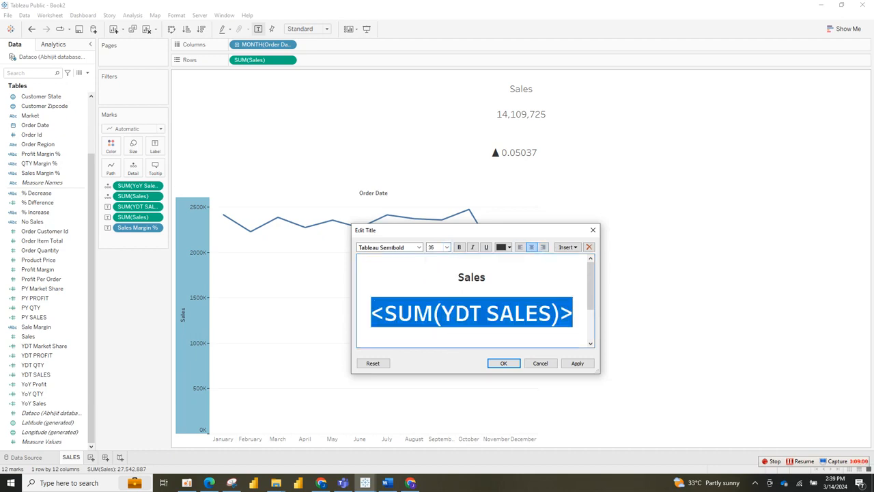
left_click(504, 246)
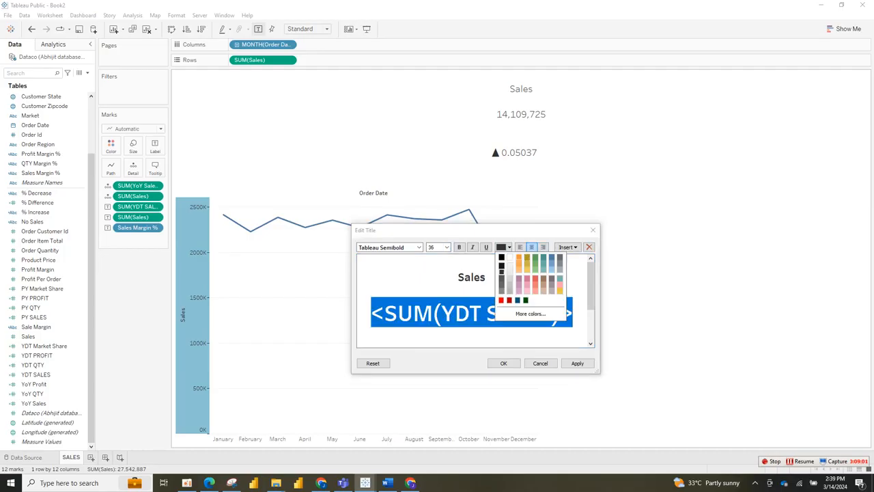
left_click(519, 258)
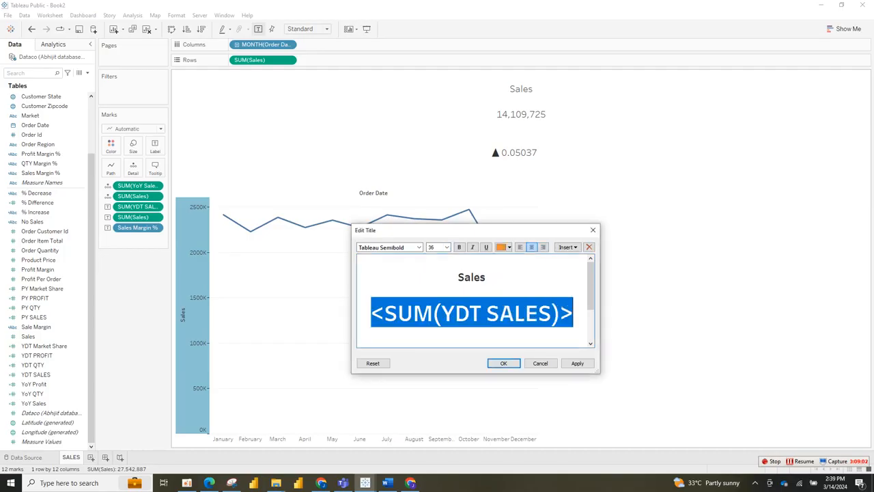
Colour the Sales Margin % and YoY Sales line green and set its font size to 20
left_click_drag(591, 285, 591, 317)
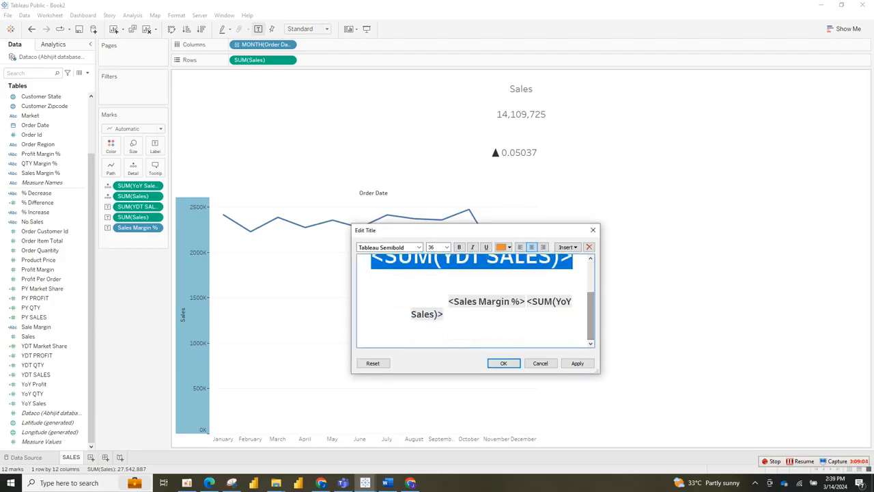
left_click_drag(448, 301, 473, 328)
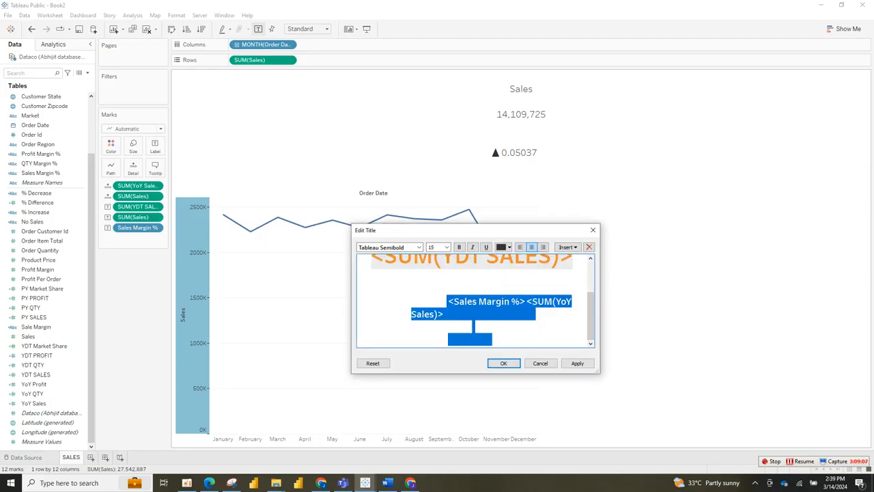
left_click(505, 247)
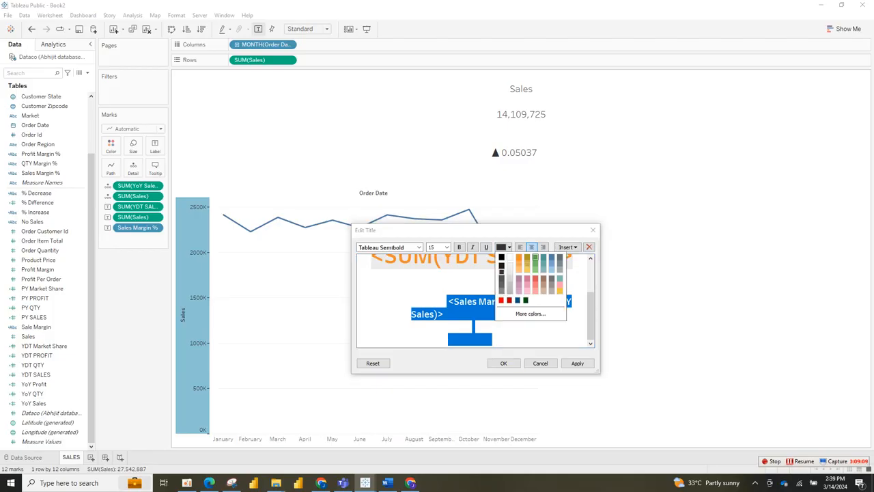
left_click(535, 258)
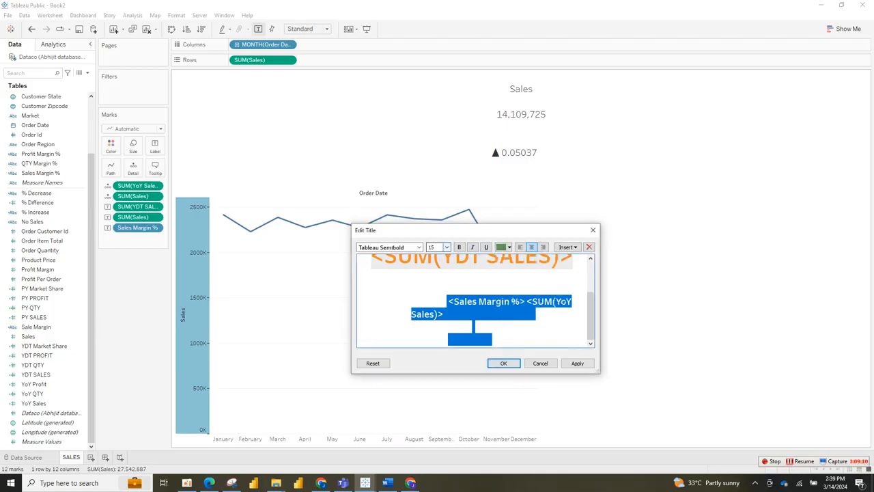
left_click(447, 246)
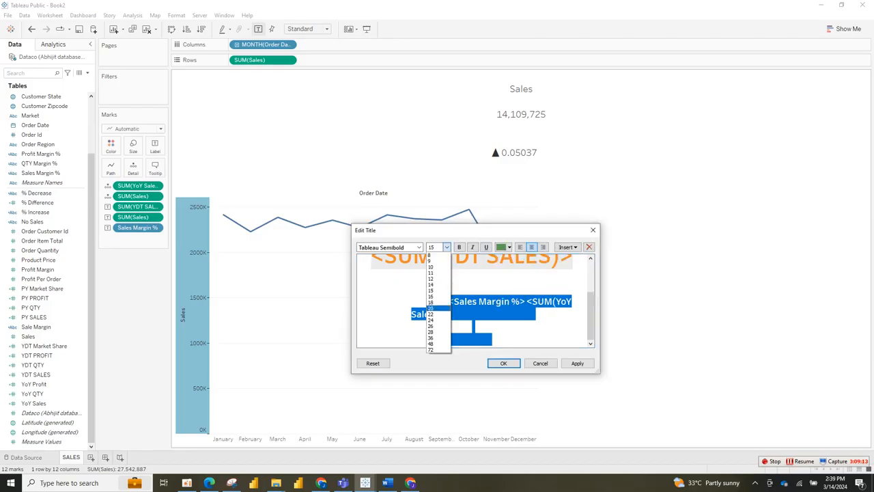
left_click(431, 308)
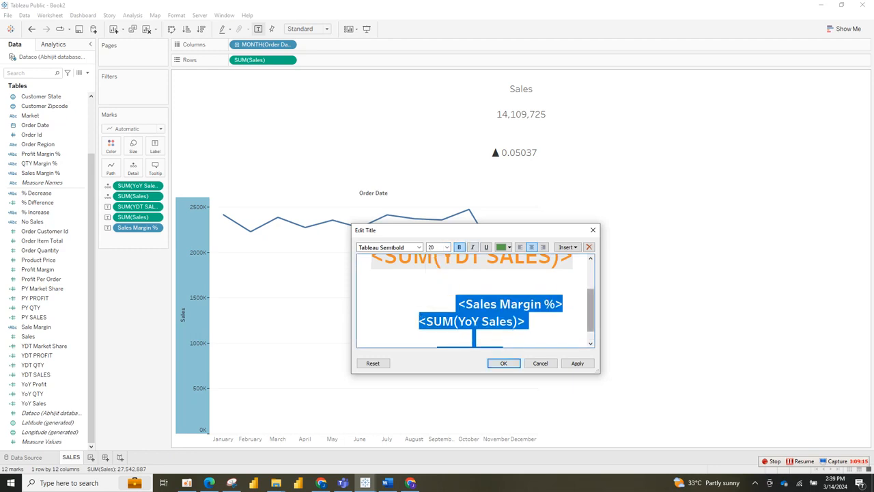
Make the entire title text bold, apply the formatting and close the title editor
left_click_drag(590, 310, 590, 283)
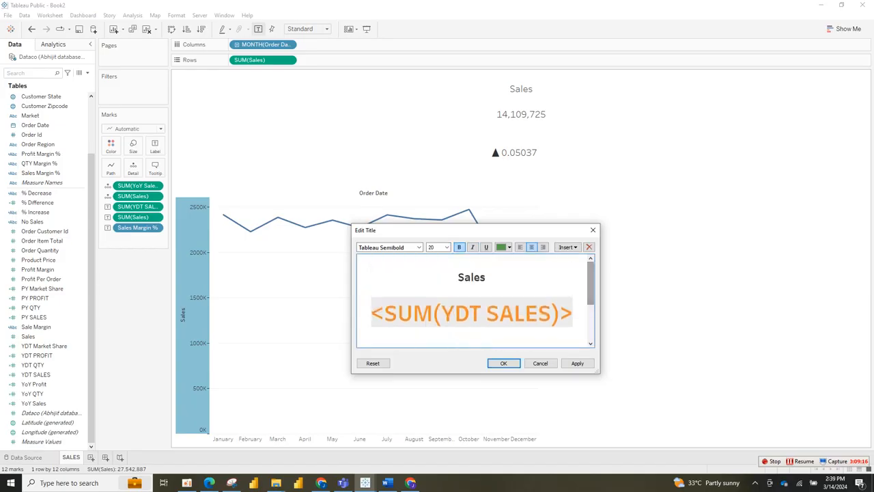
double_click(425, 322)
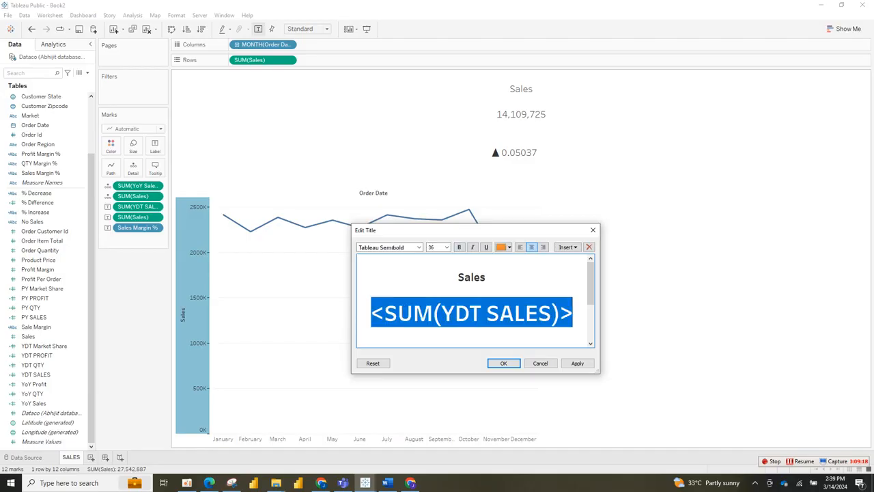
left_click_drag(490, 291, 459, 262)
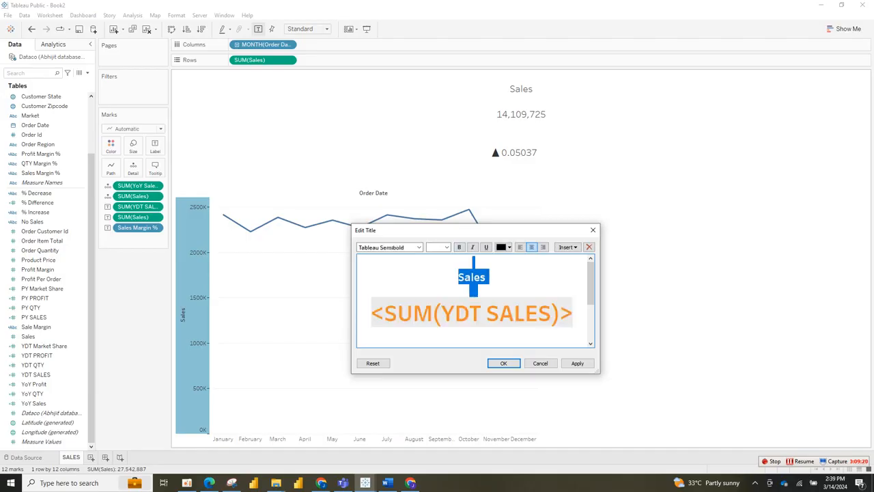
left_click(466, 276)
key("ctrl+a")
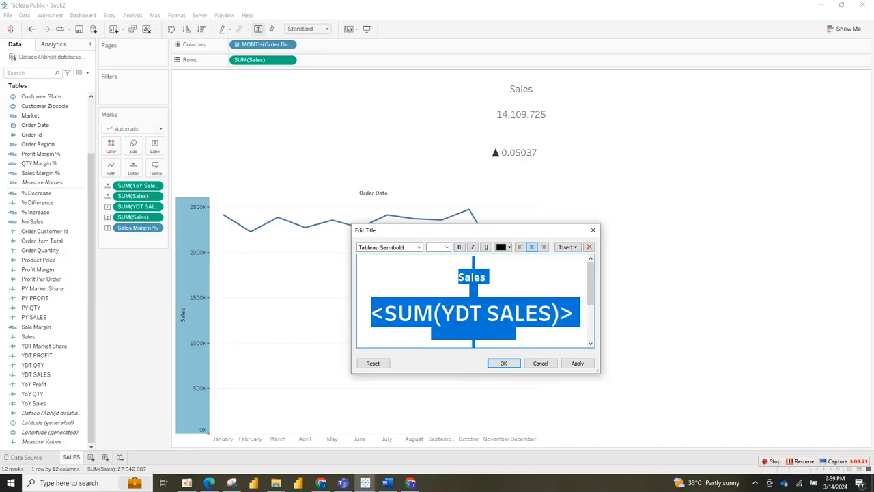
key("ctrl+b")
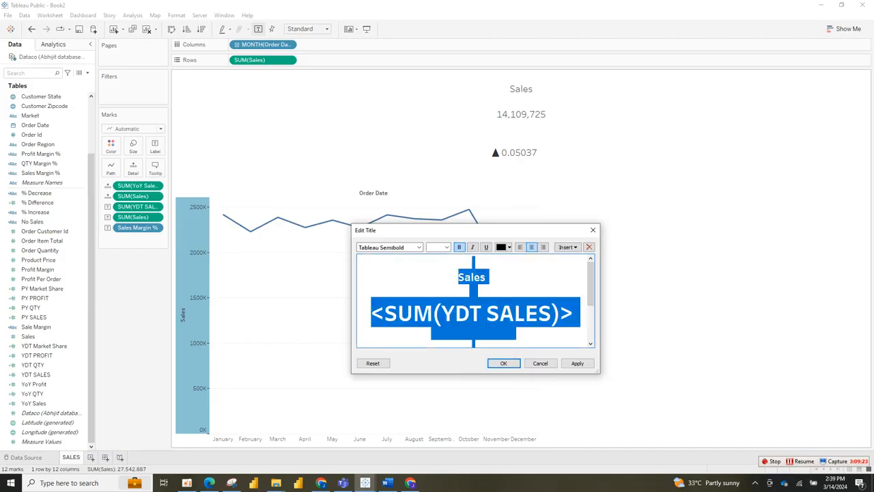
scroll(476, 300, "down", 3)
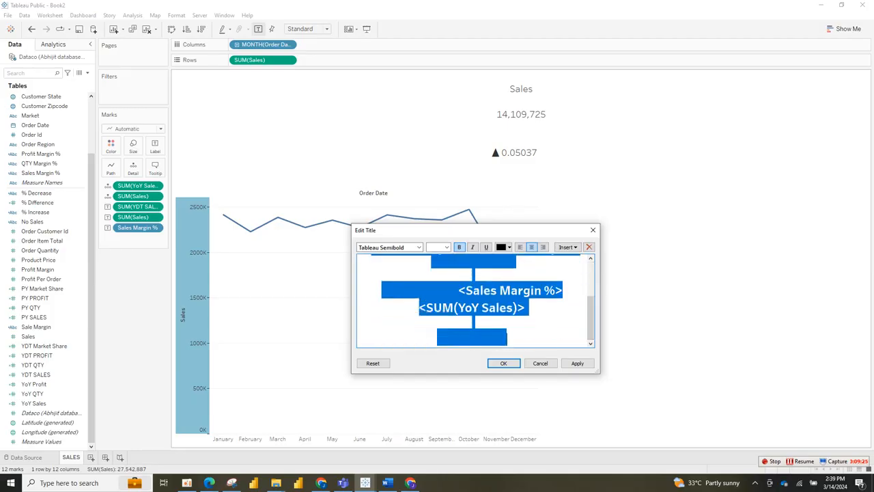
left_click(577, 363)
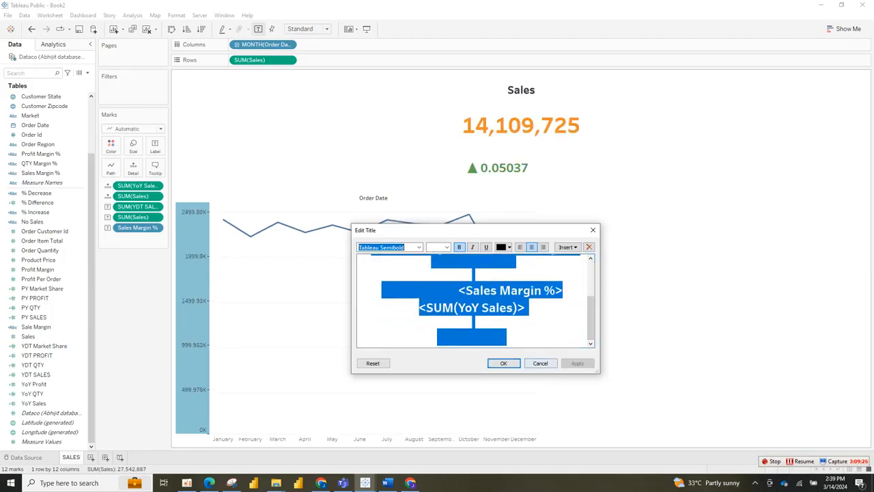
left_click(503, 363)
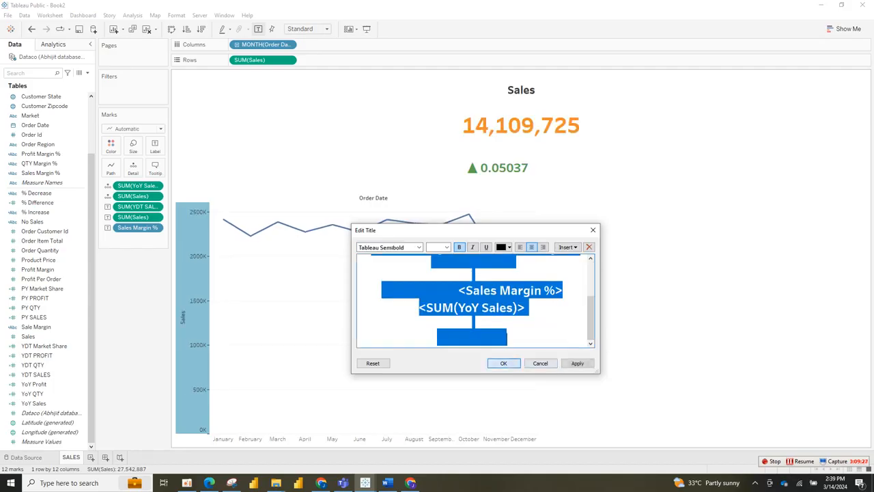
left_click(503, 362)
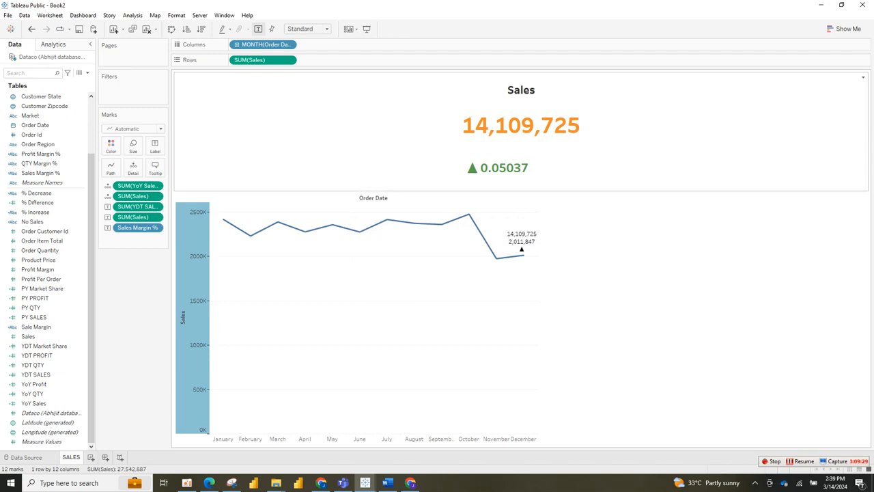
Reopen the sheet title for editing and examine the alignment and formatting of the YDT SALES, Sales Margin % and YoY Sales fields
double_click(521, 125)
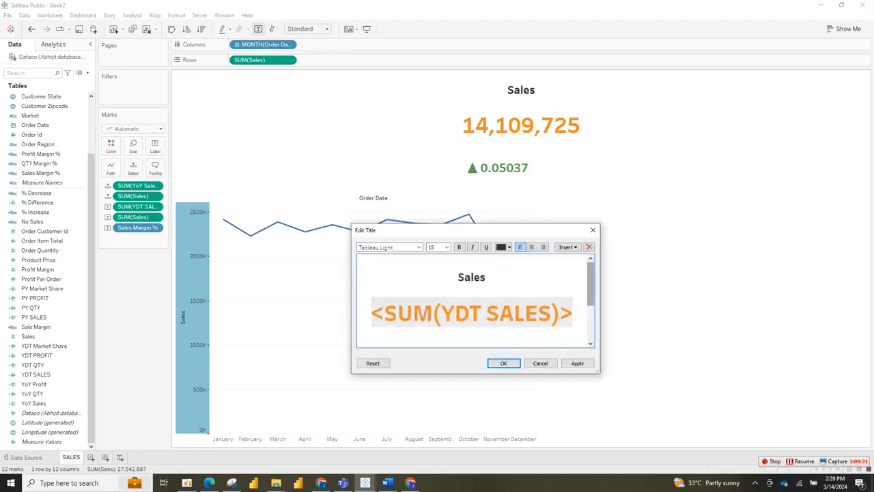
left_click_drag(591, 283, 590, 297)
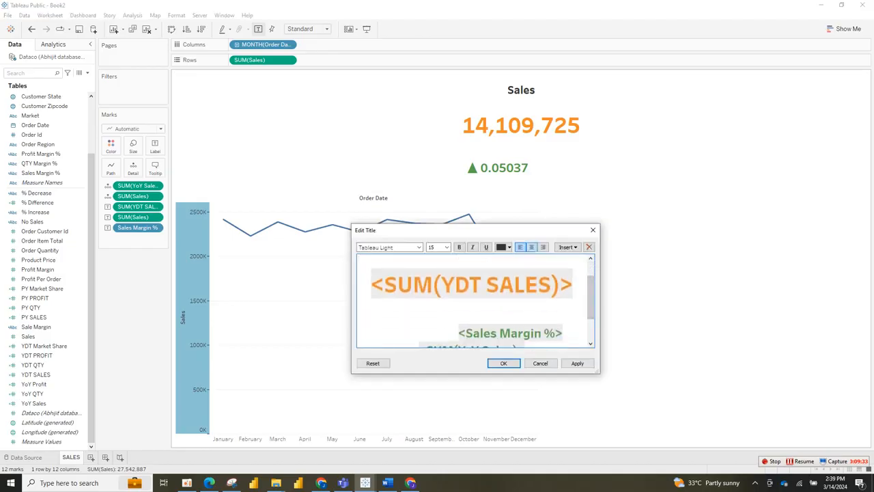
left_click(532, 246)
left_click(573, 284)
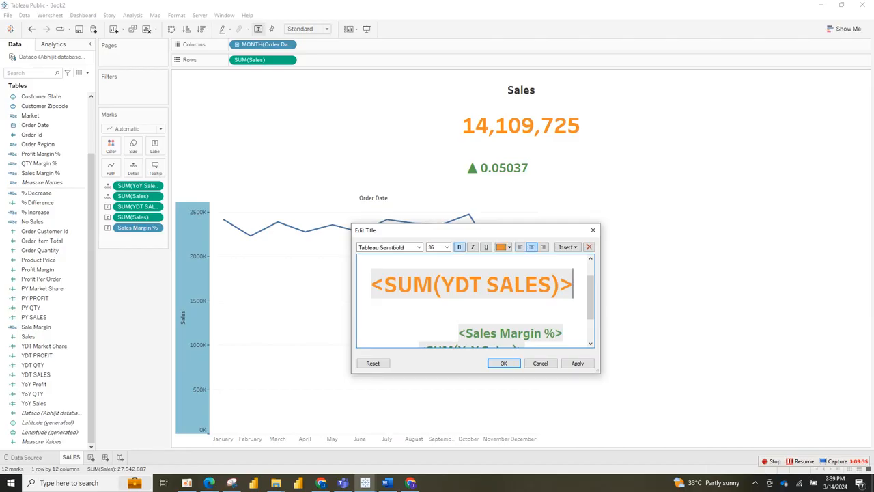
left_click(563, 332)
key("shift+Home")
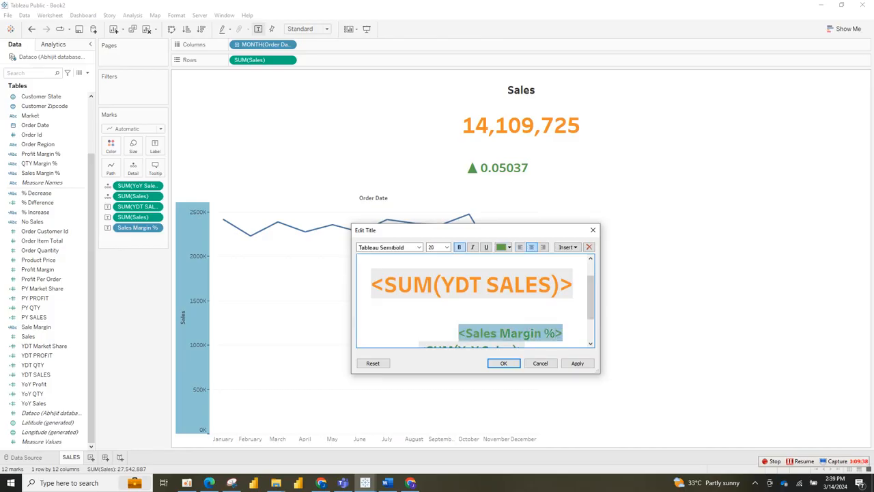
left_click(539, 284)
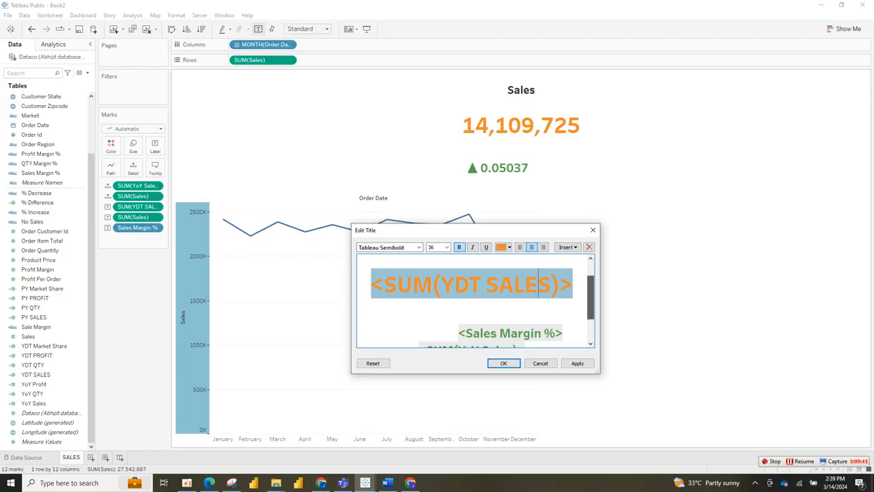
scroll(591, 294, "up", 1)
left_click_drag(591, 284, 591, 318)
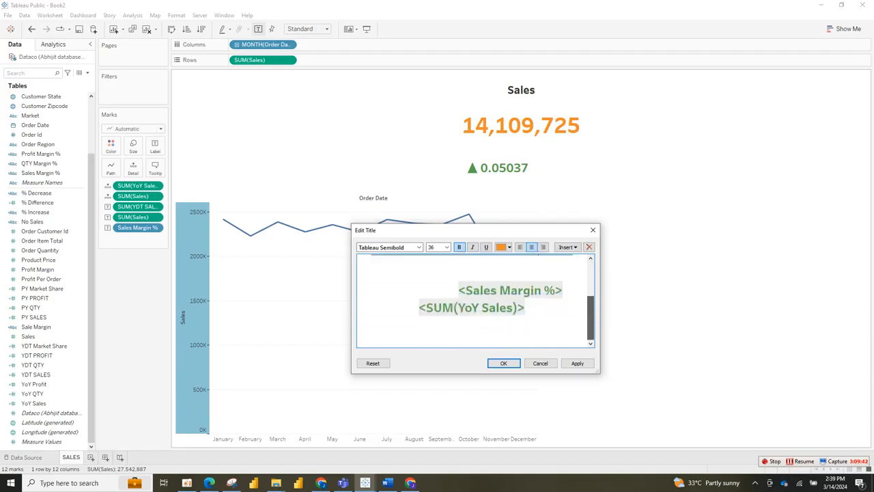
left_click(471, 307)
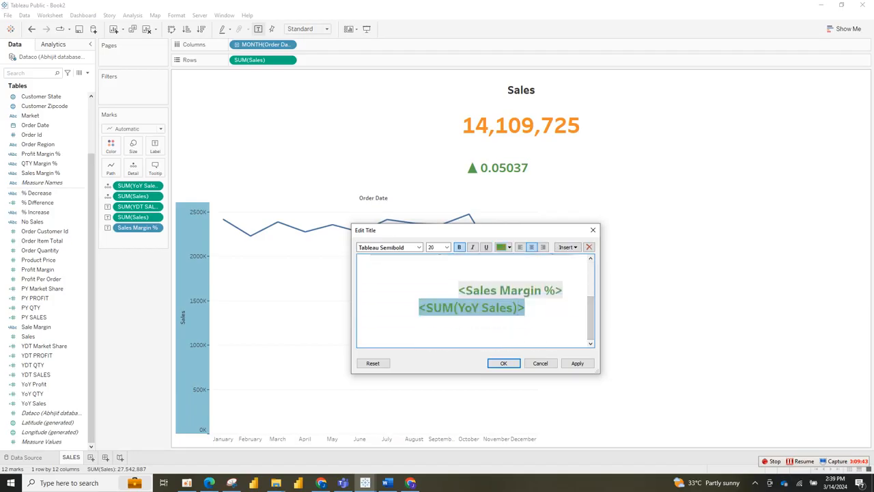
left_click(517, 307)
left_click_drag(524, 307, 455, 291)
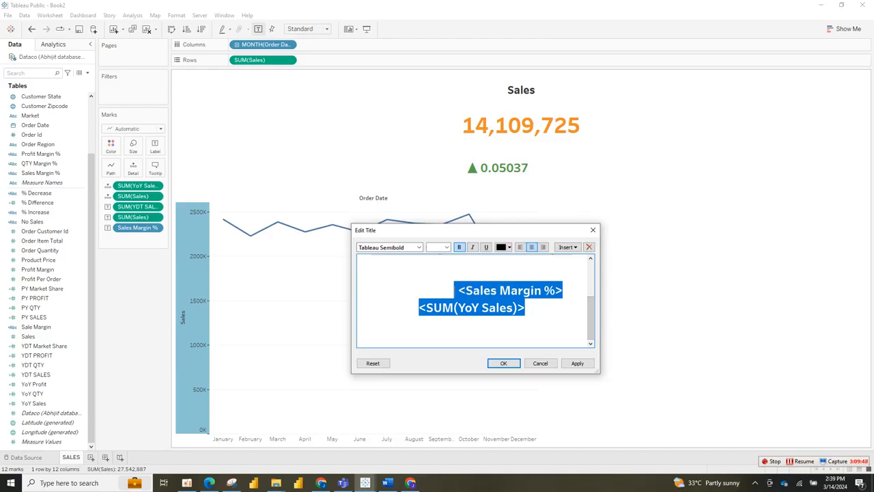
left_click(455, 290)
left_click(445, 291)
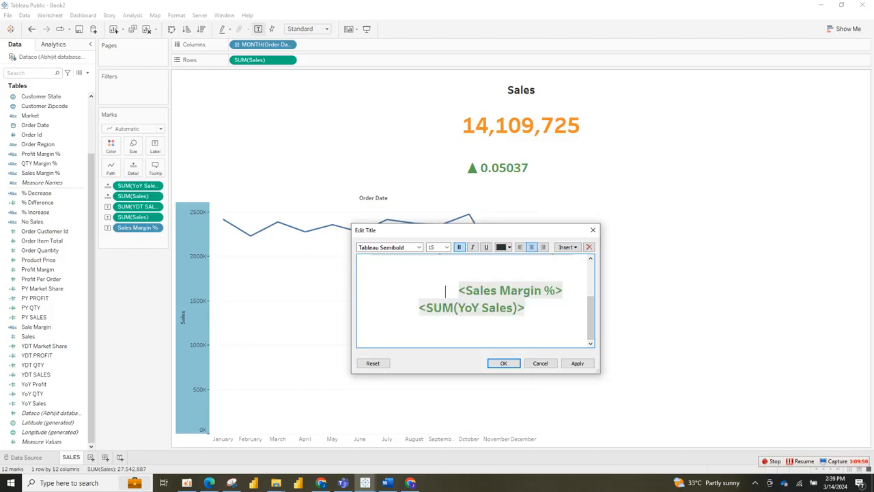
Insert extra spaces before the Sales Margin % field to shift the indicator line under the YTD figure, then apply and close the title editor
left_click(459, 290)
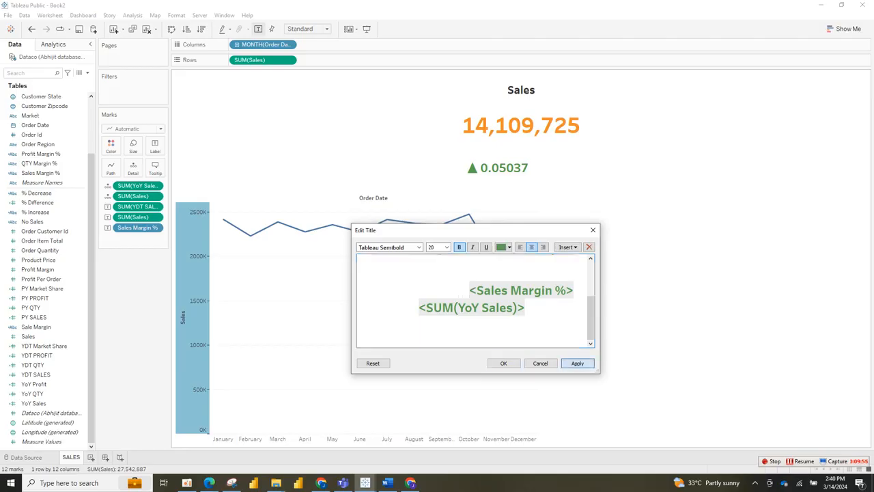
left_click(577, 363)
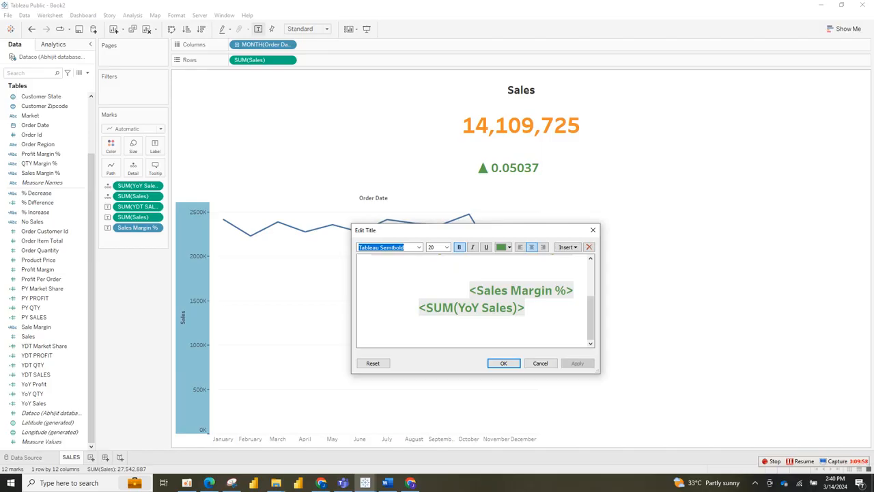
left_click(469, 291)
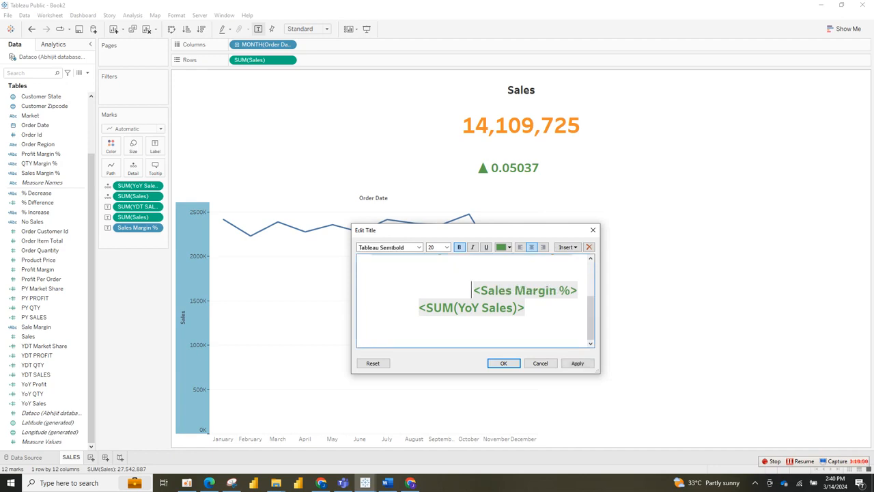
left_click(577, 363)
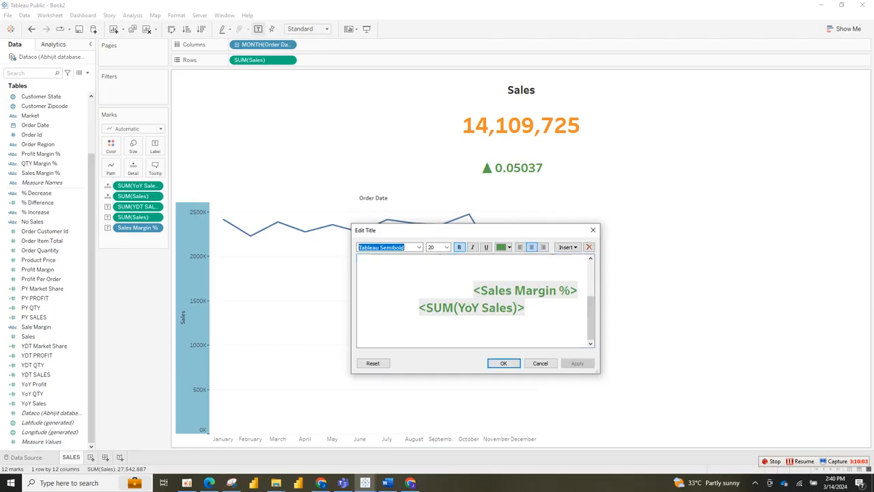
left_click(471, 290)
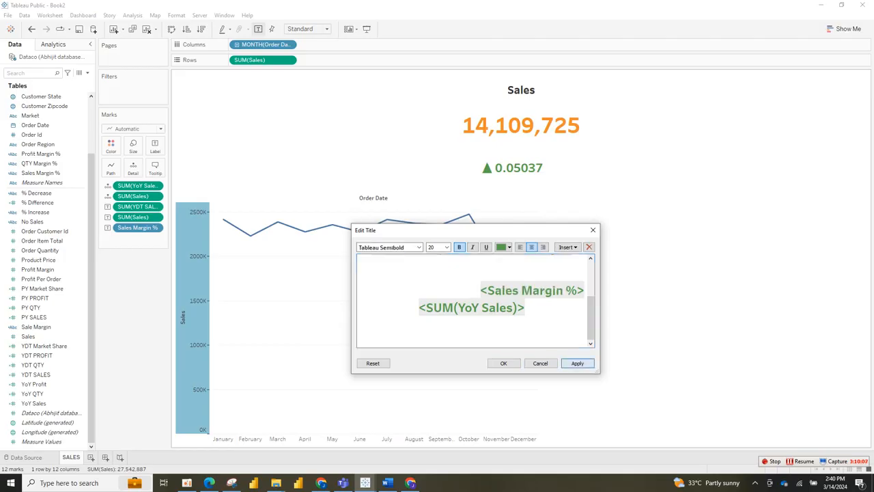
left_click(577, 363)
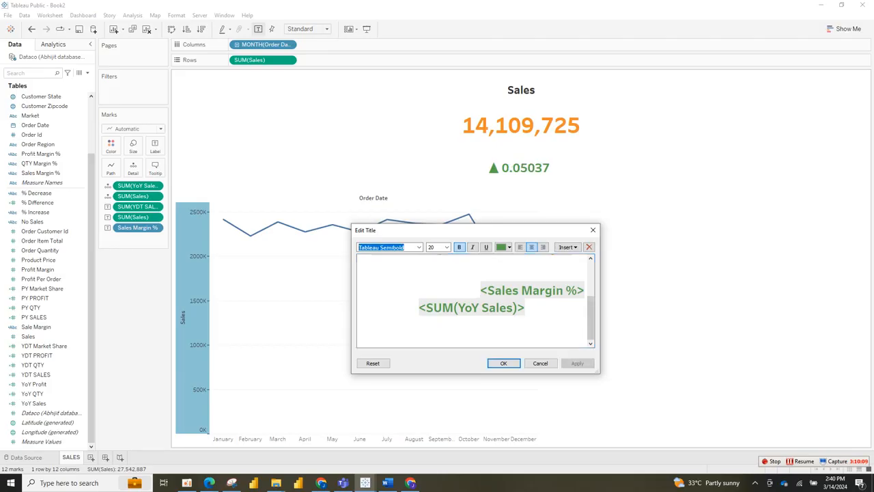
left_click_drag(591, 318, 591, 283)
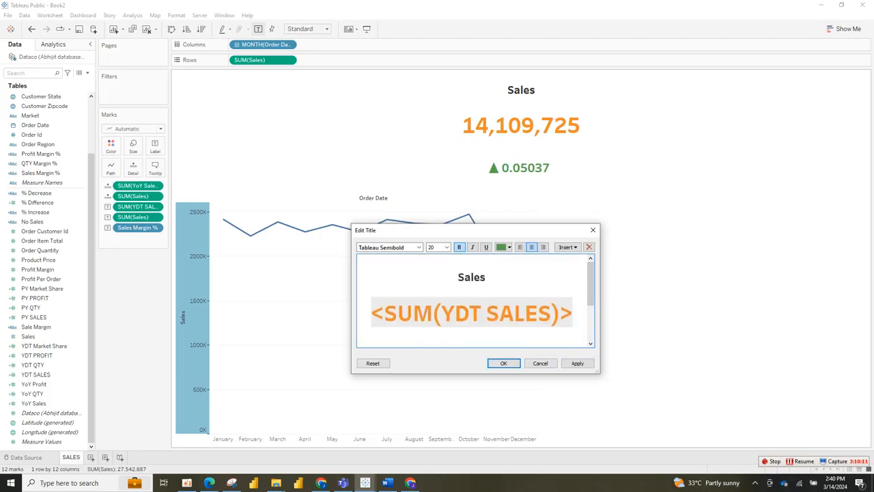
left_click(577, 363)
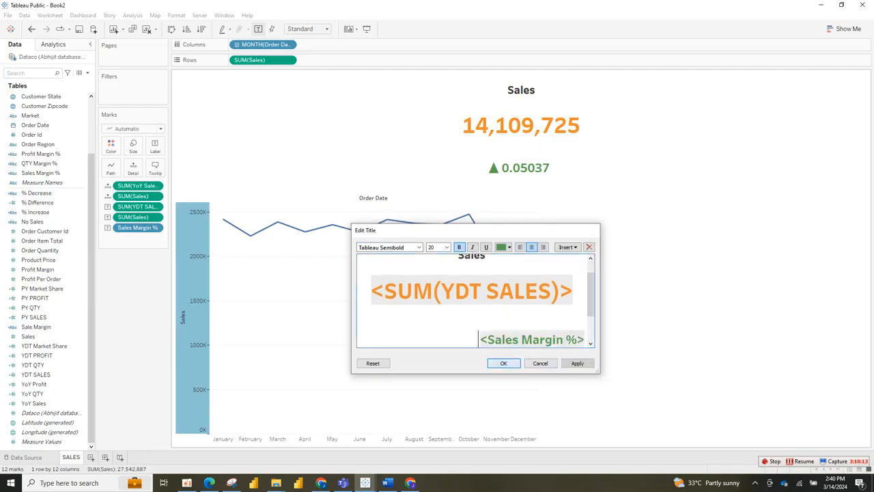
left_click(503, 363)
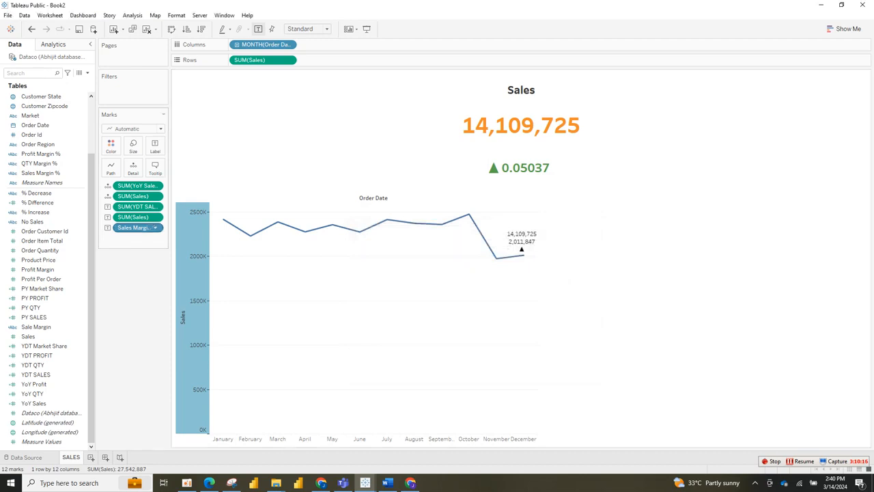
Format the YDT SALES numbers on the Marks card as custom currency with display units of Millions (M)
right_click(157, 228)
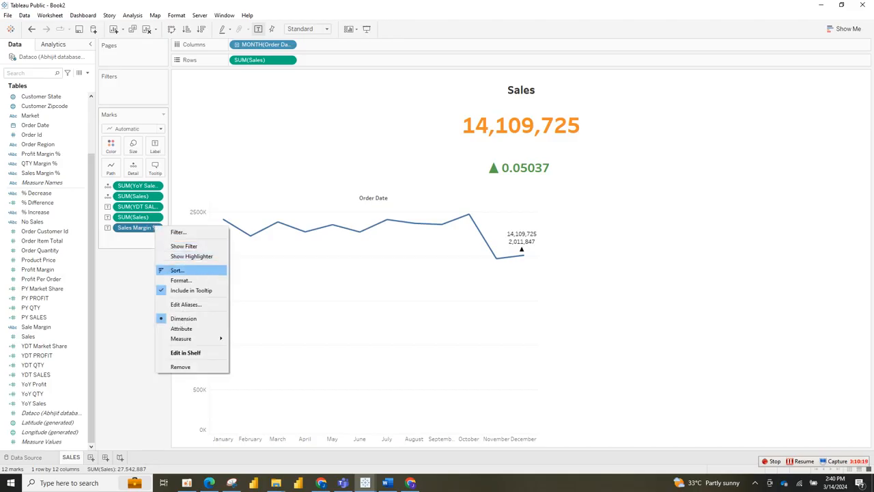
key("Escape")
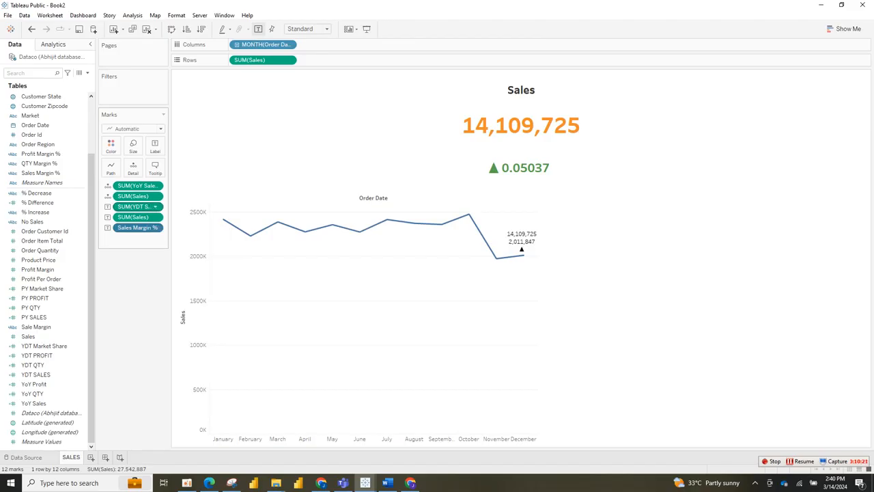
right_click(156, 207)
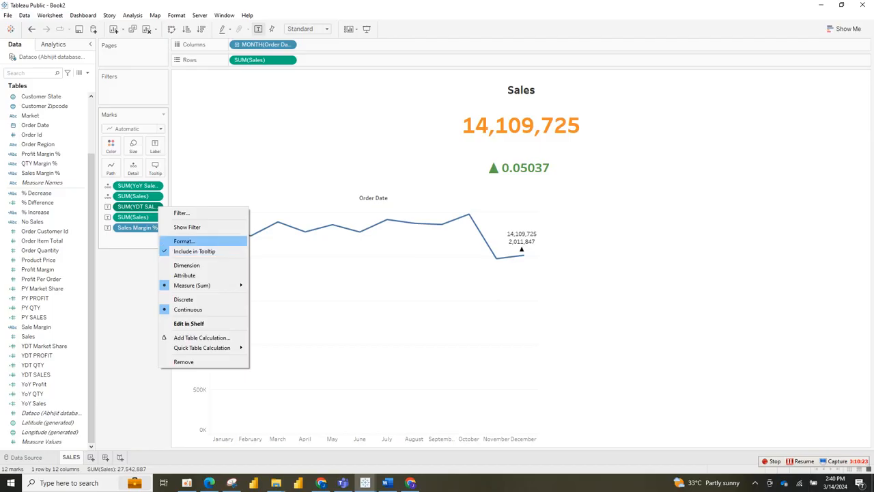
left_click(184, 241)
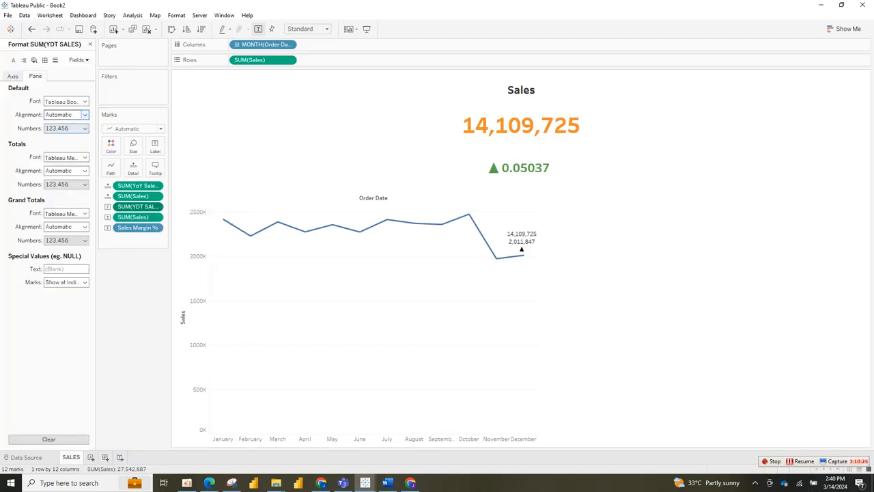
left_click(84, 128)
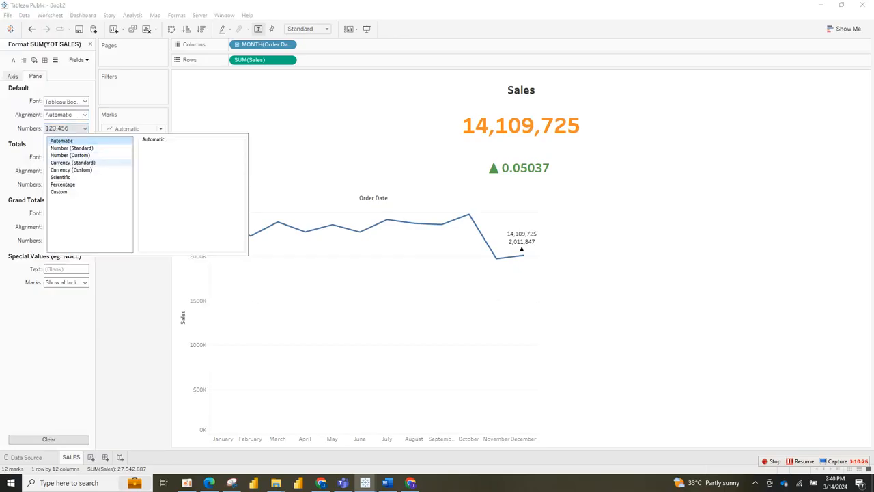
left_click(72, 162)
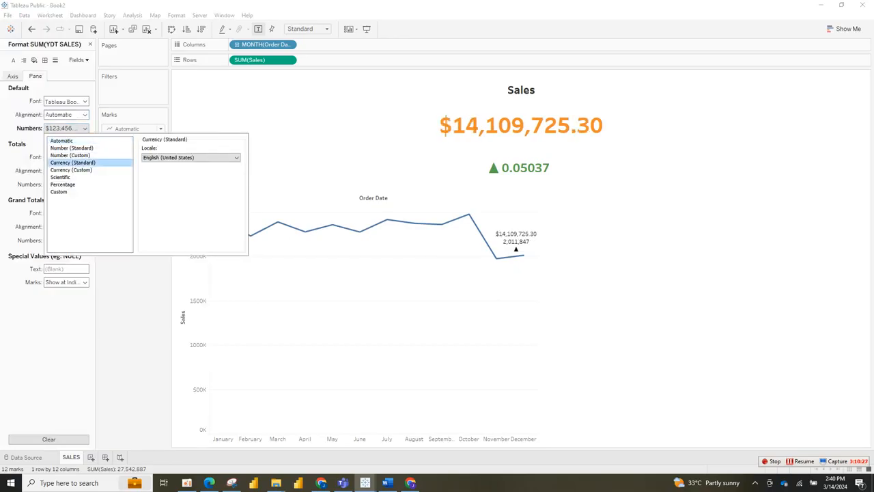
left_click(71, 169)
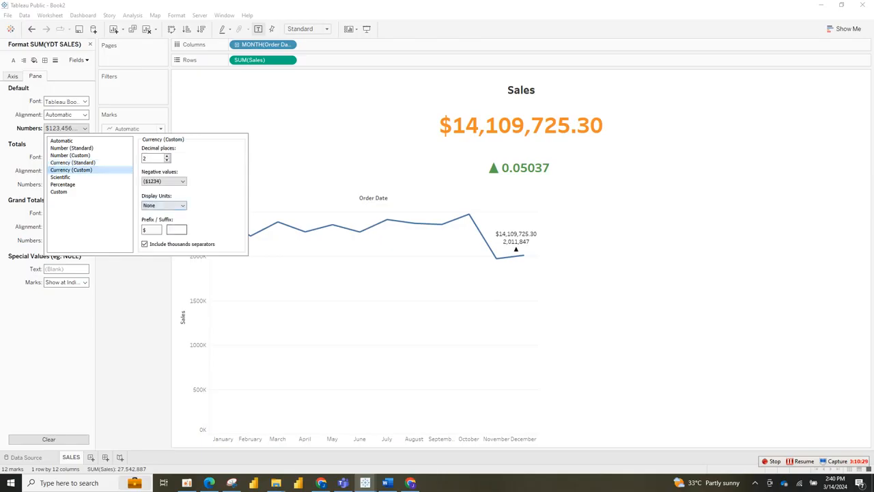
left_click(164, 205)
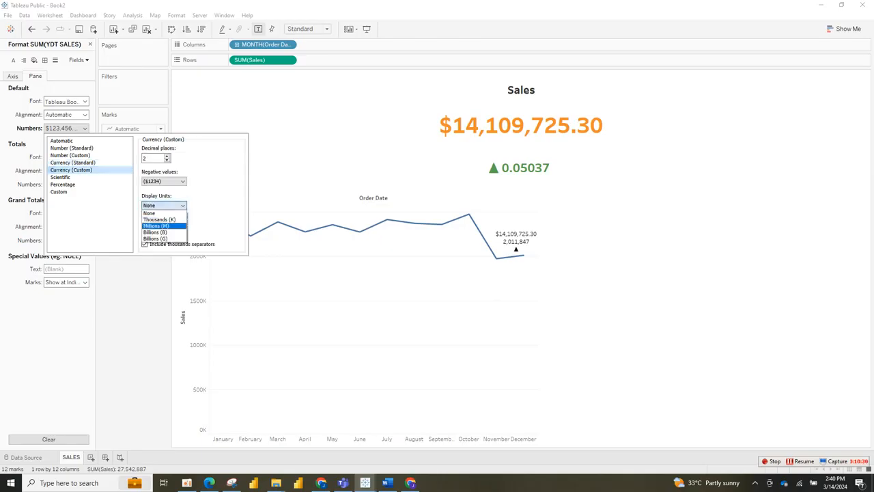
left_click(156, 225)
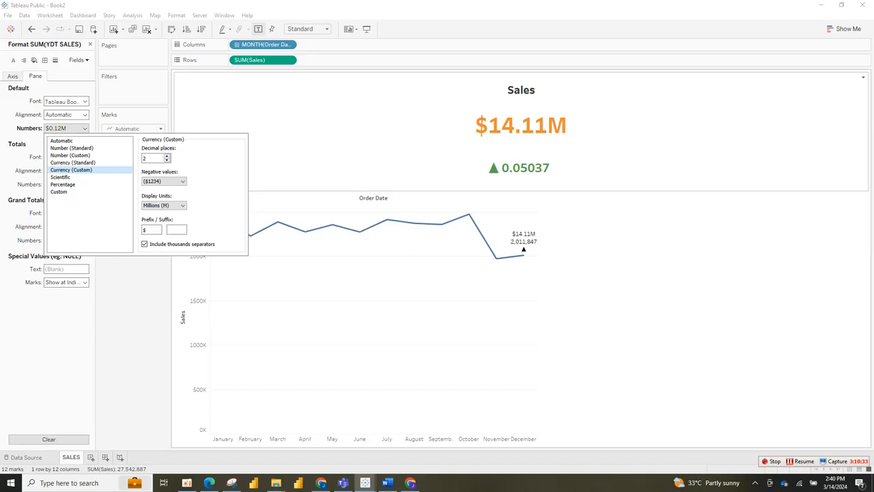
key("Escape")
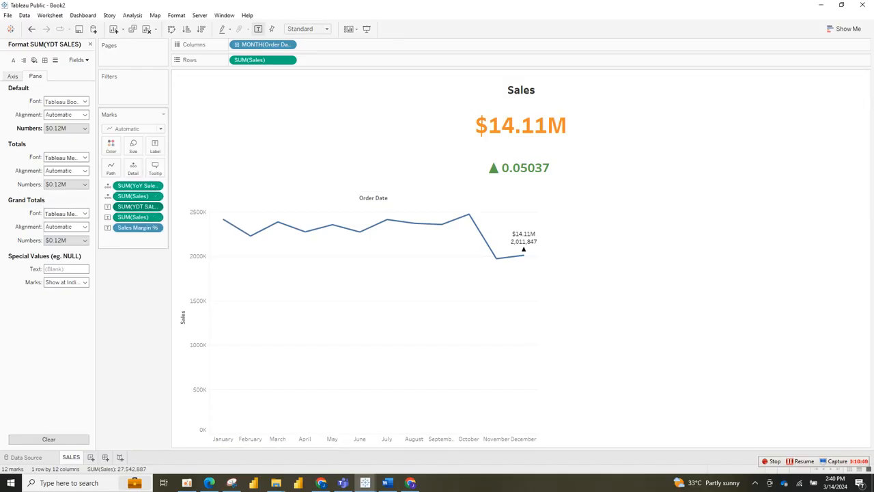
Format the YoY Sales numbers on the Marks card as a percentage and close the formatting settings
left_click(155, 185)
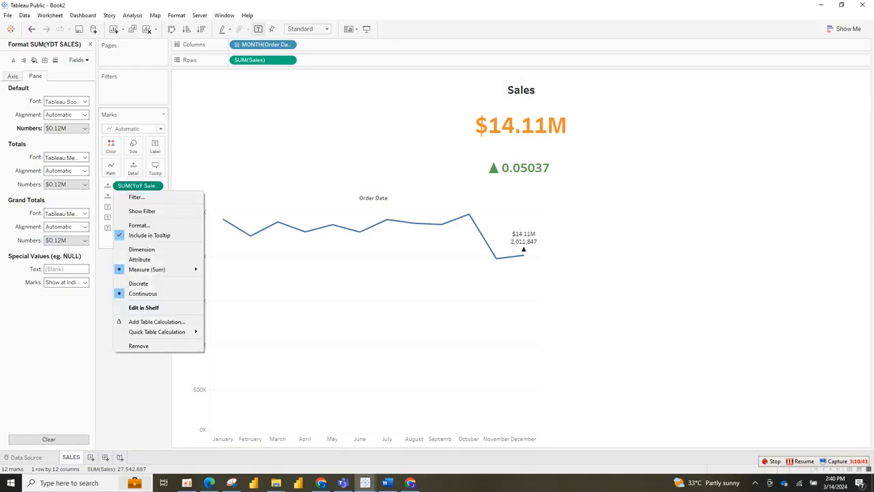
left_click(140, 225)
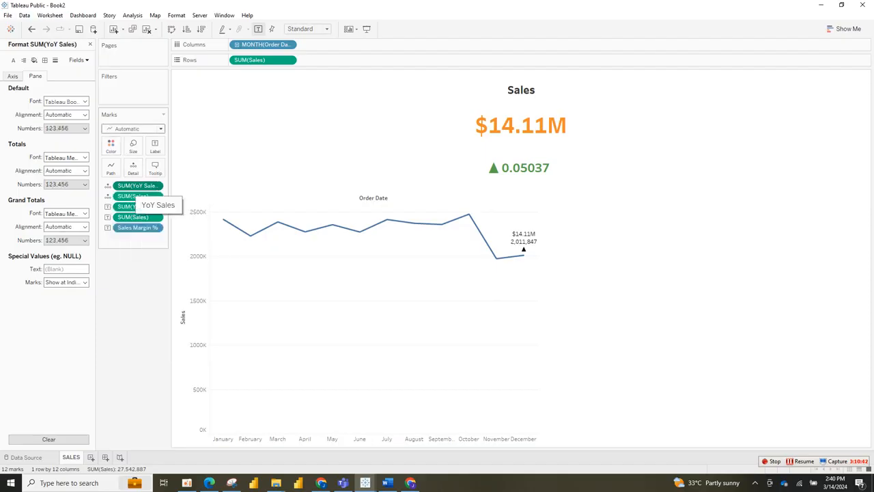
left_click(66, 128)
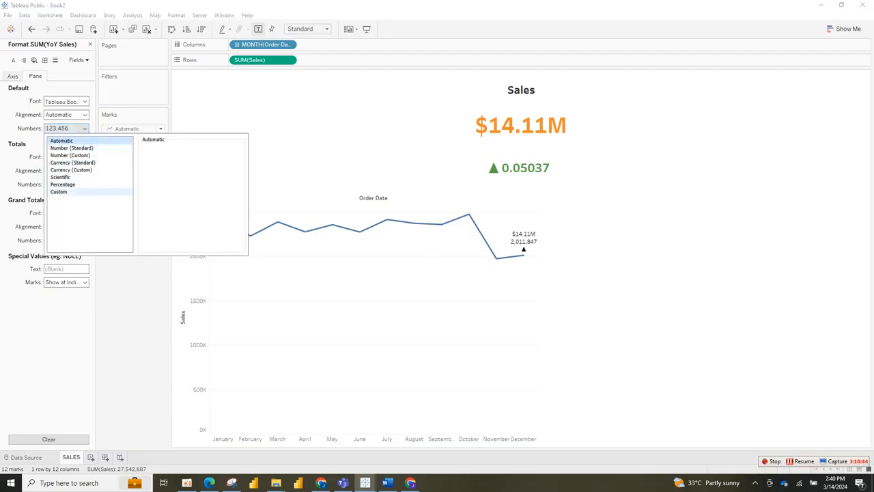
left_click(59, 191)
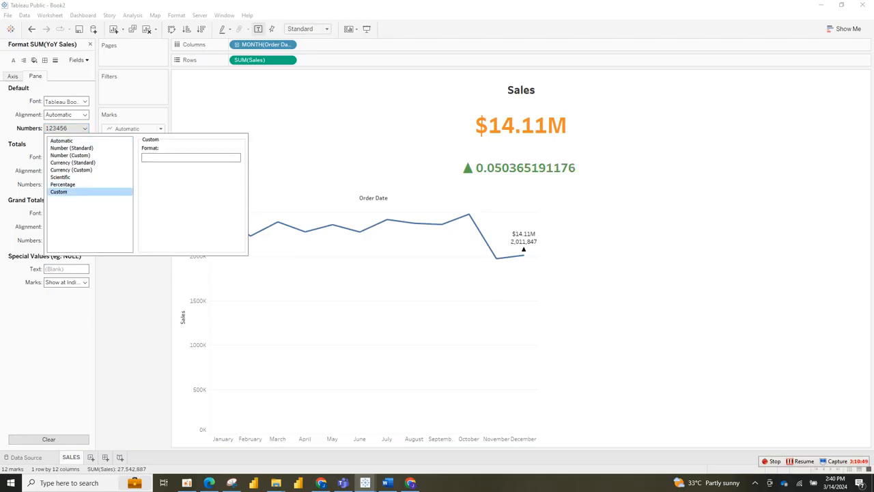
left_click(63, 185)
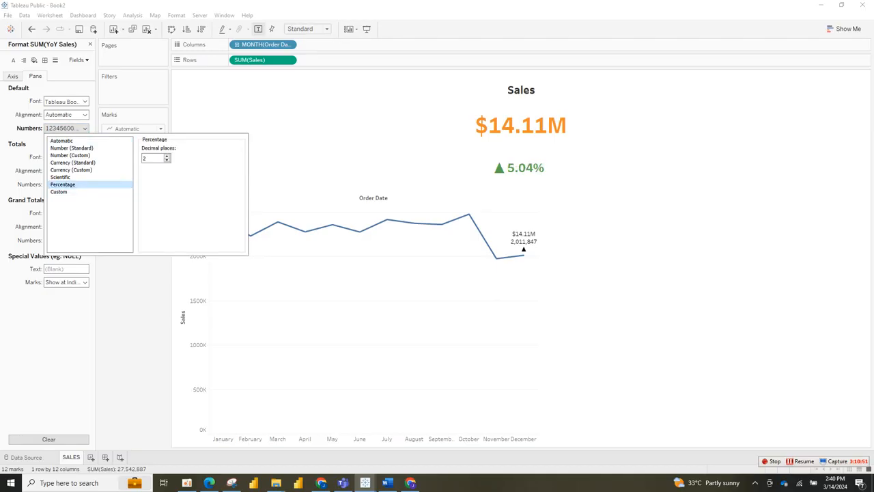
key("Escape")
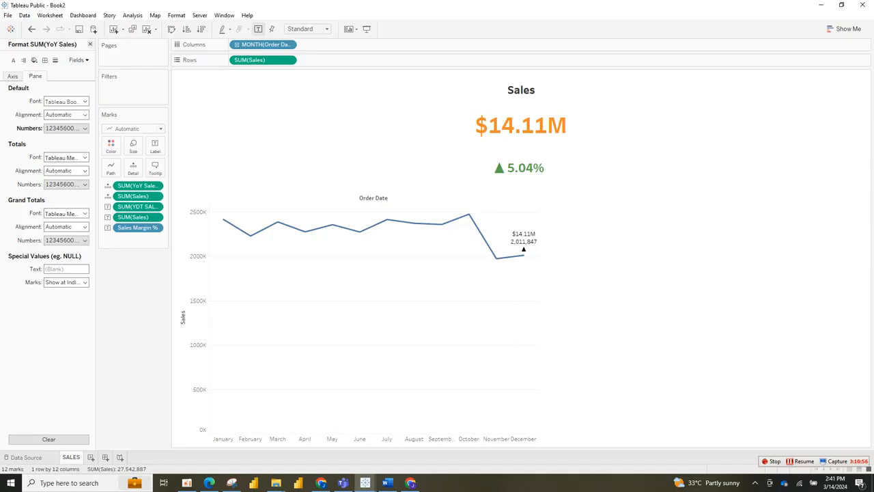
left_click(89, 43)
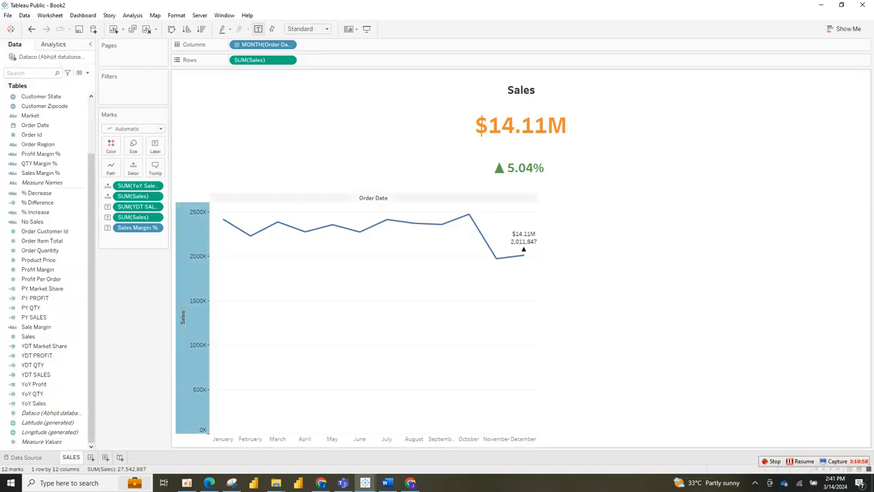
Hide the Sales axis header on the monthly sales line chart
left_click(277, 222)
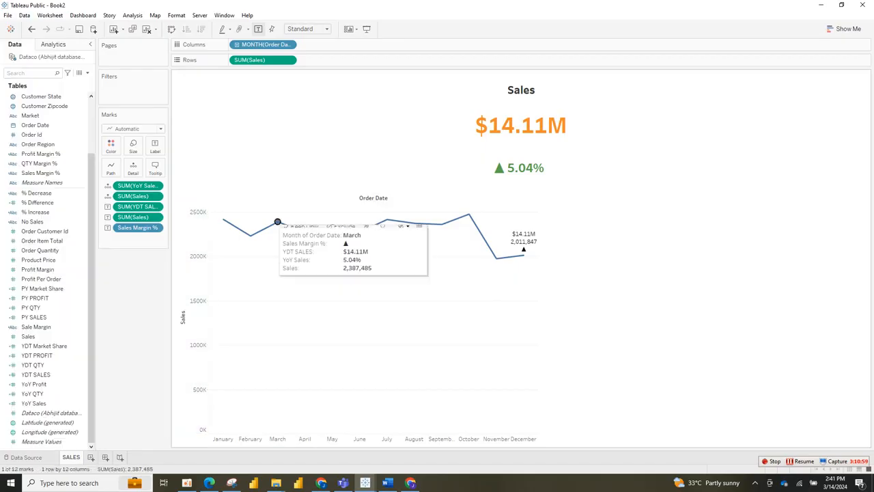
right_click(277, 222)
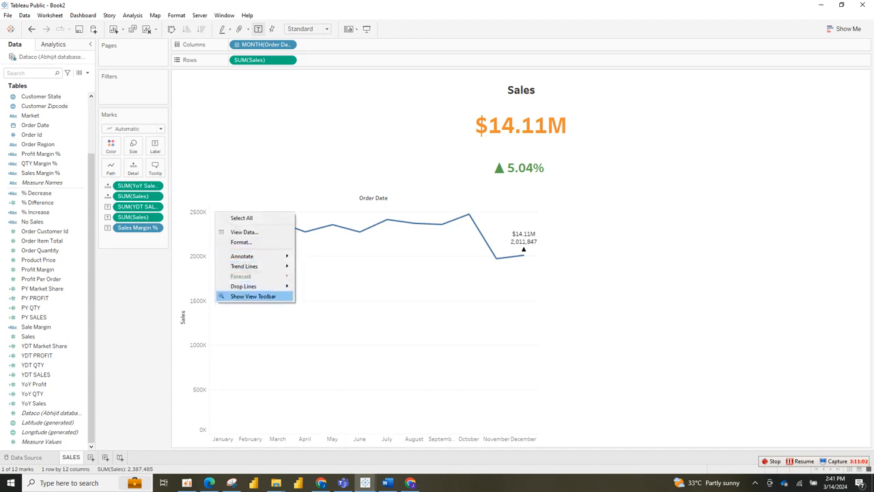
left_click(199, 230)
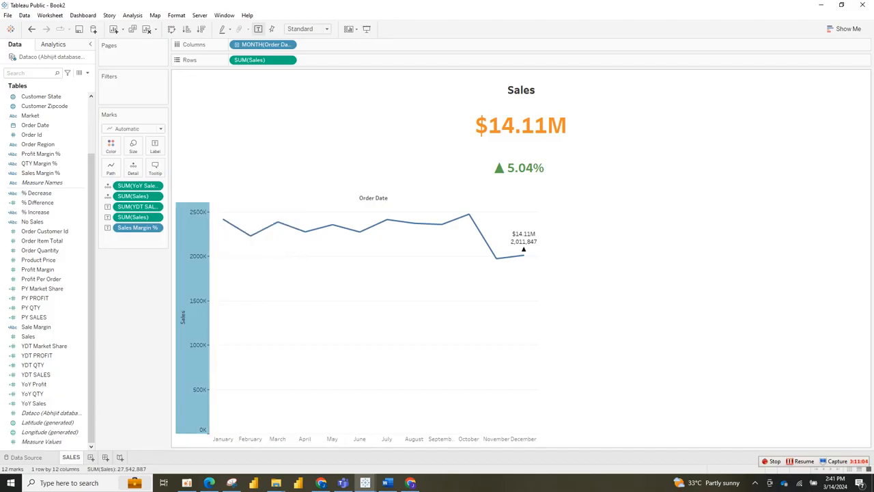
right_click(205, 217)
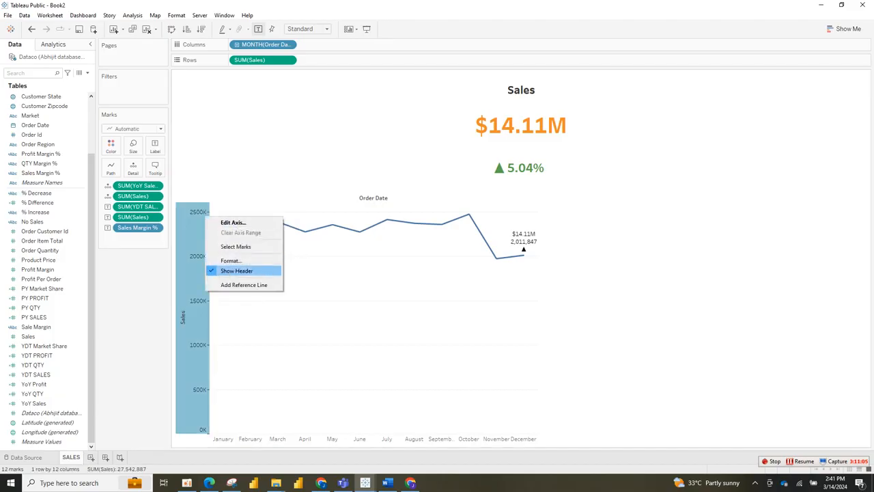
left_click(236, 271)
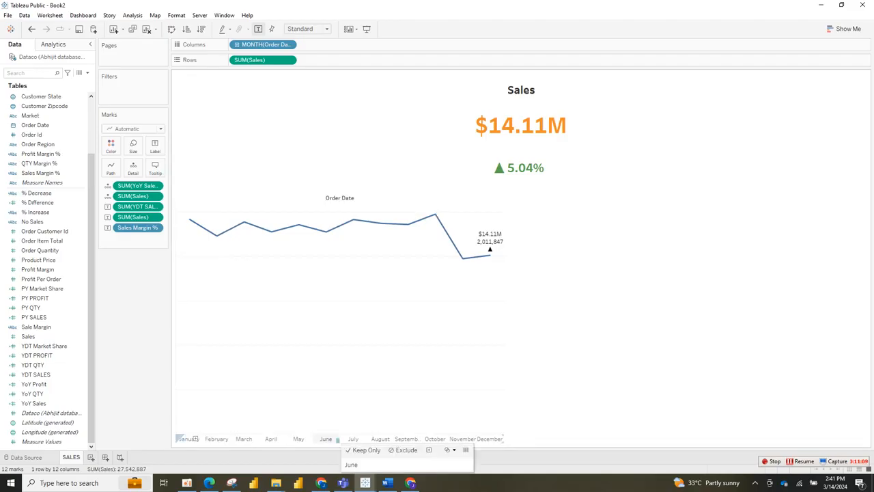
Hide the month label header below the sales line chart
left_click(331, 438)
right_click(332, 437)
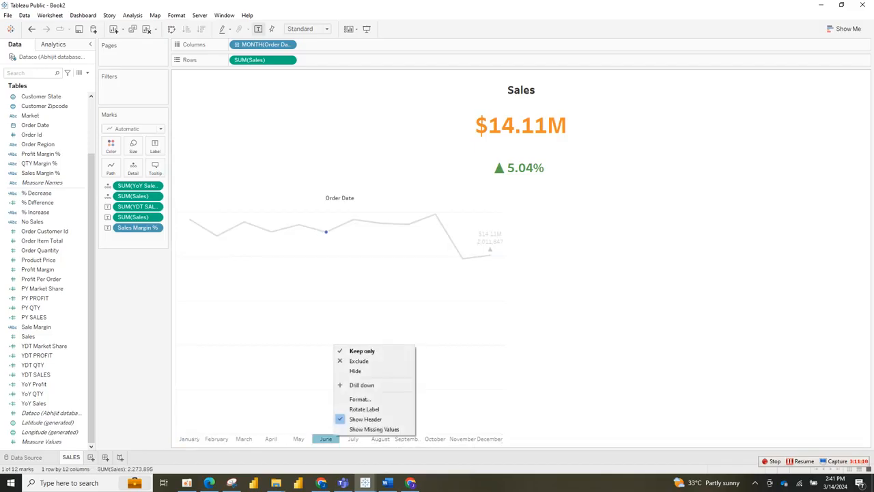
left_click(366, 419)
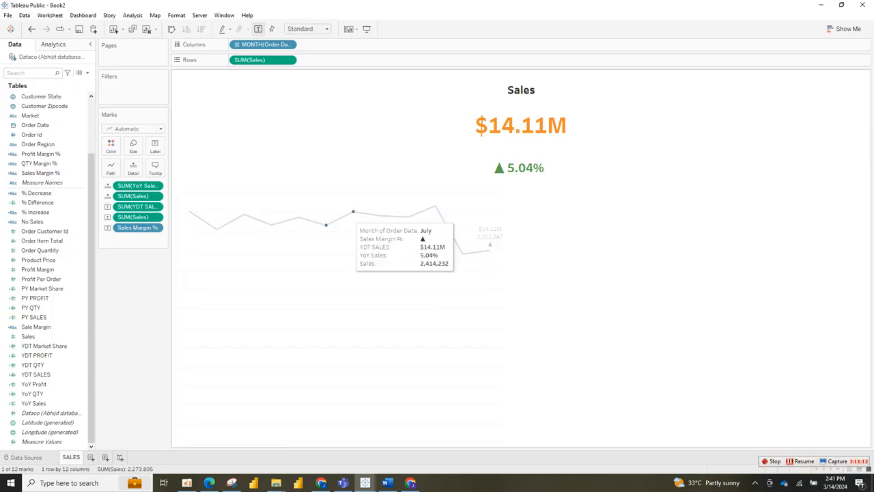
Show the view toolbar on the sales chart and fix the chart's axes, then clear the mark selection
right_click(351, 215)
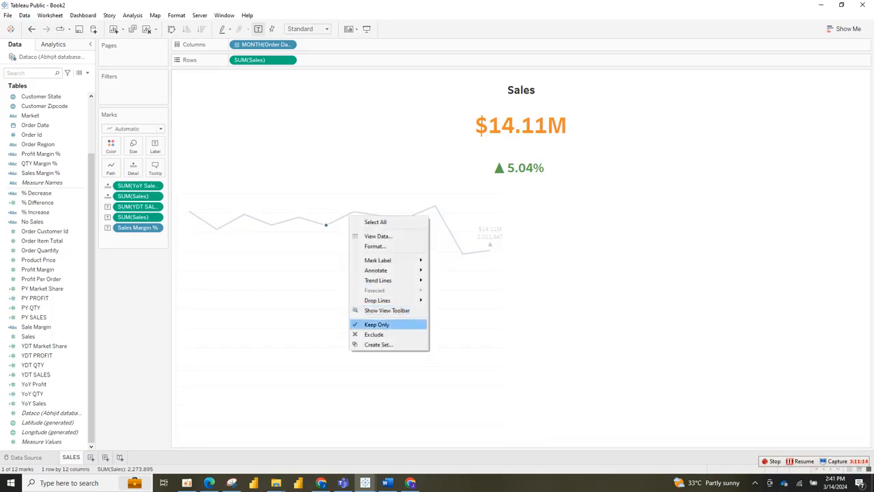
left_click(386, 310)
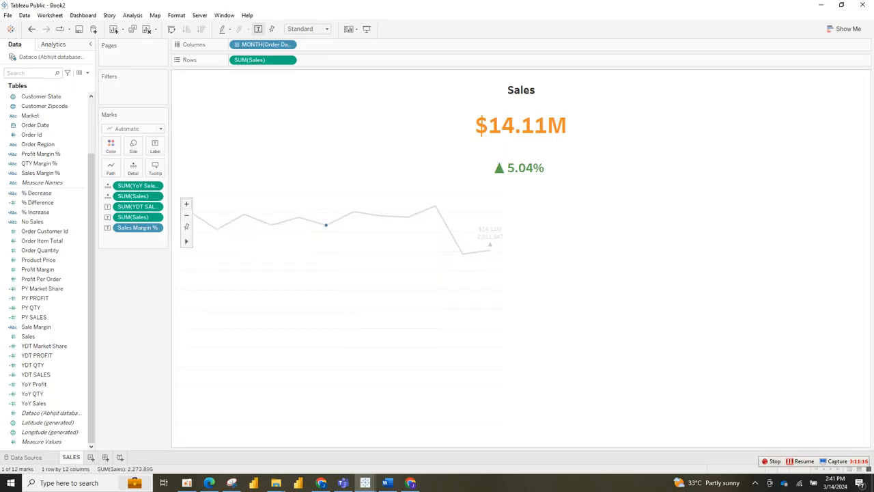
left_click(187, 226)
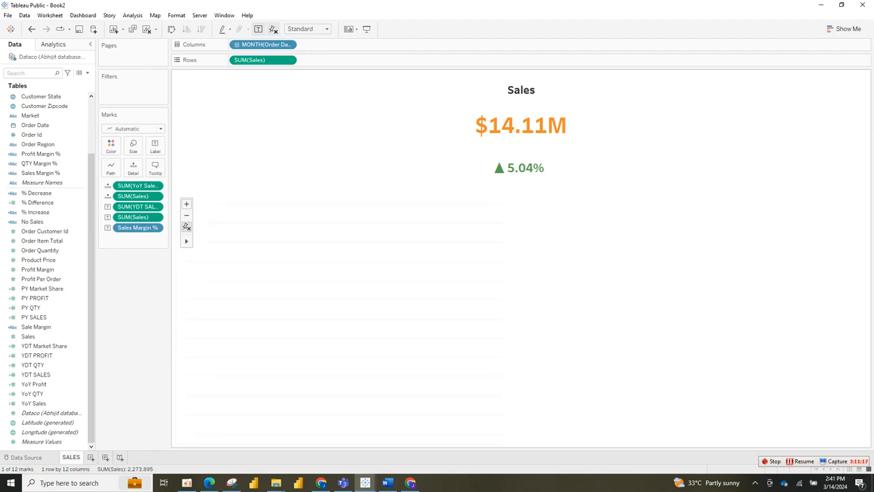
key("Escape")
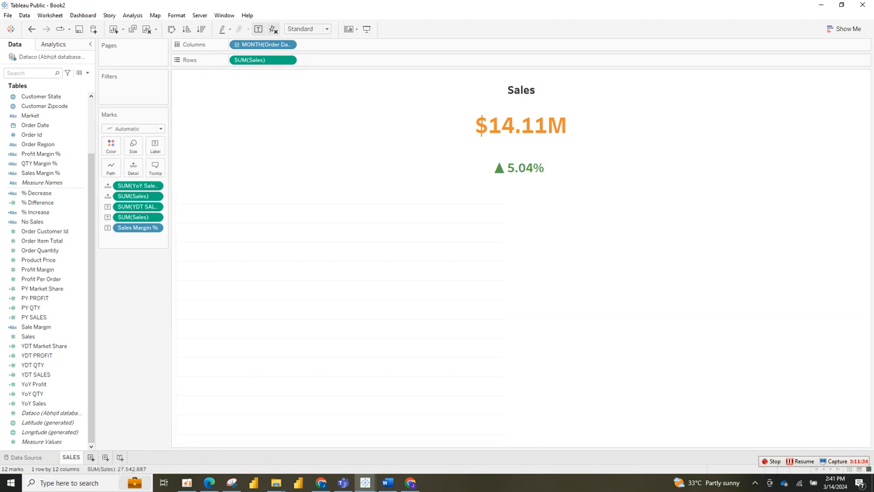
Add a new worksheet after SALES and rename it Quantity
left_click(105, 457)
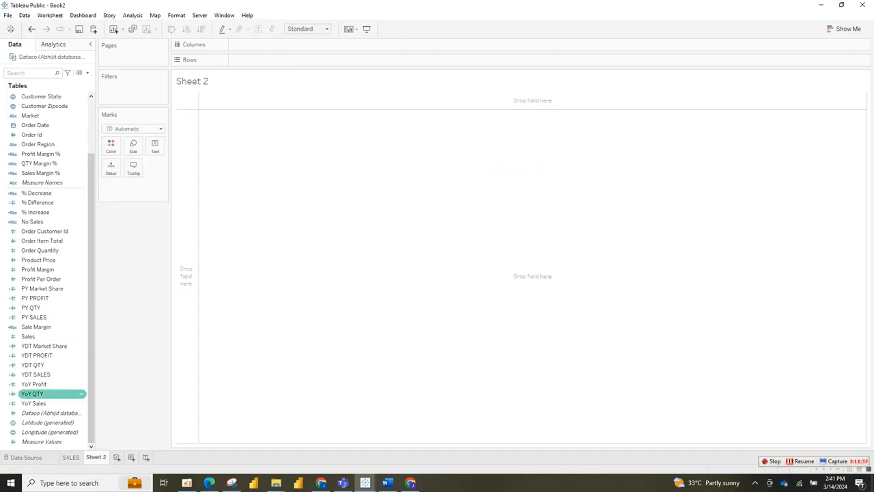
double_click(95, 457)
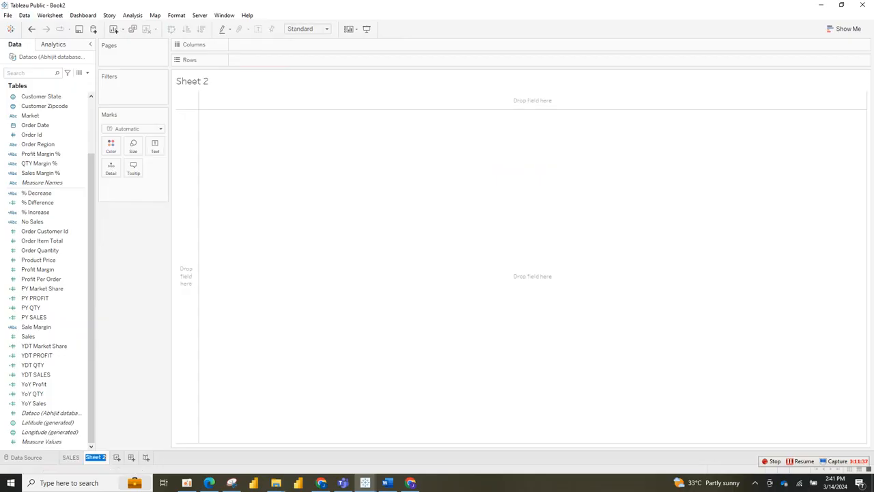
type("Quantity")
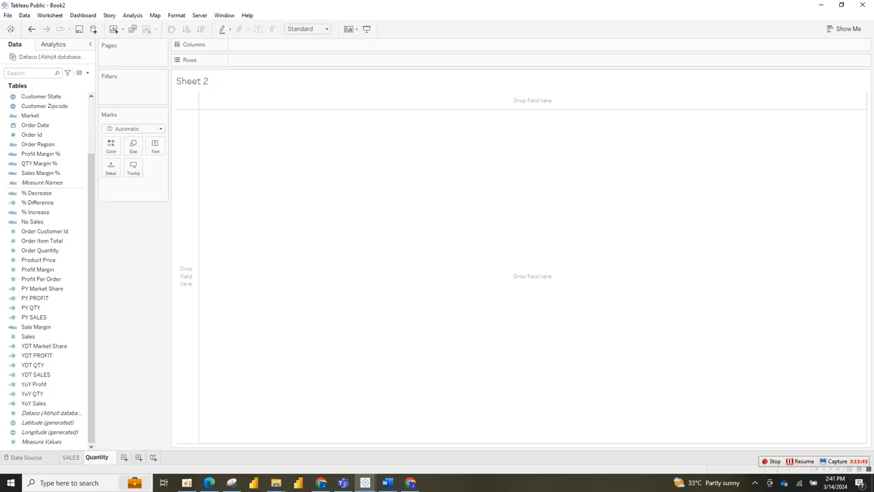
key("Return")
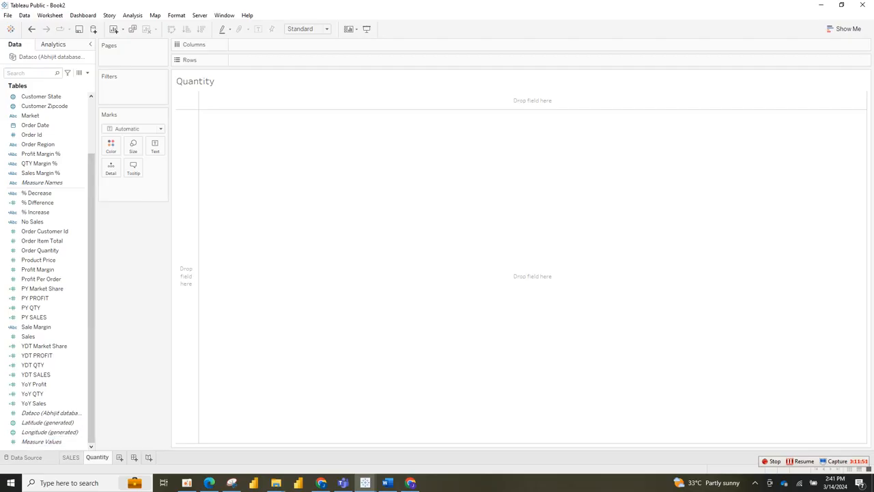
left_click(71, 457)
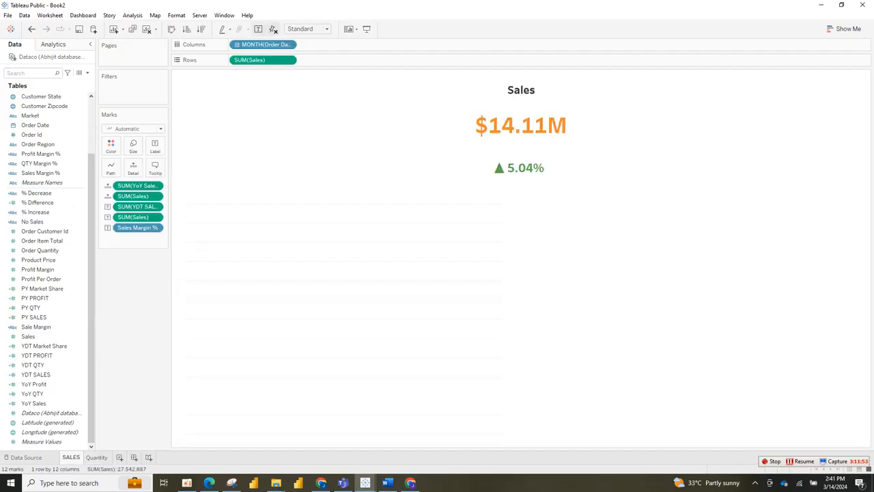
left_click(96, 457)
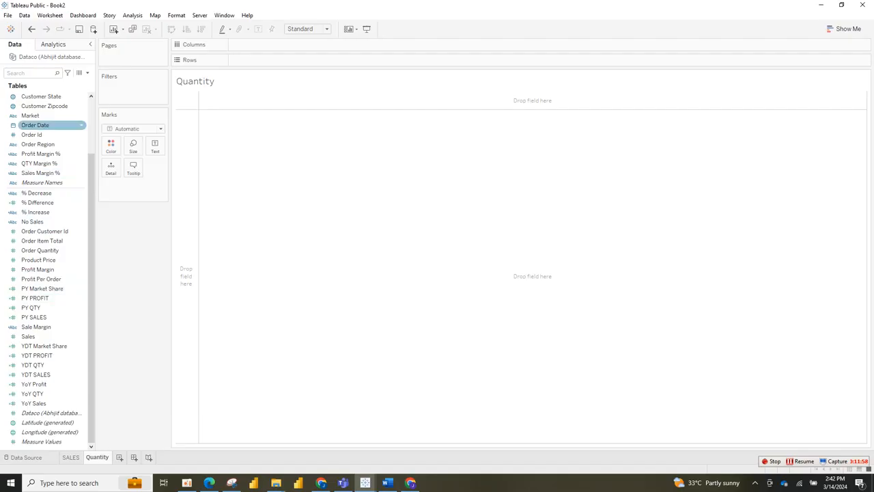
left_click_drag(41, 125, 232, 43)
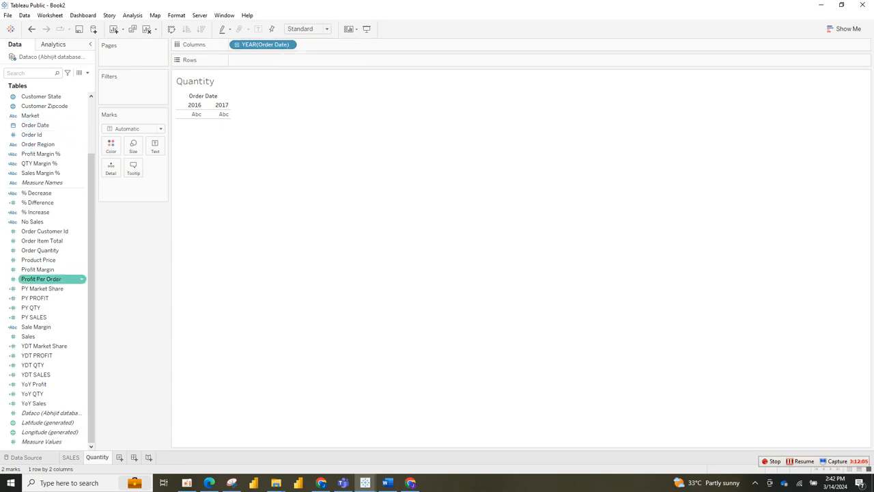
mouse_move(41, 279)
left_mouse_down()
mouse_move(287, 79)
mouse_move(53, 285)
left_mouse_up()
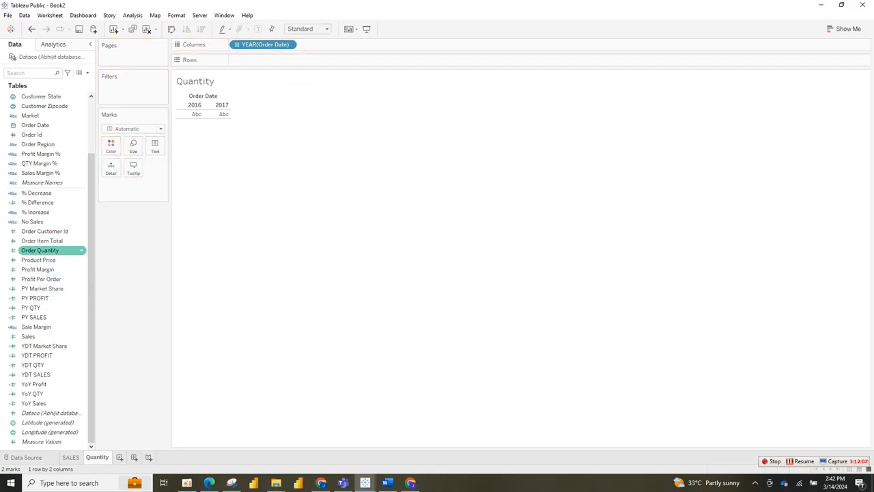
left_click(42, 250)
mouse_move(42, 249)
left_mouse_down()
mouse_move(294, 76)
mouse_move(287, 62)
mouse_move(262, 60)
left_mouse_up()
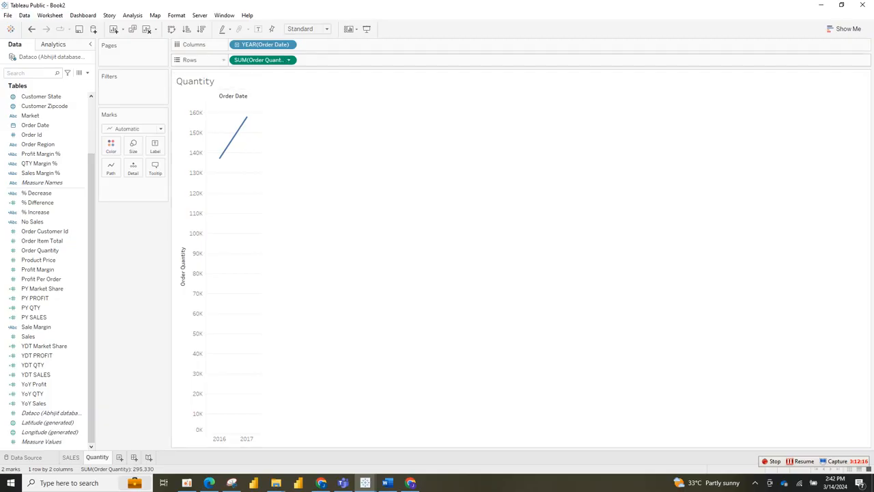
left_click_drag(276, 59, 49, 293)
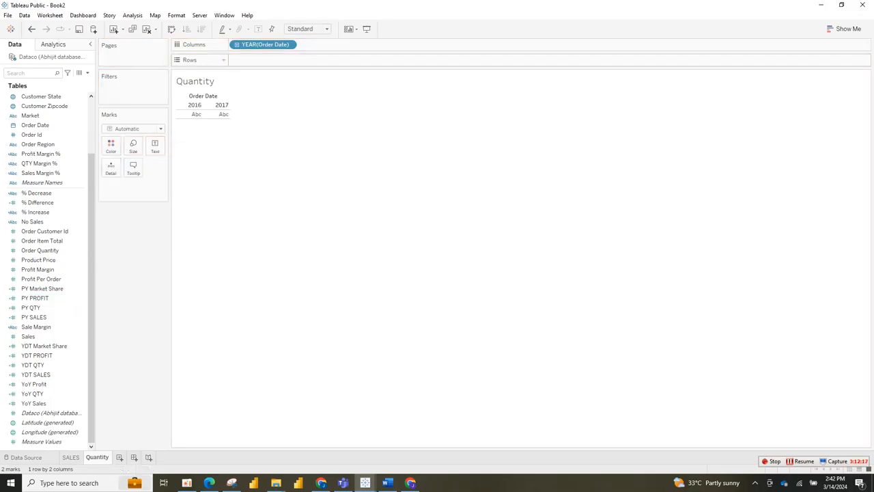
left_click_drag(265, 45, 38, 278)
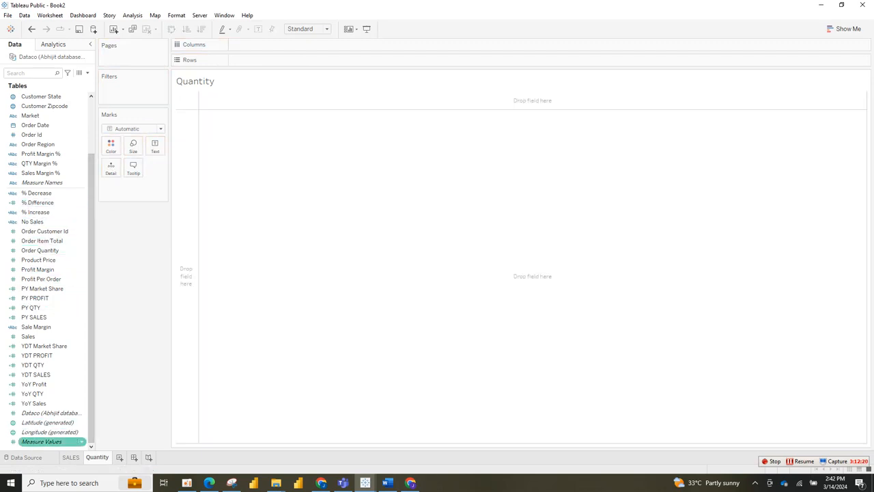
left_click(70, 457)
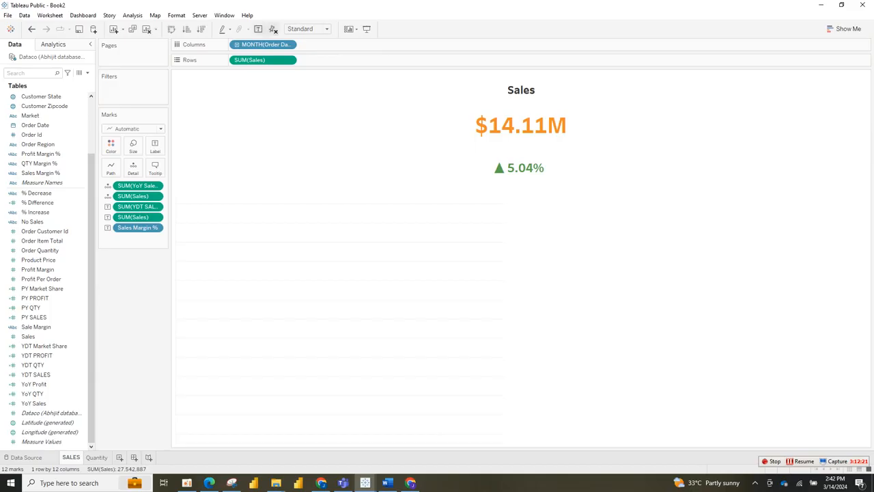
left_click(96, 457)
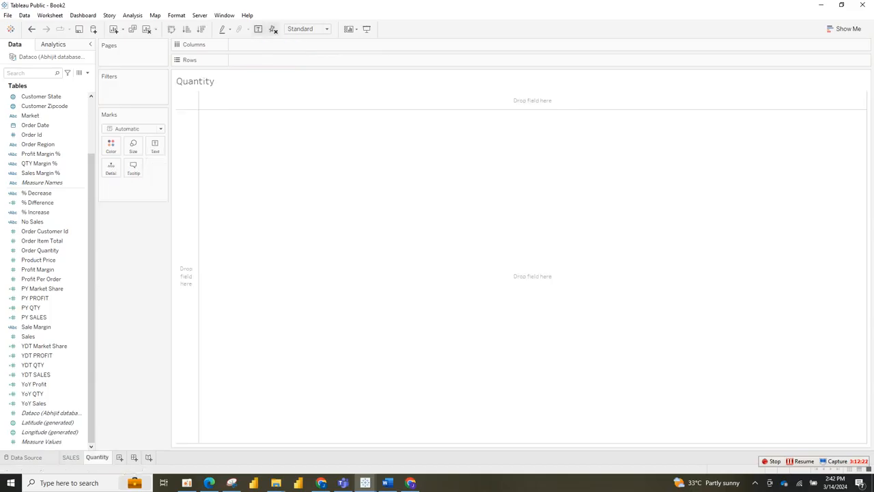
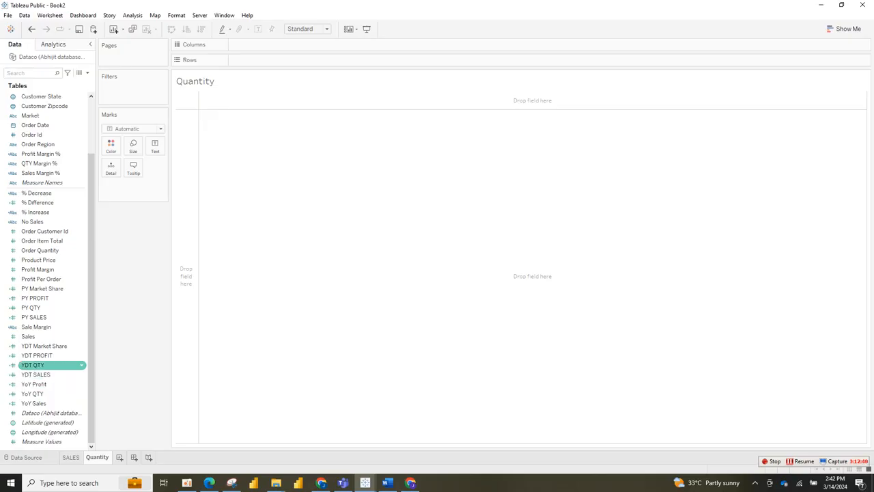
Add the YDT PROFIT and Profit Margin % fields as text on the Quantity sheet's Marks card
left_click(38, 355)
left_click_drag(38, 355, 154, 147)
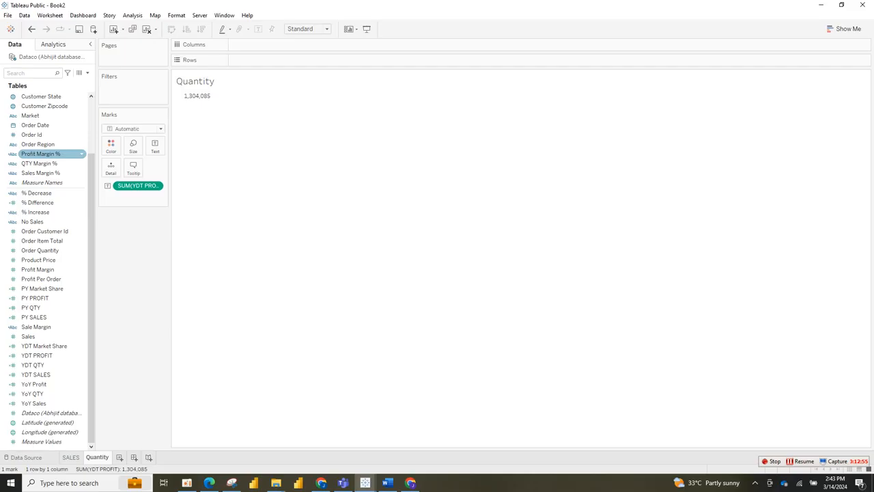
left_click(41, 153)
left_click_drag(41, 154, 155, 145)
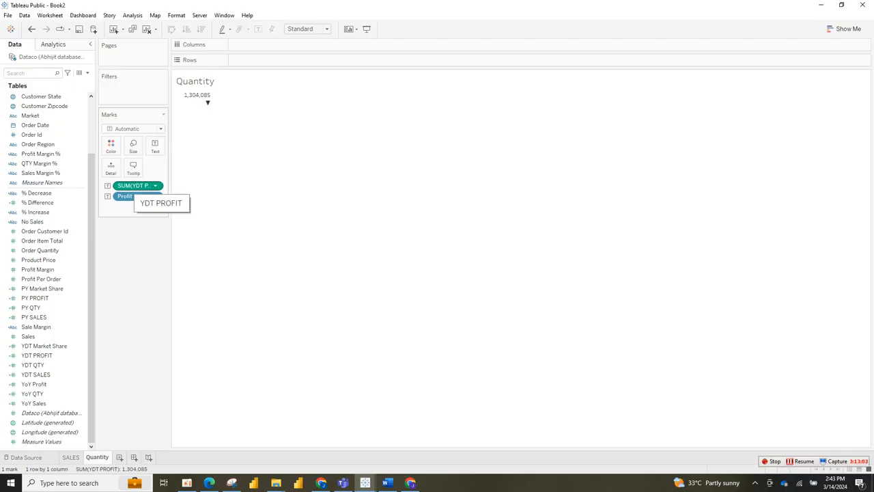
Copy YDT PROFIT to Detail on the Marks card and add YoY Profit to Detail as well
left_click_drag(137, 185, 111, 168)
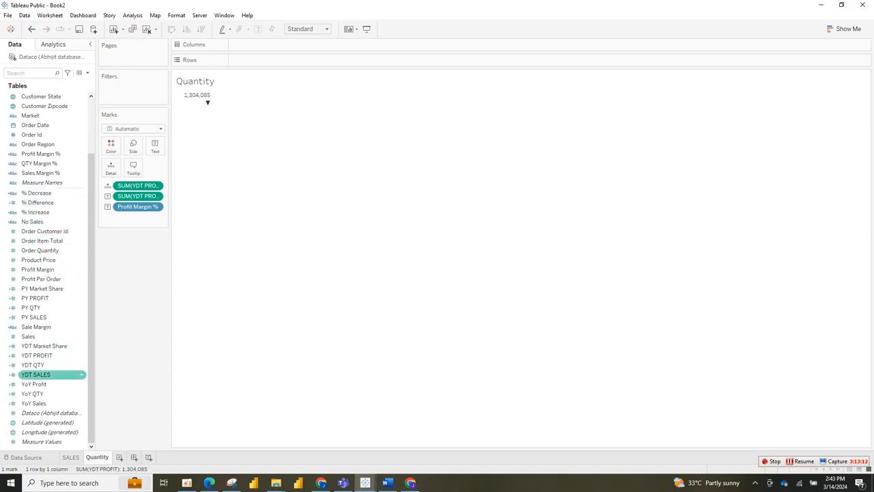
left_click_drag(41, 384, 127, 215)
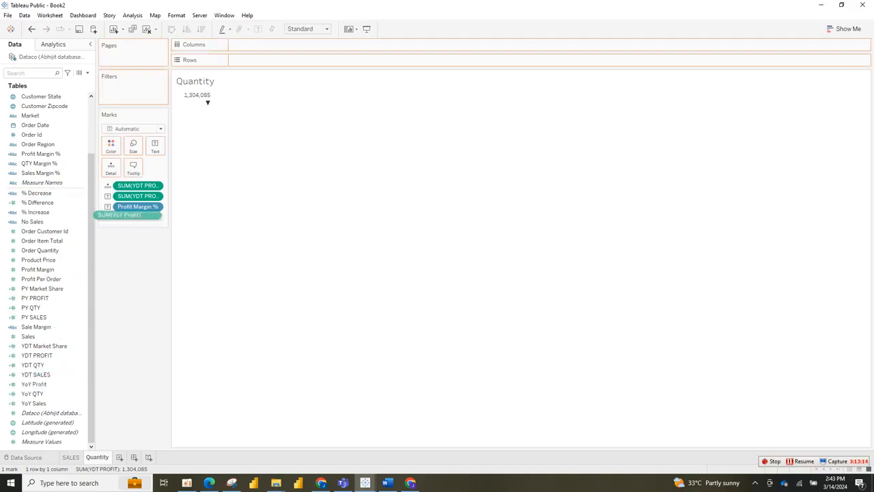
left_click_drag(127, 215, 115, 168)
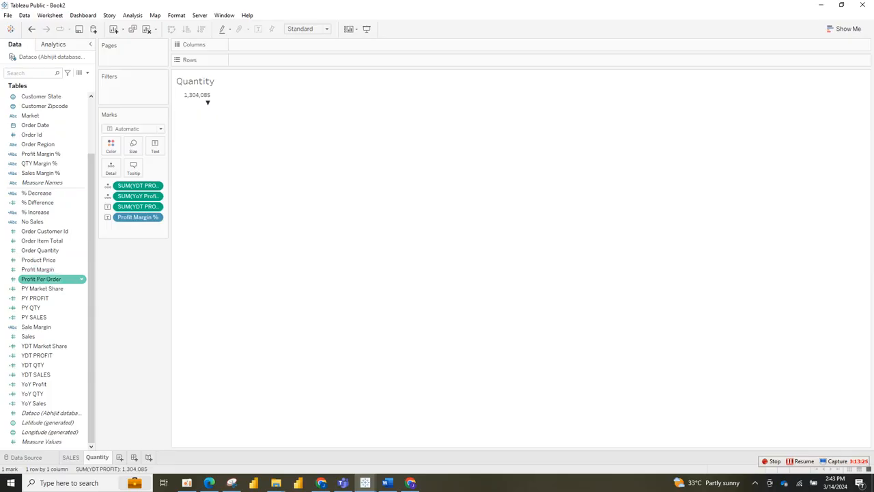
Add the Profit Per Order field as text on the Marks card, keeping its field name unchanged
left_click(52, 278)
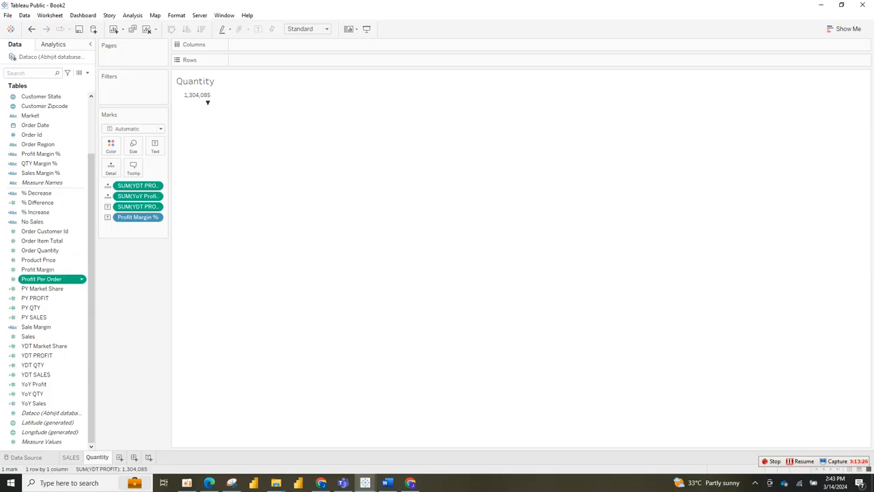
key("F2")
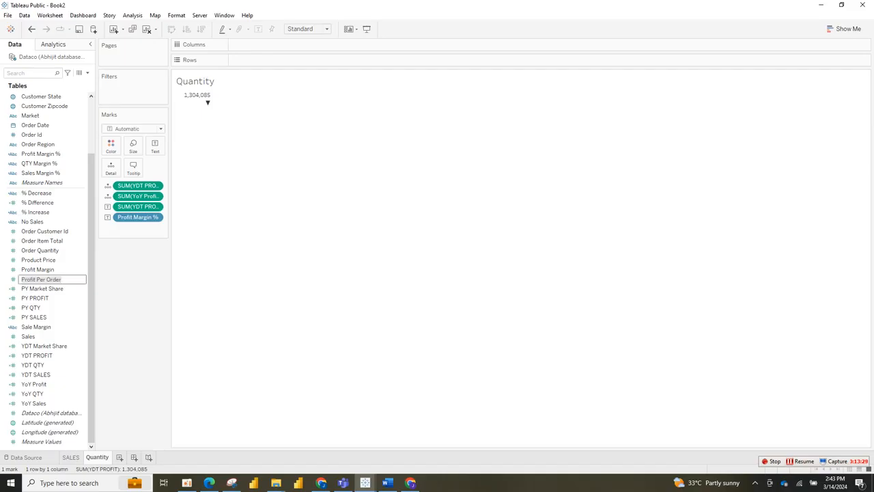
key("Return")
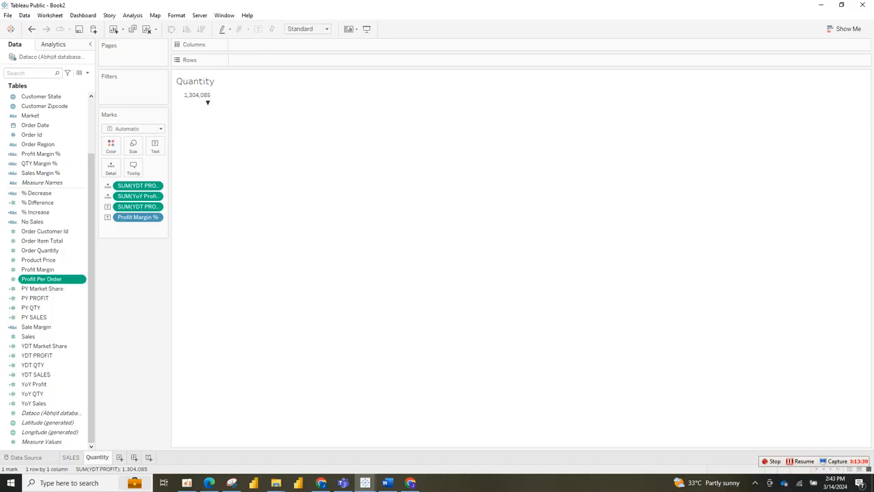
left_click_drag(41, 279, 155, 146)
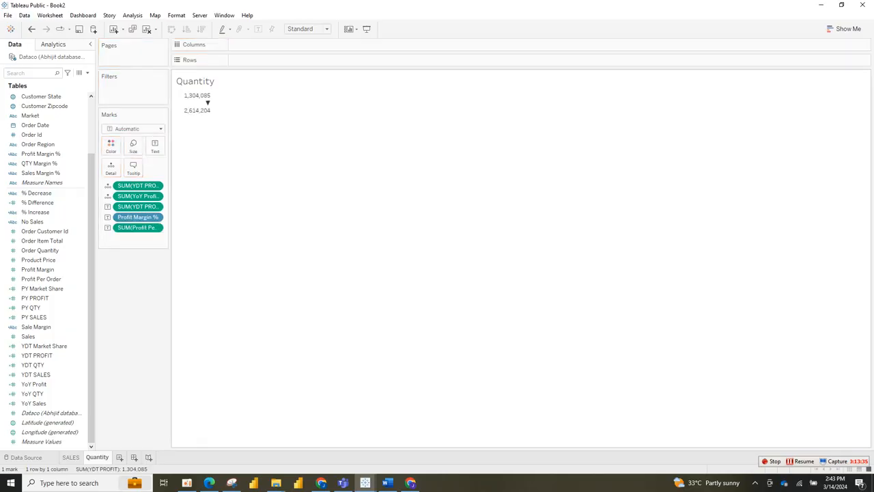
left_click(208, 103)
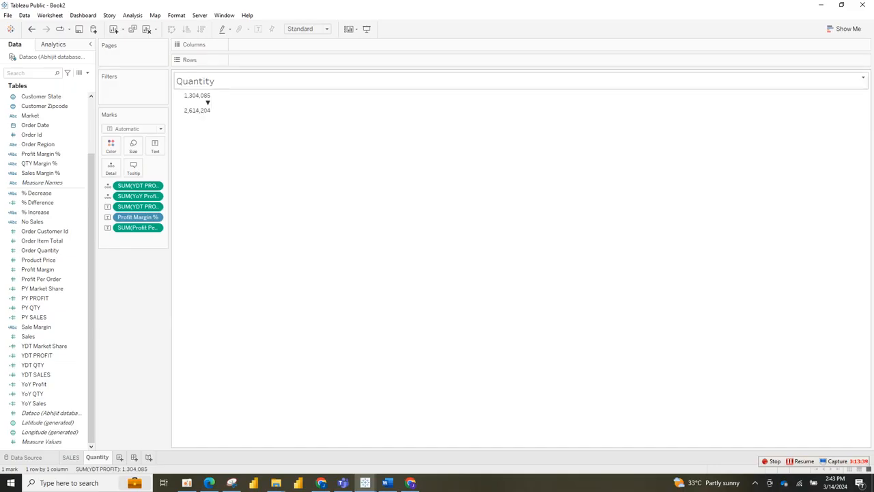
Insert the SUM(YDT PROFIT), Profit Margin % and SUM(YoY Profit) fields ahead of the sheet name in the Quantity sheet's title
double_click(195, 80)
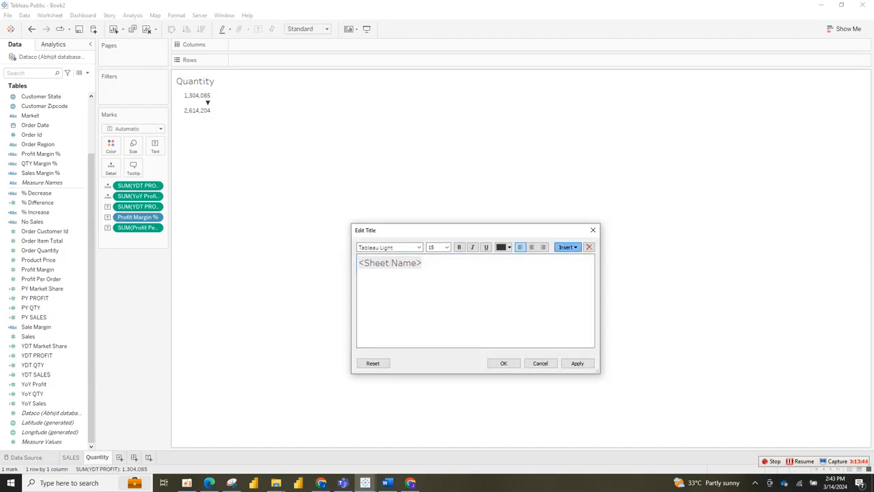
left_click(567, 246)
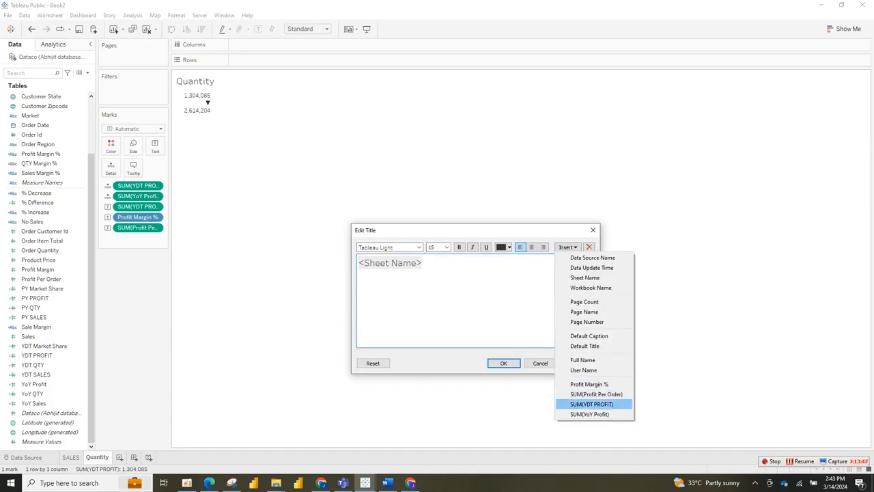
key("Return")
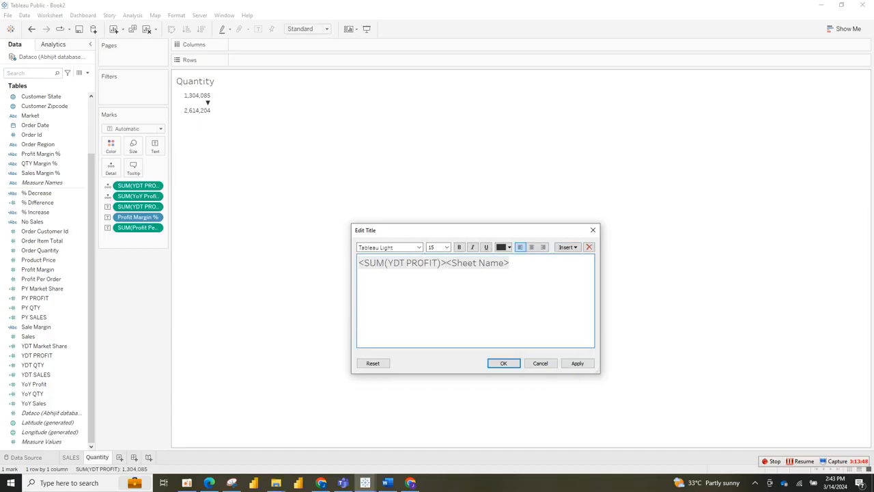
left_click(567, 247)
key("Escape")
left_click(568, 246)
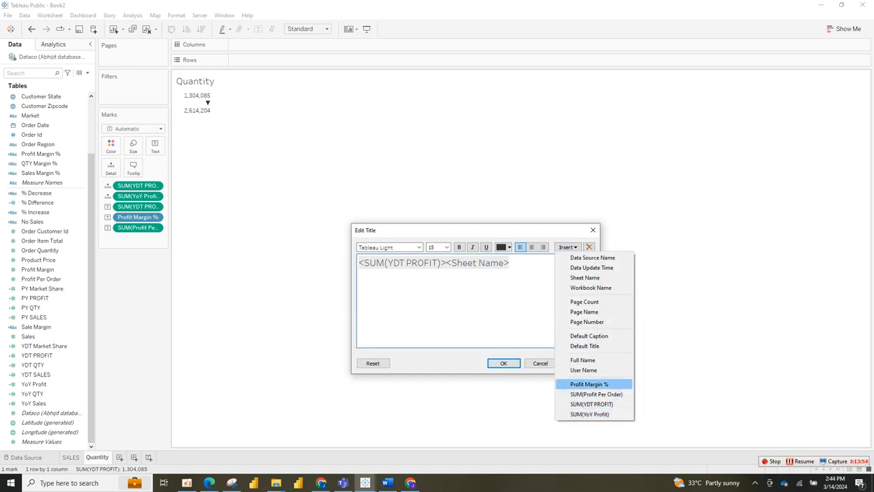
left_click(589, 384)
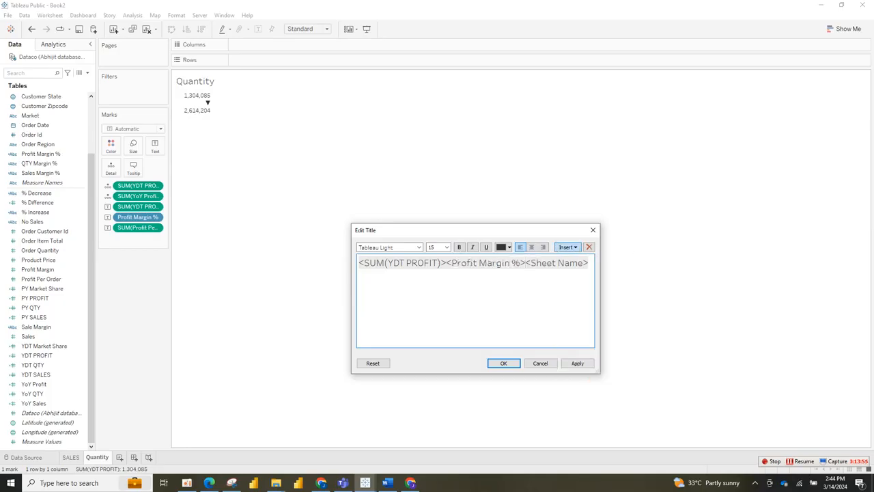
left_click(566, 247)
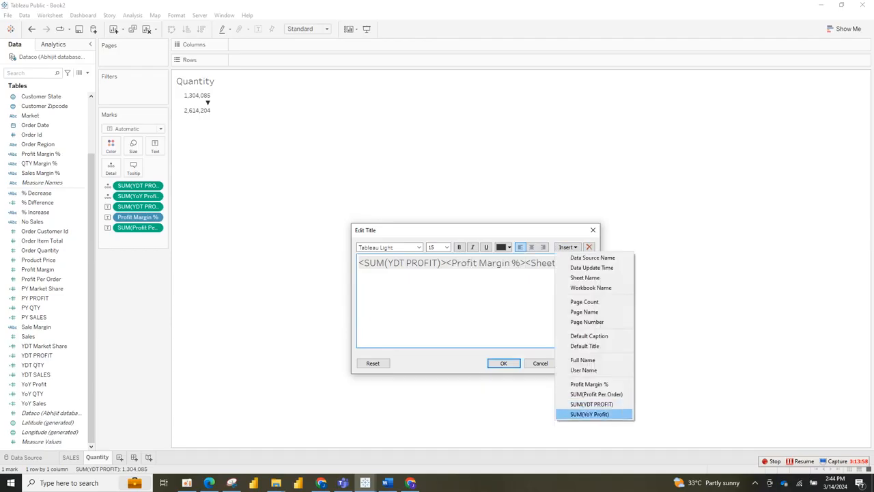
left_click(589, 414)
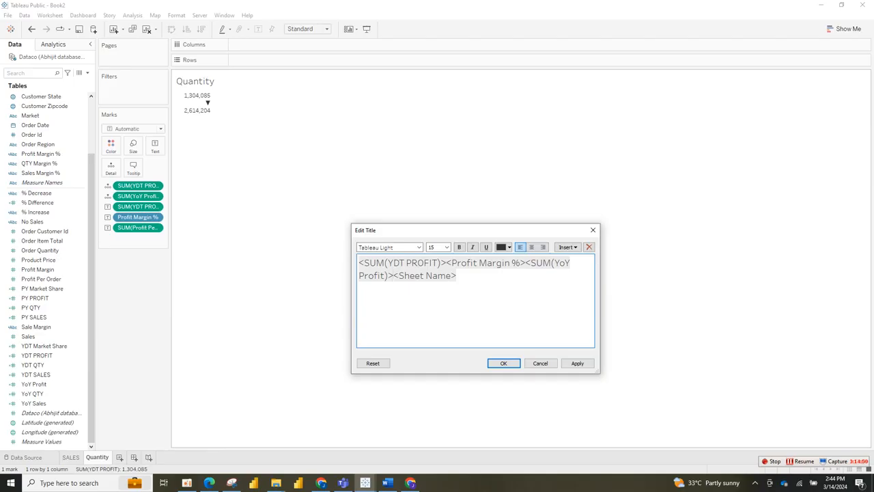
Break the title text so that Profit Margin % and SUM(YoY Profit) each start on a new line
left_click(525, 262)
key("Return")
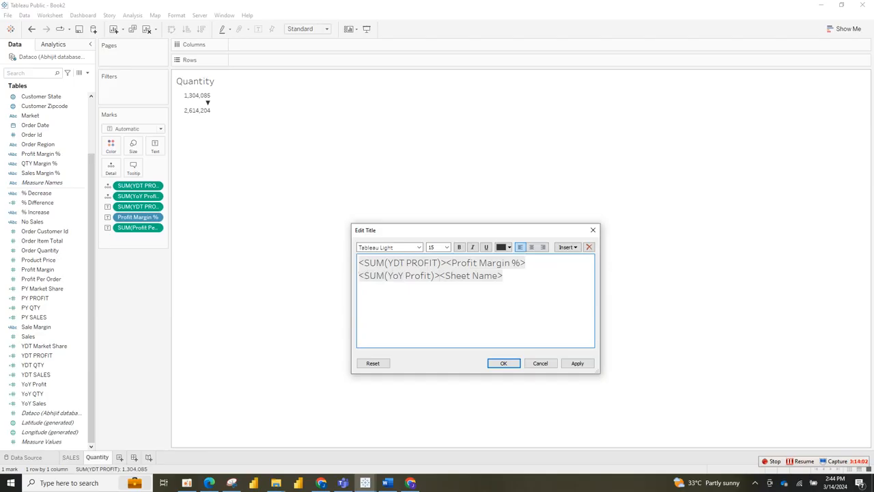
left_click(446, 262)
key("Return")
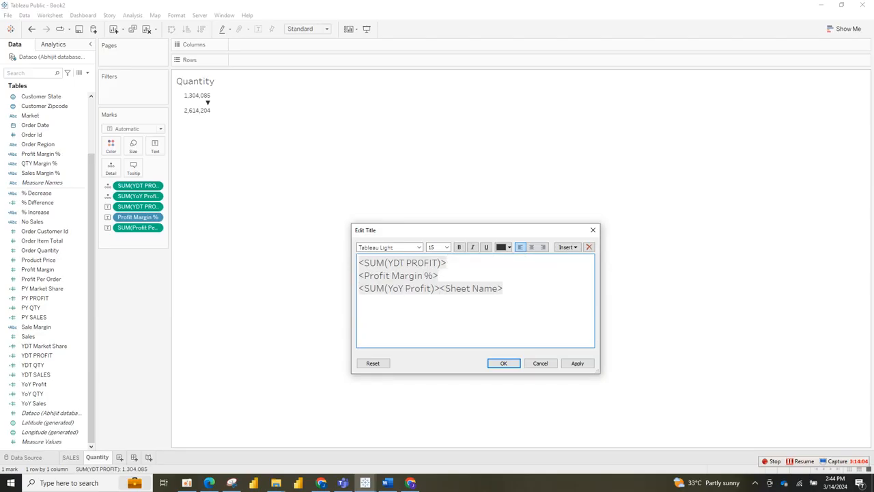
Centre the whole title text, set its font to Tableau Semibold and apply the changes
left_click_drag(502, 288, 359, 262)
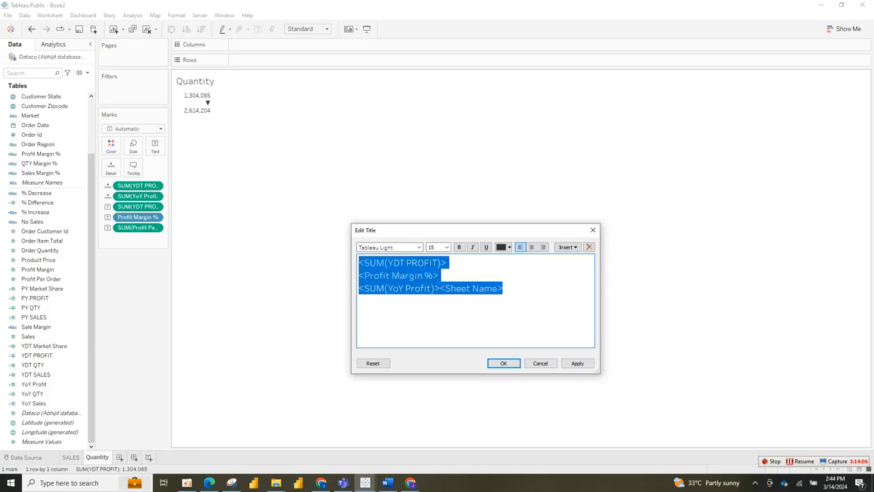
left_click(532, 248)
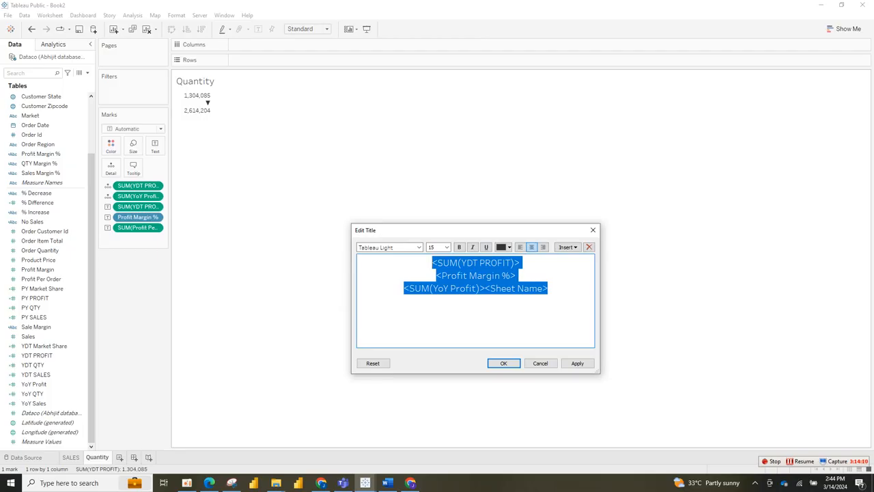
left_click(419, 247)
left_click(419, 247)
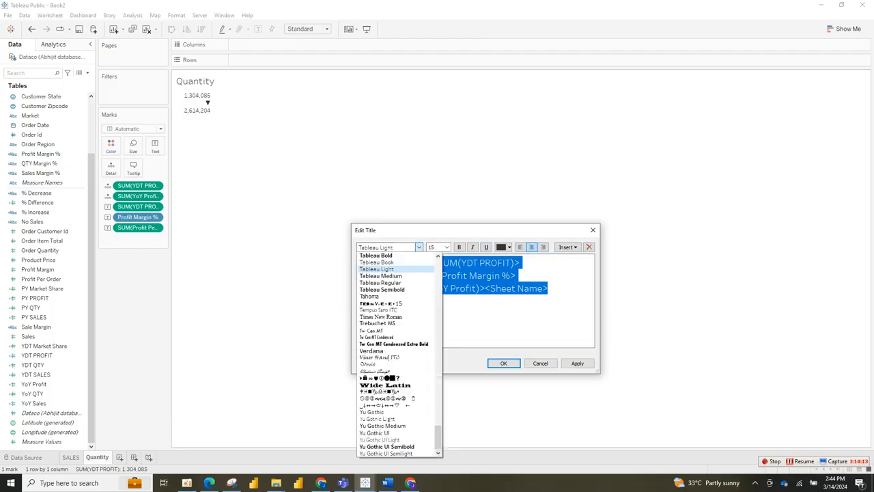
left_click(382, 288)
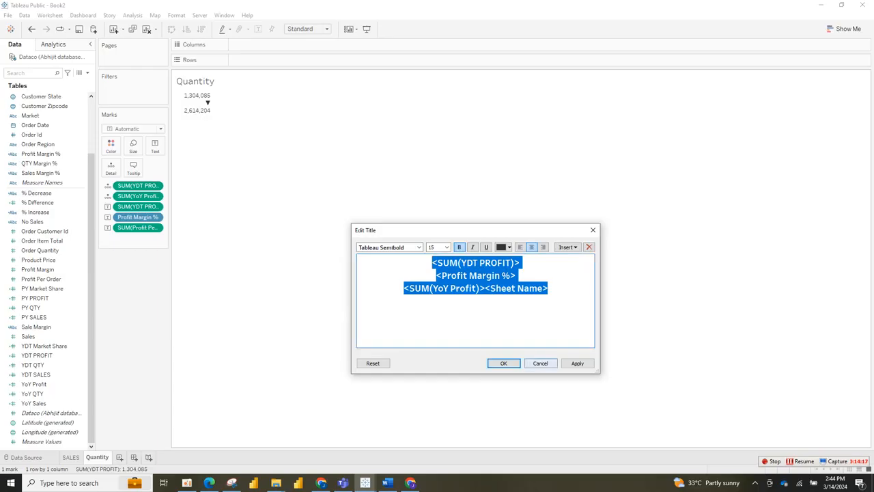
left_click(577, 363)
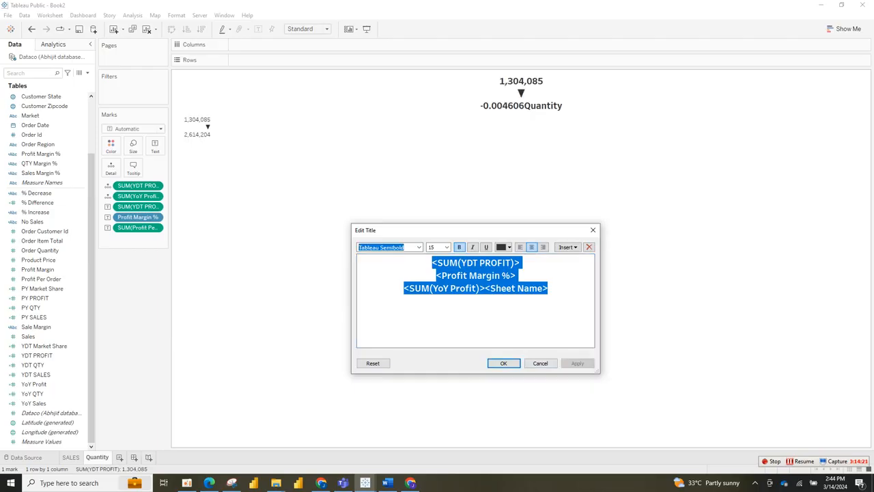
Join SUM(YoY Profit) onto the same title line as Profit Margin % and apply the change
left_click_drag(485, 288, 409, 289)
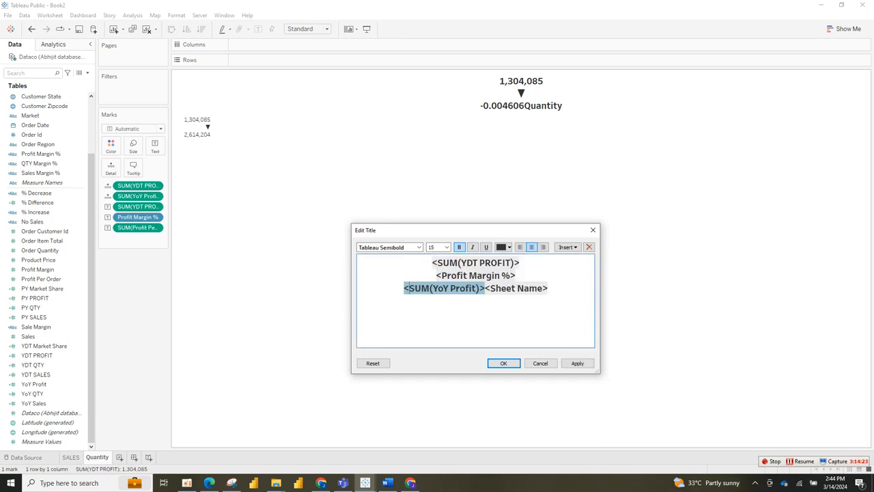
left_click(485, 288)
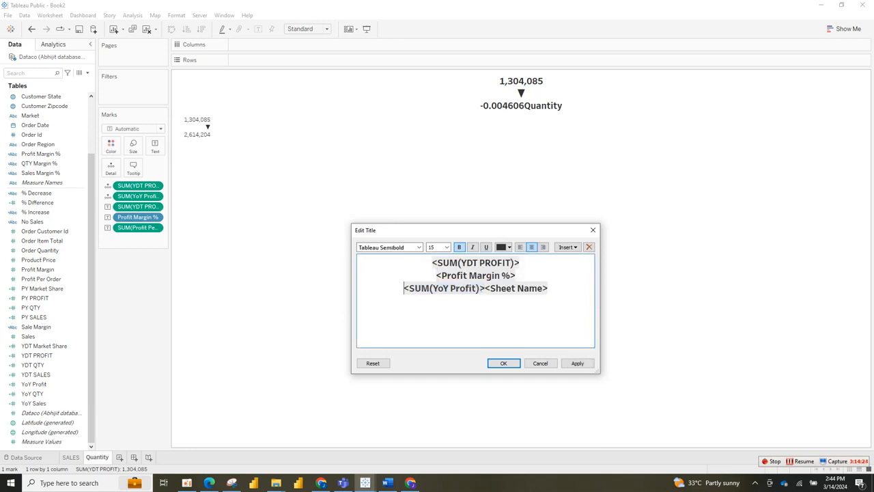
key("BackSpace")
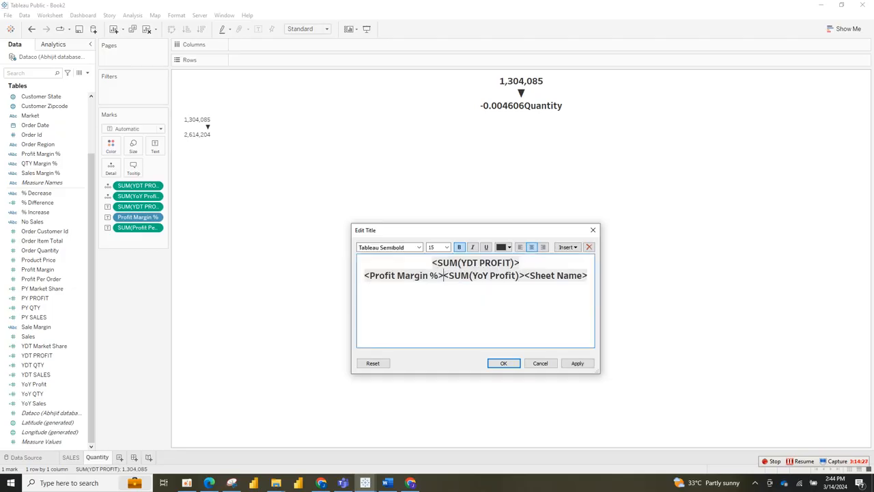
left_click(577, 363)
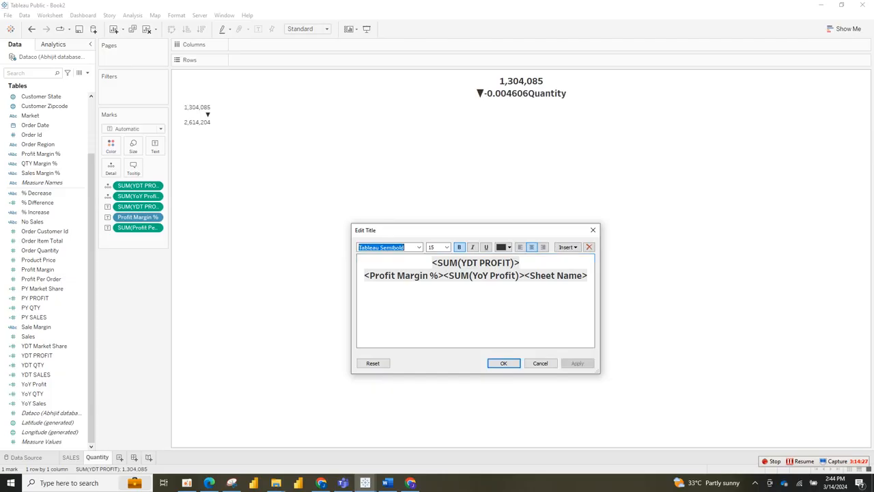
Move the sheet name to its own line above SUM(YDT PROFIT) and centre all the title lines
left_click_drag(525, 275, 588, 275)
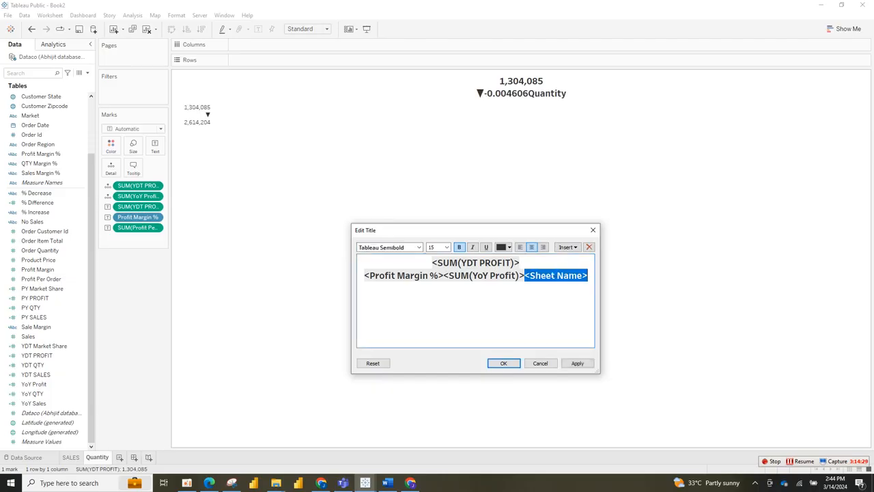
key("BackSpace")
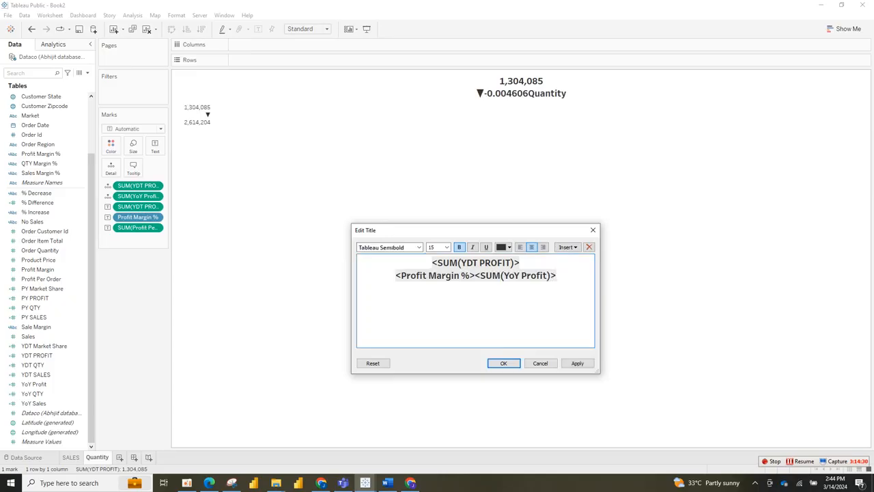
left_click(432, 262)
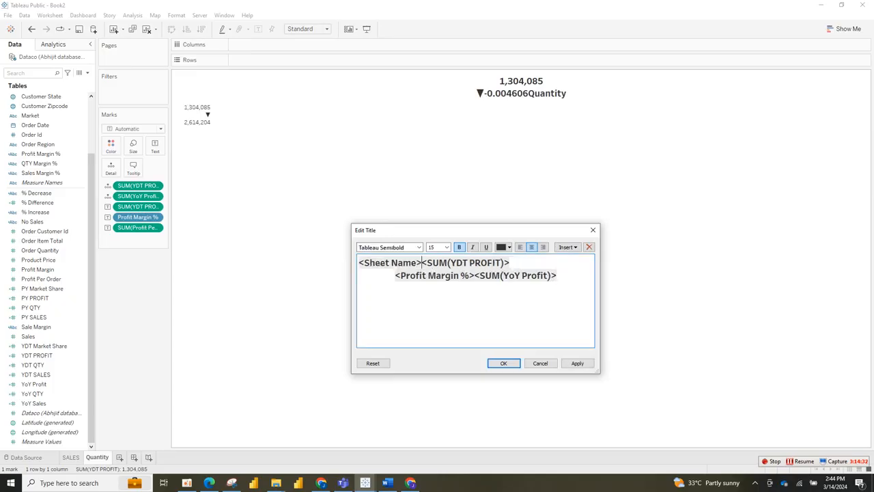
key("Return")
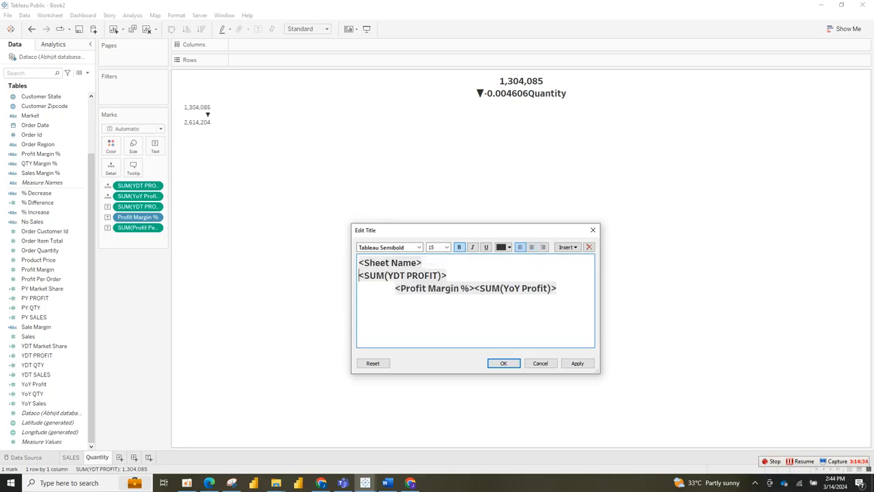
left_click(531, 247)
key("BackSpace")
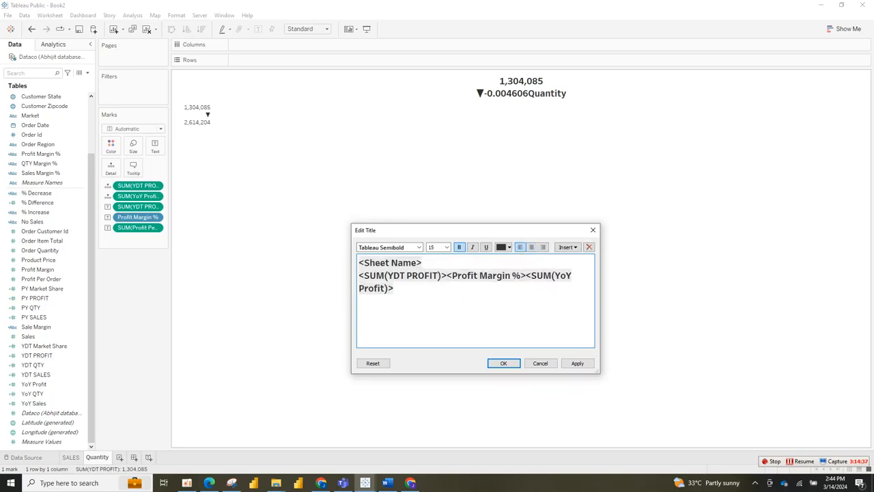
key("Return")
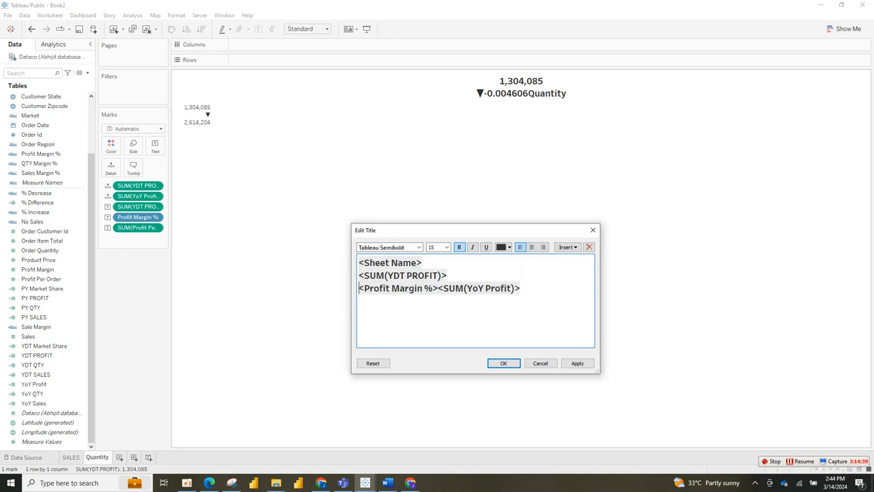
key("ctrl+a")
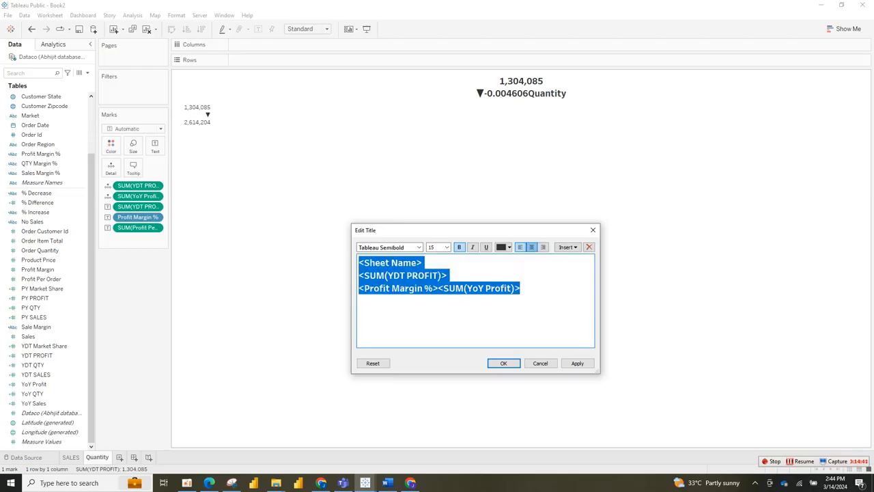
left_click(531, 246)
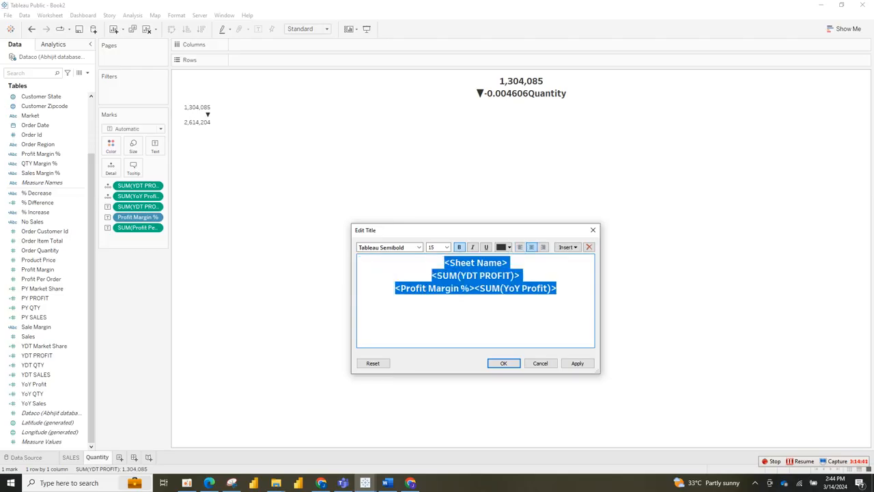
Replace the sheet name placeholder in the title with the text Profit
left_click(507, 262)
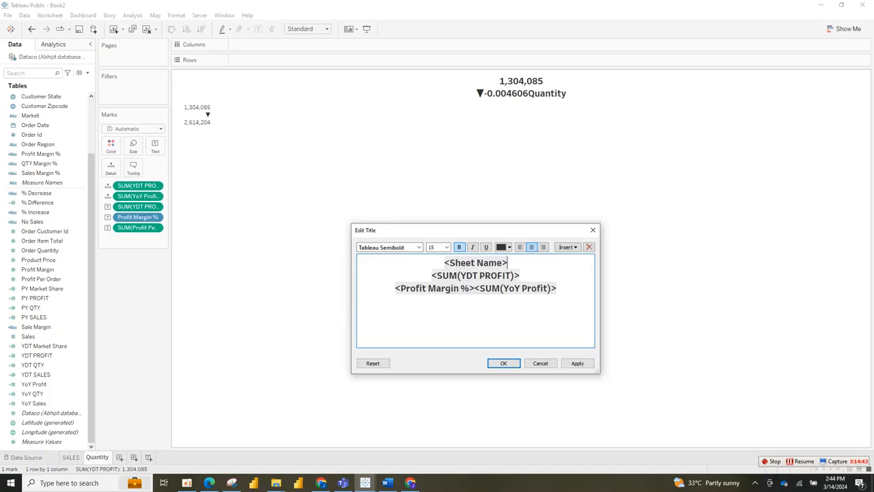
key("shift+Home")
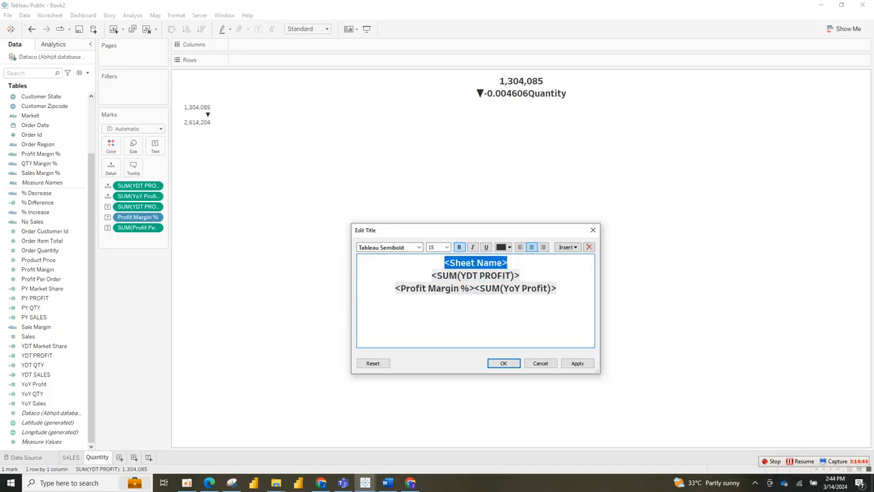
type("Profit")
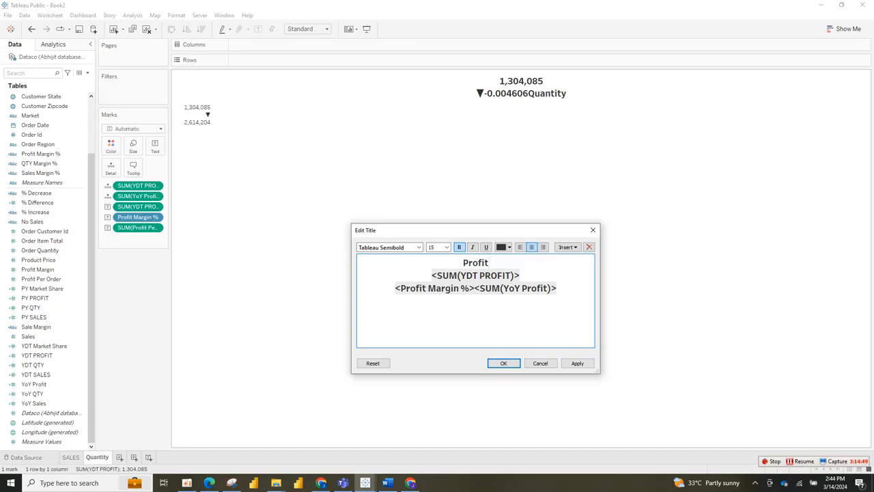
Add two blank lines above Profit in the title and one blank line before and after SUM(YDT PROFIT)
left_click(463, 262)
key("Return")
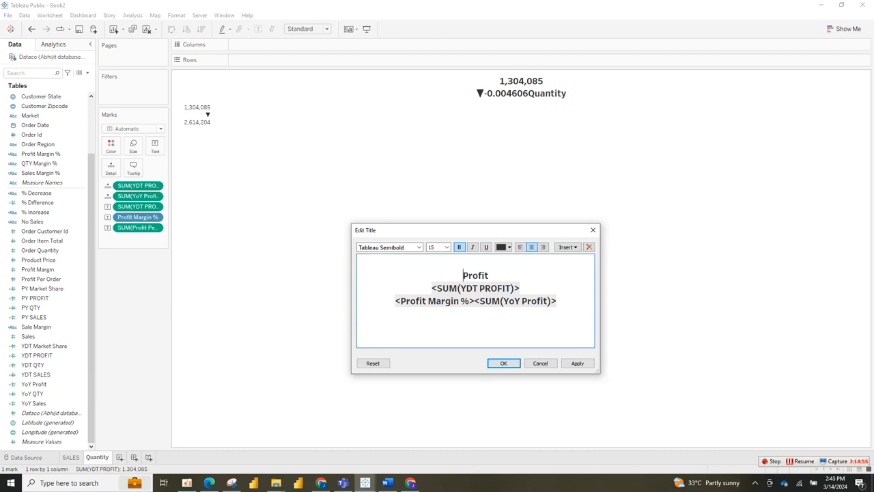
key("Return")
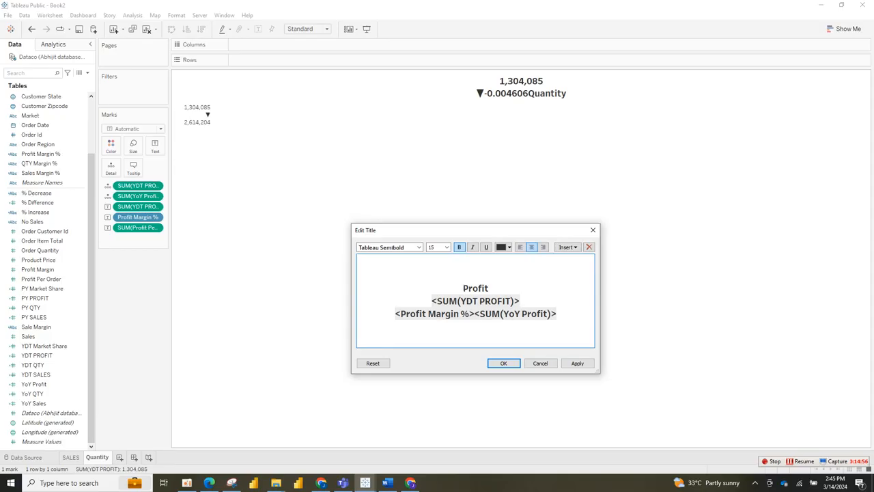
left_click(521, 300)
left_click(431, 300)
left_click(488, 287)
key("Return")
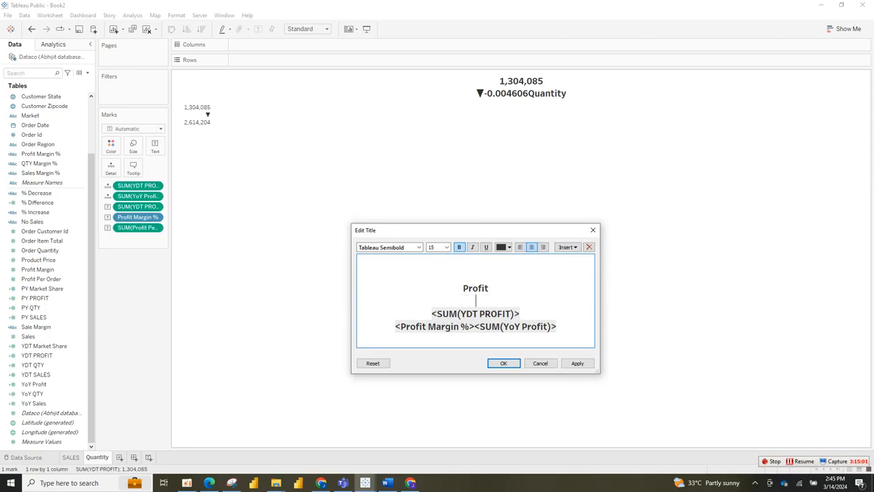
left_click(520, 314)
key("Return")
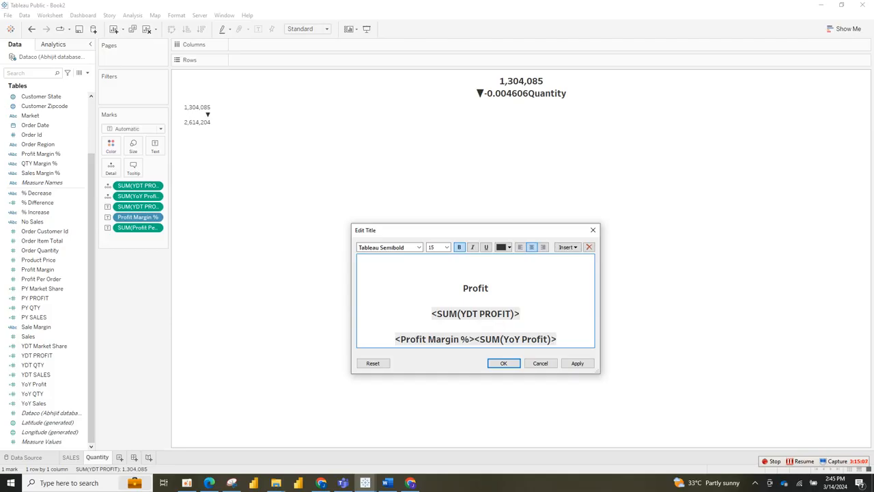
Colour the SUM(YDT PROFIT) line of the title orange and set its font size to 36
left_click_drag(432, 314, 521, 313)
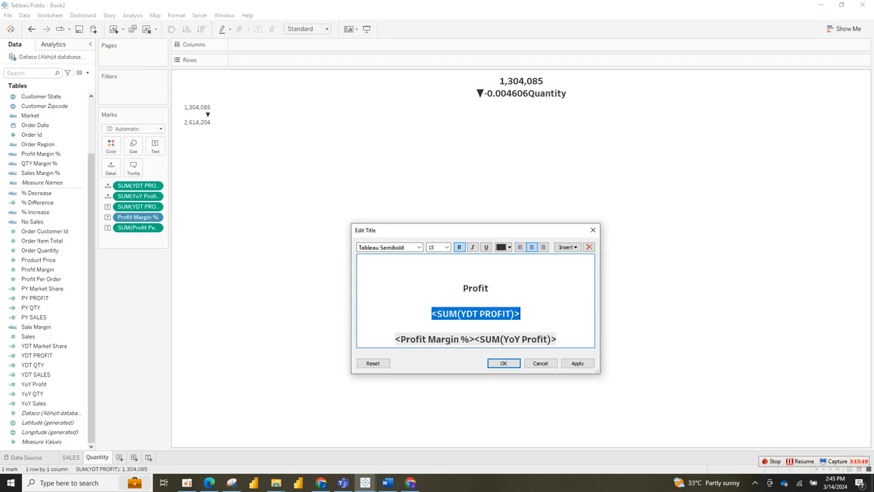
left_click(504, 246)
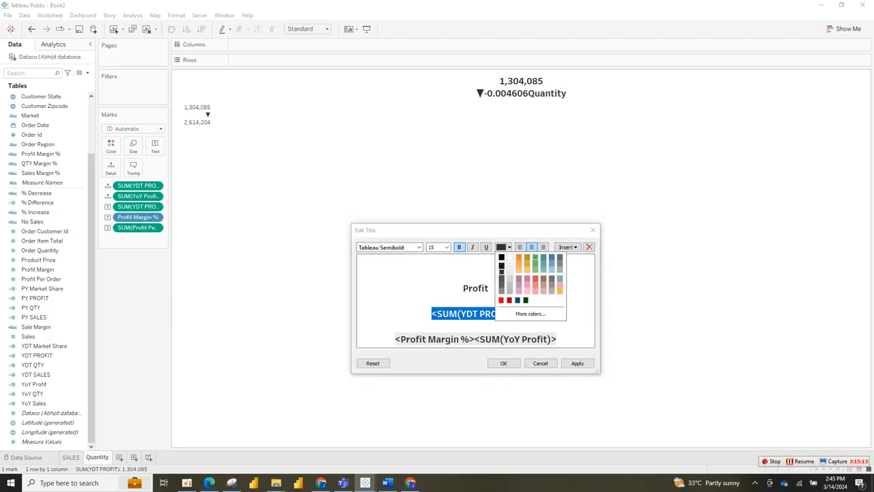
left_click(518, 257)
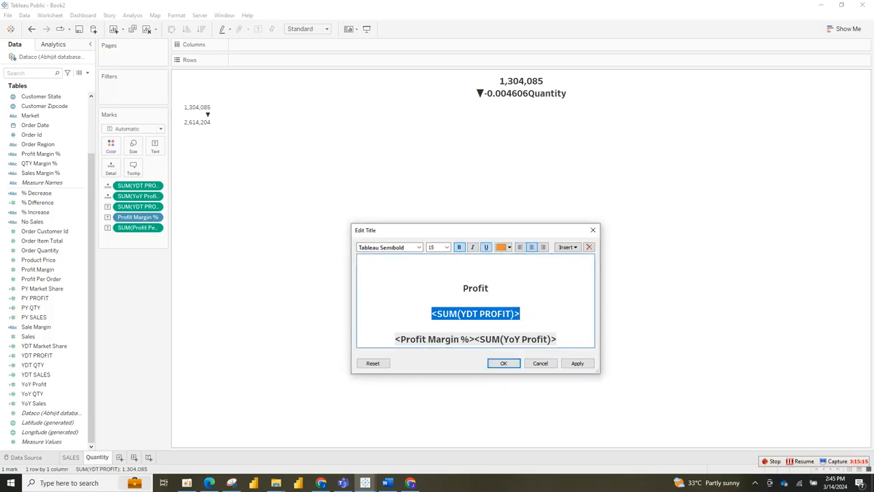
left_click(447, 247)
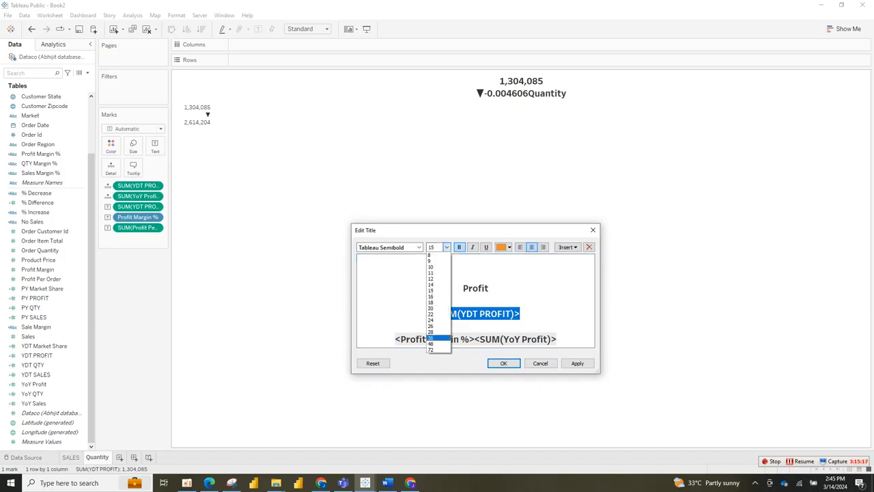
left_click(431, 337)
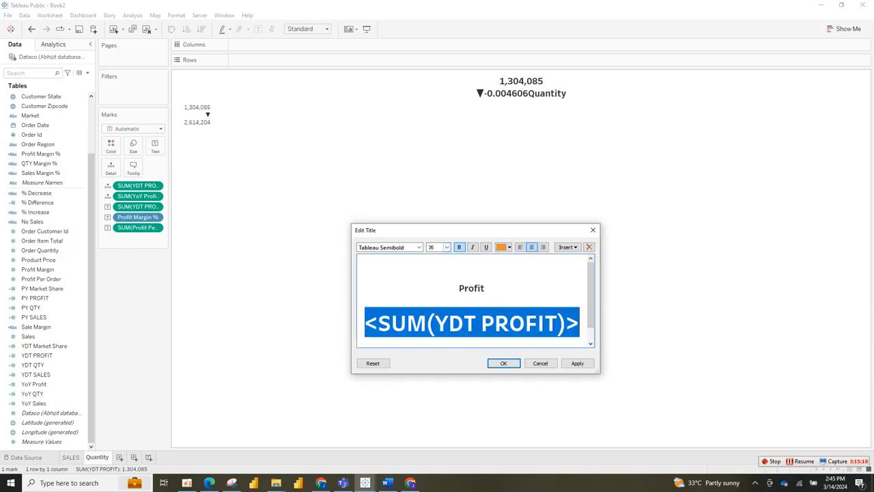
Make the Profit Margin % and SUM(YoY Profit) title line red at font size 20, and apply the title changes
left_click_drag(590, 294, 591, 306)
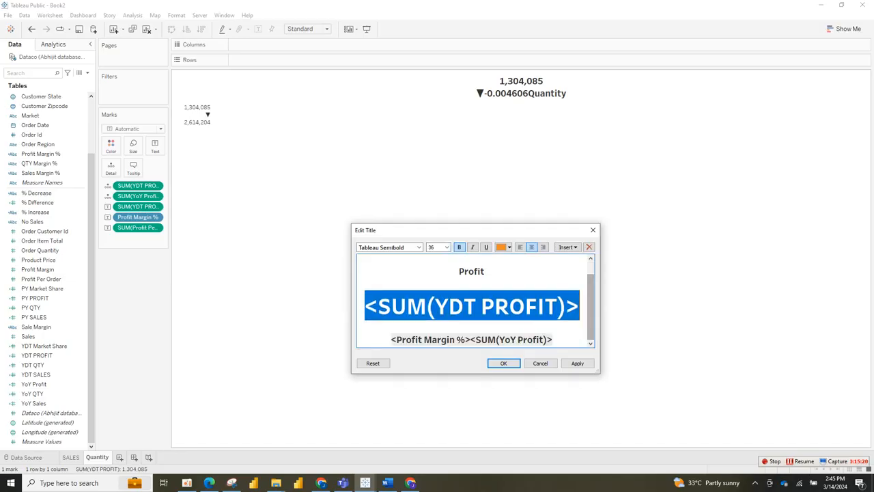
left_click(552, 339)
left_click_drag(390, 339, 553, 340)
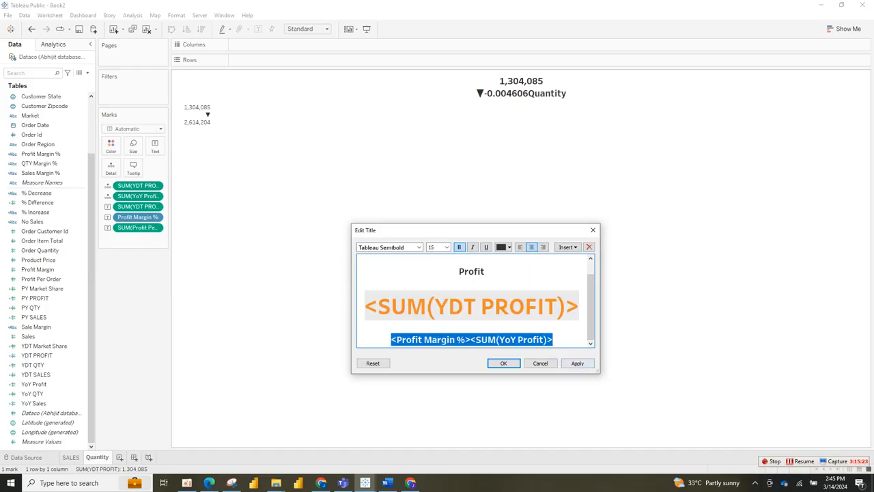
left_click(509, 247)
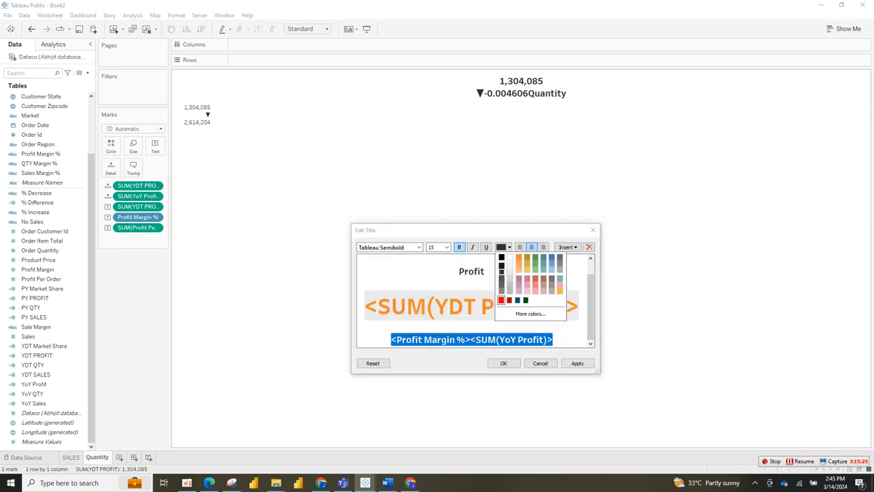
left_click(500, 300)
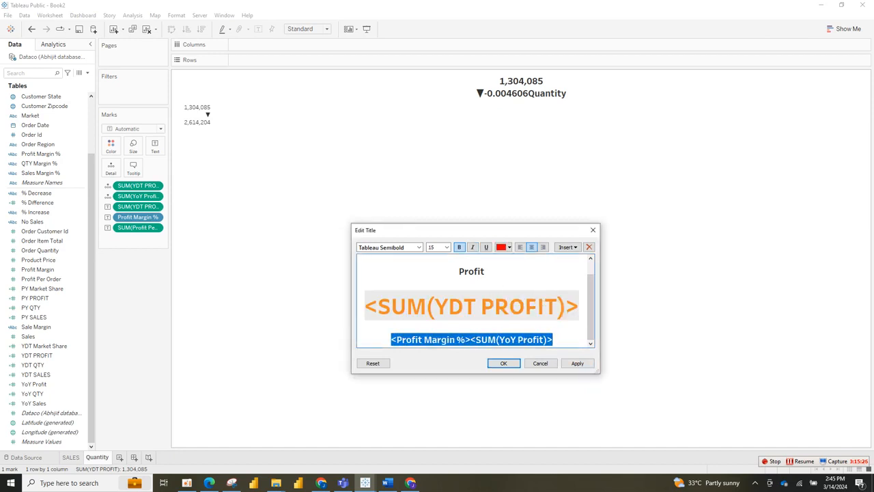
left_click(446, 248)
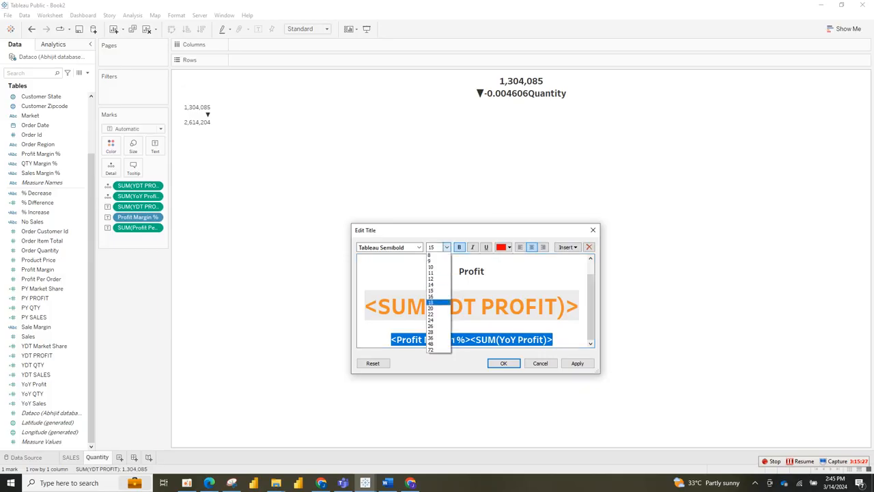
left_click(437, 308)
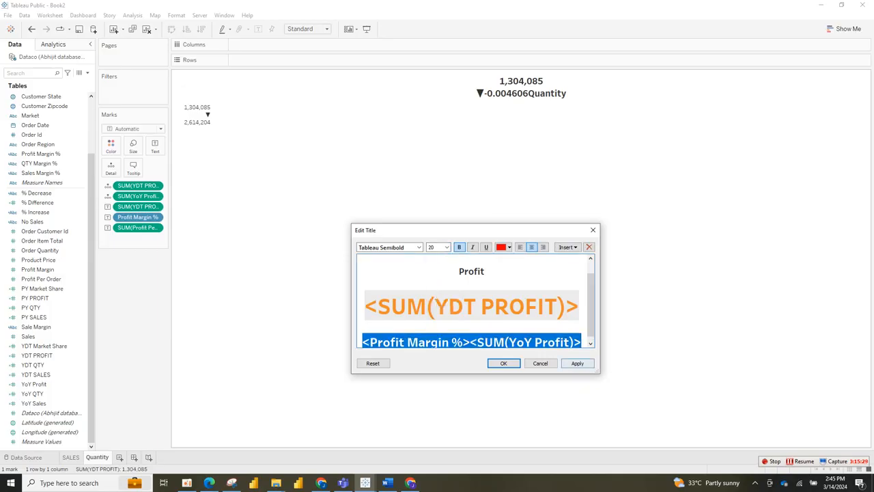
left_click(577, 363)
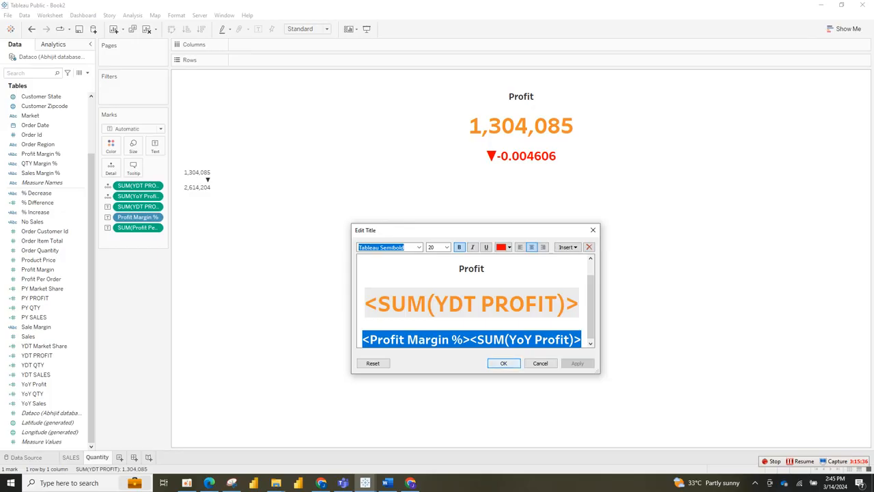
key("Return")
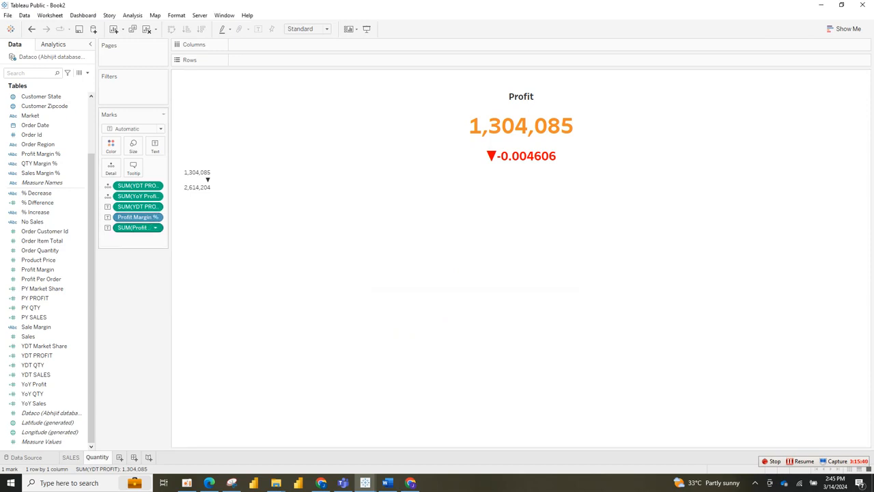
left_click(155, 228)
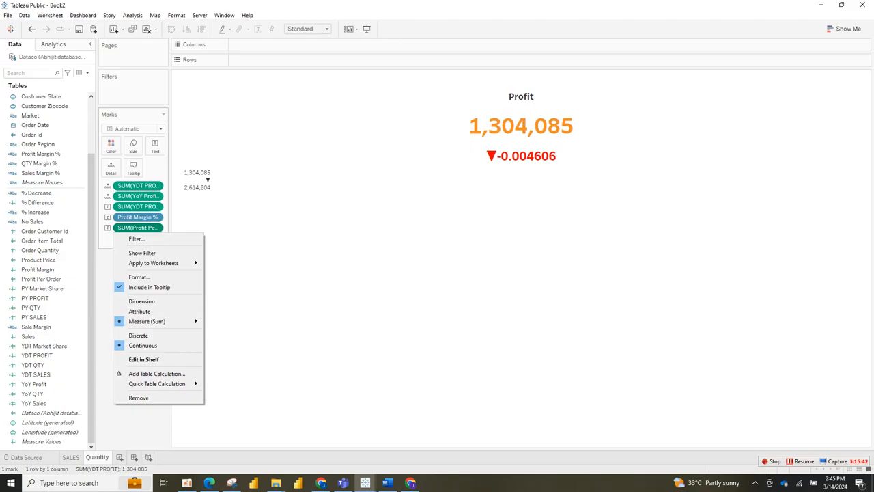
key("Escape")
double_click(138, 196)
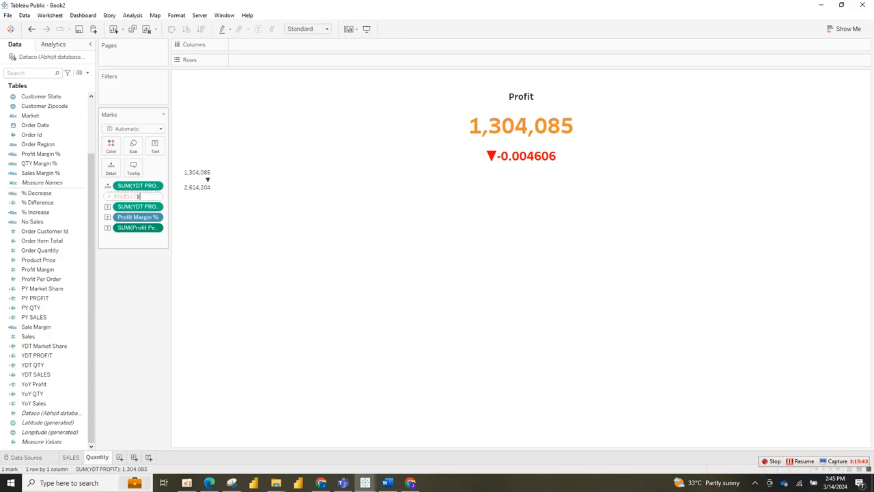
key("Return")
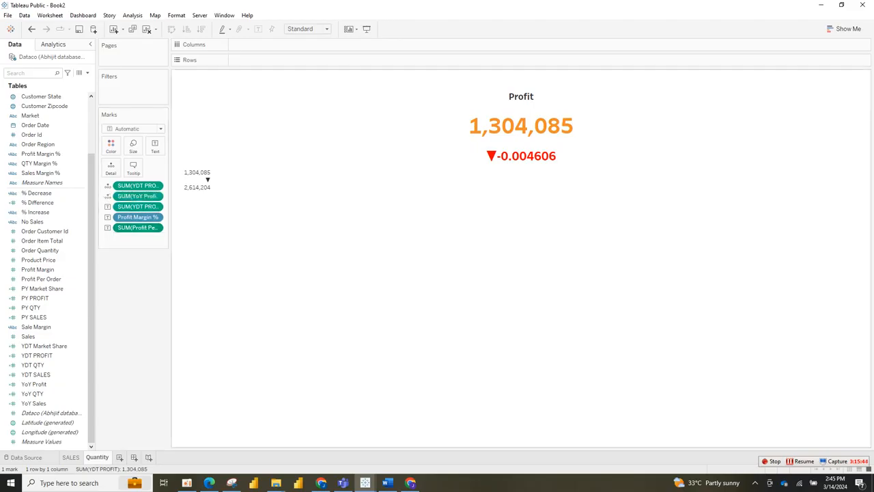
Format the SUM(YoY Profit) field's default numbers as a percentage with 2 decimal places
right_click(155, 196)
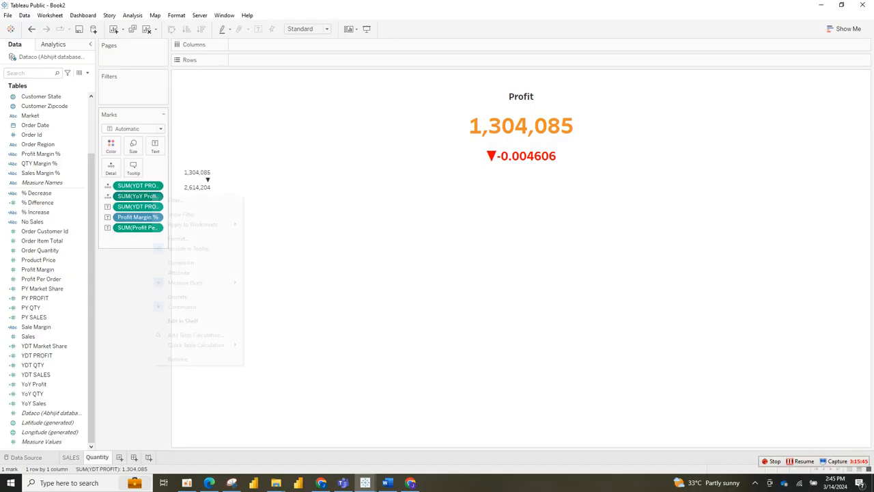
left_click(179, 239)
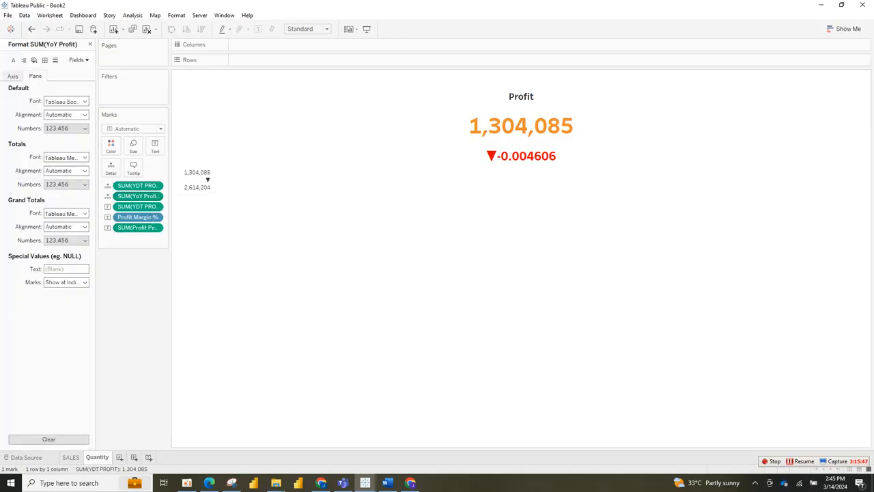
left_click(66, 128)
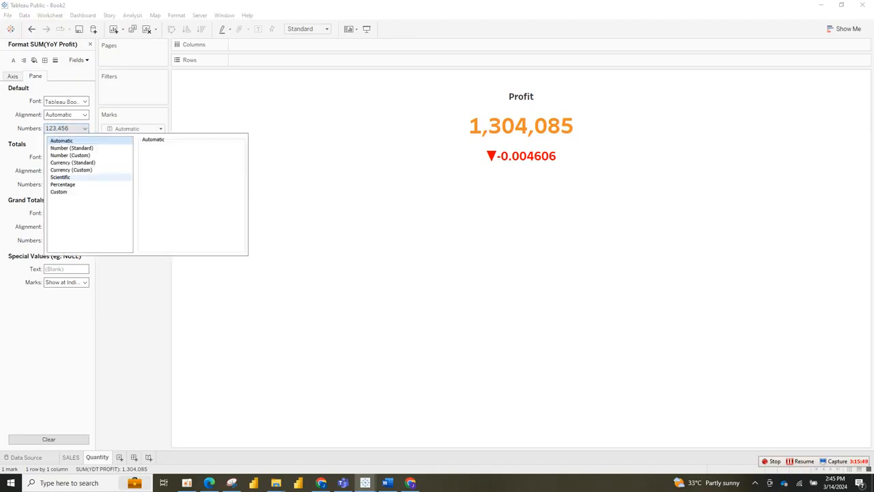
left_click(63, 184)
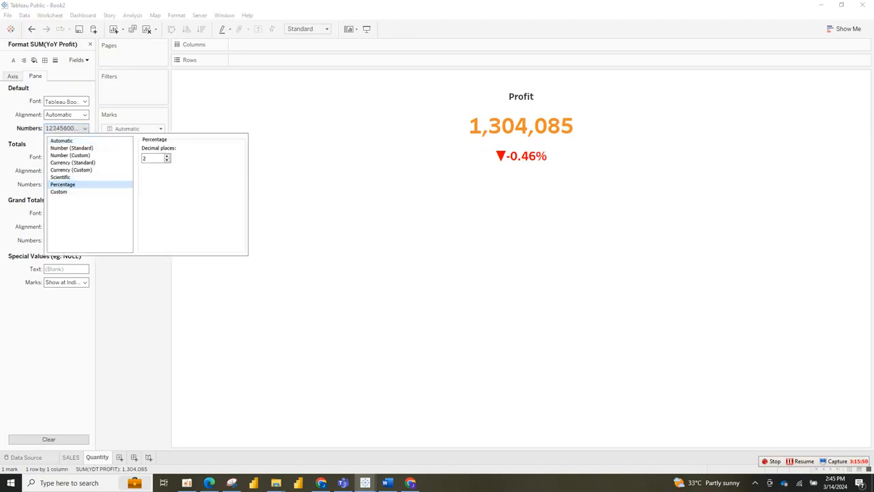
key("Escape")
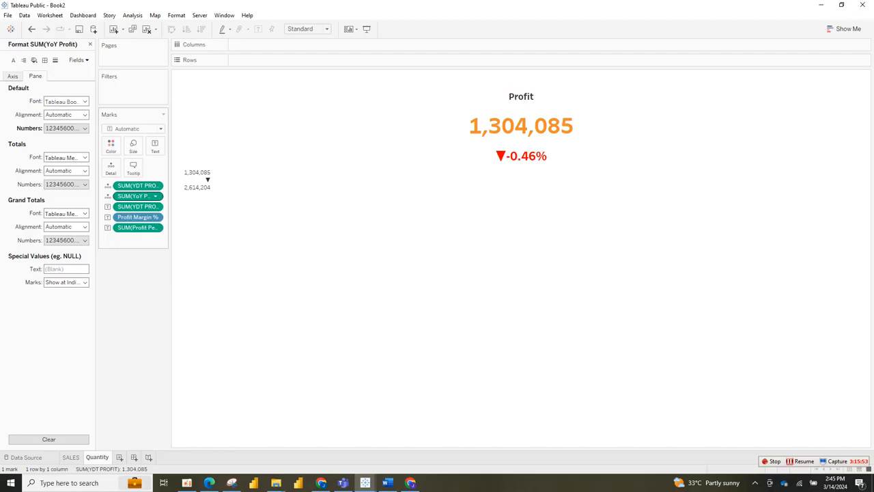
Format the SUM(YDT PROFIT) field's default numbers as Currency (Custom) with a $ prefix and display units None
left_click(155, 185)
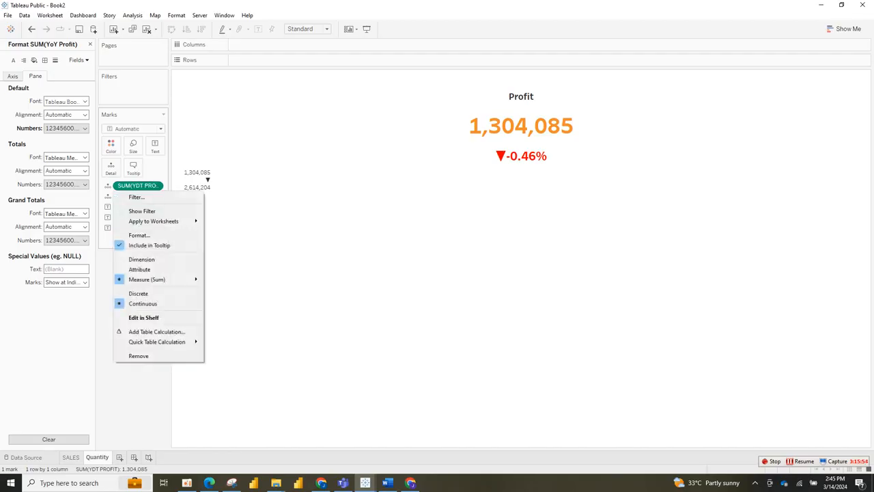
left_click(139, 235)
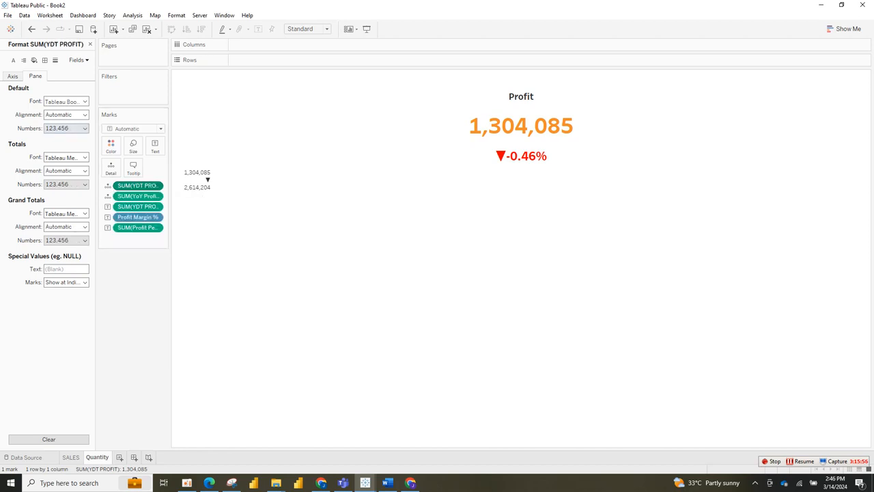
left_click(65, 128)
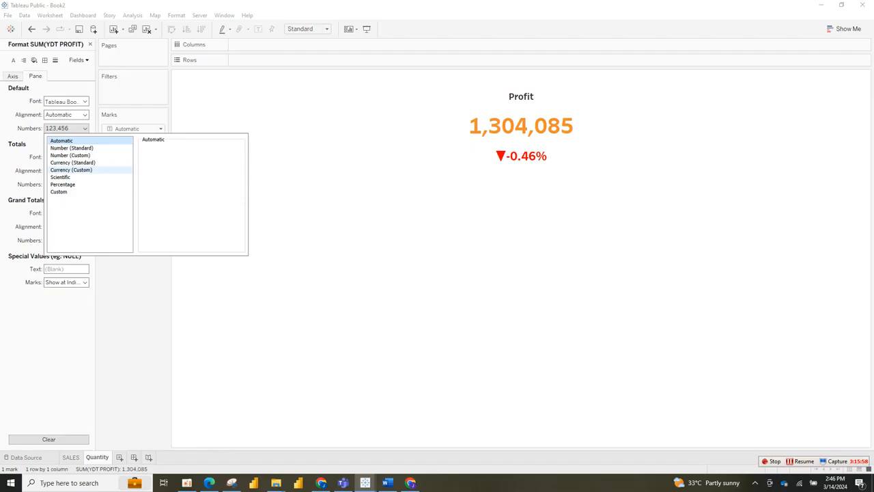
left_click(71, 169)
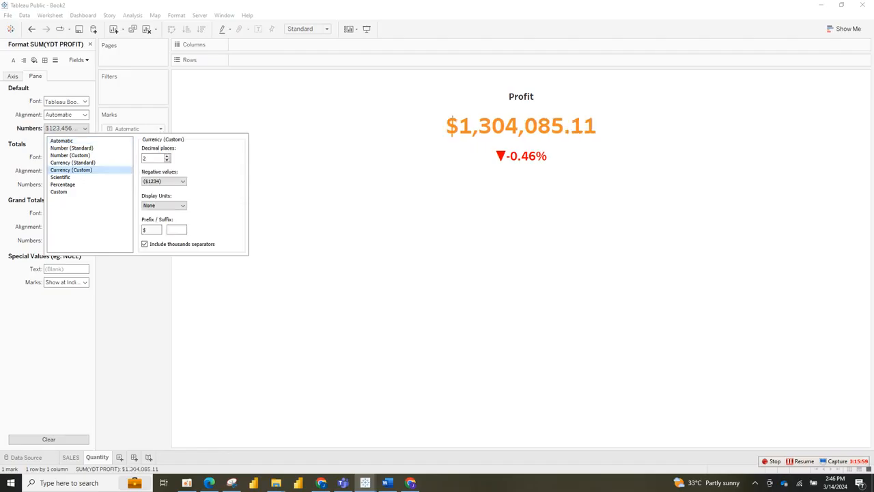
left_click(163, 205)
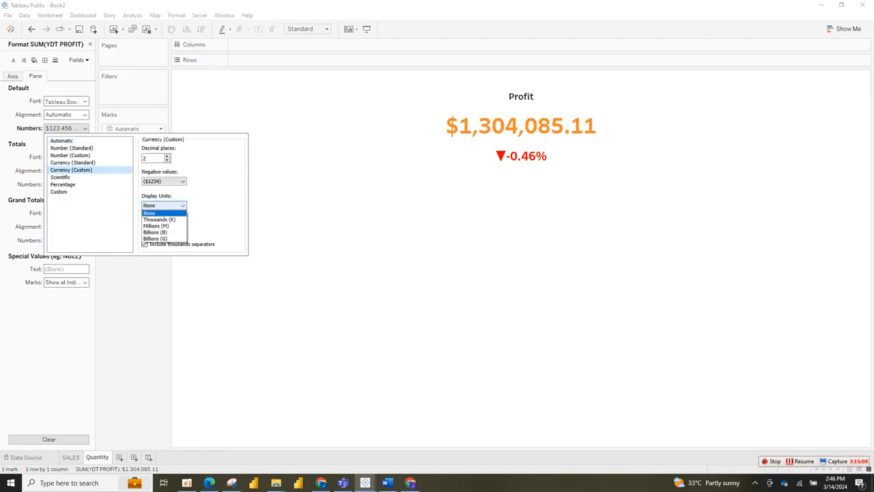
left_click(164, 212)
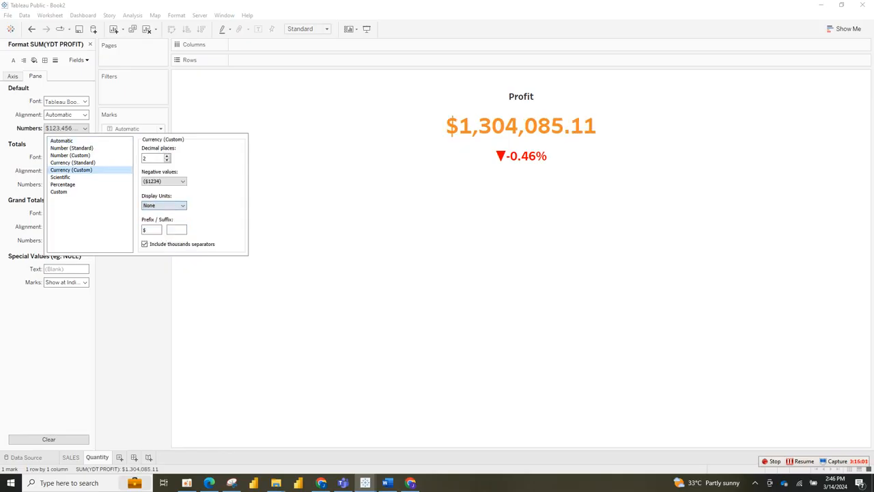
key("Escape")
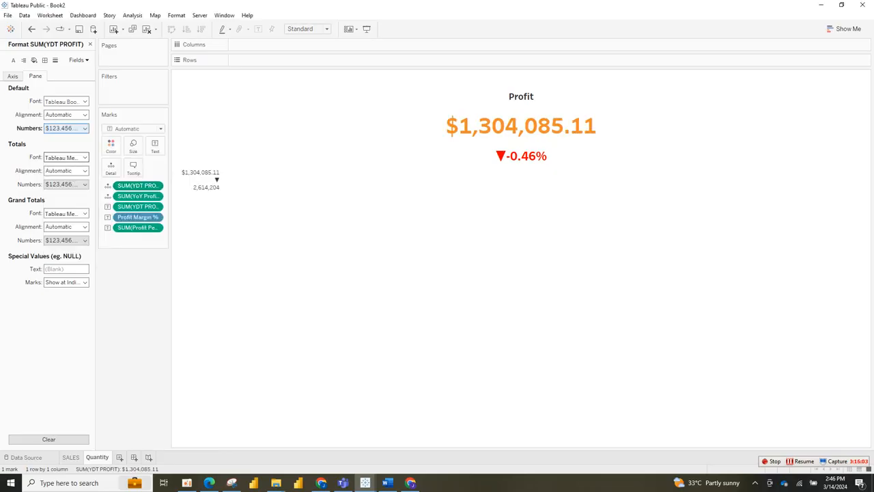
Reduce the decimal places of the SUM(YDT PROFIT) currency format to 0
left_click(66, 128)
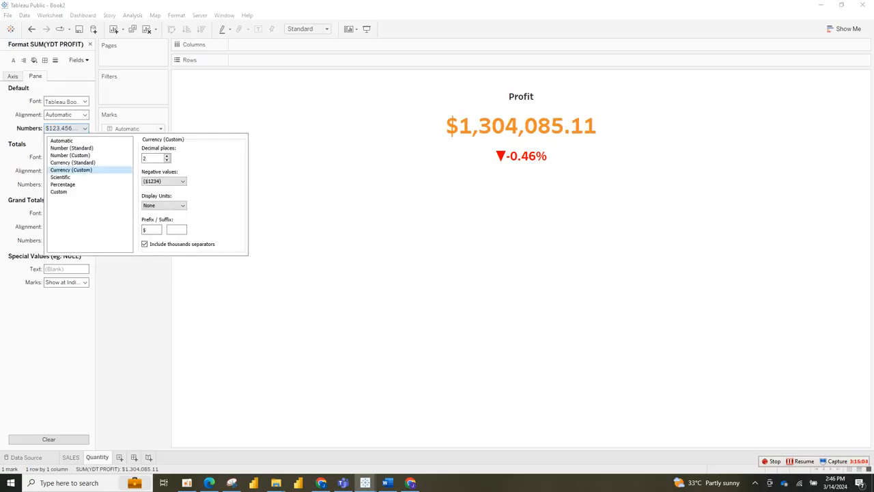
key("Down")
key("Down")
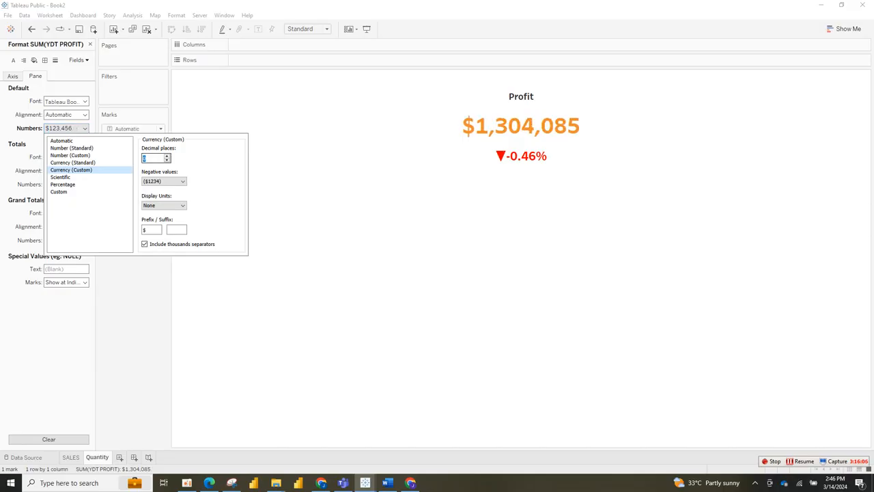
left_click(148, 158)
key("Escape")
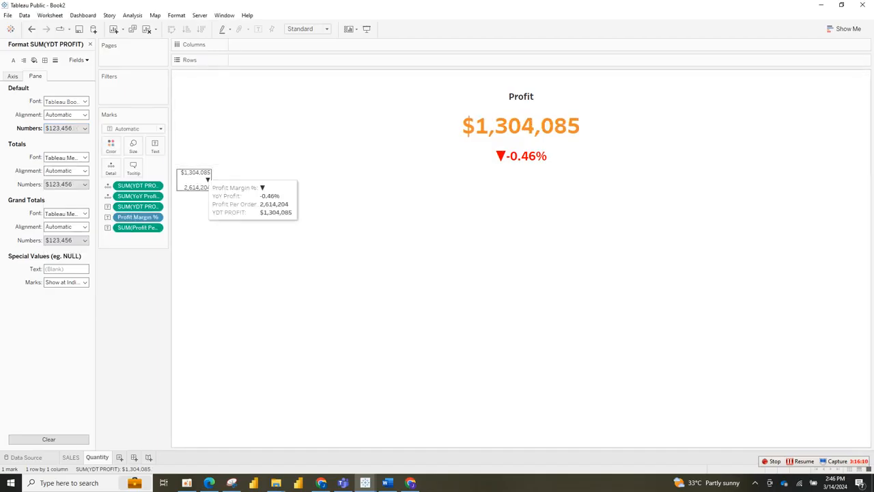
Show the view toolbar from the profit mark in the view and hide it again
right_click(205, 178)
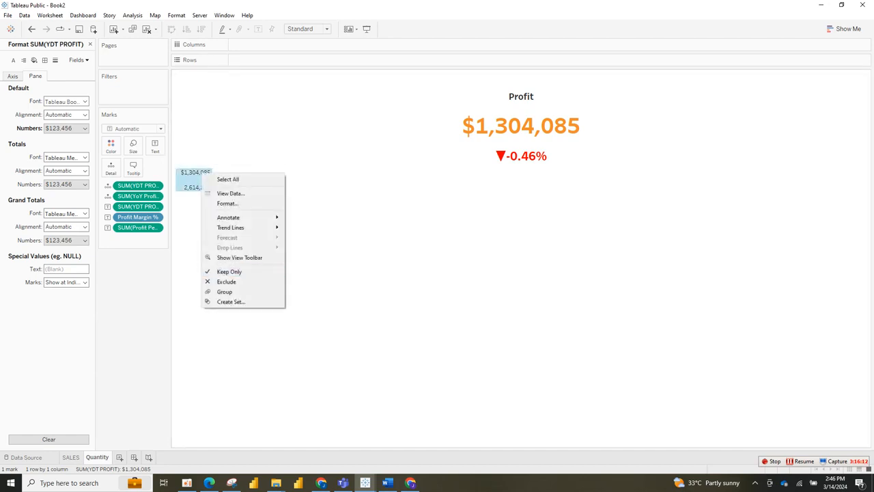
left_click(239, 258)
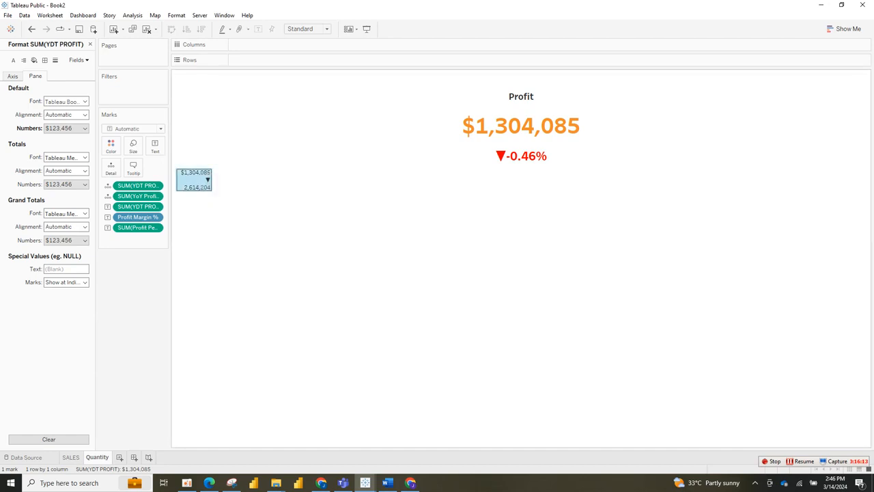
mouse_move(206, 179)
right_click(205, 178)
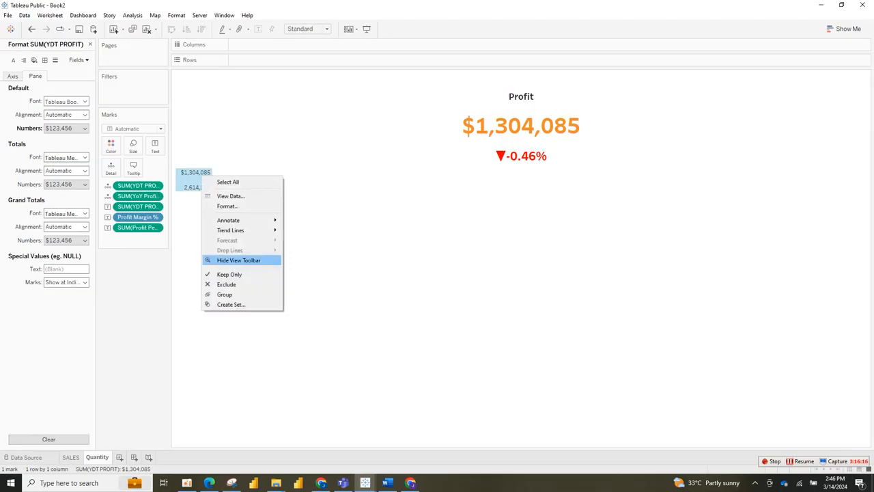
left_click(238, 260)
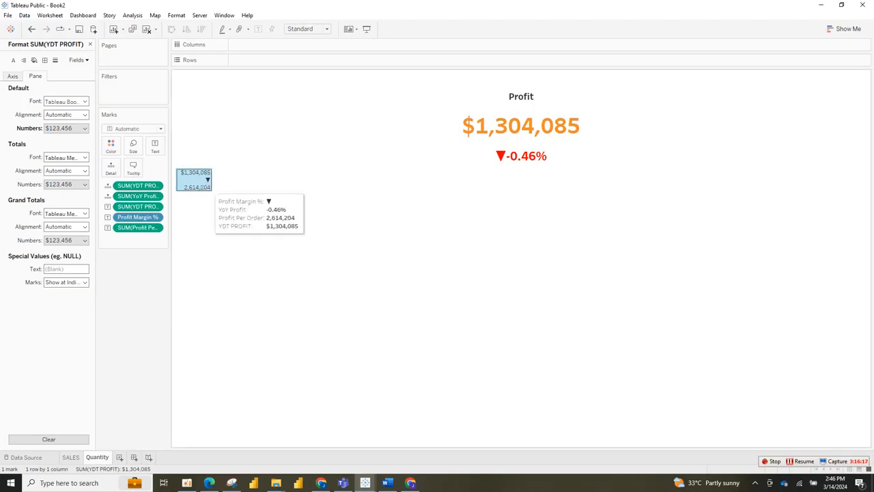
Try to exclude the profit mark from the view and undo the exclusion
left_click(202, 187)
right_click(208, 186)
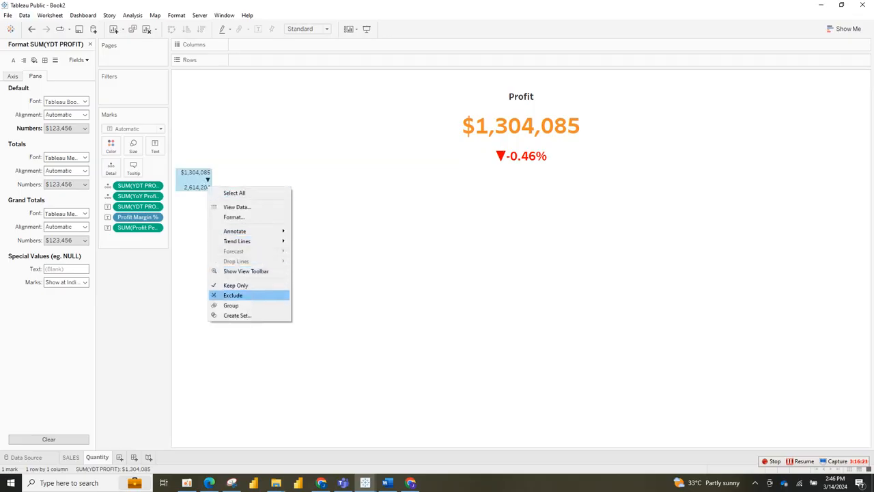
left_click(236, 295)
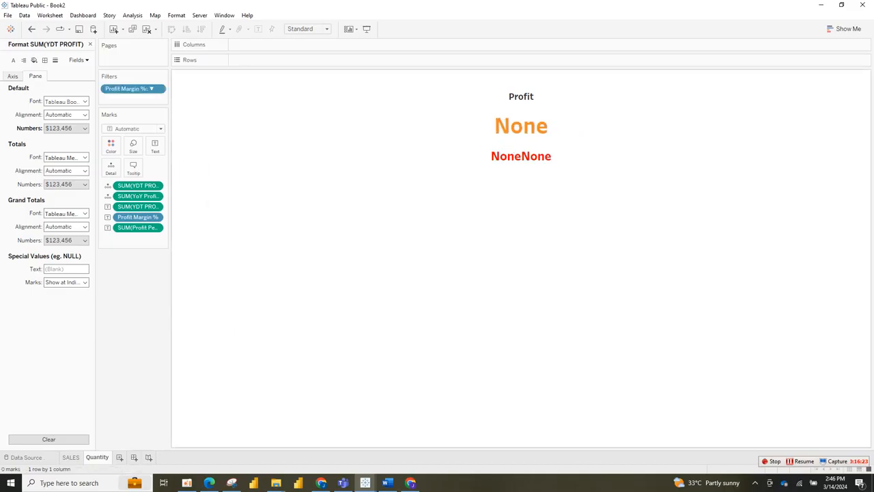
key("ctrl+z")
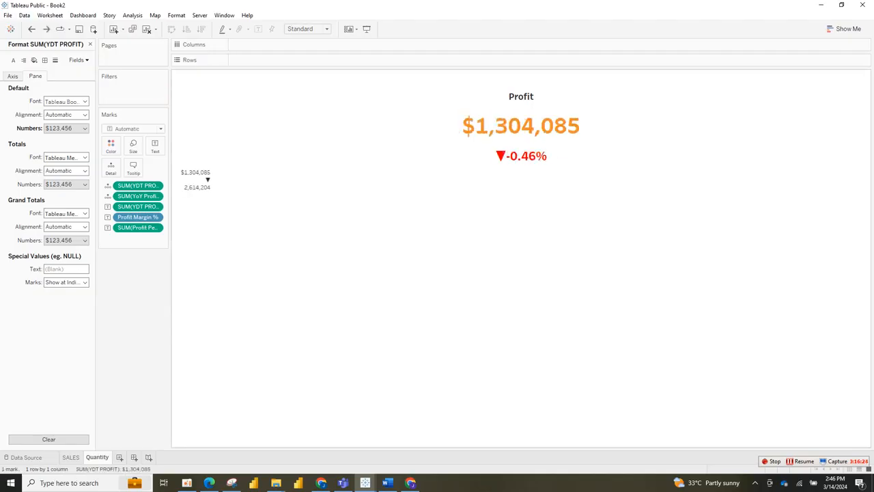
Show the view toolbar from the profit mark in the view
right_click(199, 185)
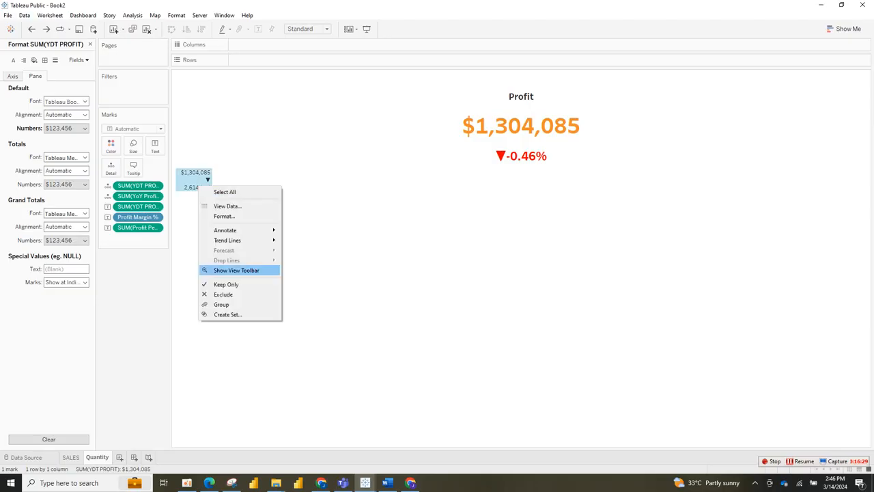
key("Escape")
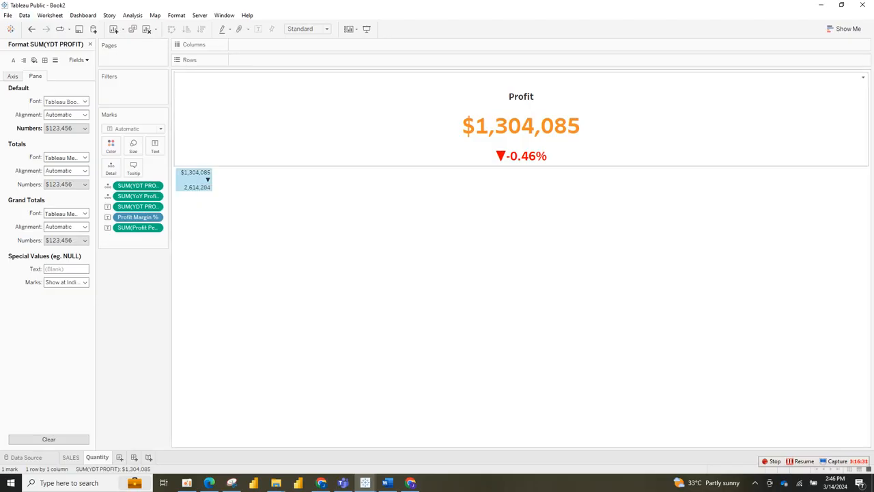
right_click(198, 183)
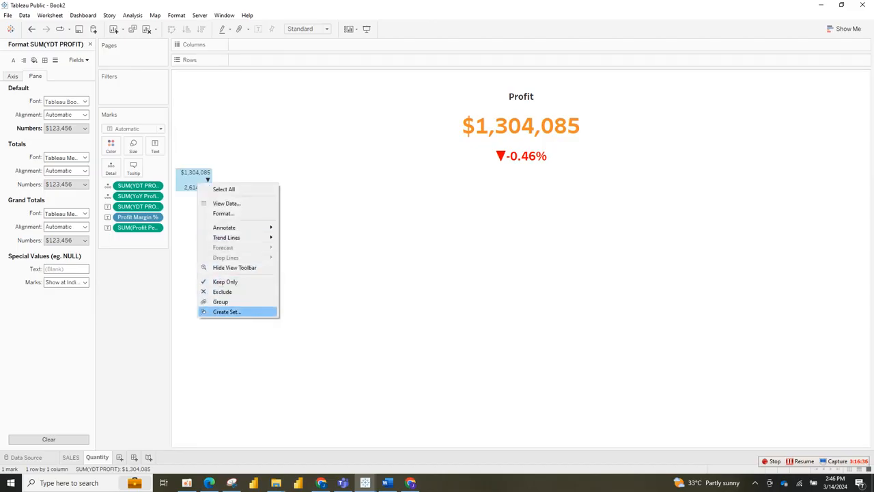
key("Escape")
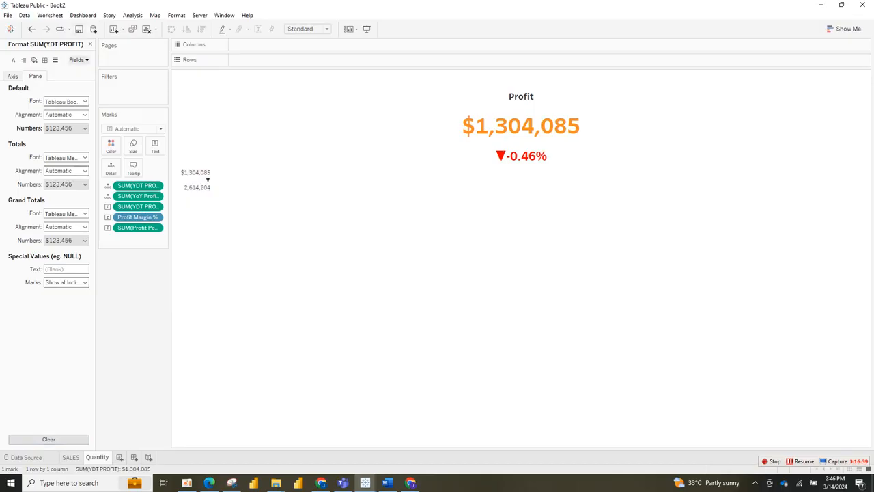
Close the SUM(YDT PROFIT) formatting settings and place Order Date on Columns as YEAR(Order Date)
left_click(78, 60)
left_click(90, 44)
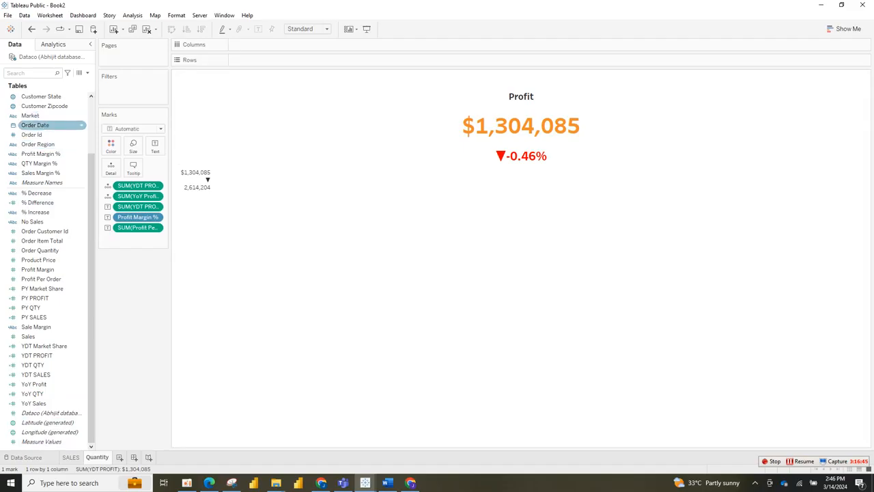
left_click_drag(51, 125, 309, 50)
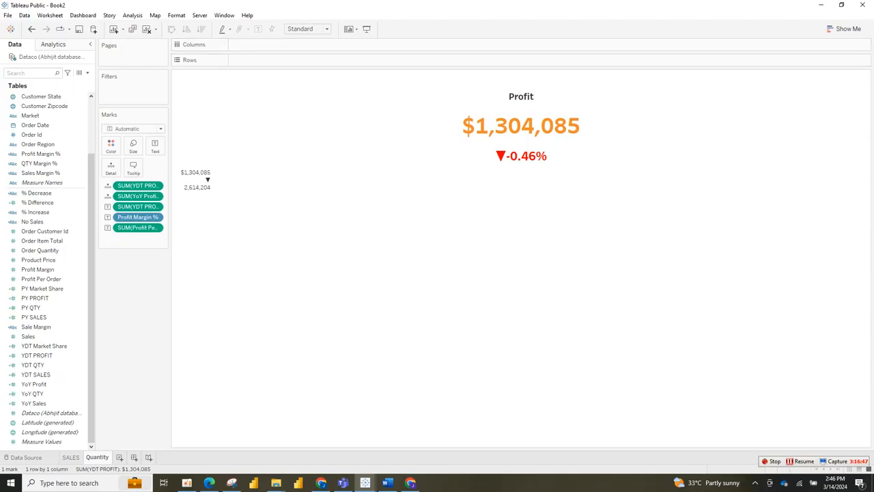
left_click_drag(35, 125, 274, 47)
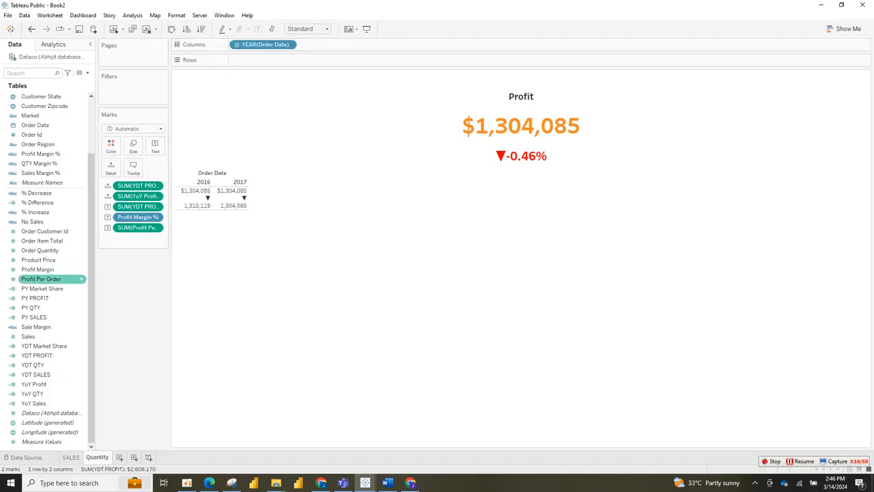
Place Profit Per Order on Rows as SUM(Profit Per Order)
mouse_move(239, 200)
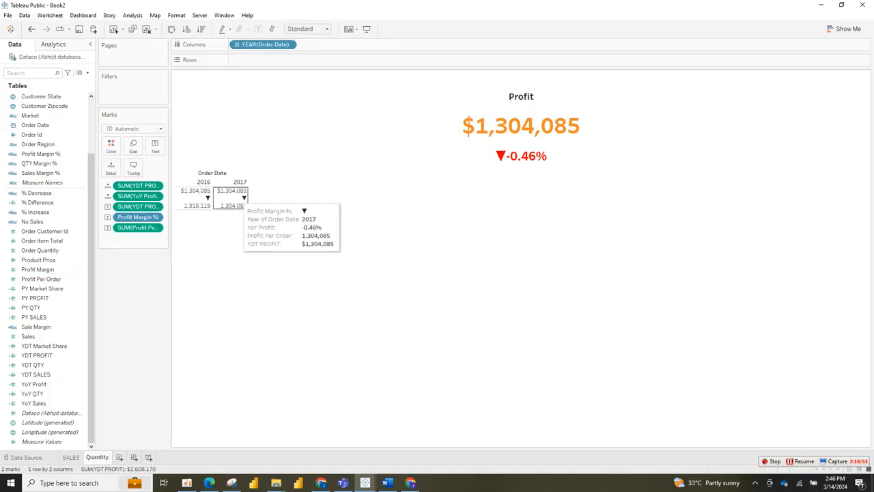
right_click(210, 174)
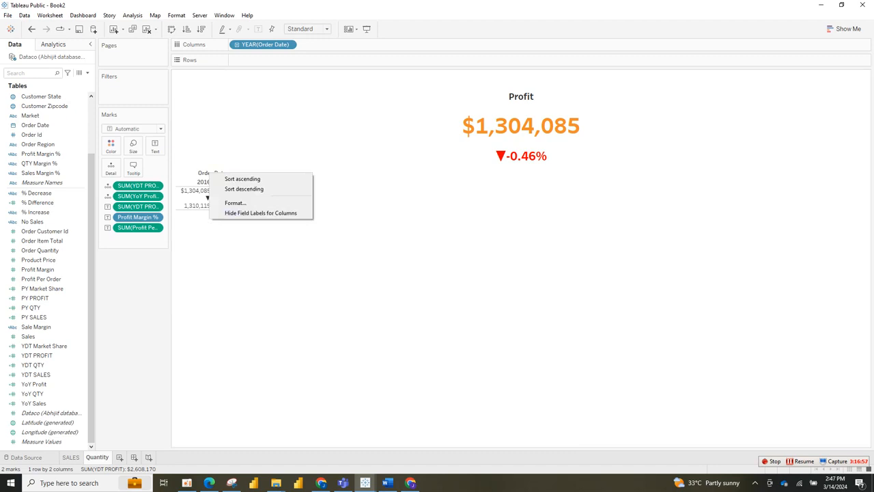
left_click(52, 269)
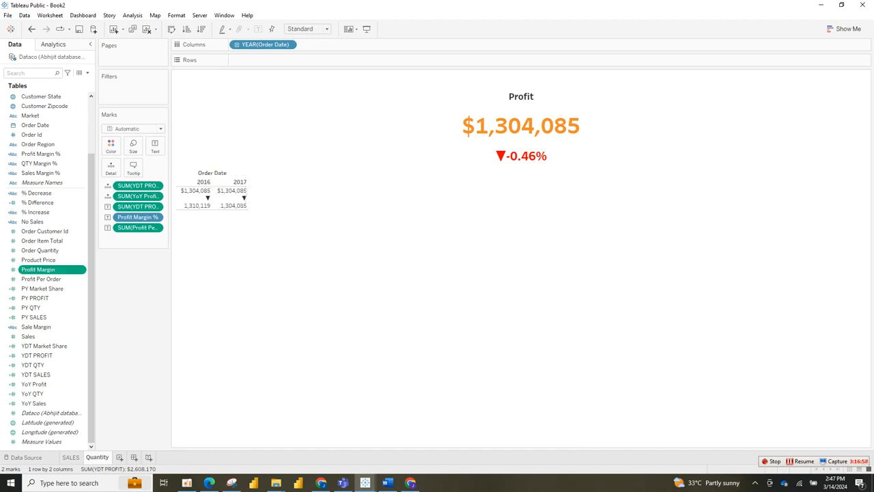
left_click(42, 279)
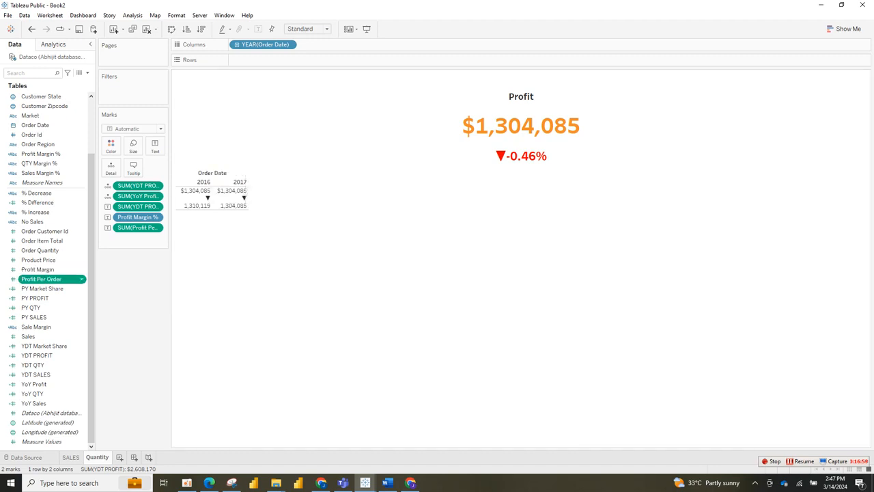
left_click_drag(43, 279, 286, 61)
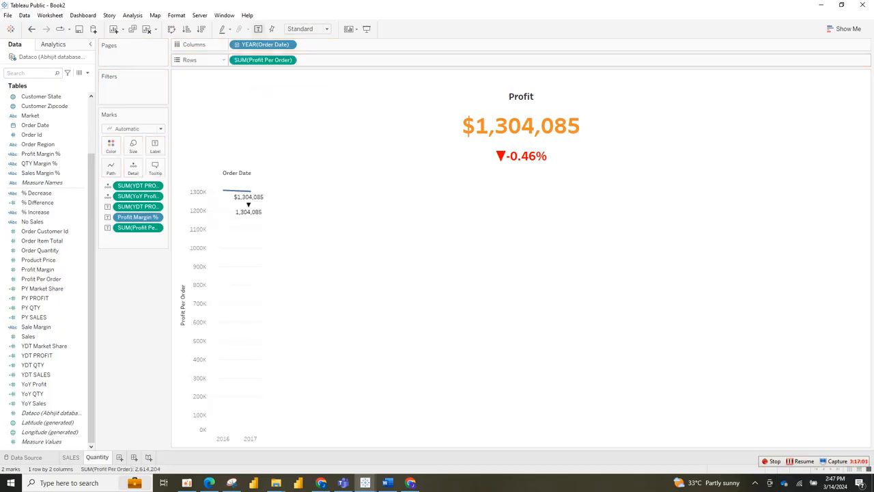
Hide the view toolbar from the 2017 mark and show it again
mouse_move(250, 202)
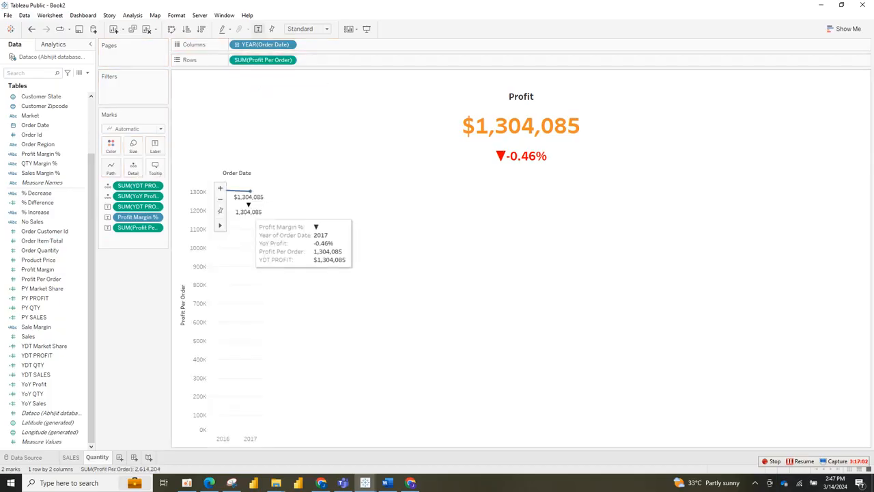
right_click(248, 203)
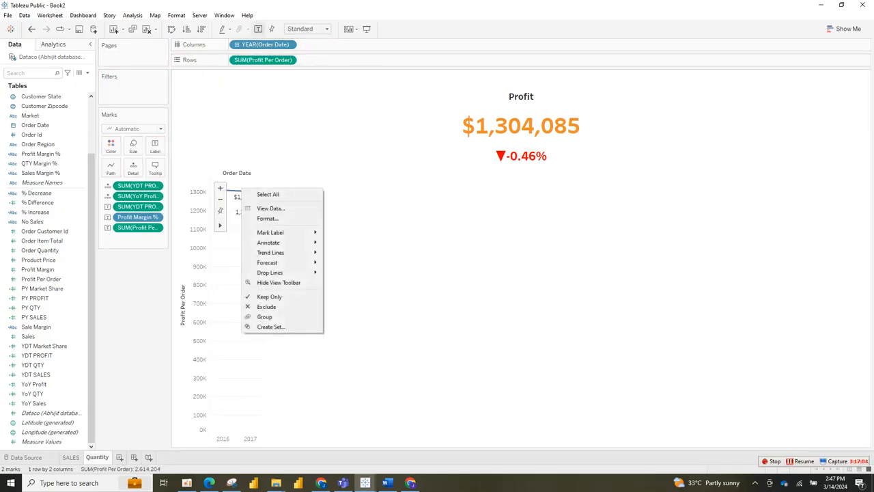
left_click(279, 282)
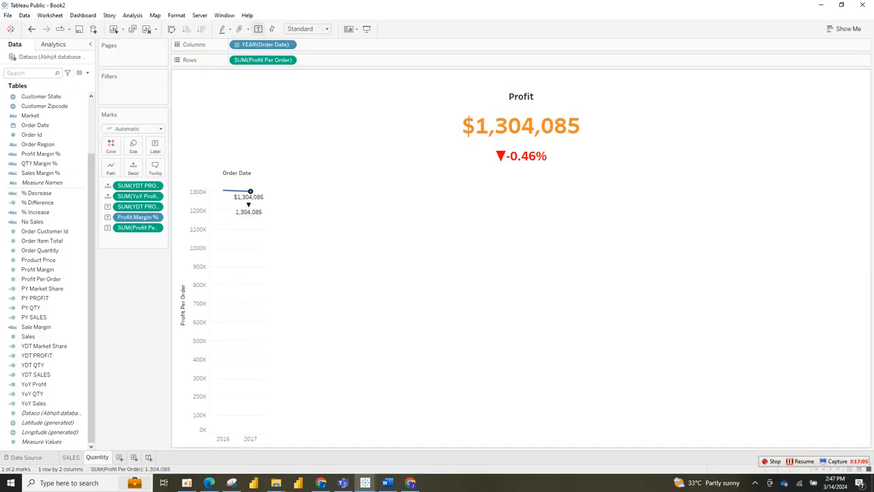
mouse_move(250, 192)
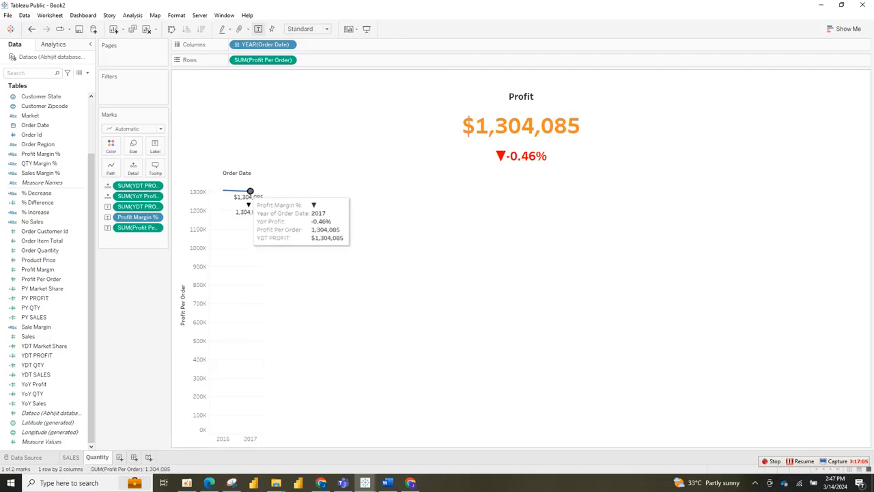
right_click(250, 192)
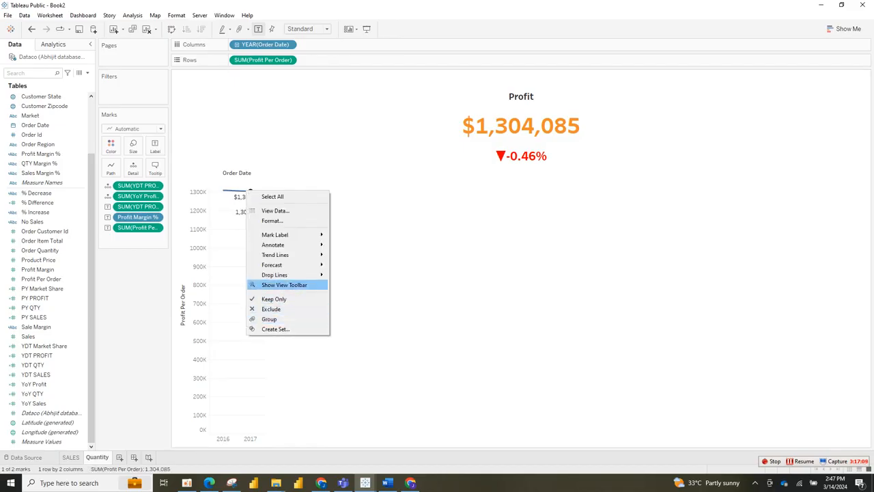
key("Escape")
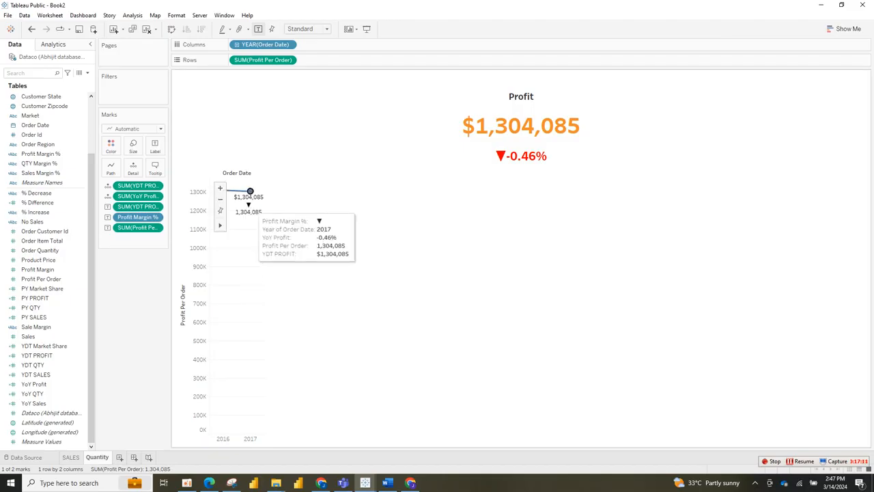
Zoom in three times on the Profit Per Order chart to move its line out of the displayed axis range
left_click(220, 188)
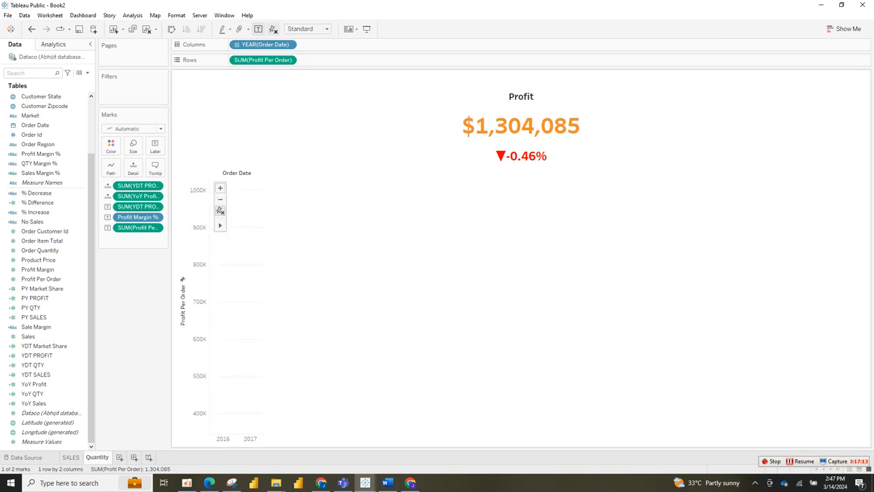
left_click(220, 188)
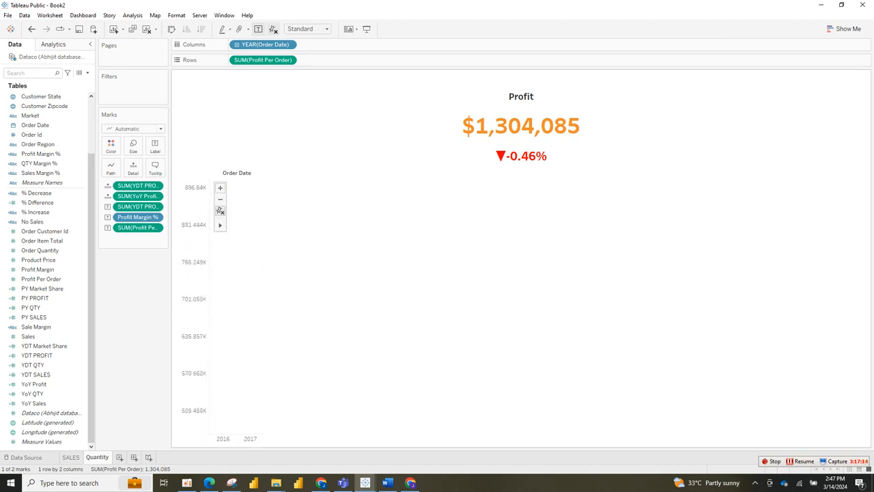
left_click(219, 188)
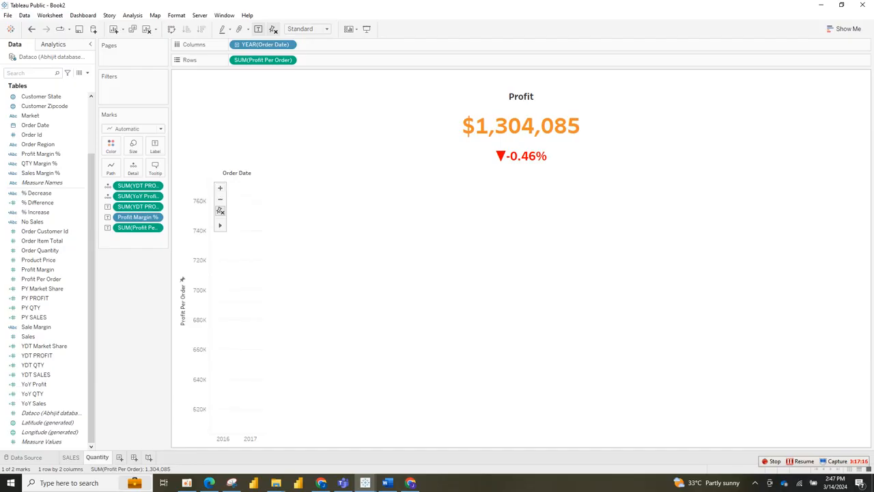
Hide the header of the chart's Profit Per Order axis and the header of its Order Date years
left_click(182, 271)
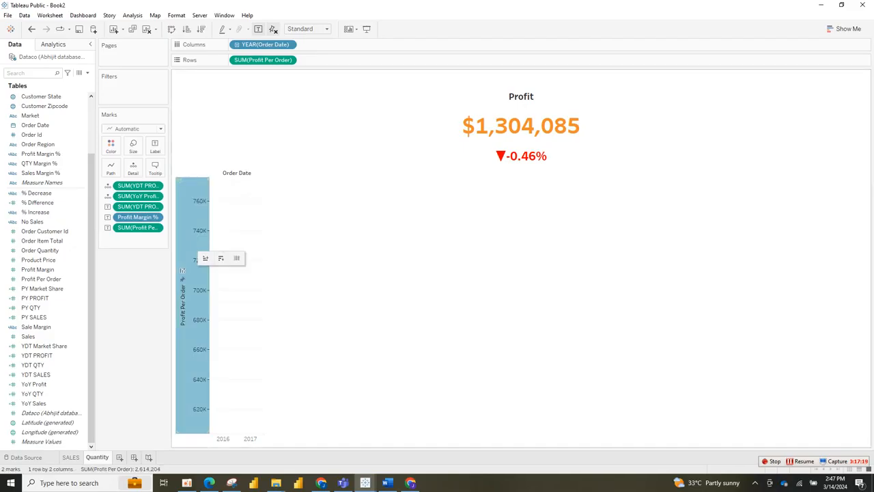
right_click(191, 252)
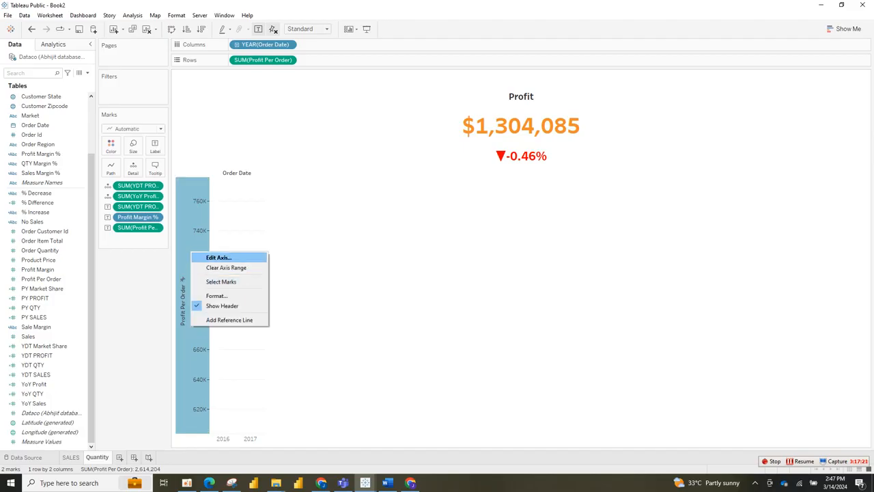
left_click(222, 306)
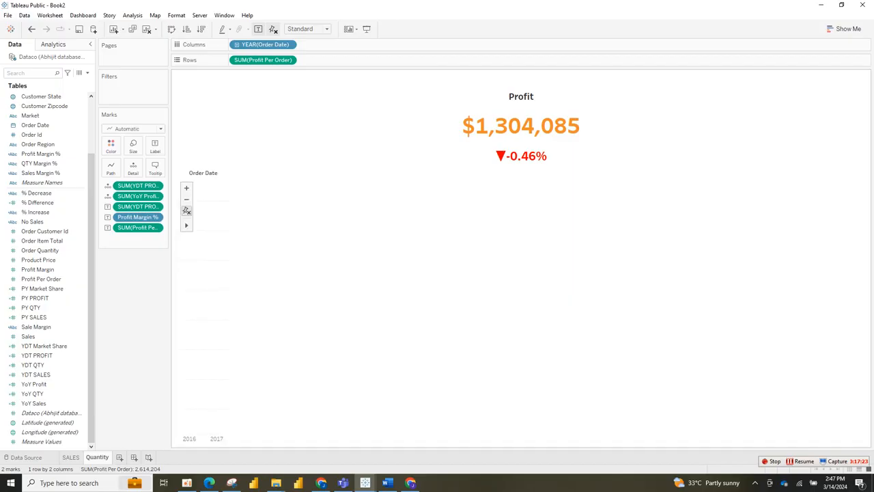
left_click(216, 438)
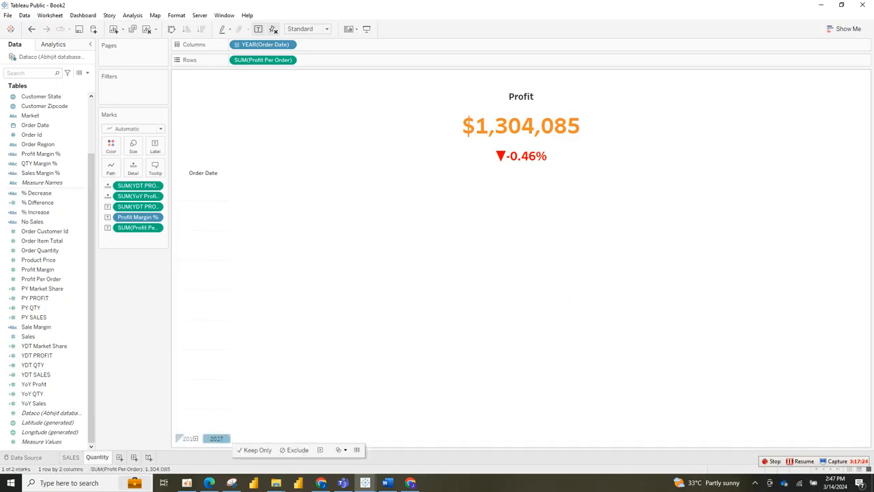
right_click(222, 438)
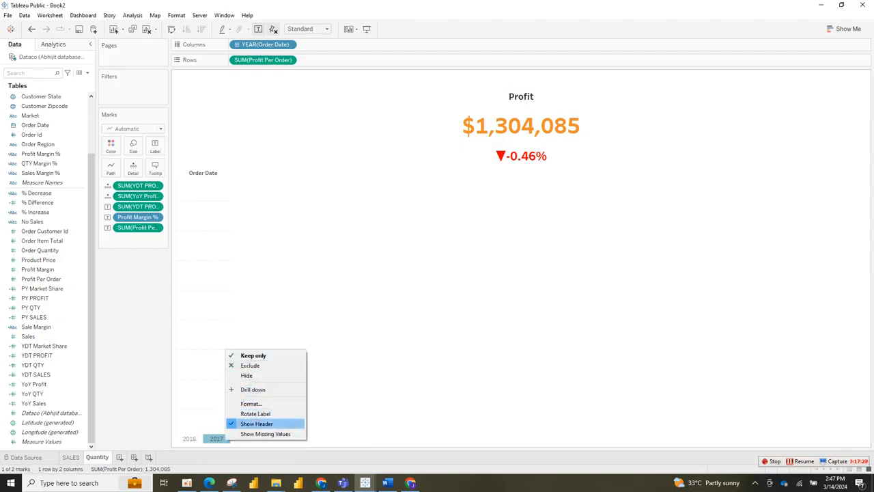
key("Return")
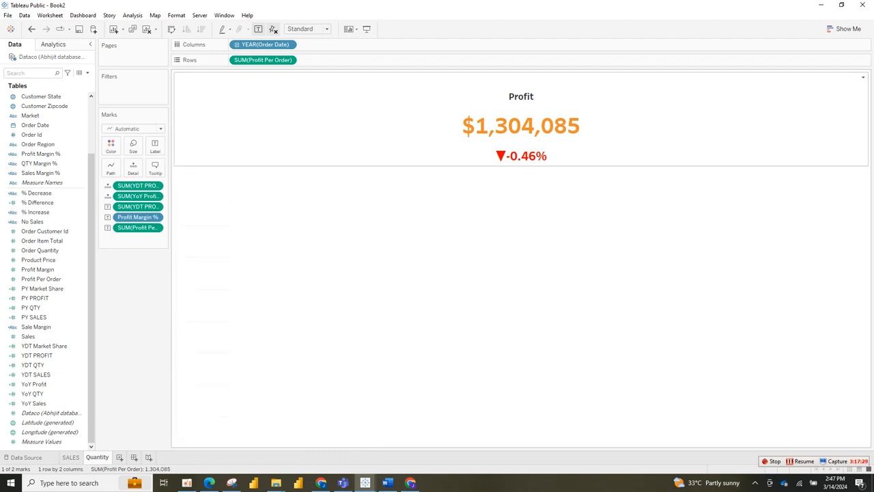
key("Escape")
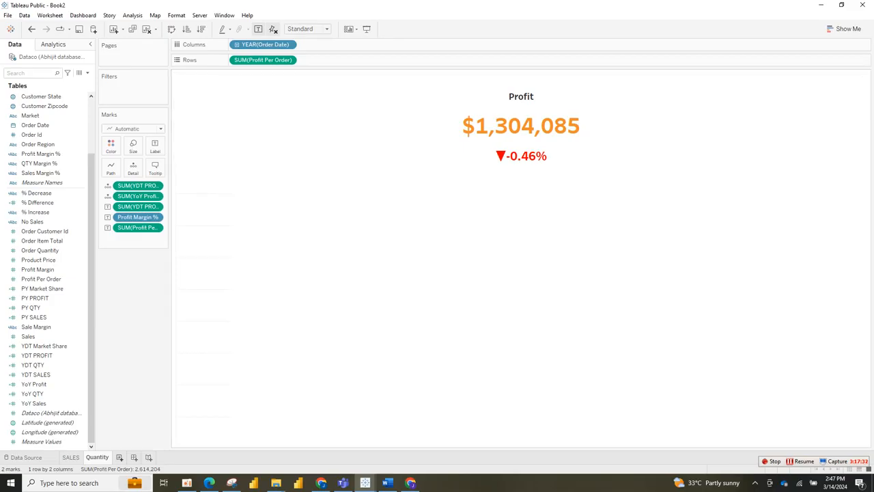
Add a new worksheet and name it Profit
left_click(119, 457)
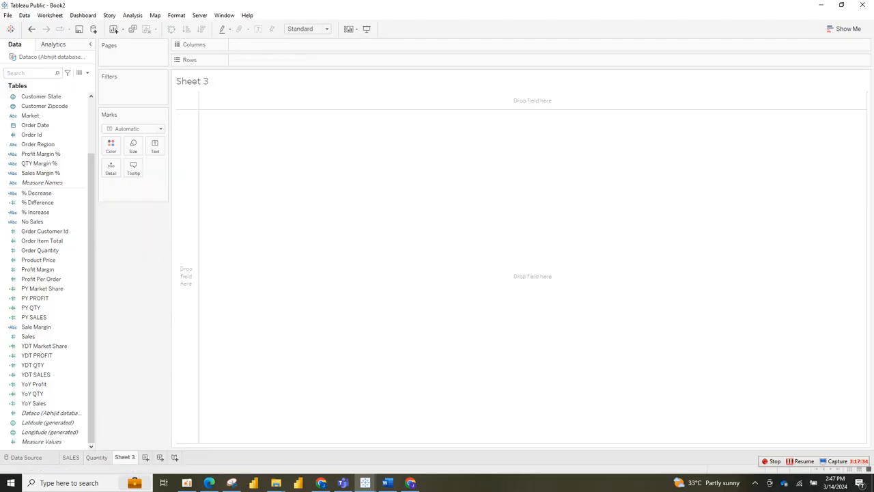
double_click(124, 457)
type("Profit")
Try to rename the worksheet holding the profit KPI as Profit, and shorten its name to Profi
left_click(96, 457)
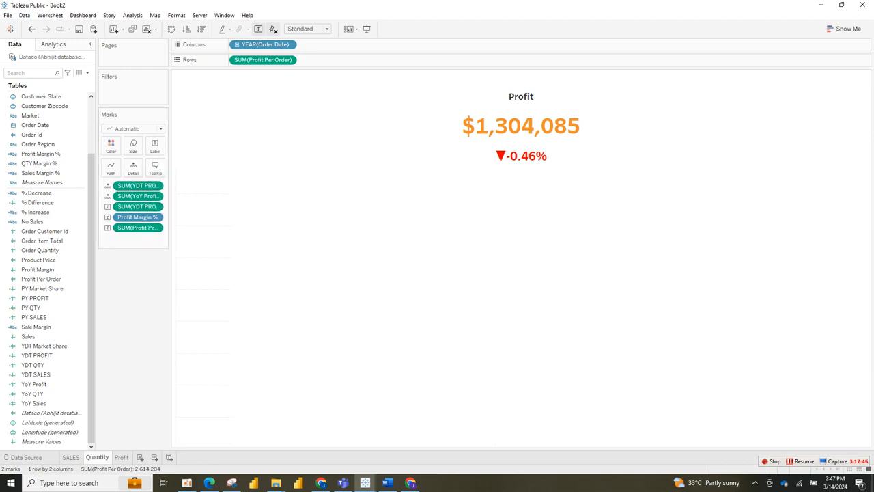
double_click(97, 457)
type("Profit")
key("Return")
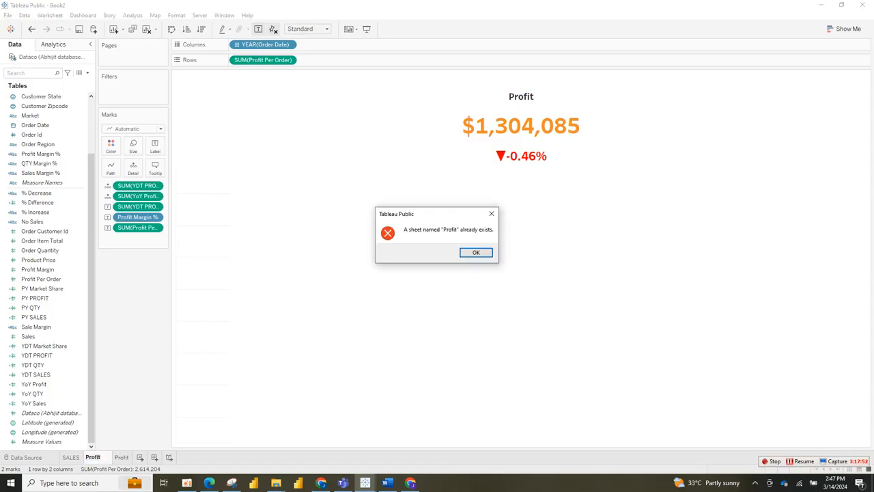
key("Return")
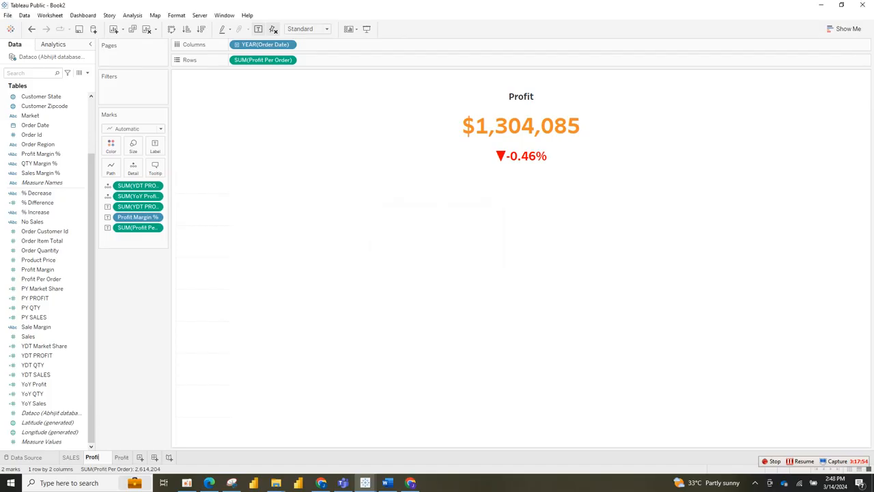
right_click(128, 458)
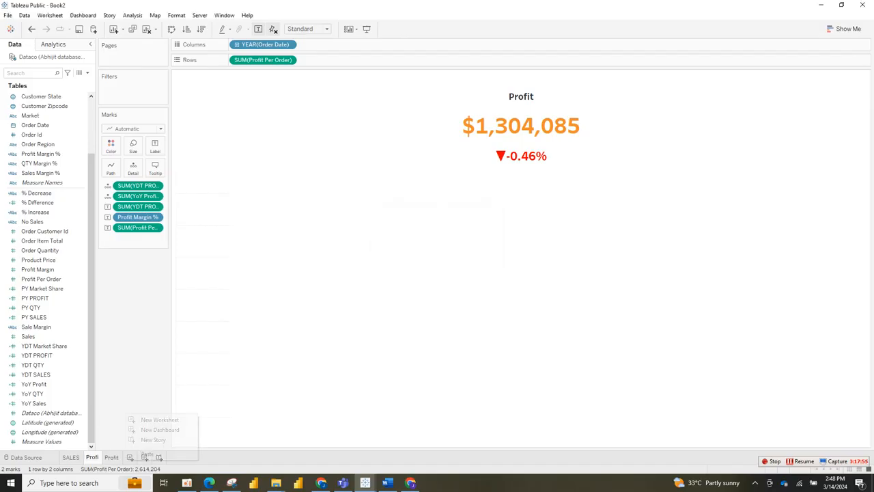
Rename the empty Profit worksheet as Quantity
left_click(111, 457)
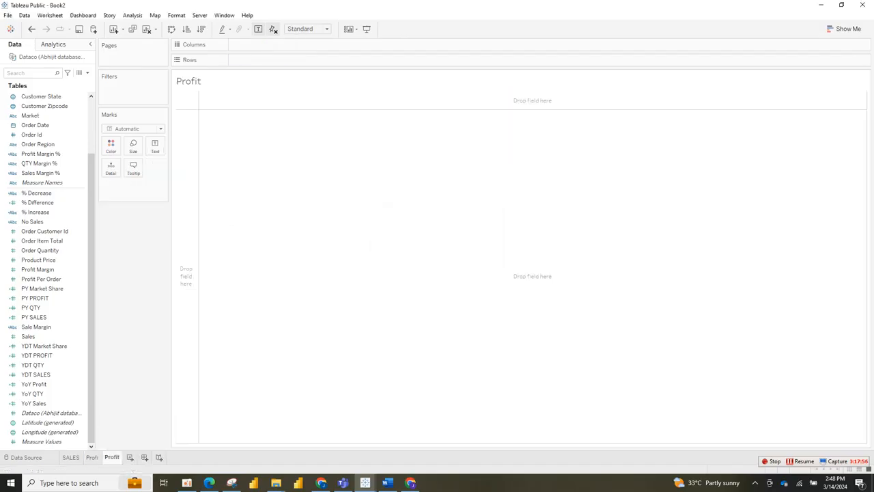
right_click(113, 457)
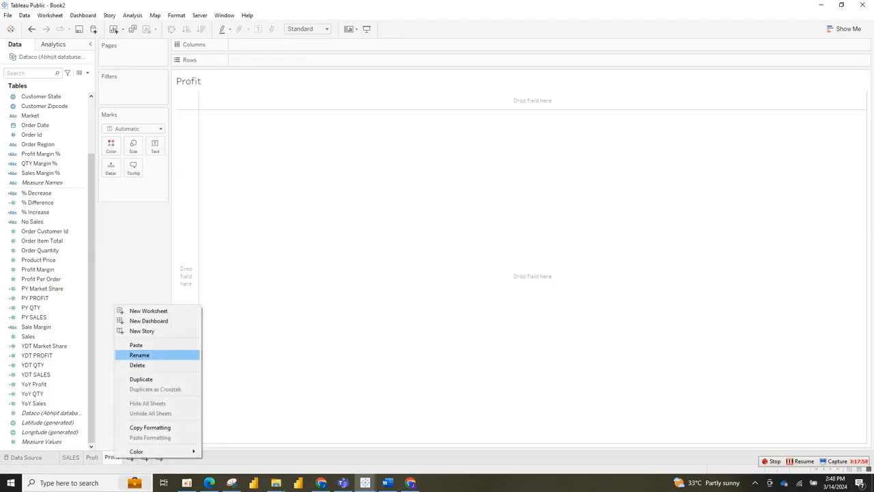
left_click(139, 354)
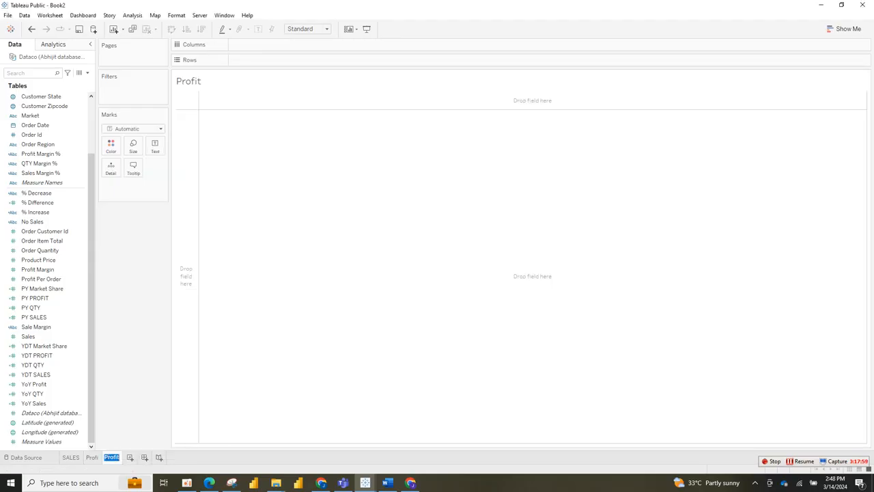
type("QU")
key("BackSpace")
type("uantity")
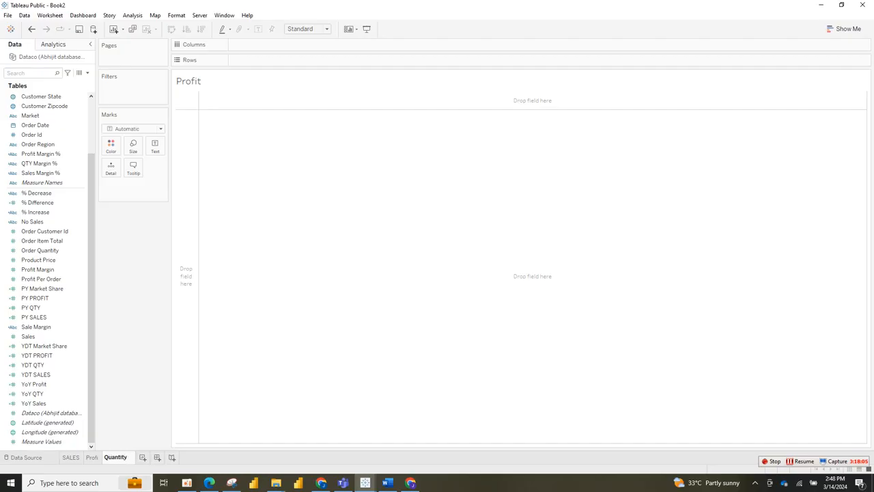
Complete the name of the profit KPI worksheet so that it reads Profit
left_click(91, 457)
double_click(91, 457)
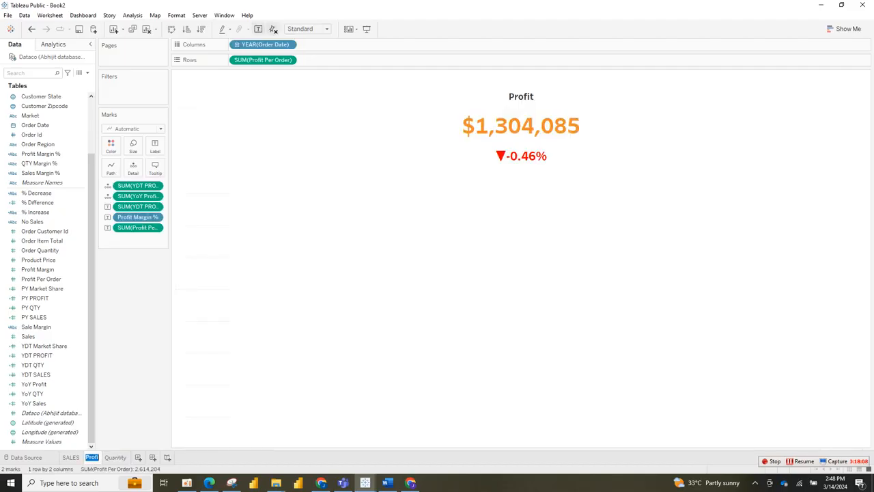
left_click(98, 457)
double_click(92, 457)
left_click(97, 457)
type("t")
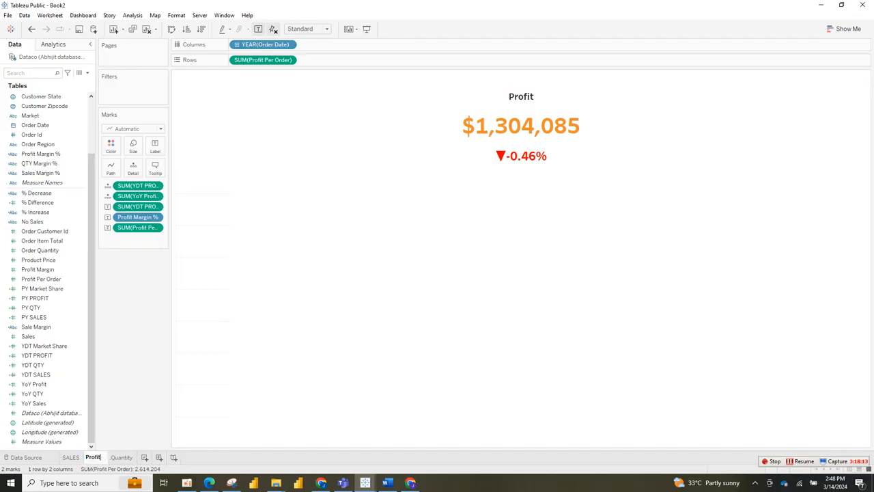
key("Return")
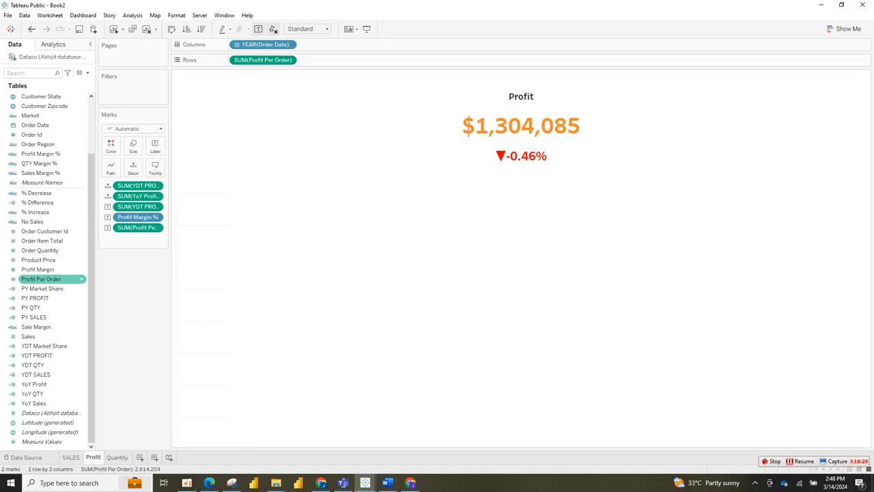
On the Quantity sheet, plot the sum of Profit Per Order as rows against Order Date years as columns
left_click(41, 279)
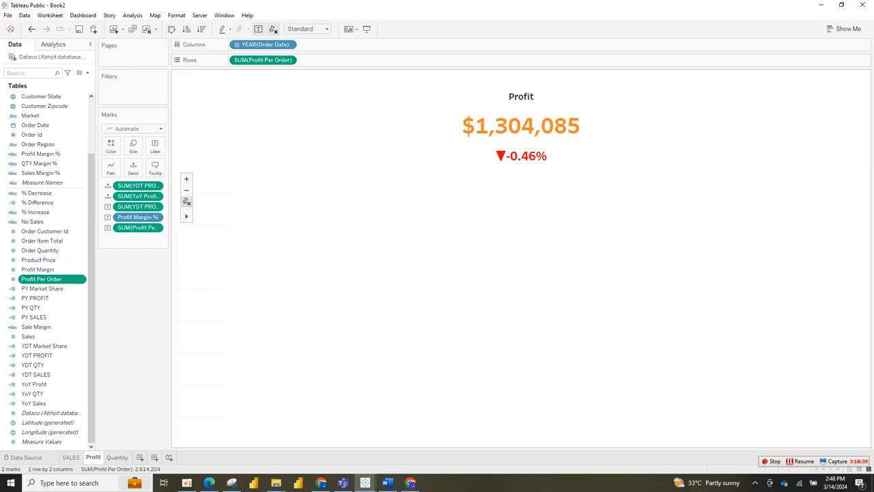
left_click(117, 457)
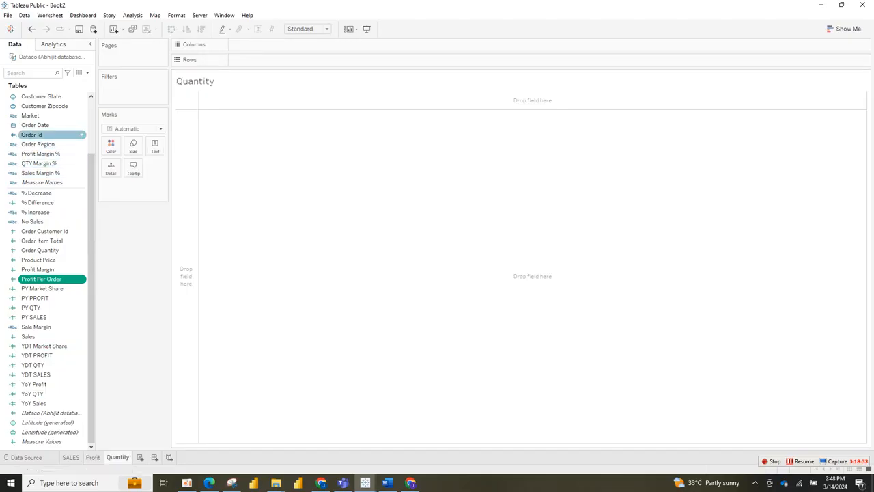
mouse_move(34, 125)
left_mouse_down()
mouse_move(294, 28)
mouse_move(290, 47)
mouse_move(235, 45)
left_mouse_up()
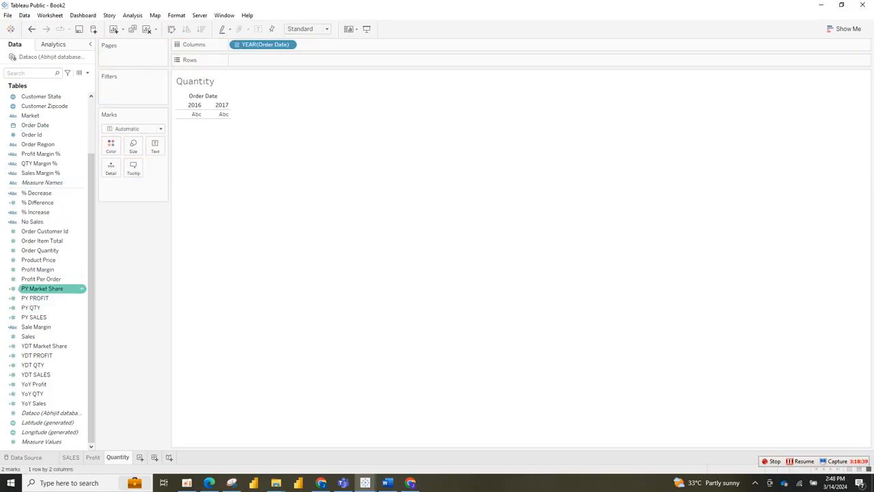
left_click(41, 279)
mouse_move(41, 279)
left_mouse_down()
mouse_move(271, 64)
mouse_move(263, 45)
mouse_move(263, 60)
left_mouse_up()
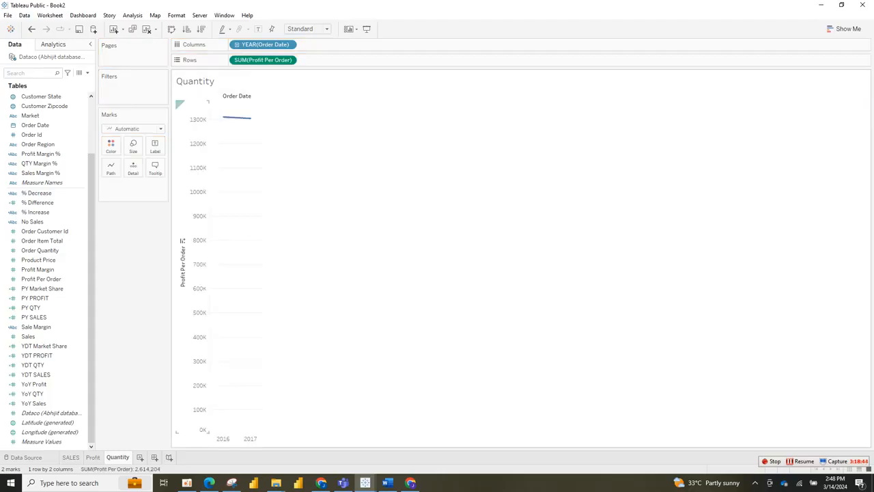
left_click(198, 117)
right_click(199, 115)
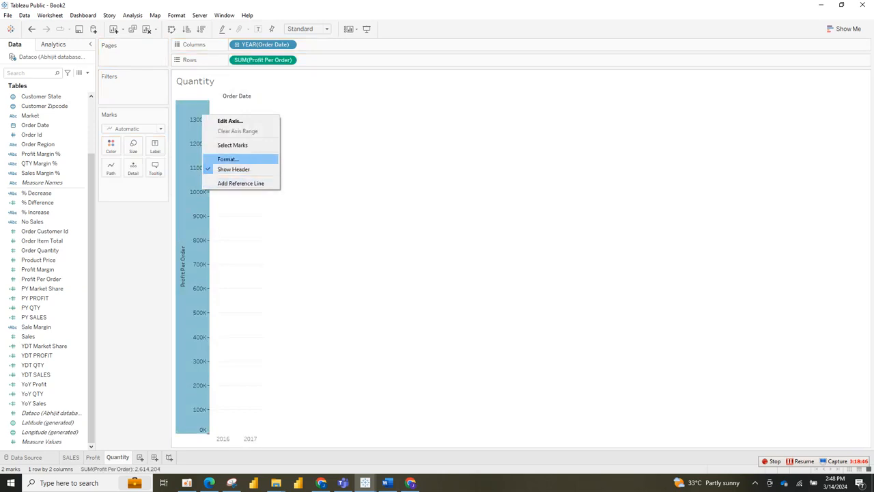
left_click(133, 188)
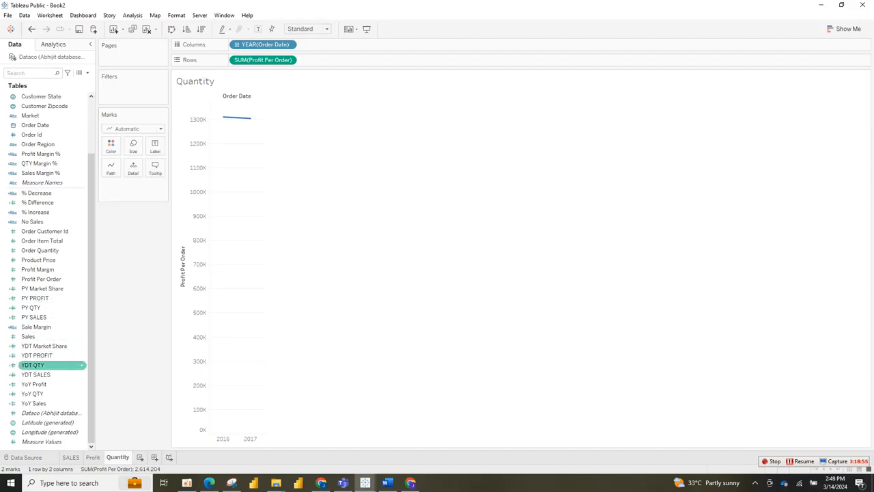
Label the marks of the Quantity chart with the sum of YDT QTY
left_click(51, 365)
left_click_drag(52, 365, 142, 146)
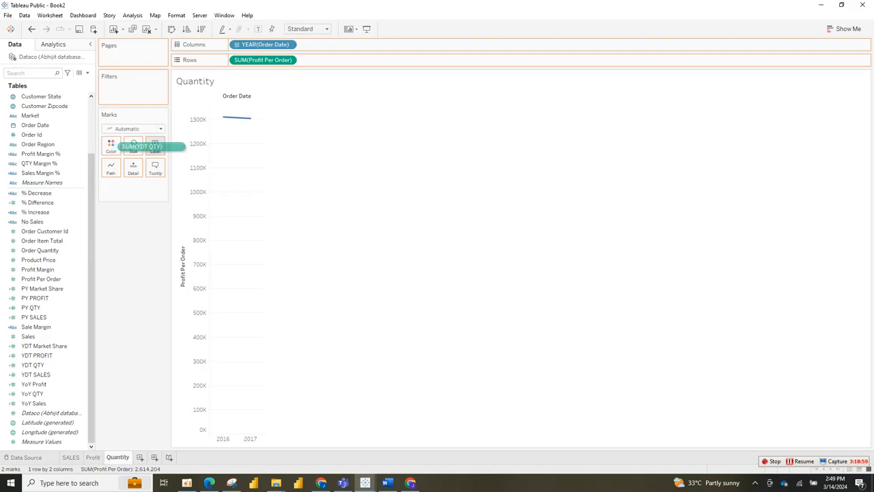
left_click_drag(142, 146, 154, 146)
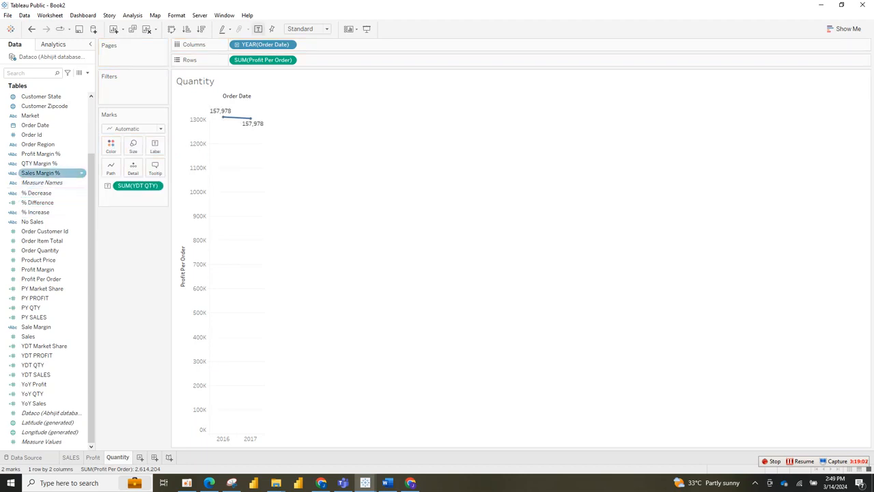
Add Profit Margin % to the mark labels and assign YDT QTY to the marks' detail
left_click(41, 154)
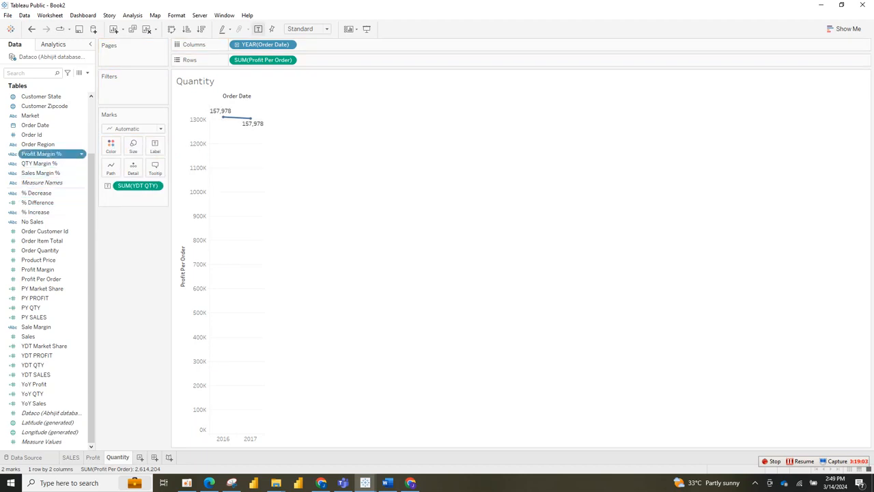
mouse_move(41, 154)
left_mouse_down()
mouse_move(128, 170)
mouse_move(155, 147)
left_mouse_up()
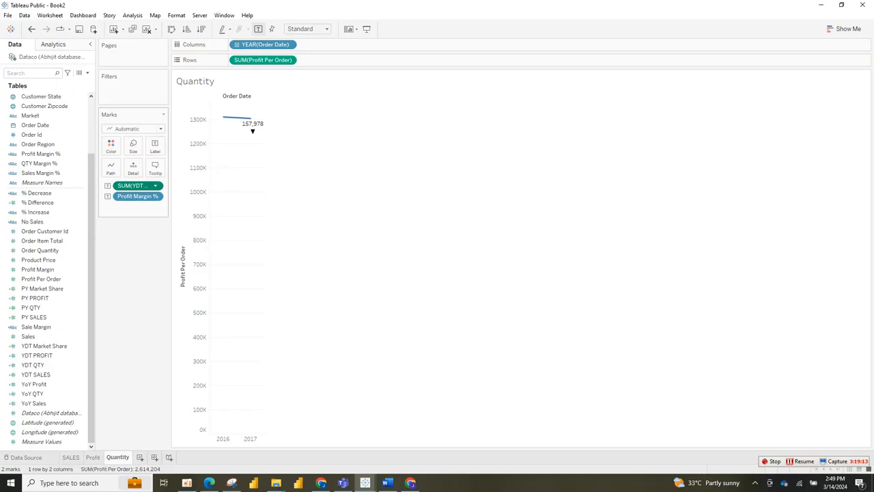
left_click_drag(134, 186, 131, 168)
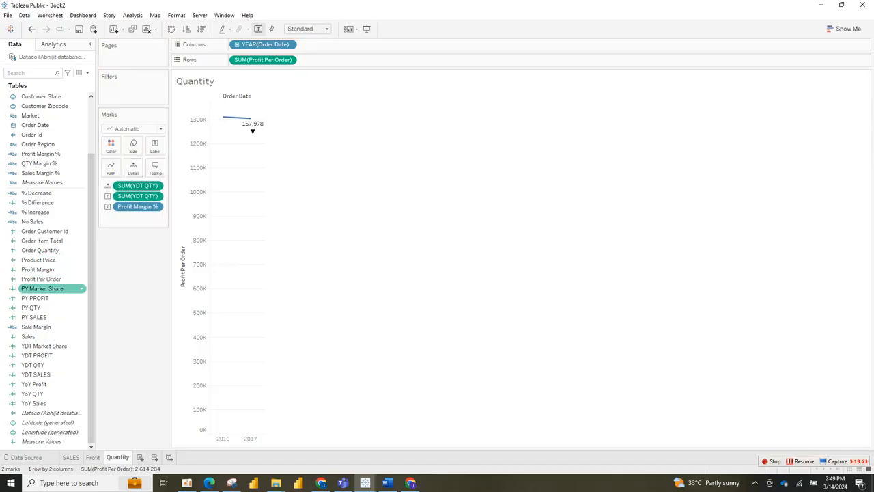
left_click_drag(41, 278, 133, 168)
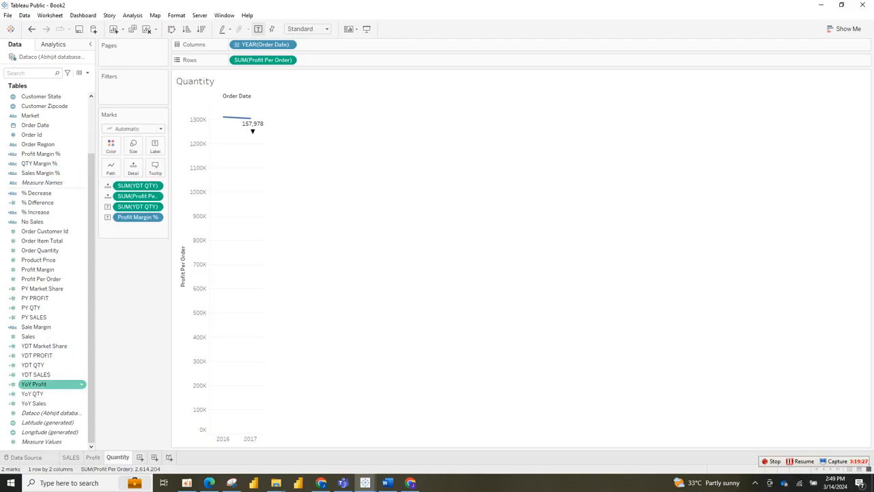
left_click(34, 384)
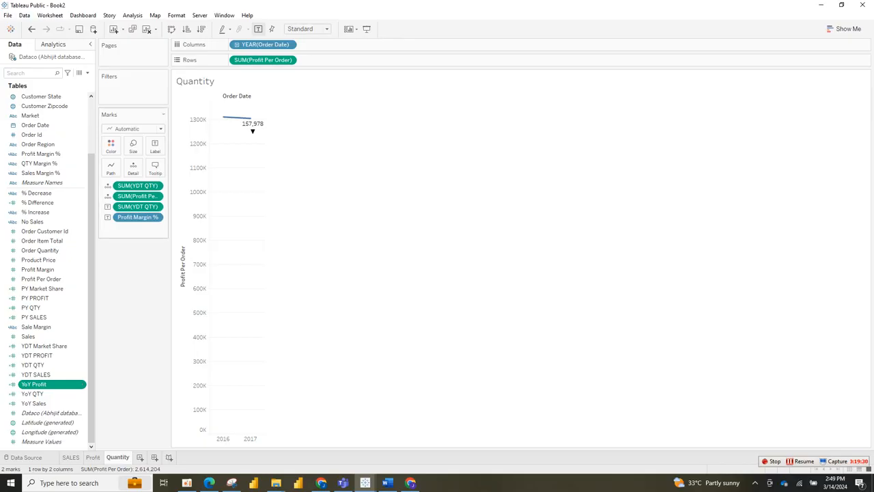
left_click_drag(137, 196, 24, 227)
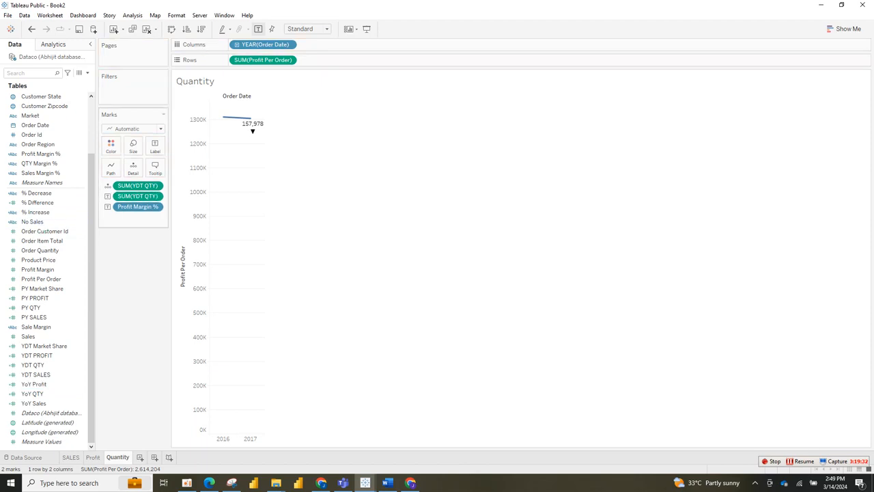
Replace Profit Margin % with QTY Margin % on the marks of the Quantity chart
left_click_drag(150, 206, 65, 229)
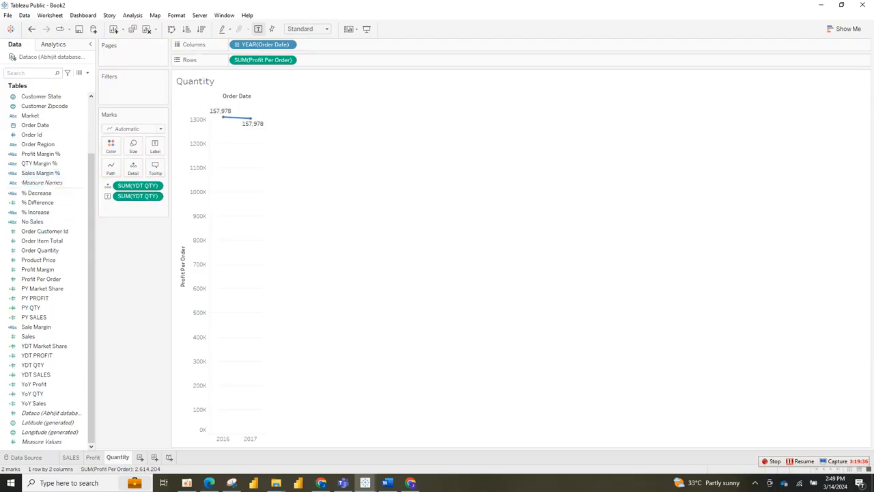
left_click(49, 163)
left_click_drag(49, 163, 109, 170)
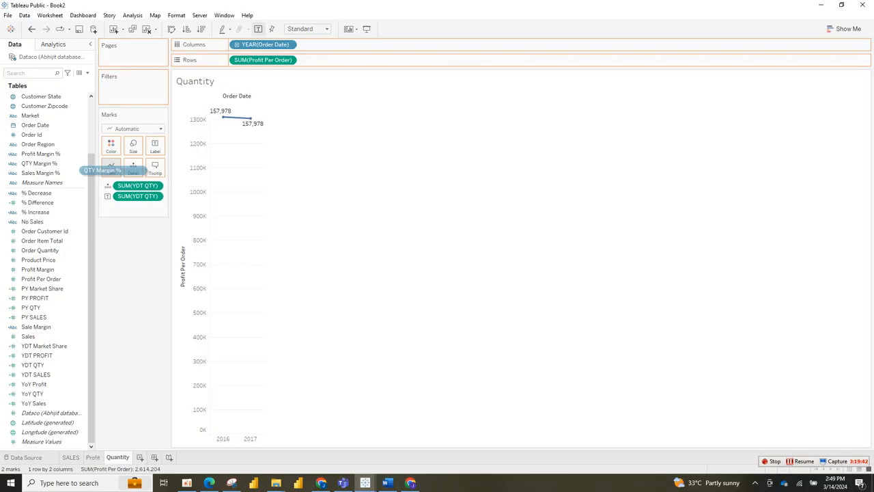
left_click_drag(113, 170, 157, 162)
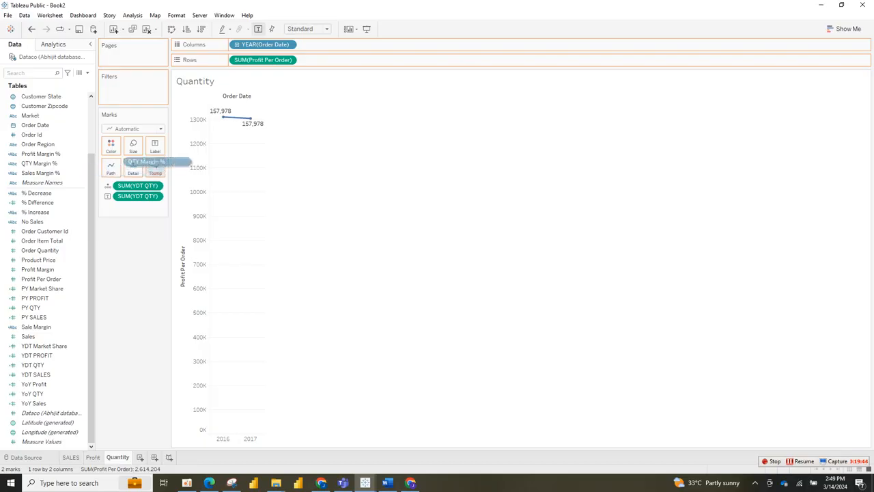
Add QTY Margin % to the labels and YoY QTY to the detail of the Quantity sheet's marks
left_click_drag(158, 161, 162, 153)
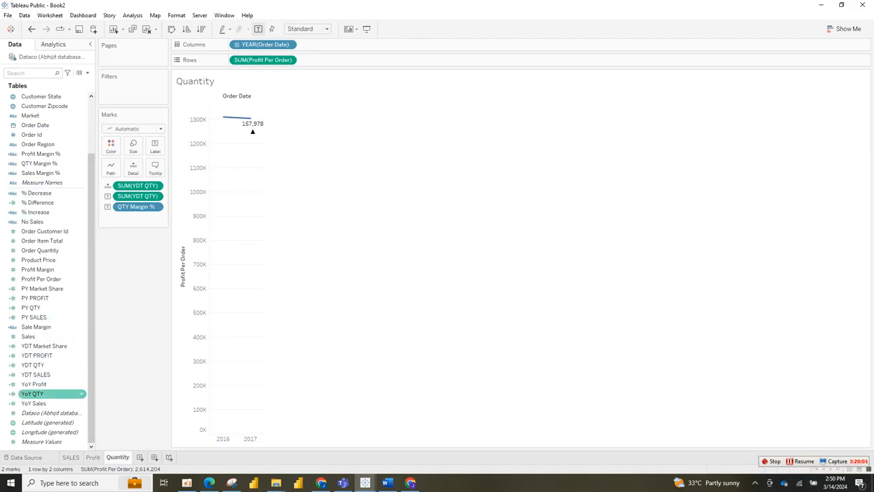
left_click_drag(41, 393, 134, 168)
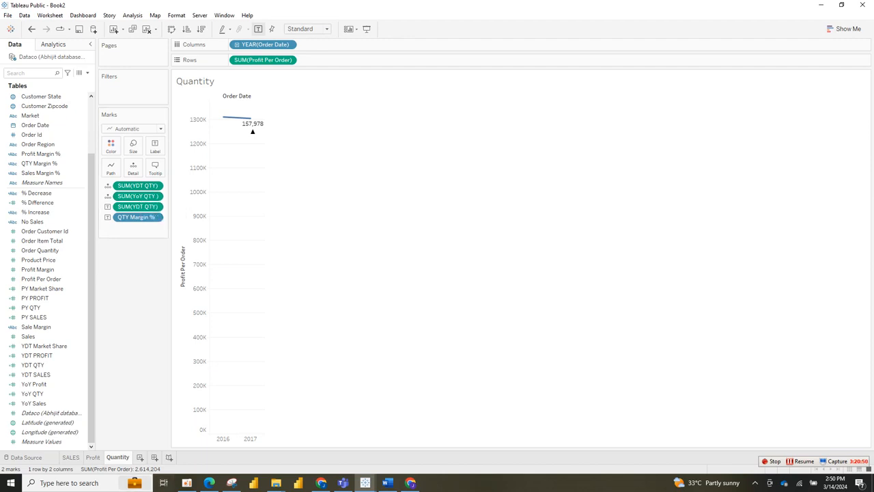
Check the Profit sheet's marks for reference and add Order Quantity as a label on the Quantity sheet
left_click(93, 457)
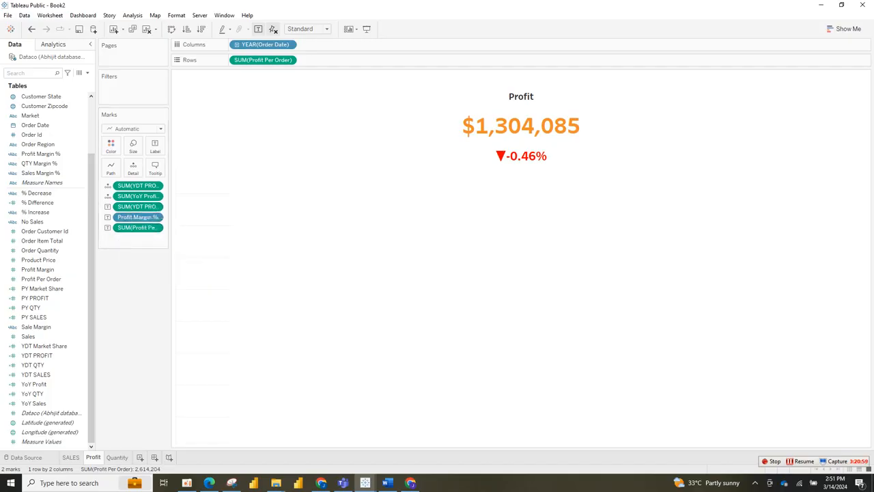
left_click(117, 456)
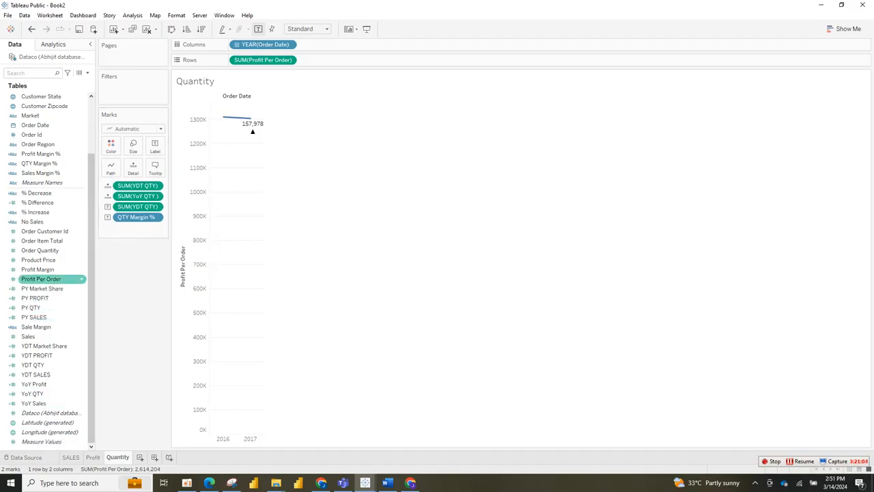
left_click(52, 278)
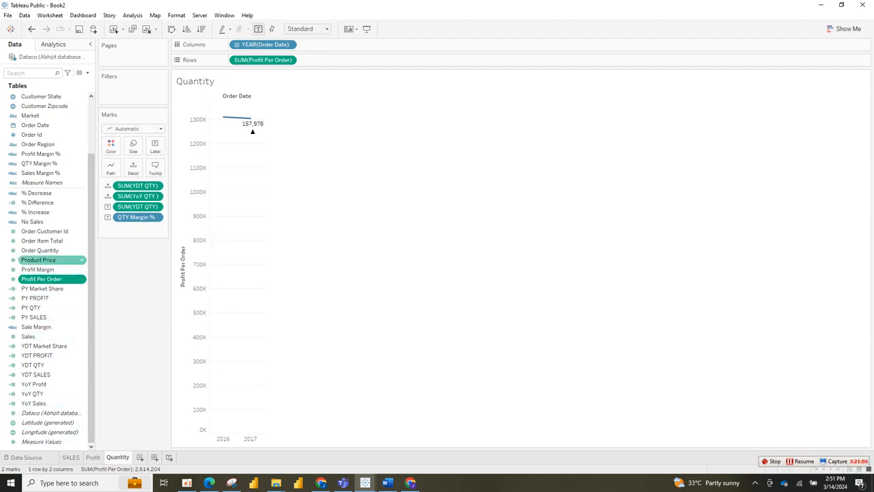
left_click_drag(41, 250, 154, 145)
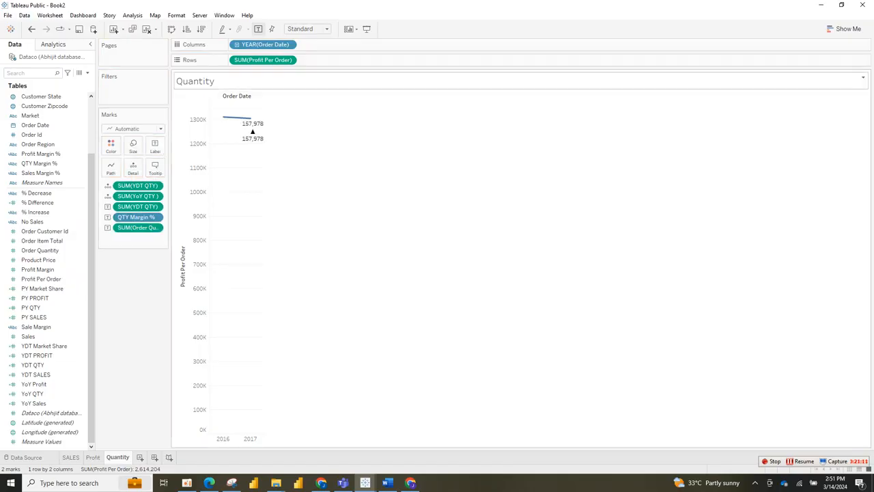
Insert the SUM(YDT QTY), QTY Margin % and SUM(YoY QTY) fields after the sheet name in the Quantity sheet's title
double_click(195, 81)
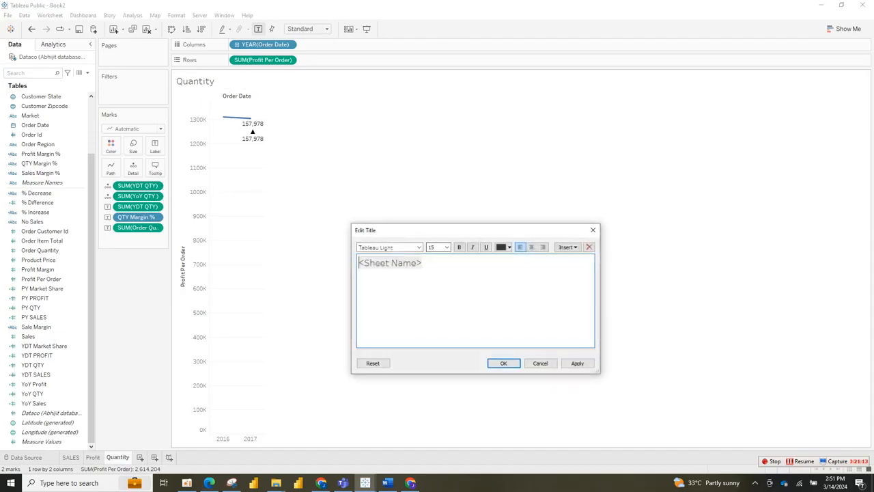
left_click(422, 262)
left_click(566, 247)
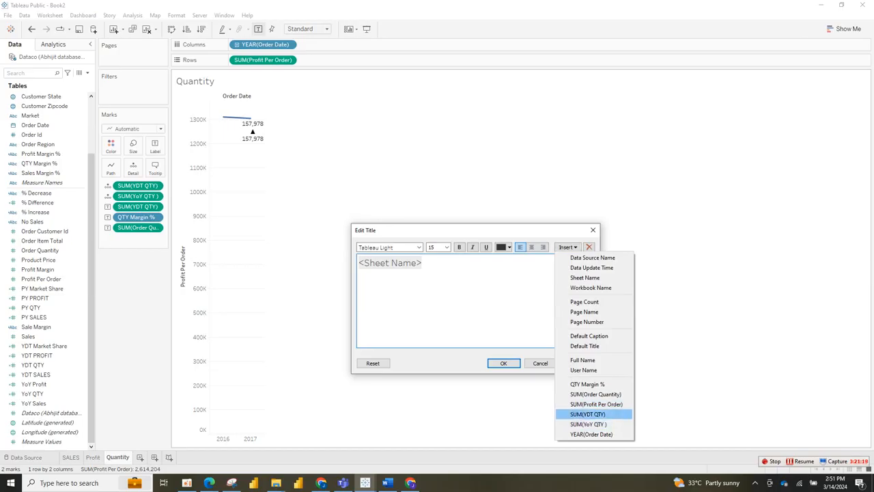
left_click(588, 414)
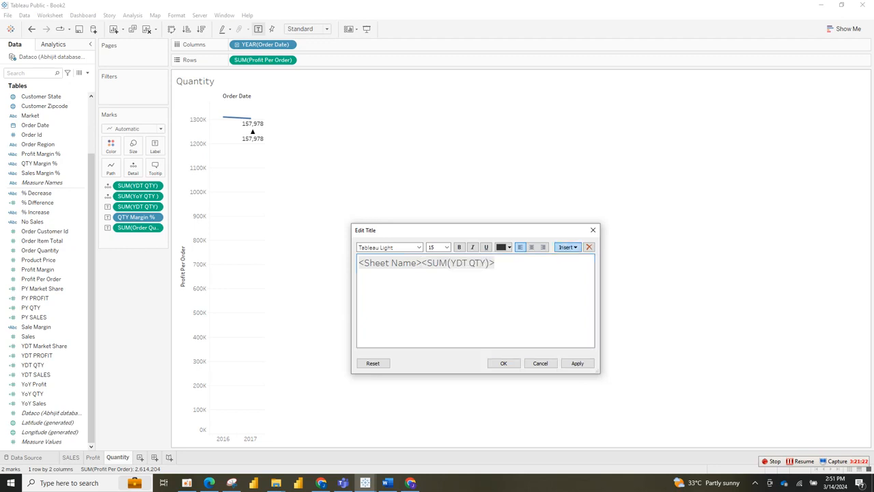
left_click(566, 246)
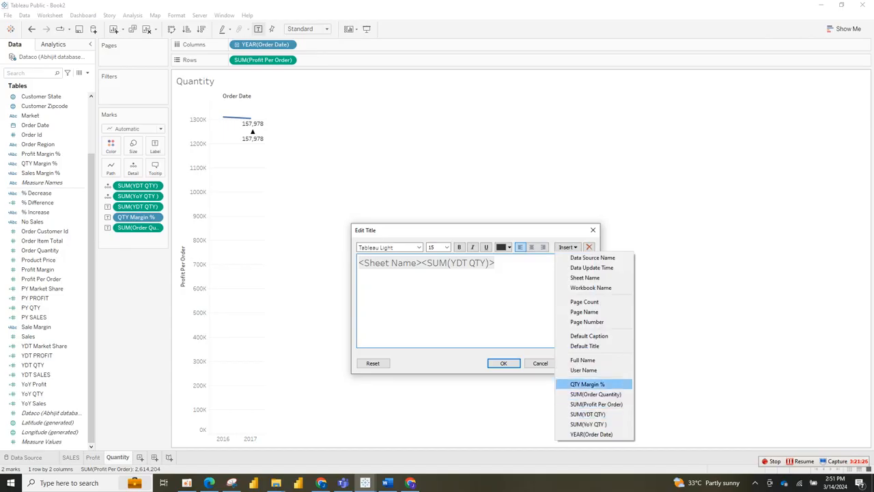
left_click(588, 383)
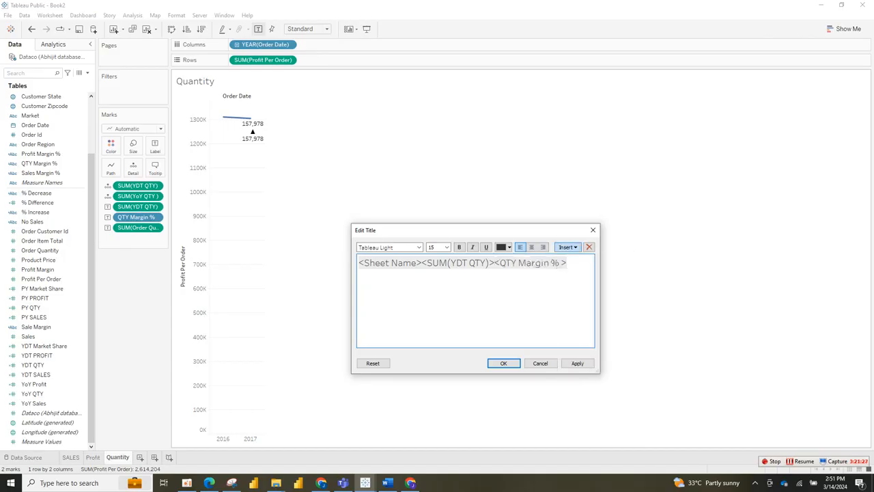
left_click(567, 247)
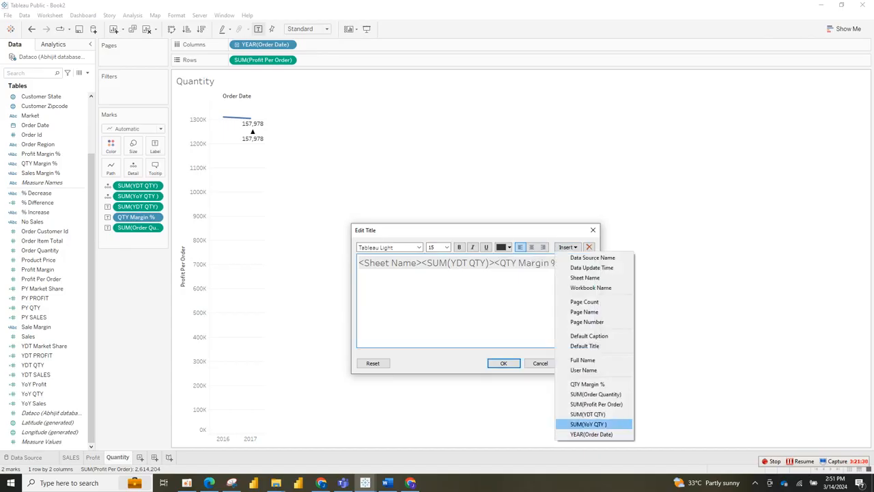
left_click(588, 424)
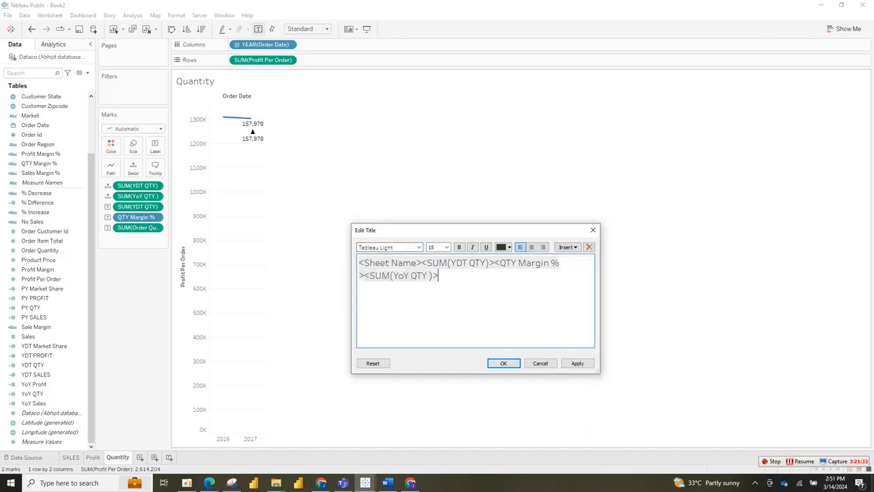
Center the whole title and break it into separate lines after the sheet name and after the YDT QTY field
key("ctrl+a")
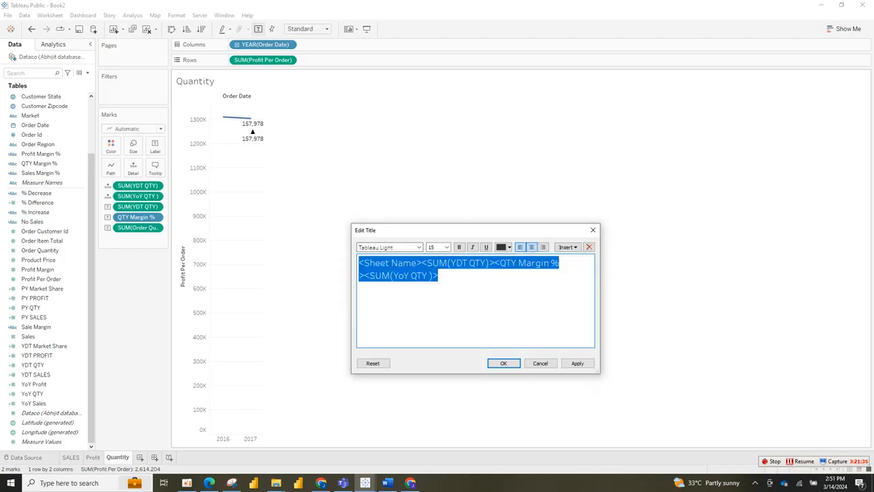
left_click(531, 247)
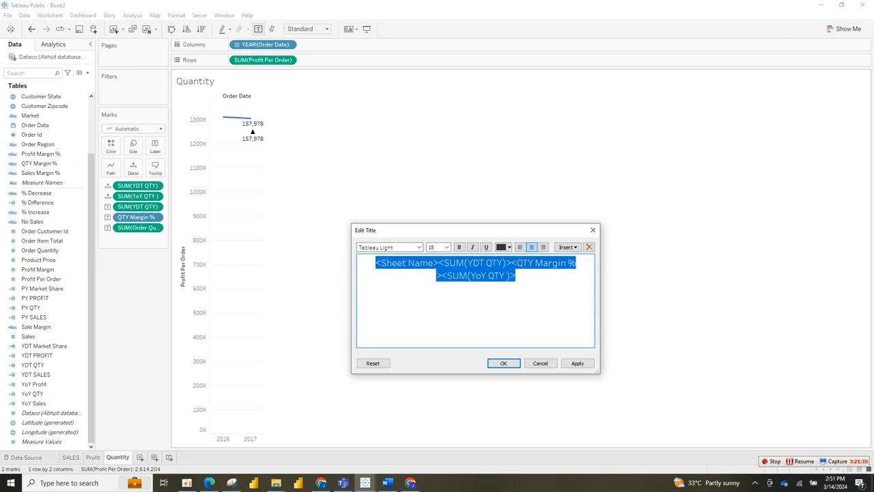
left_click(438, 263)
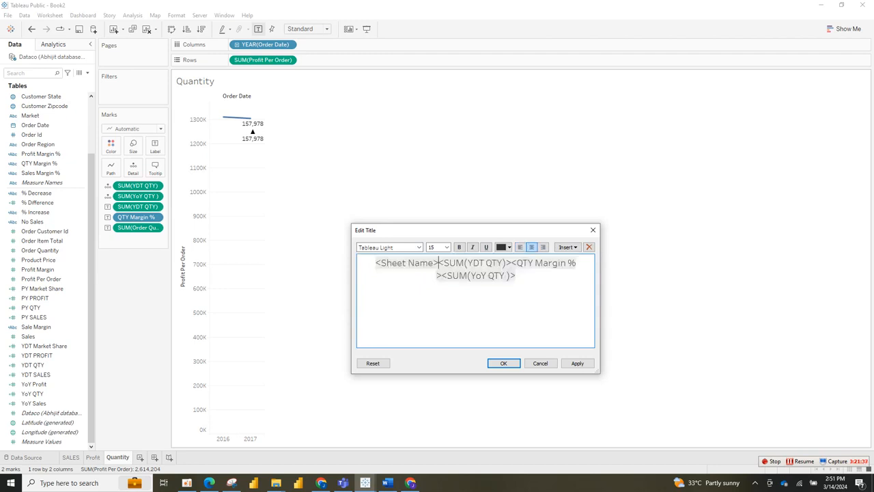
key("Return")
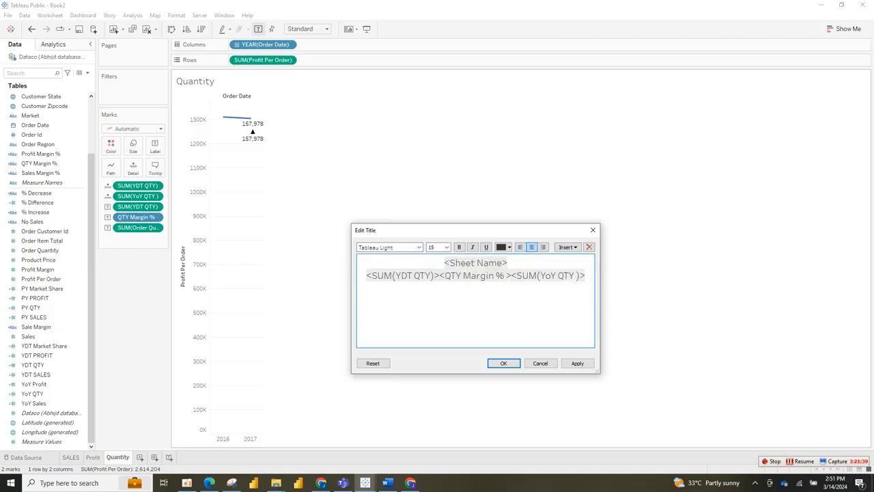
double_click(439, 275)
key("Return")
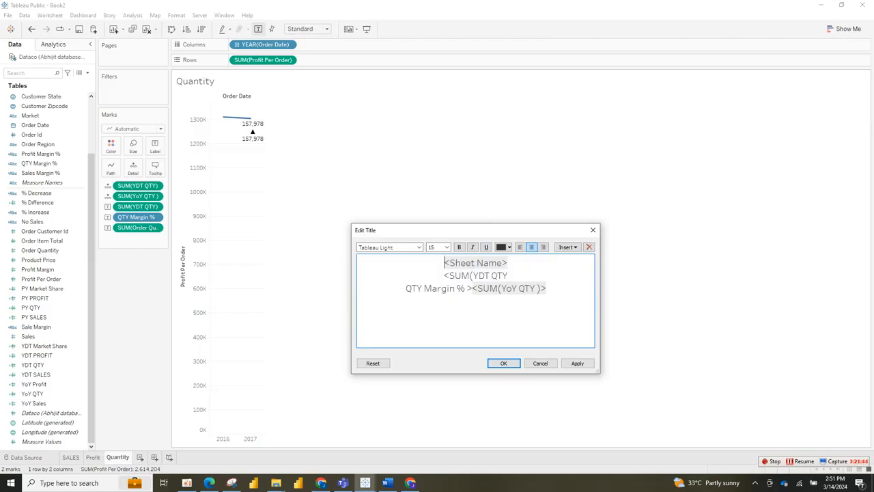
Add two blank lines above the sheet name and one blank line before each of the two field lines in the title
key("Return")
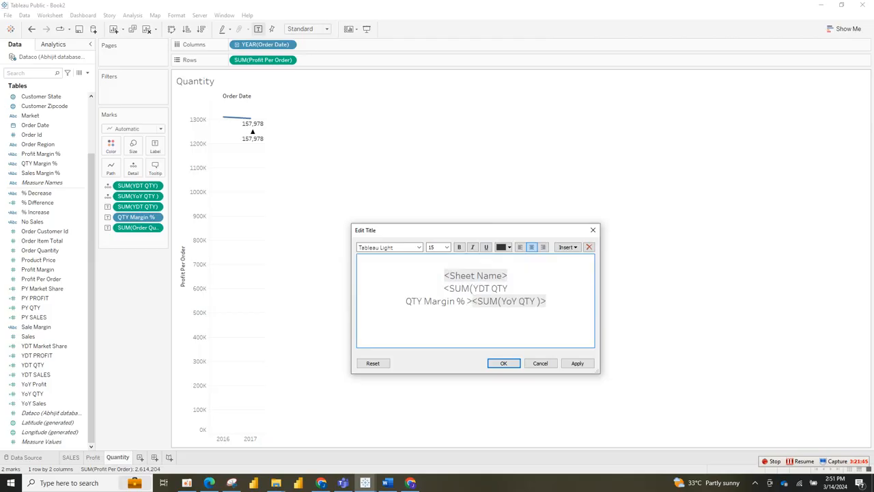
key("Return")
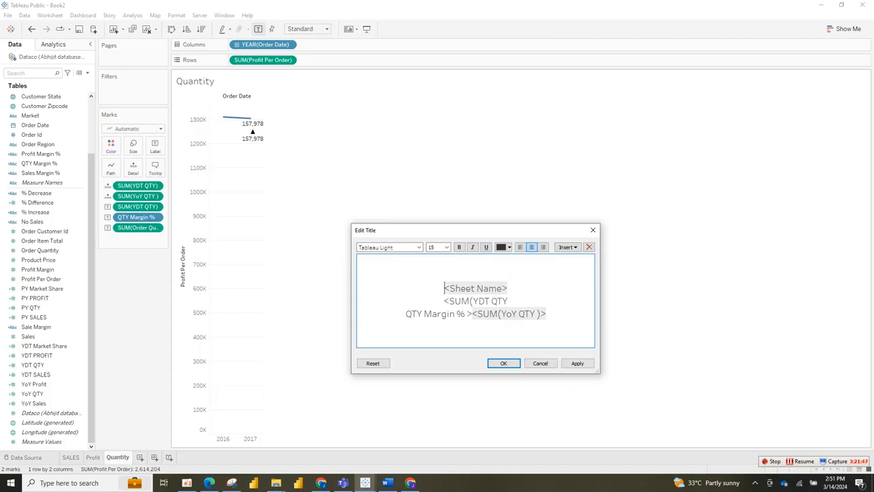
key("Return")
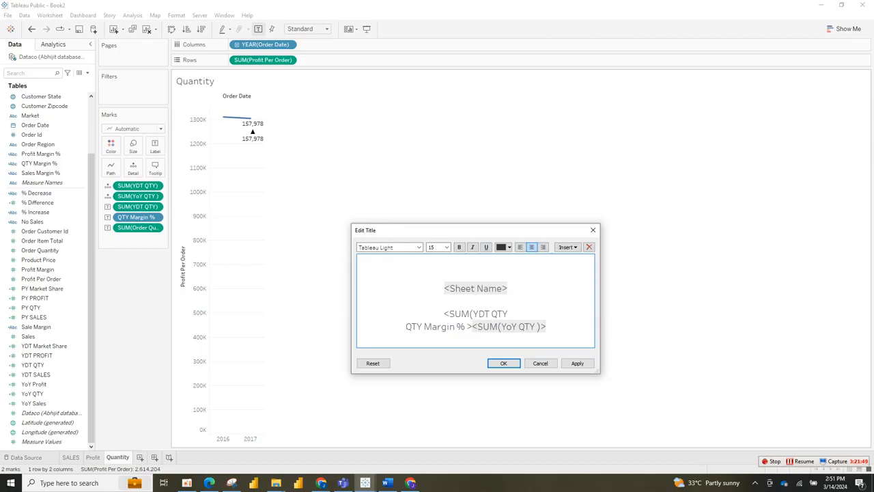
key("Return")
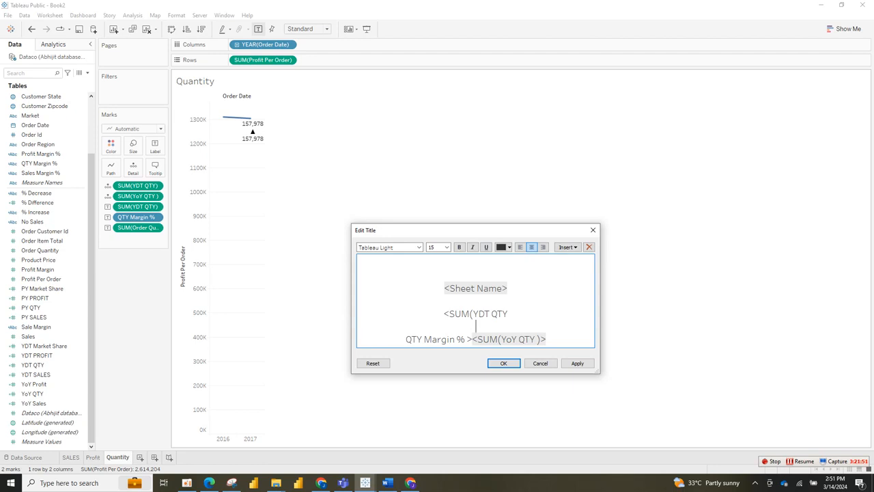
Set the font of the entire title text to Tableau Semibold
key("ctrl+a")
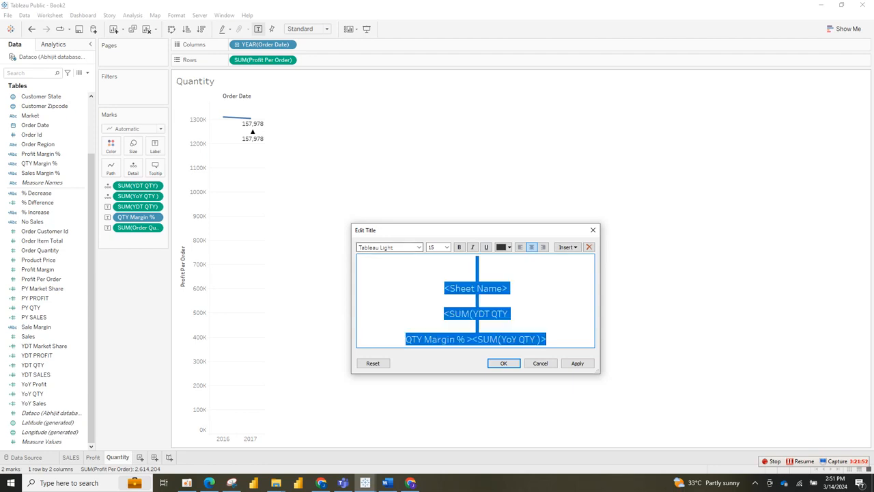
left_click(418, 247)
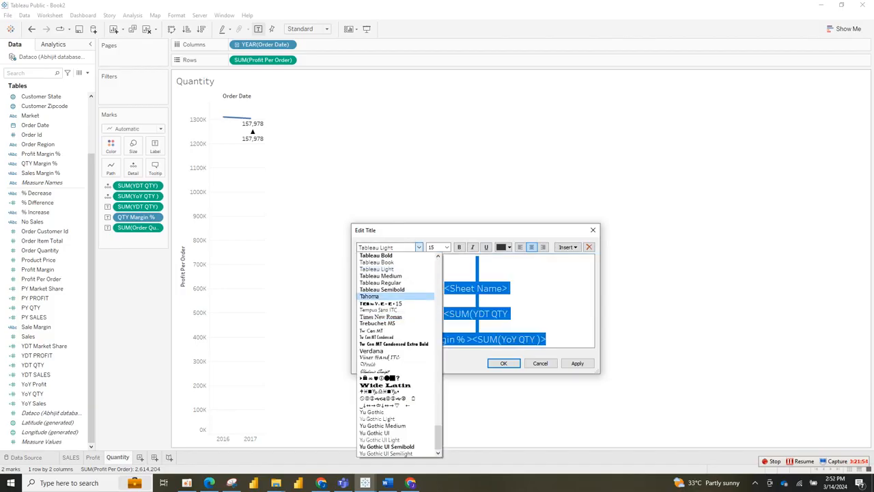
left_click(382, 289)
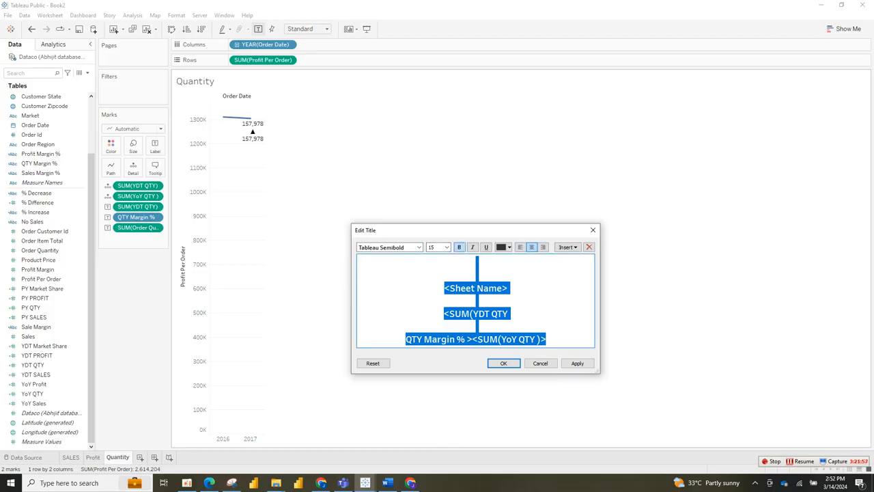
left_click(476, 267)
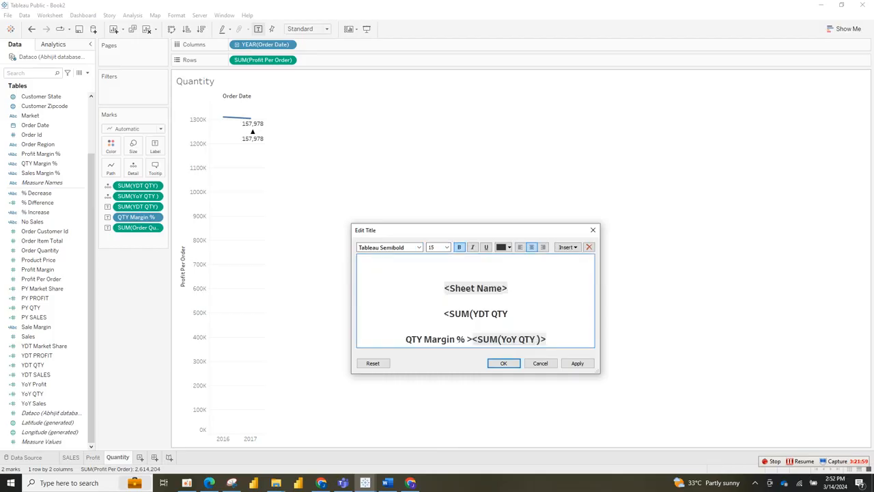
left_click_drag(507, 287, 444, 287)
left_click(508, 288)
left_click_drag(508, 288, 445, 288)
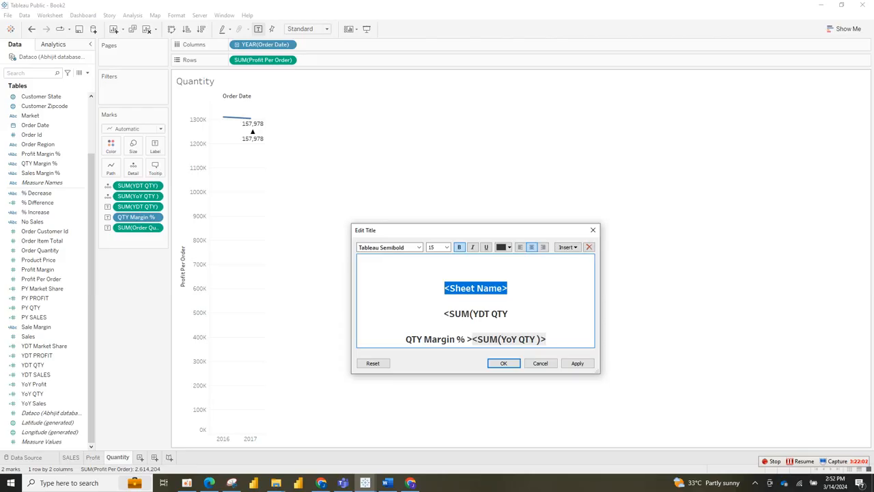
left_click(476, 263)
Format the YDT QTY line of the title with font size 36 and an orange text color
left_click_drag(509, 313, 444, 314)
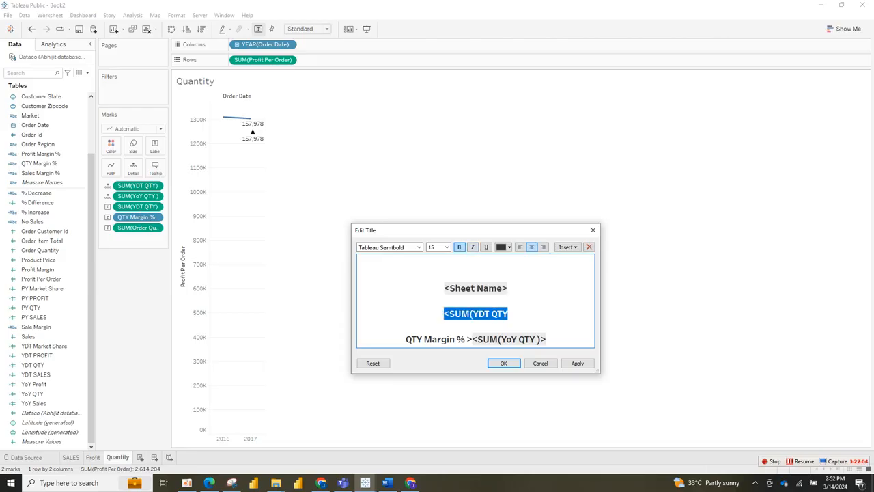
left_click(447, 247)
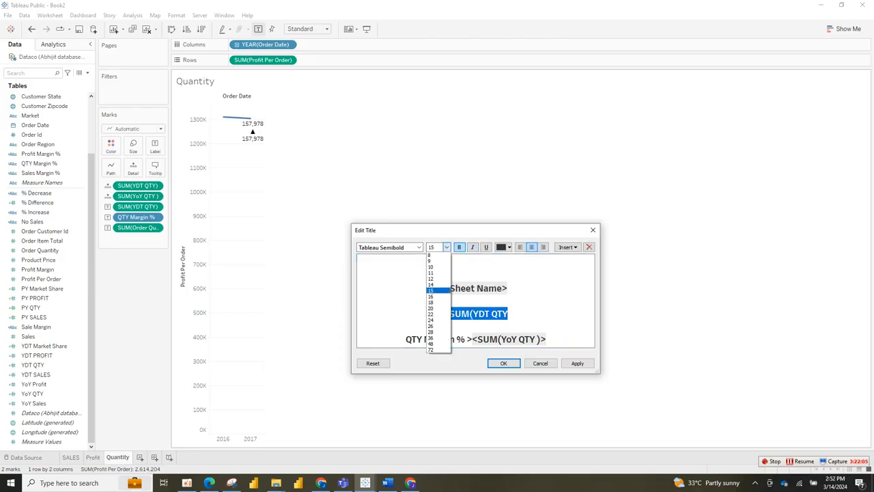
left_click(432, 338)
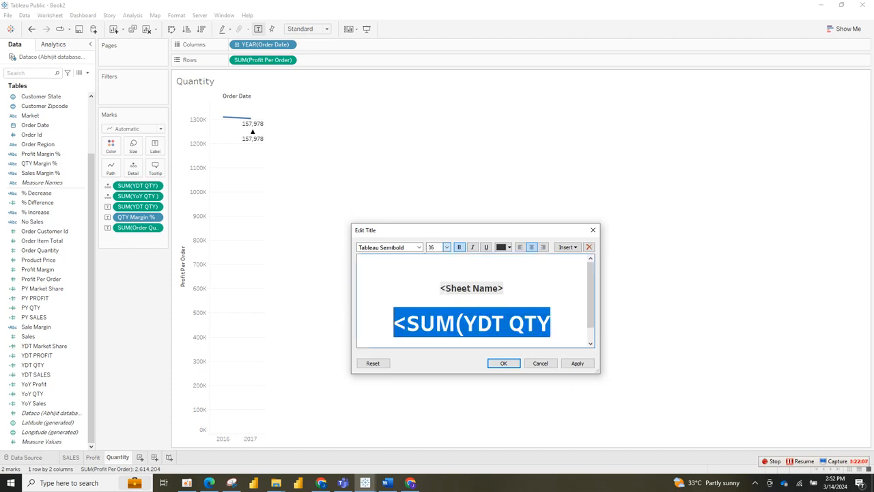
left_click(506, 247)
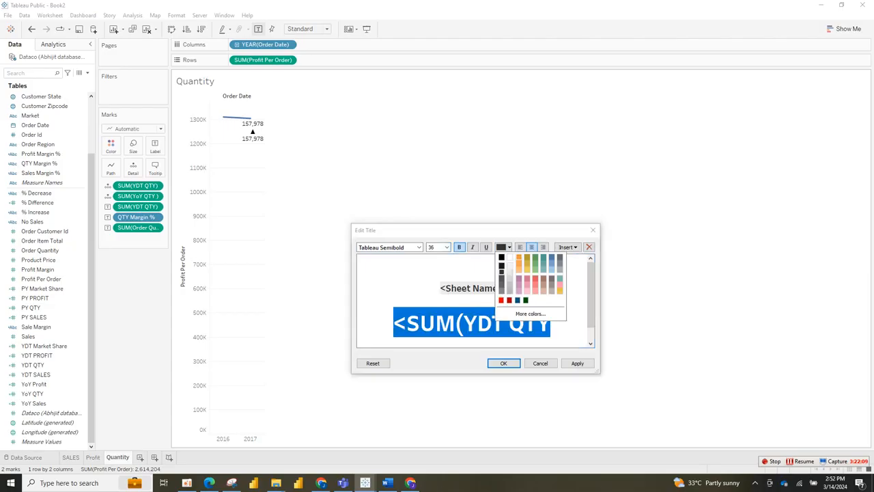
left_click(519, 258)
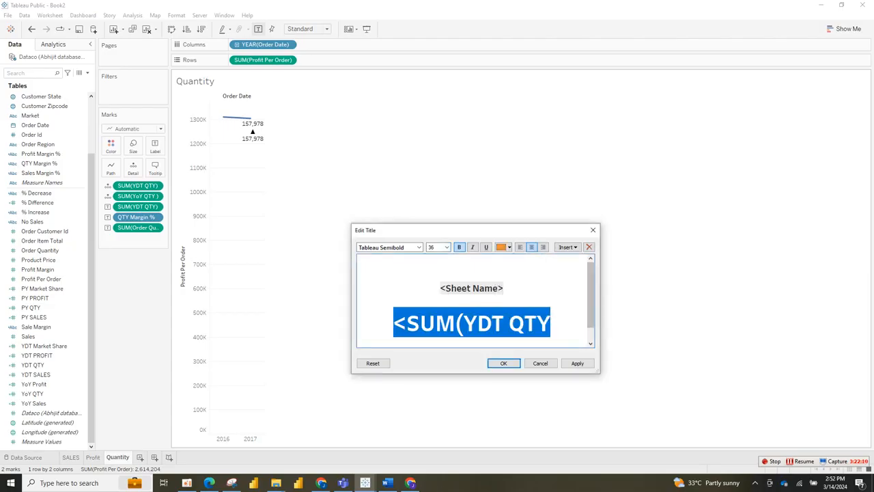
Format the title line with QTY Margin % and YoY QTY in green at font size 20, and apply the title
left_click_drag(590, 295, 590, 307)
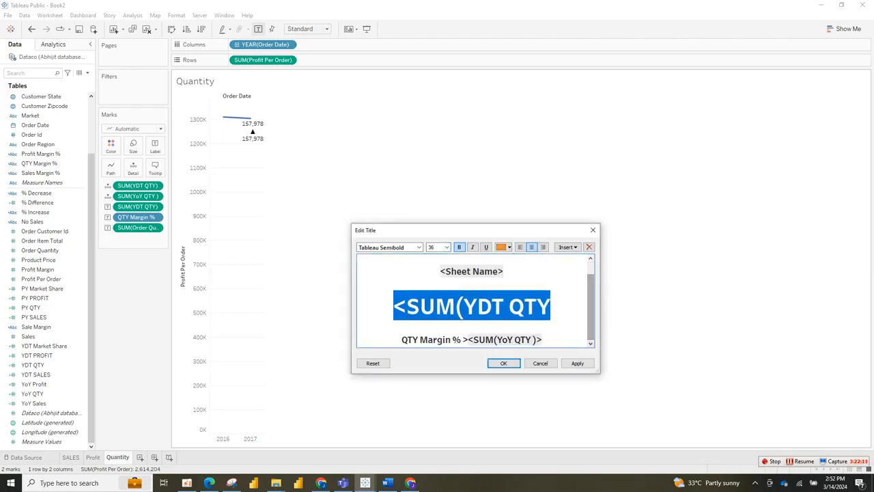
left_click_drag(402, 339, 542, 340)
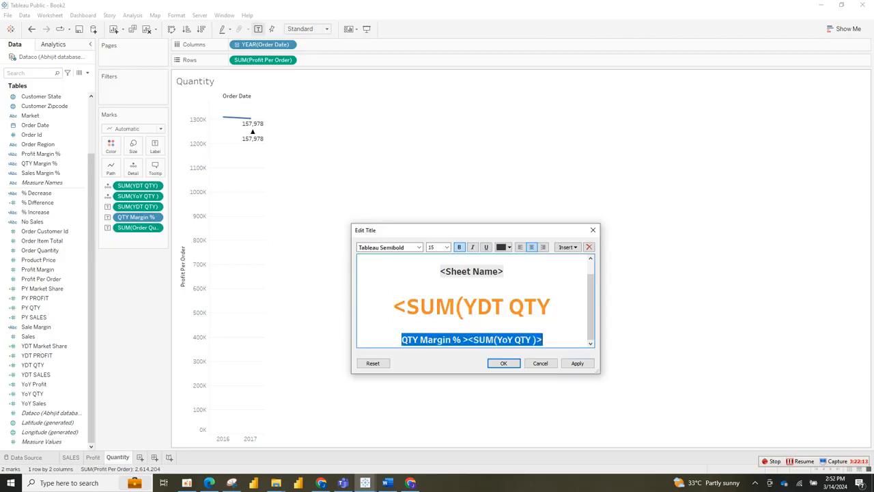
left_click(509, 246)
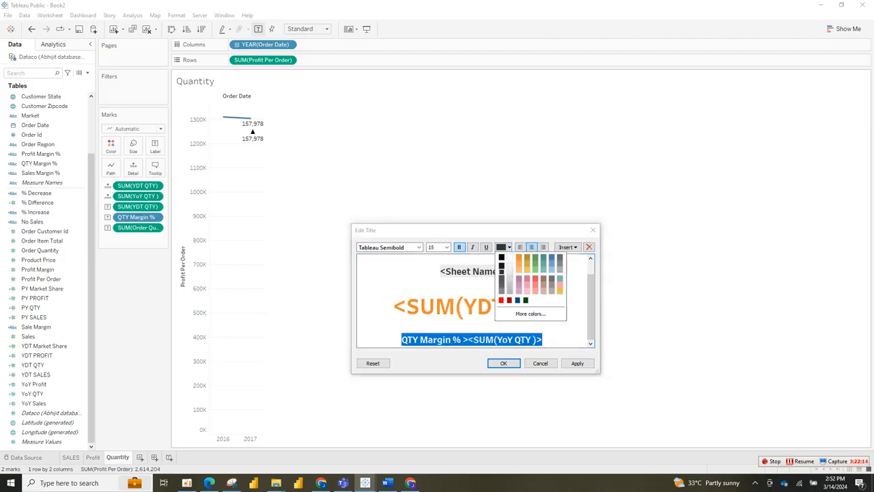
left_click(536, 259)
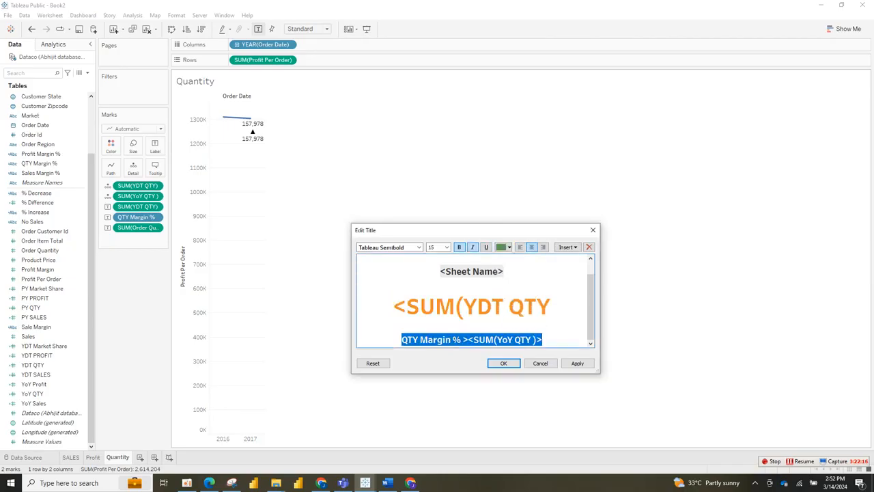
left_click(447, 246)
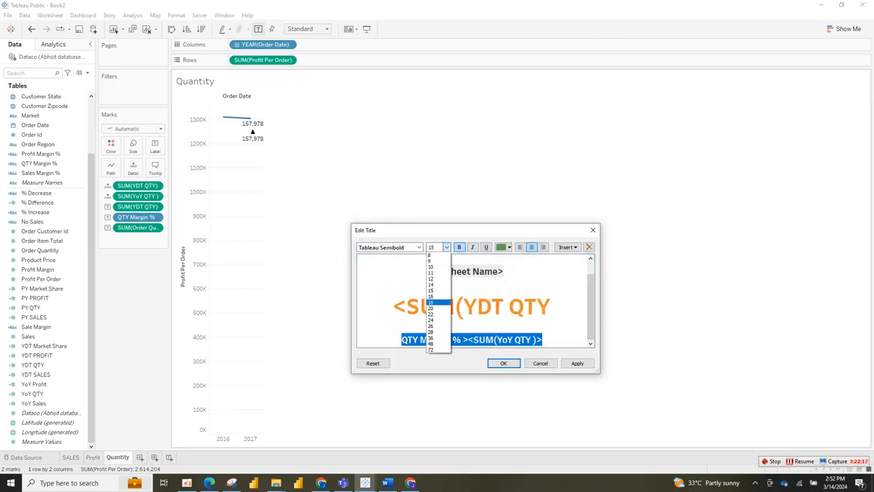
left_click(431, 308)
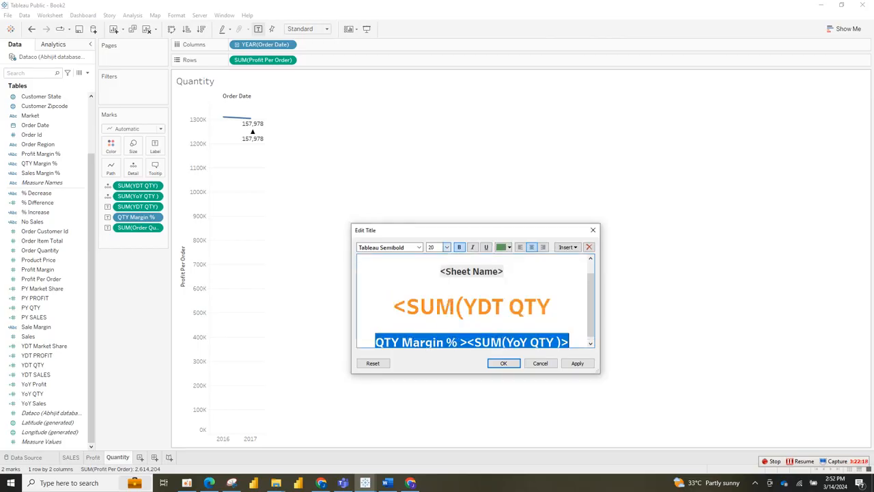
left_click(577, 363)
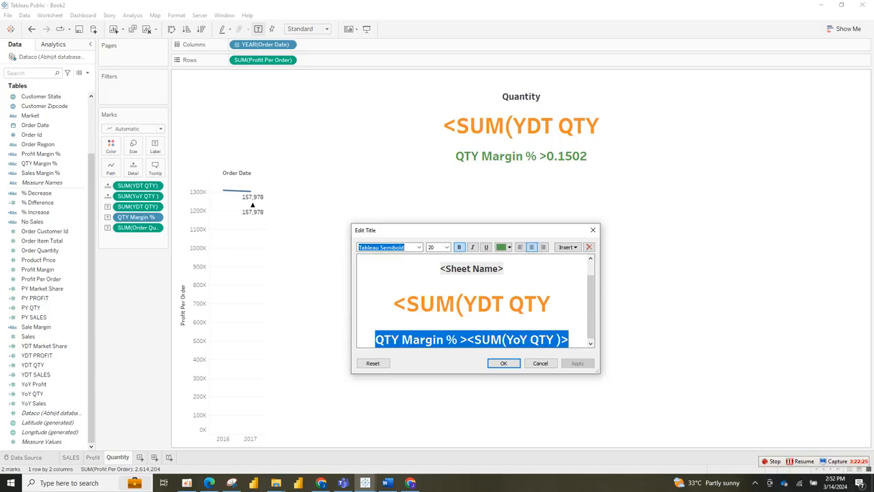
left_click_drag(591, 307, 591, 308)
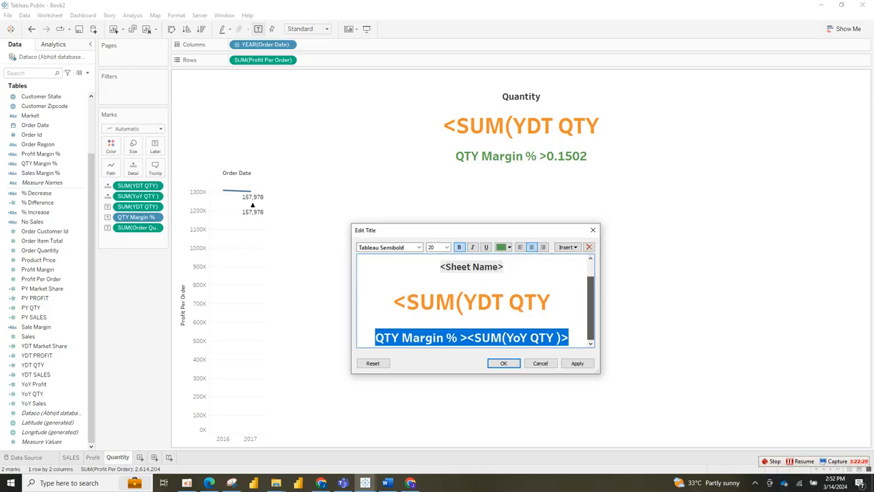
key("BackSpace")
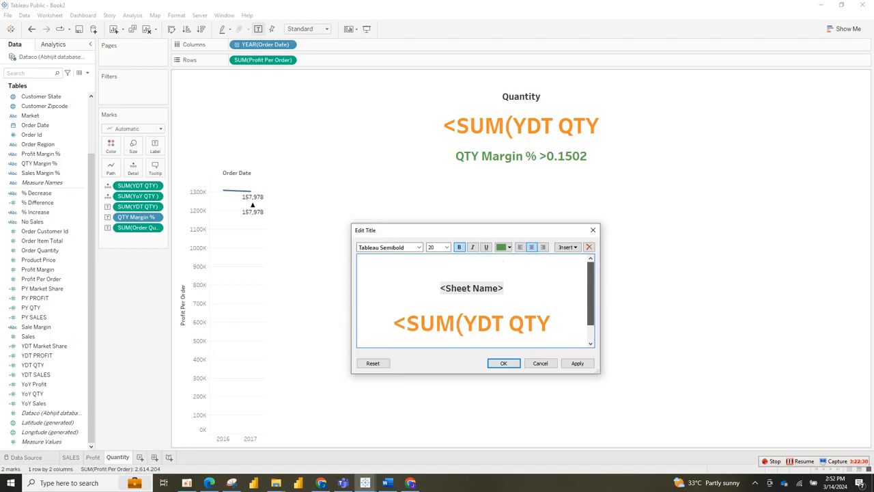
key("ctrl+z")
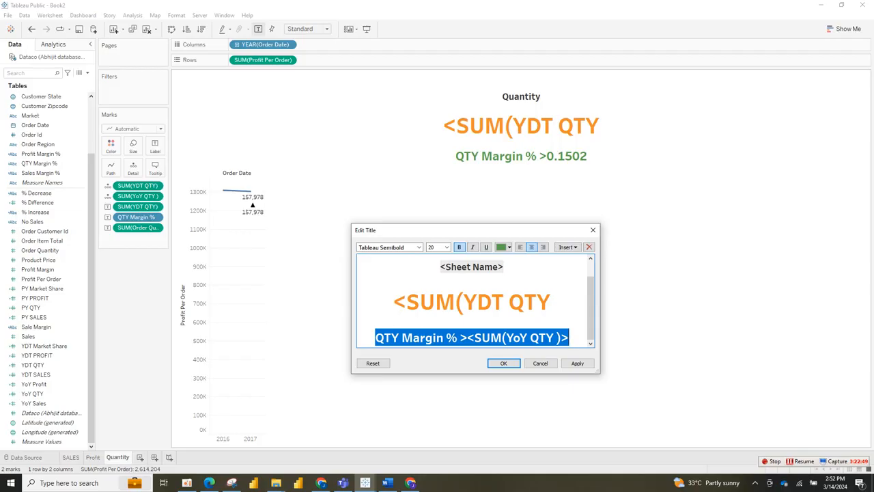
Apply the title formatting and close the title editor
left_click(576, 363)
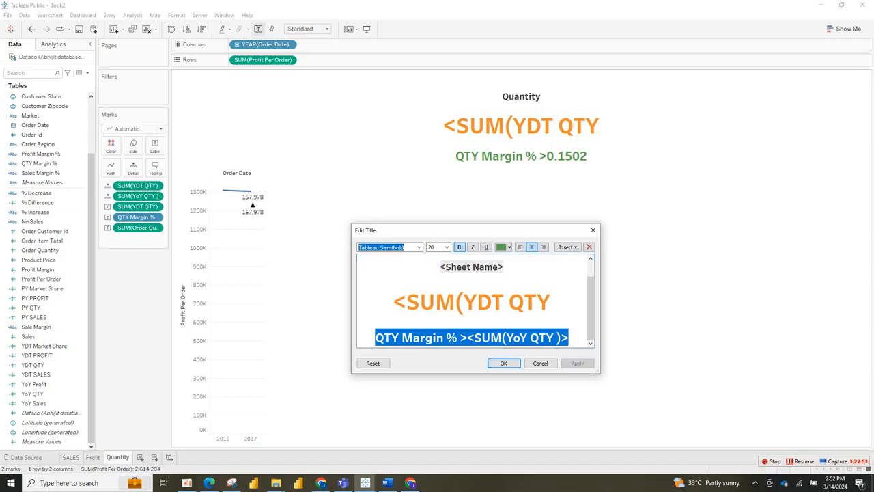
left_click(504, 363)
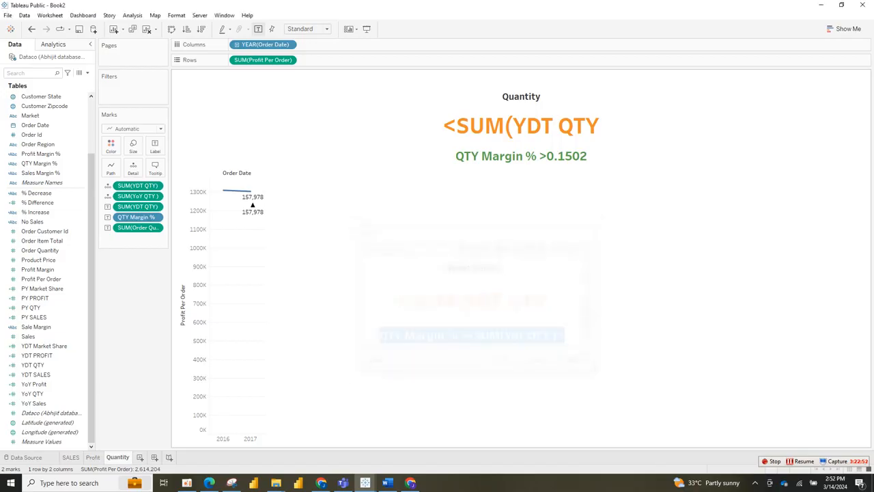
Review the formula of the YDT QTY calculated field and close it without changes
left_click(51, 365)
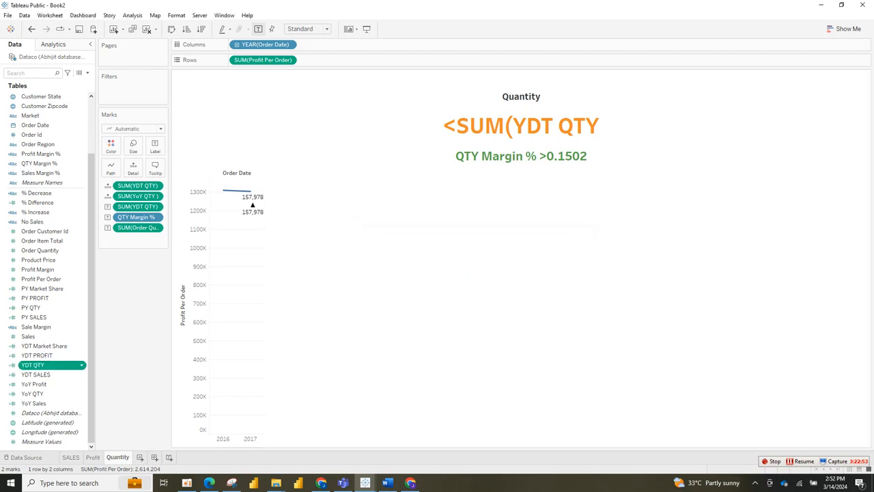
right_click(58, 363)
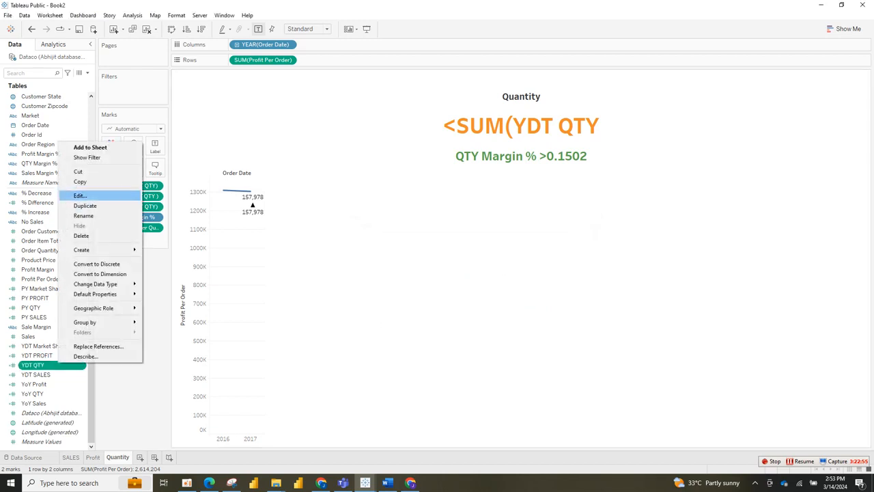
left_click(80, 195)
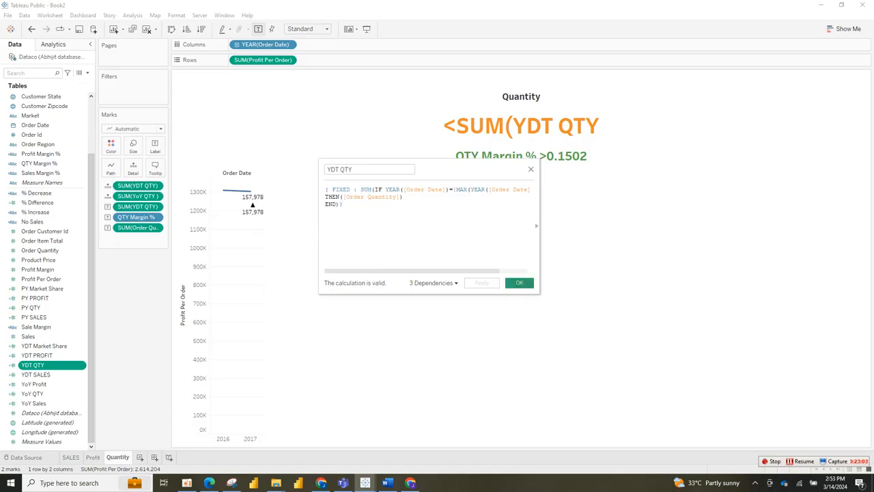
left_click(519, 282)
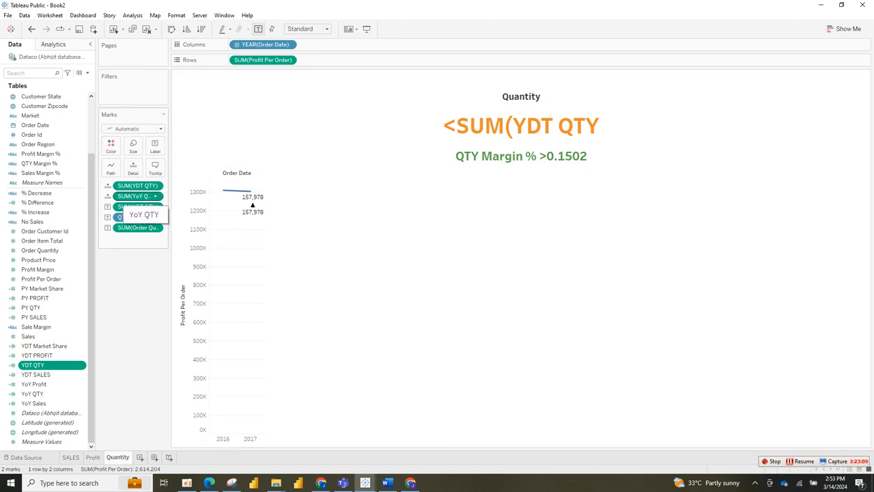
Review the formula of the QTY Margin % calculated field and close it without changes
left_click(136, 217)
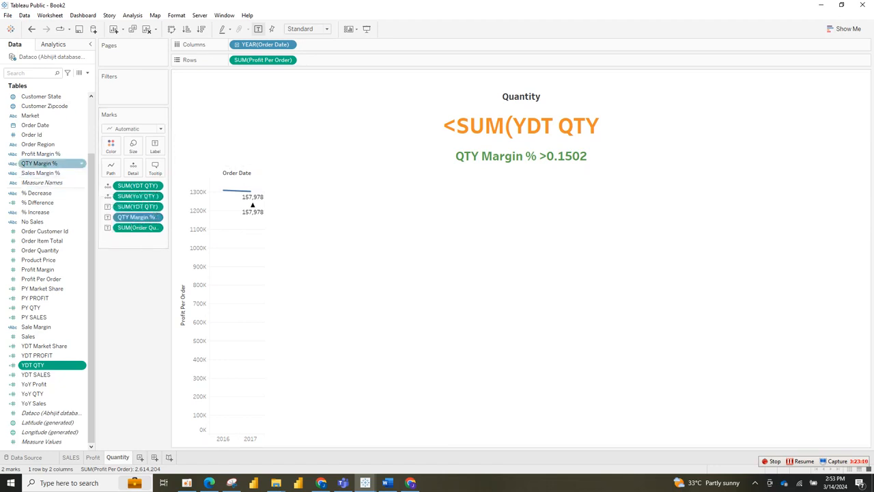
right_click(58, 166)
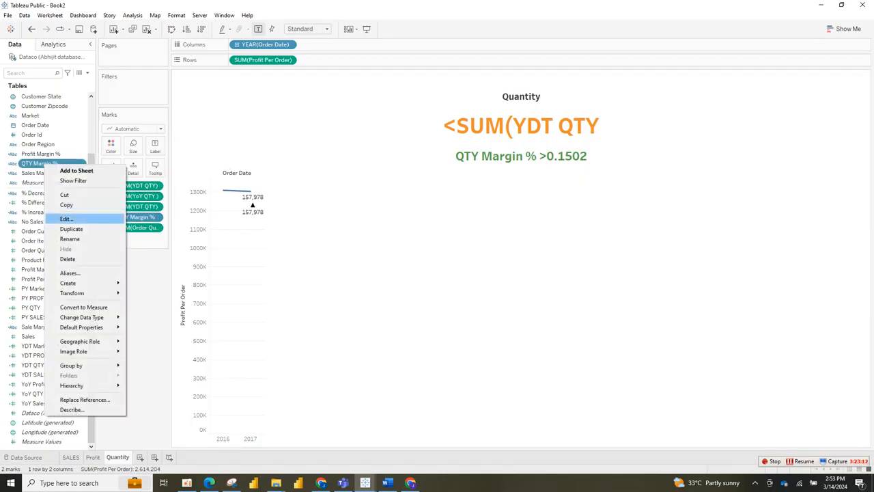
left_click(66, 219)
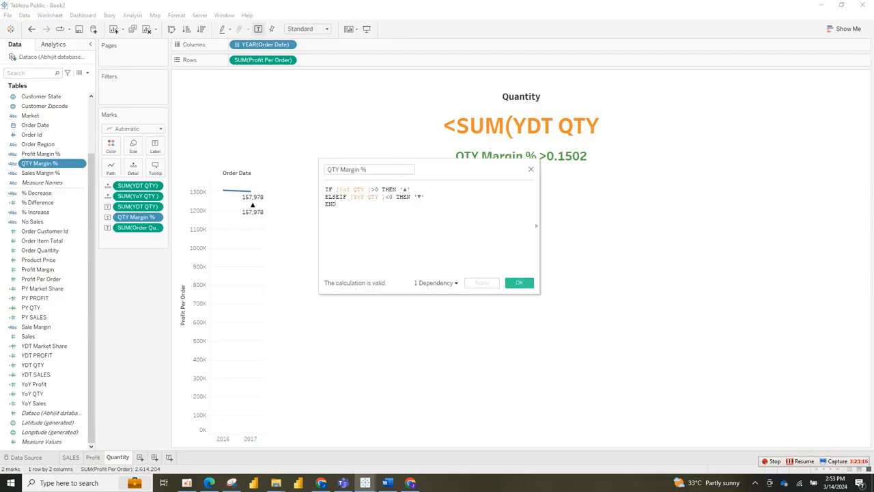
left_click(519, 282)
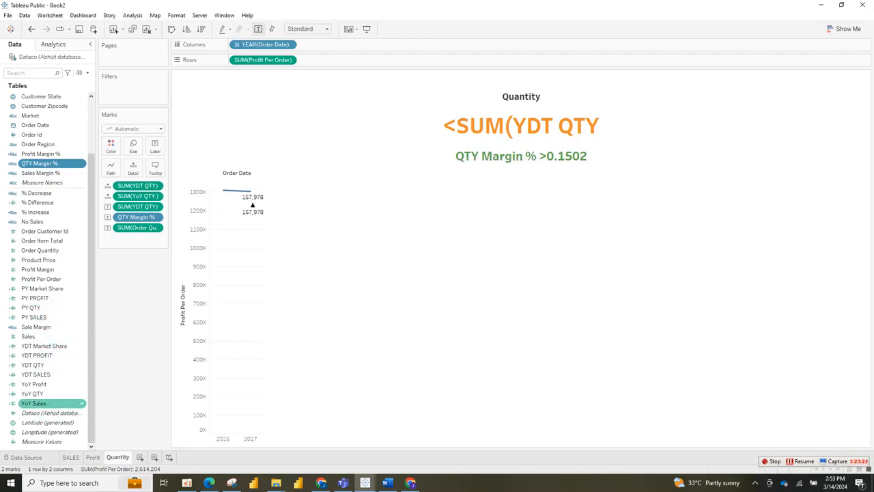
Review the formulas of the YoY Sales and YoY QTY calculated fields, closing each without changes
right_click(60, 403)
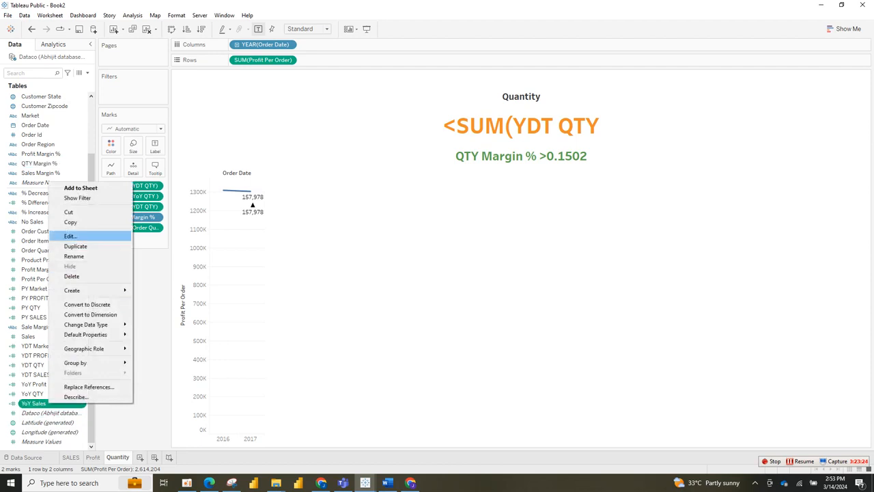
left_click(75, 235)
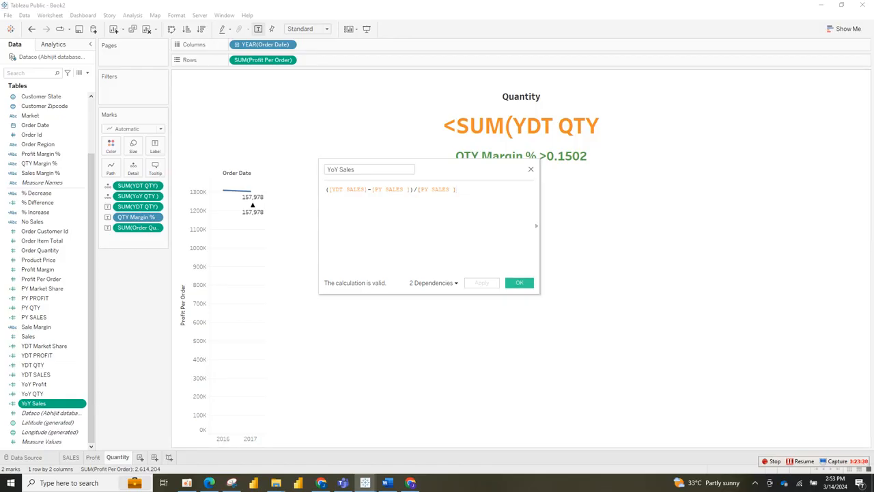
left_click(519, 282)
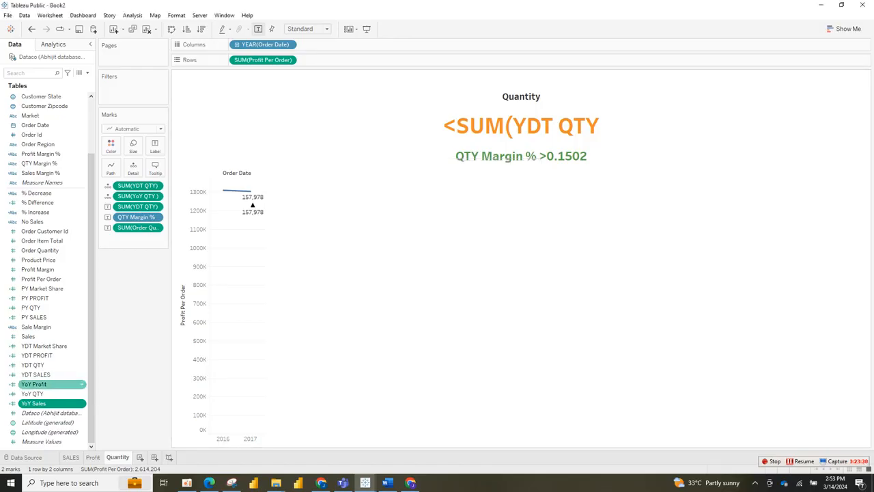
right_click(48, 394)
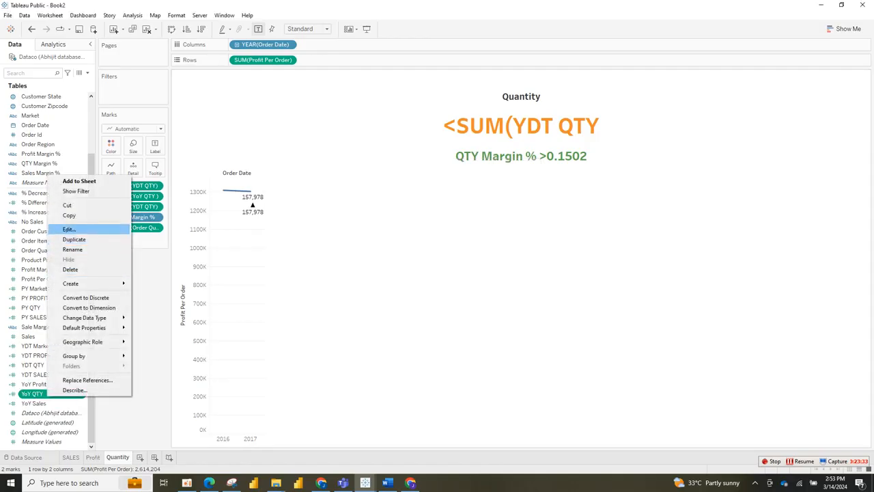
left_click(69, 229)
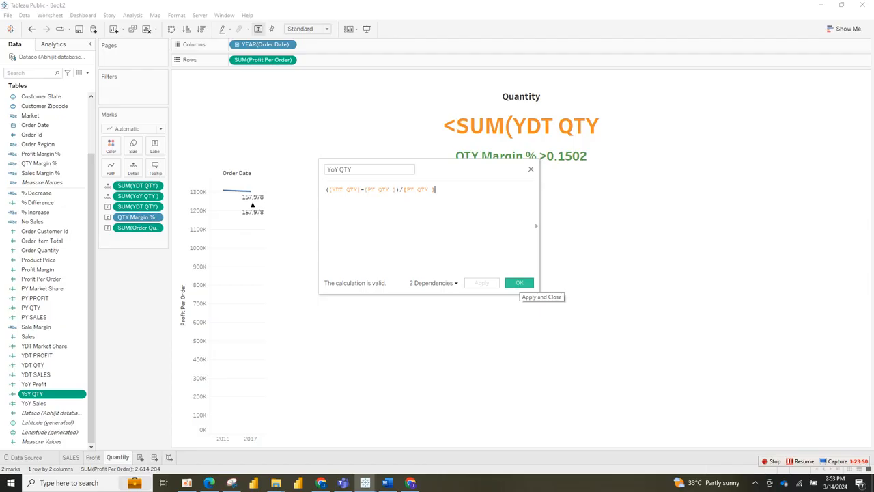
left_click(519, 283)
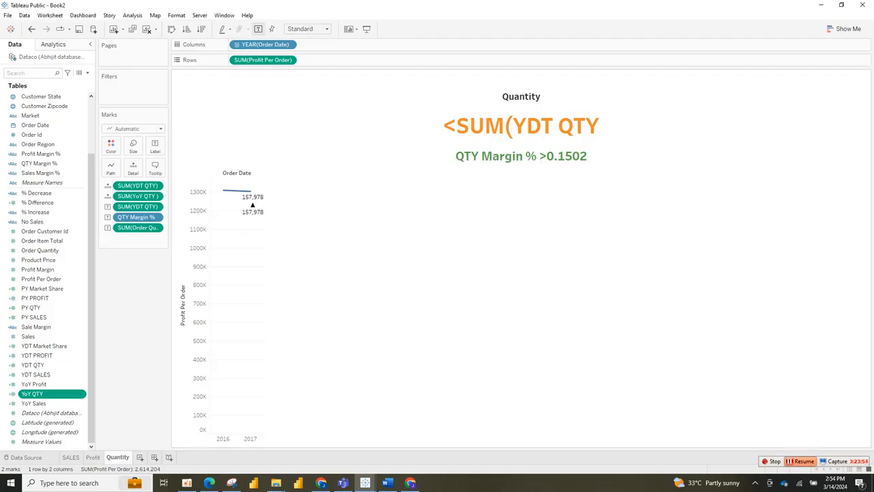
left_click(800, 461)
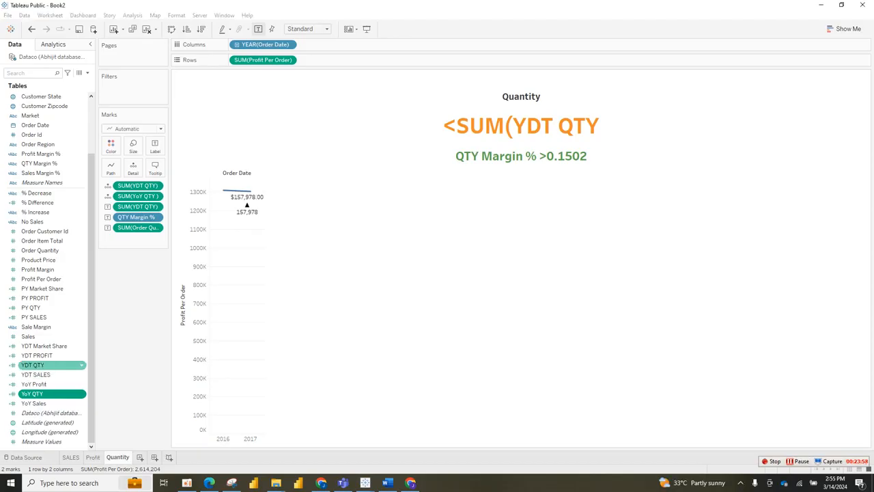
left_click(48, 365)
double_click(48, 365)
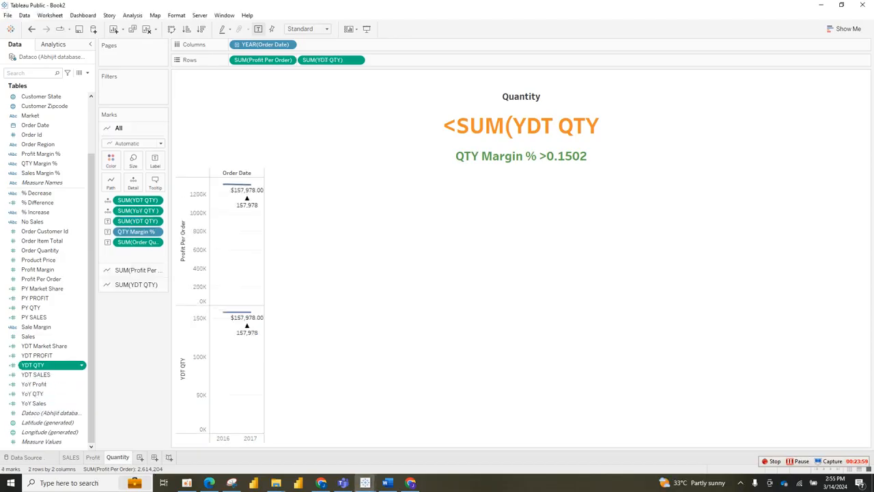
right_click(59, 367)
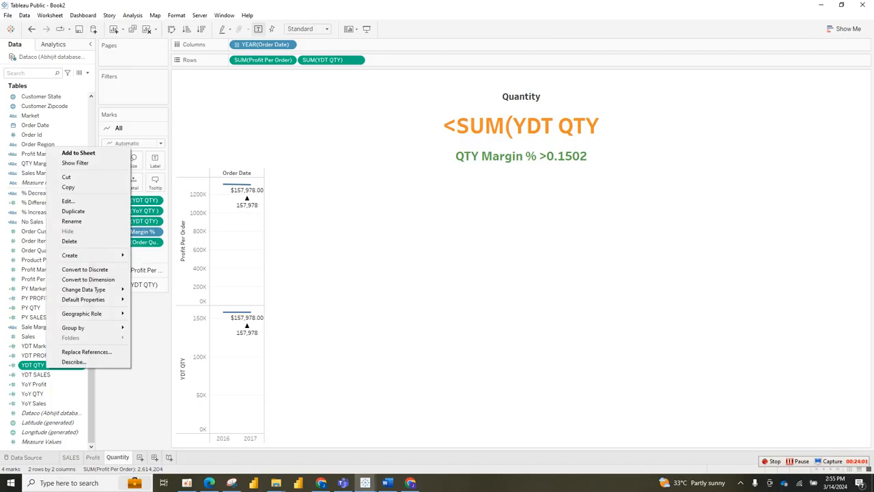
left_click(31, 29)
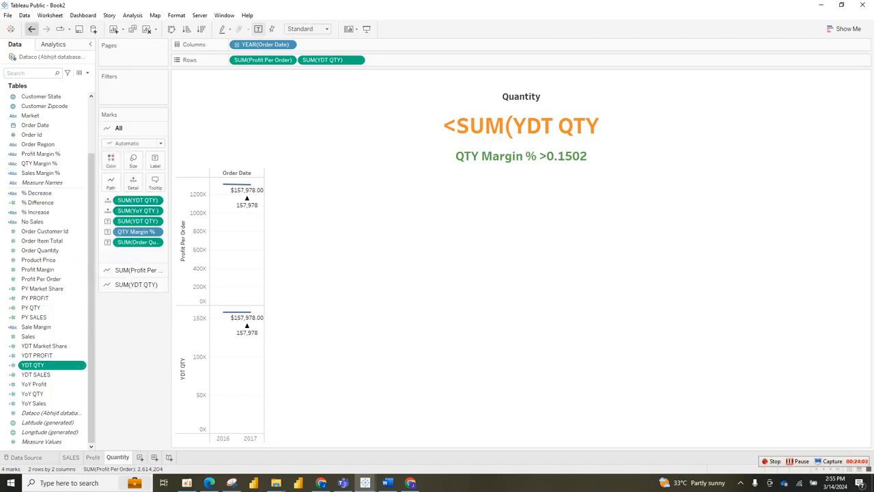
left_click(32, 28)
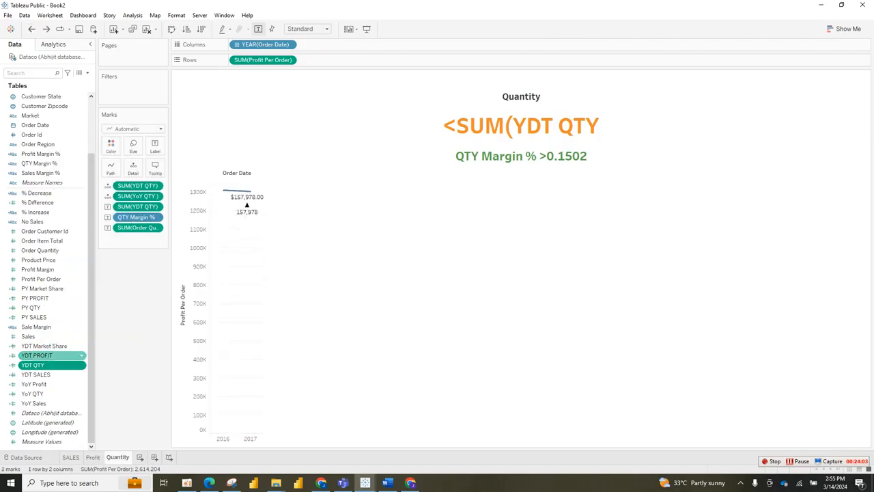
Open the YDT QTY calculated field for editing, switch to the Word document and copy its YTD QTY formula
right_click(59, 364)
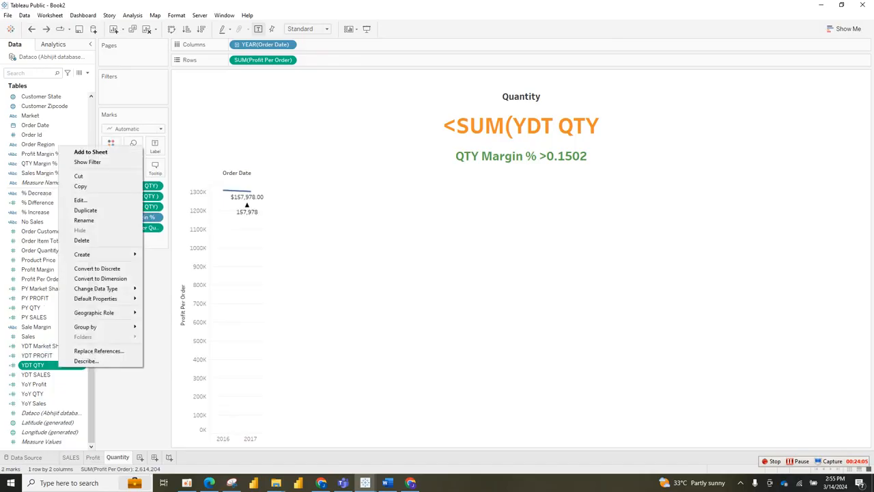
left_click(80, 199)
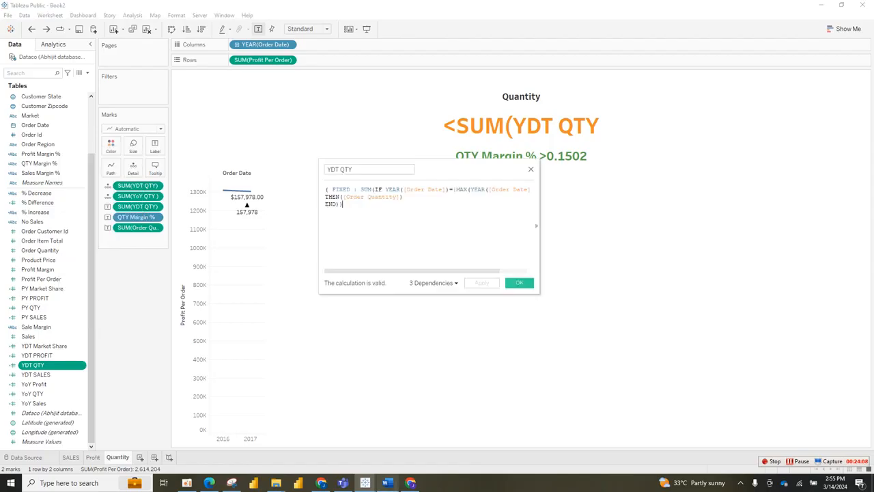
left_click(388, 483)
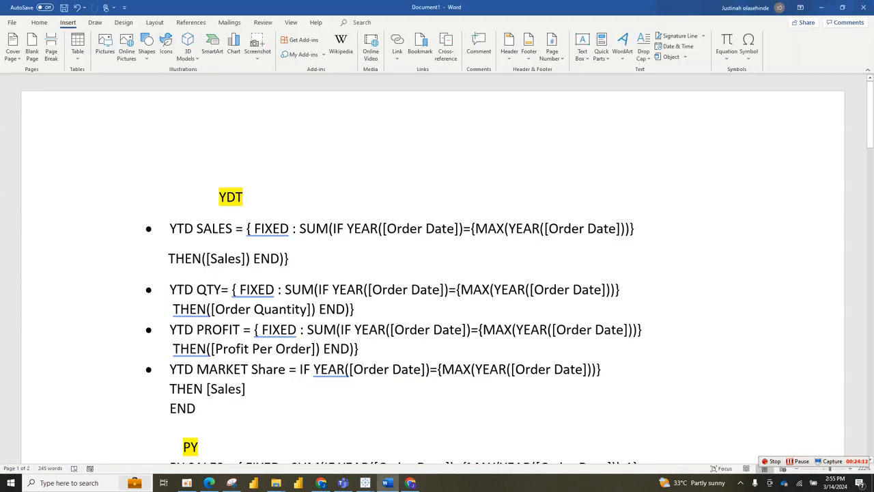
left_click_drag(232, 289, 362, 309)
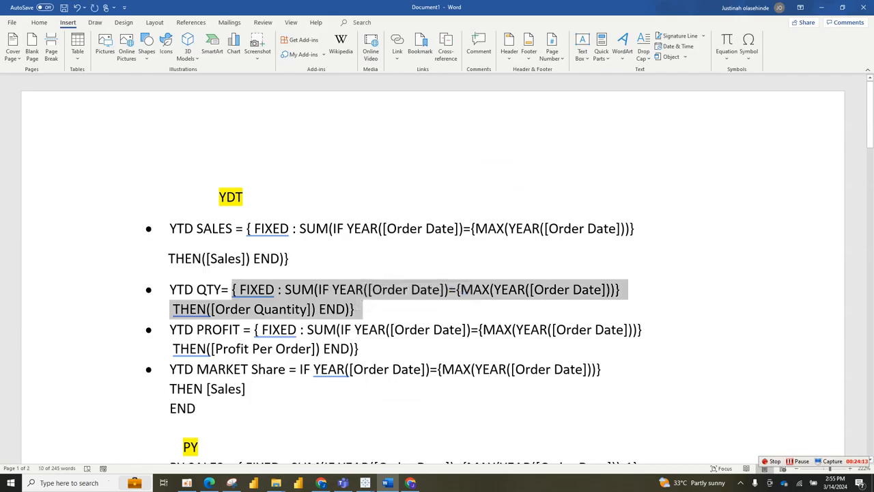
right_click(325, 308)
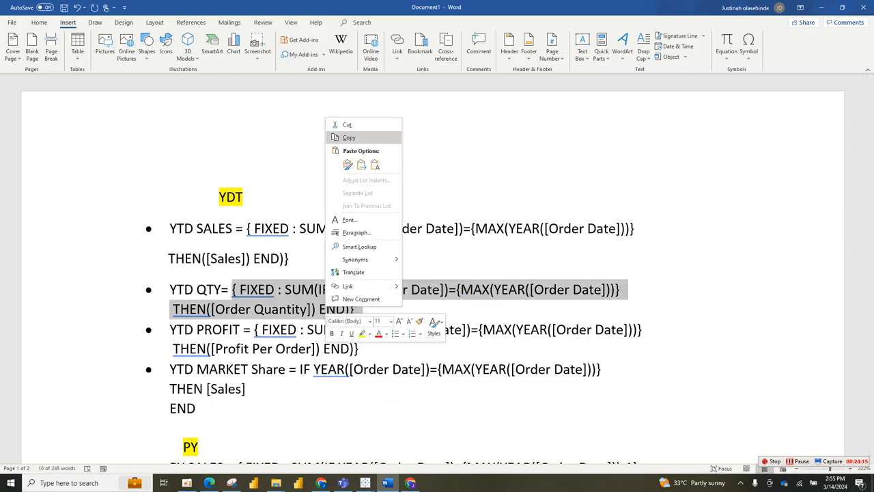
left_click(349, 137)
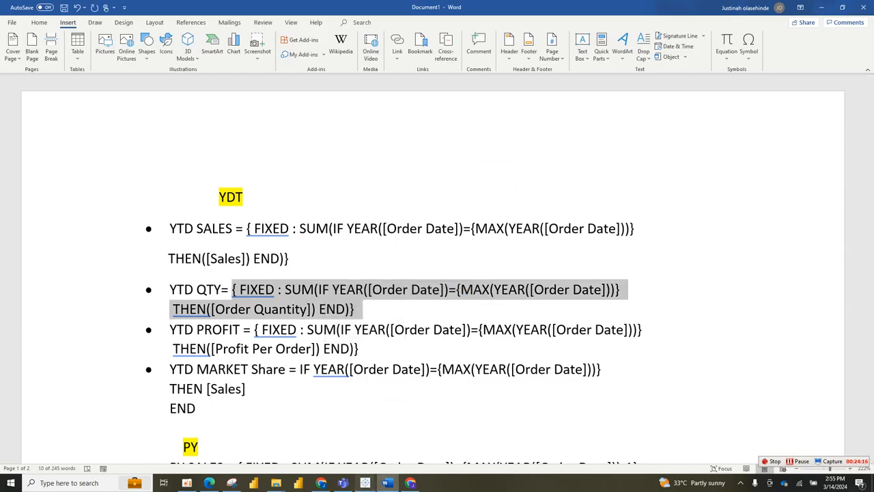
Switch back to Tableau, replace the entire YDT QTY formula with the copied one and save the calculation
mouse_move(365, 482)
left_click(417, 437)
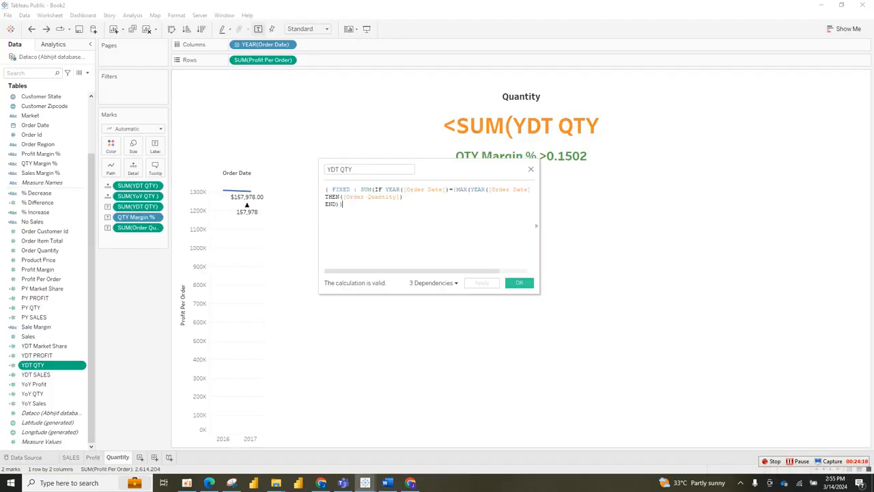
key("ctrl+a")
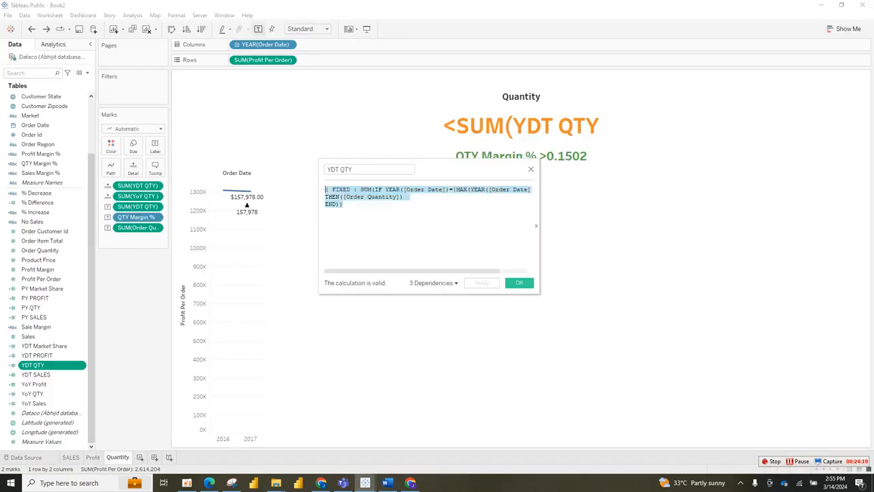
key("ctrl+v")
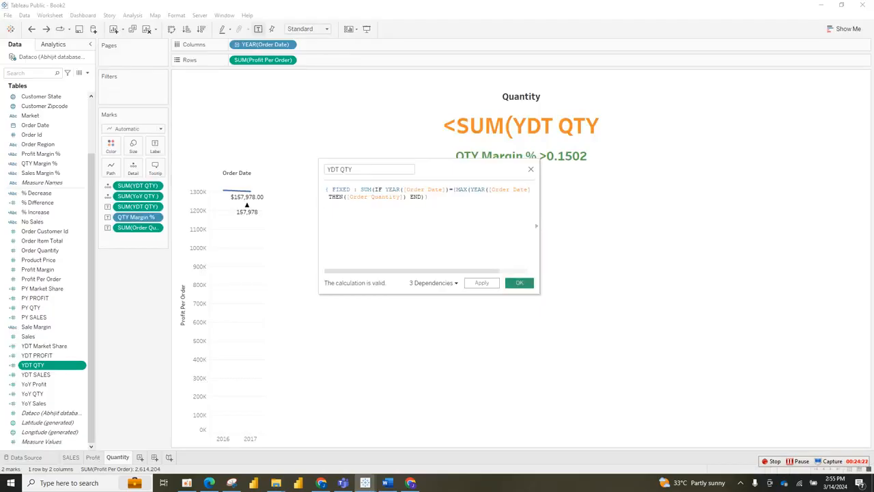
left_click(519, 282)
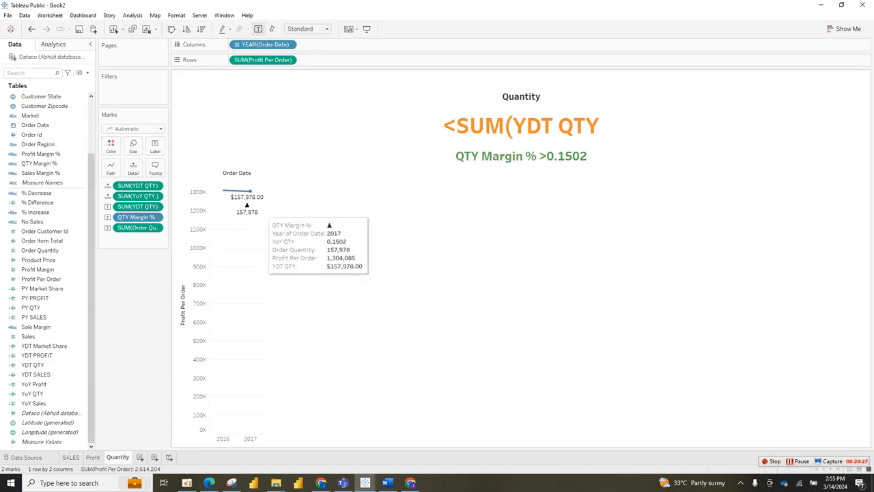
Delete the YDT QTY and QTY Margin % lines from the Quantity sheet title, keeping only the sheet name
mouse_move(251, 191)
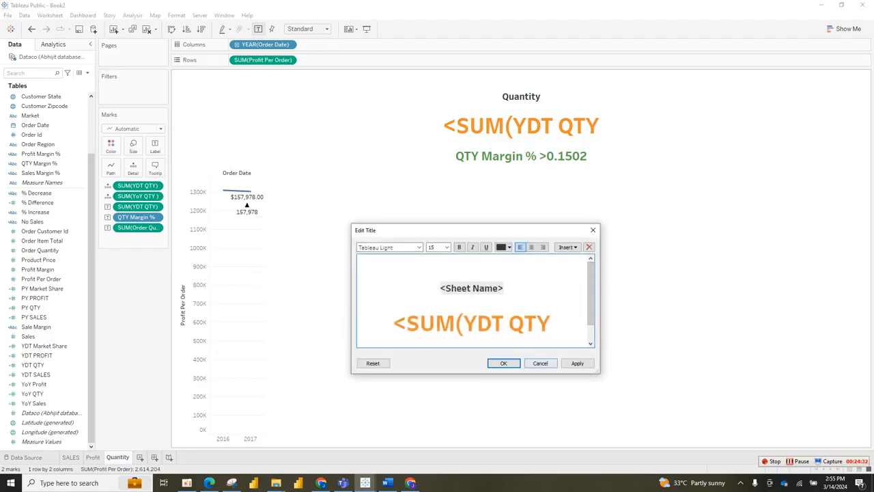
left_click_drag(440, 287, 569, 347)
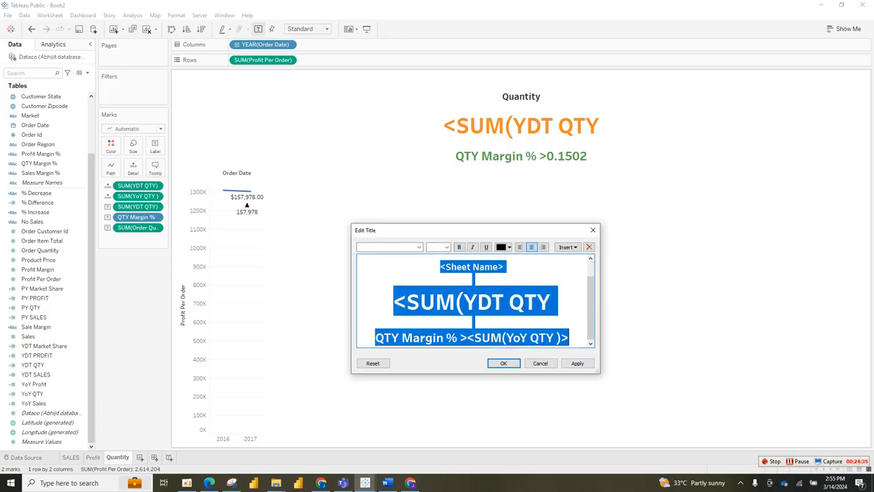
left_click(551, 302)
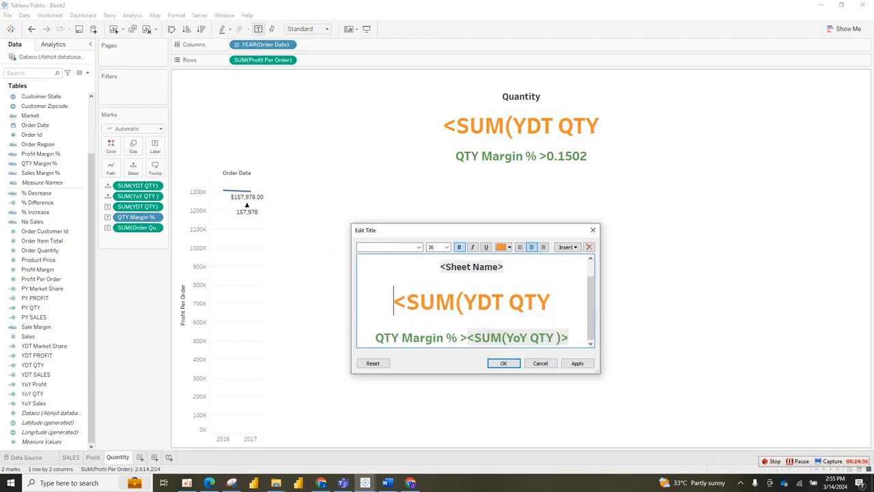
left_click_drag(393, 301, 568, 341)
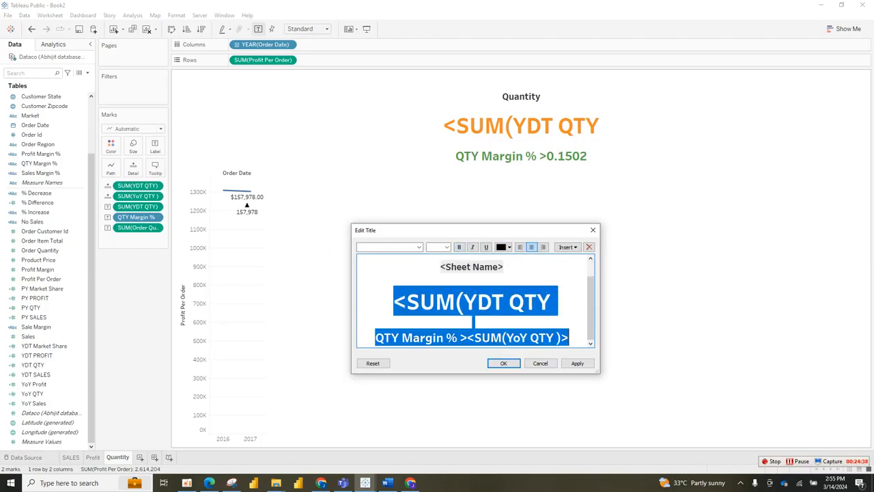
key("Delete")
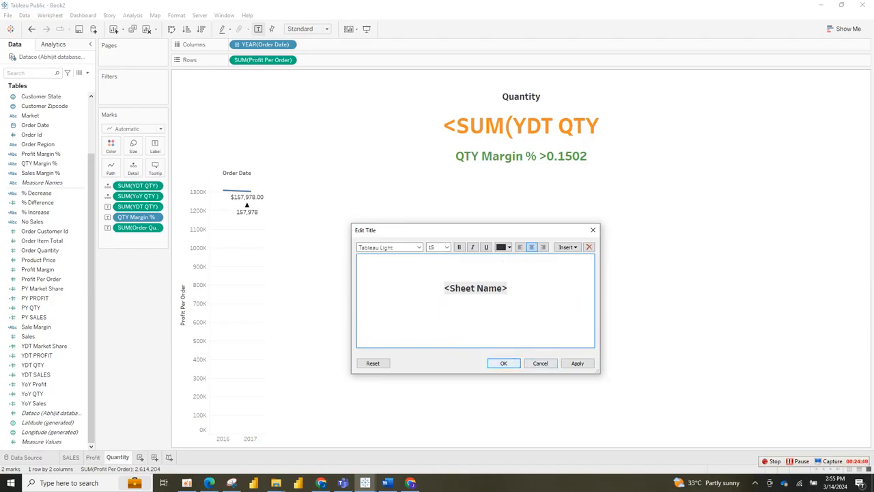
left_click(504, 362)
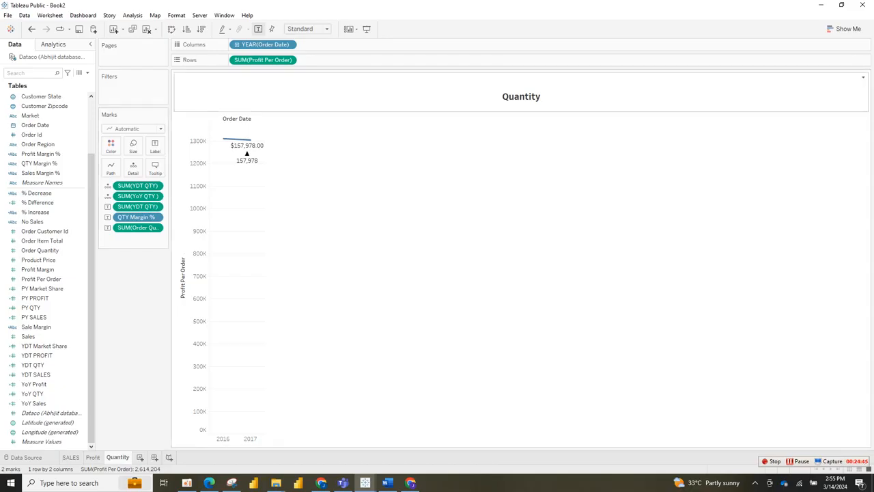
Insert the SUM(YDT QTY), QTY Margin % and SUM(YoY QTY) fields below the sheet name in the title and apply
double_click(521, 96)
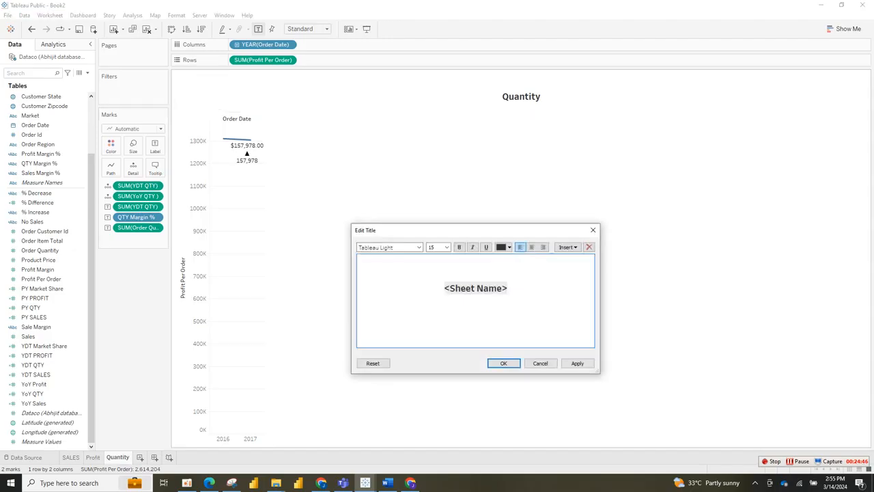
left_click(476, 301)
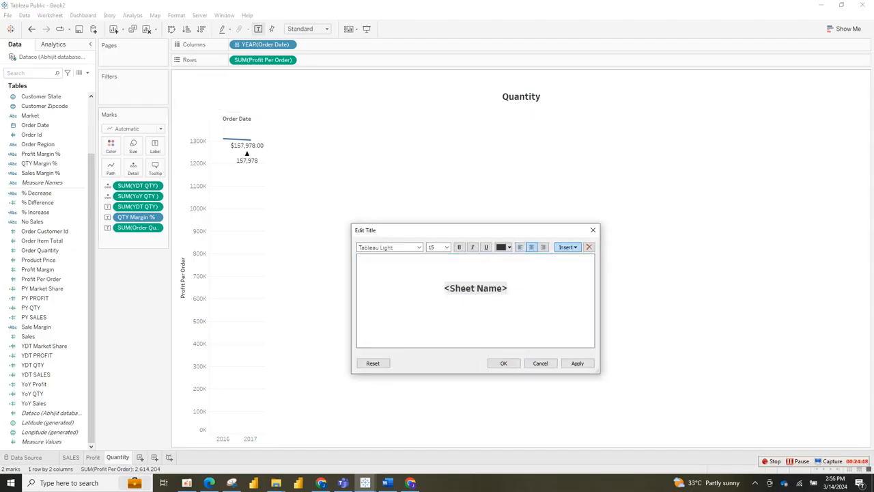
left_click(566, 247)
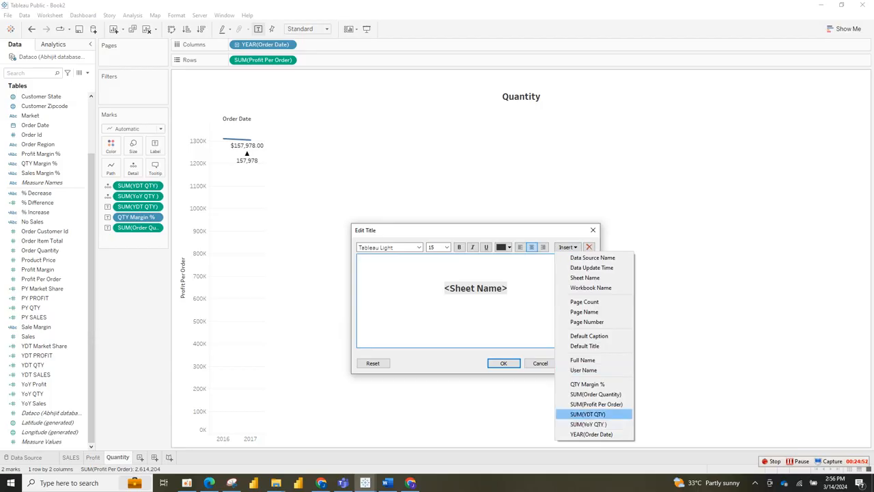
left_click(587, 414)
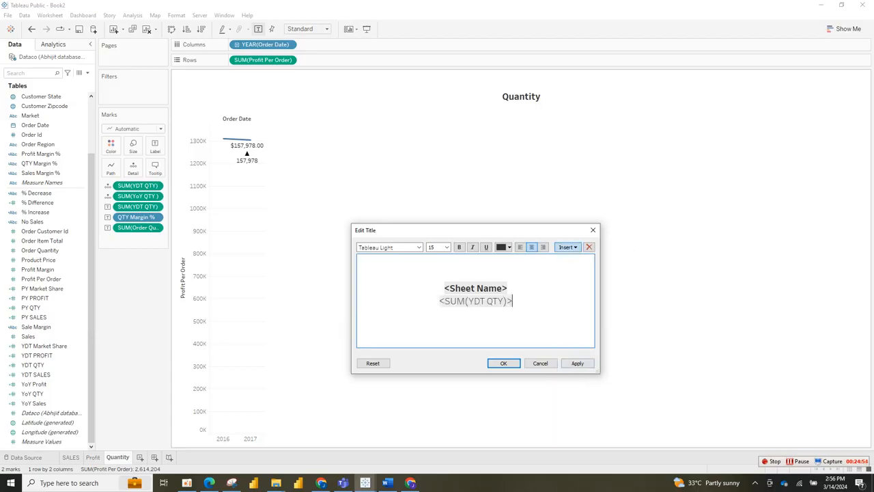
left_click(567, 246)
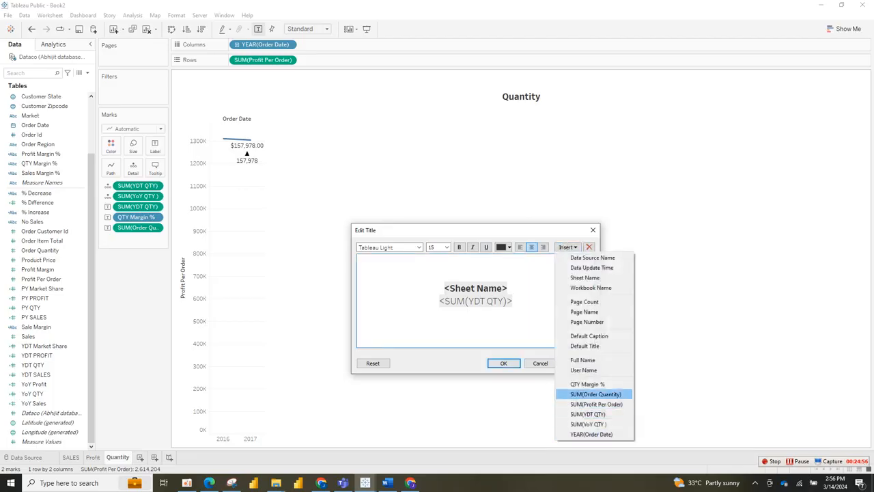
left_click(588, 384)
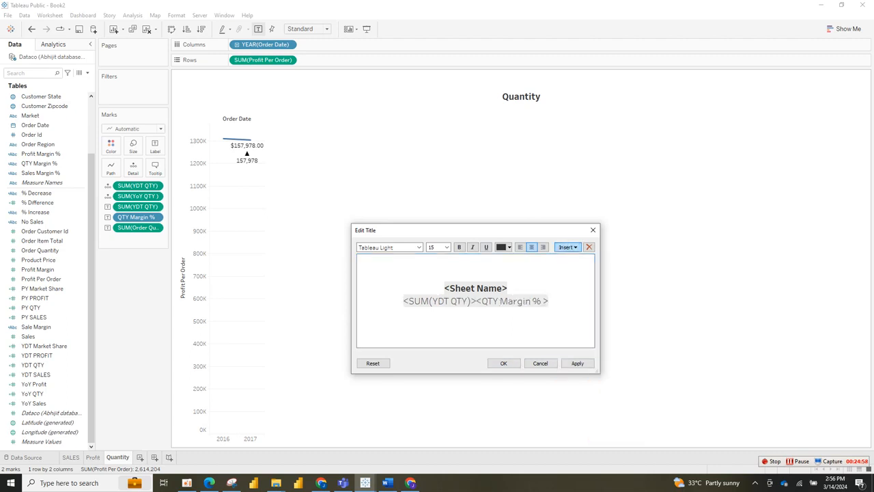
left_click(566, 247)
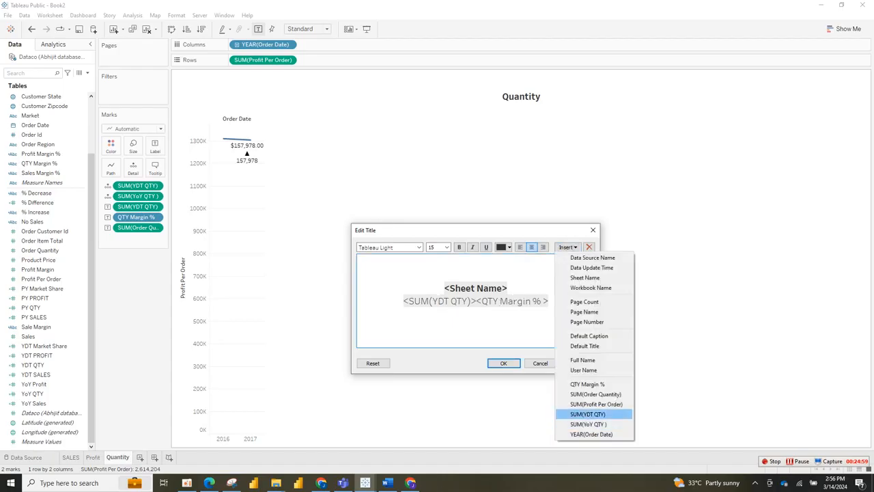
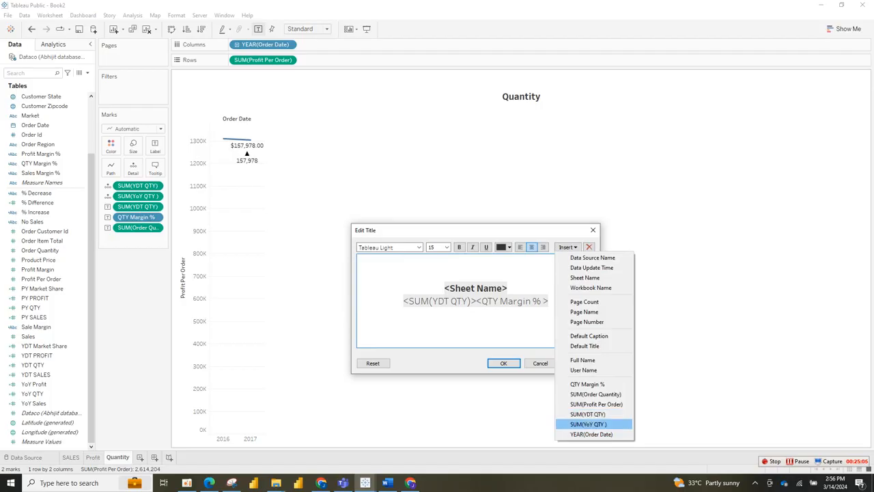
left_click(588, 424)
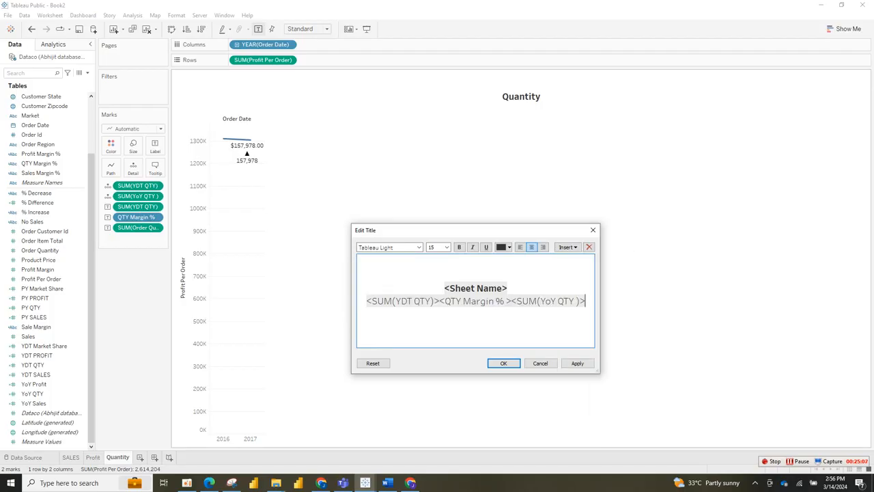
left_click(577, 363)
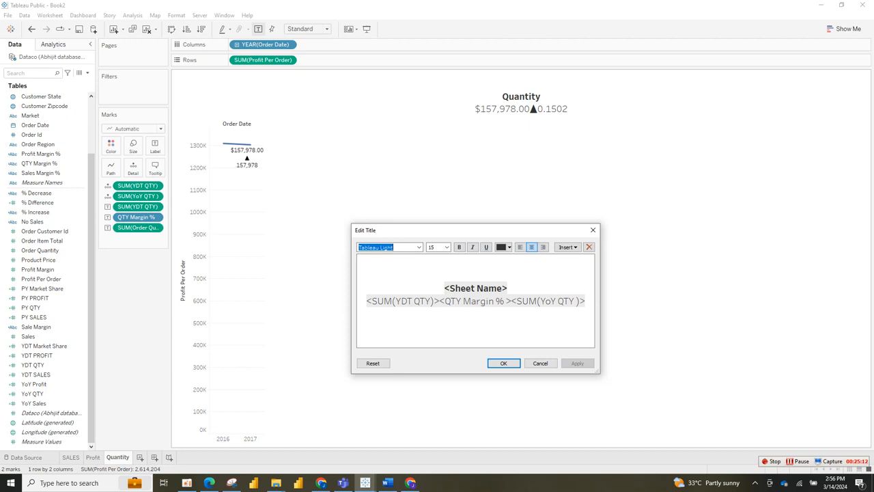
Split the title fields so SUM(YDT QTY) and the margin fields sit on separate lines with blank lines between, and apply
left_click(508, 288)
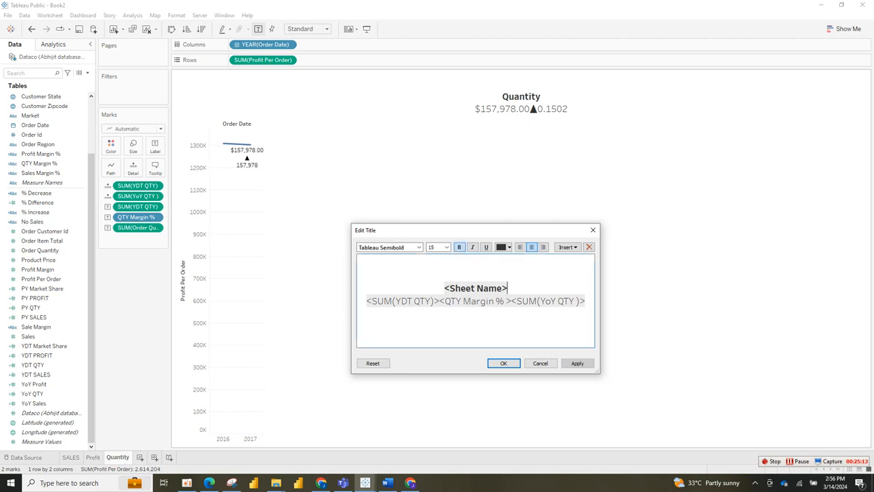
key("Return")
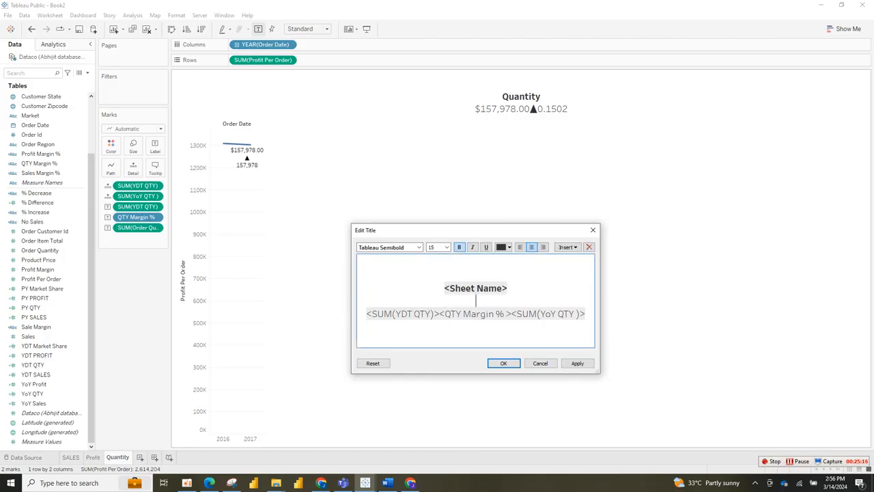
left_click(439, 314)
key("Return")
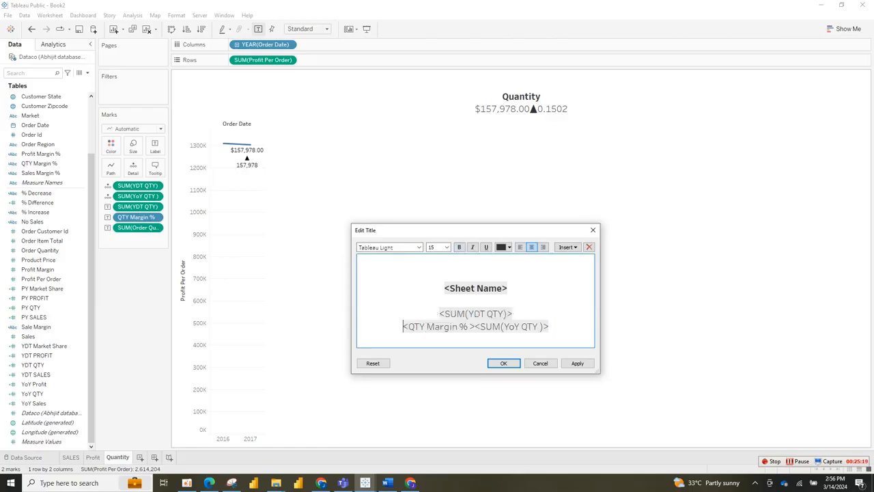
left_click(513, 313)
key("Return")
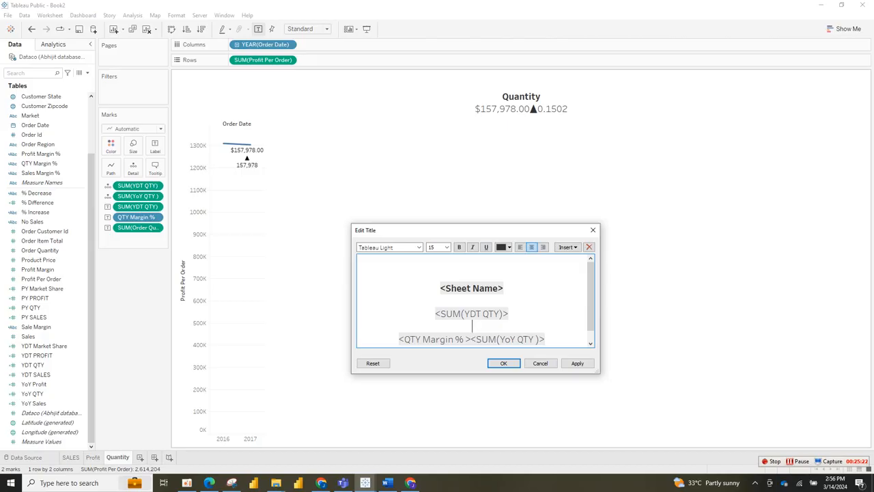
left_click(577, 362)
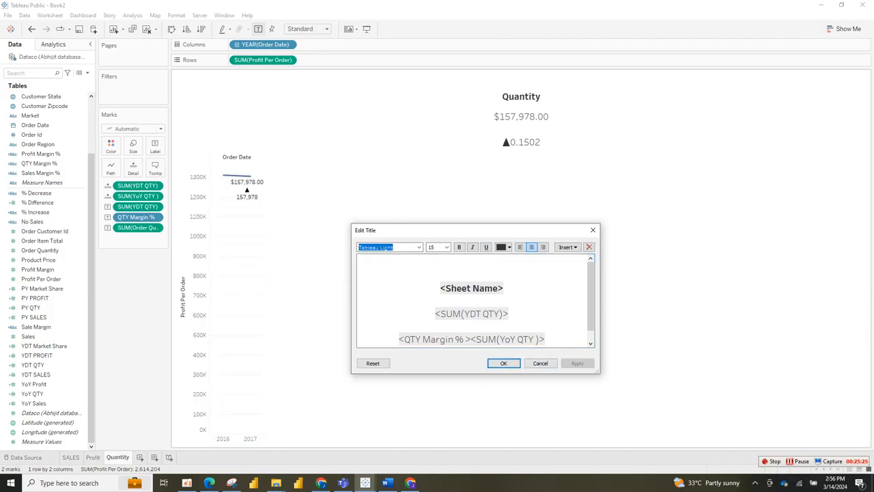
Change the font of the entire Quantity sheet title to Tableau Semibold
left_click_drag(436, 313, 509, 313)
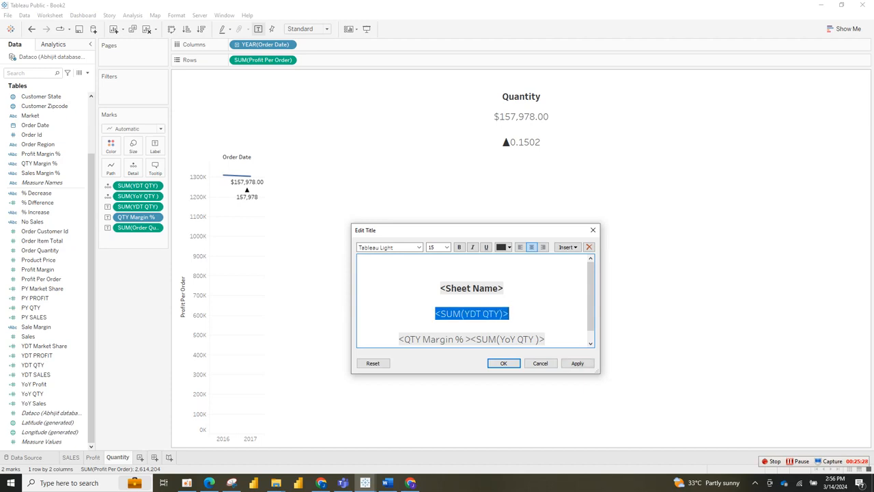
left_click(440, 288)
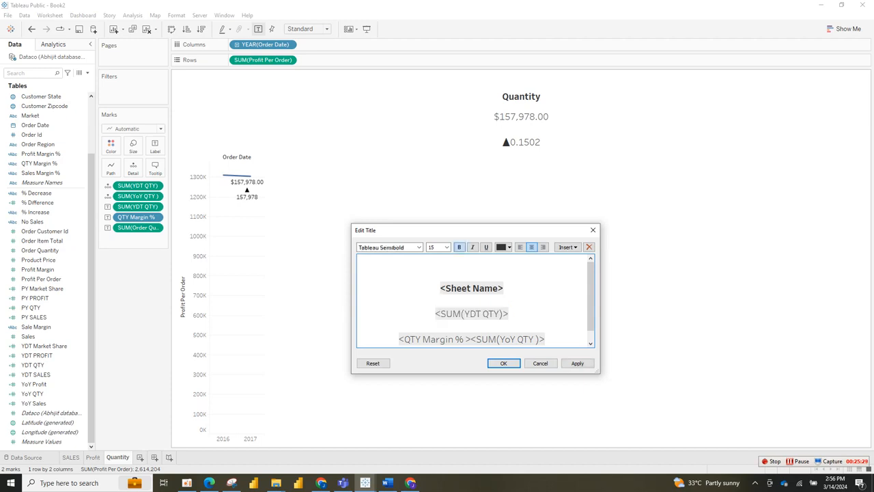
key("ctrl+a")
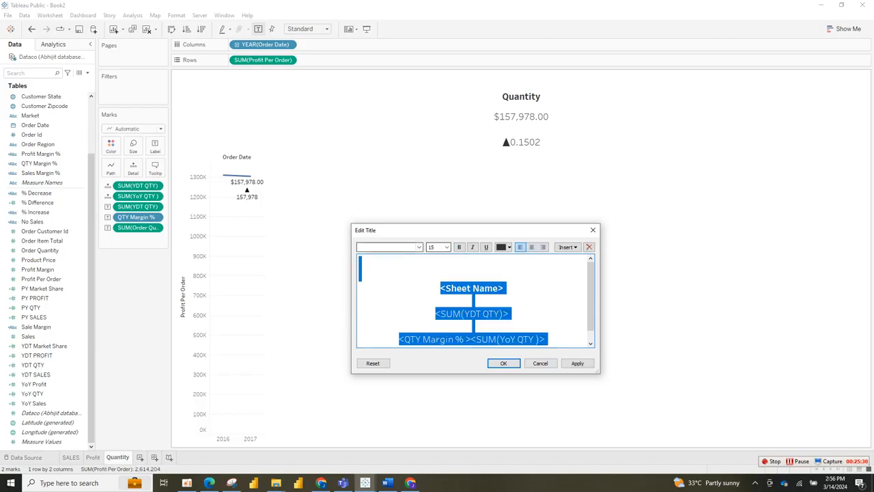
left_click(419, 247)
key("Down")
key("Down")
key("Down")
key("Down")
key("Down")
key("Down")
key("Down")
key("Down")
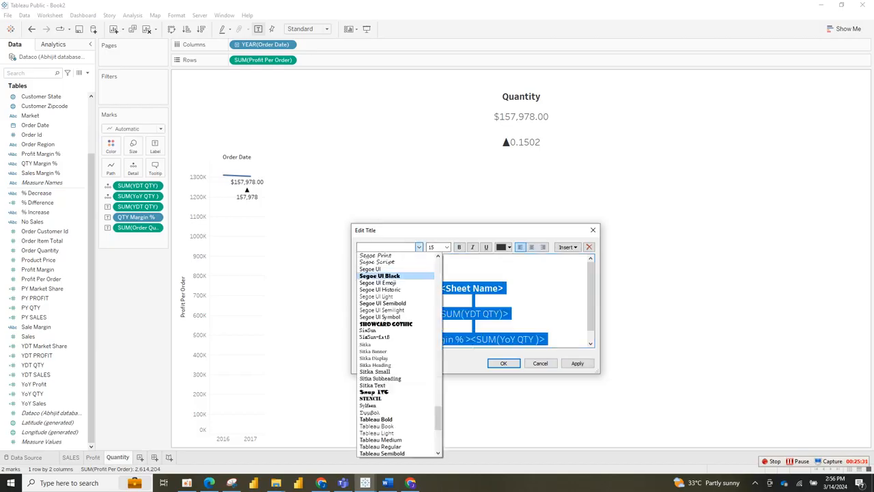
key("Down")
key("Down")
key("Down")
key("Down")
key("Down")
key("Down")
key("Down")
key("Down")
key("Down")
key("Down")
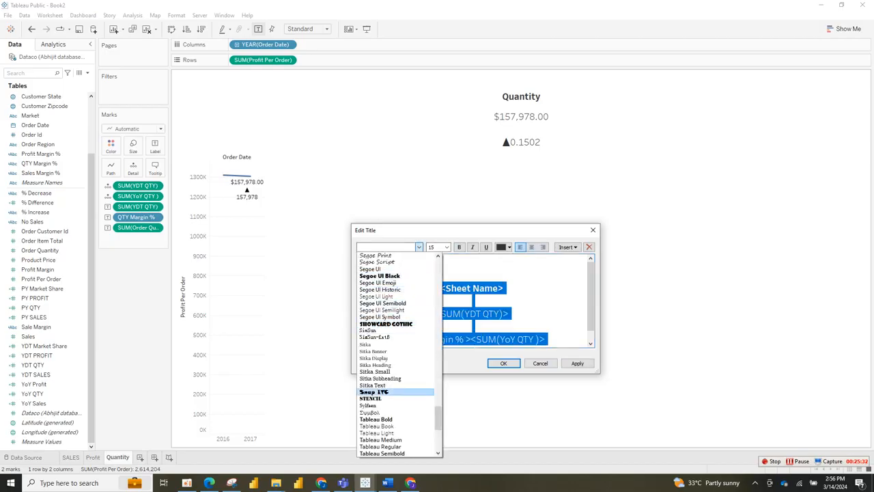
key("Down")
key("Down")
key("Down")
key("Down")
key("Down")
key("Down")
key("Down")
key("Down")
key("Down")
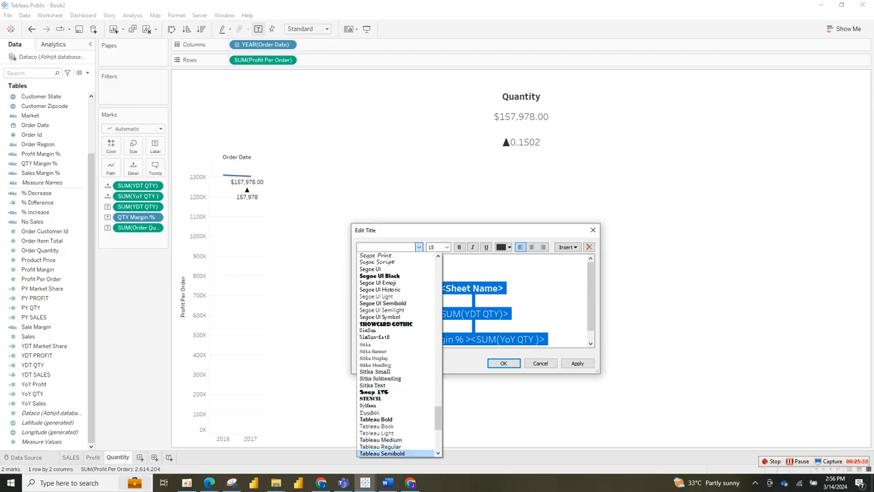
key("Return")
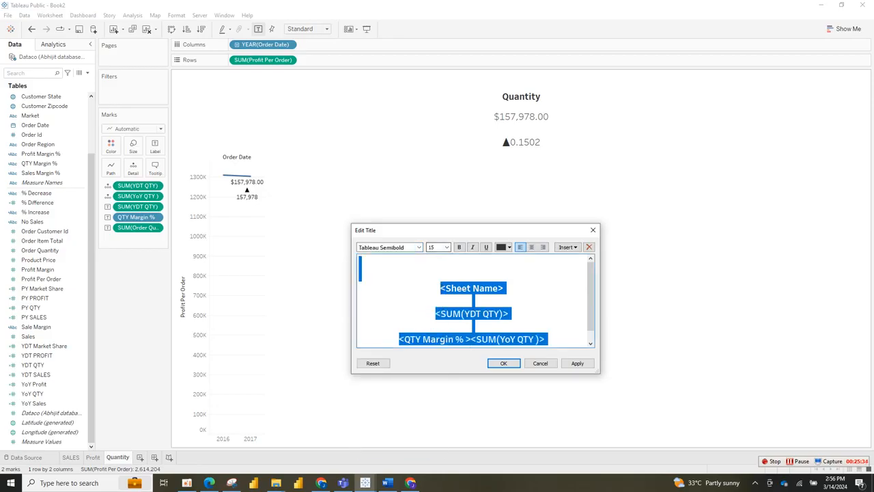
Make all of the text in the Quantity sheet title bold
double_click(470, 313)
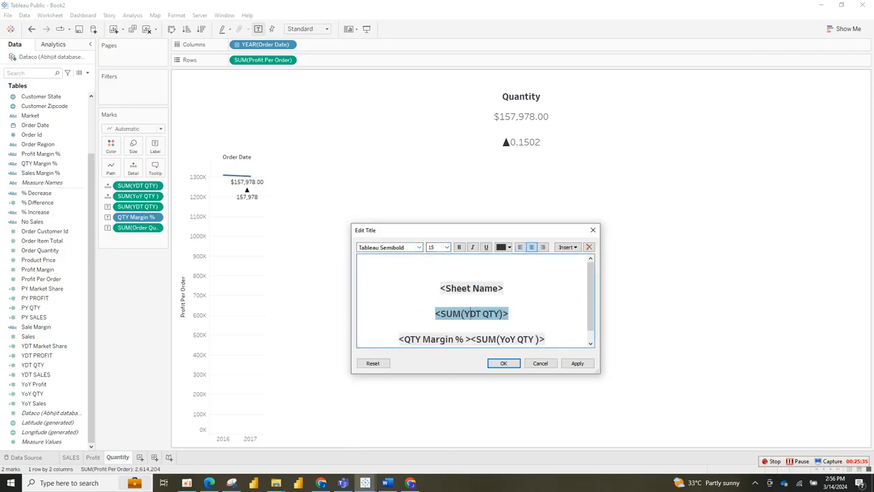
left_click_drag(435, 313, 508, 313)
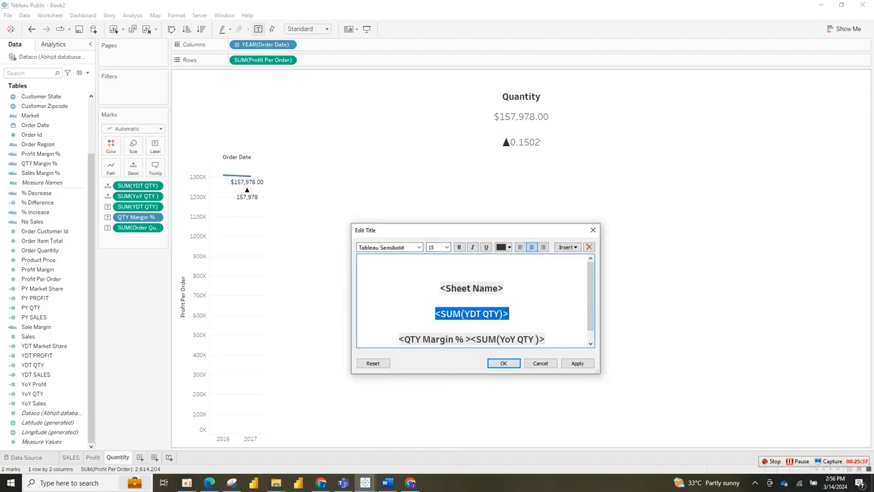
key("ctrl+a")
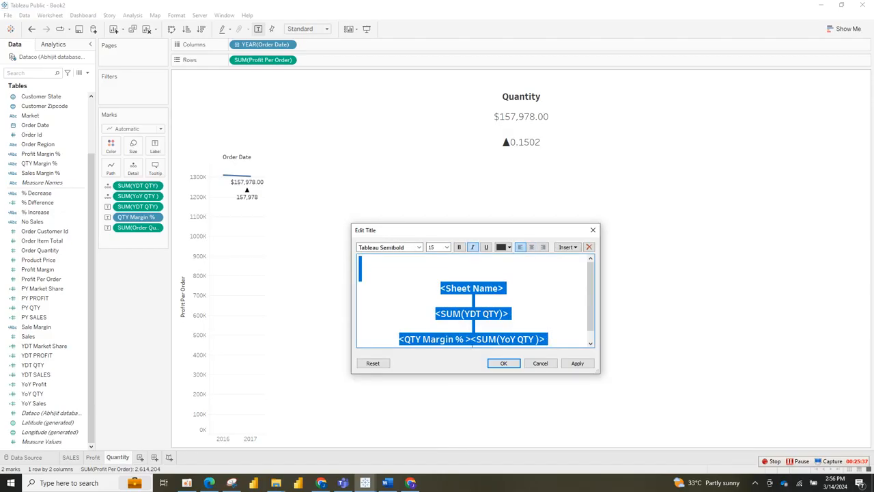
left_click(459, 246)
left_click(508, 314)
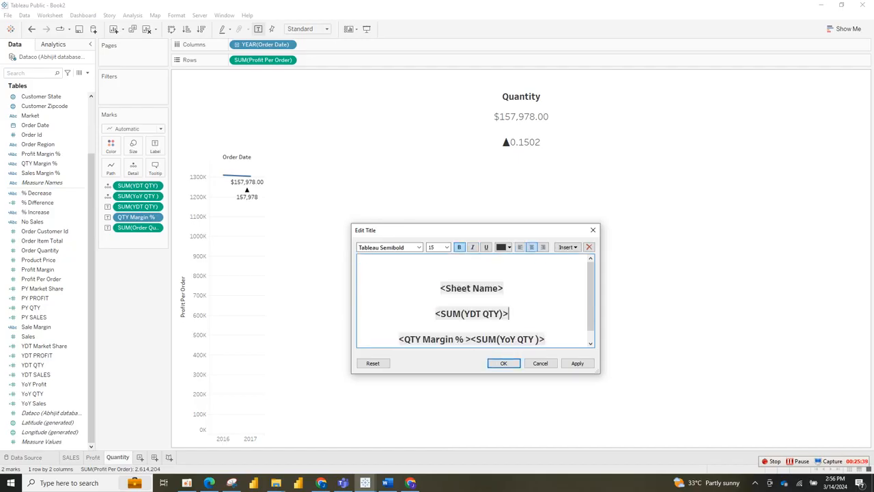
Color the SUM(YDT QTY) field in the title orange and set its font size to 36
left_click_drag(435, 314, 509, 313)
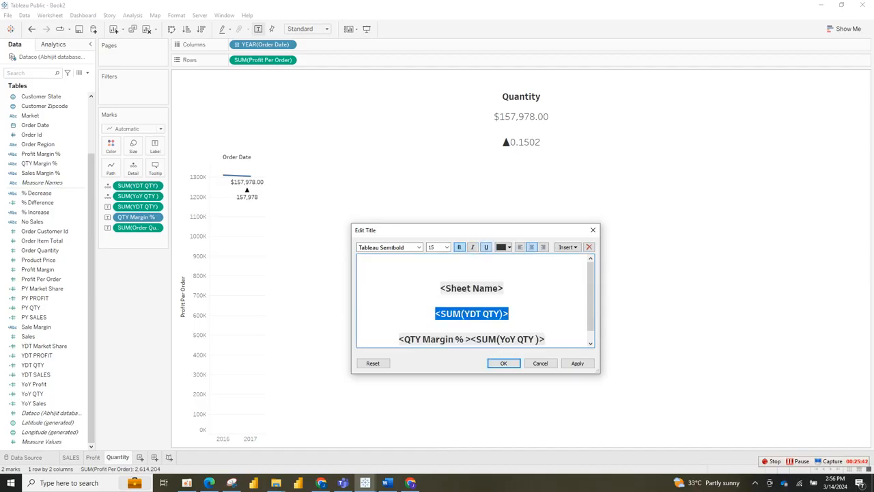
left_click(505, 246)
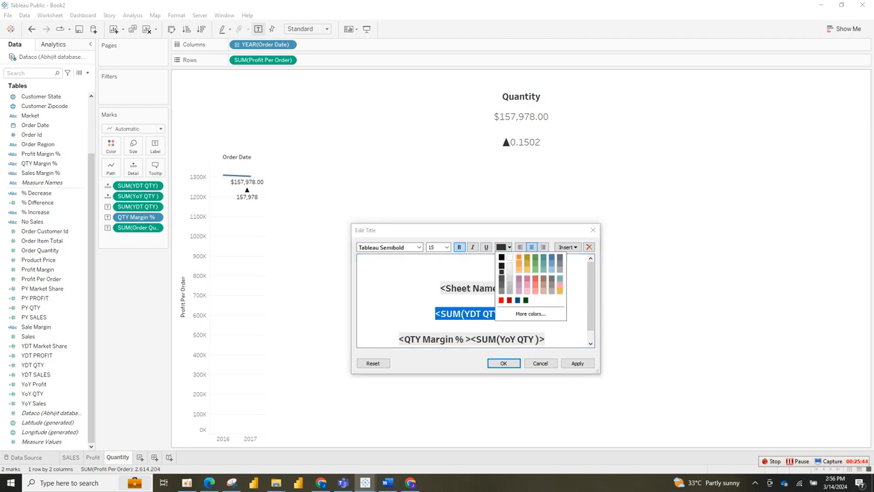
left_click(518, 257)
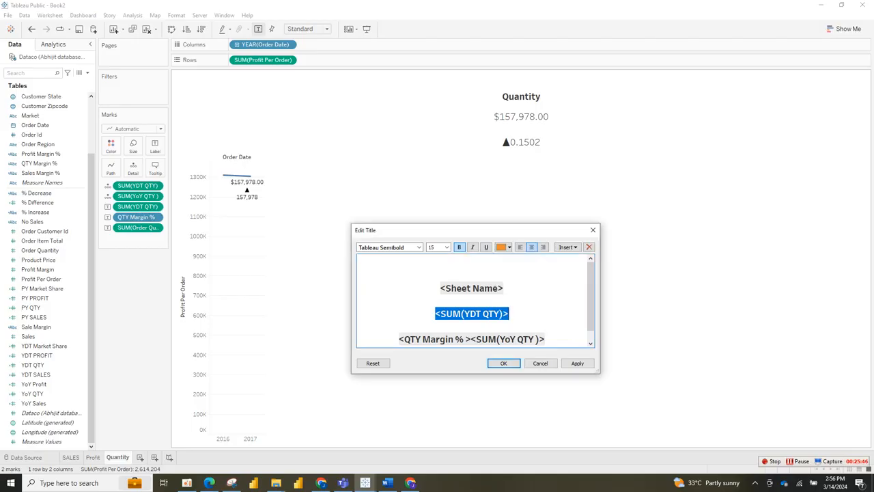
left_click(446, 247)
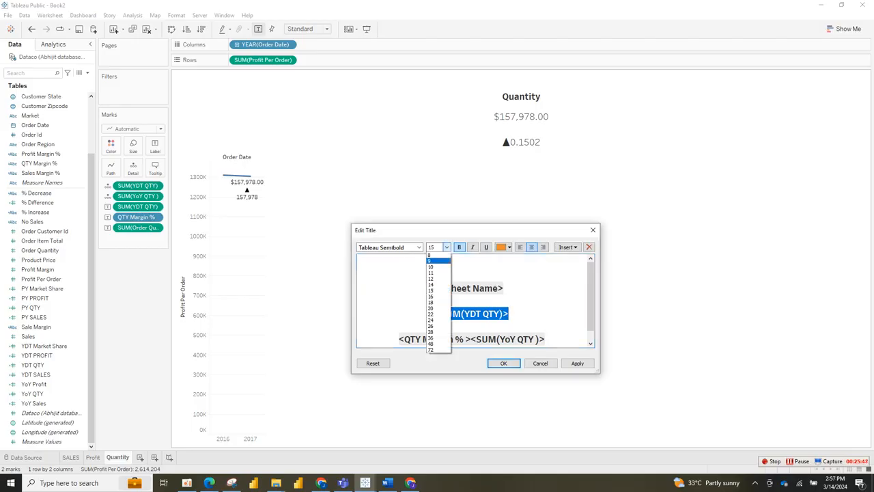
left_click(438, 337)
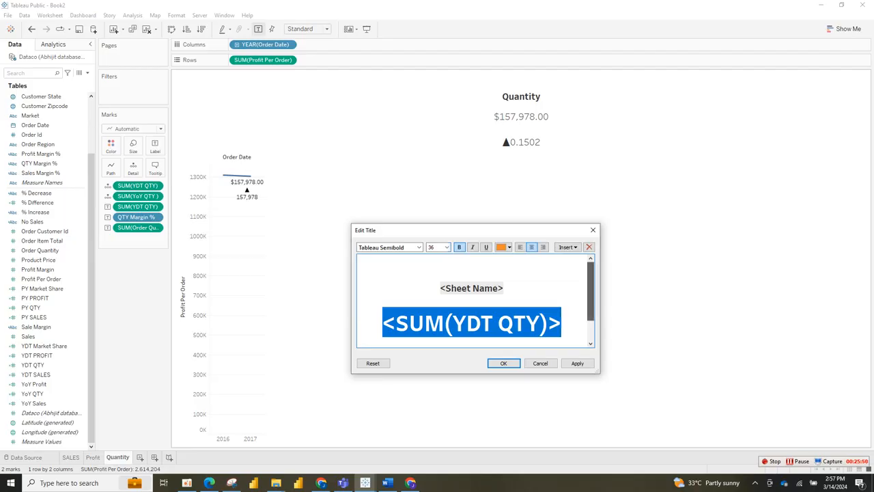
Set the QTY Margin % and SUM(YoY QTY) line of the title to size 20 in green, and apply
scroll(590, 294, "down", 1)
left_click_drag(399, 327, 547, 326)
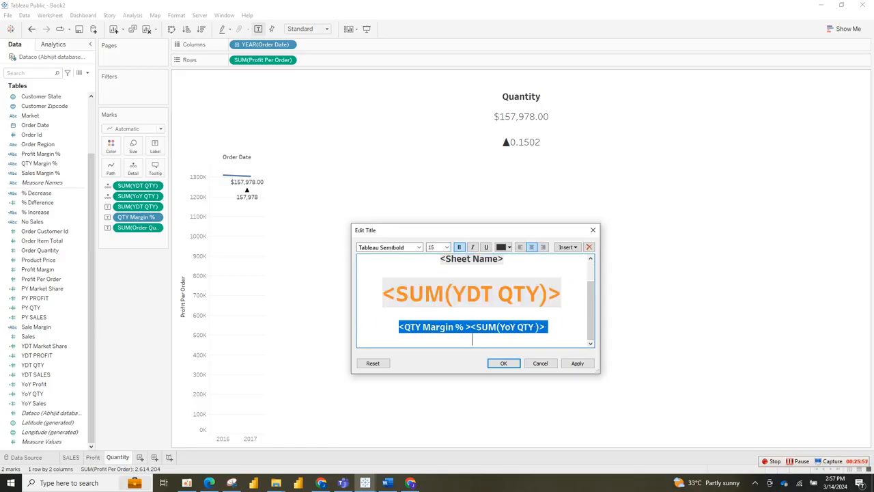
left_click(446, 246)
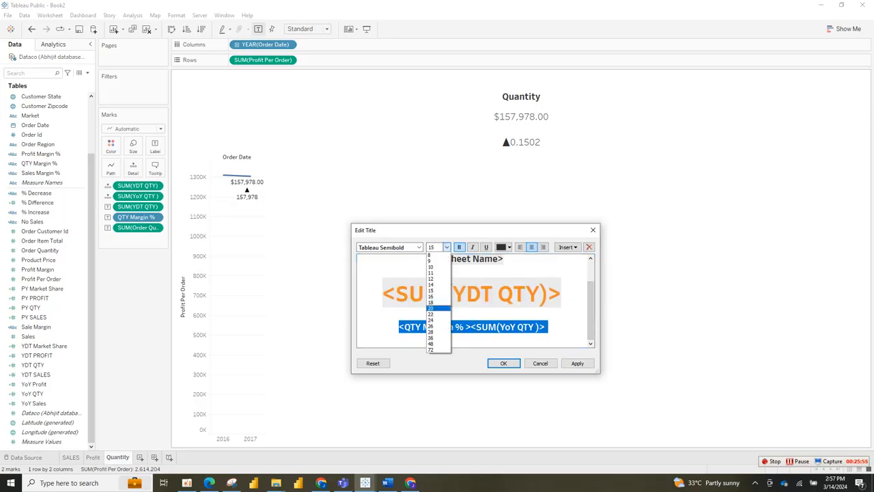
left_click(431, 308)
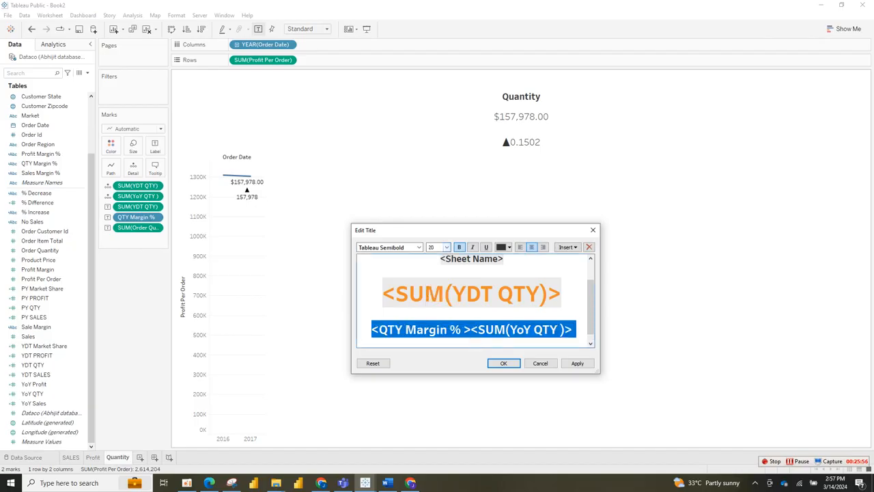
left_click(506, 247)
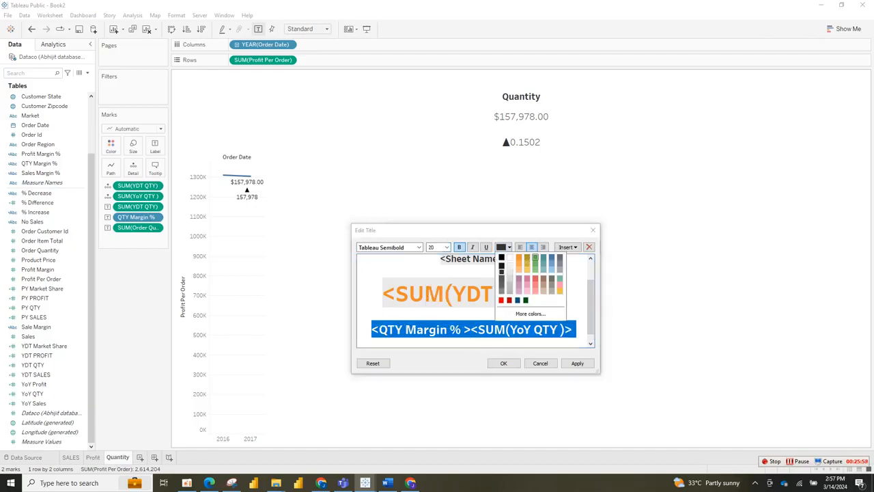
left_click(534, 257)
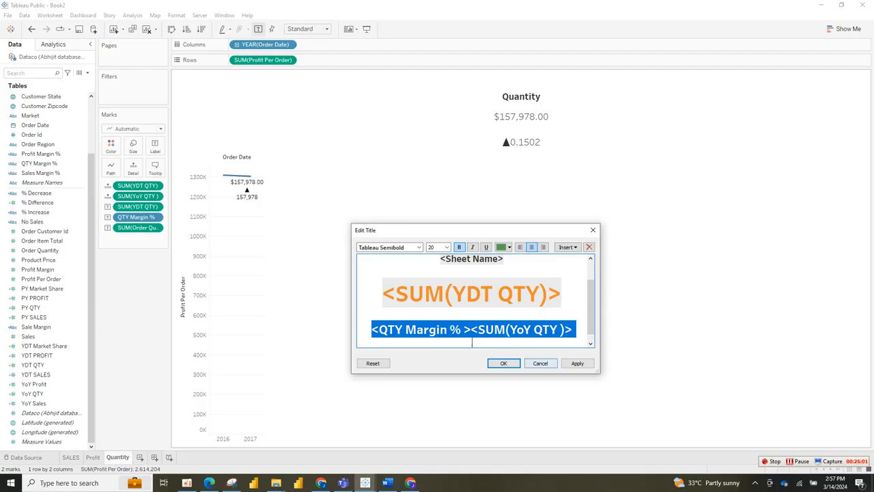
left_click(578, 362)
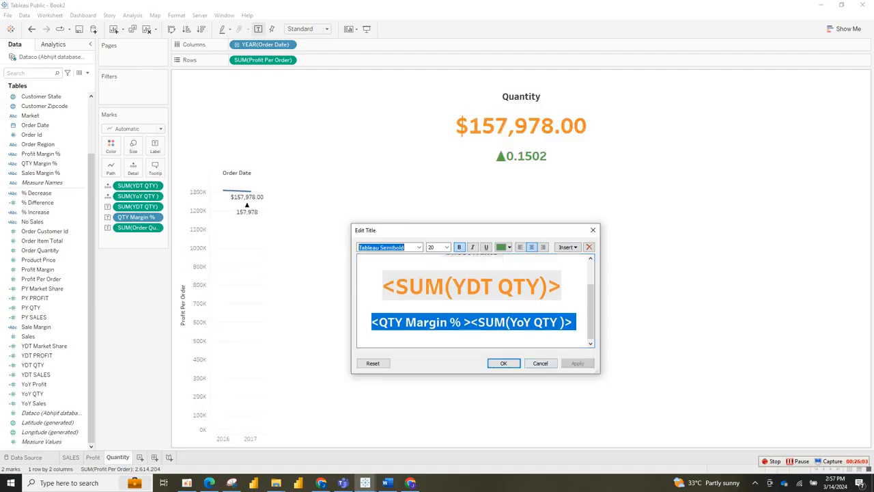
Replace the sheet name placeholder in the title with the text "Quantity", apply it and finish editing the title
left_click_drag(591, 312, 591, 289)
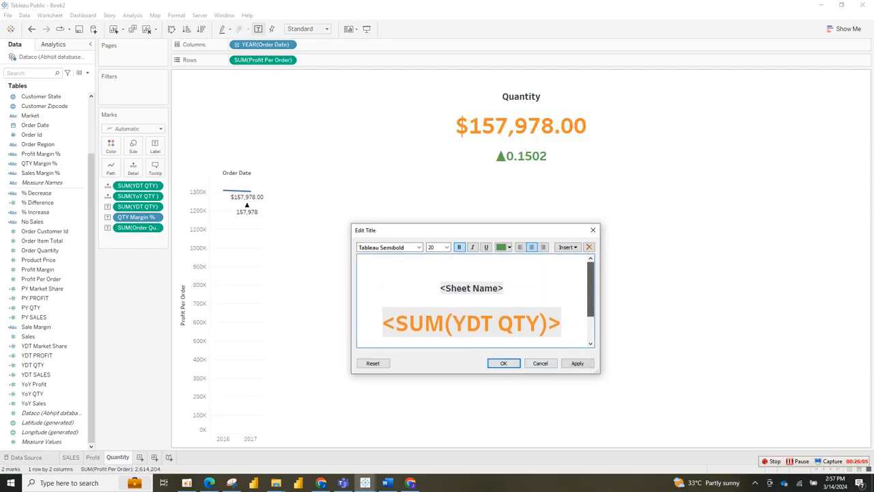
left_click(503, 287)
left_click_drag(503, 288, 440, 301)
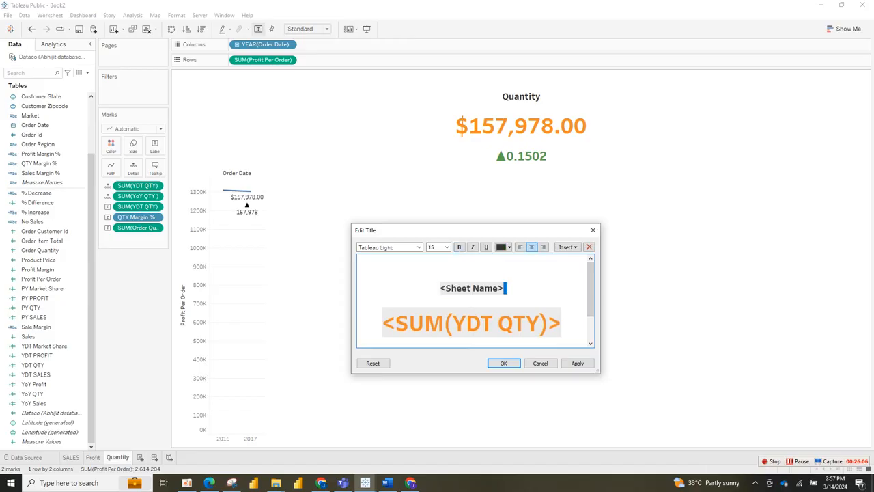
triple_click(473, 301)
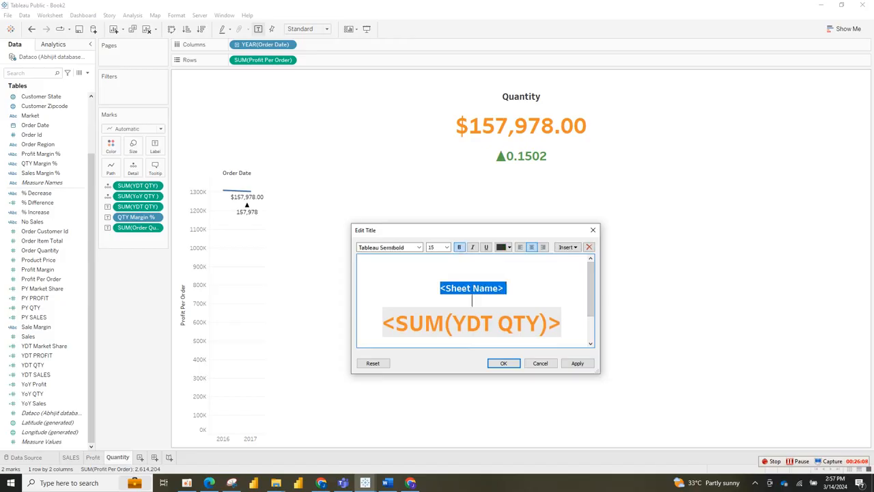
type("Quan")
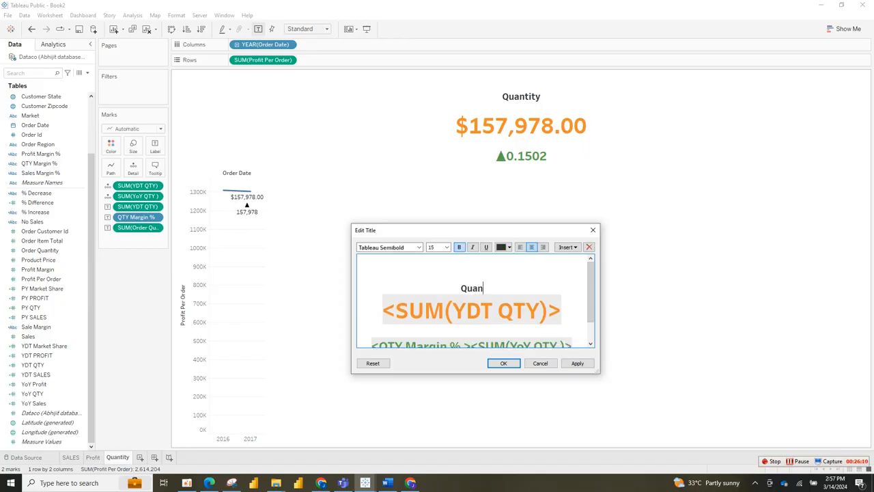
type("tity")
left_click(577, 363)
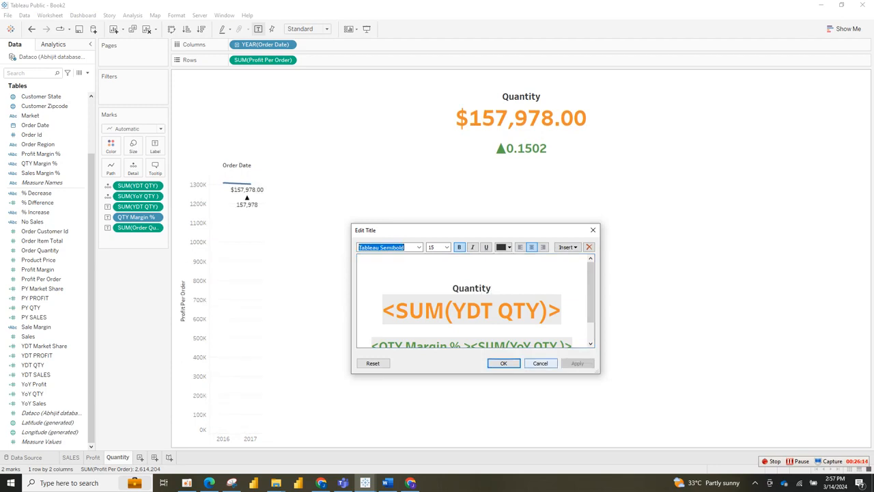
left_click(504, 362)
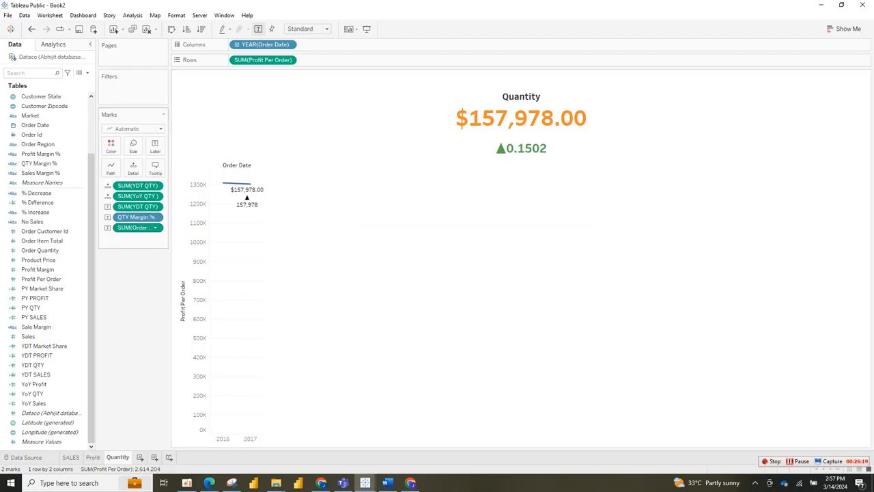
Format the SUM(YDT QTY) label field's default numbers as custom currency with 0 decimal places
left_click(155, 228)
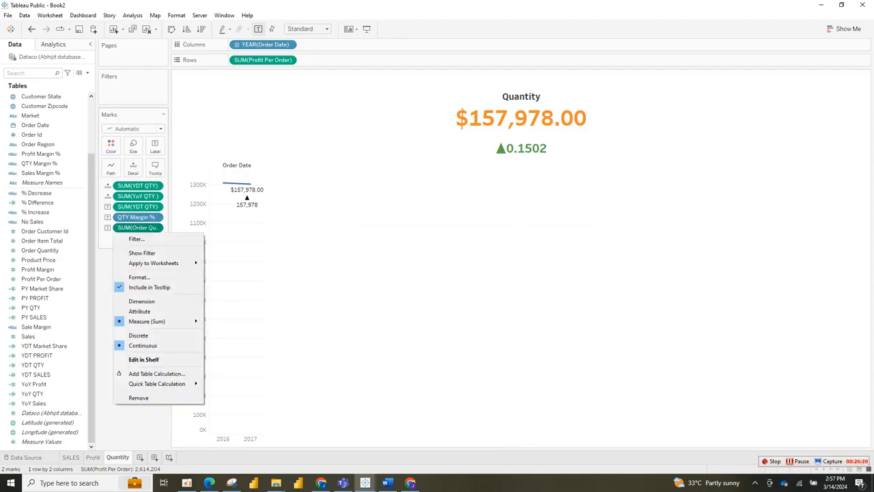
key("Escape")
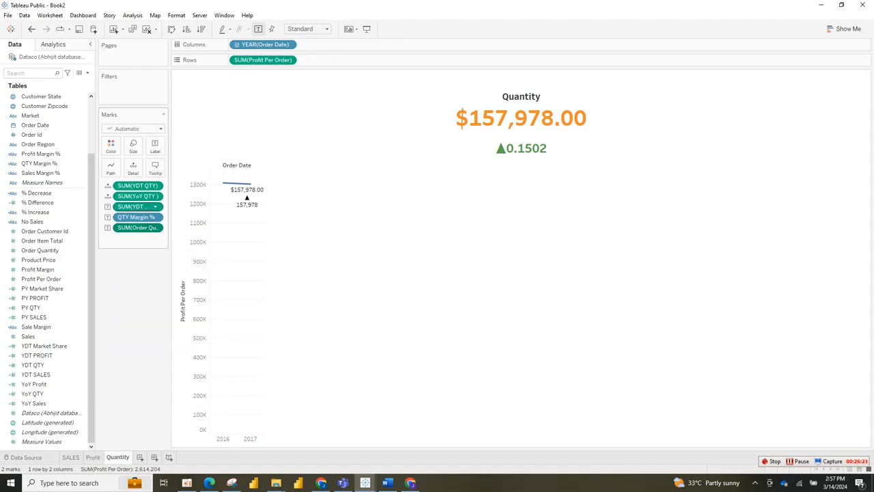
left_click(155, 206)
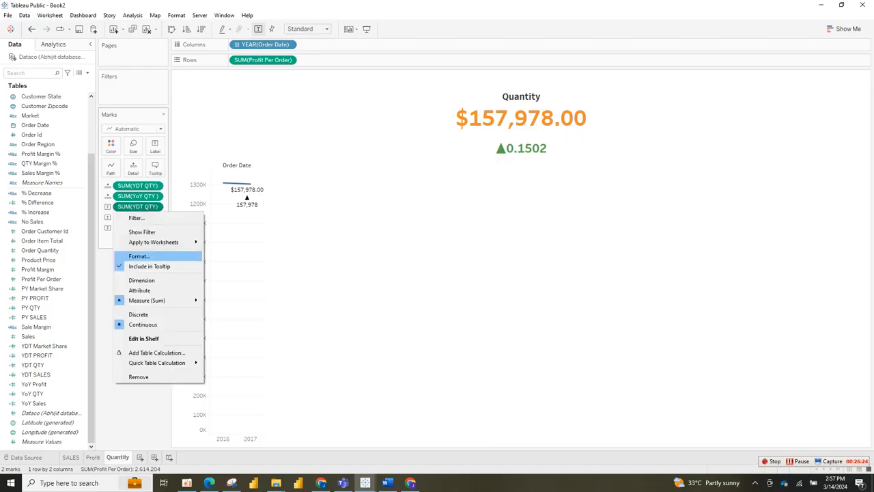
left_click(138, 256)
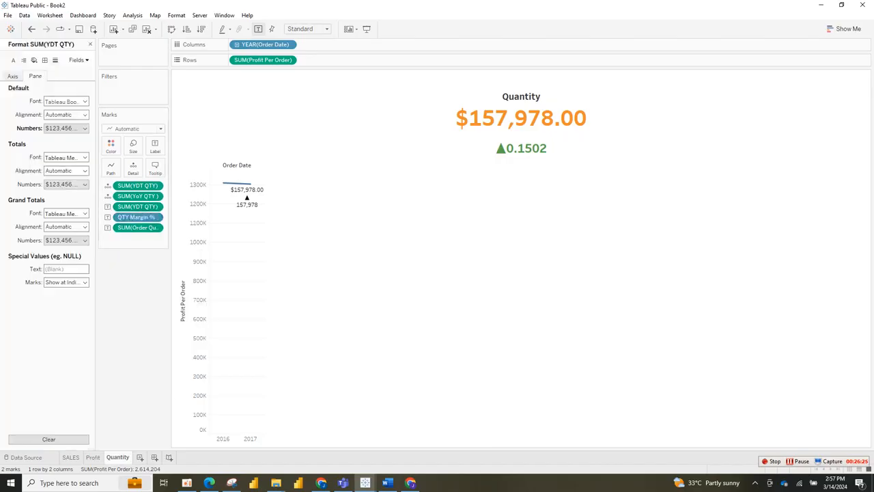
left_click(65, 128)
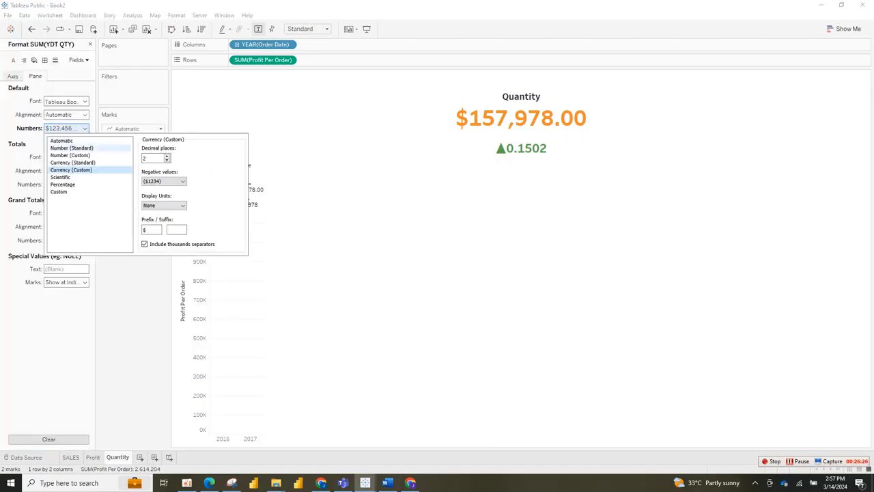
left_click(167, 155)
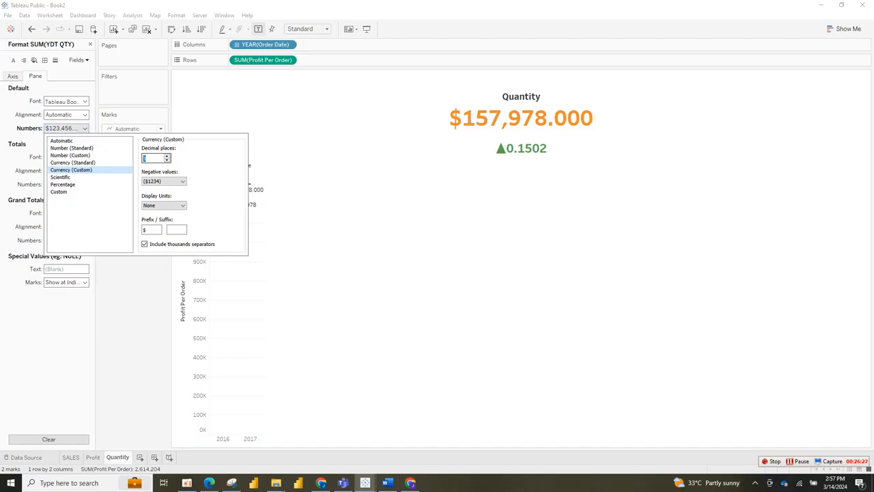
key("Down")
key("Down")
key("Down")
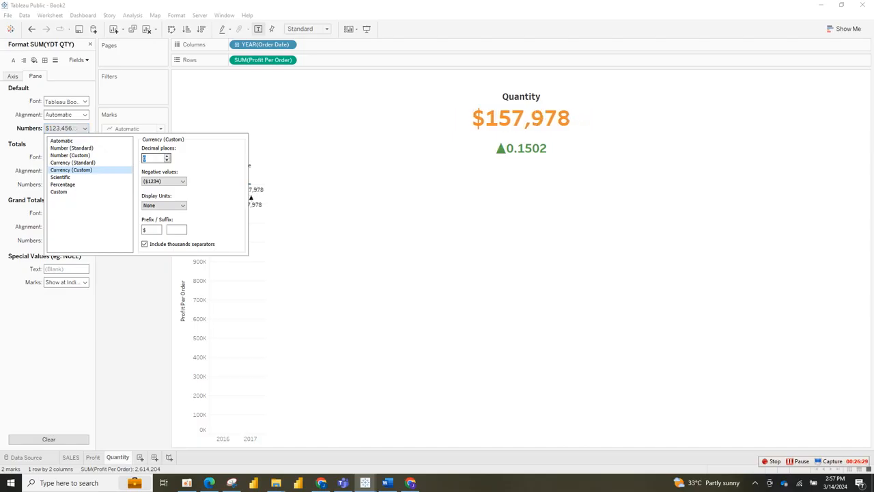
Format the SUM(YoY QTY) field's default pane numbers as a percentage with 2 decimal places
key("Return")
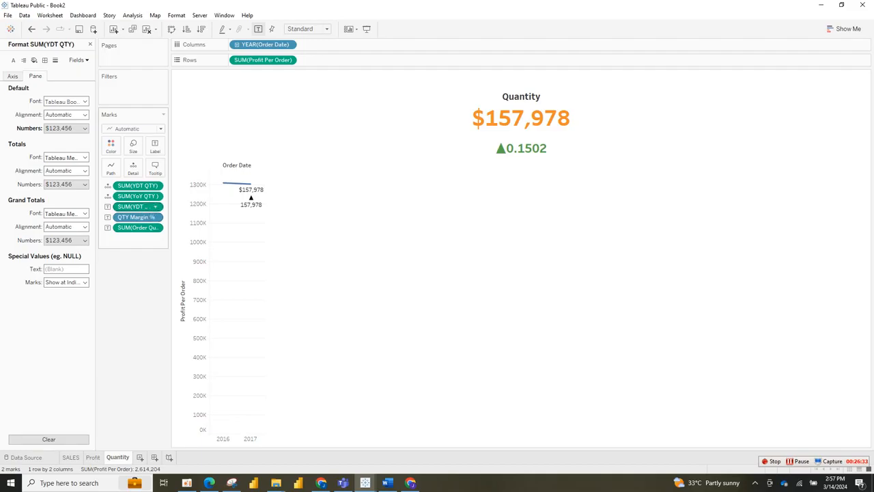
left_click(135, 196)
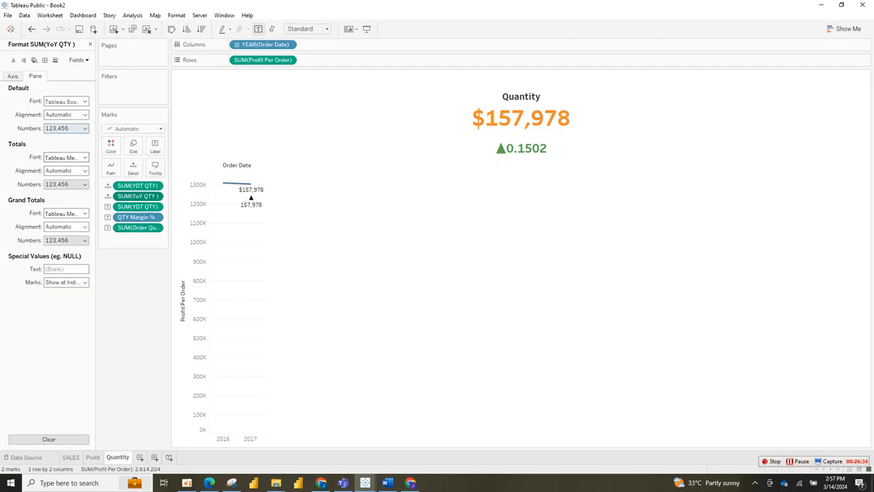
left_click(80, 128)
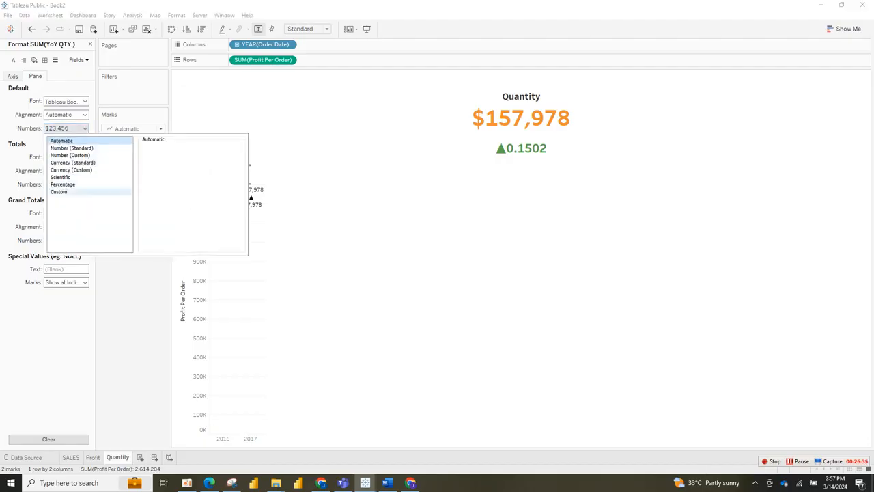
left_click(63, 184)
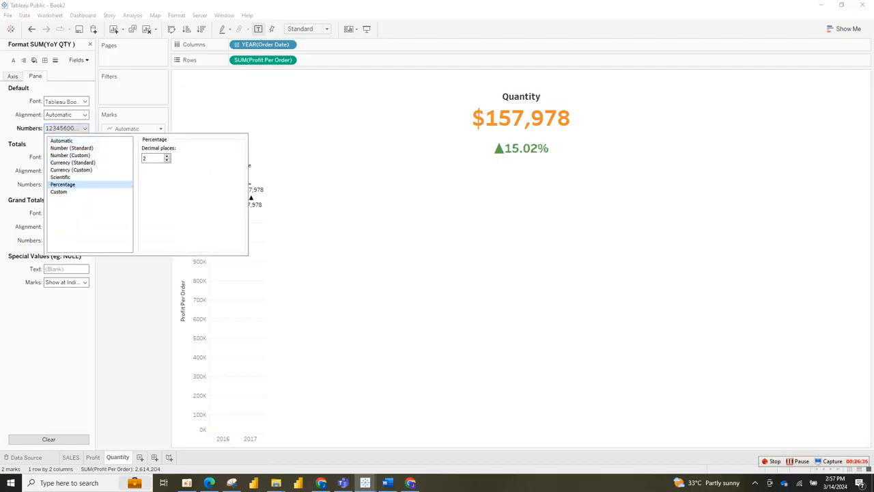
key("Escape")
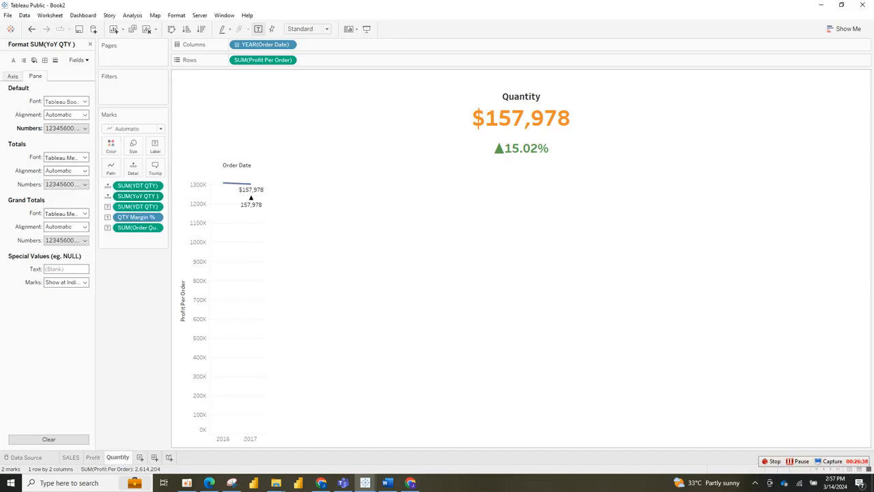
Show the view toolbar on the Quantity chart and zoom in three times, until the line is outside the visible axis range
right_click(232, 223)
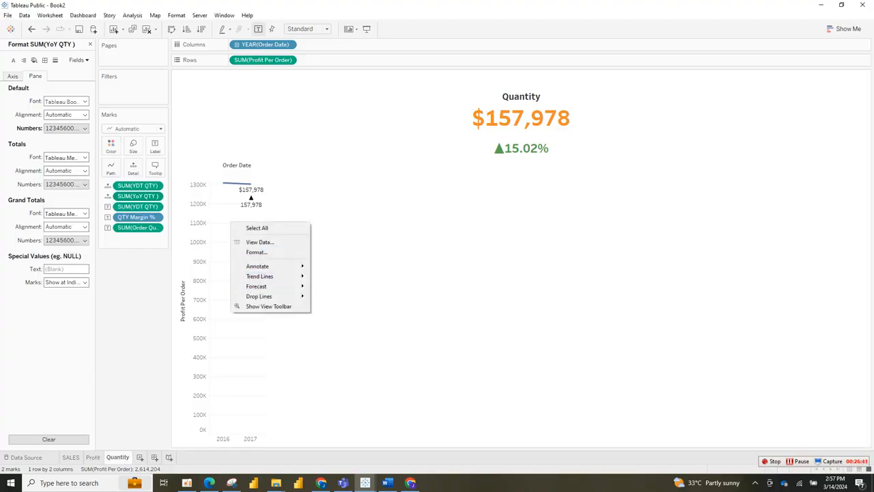
key("Escape")
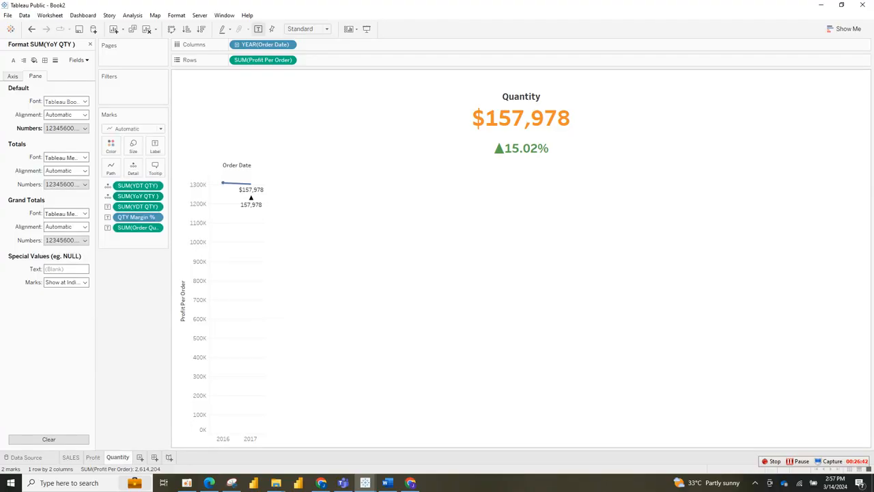
left_click(223, 182)
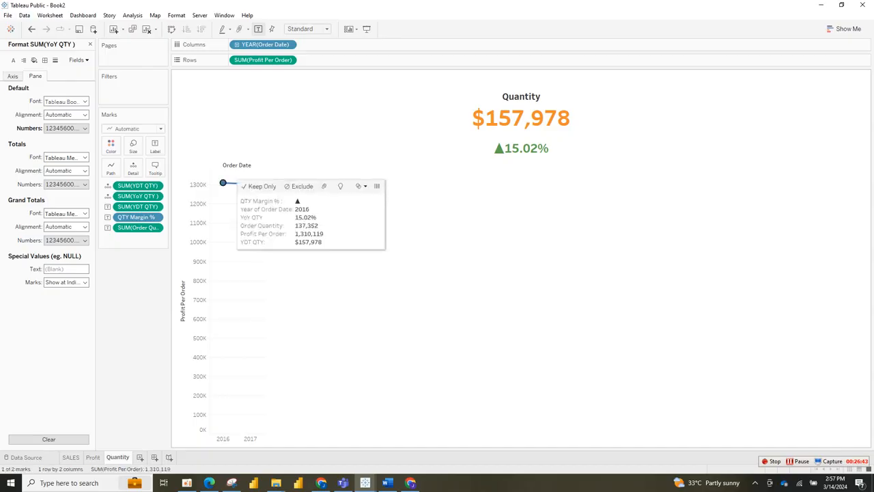
right_click(229, 185)
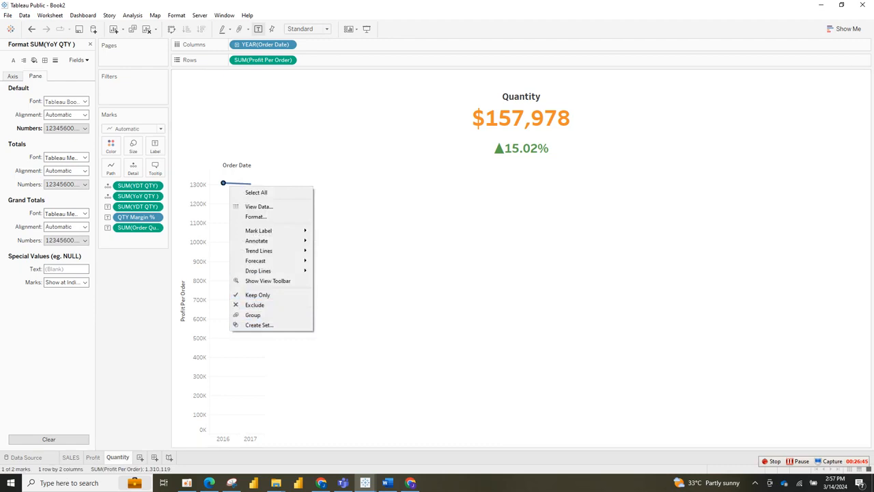
left_click(268, 280)
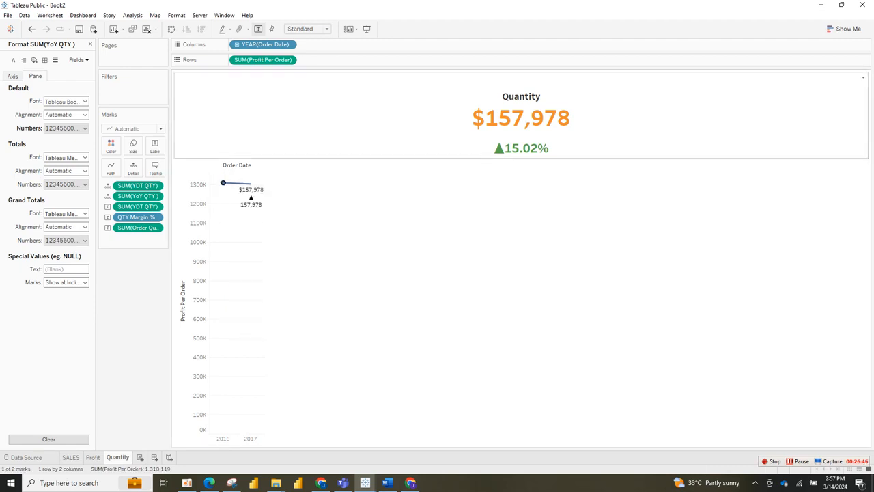
mouse_move(220, 191)
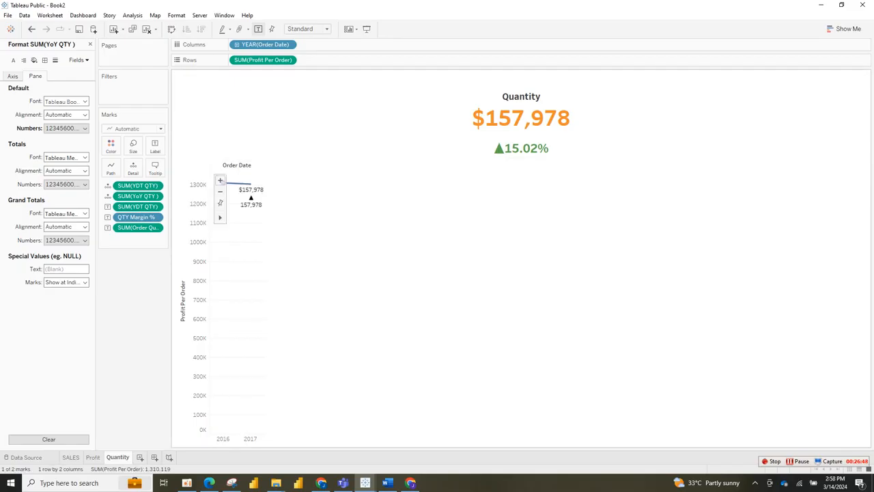
left_click(220, 181)
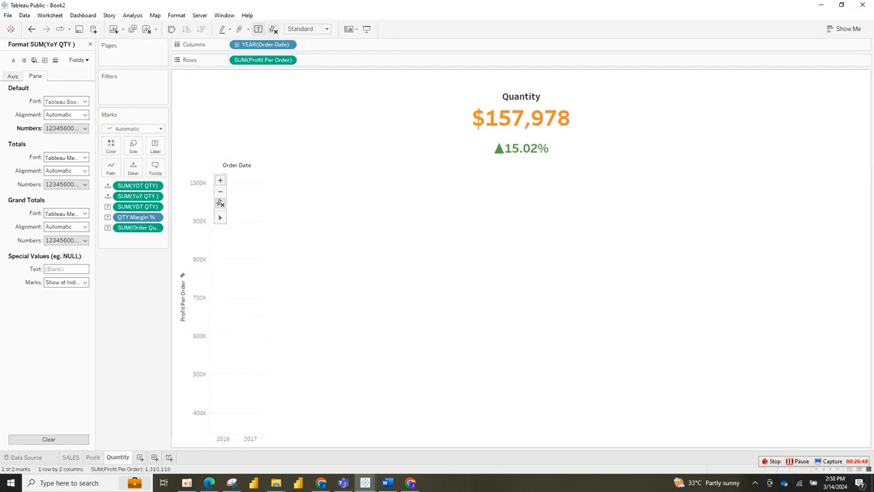
left_click(220, 181)
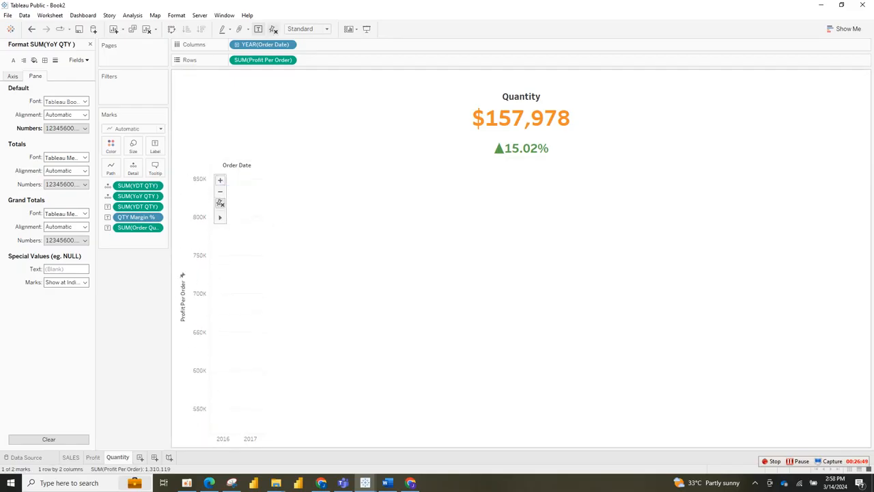
left_click(220, 181)
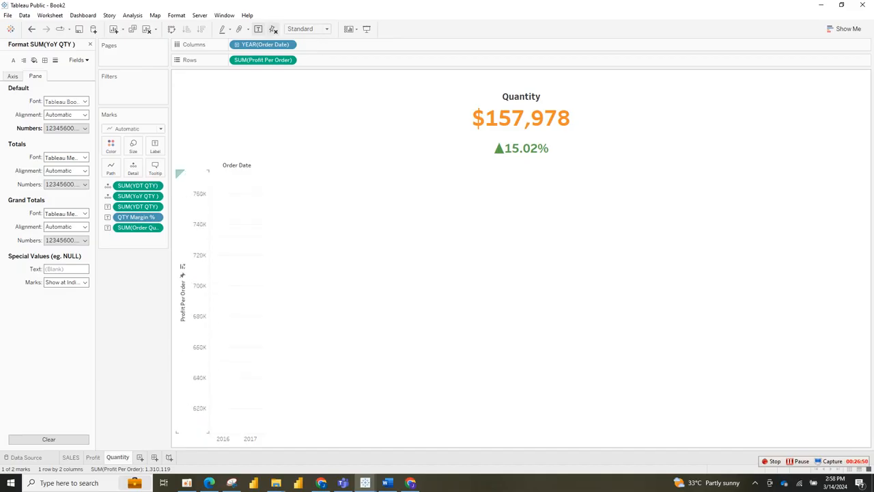
Hide the Profit Per Order axis header and the Order Date year headers on the Quantity sheet
right_click(205, 268)
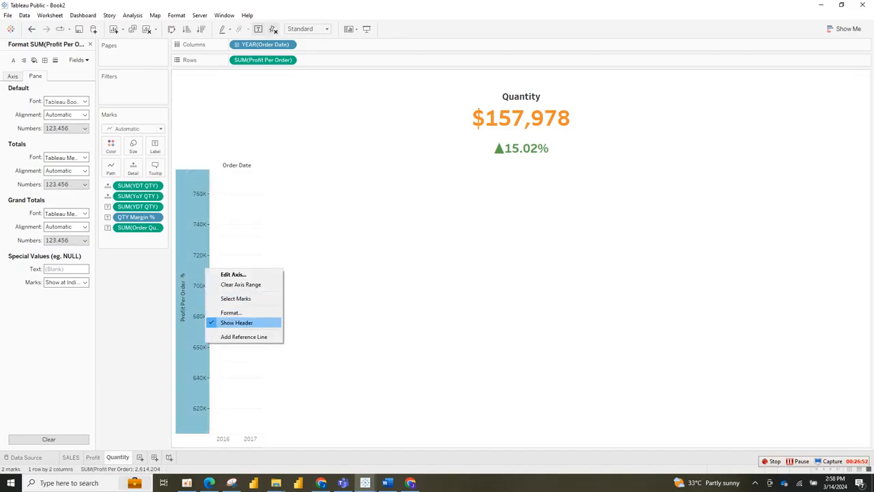
left_click(236, 322)
left_click(215, 439)
right_click(226, 437)
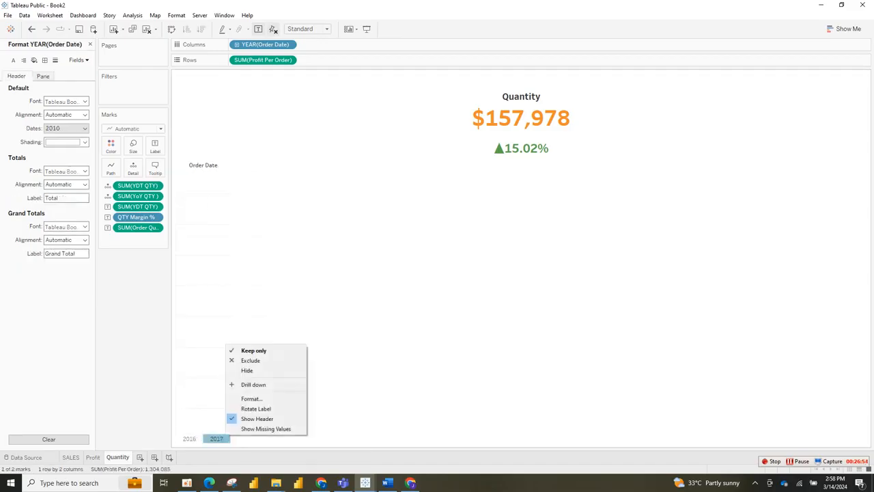
left_click(257, 418)
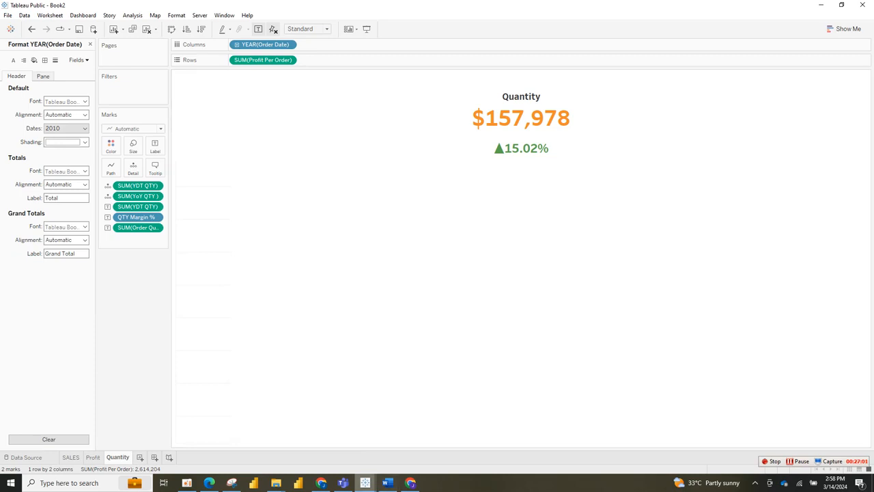
Switch to the YTD SALES ANALYSIS workbook to review its Category sheet and Dashboard 1, and check the YTD formulas in the Word document
mouse_move(366, 483)
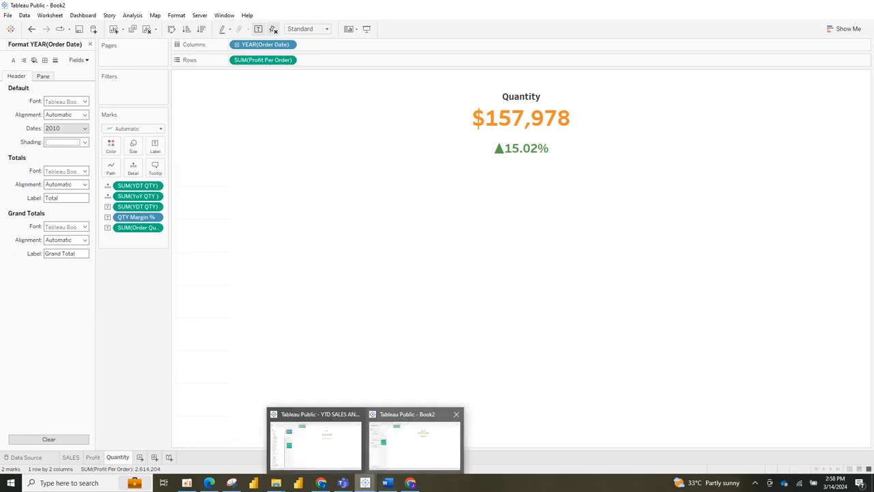
left_click(315, 442)
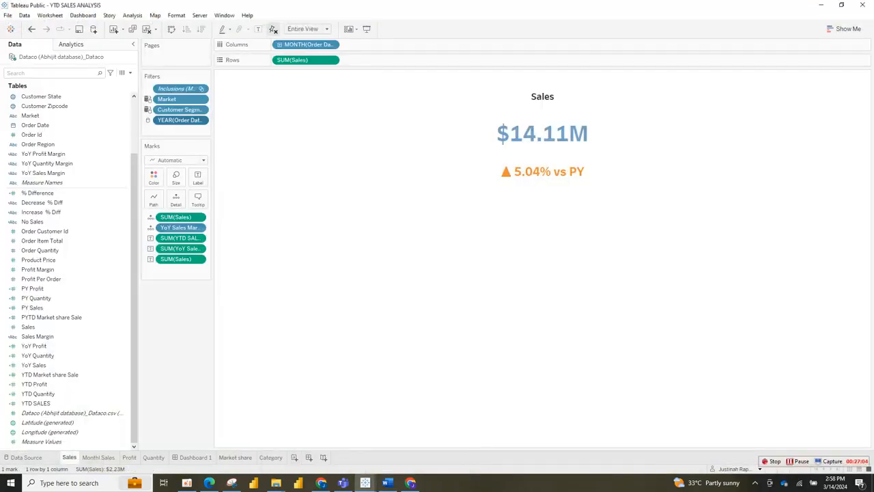
left_click(270, 457)
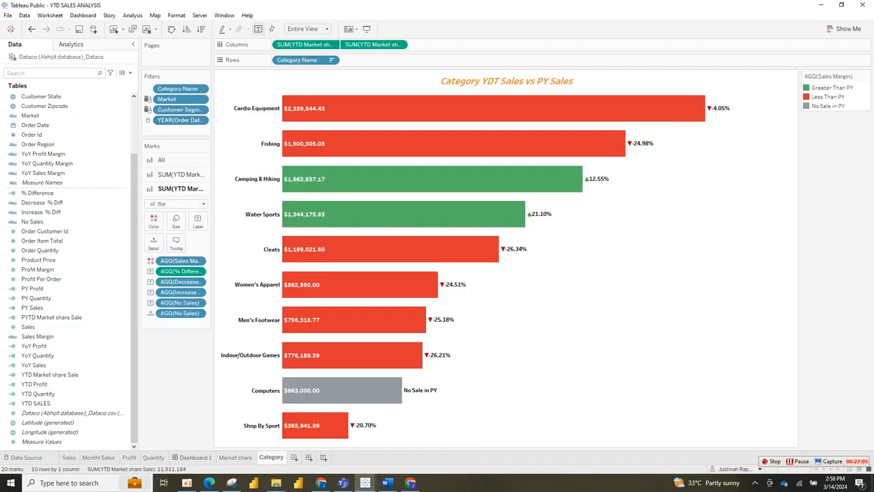
left_click(196, 457)
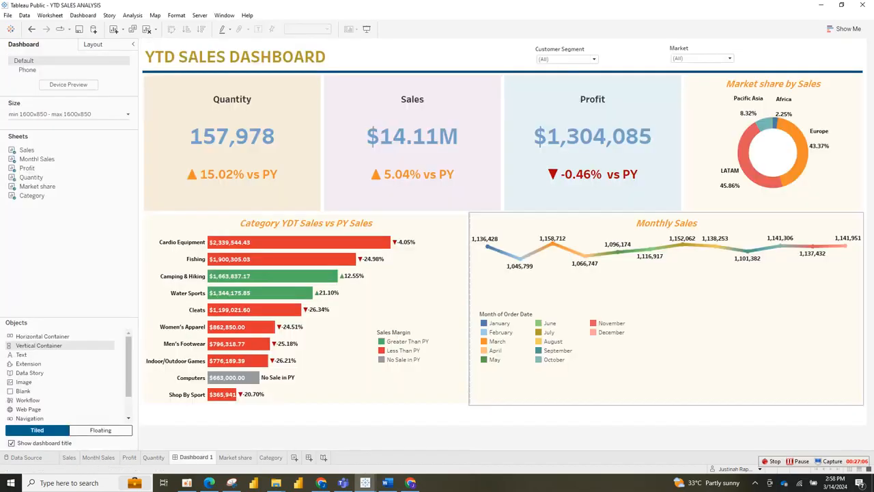
mouse_move(486, 241)
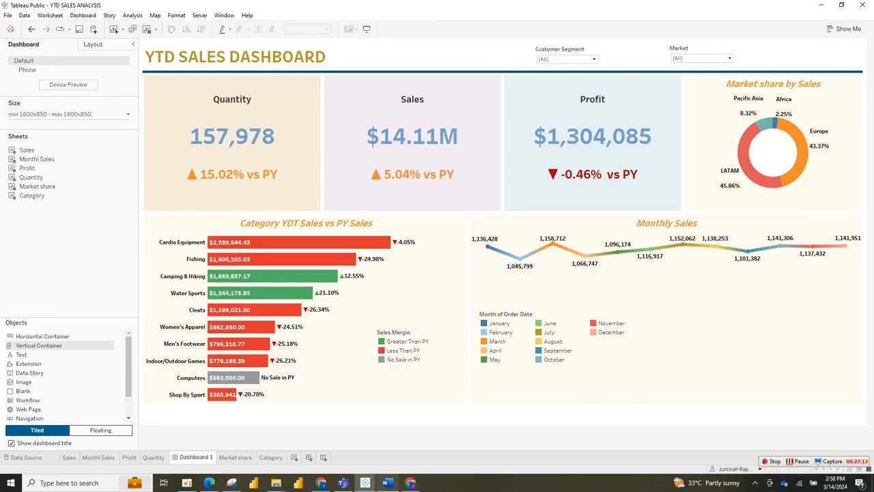
mouse_move(386, 482)
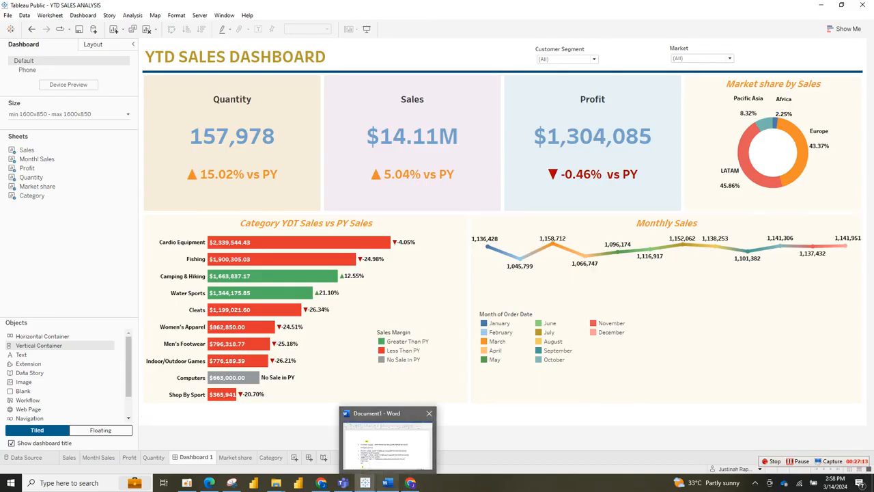
left_click(387, 444)
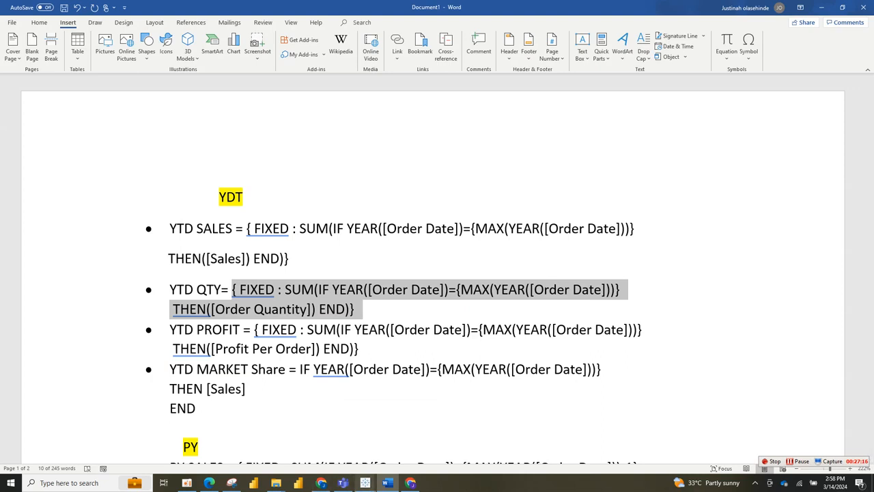
Switch back to Book2 and add a new worksheet with the month of Order Date on columns and SUM(Sales) on rows
mouse_move(365, 482)
left_click(415, 444)
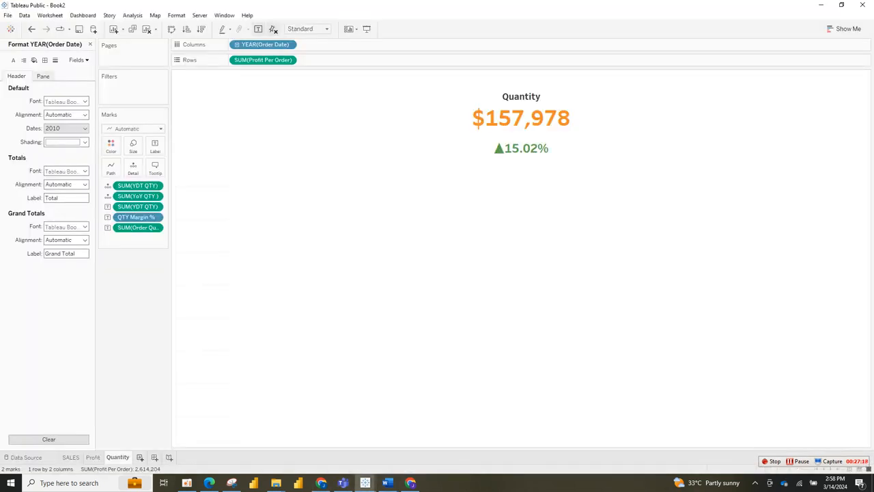
left_click(140, 457)
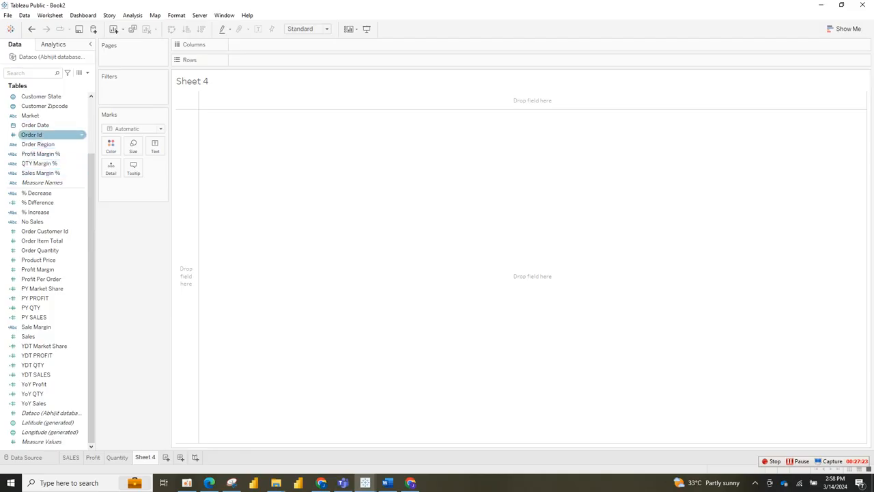
left_click_drag(34, 125, 297, 51)
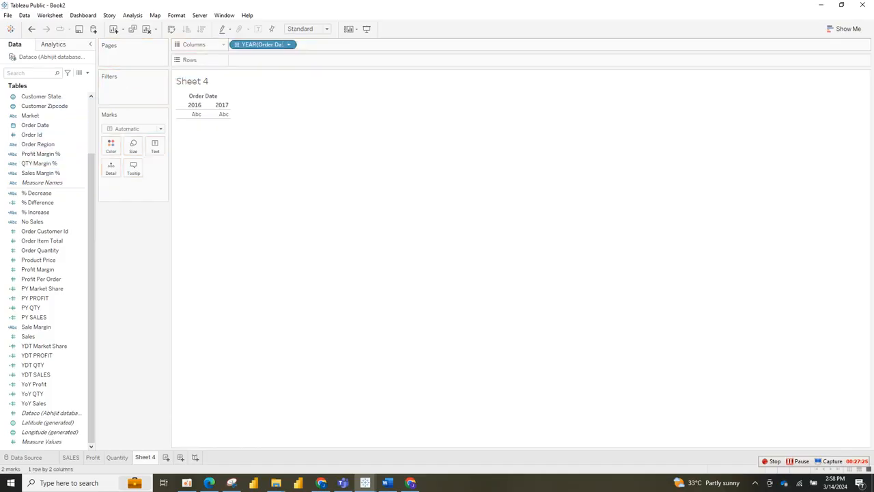
left_click(288, 44)
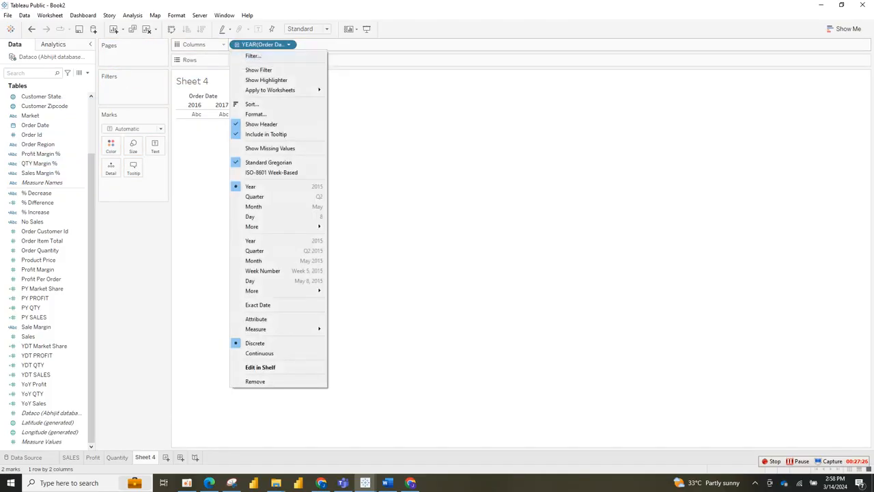
left_click(254, 206)
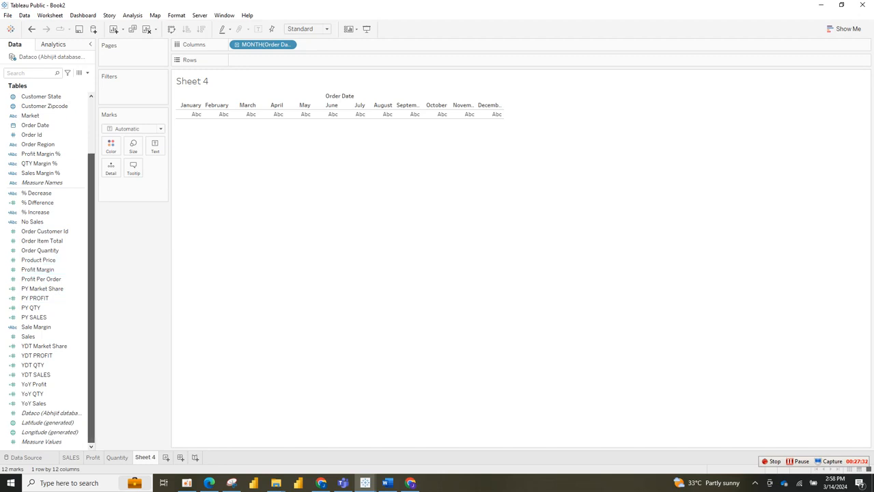
scroll(91, 273, "up", 2)
left_click_drag(91, 300, 91, 328)
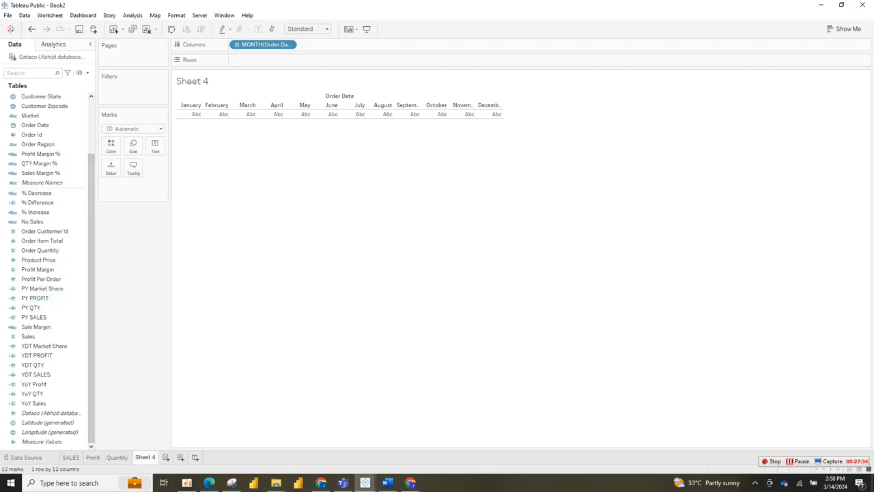
left_click_drag(48, 336, 282, 62)
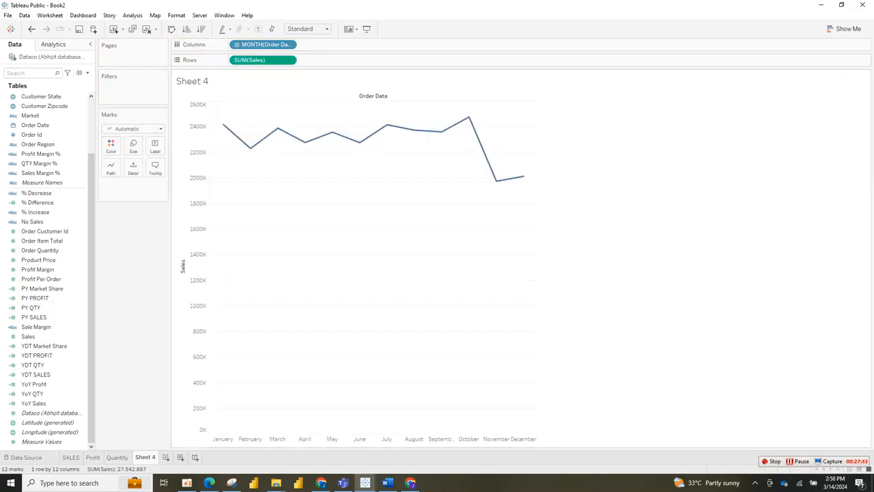
Set the SALES sheet to fit the Entire View
left_click(71, 457)
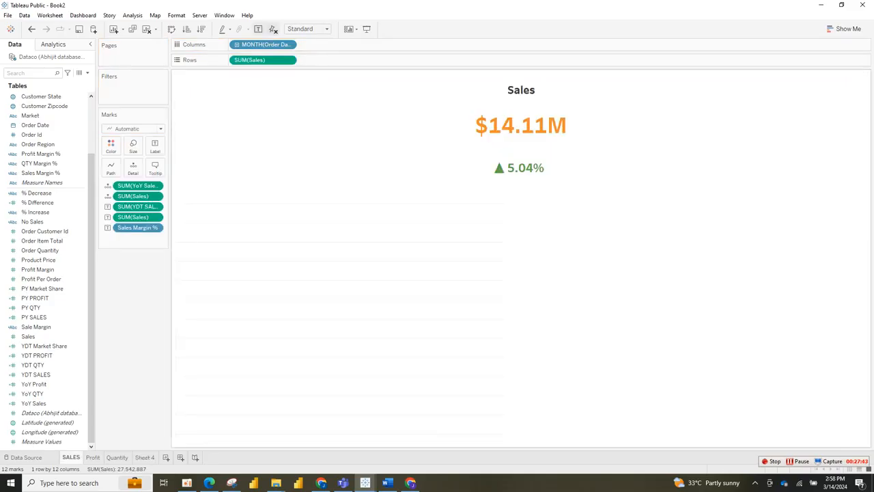
left_click(307, 29)
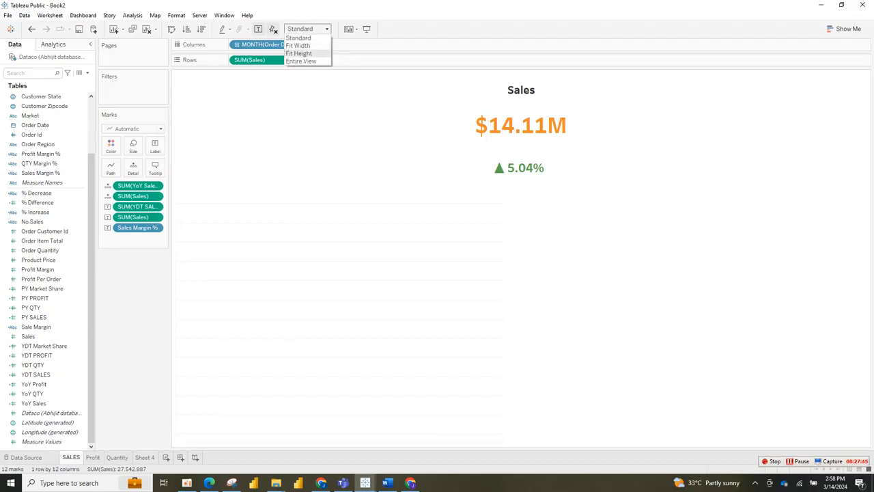
left_click(302, 61)
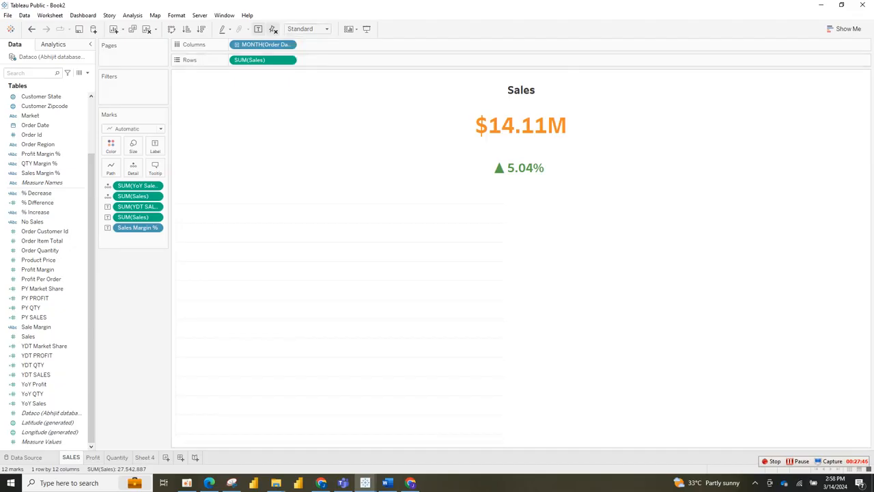
left_click(308, 29)
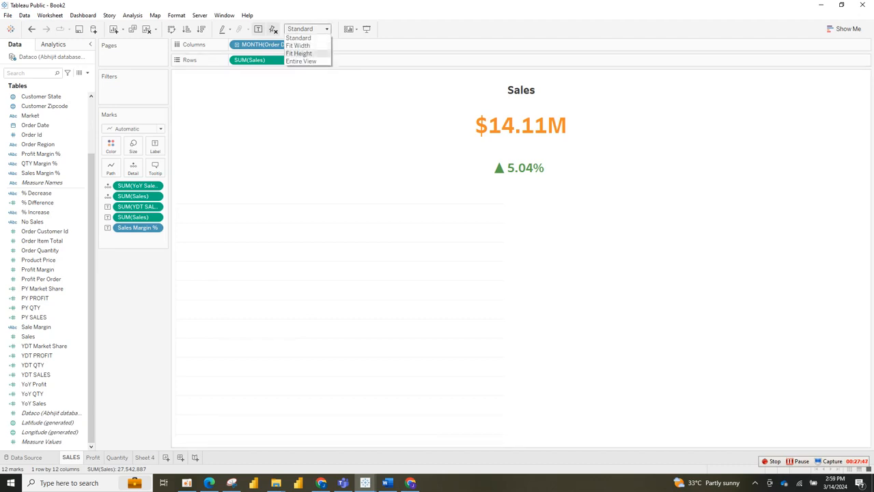
left_click(301, 60)
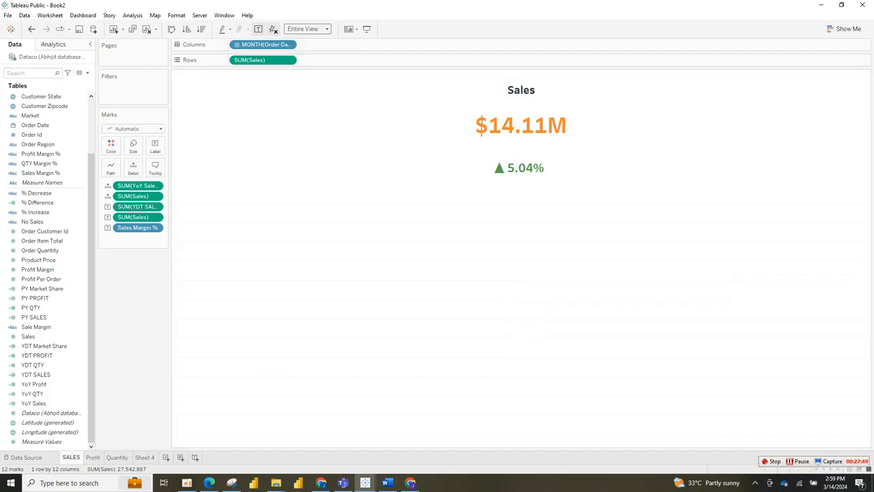
Set both the Profit sheet and the Quantity sheet to fit the Entire View
left_click(93, 457)
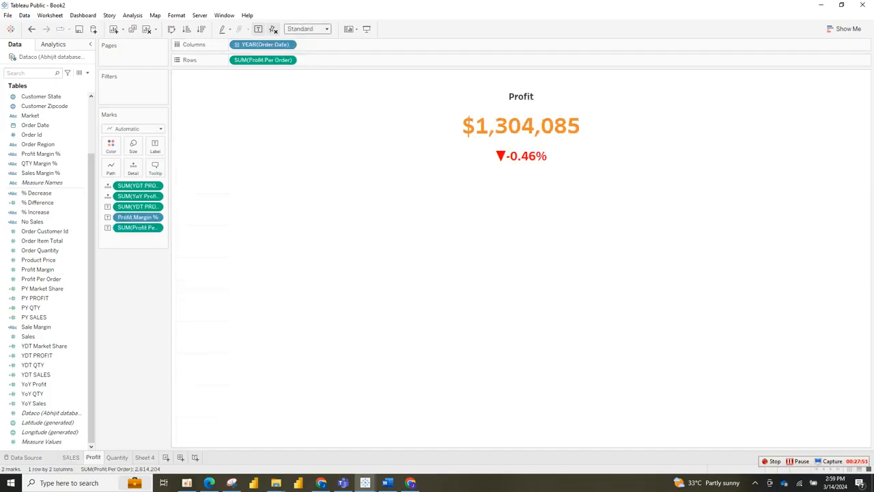
left_click(307, 29)
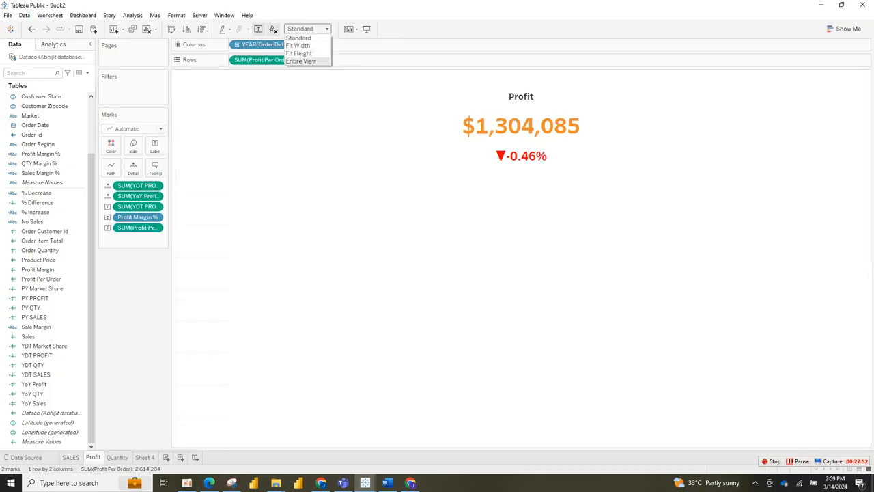
left_click(301, 60)
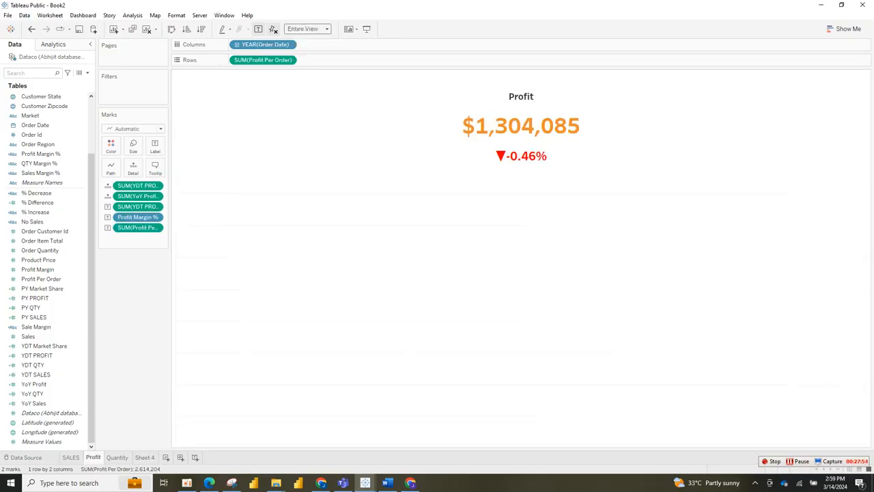
left_click(116, 457)
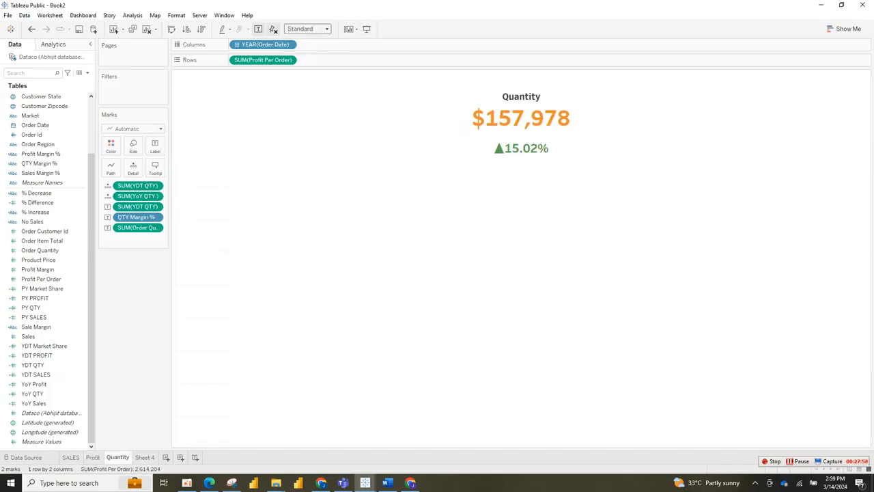
left_click(307, 29)
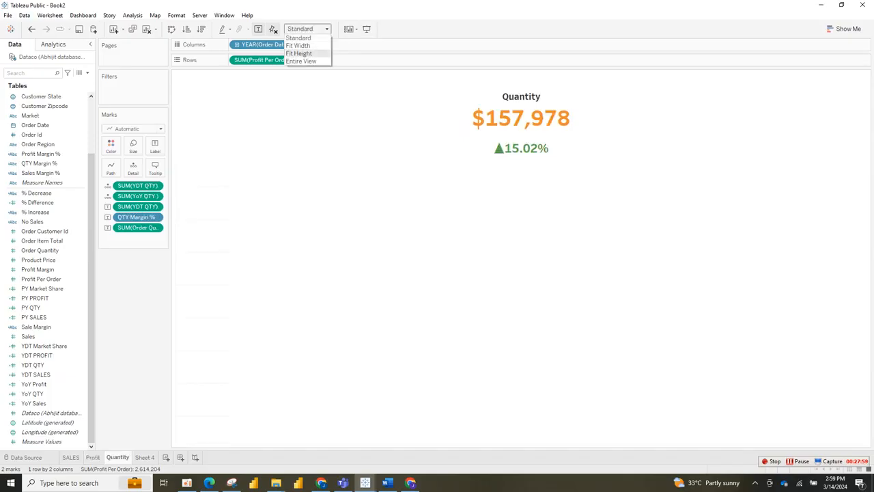
left_click(300, 61)
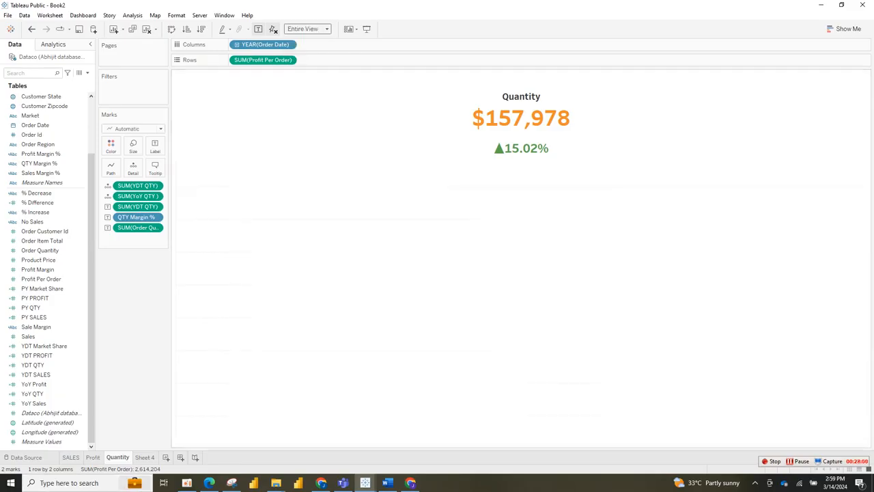
Set the monthly sales chart on Sheet 4 to fit the Entire View
left_click(145, 457)
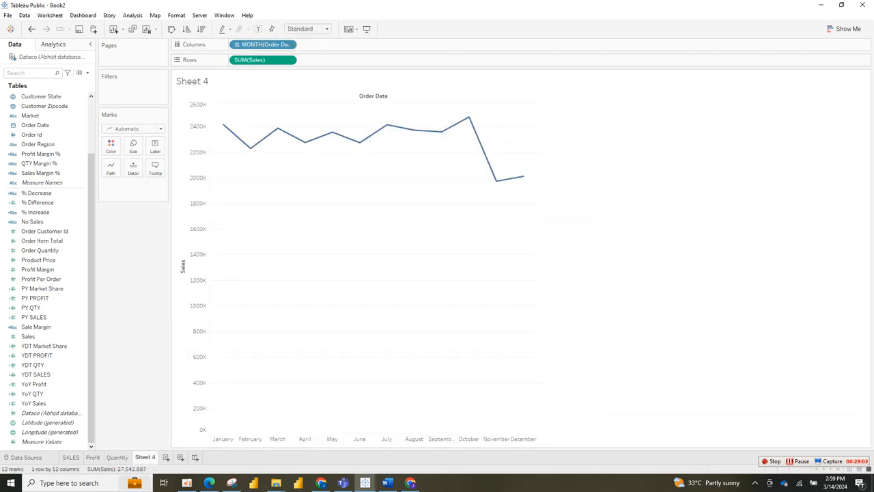
left_click(307, 29)
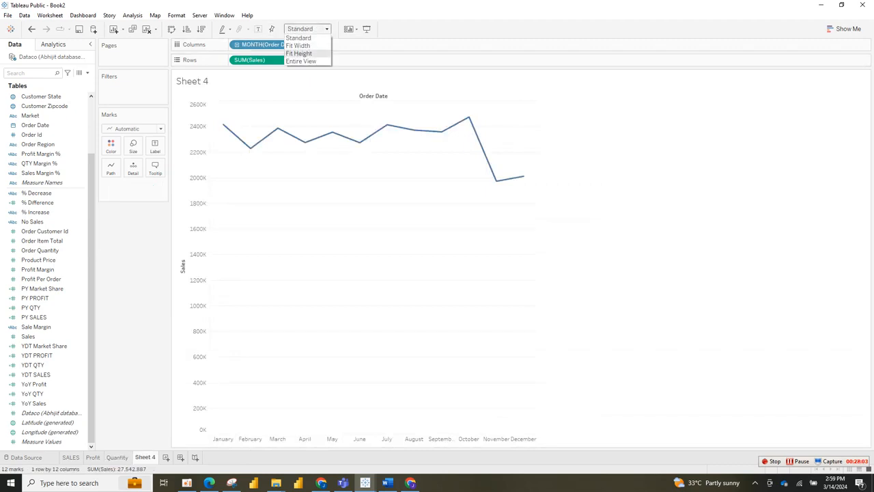
left_click(301, 61)
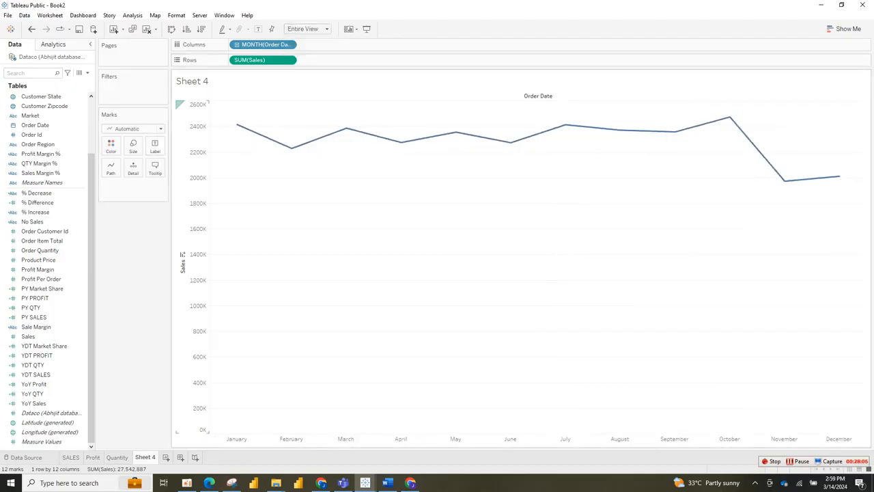
Hide the Sales axis header and the Order Date month headers on Sheet 4
left_click(191, 137)
right_click(187, 138)
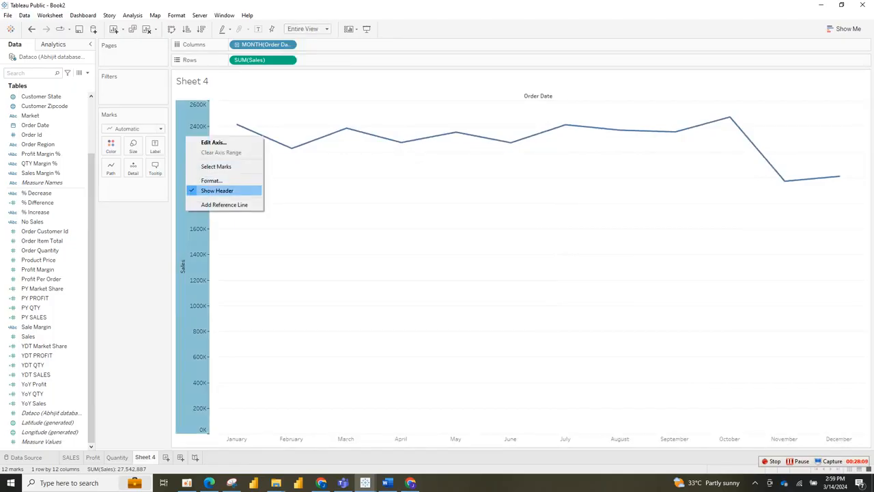
left_click(217, 190)
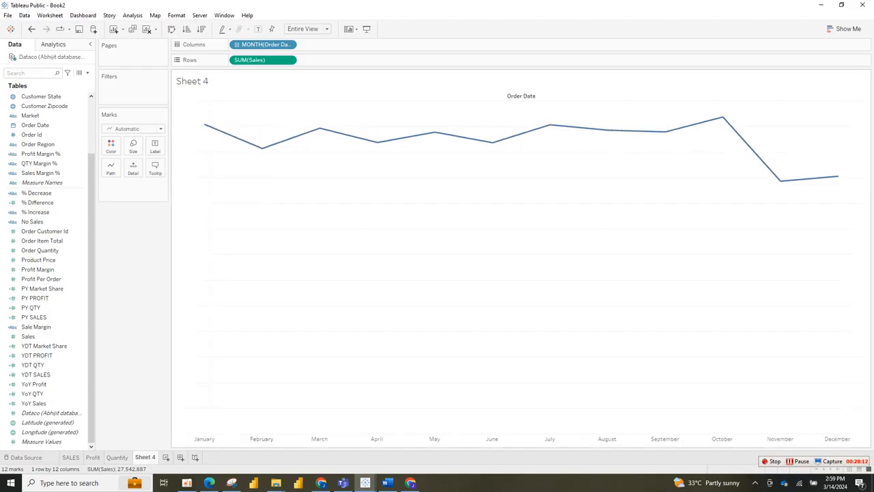
right_click(265, 341)
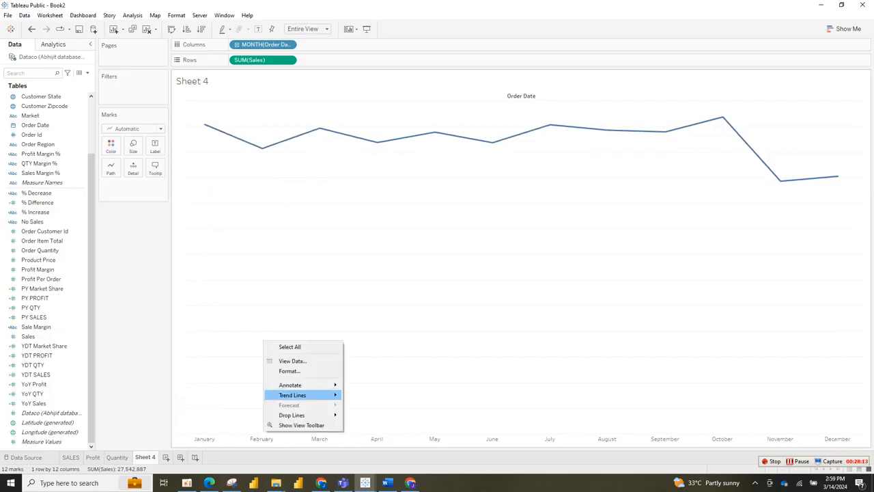
mouse_move(294, 385)
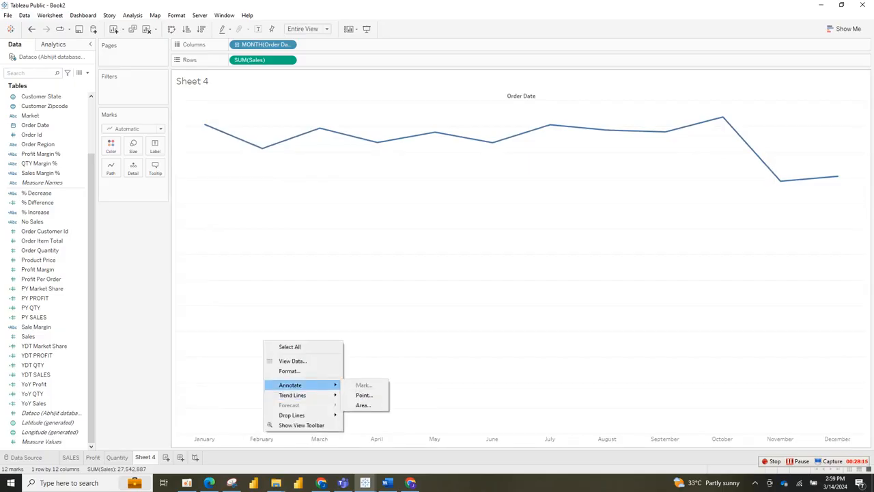
left_click(286, 438)
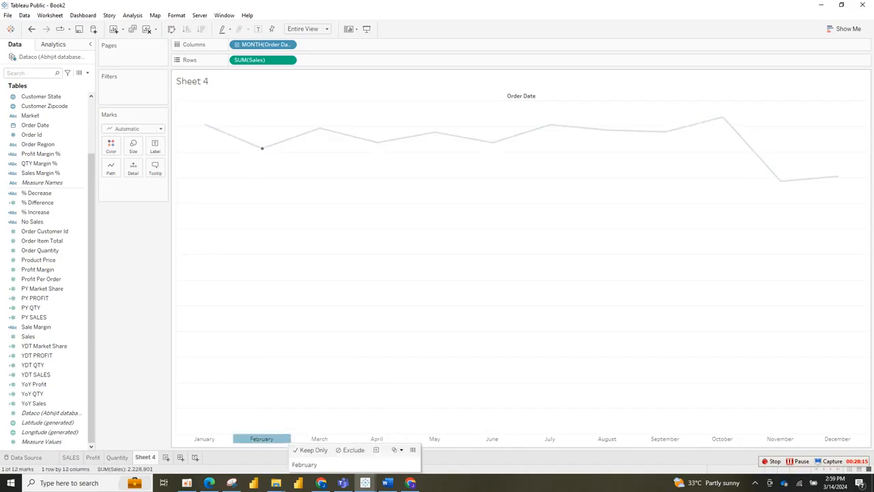
right_click(283, 437)
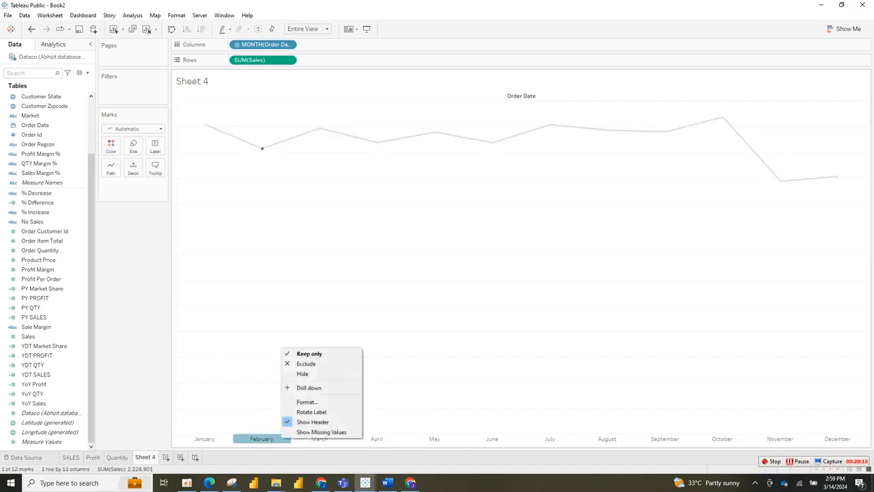
left_click(312, 421)
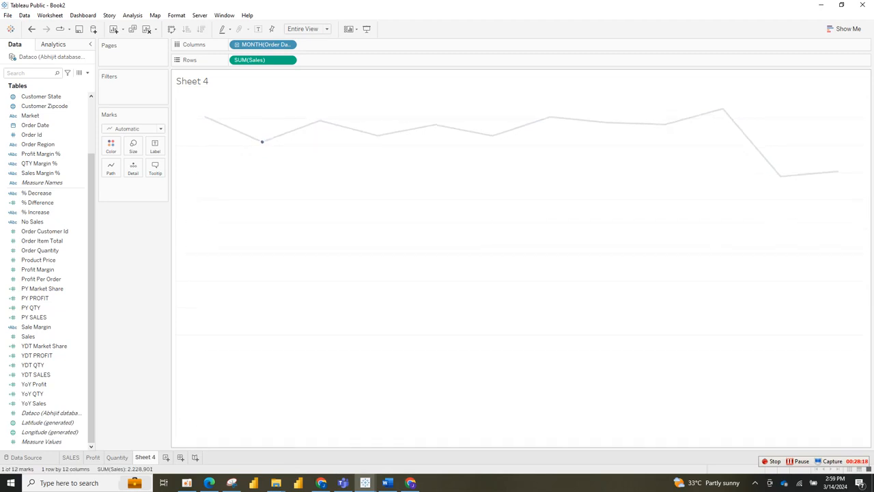
left_click(262, 141)
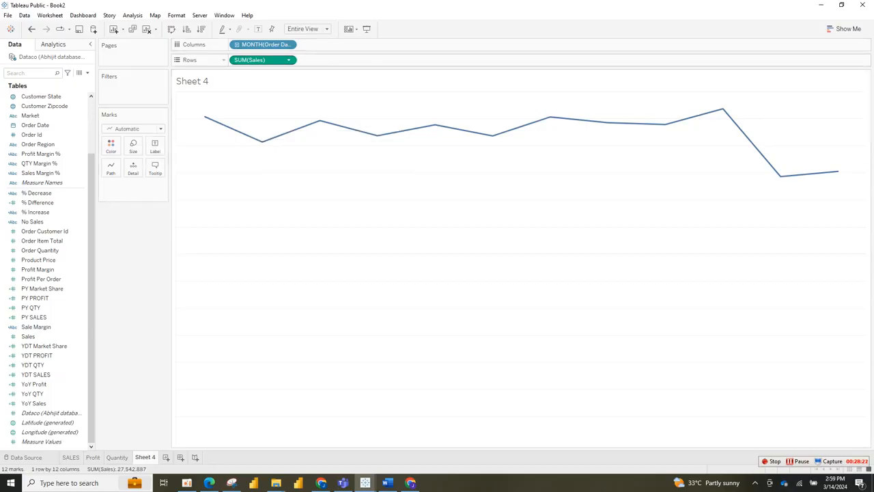
Label the Sheet 4 line with SUM(Sales) and colour it by MONTH(Order Date), keeping both fields on the rows and columns
left_click_drag(263, 59, 155, 146)
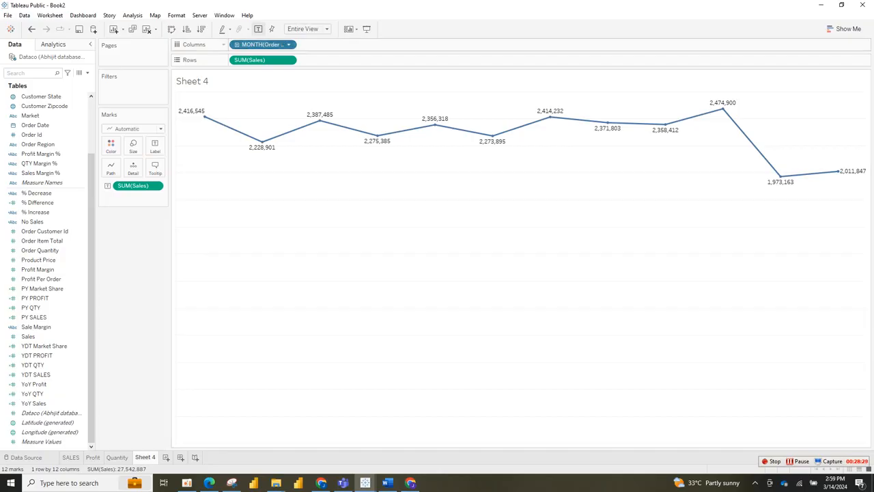
left_click_drag(263, 45, 111, 146)
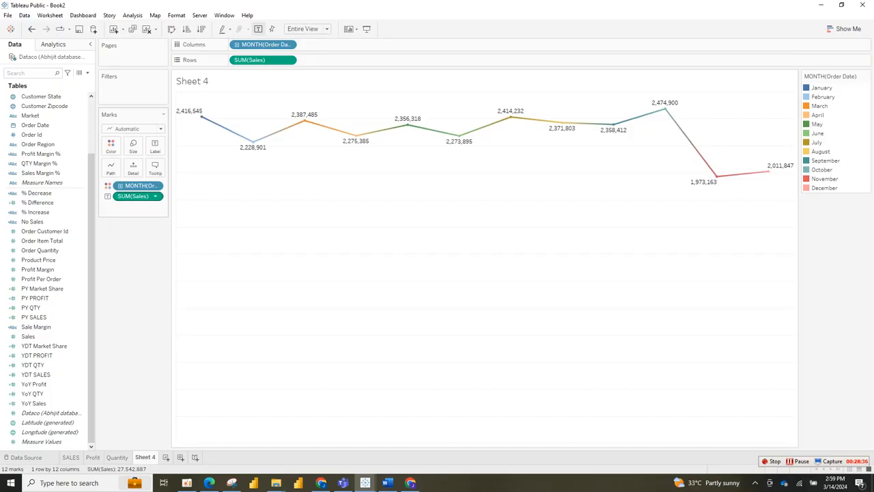
Format the SUM(Sales) labels on Sheet 4 as Currency (Custom) with 0 decimal places and a $ prefix
left_click(155, 196)
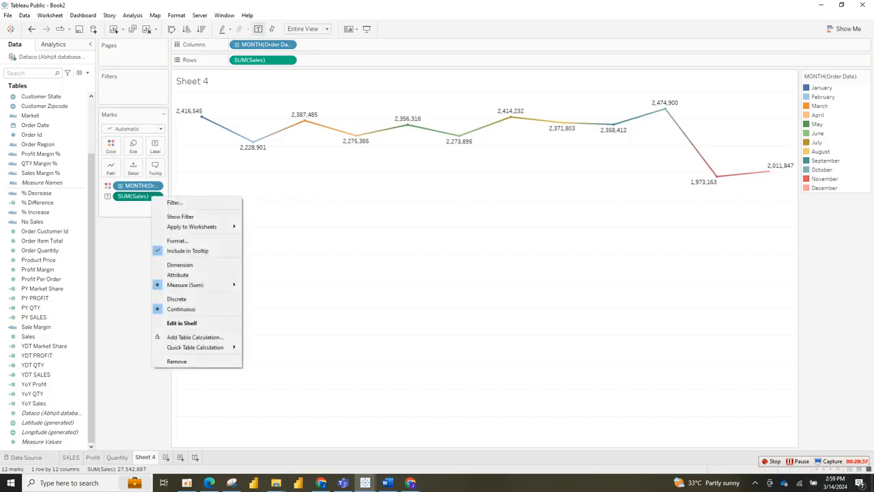
left_click(178, 240)
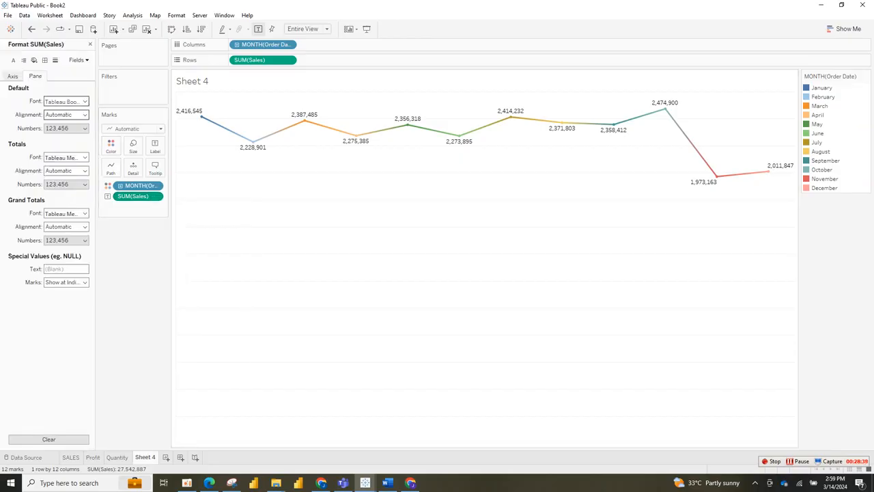
left_click(75, 128)
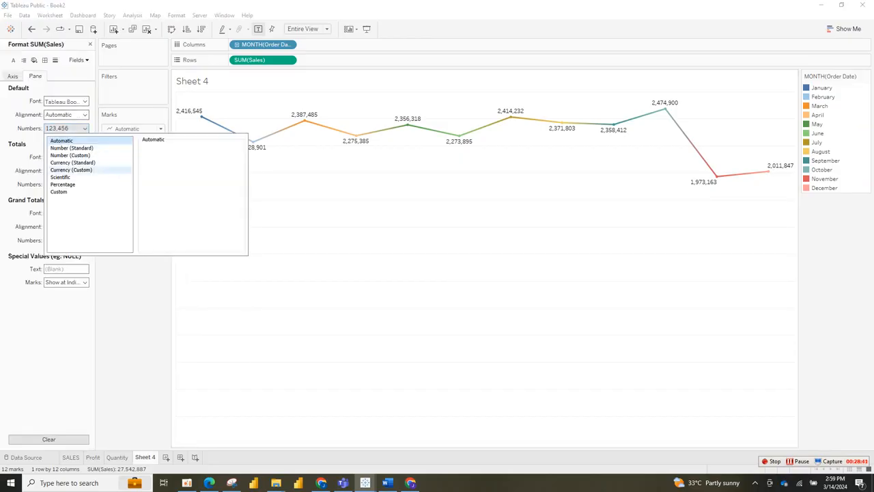
left_click(71, 169)
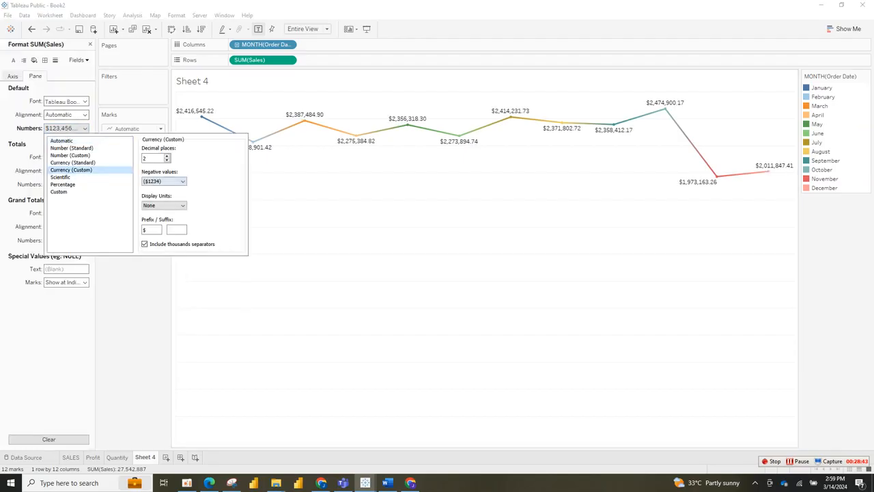
type("0")
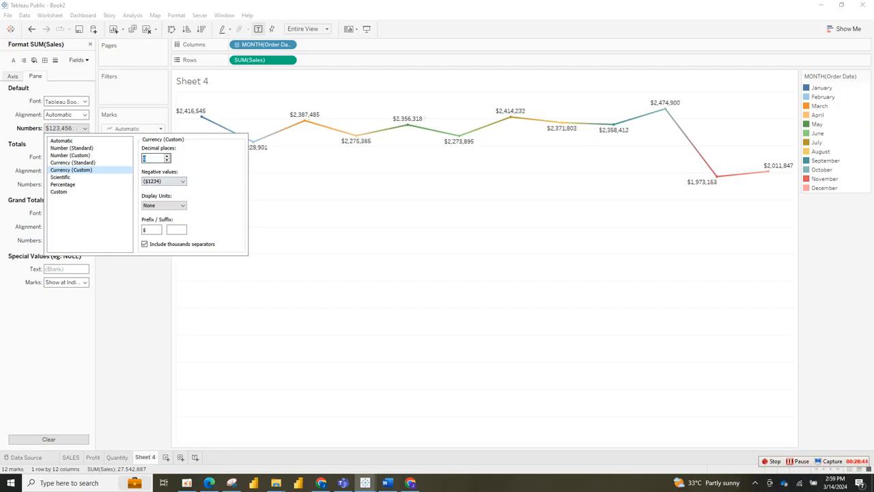
key("Return")
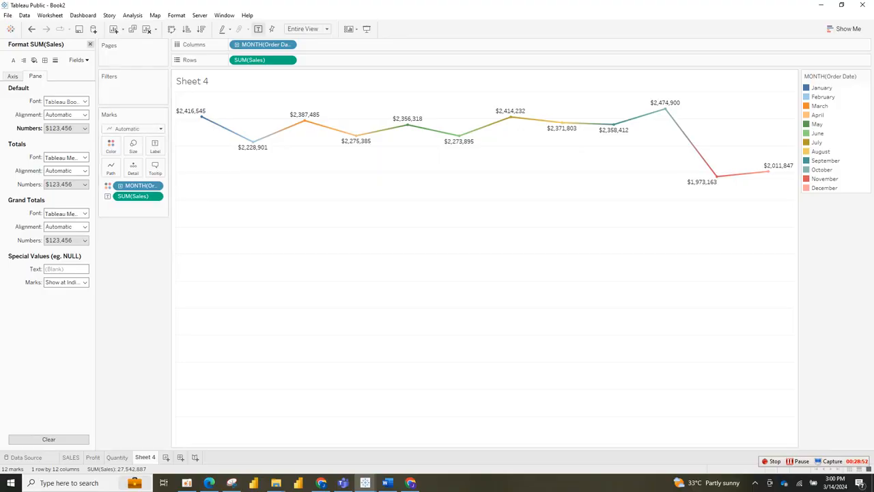
left_click(90, 44)
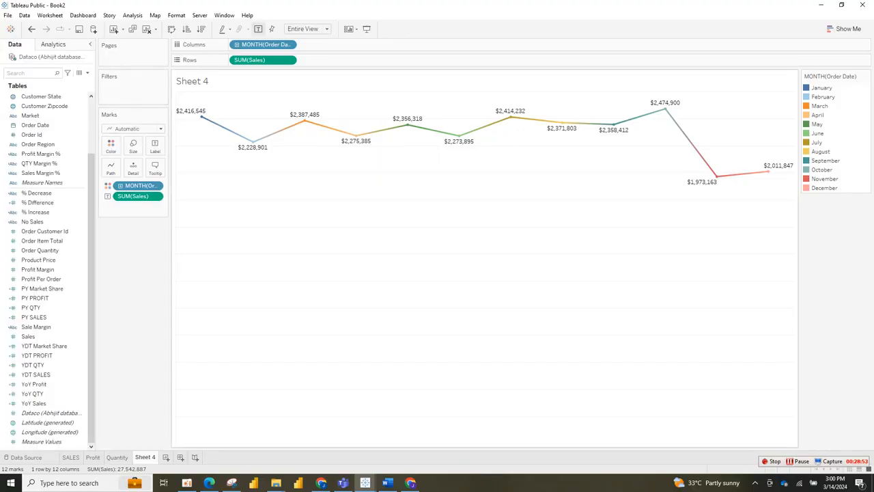
Set the row grid lines of the Sheet 4 line chart to None
right_click(227, 218)
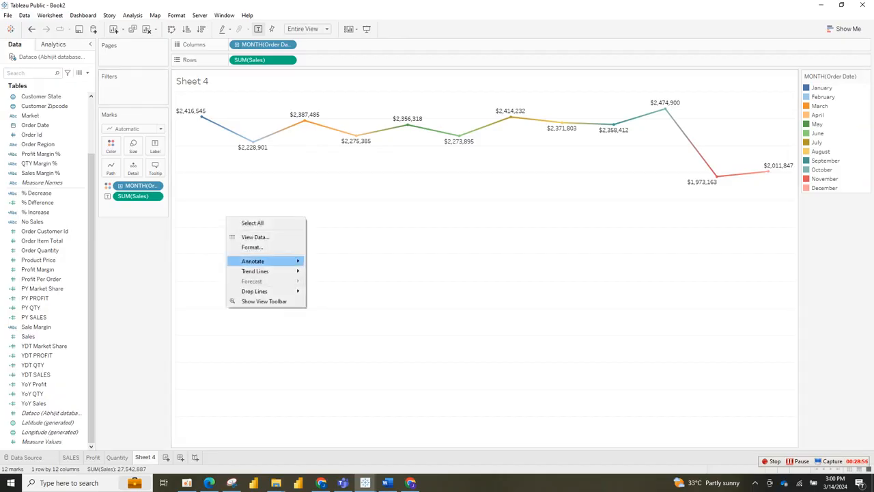
left_click(252, 247)
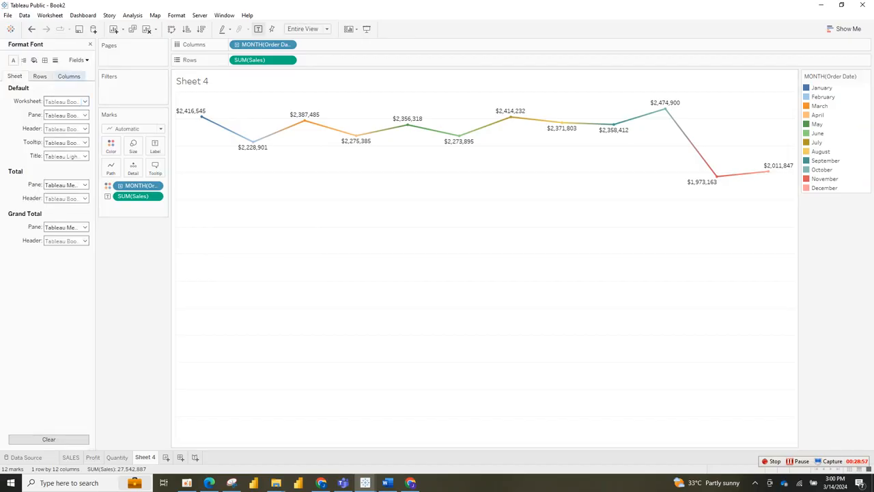
left_click(40, 76)
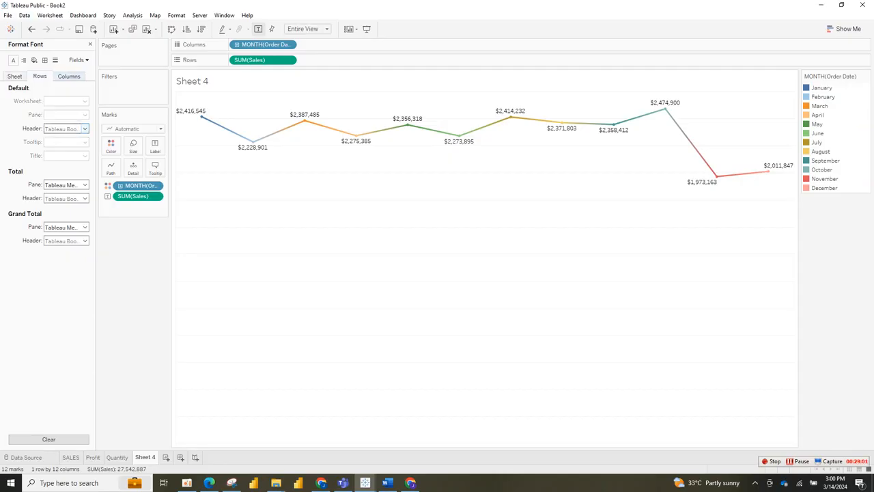
left_click(55, 61)
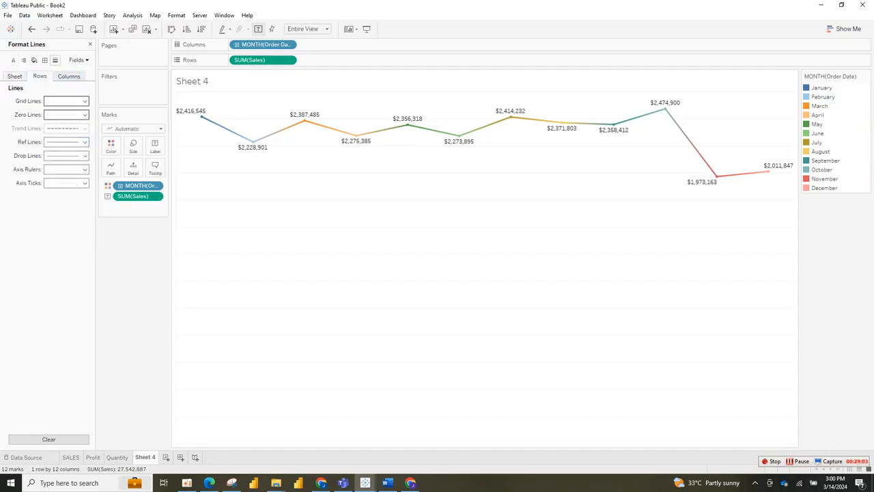
left_click(84, 101)
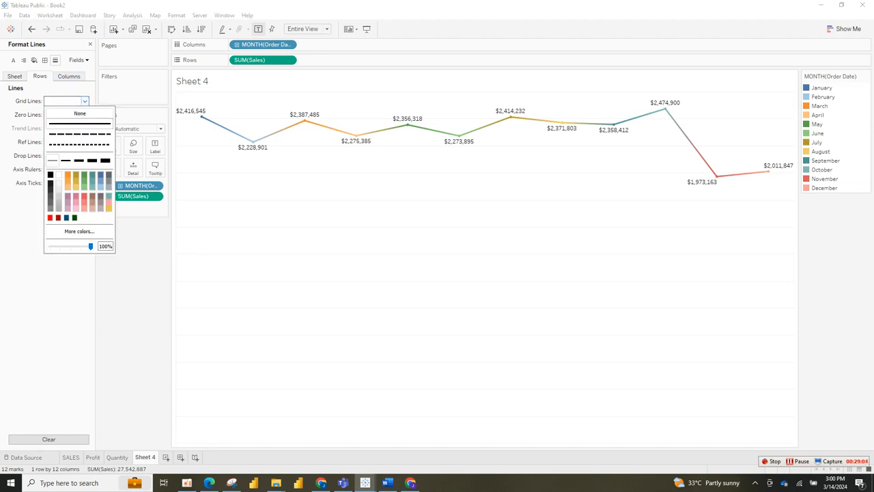
left_click(79, 113)
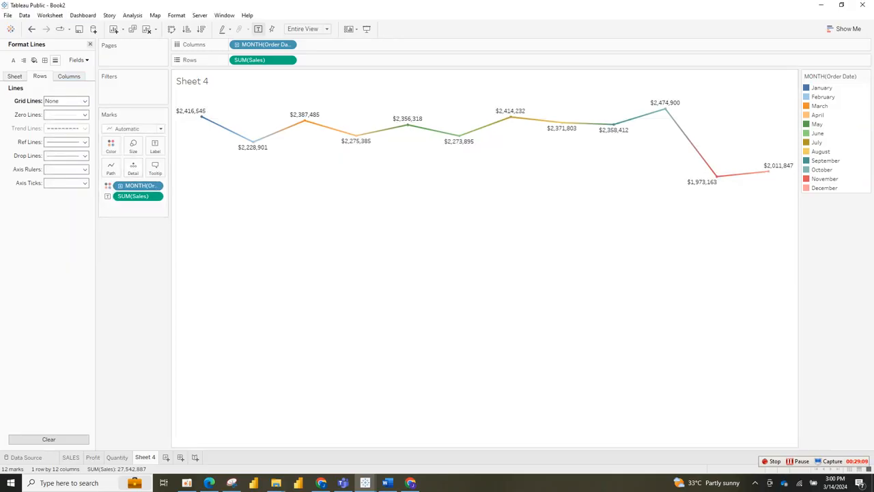
left_click(89, 44)
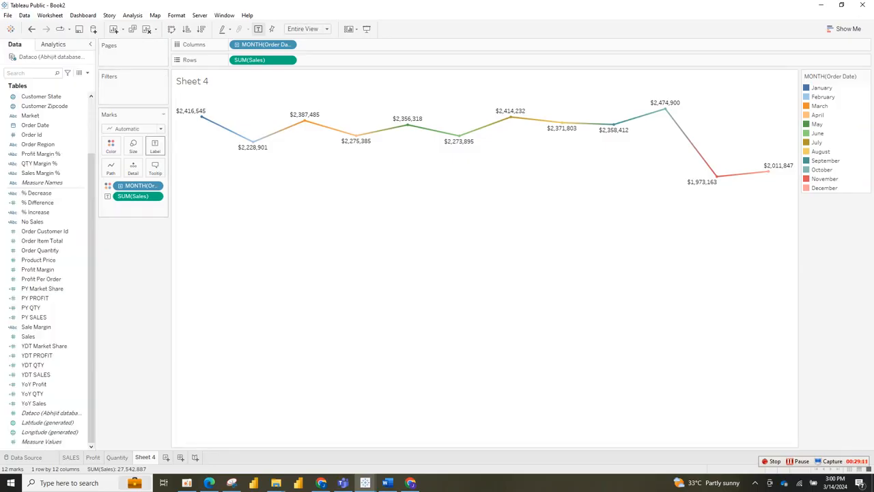
Make the Sheet 4 mark labels bold and set their font size to 10
left_click(155, 146)
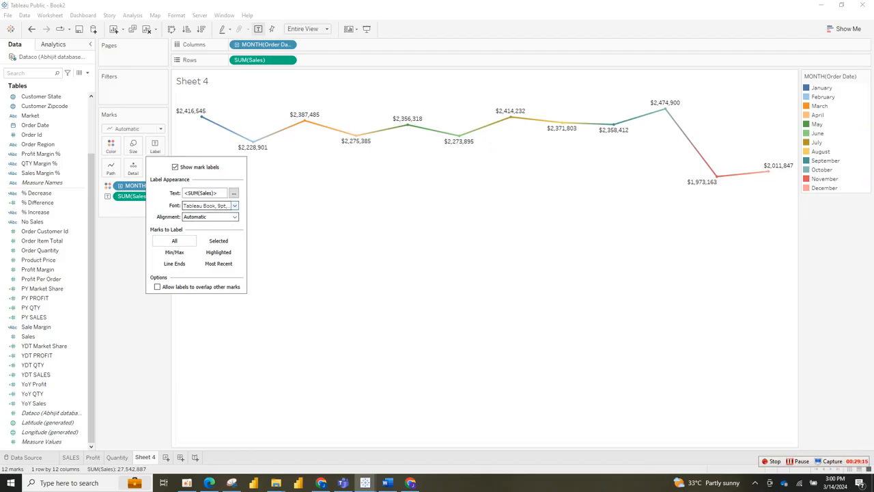
left_click(234, 205)
left_click(234, 206)
left_click(234, 206)
left_click(217, 230)
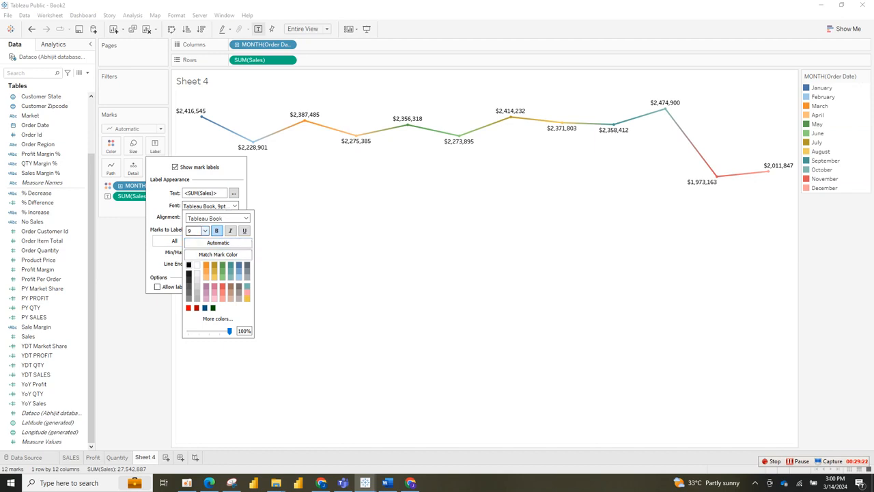
left_click(204, 230)
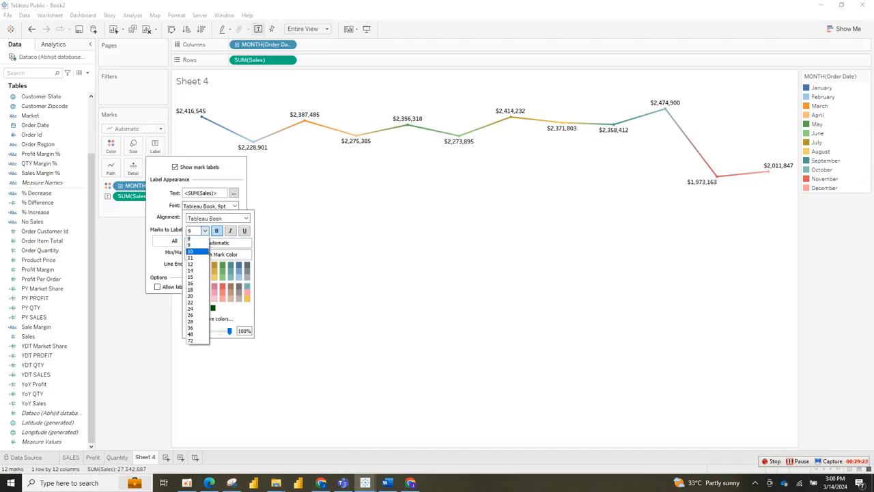
left_click(191, 251)
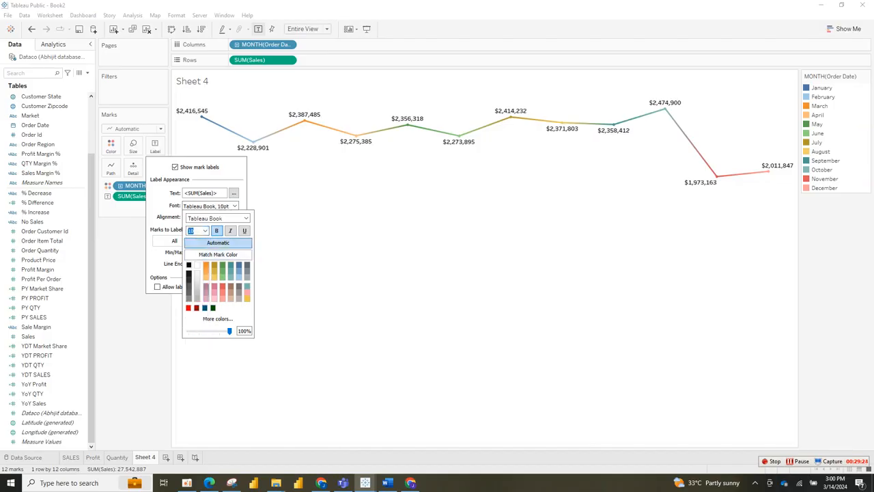
key("Escape")
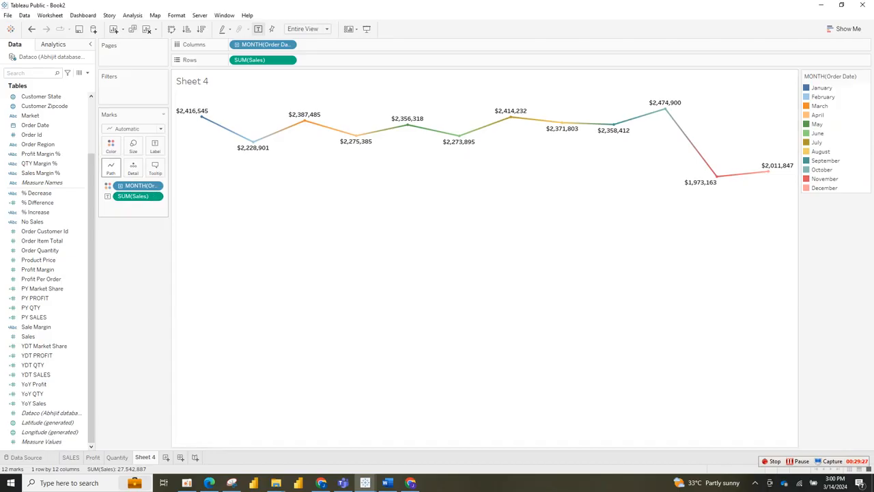
left_click(111, 167)
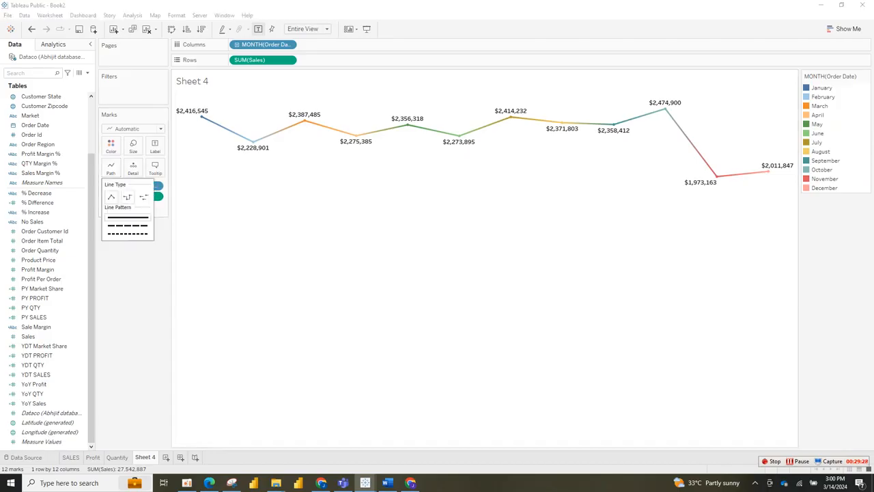
key("Escape")
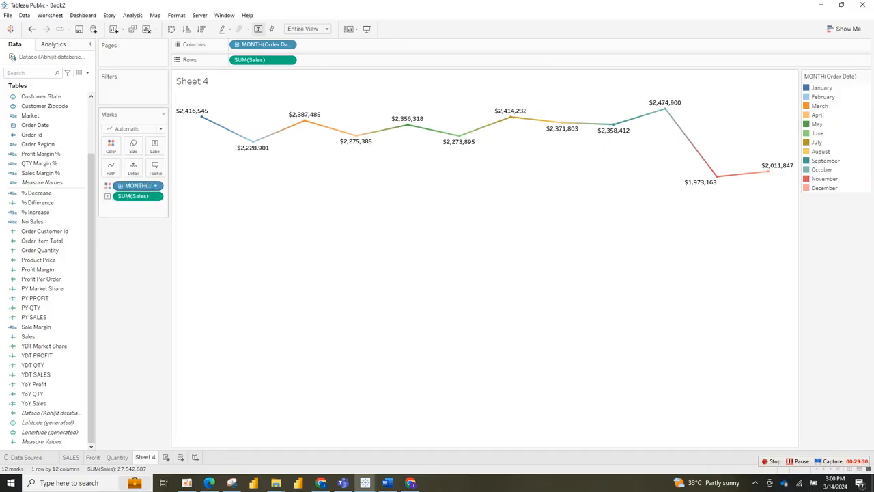
left_click(108, 185)
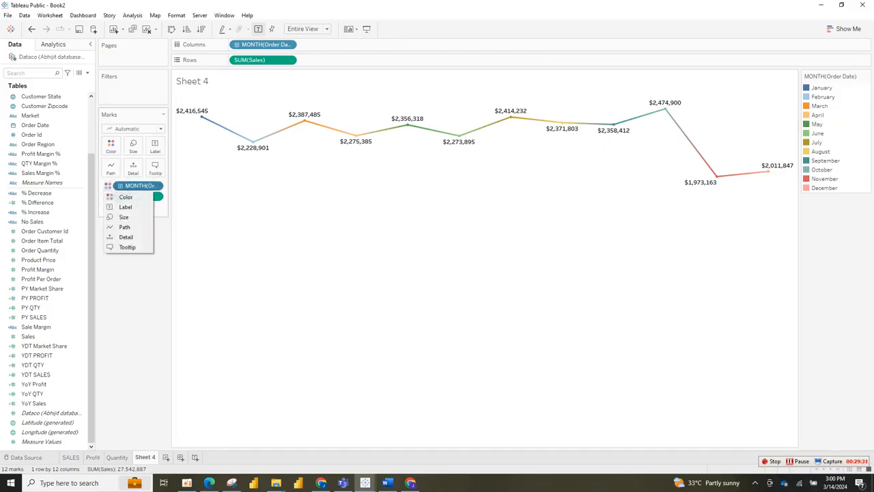
key("Escape")
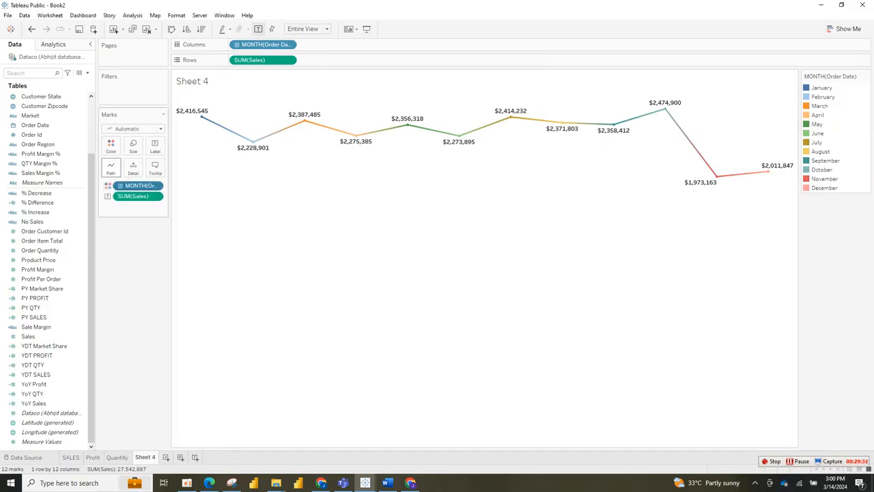
left_click(111, 167)
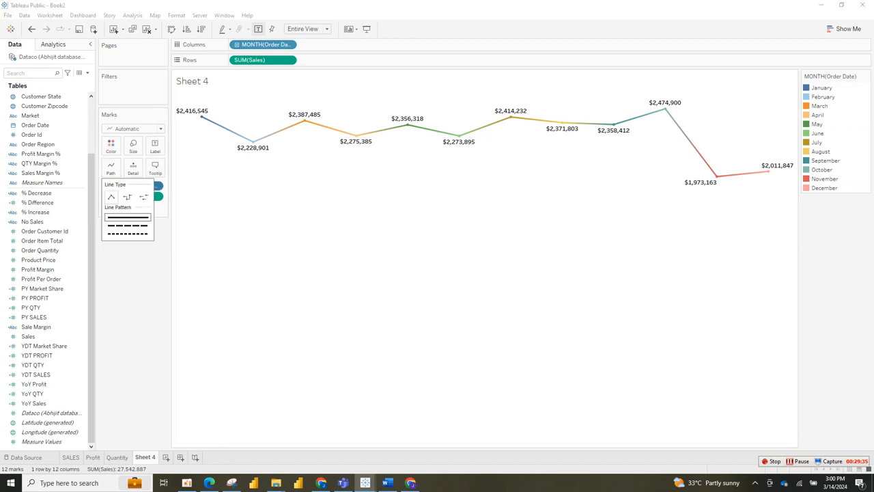
Thicken the Sheet 4 line by raising the mark size to about the middle of its range
left_click(133, 146)
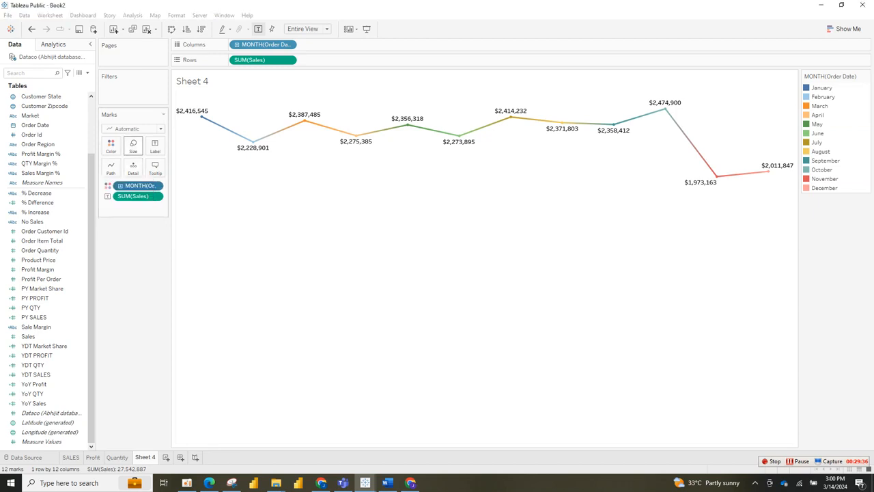
left_click_drag(149, 168, 165, 168)
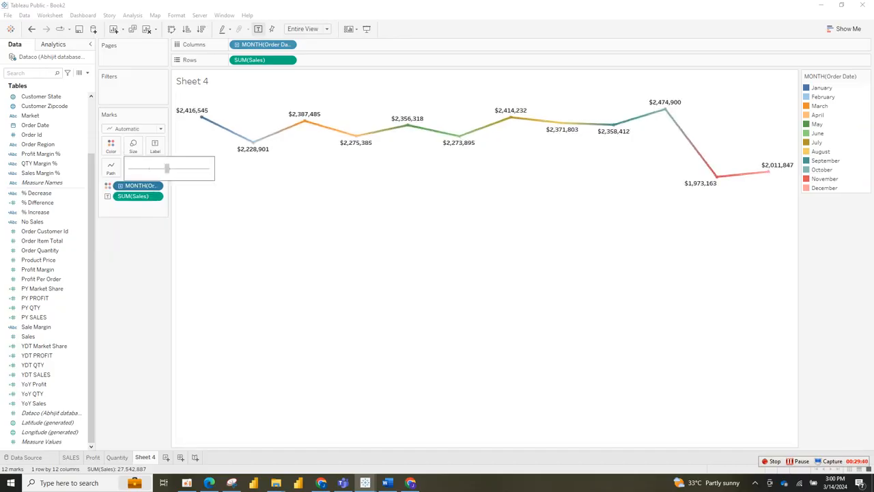
left_click_drag(167, 168, 169, 168)
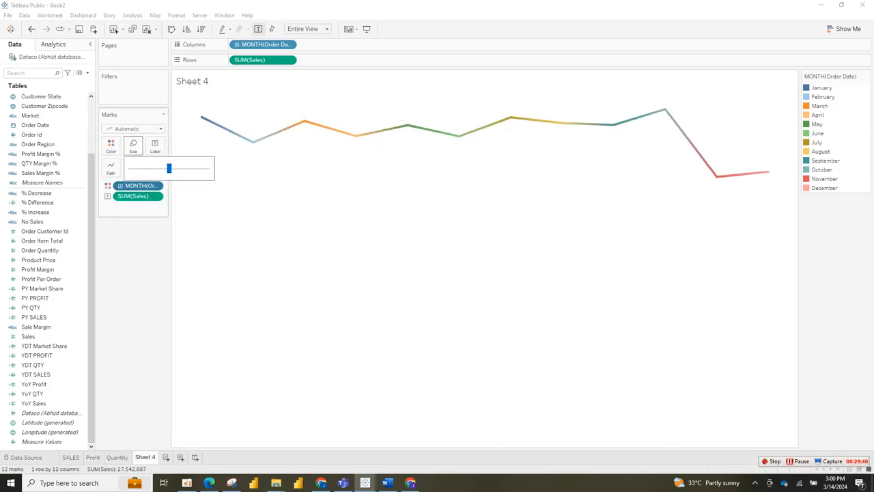
left_click(133, 145)
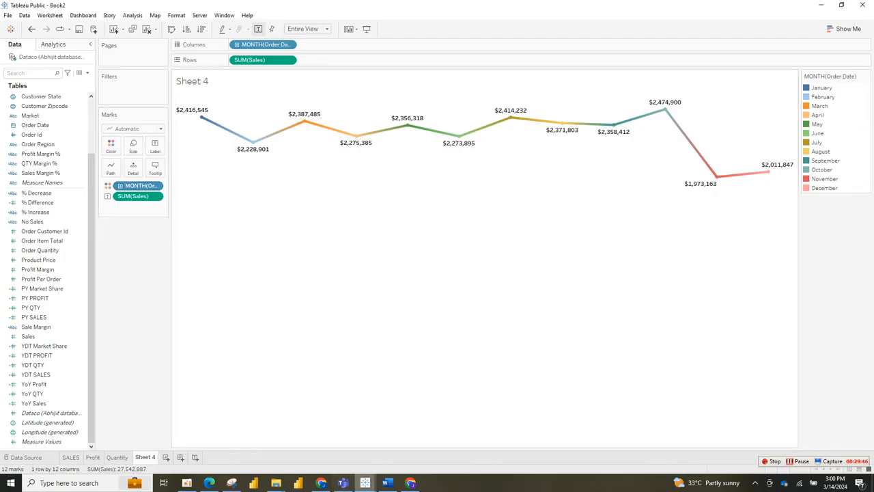
Check the Monthly Sales chart on the reference YTD SALES ANALYSIS dashboard and return to Book2
mouse_move(366, 483)
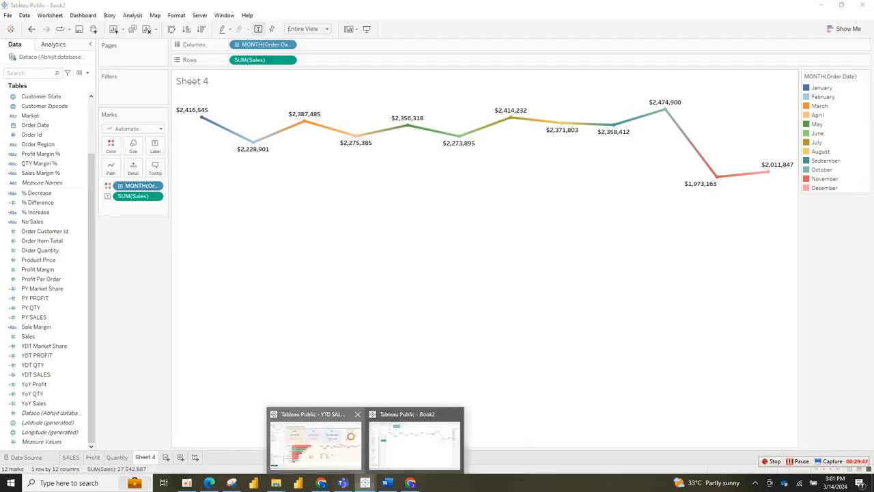
left_click(315, 437)
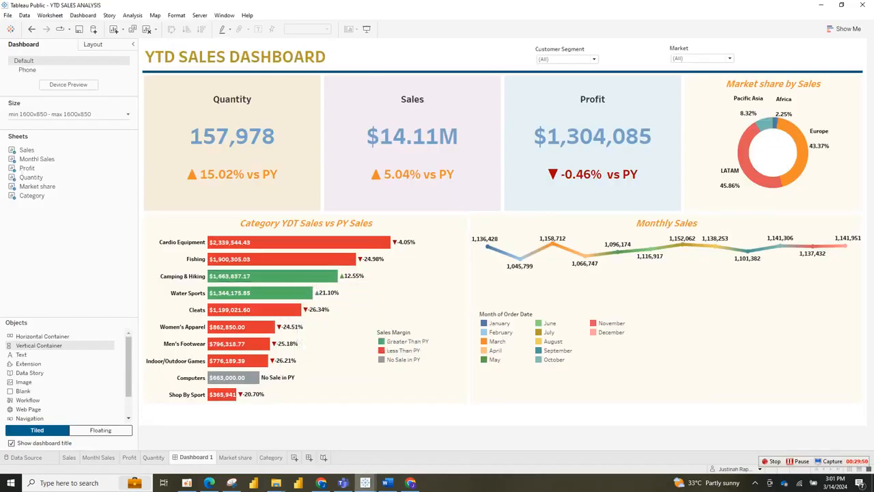
left_click(365, 483)
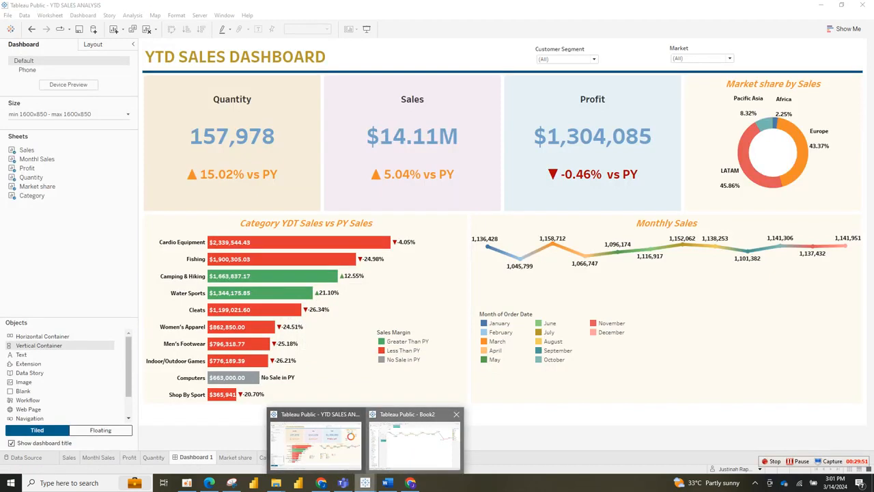
left_click(414, 441)
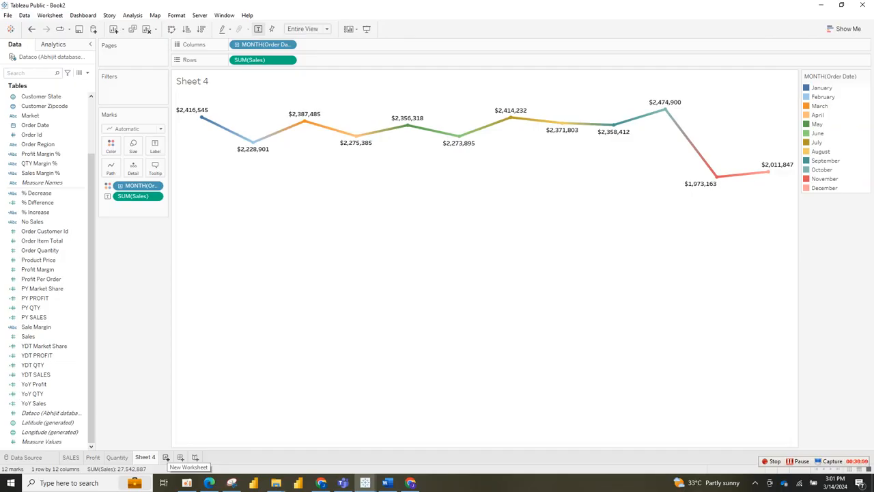
Add a new blank worksheet and rename Sheet 4 as "Montly Sales"
left_click(165, 457)
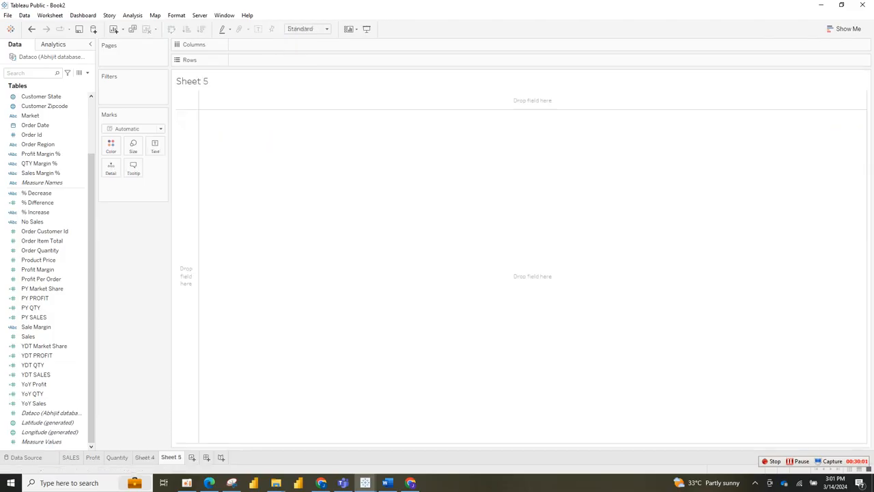
double_click(144, 457)
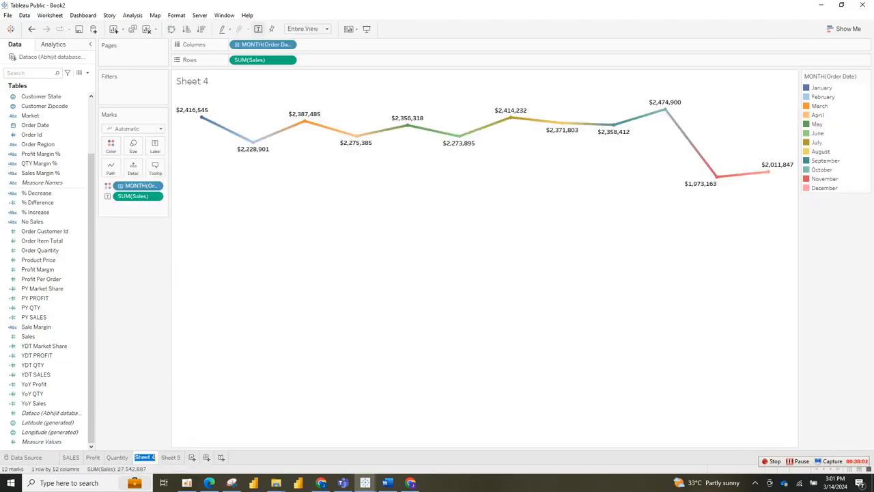
type("M")
type("o")
type("nt")
type("hl")
type("S")
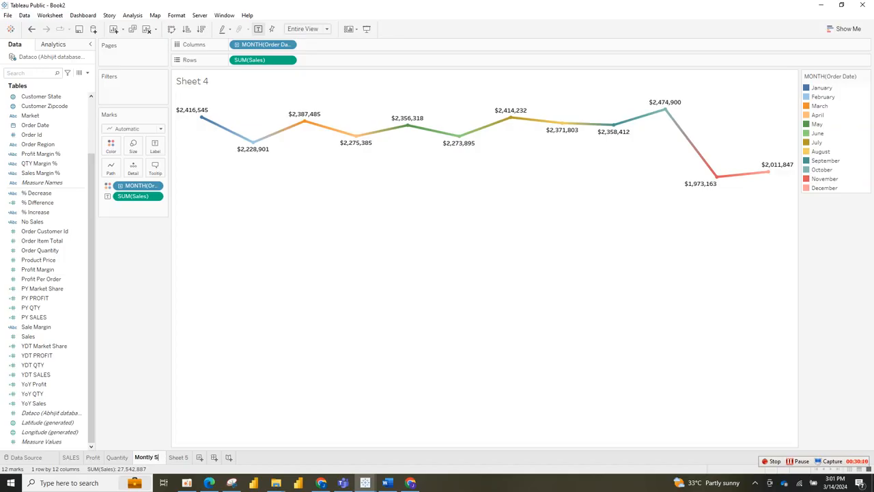
type("ales")
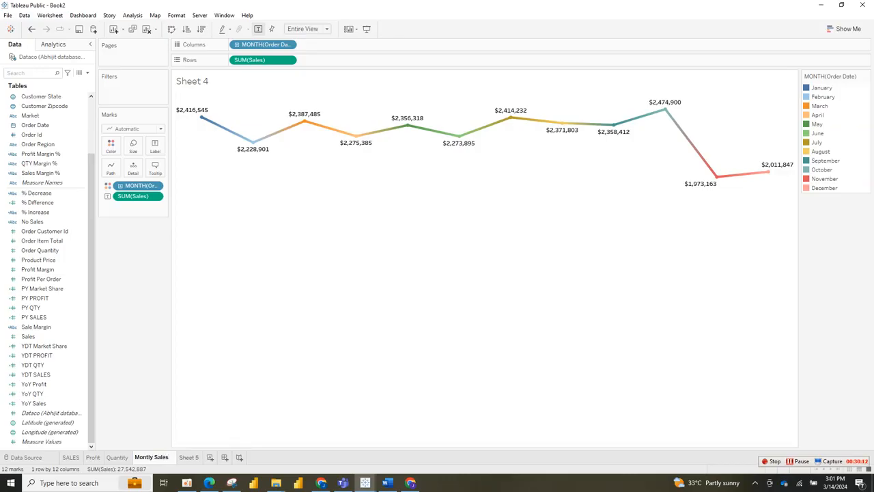
Rename Sheet 5 as "Category"
key("Tab")
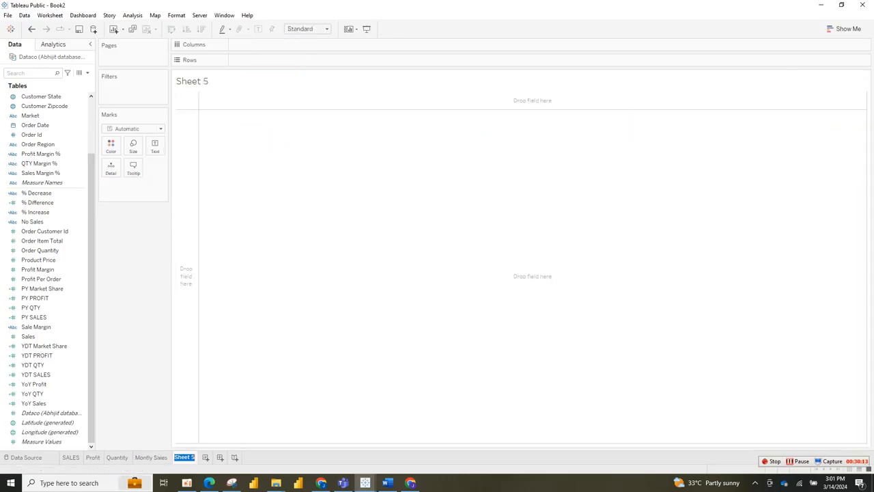
type("Category")
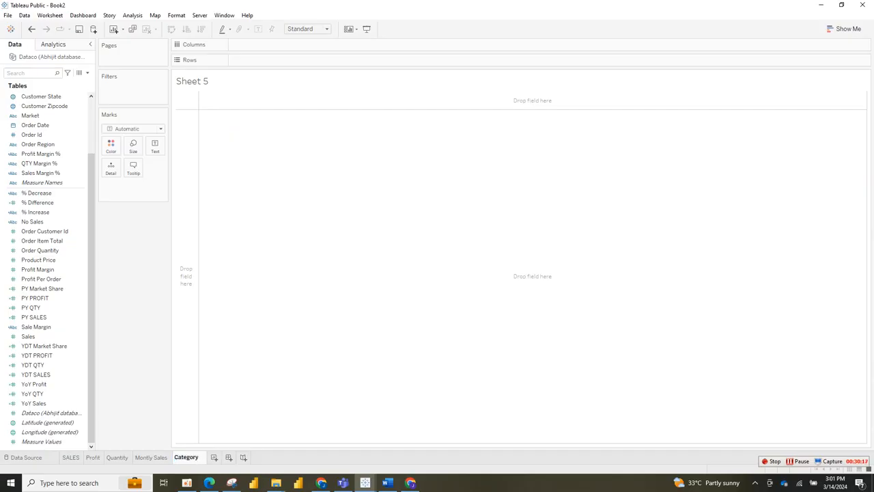
key("Return")
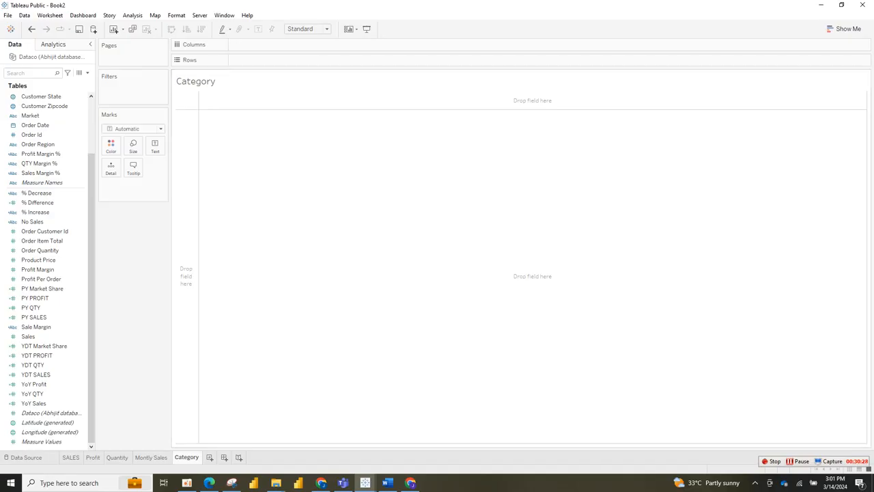
Prefix the Category sheet's name with "Top 10" so that it reads "Top 10 Category"
double_click(186, 457)
key("Return")
left_click(175, 457)
type("Tp")
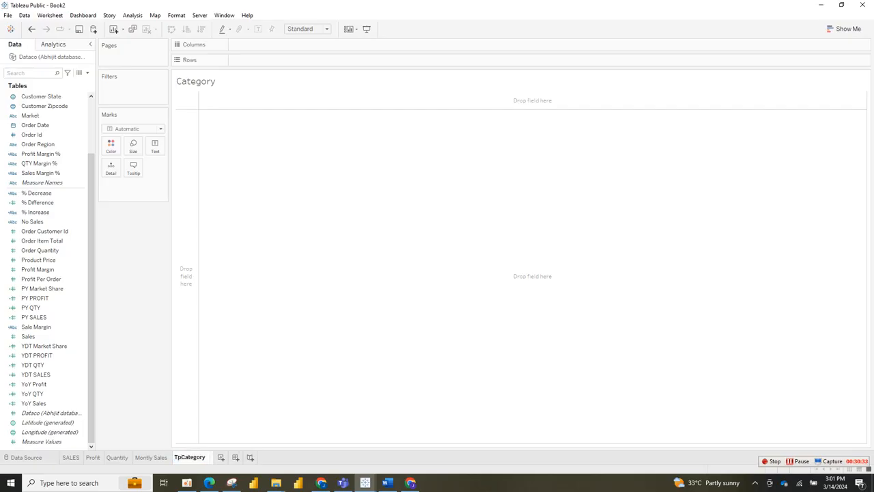
key("BackSpace")
type("op 10")
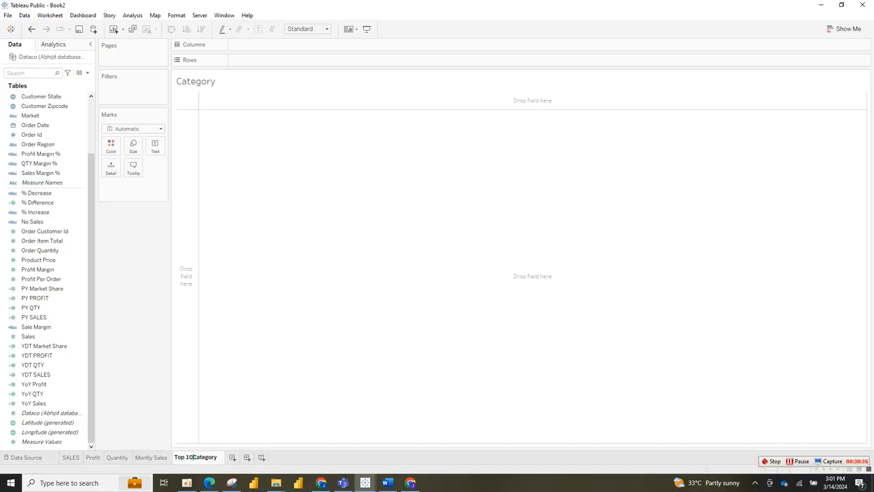
key("Return")
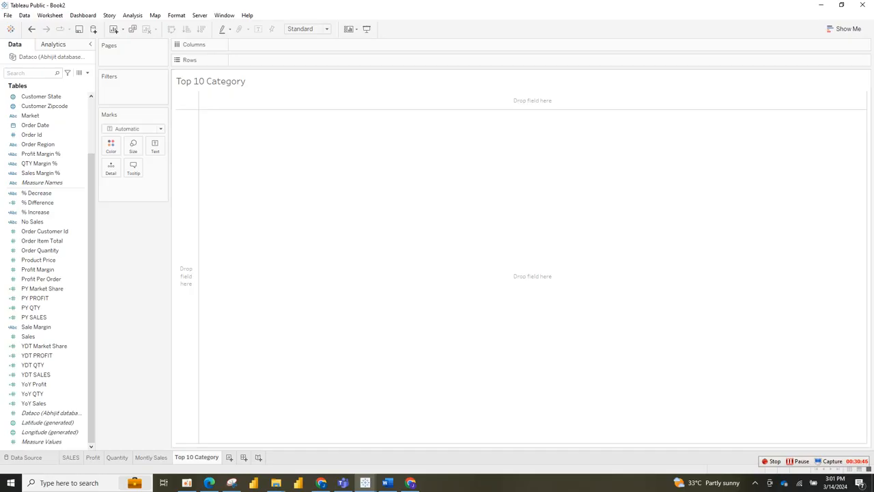
Plot YDT Market Share on the rows of the Top 10 Category sheet
left_click(52, 346)
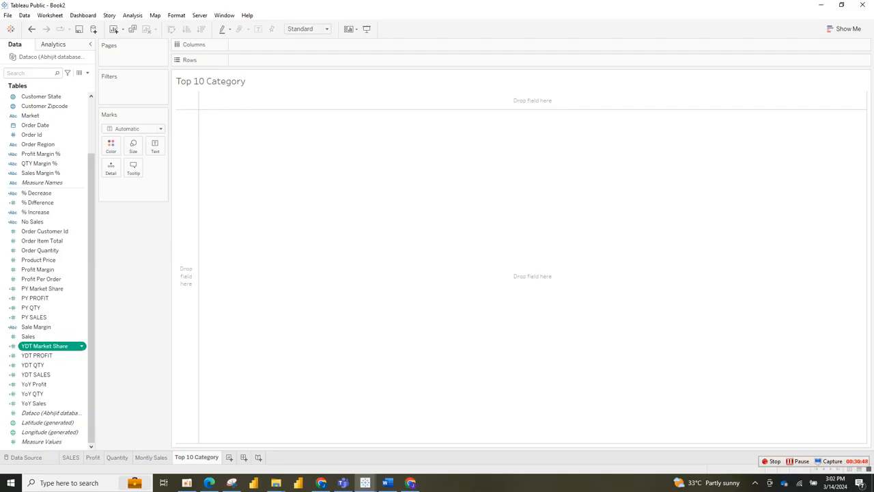
left_click(52, 346)
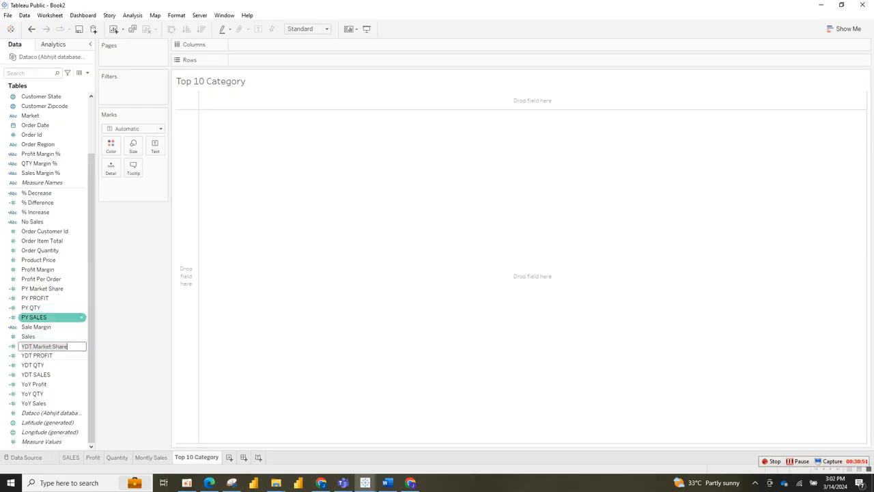
key("Return")
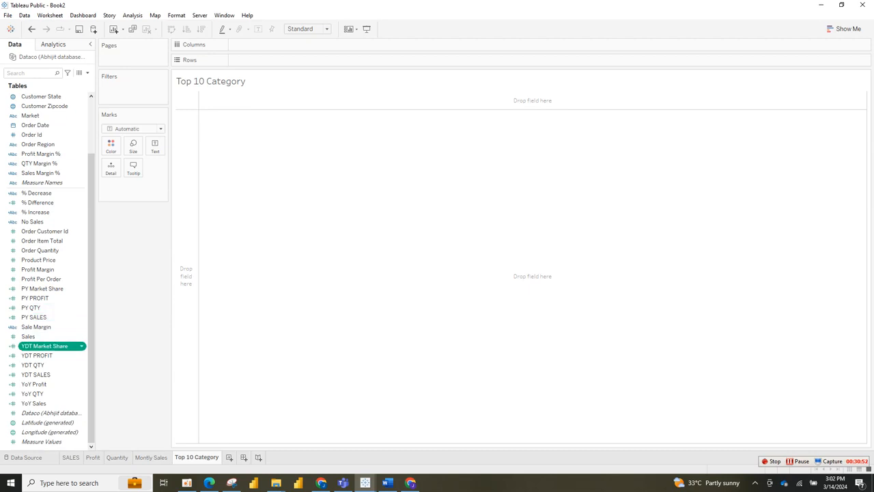
left_click_drag(44, 345, 230, 59)
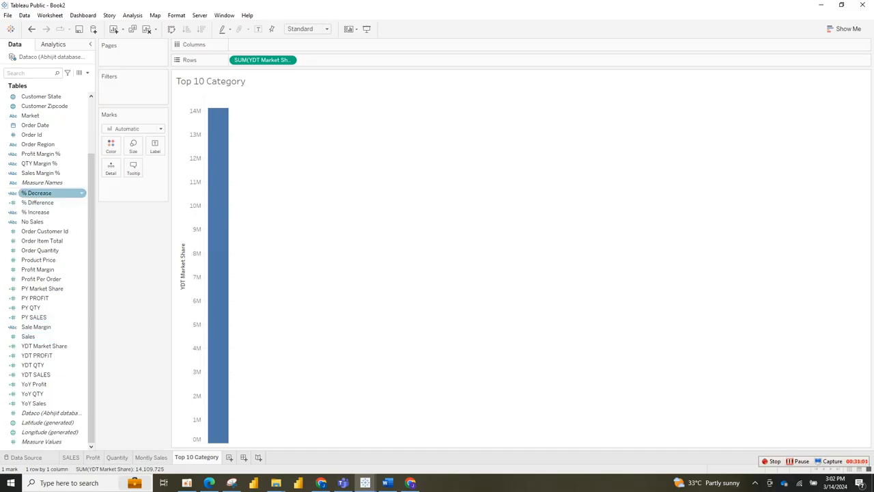
Try Measure Names in the columns, remove it, and break the YDT Market Share chart down by Category Name in the columns
double_click(52, 183)
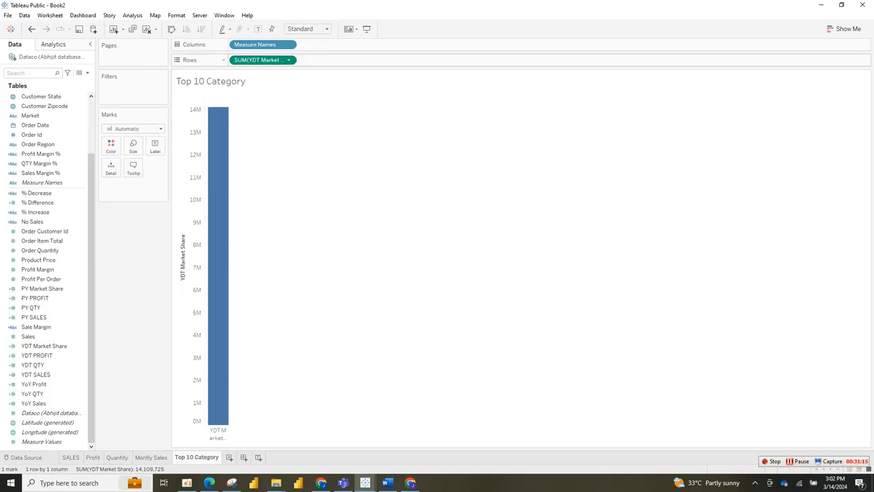
left_click_drag(255, 44, 60, 149)
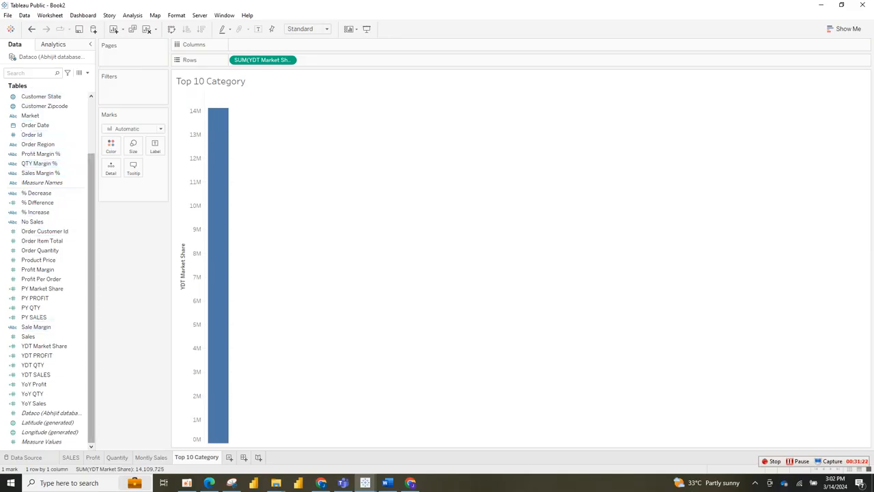
scroll(47, 273, "up", 3)
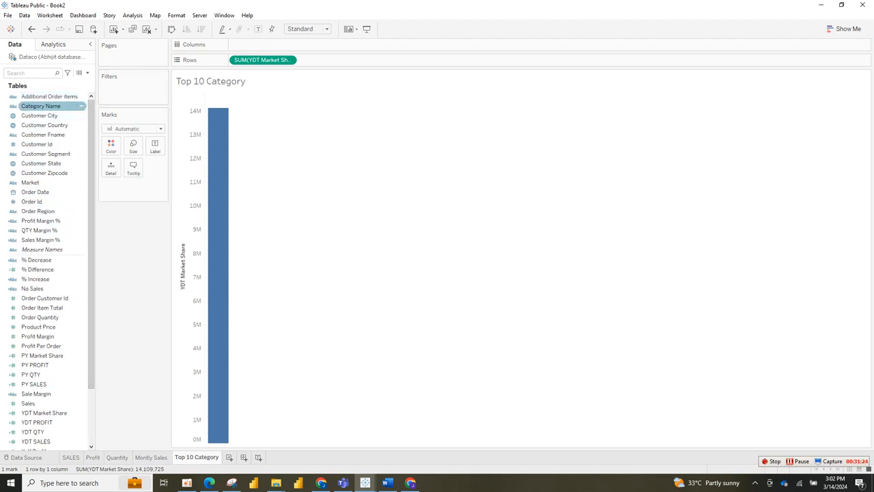
left_click_drag(41, 105, 273, 41)
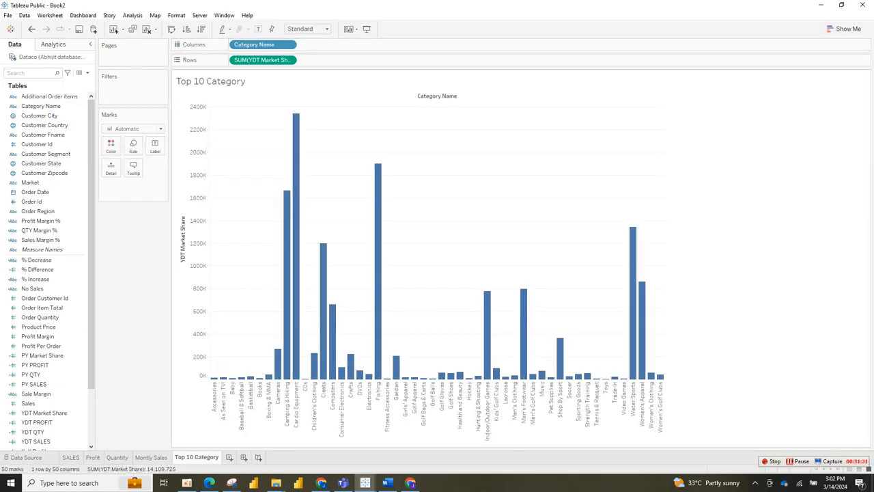
Set the mark type of the Top 10 Category chart to Bar
left_click(133, 128)
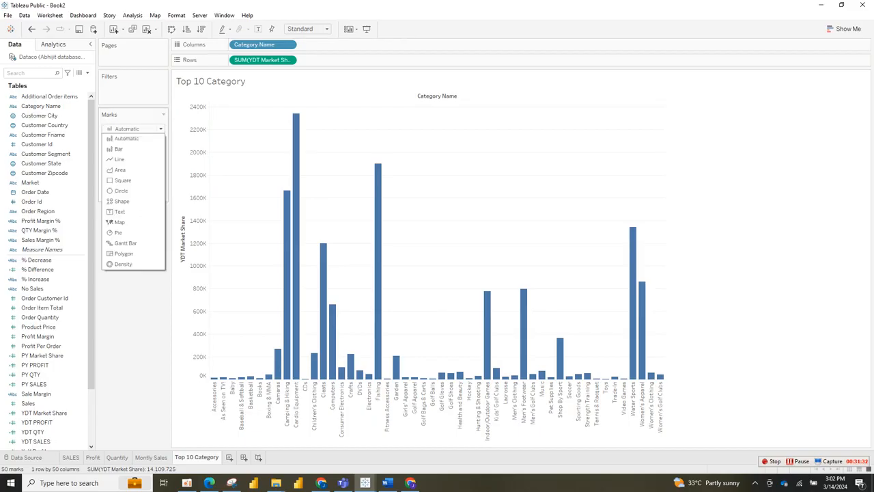
left_click(119, 148)
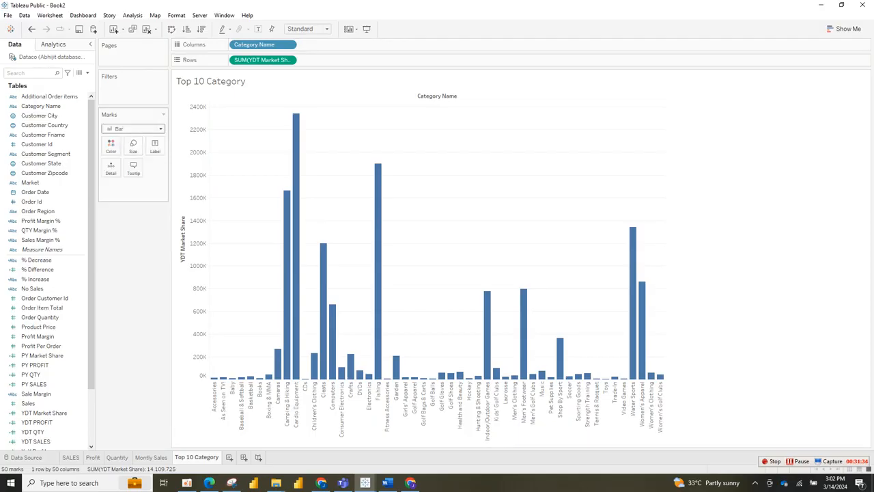
left_click(134, 129)
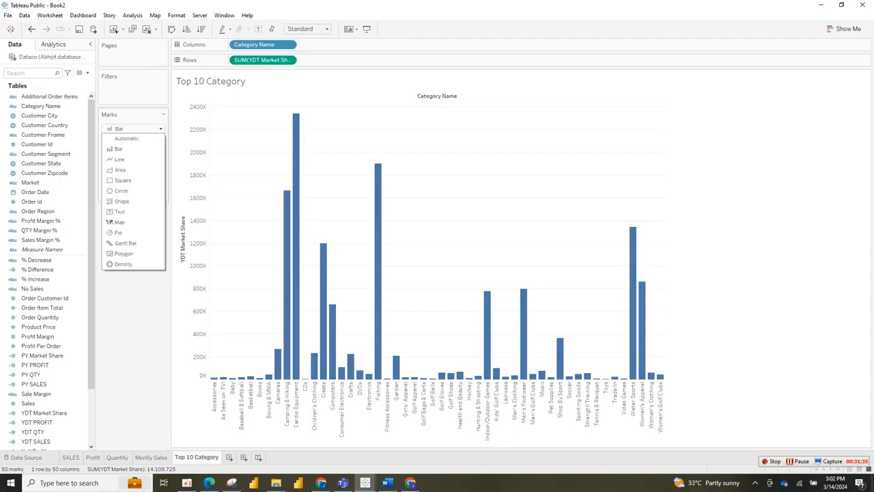
left_click(134, 148)
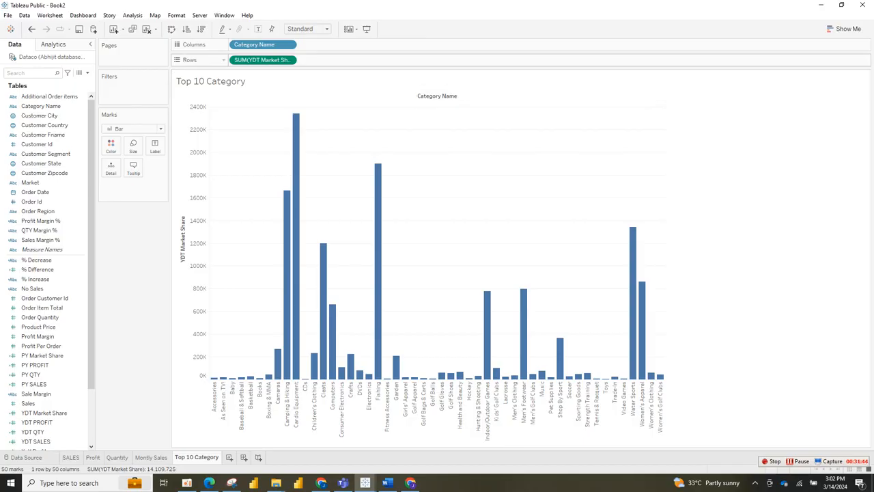
Remove YDT Market Share and Category Name from the Top 10 Category view, leaving the sheet empty
left_click_drag(263, 60, 356, 30)
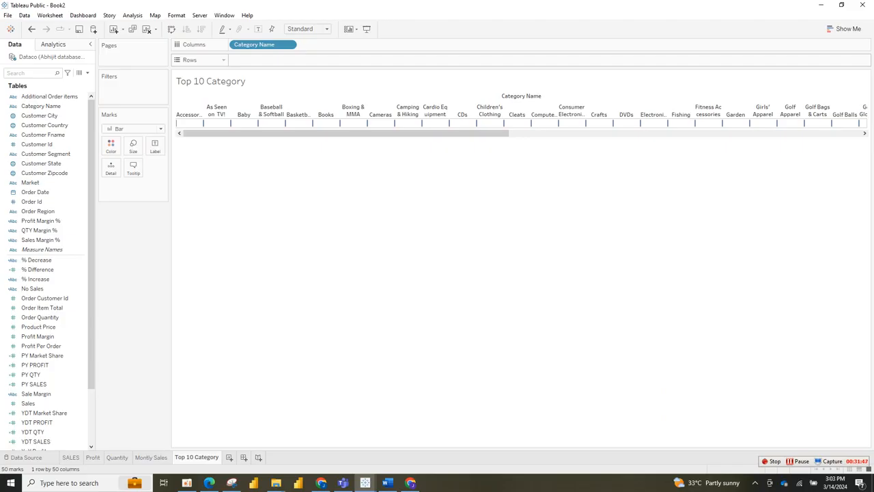
left_click_drag(263, 45, 111, 168)
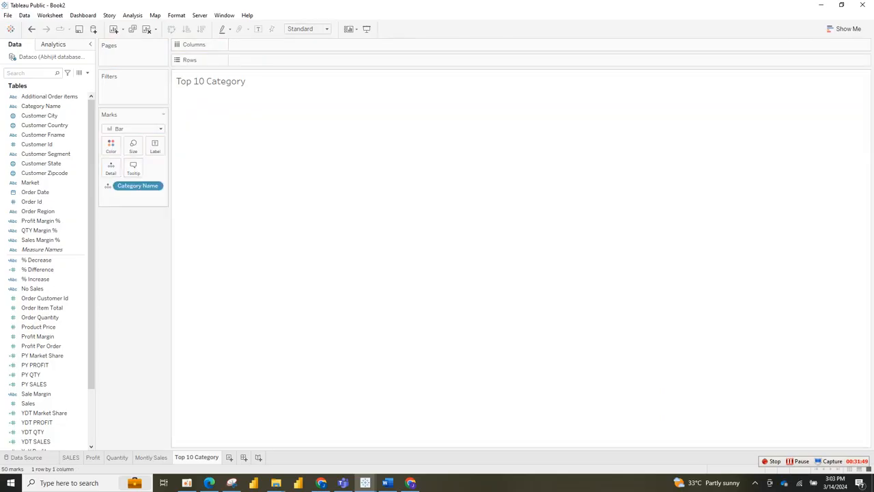
left_click_drag(138, 185, 41, 308)
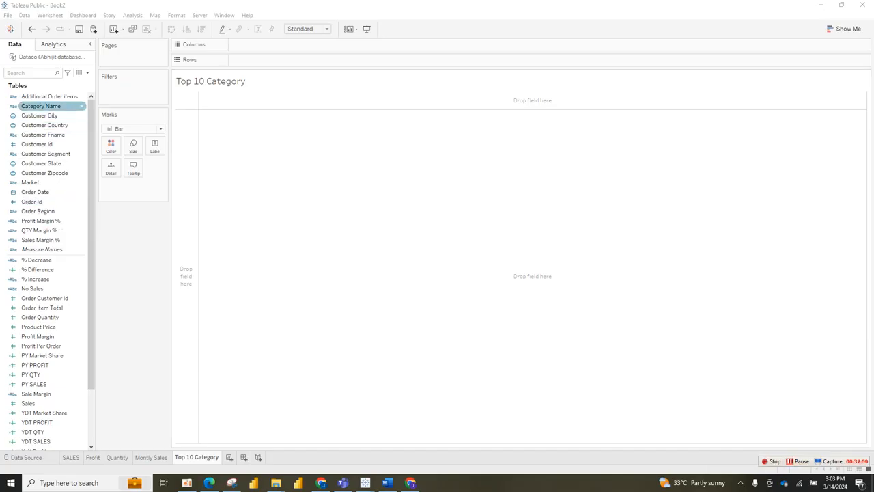
Build horizontal bars with Category Name in rows and YDT Market Share in columns, sorted in descending order
left_click_drag(40, 105, 232, 59)
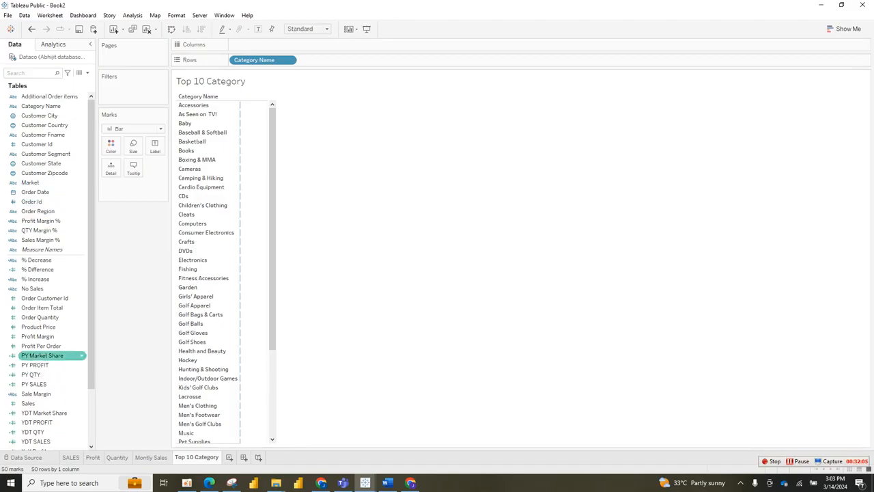
left_click(44, 413)
left_click_drag(44, 412, 266, 45)
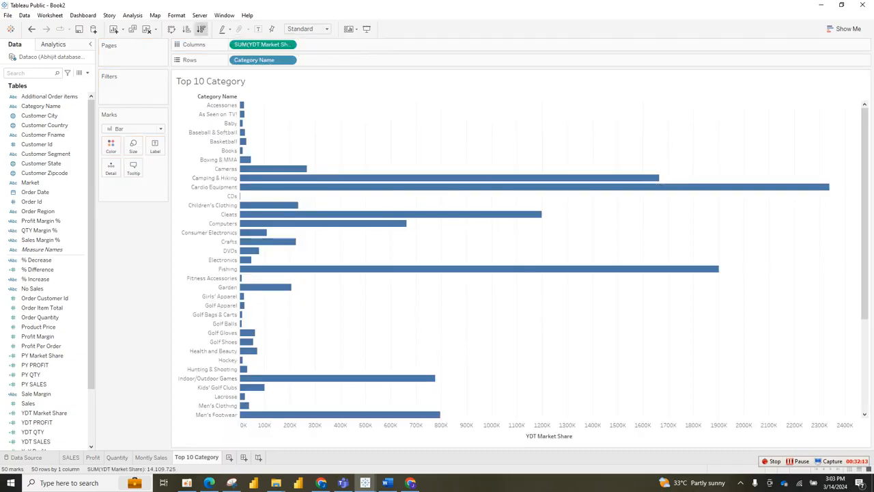
left_click(201, 28)
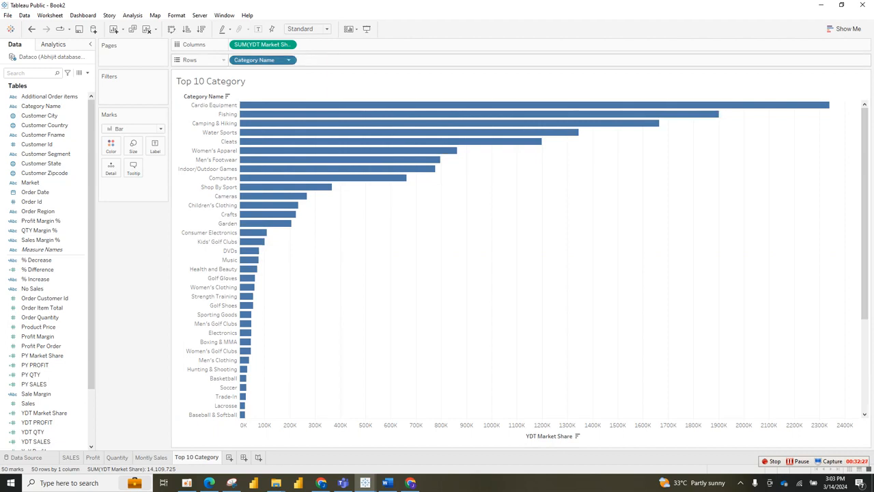
left_click_drag(254, 60, 126, 82)
left_click_drag(265, 60, 300, 60)
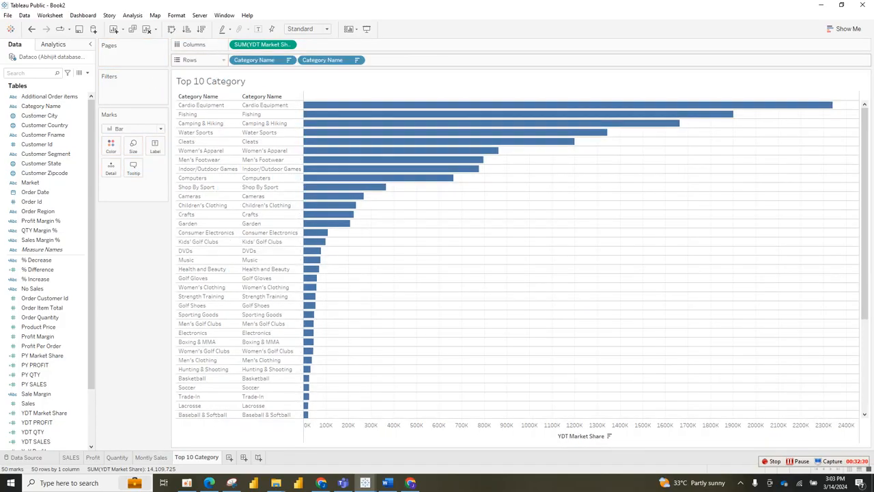
key("ctrl+z")
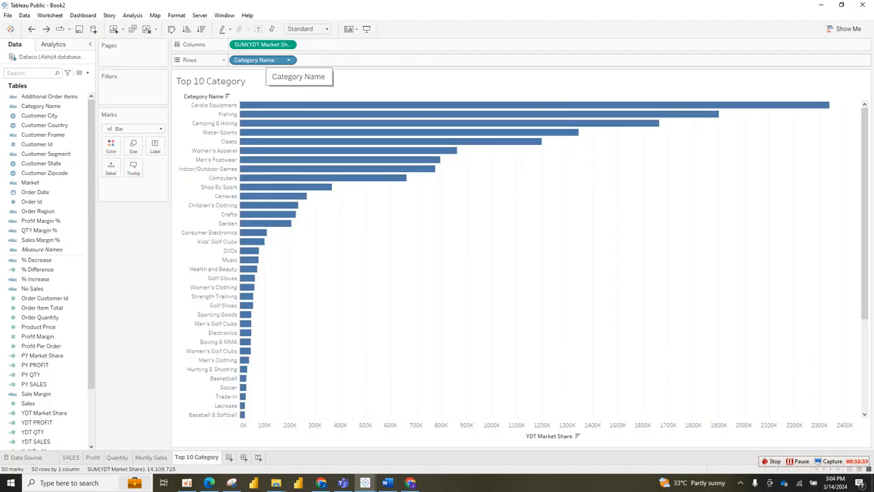
double_click(259, 60)
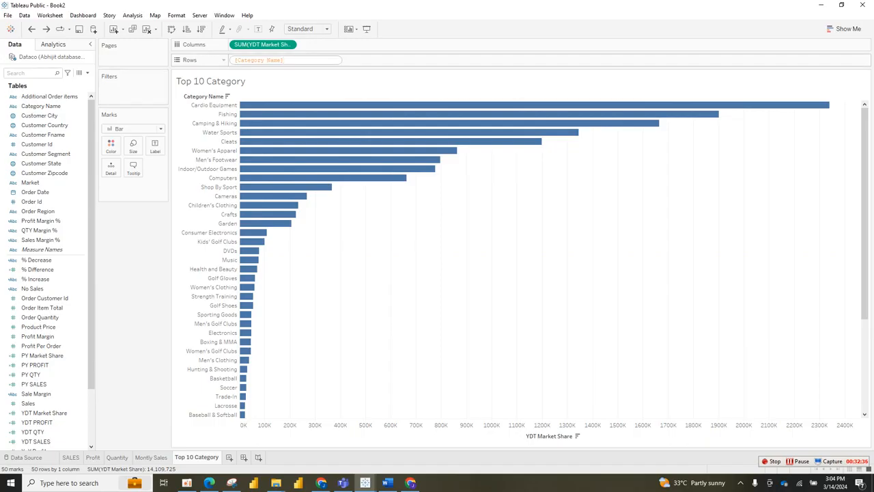
key("Return")
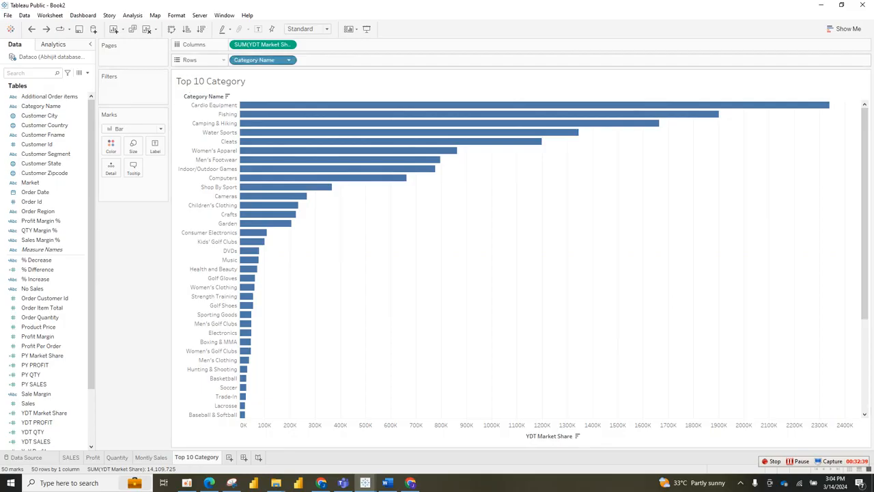
Filter Category Name to the top 10 by sum of YDT Market Share and fit the chart to Entire View
left_click_drag(256, 60, 133, 93)
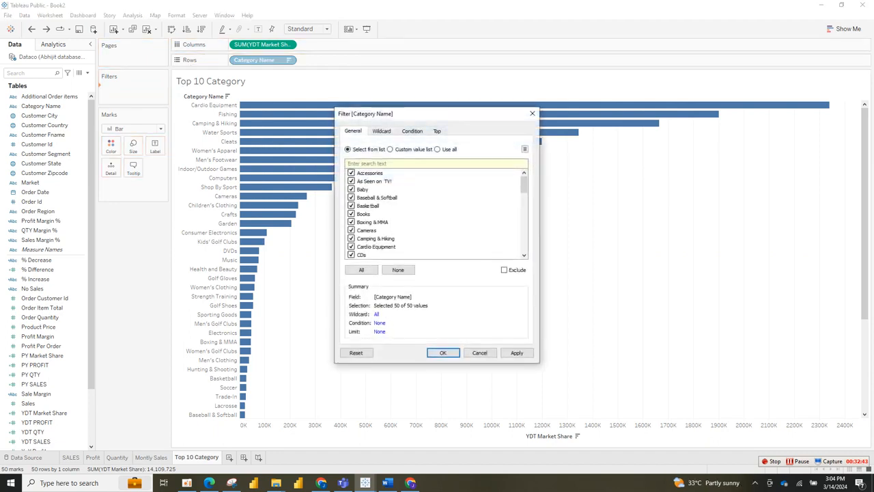
left_click(436, 131)
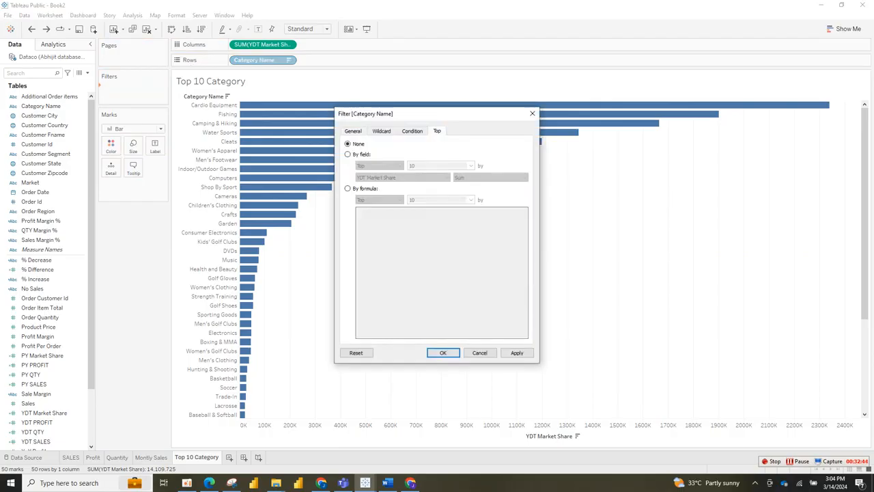
left_click(348, 153)
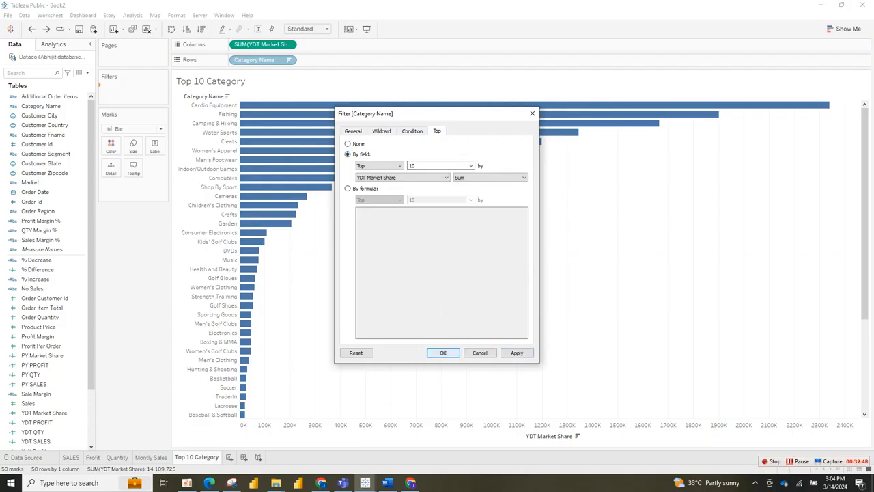
left_click(442, 353)
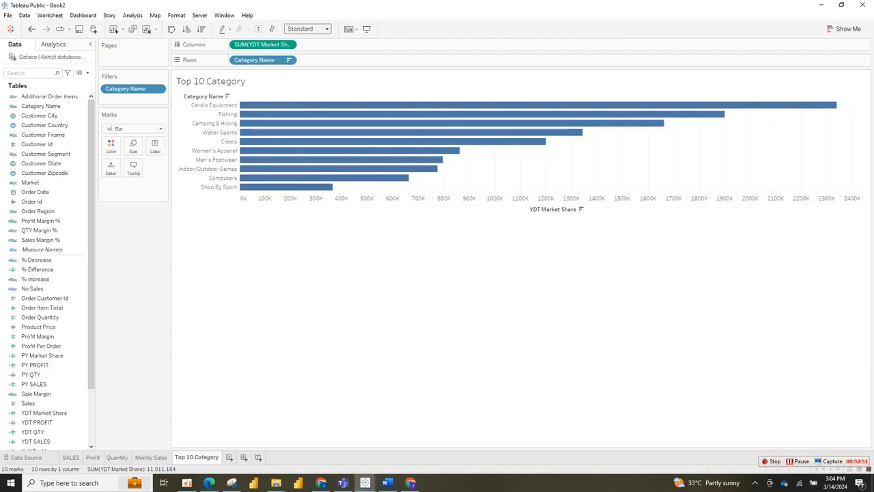
left_click(307, 29)
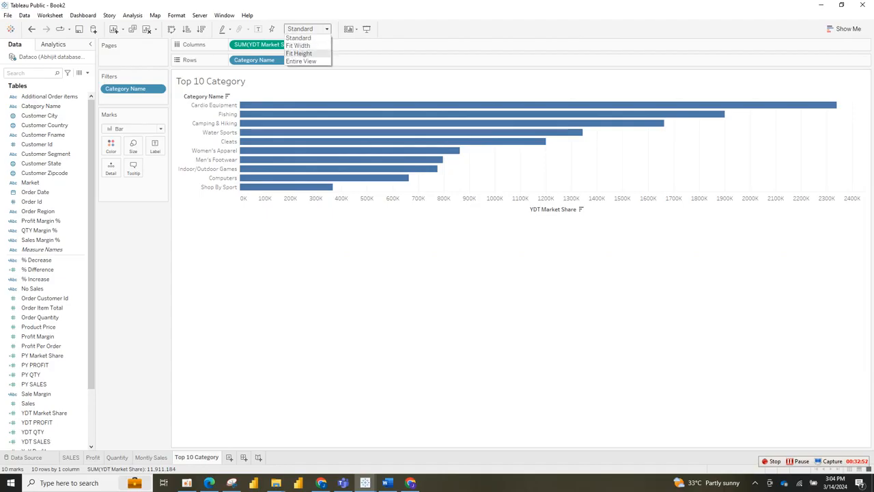
left_click(301, 60)
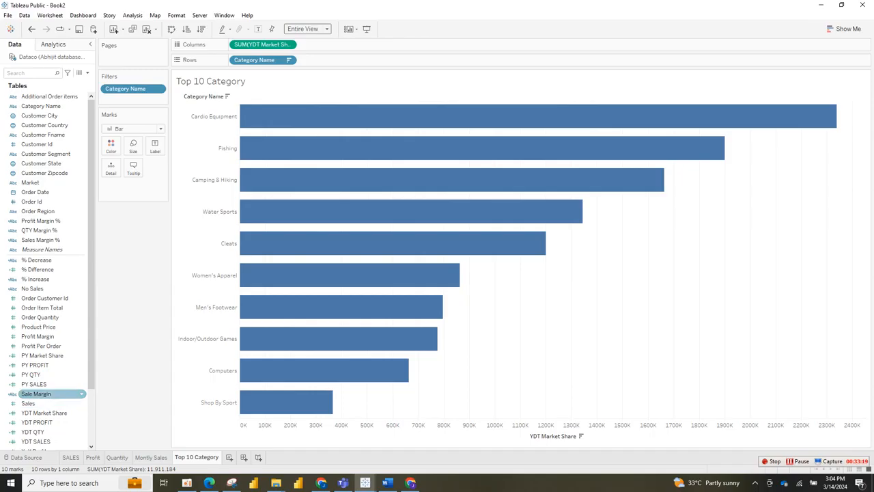
Try splitting the category bars by Sale Margin without YDT Market Share in the columns, and undo both changes
left_click_drag(52, 394, 350, 43)
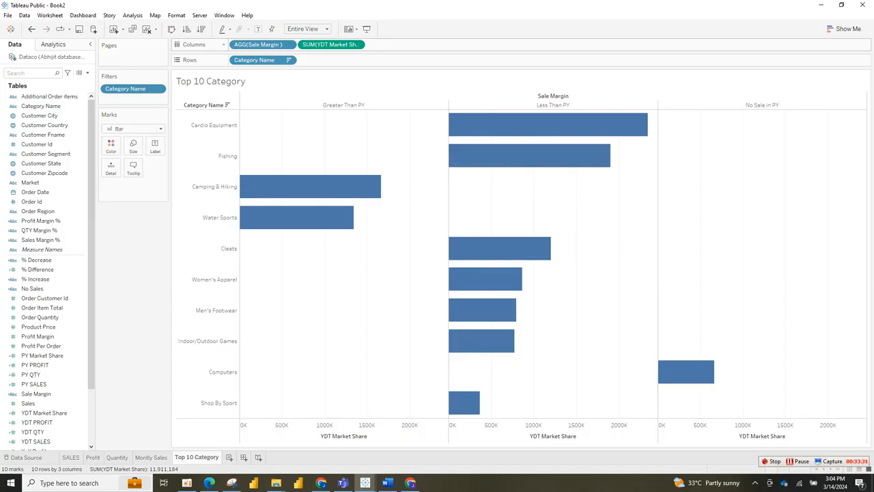
left_click_drag(329, 45, 239, 113)
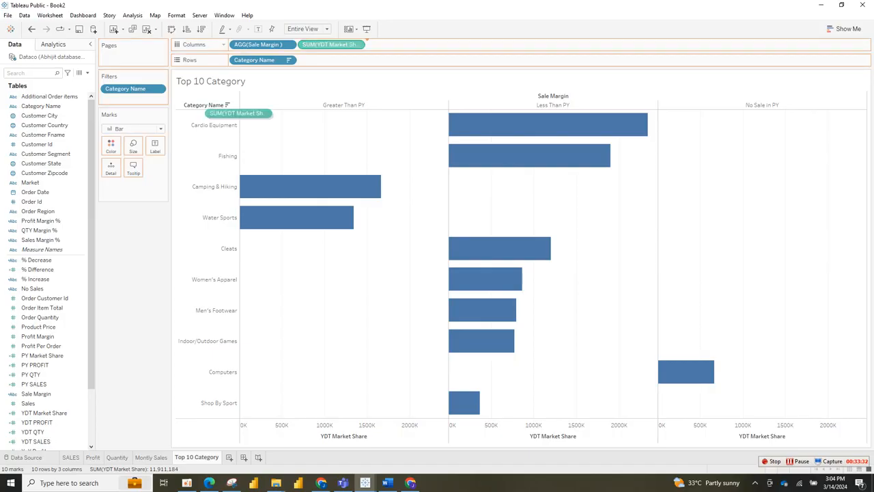
left_click_drag(239, 114, 240, 113)
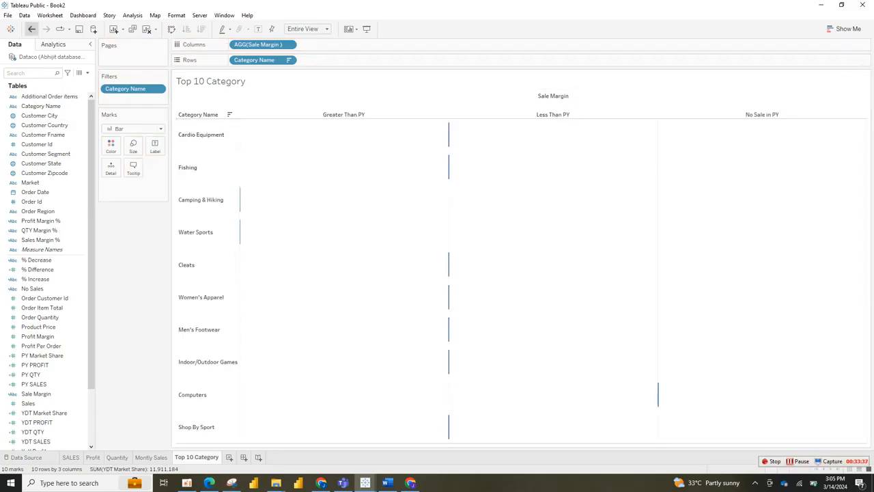
left_click(31, 29)
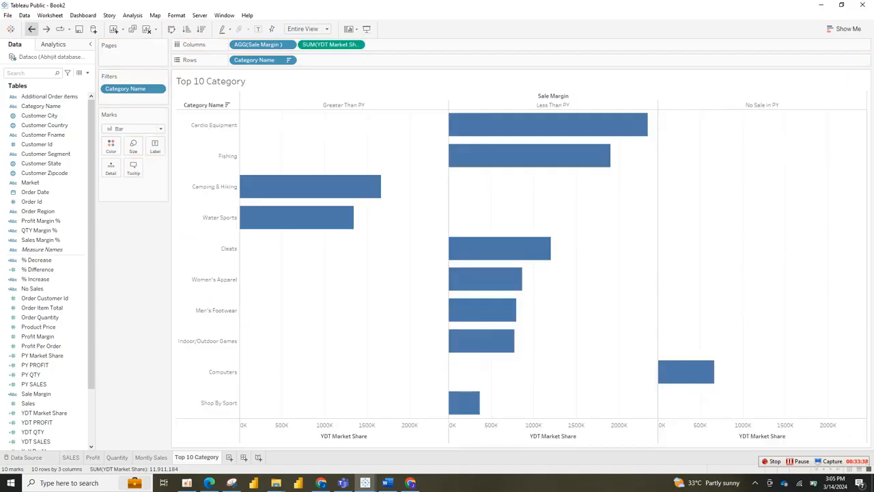
left_click(32, 29)
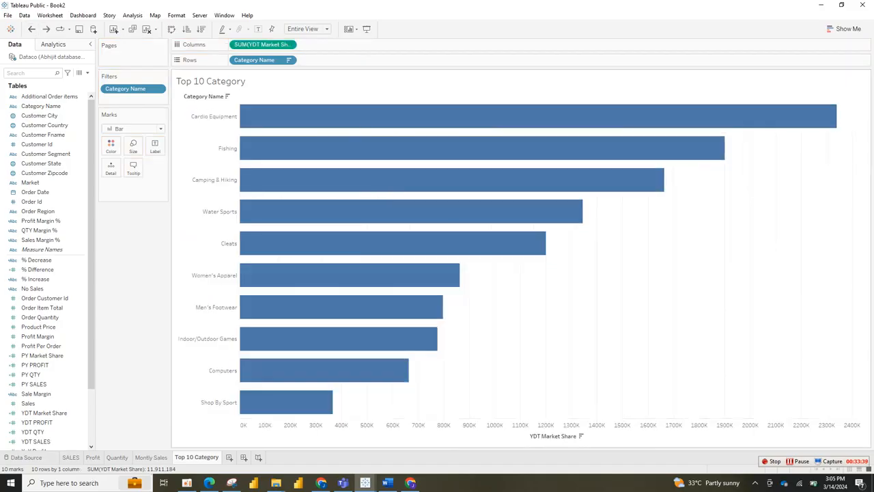
Duplicate the YDT Market Share measure in the columns to get a second set of category bars
left_click(798, 461)
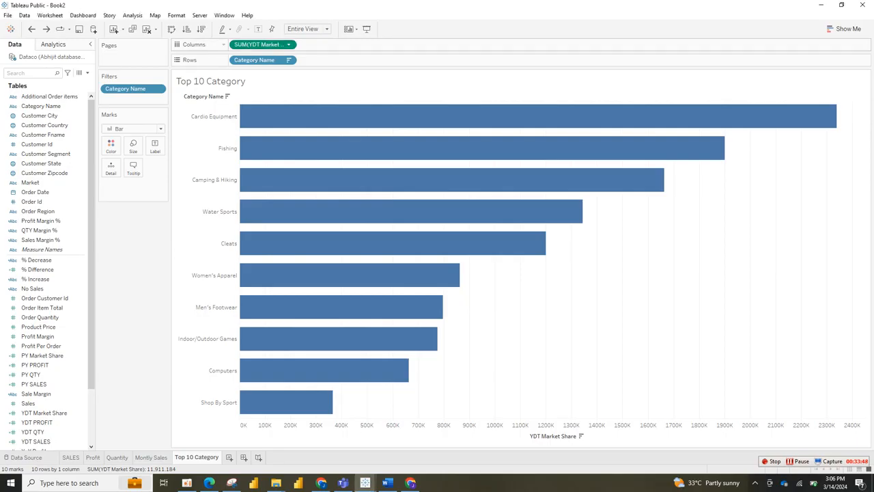
left_click_drag(263, 44, 342, 45)
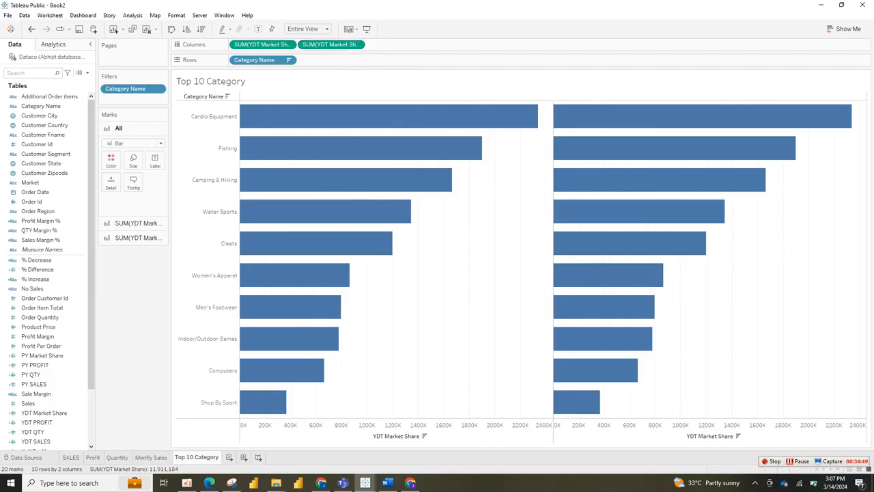
Remove the duplicate YDT Market Share measure from the columns and color the category bars by Sale Margin
mouse_move(661, 190)
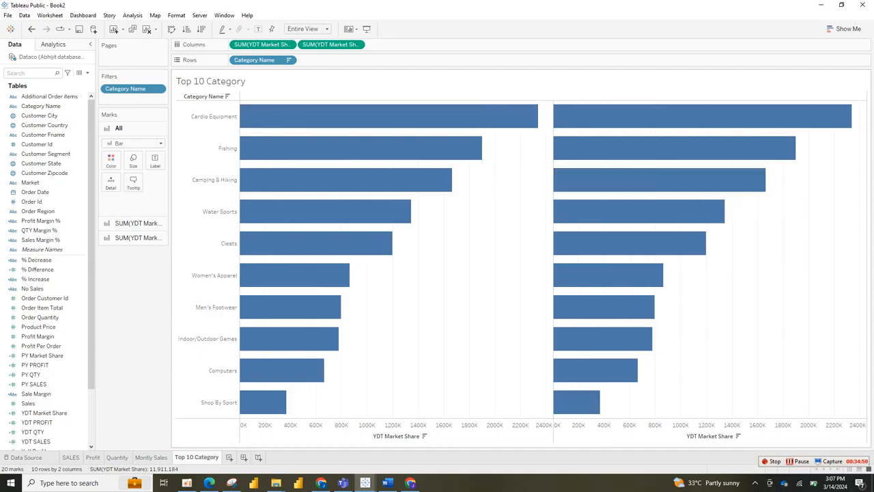
left_click(797, 461)
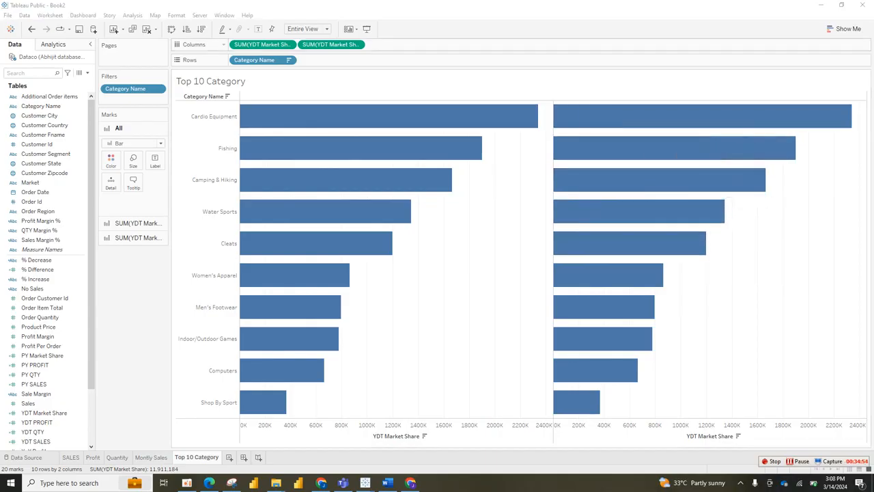
left_click_drag(330, 44, 77, 183)
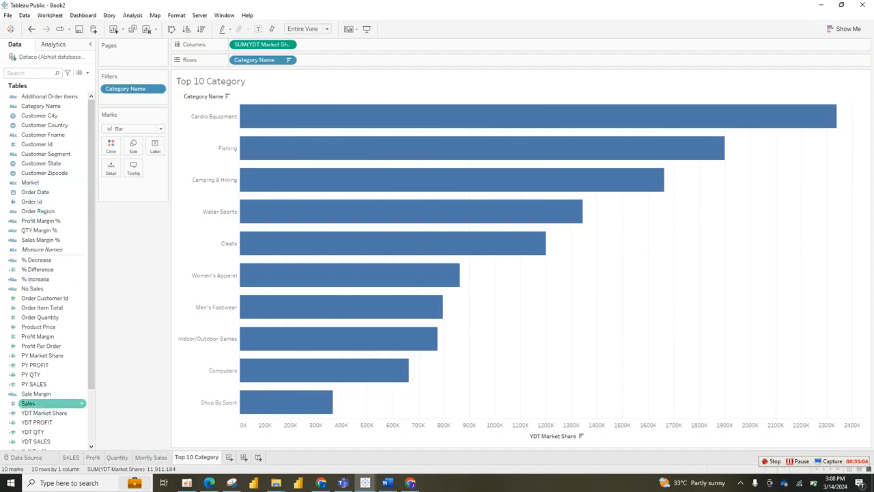
left_click(51, 394)
left_click_drag(51, 394, 111, 146)
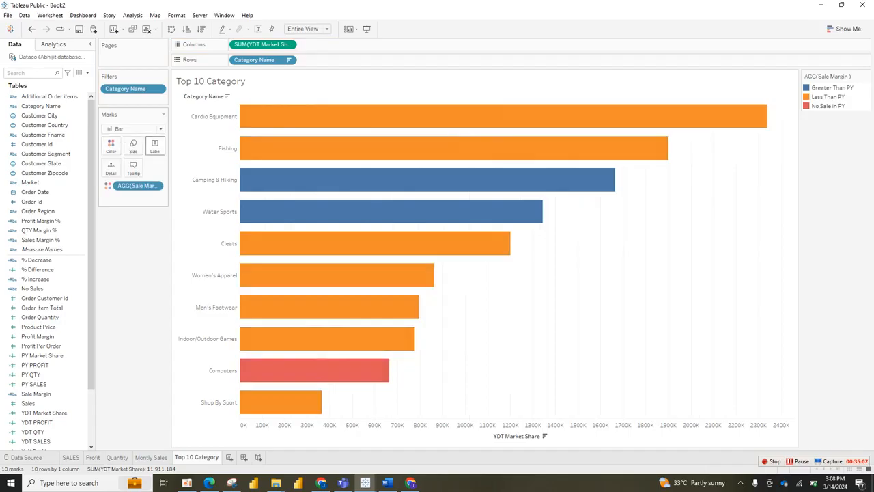
mouse_move(430, 241)
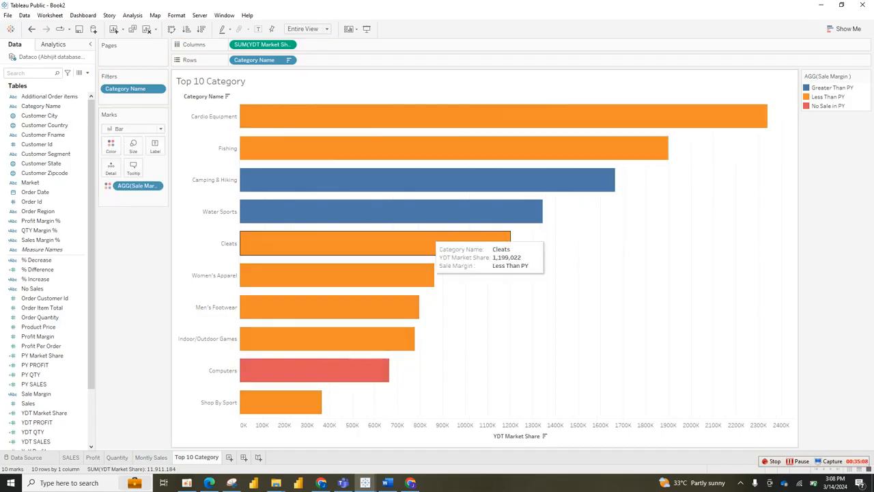
mouse_move(504, 157)
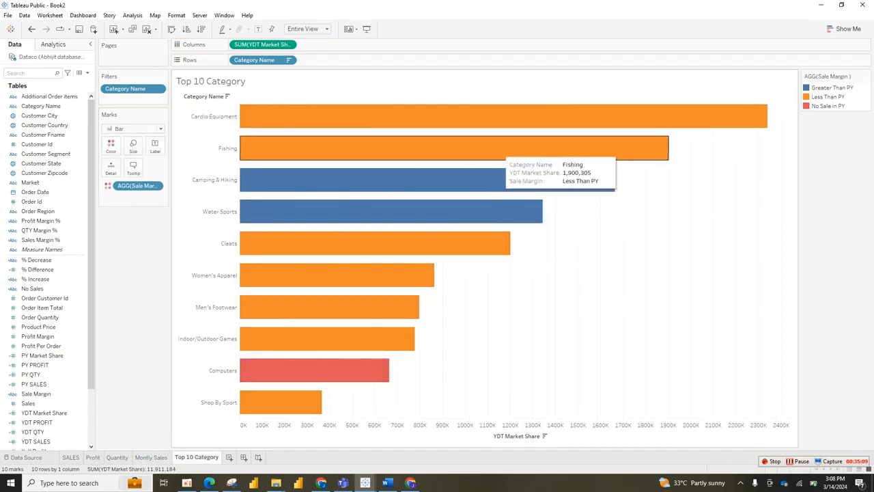
mouse_move(495, 205)
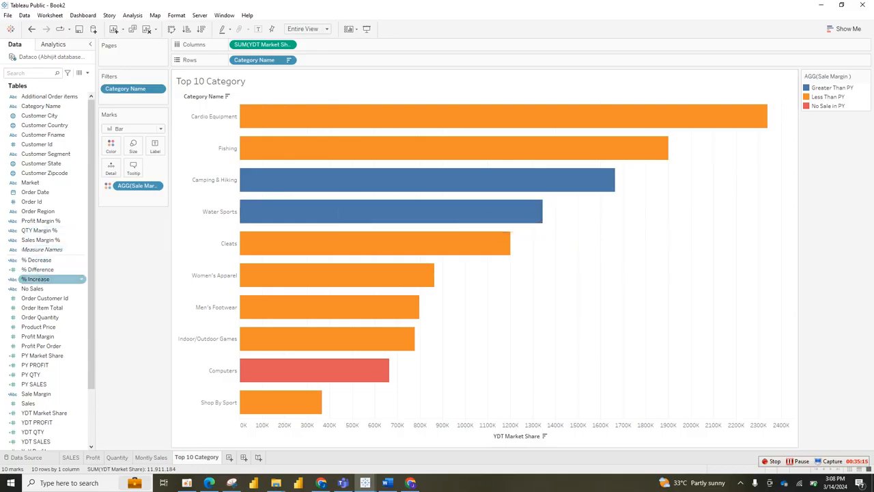
Label the category bars with % Difference, % Increase, % Decrease and No Sales
left_click_drag(38, 269, 154, 146)
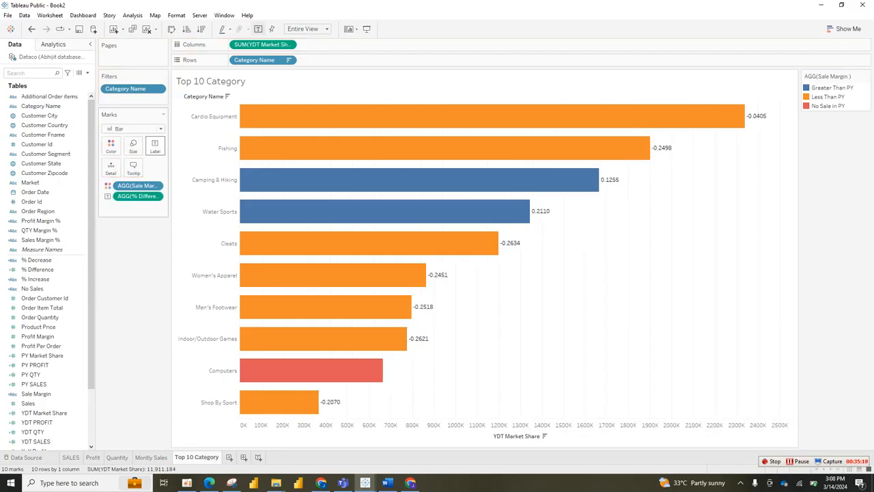
left_click_drag(37, 279, 163, 142)
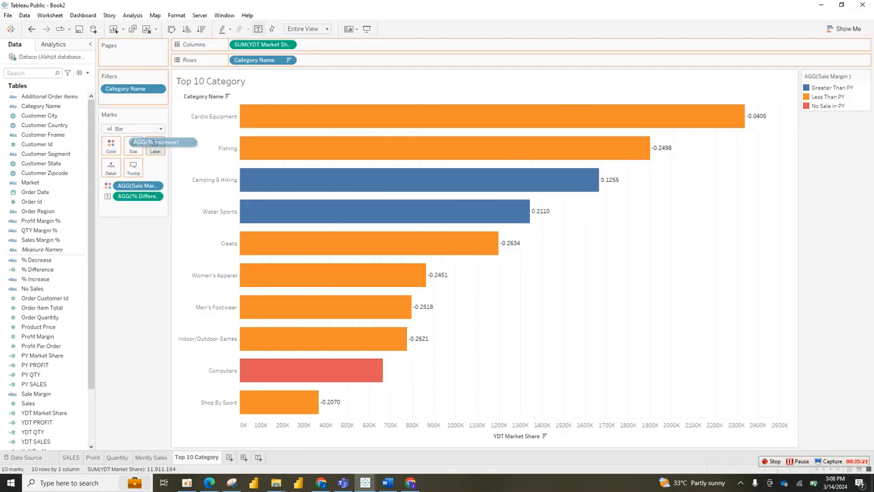
left_click_drag(163, 142, 156, 146)
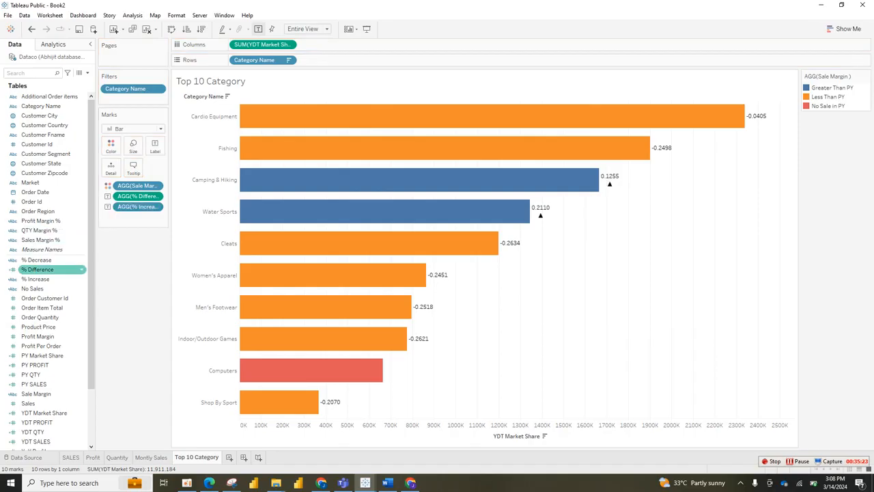
left_click_drag(37, 260, 155, 146)
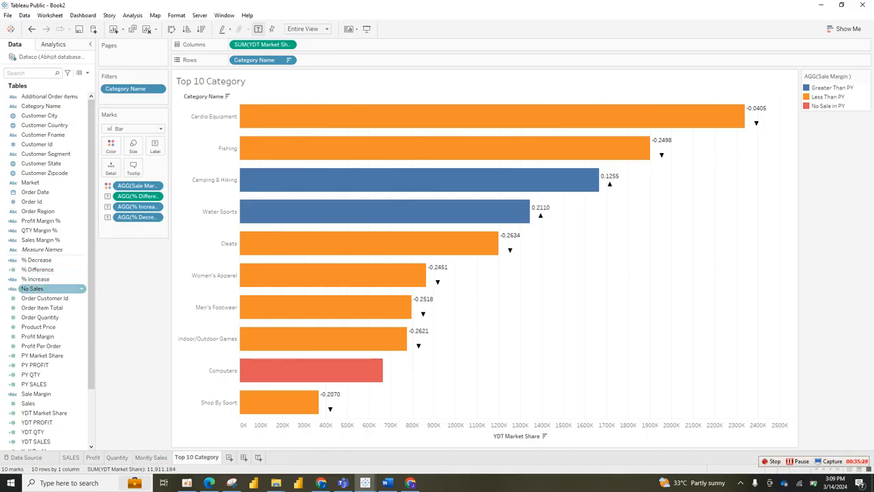
left_click_drag(32, 288, 154, 147)
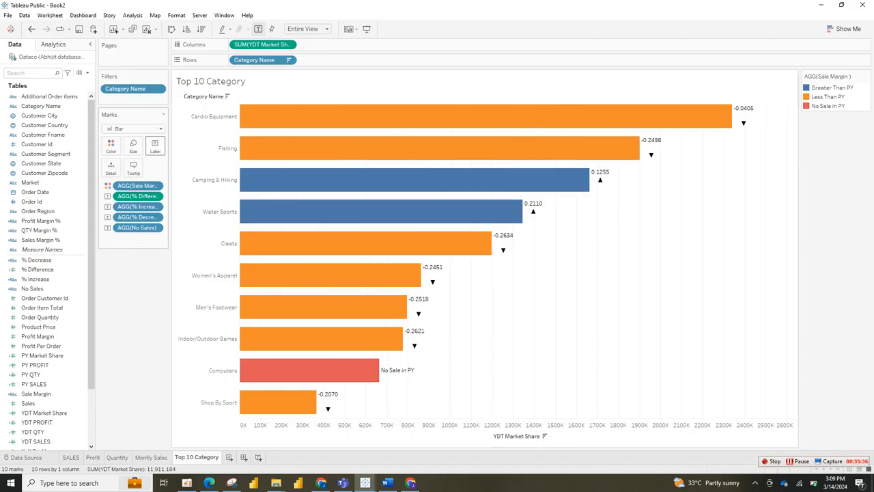
Edit the bar label text so that its four fields sit on a single line, and apply it
left_click(155, 145)
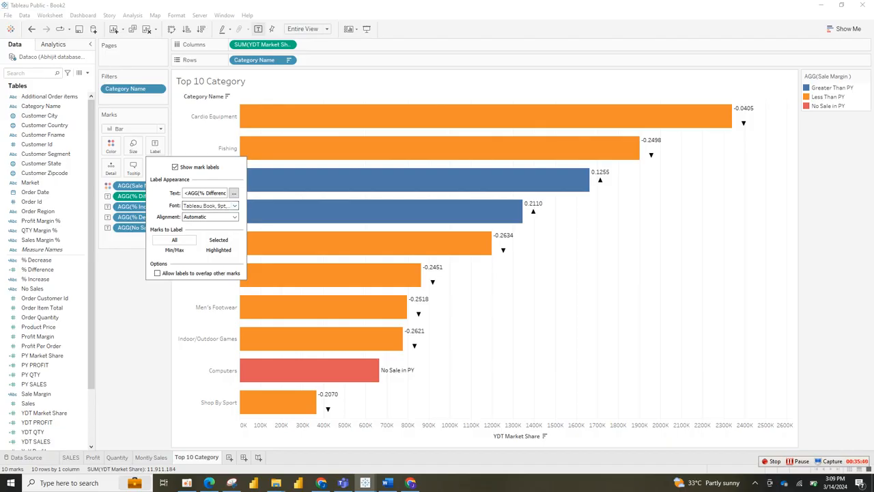
key("Escape")
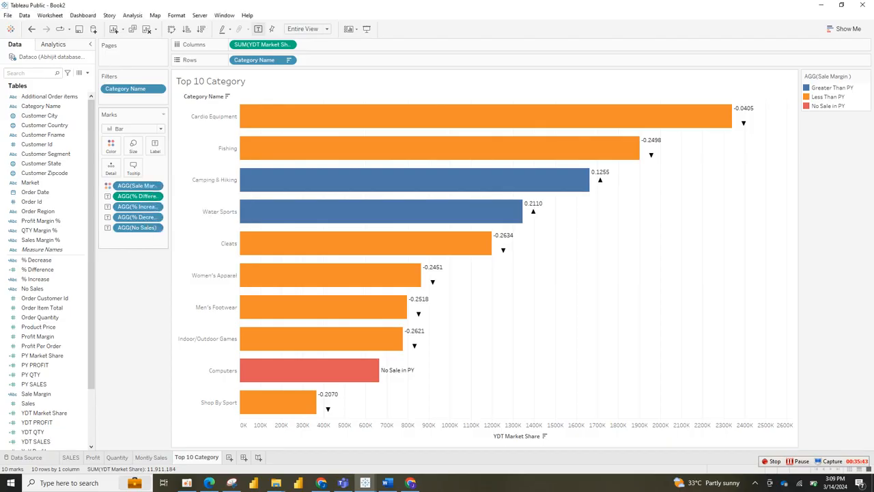
left_click(155, 146)
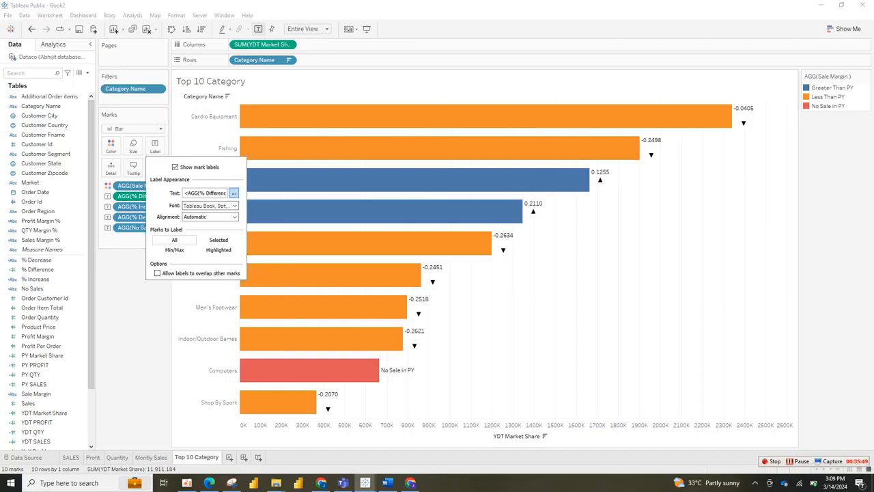
left_click(233, 193)
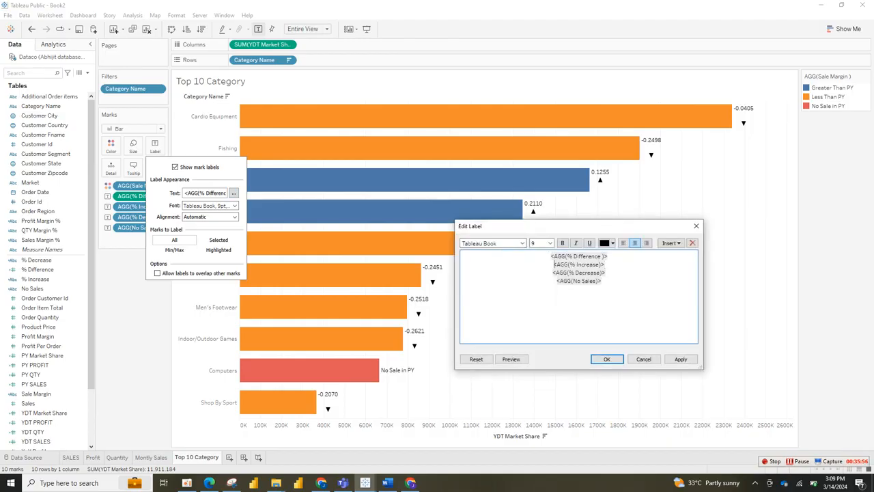
key("BackSpace")
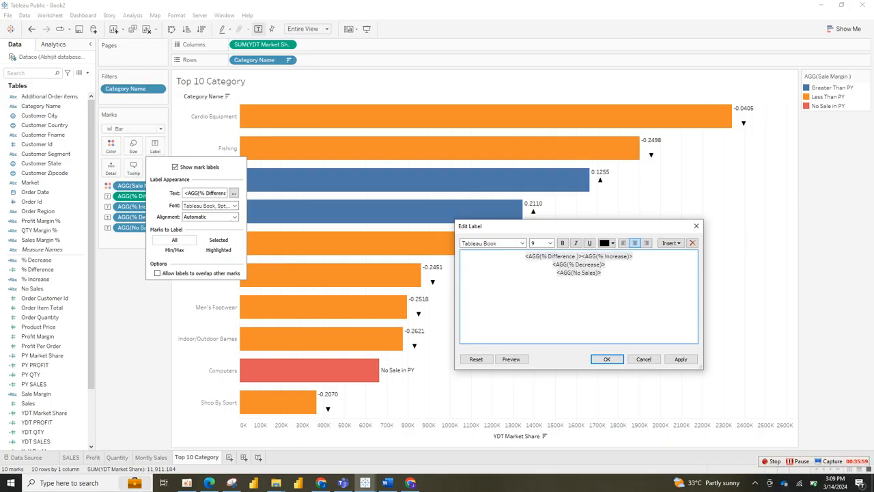
key("BackSpace")
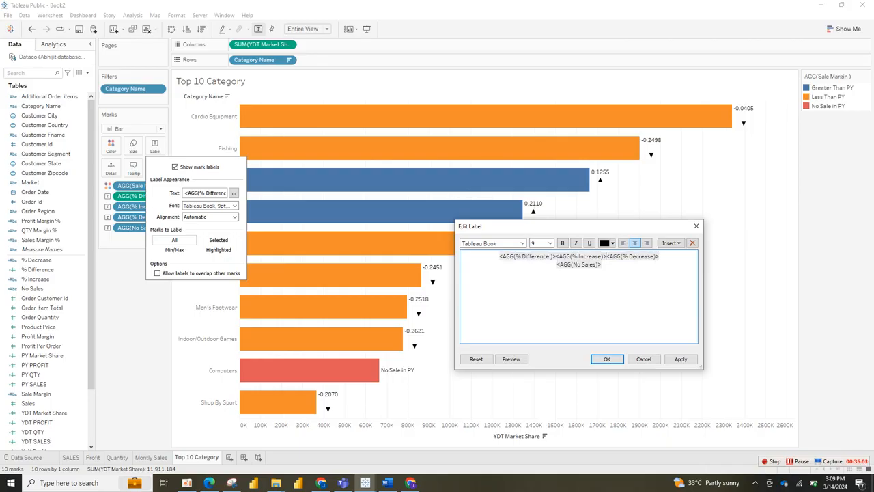
key("BackSpace")
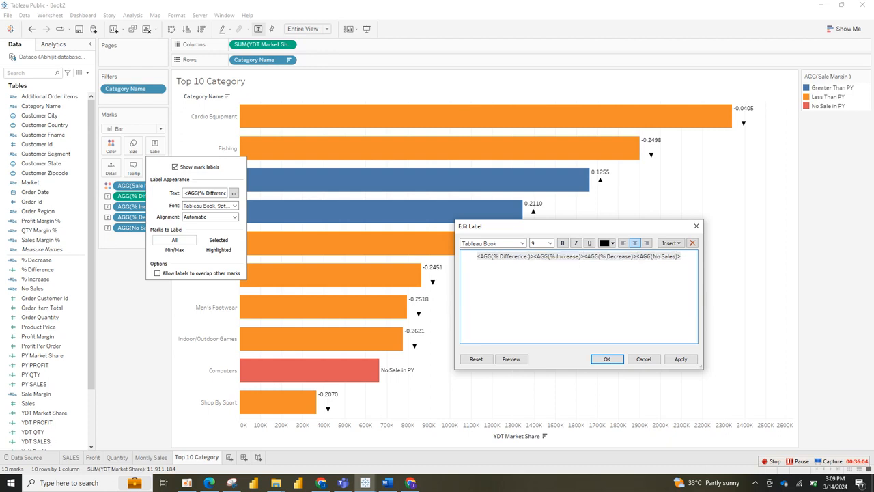
left_click(681, 358)
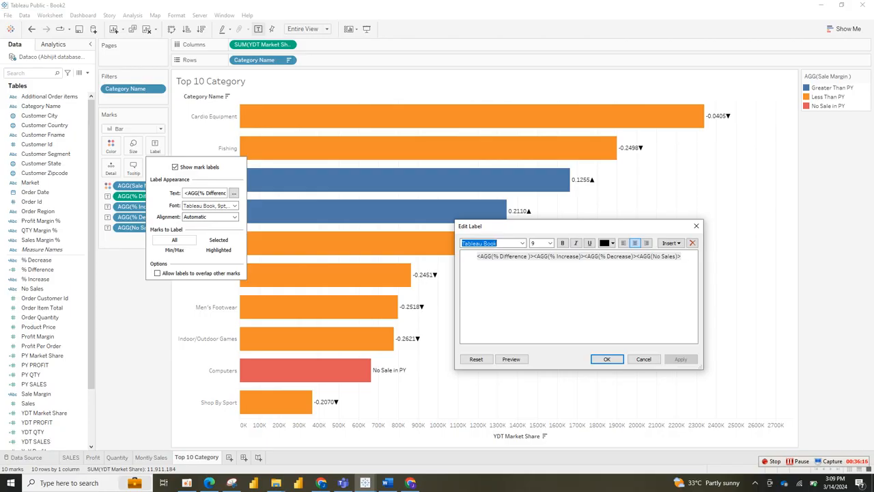
Move the % Difference field to the end of the label text, after % Increase, % Decrease and No Sales
left_click_drag(535, 256, 476, 256)
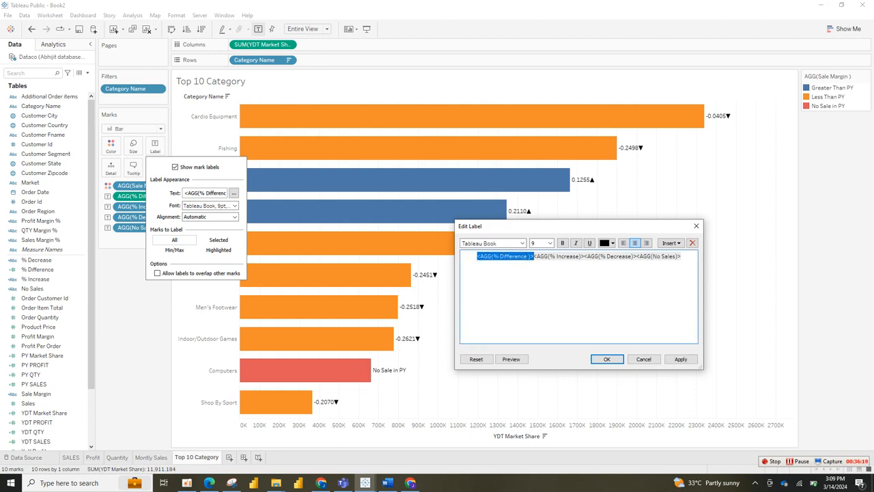
key("Delete")
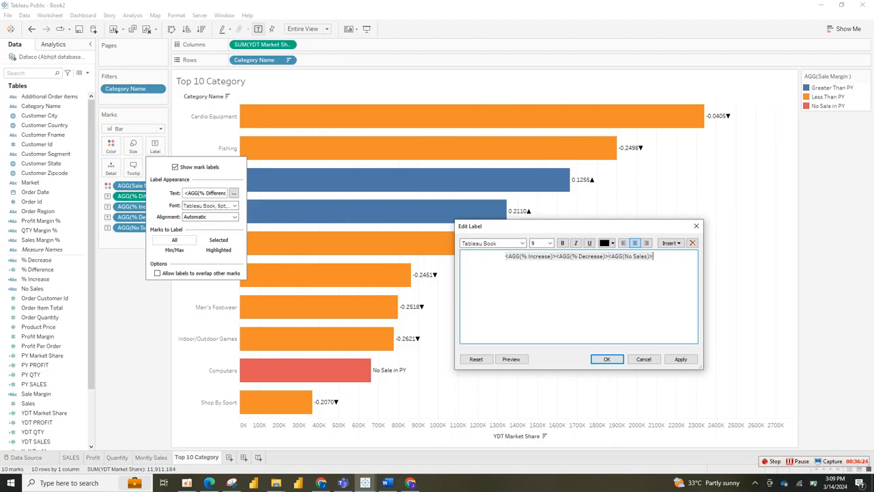
type("<AGG(% Difference)>")
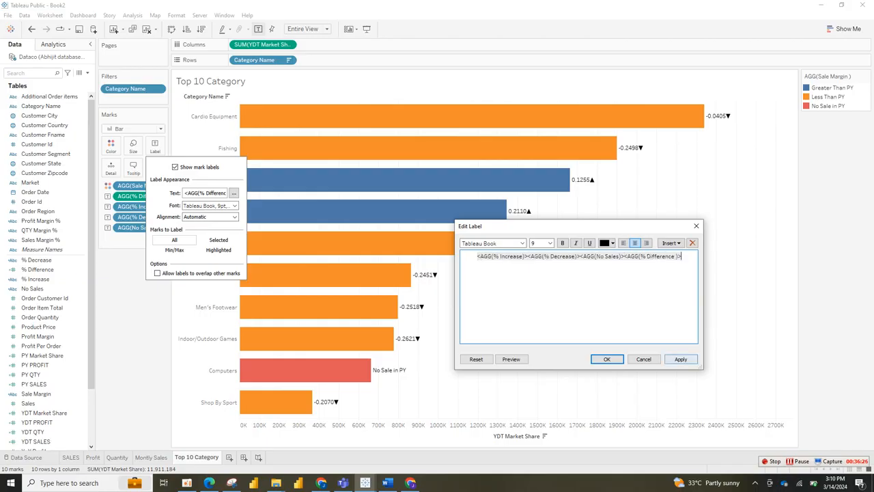
left_click(681, 358)
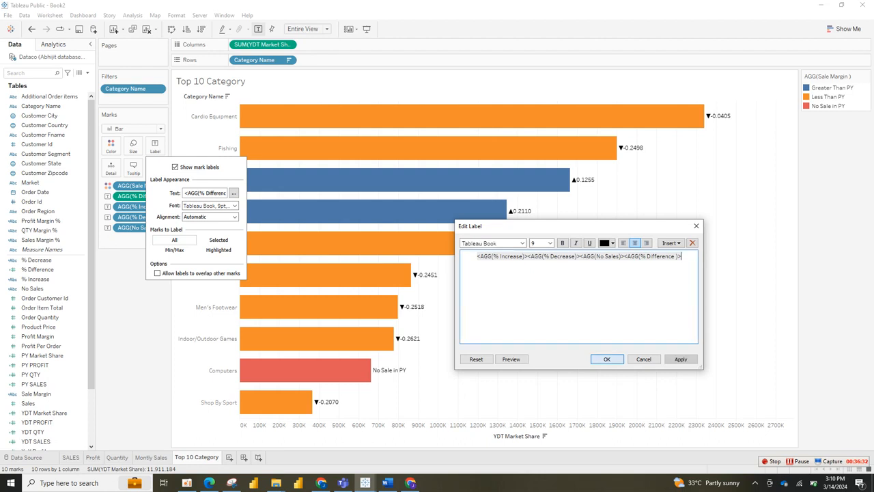
left_click(607, 358)
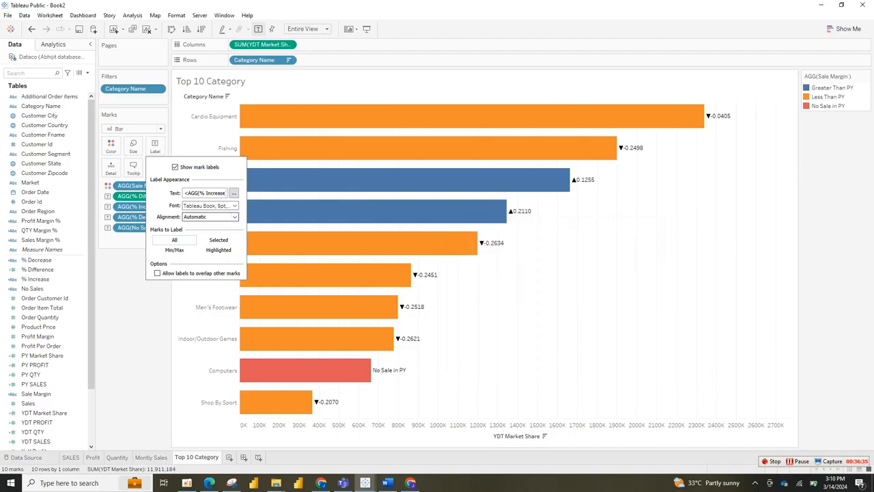
key("Escape")
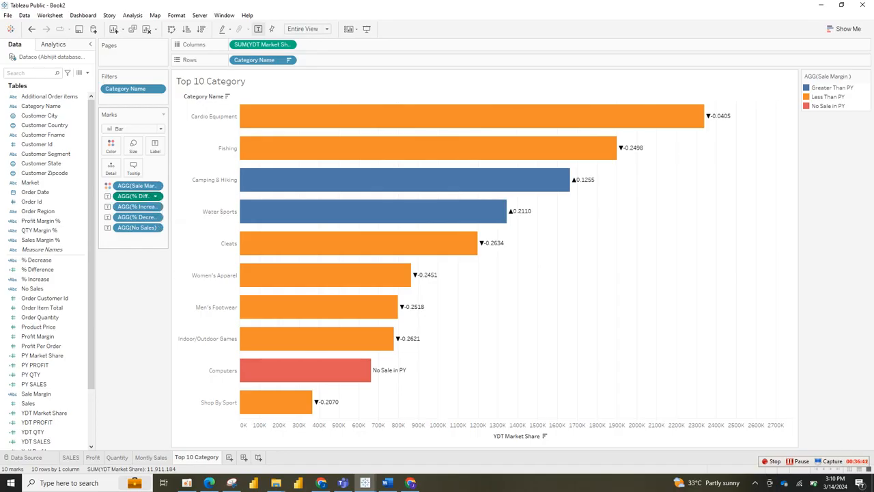
Format the % Difference label numbers as Percentage with 2 decimal places
right_click(145, 197)
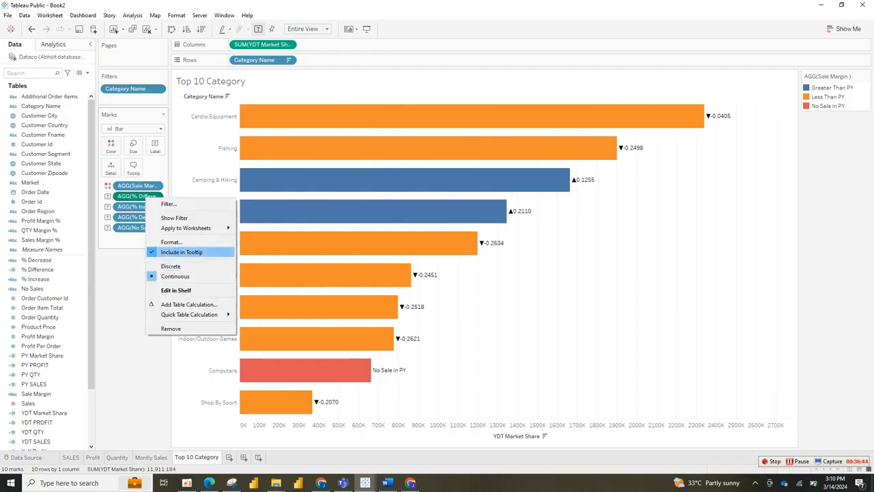
left_click(171, 242)
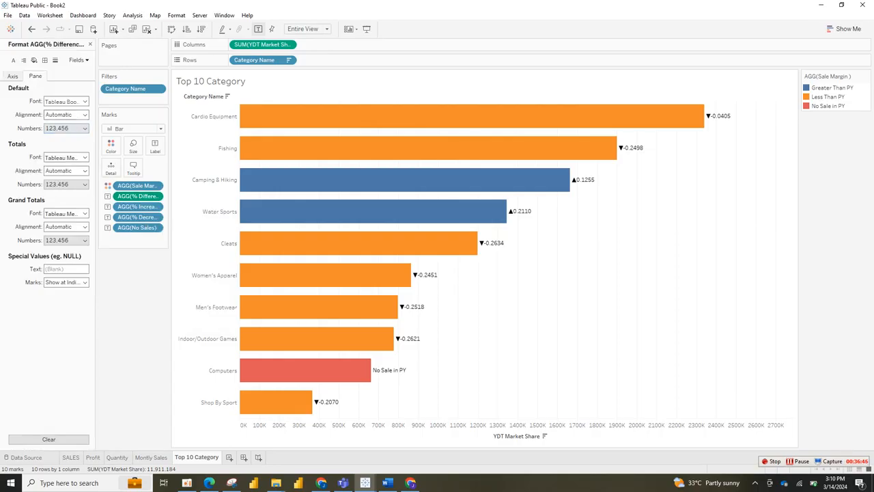
left_click(66, 129)
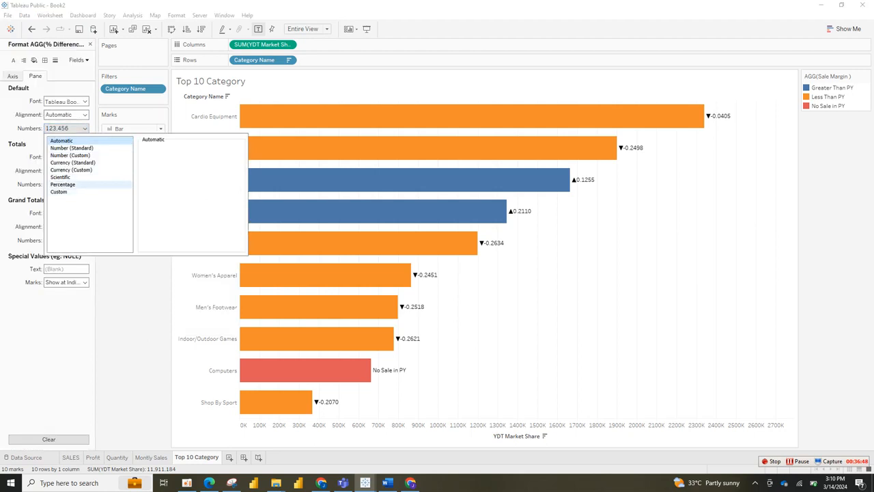
left_click(63, 184)
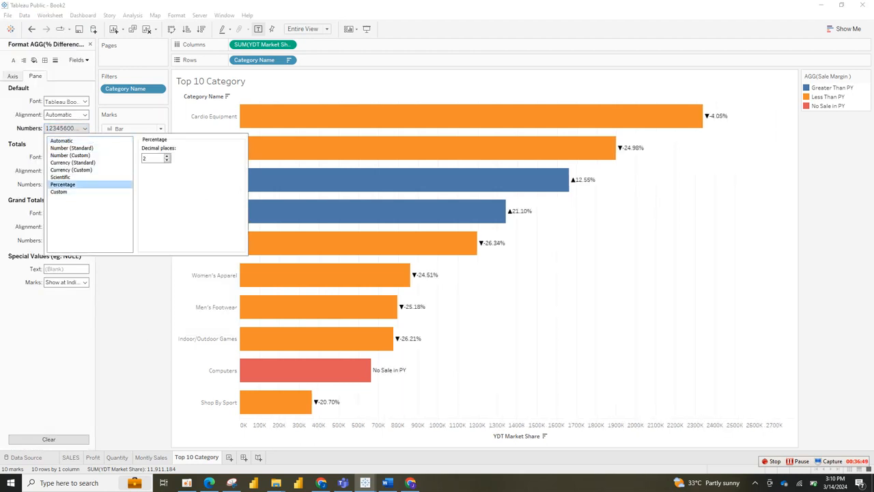
key("Escape")
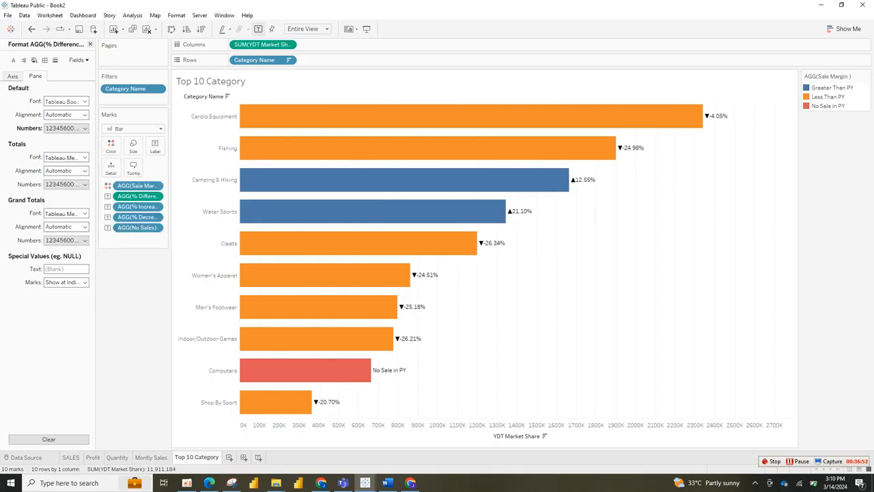
left_click(90, 43)
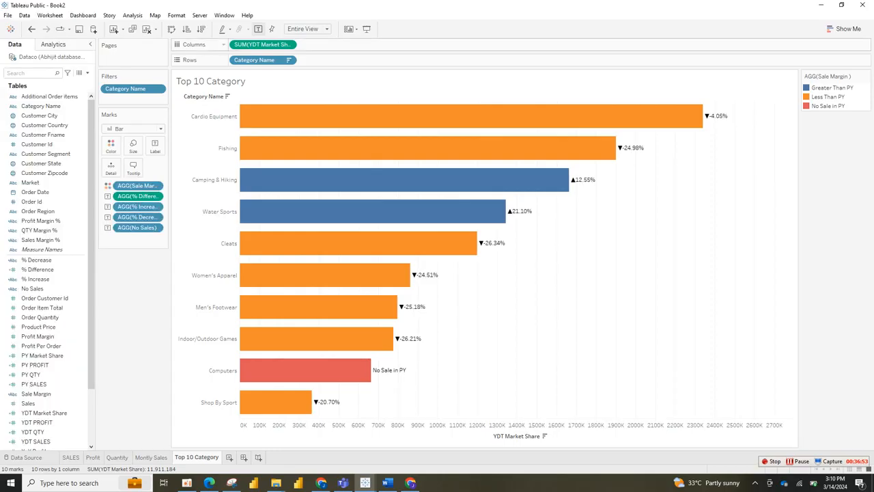
Using the Traffic Light palette, color the Greater Than PY bars green and the Less Than PY bars red
mouse_move(463, 218)
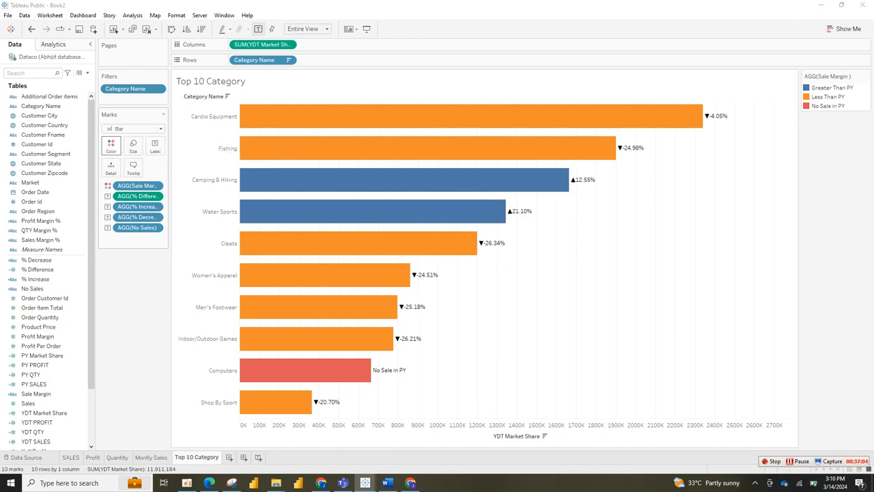
left_click(111, 144)
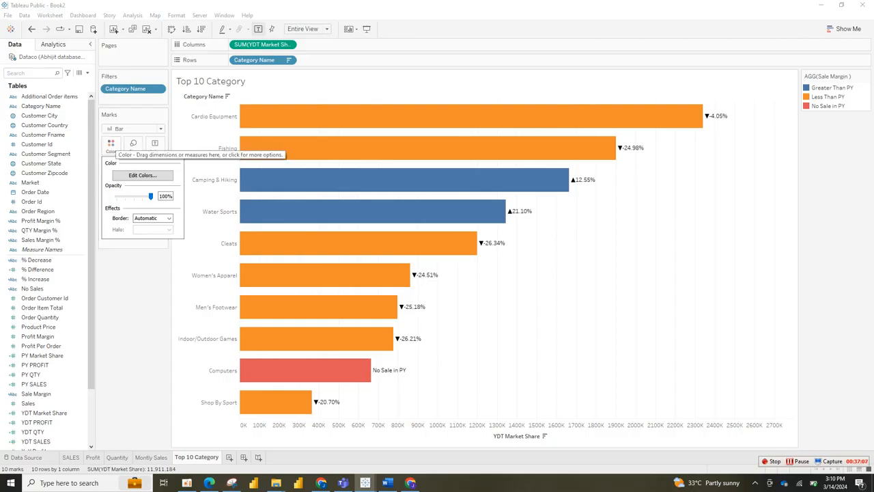
left_click(142, 175)
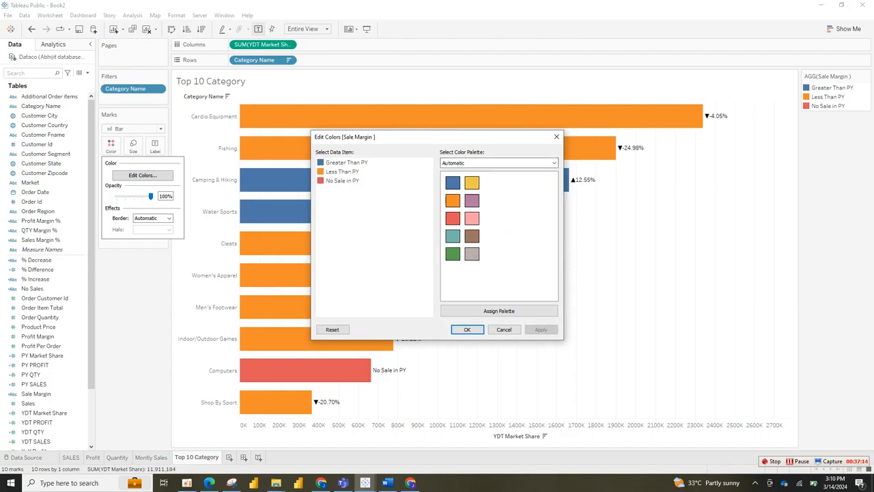
left_click(498, 163)
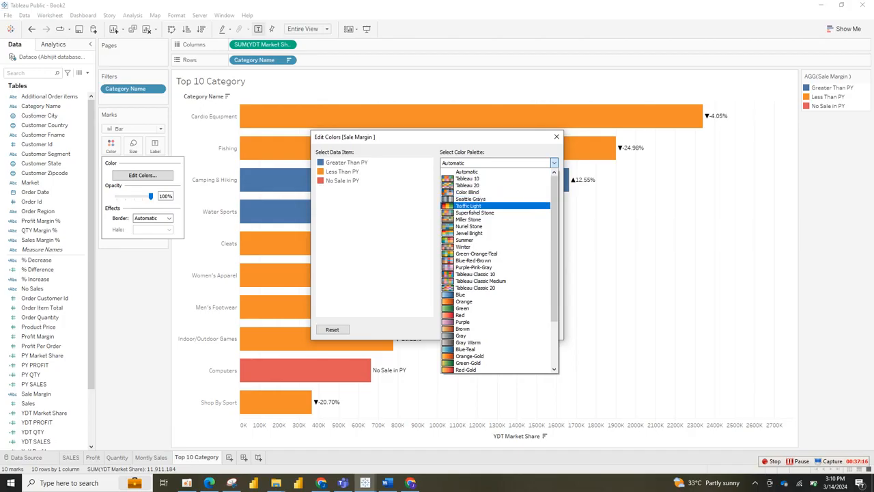
left_click(472, 206)
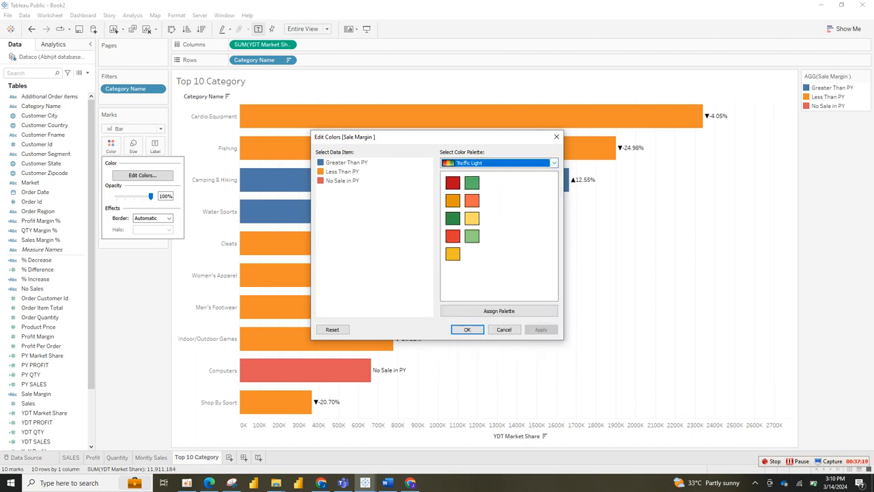
left_click(346, 162)
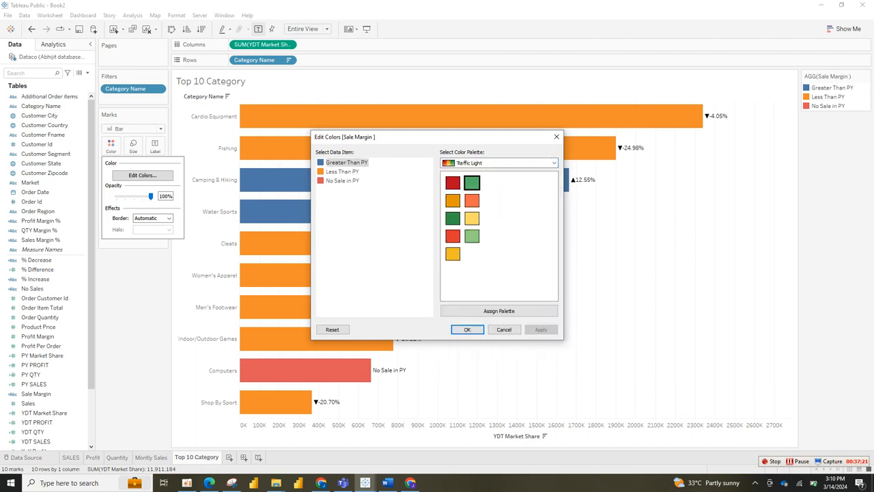
left_click(472, 183)
left_click(342, 171)
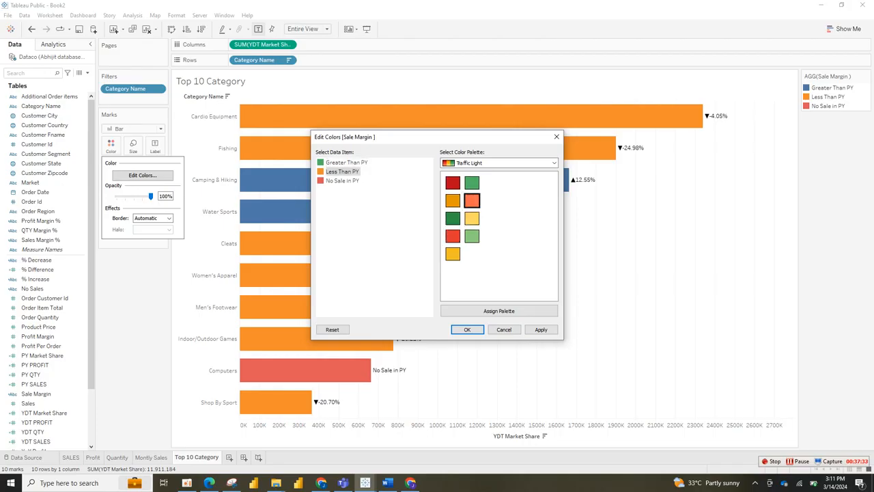
left_click(452, 236)
Color the No Sale in PY bar dark gray from the Winter palette and apply the Sale Margin colors
left_click(342, 180)
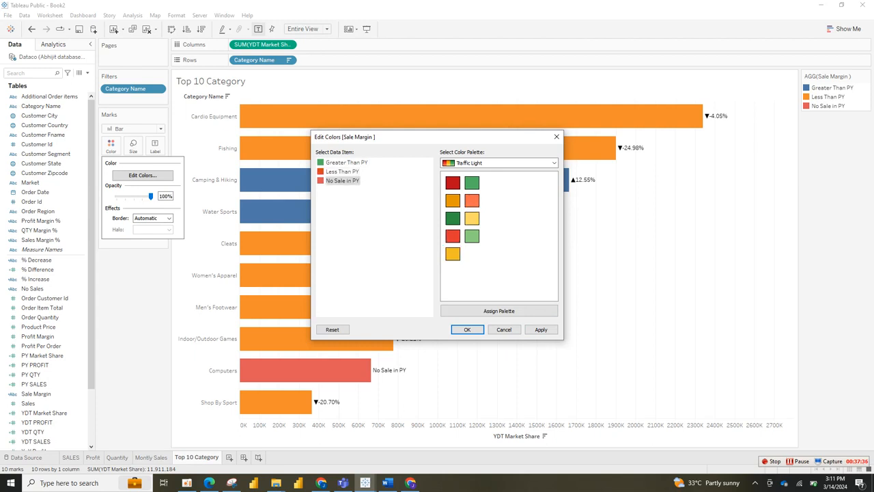
left_click(499, 162)
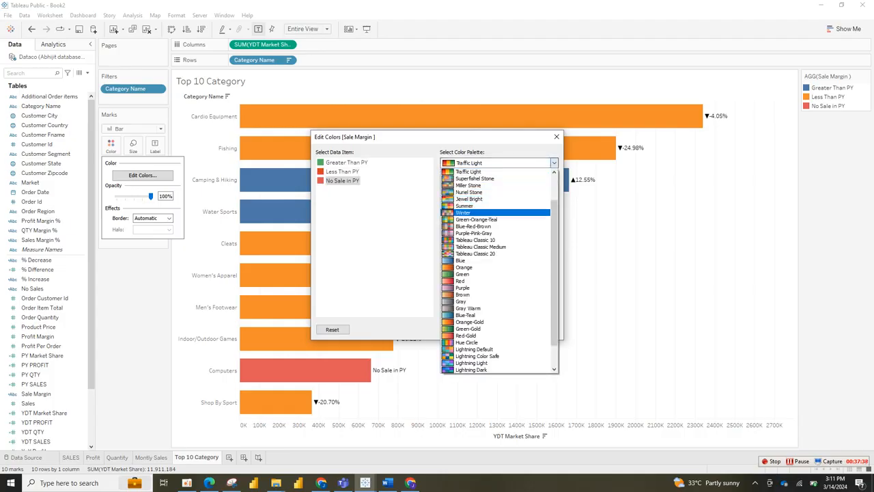
left_click(478, 212)
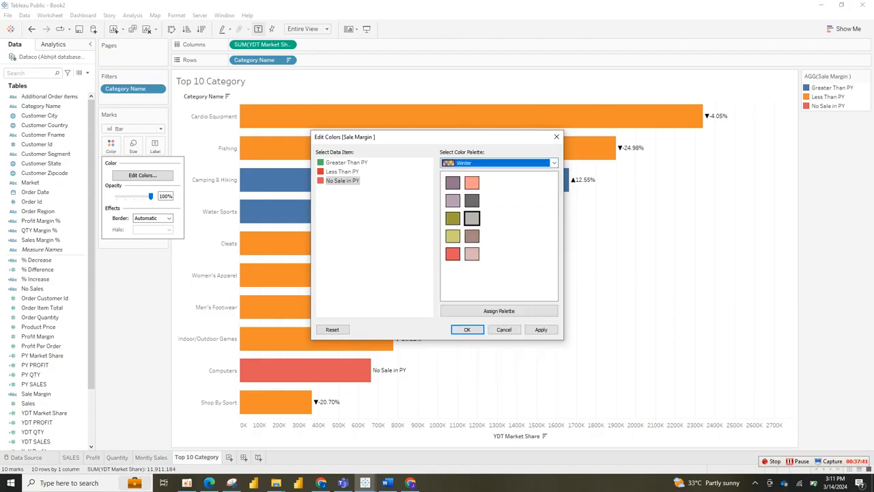
left_click(471, 218)
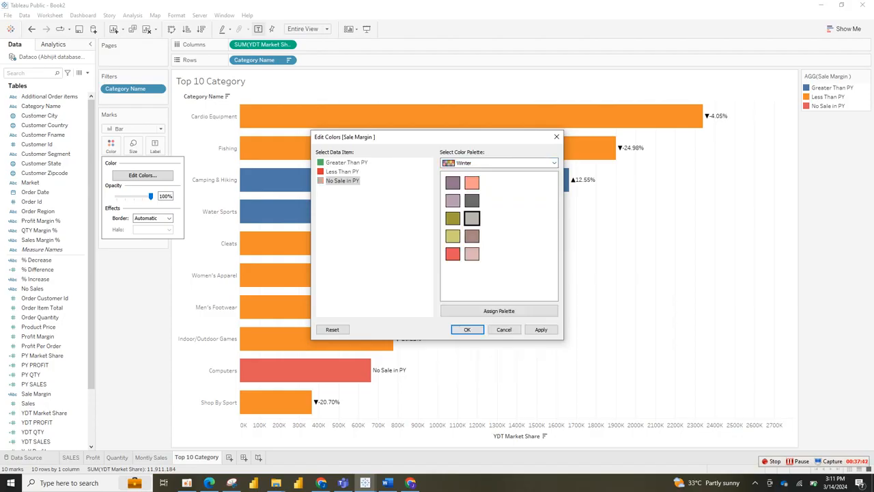
left_click(472, 200)
left_click(541, 329)
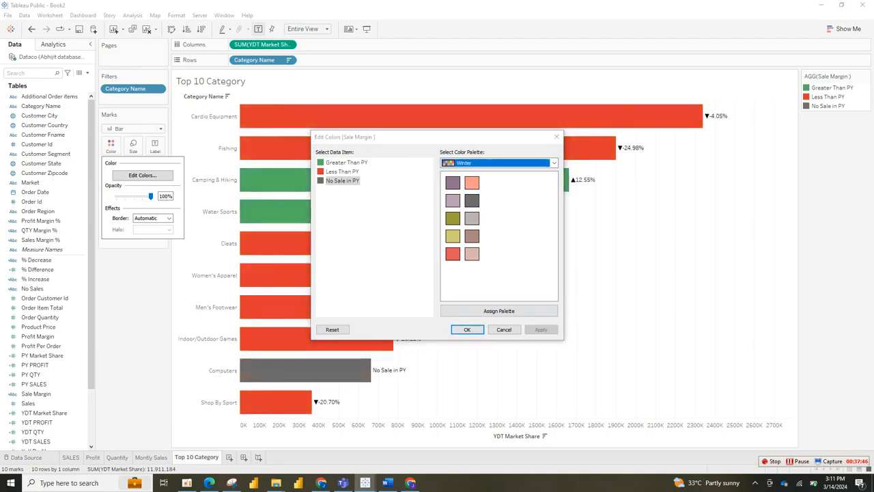
left_click(467, 329)
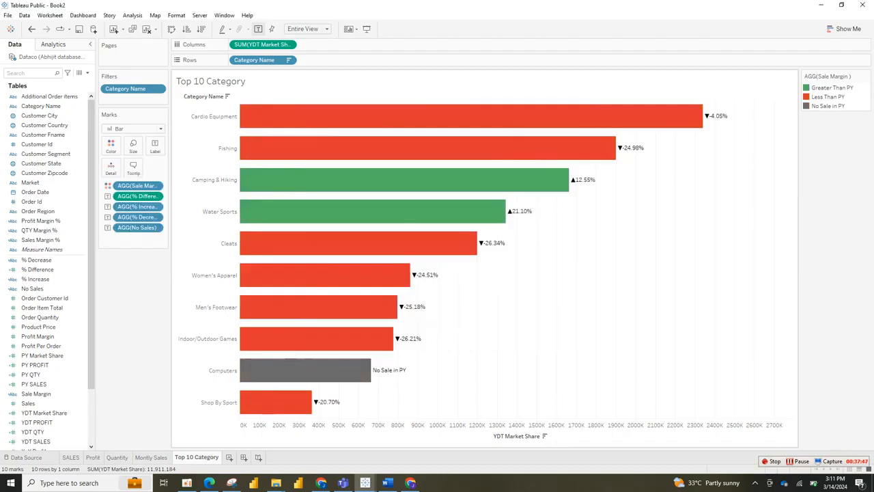
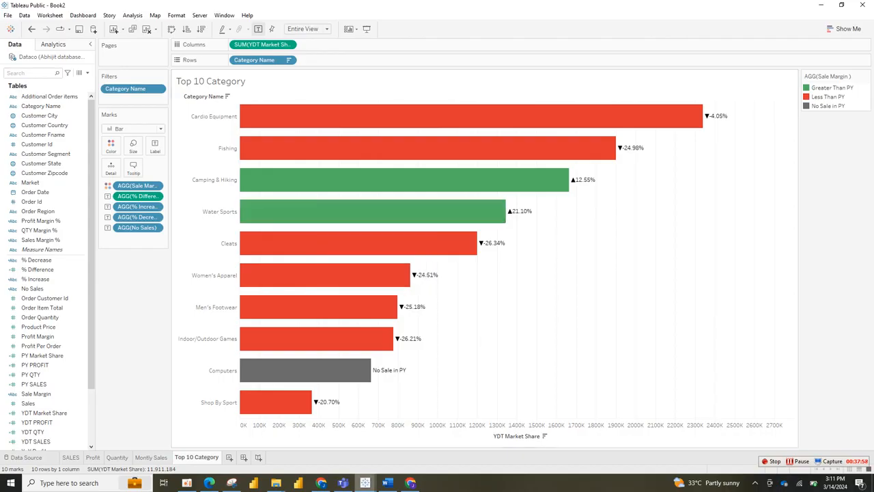
Switch to the YTD SALES ANALYSIS workbook to examine the reference category chart's labels, and return to Book2
mouse_move(365, 483)
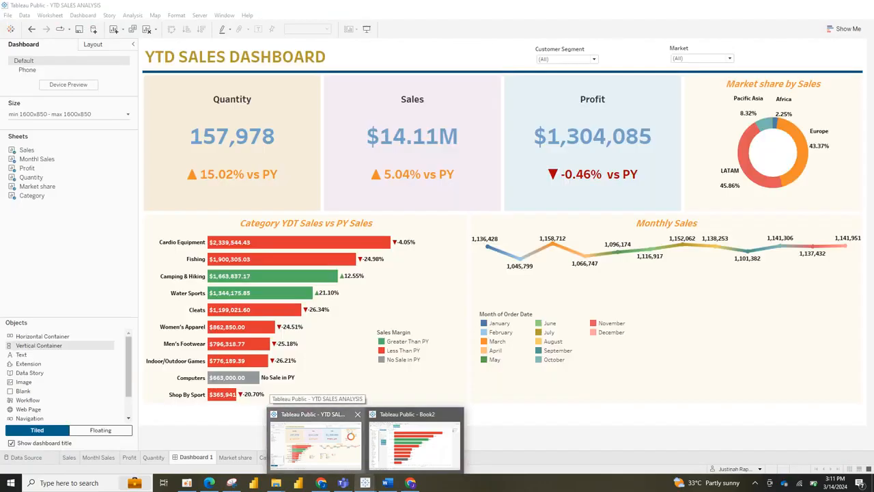
left_click(316, 443)
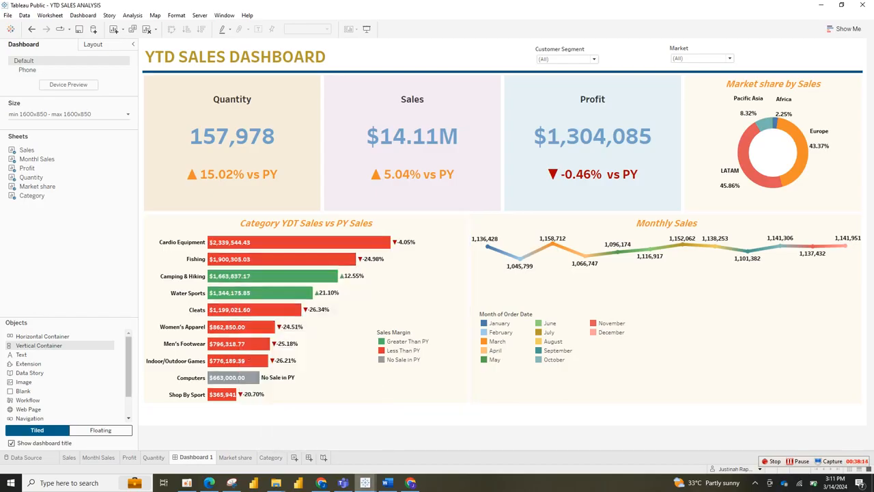
left_click(414, 442)
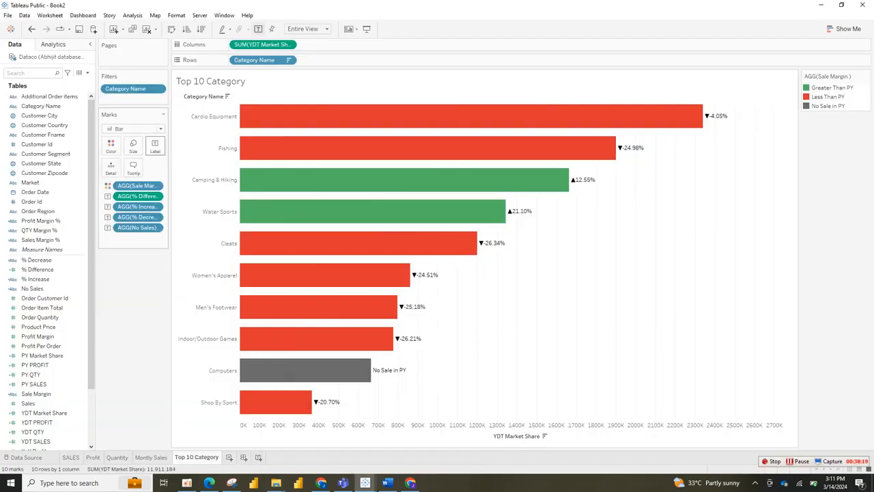
In the bar label text, color the % Increase field green and the % Decrease field red, and apply it
left_click(155, 145)
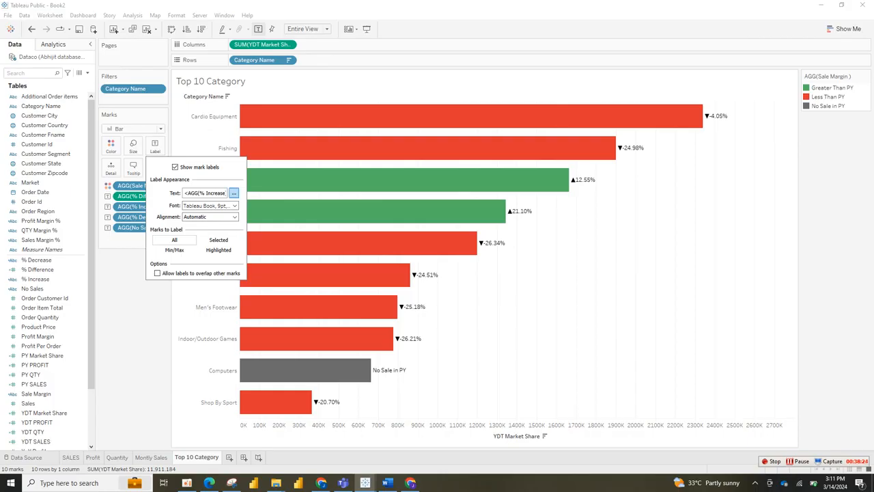
left_click(234, 193)
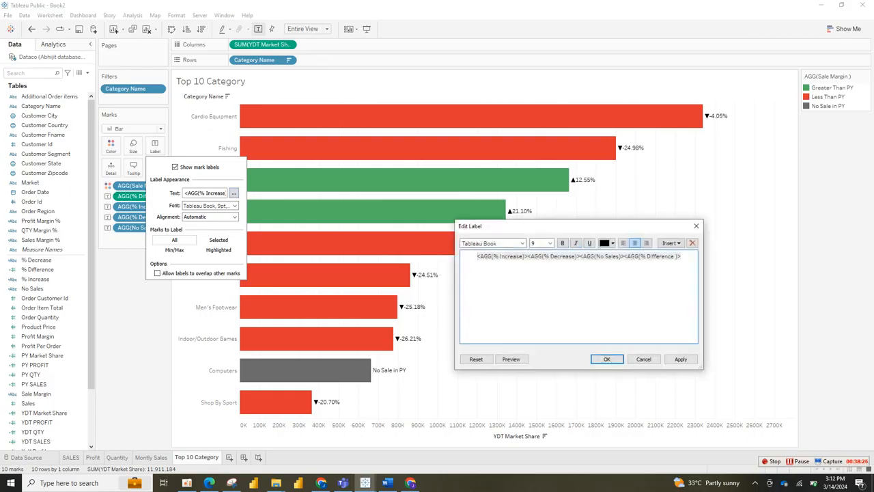
mouse_move(477, 256)
left_mouse_down()
mouse_move(526, 256)
mouse_move(477, 256)
left_mouse_up()
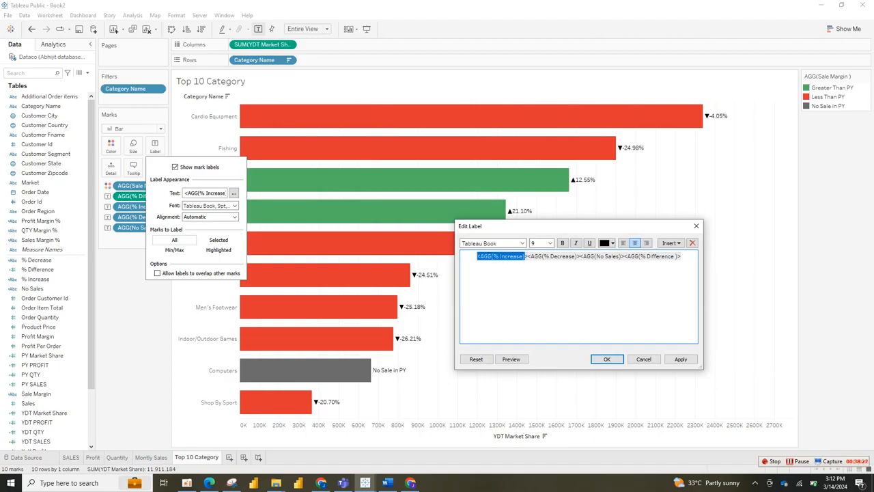
left_click(623, 243)
left_click(613, 242)
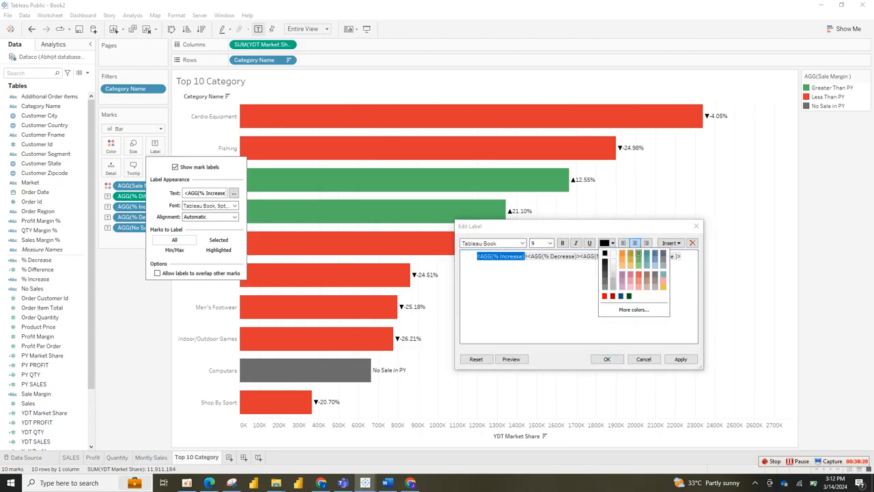
left_click(639, 255)
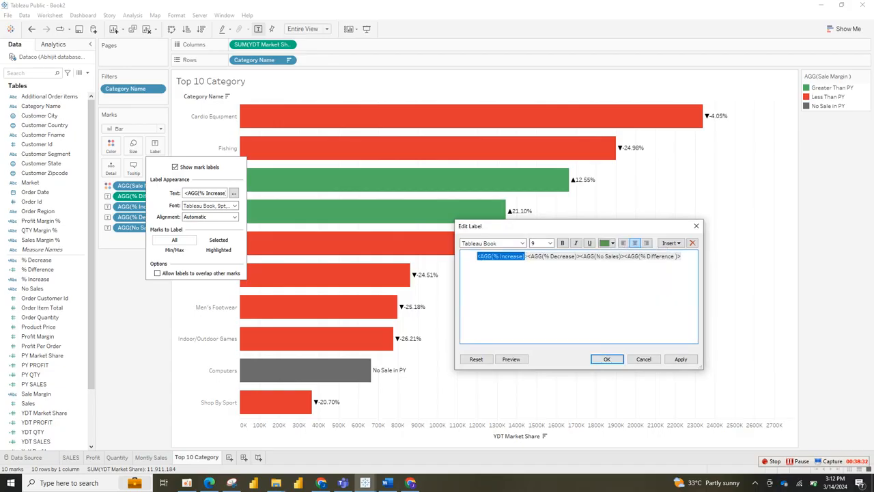
left_click_drag(581, 256, 527, 256)
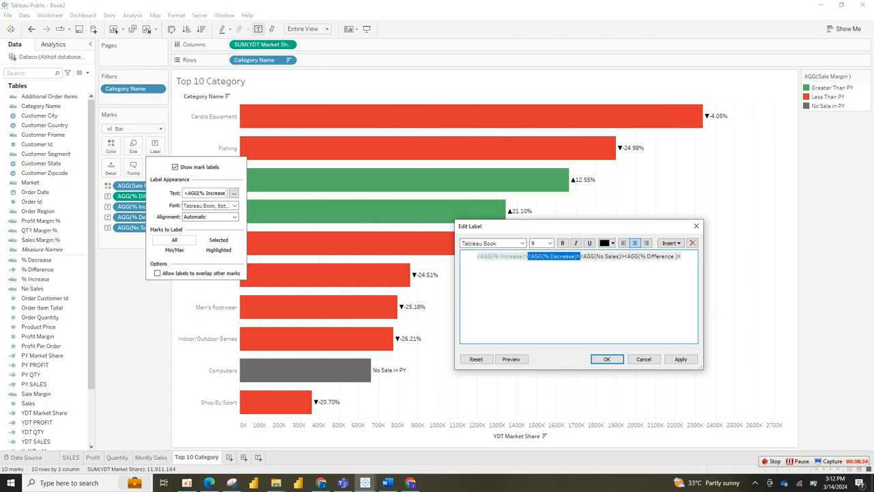
left_click(612, 243)
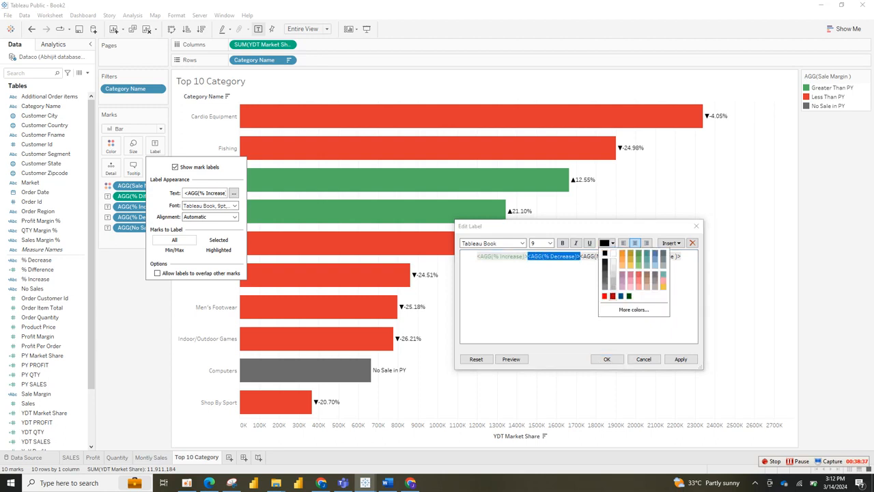
left_click(604, 295)
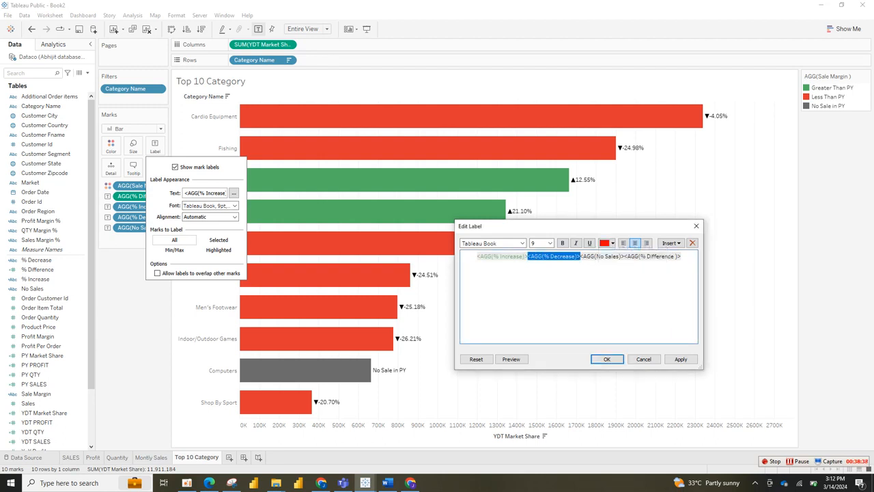
left_click(681, 359)
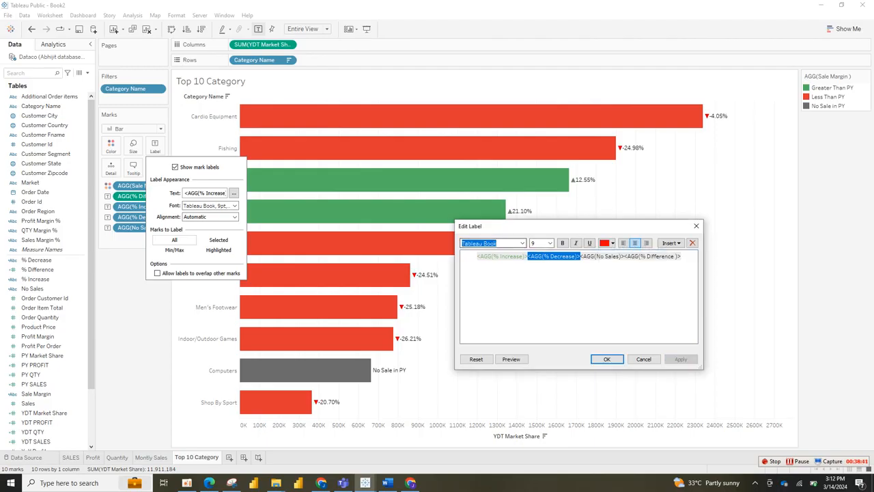
Set the entire bar label text to bold Tableau Semibold at size 15
left_click(681, 256)
key("ctrl+a")
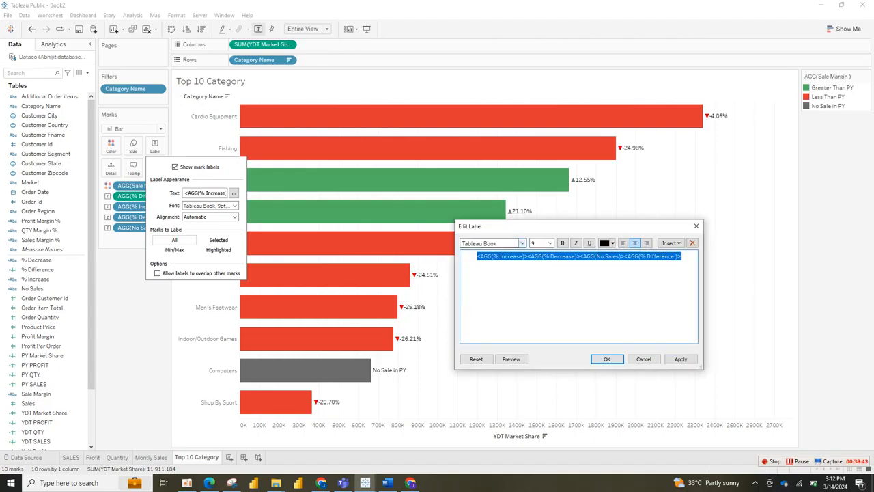
left_click(522, 243)
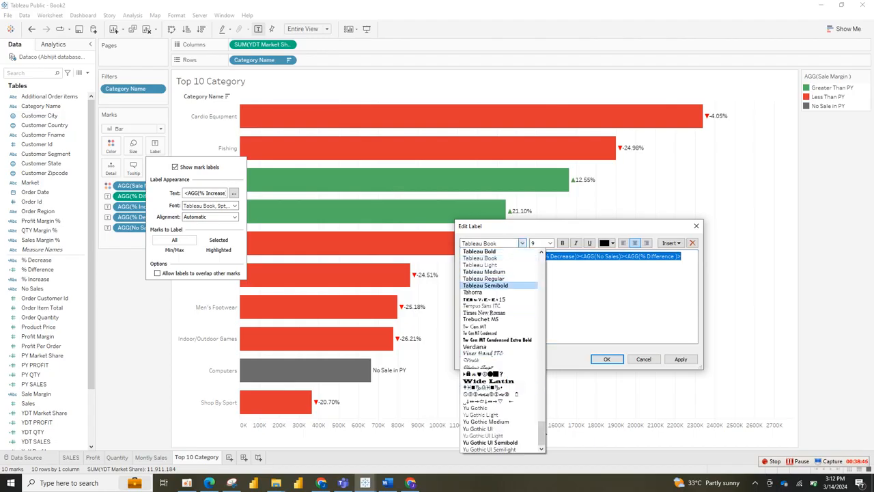
left_click(486, 286)
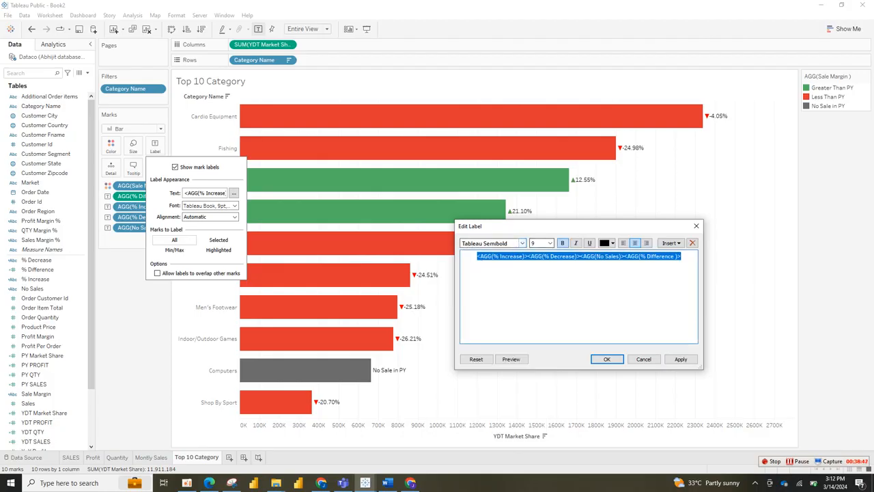
left_click(562, 243)
left_click(550, 243)
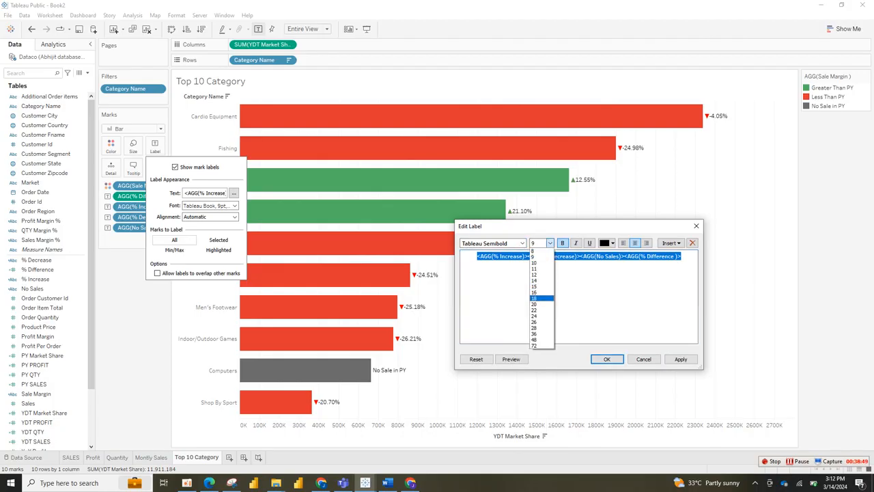
left_click(540, 287)
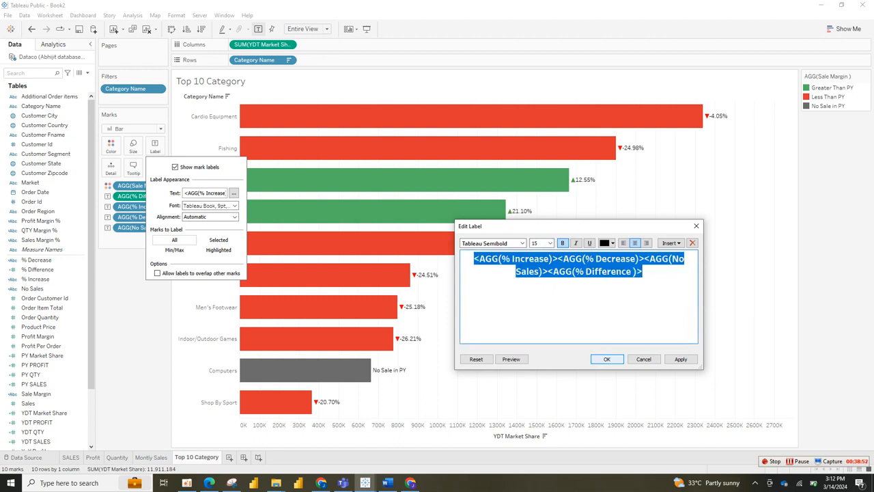
left_click(606, 358)
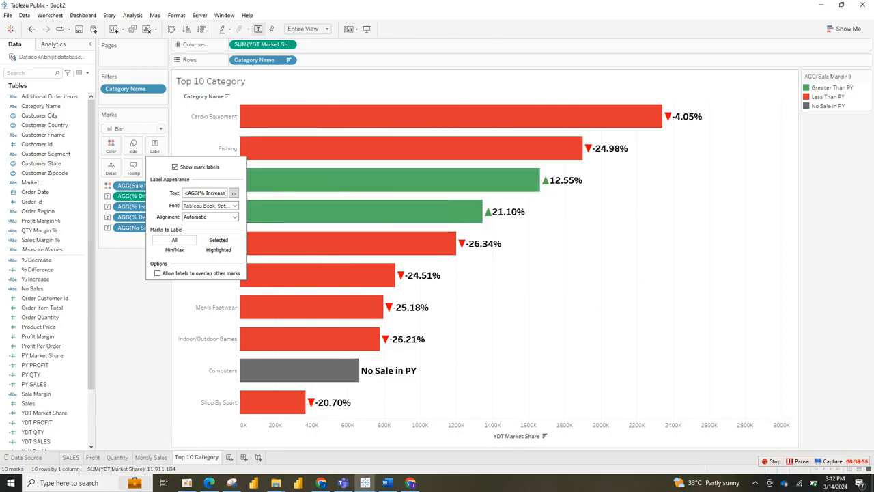
Set the entire bar label text to size 11 and close the label settings
left_click(233, 193)
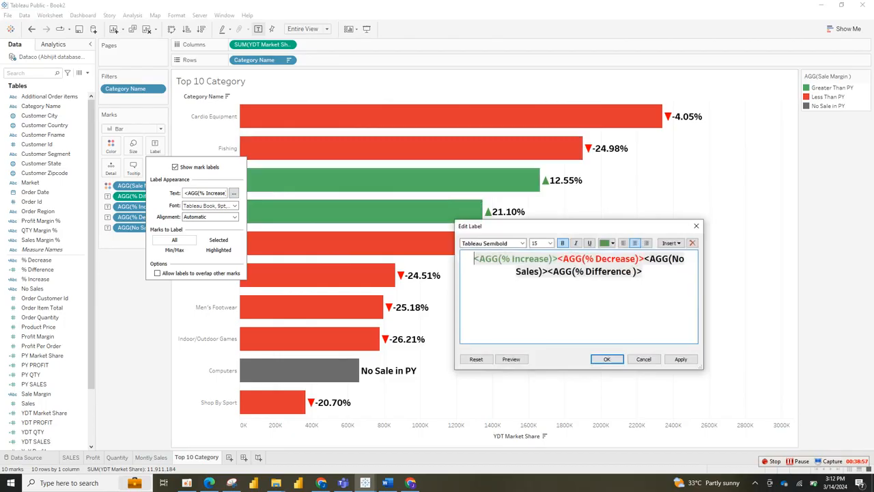
key("ctrl+a")
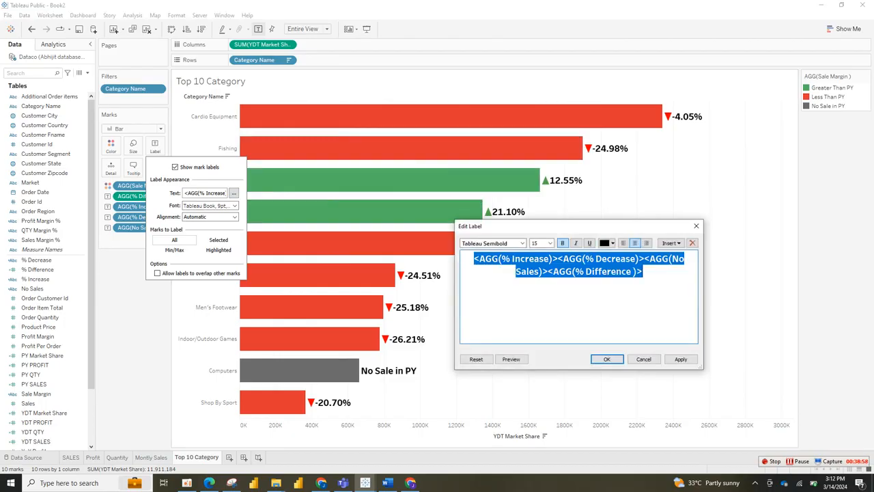
left_click(550, 243)
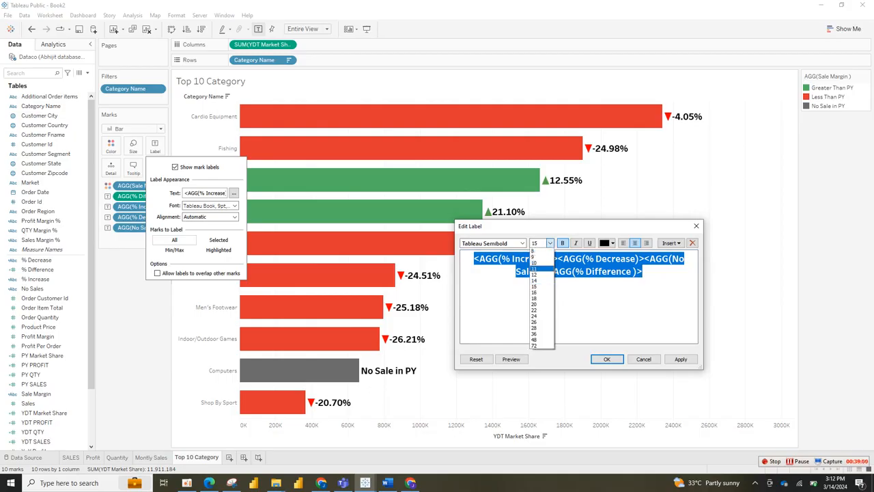
left_click(534, 268)
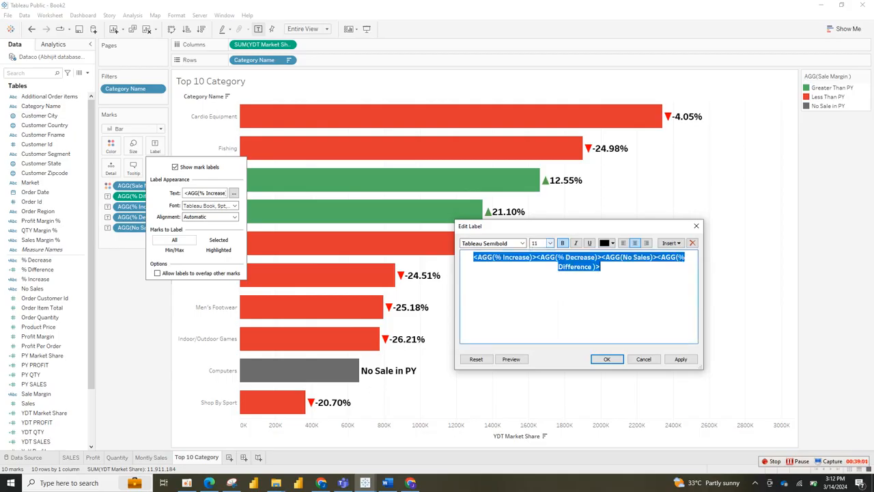
left_click(606, 359)
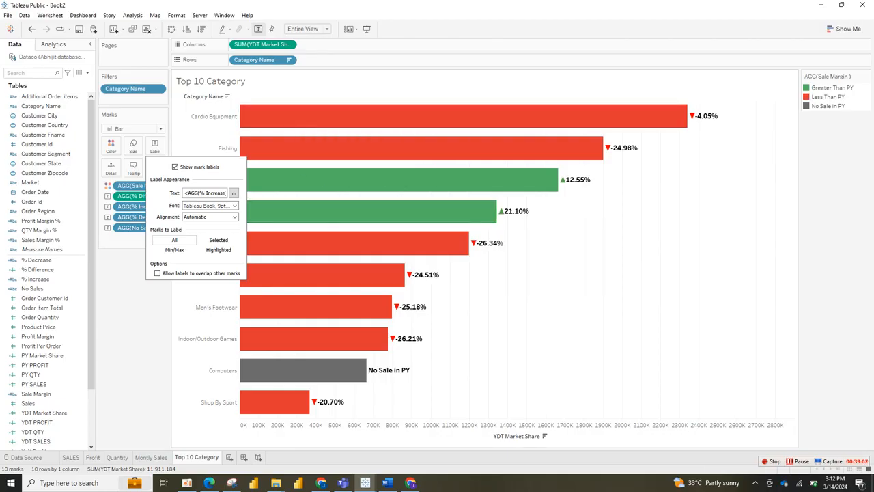
key("Escape")
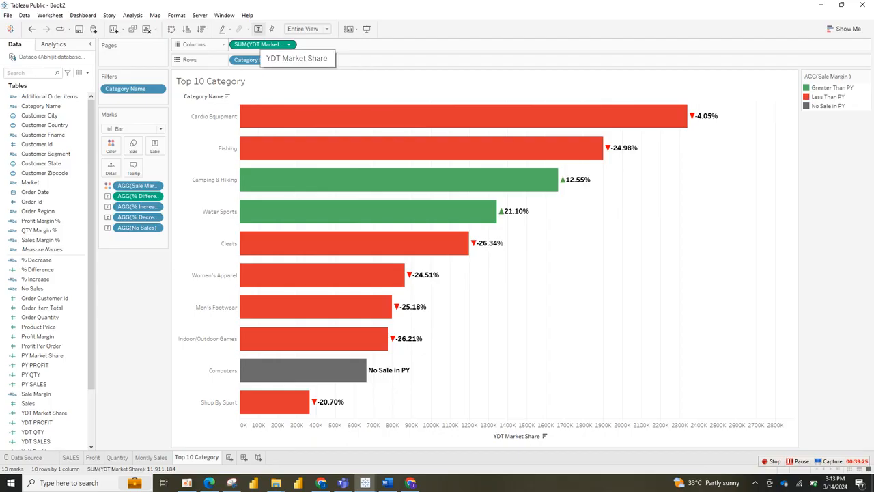
Duplicate the YDT Market Share measure on Columns and remove all label fields and the Sale Margin color from the duplicate's marks
left_click_drag(259, 44, 348, 46)
left_click_drag(351, 46, 349, 44)
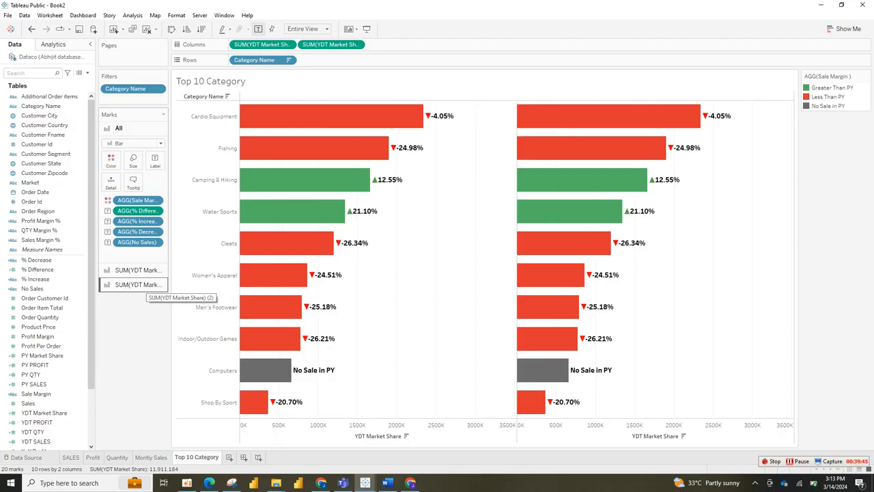
left_click(138, 284)
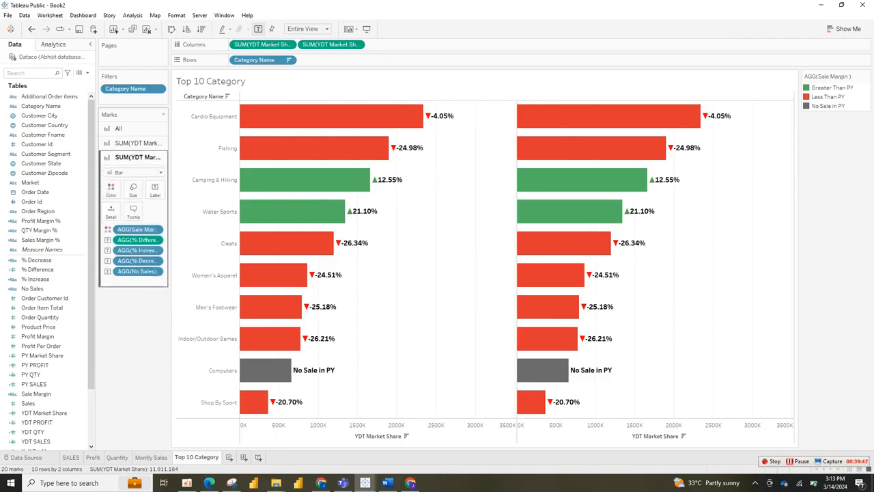
left_click_drag(154, 271, 76, 365)
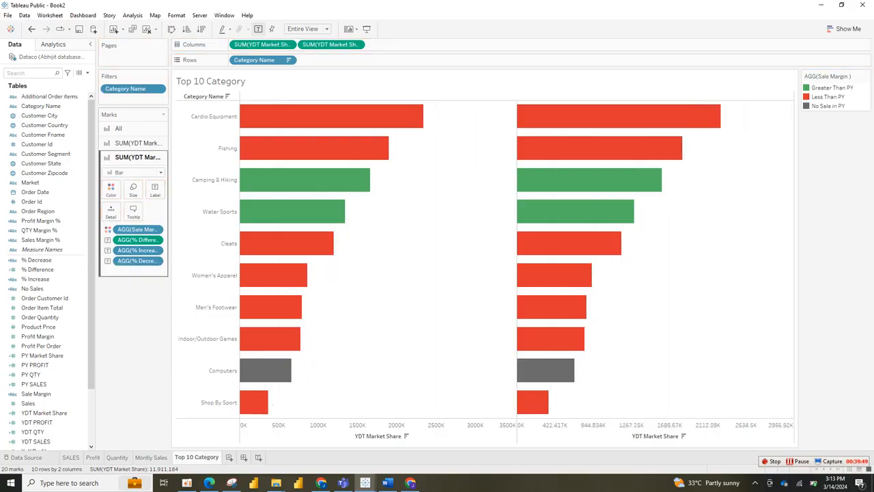
left_click_drag(154, 260, 55, 361)
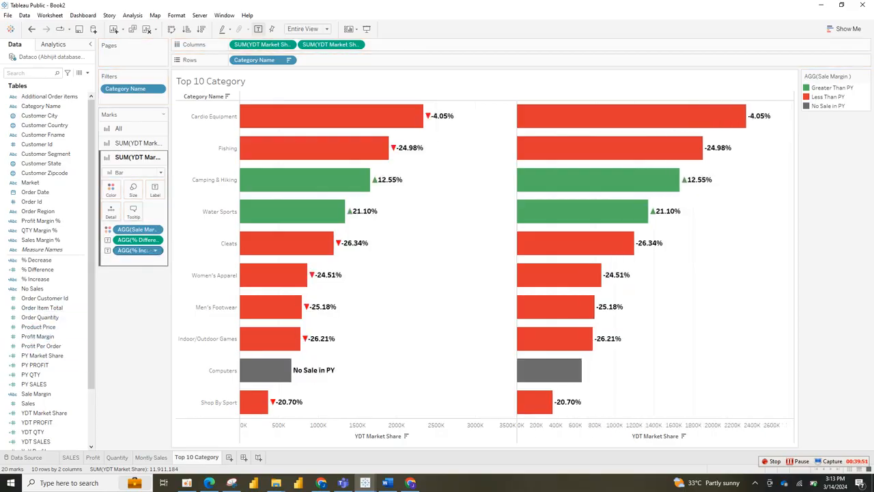
left_click_drag(140, 250, 59, 318)
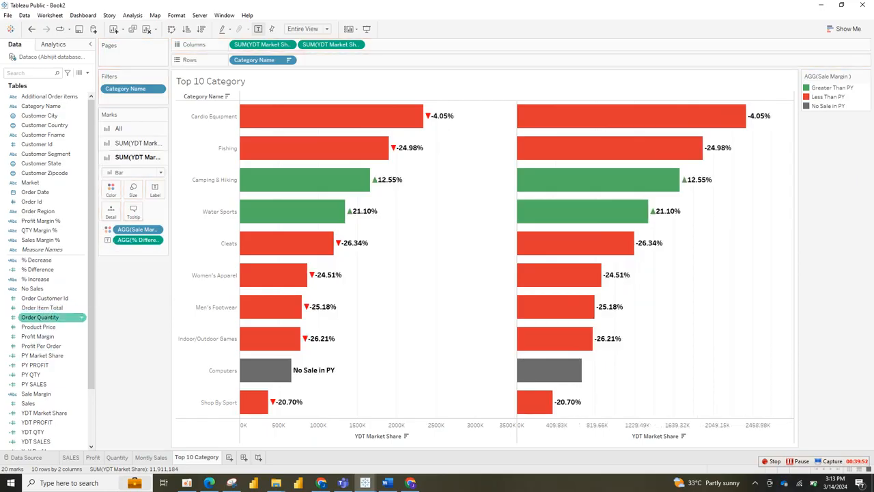
left_click_drag(137, 240, 41, 317)
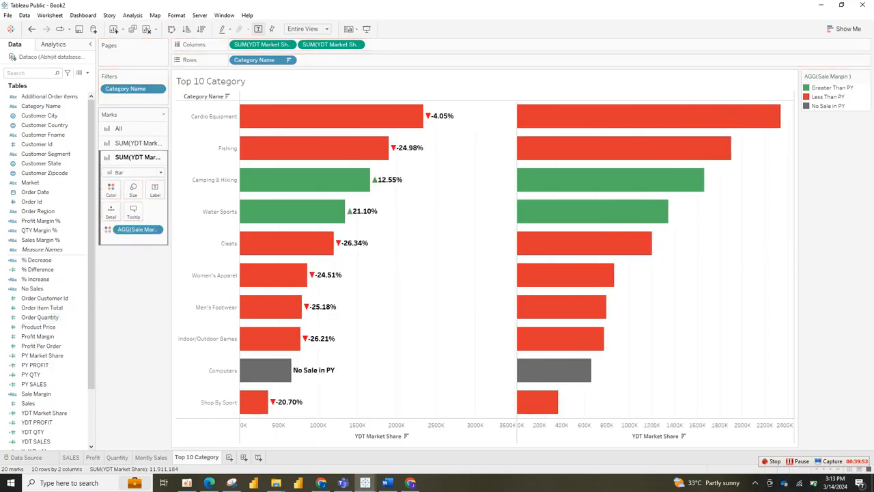
left_click_drag(136, 229, 38, 289)
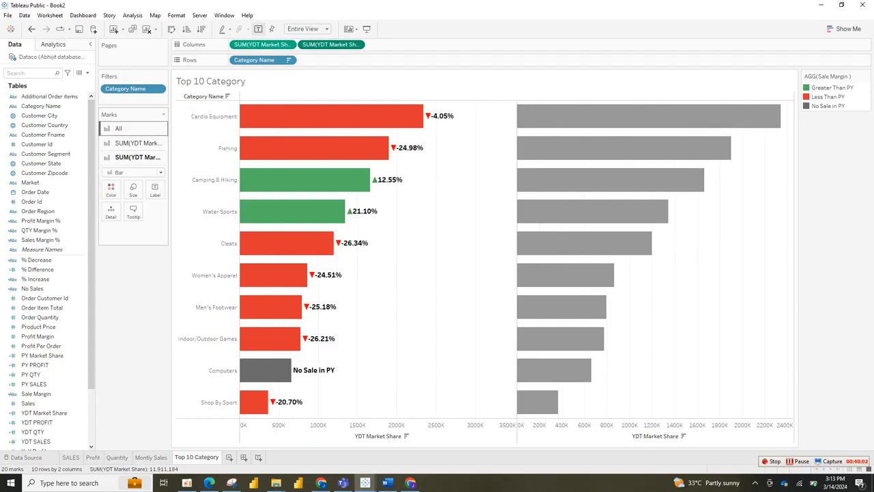
Set the mark type for all measures to Bar
left_click(133, 128)
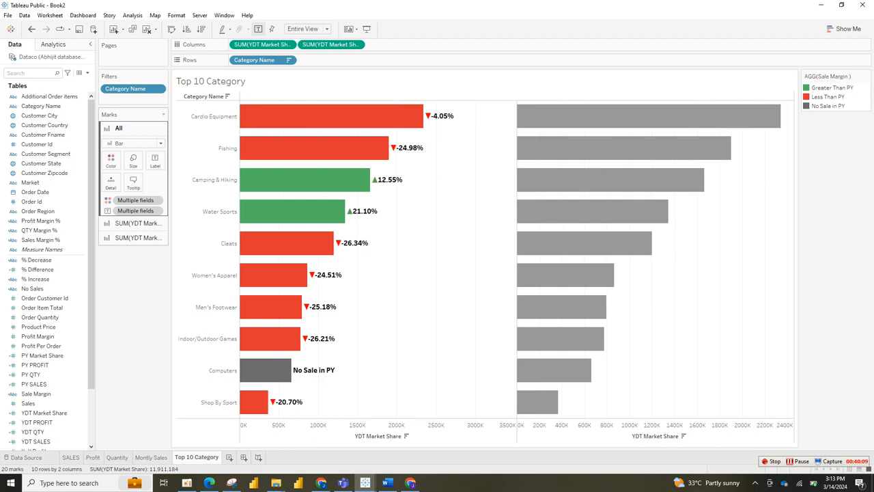
left_click(134, 143)
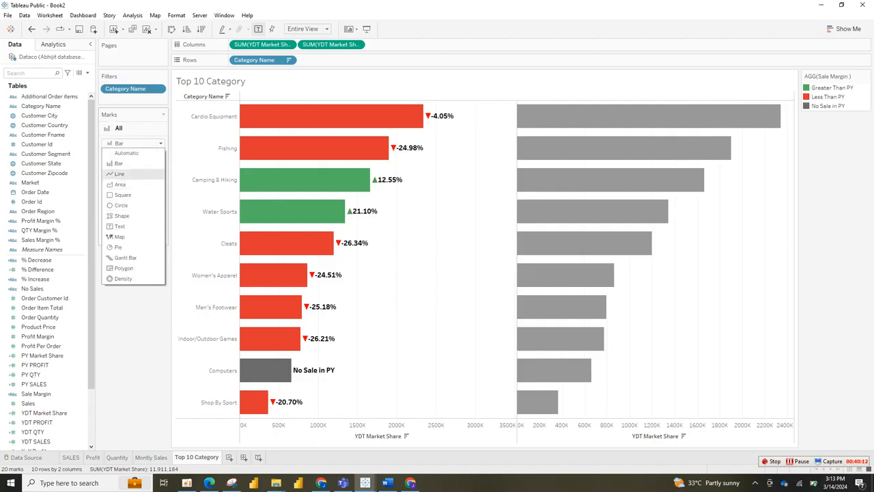
left_click(133, 163)
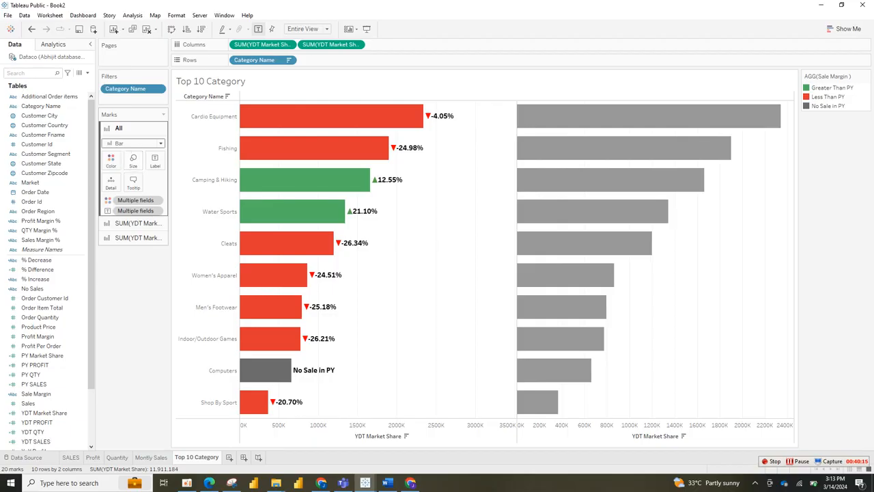
left_click(133, 143)
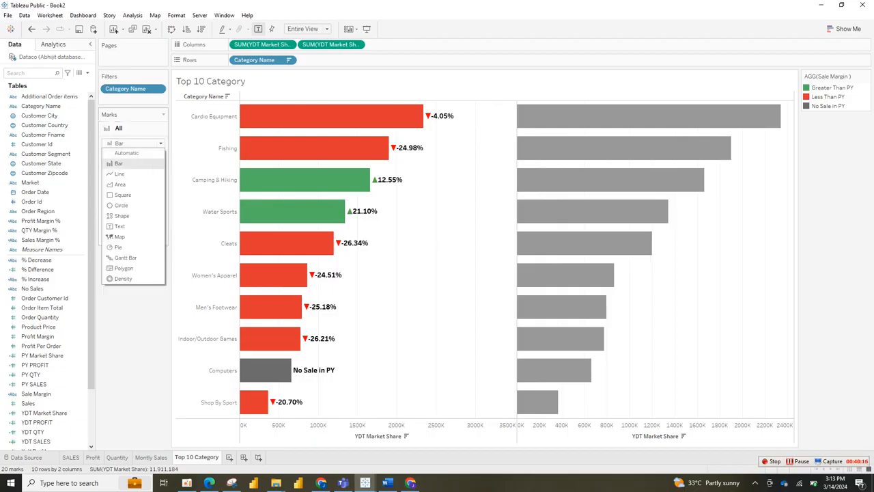
left_click(133, 163)
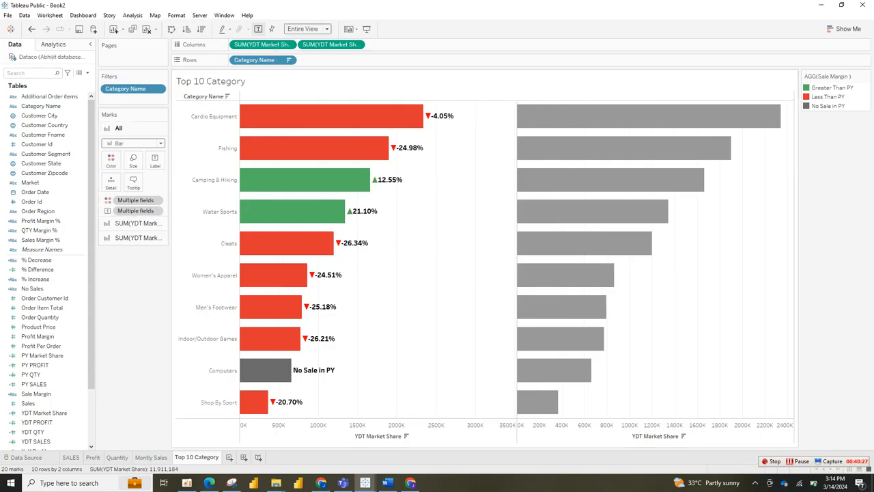
Combine the two YDT Market Share measures on a dual axis and swap their order to put the colored bars in front
left_click(331, 45)
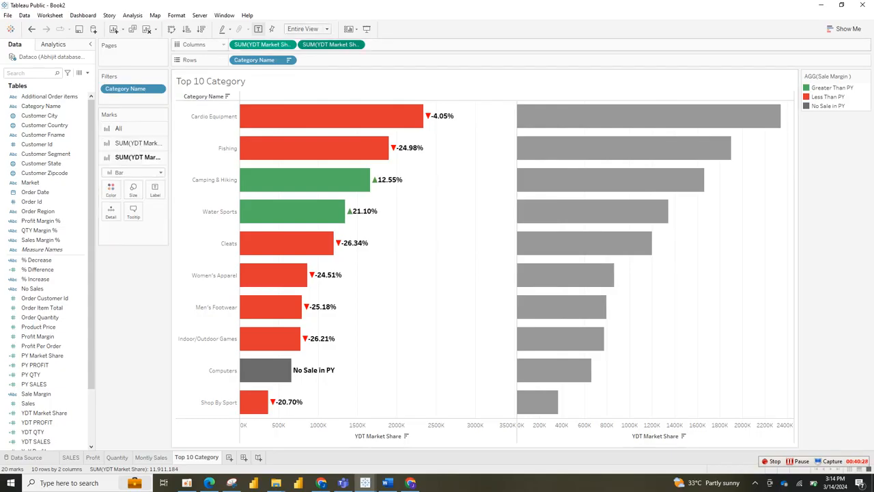
right_click(321, 44)
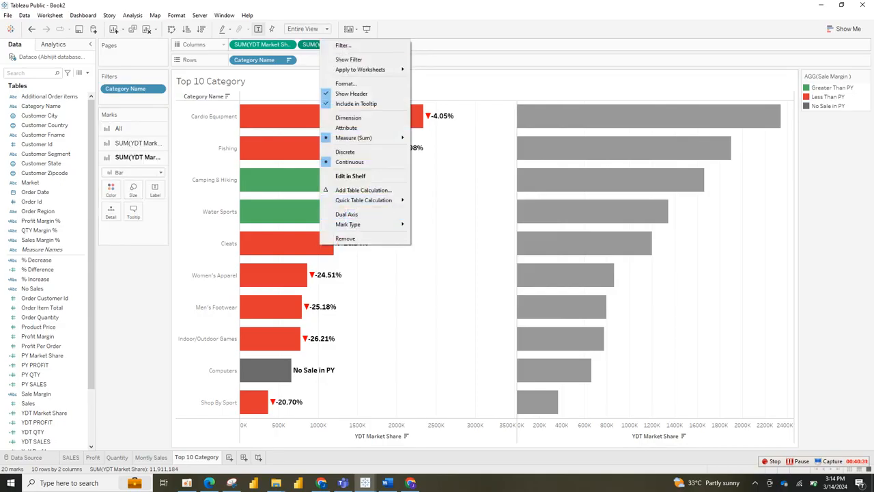
left_click(347, 215)
right_click(312, 45)
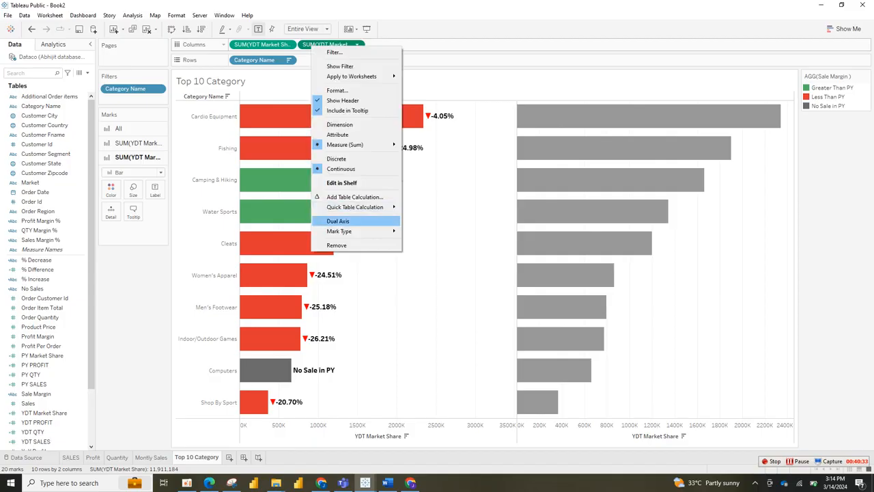
left_click(342, 221)
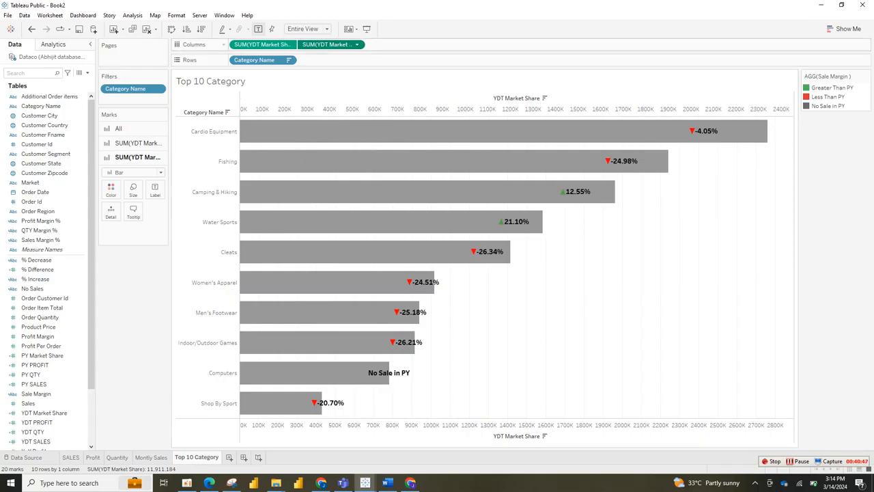
left_click_drag(327, 45, 313, 44)
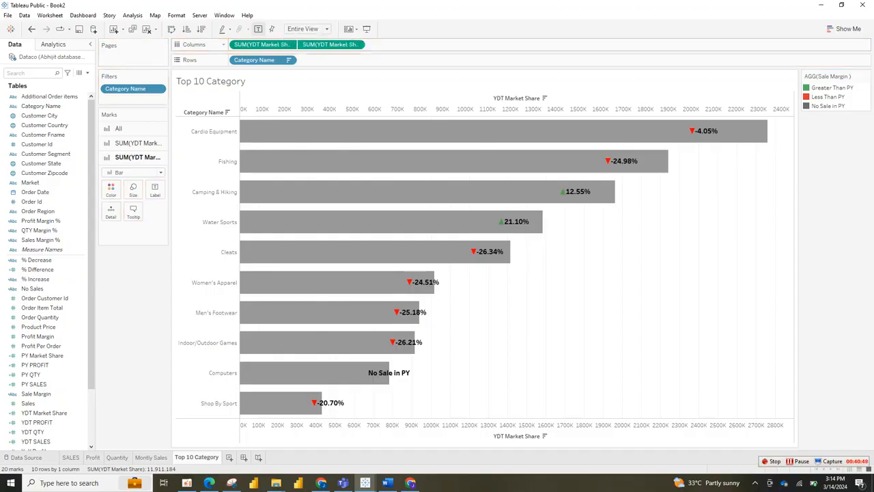
left_click_drag(313, 43, 232, 44)
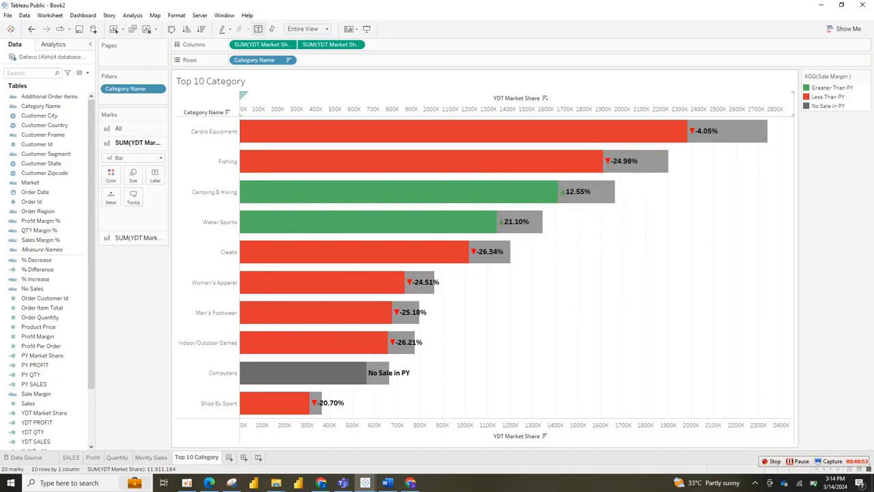
Synchronize the two YDT Market Share axes of the category chart
right_click(526, 104)
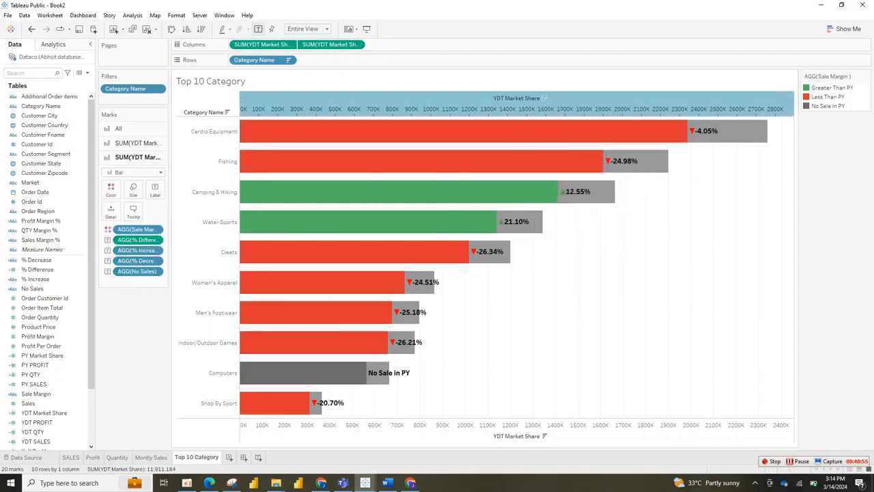
right_click(490, 105)
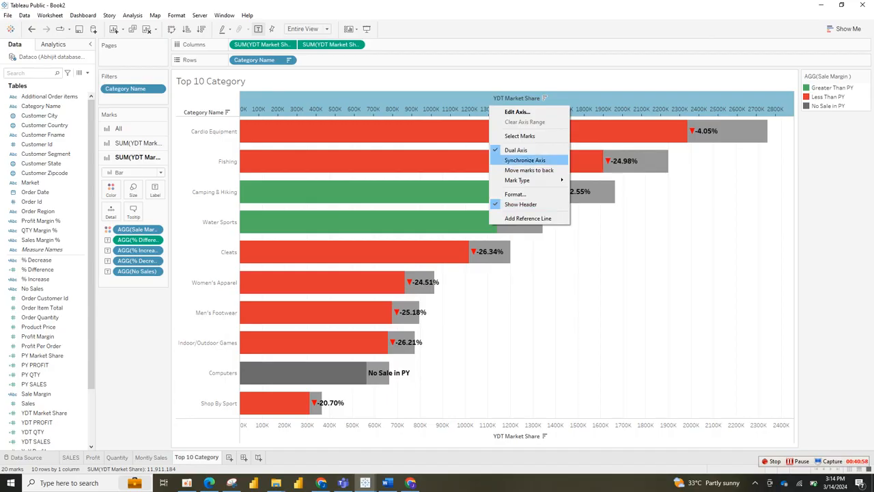
left_click(524, 160)
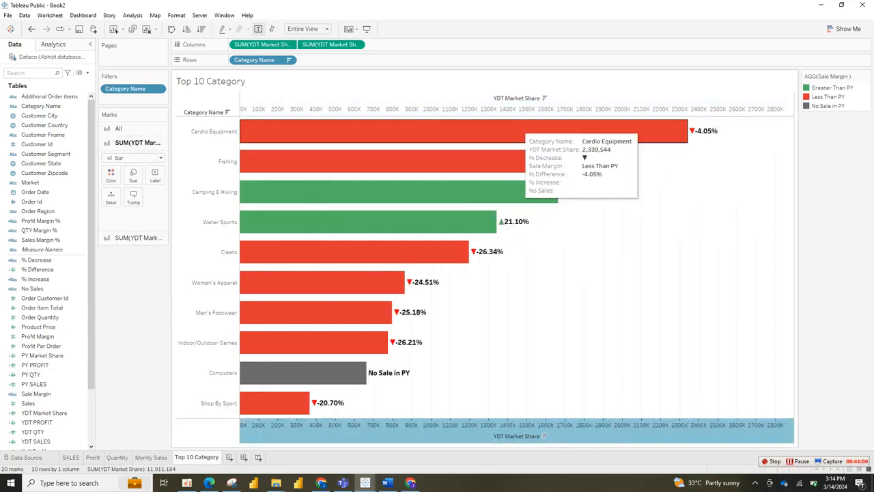
Hide the headers of both YDT Market Share axes
right_click(516, 109)
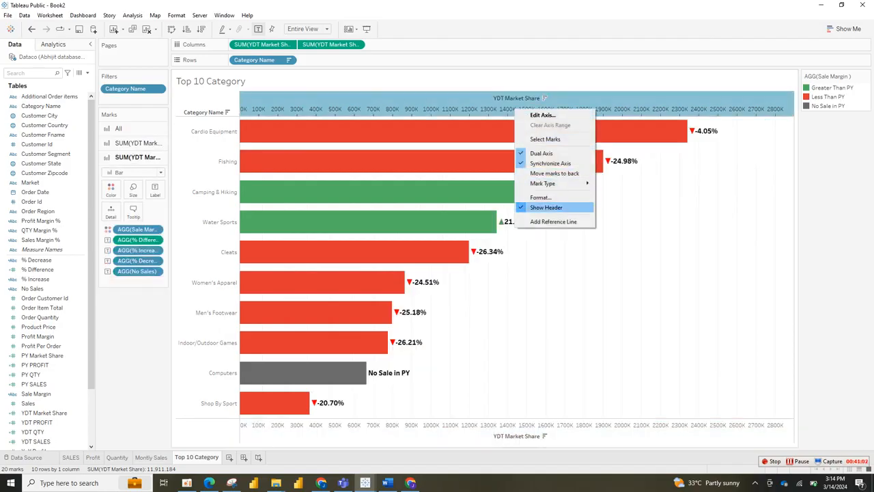
left_click(546, 207)
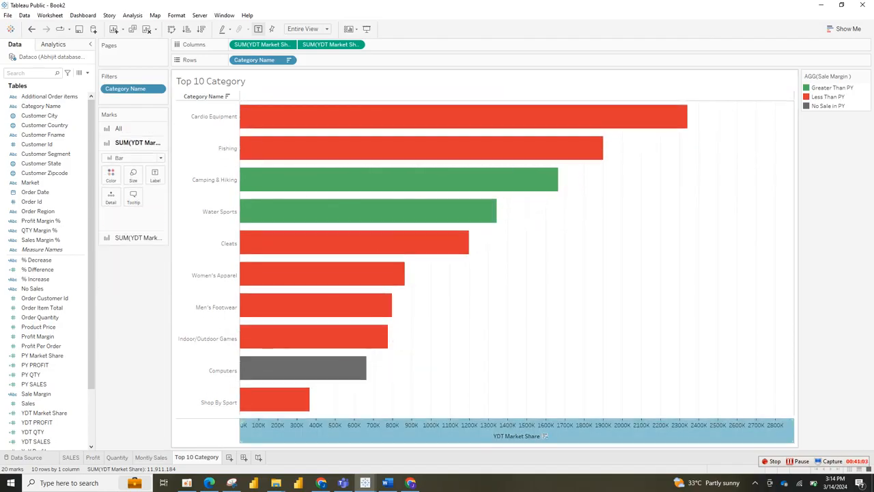
right_click(531, 428)
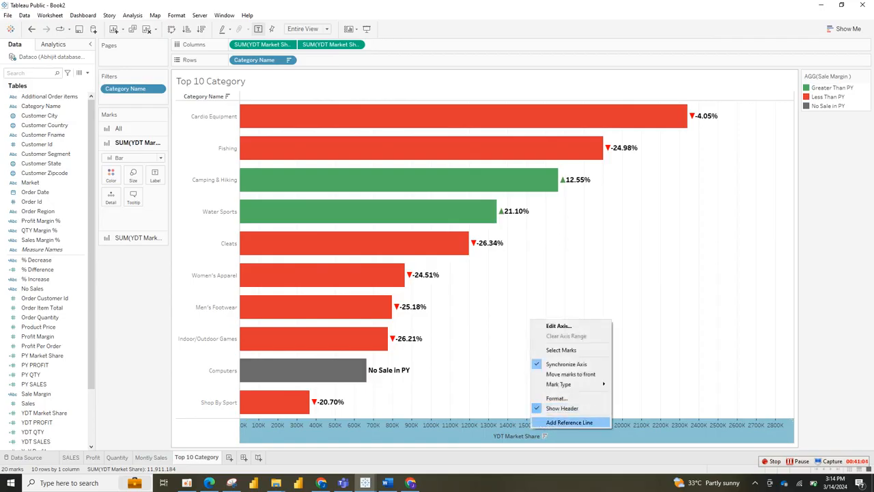
left_click(562, 408)
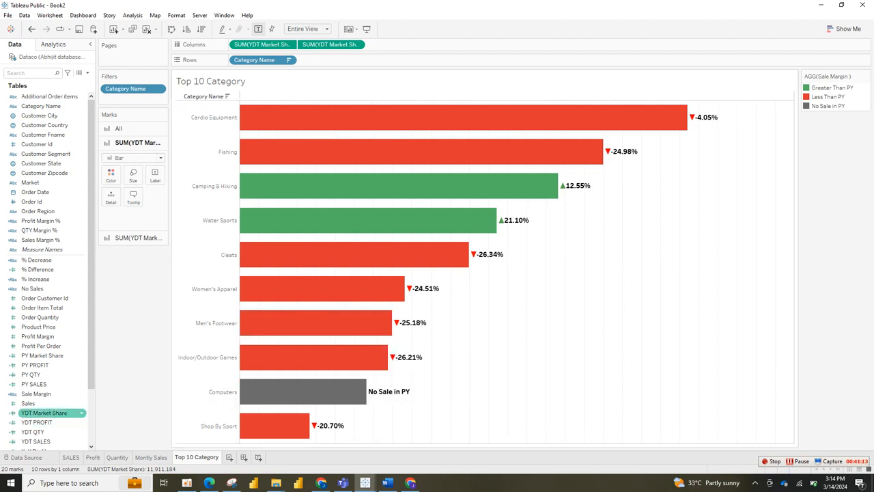
Add YDT Market Share as the label of the first measure's plain bars and open that measure's label settings
left_click(45, 412)
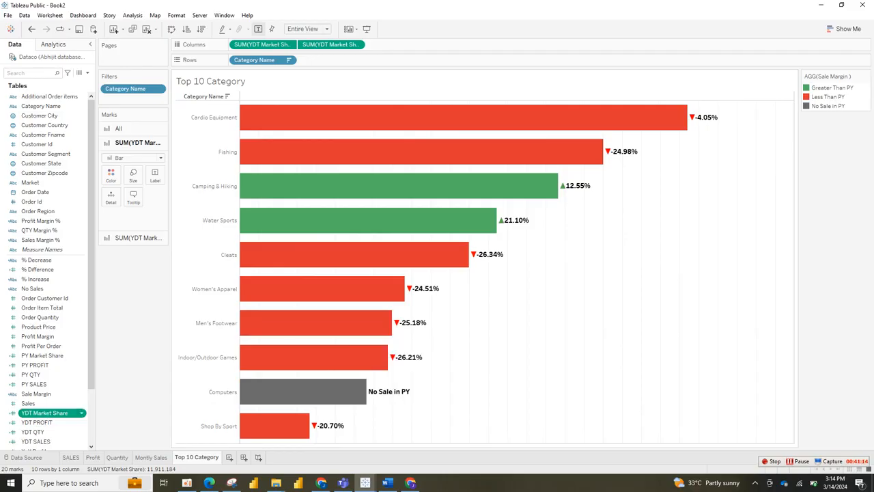
key("F2")
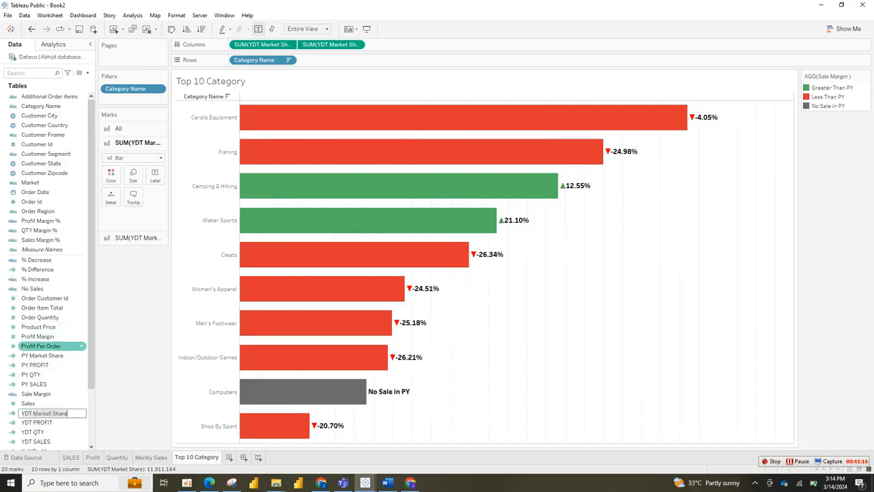
key("Return")
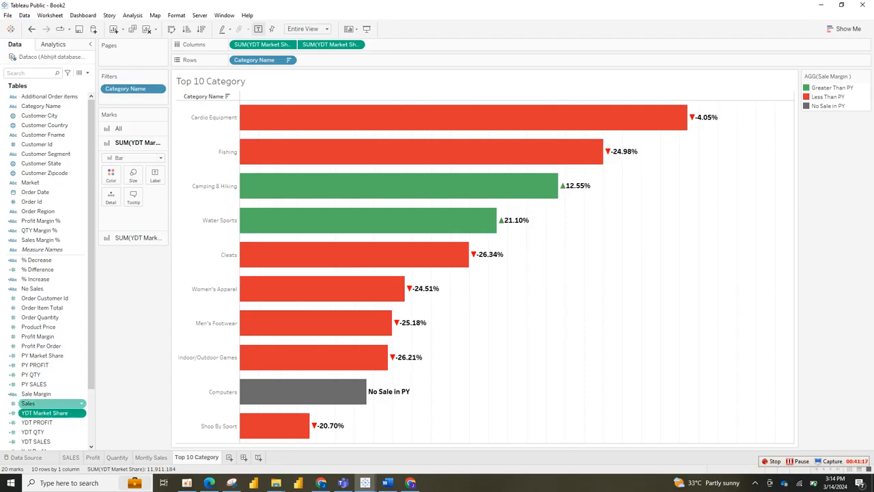
left_click_drag(44, 413, 155, 175)
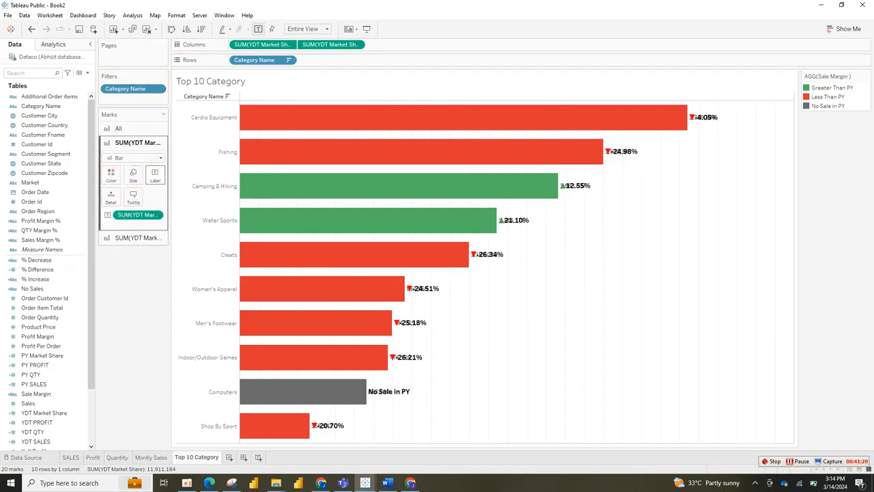
left_click(155, 175)
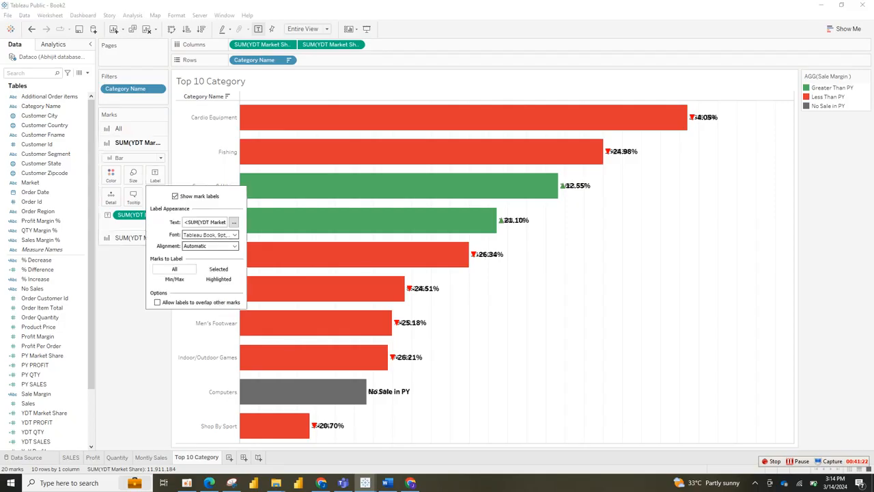
Left-align the market share bar labels and make their text 12 pt, white and bold
left_click(210, 246)
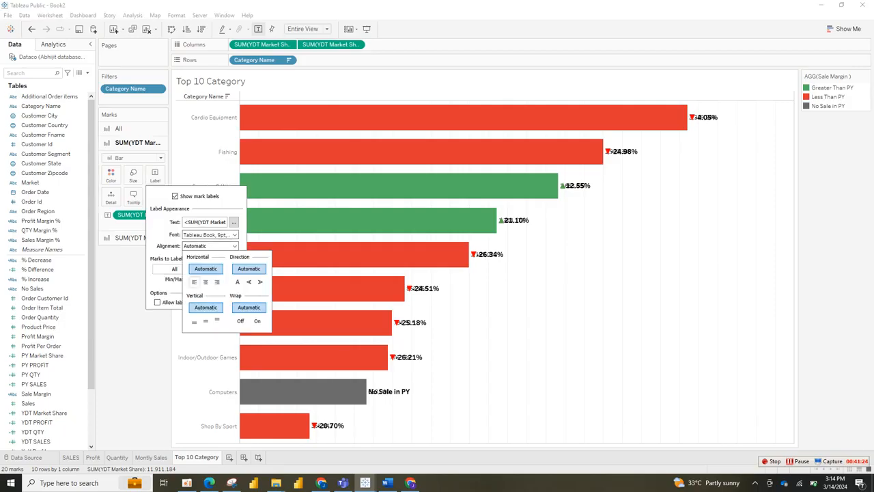
left_click(194, 281)
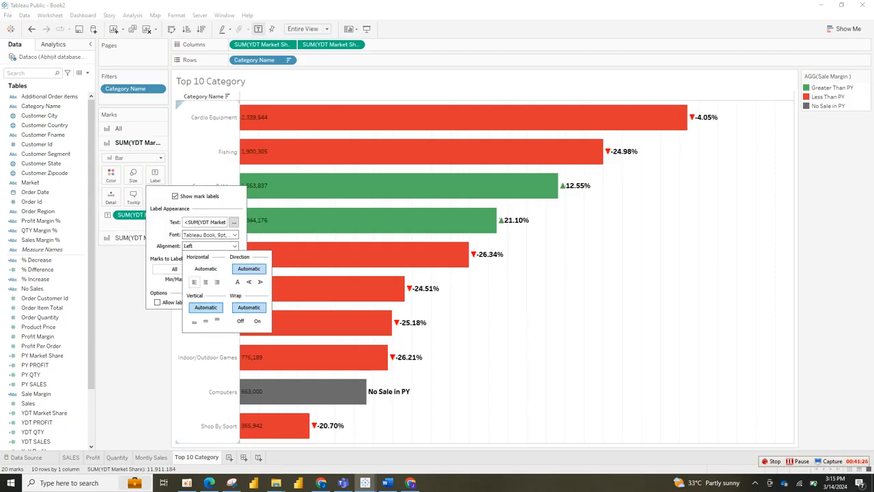
left_click(234, 234)
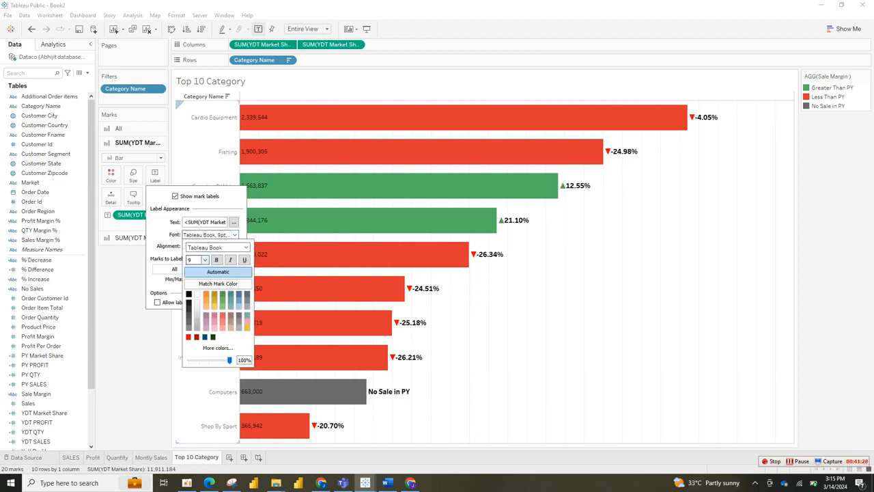
left_click(205, 260)
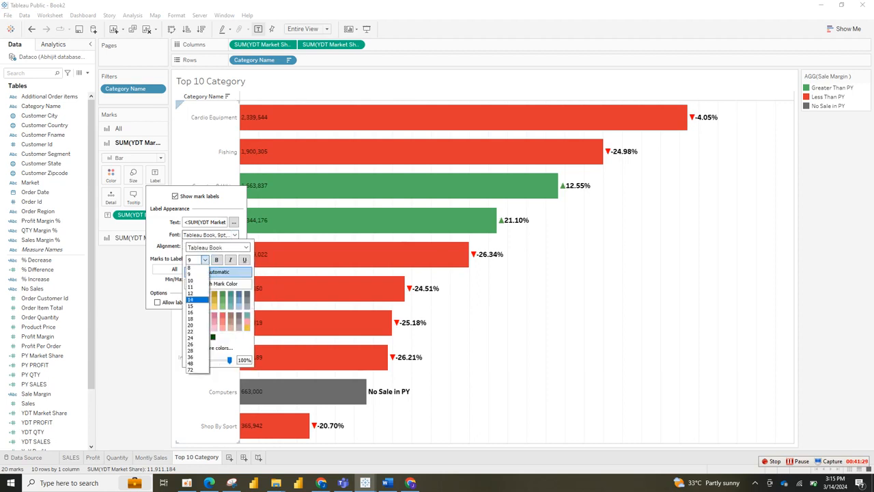
left_click(194, 293)
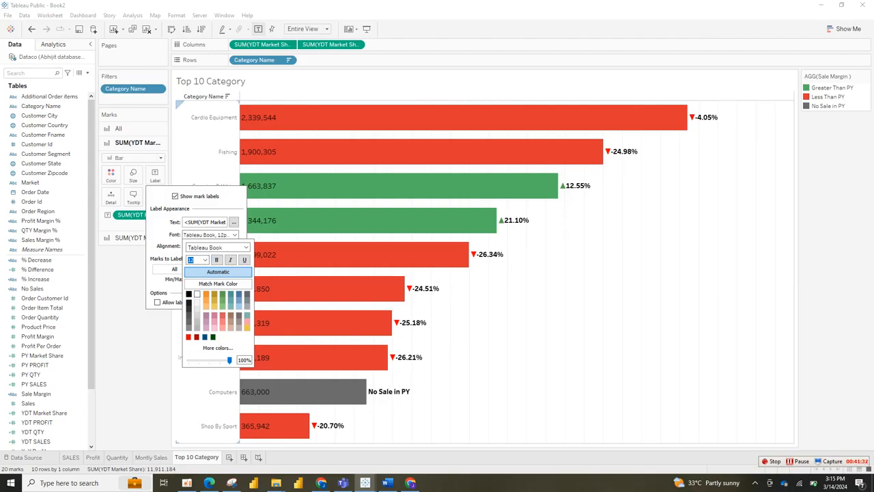
left_click(197, 294)
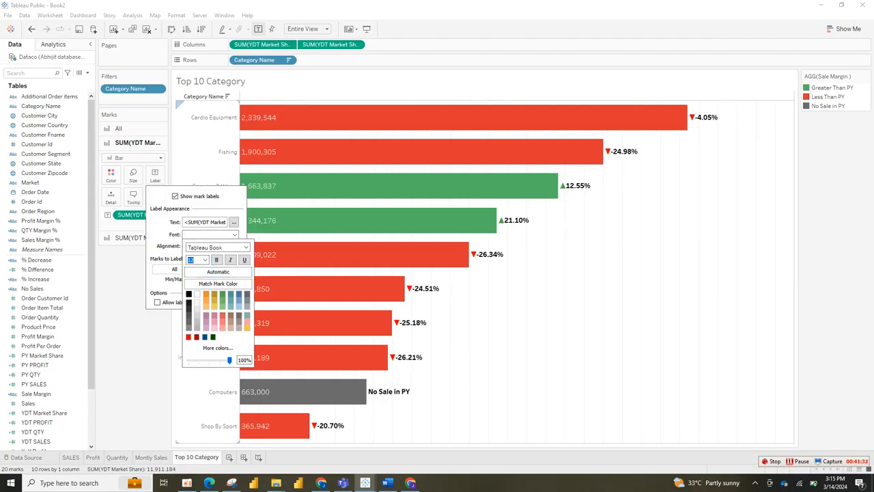
left_click(217, 260)
Change the market share bar labels' typeface to Tableau Semibold, keeping the size at 12
left_click(245, 247)
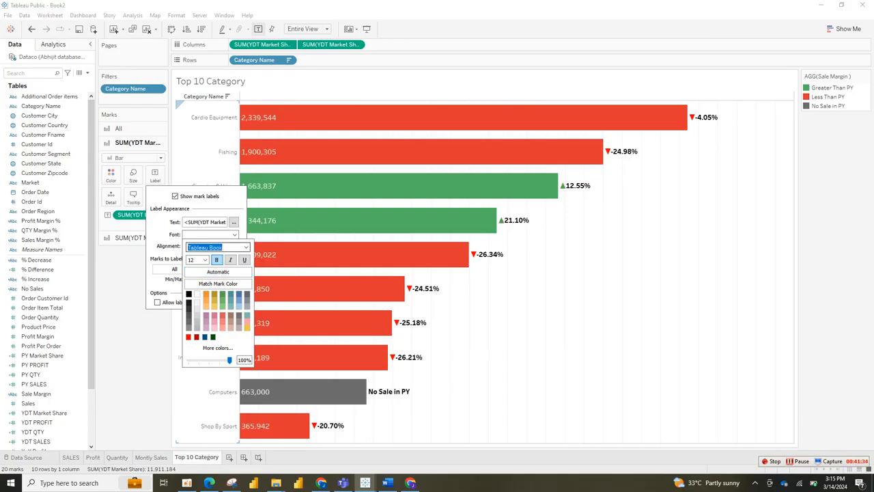
left_click(246, 247)
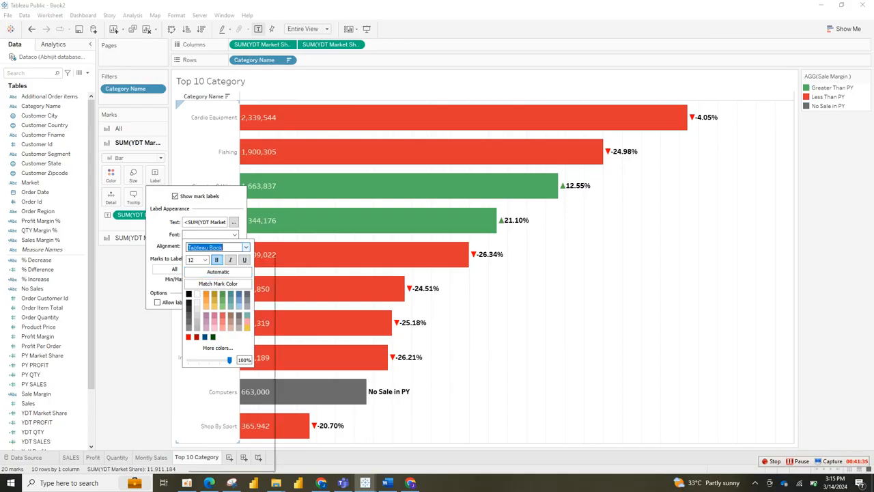
left_click(208, 262)
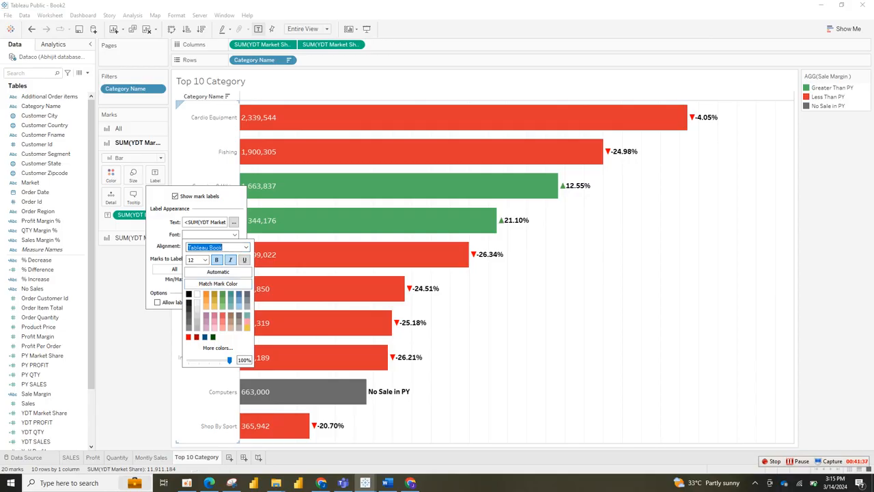
left_click(246, 247)
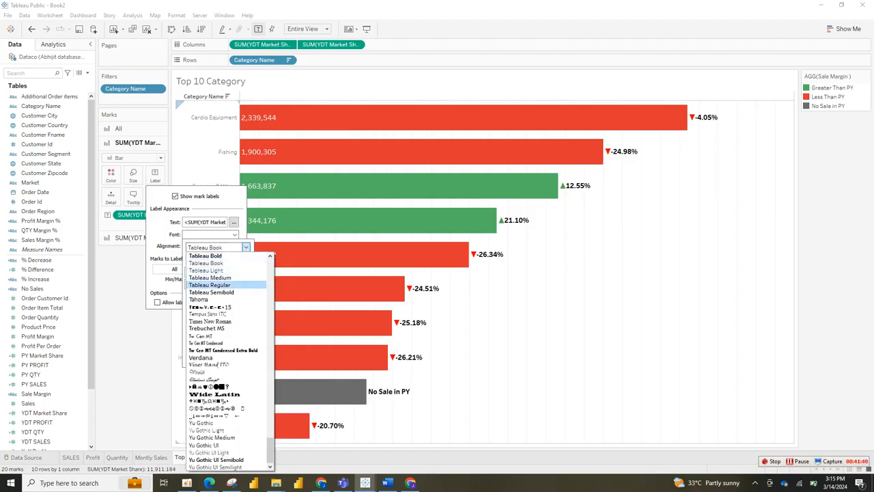
left_click(211, 291)
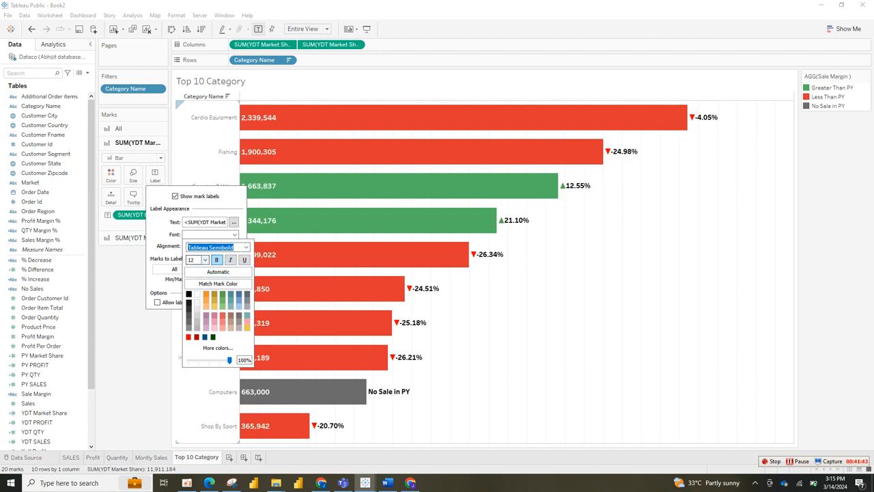
left_click(205, 259)
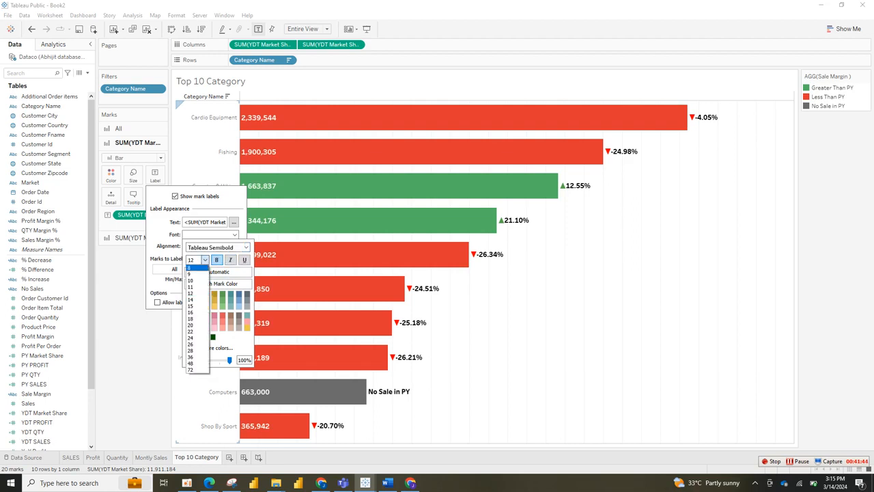
left_click(197, 293)
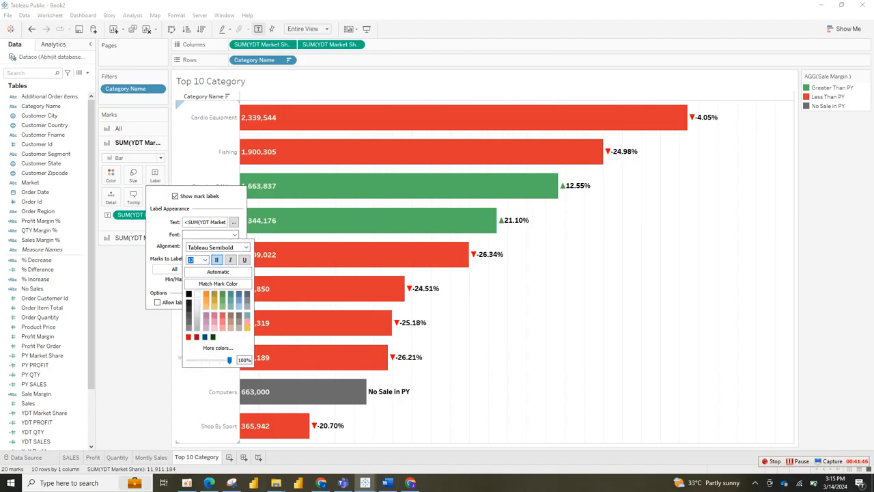
key("Escape")
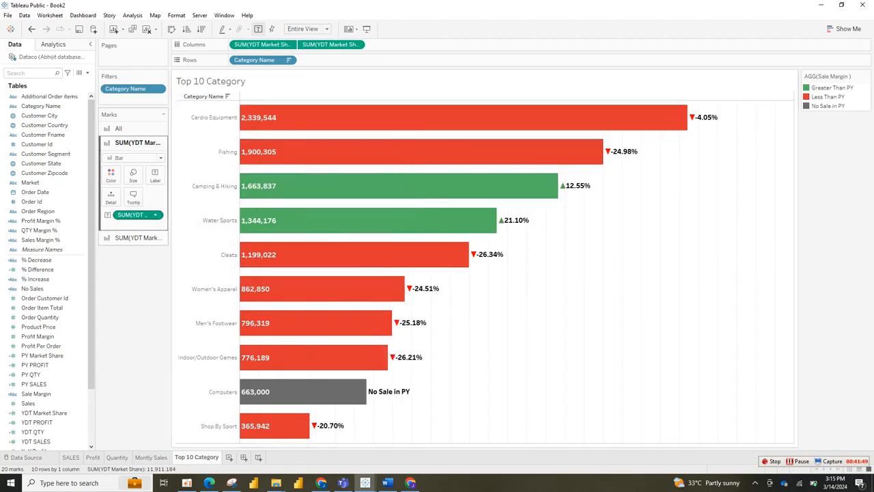
Format the market share label numbers as Currency (Custom) with 0 decimal places
right_click(145, 214)
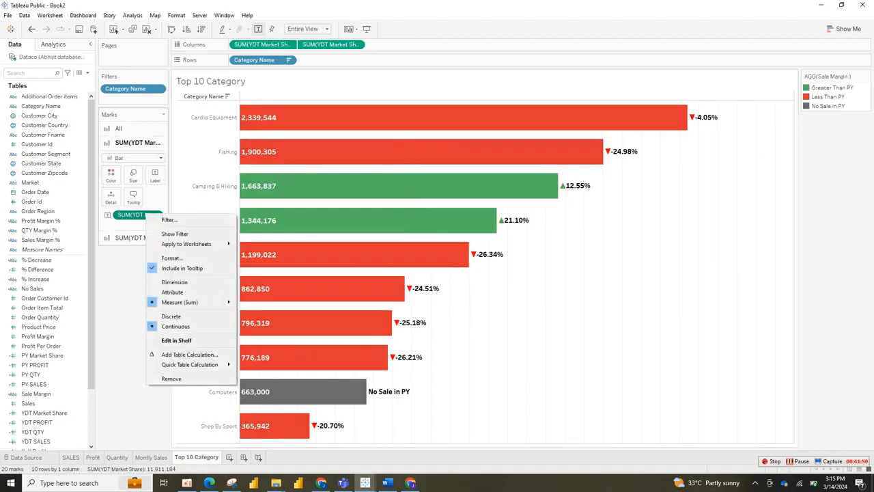
left_click(172, 258)
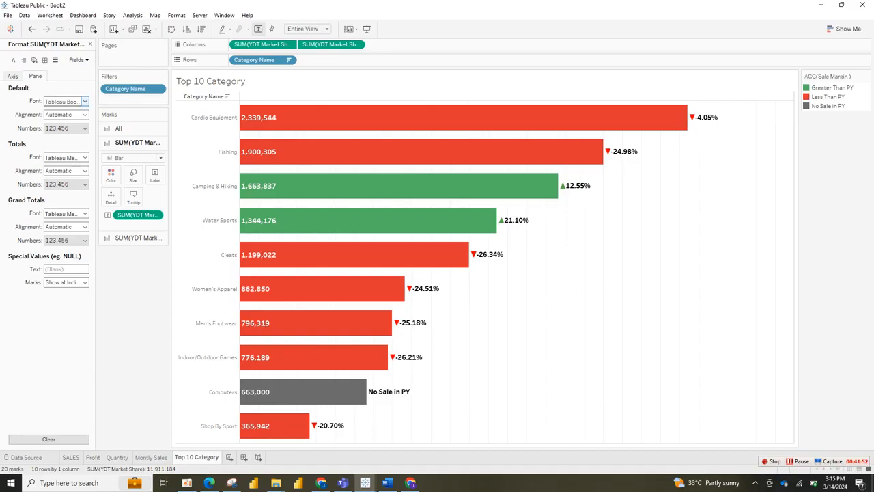
left_click(66, 128)
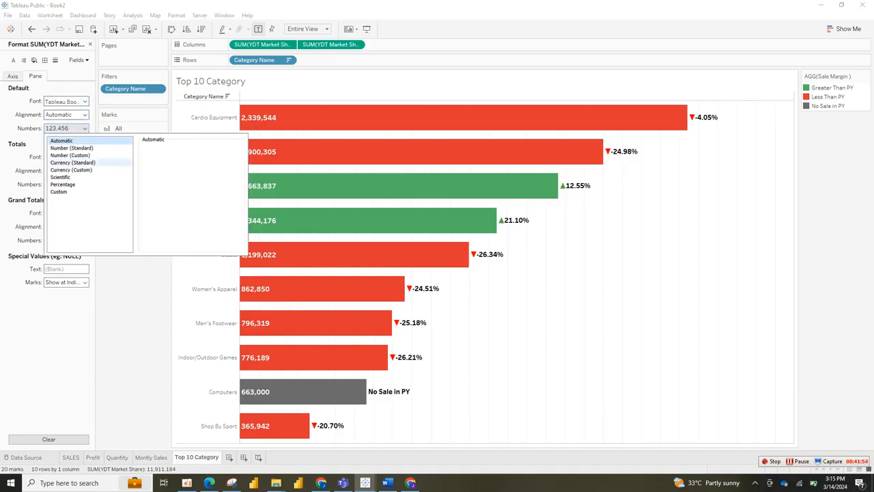
left_click(72, 163)
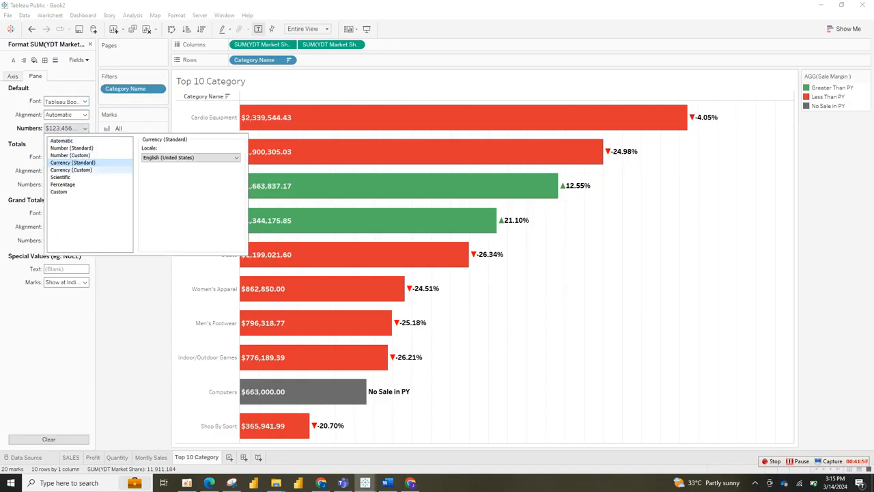
left_click(71, 169)
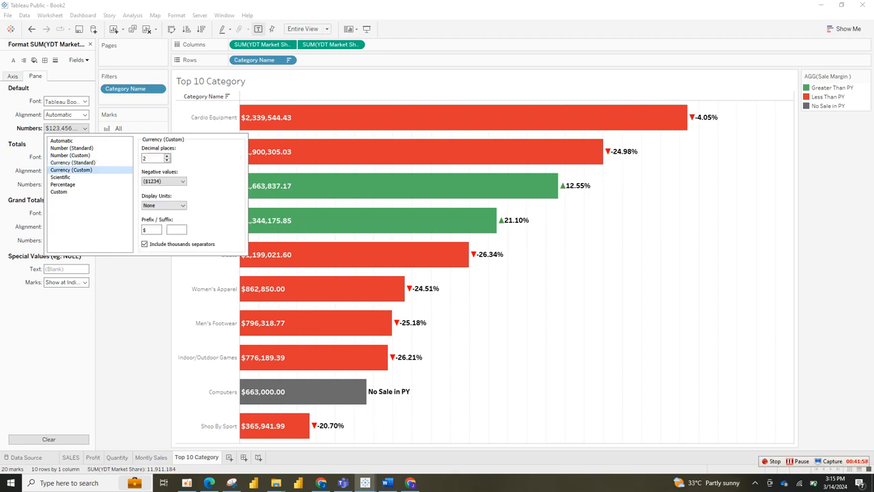
left_click(167, 159)
left_click(167, 159)
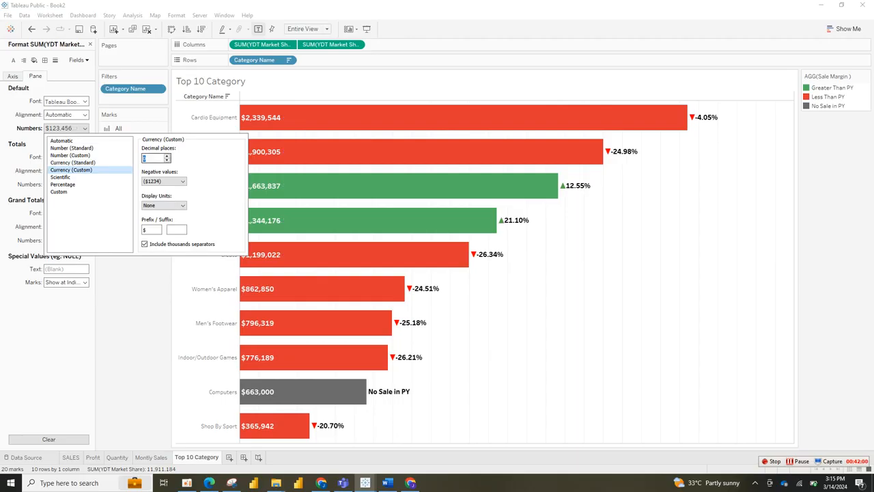
key("Escape")
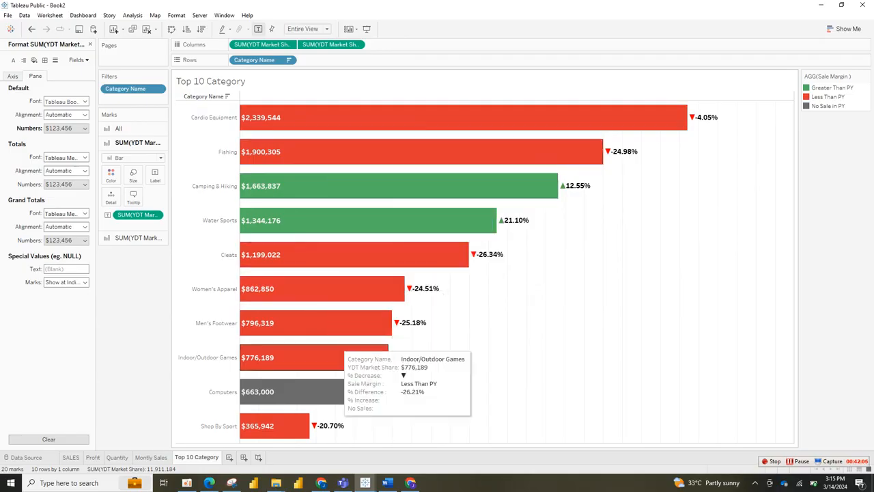
left_click(212, 254)
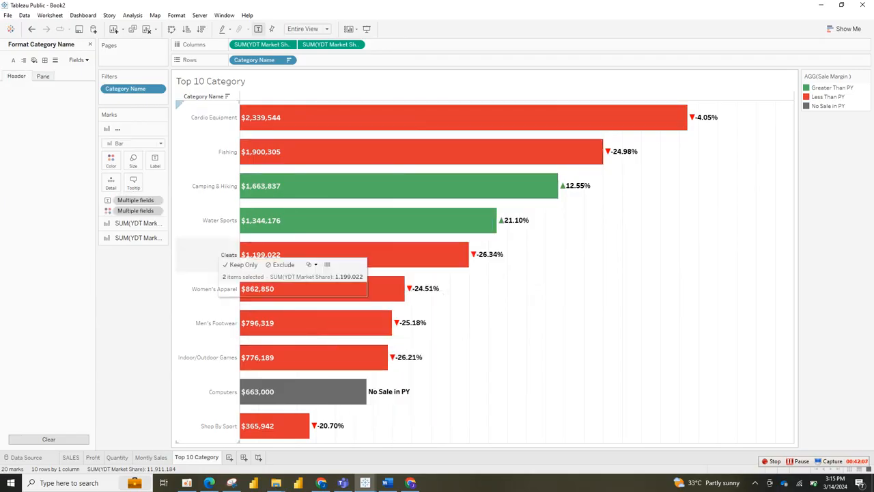
left_click(212, 254)
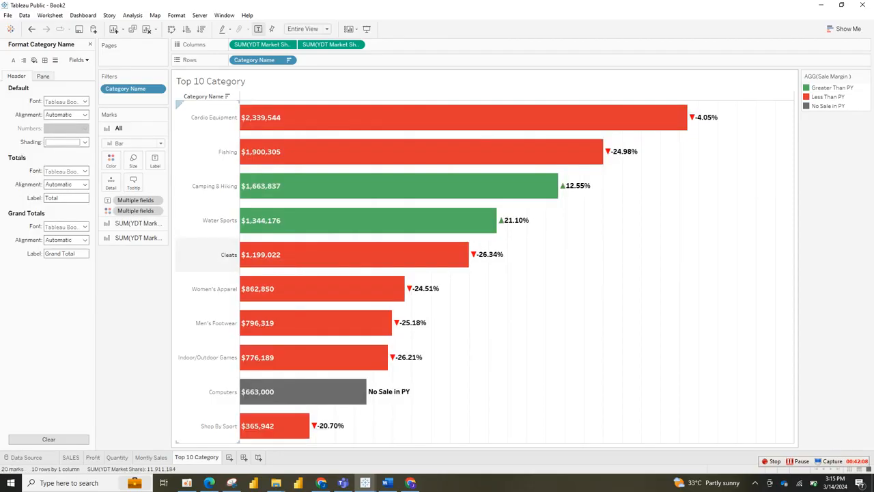
right_click(211, 254)
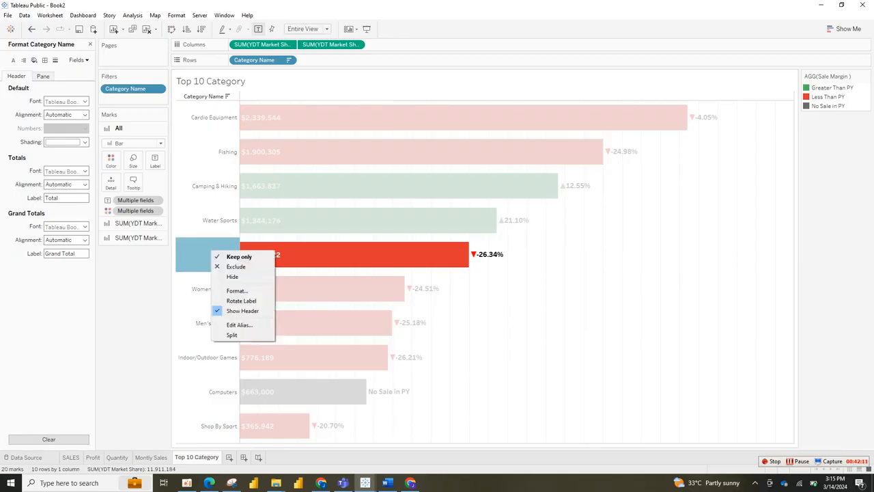
left_click(218, 151)
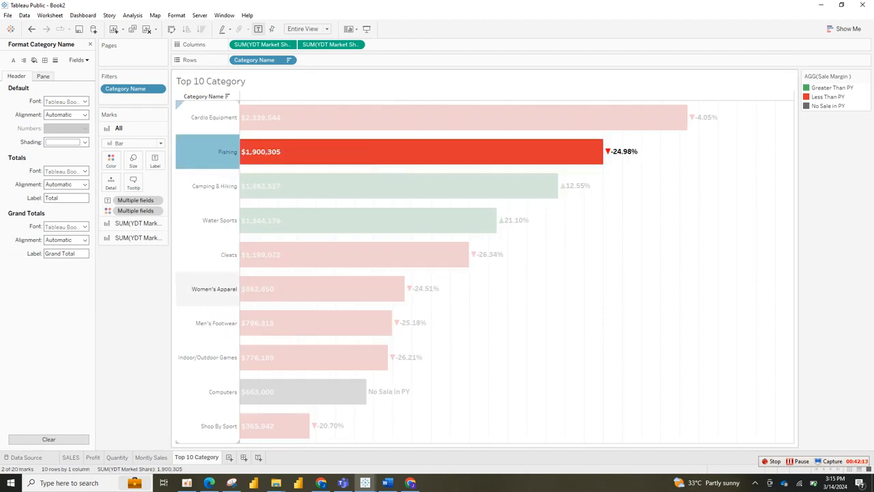
key("Escape")
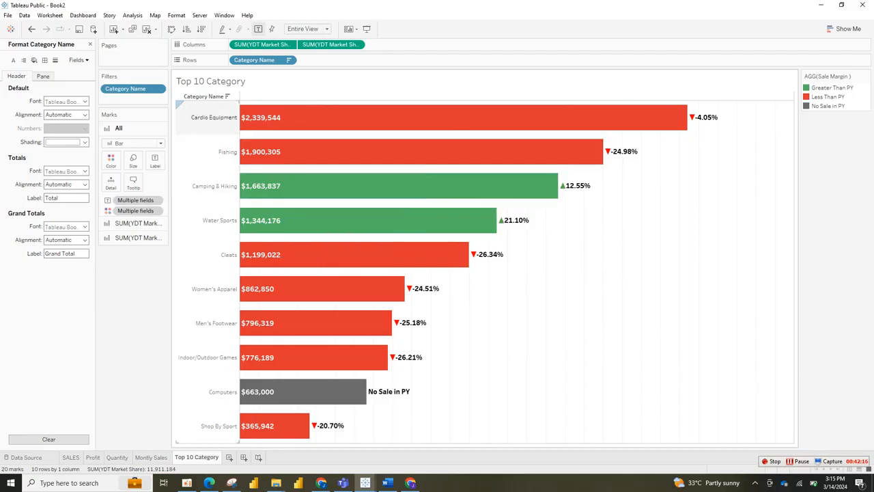
left_click(212, 117)
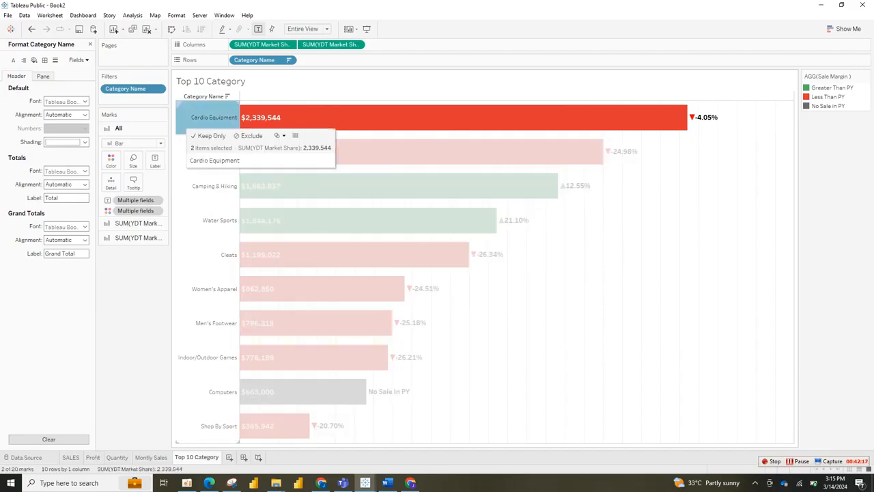
left_click(211, 117)
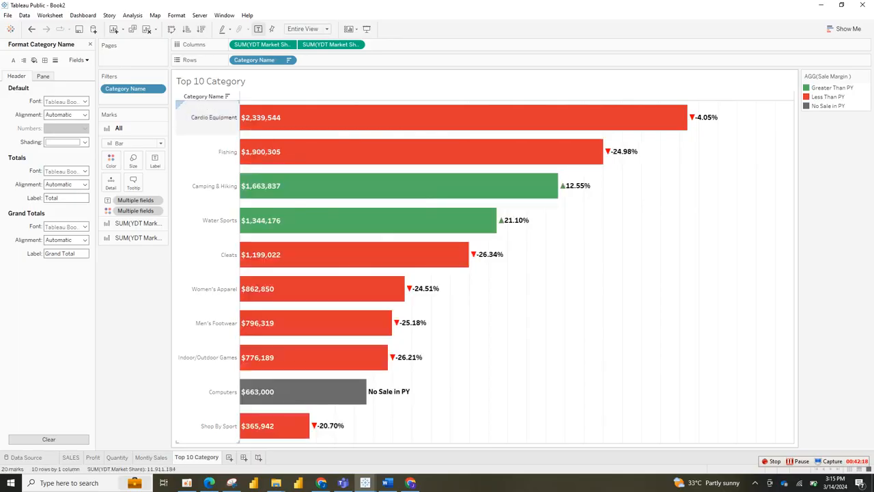
Open the formatting of the Category Name headers and make their default text black and bold
right_click(180, 122)
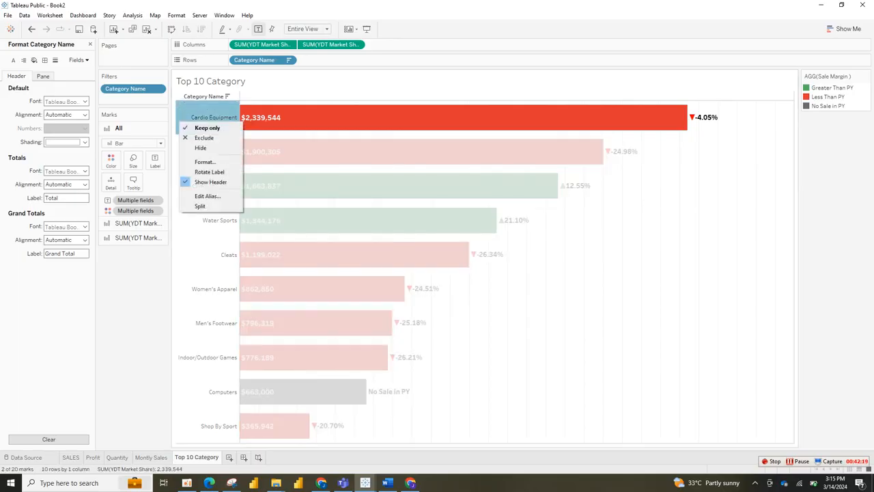
left_click(204, 162)
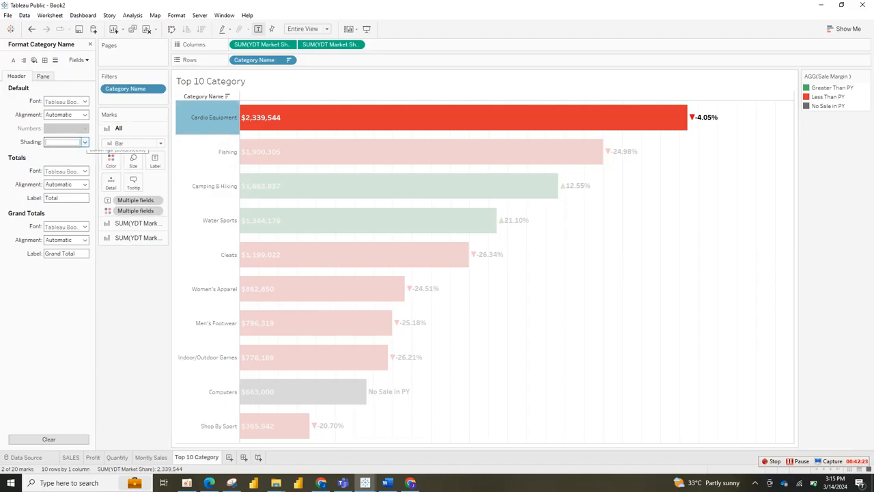
left_click(84, 142)
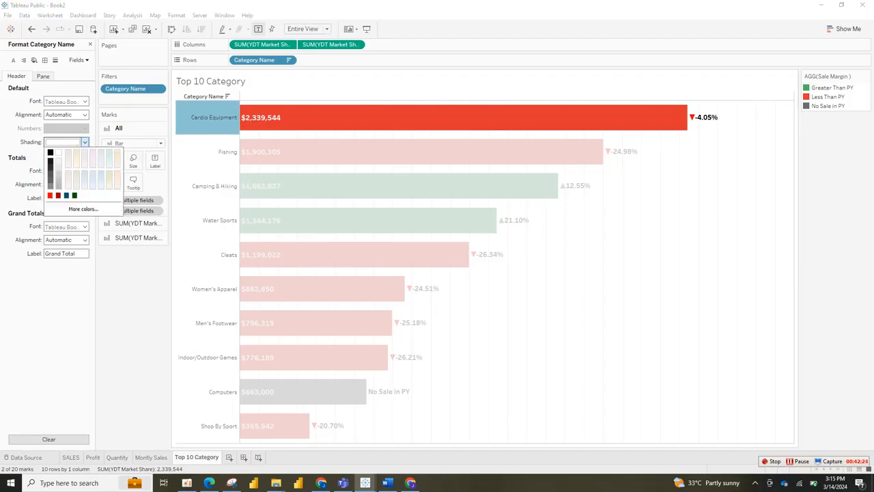
left_click(85, 142)
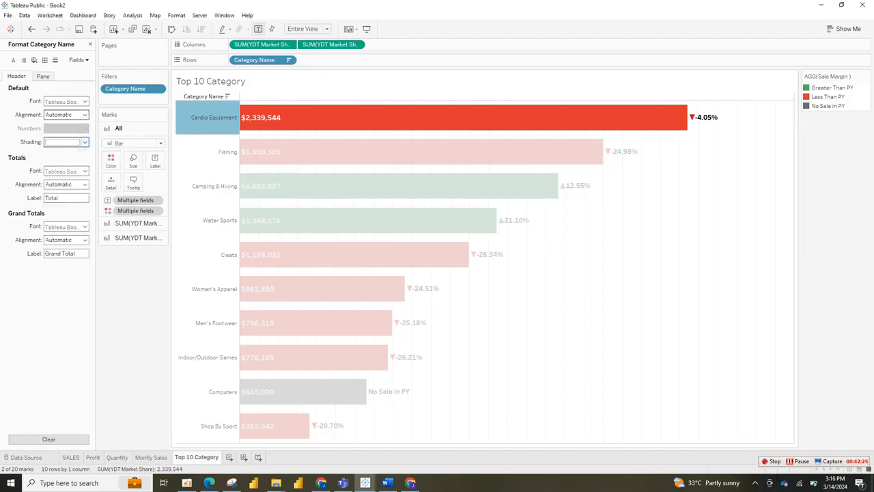
left_click(85, 101)
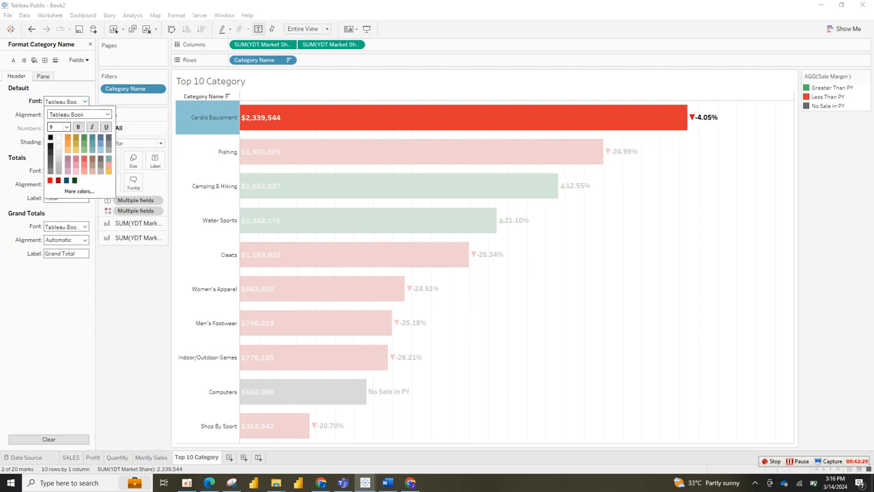
left_click(52, 128)
left_click(78, 127)
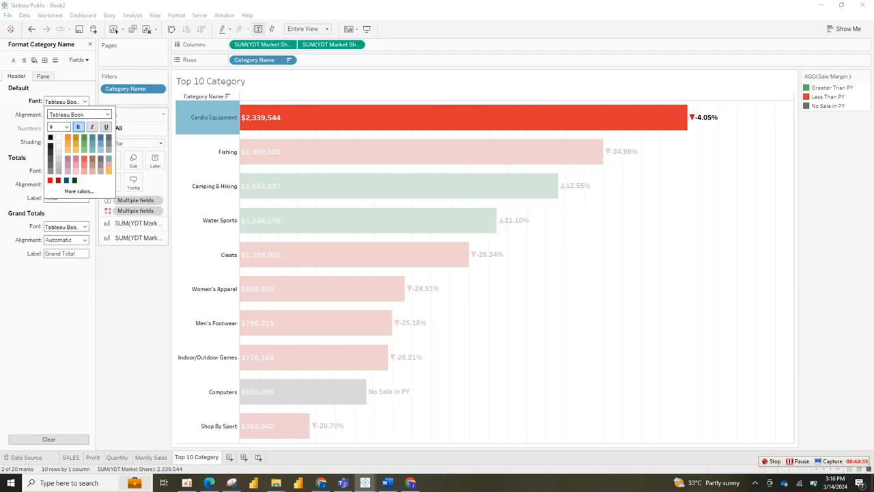
Change the category headers' typeface to Tableau Semibold
left_click(107, 114)
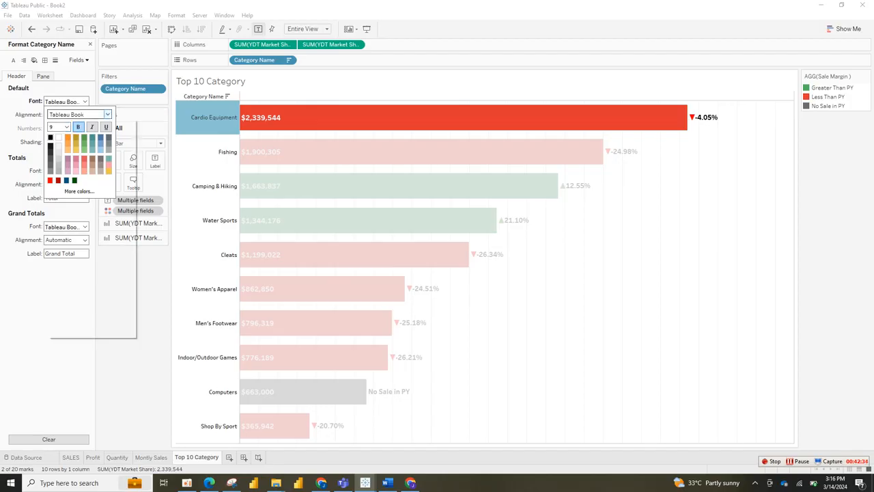
left_click(107, 114)
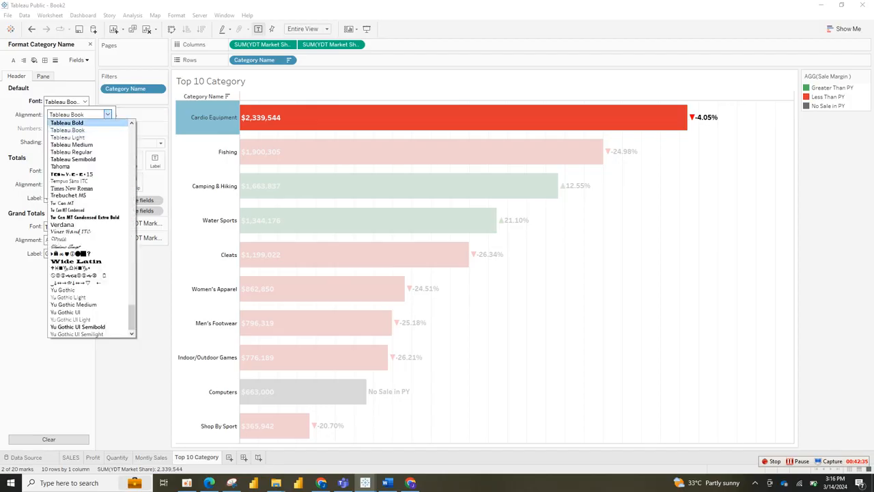
left_click(87, 123)
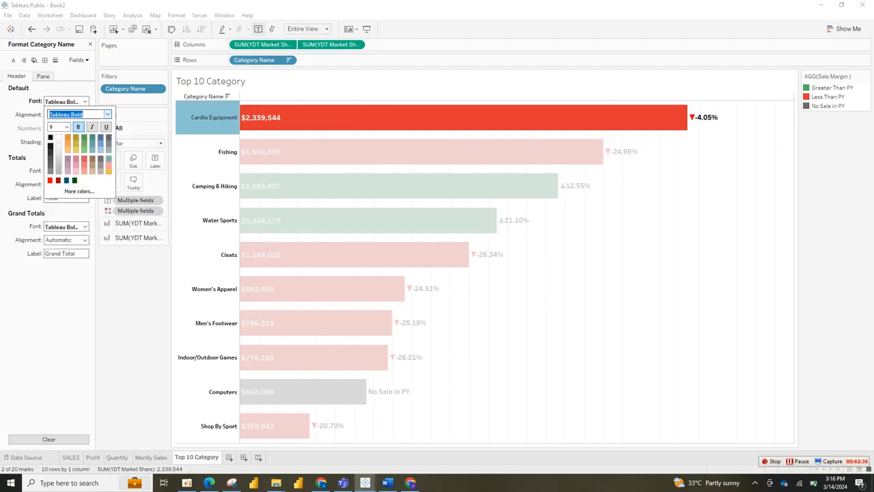
left_click(107, 114)
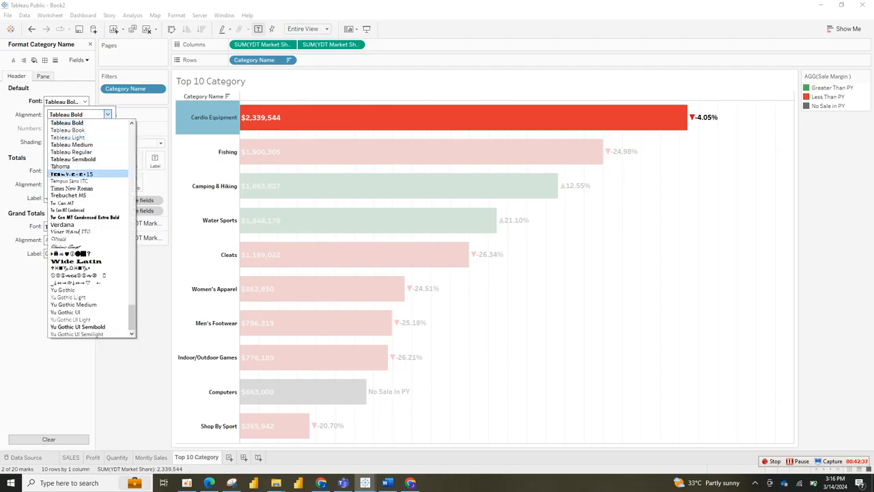
left_click(73, 159)
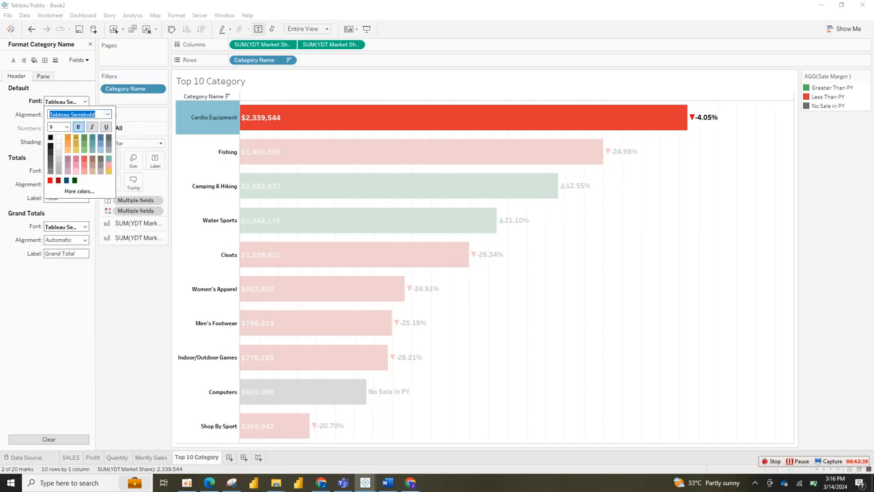
Set the category headers' font size to 10 and clear the Cardio Equipment selection
left_click(67, 127)
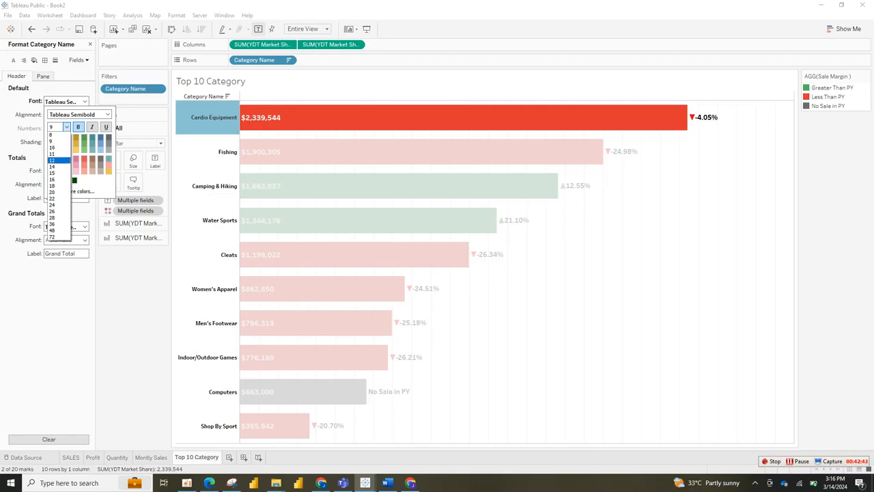
left_click(52, 160)
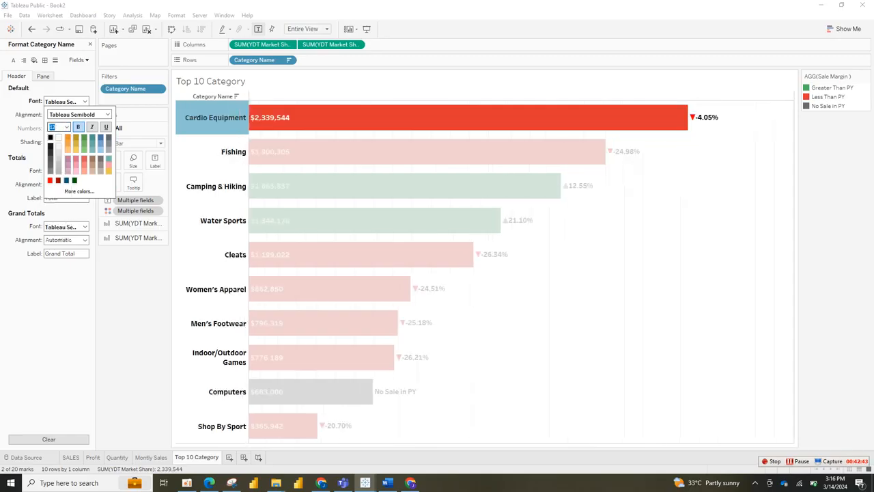
left_click(66, 127)
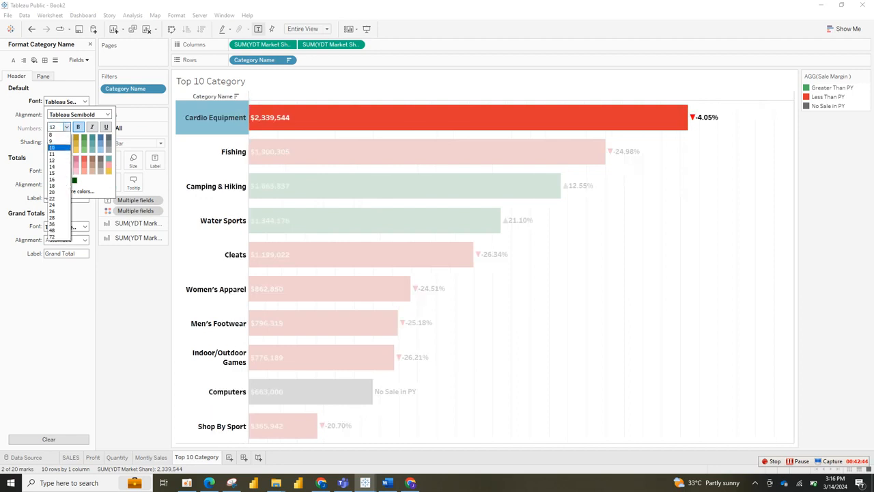
left_click(52, 147)
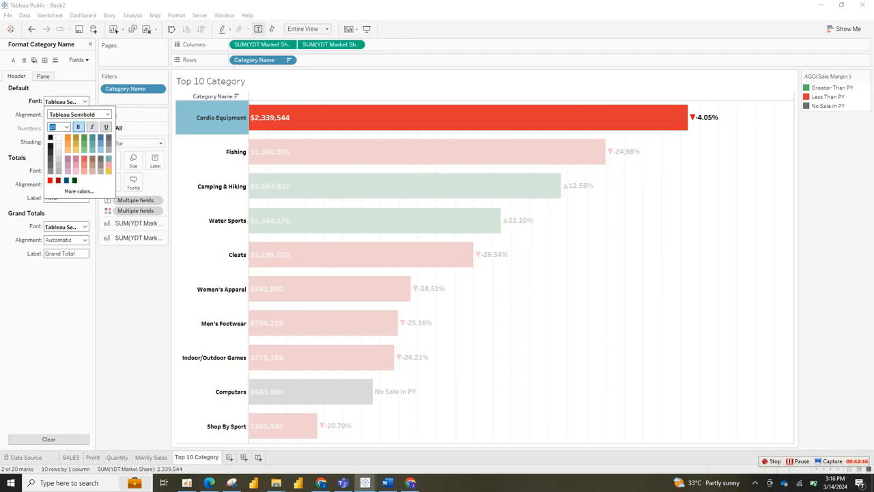
key("Escape")
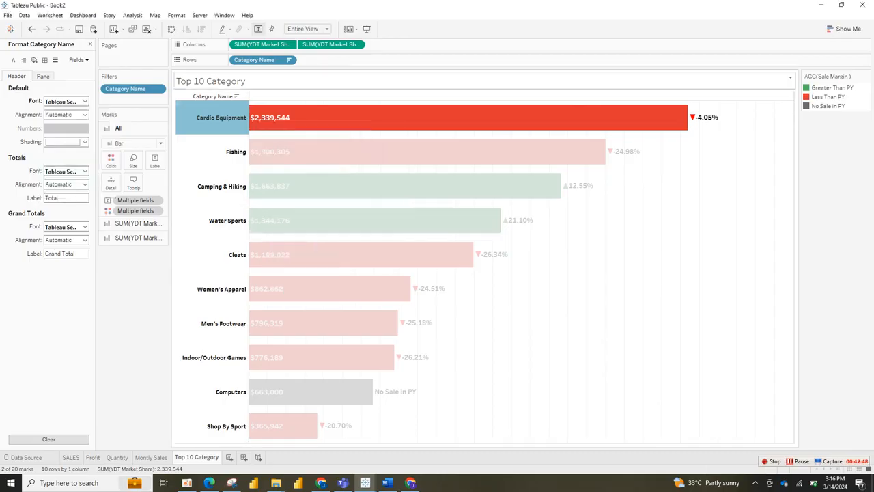
left_click(211, 118)
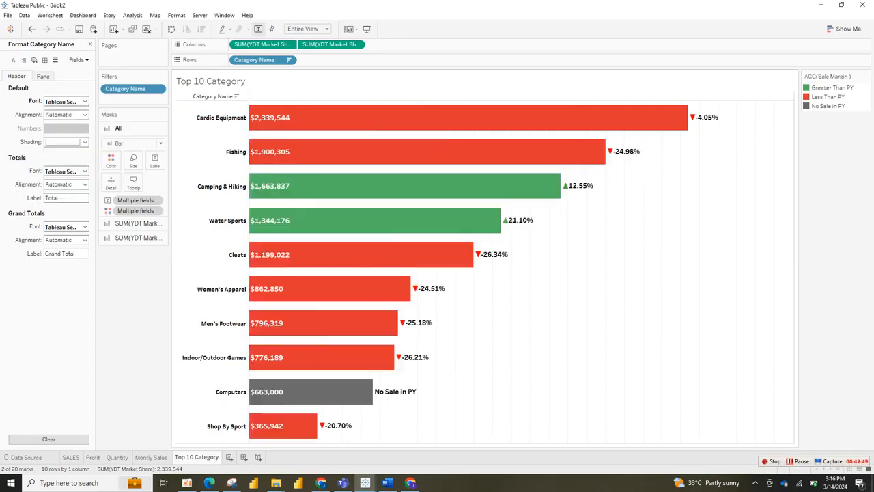
Hide the title of the Top 10 Category worksheet
right_click(230, 91)
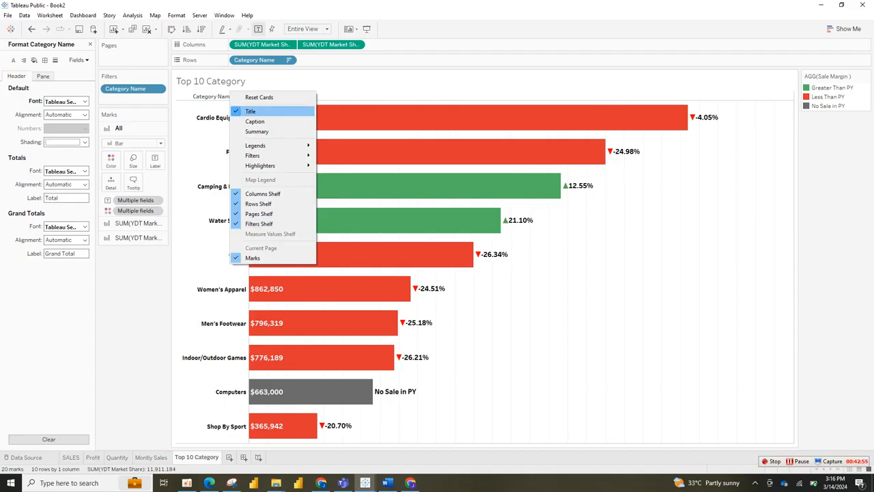
left_click(266, 111)
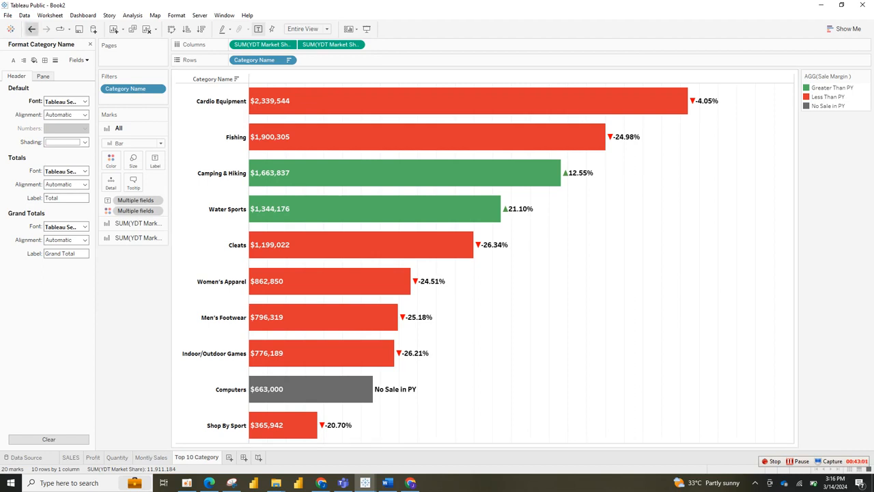
Undo and redo the last two font size changes of the category headers
left_click(32, 28)
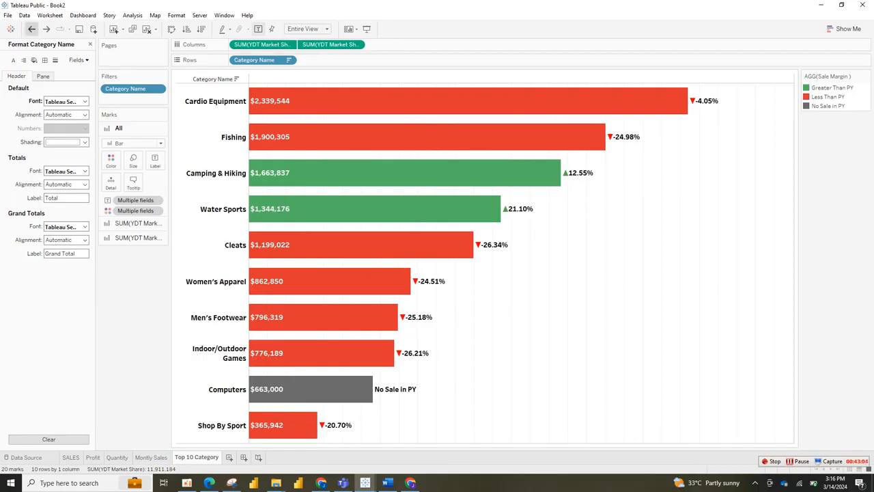
left_click(32, 28)
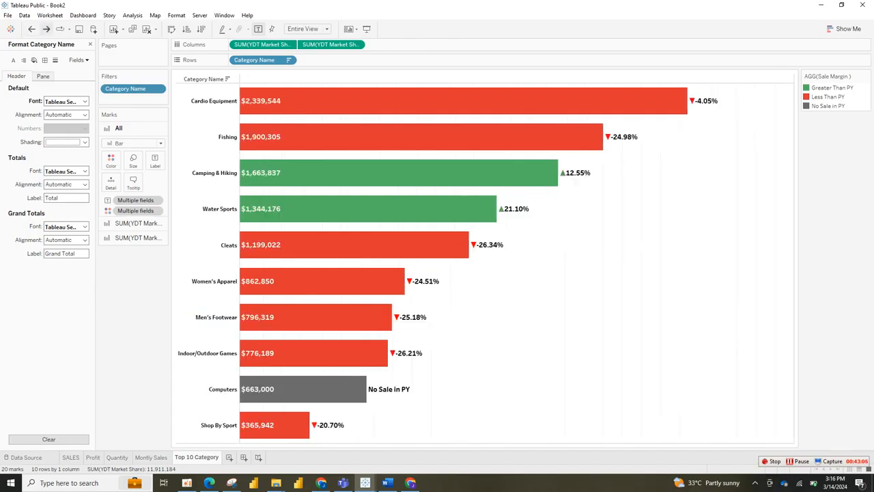
left_click(46, 28)
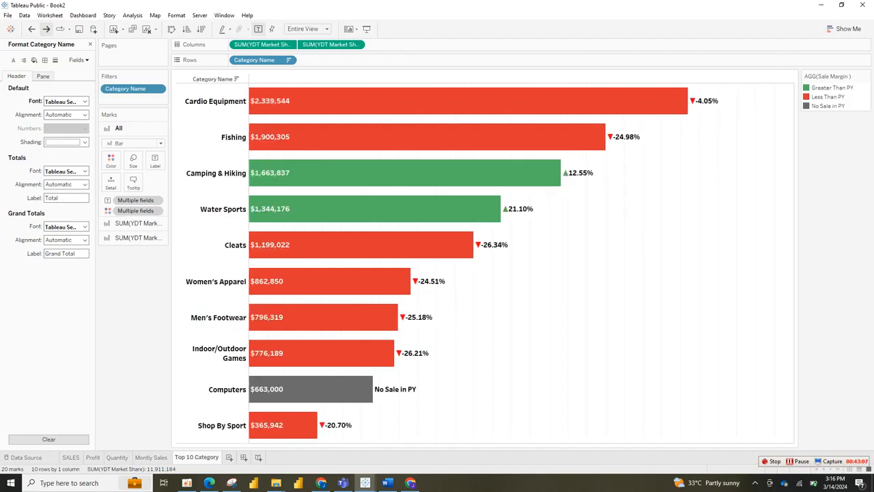
left_click(46, 29)
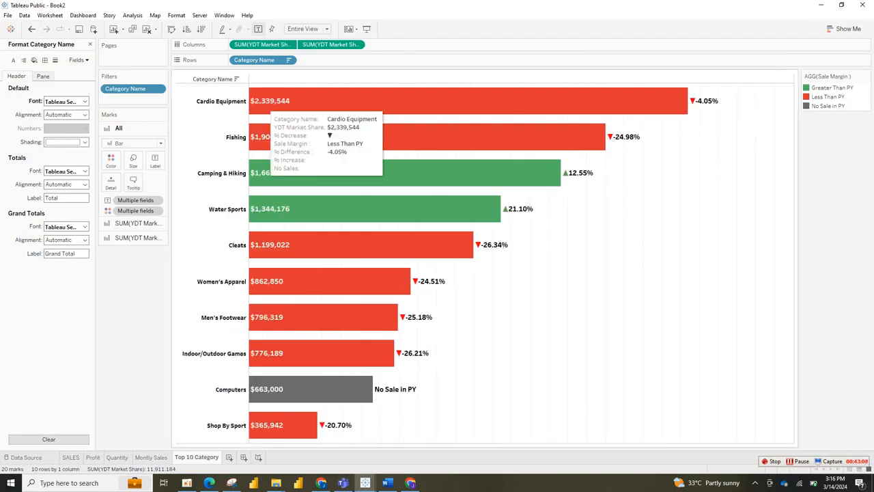
left_click(242, 79)
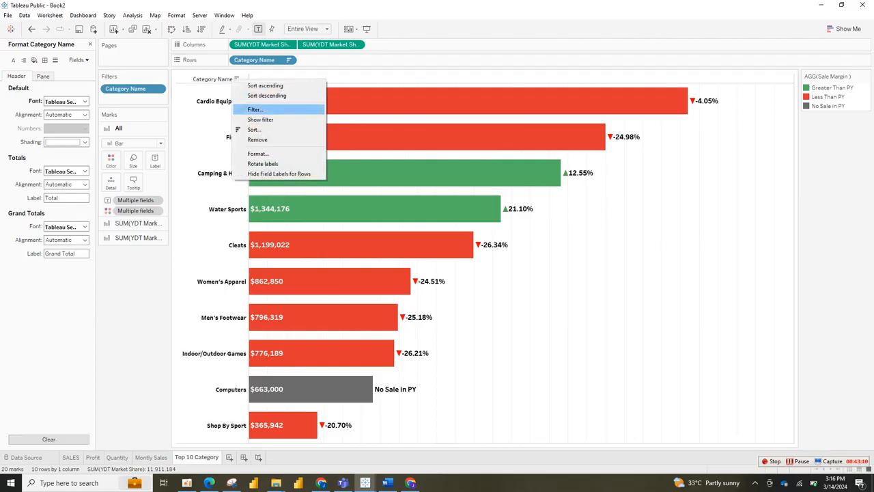
left_click(200, 78)
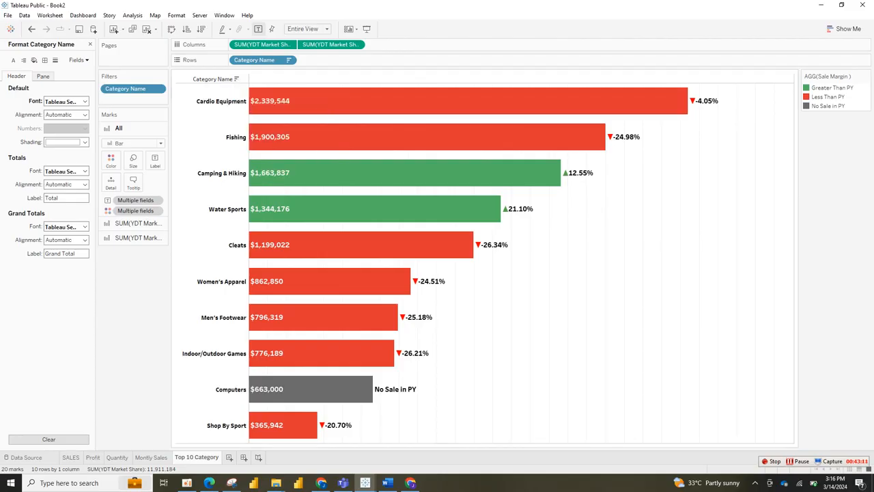
right_click(200, 78)
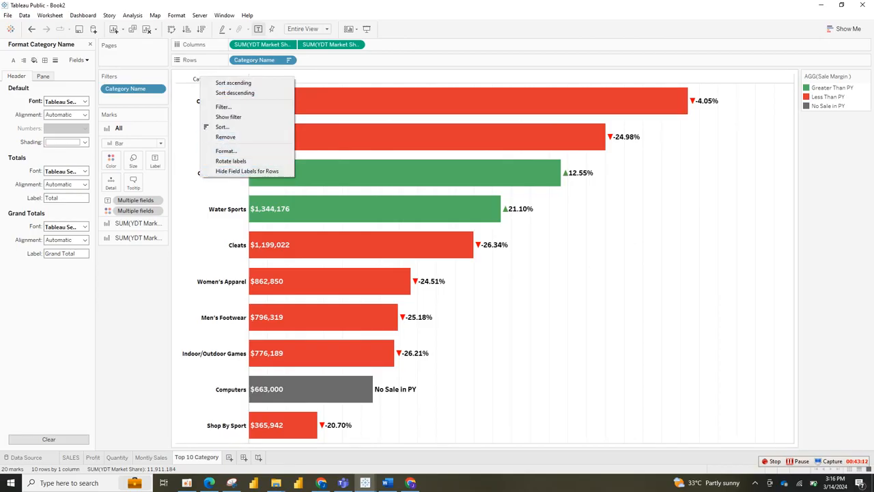
left_click(201, 102)
right_click(333, 77)
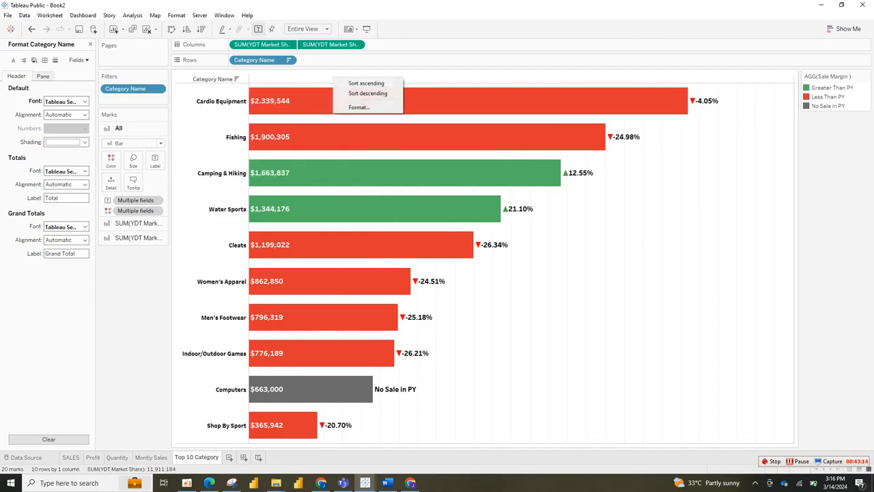
right_click(242, 116)
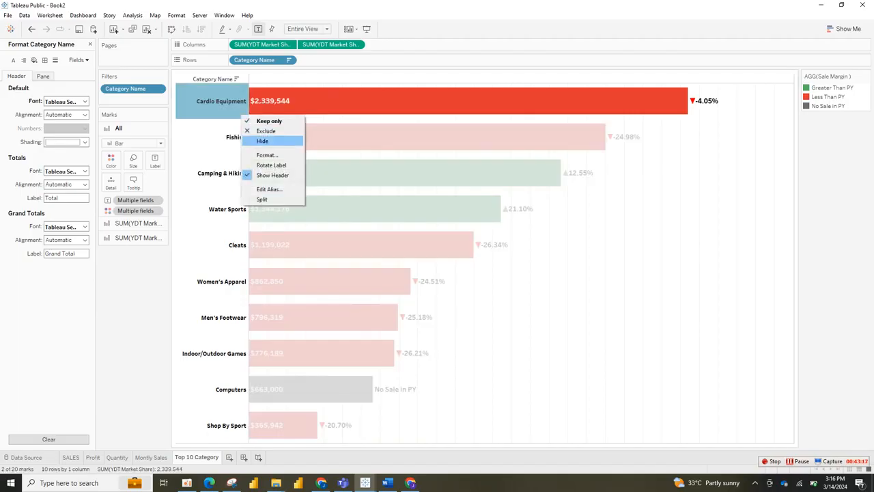
left_click(213, 171)
right_click(213, 168)
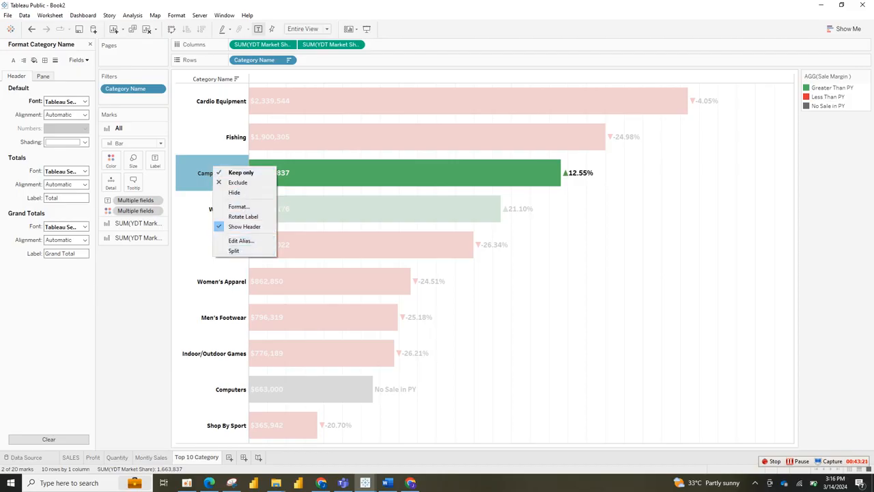
right_click(197, 81)
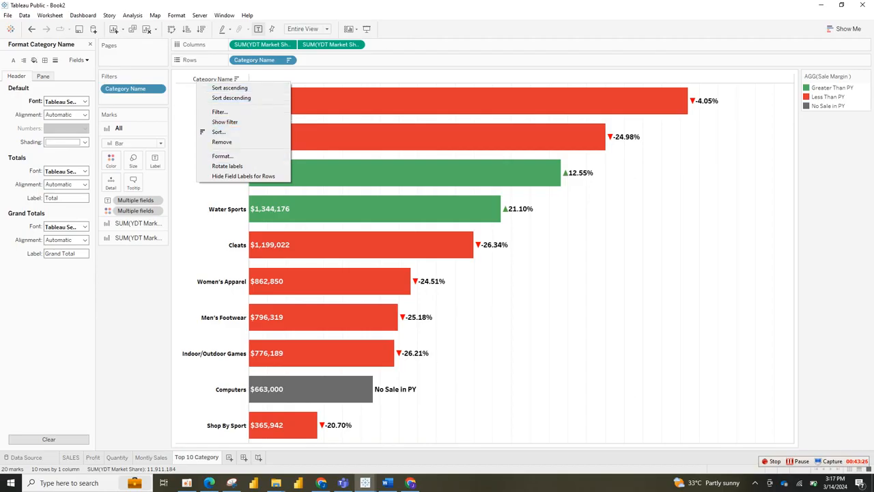
right_click(191, 78)
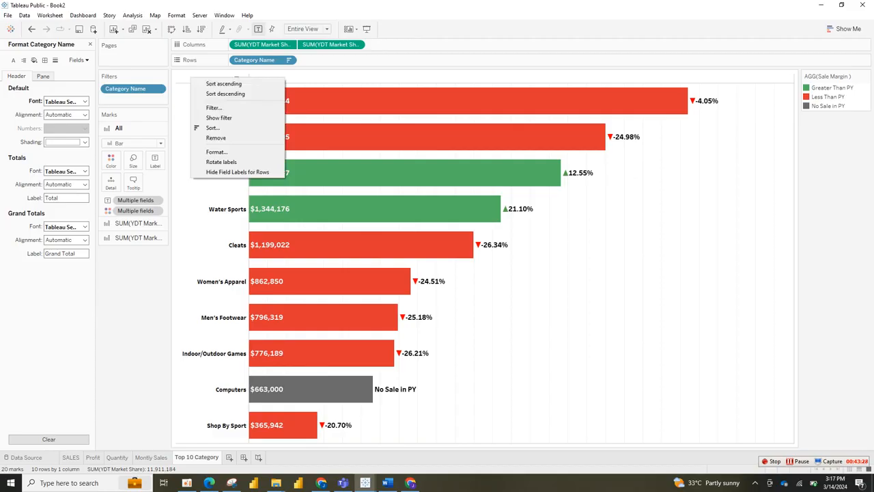
key("Escape")
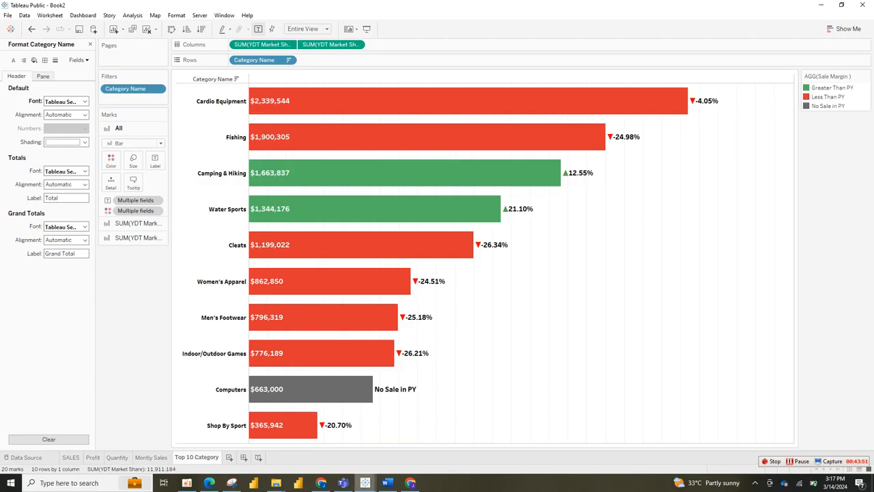
mouse_move(365, 483)
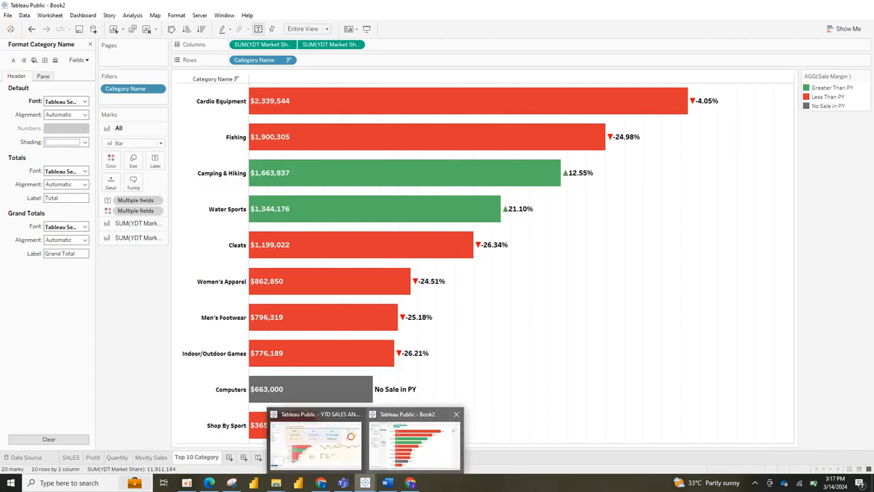
mouse_move(316, 443)
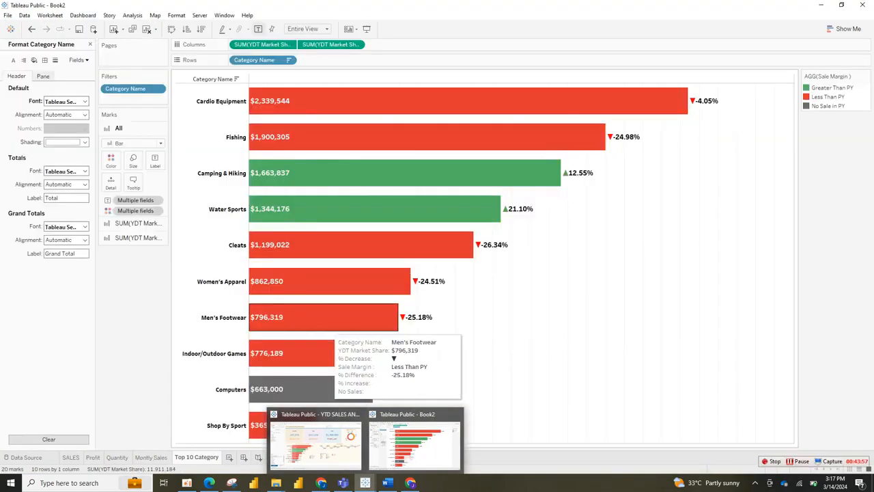
left_click(414, 444)
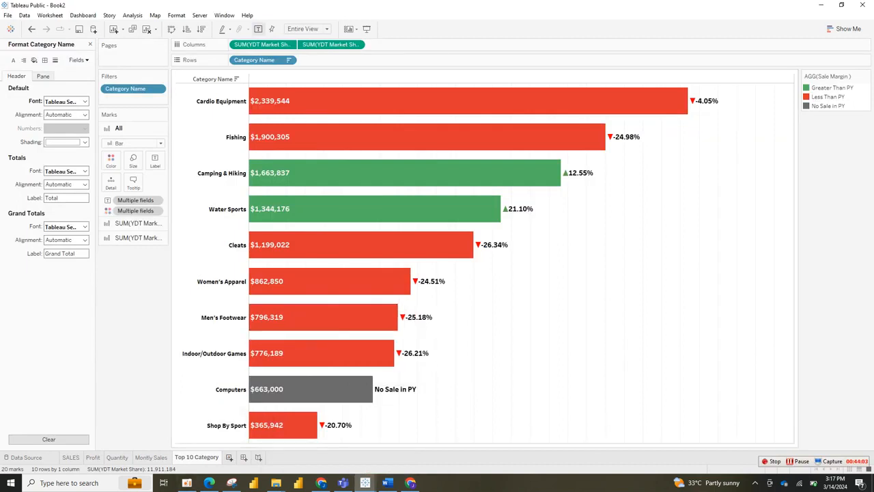
Create a new worksheet after Top 10 Category and name it Market Share
left_click(230, 457)
double_click(234, 457)
type("Mar")
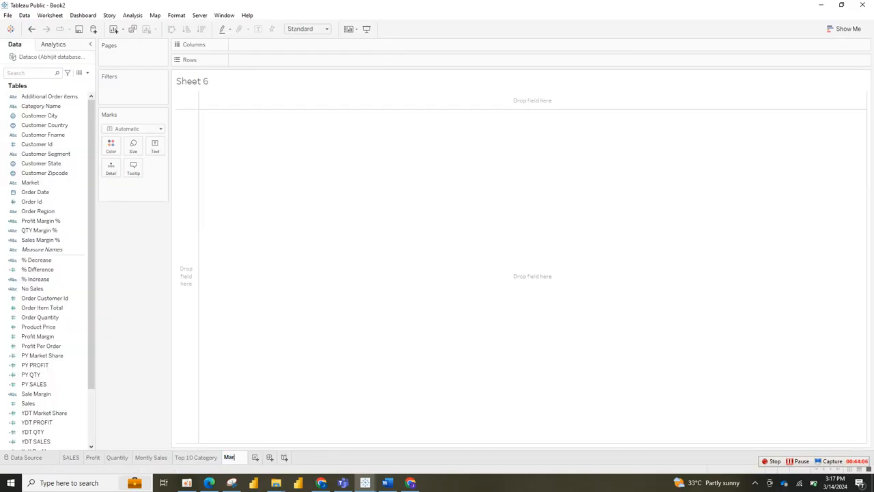
type("ket")
type("Share")
key("Return")
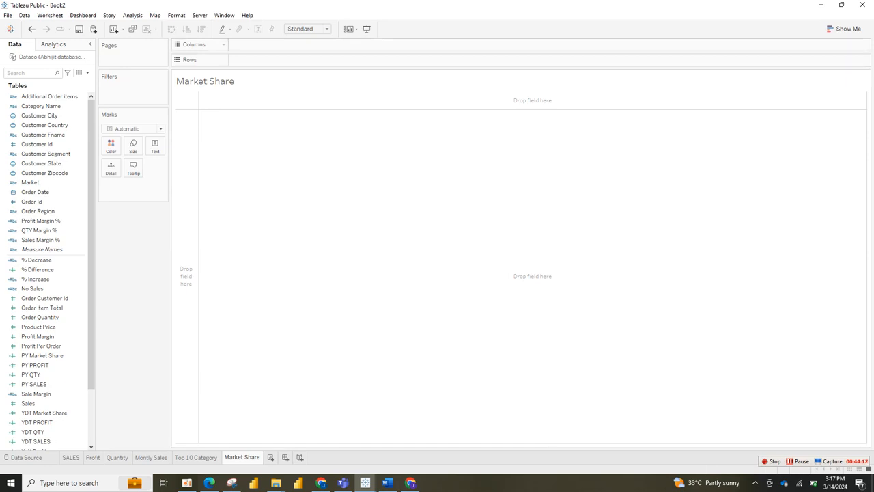
Add the ad hoc calculation AVG(0) to the columns of the Market Share sheet
right_click(283, 45)
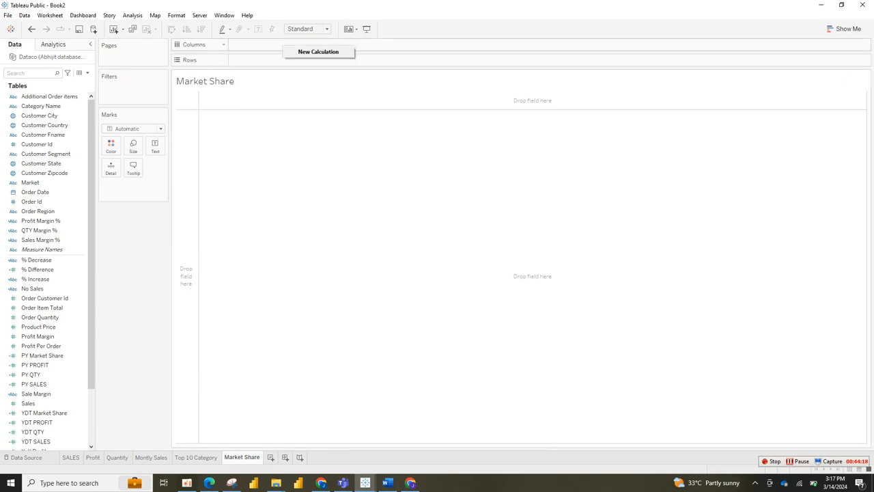
left_click(318, 51)
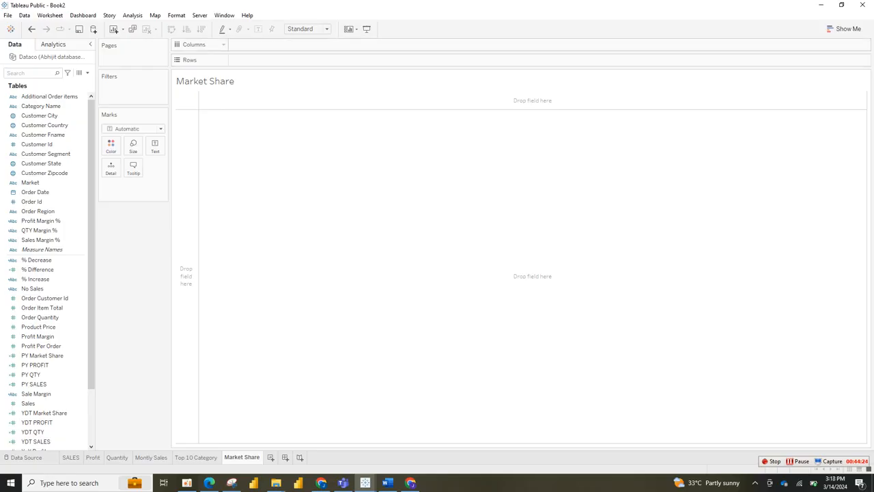
double_click(235, 44)
type("av")
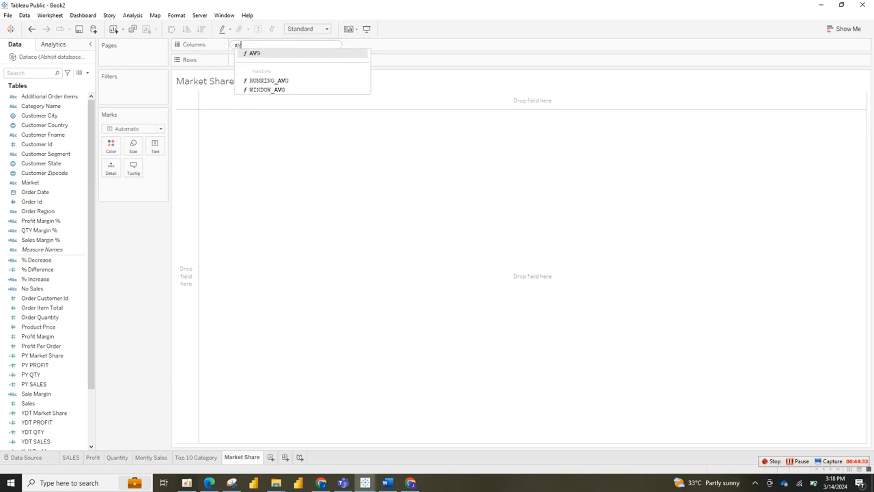
key("Return")
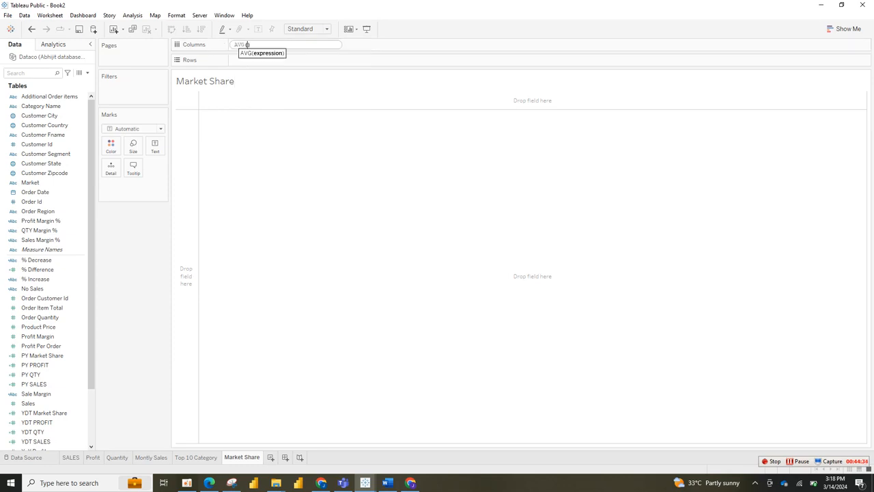
type("s")
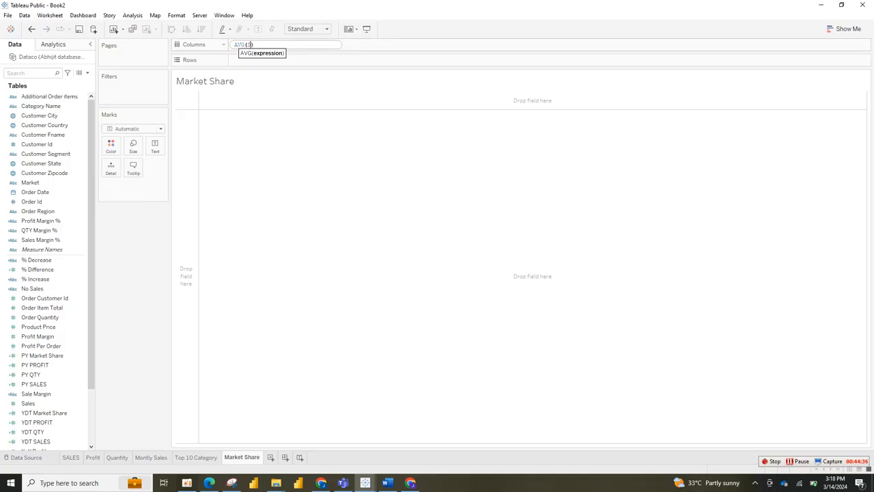
key("Return")
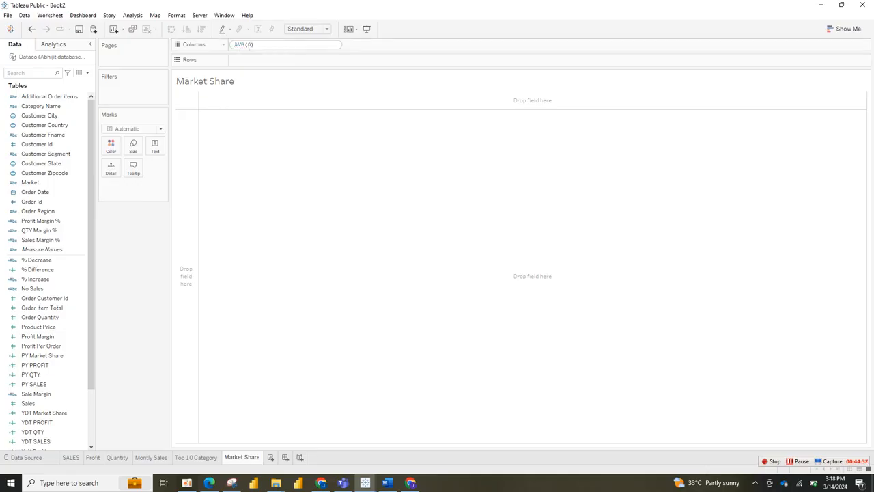
Add a second AVG(0) calculation to the columns beside the first one
double_click(303, 44)
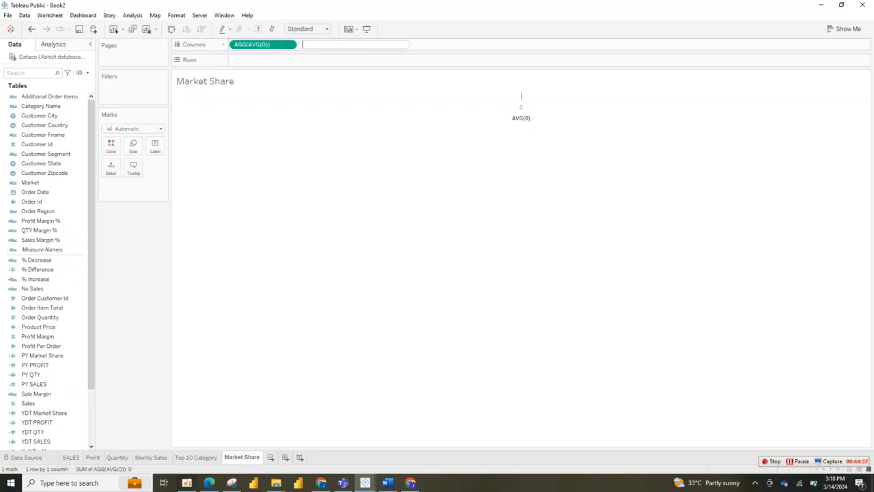
type("av")
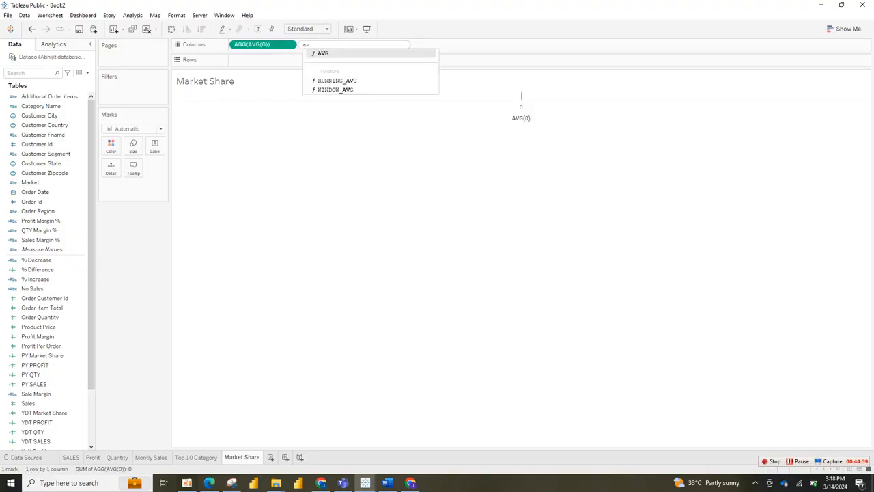
key("Return")
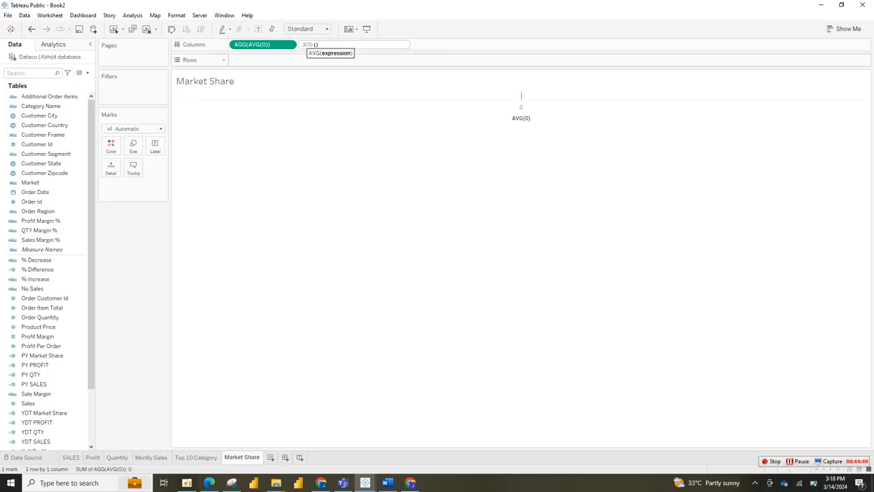
type("0")
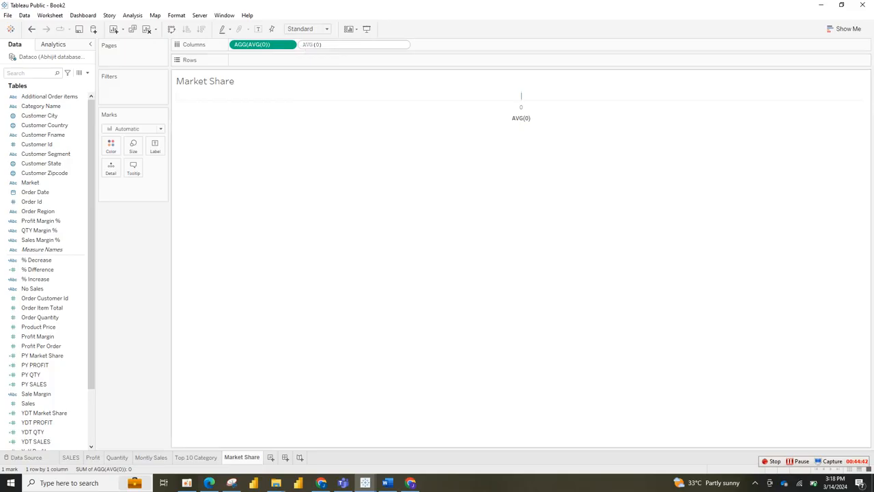
key("Return")
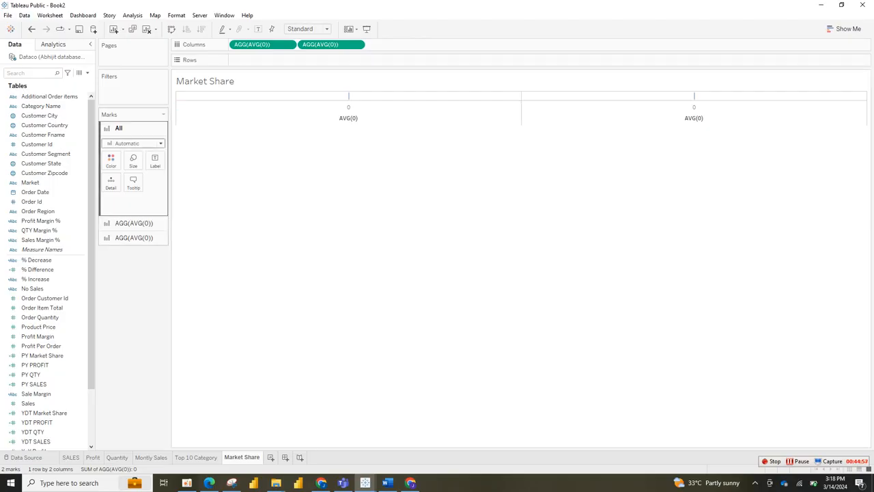
Change the mark type of all axes to Pie and colour the first AVG(0) pie by Market
left_click(133, 143)
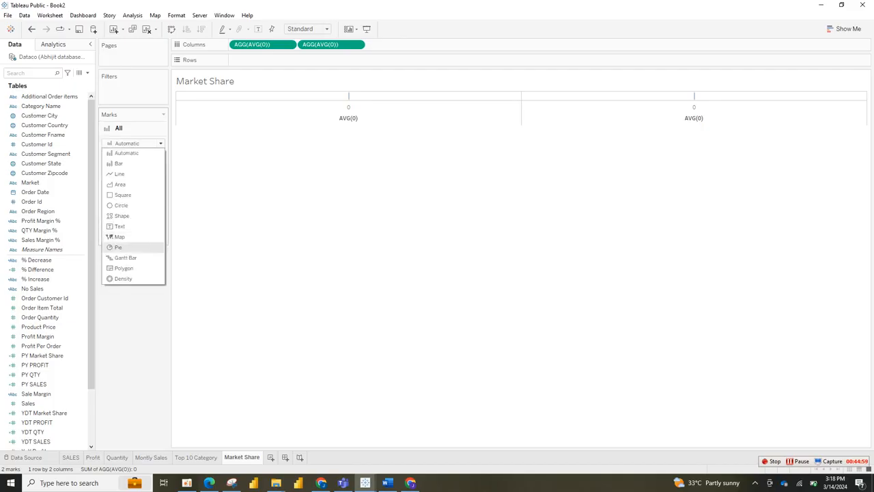
left_click(117, 247)
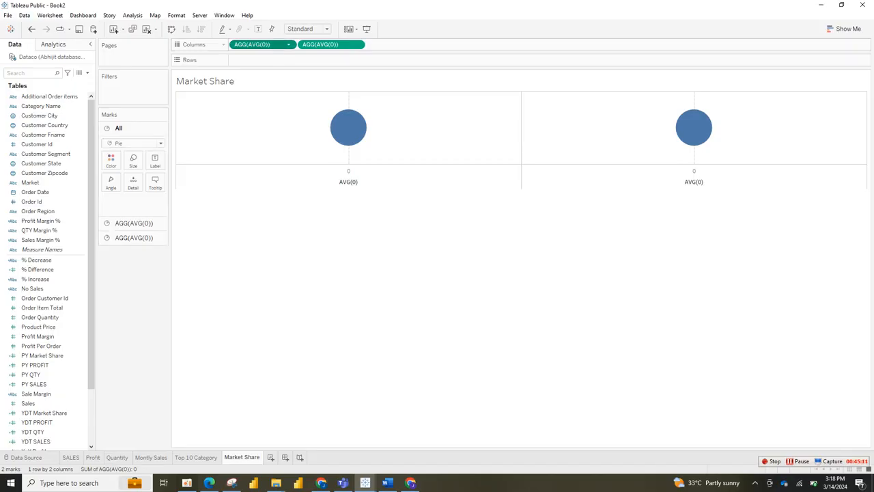
left_click(262, 45)
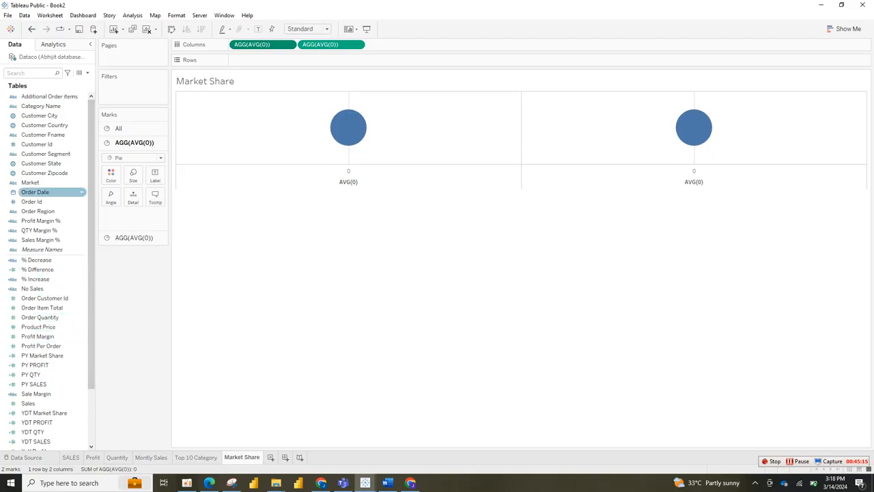
left_click_drag(30, 183, 110, 175)
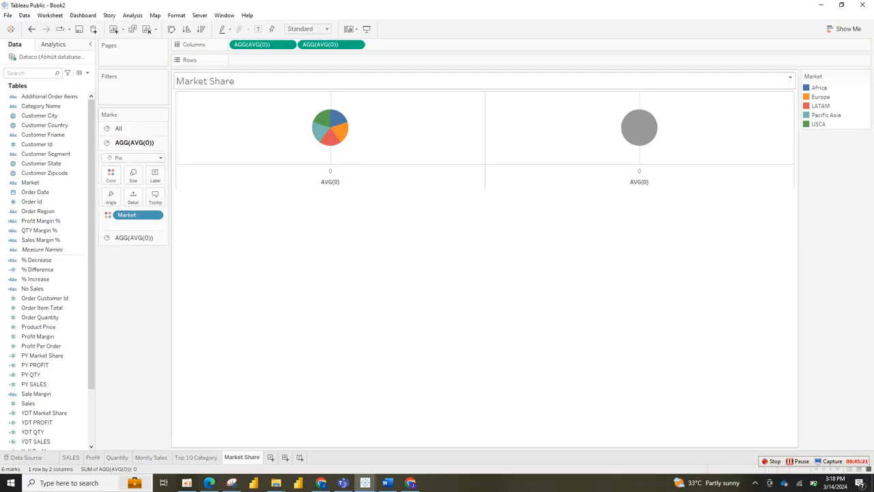
Combine the two AVG(0) measures on a dual axis and enlarge the Market pie so it forms a ring around the grey one
right_click(324, 43)
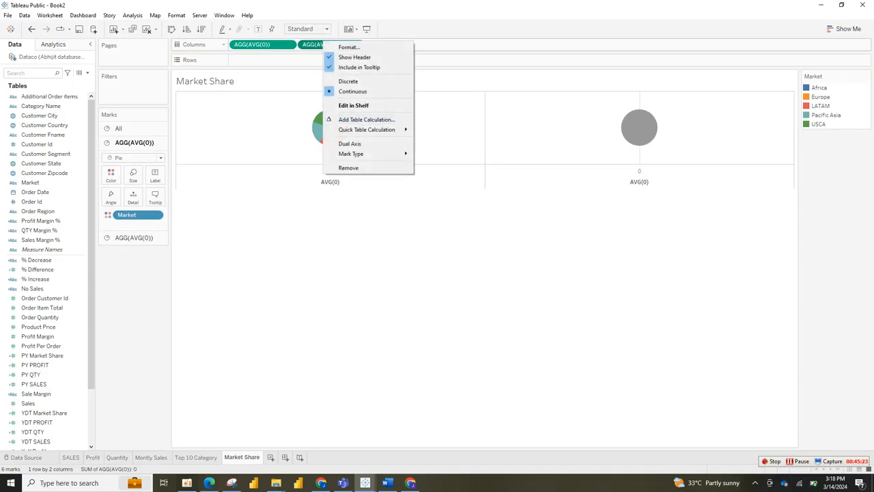
left_click(349, 143)
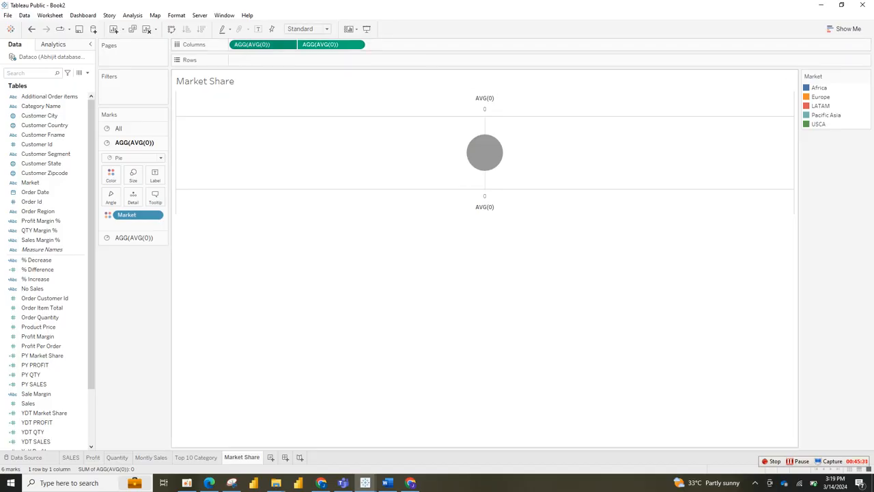
left_click(133, 175)
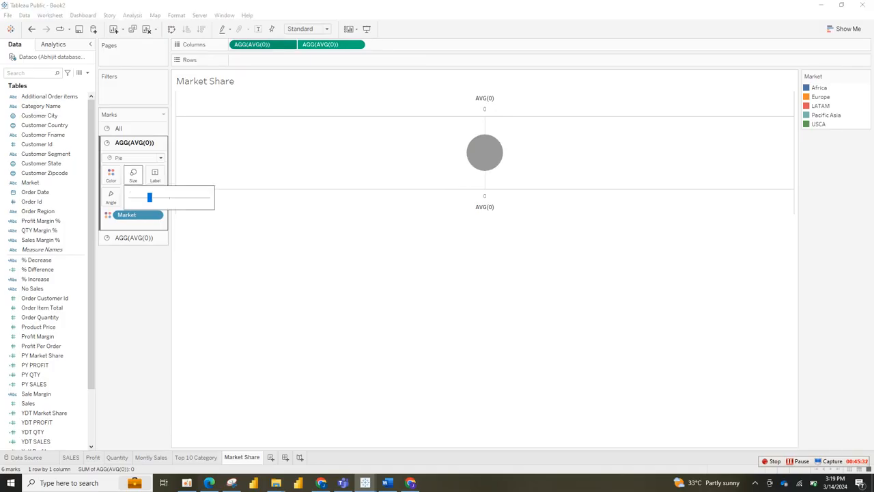
mouse_move(150, 197)
left_mouse_down()
mouse_move(171, 198)
mouse_move(163, 197)
left_mouse_up()
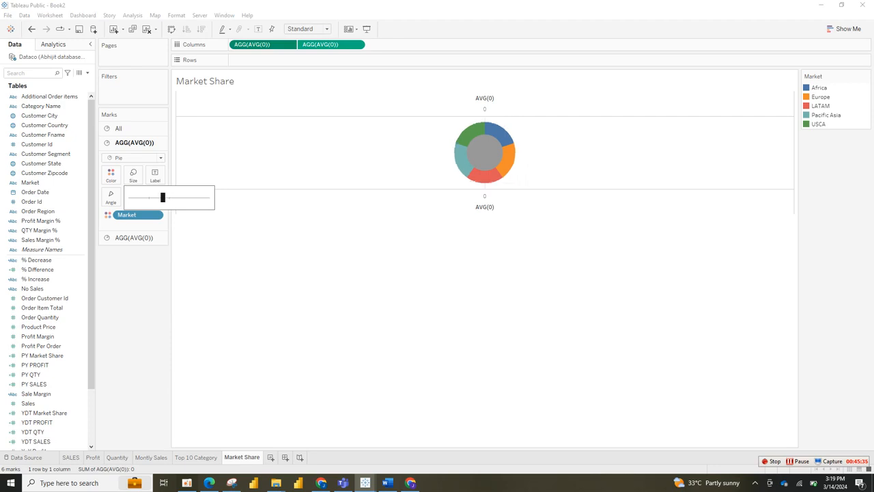
Fit the chart to Entire View and slightly enlarge the grey inner pie of the second AVG(0)
left_click(307, 29)
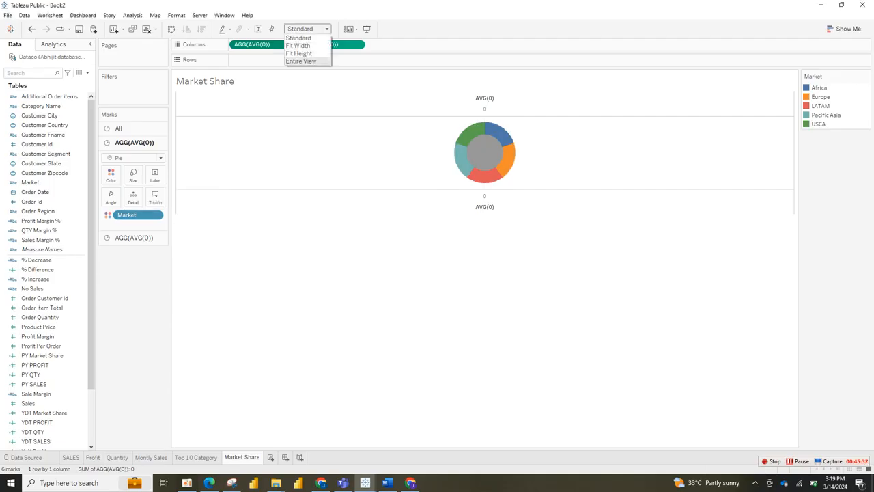
left_click(307, 61)
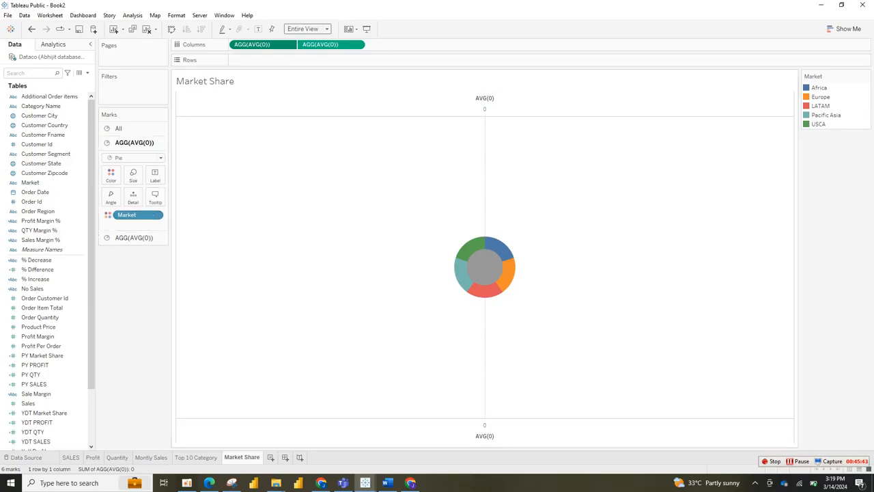
left_click(328, 44)
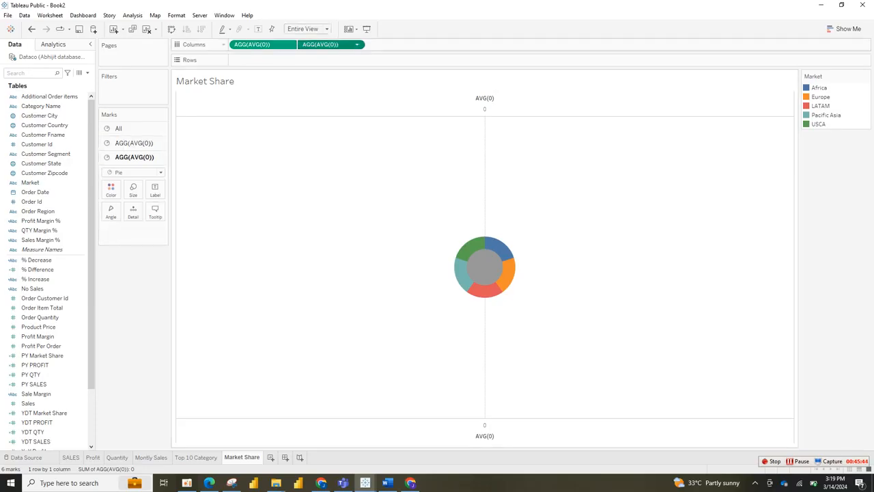
left_click(133, 190)
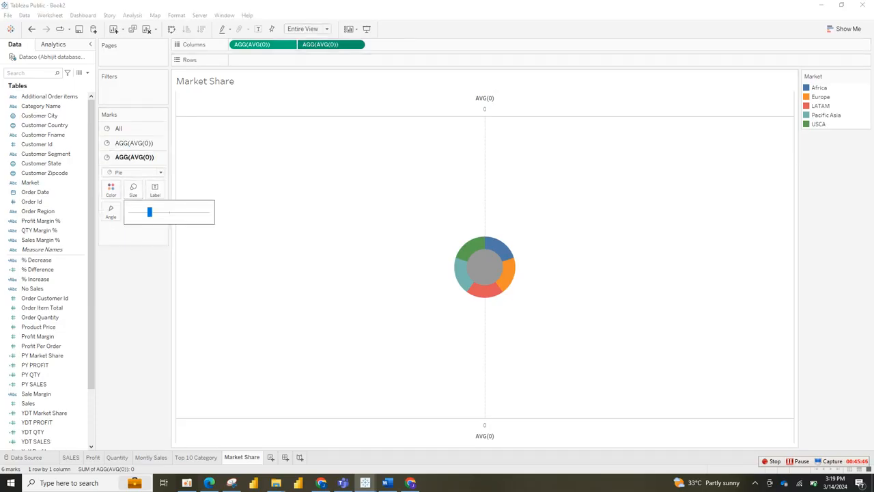
mouse_move(152, 212)
left_mouse_down()
mouse_move(166, 212)
mouse_move(152, 212)
left_mouse_up()
Colour the inner pie of the second AVG(0) white and leave no mark selected
left_click(110, 190)
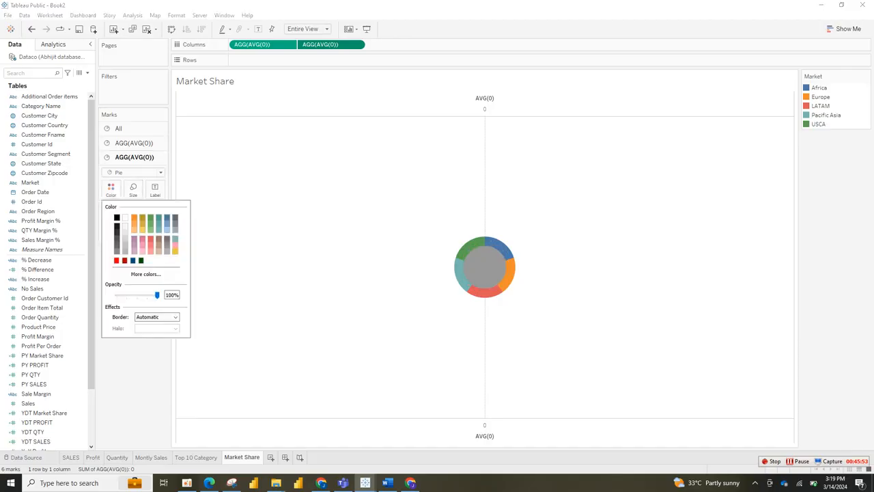
left_click(116, 217)
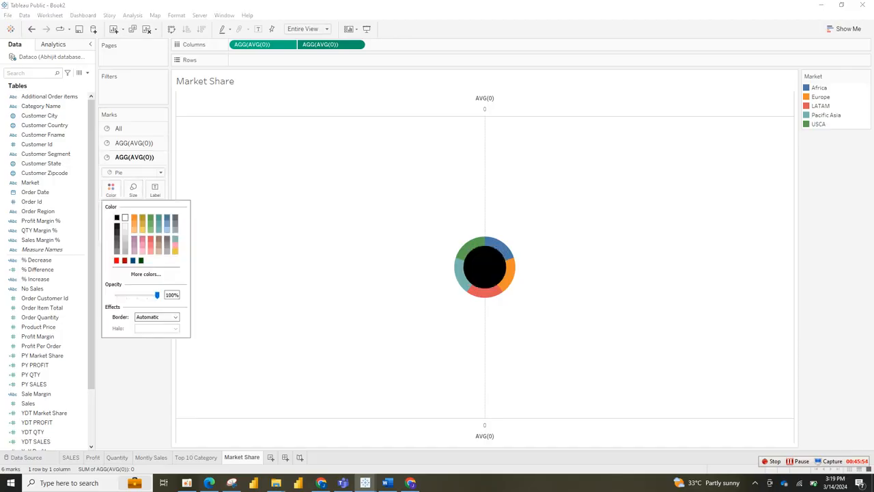
left_click(124, 218)
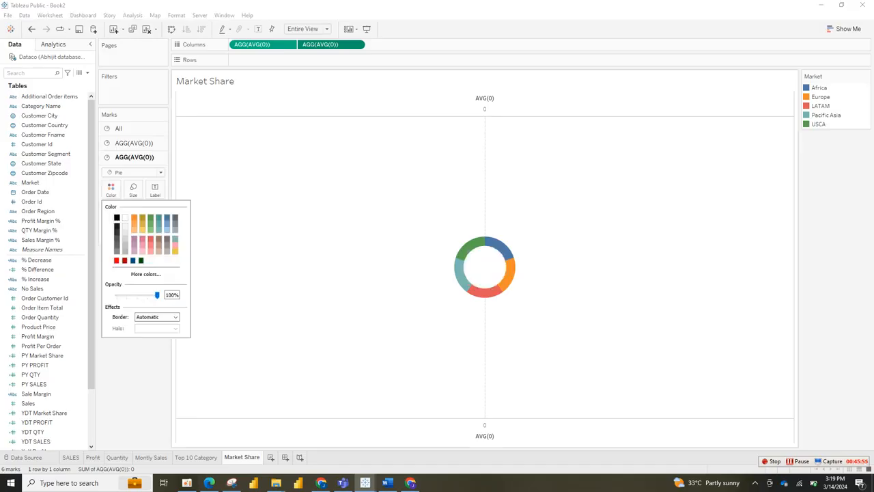
left_click(496, 273)
left_click(496, 273)
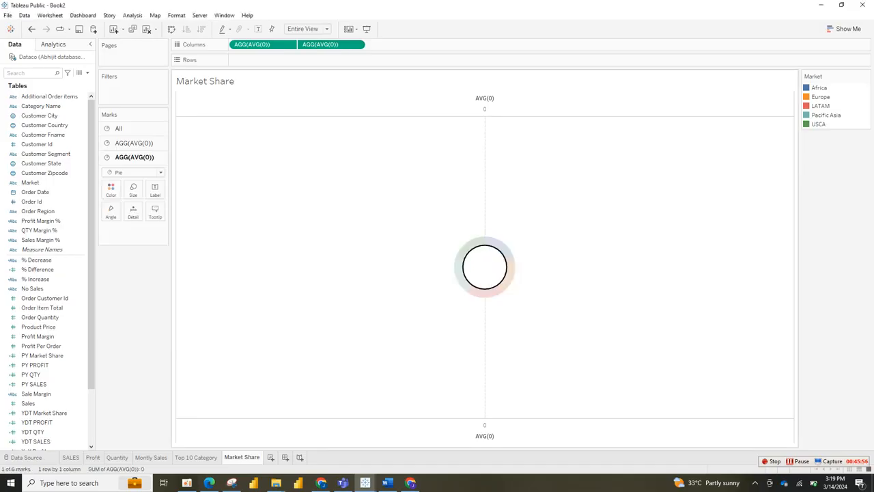
key("Escape")
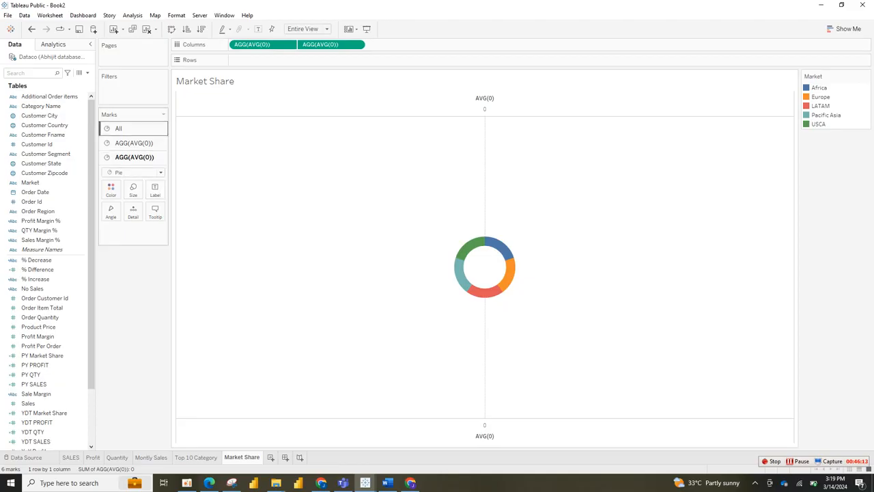
Label the ring segments of the first AVG(0) pie with Market and YDT Market Share
left_click(130, 129)
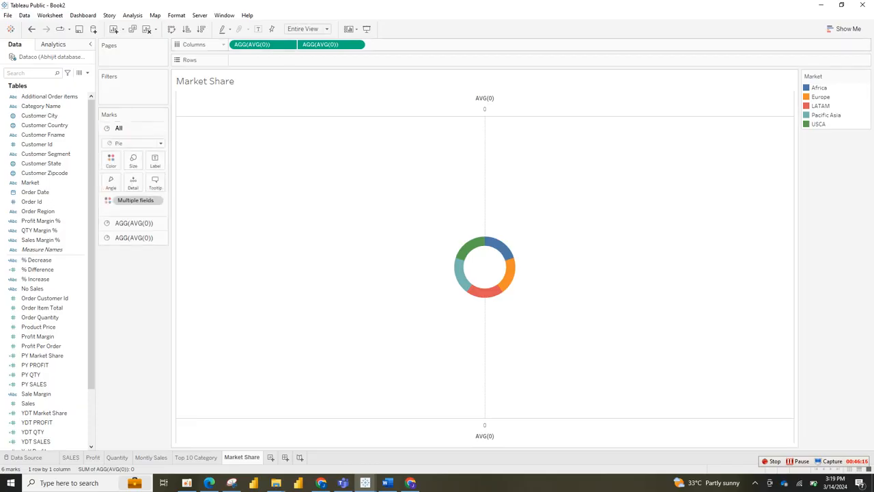
left_click(258, 44)
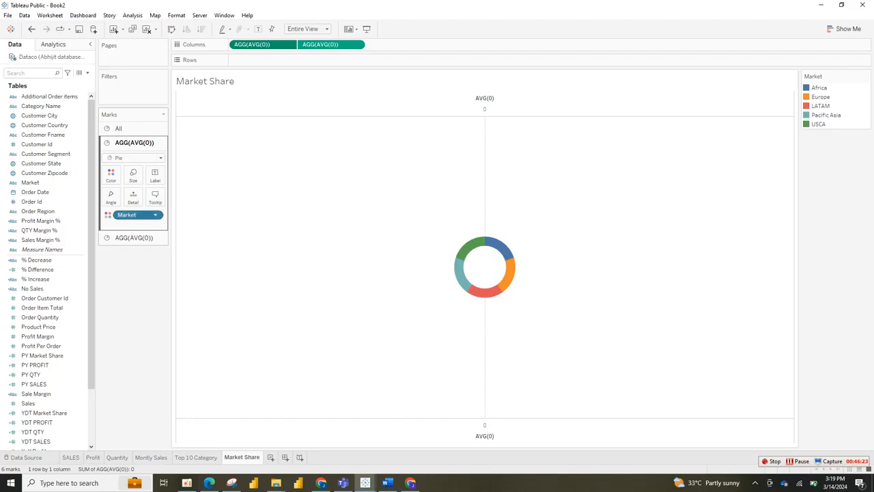
left_click_drag(126, 214, 154, 176)
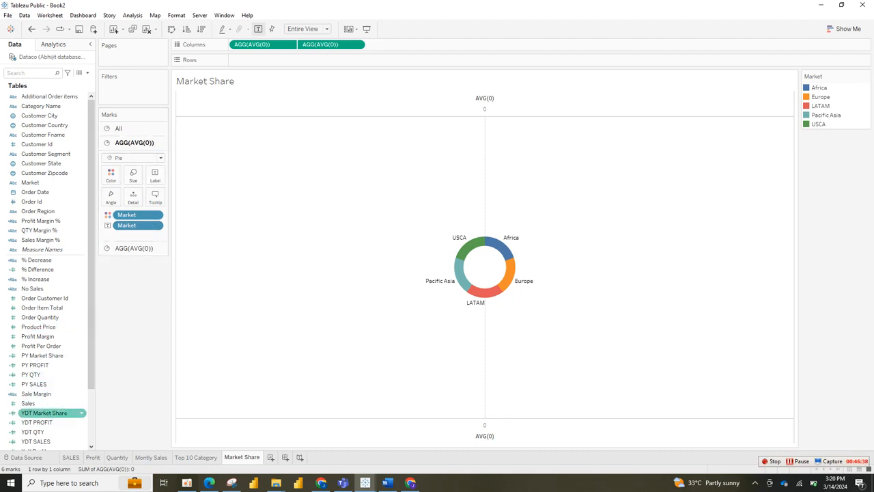
left_click(44, 412)
left_click_drag(45, 413, 151, 175)
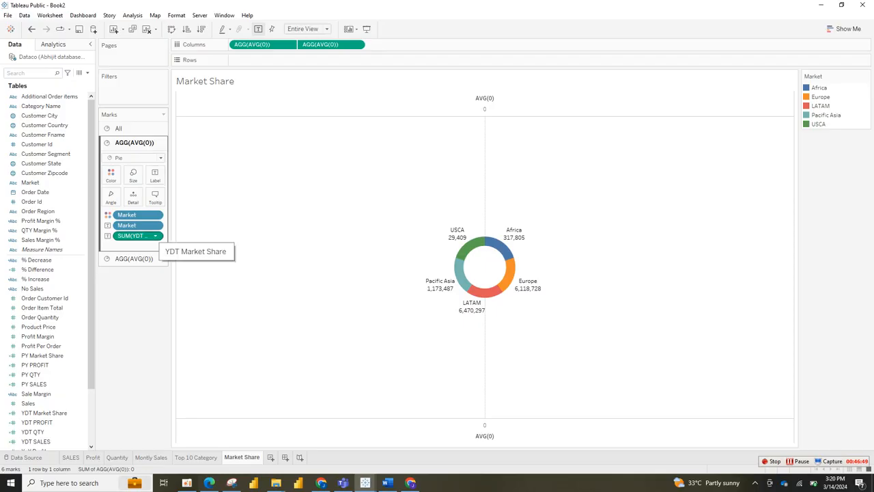
Show the YDT Market Share labels on the ring as Percent of Total using a quick table calculation
right_click(133, 236)
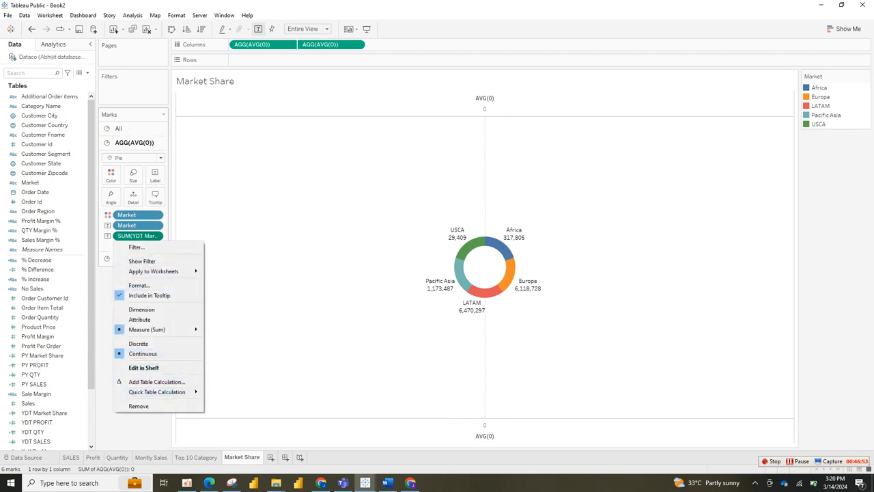
left_click(138, 236)
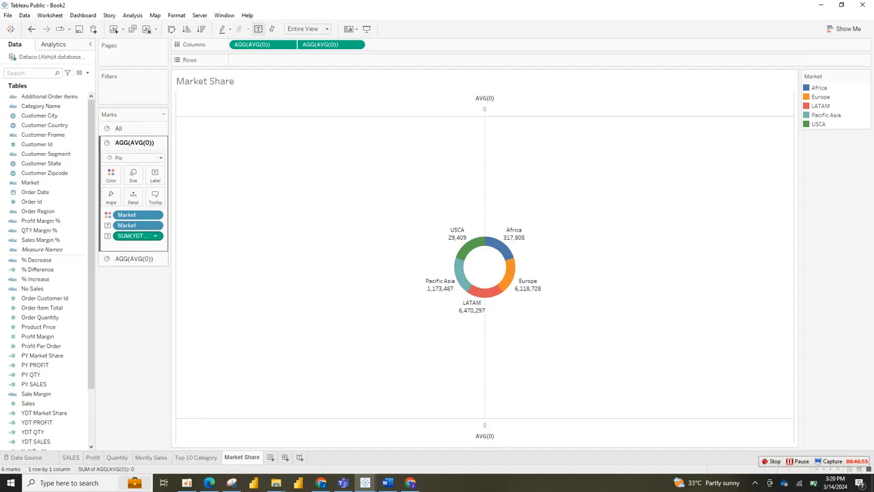
left_click(155, 236)
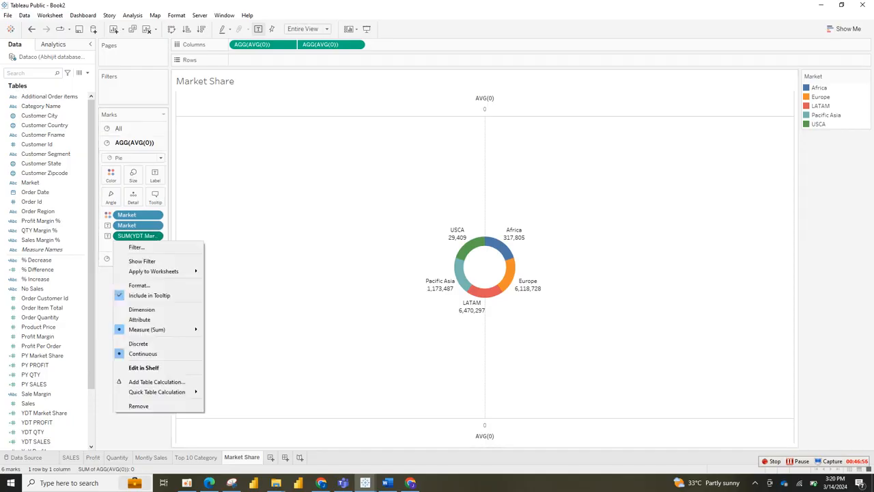
mouse_move(157, 391)
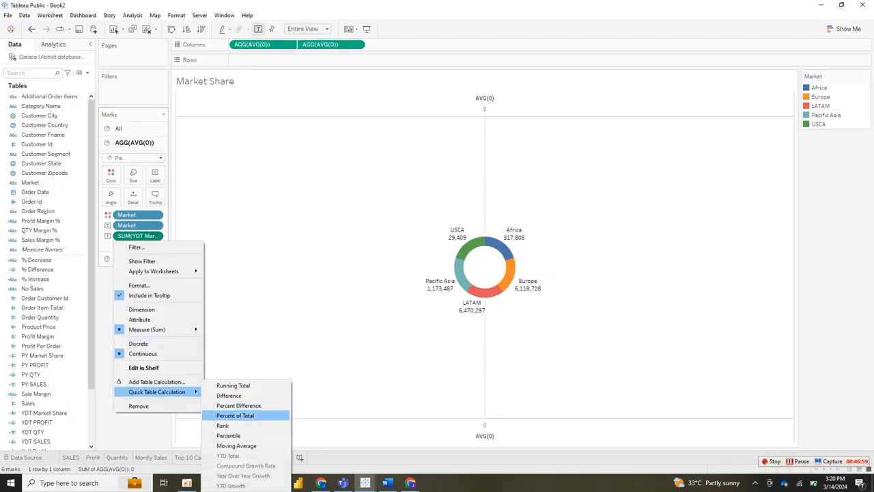
left_click(235, 416)
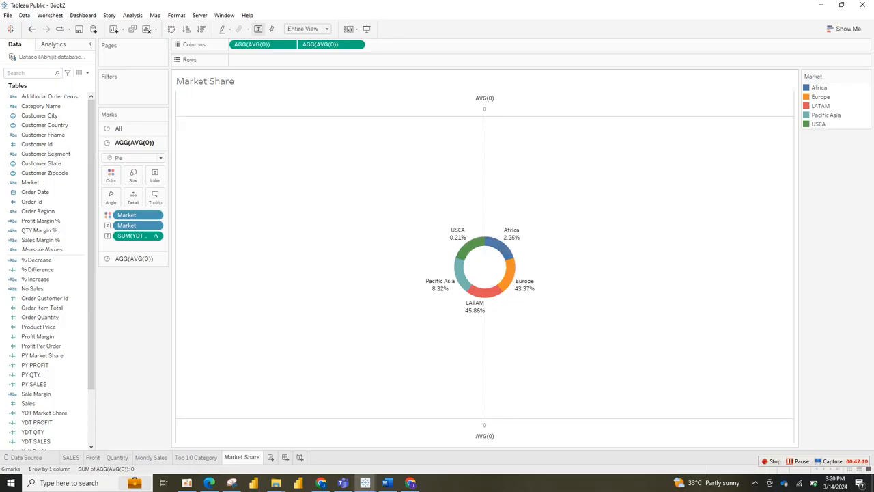
Open the line formatting of the Market Share view and set the row zero lines to None
right_click(255, 175)
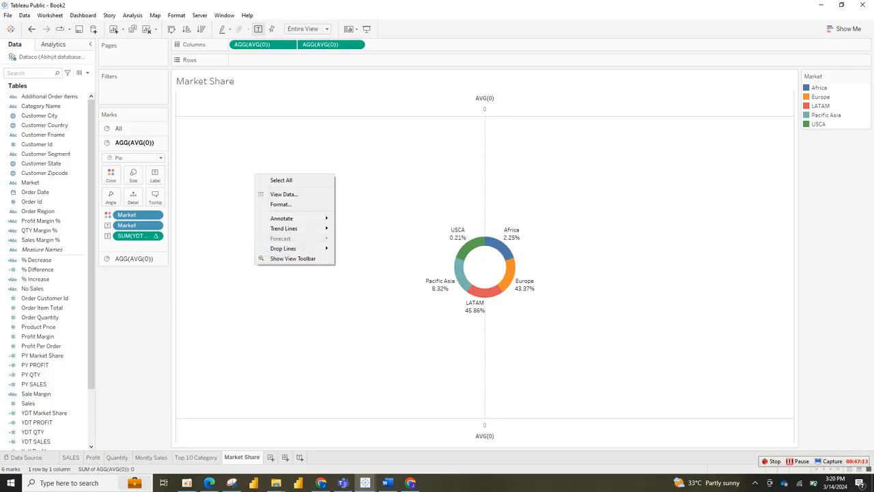
left_click(280, 204)
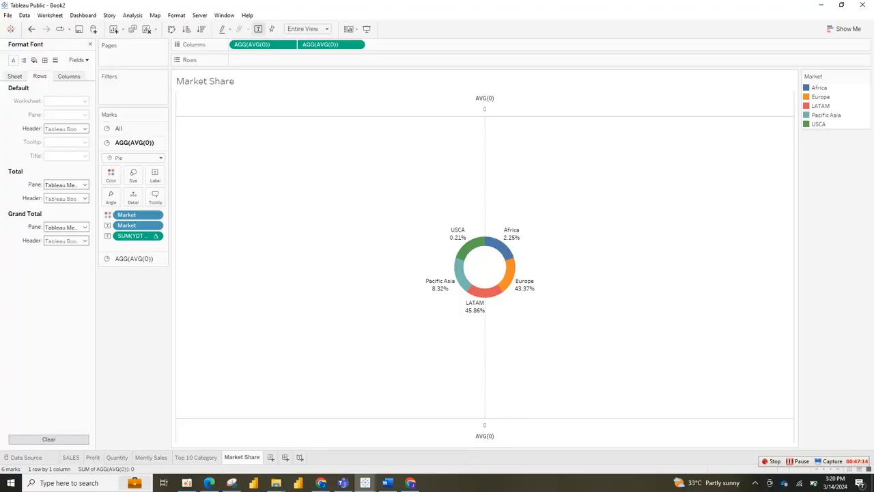
left_click(55, 60)
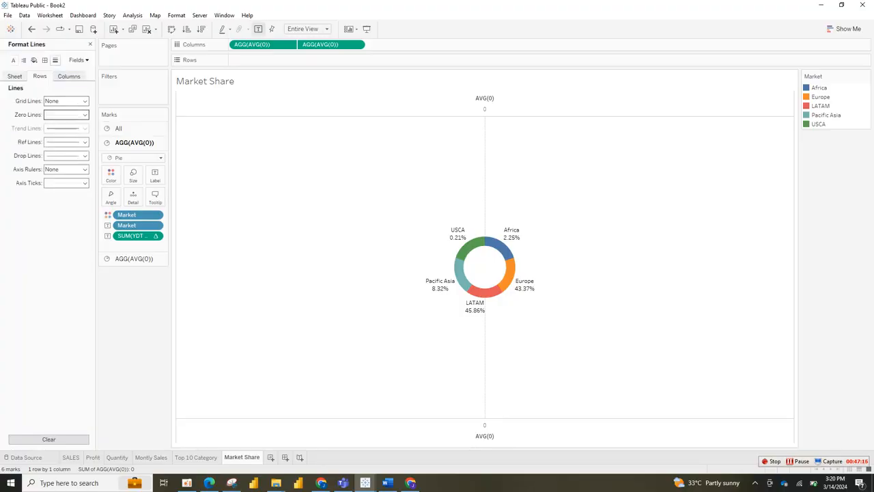
left_click(65, 115)
left_click(79, 127)
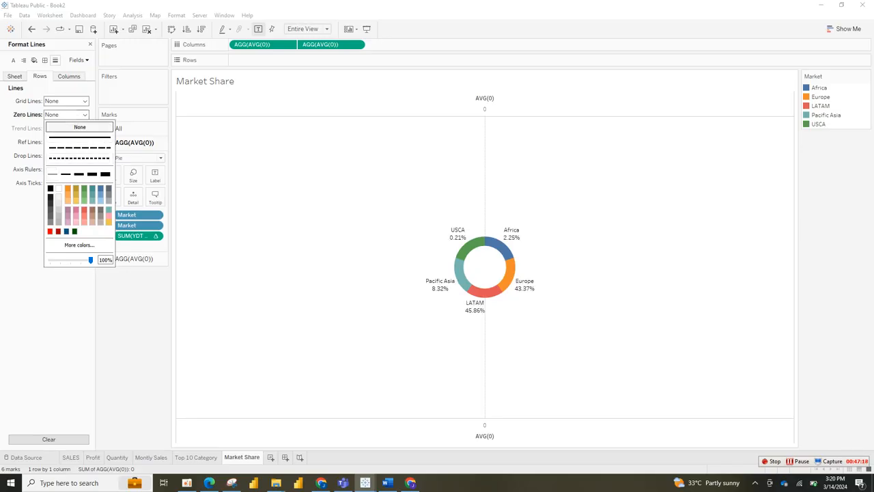
key("Escape")
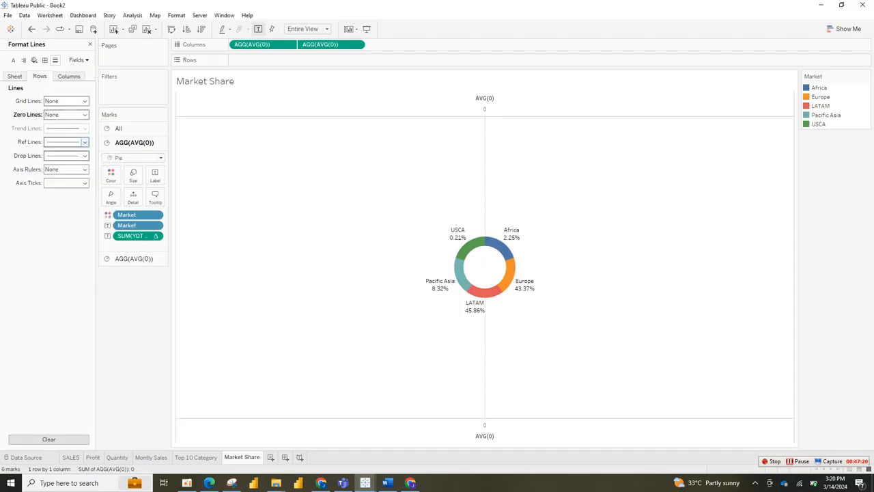
Set the row reference lines and drop lines to None, keeping the row zero lines at None
left_click(82, 143)
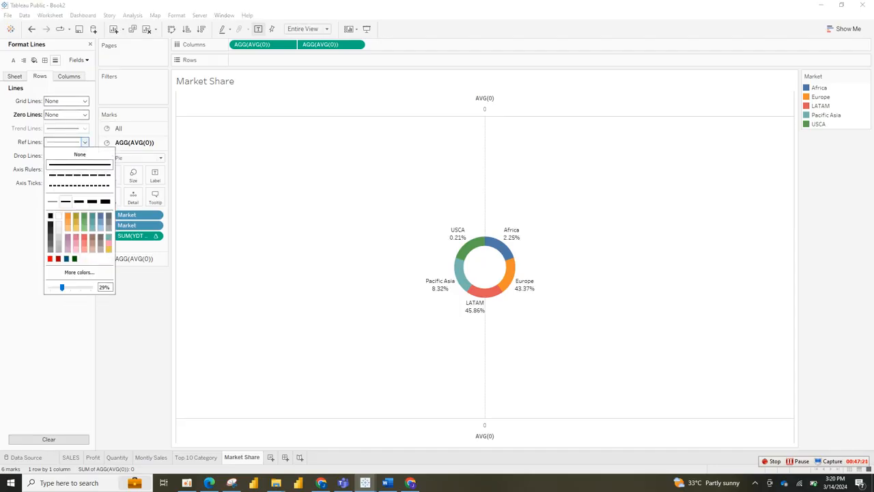
left_click(79, 154)
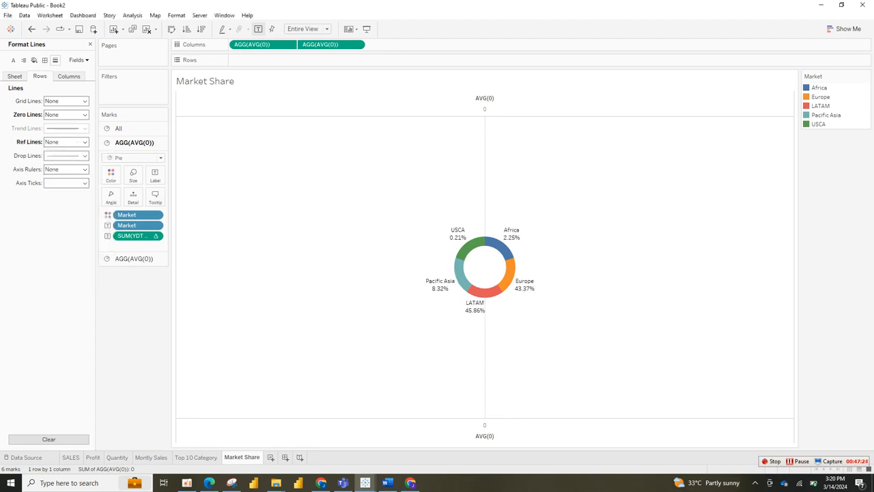
left_click(66, 156)
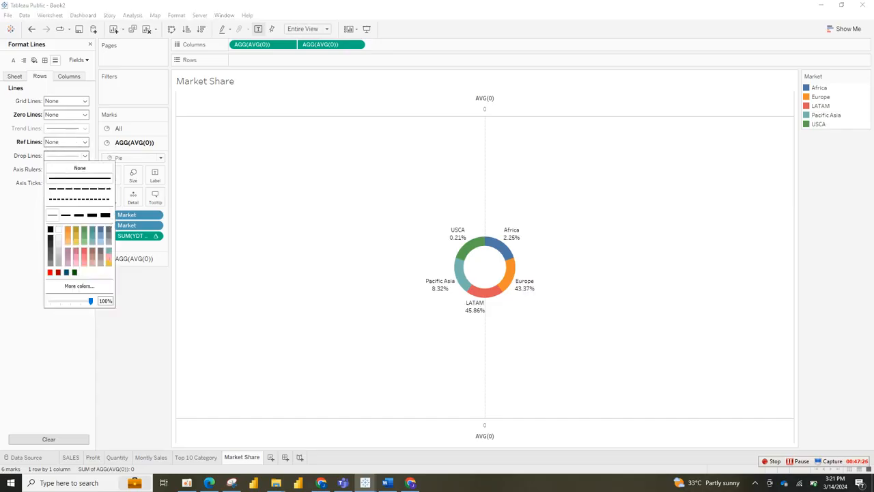
left_click(79, 168)
left_click(65, 115)
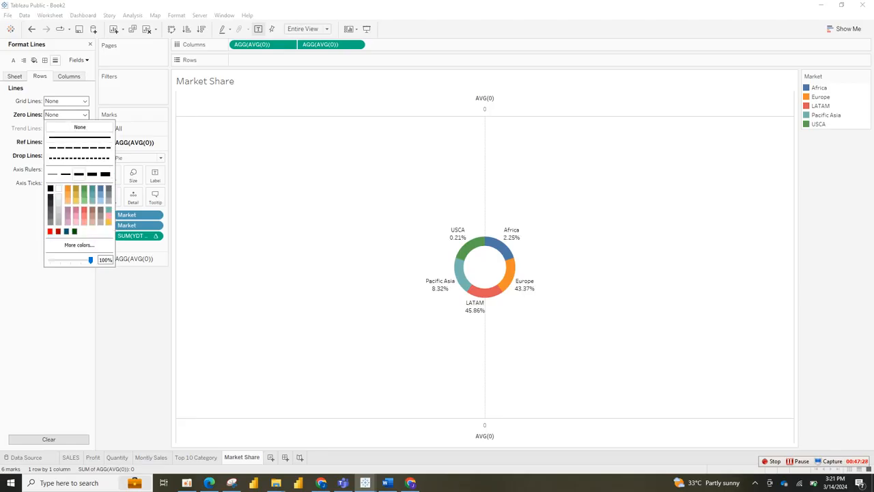
left_click(79, 126)
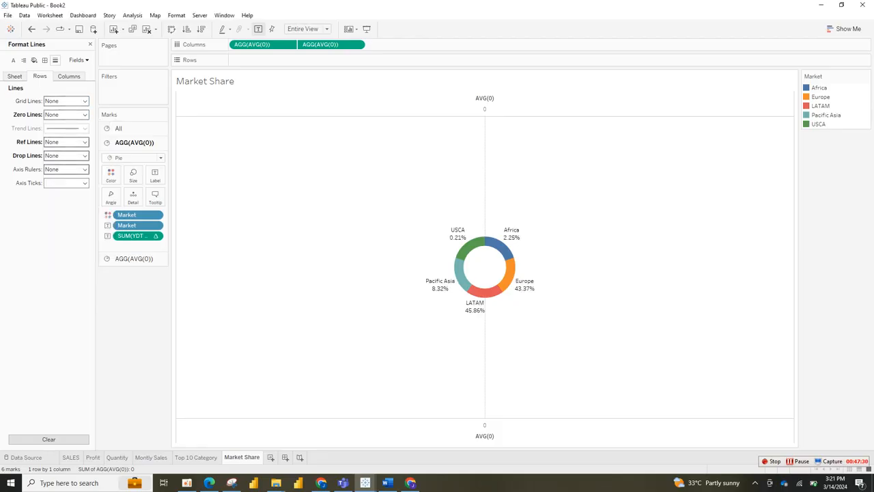
Set the row axis ticks to None with 0% opacity
left_click(66, 183)
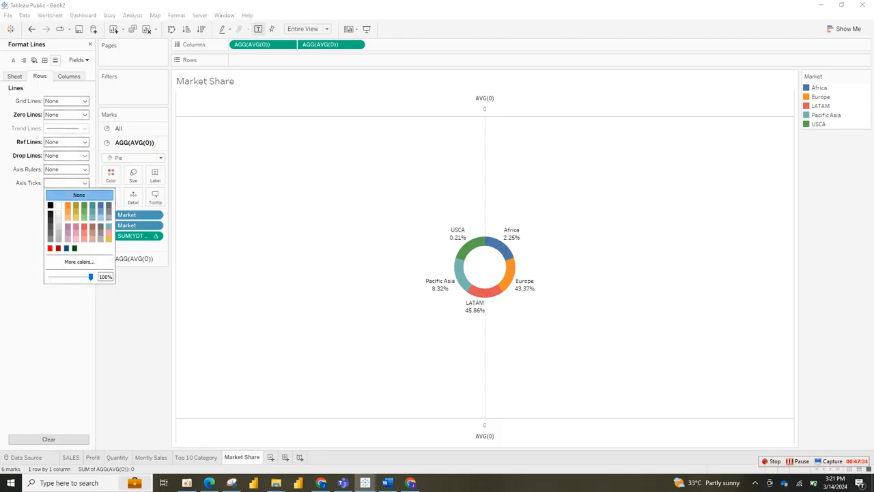
left_click_drag(90, 277, 50, 276)
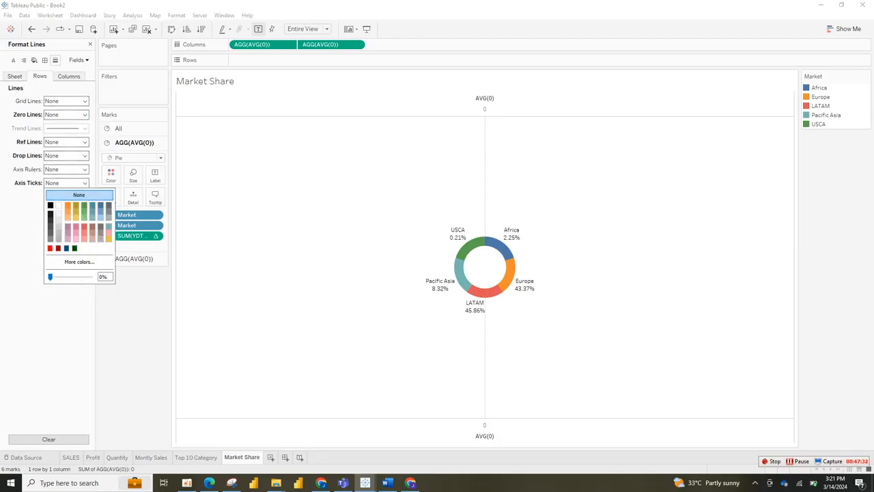
left_click(65, 141)
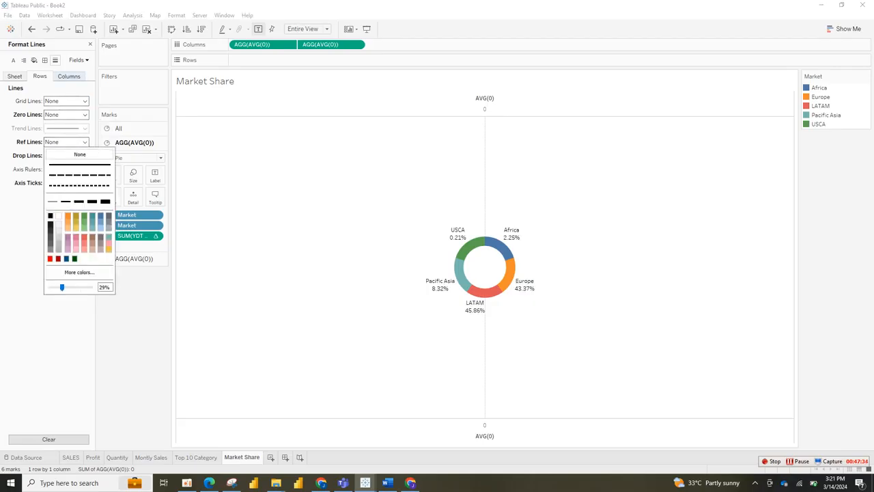
Set the grid lines and zero lines for columns to None
left_click(68, 76)
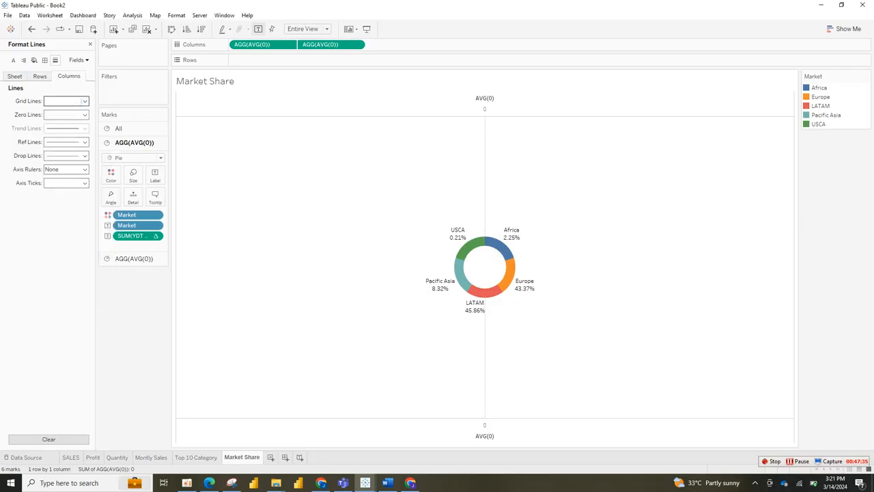
left_click(85, 101)
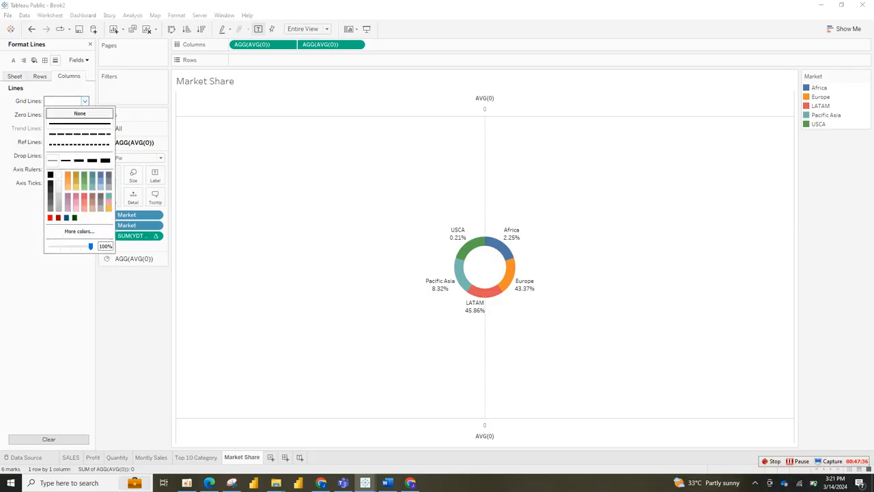
left_click(80, 113)
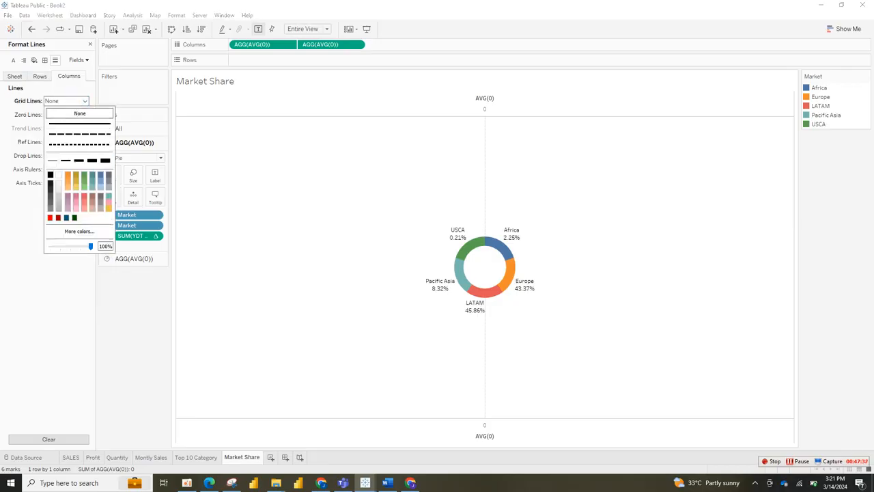
key("Escape")
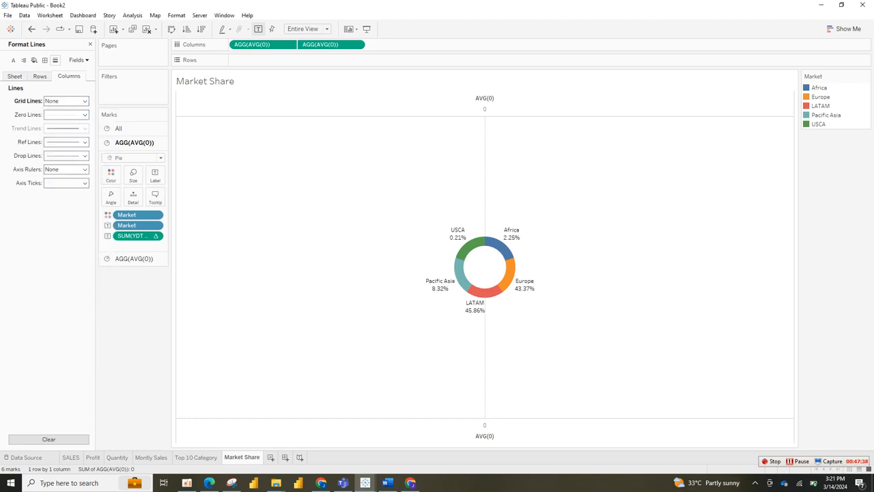
left_click(66, 114)
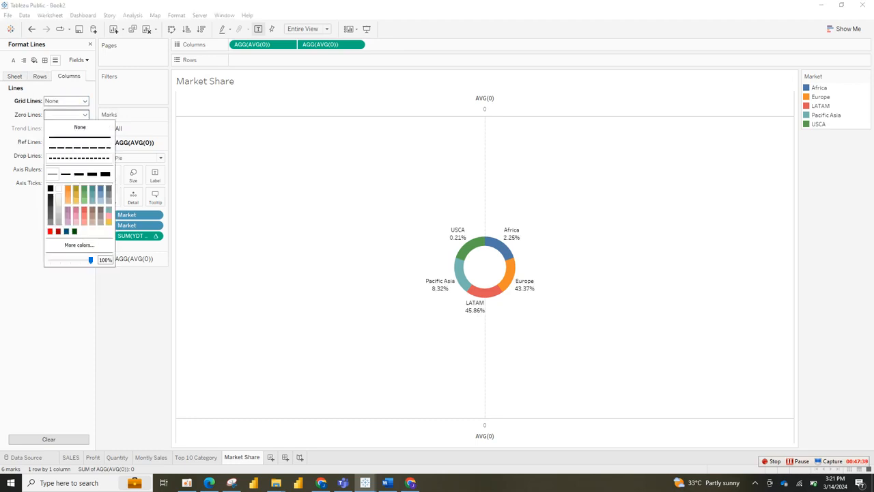
left_click(79, 127)
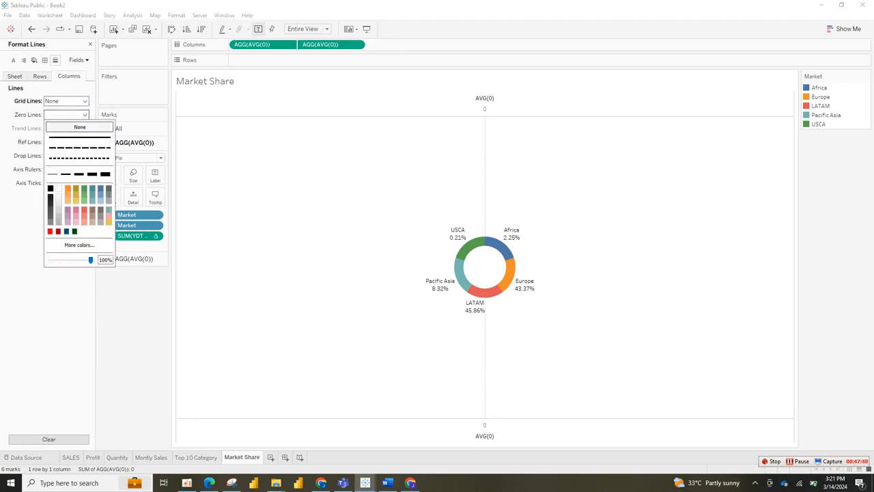
key("Escape")
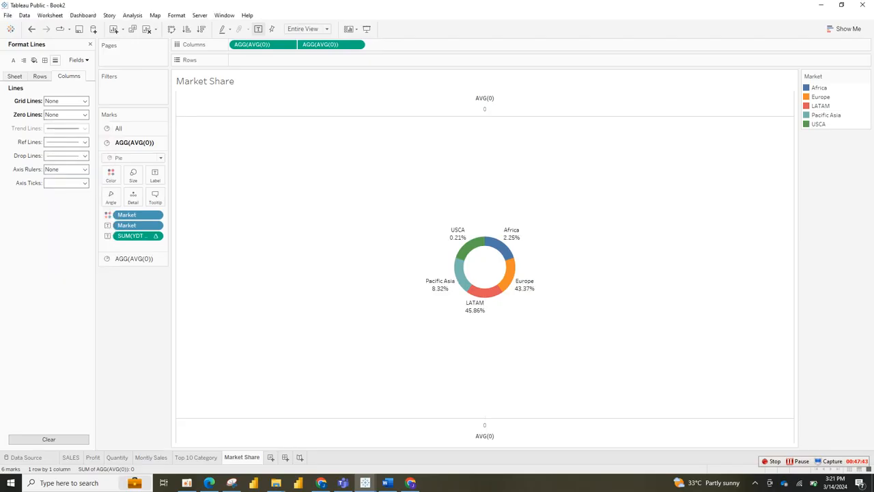
Set the reference lines and axis rulers for columns to None
left_click(65, 141)
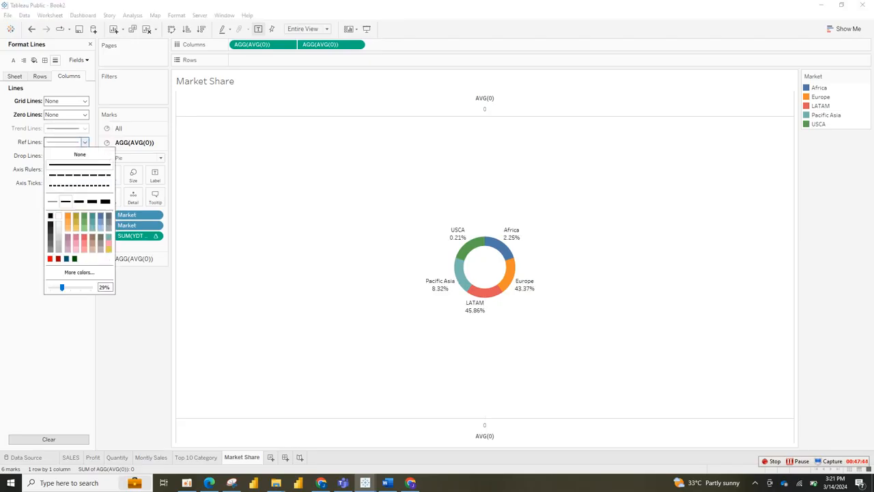
left_click(80, 154)
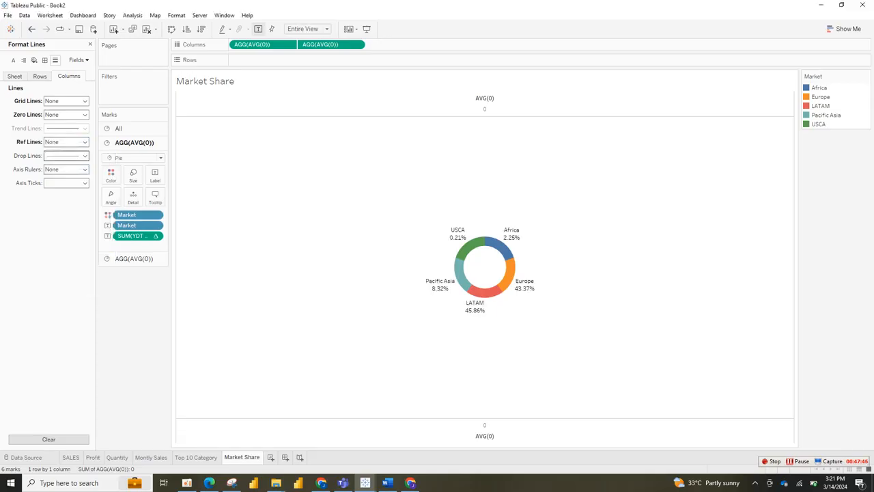
left_click(66, 169)
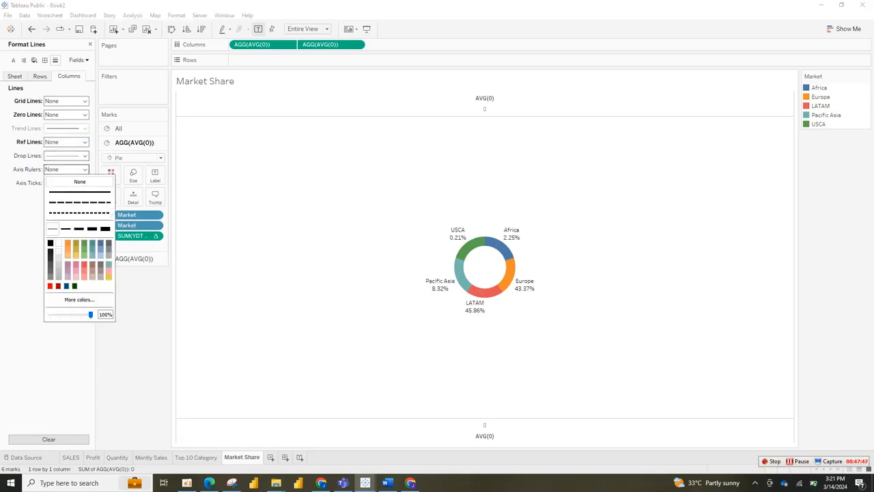
left_click(80, 181)
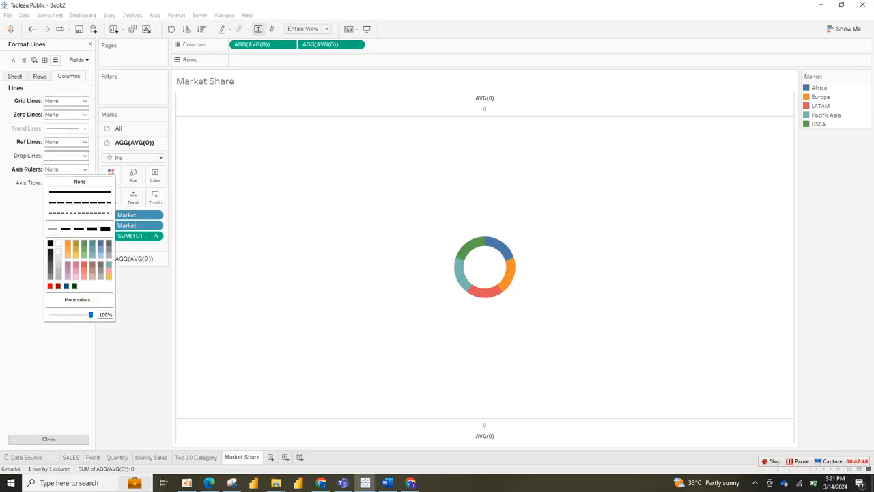
Set the drop lines and axis ticks for columns to None
left_click(66, 156)
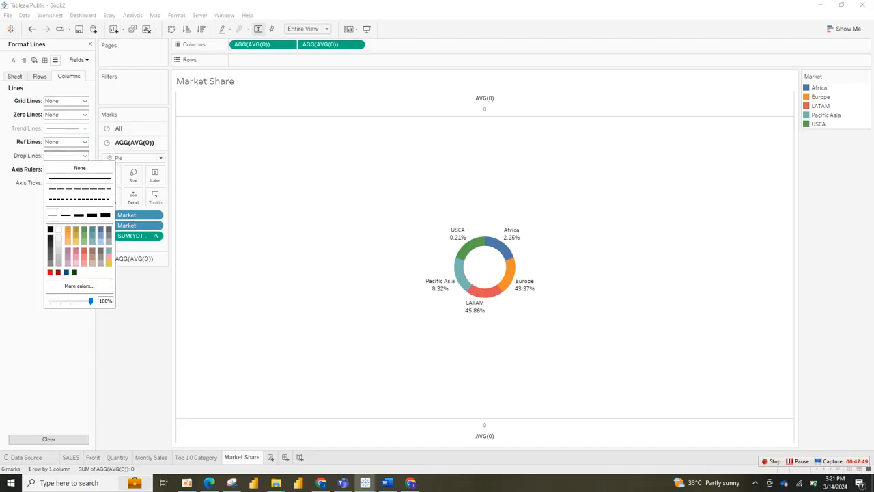
left_click(80, 168)
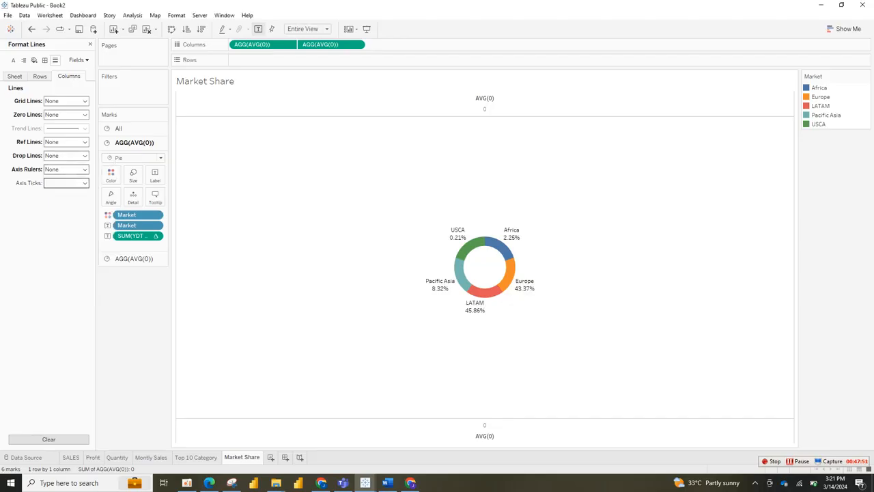
left_click(66, 182)
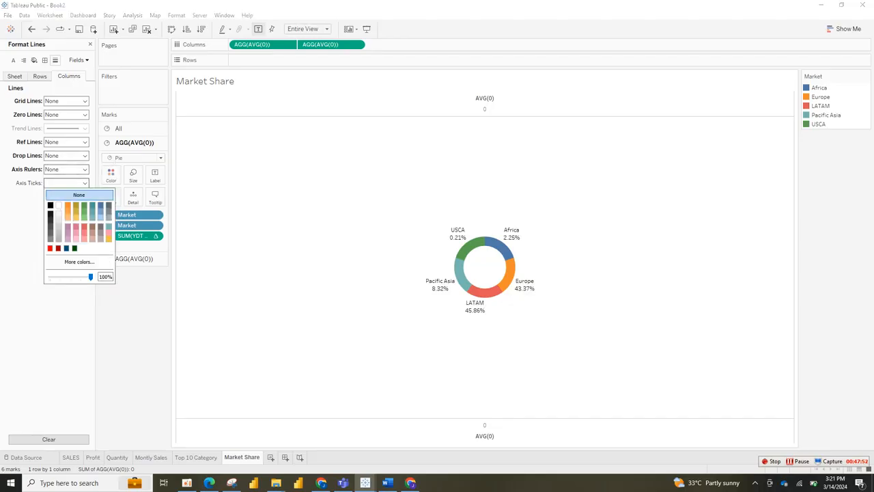
left_click(78, 195)
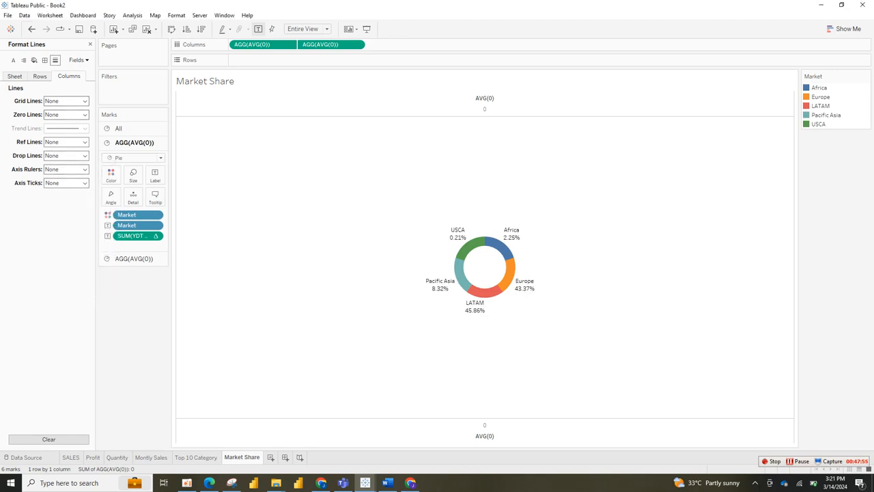
Switch to border formatting and set the Grand Total pane border for columns to None
left_click(45, 60)
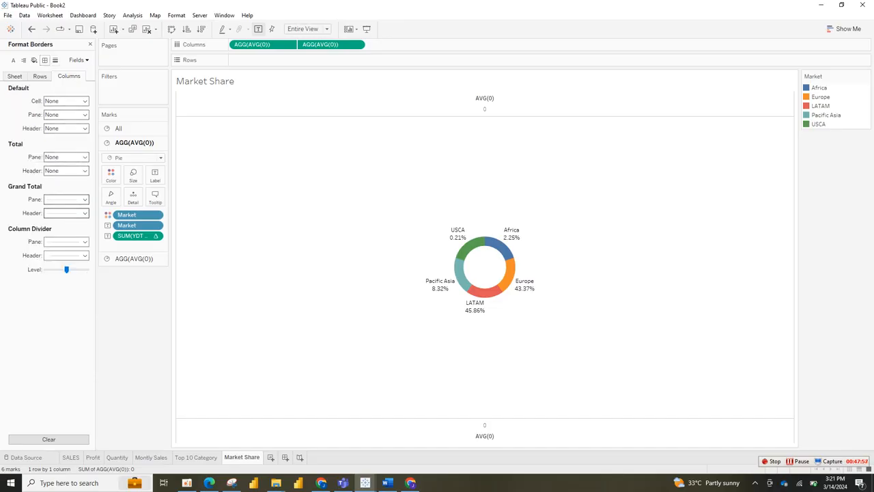
left_click(66, 200)
left_click(79, 211)
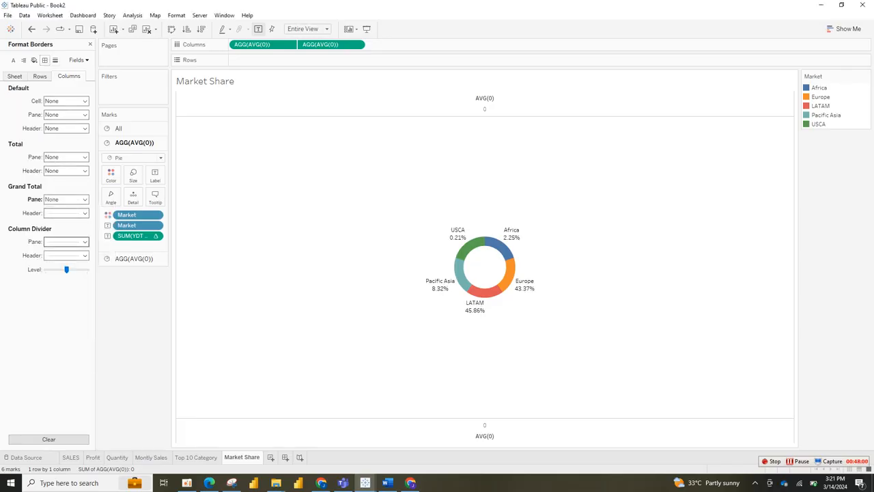
Set the Column Divider pane border and the Grand Total header border for columns to None
left_click(66, 242)
left_click(80, 253)
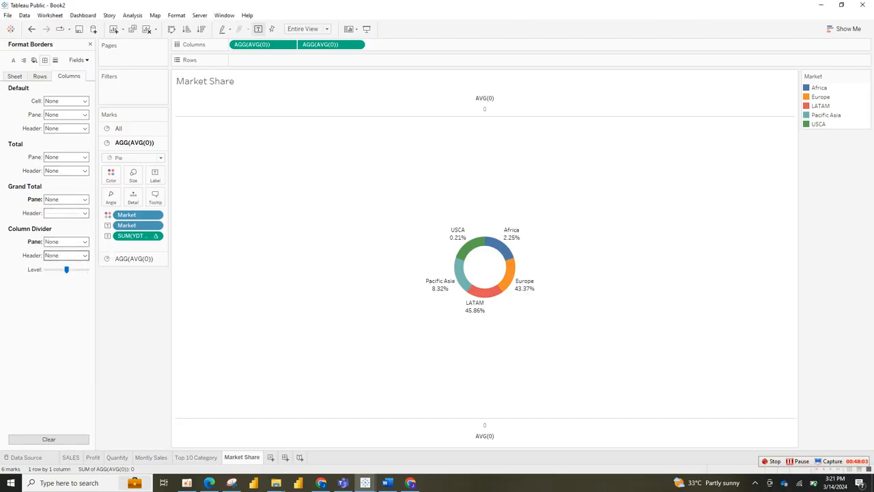
left_click(65, 212)
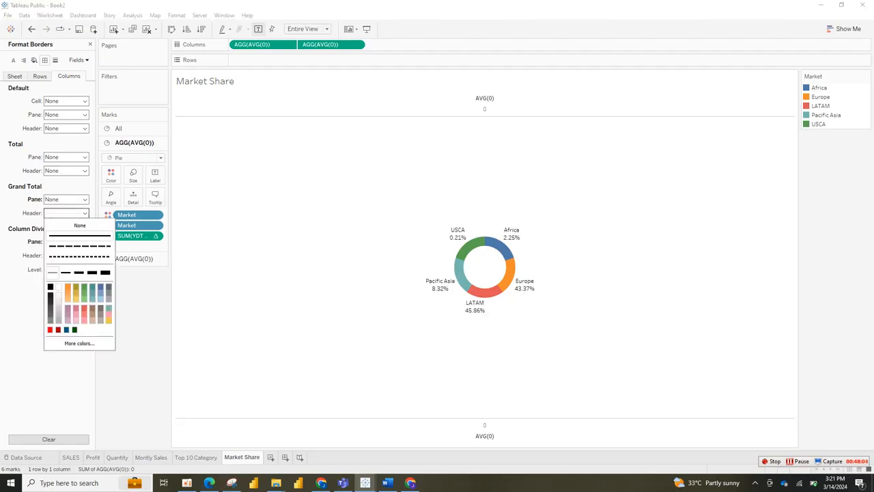
left_click(79, 225)
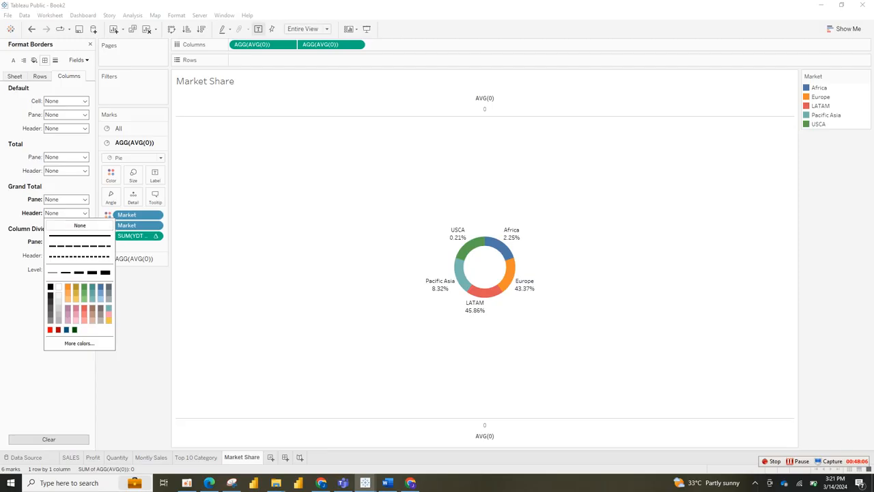
key("Escape")
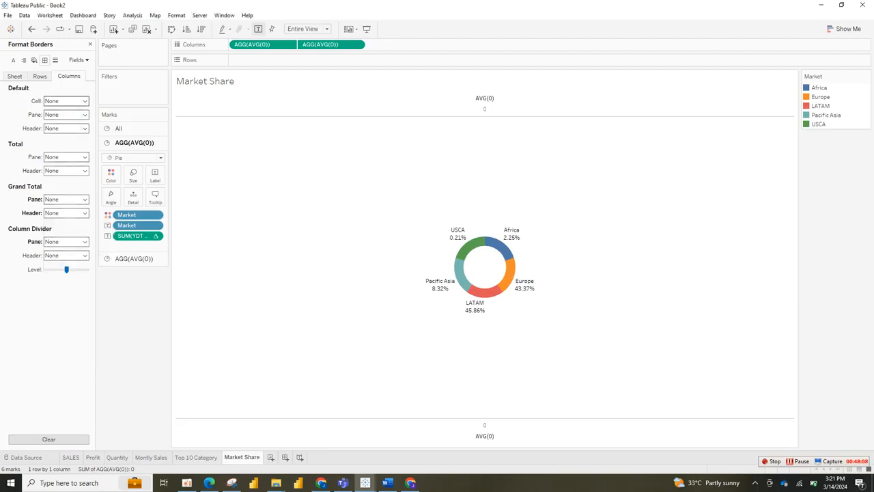
Set the Grand Total header and pane borders for rows to None
left_click(55, 60)
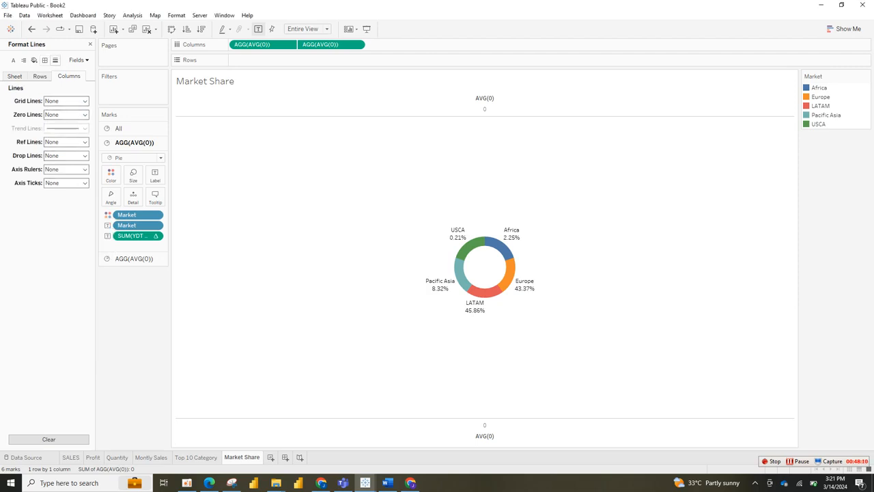
left_click(45, 60)
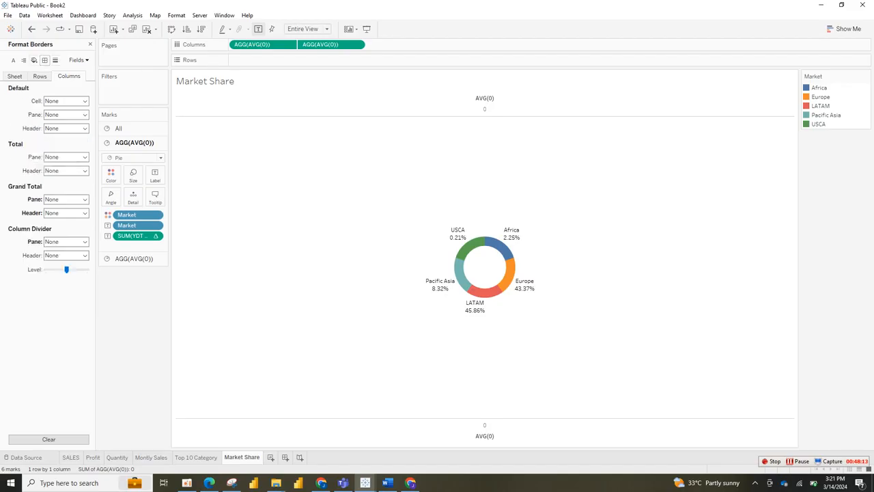
left_click(40, 76)
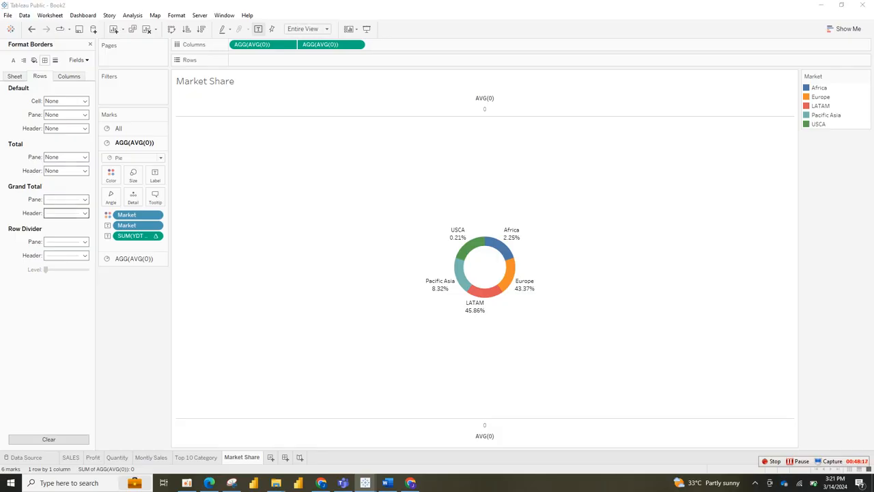
left_click(66, 212)
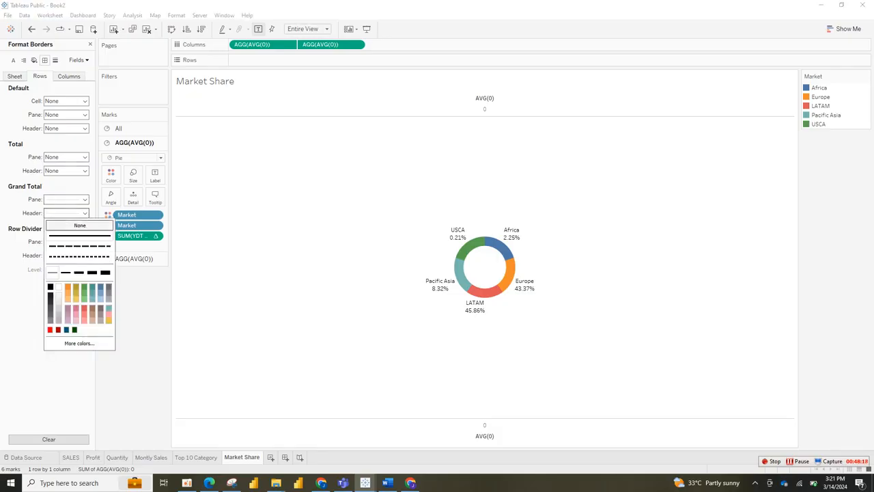
left_click(79, 224)
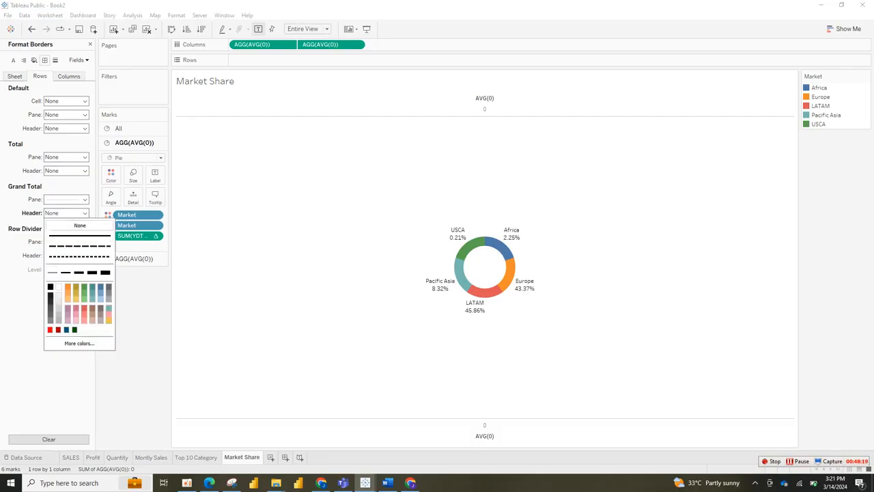
left_click(66, 199)
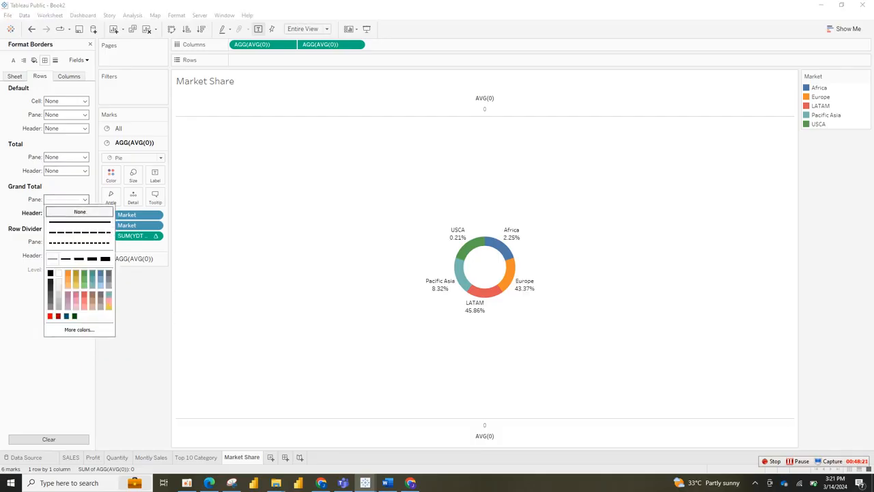
left_click(79, 212)
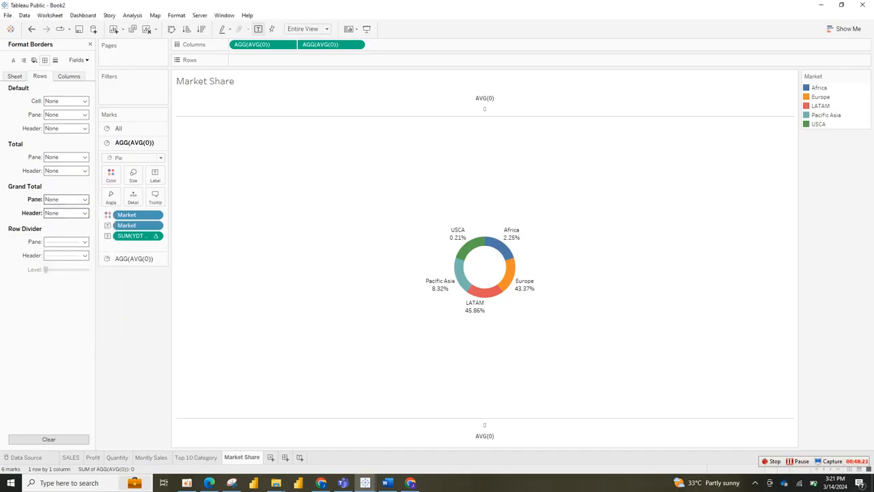
Set the Row Divider pane border to None
left_click(67, 242)
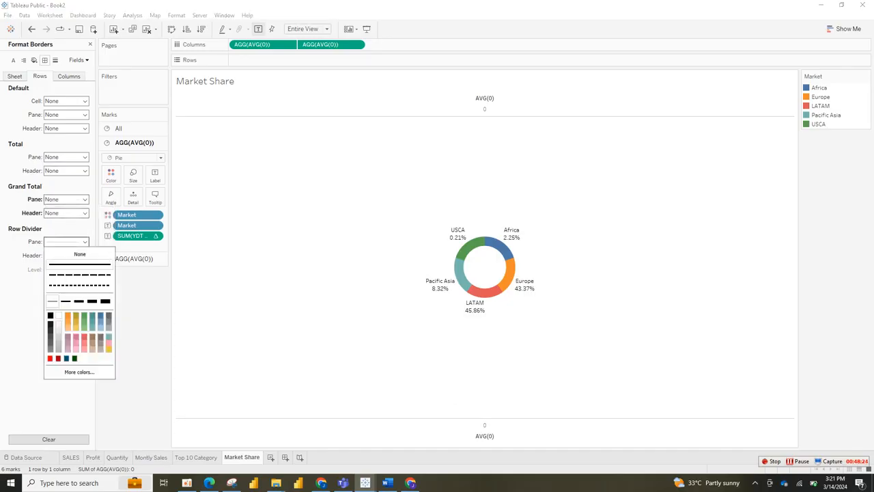
left_click(79, 253)
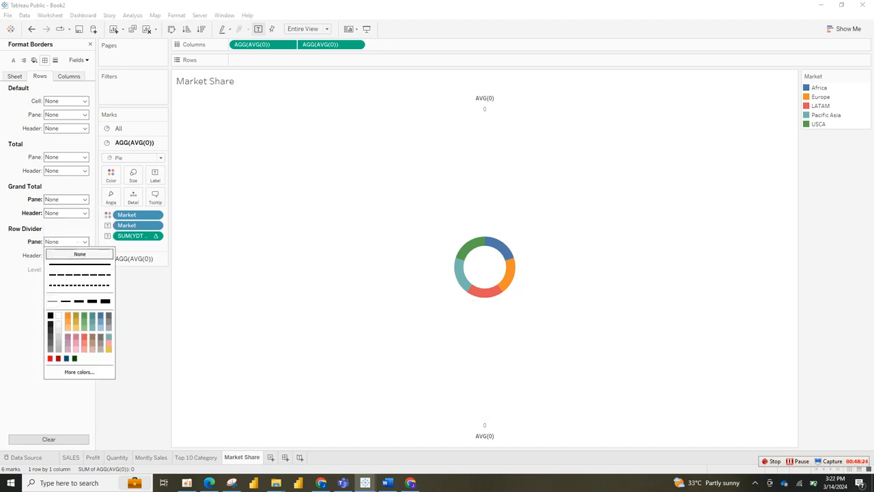
key("Escape")
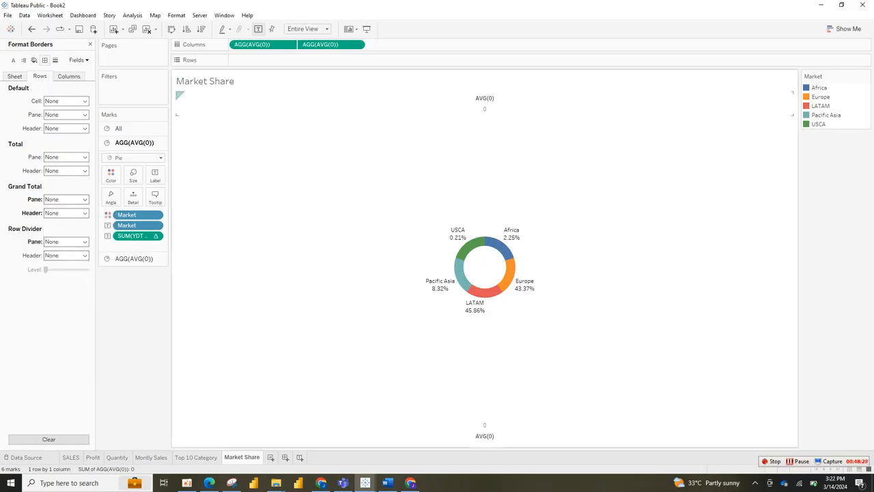
Hide the AVG(0) axis headers of the donut chart and close the border formatting
right_click(473, 92)
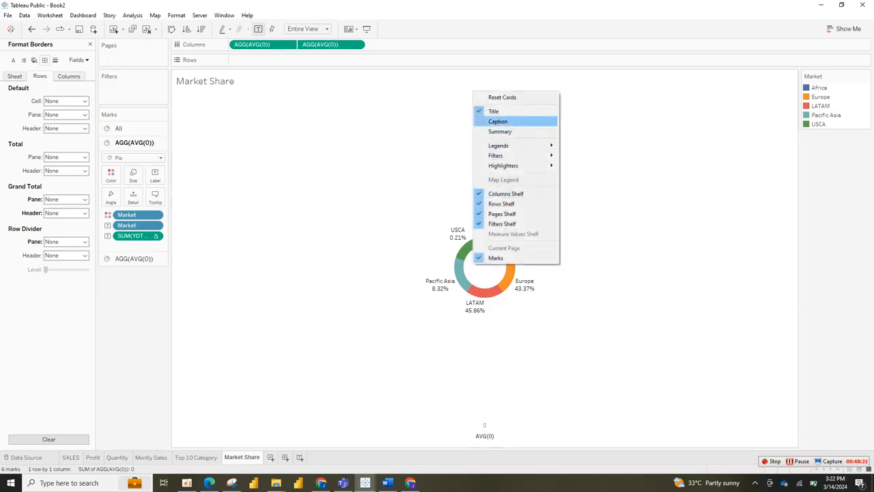
key("Escape")
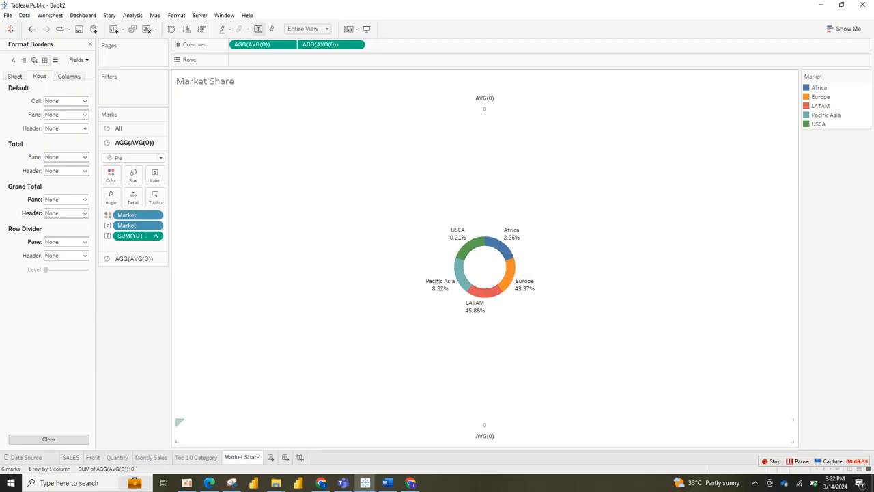
right_click(493, 434)
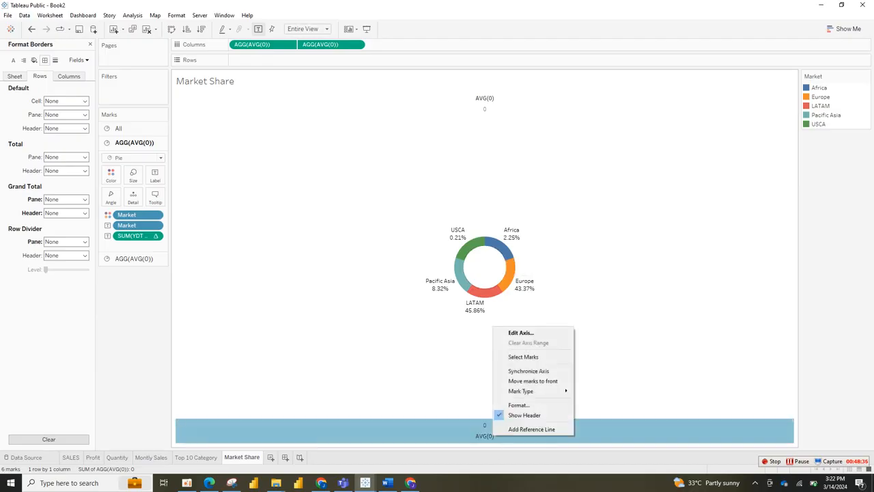
left_click(524, 415)
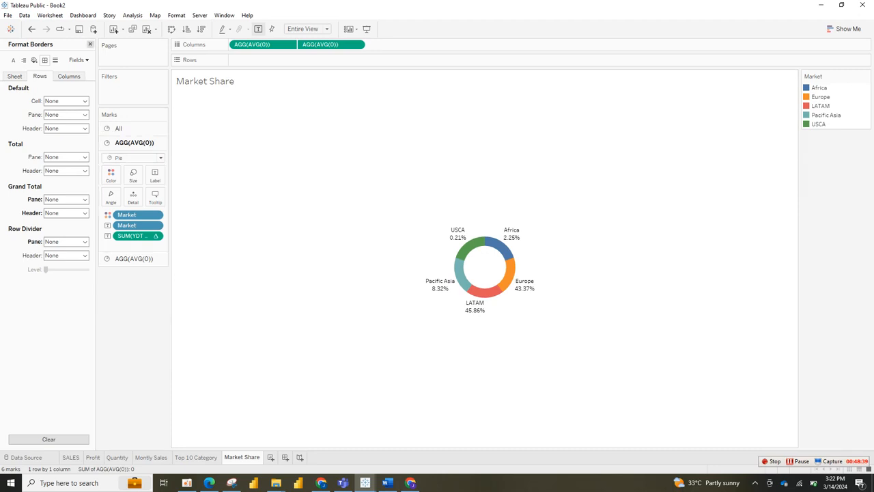
left_click(90, 44)
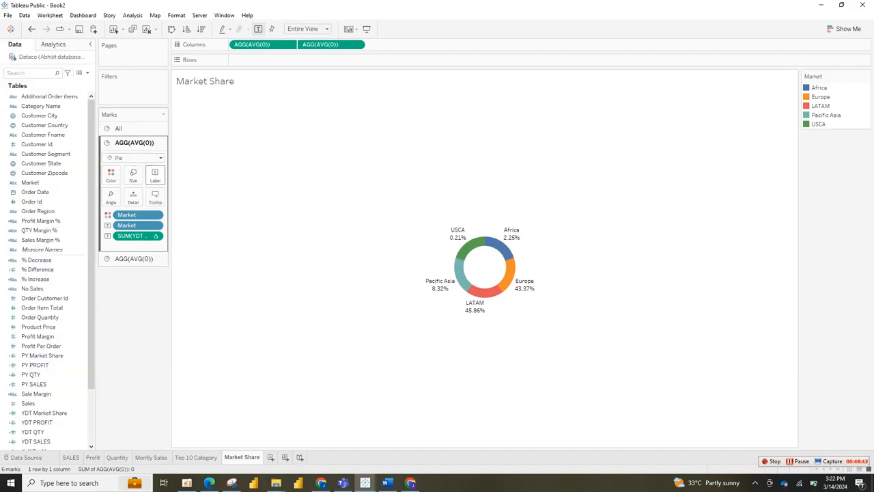
Open the pie's label text for editing and set the font of the whole label to Tableau Semibold
left_click(155, 175)
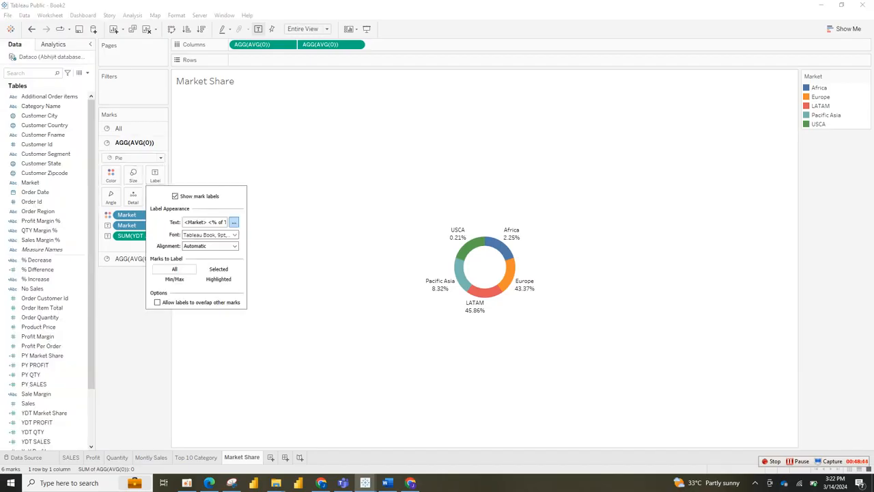
left_click(233, 222)
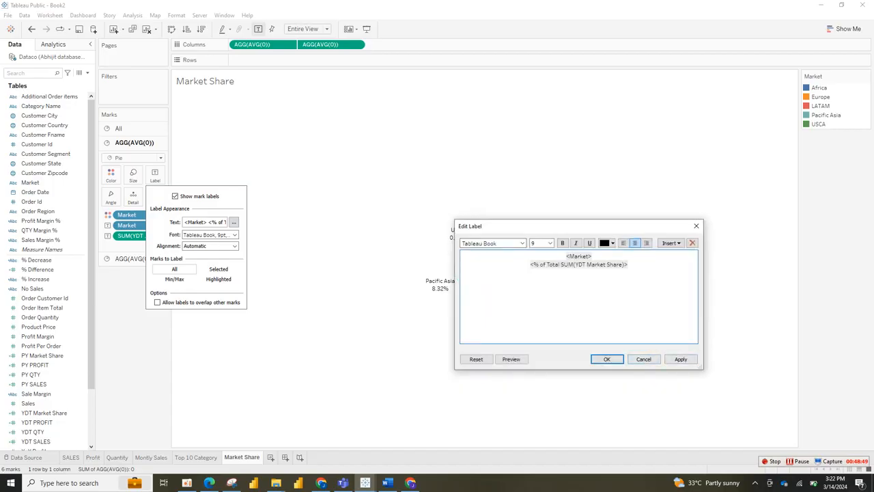
key("ctrl+a")
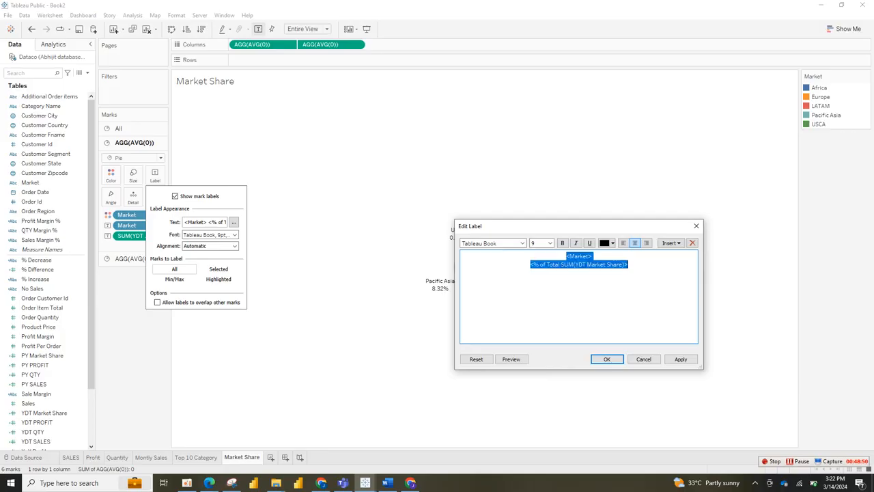
left_click(522, 244)
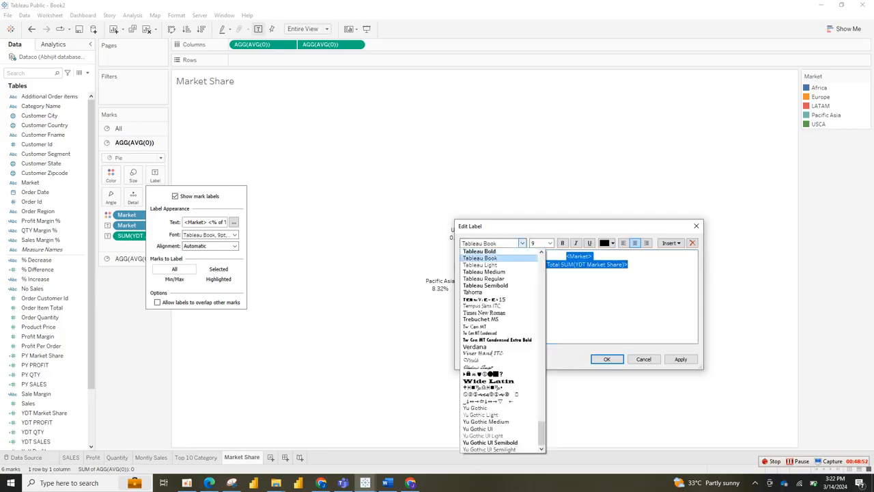
key("Up")
key("Up")
key("Up")
key("Up")
key("Up")
key("Up")
key("Up")
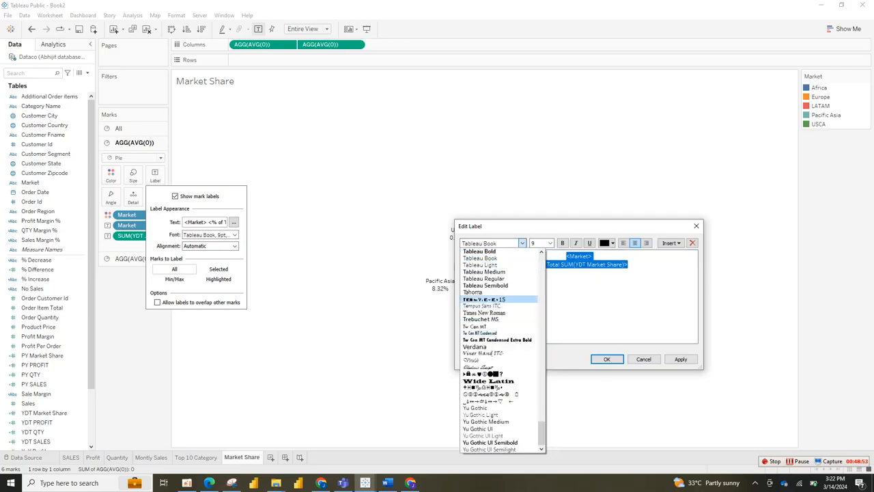
key("Return")
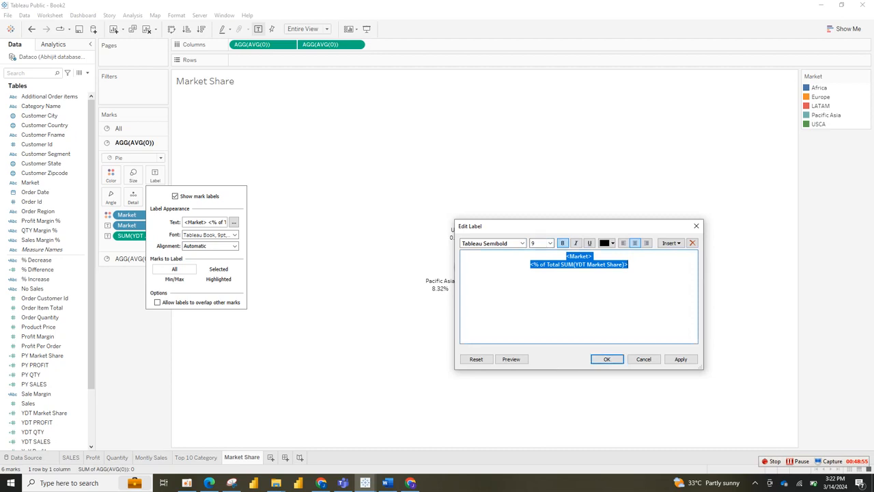
Set the label text size to 10 and apply the label changes to the chart
left_click(562, 242)
left_click(550, 243)
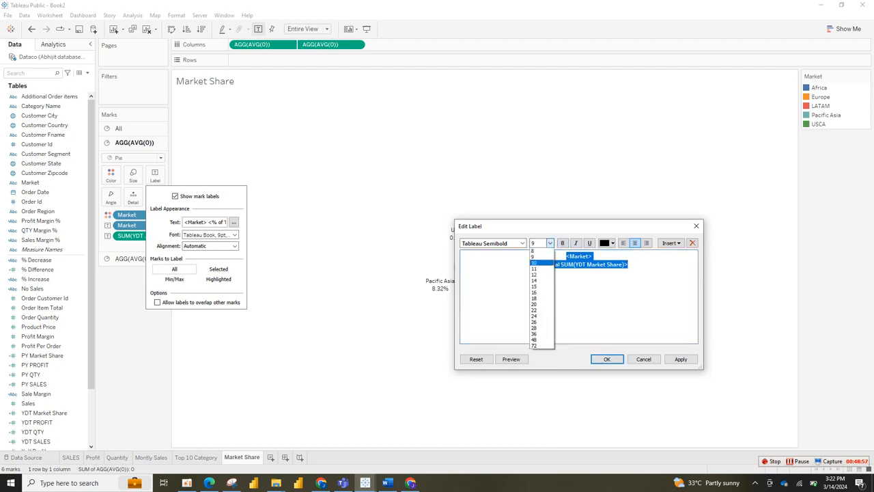
left_click(534, 263)
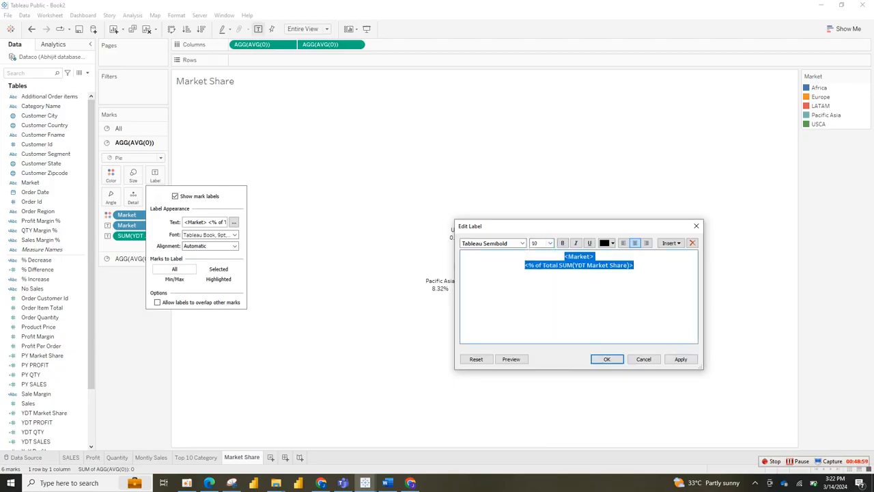
left_click(681, 359)
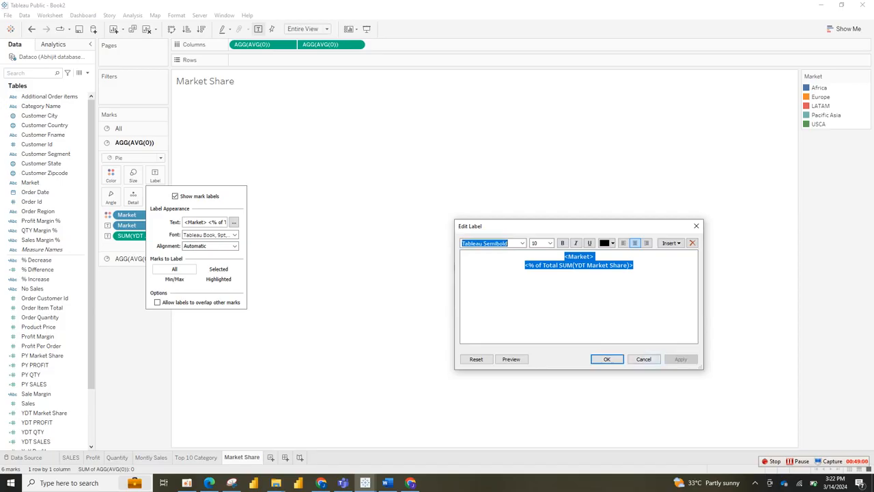
left_click(606, 359)
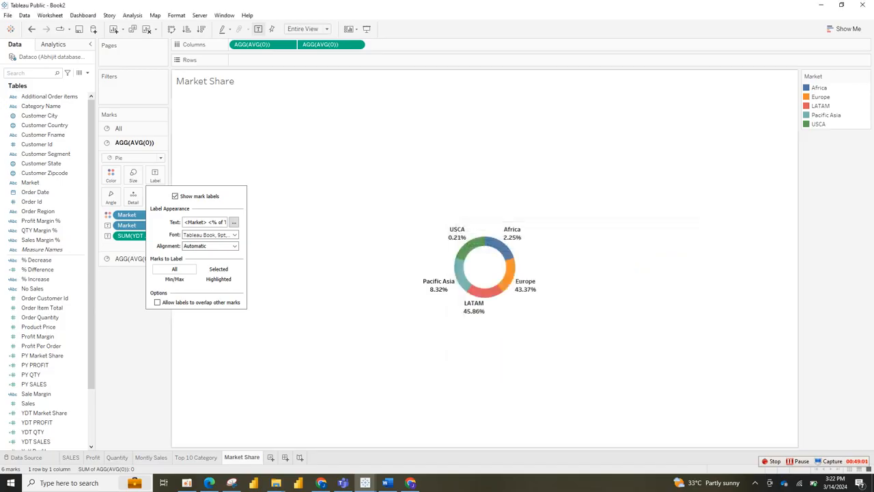
key("Escape")
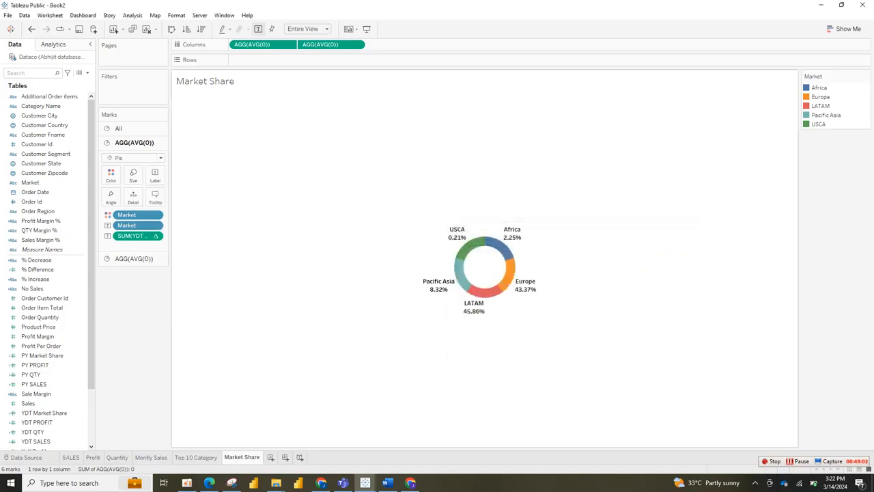
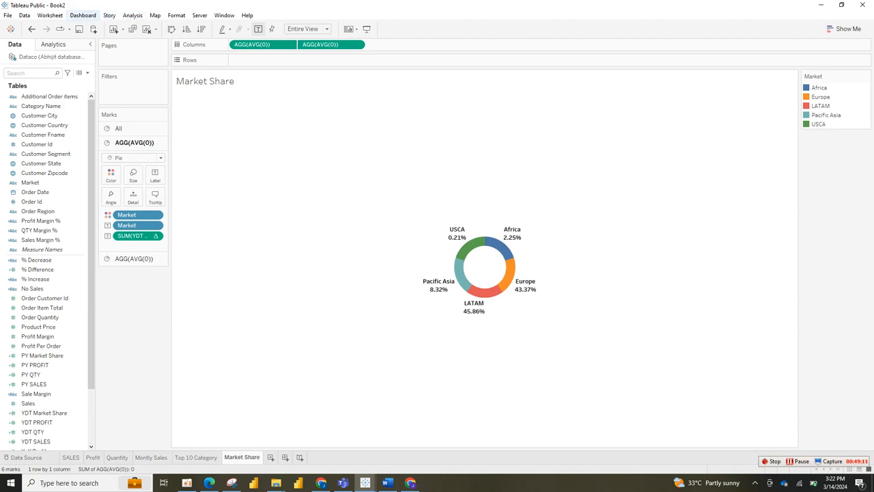
Create a new dashboard and set the minimum width of its size range to 1600 px
left_click(82, 15)
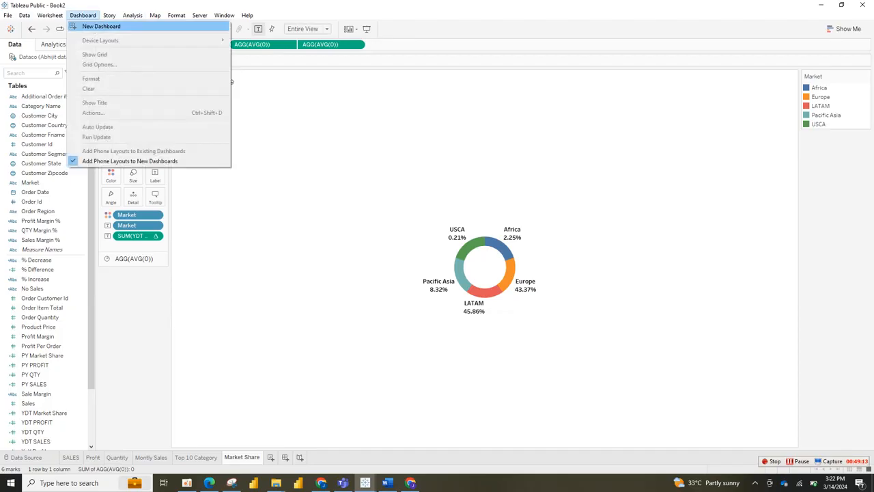
left_click(101, 26)
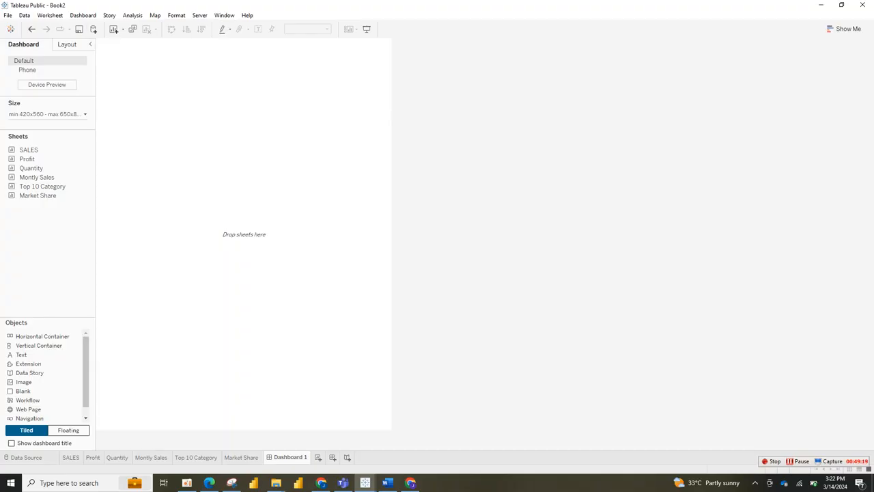
left_click(47, 114)
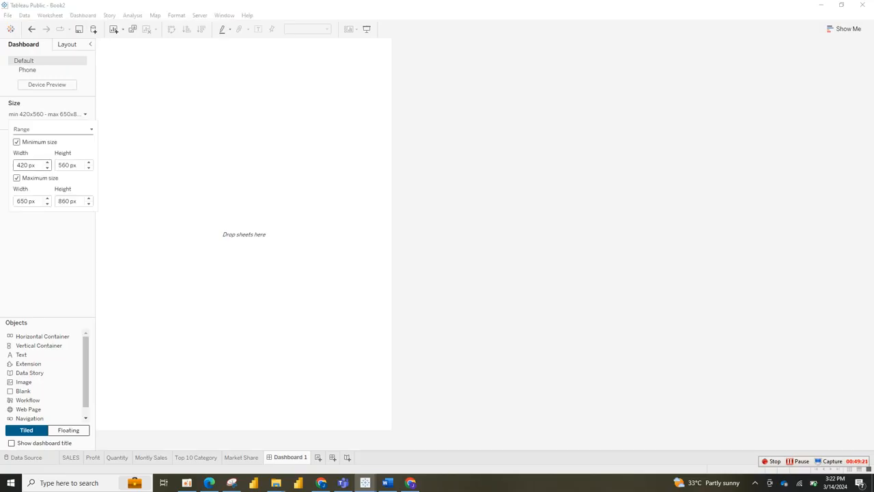
double_click(22, 165)
type("1600")
left_click(69, 165)
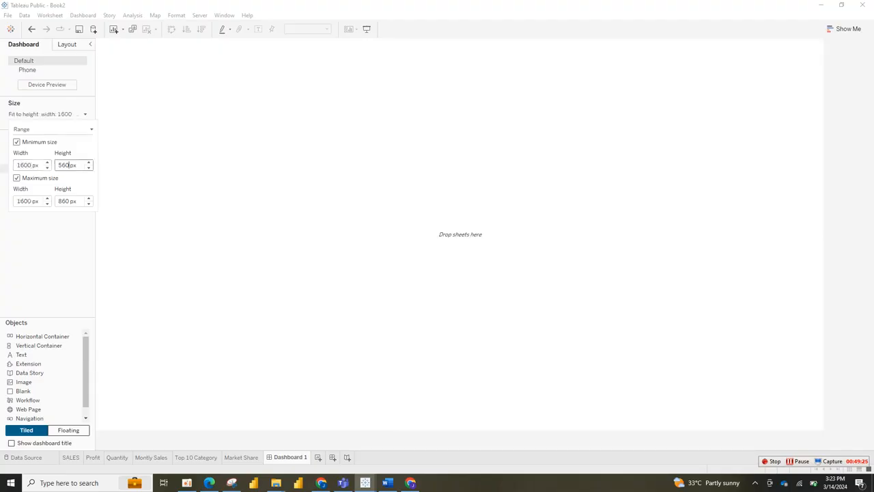
Set both the minimum and maximum height of the dashboard to 800 px
double_click(64, 165)
type("800")
left_click(69, 201)
key("BackSpace")
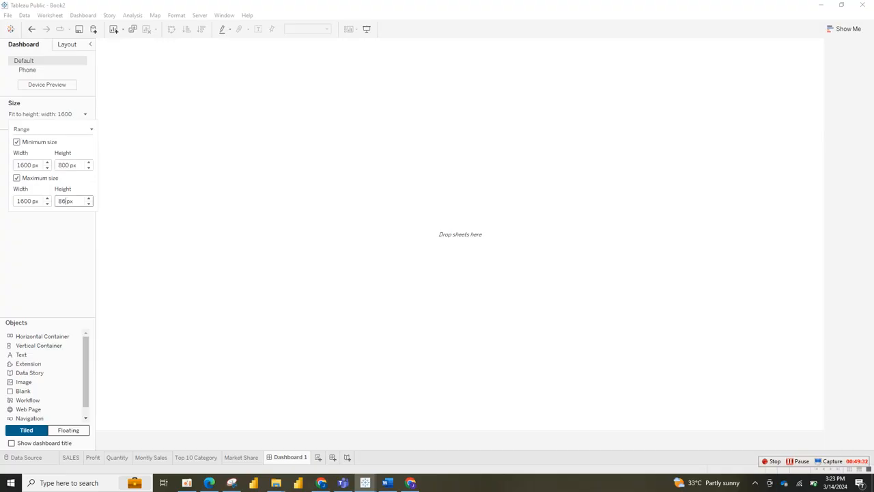
key("BackSpace")
type("00")
key("Return")
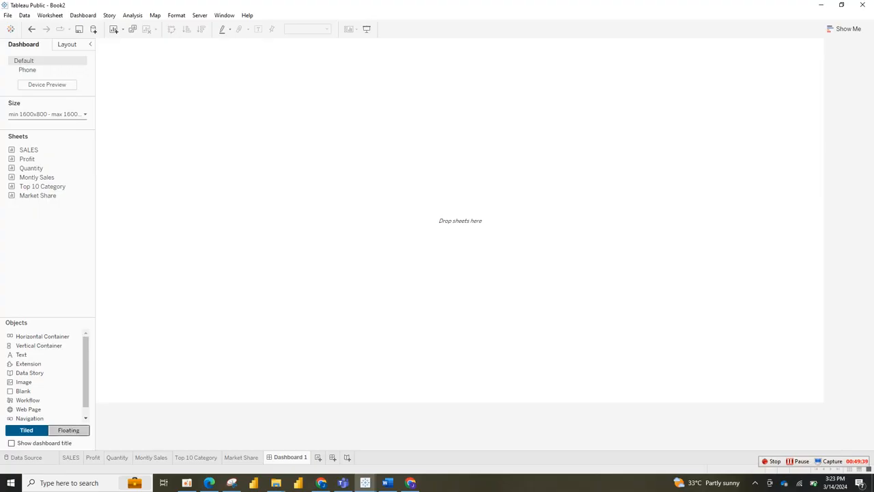
Show the dashboard title and replace its sheet-name placeholder with "YTD SALES DASHBOARD"
left_click(11, 443)
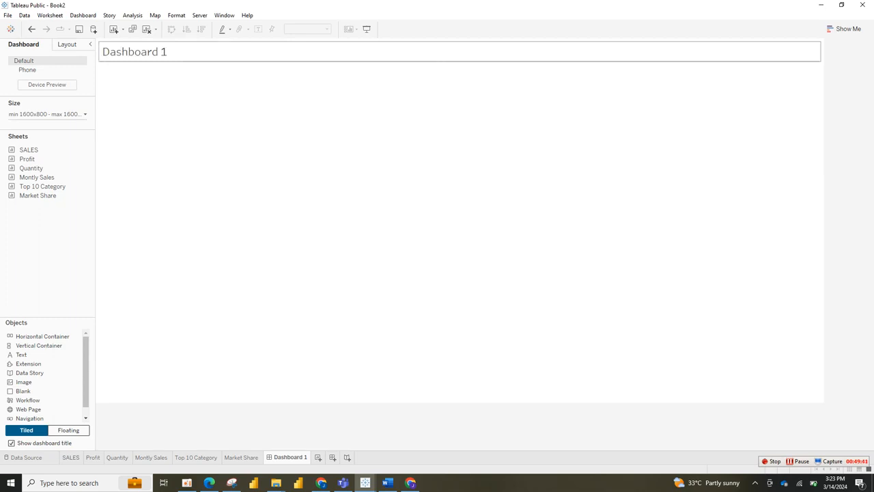
double_click(135, 52)
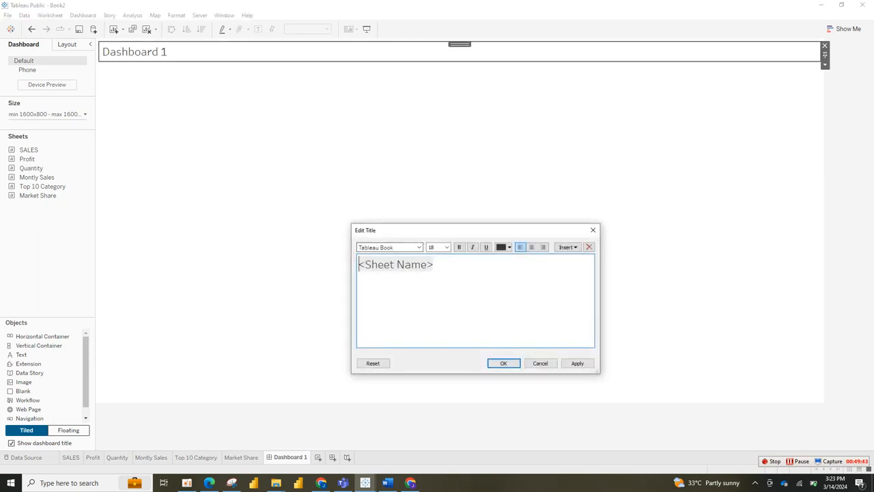
key("ctrl+a")
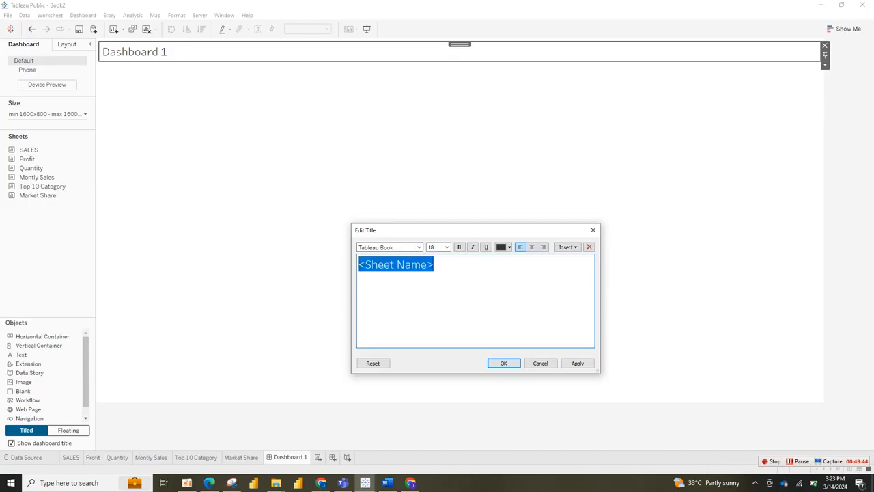
type("Y")
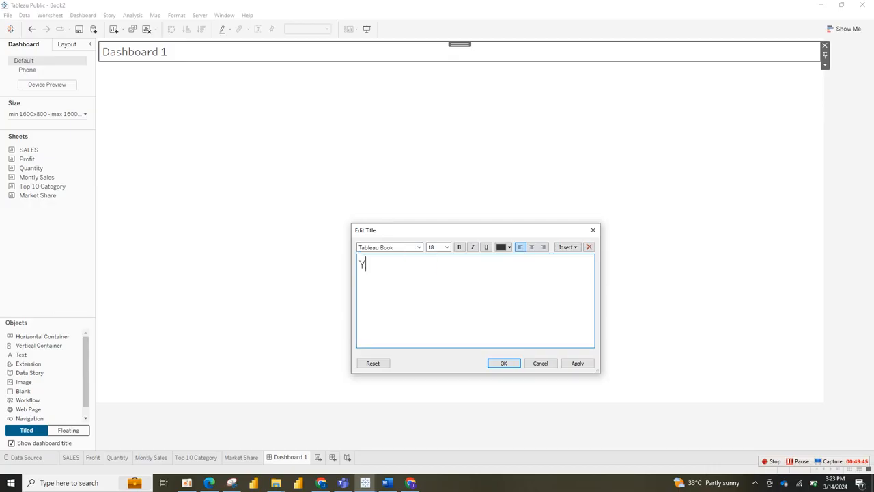
type("TD SALES DAS")
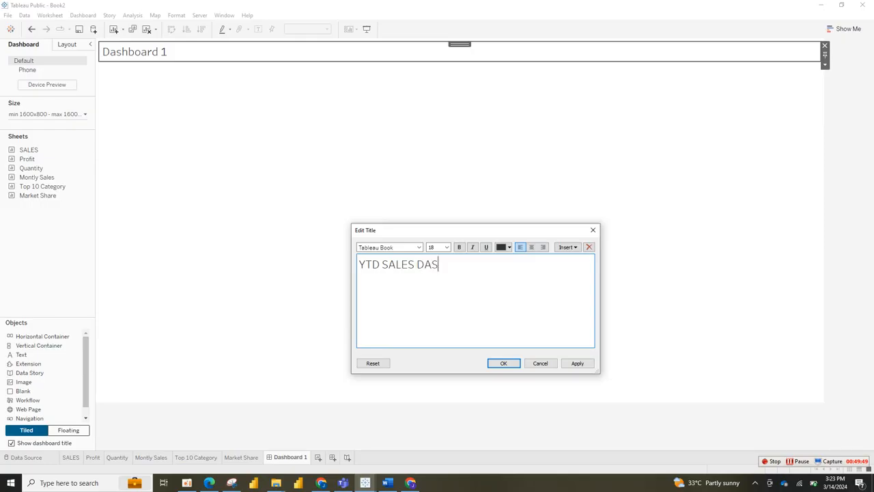
type("HBIAR")
type("D")
key("BackSpace")
key("BackSpace")
key("BackSpace")
key("BackSpace")
type("OARD")
Format the whole title text as orange Tableau Semibold at size 28 and apply it to the dashboard
key("ctrl+a")
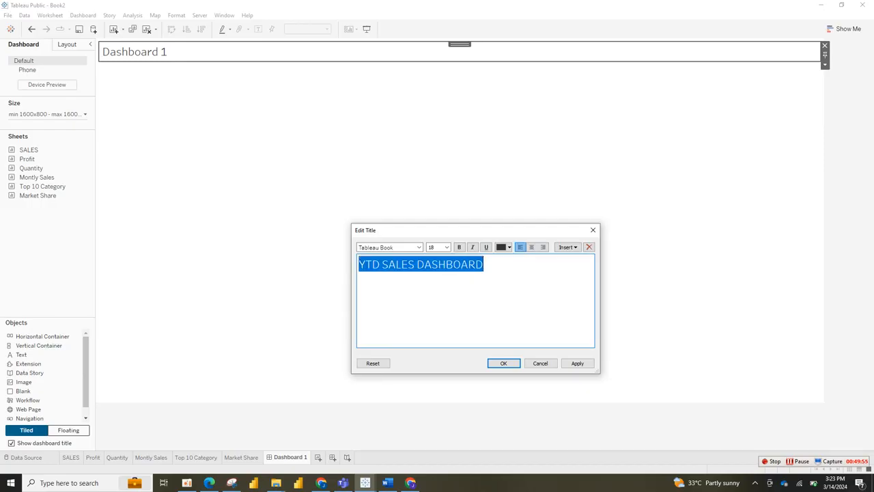
left_click(505, 247)
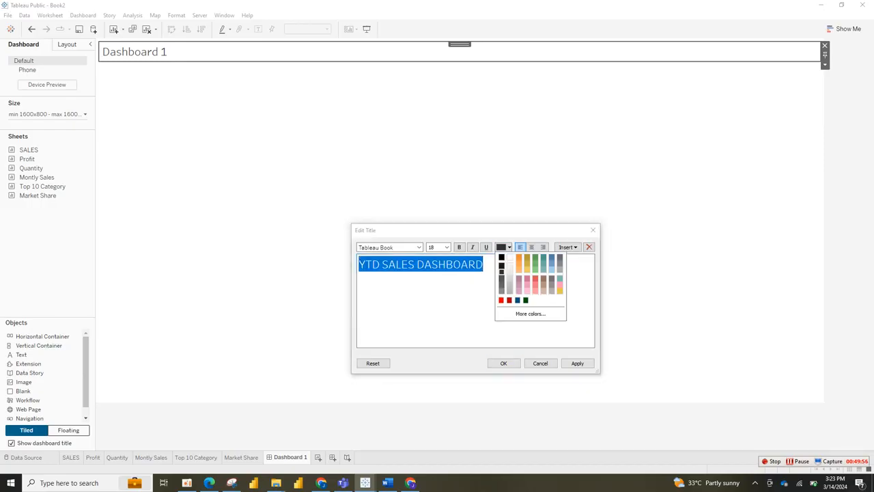
left_click(518, 258)
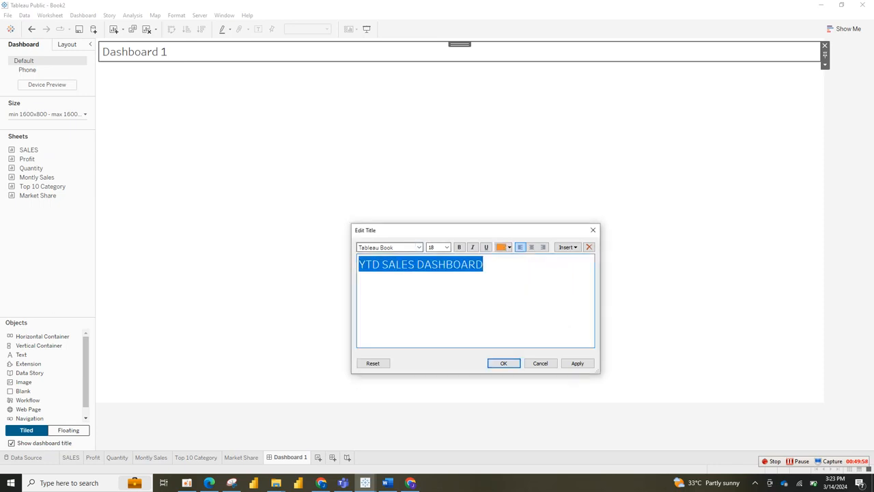
left_click(419, 247)
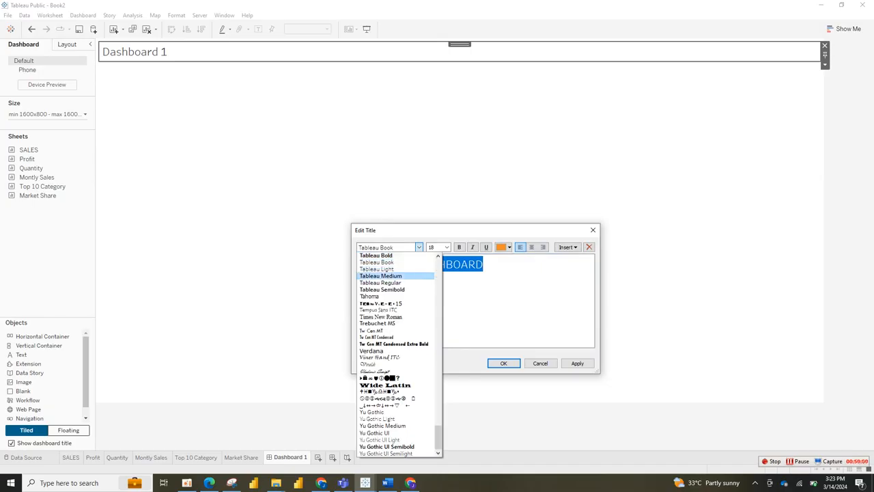
left_click(382, 288)
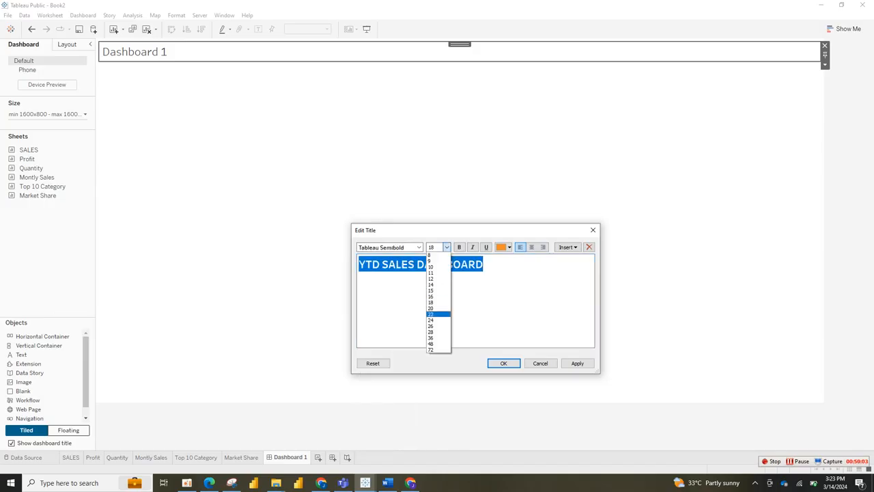
left_click(438, 331)
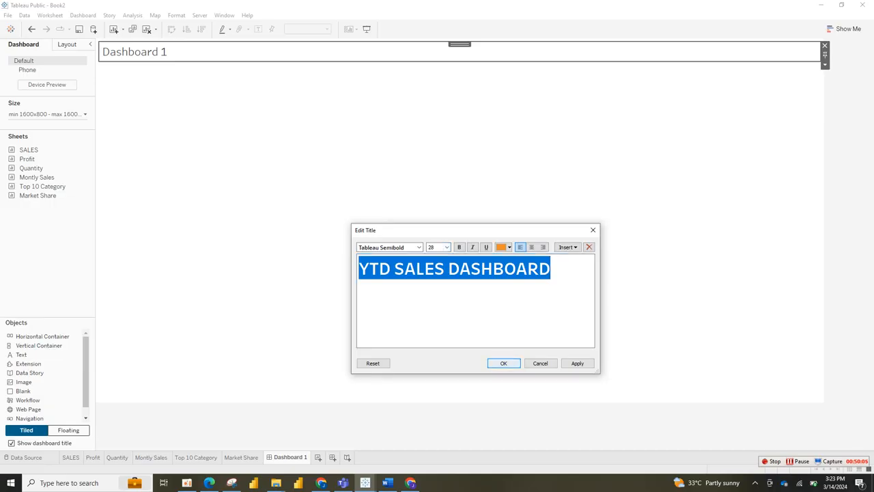
left_click(503, 363)
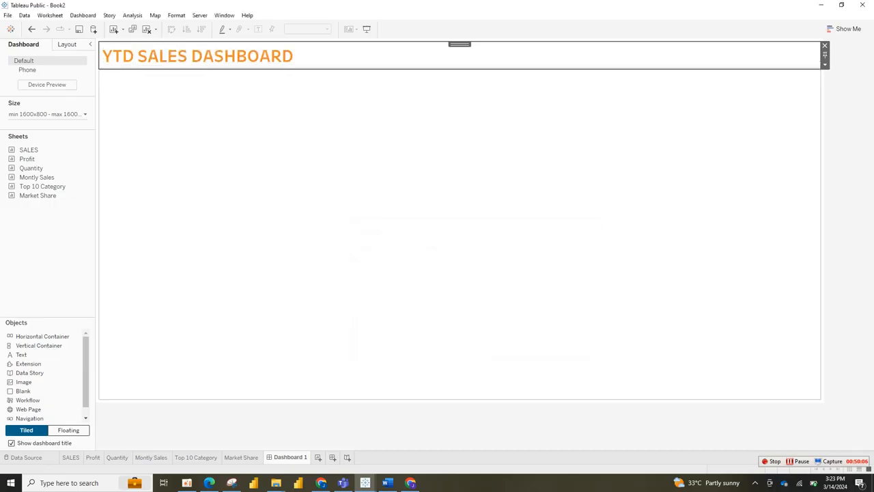
Add a vertical container below the title, nest a horizontal container in it, and place a Blank object inside
left_click(460, 234)
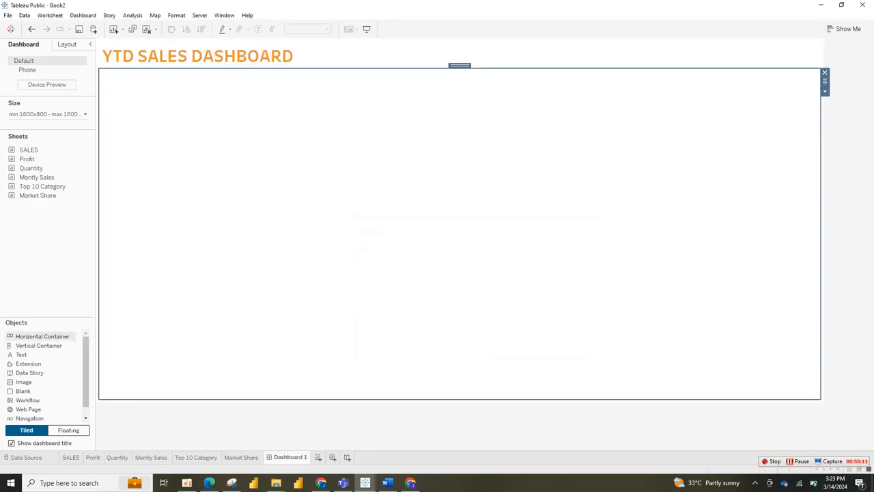
left_click(43, 336)
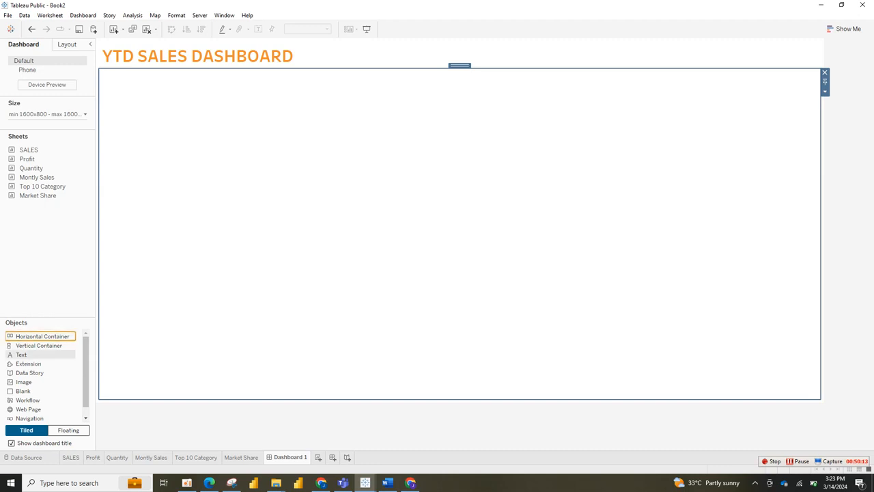
left_click(38, 346)
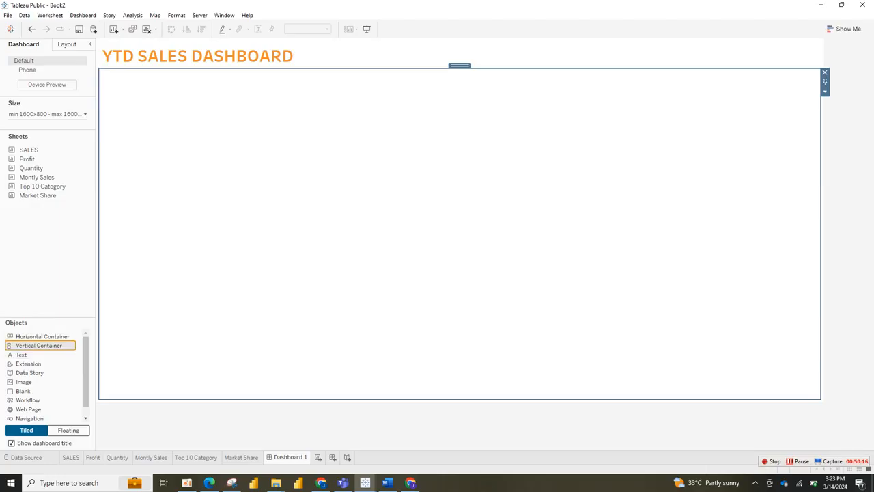
left_click_drag(39, 346, 459, 233)
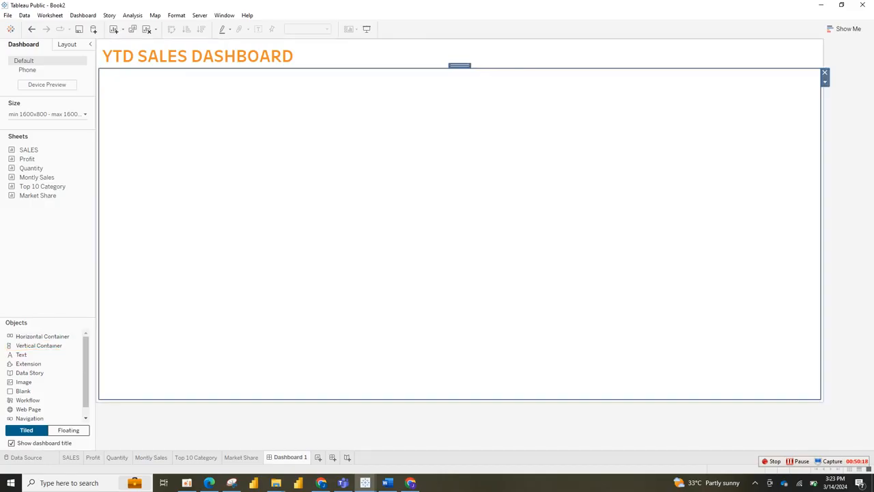
left_click_drag(43, 336, 443, 308)
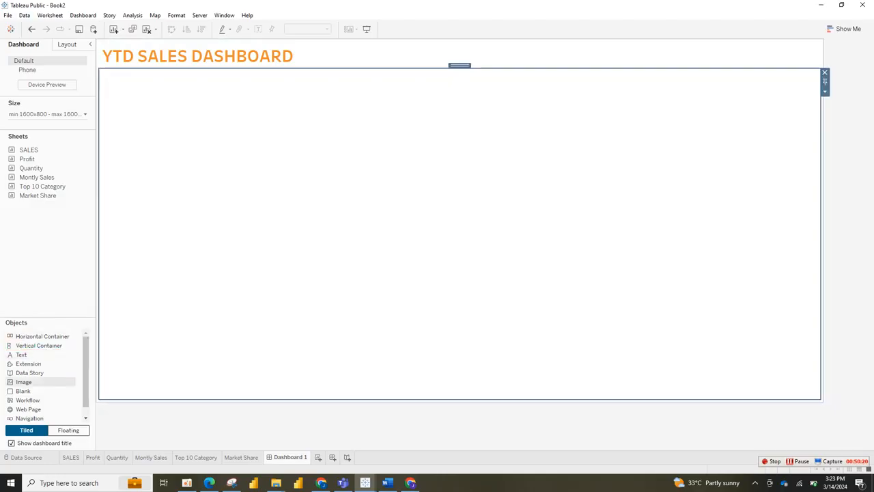
left_click_drag(40, 390, 445, 324)
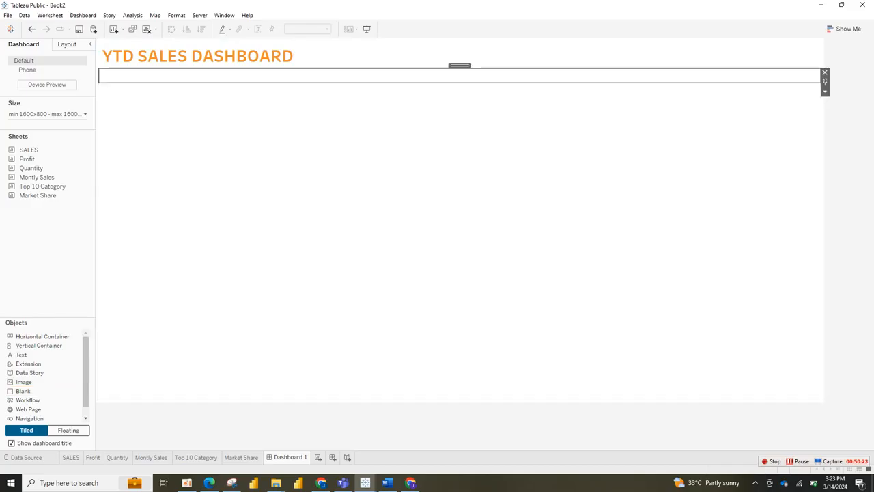
Enlarge the blank row below the title downward to about half of the vertical container, keeping the title's original height
left_click_drag(460, 83, 460, 207)
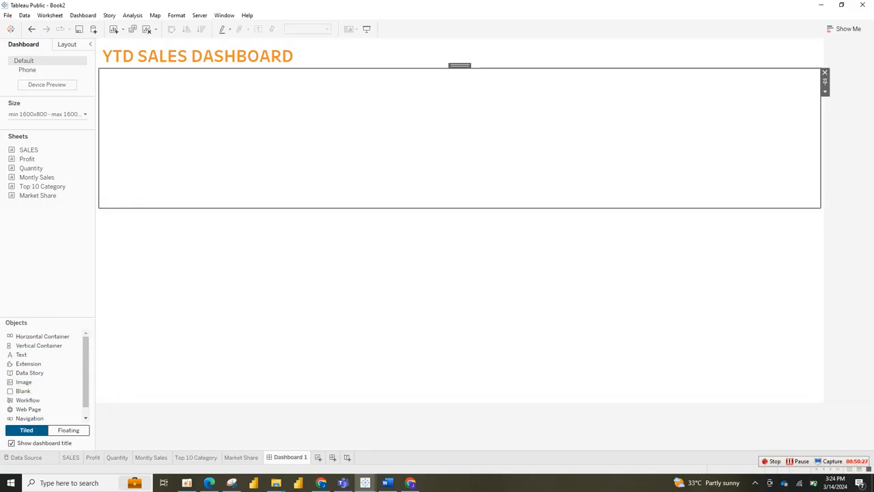
left_click_drag(460, 68, 460, 145)
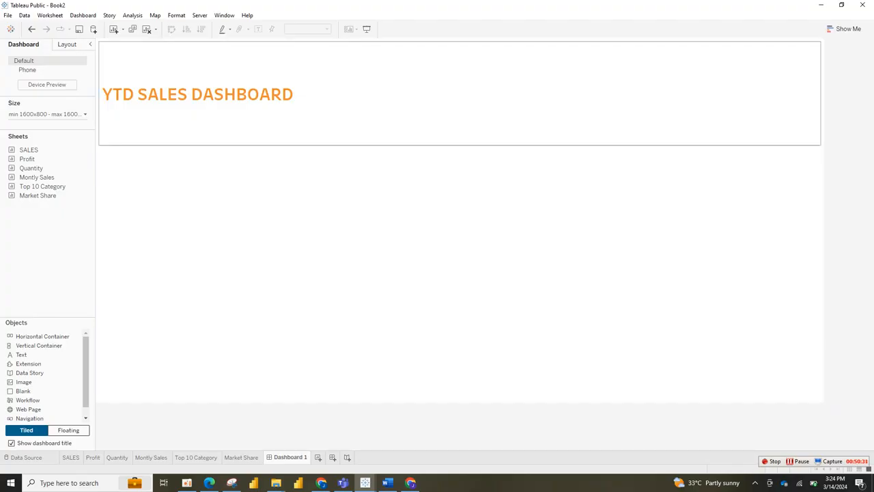
key("ctrl+z")
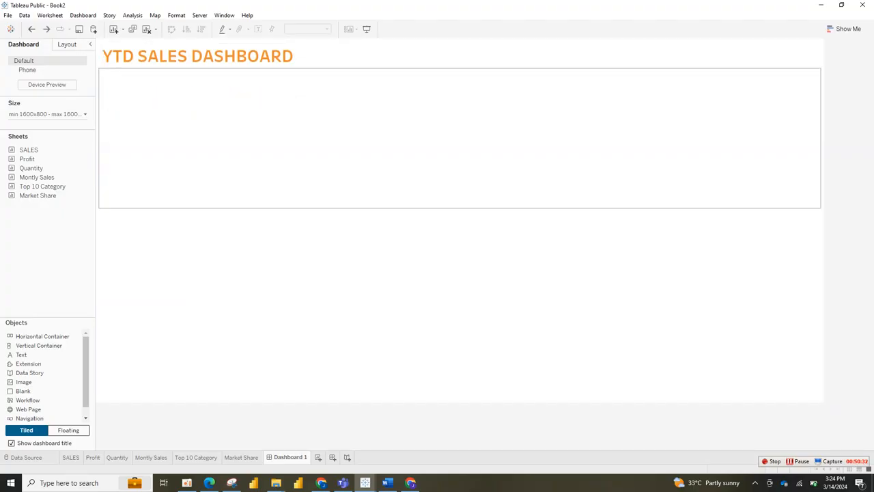
left_click(459, 138)
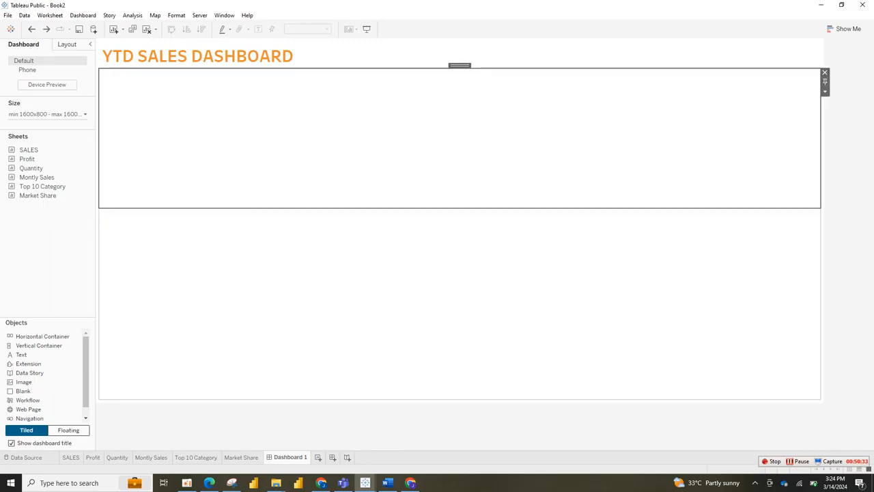
left_click_drag(460, 208, 460, 237)
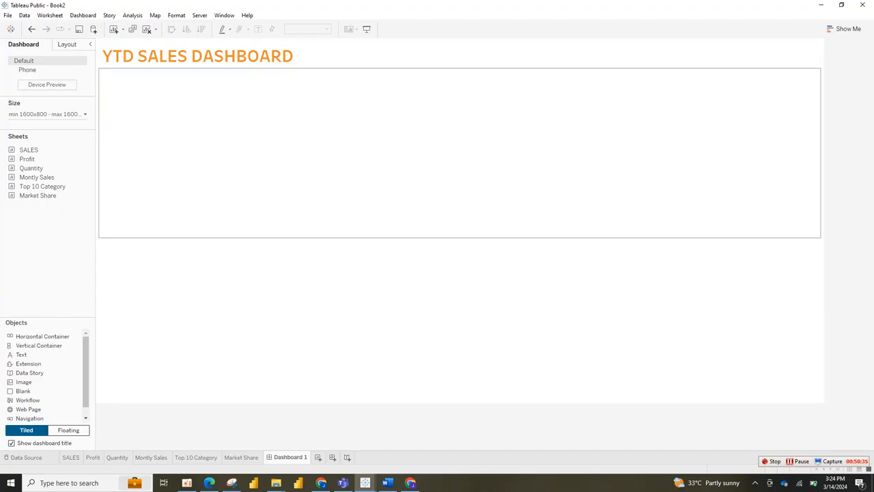
left_click(460, 153)
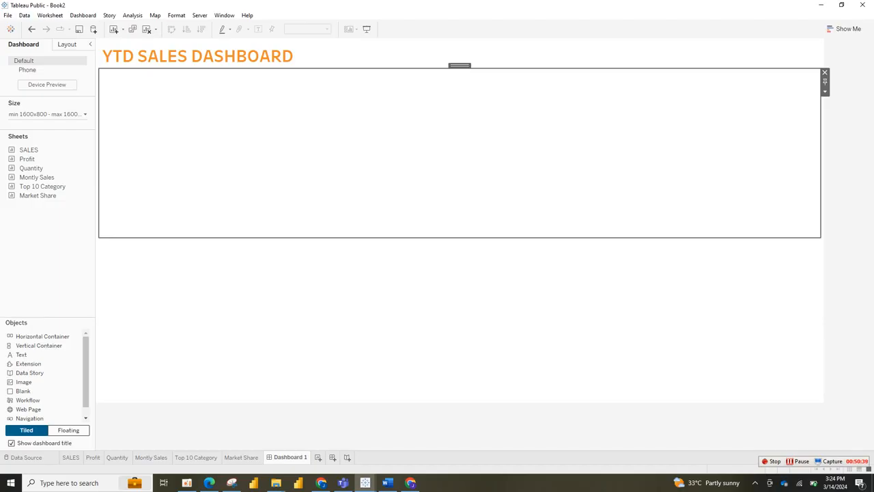
left_click(459, 318)
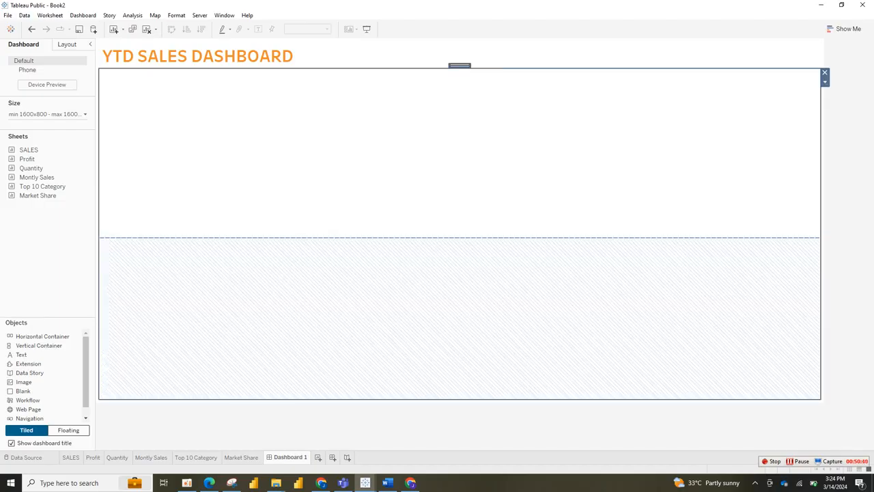
left_click(460, 152)
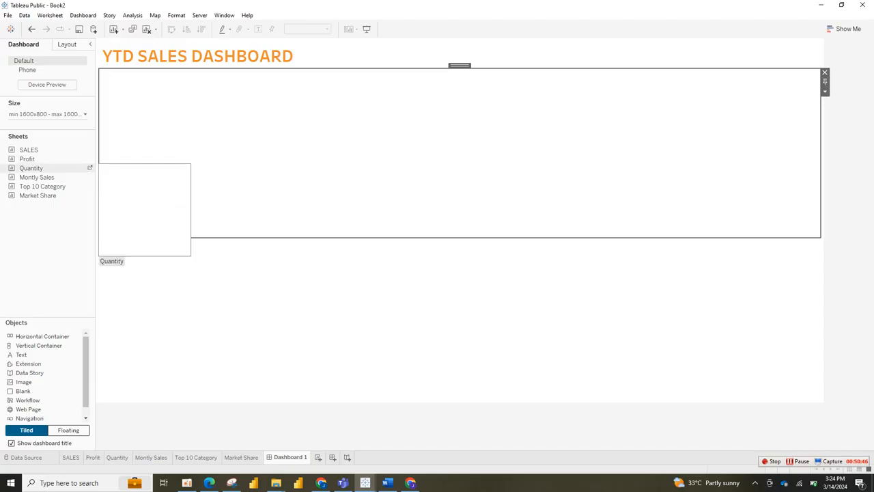
Place the Quantity sheet at the left end of the row below the title and the SALES sheet directly beside it
left_click_drag(29, 150, 105, 151)
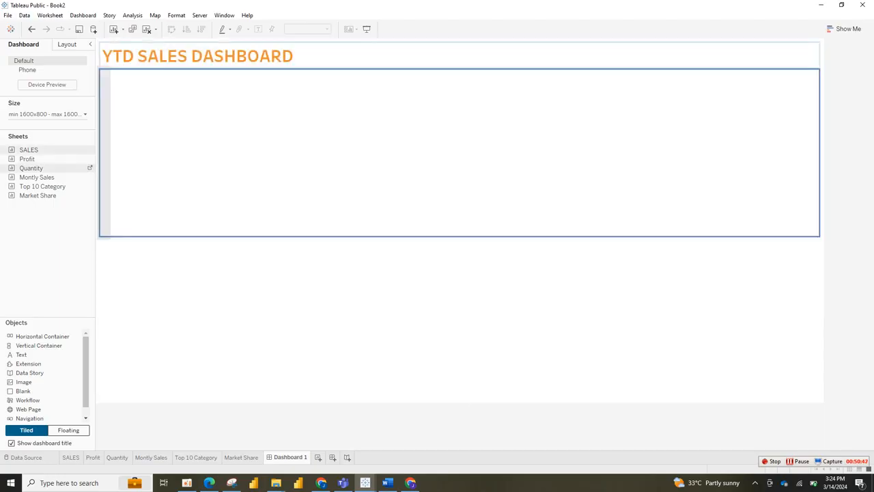
left_click_drag(106, 152, 105, 151)
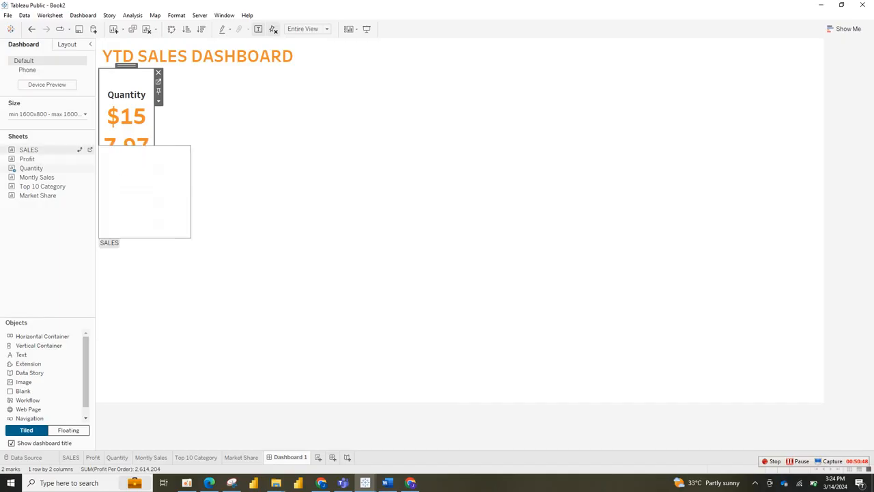
left_click_drag(29, 149, 154, 152)
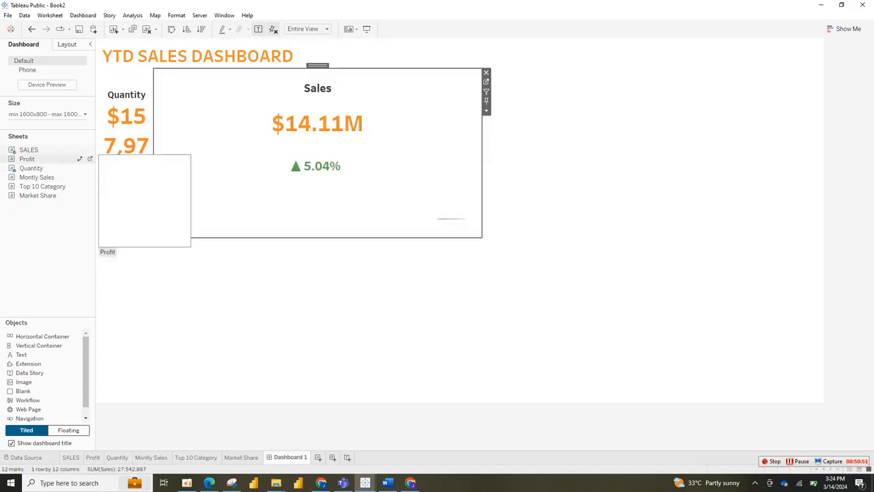
Add the Profit sheet beside SALES in the row below the title, with the Market Share sheet directly after it
left_click_drag(27, 159, 481, 153)
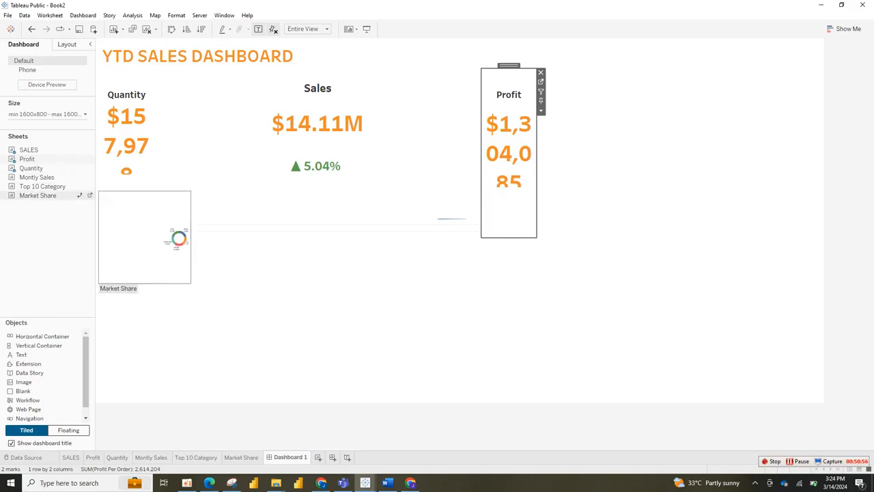
left_click_drag(42, 186, 537, 153)
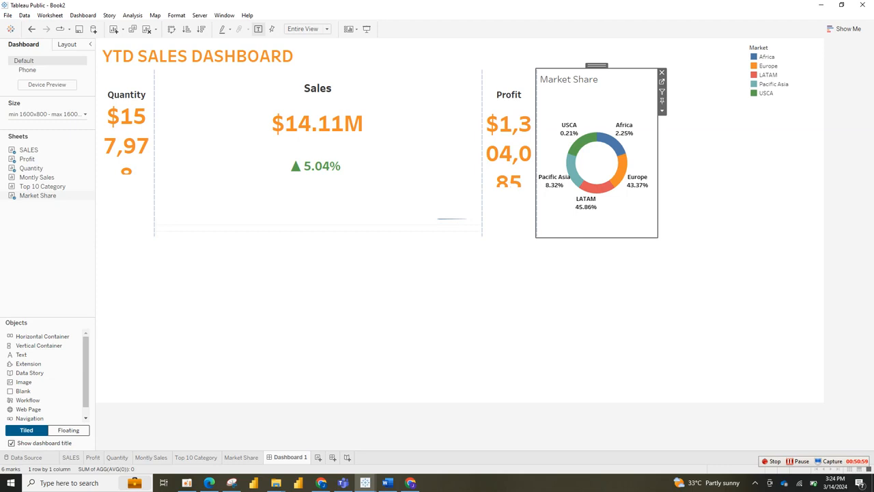
Remove the Market color legend and the leftover Blank object beside the Market Share chart from the dashboard
left_click(703, 153)
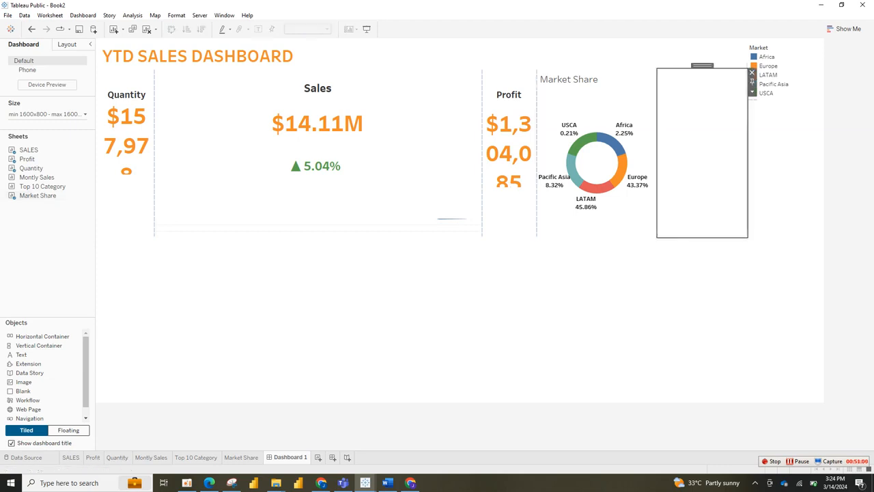
left_click(812, 47)
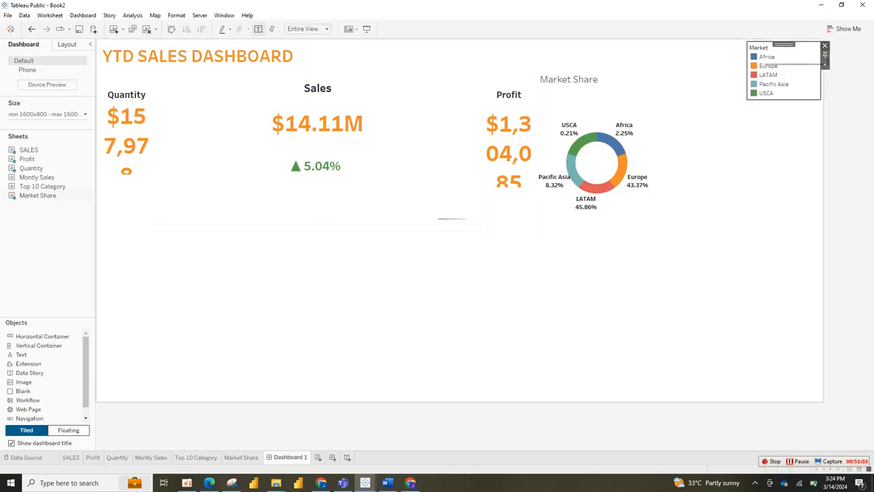
left_click(824, 45)
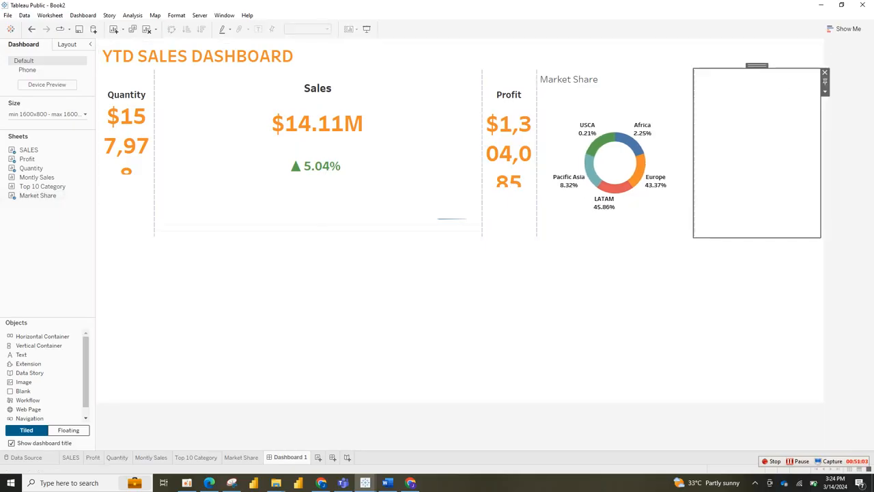
left_click(824, 72)
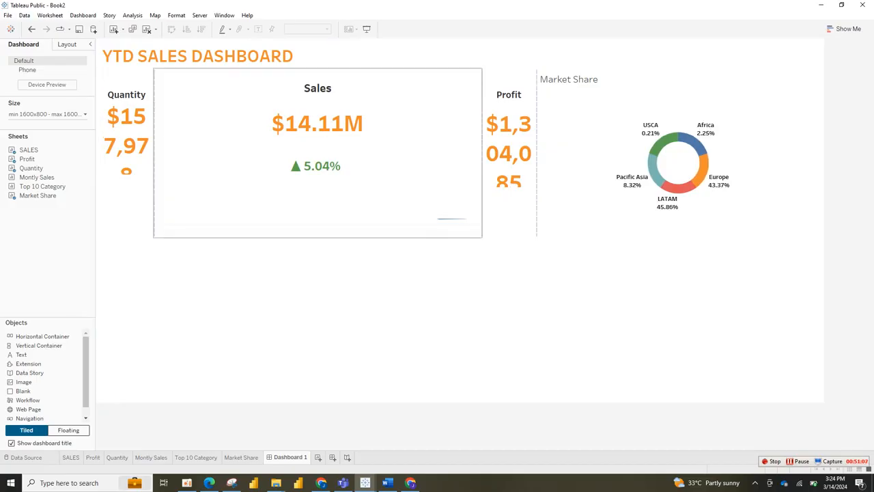
Distribute the contents of the horizontal container holding Quantity, Sales, Profit and Market Share evenly
left_click(126, 145)
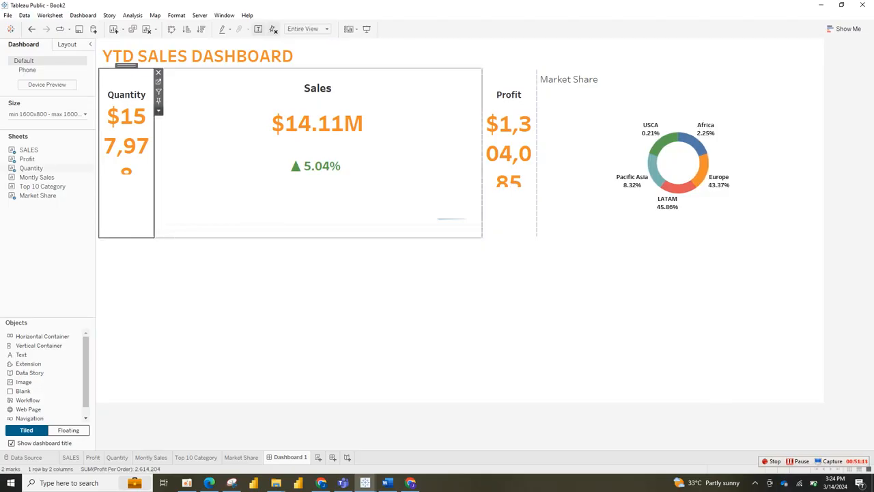
left_click(158, 110)
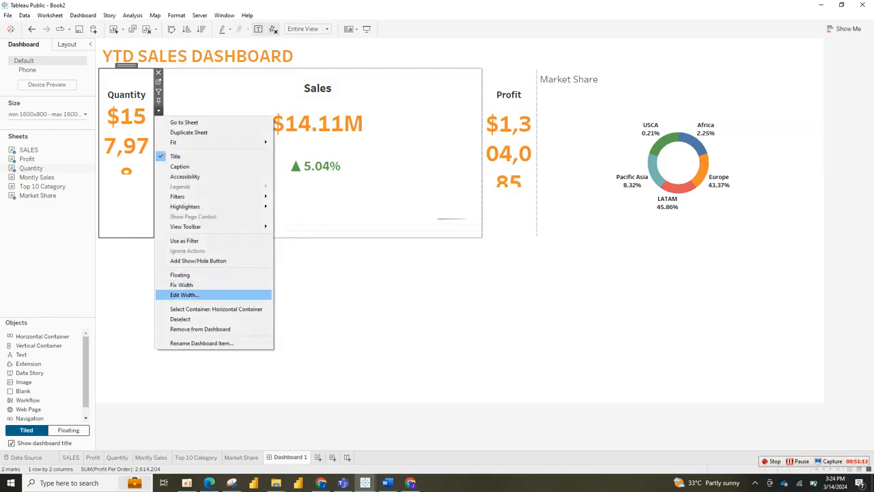
left_click(216, 309)
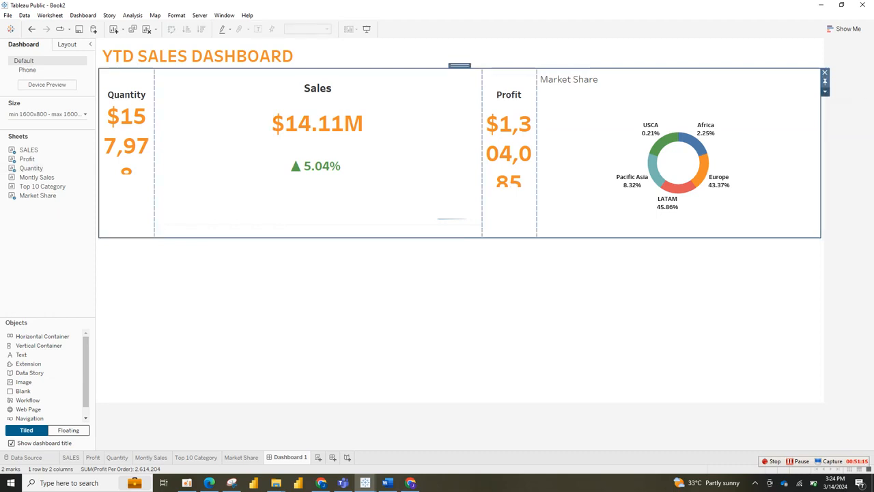
left_click(825, 91)
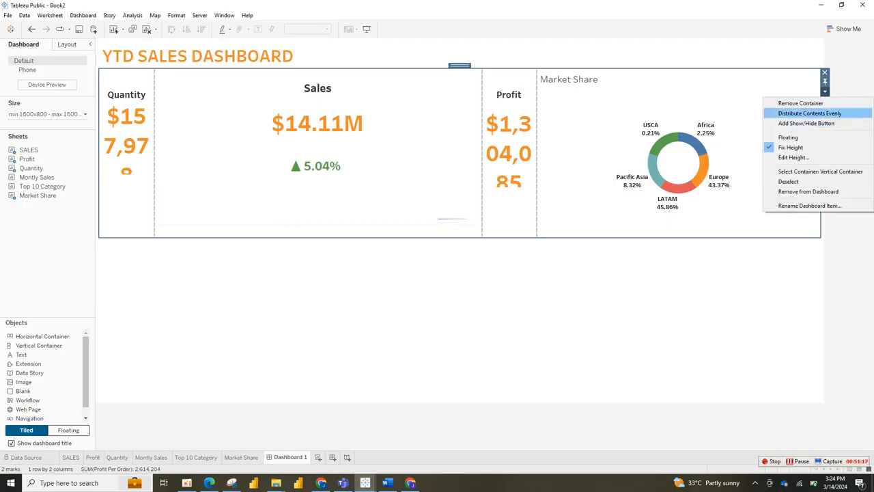
left_click(809, 113)
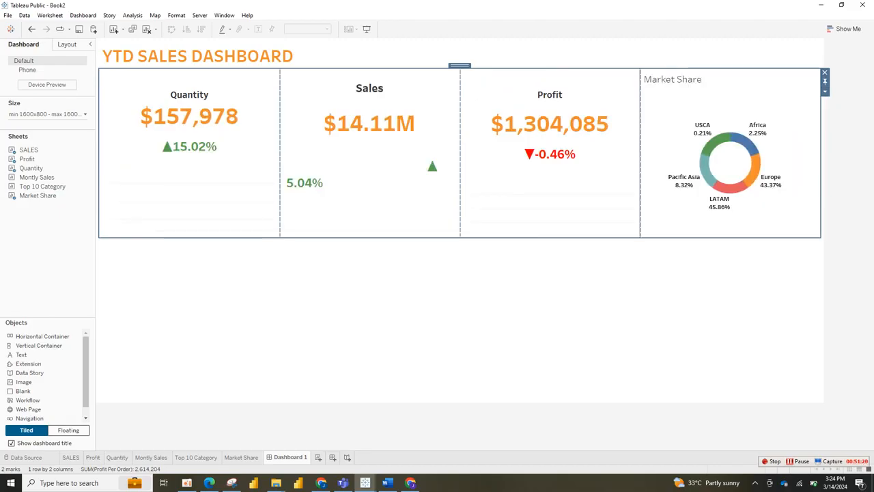
left_click(112, 207)
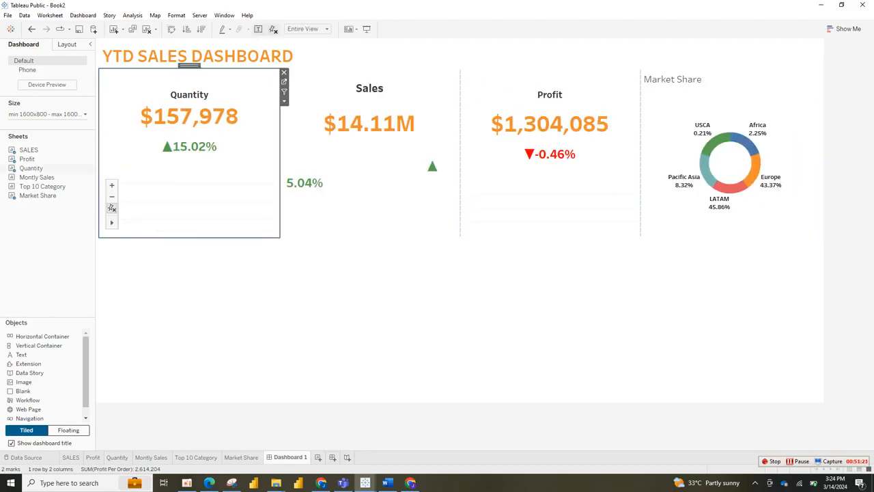
left_click(370, 205)
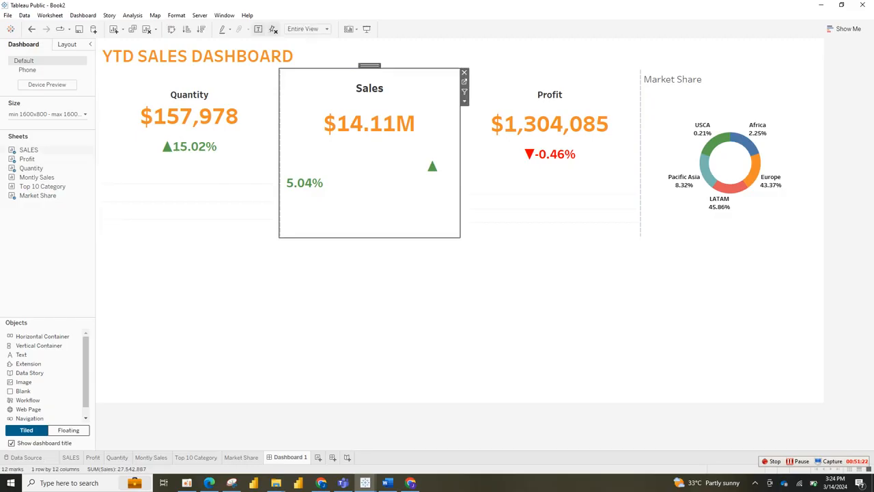
left_click(113, 209)
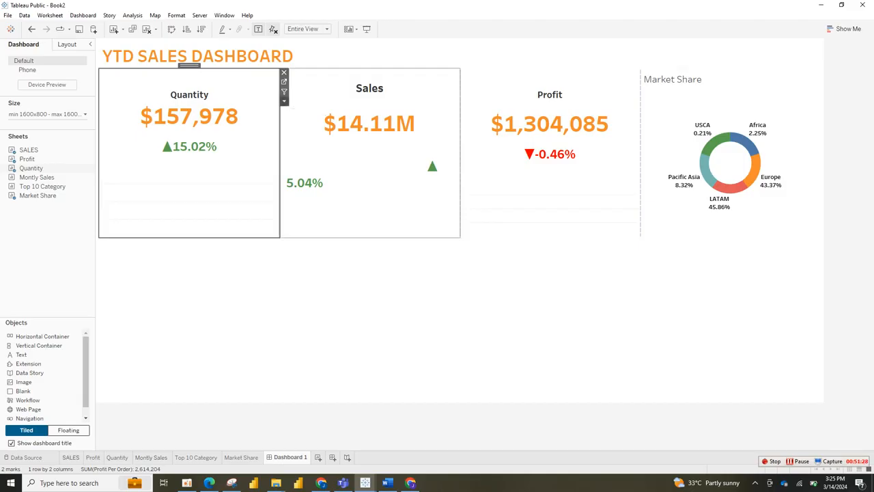
left_click(284, 101)
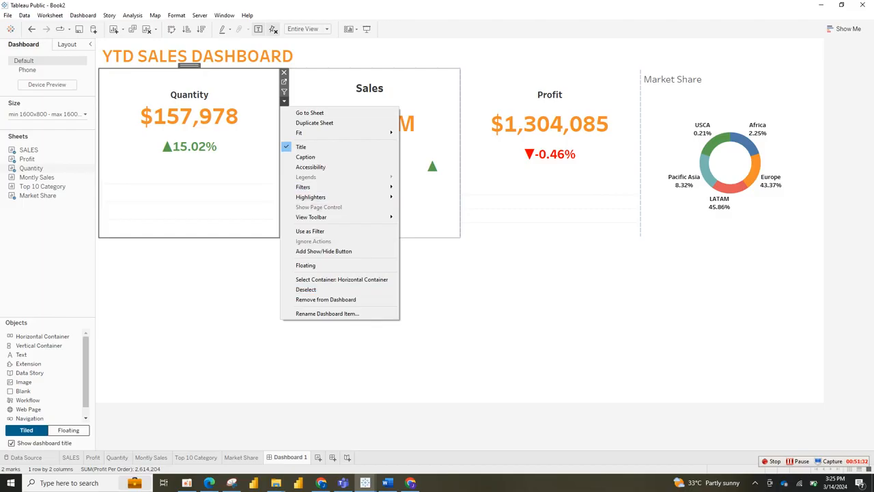
key("Escape")
right_click(244, 182)
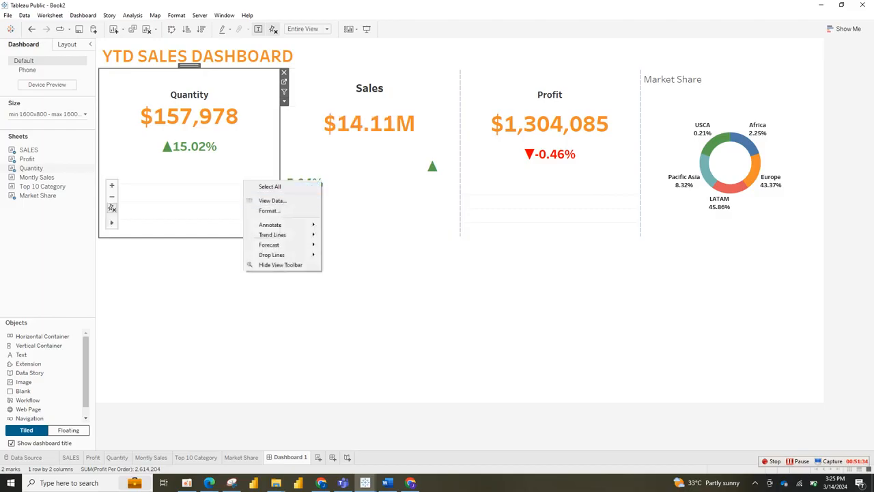
key("Escape")
Go to the Quantity worksheet from the dashboard and set its row grid lines to None
left_click(284, 101)
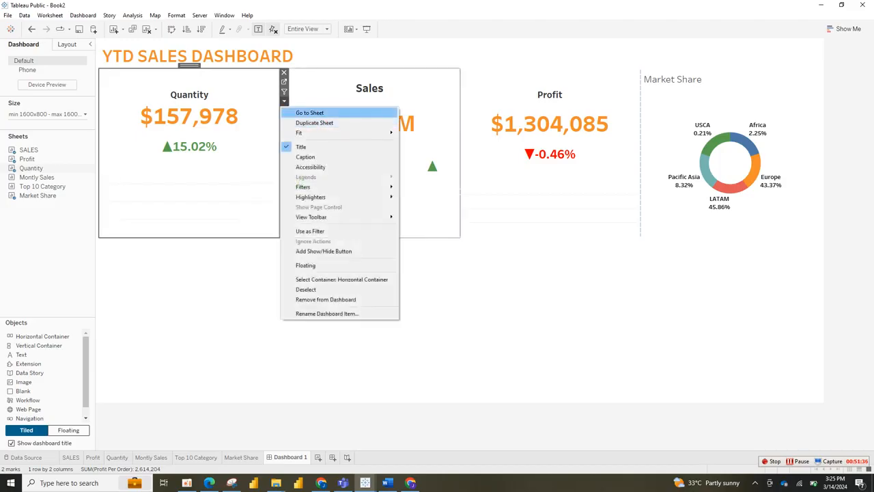
left_click(310, 112)
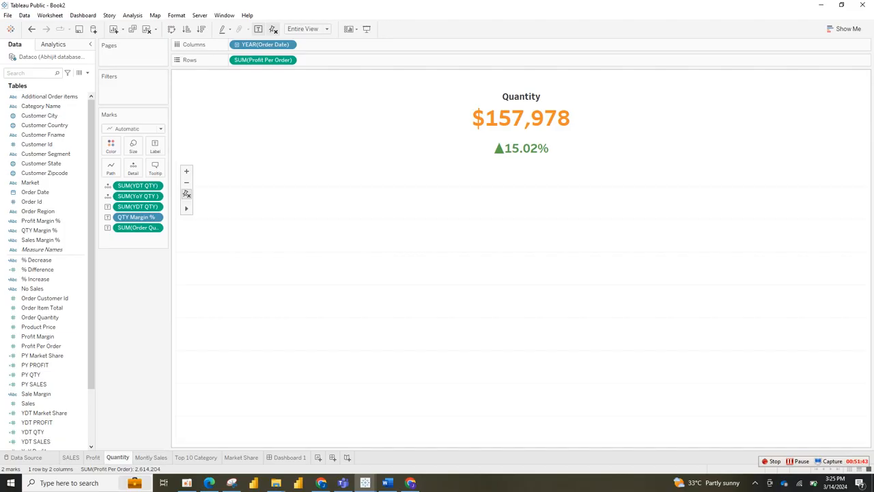
right_click(311, 225)
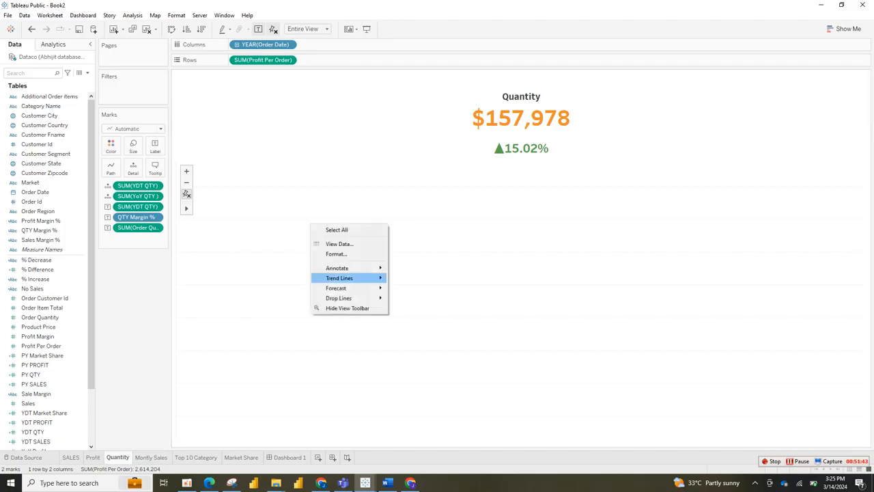
left_click(336, 253)
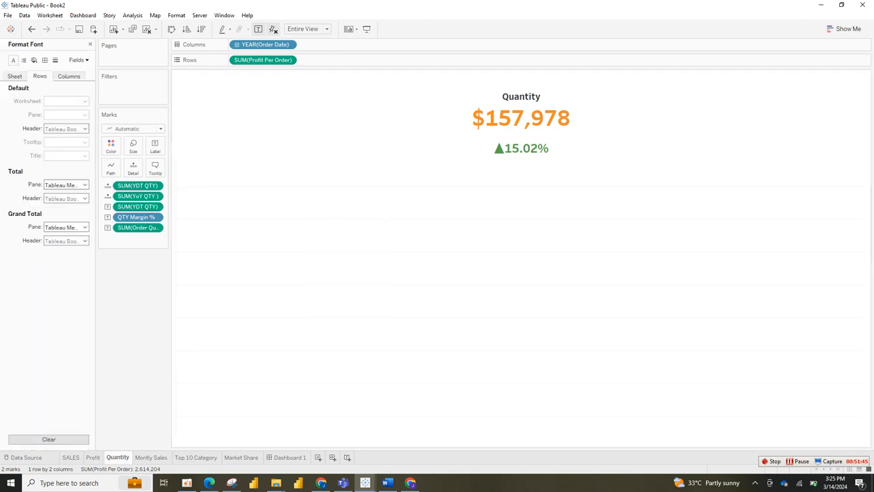
left_click(55, 60)
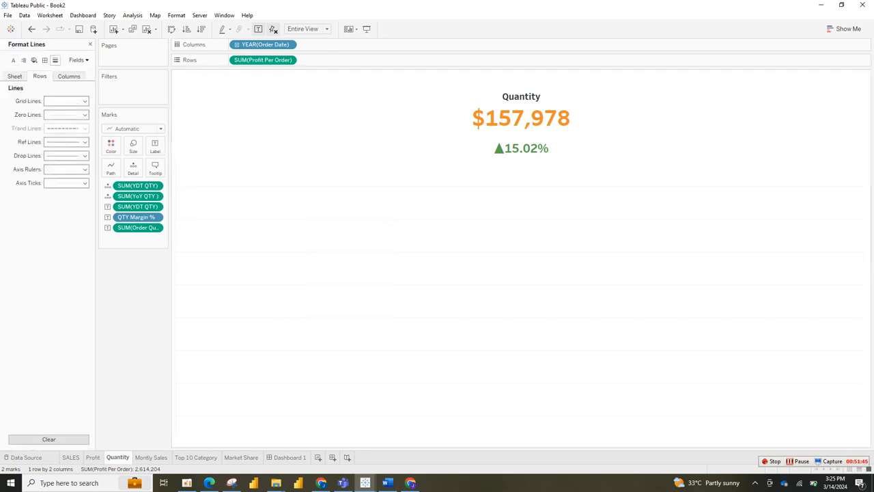
left_click(66, 101)
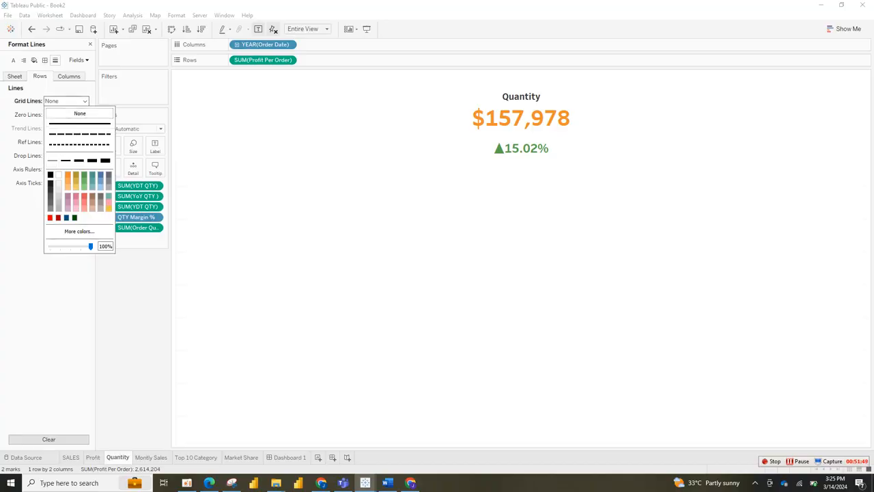
left_click(79, 113)
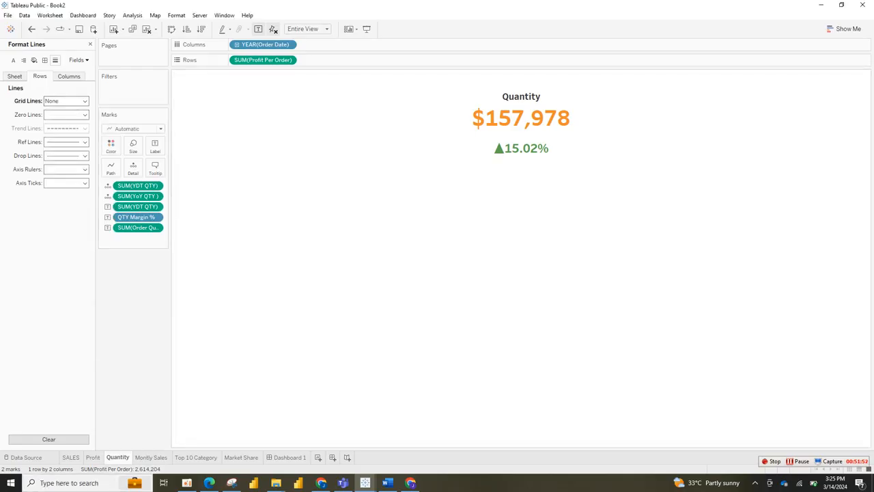
Set the row grid lines to None on the Profit and SALES worksheets
left_click(93, 457)
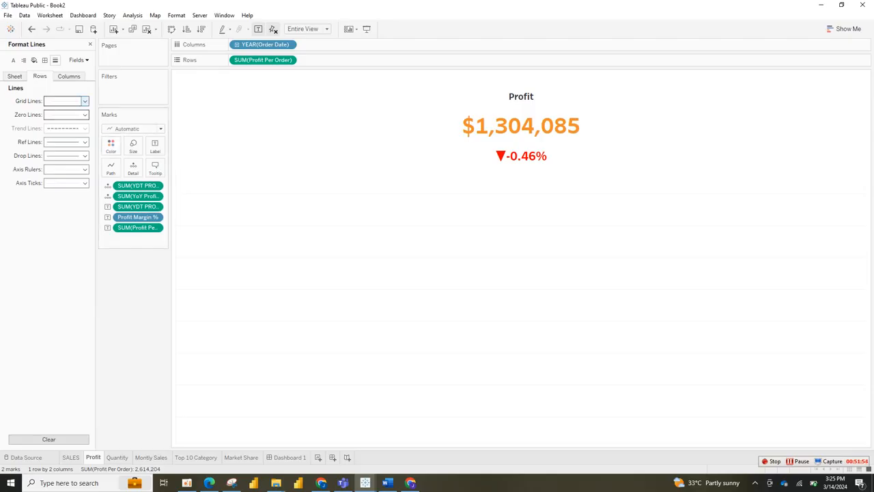
left_click(85, 101)
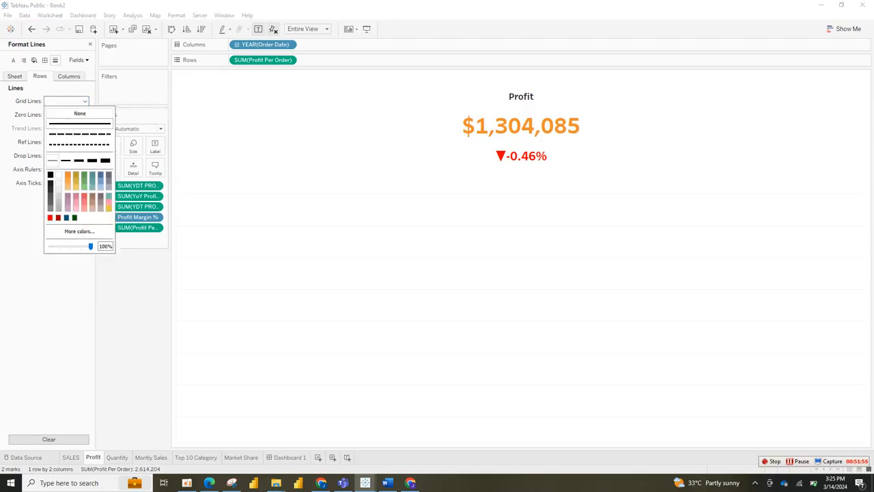
left_click(80, 113)
left_click(70, 457)
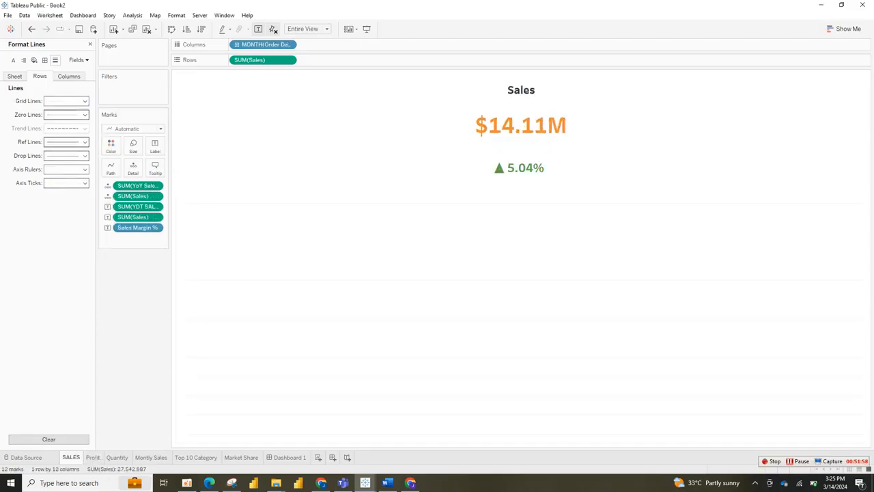
left_click(84, 101)
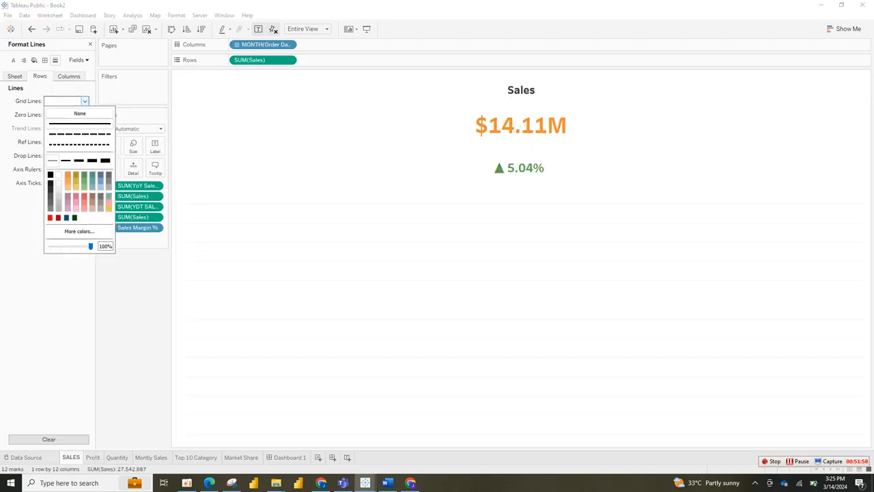
left_click(80, 113)
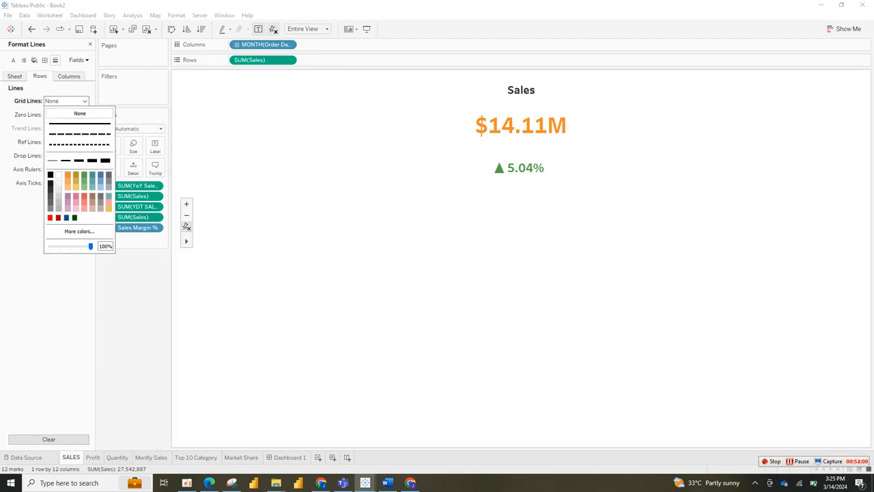
Return to Dashboard 1 and compare the title layout of the Sales and Quantity views
left_click(290, 457)
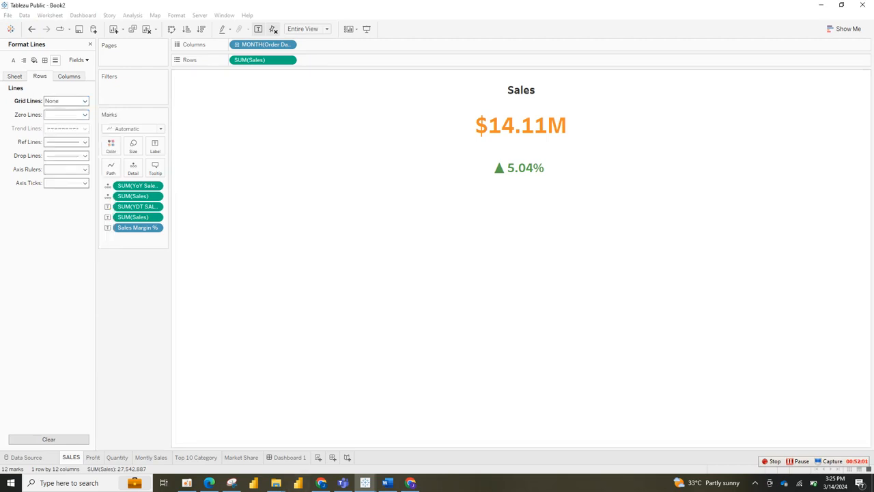
left_click(459, 318)
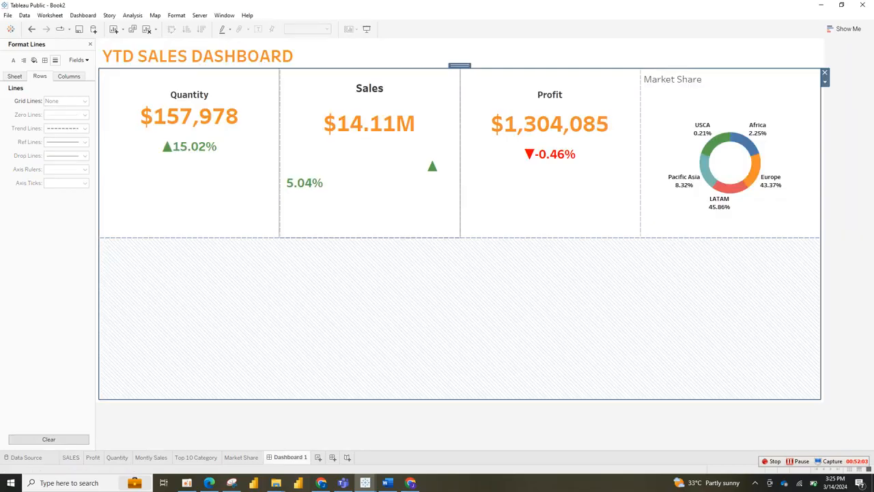
left_click(370, 153)
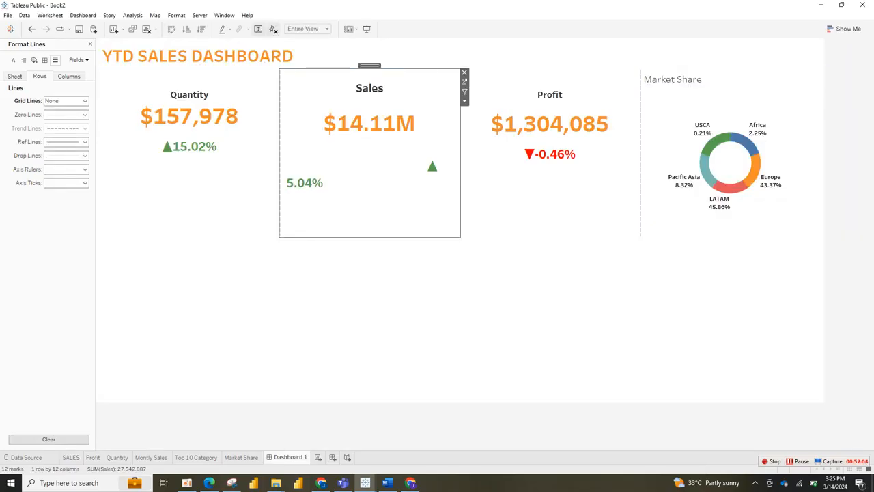
left_click(188, 153)
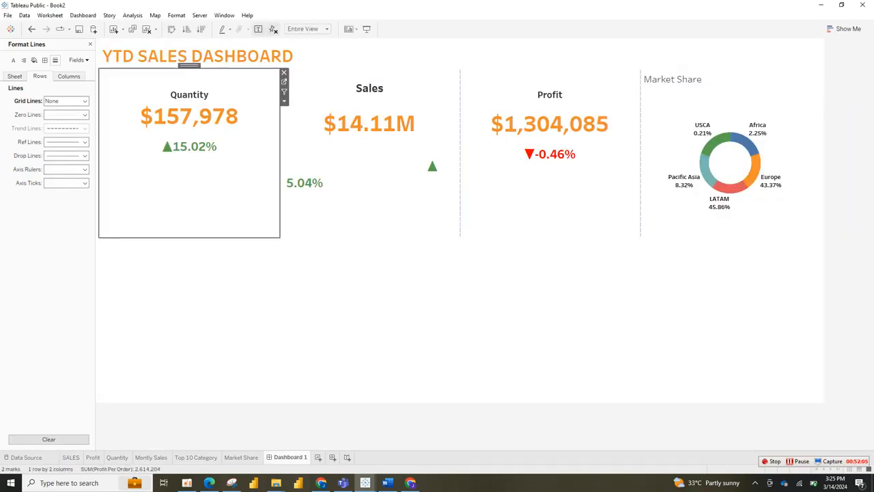
left_click(369, 153)
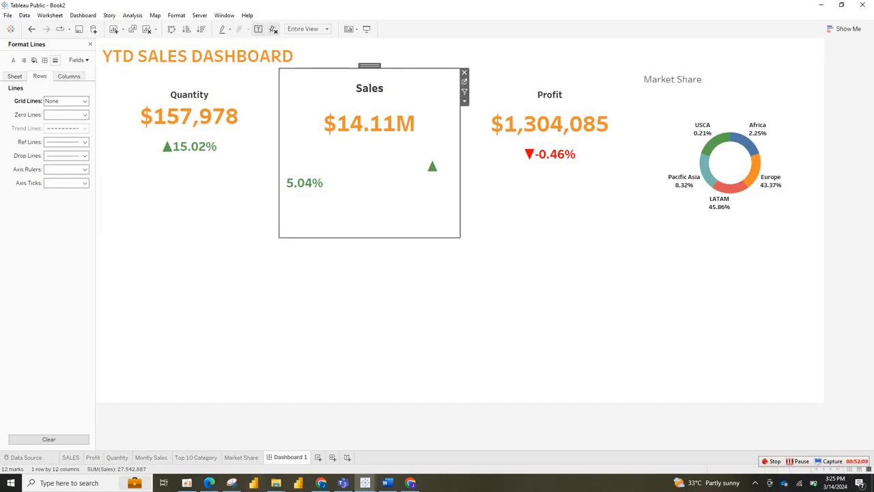
Open the title of the SALES worksheet for editing, delete all of its contents and apply the change
left_click(70, 457)
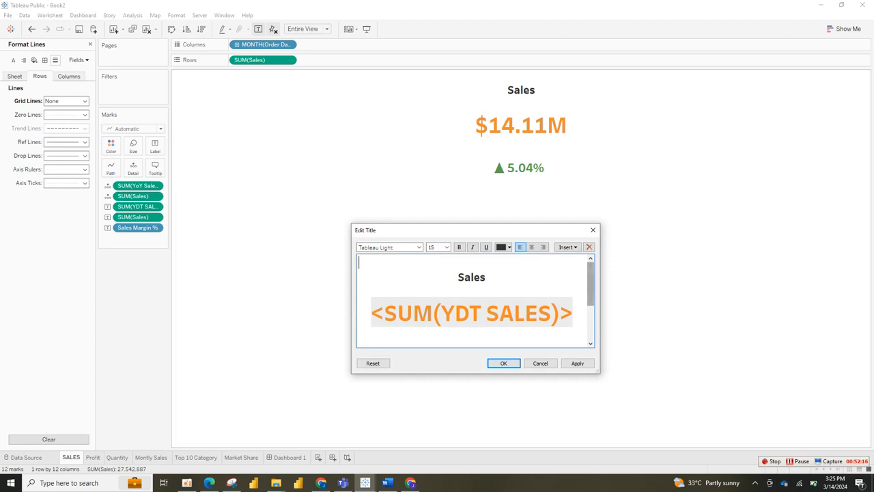
scroll(591, 293, "down", 3)
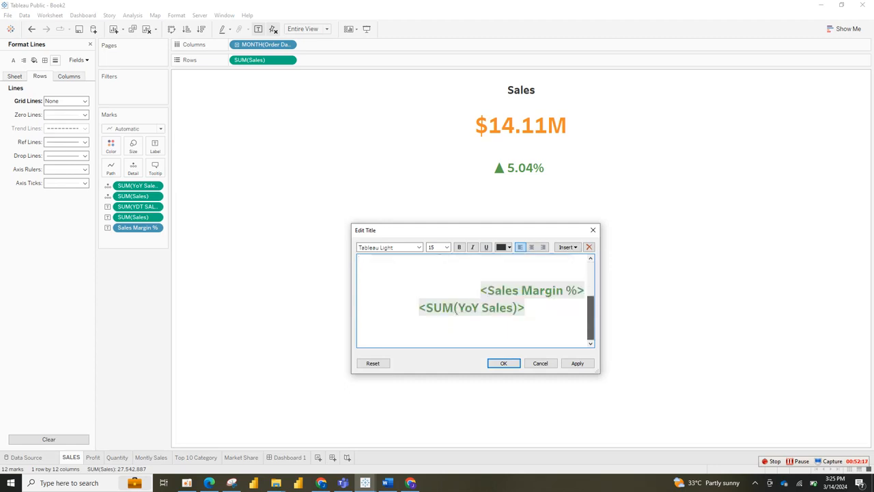
scroll(590, 293, "up", 3)
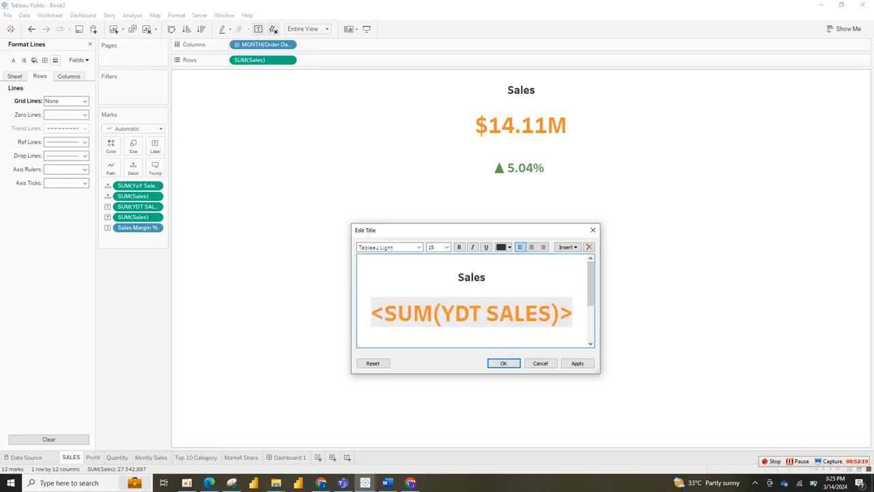
left_click_drag(457, 277, 509, 352)
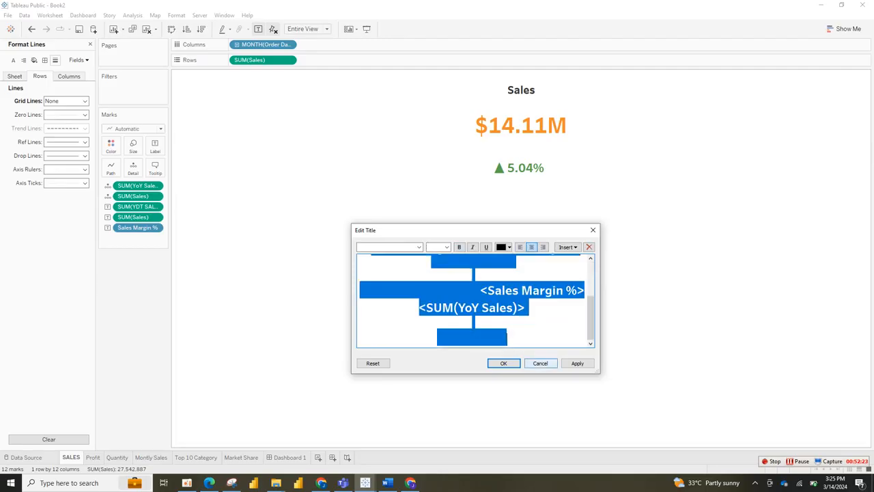
key("Delete")
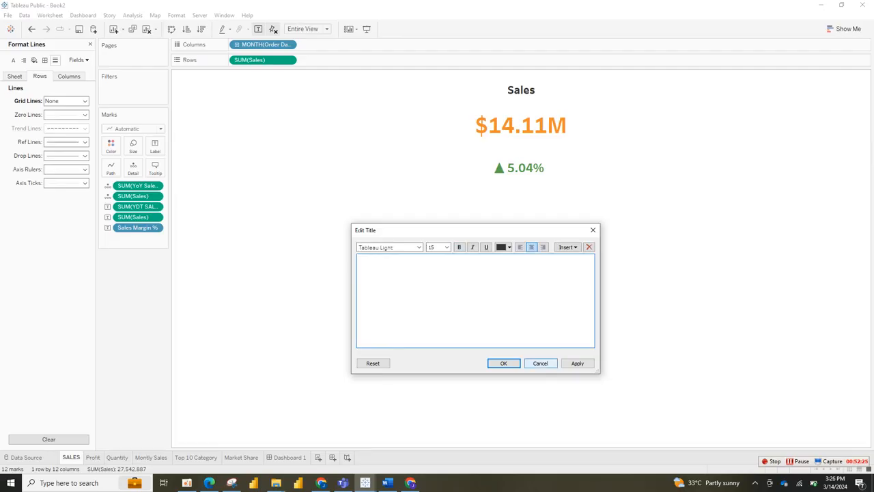
left_click(578, 362)
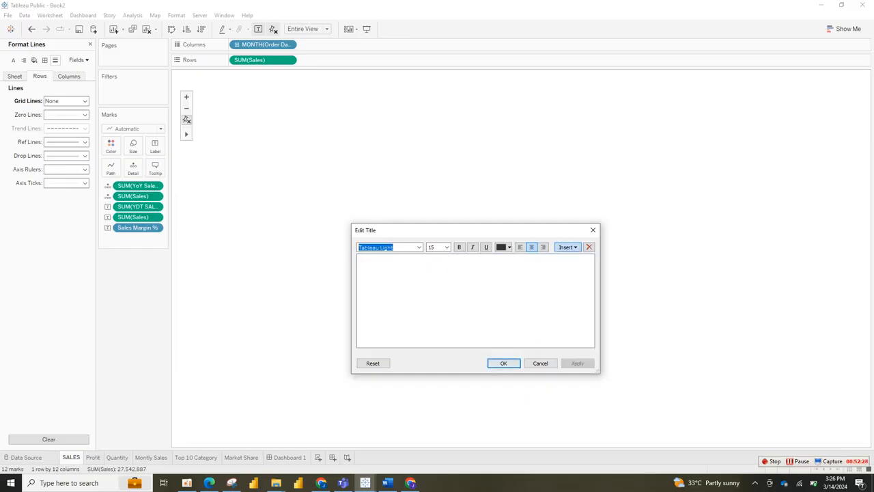
Insert the fields SUM(YDT SALES), Sales Margin % and SUM(YoY Sales) into the empty worksheet title
left_click(566, 247)
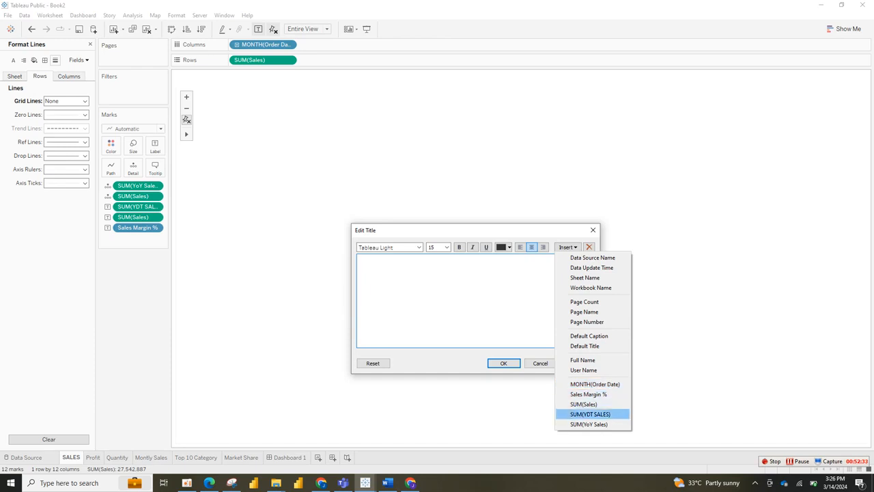
left_click(591, 414)
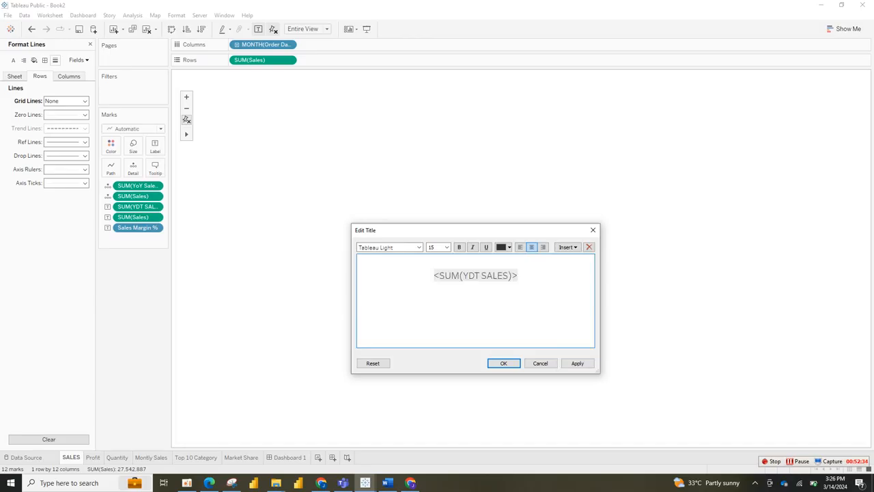
left_click(567, 246)
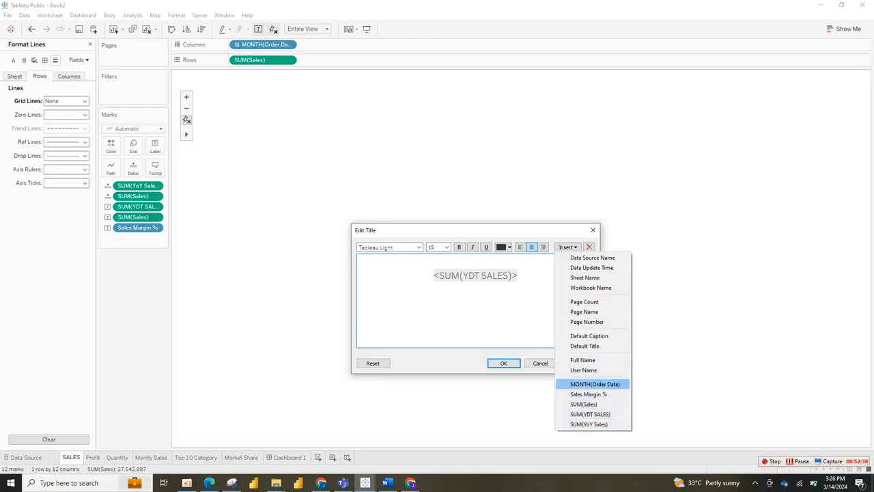
left_click(588, 394)
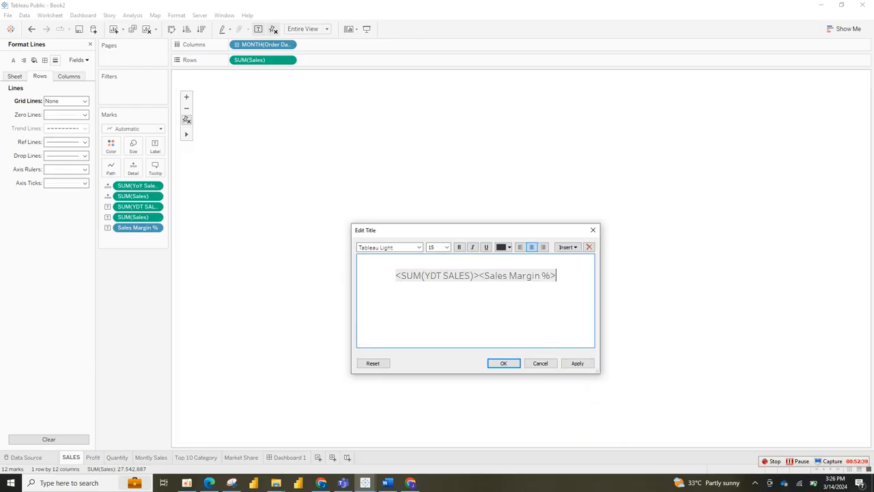
left_click(566, 246)
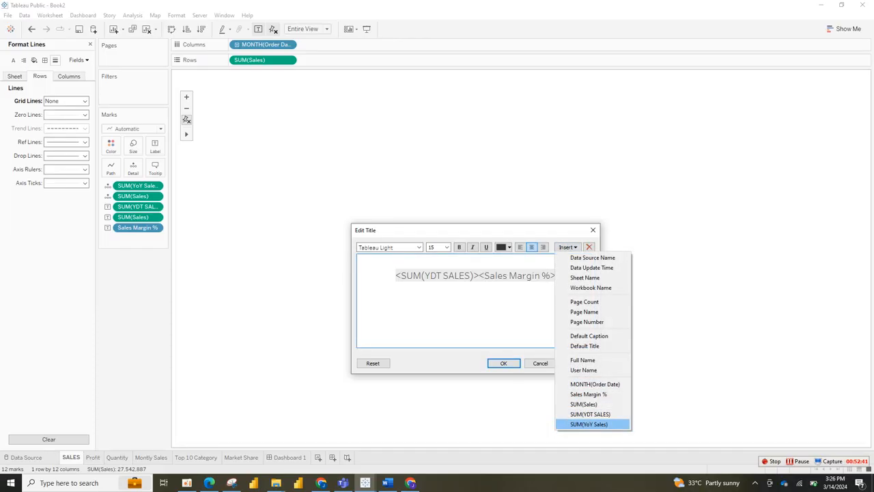
left_click(589, 425)
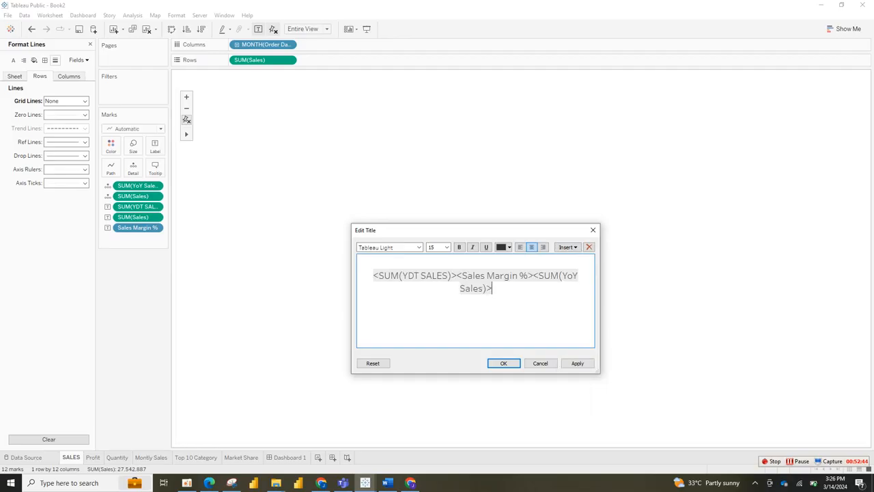
Put Sales Margin % and SUM(YoY Sales) on their own line and add the heading "Sales" on a line above SUM(YDT SALES)
left_click(457, 275)
key("Return")
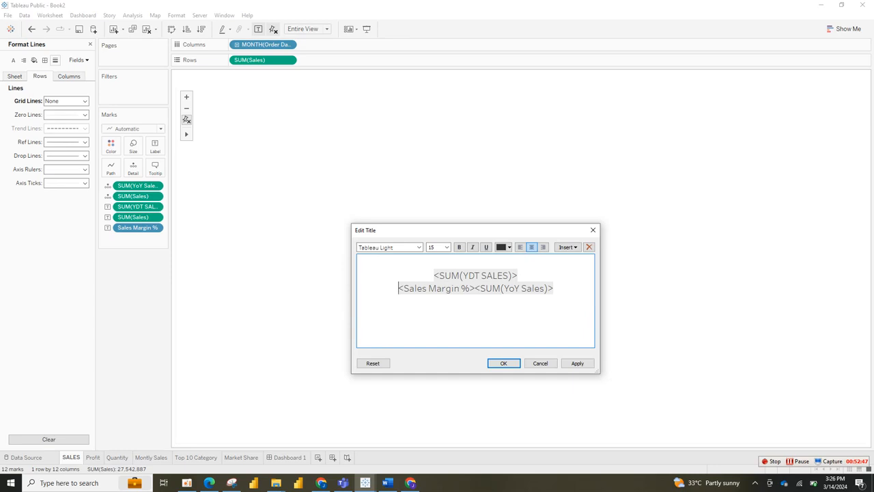
left_click(435, 275)
type("SHEE")
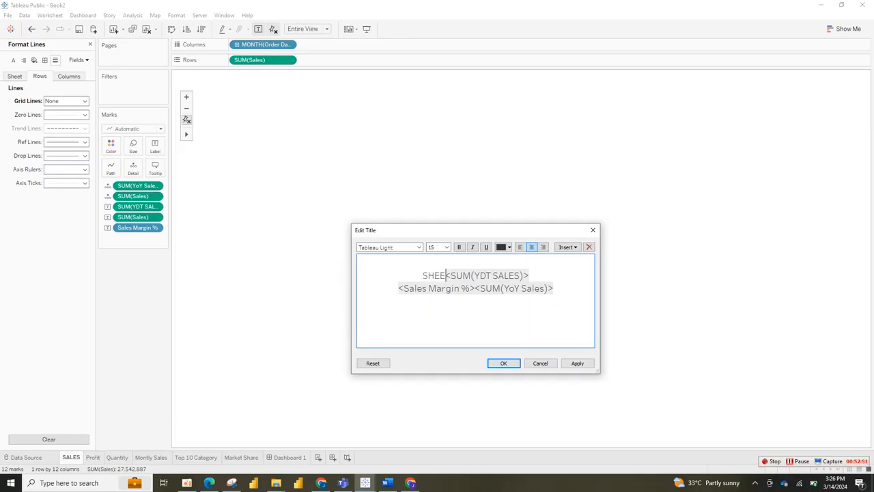
key("BackSpace")
key("BackSpace")
key("BackSpace")
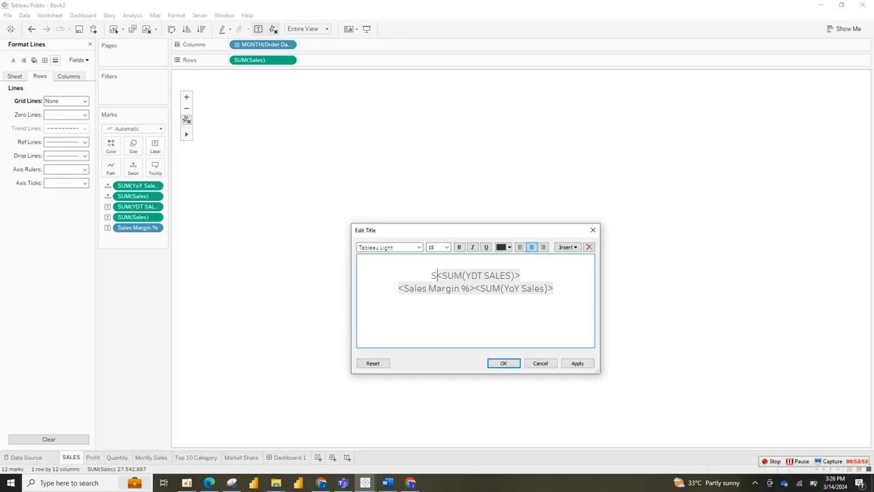
type("A")
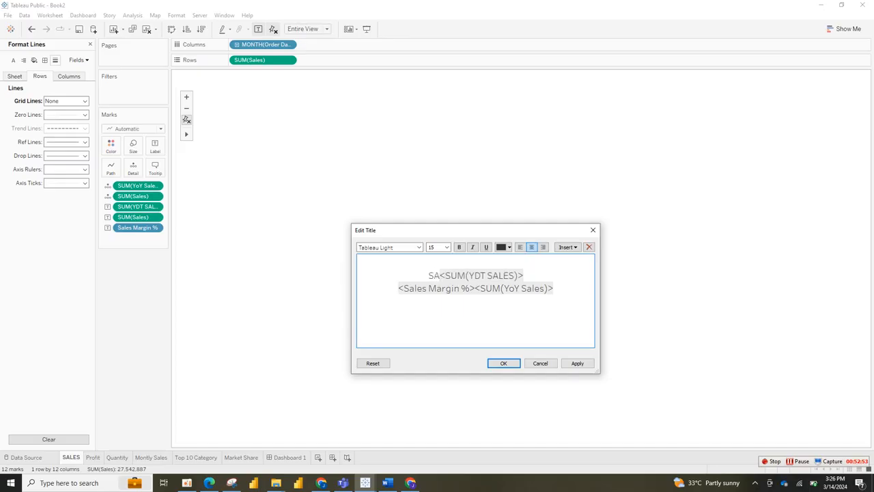
key("BackSpace")
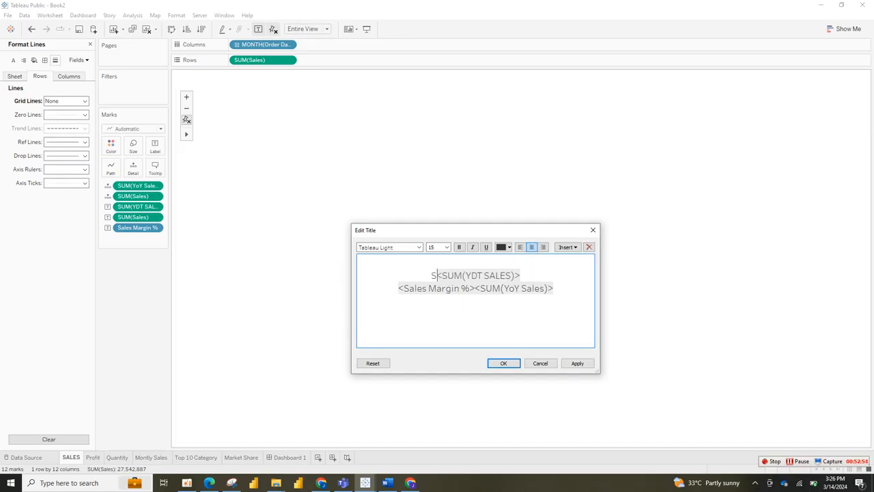
type("ale")
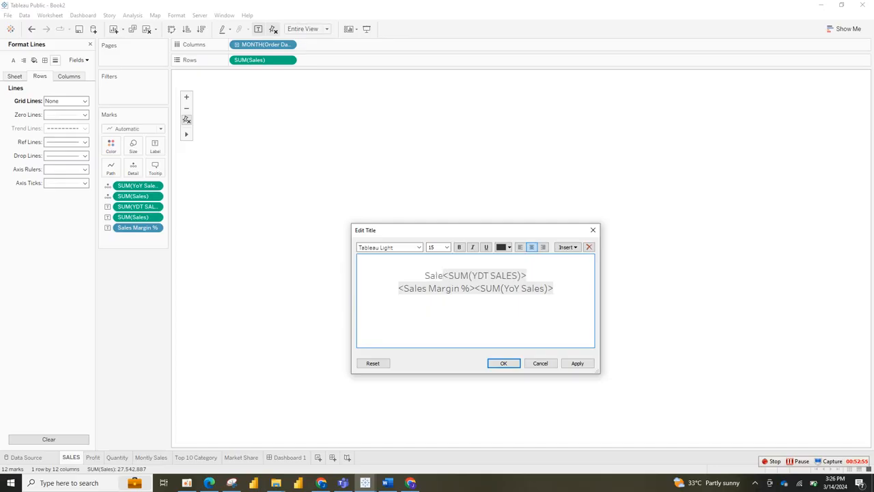
type("s")
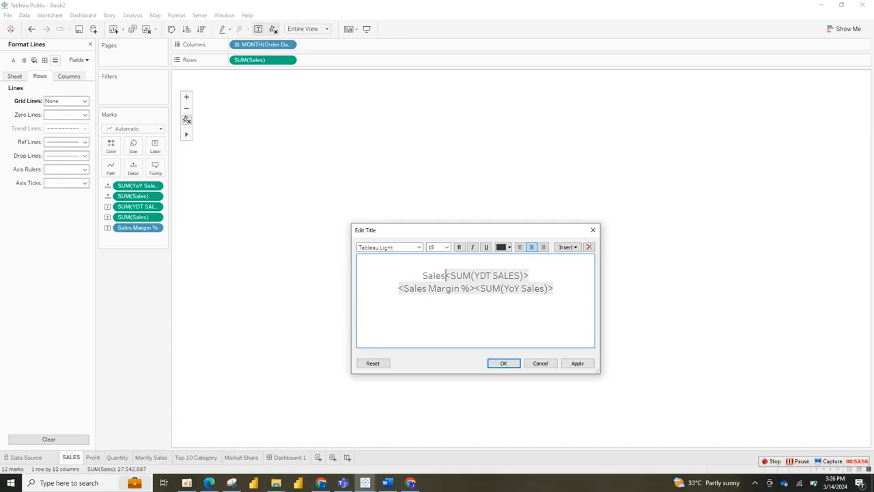
key("Return")
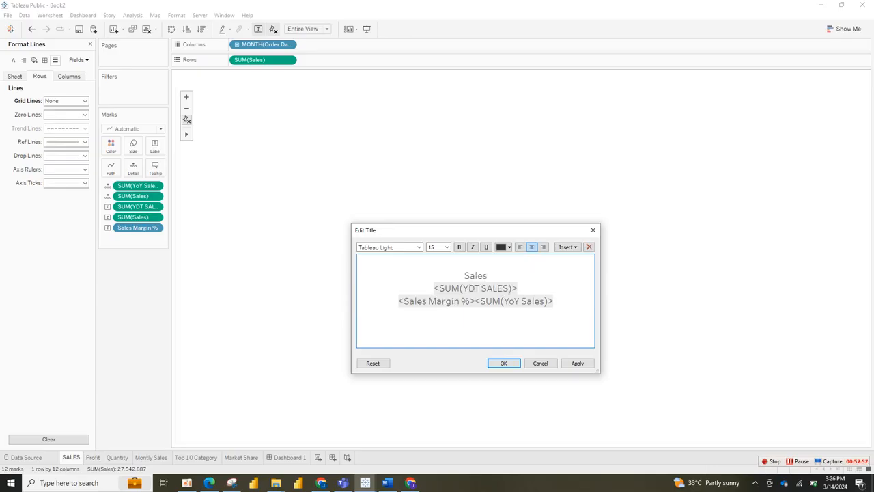
Add a blank line below the Sales heading and another below the SUM(YDT SALES) field in the title
left_click(487, 275)
key("Return")
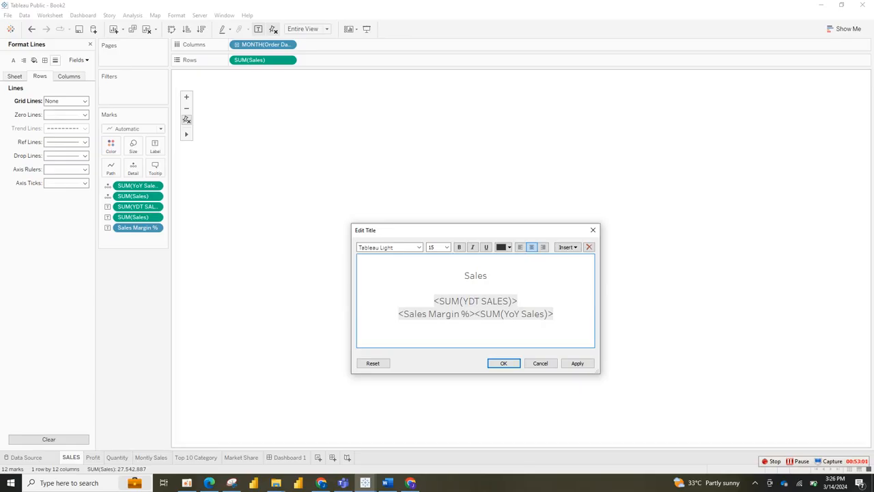
key("Return")
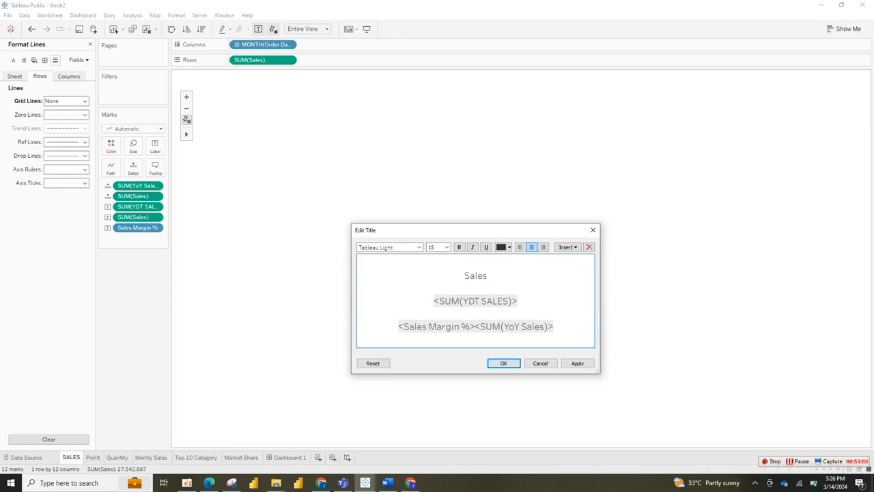
Format the entire title text in bold with the Tableau Semibold font
key("ctrl+a")
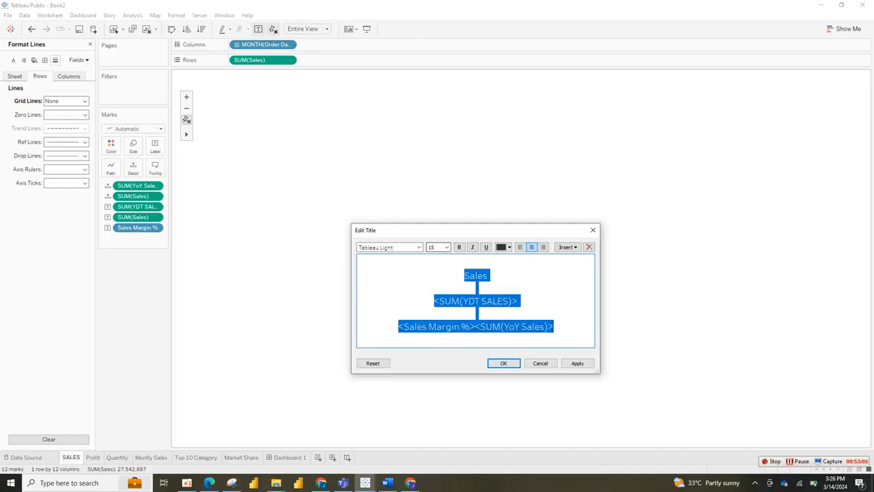
left_click(419, 247)
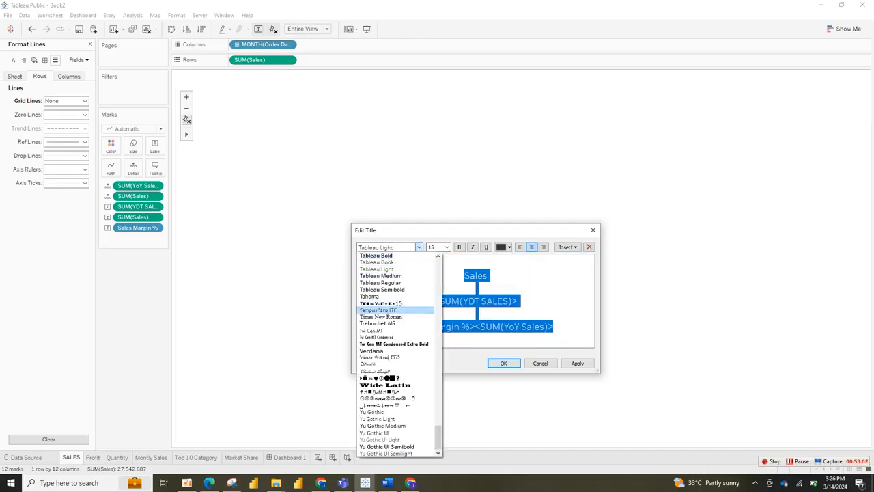
left_click(382, 289)
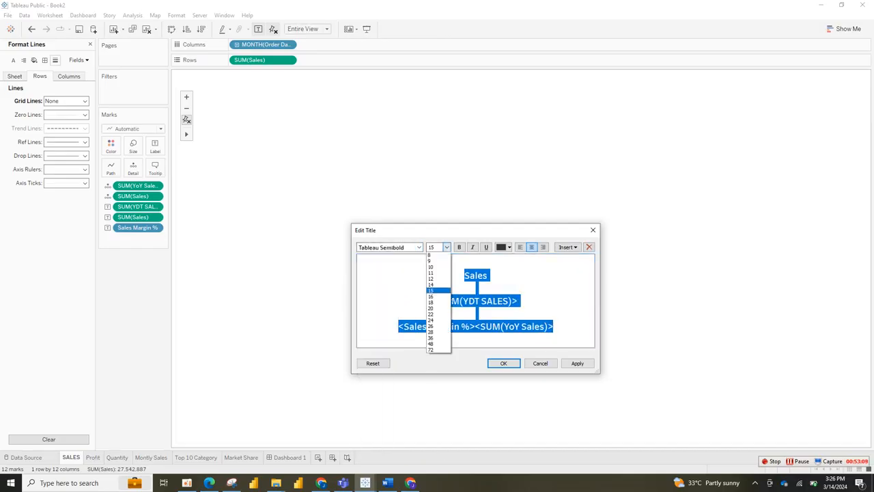
left_click(459, 247)
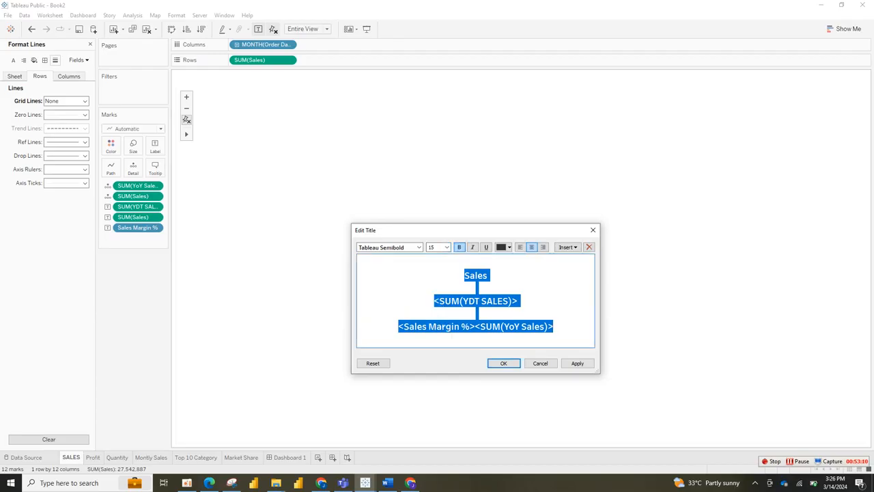
Set the SUM(YDT SALES) field in the title to font size 36 and colour it orange
left_click_drag(434, 300, 518, 301)
left_click(447, 247)
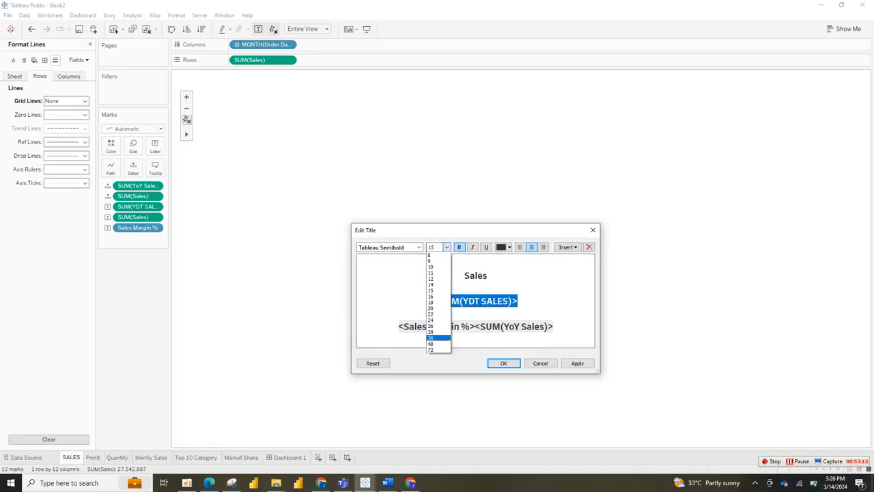
left_click(431, 338)
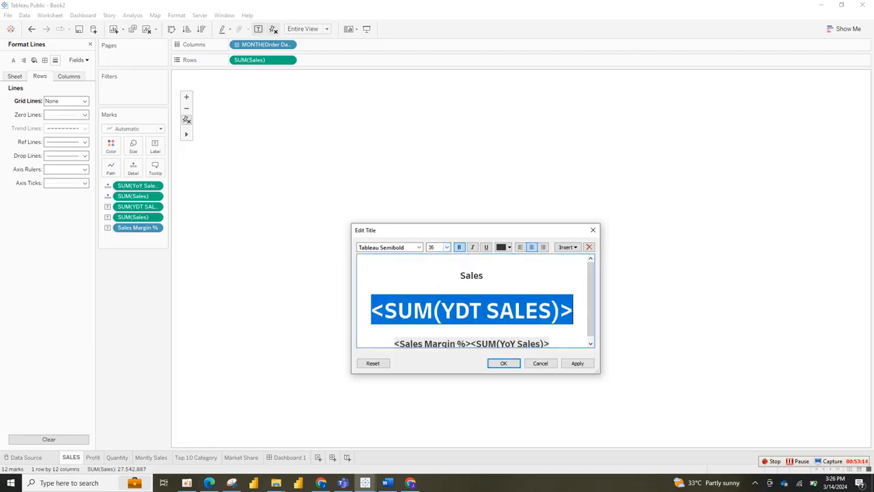
left_click(506, 247)
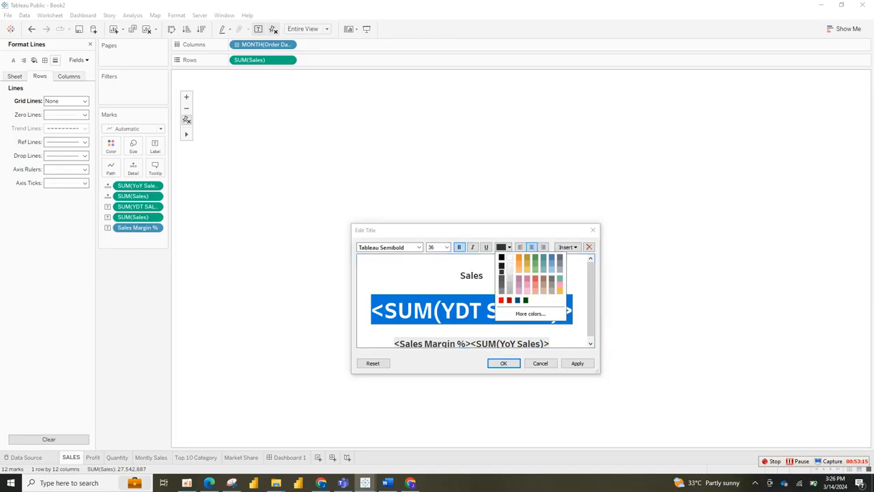
left_click(519, 259)
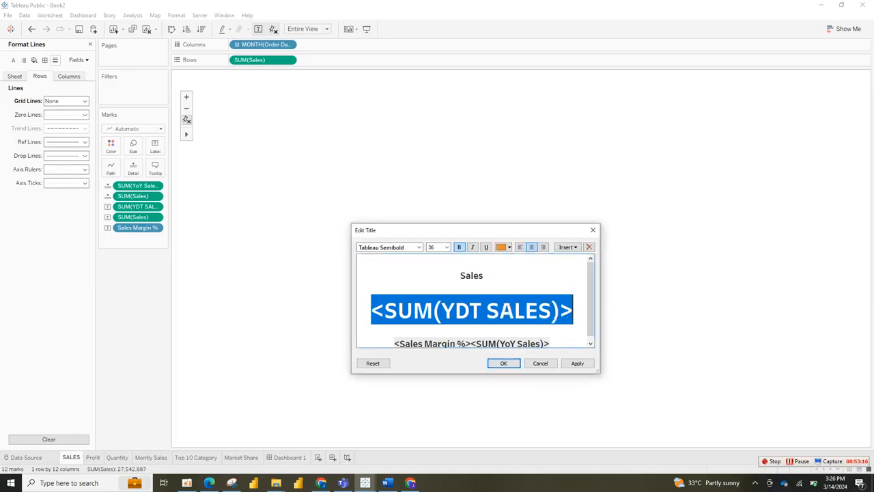
Set the Sales Margin % and SUM(YoY Sales) line in the title to font size 20 and green, apply it, and return to Dashboard 1
left_click_drag(471, 329, 549, 340)
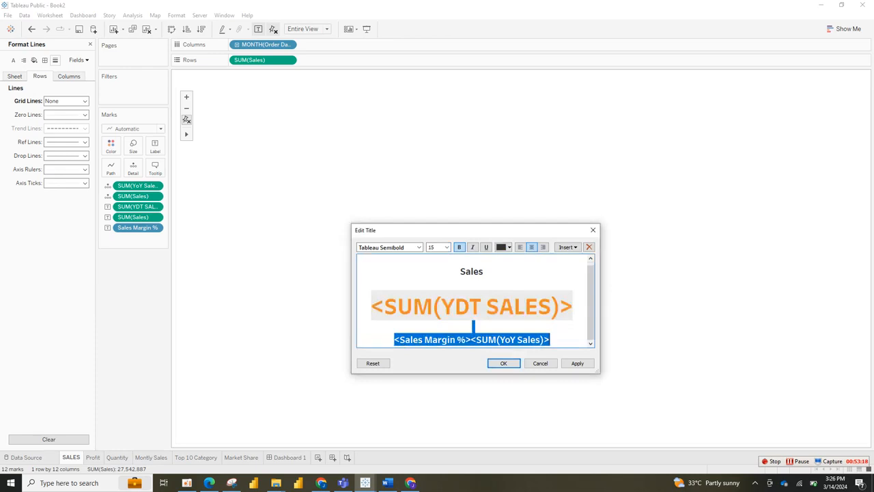
left_click(432, 247)
left_click(446, 247)
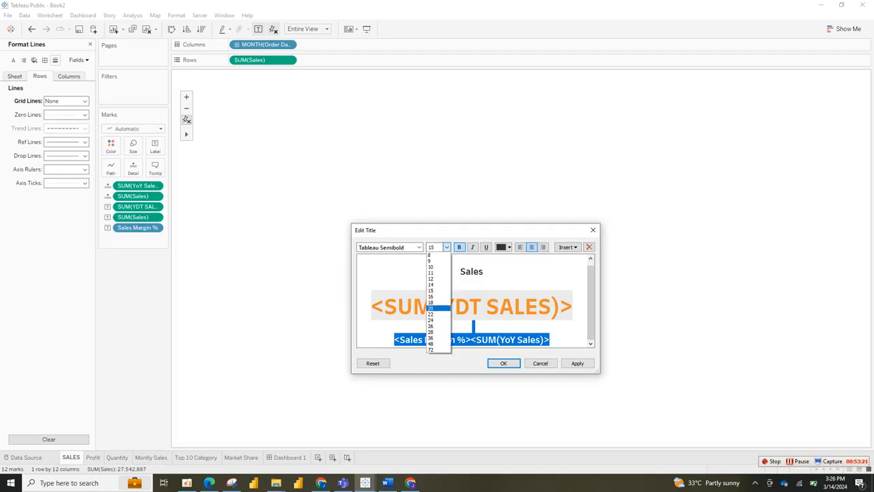
left_click(430, 308)
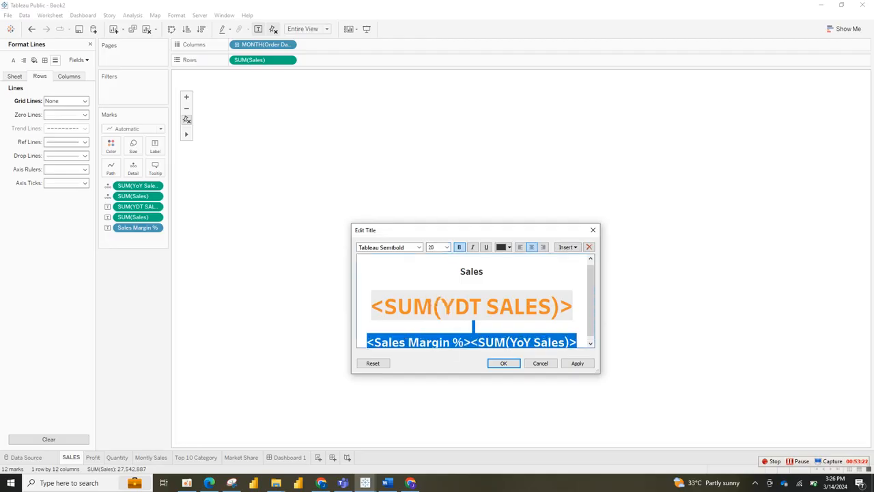
left_click(509, 247)
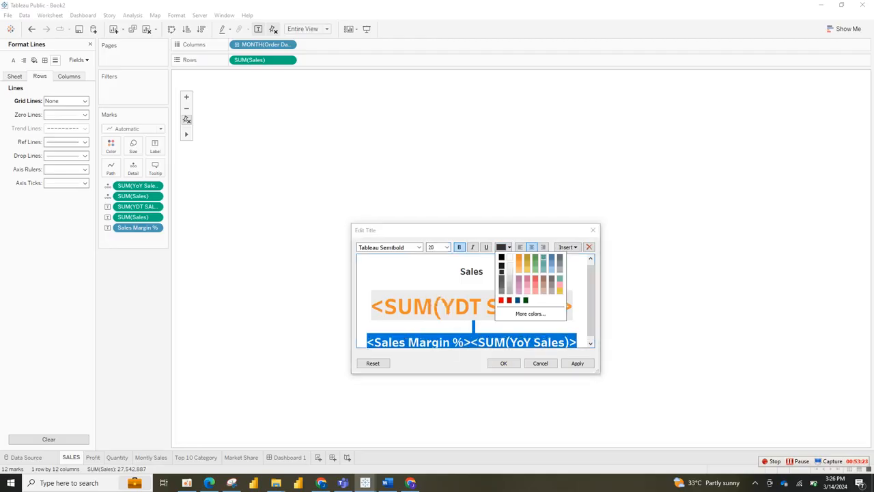
left_click(536, 260)
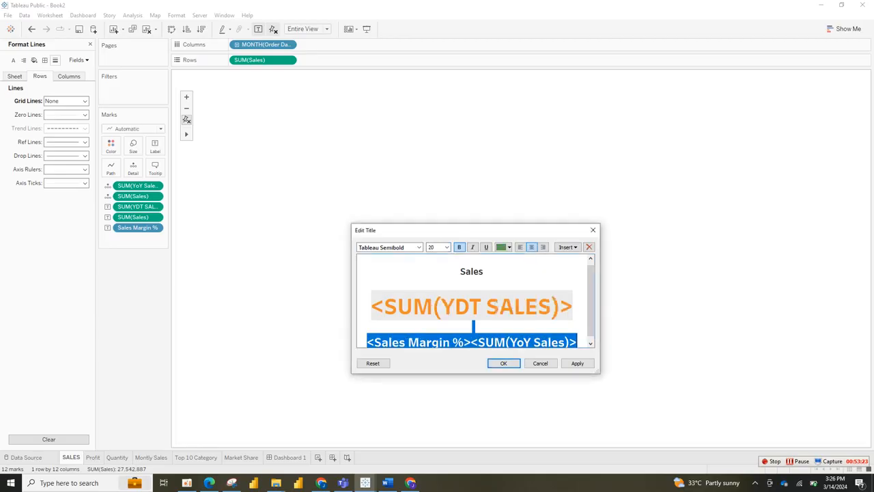
left_click(503, 362)
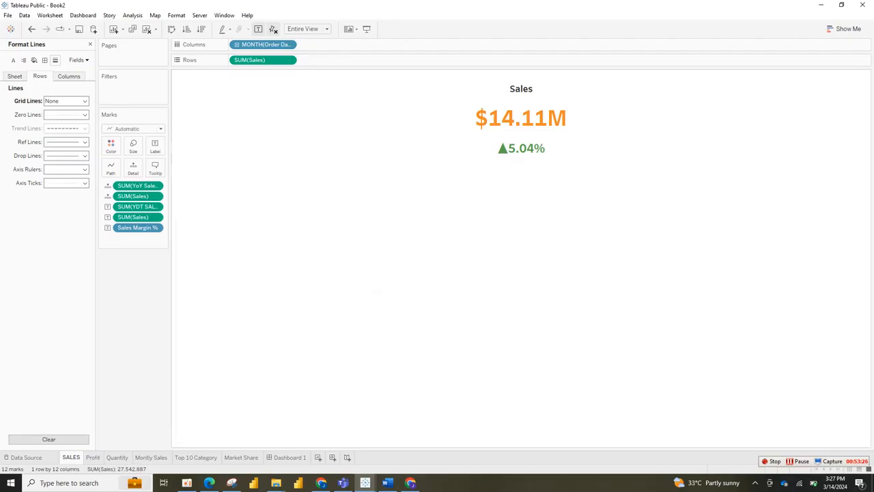
left_click(286, 457)
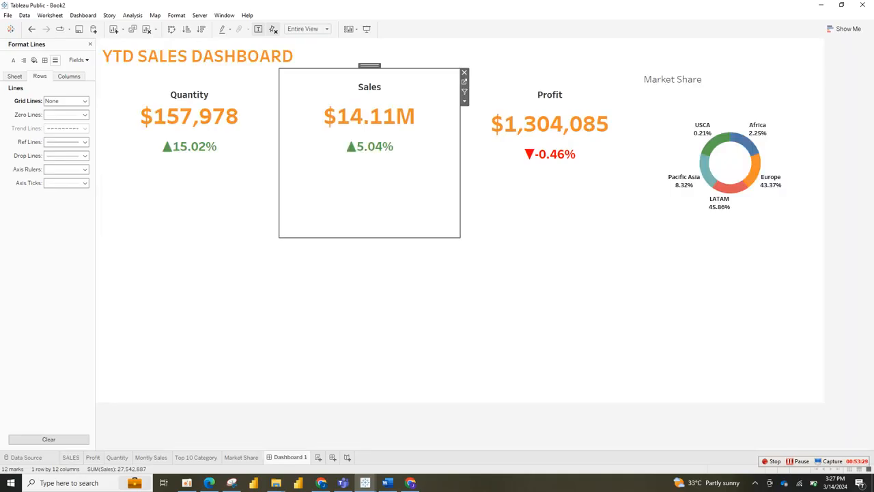
Compare the layout of Dashboard 1 with the finished dashboard in the YTD SALES ANALYSIS workbook, and return to Book2
left_click(550, 191)
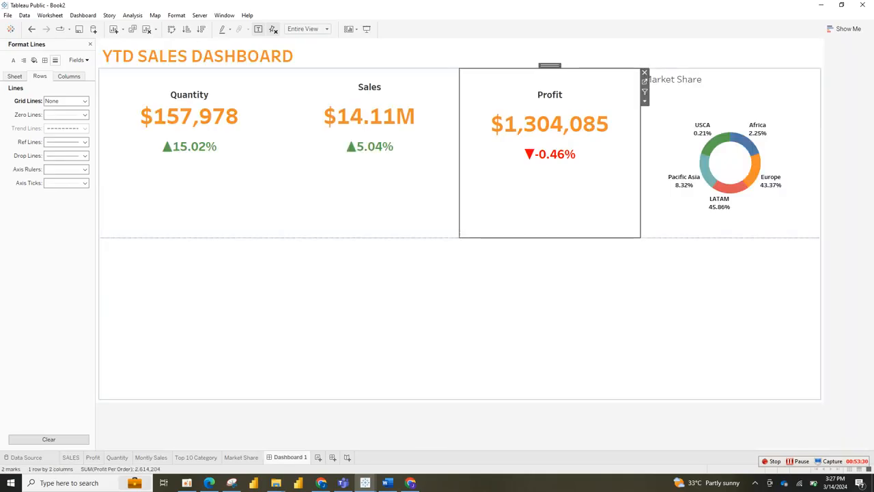
left_click(459, 317)
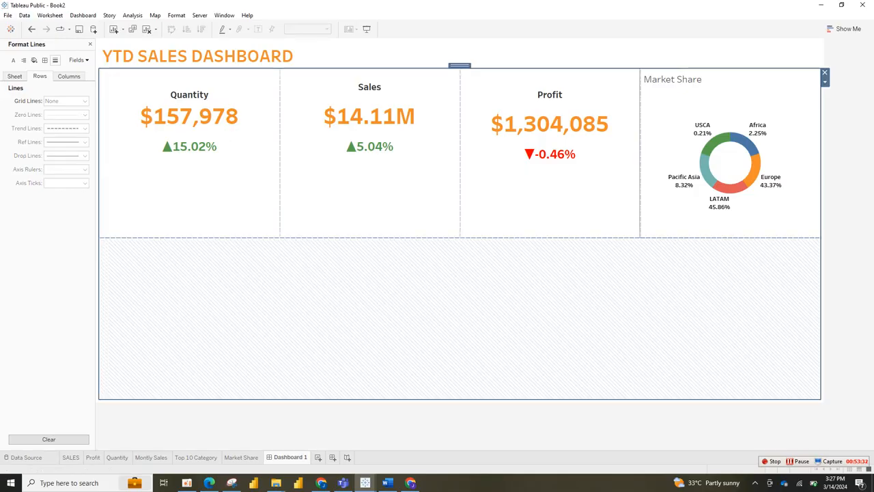
left_click(730, 162)
left_click(459, 318)
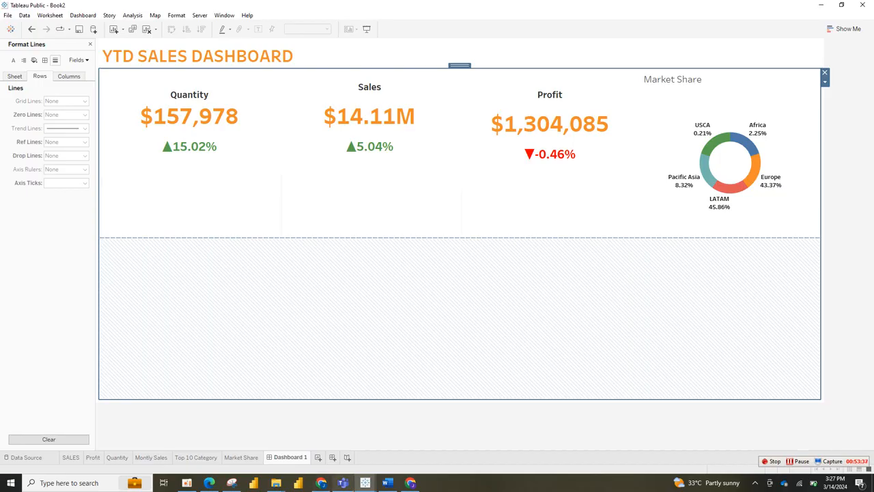
mouse_move(366, 483)
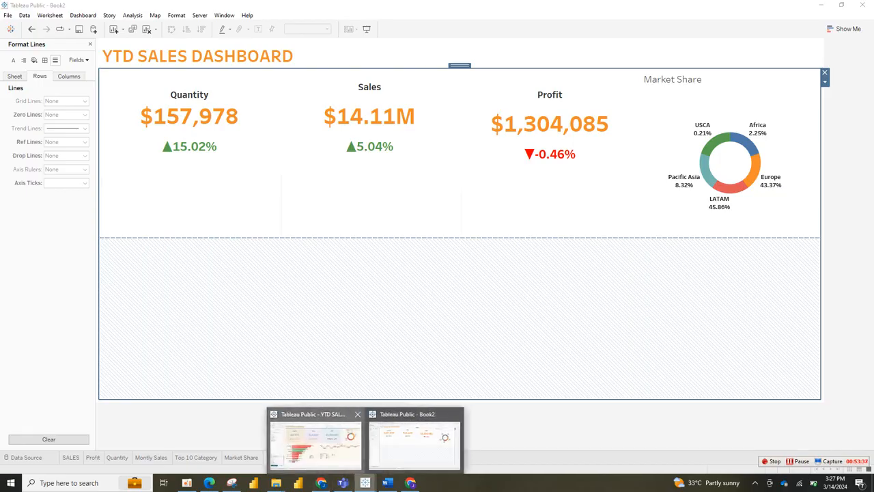
left_click(314, 440)
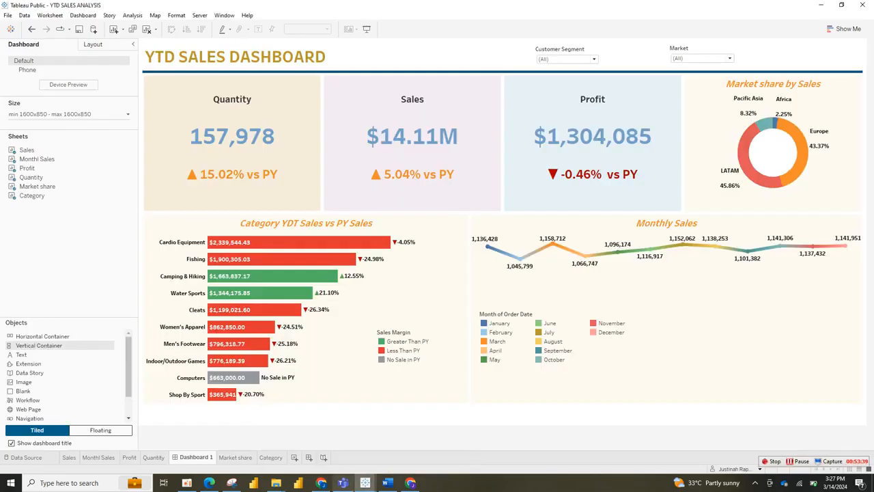
mouse_move(365, 483)
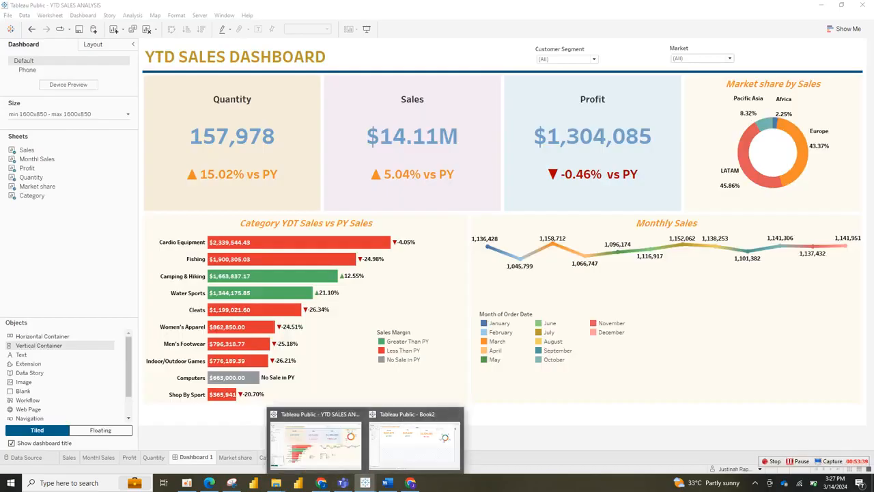
left_click(414, 440)
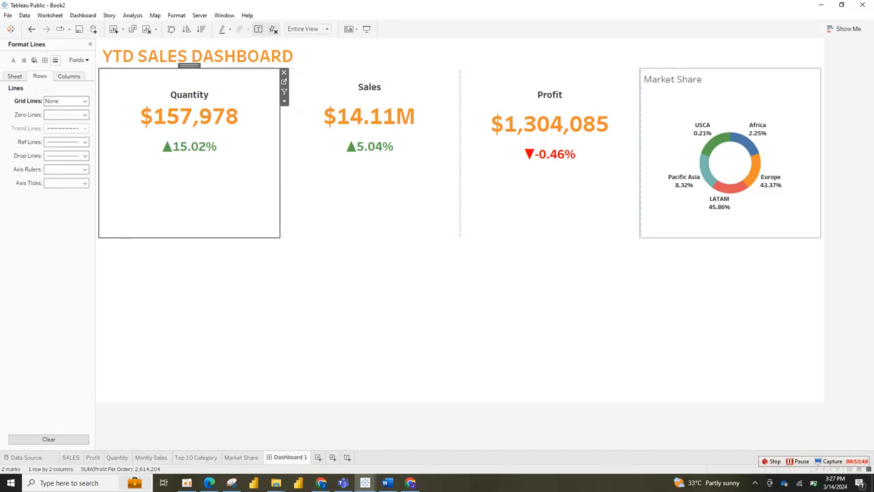
Center the Market Share title on the dashboard and format it in bold with the Tableau Semibold font
left_click(729, 153)
right_click(674, 108)
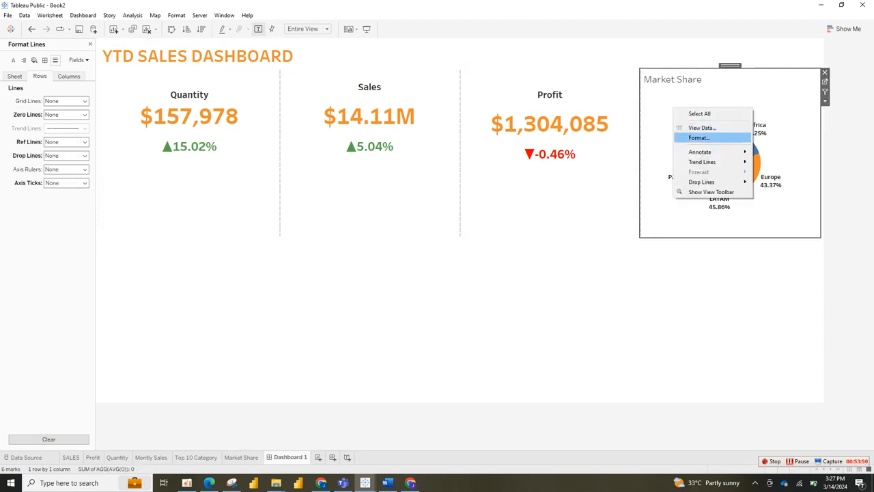
double_click(672, 79)
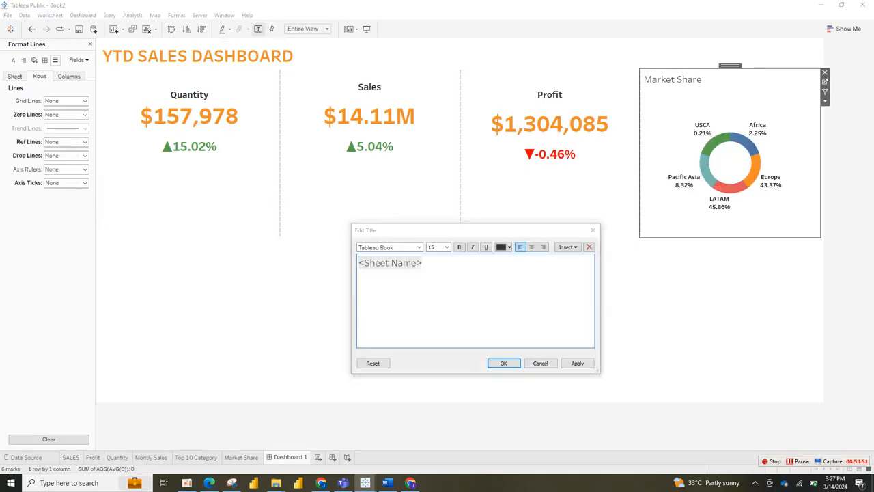
key("ctrl+a")
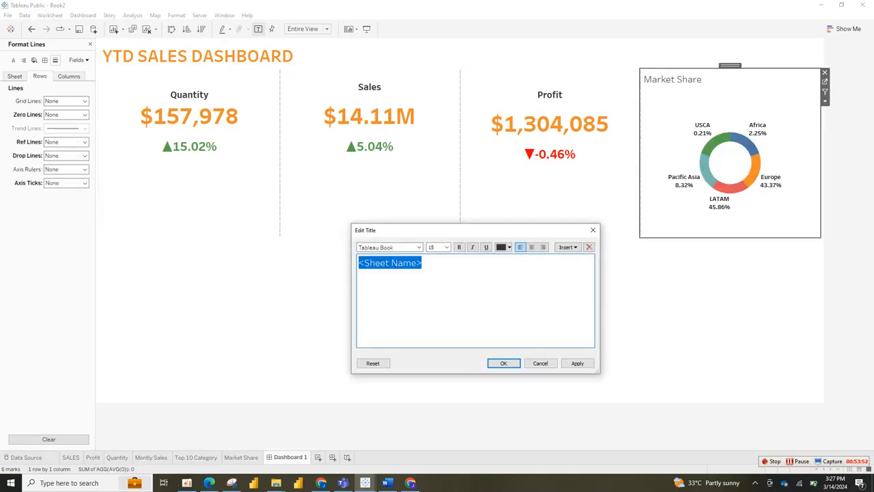
left_click(531, 247)
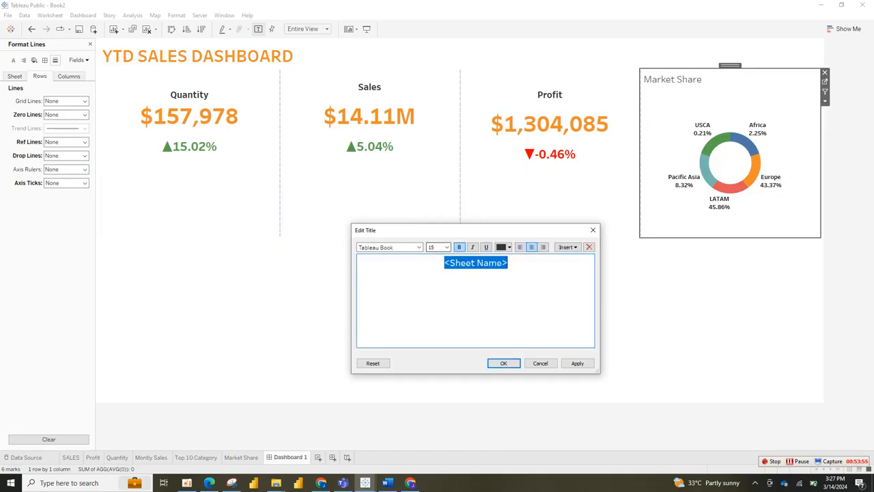
left_click(419, 247)
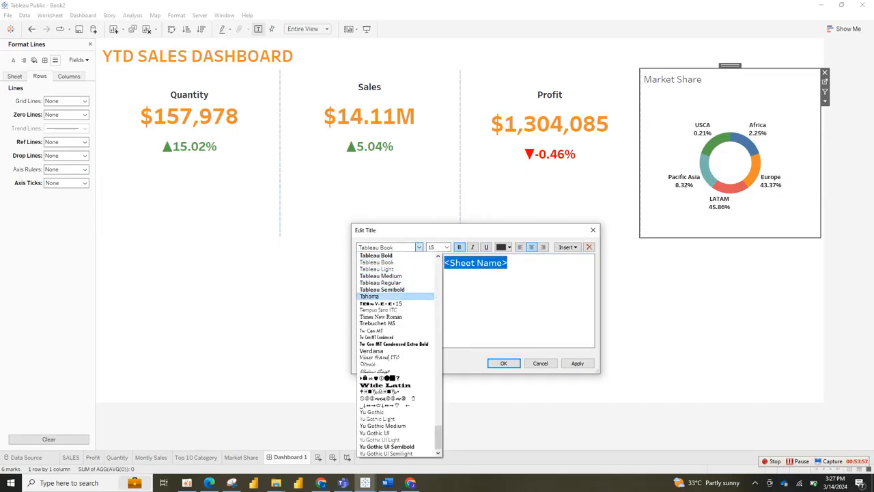
left_click(383, 289)
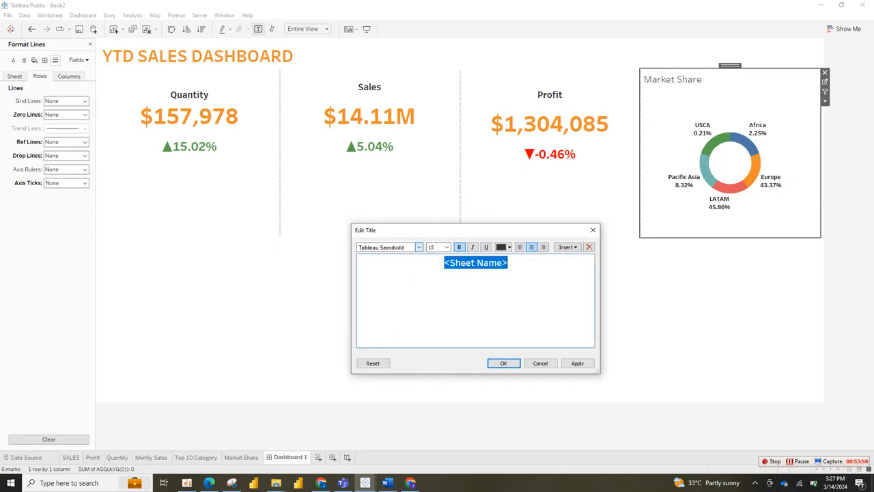
left_click(459, 247)
key("Return")
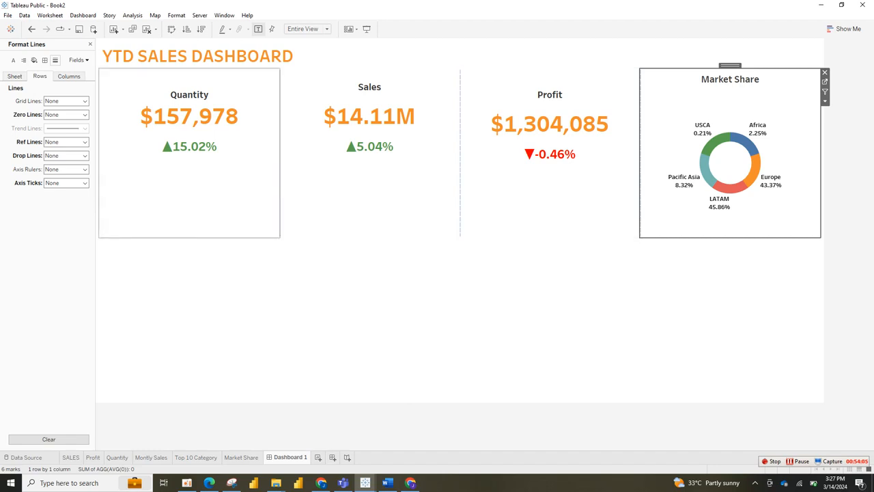
Open the layout settings of the Quantity view and give it a light blue background
left_click(189, 184)
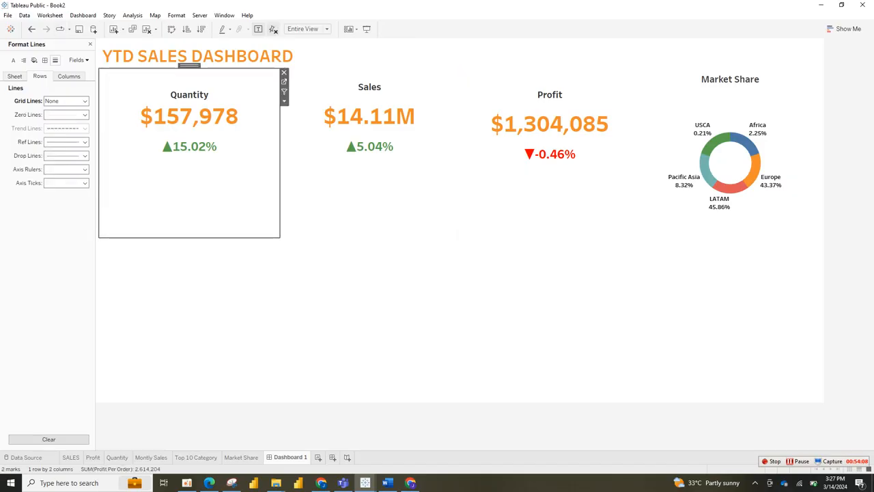
left_click(90, 44)
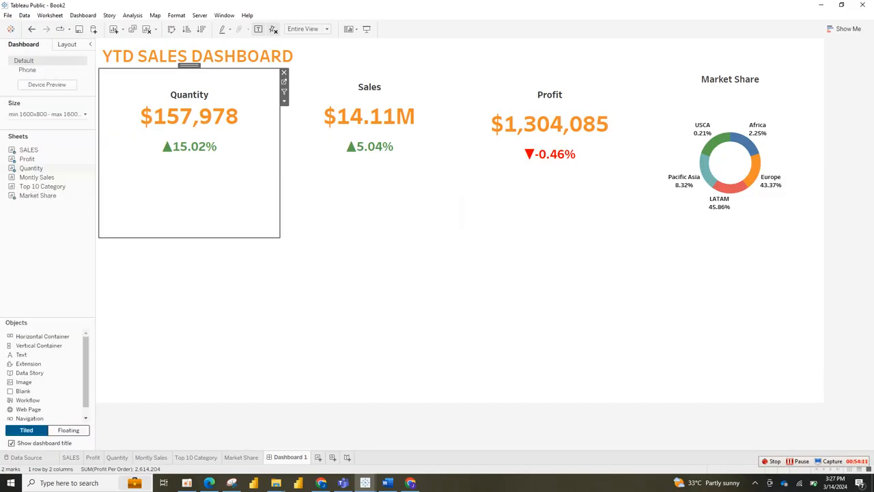
left_click(67, 44)
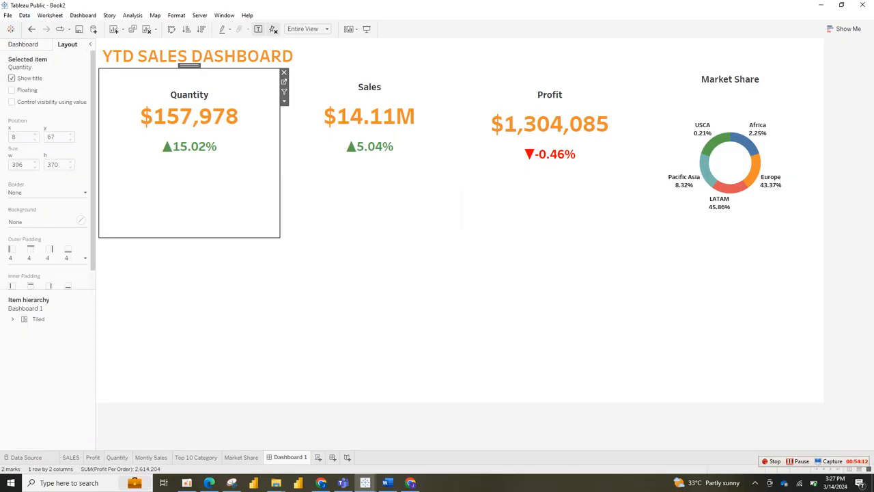
left_click(81, 220)
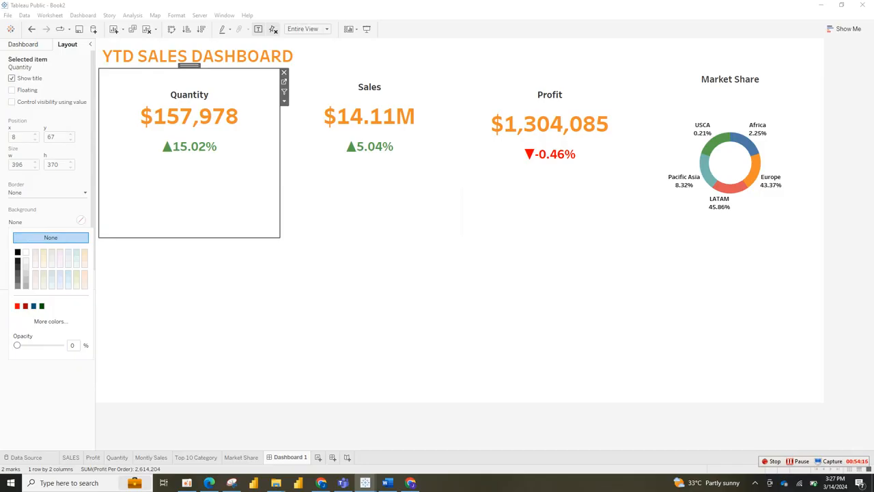
left_click(77, 264)
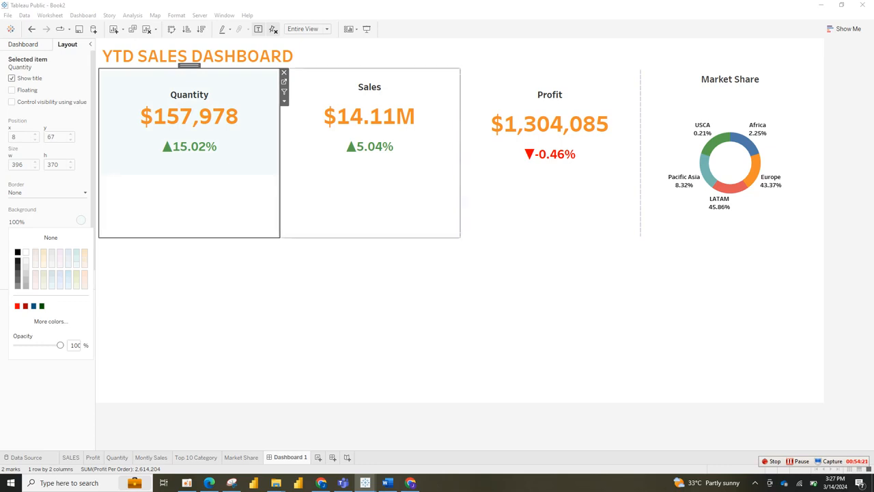
Give the Sales view on the dashboard a light peach background
left_click(369, 191)
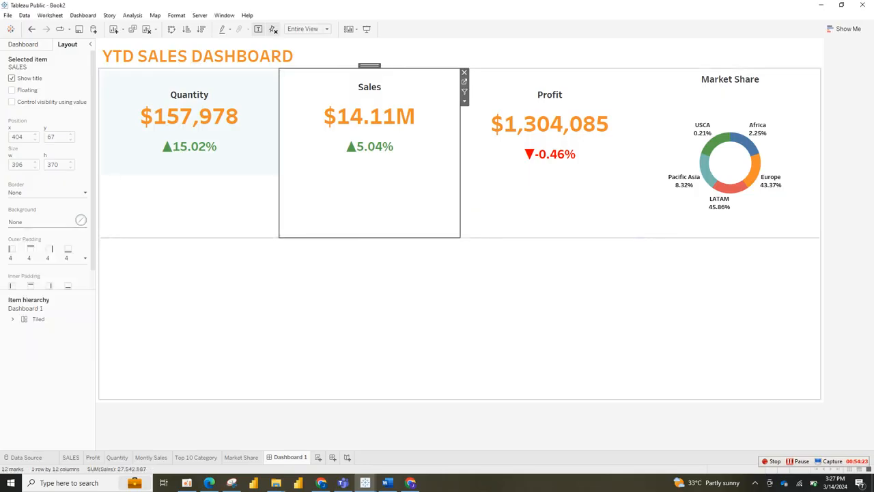
left_click(81, 220)
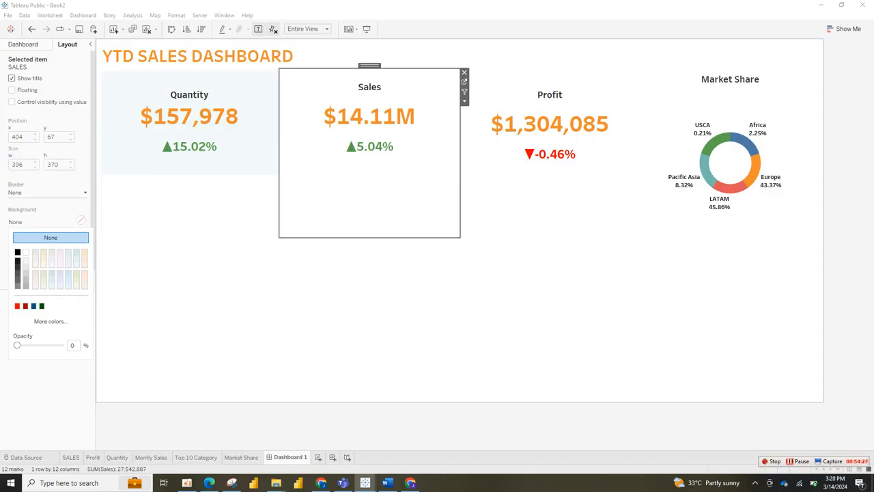
left_click(85, 264)
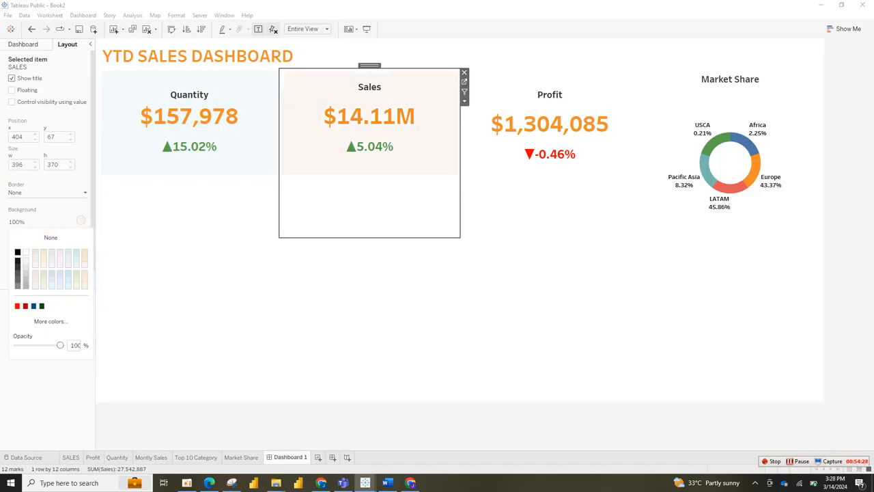
Give the Profit view on the dashboard a light pink background
left_click(550, 198)
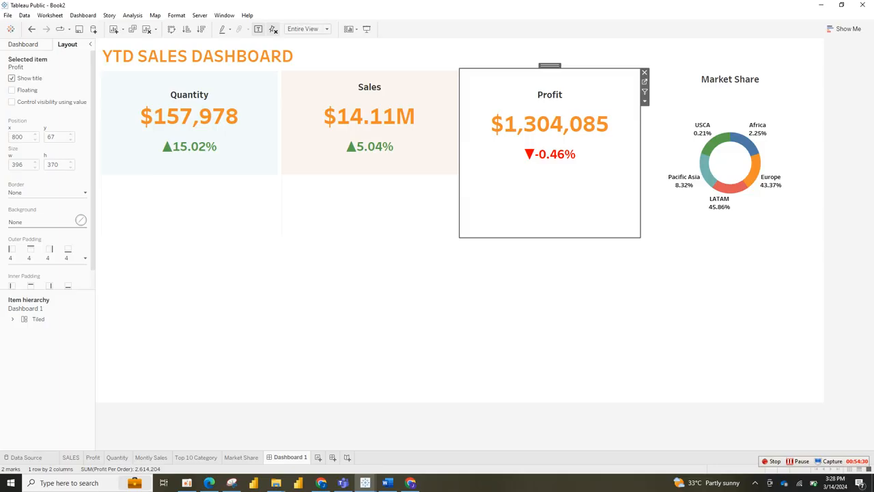
left_click(80, 220)
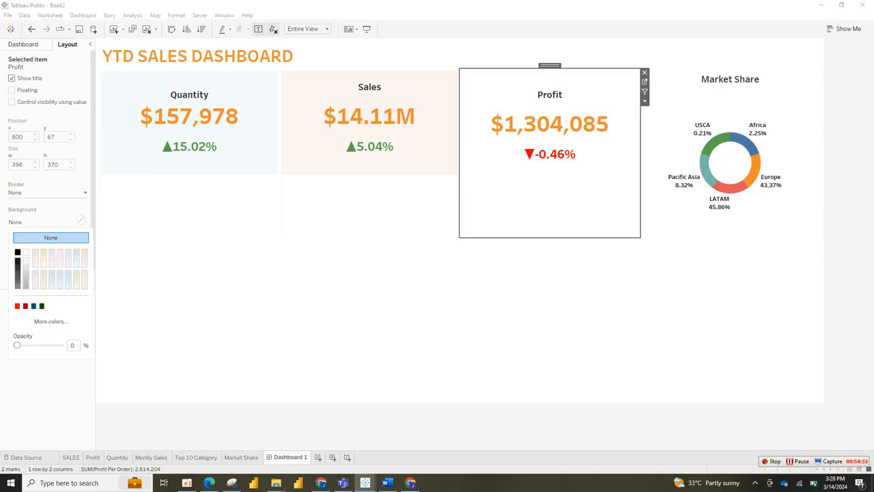
left_click(35, 280)
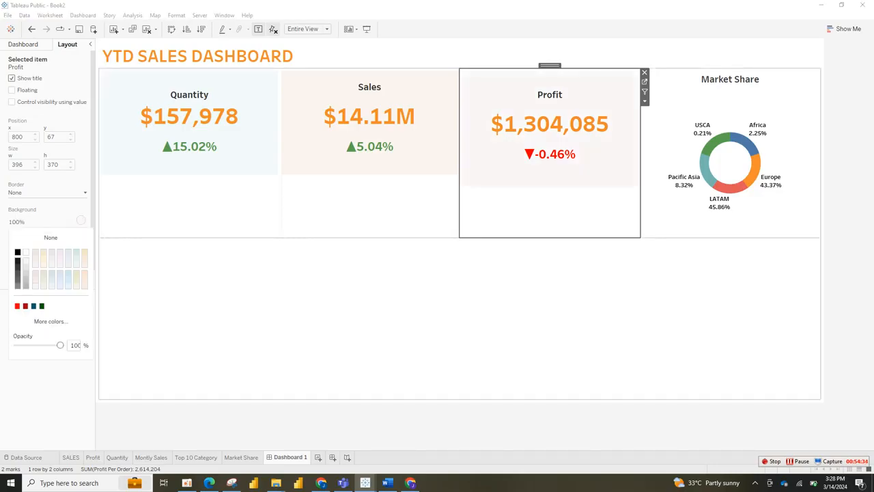
Give the Market Share view on the dashboard a very light grey background
left_click(730, 102)
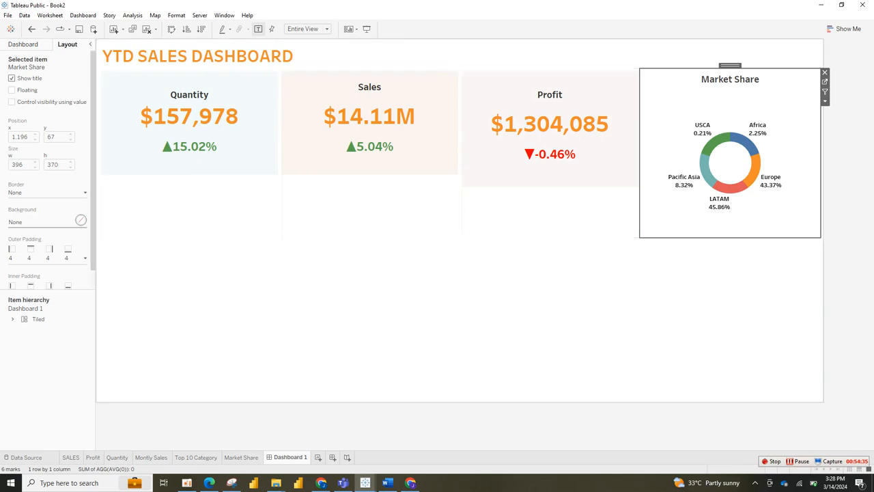
left_click(47, 222)
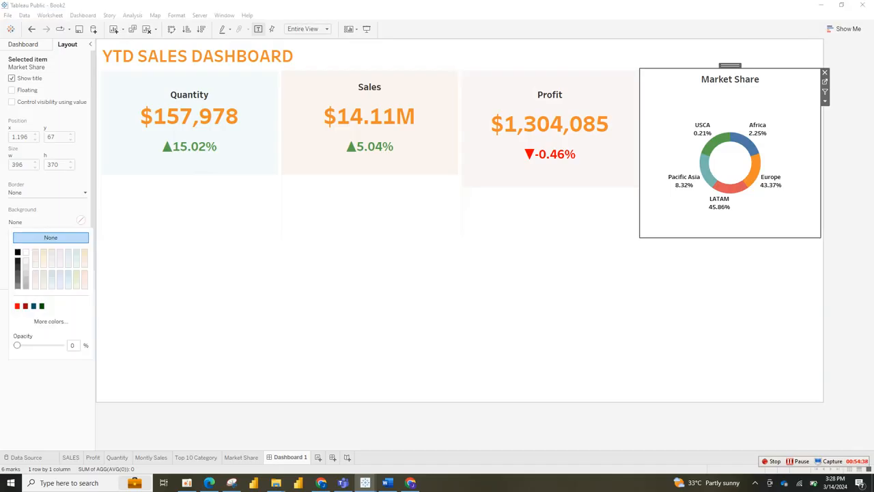
left_click(35, 263)
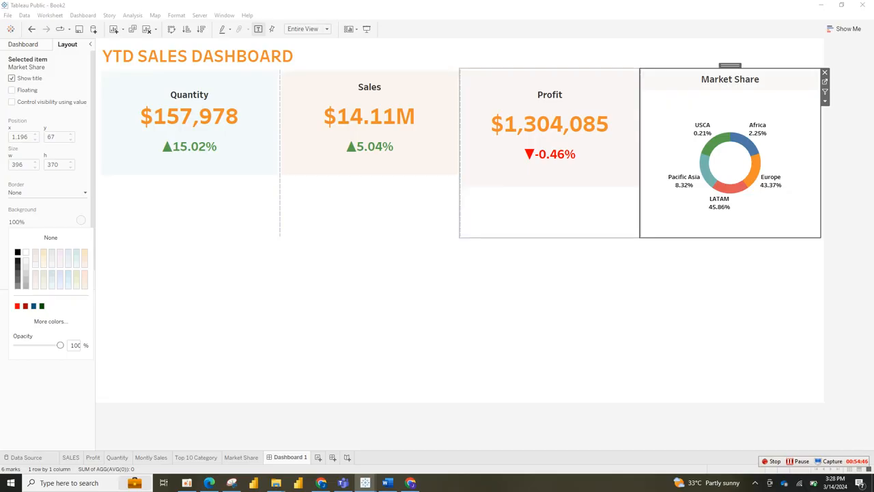
Open the shading format settings of the Market Share view
right_click(670, 124)
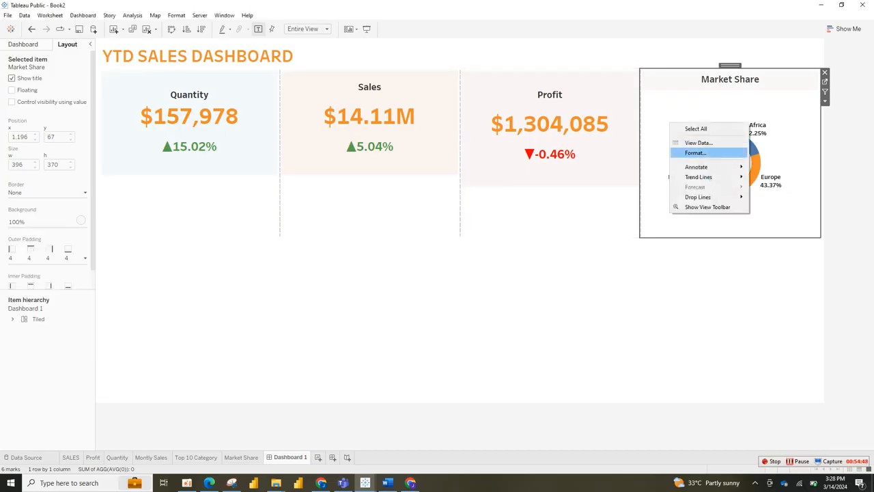
left_click(695, 153)
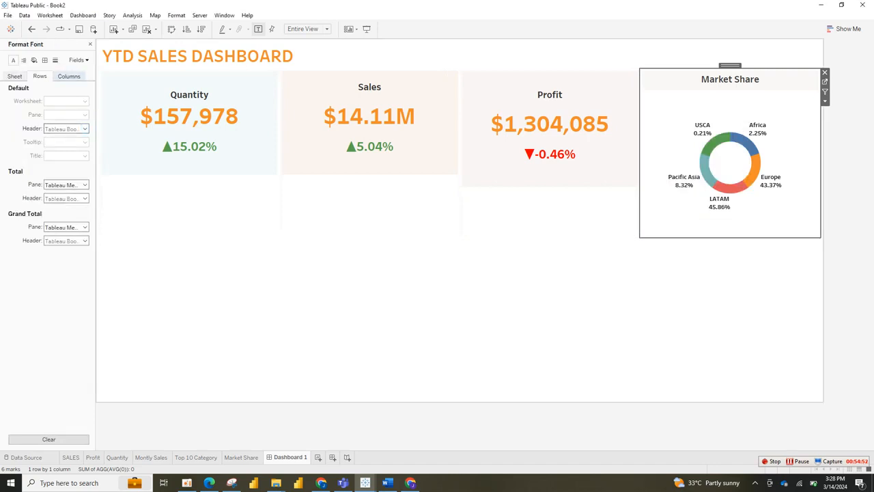
left_click(56, 60)
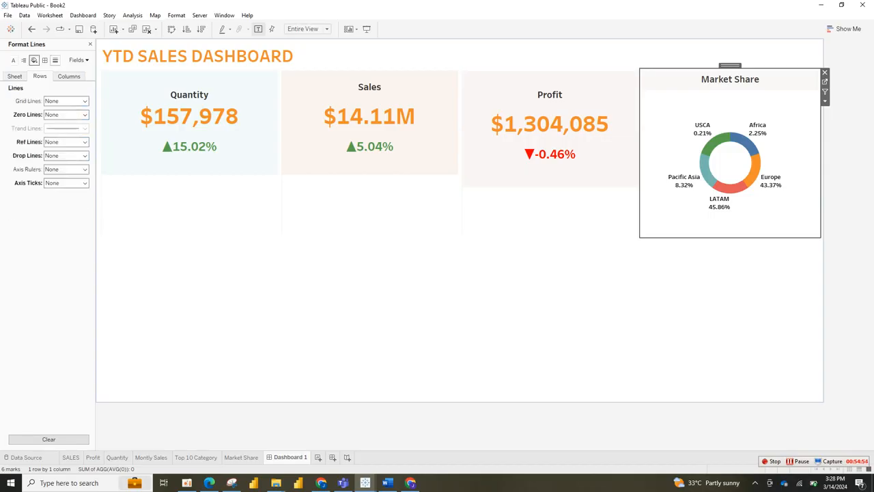
left_click(34, 60)
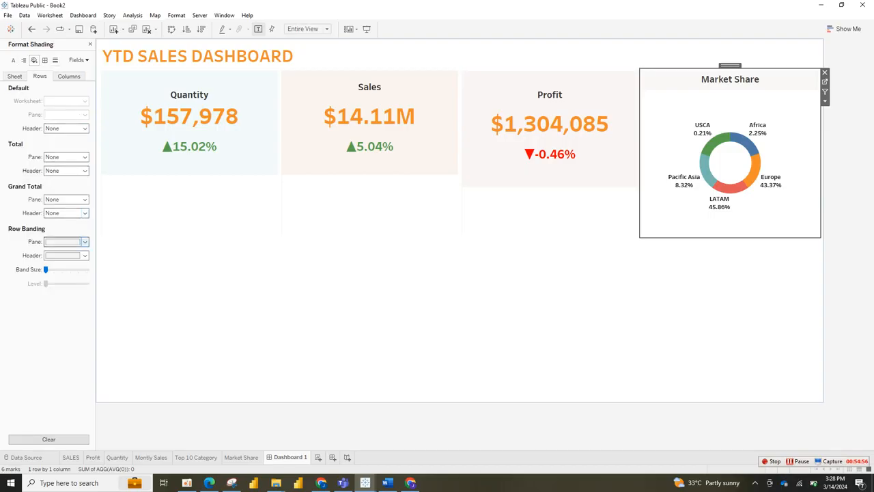
Set the Market Share view's row banding to a light shade for both the pane and the header
left_click(84, 241)
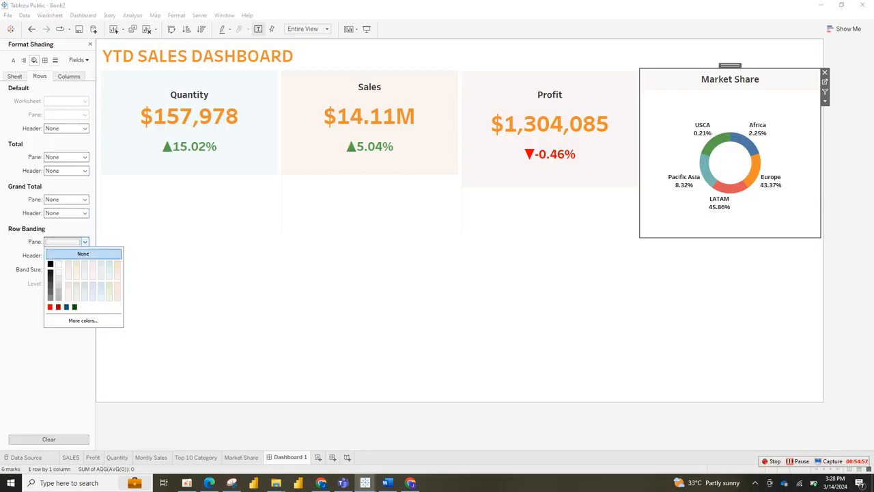
left_click(82, 254)
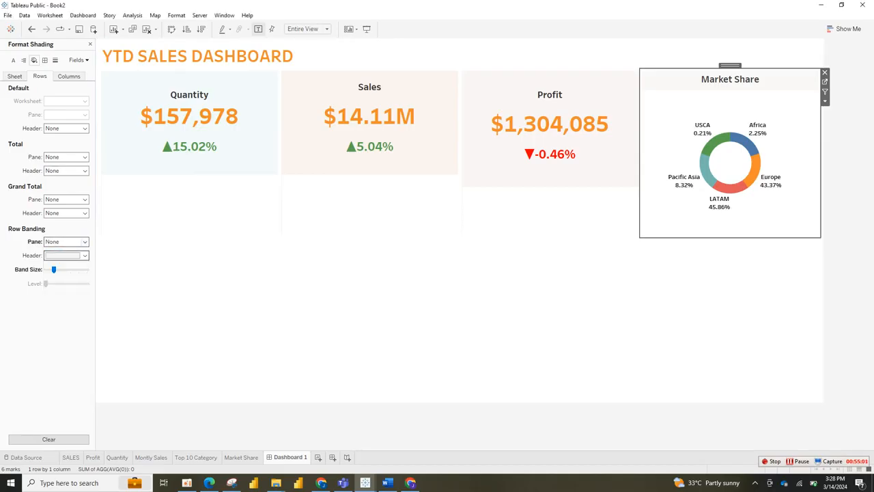
left_click(67, 255)
left_click(83, 267)
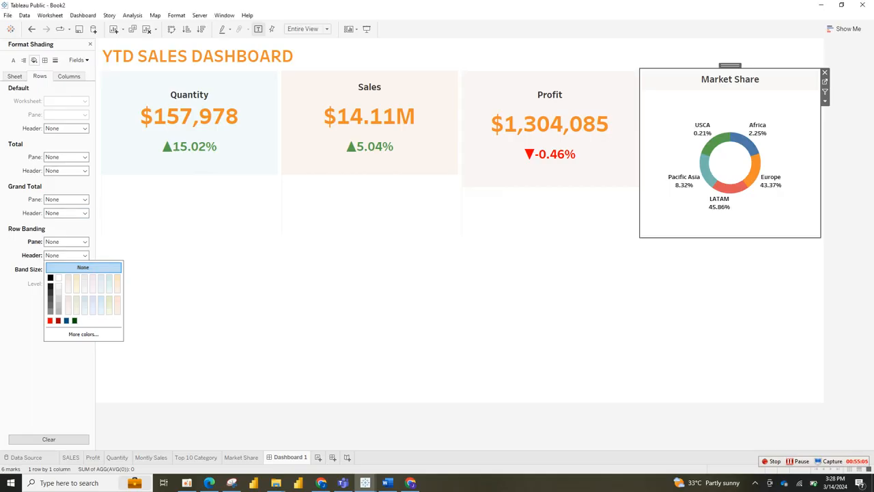
left_click(59, 286)
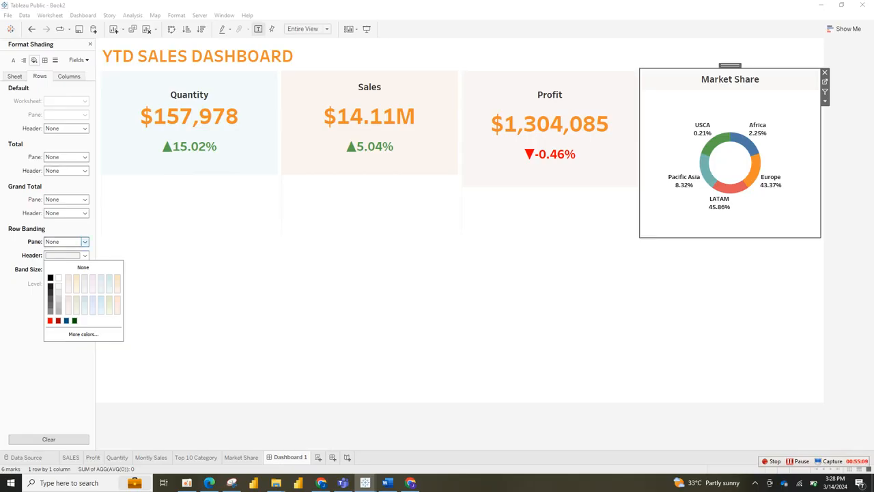
left_click(85, 242)
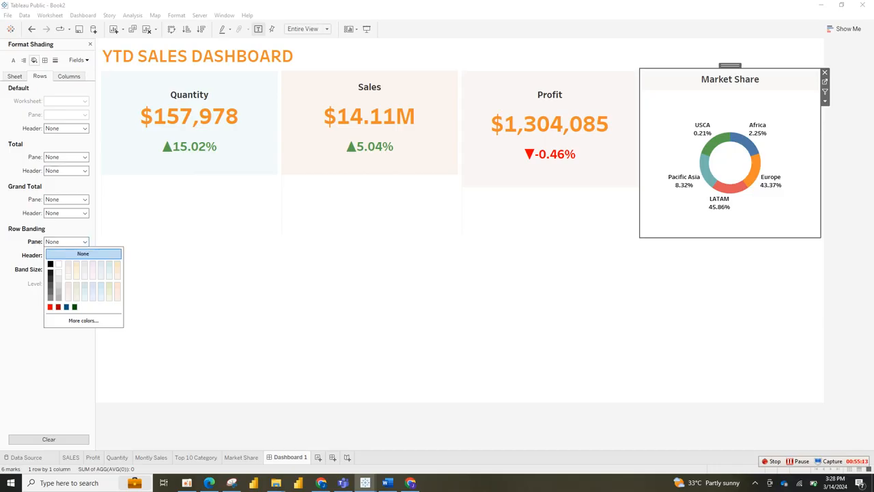
left_click(67, 276)
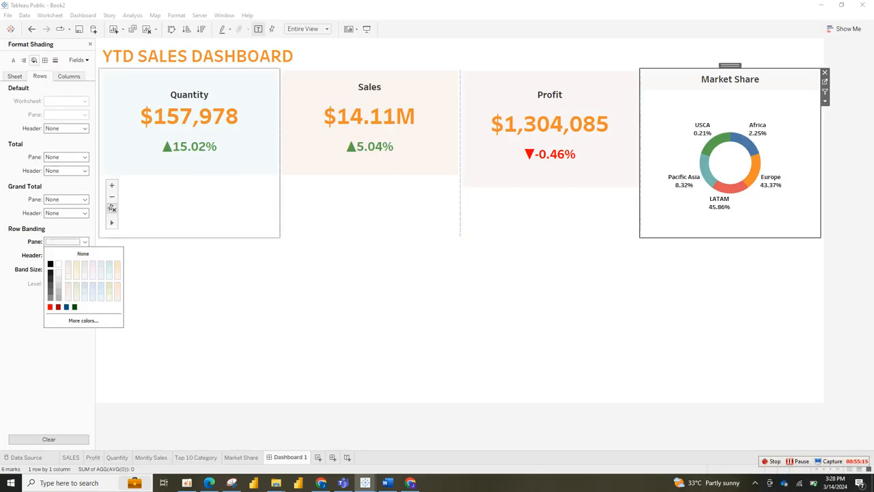
left_click(111, 207)
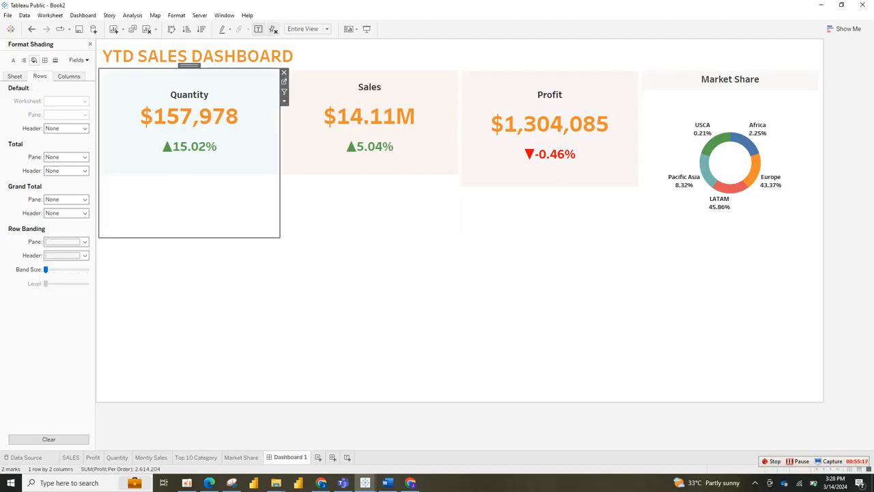
left_click(460, 318)
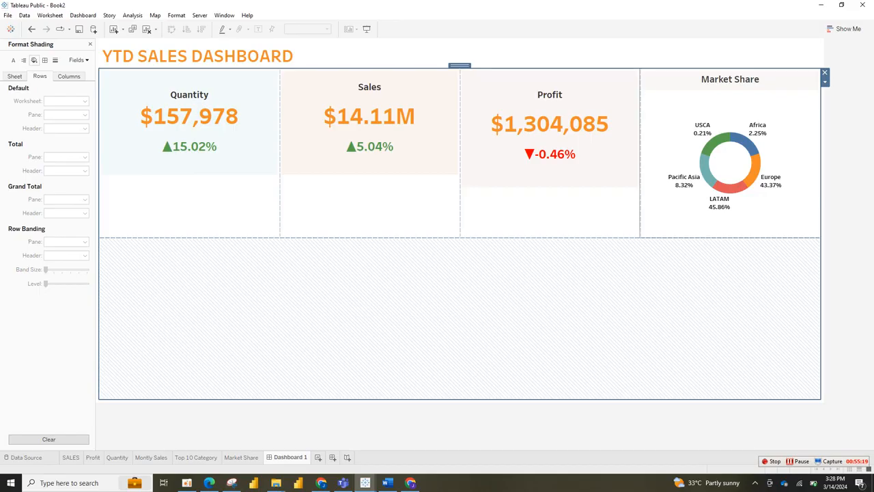
Set the default worksheet shading of the Market Share view to None
left_click(730, 153)
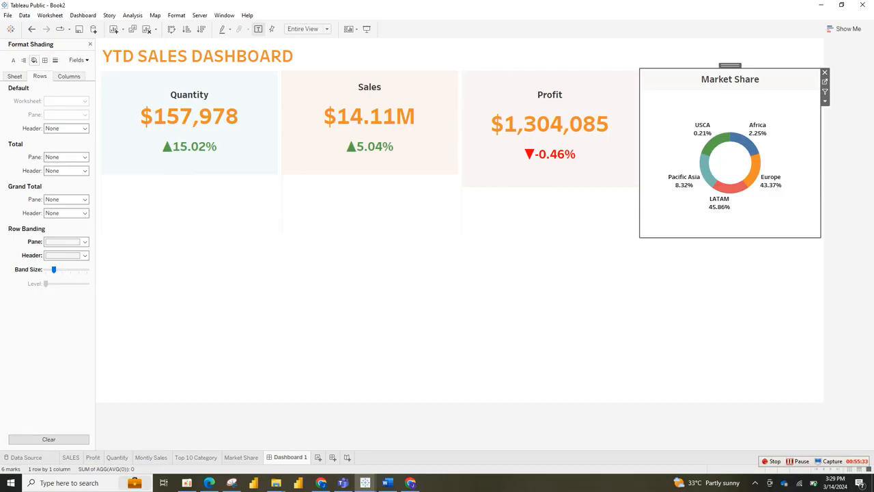
left_click(14, 76)
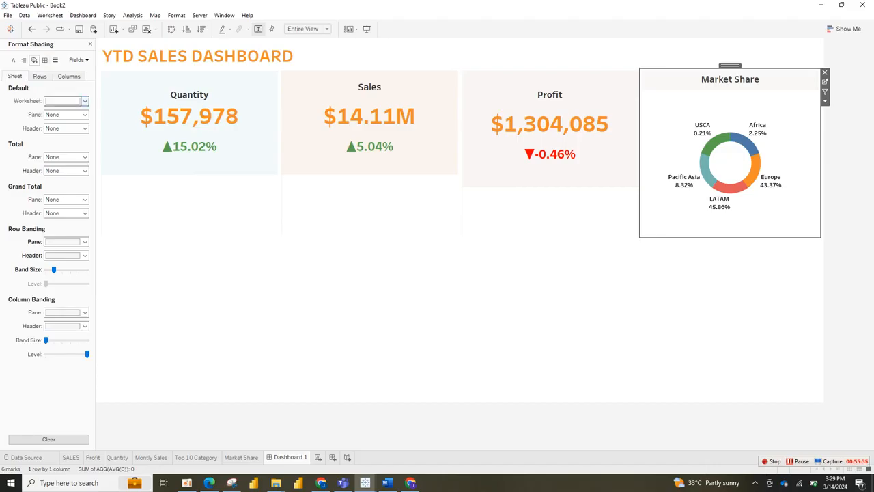
left_click(84, 100)
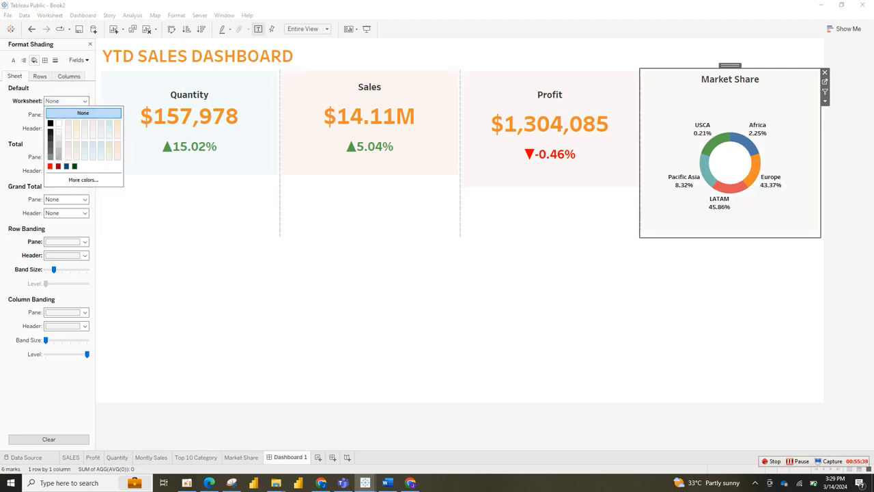
Shorten the row holding the Quantity, Sales, Profit and Market Share views by raising its lower edge
left_click(369, 205)
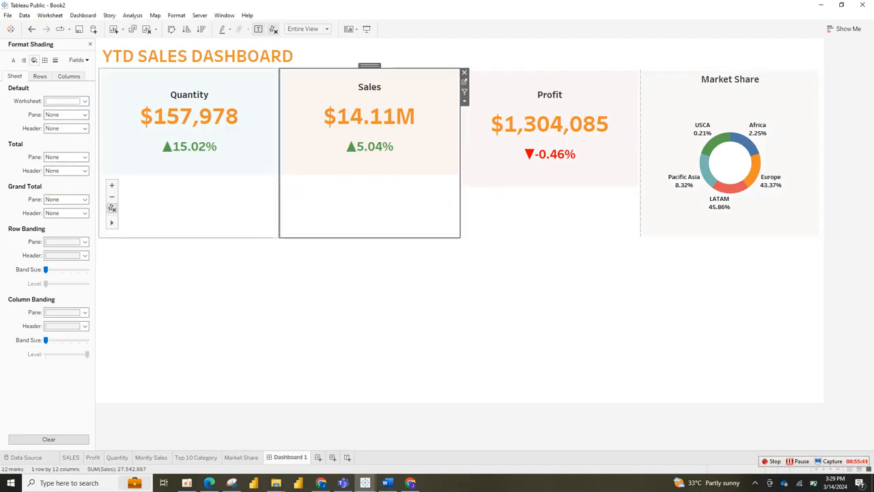
left_click(259, 194)
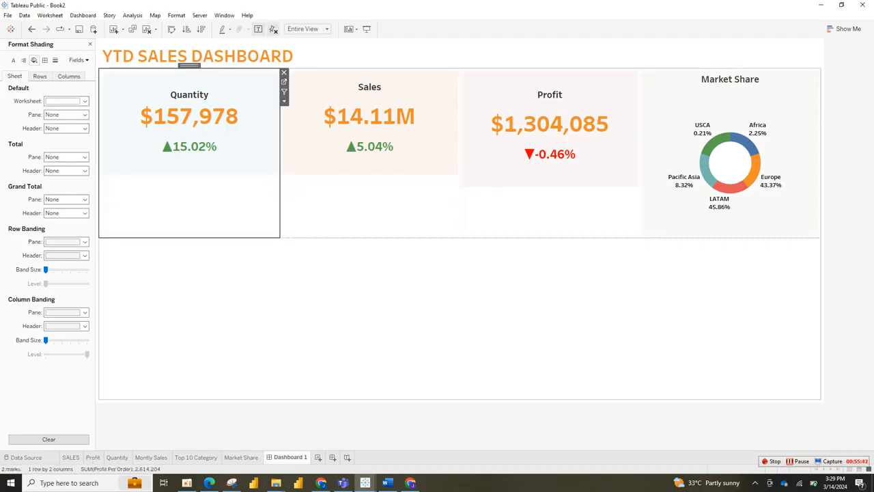
left_click(459, 318)
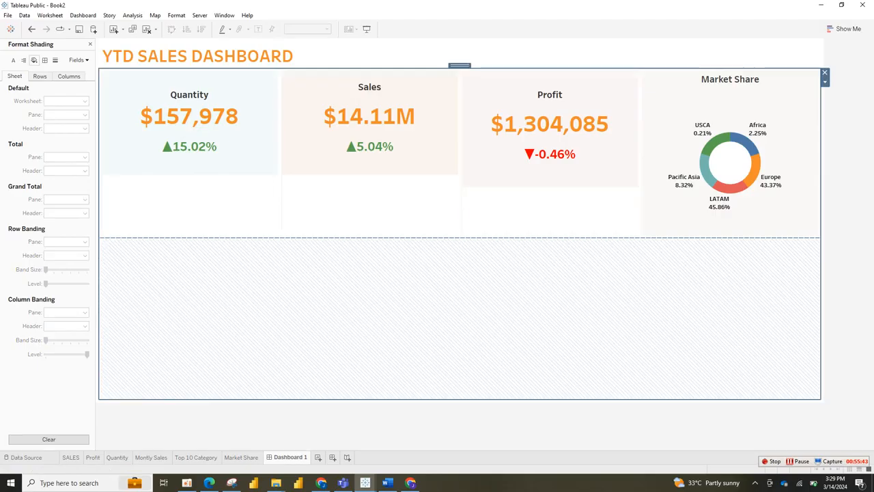
left_click_drag(459, 238, 459, 196)
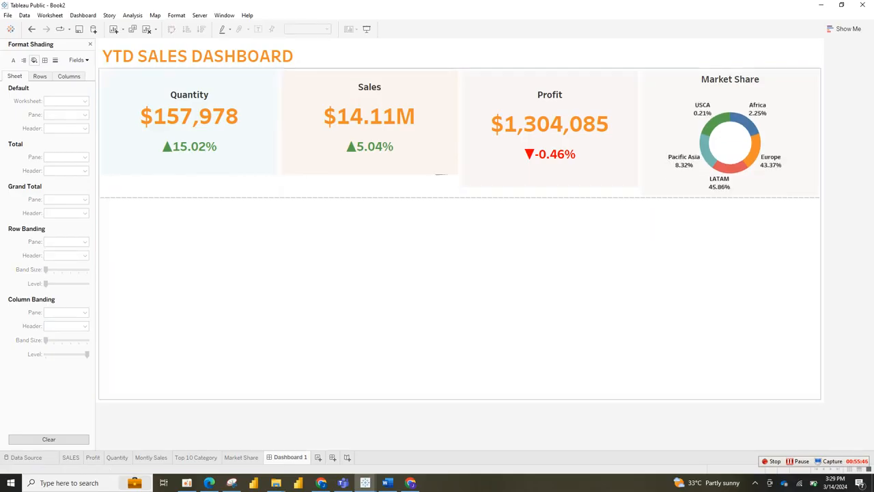
left_click(459, 198)
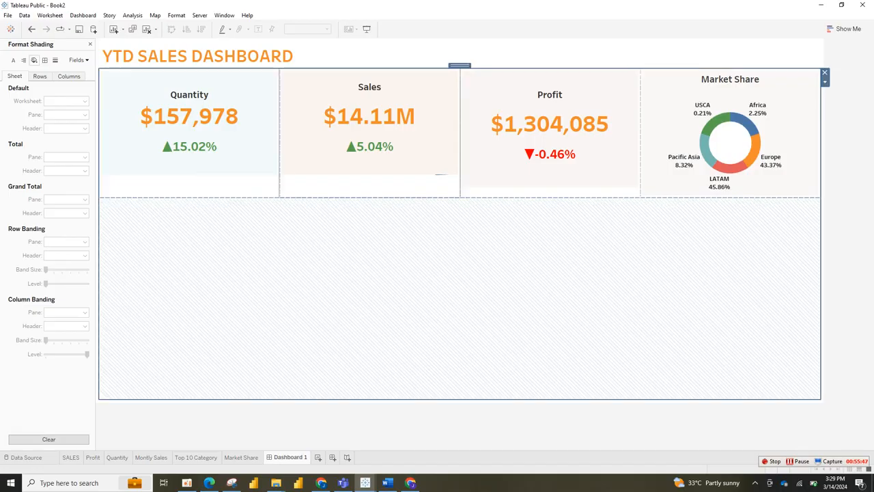
left_click(410, 170)
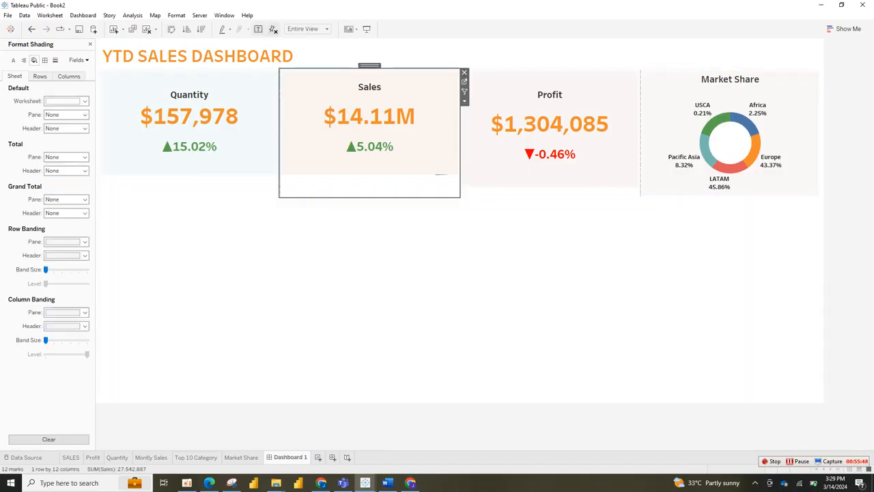
left_click(459, 298)
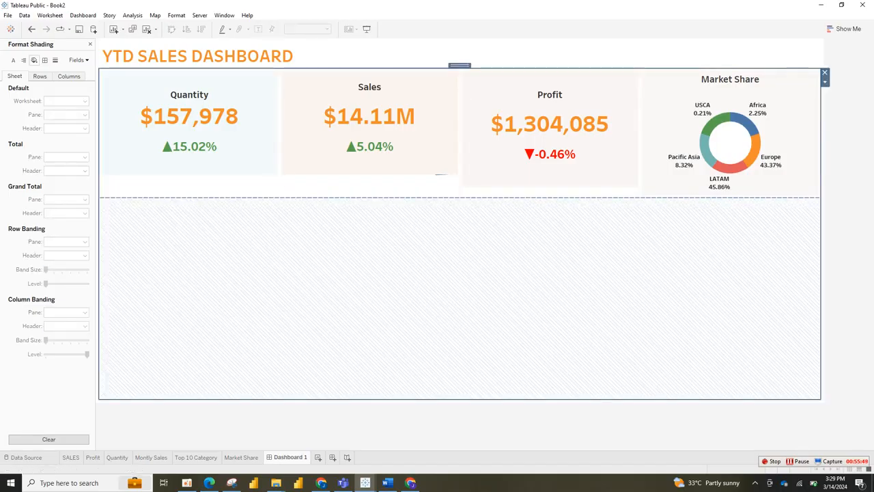
key("Escape")
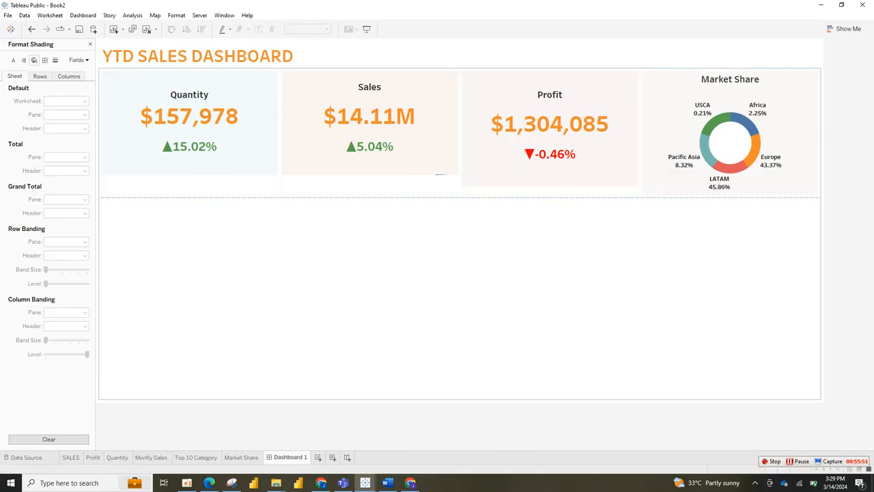
left_click(460, 298)
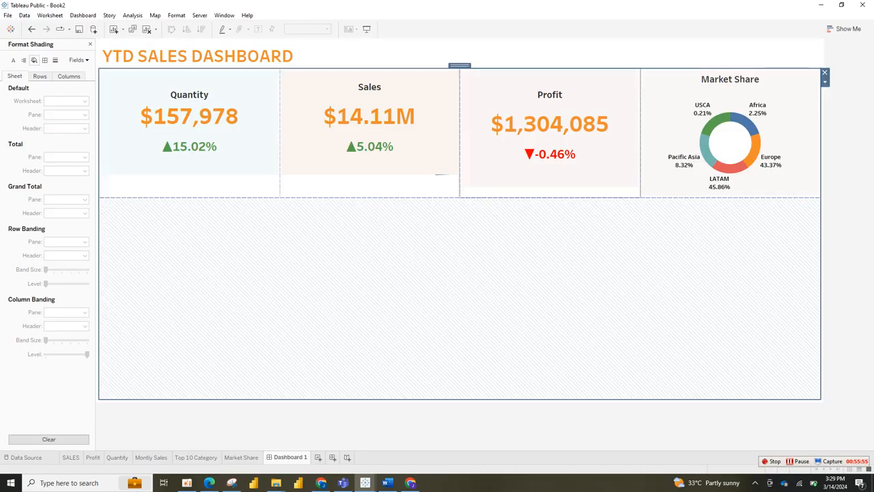
Make the title area above the row of four views taller and reduce the row's height a little further
left_click_drag(550, 69, 550, 107)
left_click(370, 171)
left_click(459, 317)
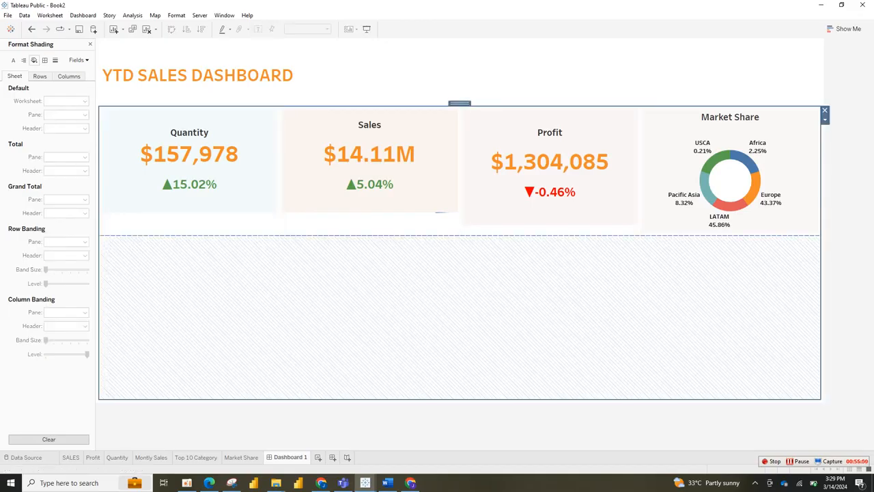
left_click_drag(459, 235, 459, 220)
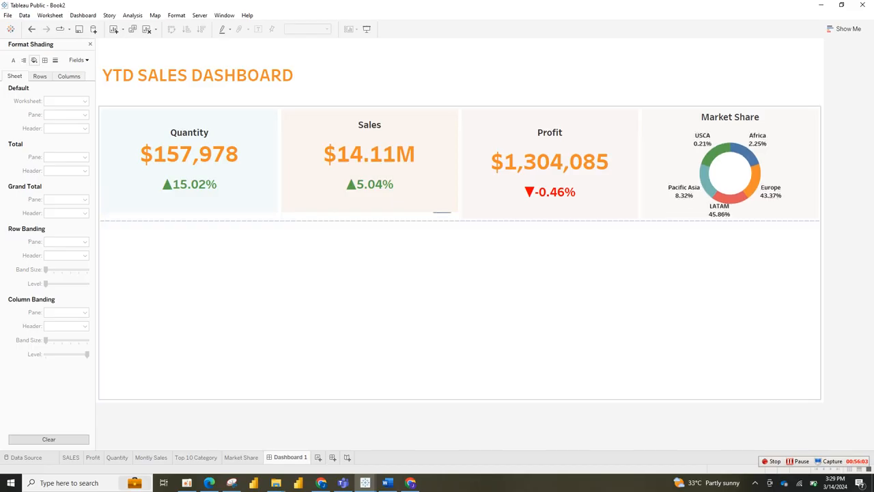
left_click(459, 309)
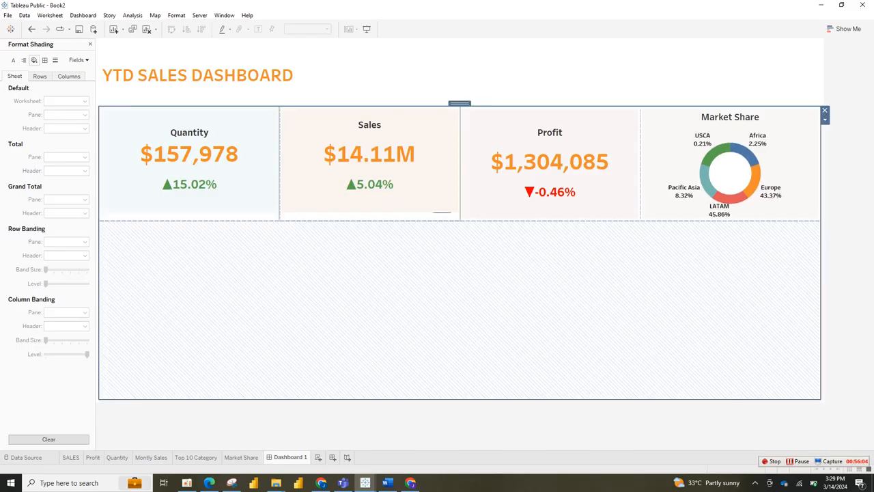
Select the horizontal container holding the four views and toggle Distribute Contents Evenly off and back on
left_click(370, 164)
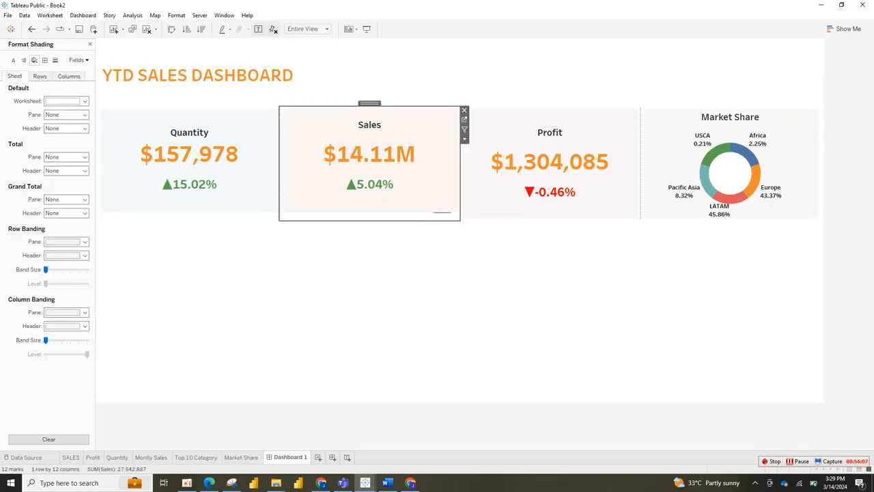
left_click(189, 163)
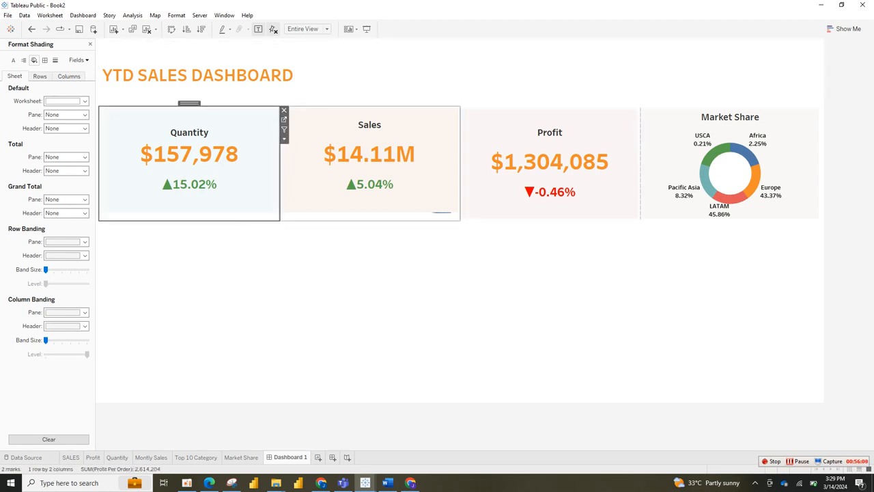
left_click(285, 139)
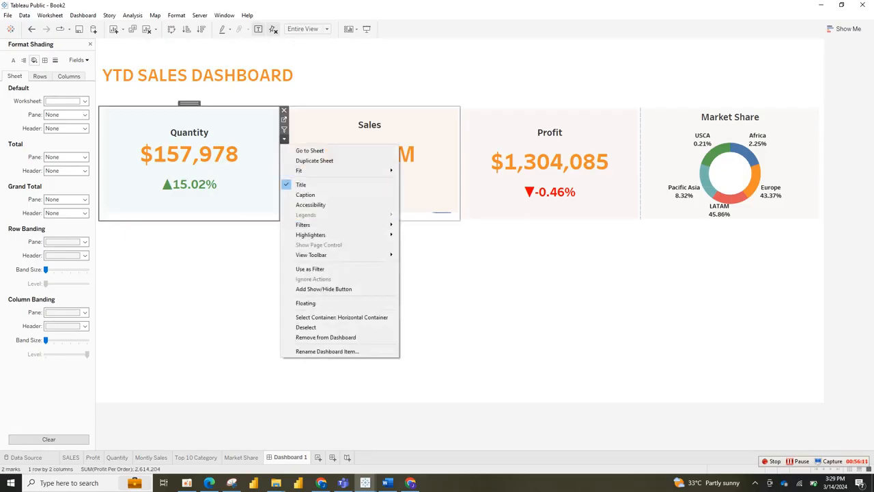
left_click(341, 317)
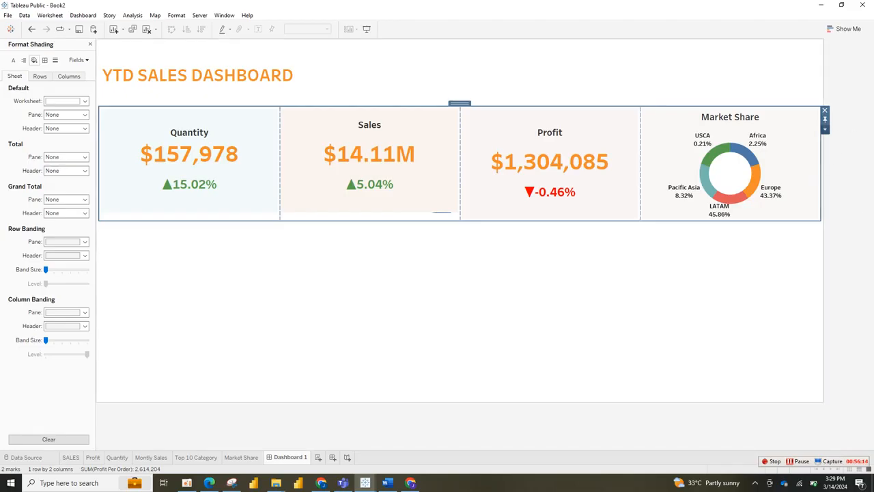
left_click(825, 128)
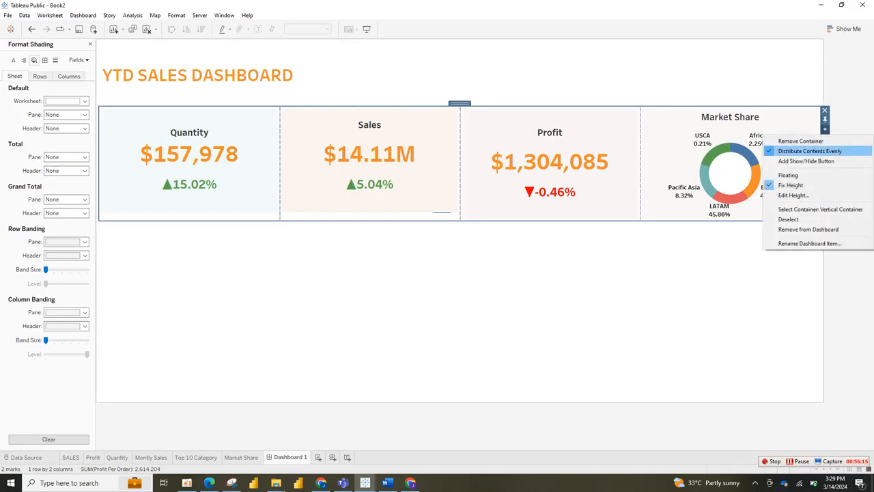
left_click(810, 151)
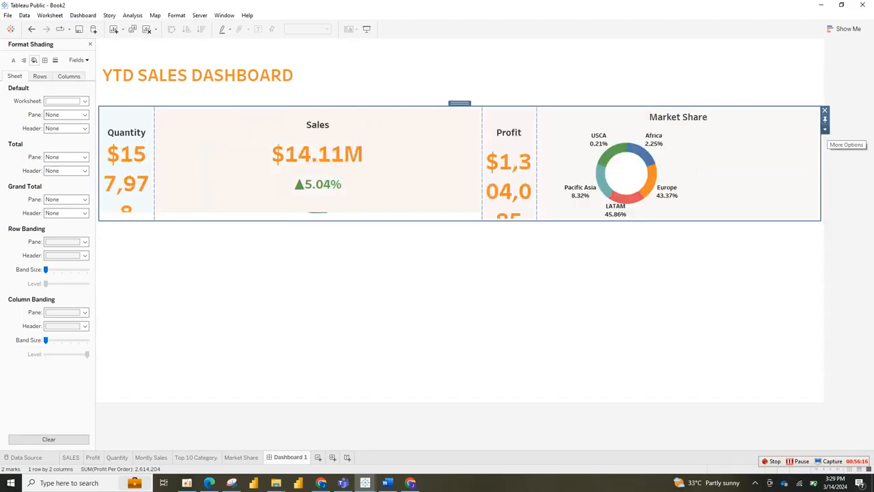
left_click(825, 129)
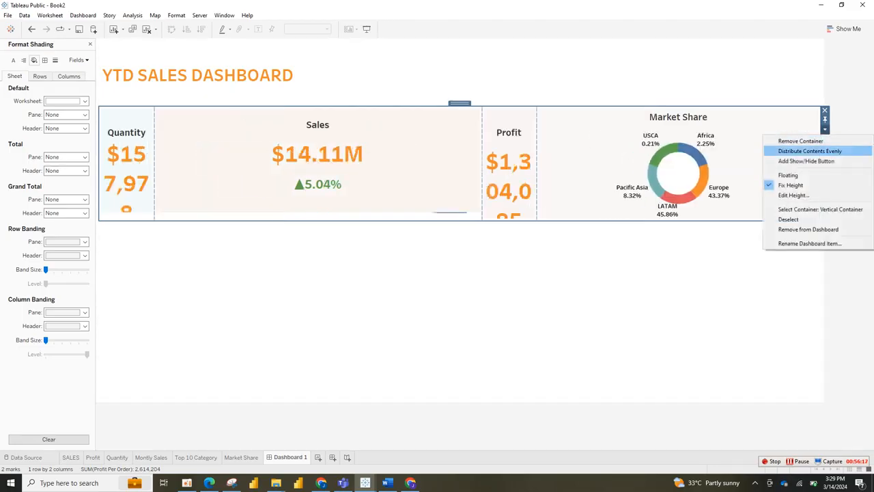
left_click(810, 151)
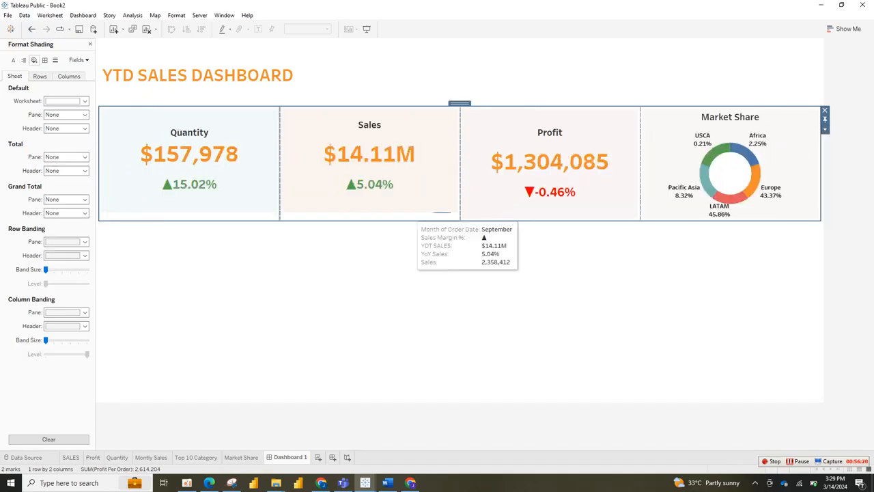
Close the shading format settings and shorten the dashboard title area by raising its lower edge to about y = 126 px
left_click(416, 208)
left_click(460, 309)
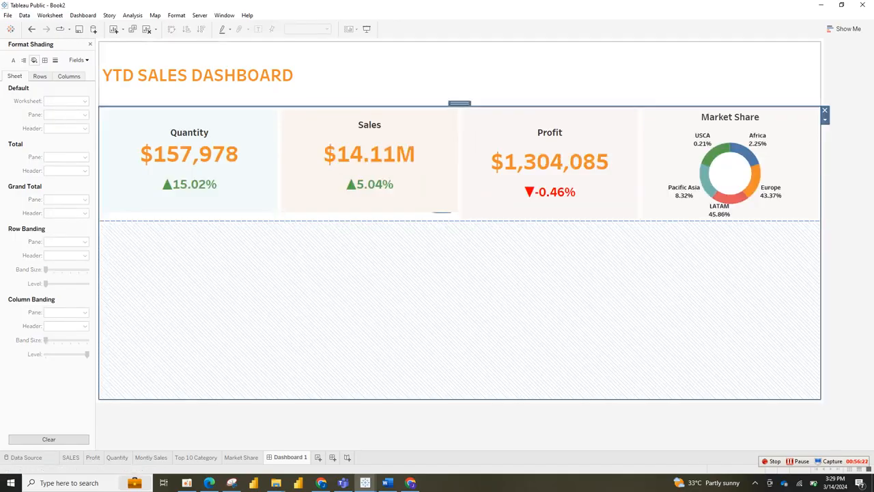
left_click(369, 75)
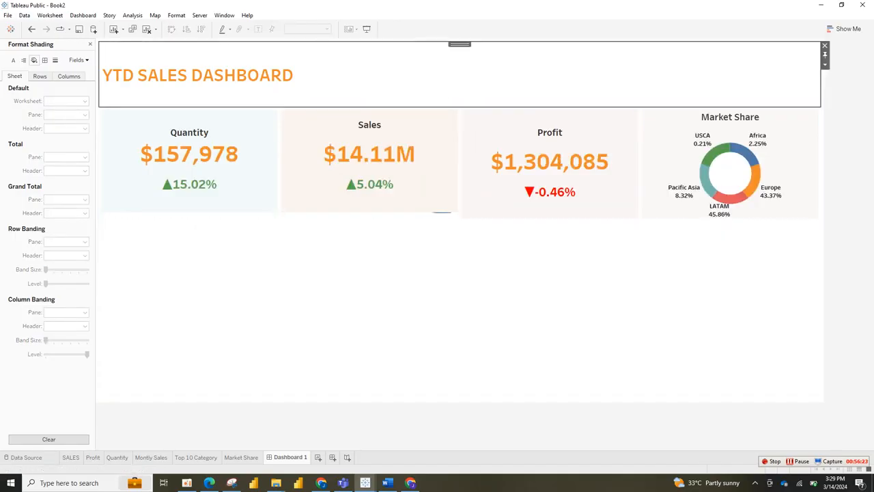
left_click(90, 44)
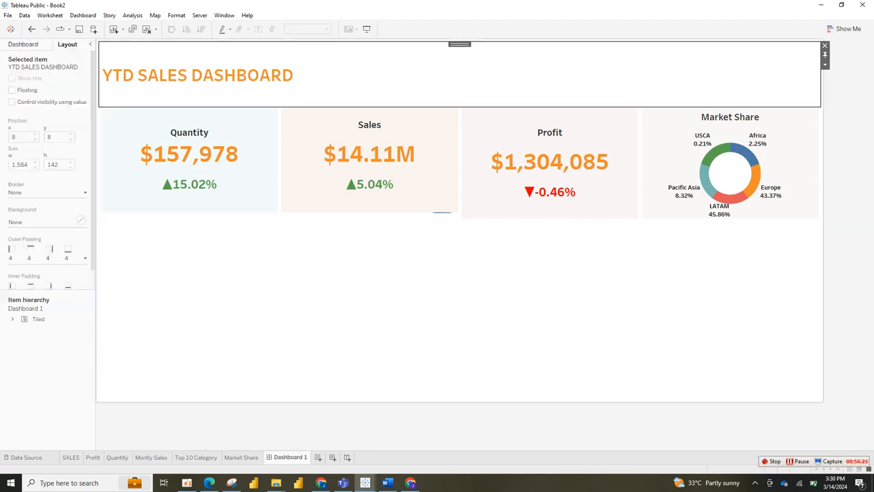
left_click(189, 164)
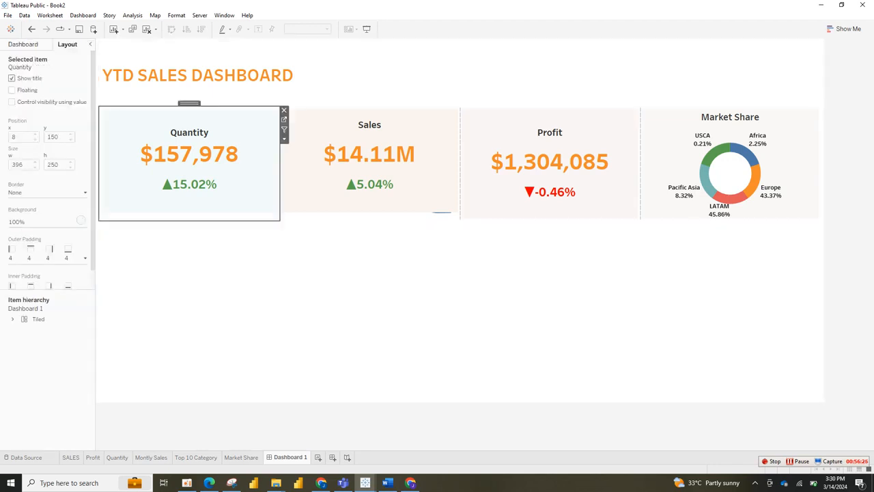
left_click(460, 75)
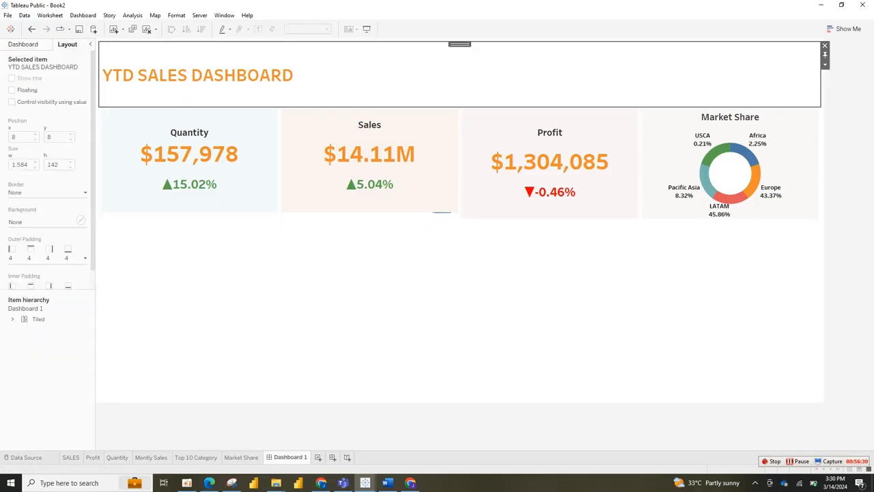
left_click_drag(459, 107, 459, 96)
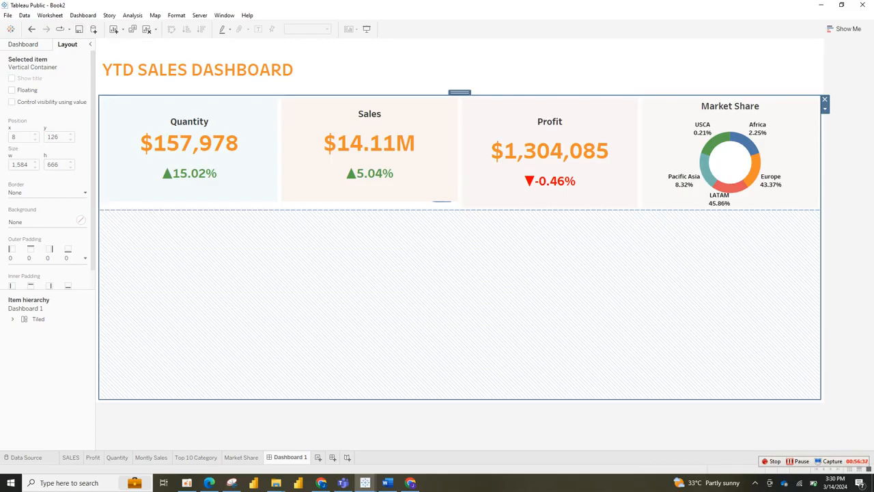
Insert a Blank object across the full dashboard width between the title and the row of four views
left_click(23, 44)
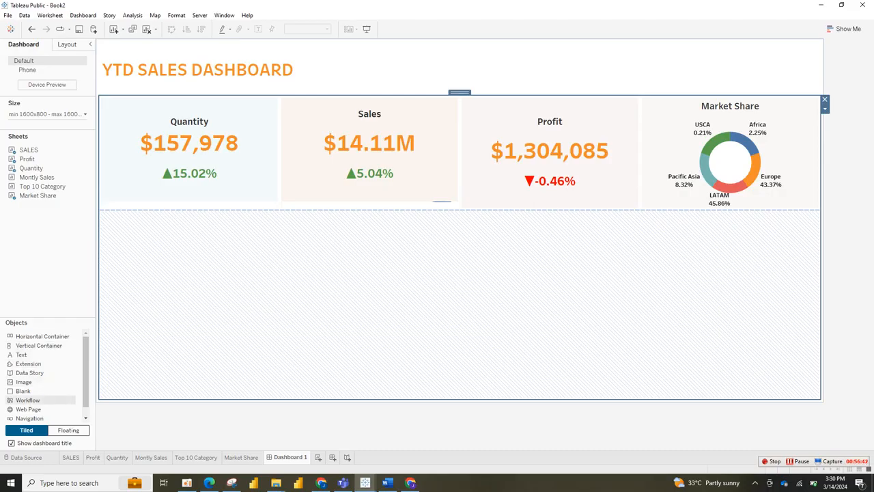
left_click_drag(41, 391, 279, 96)
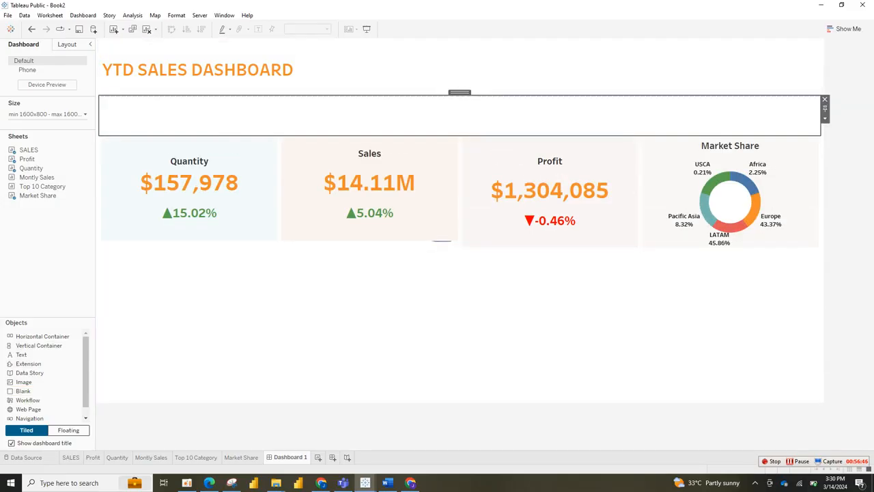
right_click(459, 125)
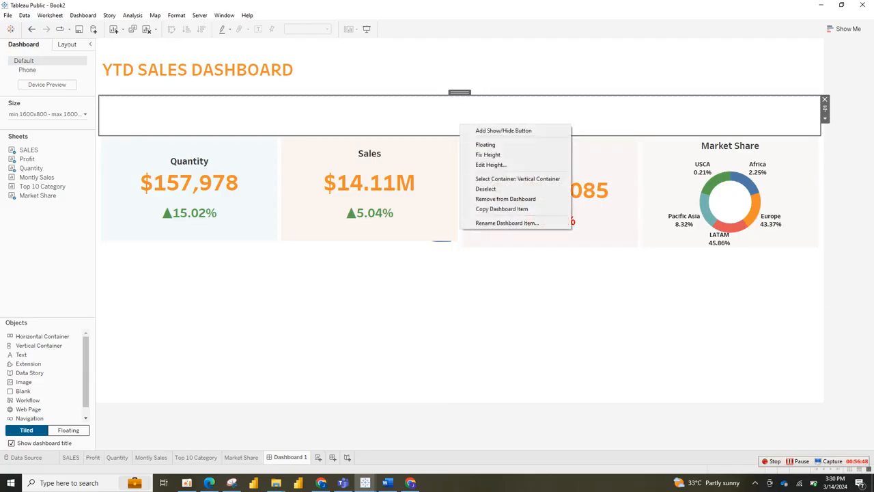
key("Escape")
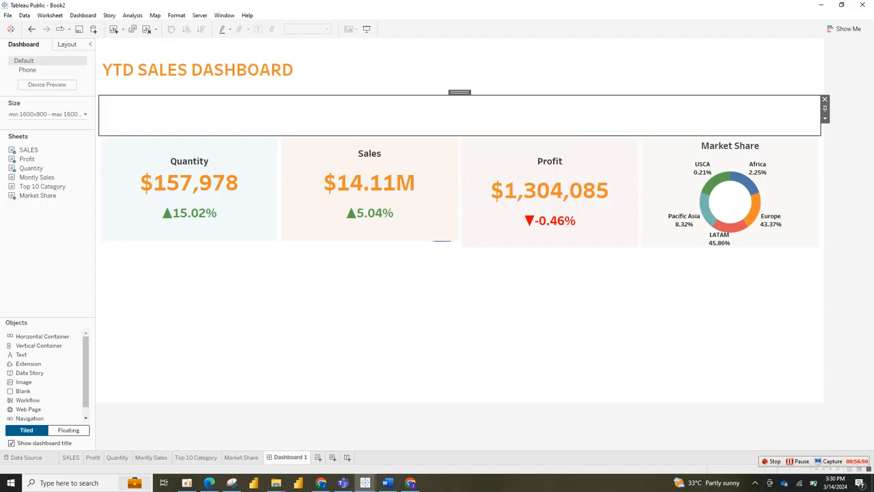
Fill the Blank object's background with navy blue #00007f
key("t")
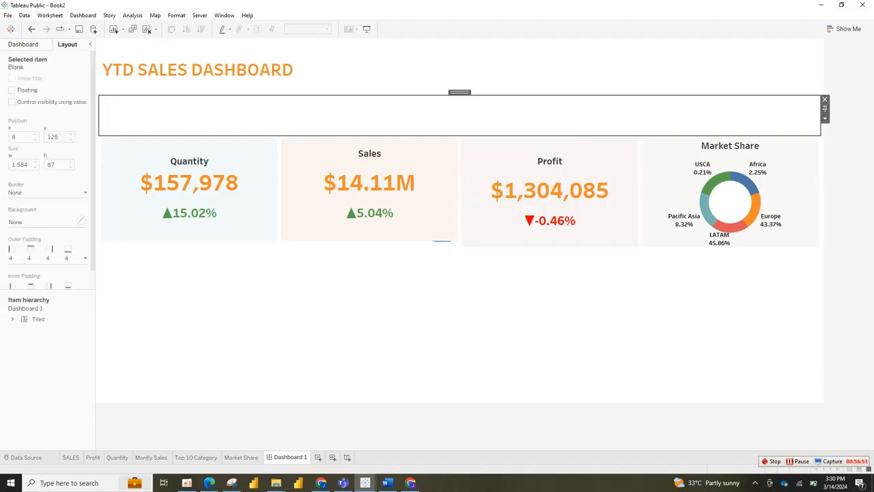
left_click(81, 220)
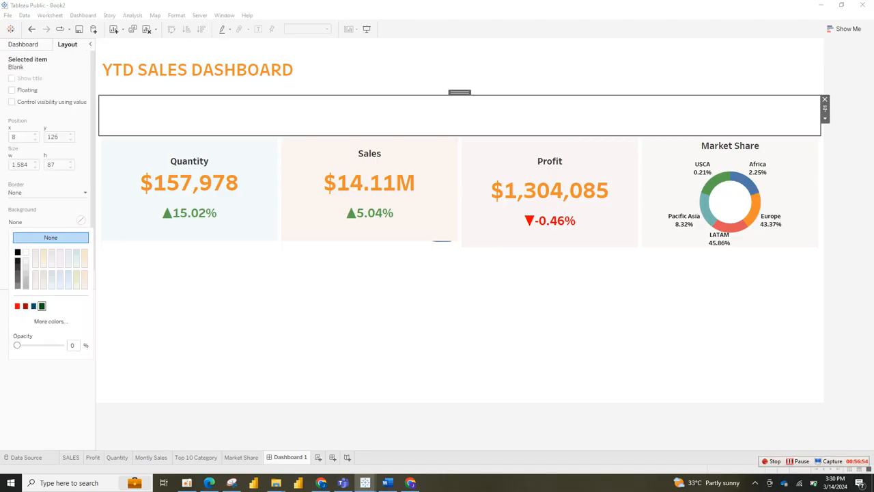
left_click(42, 306)
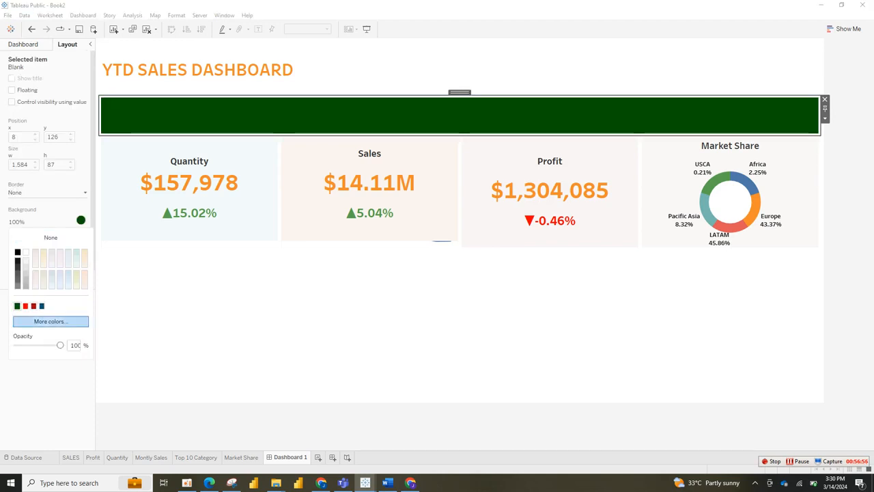
left_click(51, 321)
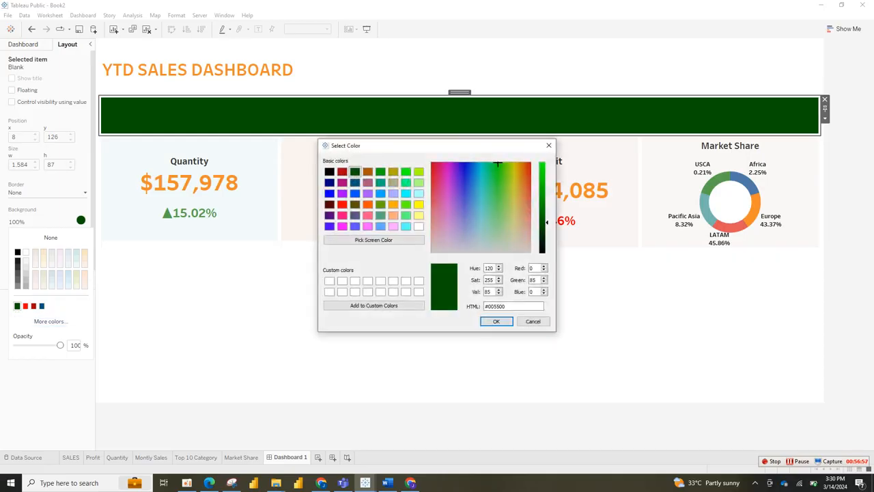
left_click(354, 204)
left_click(515, 164)
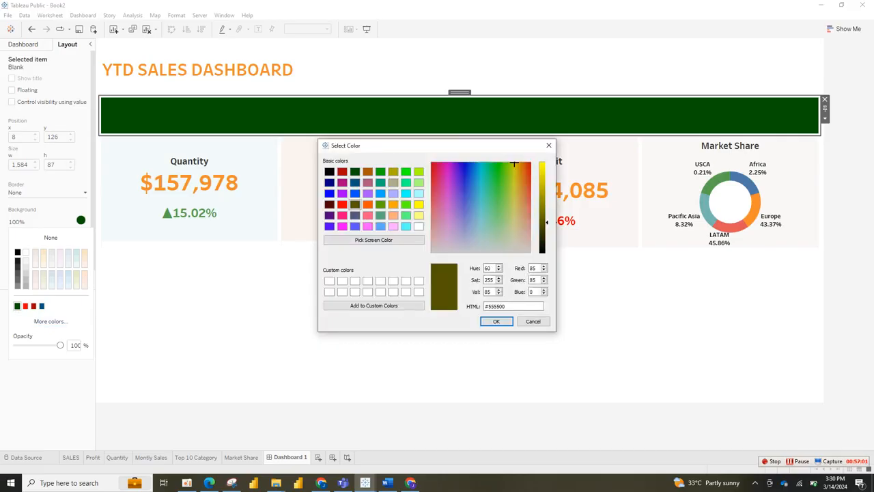
left_click(329, 183)
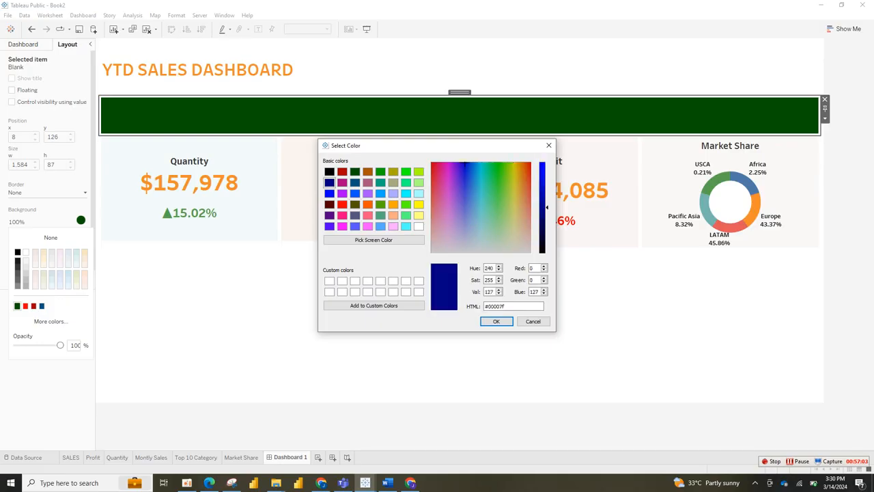
left_click(496, 321)
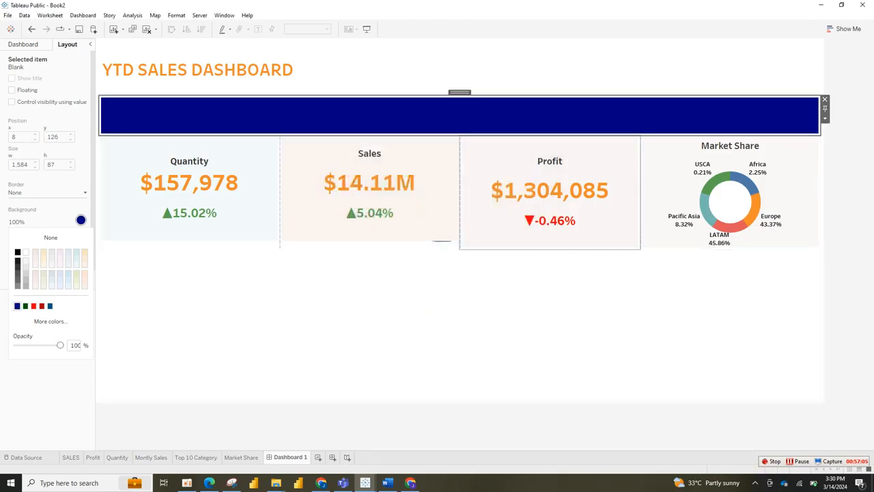
Shorten the navy Blank bar to about 32 px high, and try to set its exact height to 7 px
left_click_drag(459, 135, 459, 110)
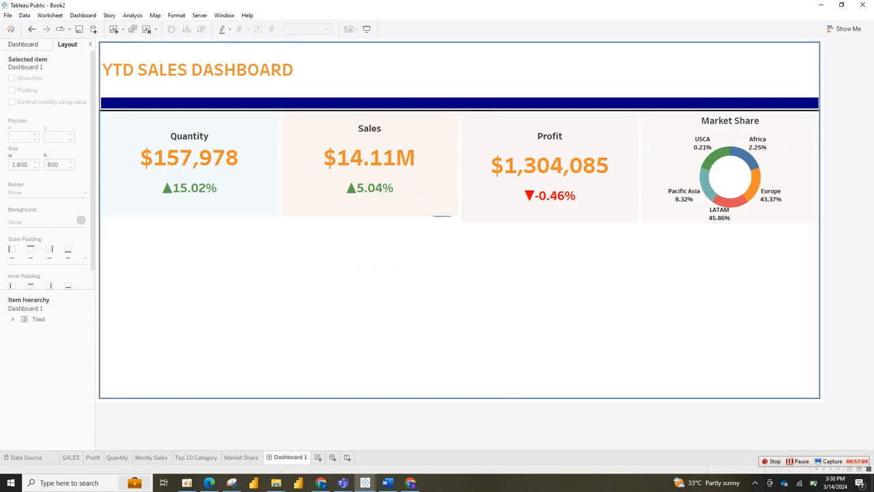
right_click(480, 101)
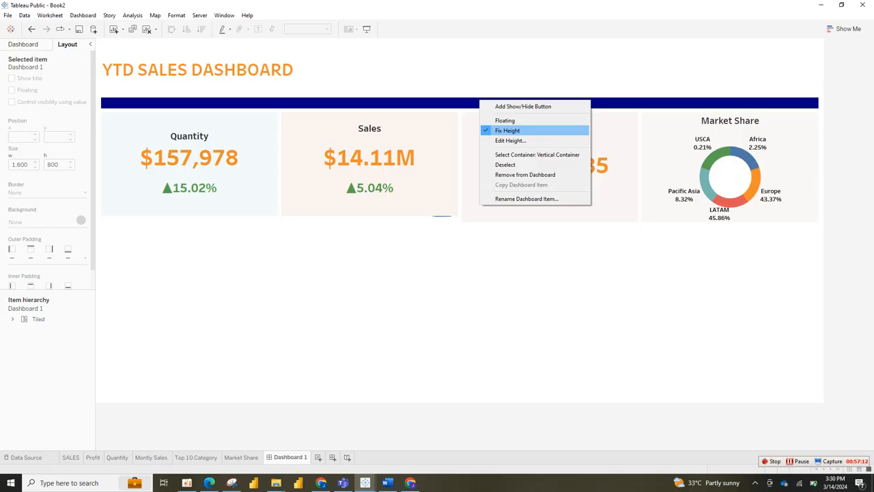
left_click(510, 141)
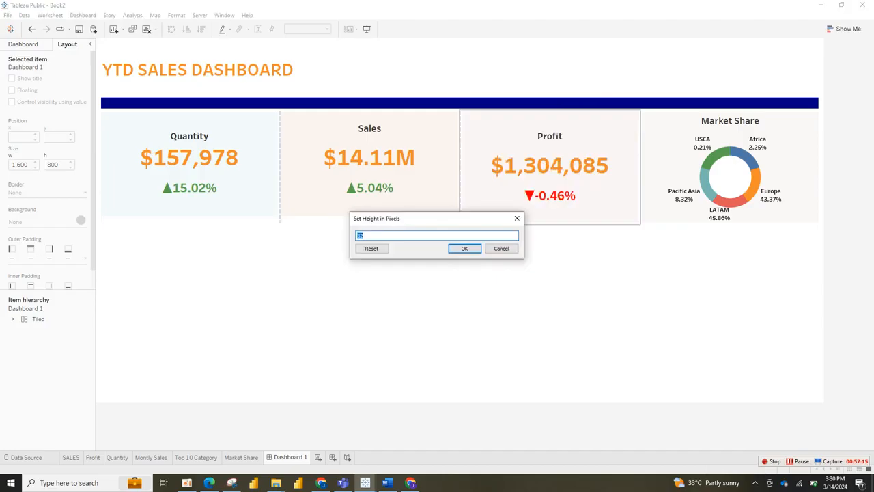
type("7")
key("Return")
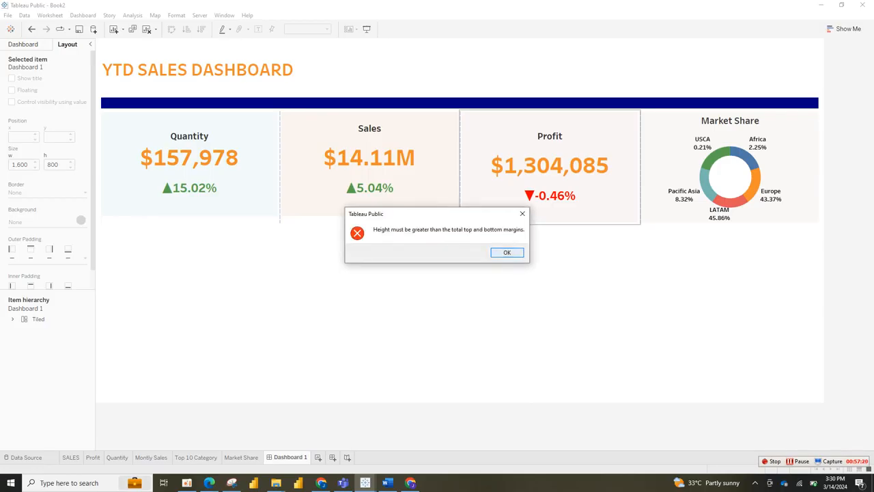
key("Return")
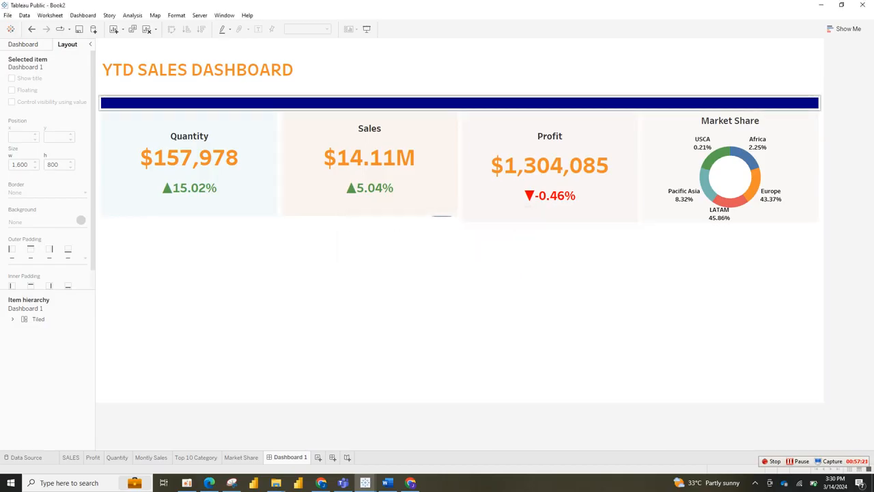
Enlarge the navy Blank bar to about 74 px high, and try to set its exact height to 6 px
left_click(459, 103)
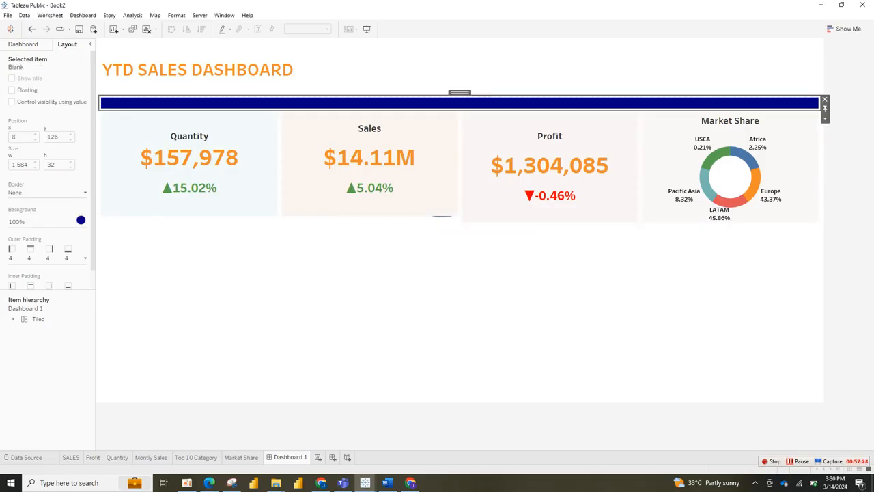
left_click_drag(369, 110, 369, 129)
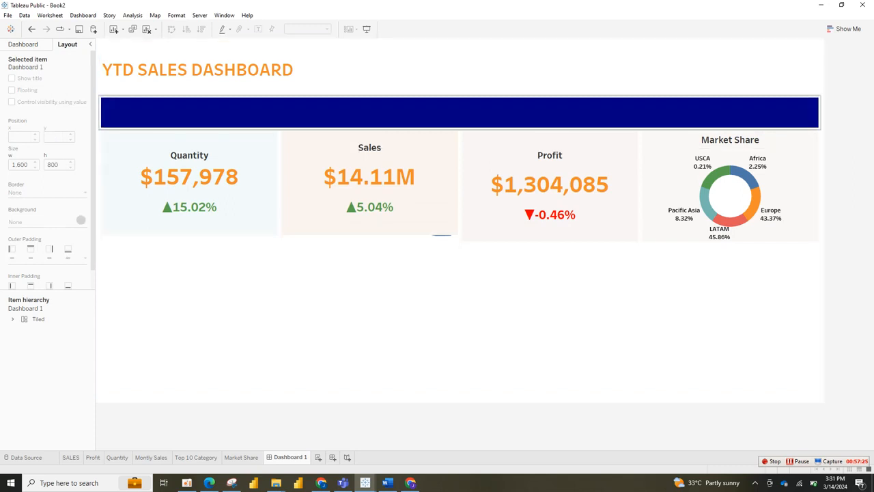
right_click(460, 116)
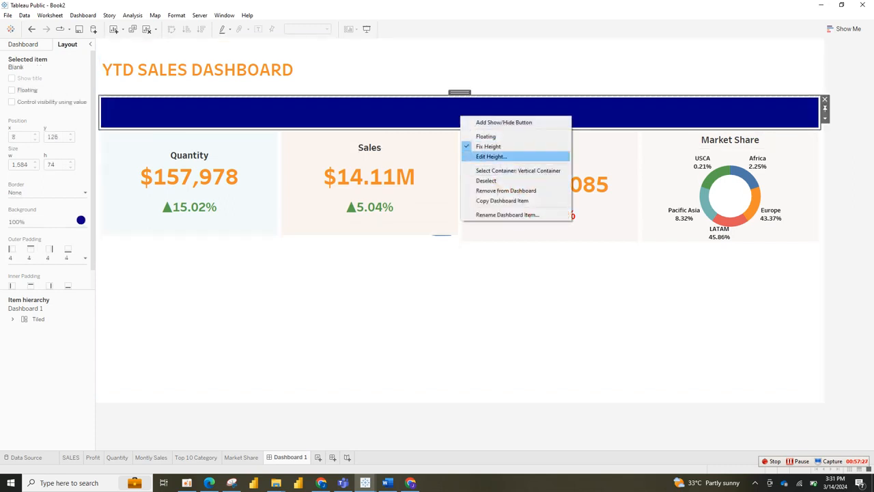
left_click(491, 157)
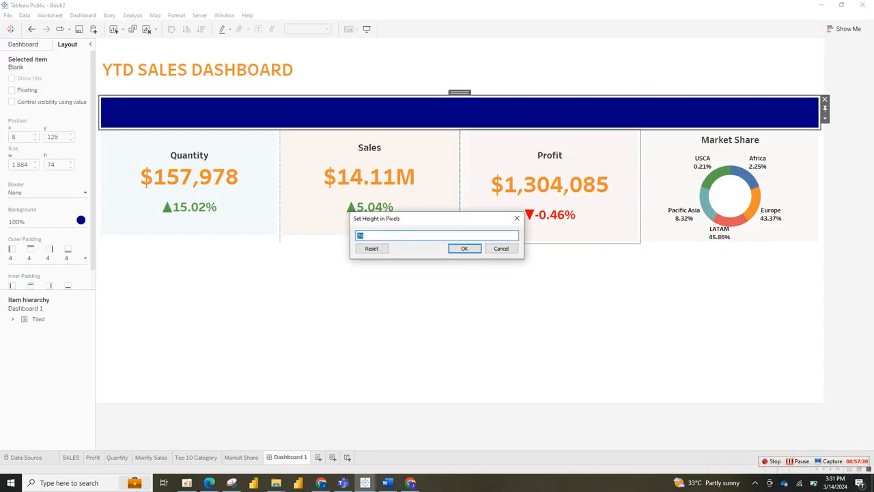
type("6")
key("Return")
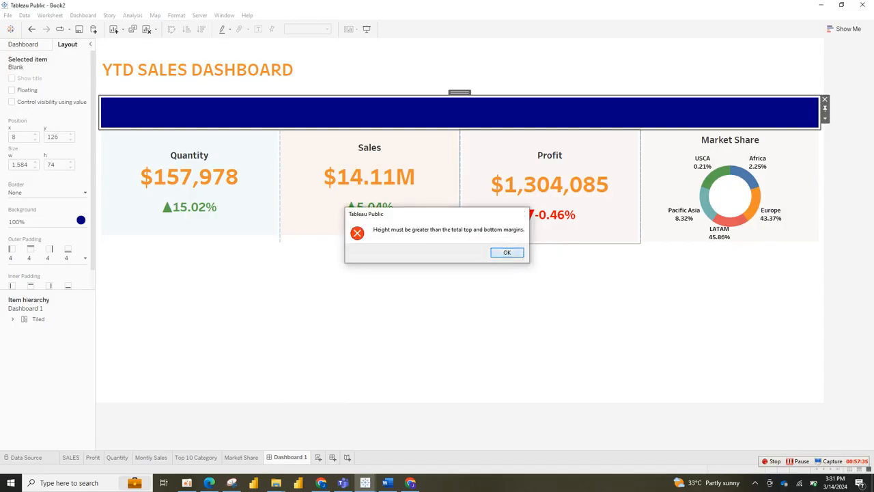
key("Return")
key("Escape")
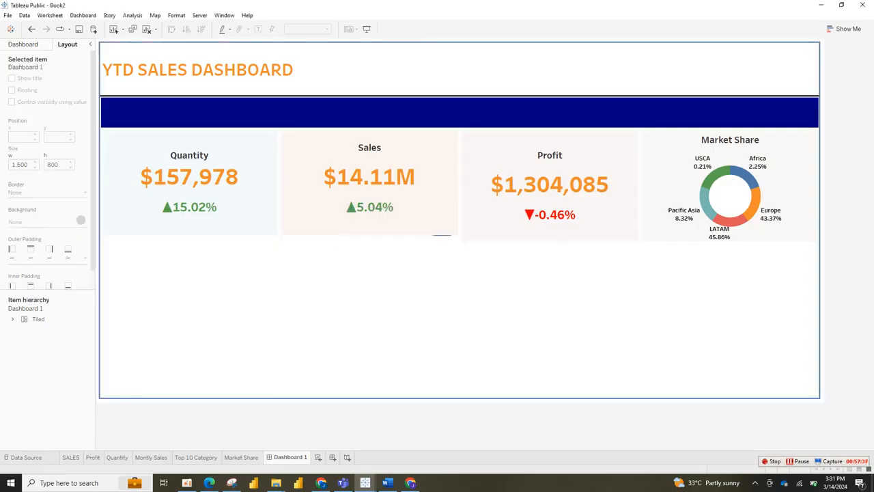
left_click(459, 112)
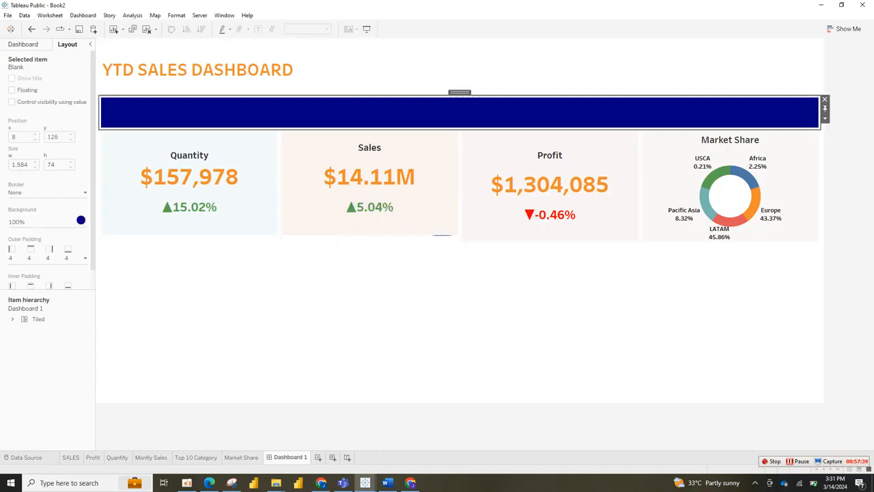
Shrink the dark blue divider band below the dashboard title to about 32 pixels high
left_click_drag(459, 129, 459, 108)
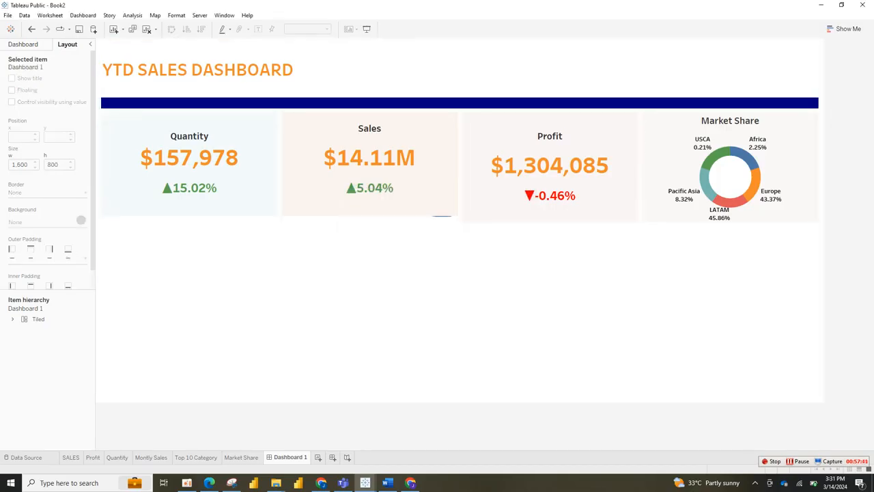
left_click(459, 103)
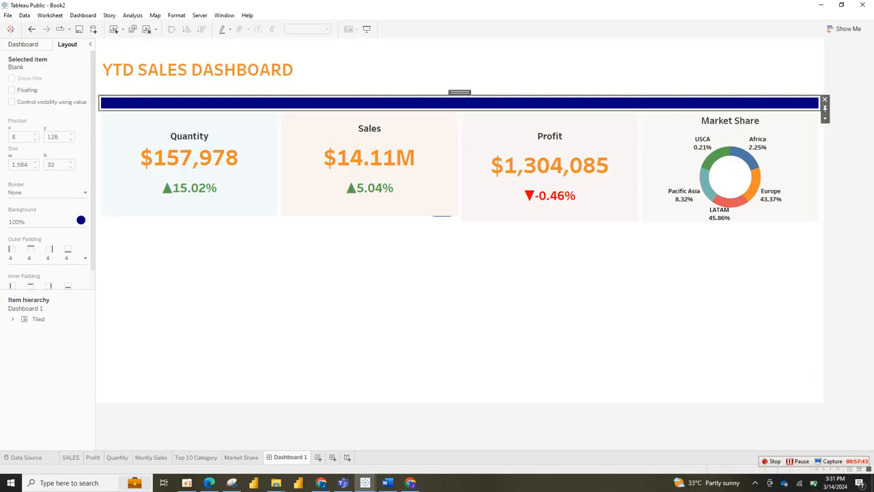
right_click(487, 104)
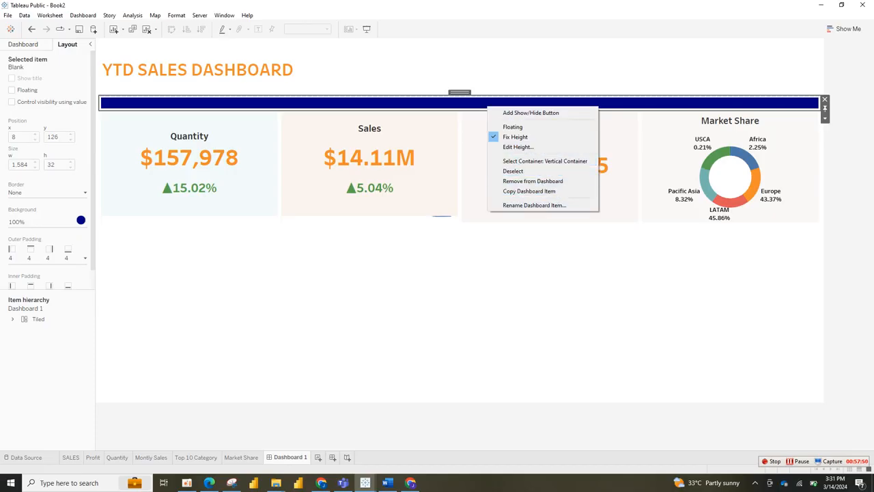
key("Escape")
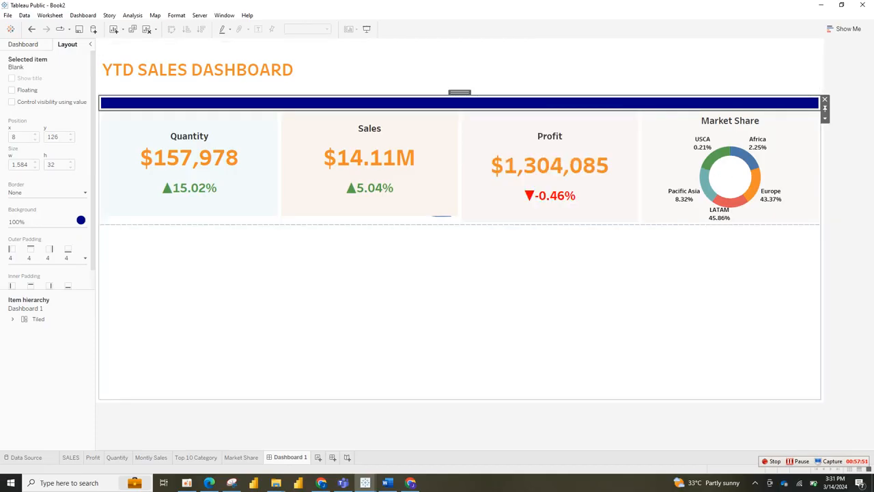
left_click(459, 310)
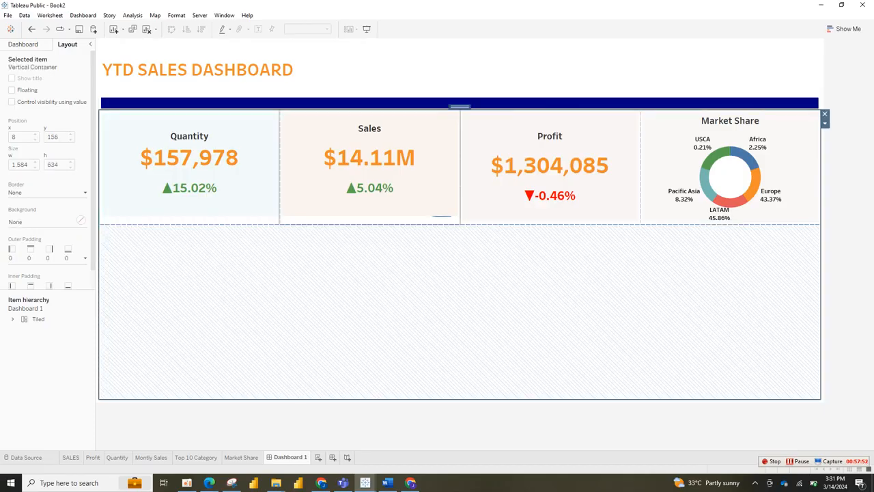
Set the dark blue divider's outer padding to 1 on all sides
left_click(459, 103)
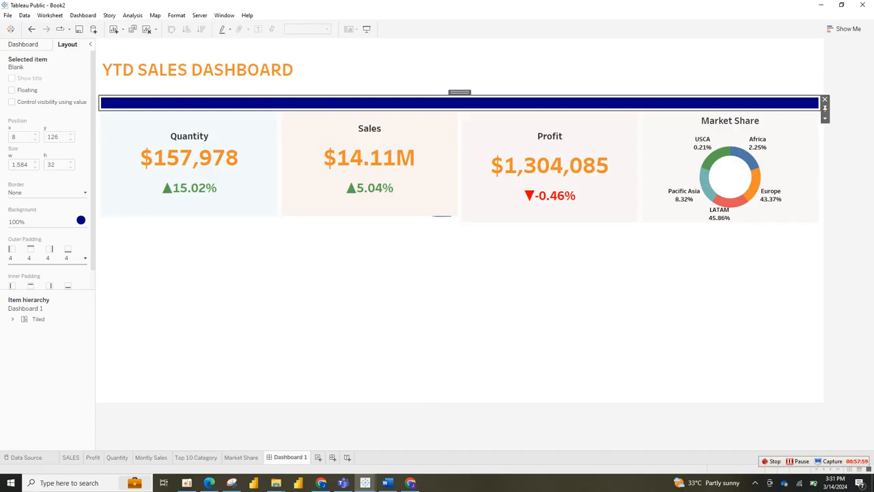
left_click(85, 258)
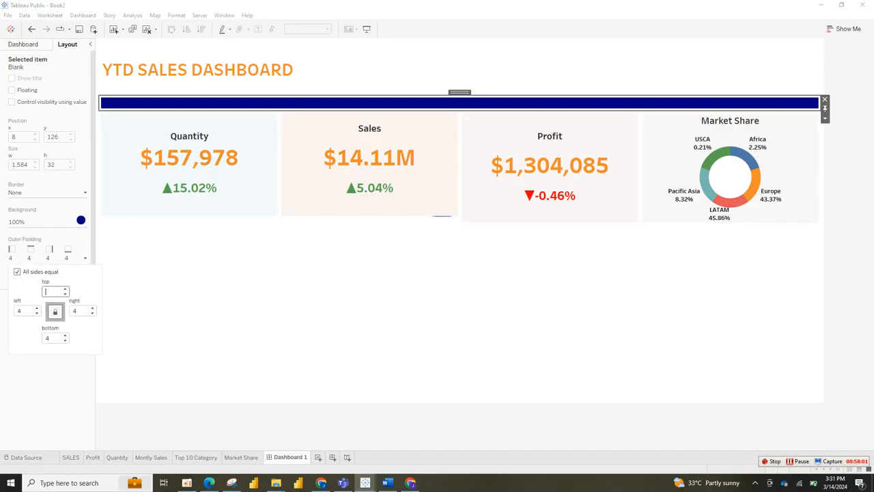
type("1")
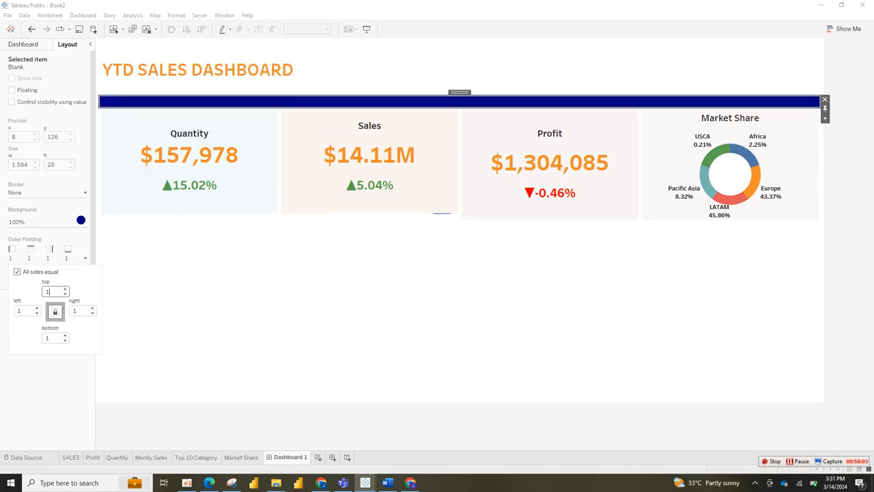
key("Escape")
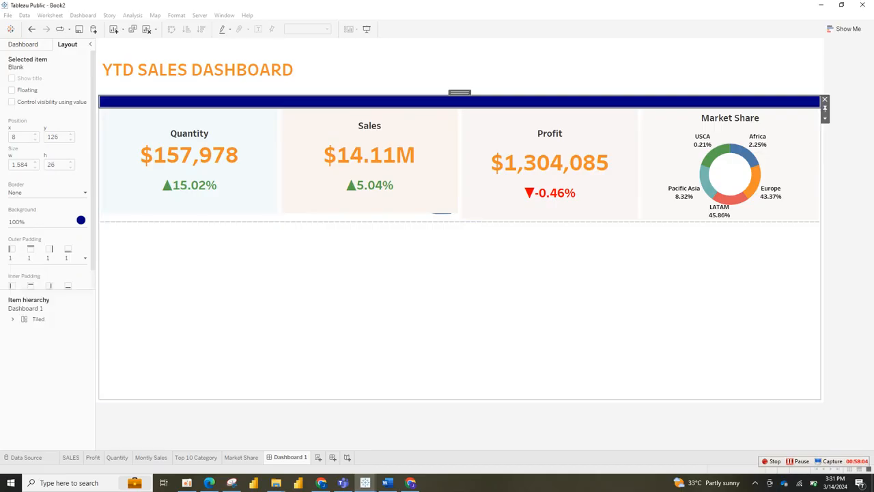
left_click(369, 310)
left_click(369, 69)
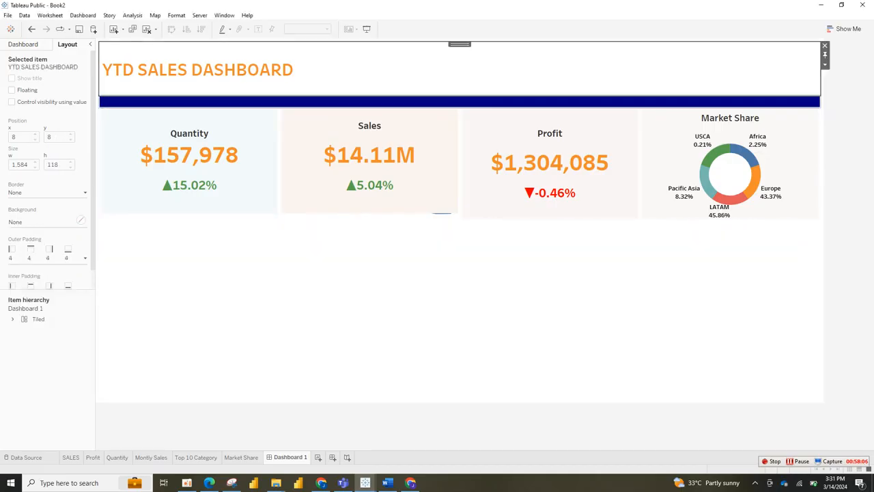
Set the height of the dark blue divider below the title to 7 pixels
right_click(349, 101)
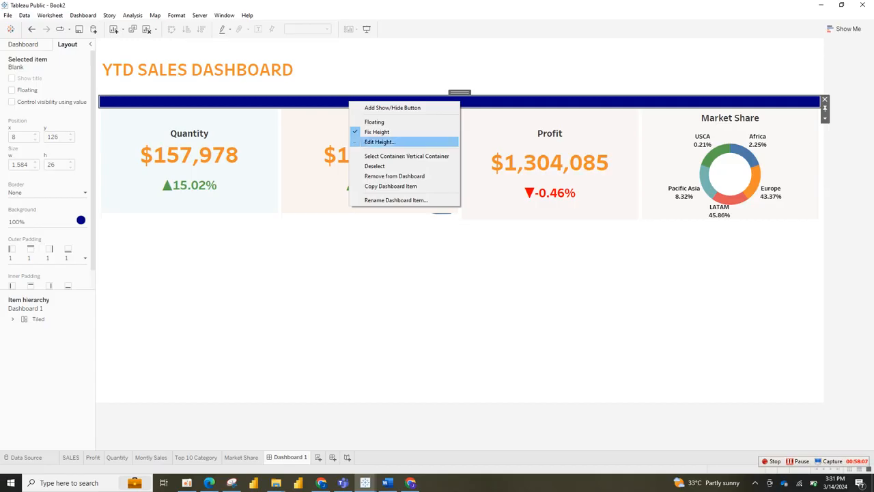
left_click(380, 142)
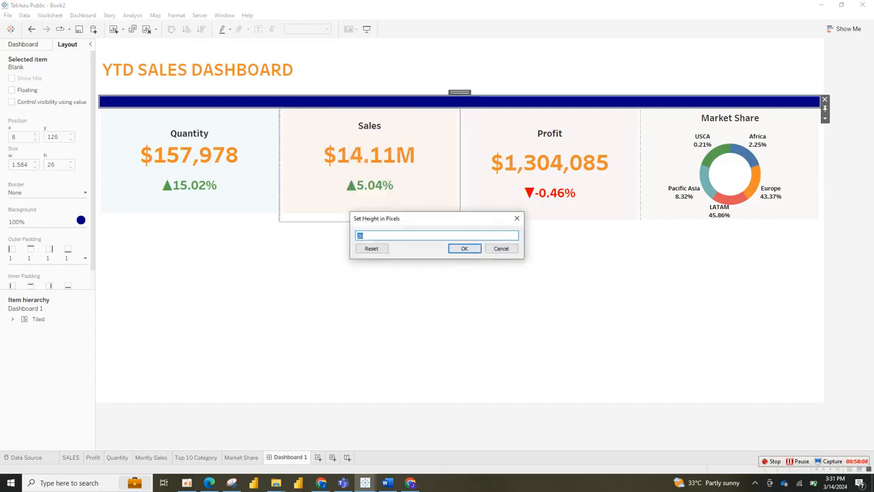
type("7")
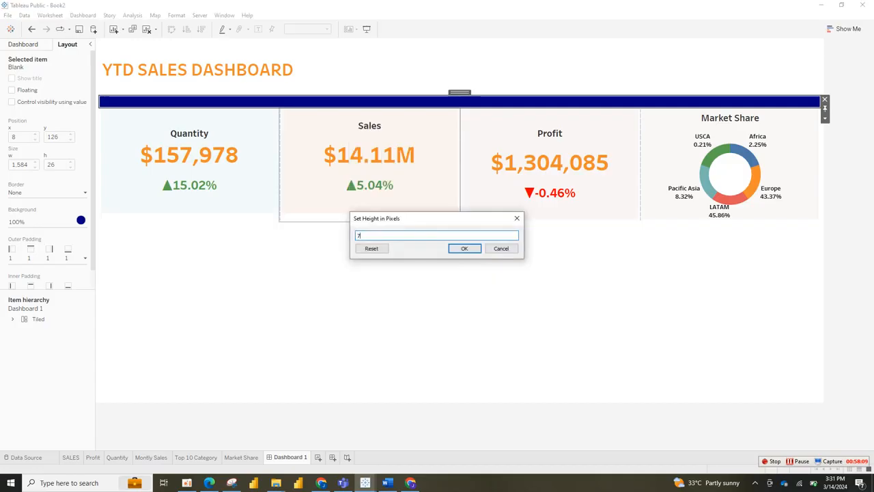
key("Return")
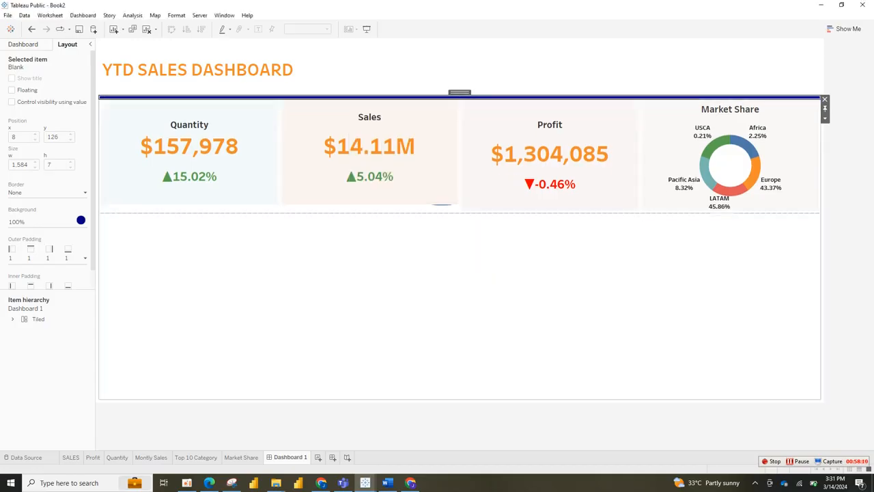
left_click(550, 69)
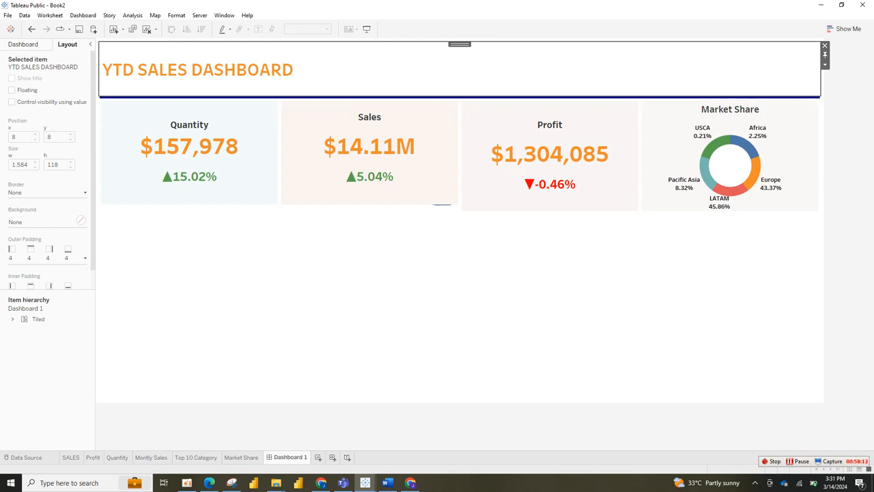
key("Escape")
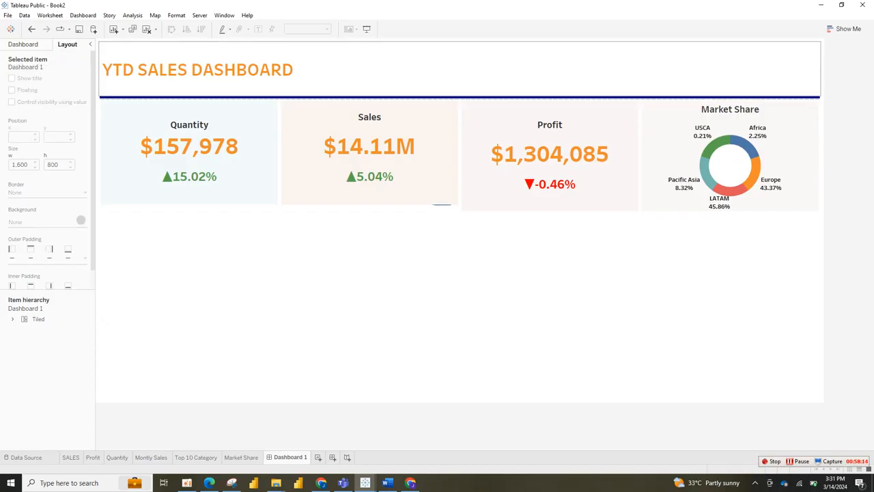
Reduce the height of the YTD SALES DASHBOARD title area so the divider sits closer beneath the text
left_click(459, 69)
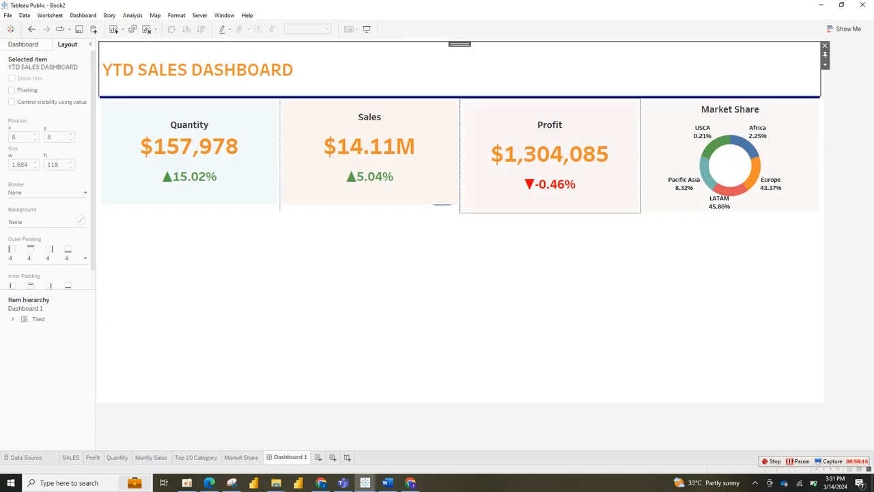
left_click_drag(459, 96, 459, 82)
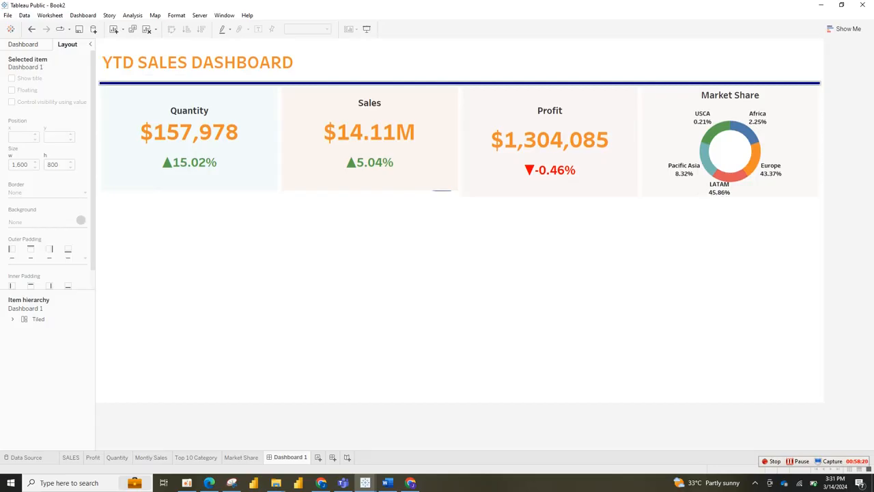
left_click(459, 299)
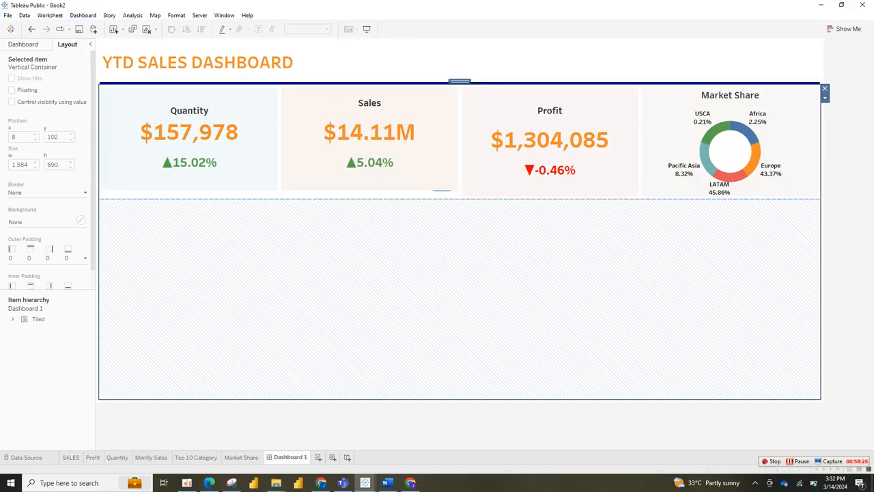
Add a tiled horizontal container beneath the row of KPI cards, inside the vertical container
left_click(23, 44)
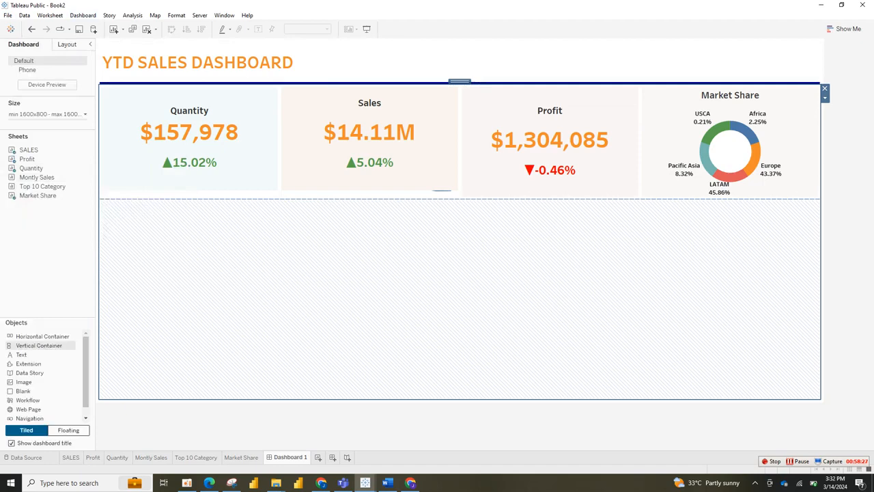
left_click(42, 336)
left_click_drag(42, 336, 222, 203)
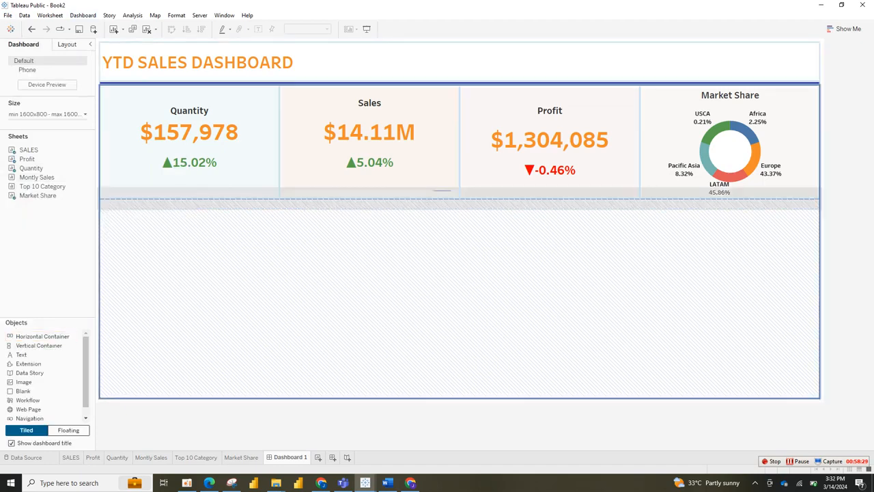
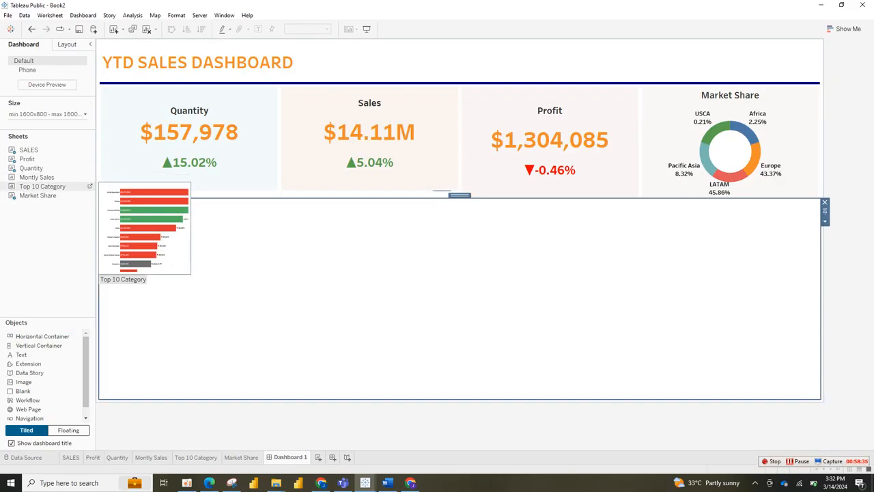
Place the Top 10 Category sheet in the new horizontal container and the Montly Sales sheet to its right
left_click_drag(42, 185, 294, 280)
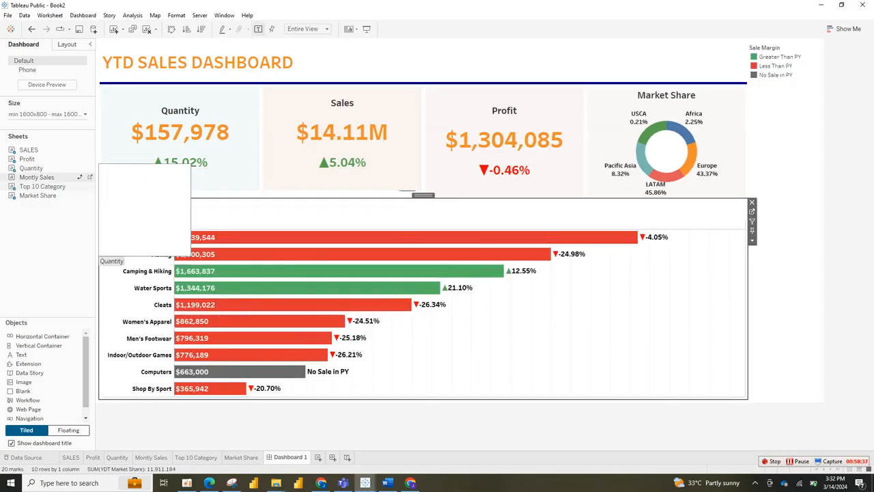
mouse_move(37, 177)
left_mouse_down()
mouse_move(423, 202)
mouse_move(738, 300)
left_mouse_up()
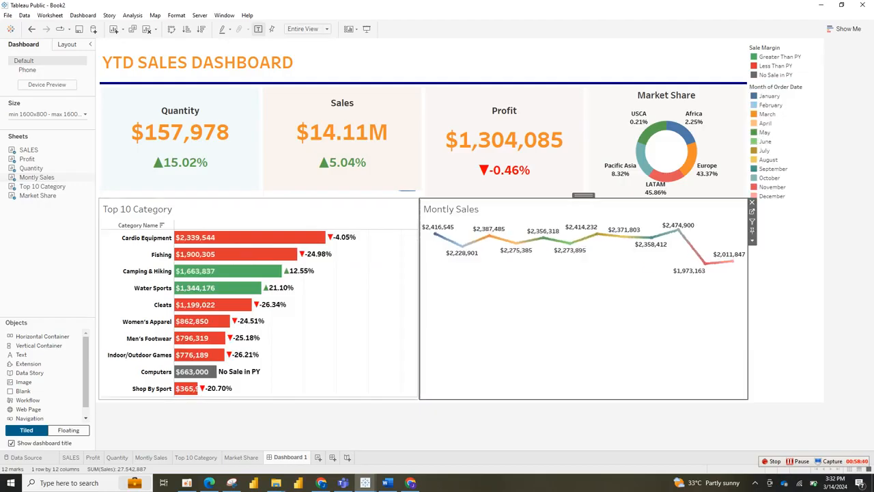
left_click(362, 298)
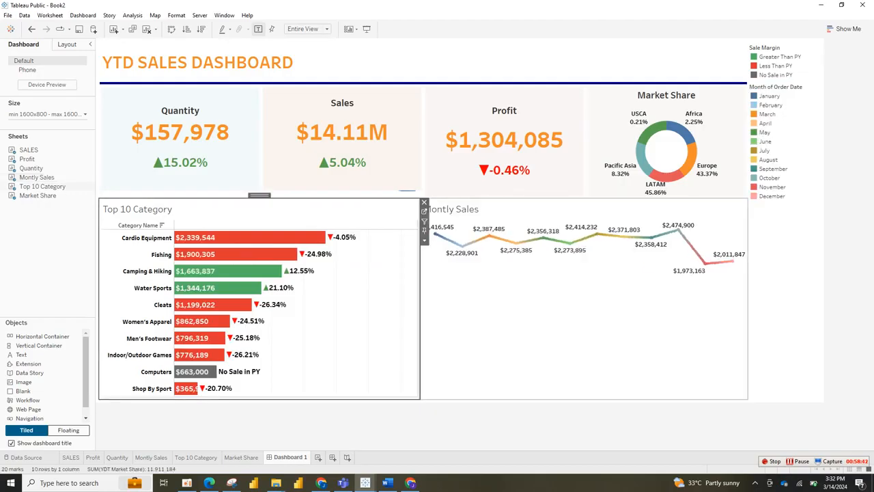
left_click(583, 298)
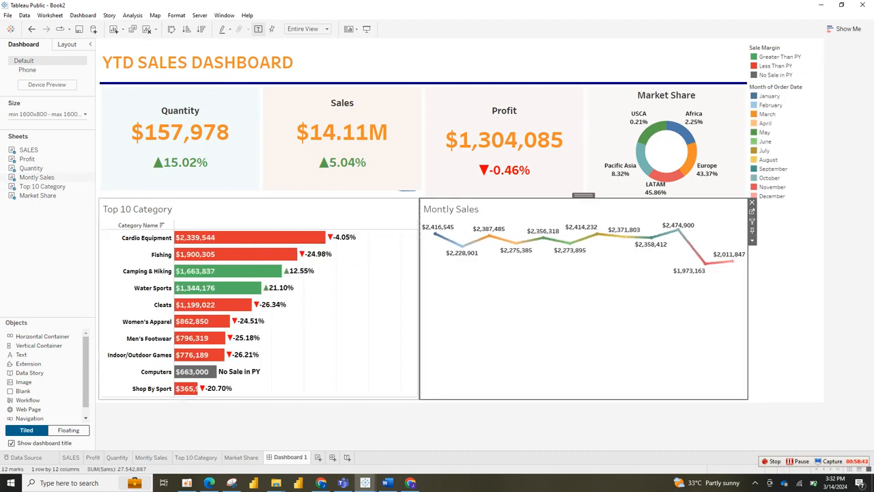
Go to the Top 10 Category worksheet from its chart on the dashboard
right_click(354, 294)
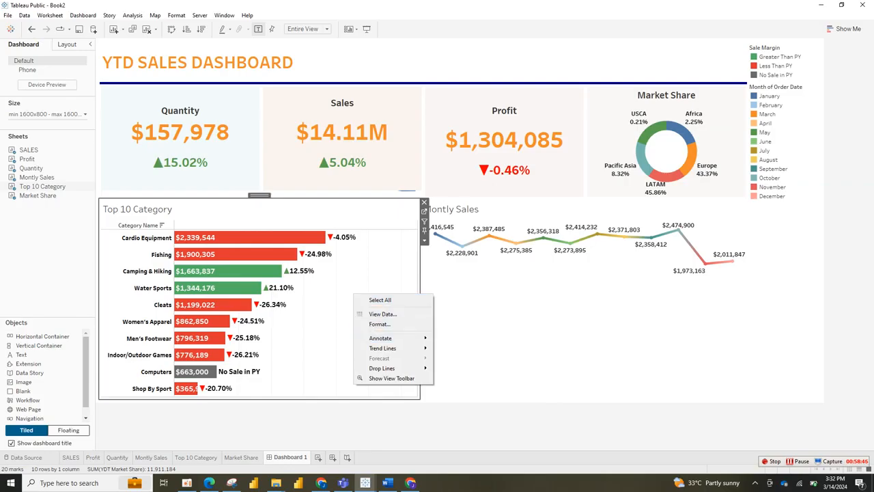
left_click(425, 239)
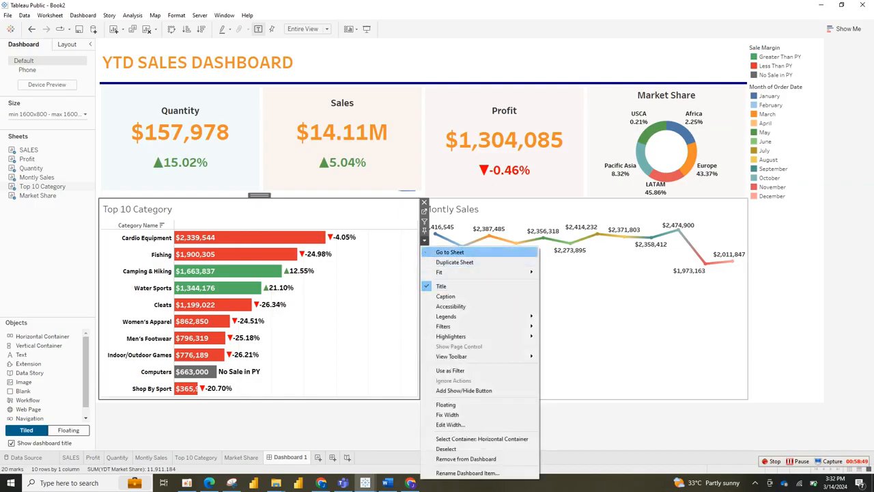
left_click(449, 252)
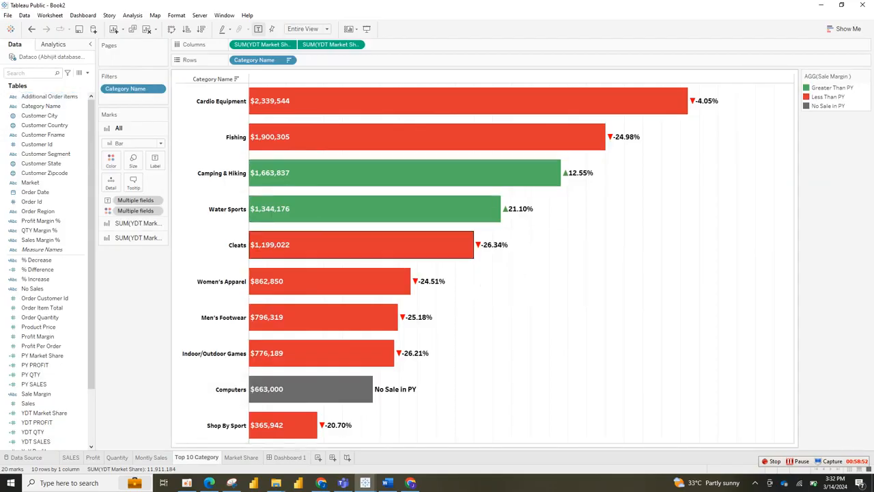
Set the default worksheet shading of the Top 10 Category sheet to None
right_click(521, 244)
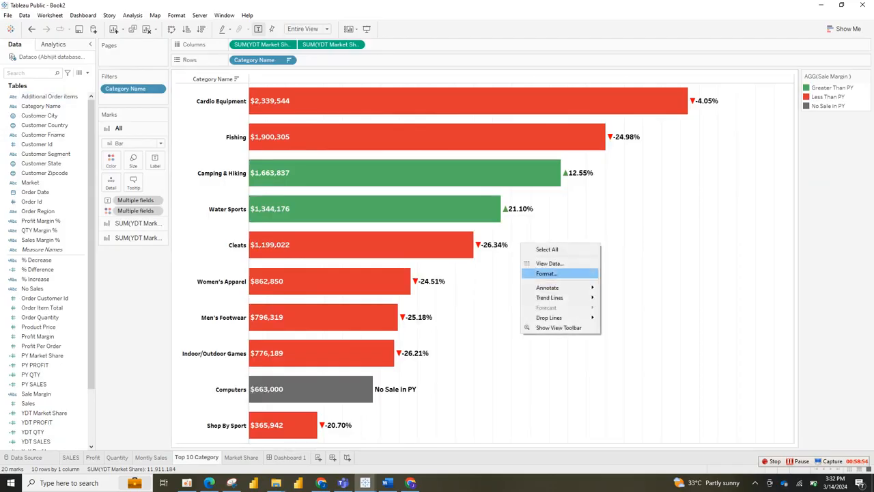
left_click(547, 273)
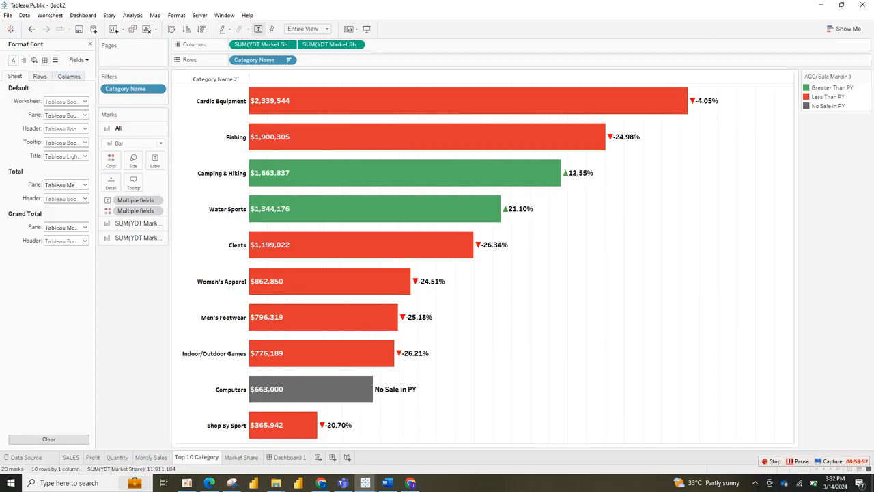
left_click(45, 60)
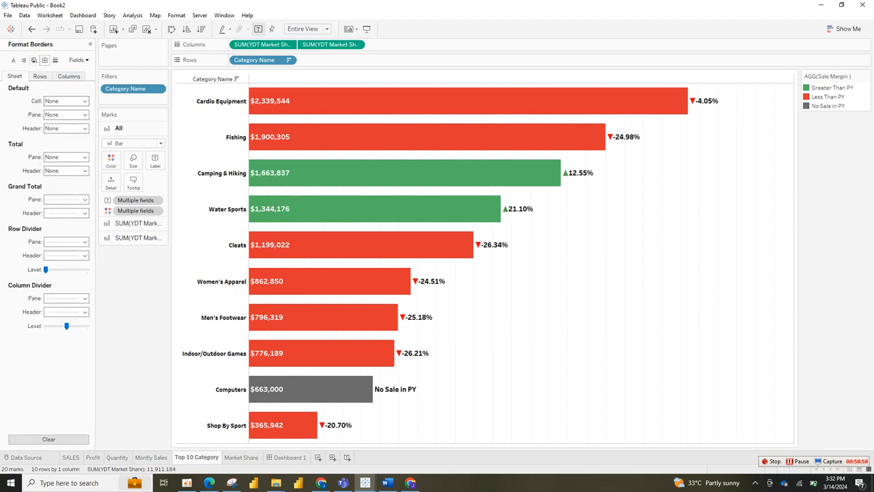
left_click(34, 61)
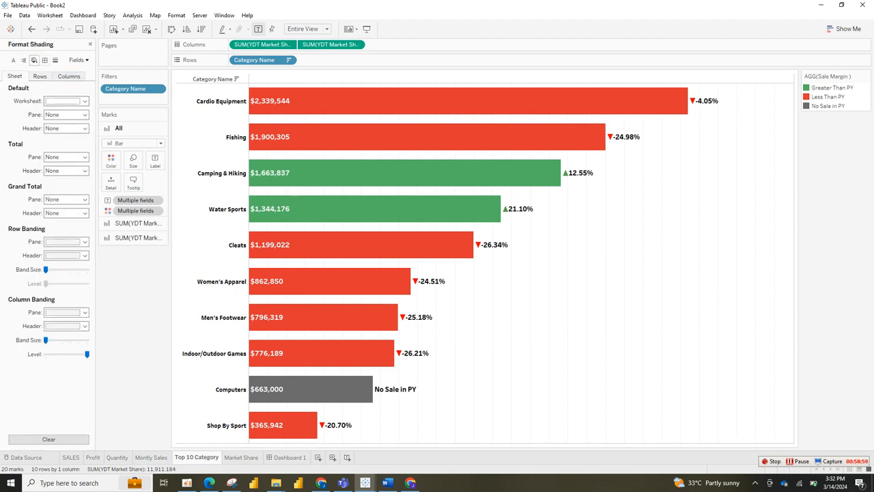
left_click(66, 101)
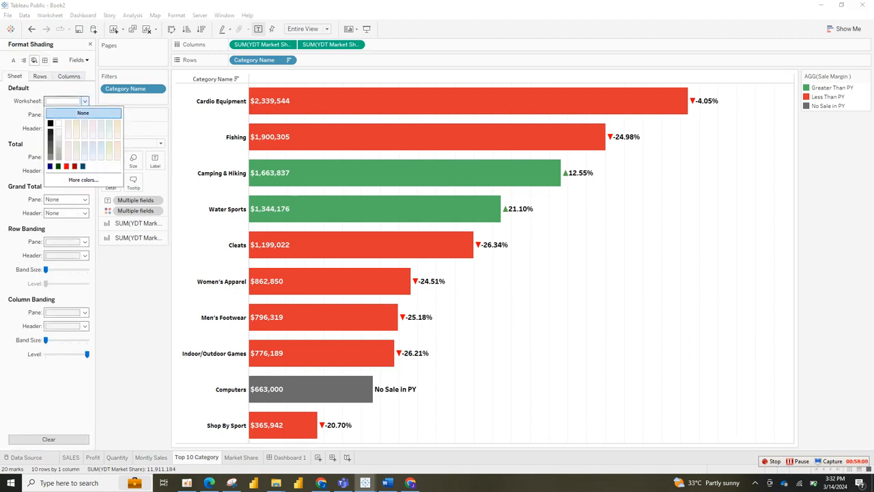
left_click(82, 112)
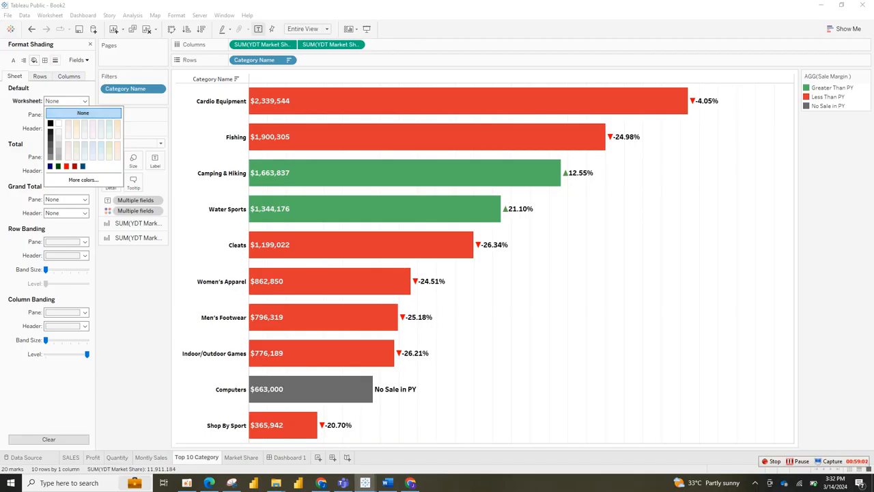
Set the row zero lines and the column grid lines of the Top 10 Category sheet to None
left_click(55, 60)
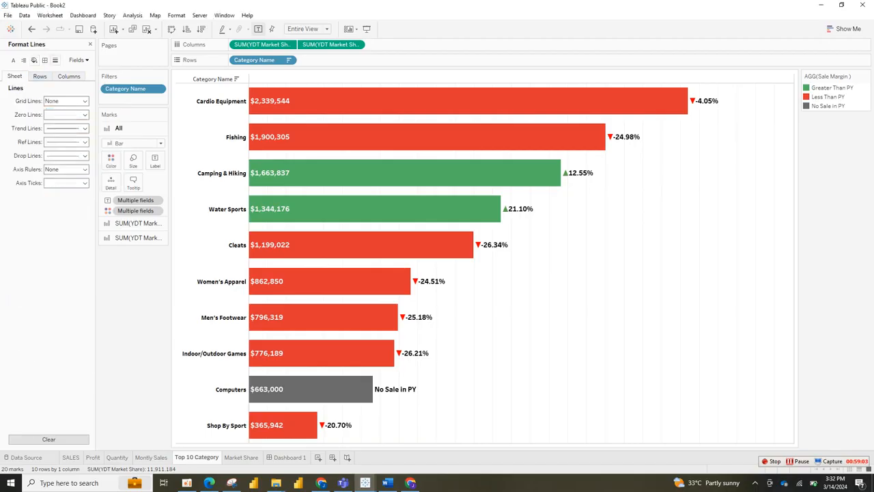
left_click(40, 76)
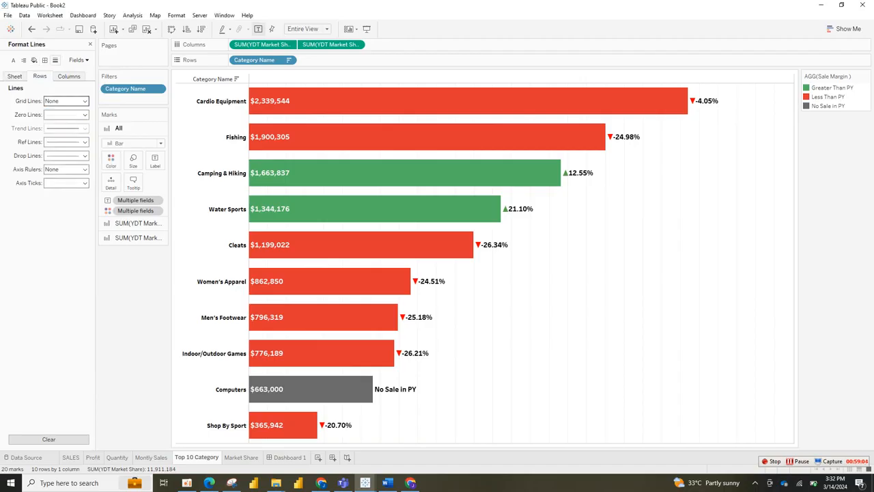
left_click(84, 114)
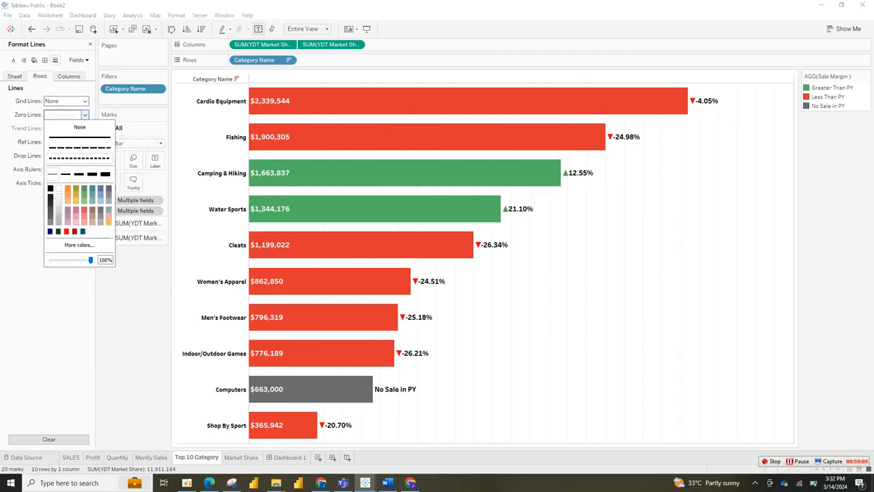
left_click(79, 127)
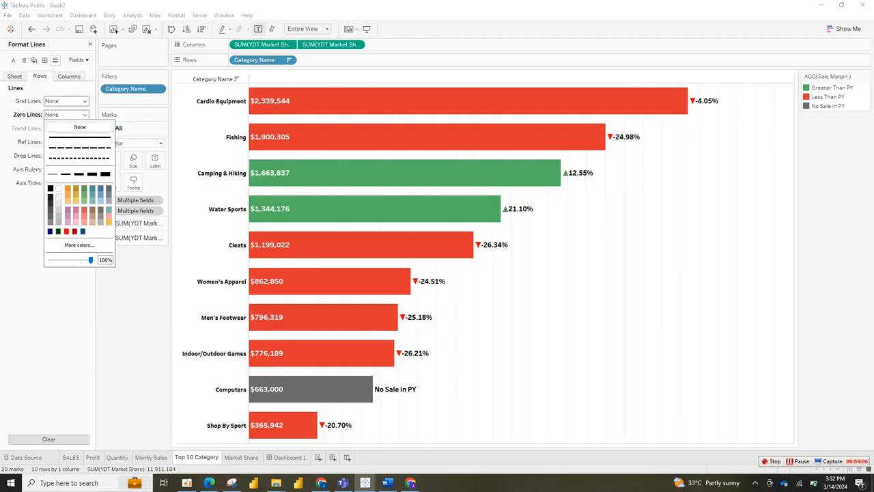
left_click(69, 76)
left_click(69, 76)
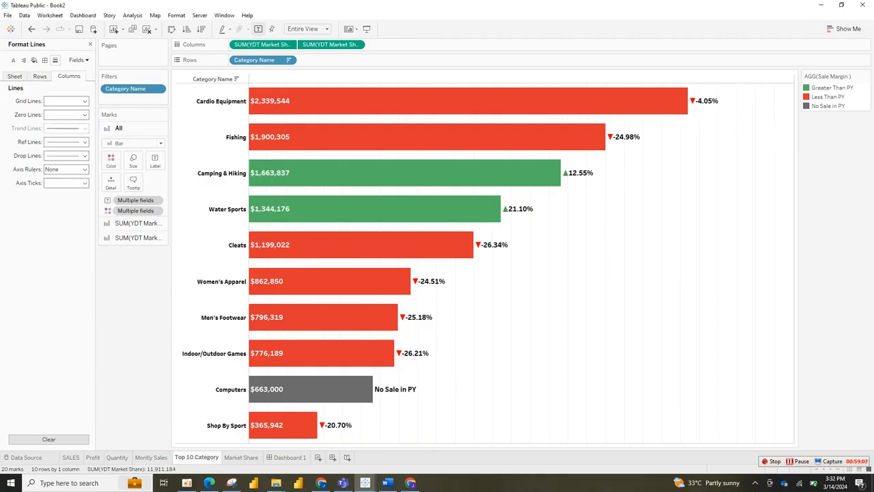
left_click(84, 101)
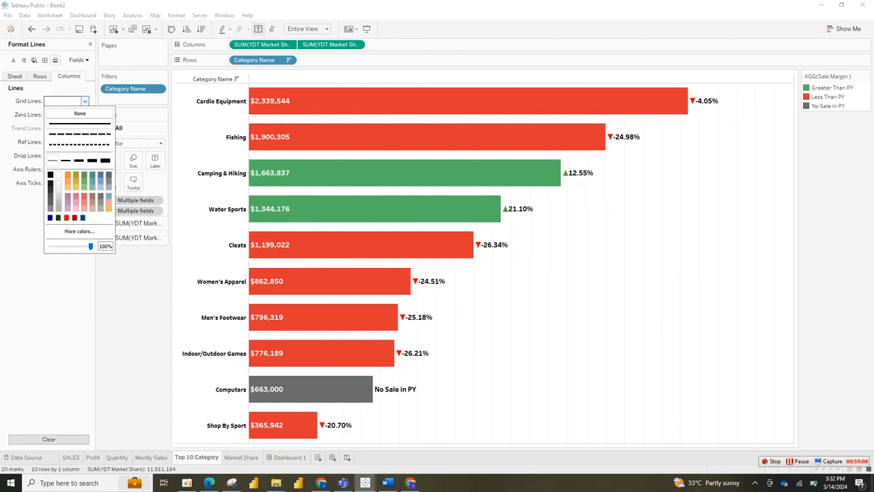
left_click(80, 114)
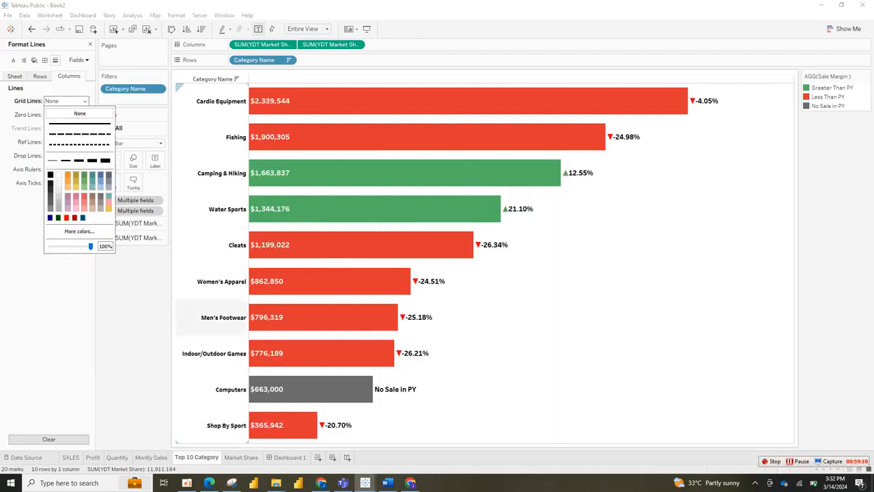
On Dashboard 1, format the Top 10 Category chart title as centred, italic, light orange Tableau Semibold
left_click(290, 457)
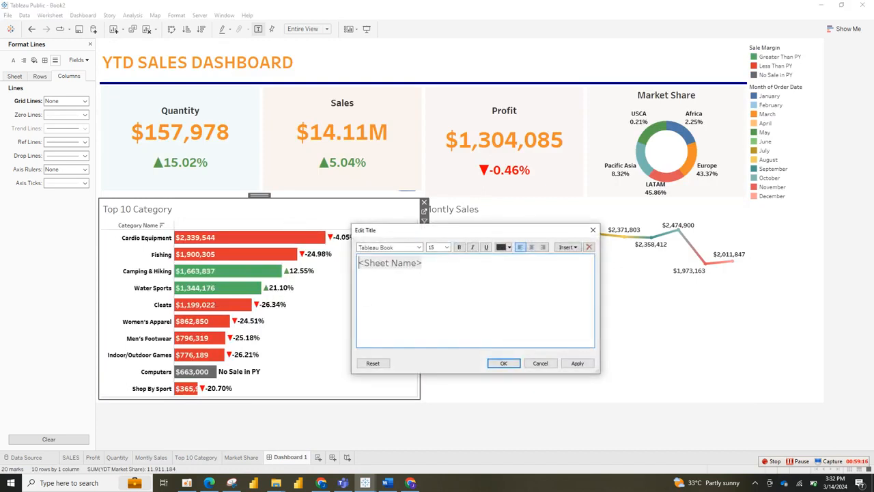
key("ctrl+a")
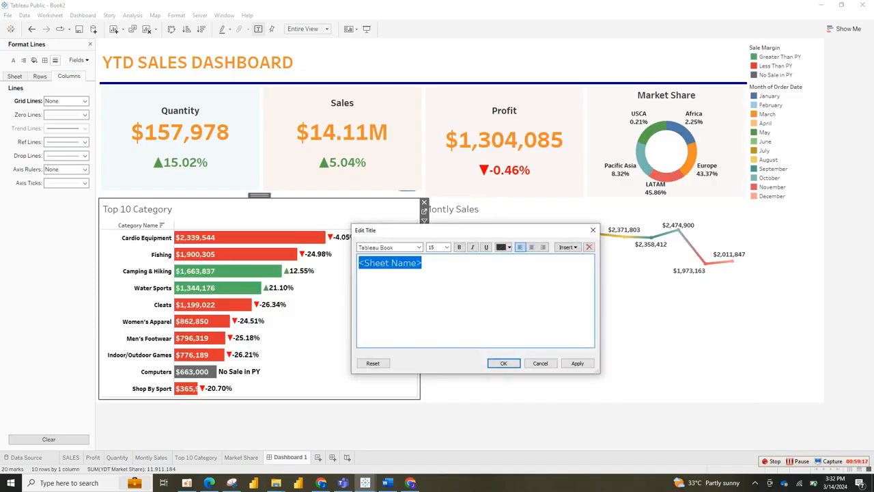
left_click(531, 247)
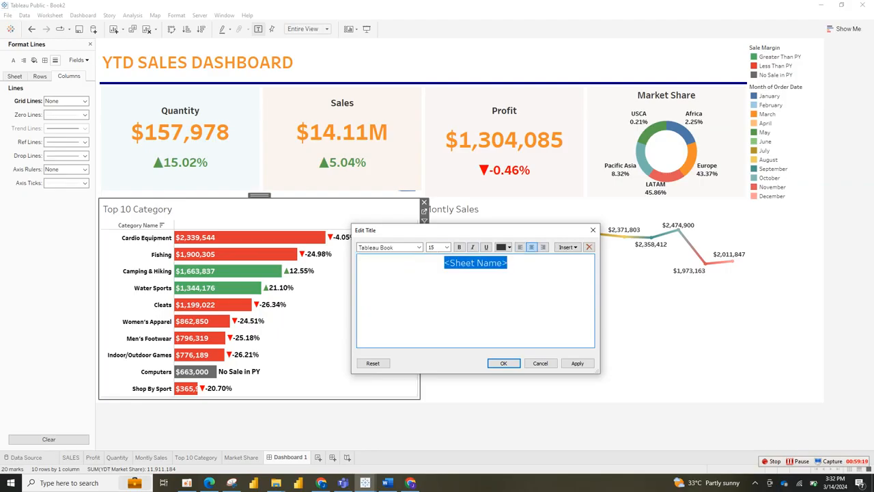
left_click(418, 248)
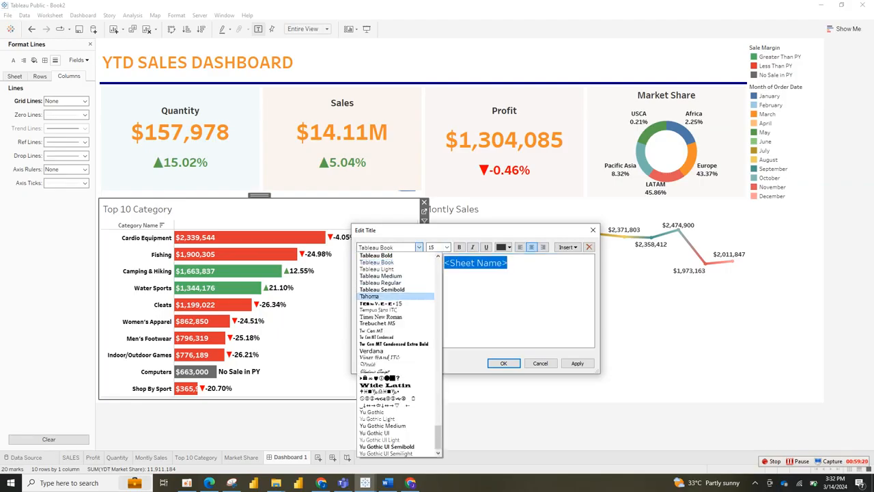
left_click(382, 288)
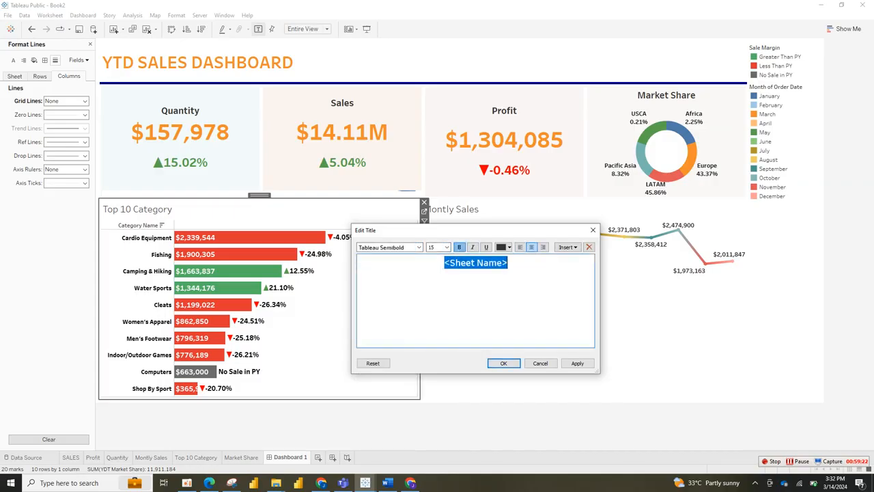
left_click(504, 247)
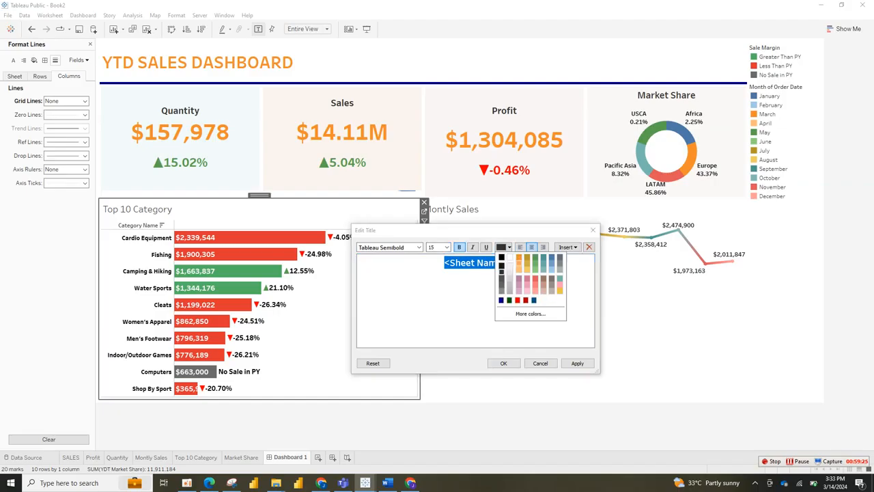
left_click(519, 263)
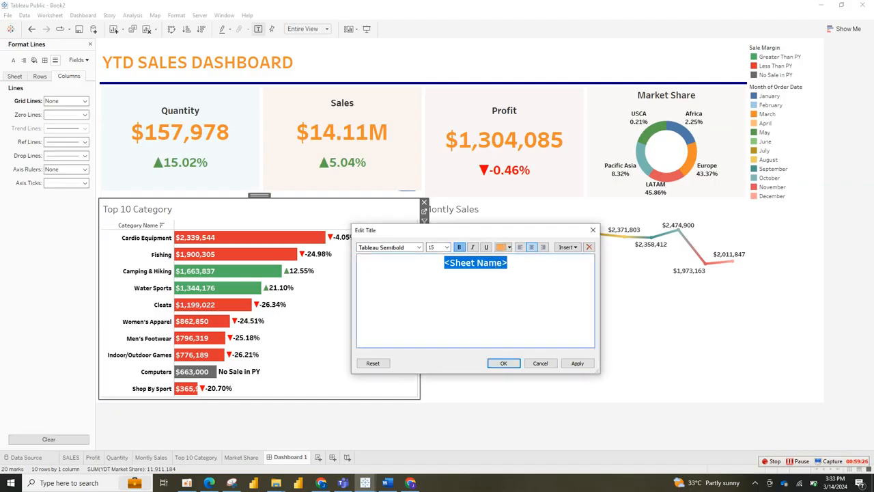
left_click(472, 247)
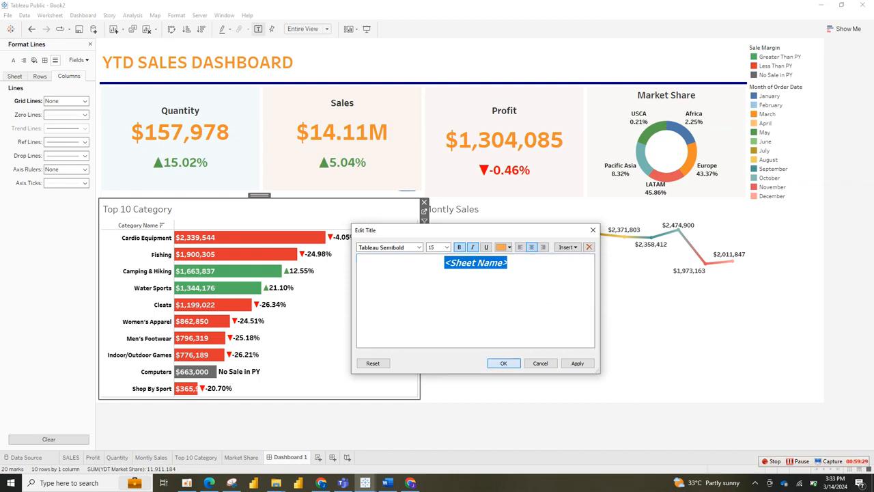
left_click(503, 362)
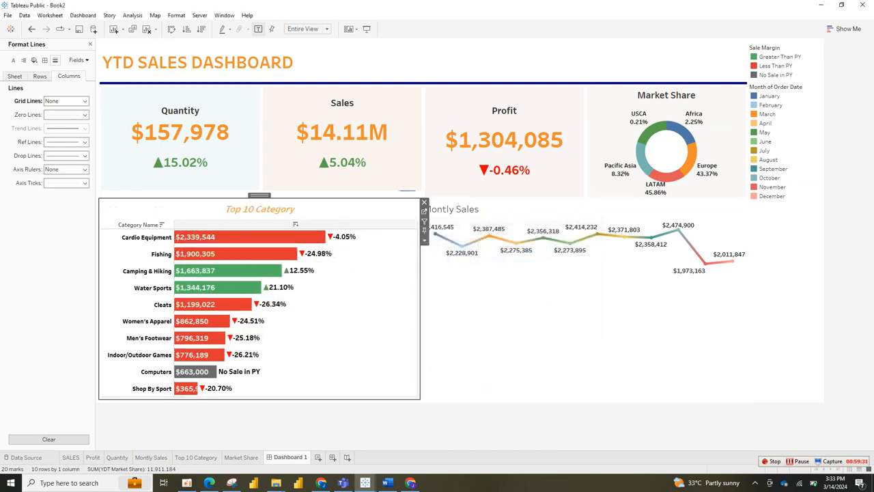
left_click(168, 225)
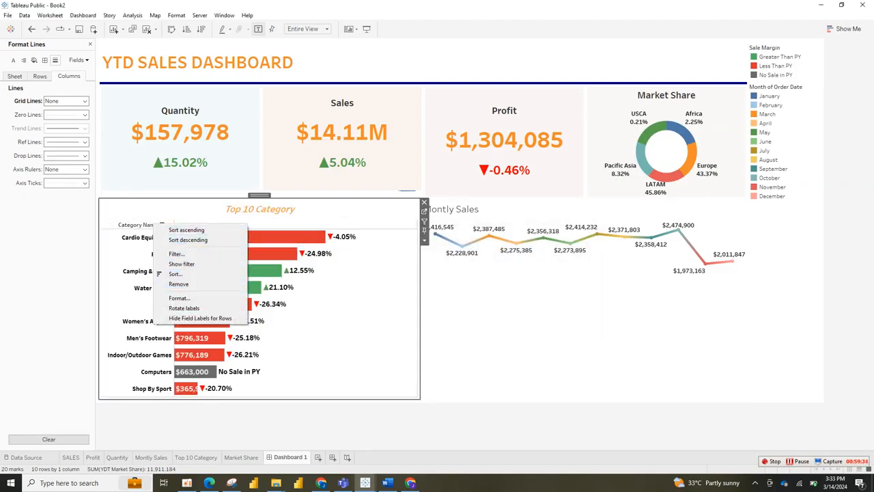
left_click(179, 283)
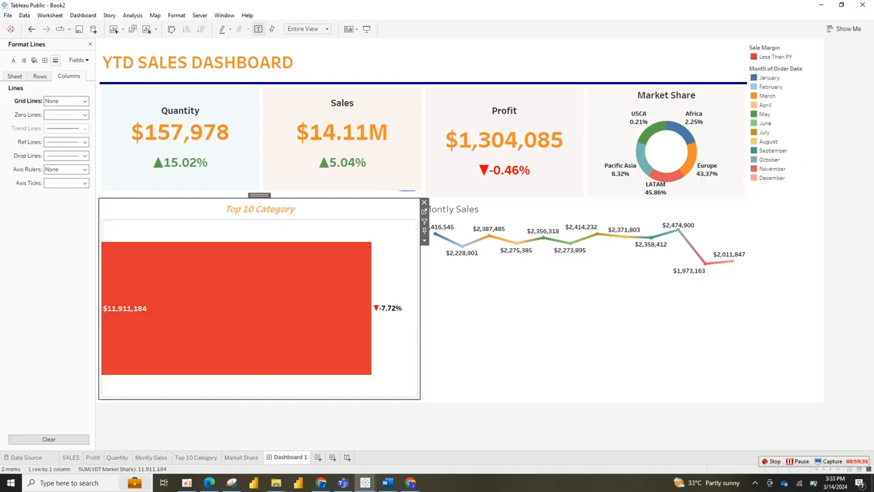
key("ctrl+z")
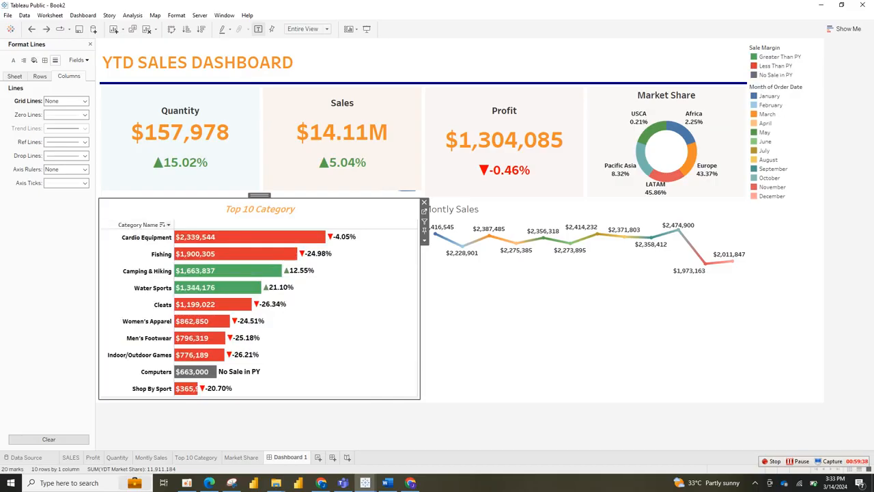
Hide the field labels for rows in the Top 10 Category chart
left_click(168, 225)
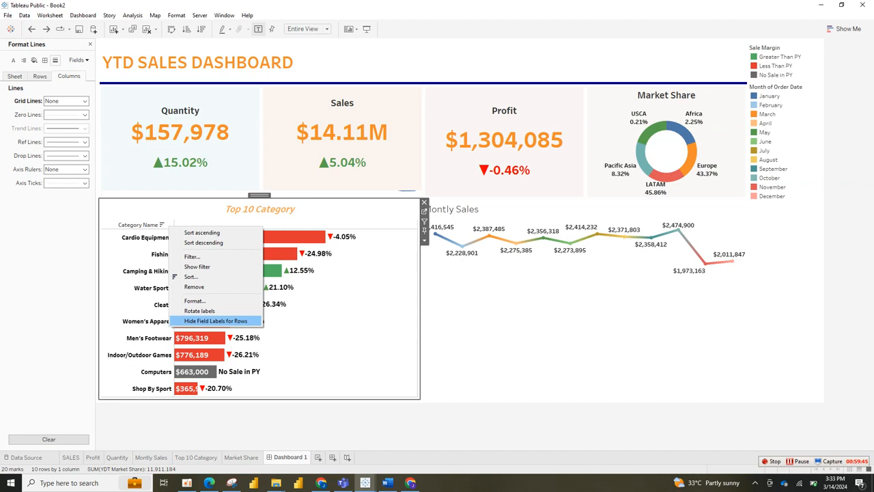
left_click(215, 321)
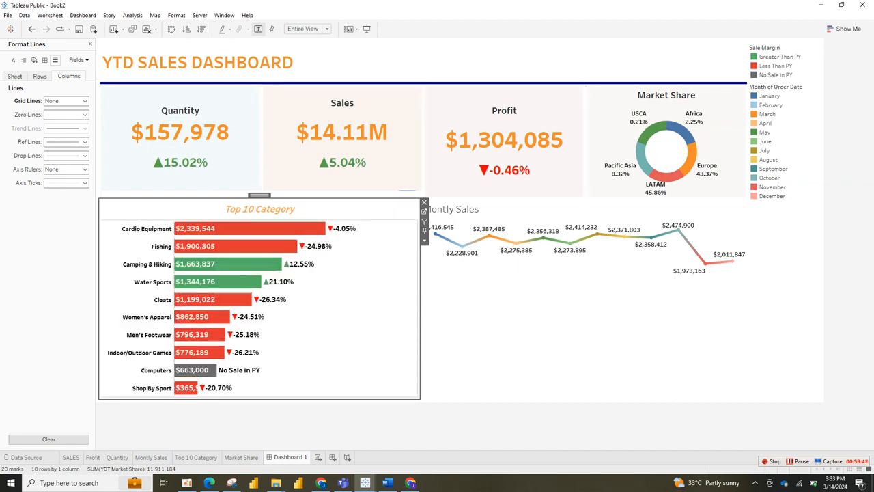
right_click(326, 217)
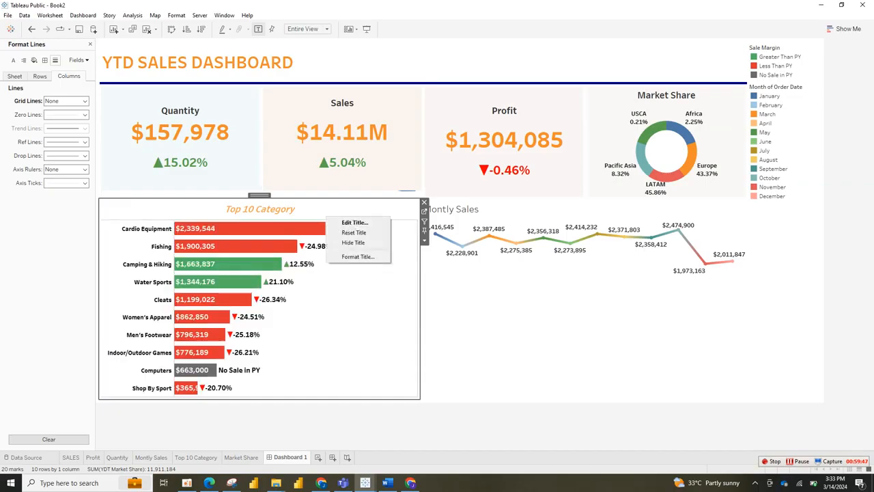
left_click(355, 222)
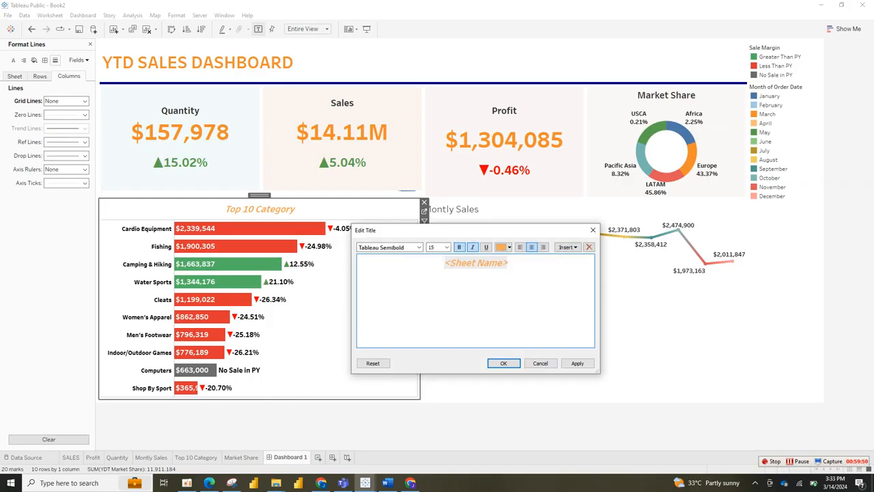
left_click(504, 363)
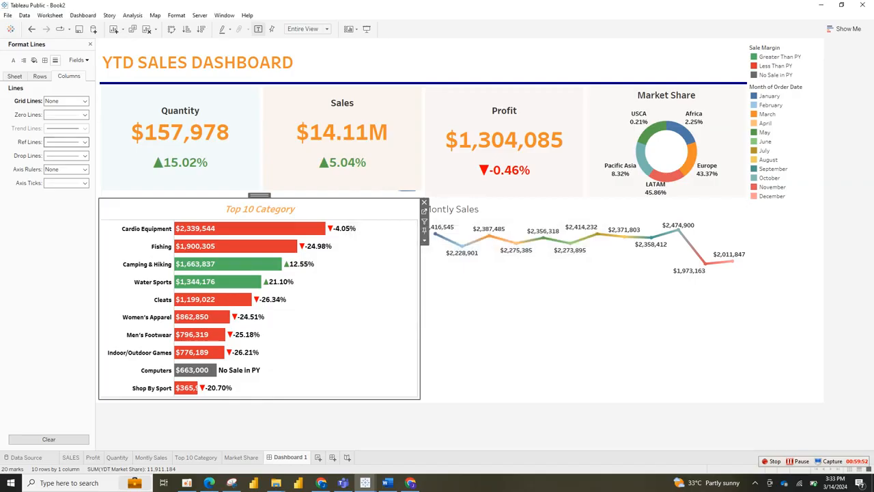
Set the column zero lines of the Top 10 Category chart to None
left_click(66, 114)
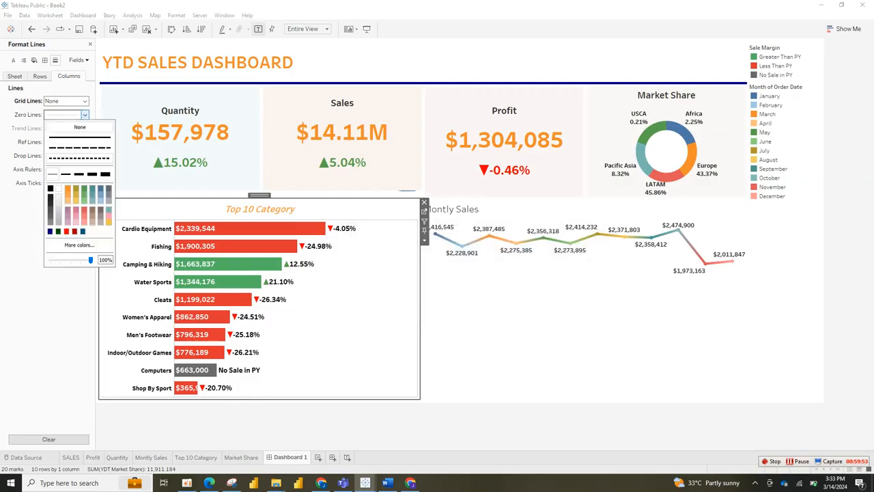
left_click(79, 127)
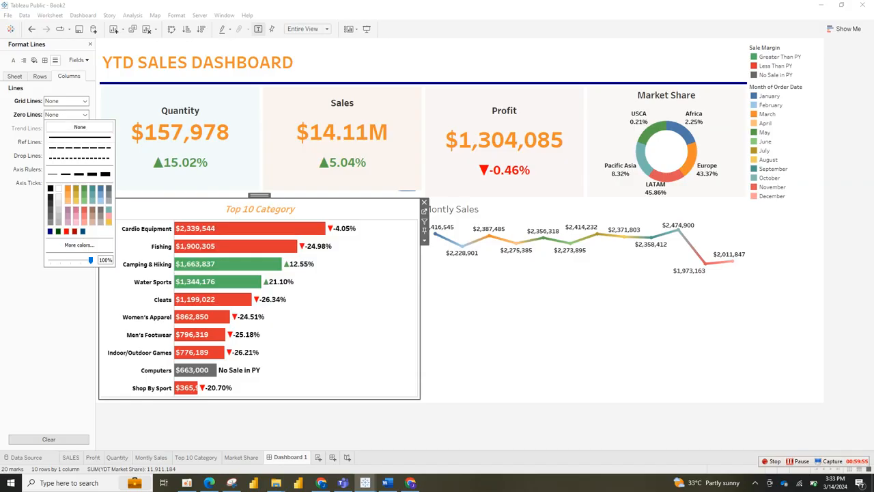
key("Escape")
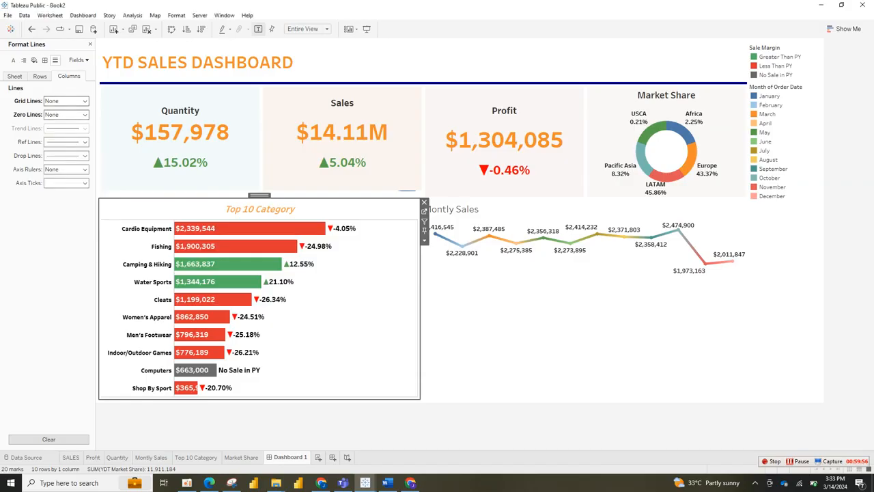
left_click(39, 76)
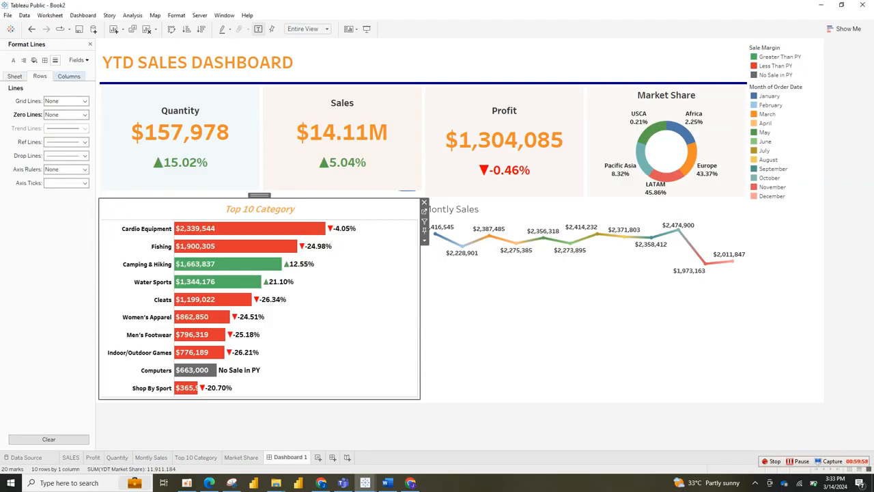
left_click(68, 76)
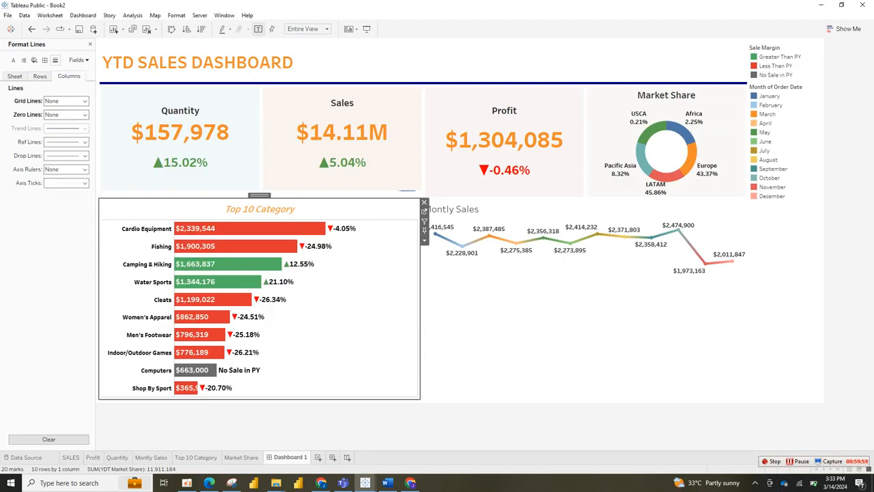
Set the Top 10 Category chart's column divider pane and header borders and its row divider header border to None
left_click(14, 76)
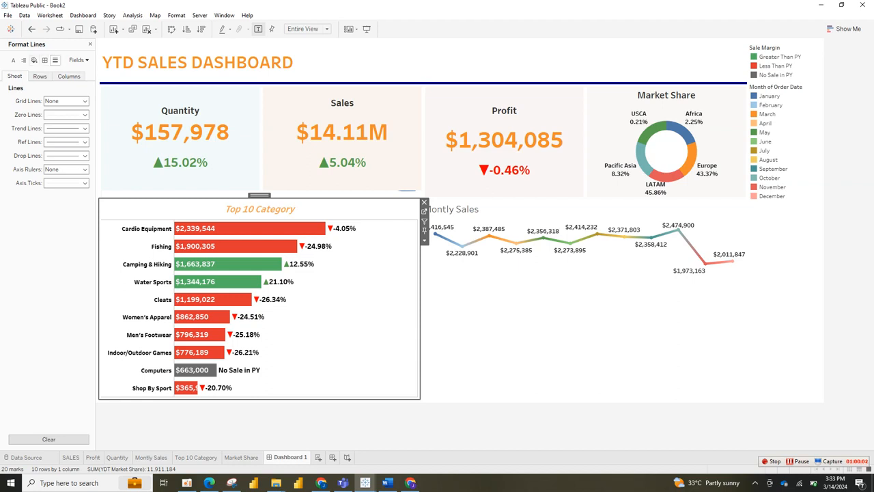
left_click(44, 60)
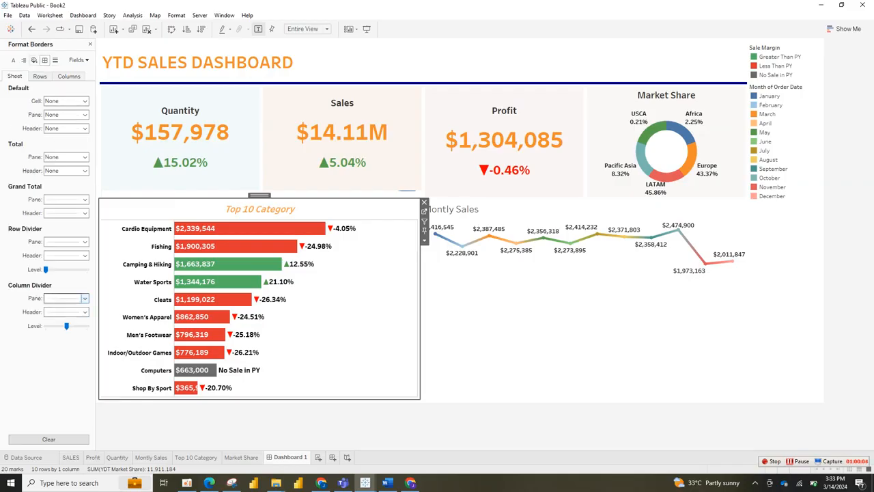
left_click(84, 299)
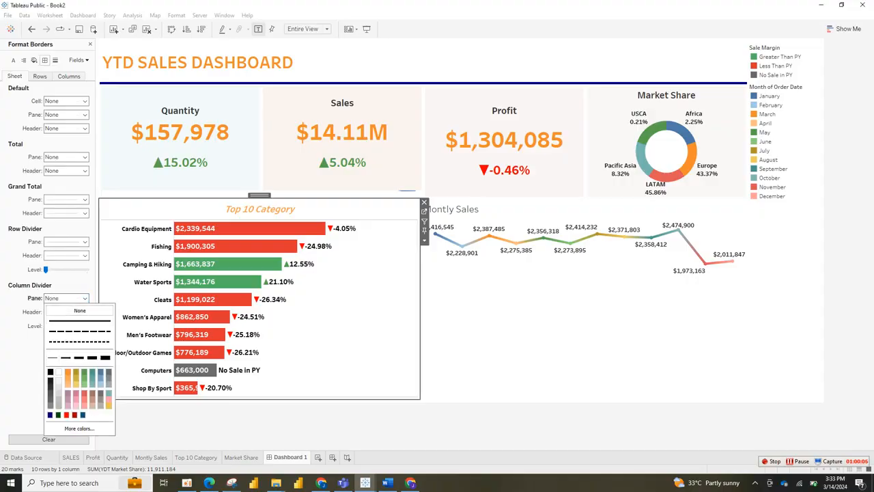
left_click(79, 311)
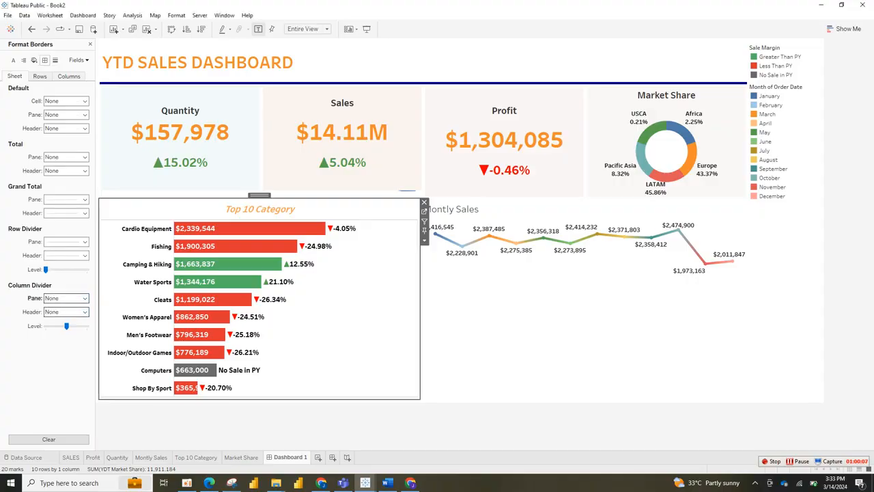
left_click(84, 255)
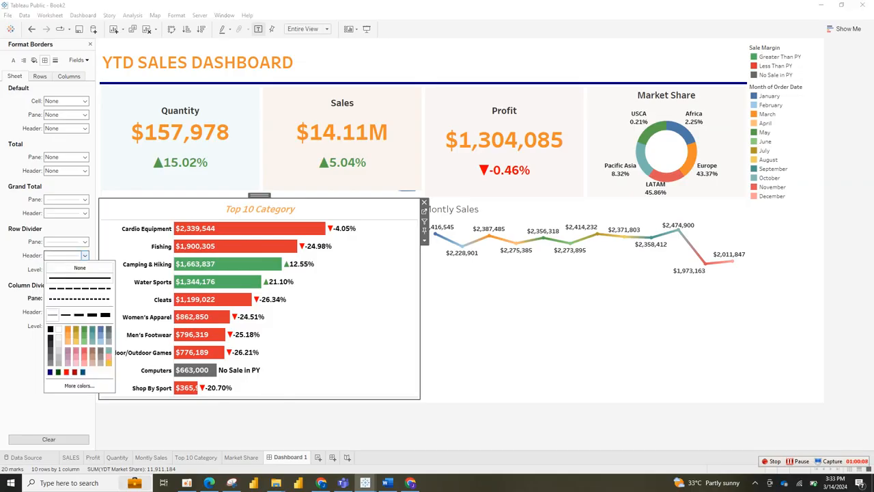
left_click(79, 268)
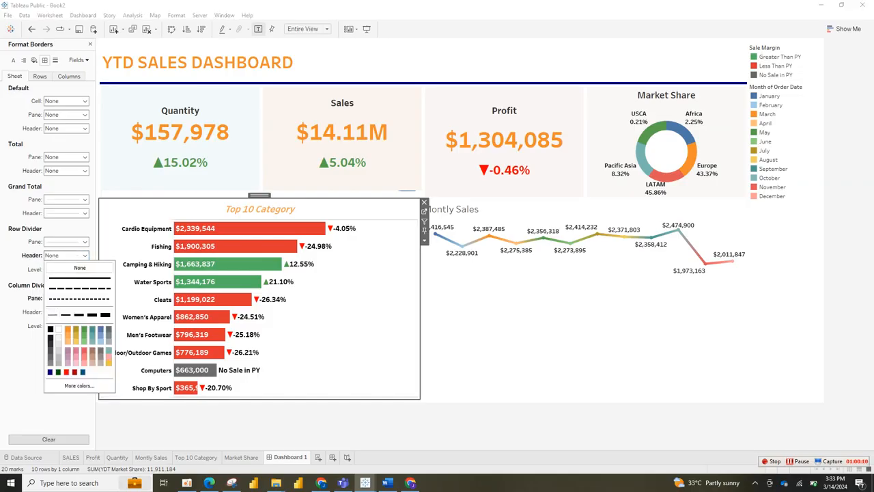
Set the row divider pane border of the Top 10 Category chart to None
left_click(84, 241)
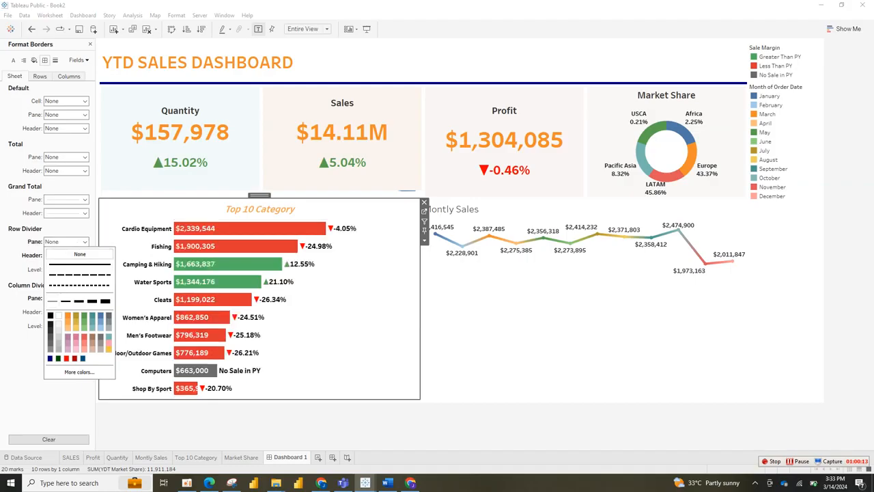
left_click(79, 254)
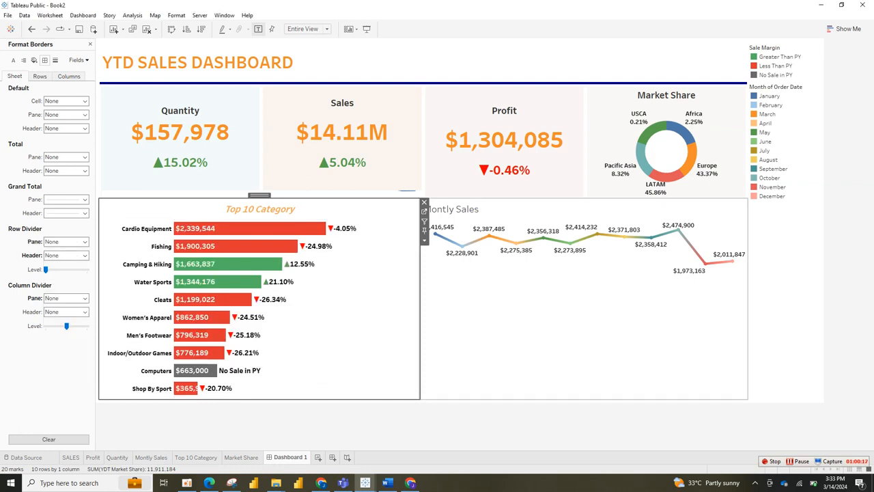
Format the Montly Sales chart title as centred, bold, italic, light orange Tableau Semibold at size 15
left_click(583, 321)
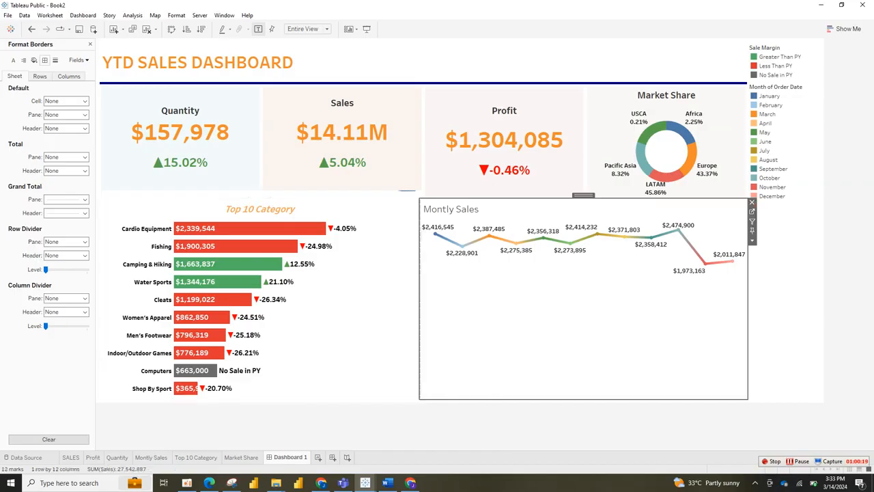
double_click(450, 209)
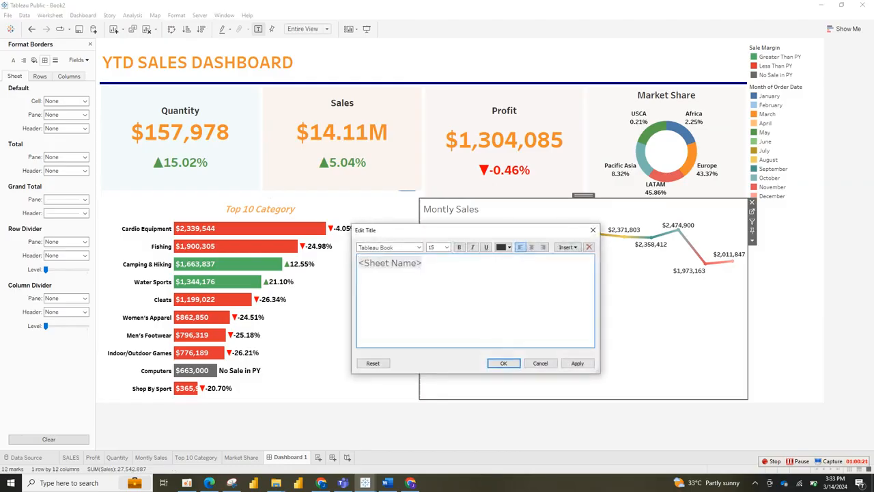
key("ctrl+a")
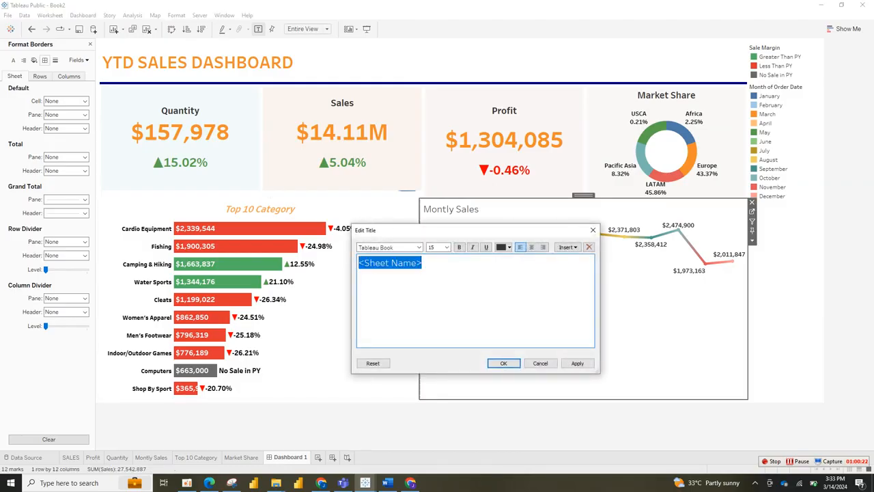
left_click(419, 248)
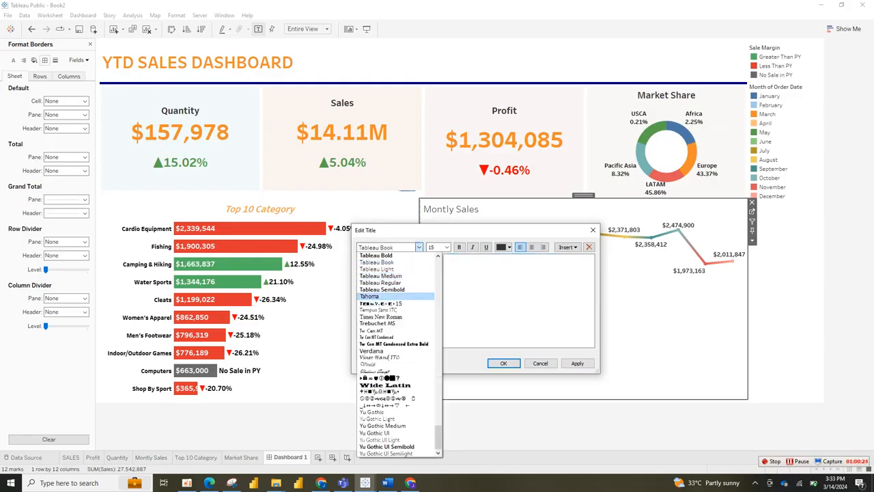
left_click(382, 290)
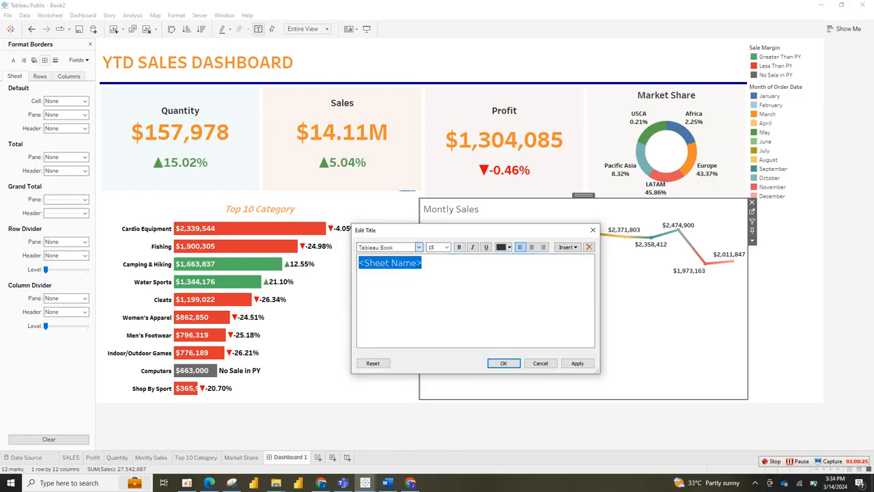
double_click(432, 246)
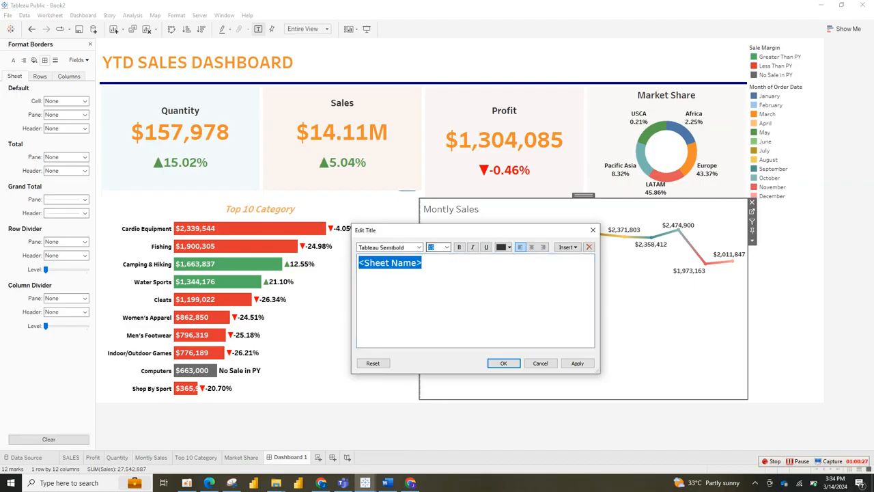
left_click(447, 246)
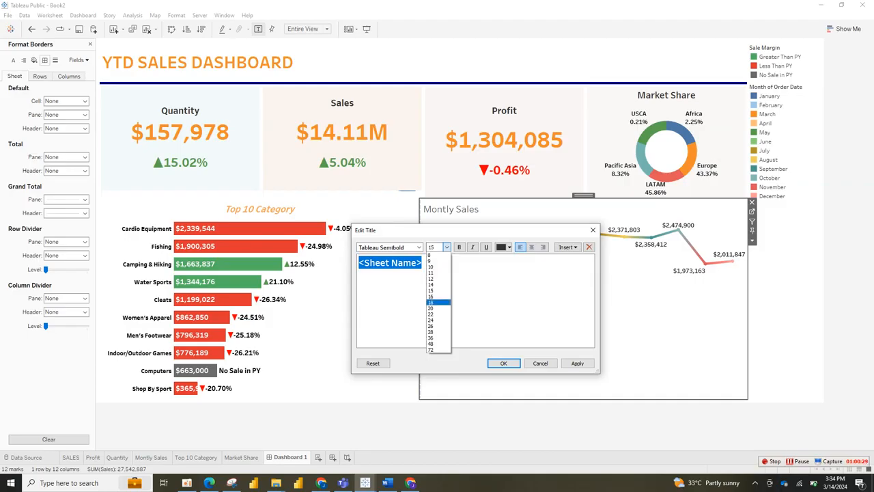
left_click(430, 291)
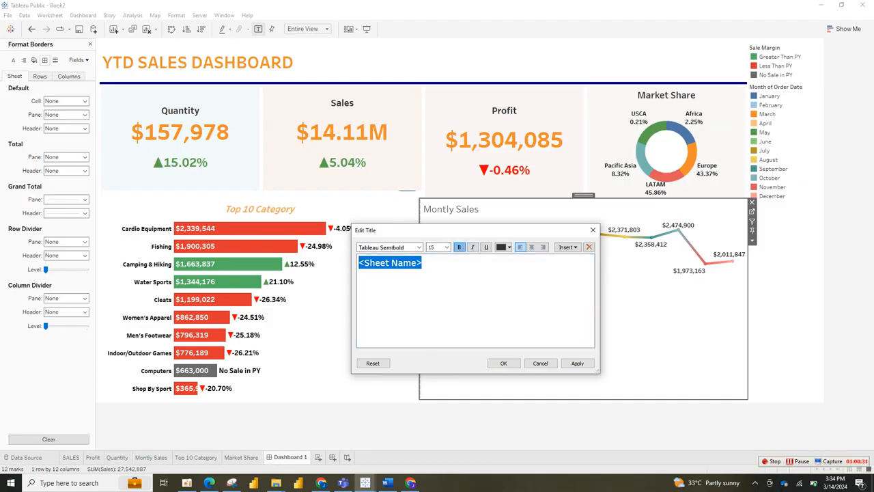
left_click(472, 247)
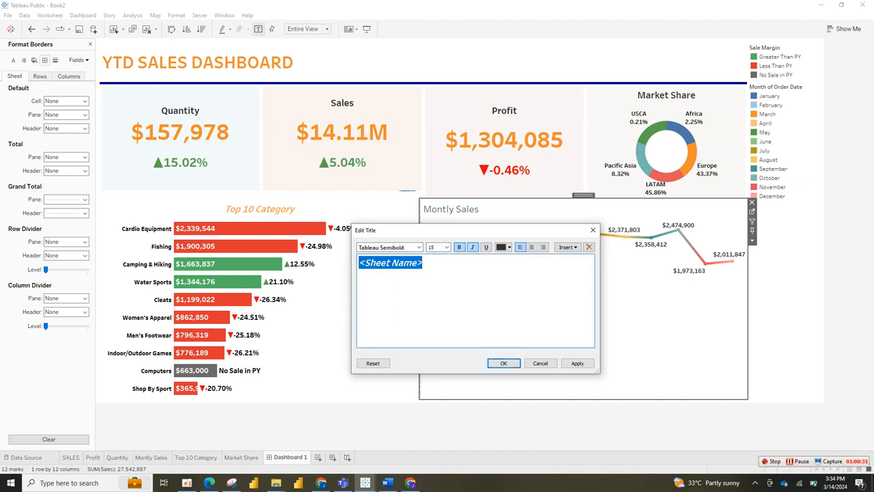
left_click(508, 247)
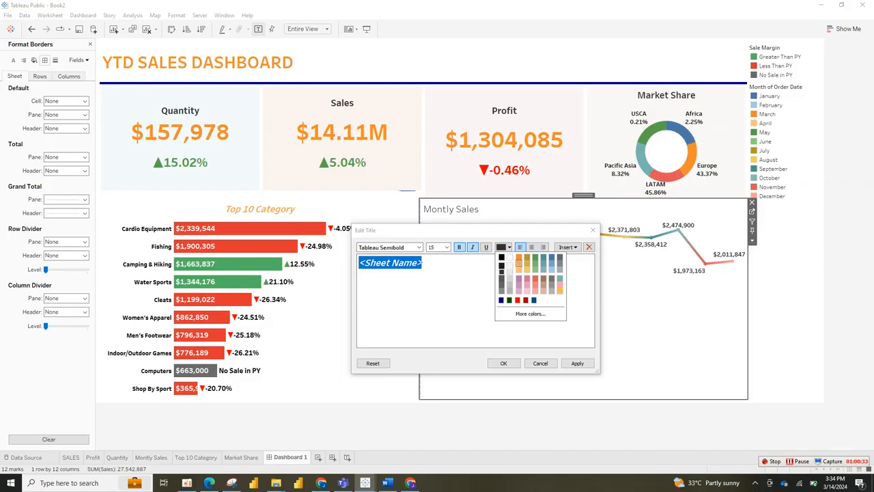
left_click(518, 263)
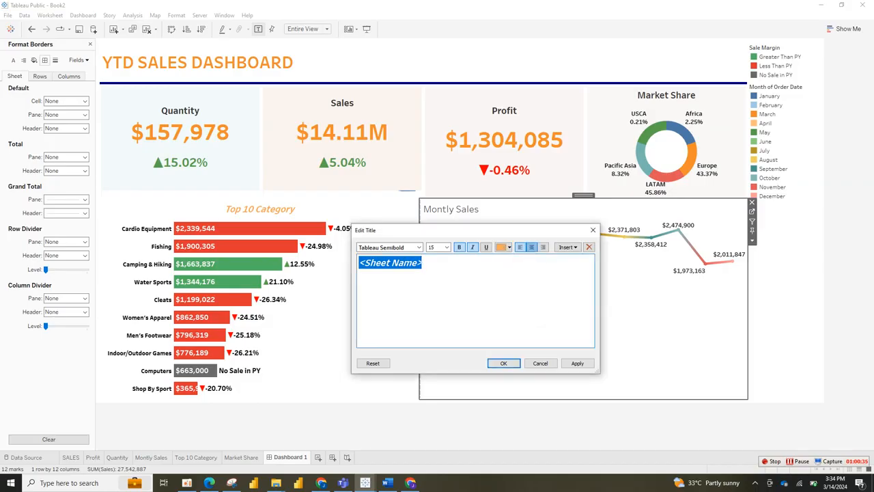
left_click(532, 248)
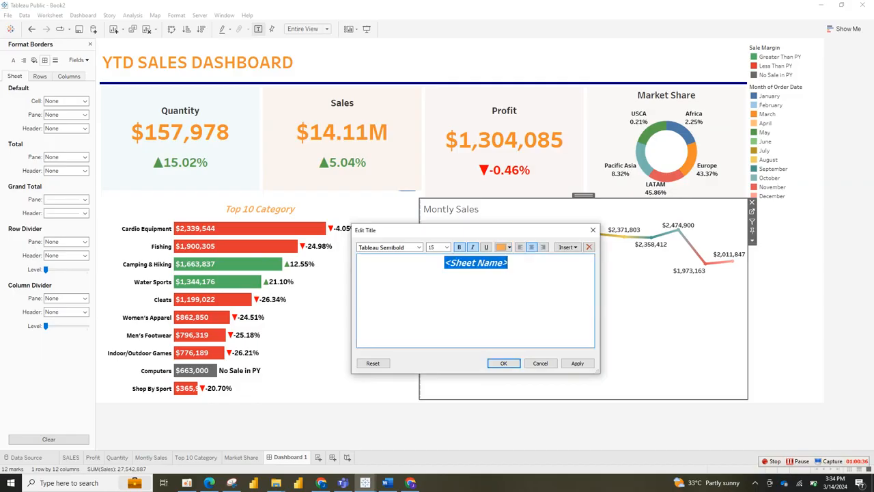
left_click(504, 363)
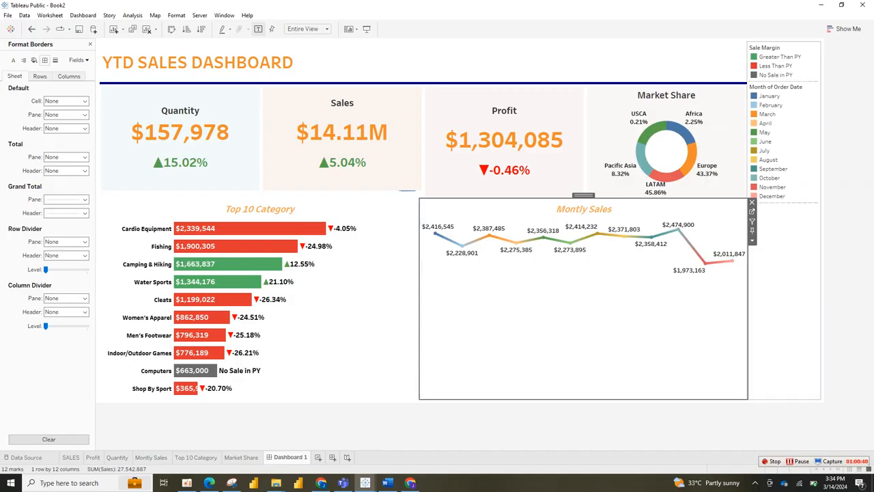
Make the Sale Margin legend floating and place it in the empty area beside the lower bars of the Top 10 Category chart
left_click(779, 86)
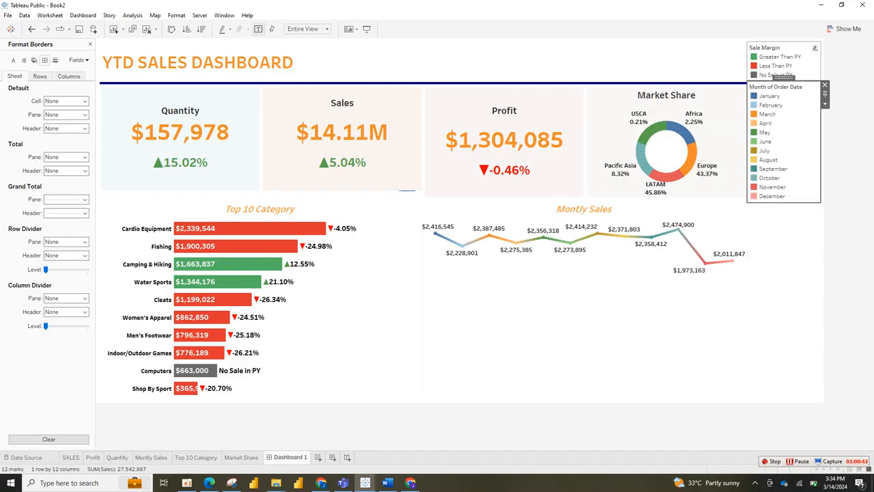
left_click(779, 49)
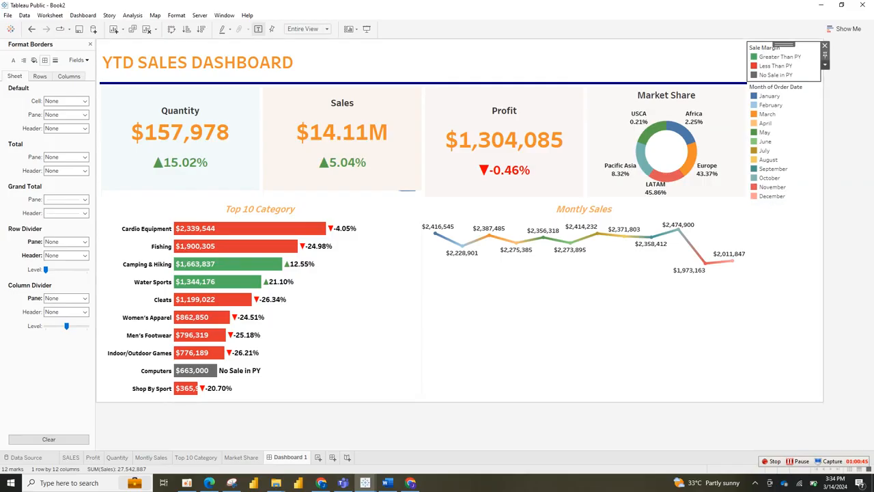
left_click(825, 65)
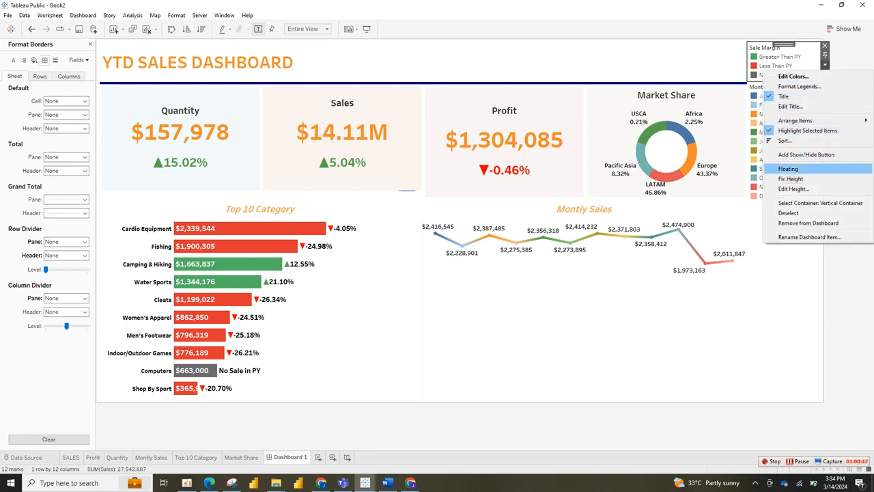
left_click(788, 168)
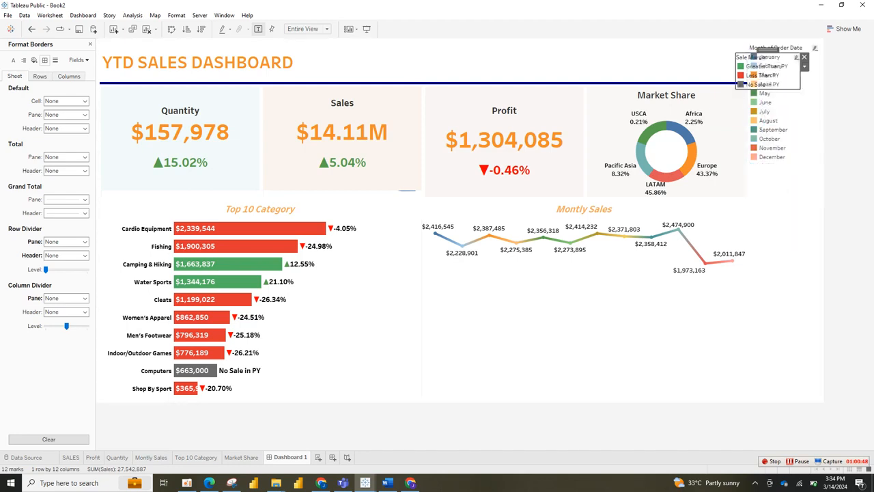
left_click(766, 66)
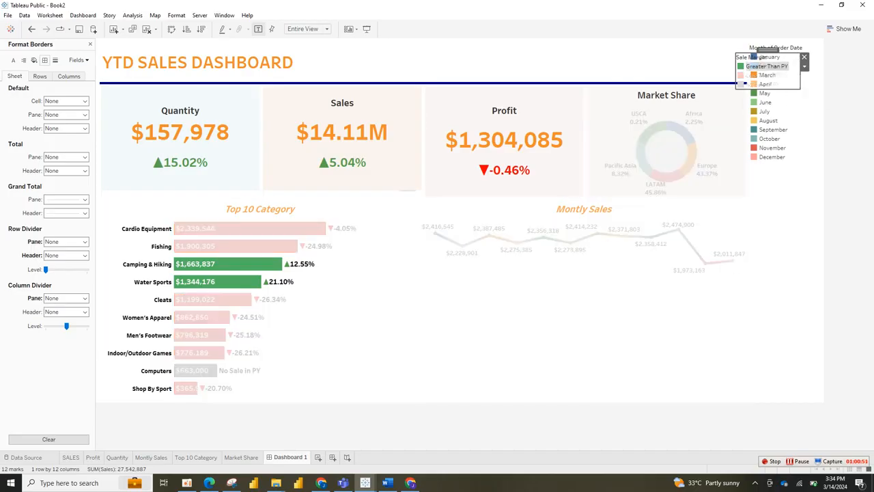
key("Escape")
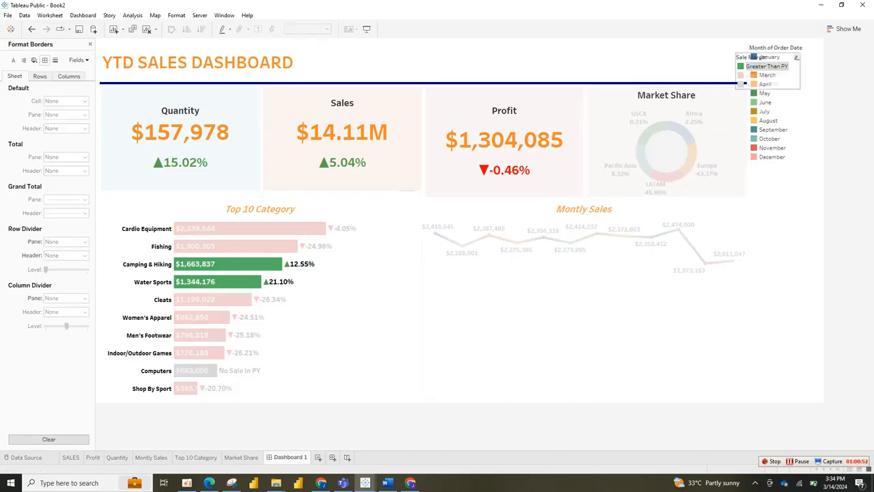
left_click(759, 76)
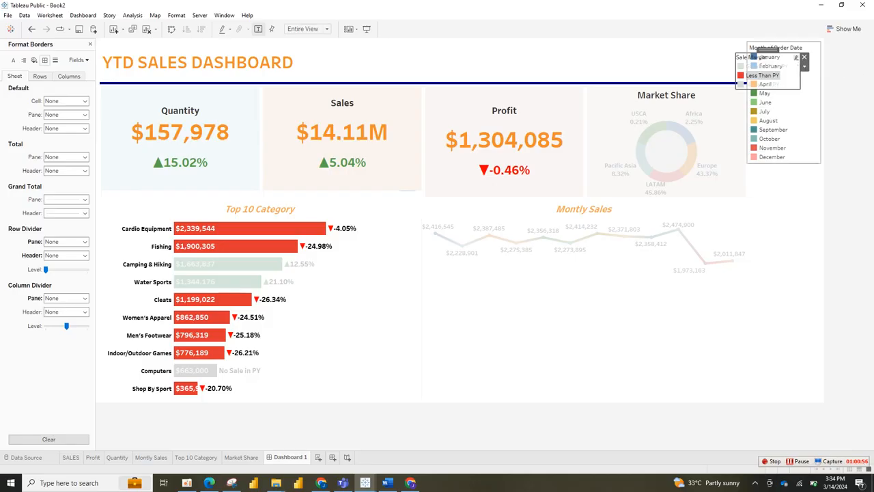
left_click_drag(768, 57, 333, 289)
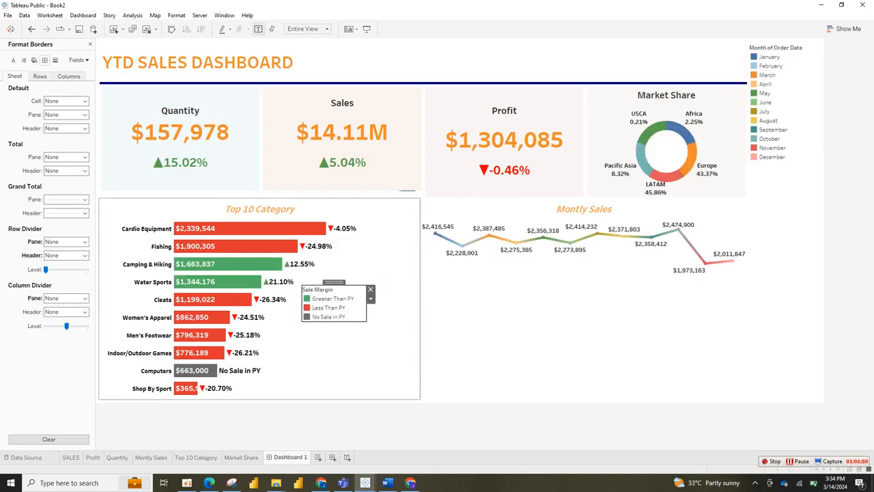
left_click(384, 277)
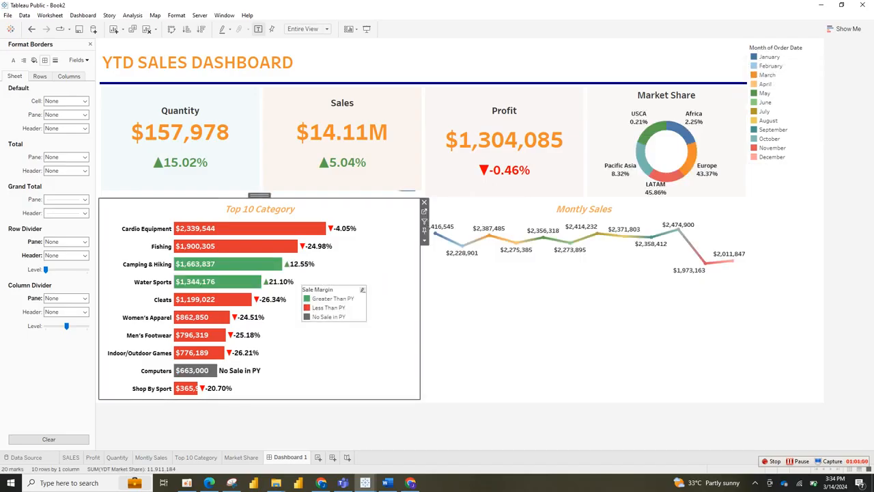
left_click(328, 308)
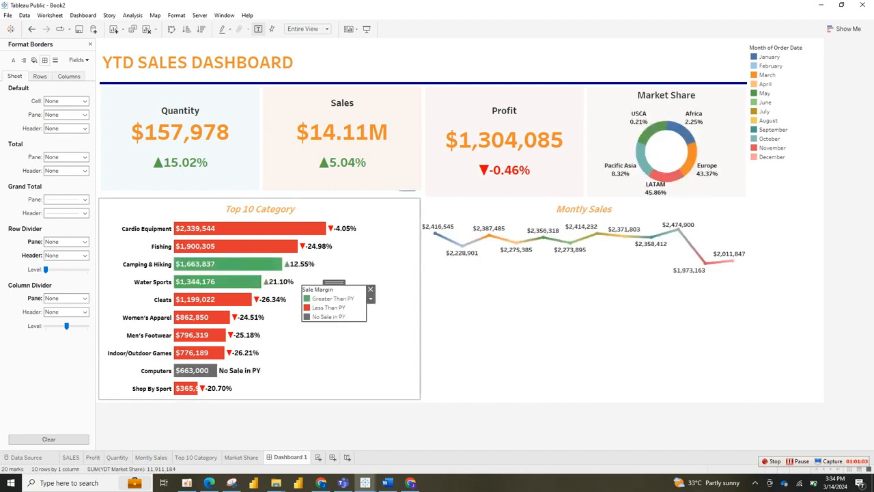
left_click_drag(334, 282, 337, 339)
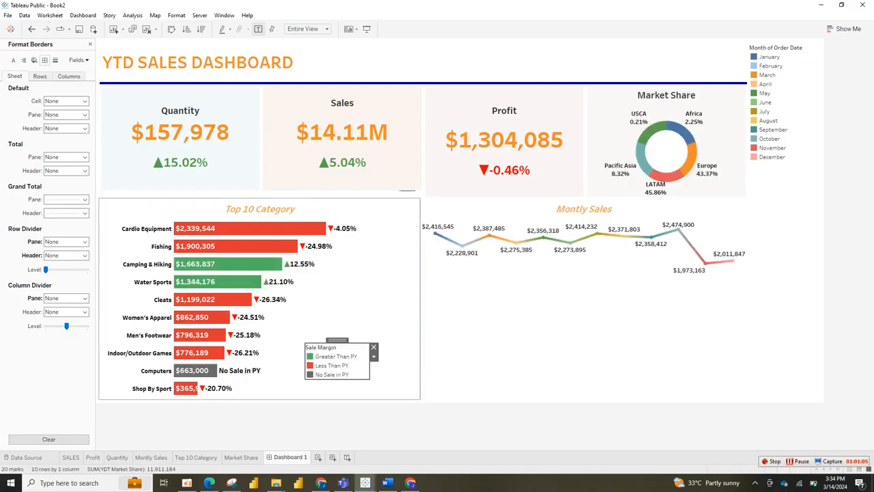
left_click(342, 314)
double_click(332, 365)
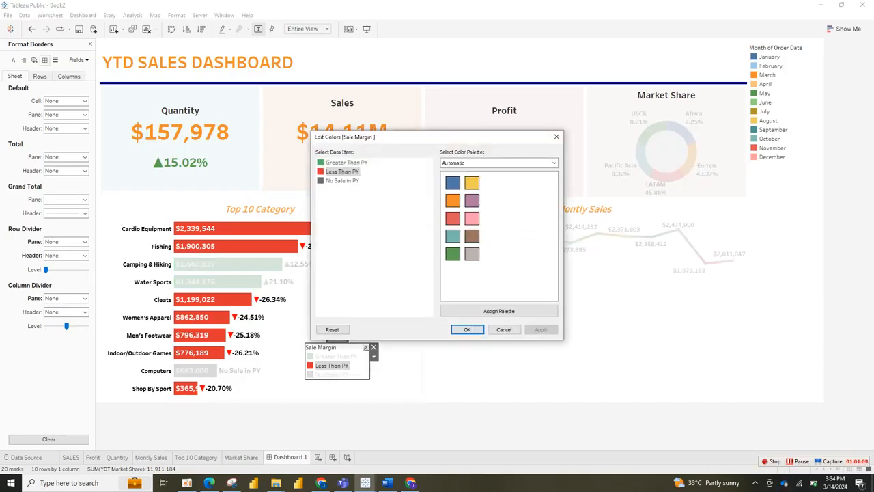
left_click(467, 329)
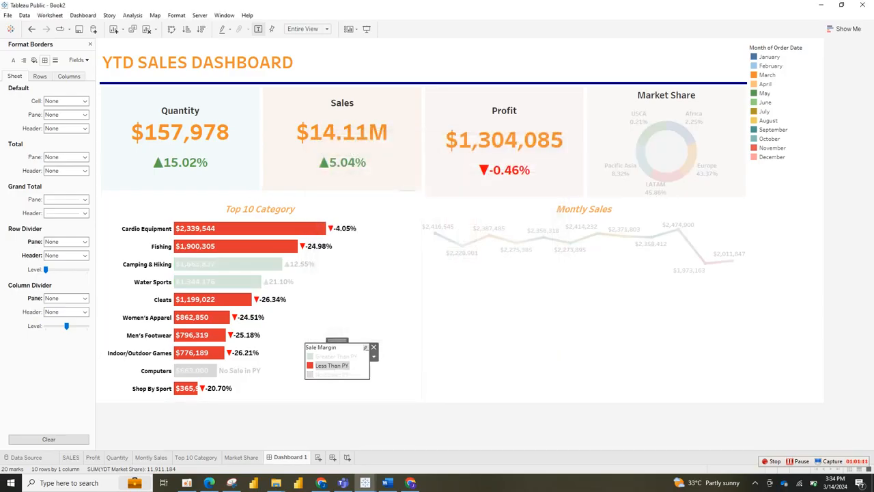
left_click(332, 366)
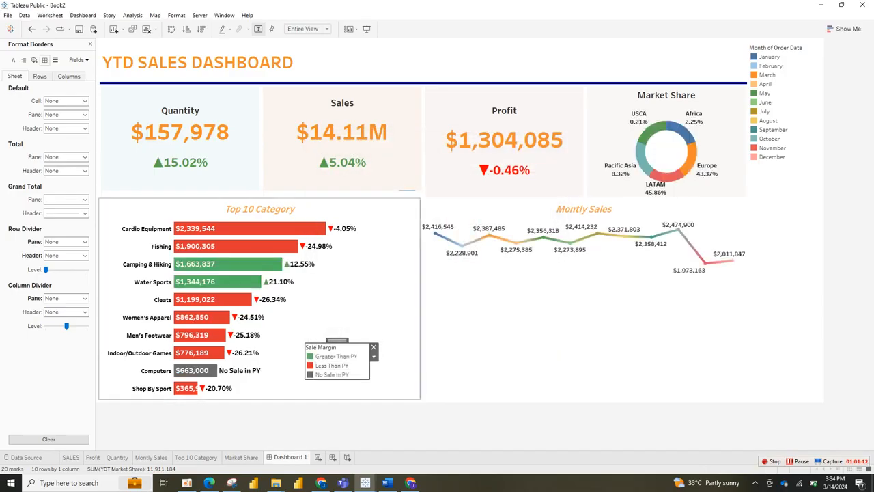
left_click(368, 307)
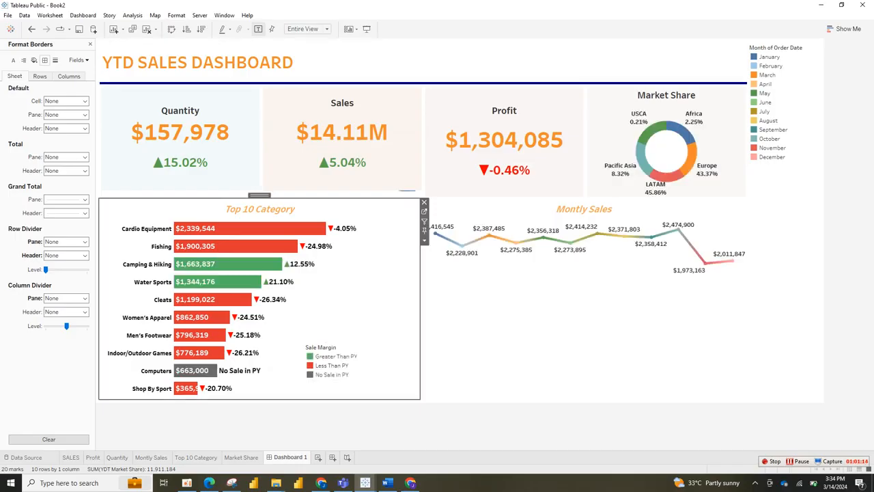
Make the Month of Order Date legend floating and move it below the line in the Montly Sales chart
left_click(601, 308)
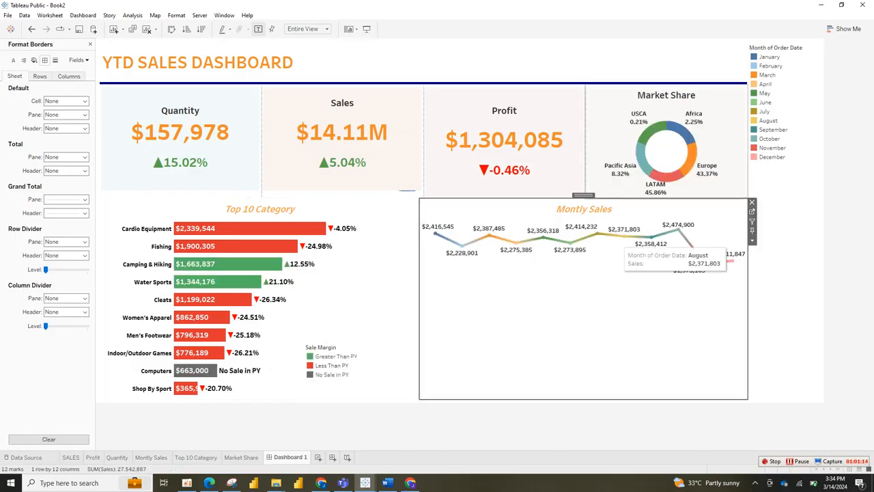
left_click(783, 48)
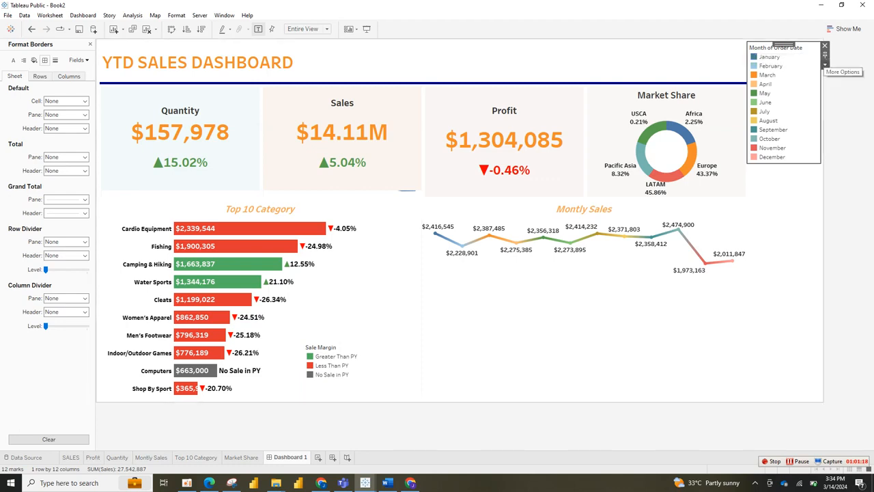
left_click(825, 64)
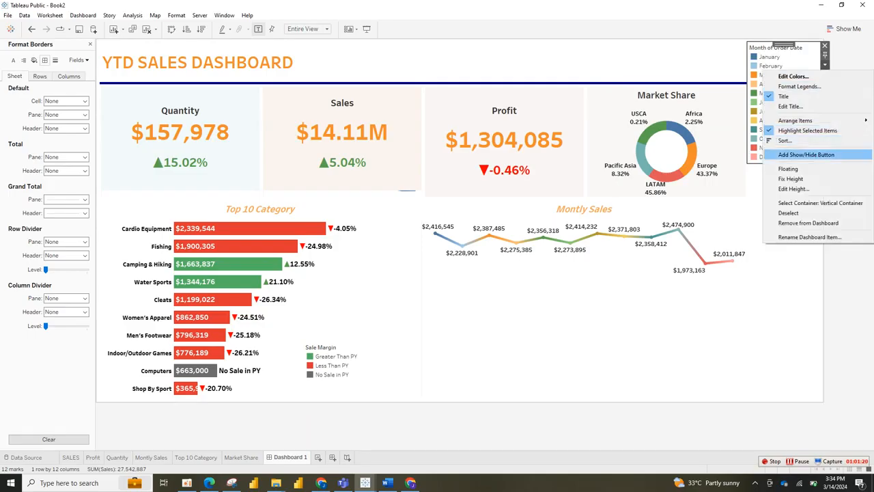
left_click(789, 169)
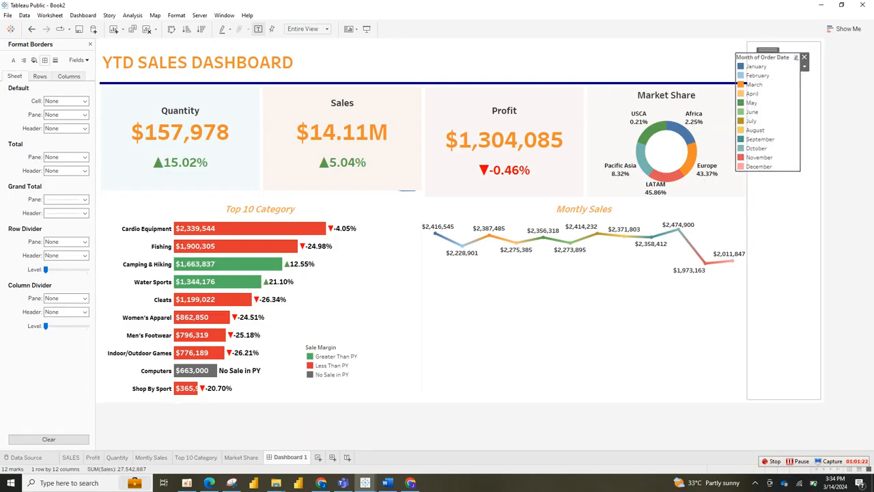
left_click_drag(768, 49, 500, 291)
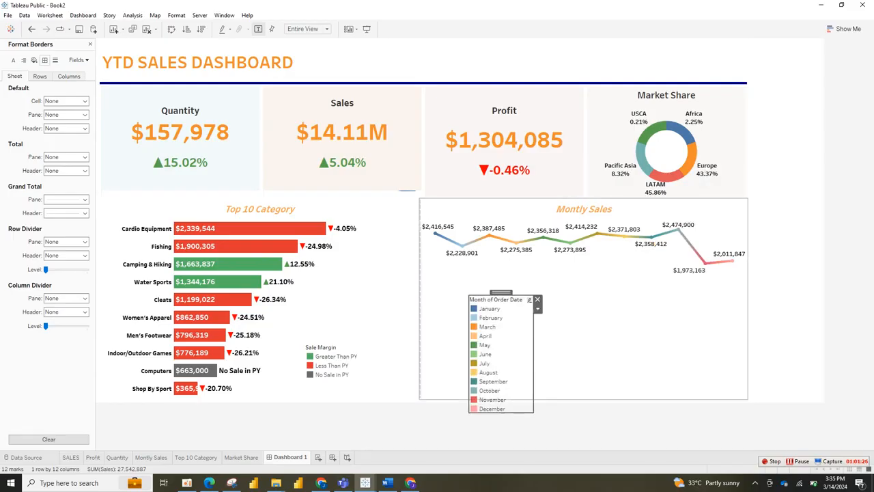
Move the Month of Order Date legend up inside the Montly Sales chart, just below the line, and hide its title
left_click_drag(501, 292, 495, 272)
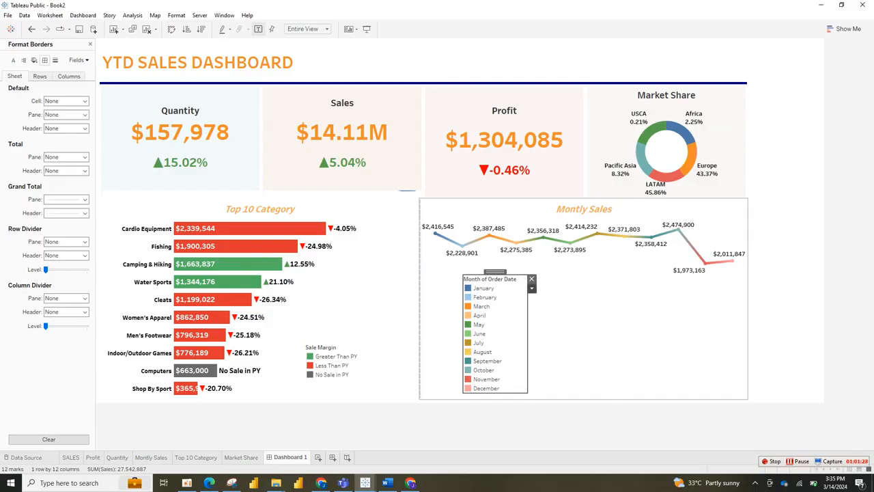
left_click(532, 288)
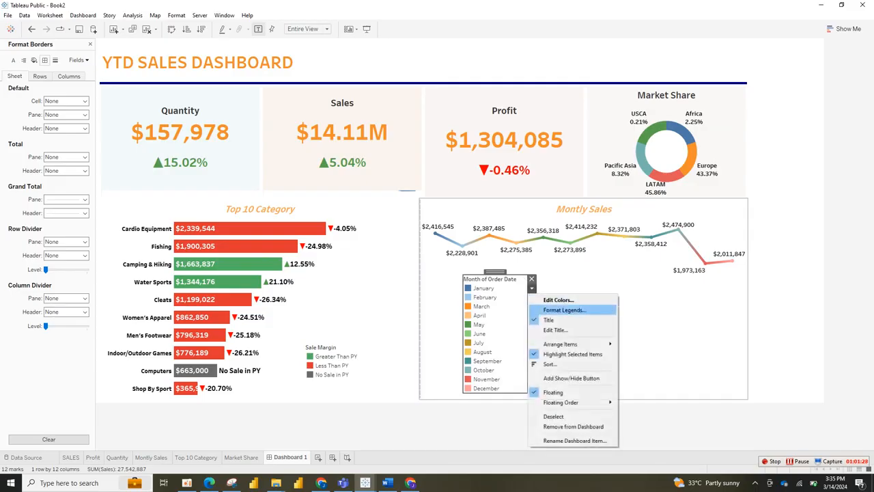
left_click(553, 319)
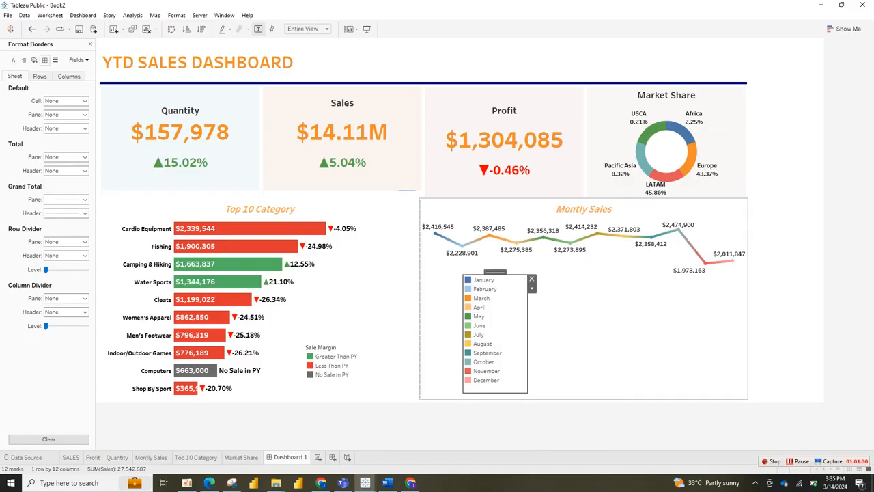
Try to arrange the month legend's items in multiple columns with auto order
left_click(532, 287)
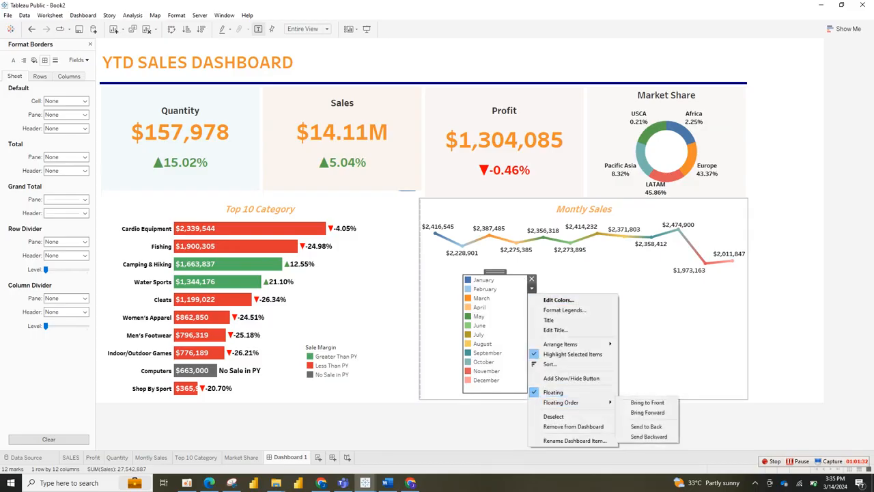
mouse_move(574, 402)
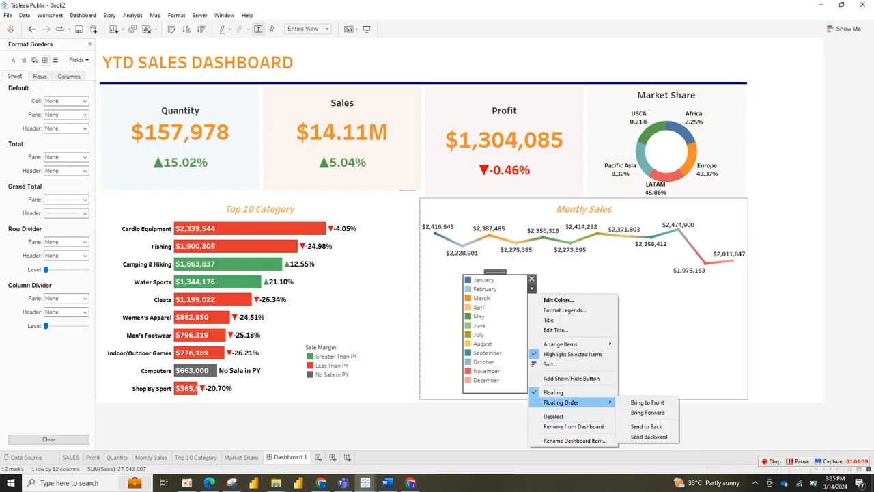
mouse_move(560, 344)
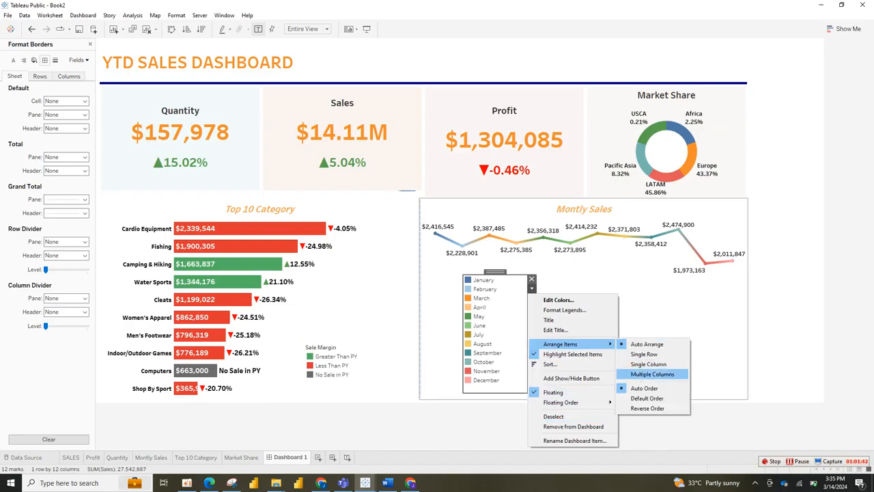
left_click(652, 374)
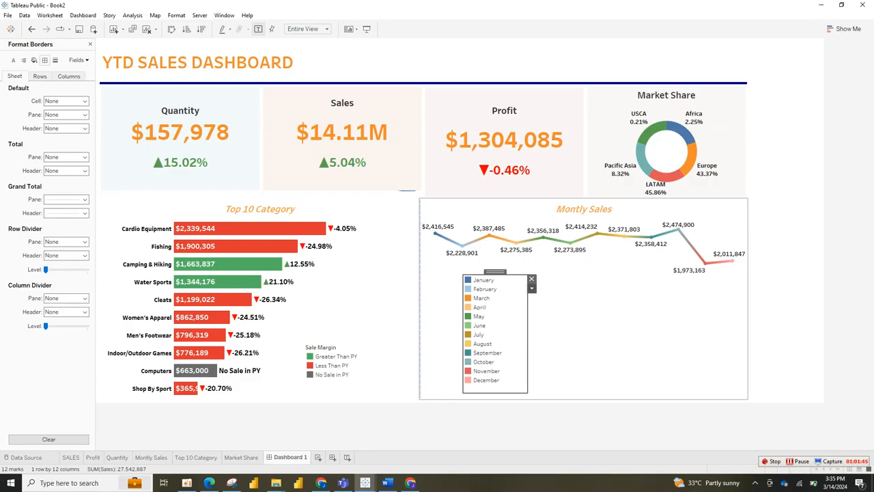
left_click(532, 288)
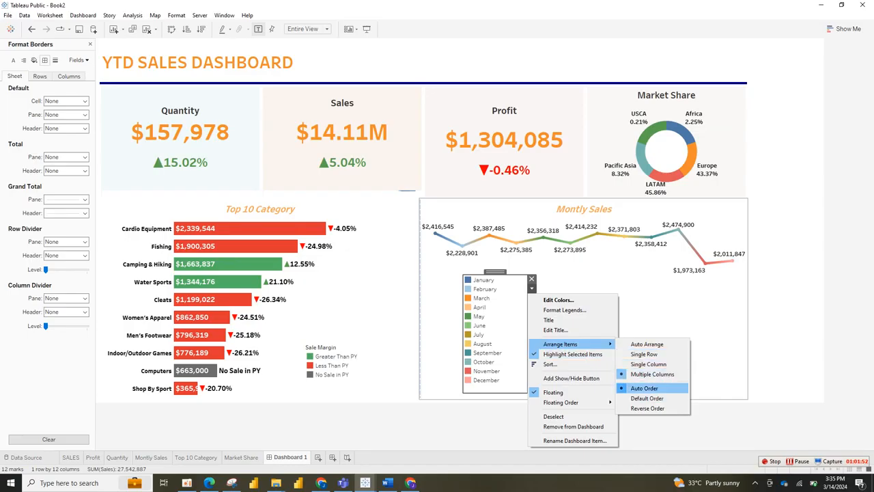
left_click(644, 388)
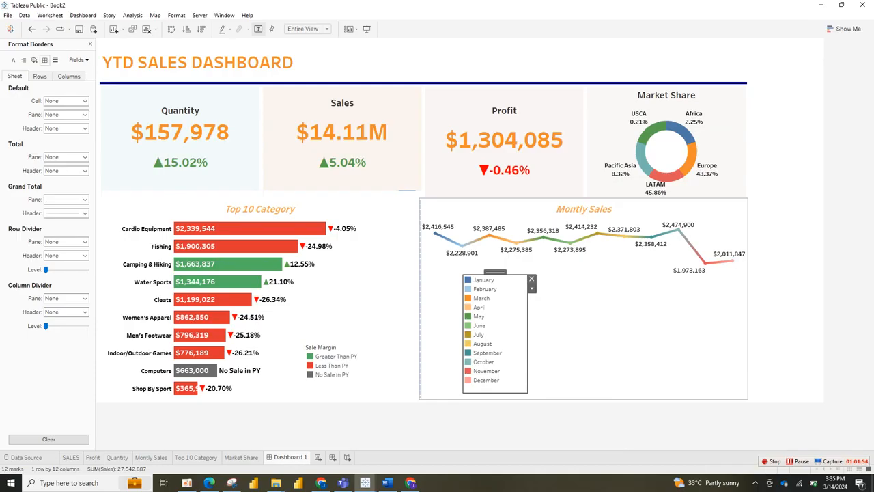
left_click(531, 288)
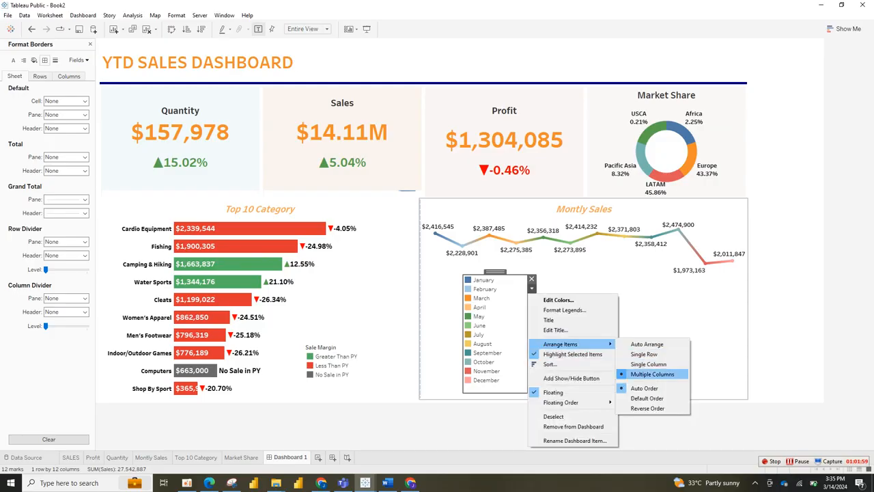
left_click(652, 374)
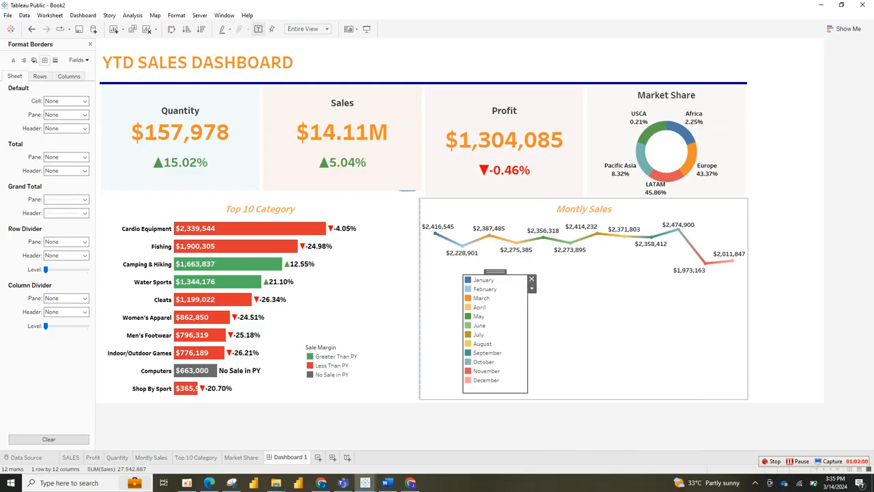
Reselect the month legend and try reapplying auto order to its items
left_click(615, 334)
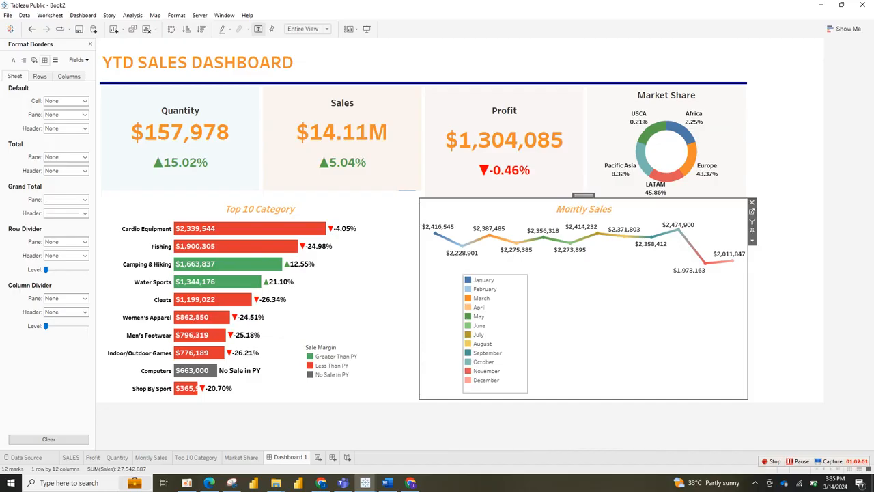
left_click(506, 333)
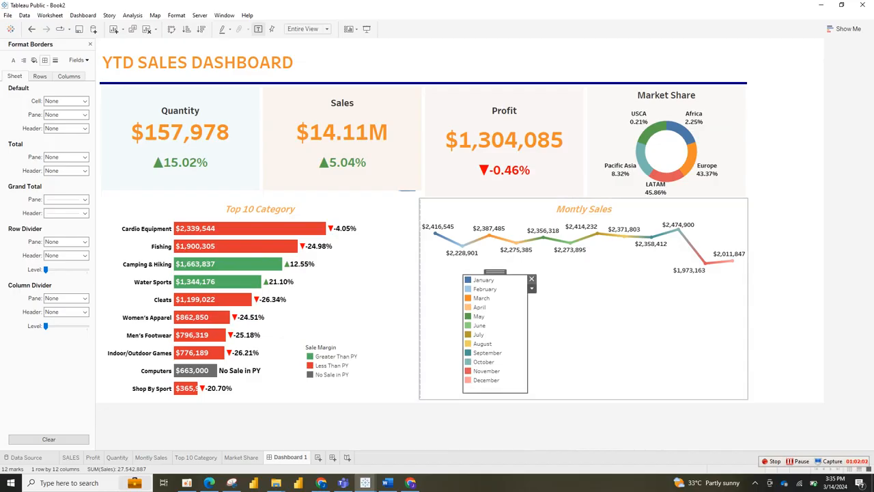
left_click(532, 287)
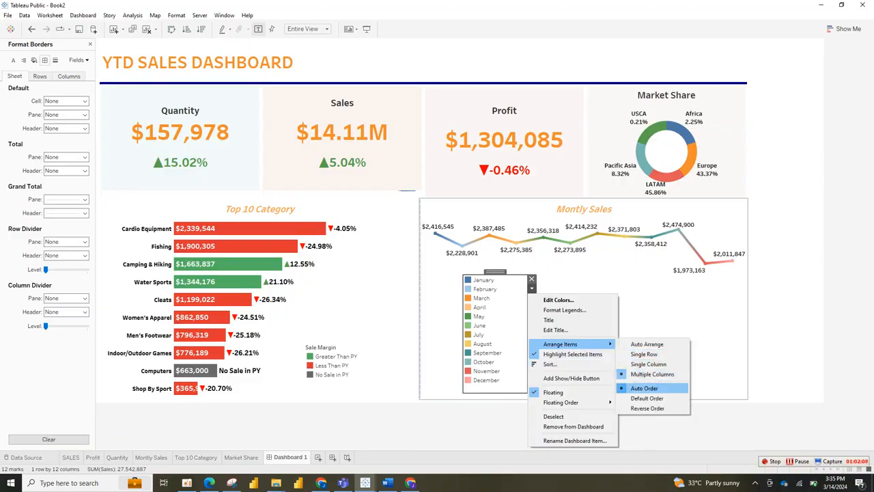
left_click(644, 388)
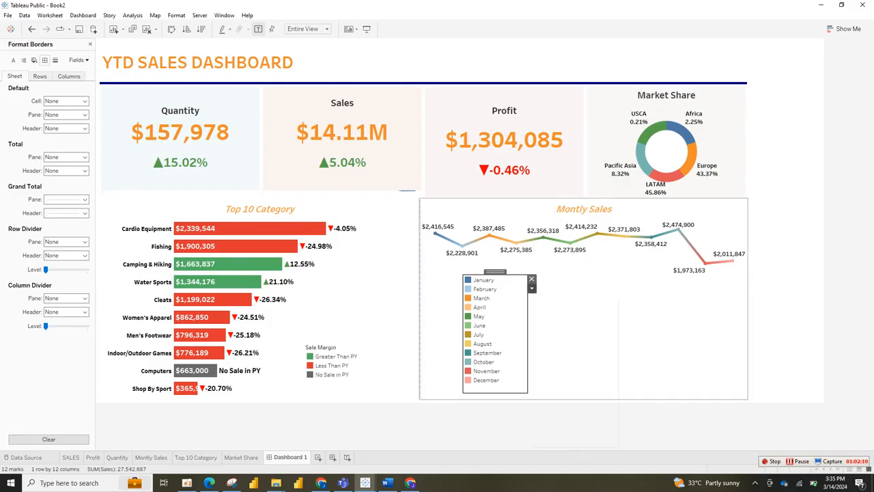
left_click(531, 287)
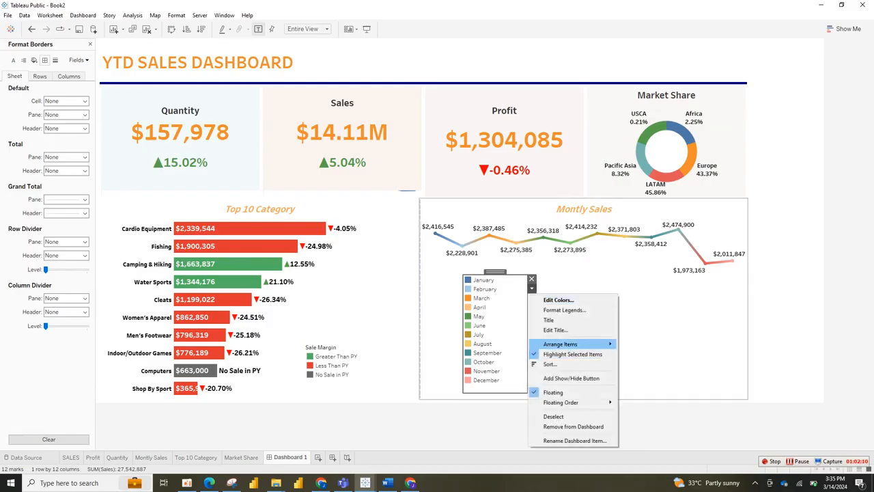
mouse_move(562, 344)
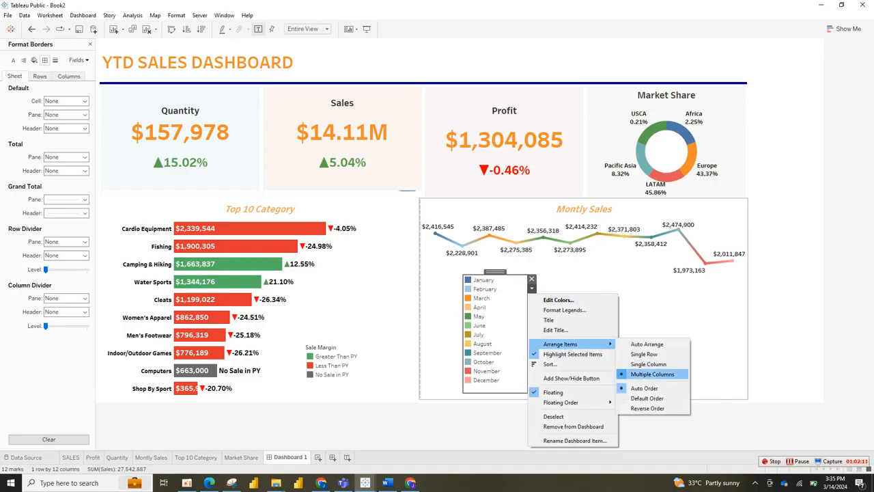
left_click(644, 388)
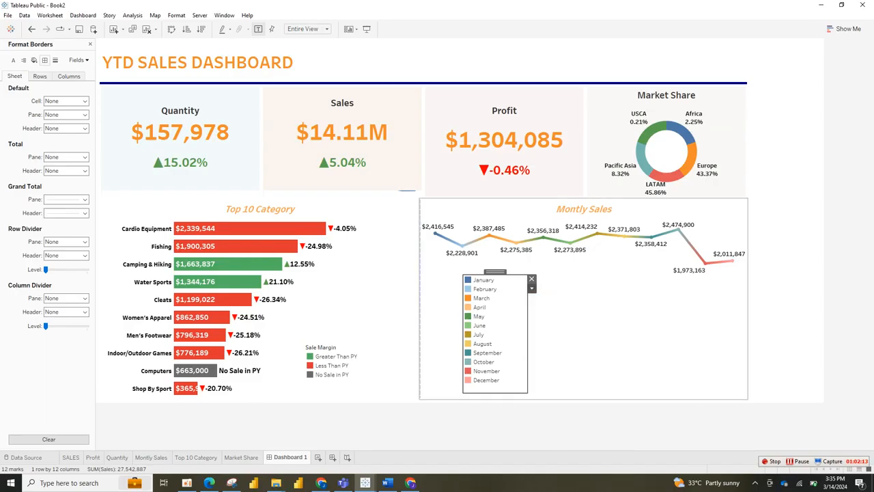
Arrange the month legend's items in a single row and widen the legend almost to the dashboard's outer edge
left_click(531, 288)
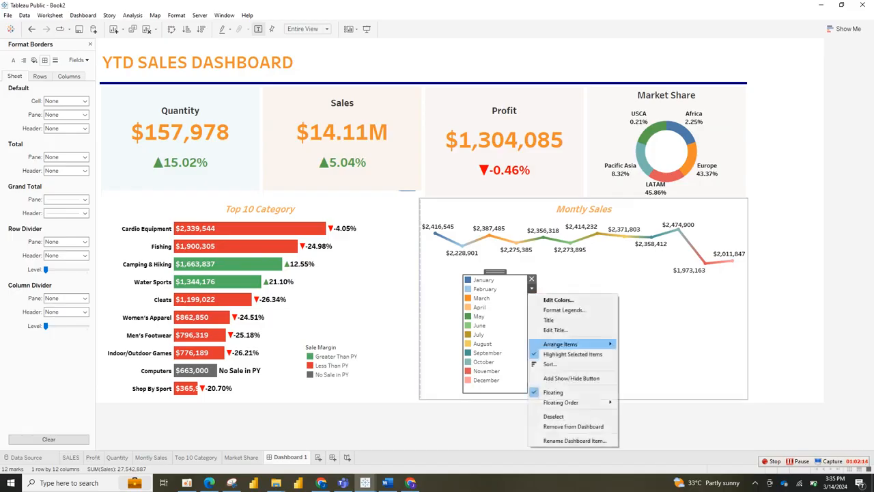
mouse_move(567, 344)
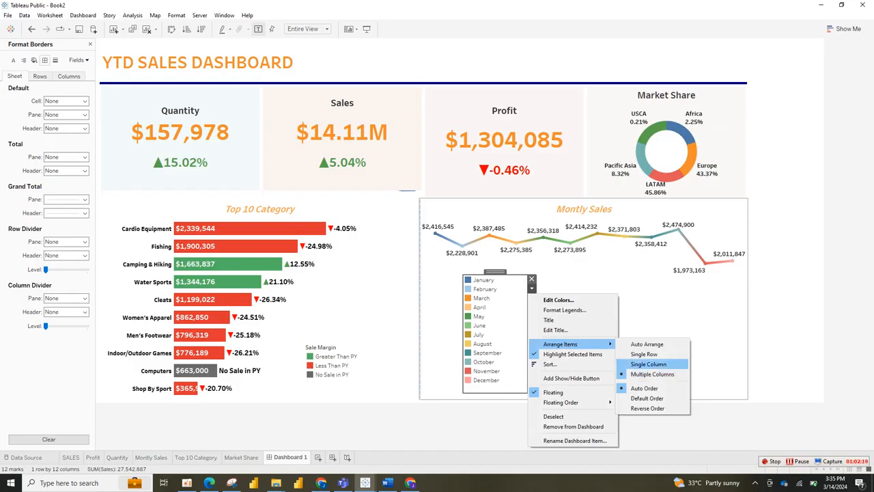
left_click(644, 354)
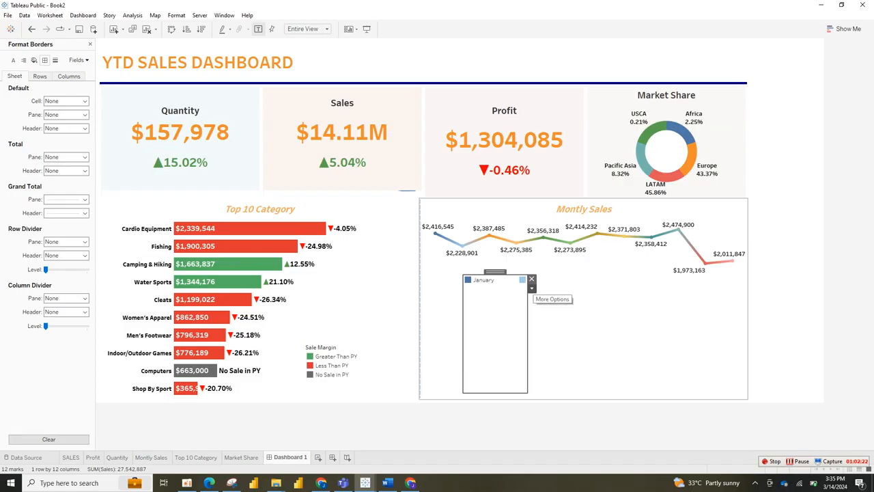
left_click(531, 288)
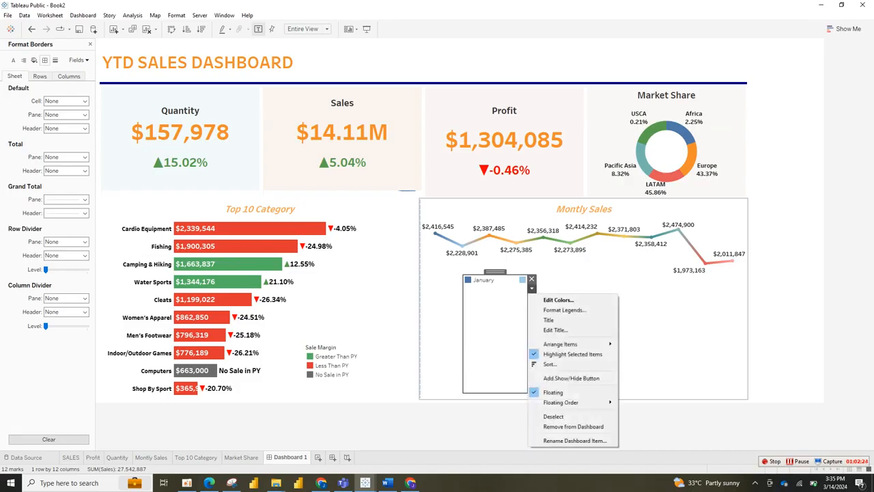
key("Escape")
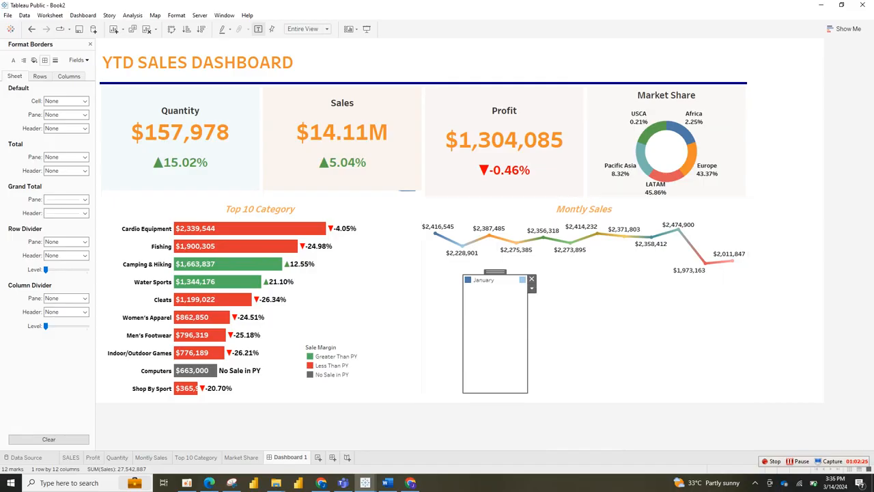
left_click_drag(527, 333, 731, 334)
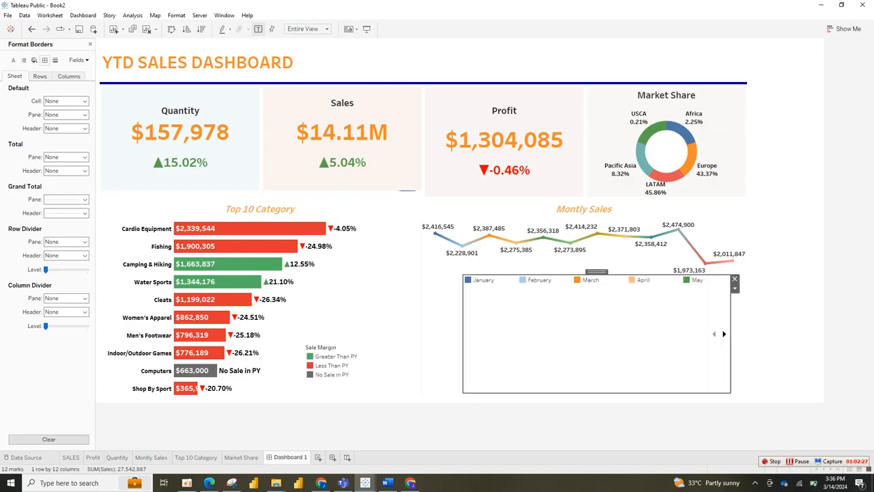
left_click_drag(730, 333, 816, 333)
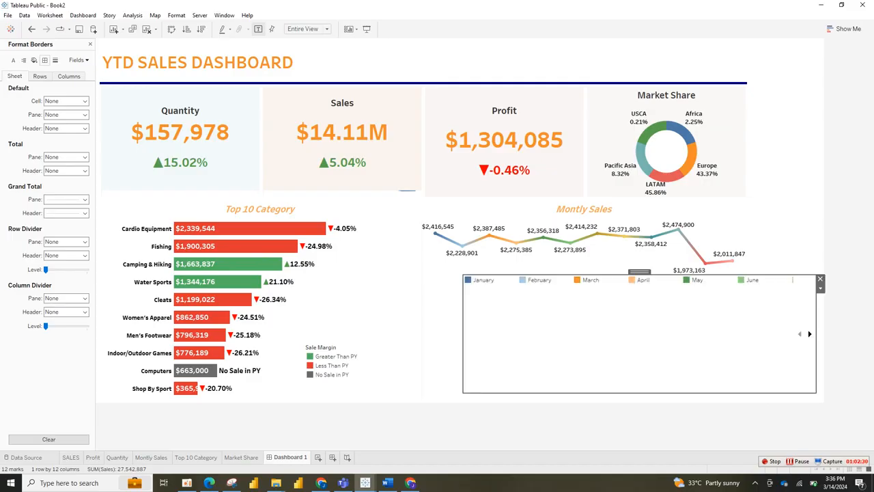
Try the multiple-columns arrangement and the auto arrangement on the widened month legend
left_click(821, 288)
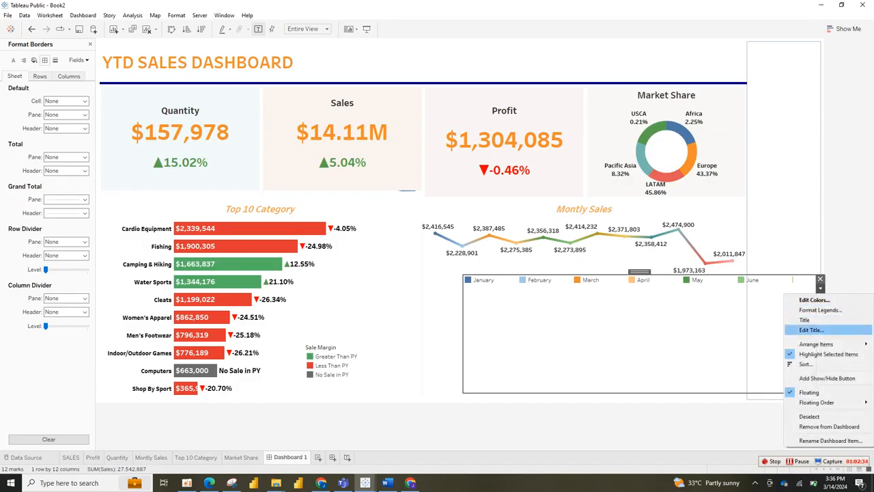
mouse_move(817, 344)
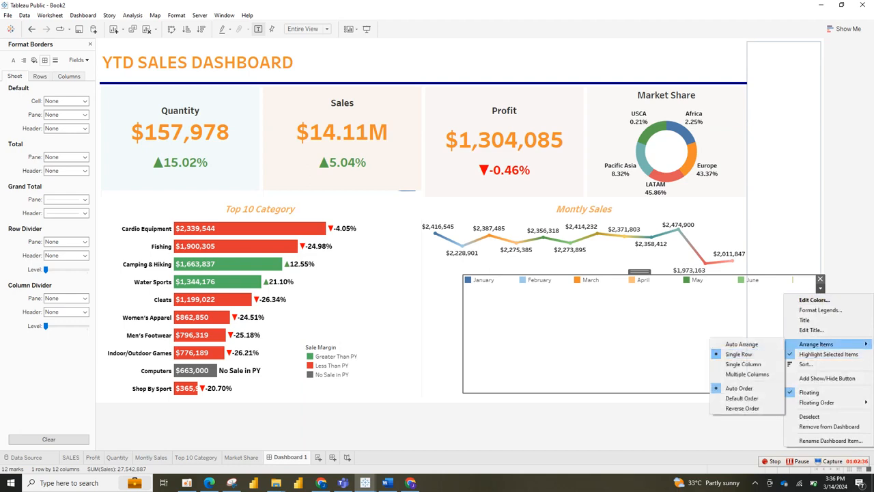
left_click(747, 374)
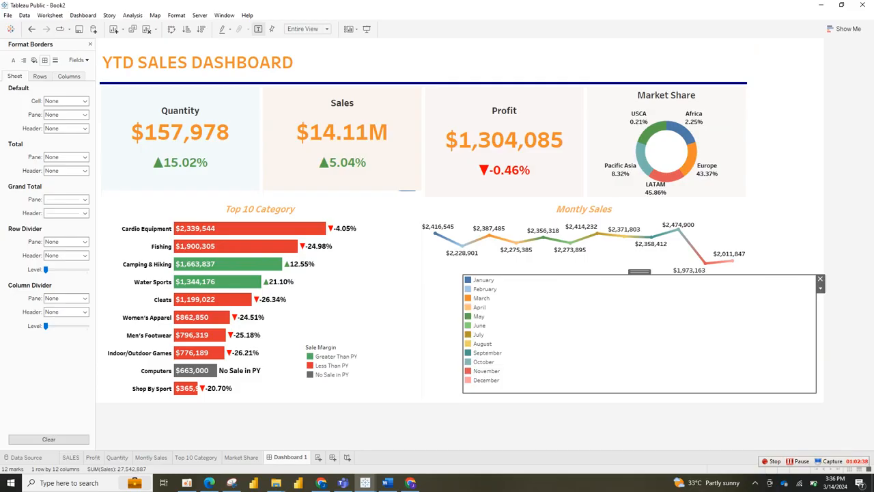
left_click(820, 287)
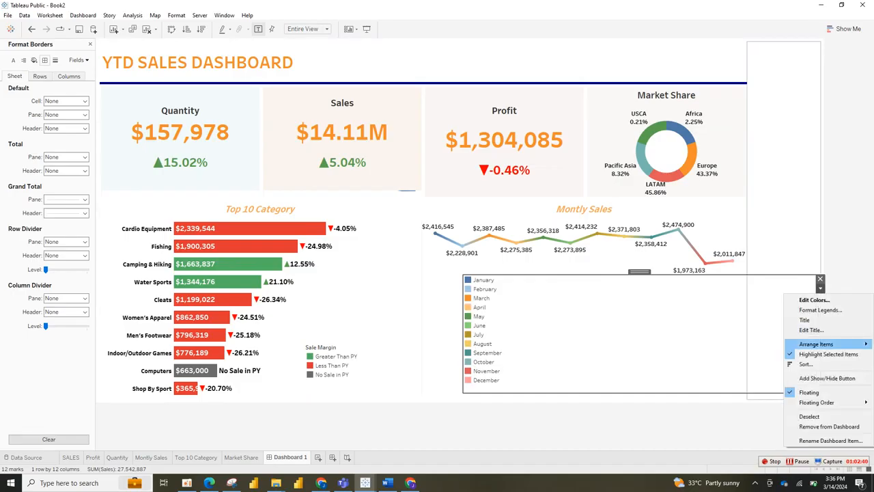
mouse_move(816, 344)
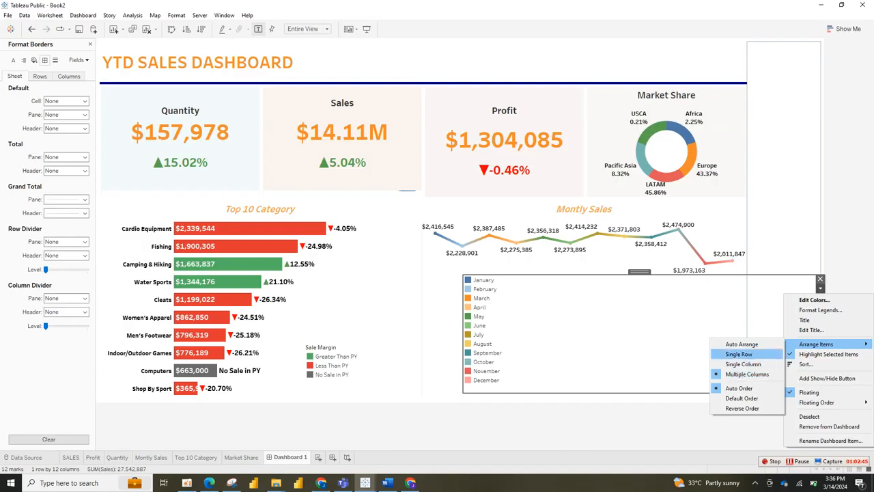
left_click(741, 343)
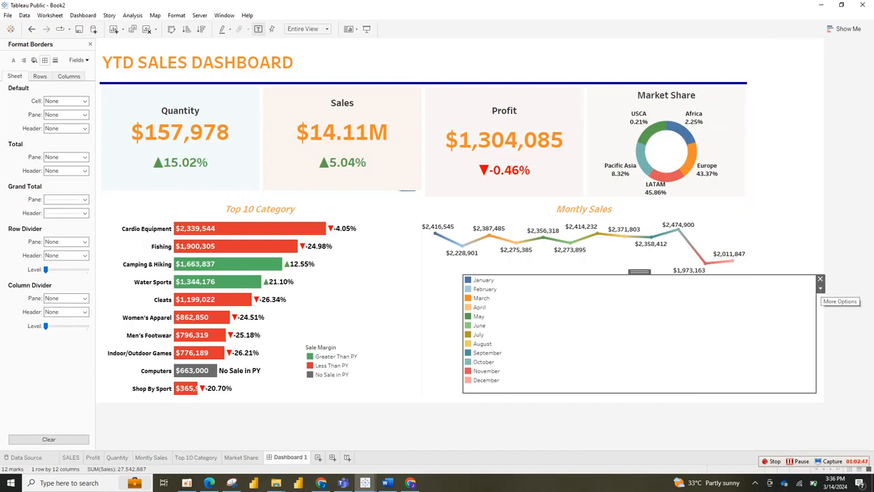
Try the single-column and multiple-columns arrangements on the widened month legend
left_click(820, 288)
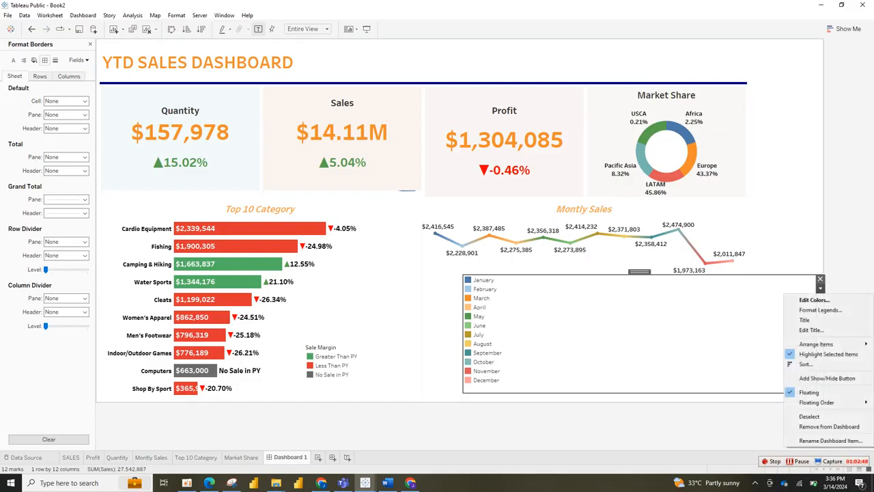
mouse_move(820, 344)
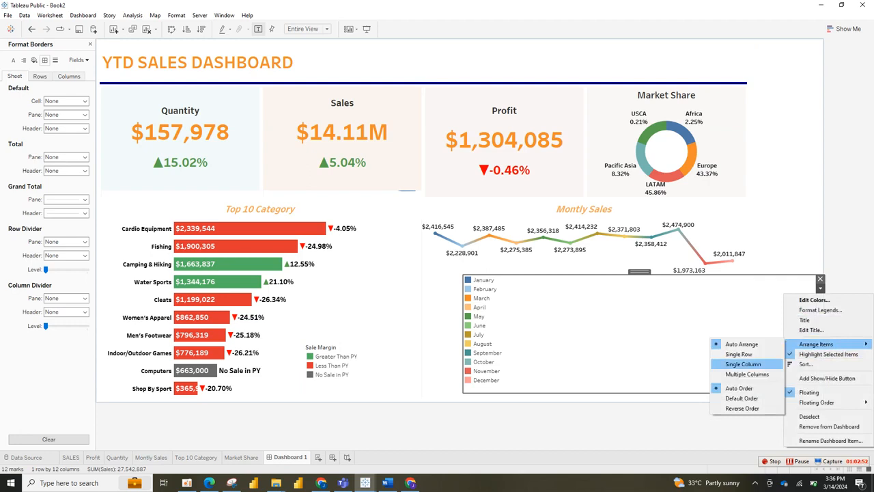
left_click(743, 364)
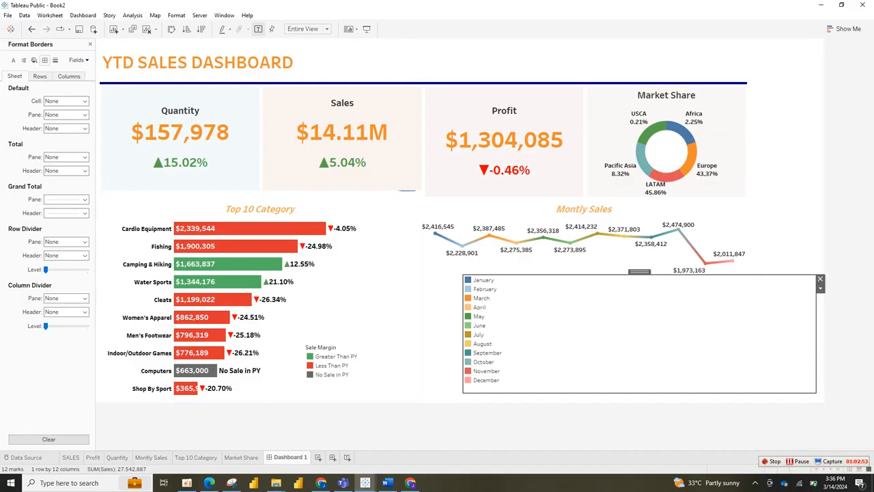
left_click(820, 288)
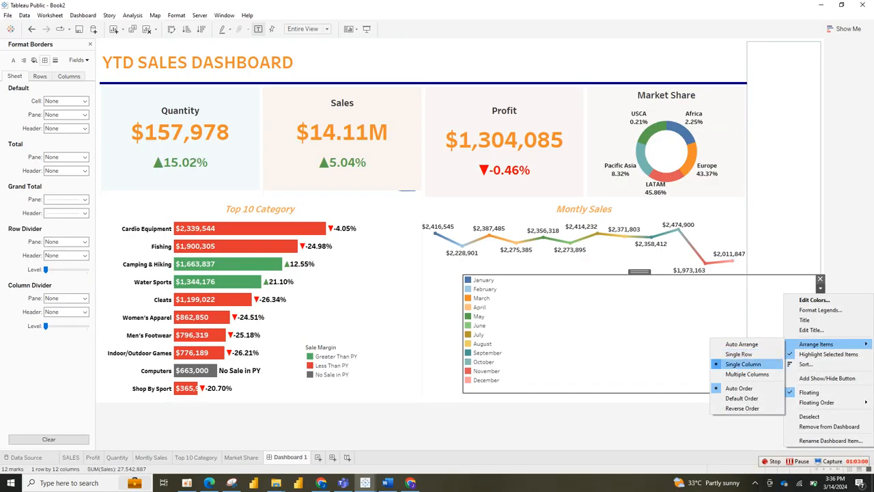
left_click(747, 374)
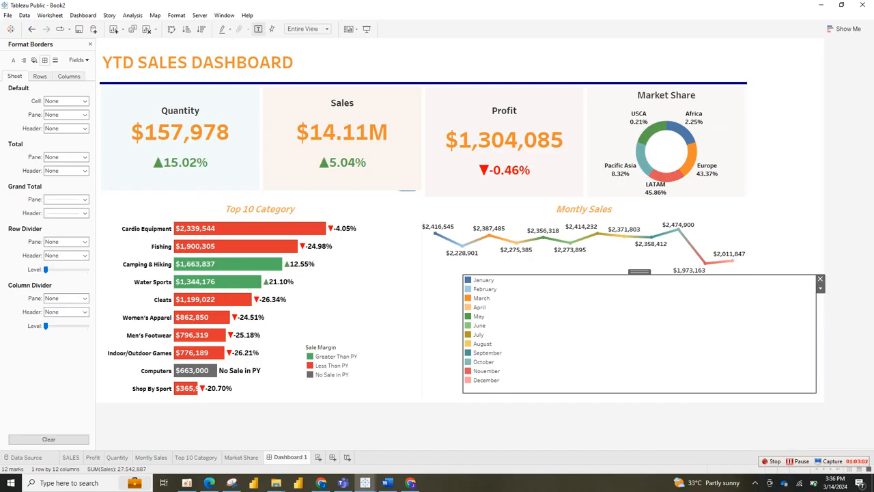
Remove the floating month legend and the empty container beside the charts from the dashboard
left_click(820, 279)
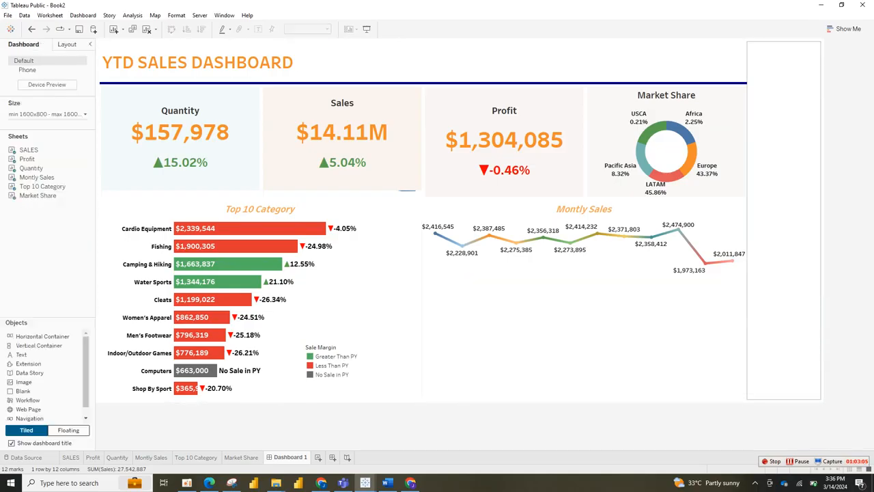
left_click(785, 220)
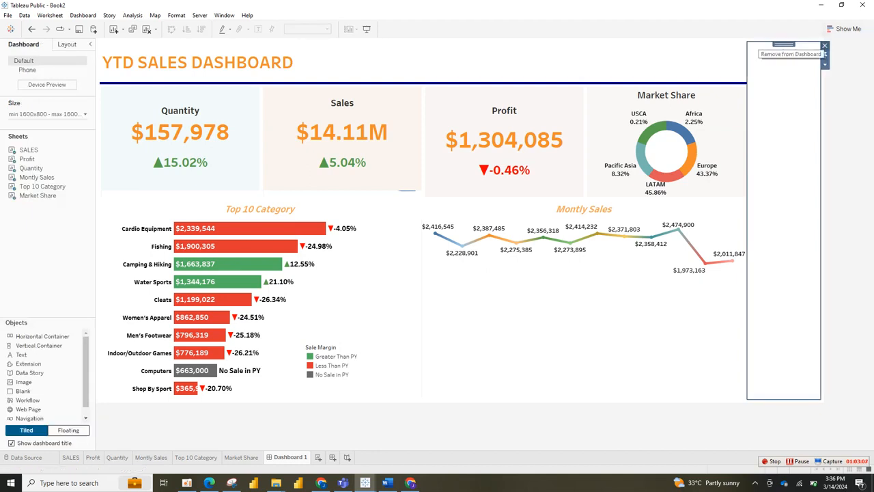
left_click(824, 45)
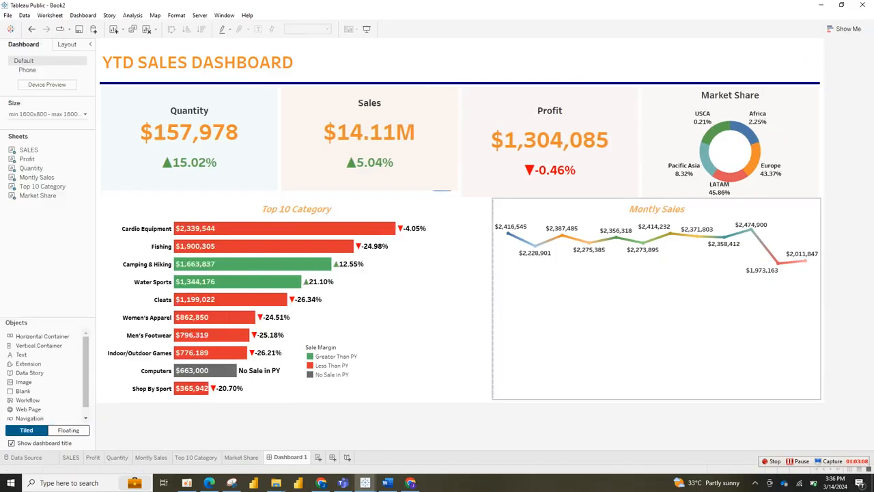
Select the Montly Sales chart and undo the removal of the empty container beside the charts
left_click(657, 307)
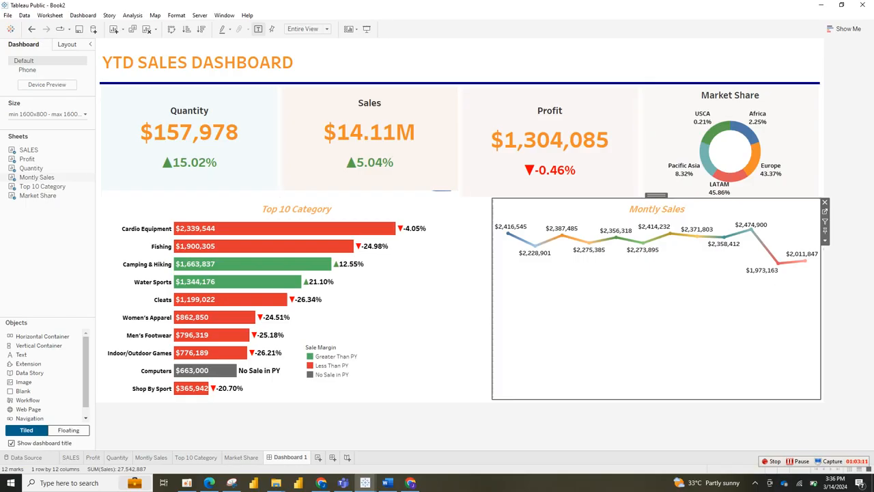
left_click(825, 241)
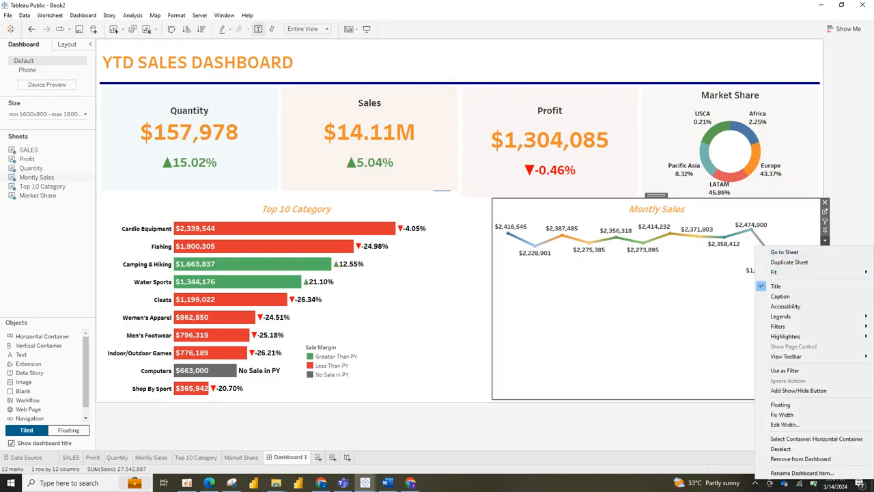
left_click(784, 252)
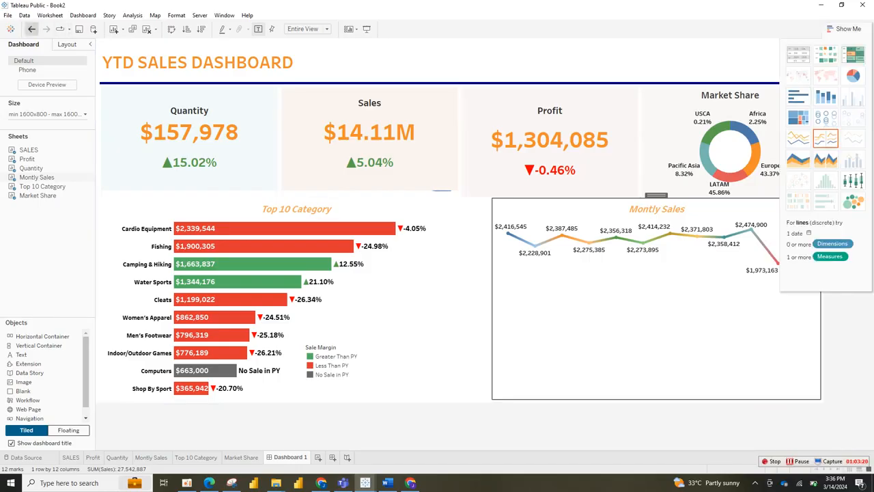
left_click(31, 29)
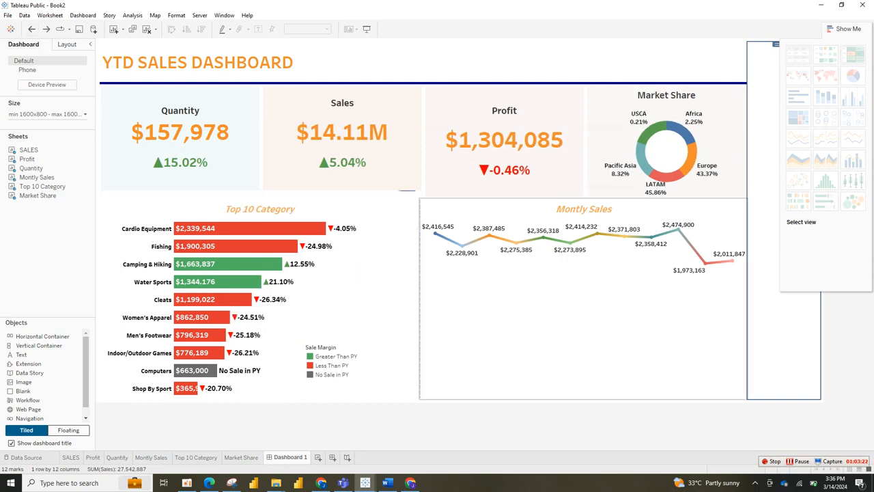
left_click(583, 307)
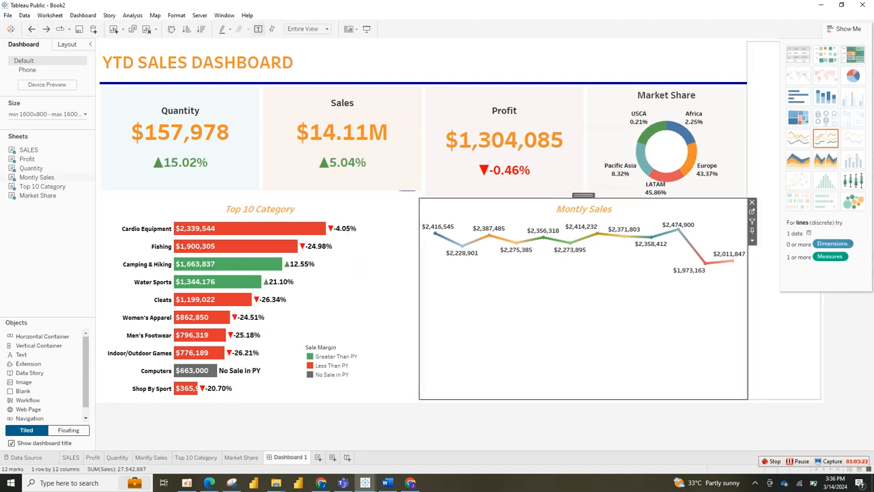
left_click(783, 341)
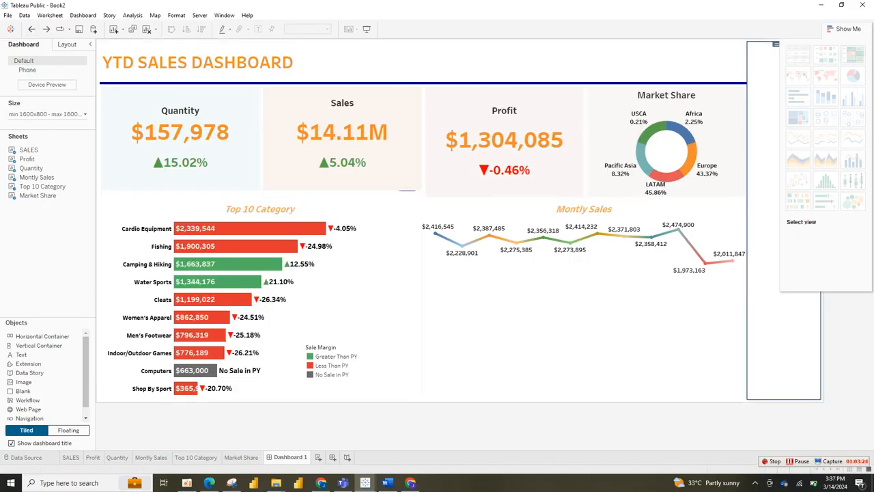
left_click(423, 62)
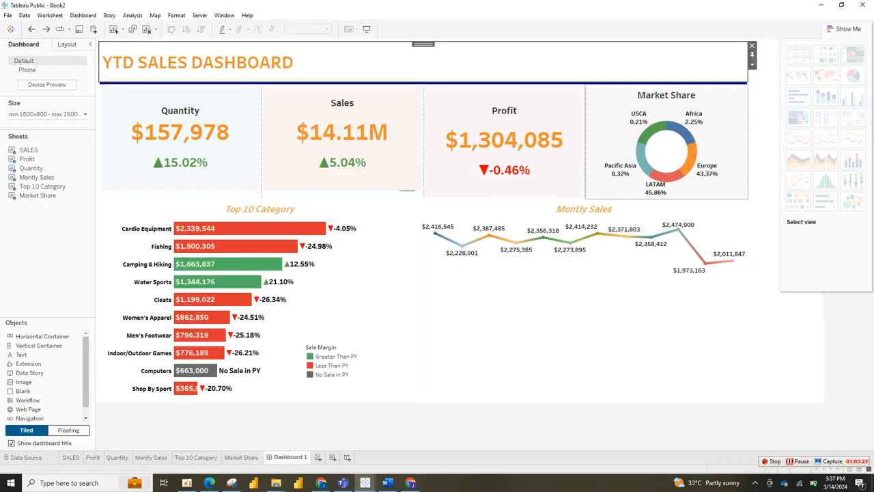
left_click(583, 307)
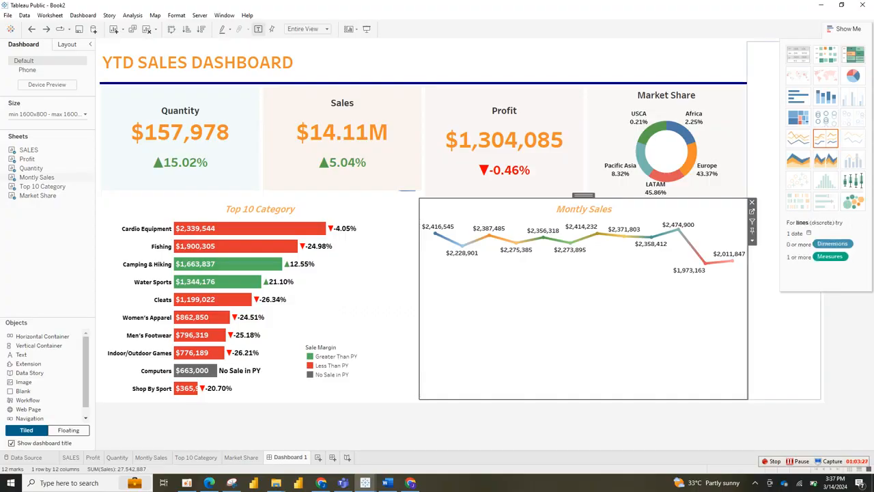
left_click(860, 5)
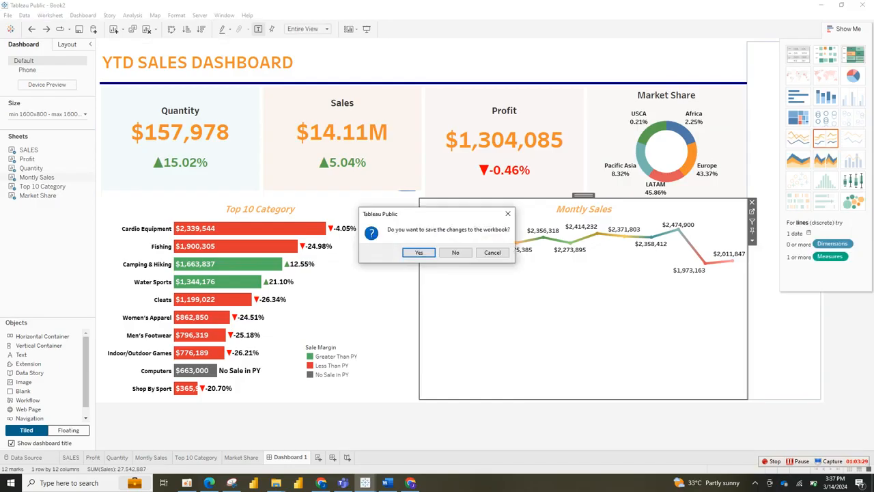
left_click(492, 252)
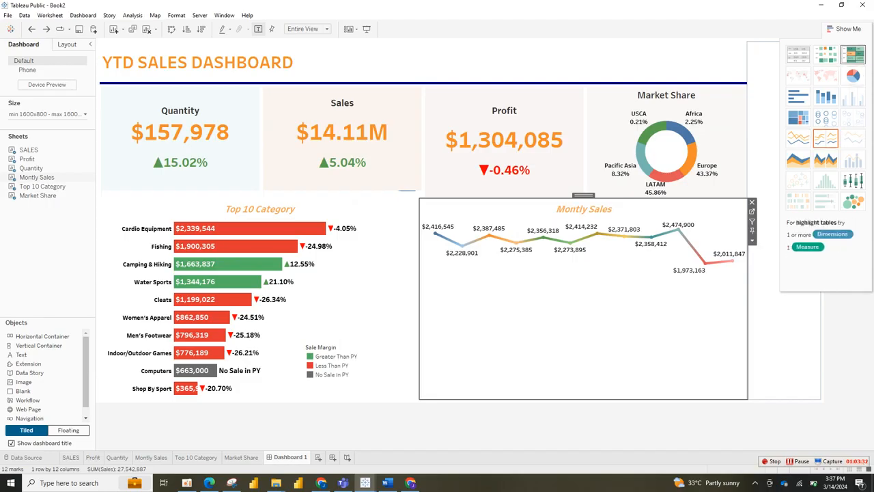
left_click(844, 29)
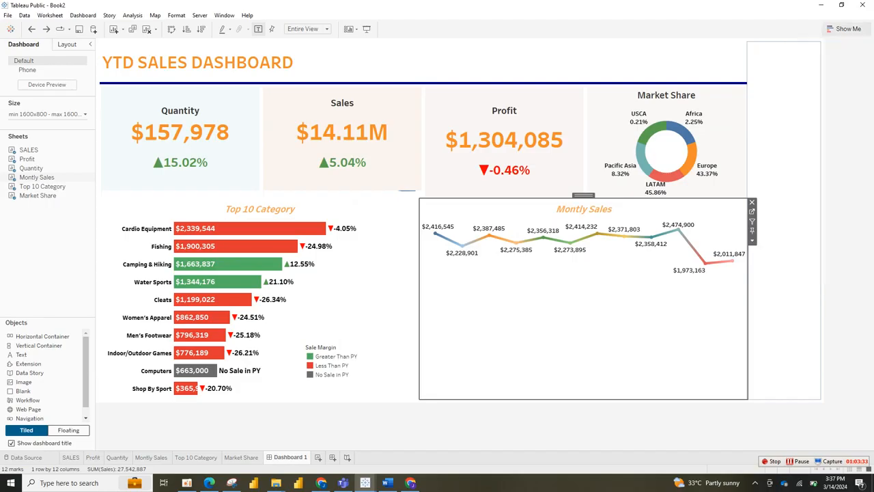
Remove the empty container beside the charts and show the Montly Sales chart's color legend for Month of Order Date
left_click(783, 220)
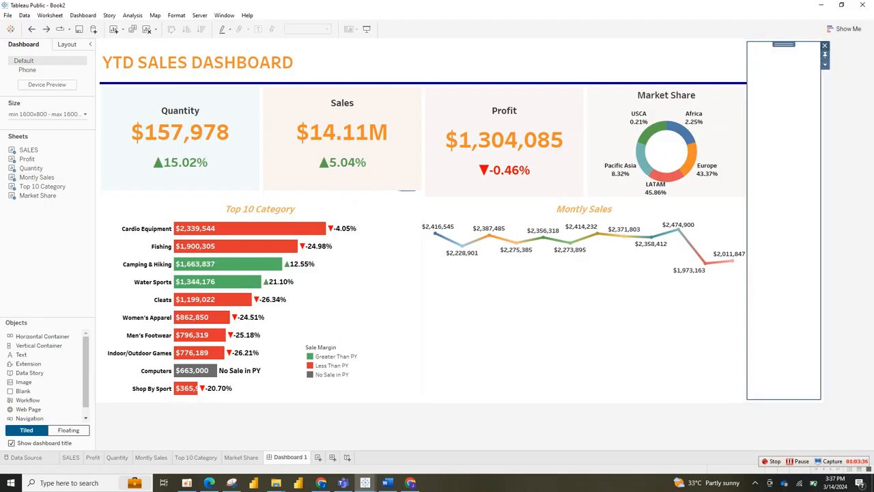
left_click(825, 45)
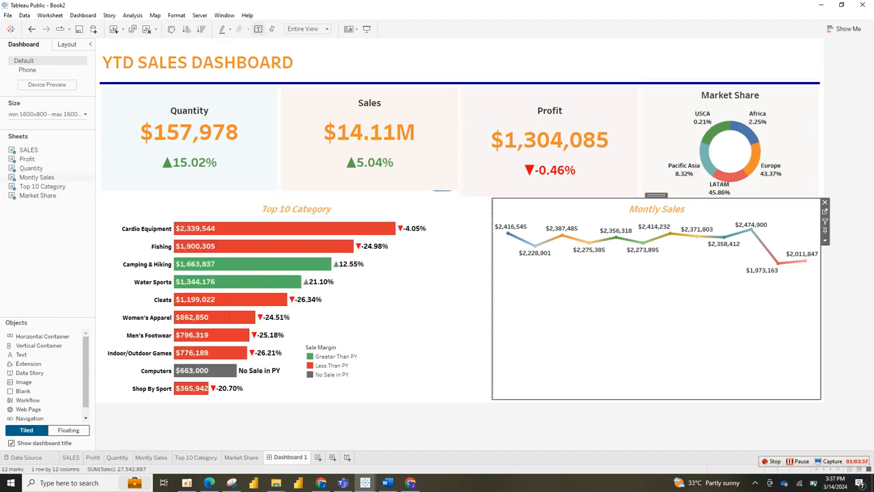
right_click(696, 347)
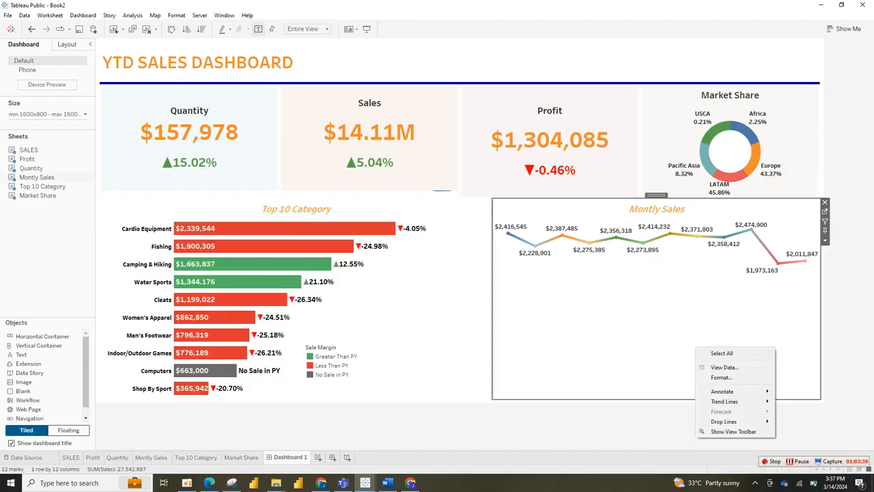
left_click(825, 239)
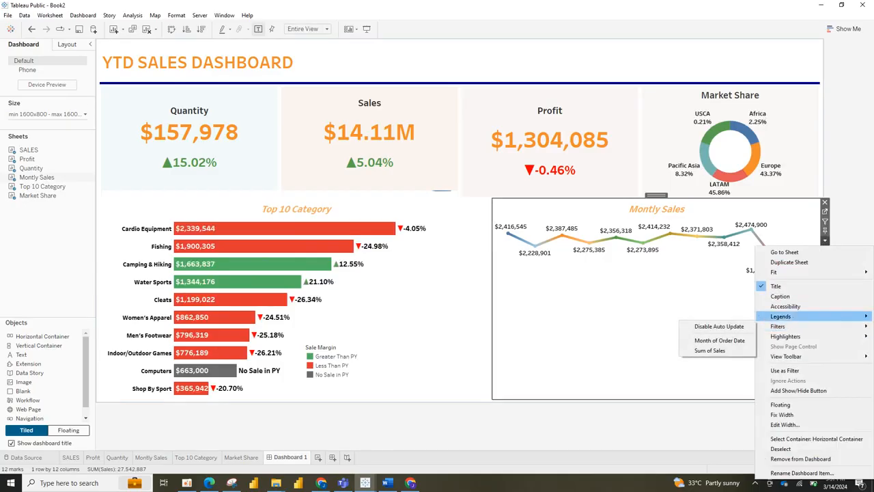
mouse_move(781, 317)
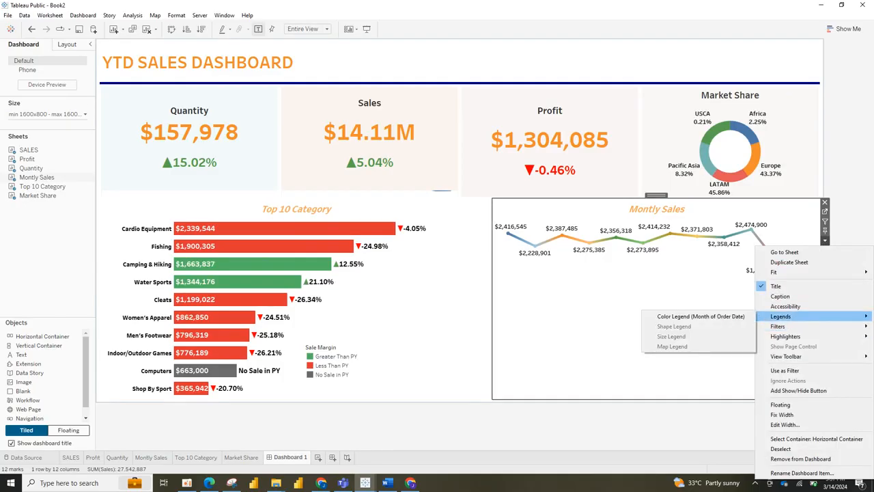
left_click(700, 317)
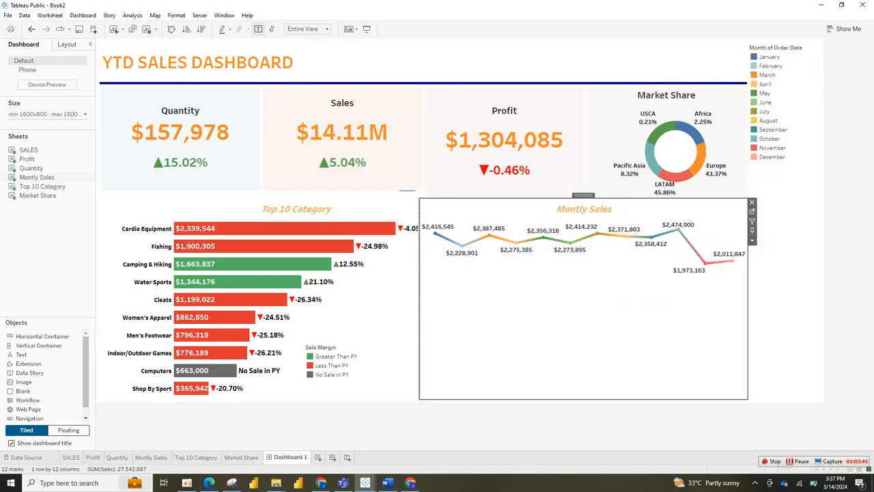
Make the Month of Order Date legend floating and place it in the empty area below the Montly Sales line
left_click(825, 64)
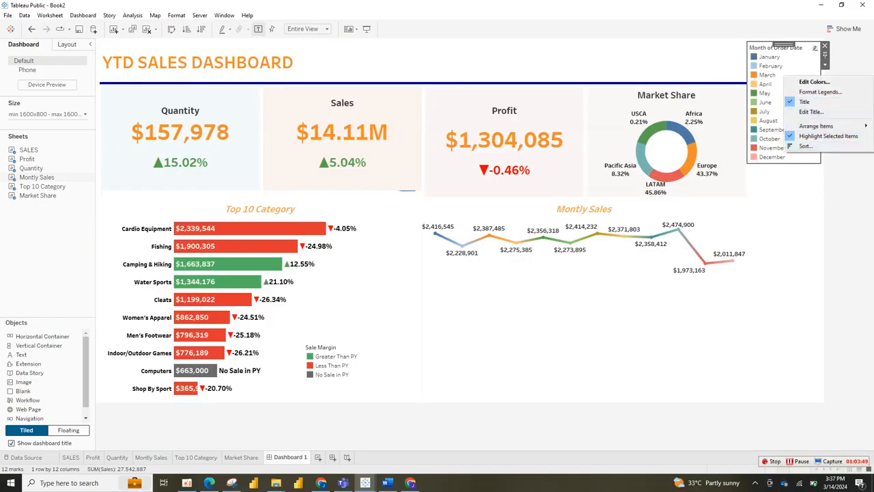
left_click(825, 64)
left_click(825, 64)
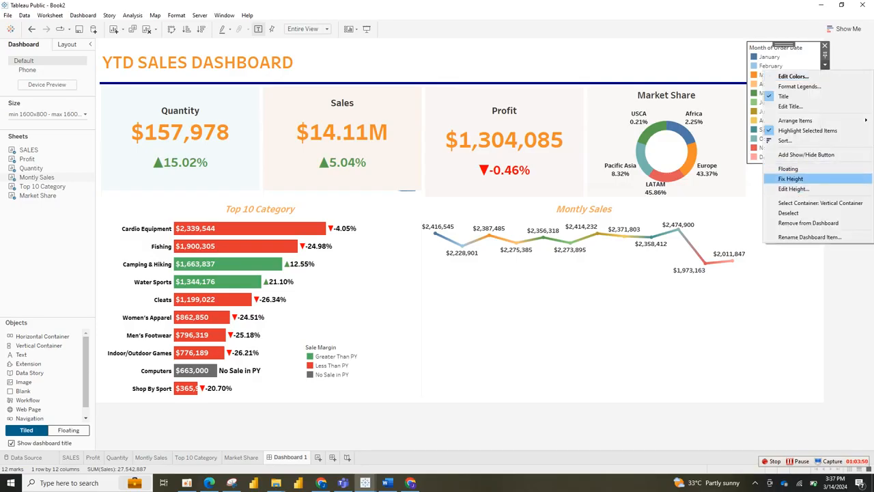
left_click(789, 169)
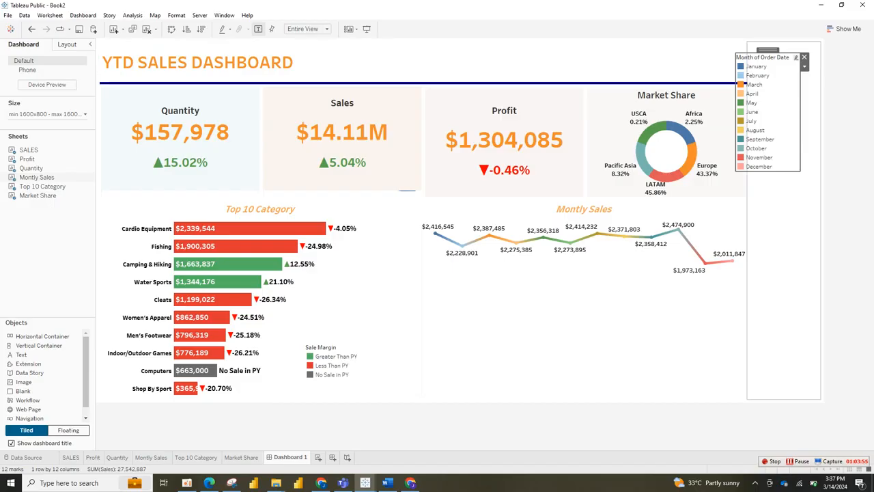
left_click_drag(761, 56, 481, 281)
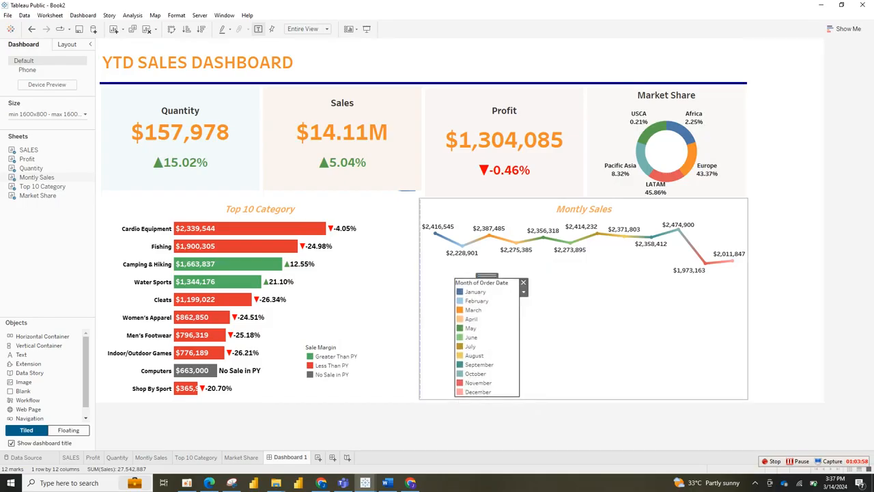
Hide the Month of Order Date legend's title and arrange its items in multiple columns
left_click(523, 292)
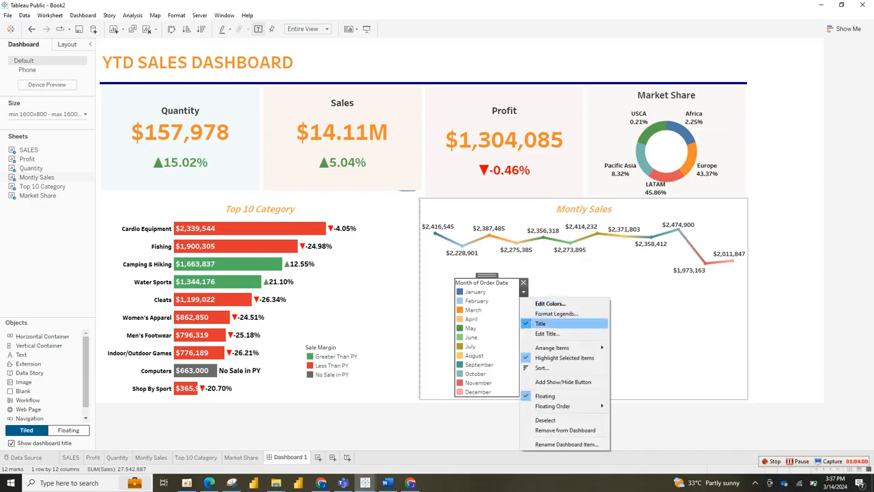
left_click(543, 324)
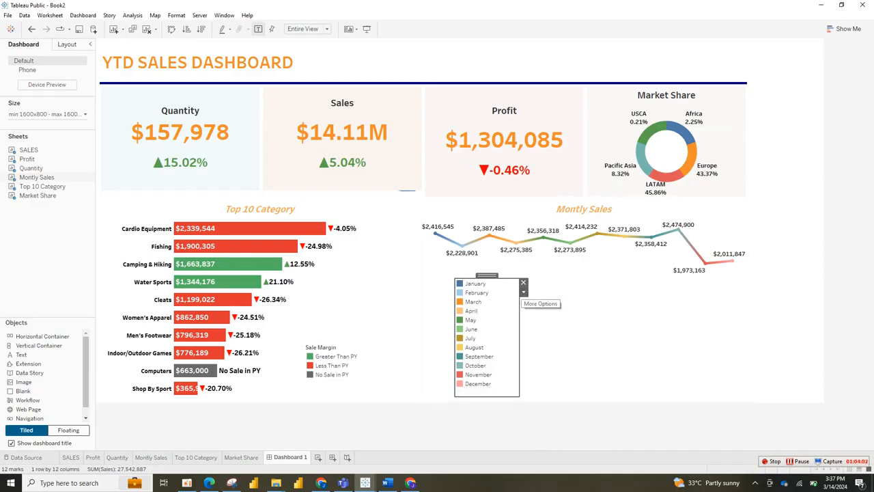
left_click(523, 291)
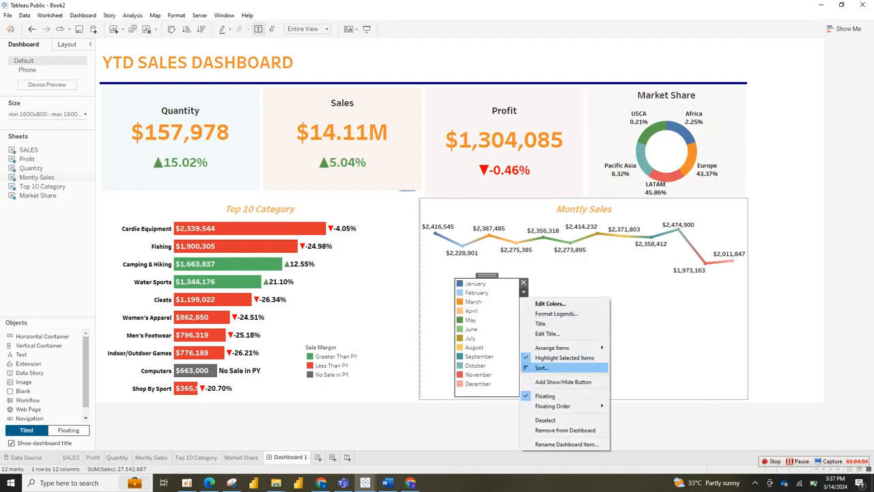
mouse_move(552, 347)
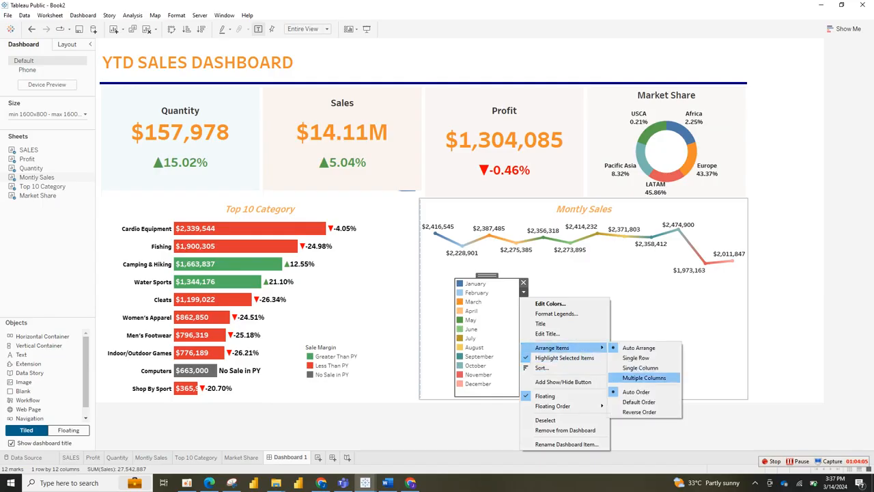
left_click(644, 378)
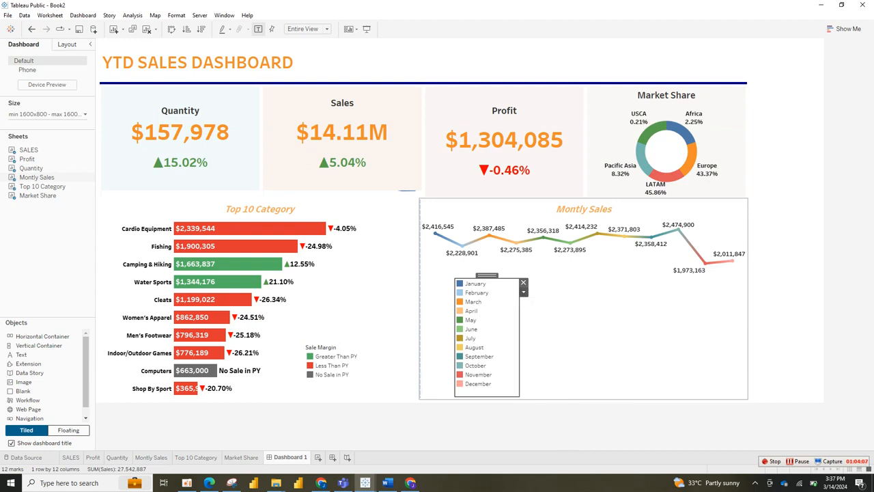
Arrange the Month of Order Date legend's items in a single column
left_click(523, 292)
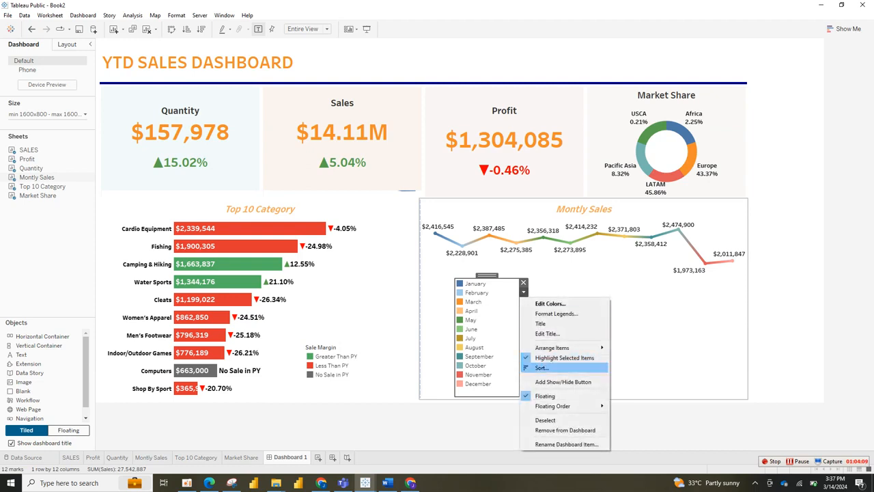
mouse_move(560, 347)
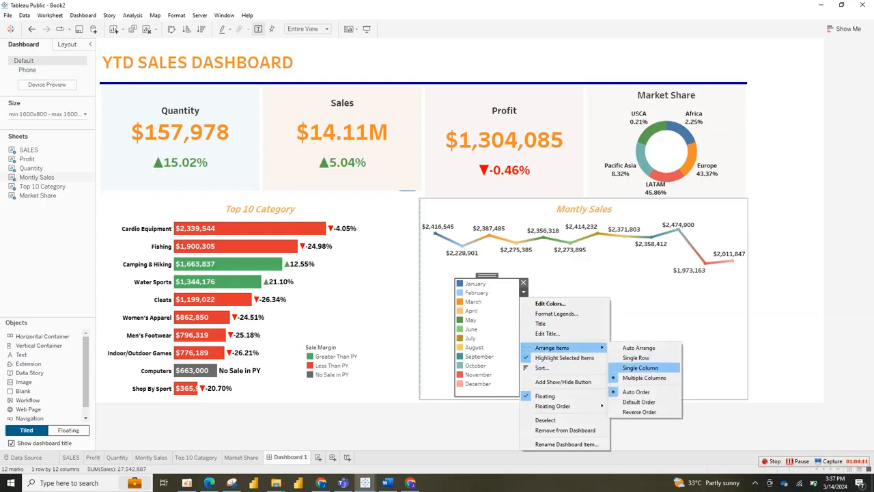
left_click(640, 367)
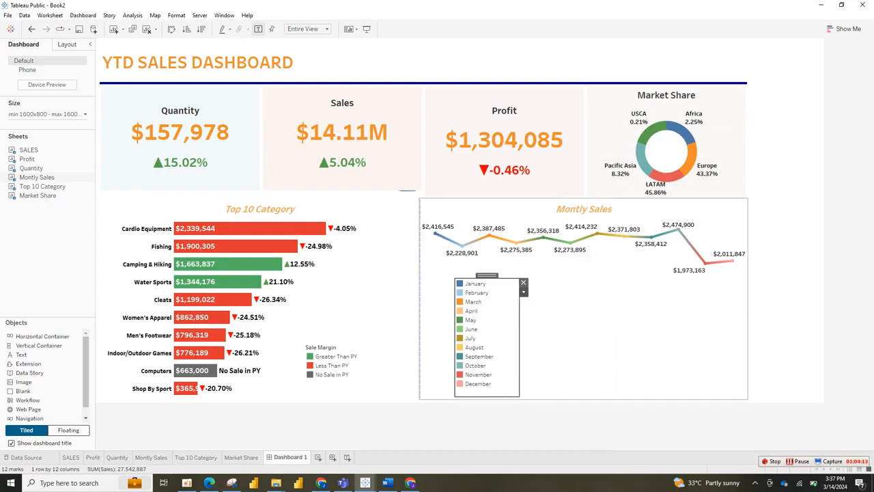
Arrange the month legend's items in a single row and widen the legend on both sides below the Montly Sales line
left_click(523, 291)
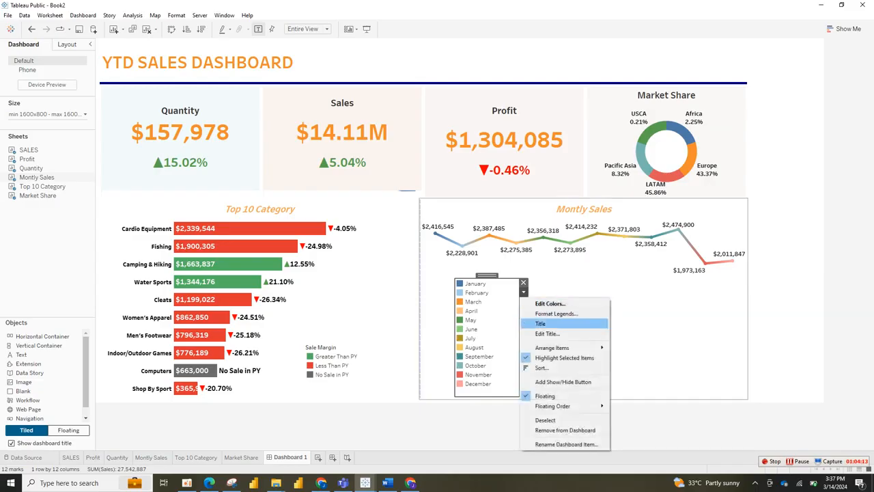
mouse_move(552, 347)
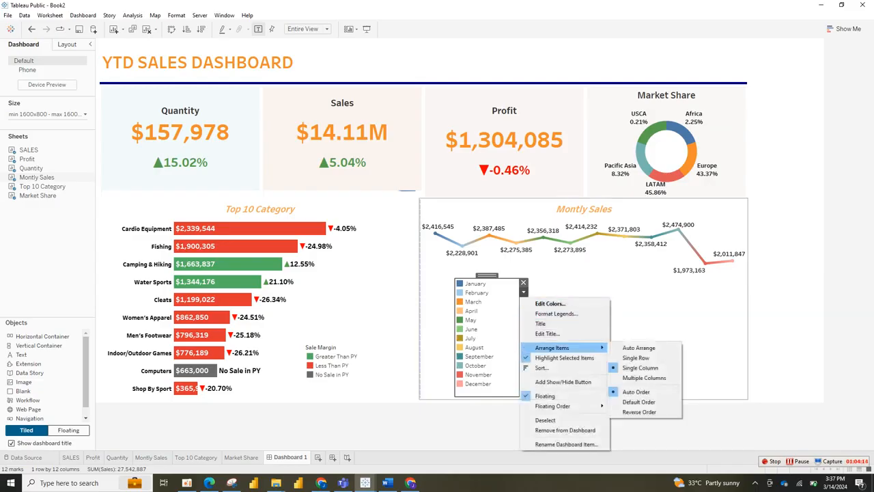
left_click(635, 357)
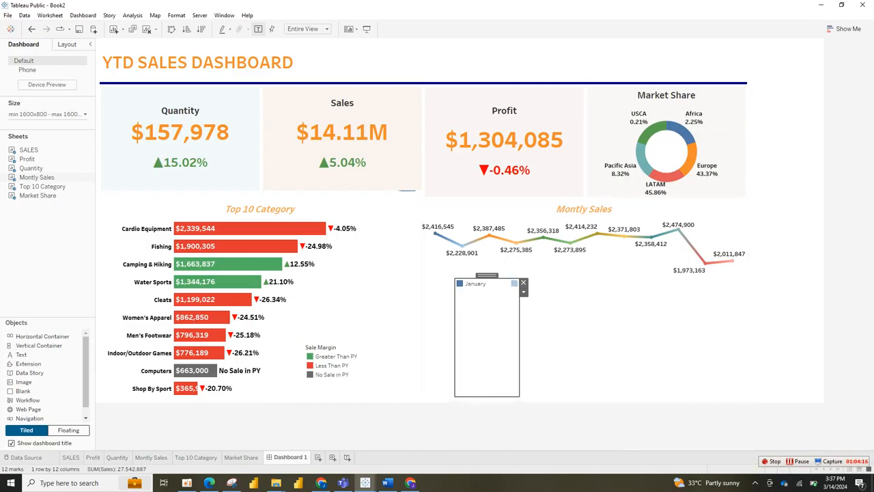
left_click_drag(519, 338, 767, 338)
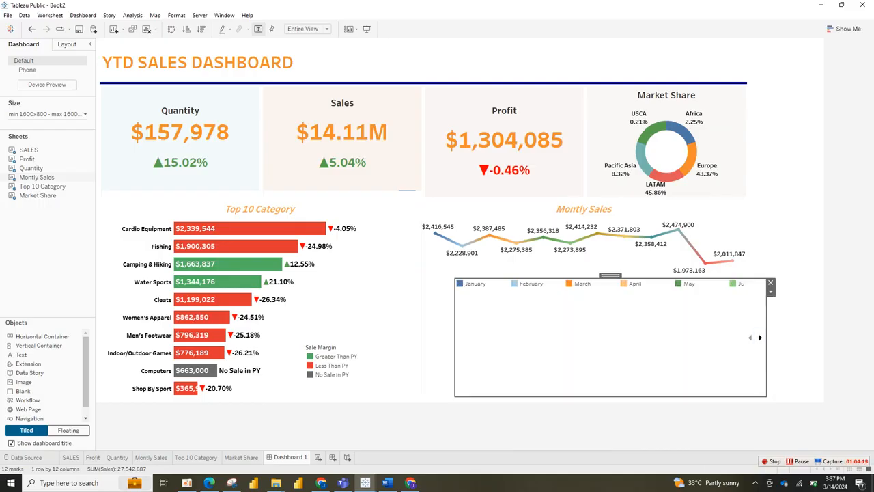
left_click_drag(767, 338, 823, 338)
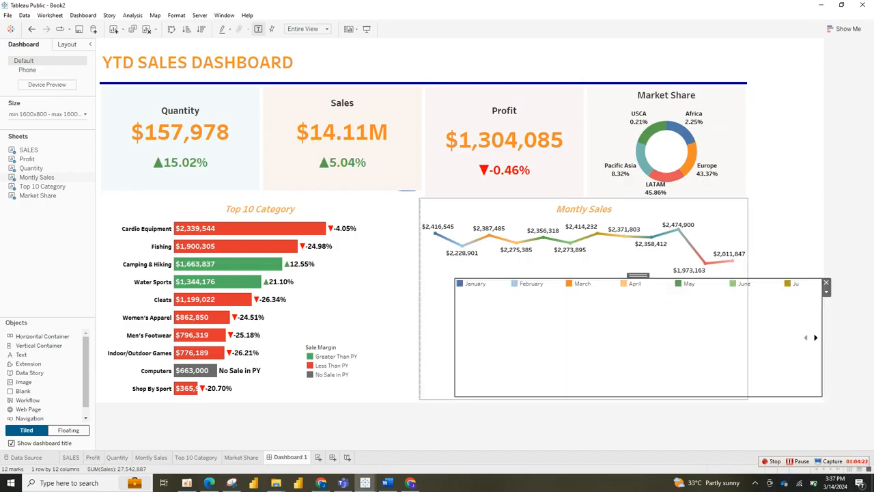
left_click_drag(455, 337, 418, 337)
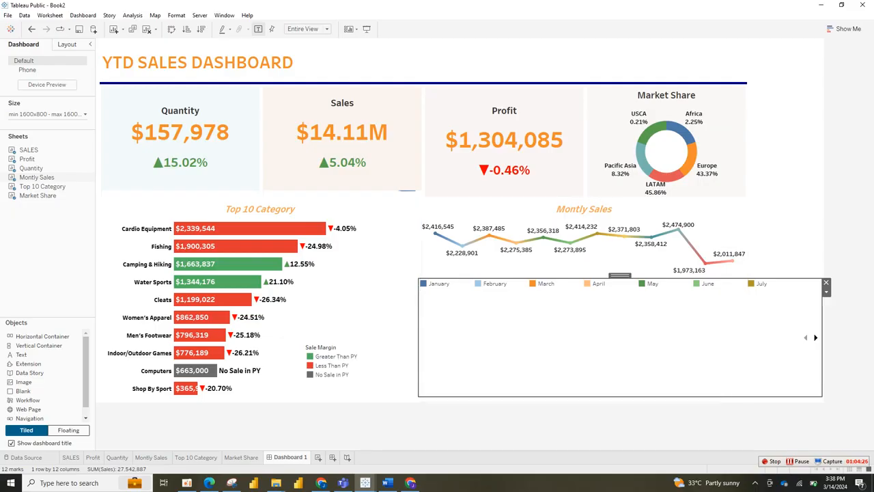
Try the multiple-column arrangement on the widened month legend and return its items to a single column
left_click(826, 291)
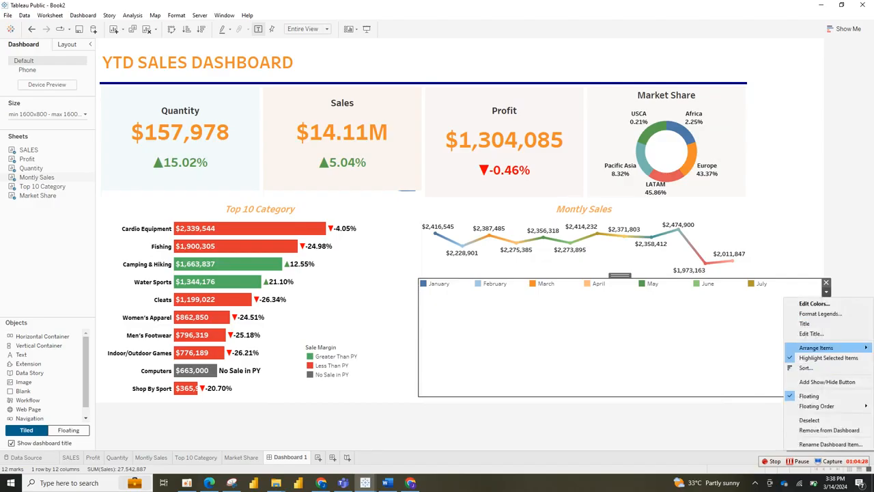
mouse_move(817, 347)
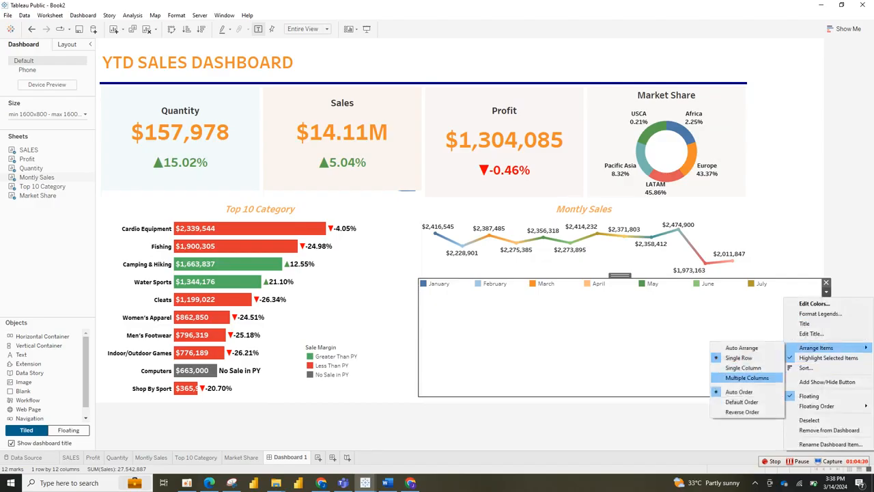
left_click(747, 377)
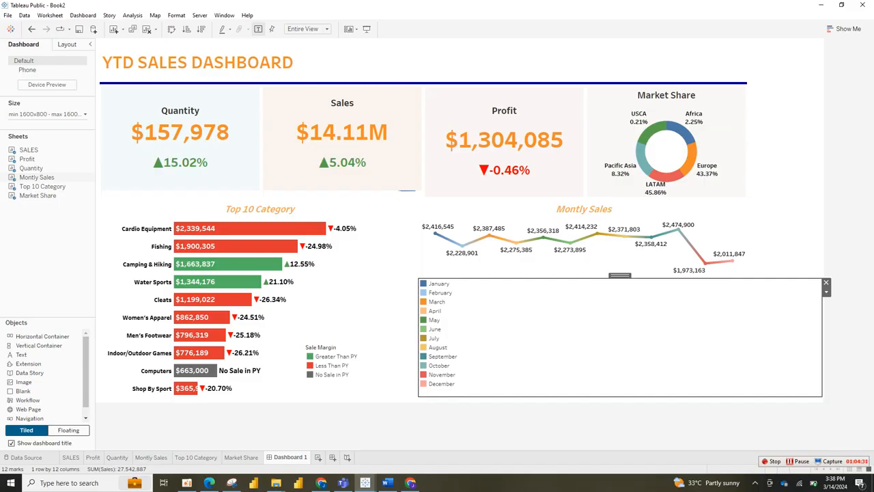
left_click(825, 292)
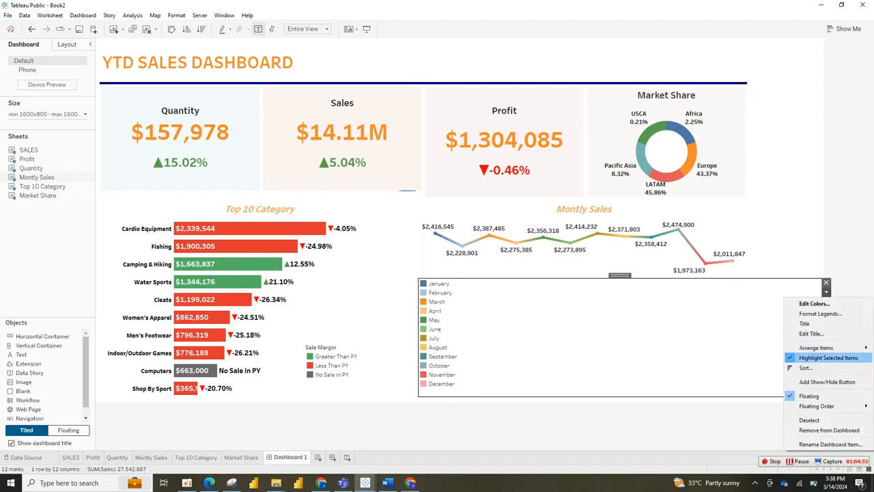
mouse_move(816, 347)
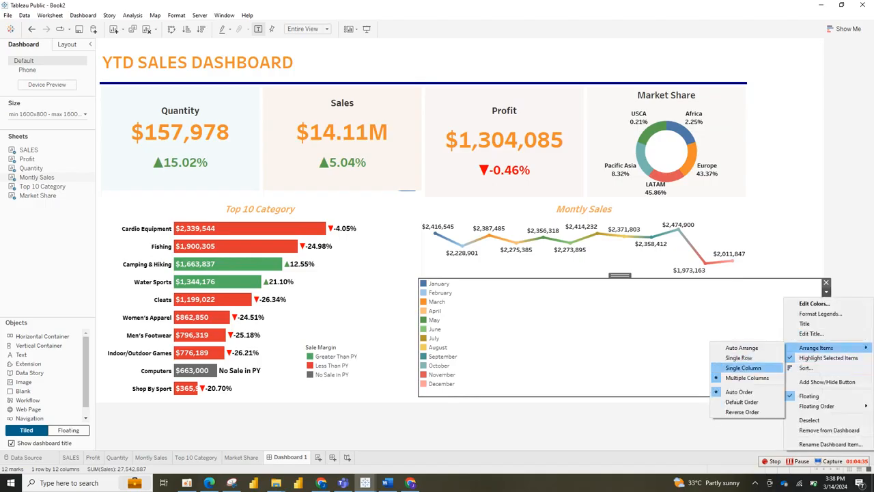
left_click(743, 368)
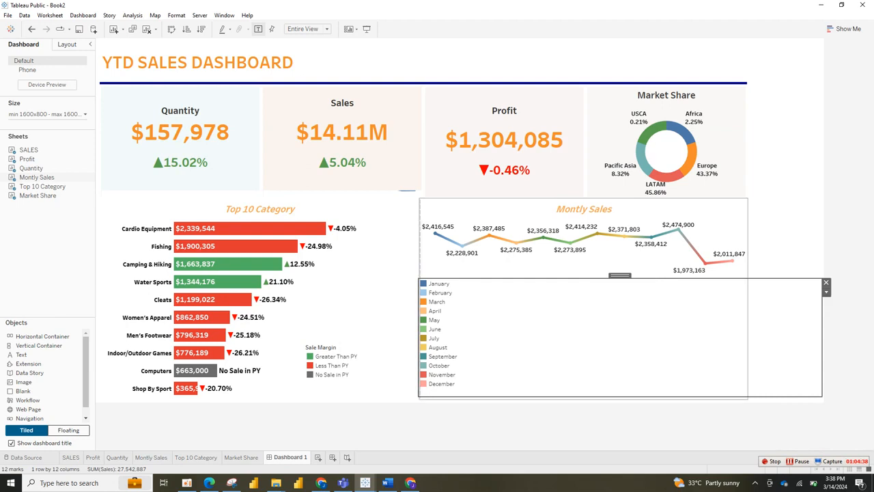
Highlight March through the Montly Sales color legend and clear that legend highlight
left_click(584, 239)
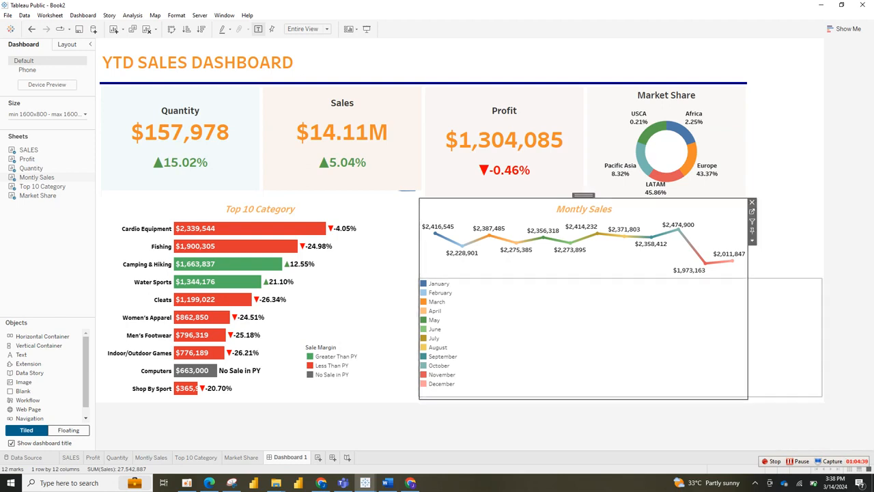
left_click(436, 301)
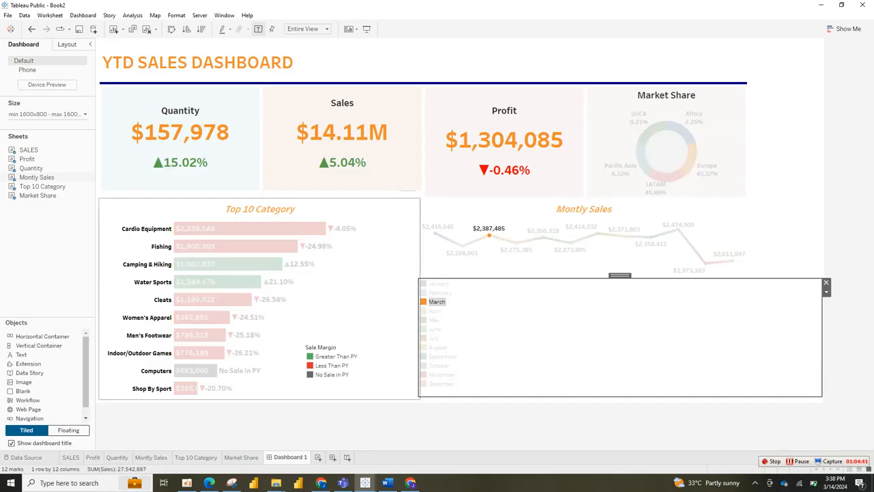
left_click(436, 301)
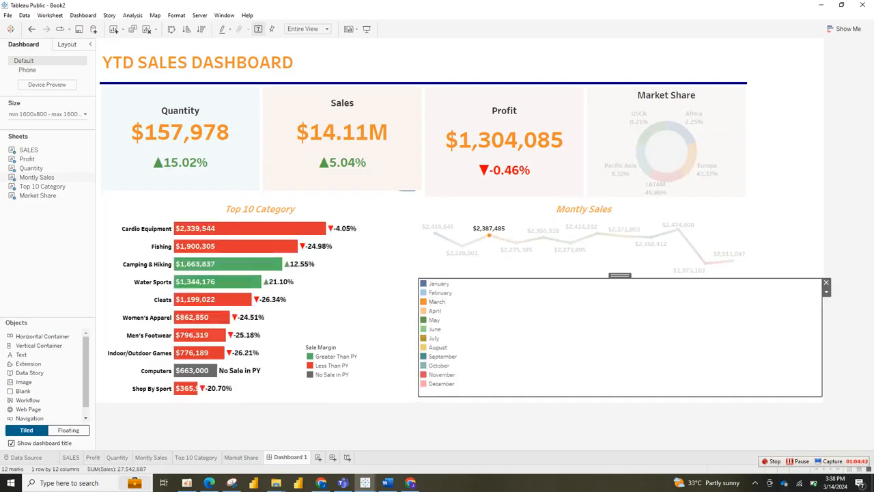
Give the Top 10 Category chart a pale cream background fill on the dashboard
left_click(369, 301)
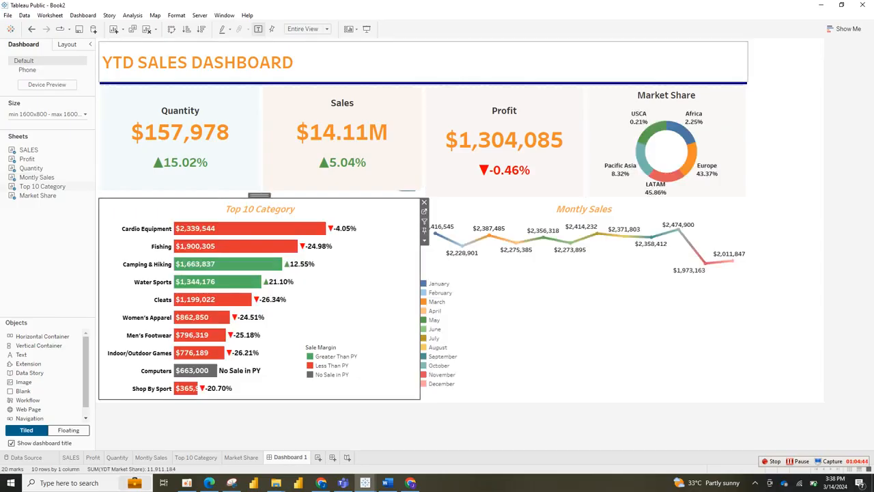
left_click(67, 43)
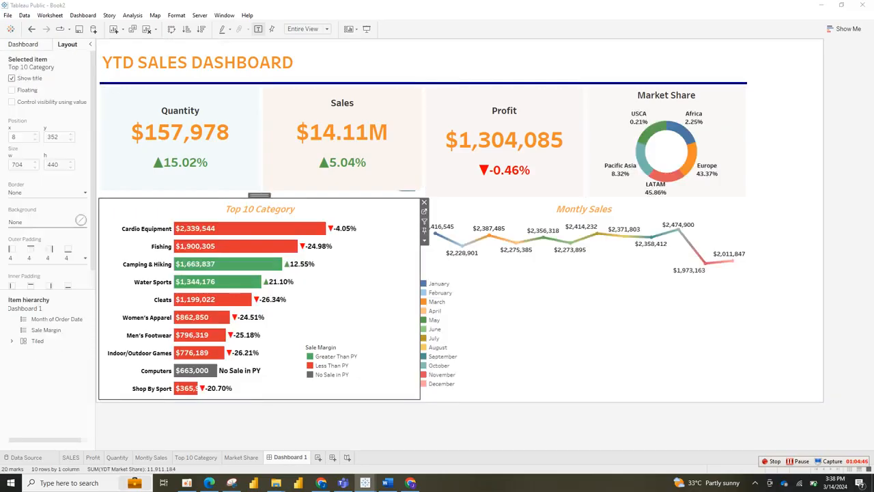
left_click(80, 220)
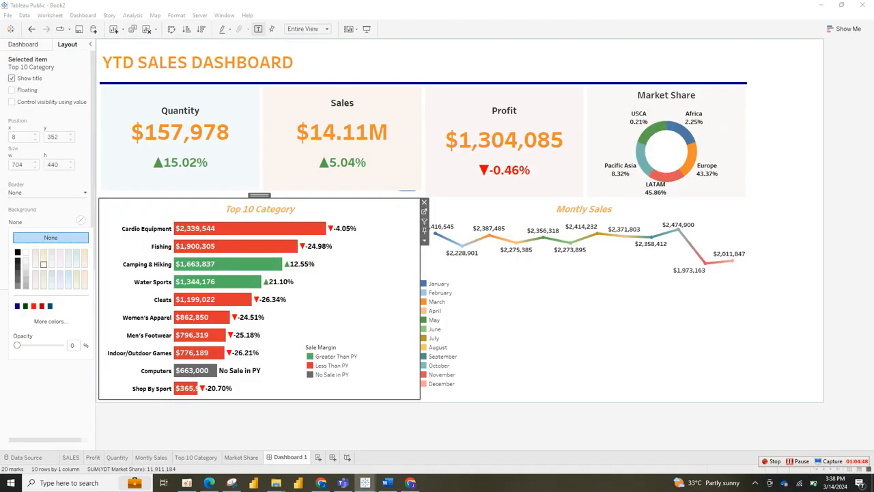
left_click(43, 264)
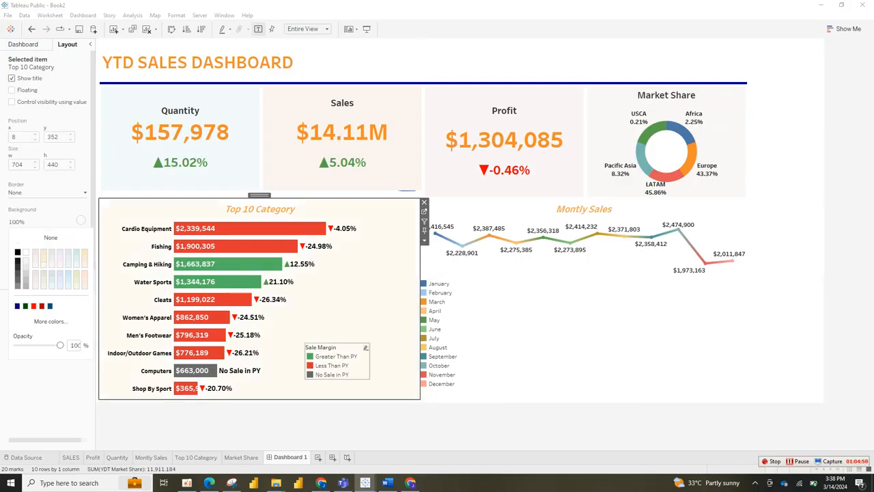
Hide the title of the floating Sale Margin legend on the Top 10 Category chart
left_click(365, 349)
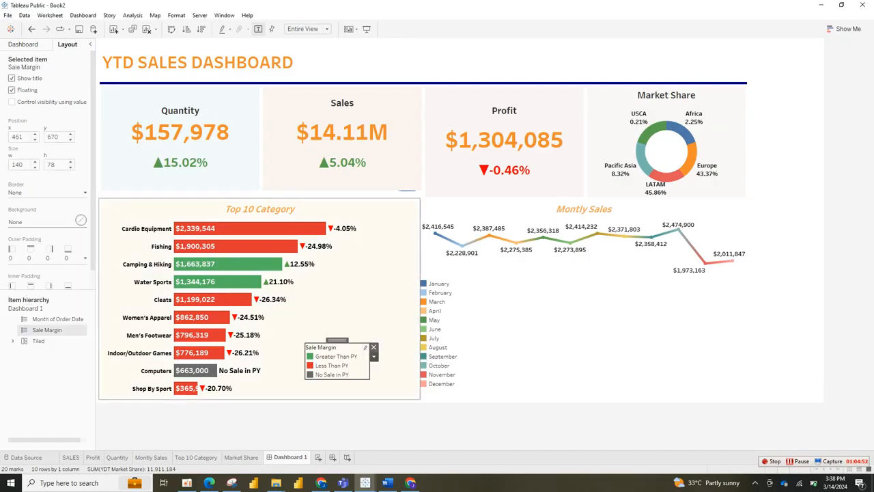
left_click(373, 356)
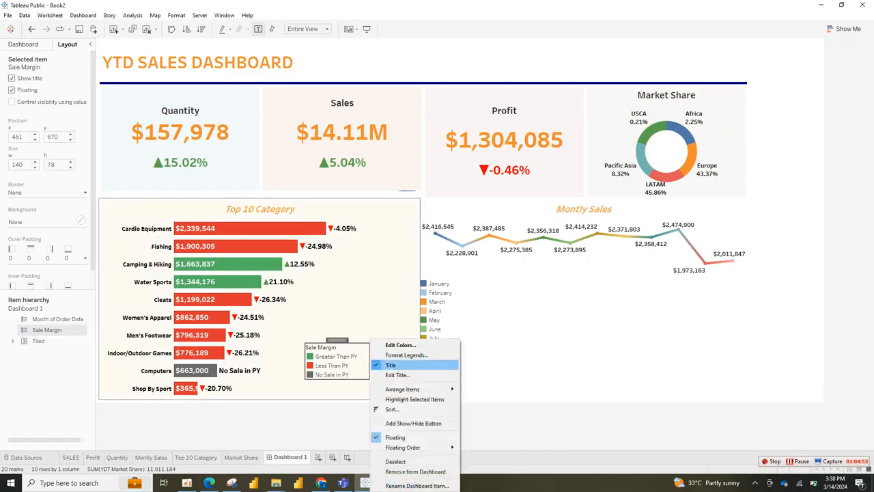
left_click(386, 365)
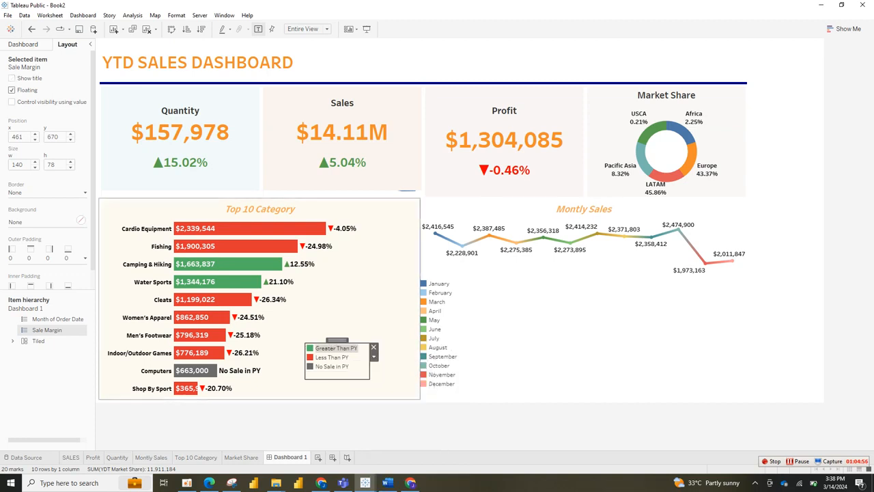
left_click(368, 300)
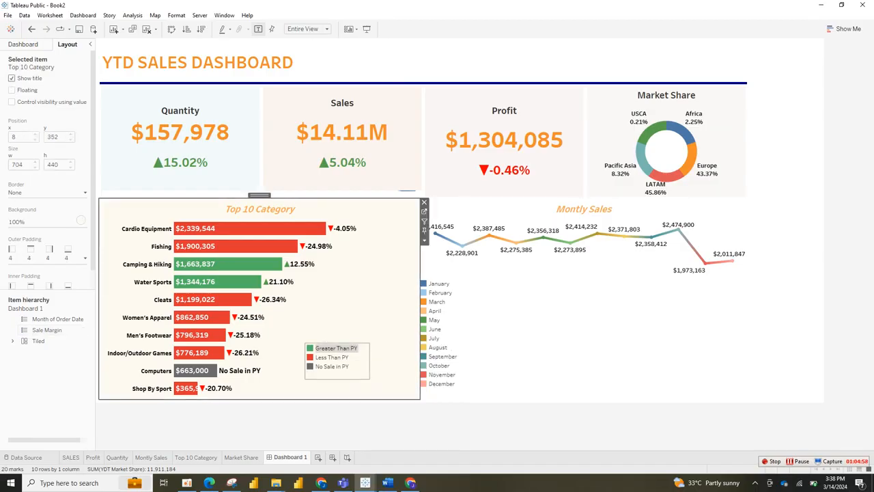
left_click(336, 348)
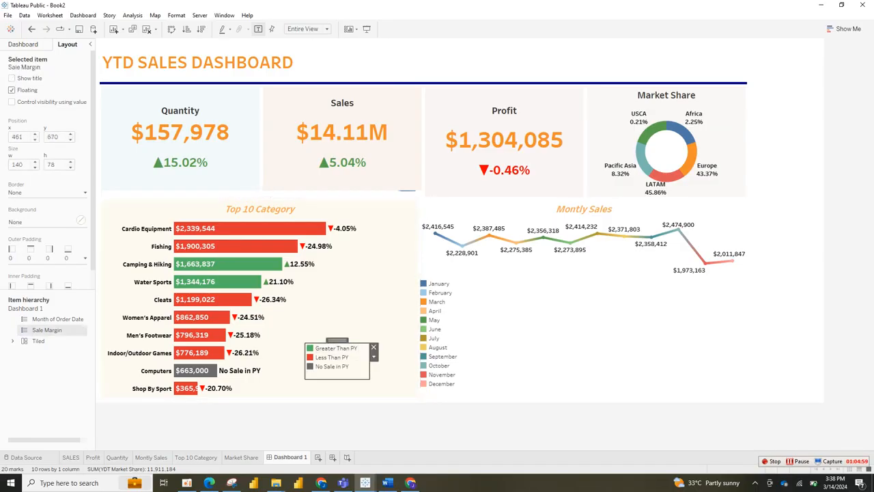
right_click(336, 348)
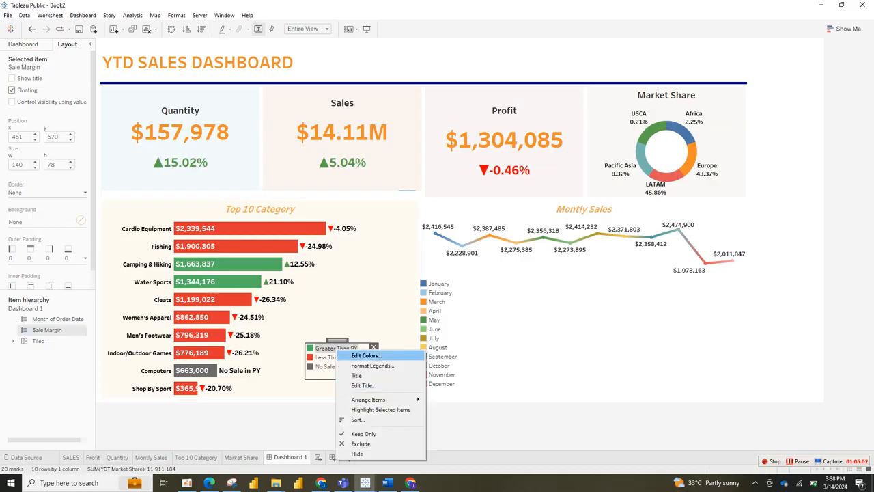
left_click(366, 355)
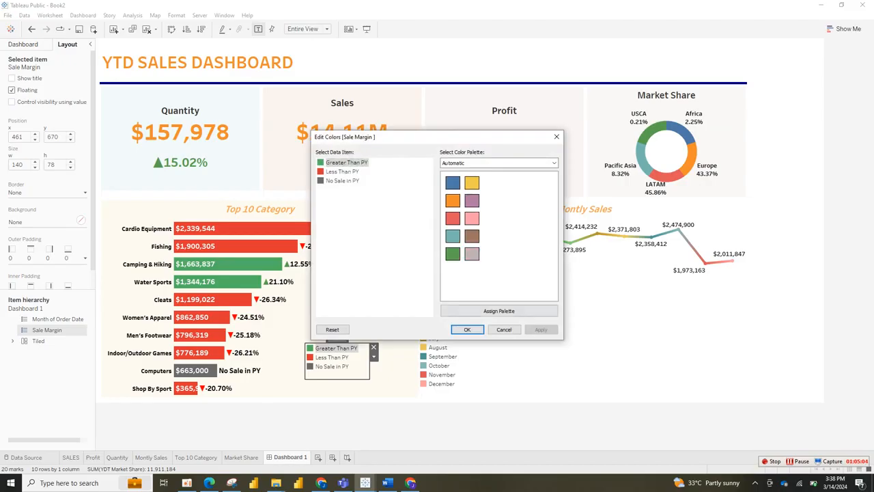
left_click(504, 329)
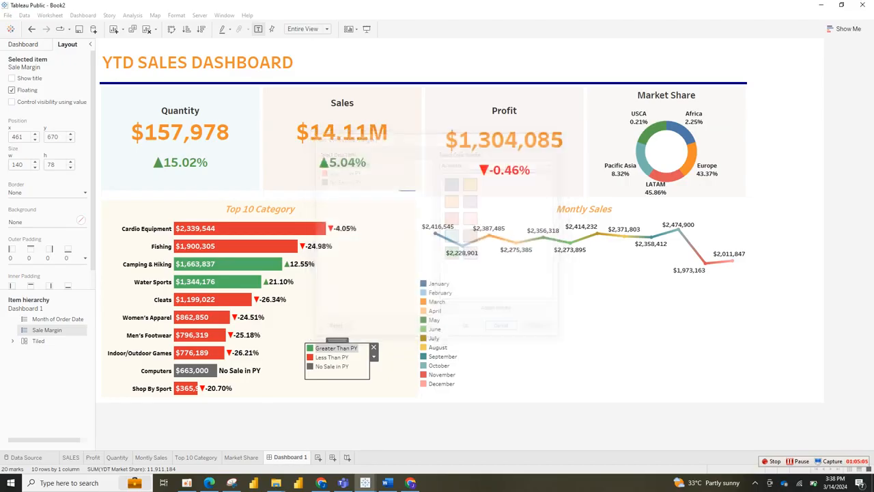
Clear the Greater Than PY highlight in the floating Sale Margin legend on the Top 10 Category chart
left_click(368, 293)
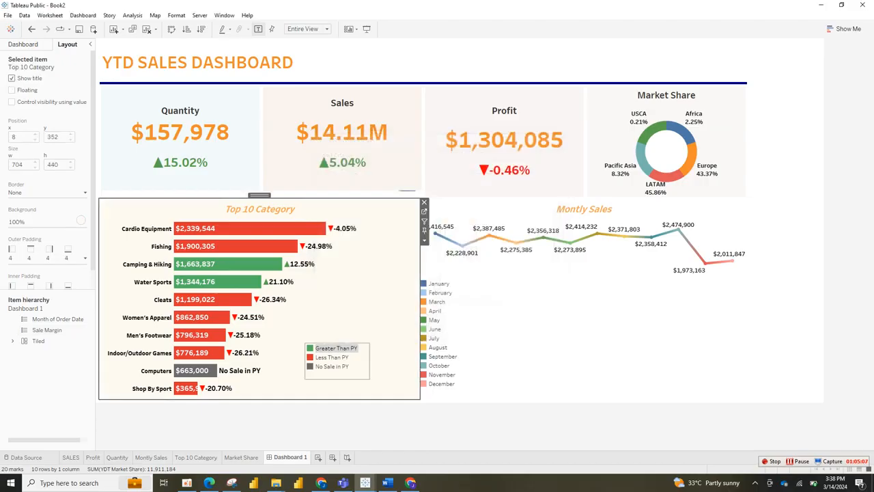
left_click(336, 347)
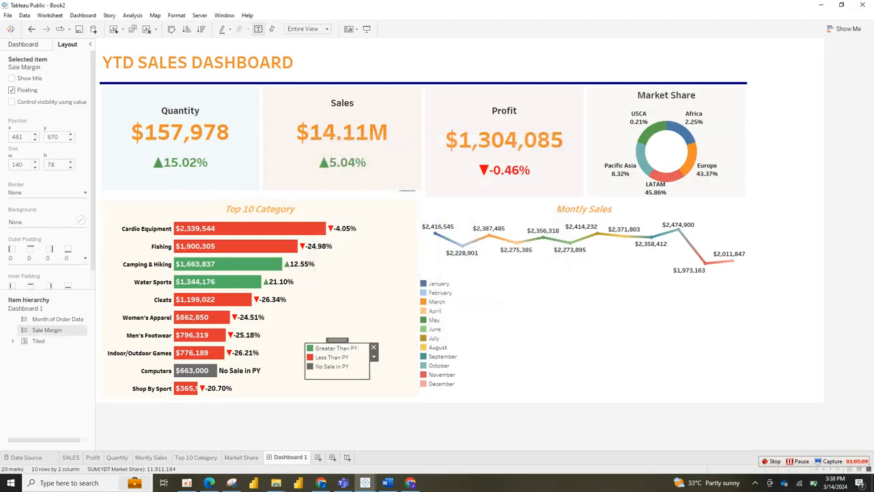
left_click(336, 348)
key("Escape")
Highlight September to November in the floating month legend and clear that highlight
left_click(620, 337)
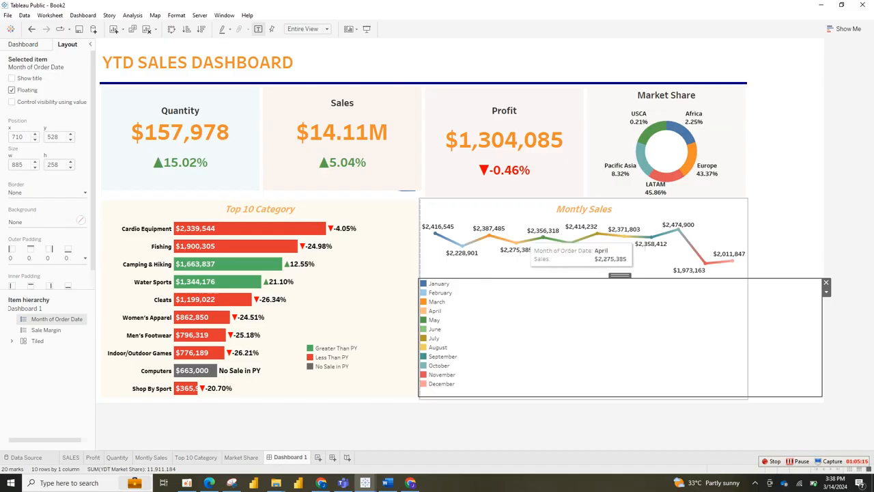
left_click_drag(601, 352, 620, 377)
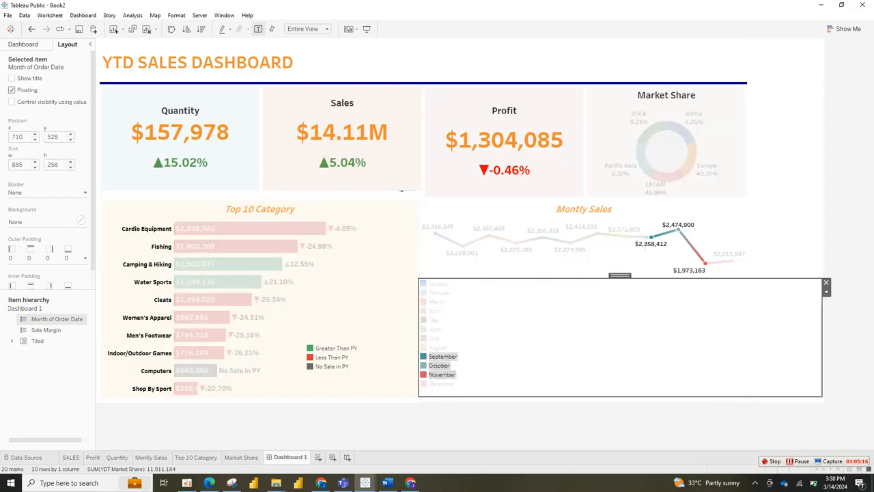
left_click(442, 356)
left_click(443, 356)
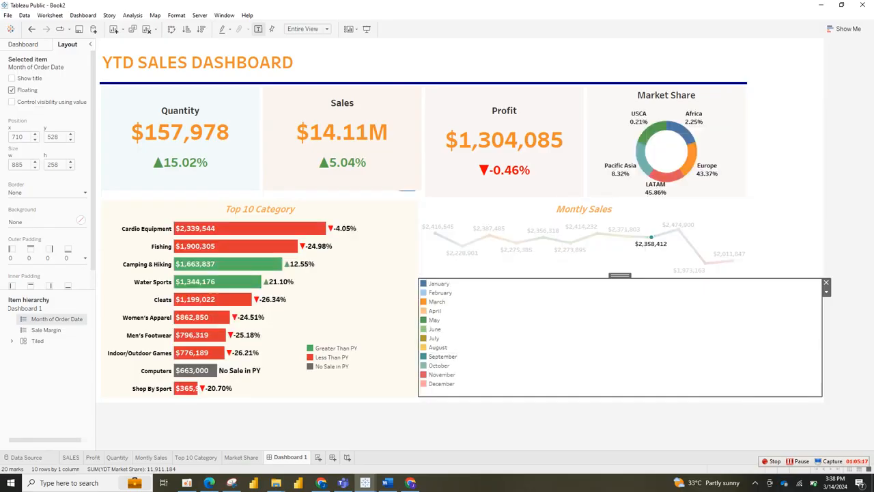
Delete the empty vertical container beside the charts and narrow the floating month legend to about 577 px wide beneath the Montly Sales line
left_click(784, 159)
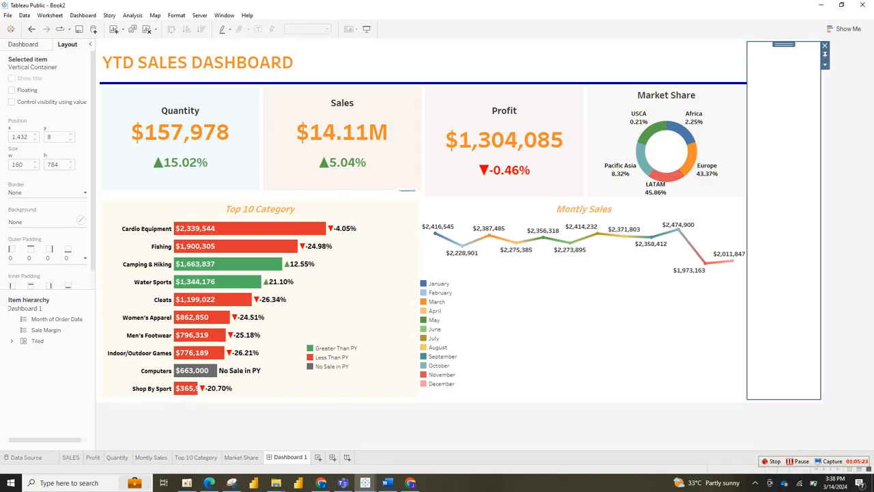
left_click_drag(784, 45, 741, 141)
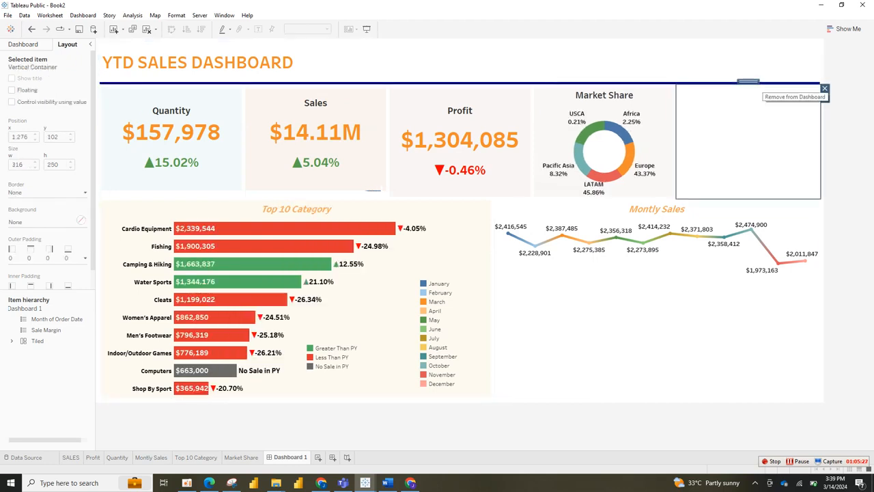
key("Delete")
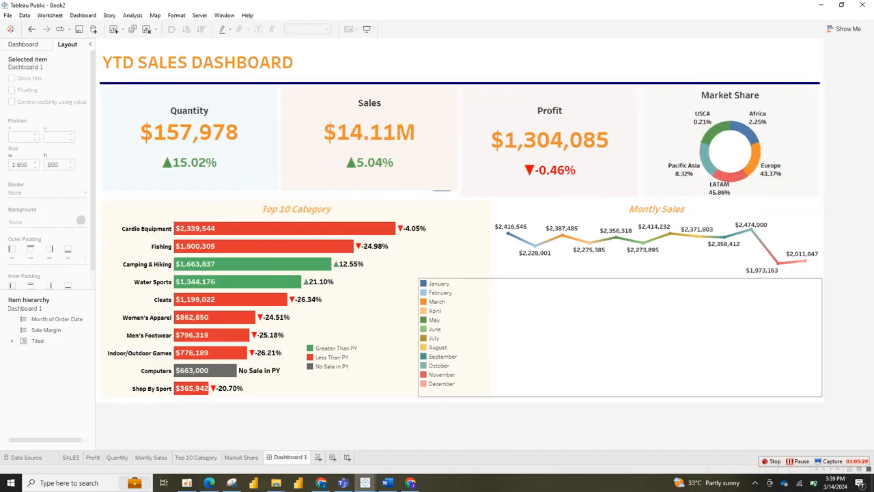
left_click(620, 337)
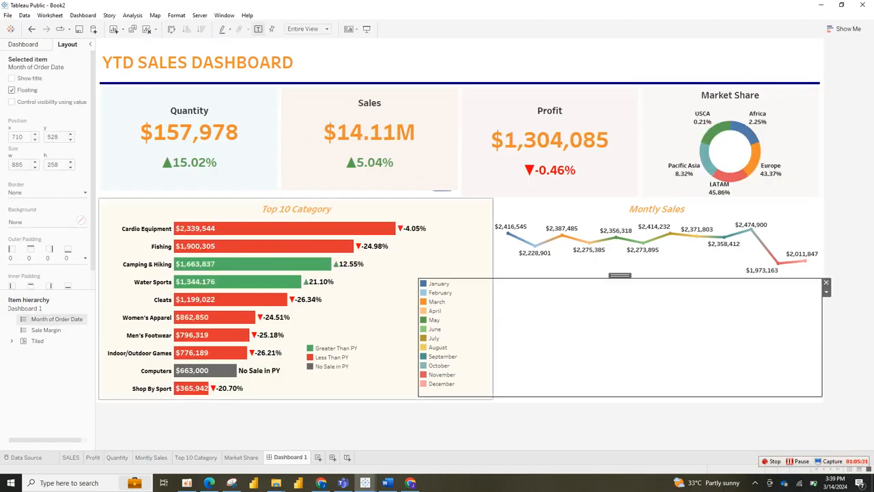
left_click_drag(419, 338, 560, 337)
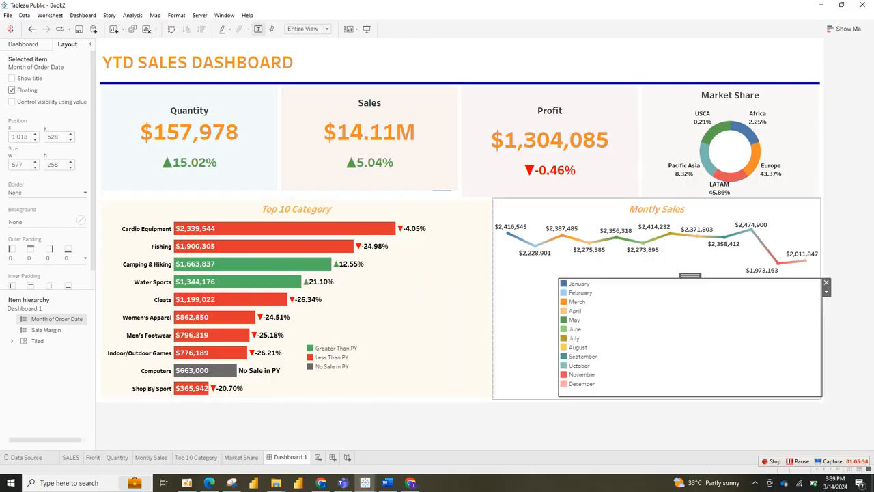
Give the Montly Sales chart a pale lavender background fill on the dashboard
left_click(526, 328)
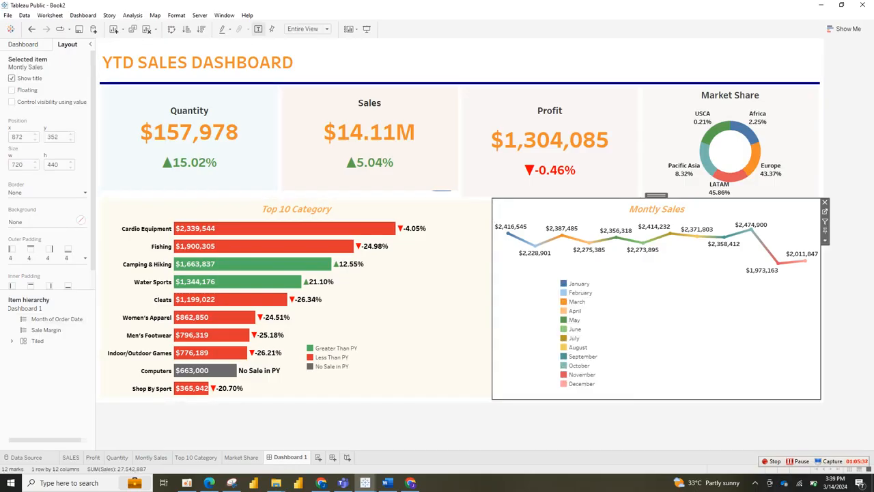
left_click(81, 219)
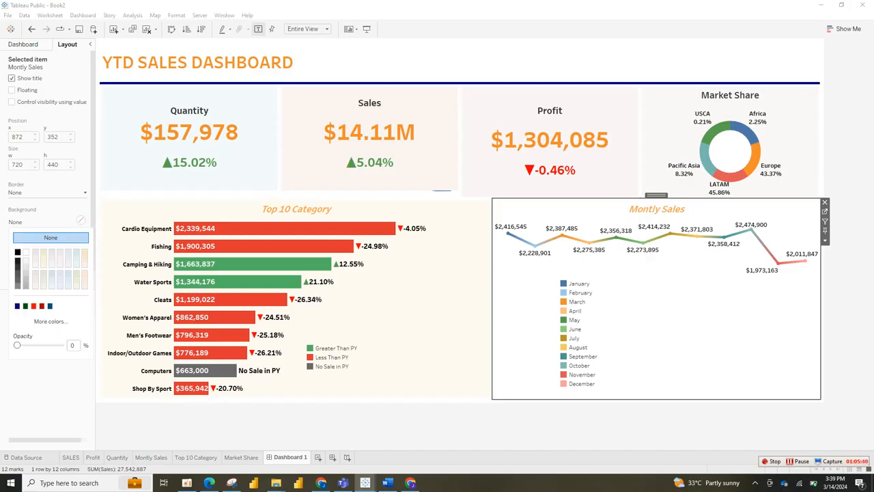
left_click(60, 263)
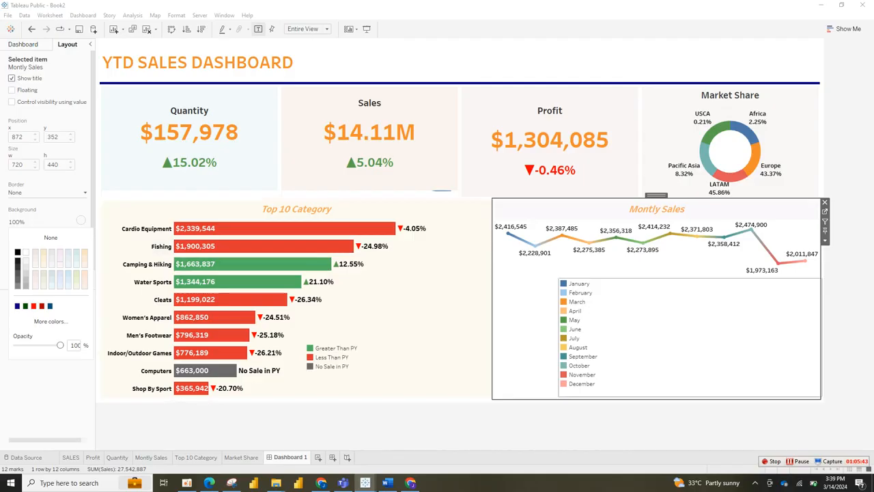
key("Escape")
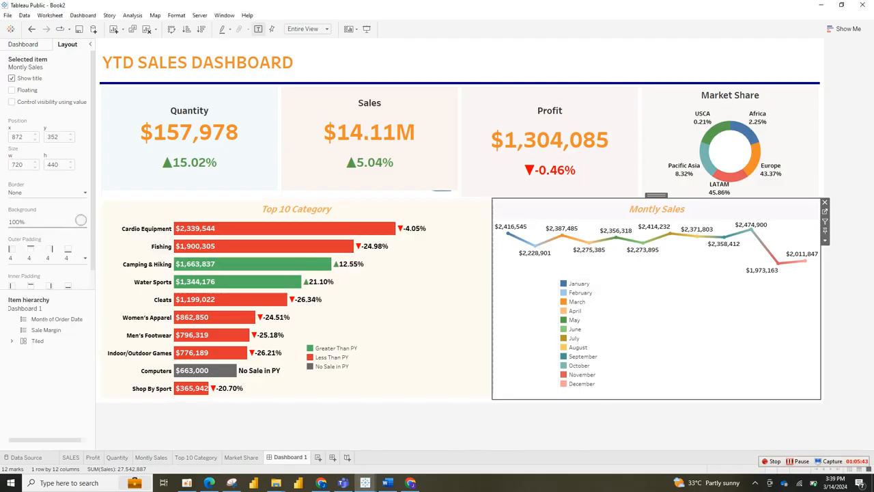
Set the worksheet shading of the Montly Sales chart to None
right_click(544, 282)
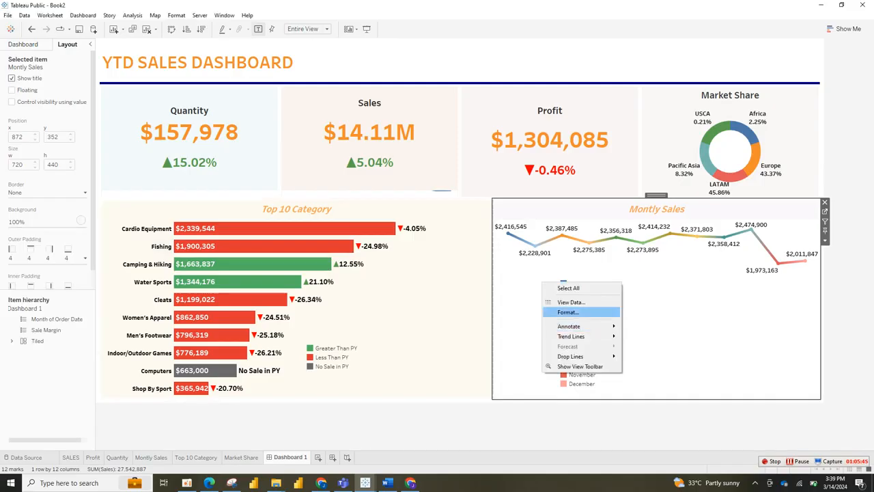
left_click(569, 312)
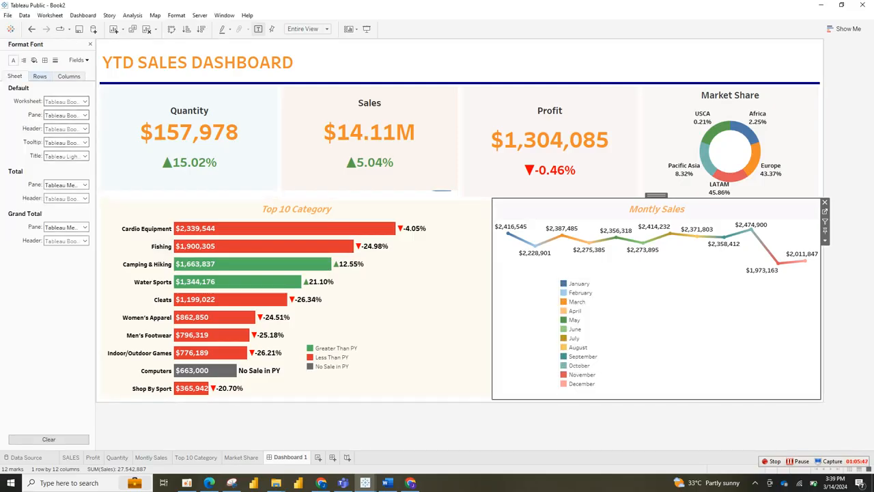
left_click(34, 60)
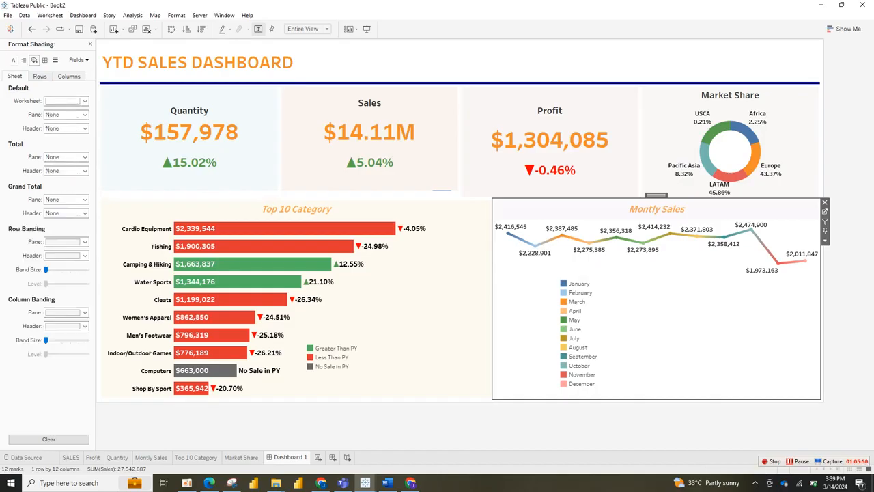
left_click(66, 100)
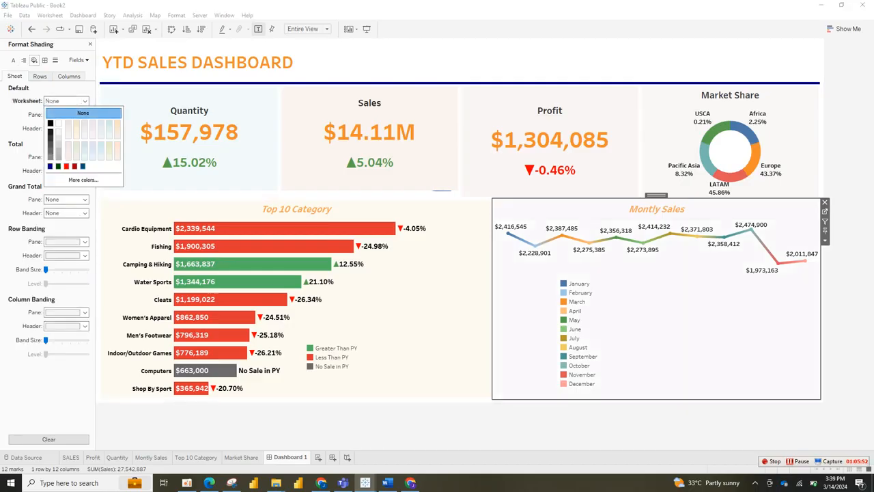
left_click(83, 113)
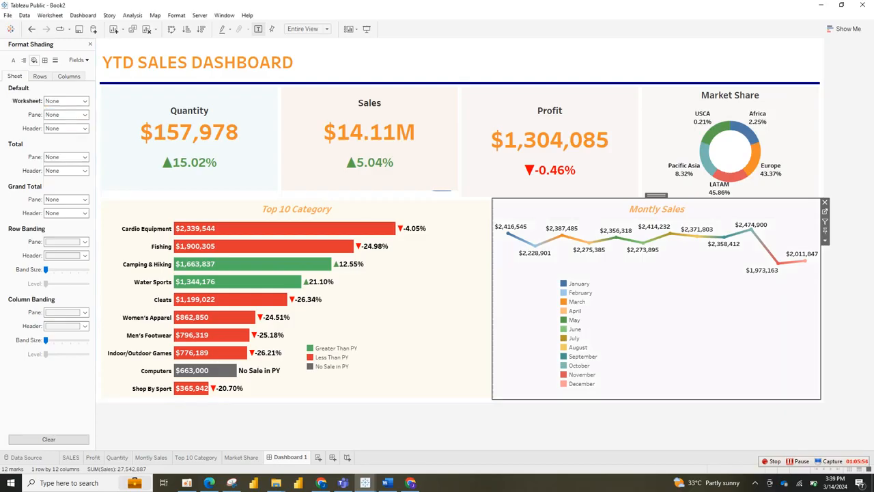
Set the floating month legend to arrange its items in multiple columns, clear the month highlight, and close the shading formatting
right_click(577, 283)
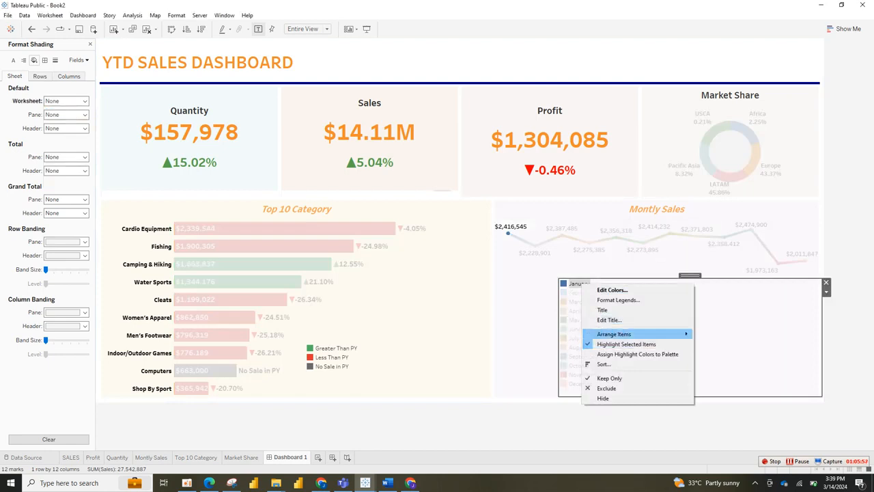
mouse_move(635, 334)
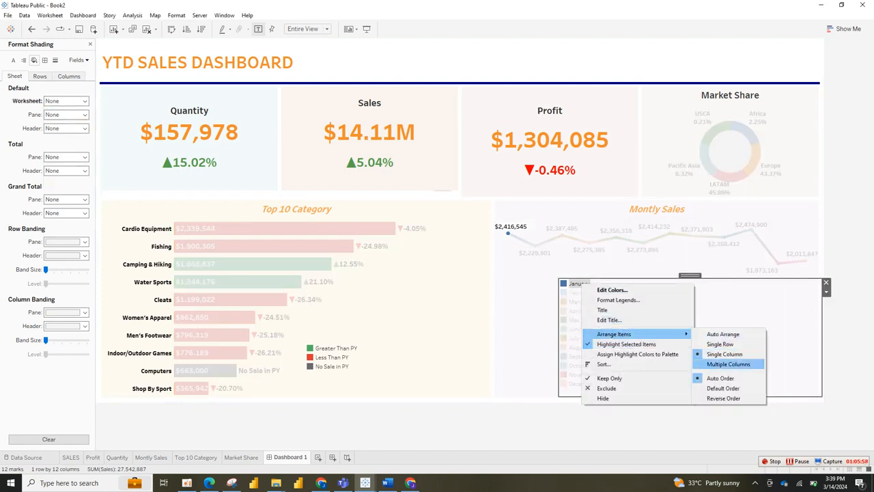
left_click(728, 363)
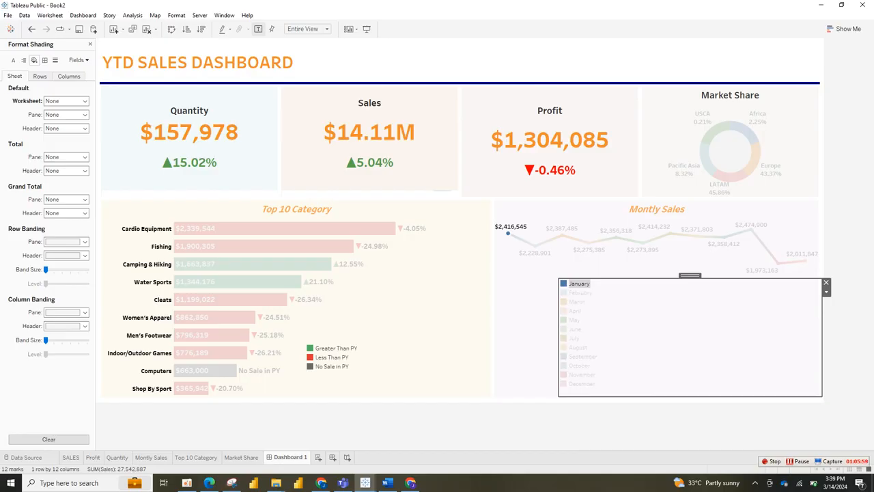
left_click(577, 301)
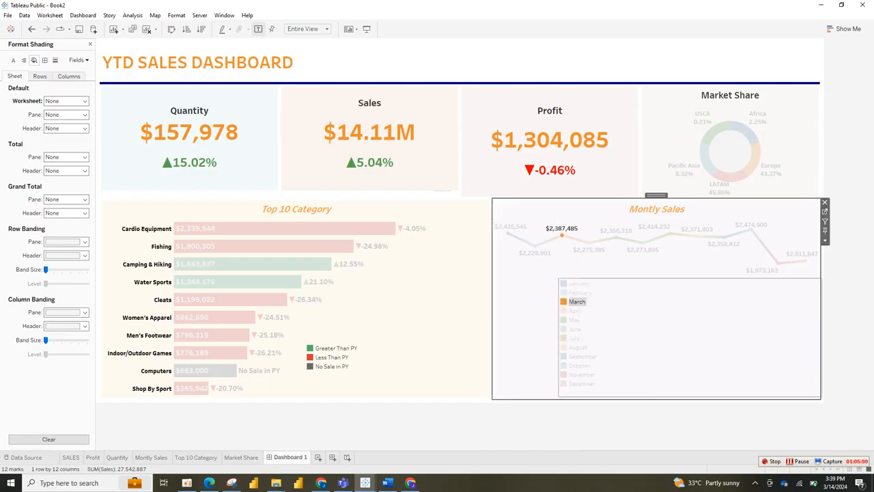
left_click(577, 301)
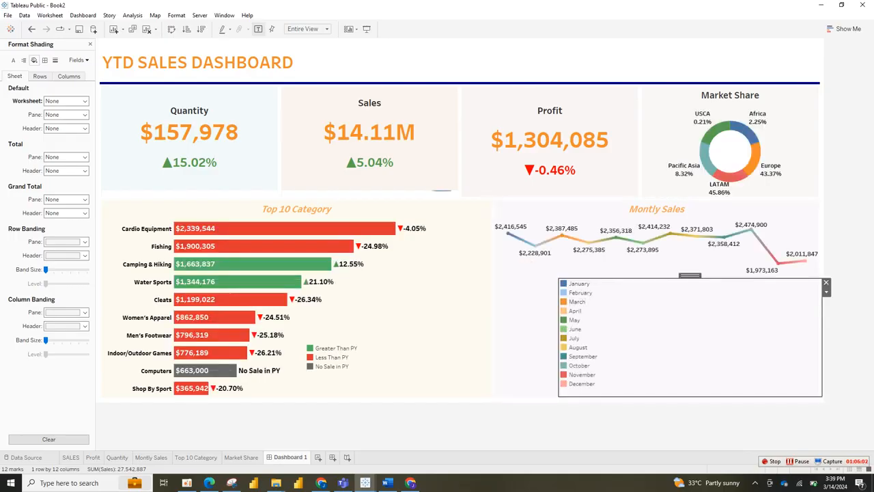
left_click(459, 399)
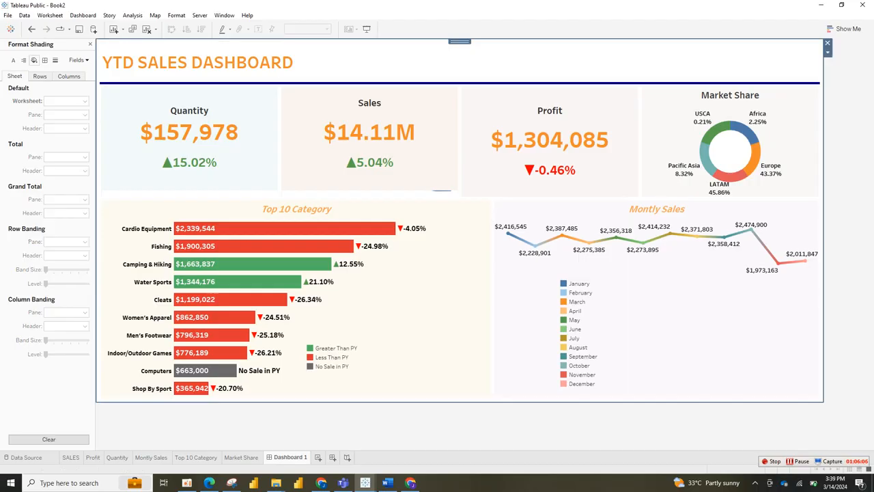
left_click(89, 44)
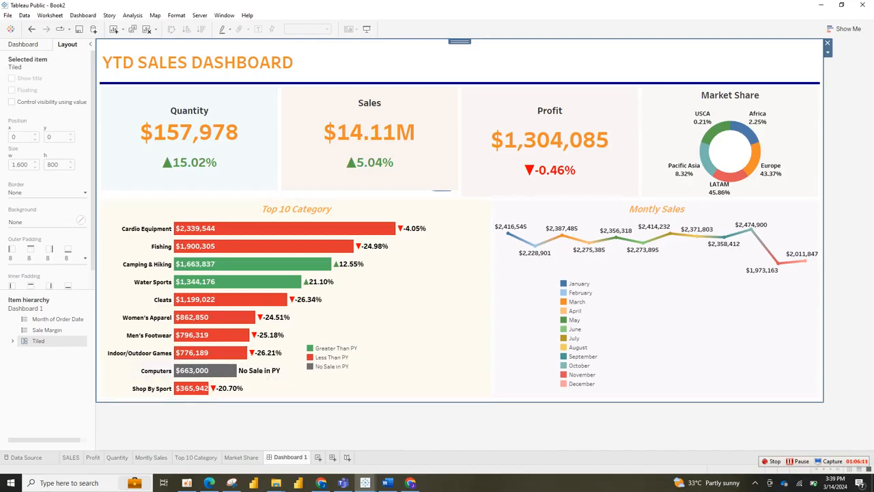
Add a Customer Segment filter that uses all values to the SALES worksheet
left_click(70, 457)
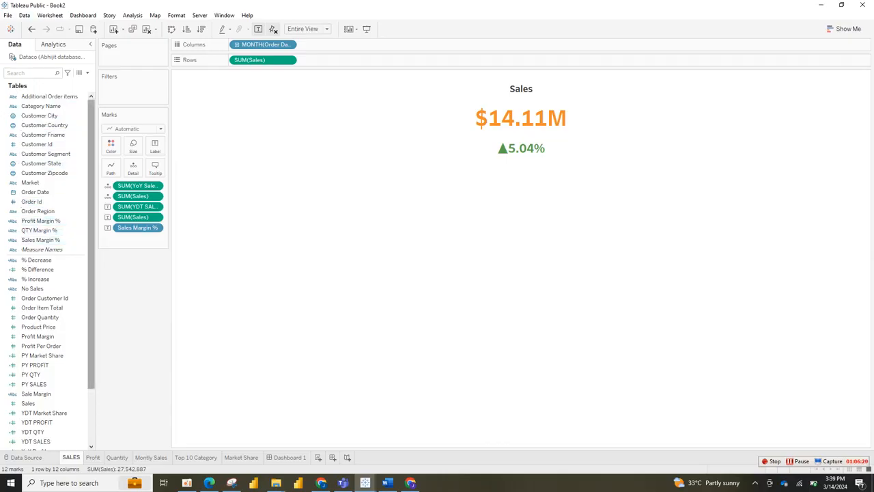
scroll(92, 273, "down", 3)
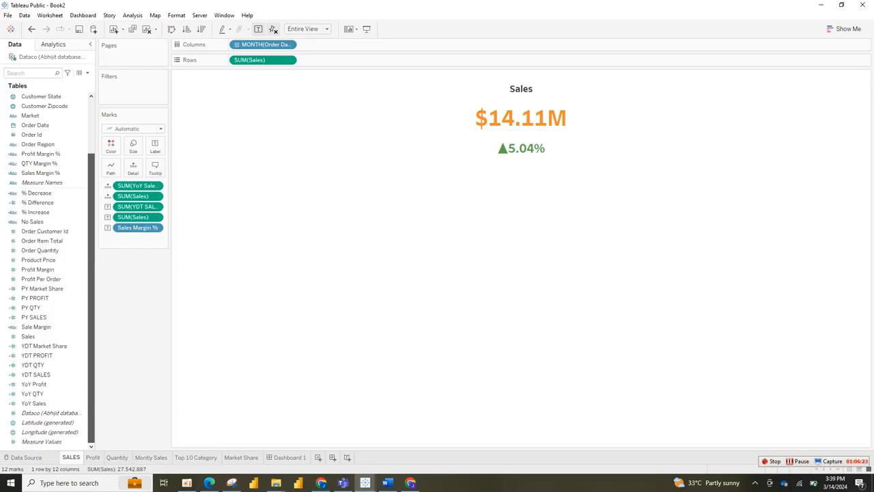
scroll(48, 226, "up", 3)
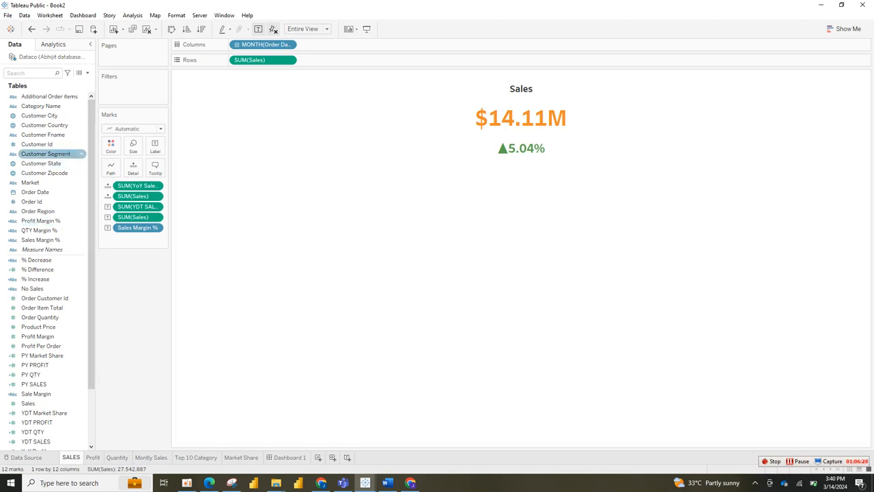
left_click_drag(46, 154, 133, 75)
left_click_drag(45, 153, 134, 87)
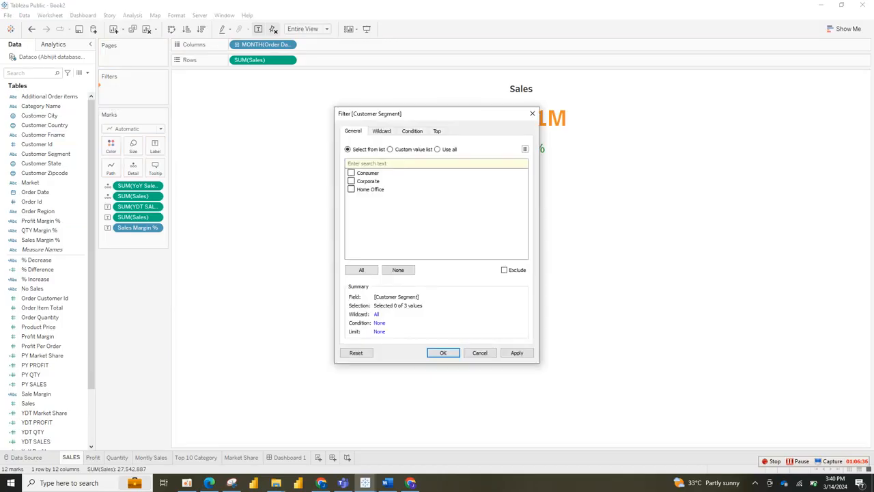
left_click(437, 149)
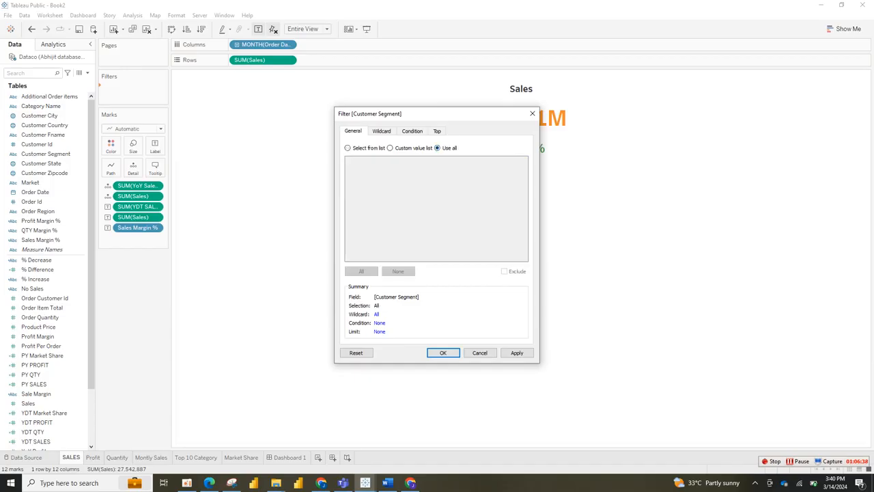
left_click(517, 352)
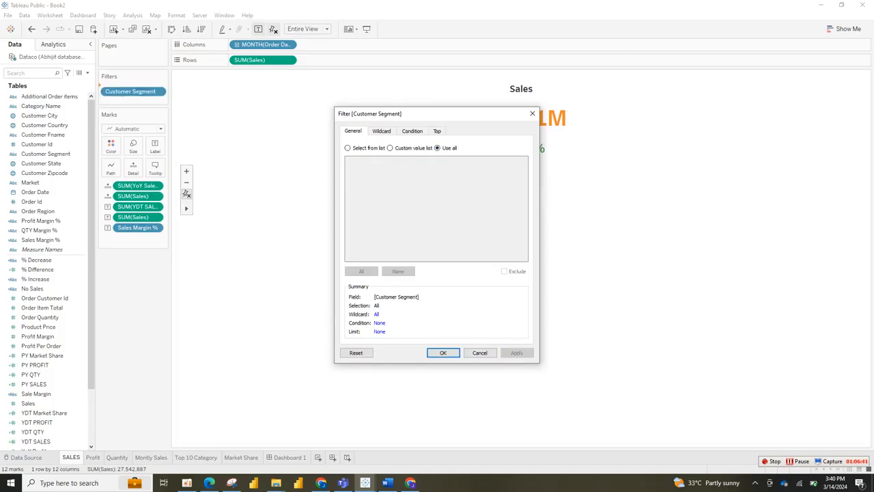
left_click(533, 113)
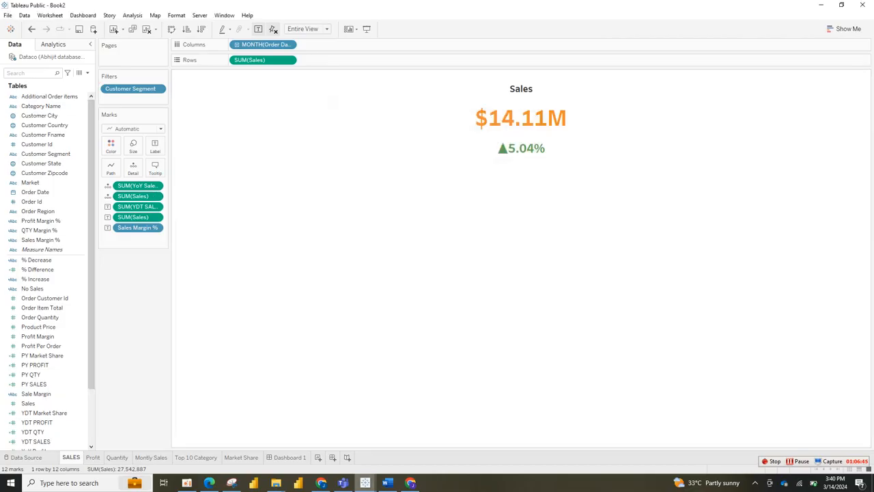
Switch to the YTD SALES ANALYSIS workbook to check the filters on its finished dashboard
mouse_move(365, 482)
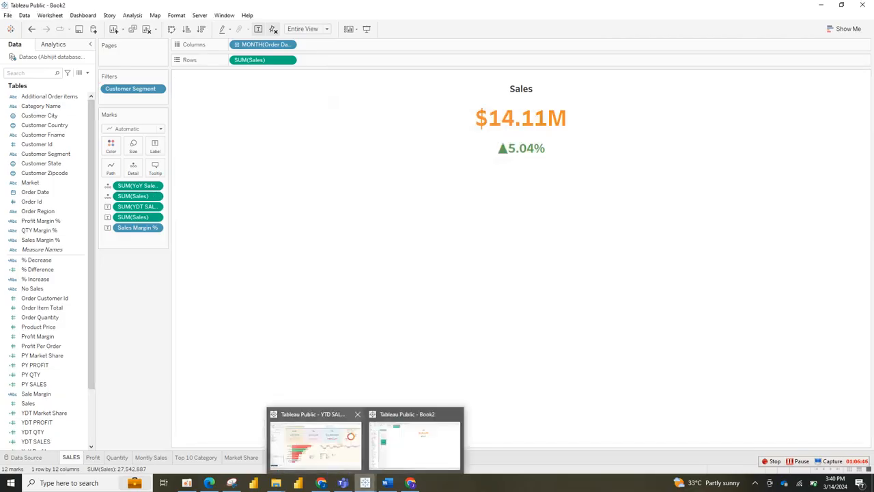
left_click(314, 441)
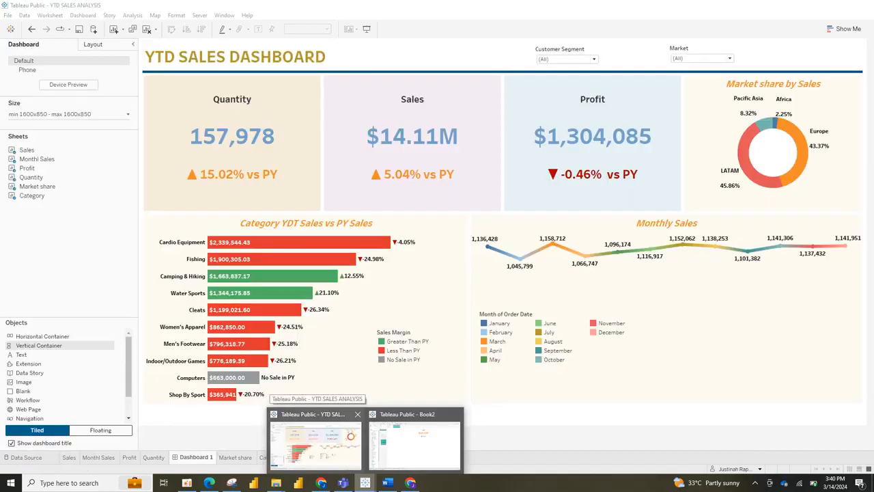
Switch back to the Book2 workbook and add a Market filter that uses all values to the SALES worksheet
left_click(415, 444)
mouse_move(365, 483)
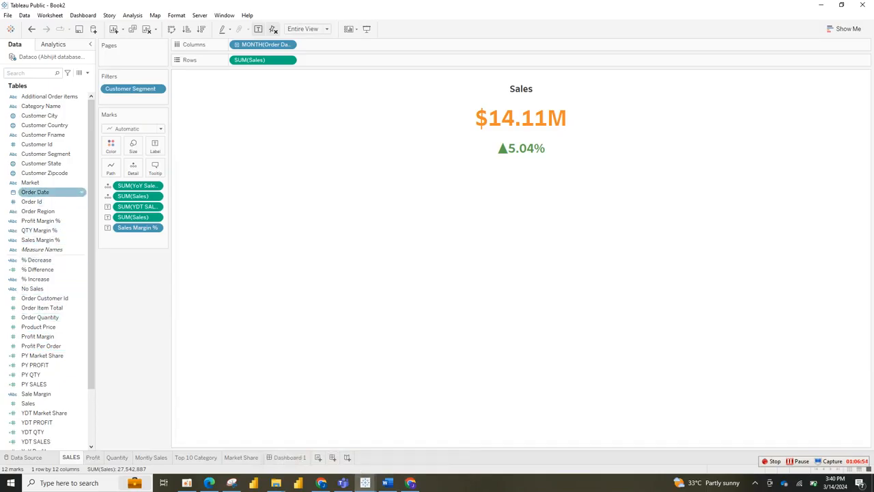
mouse_move(30, 183)
left_mouse_down()
mouse_move(99, 62)
mouse_move(102, 95)
left_mouse_up()
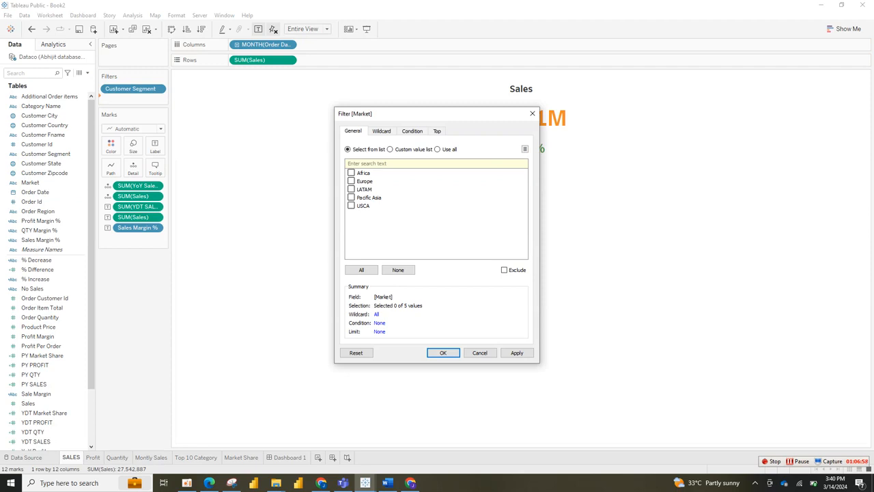
left_click(438, 149)
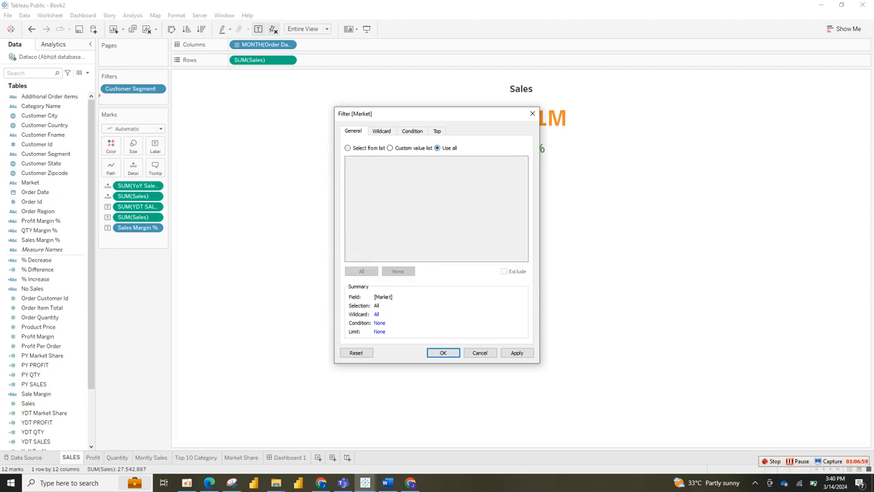
left_click(517, 352)
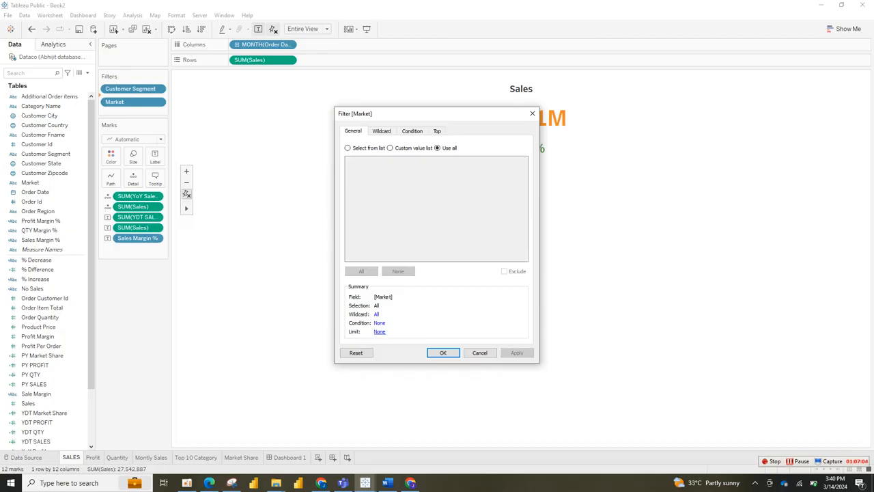
left_click(443, 352)
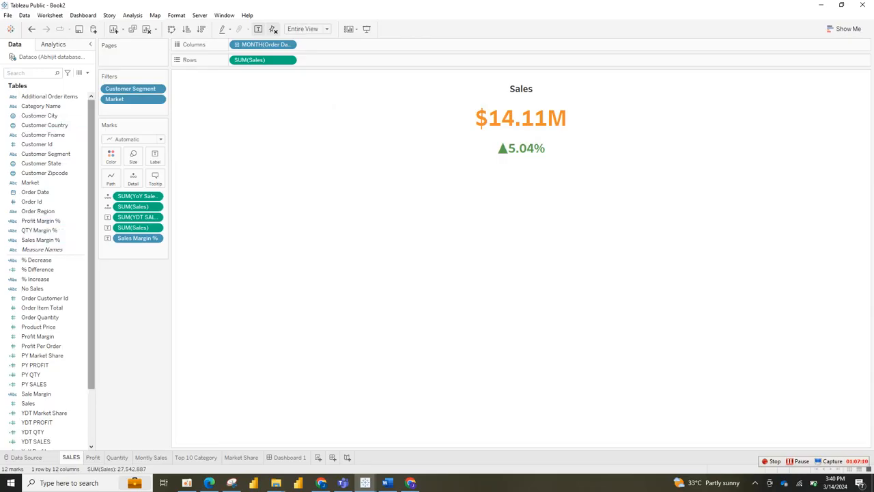
Add an Order Date filter by Years that uses all values to the SALES worksheet
left_click_drag(34, 192, 119, 109)
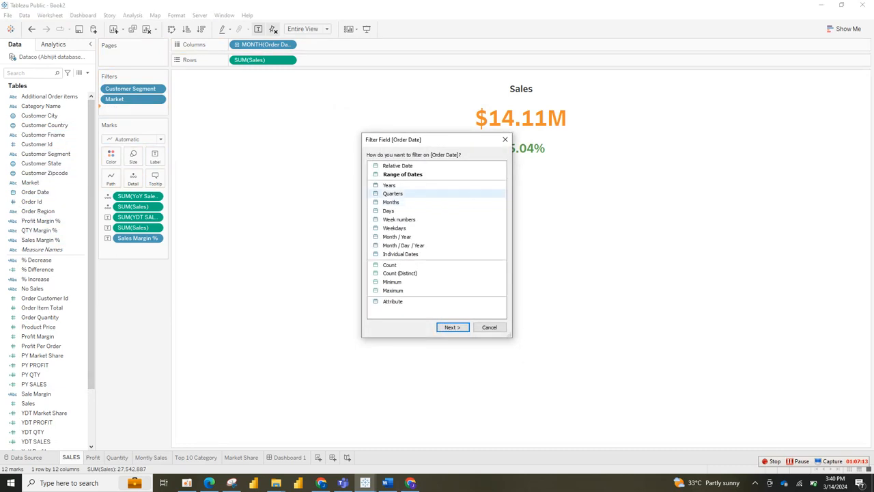
left_click(389, 185)
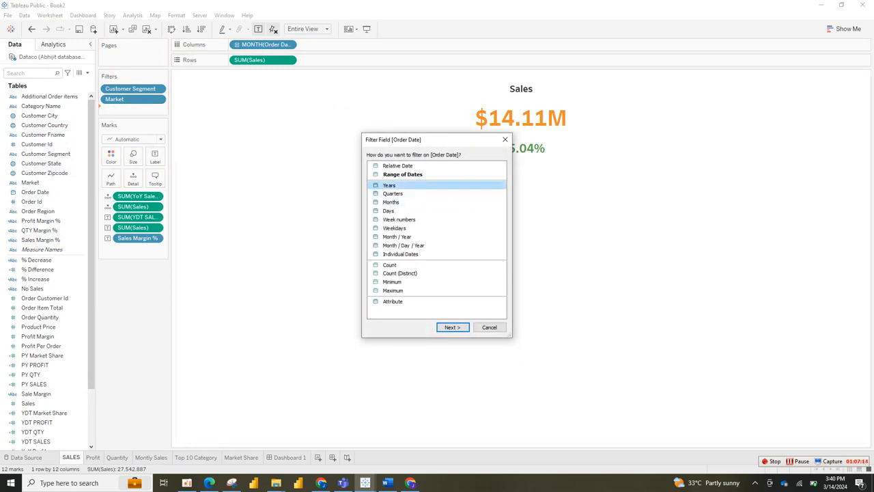
left_click(452, 327)
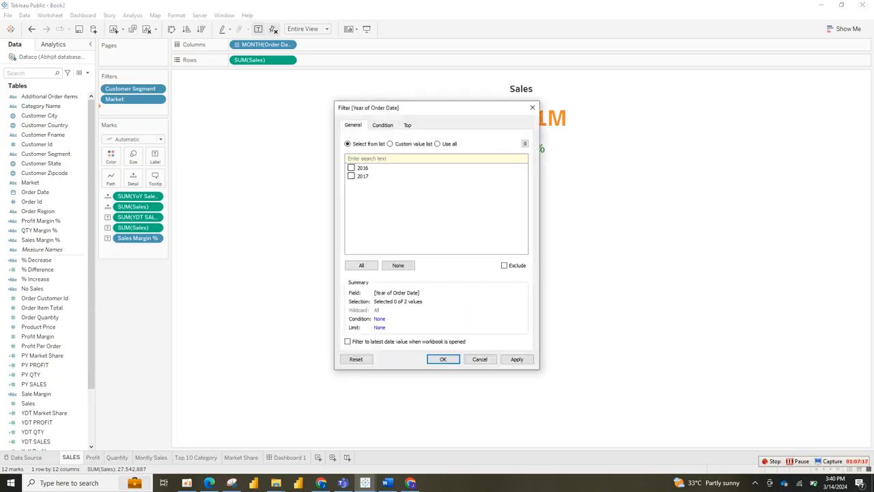
left_click(438, 144)
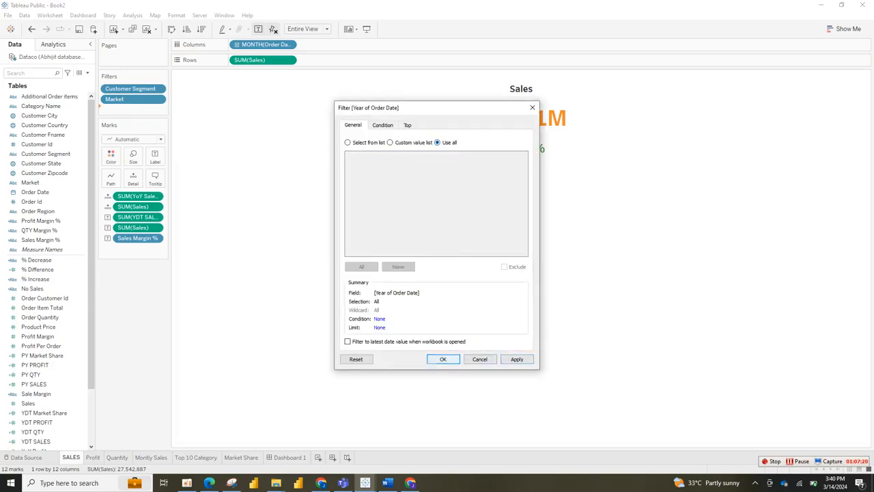
left_click(443, 359)
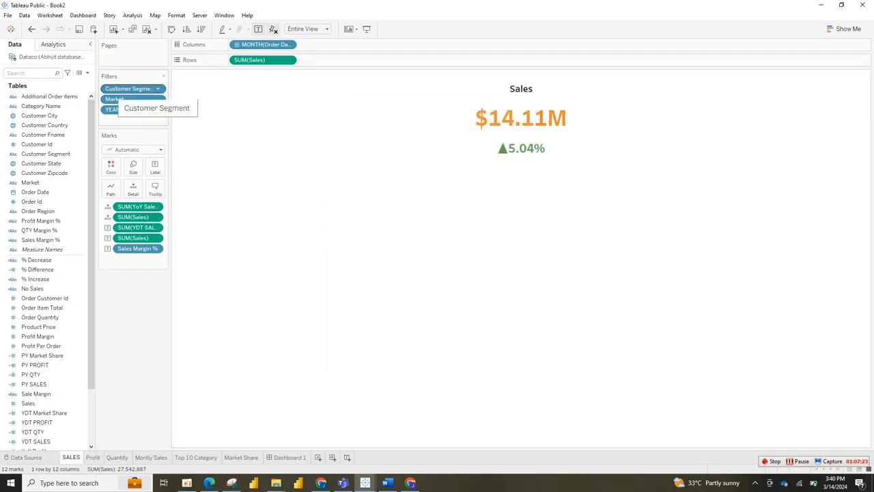
Apply the Customer Segment, Market and Year of Order Date filters to all worksheets using this data source
right_click(122, 88)
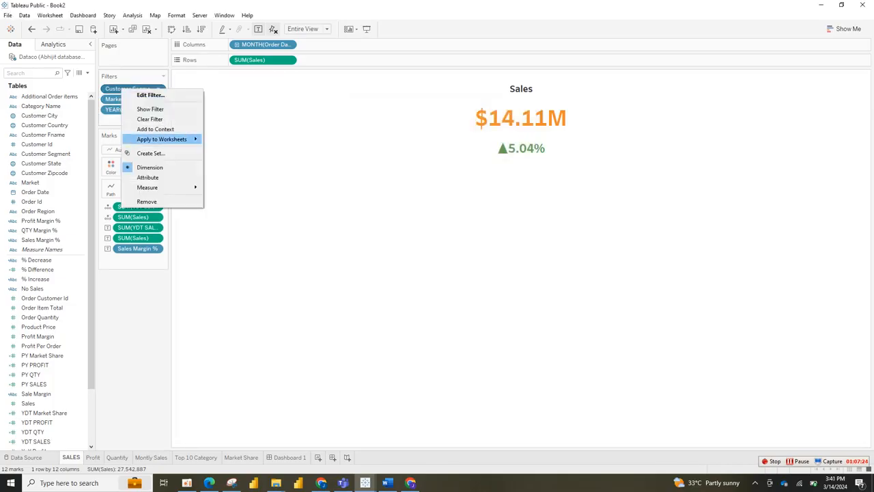
mouse_move(161, 139)
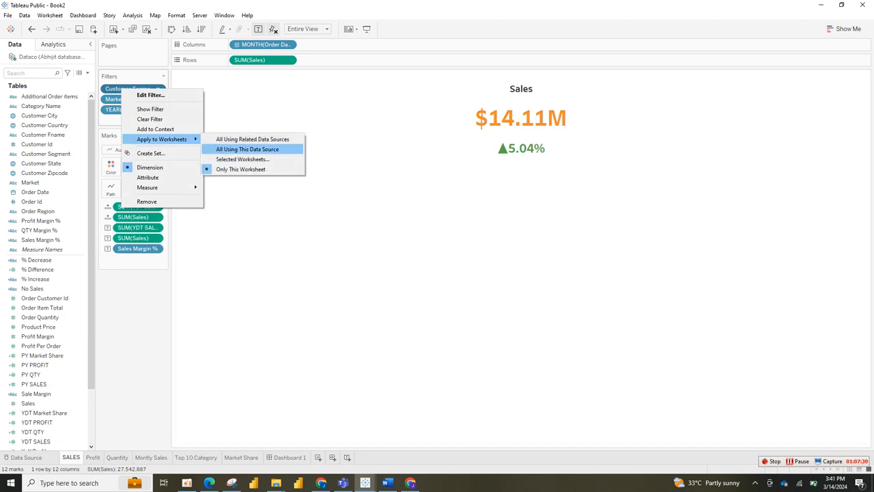
left_click(248, 149)
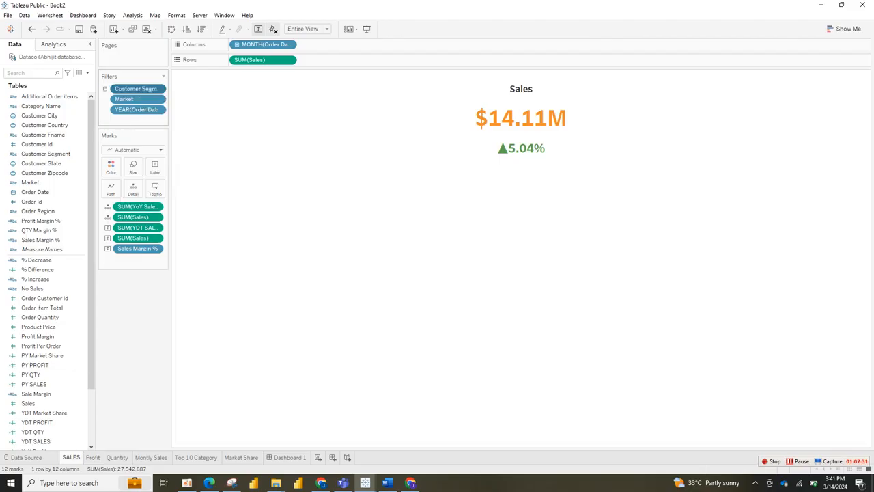
right_click(150, 101)
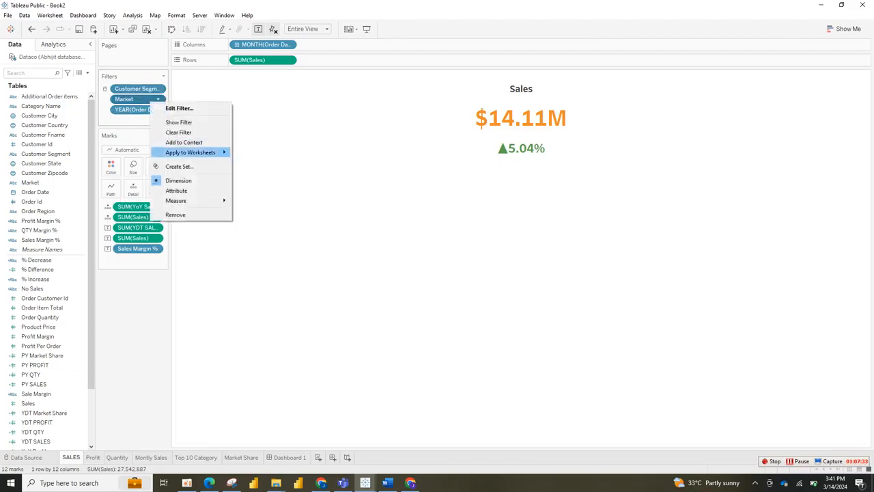
mouse_move(198, 152)
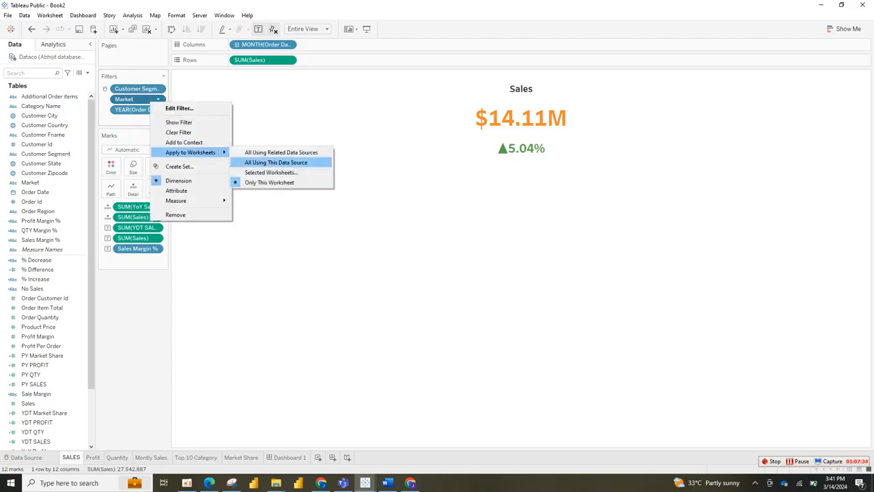
left_click(276, 162)
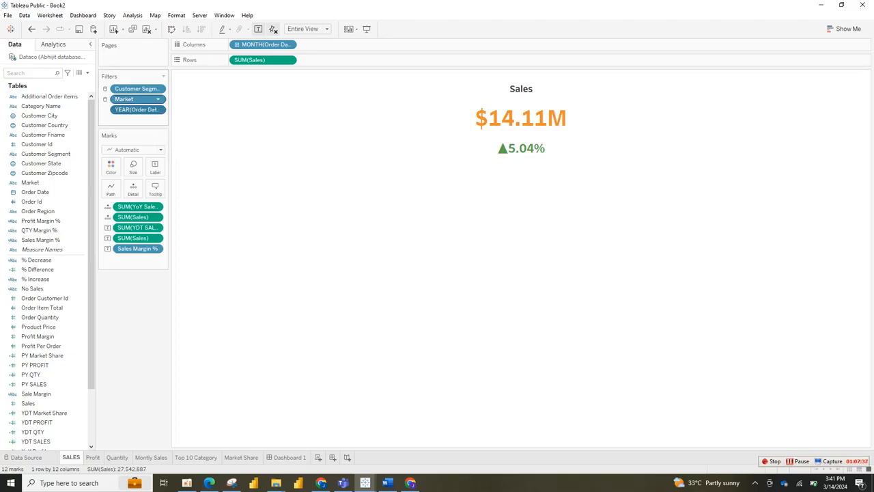
right_click(147, 110)
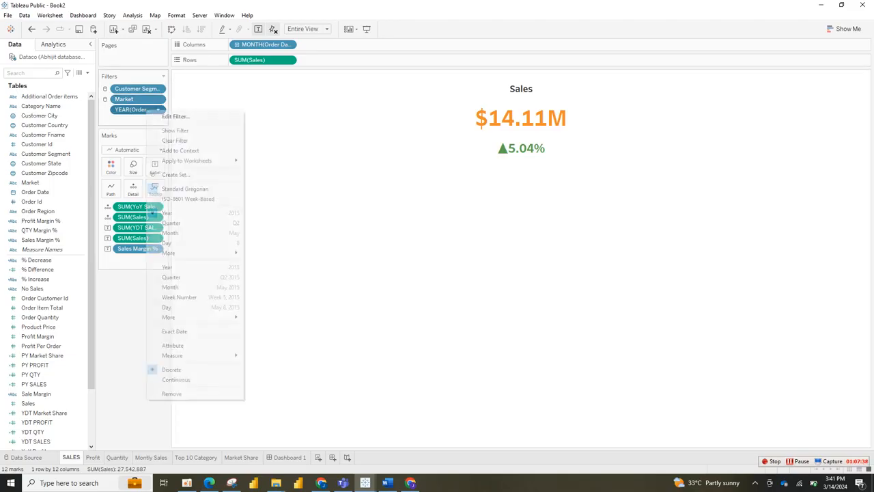
mouse_move(204, 160)
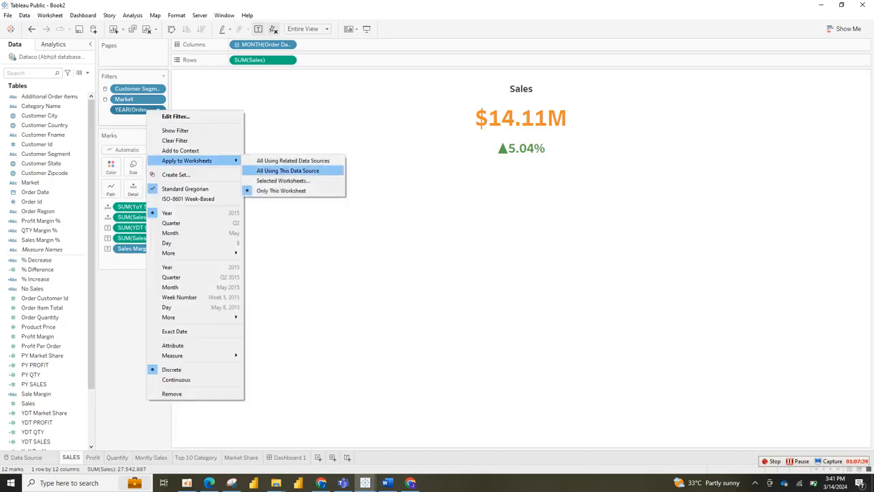
left_click(288, 170)
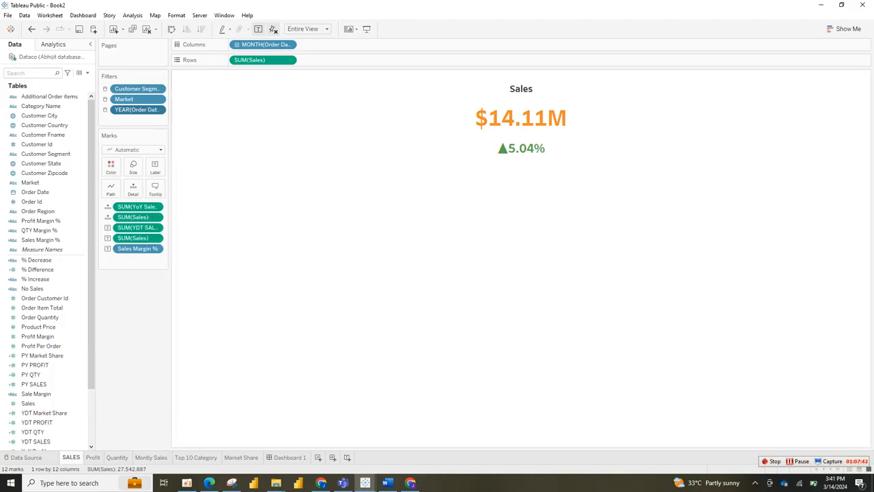
left_click(289, 457)
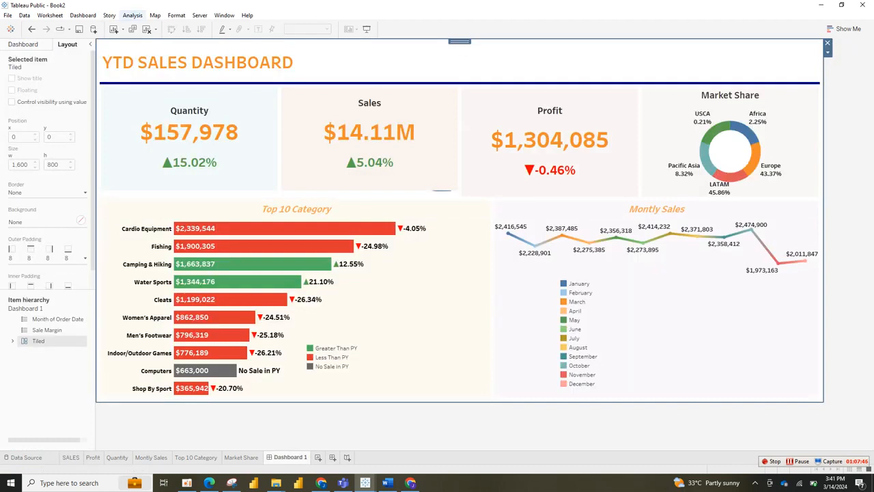
left_click(133, 15)
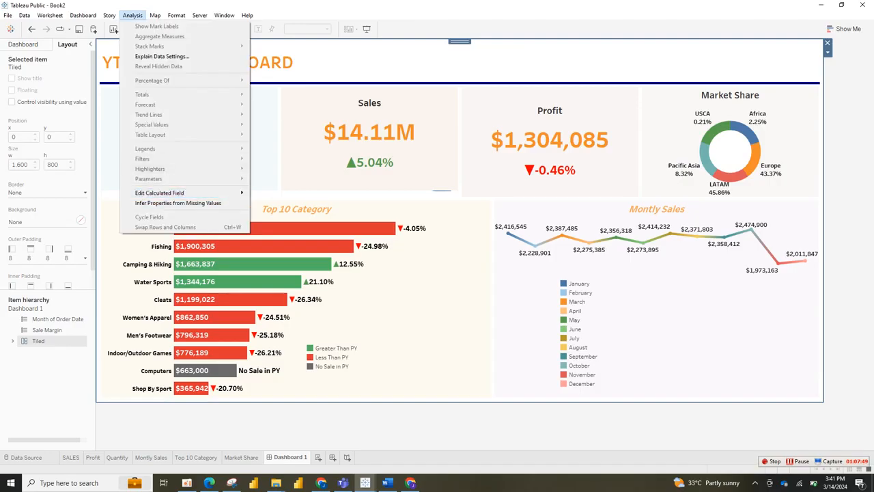
key("Escape")
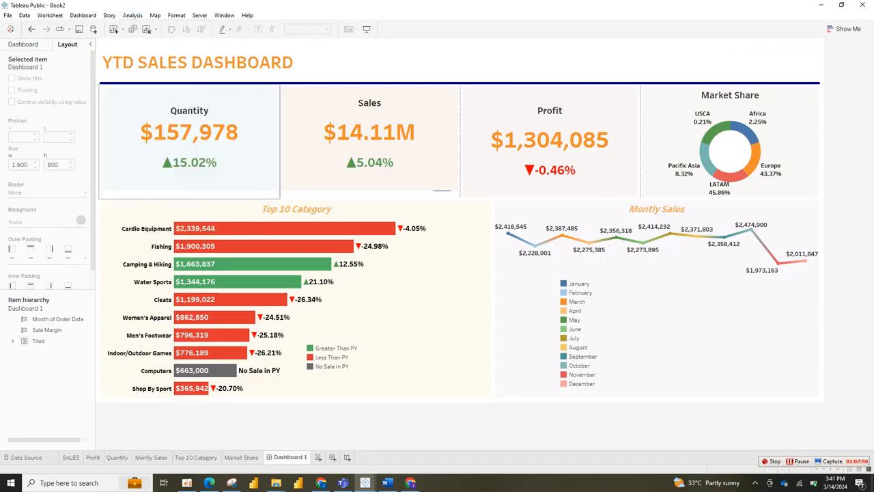
left_click(132, 15)
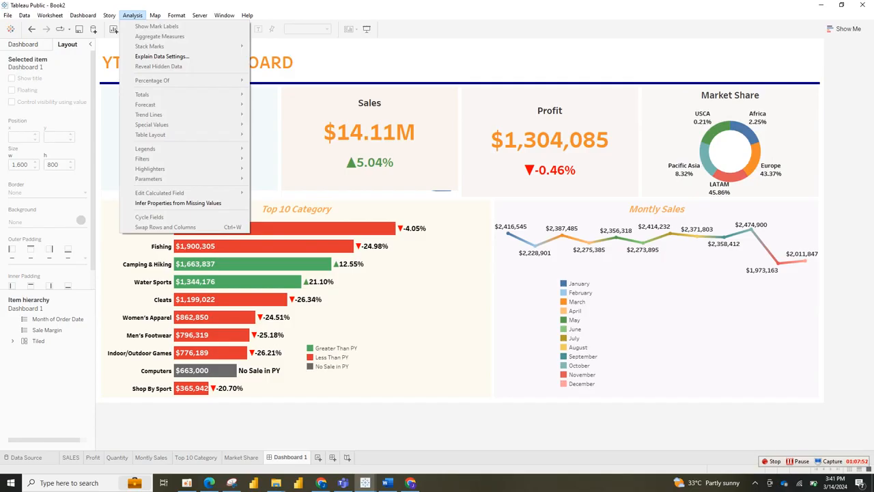
key("Escape")
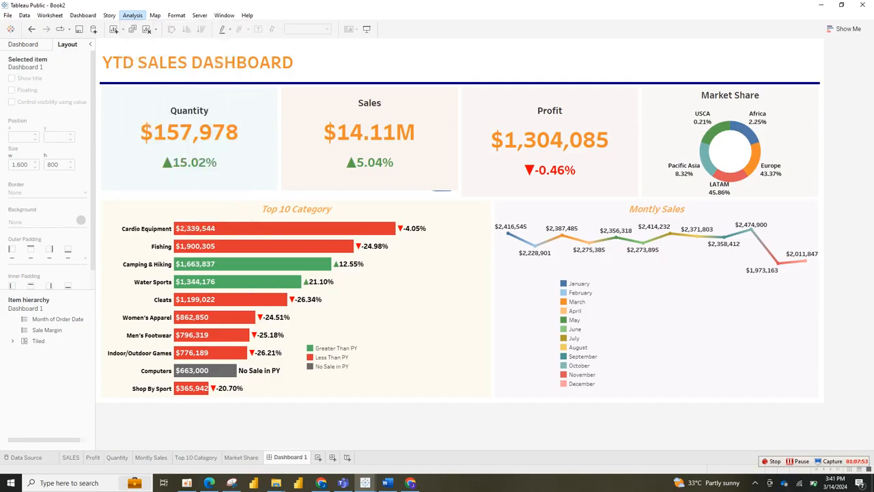
Show the Market and Customer Segment filter controls on the SALES worksheet
left_click(71, 457)
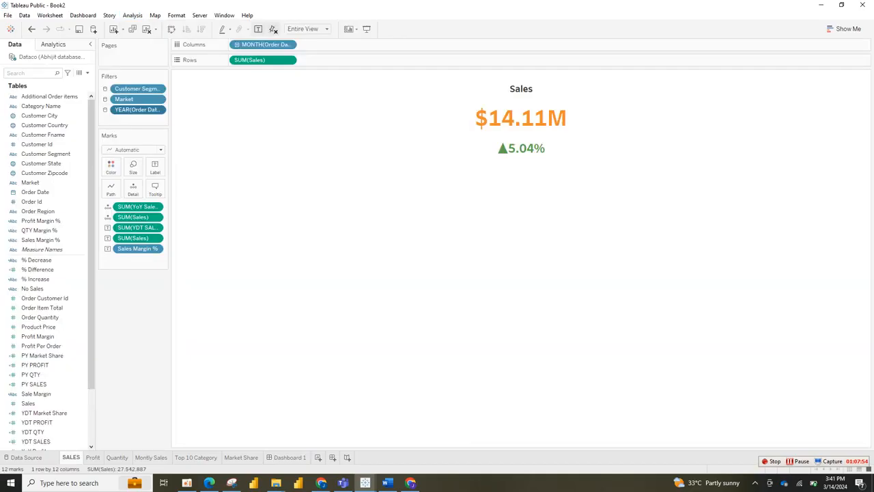
left_click_drag(53, 441, 133, 259)
left_click(157, 99)
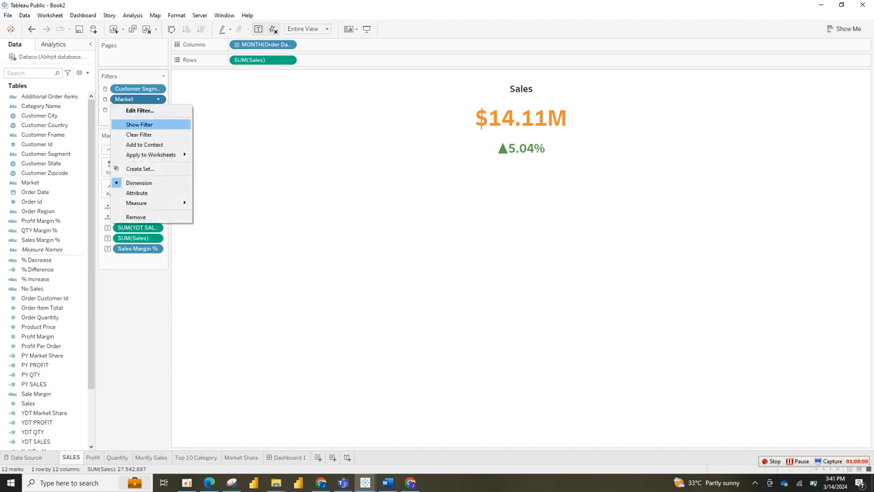
left_click(139, 124)
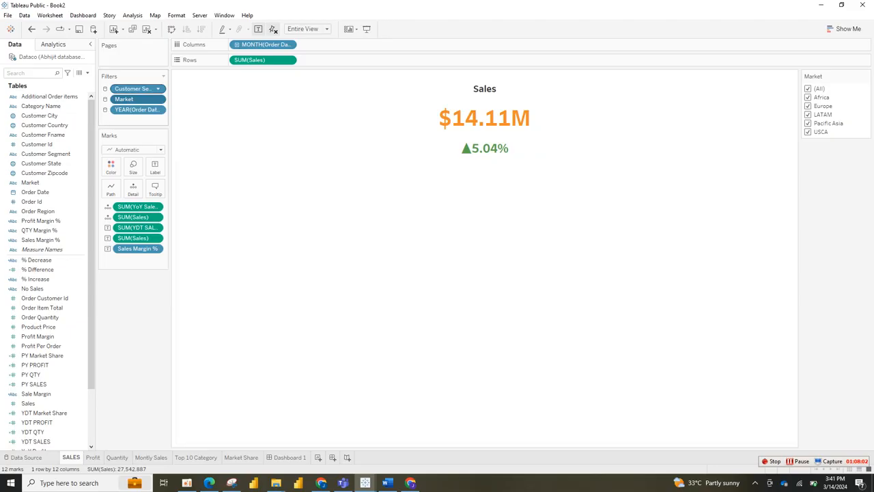
left_click(158, 89)
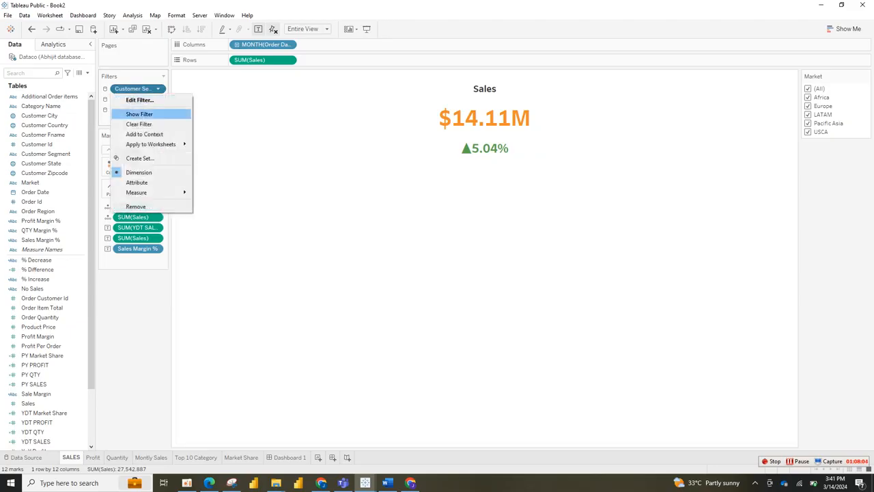
left_click(139, 114)
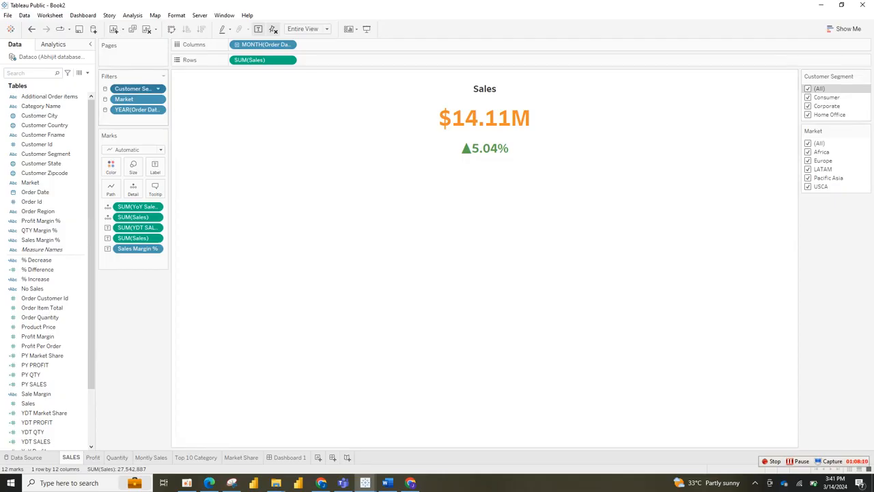
Examine which worksheets the Customer Segment filter on the SALES worksheet is applied to, leaving its scope as set
left_click(158, 89)
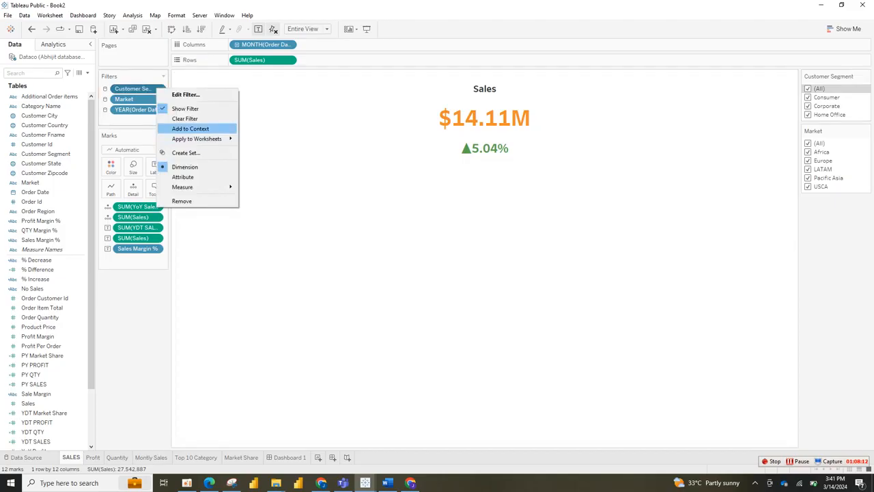
mouse_move(197, 139)
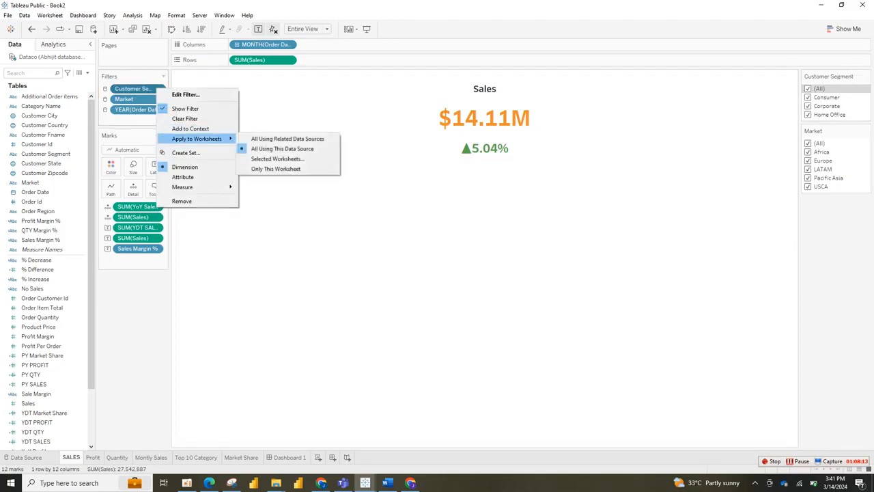
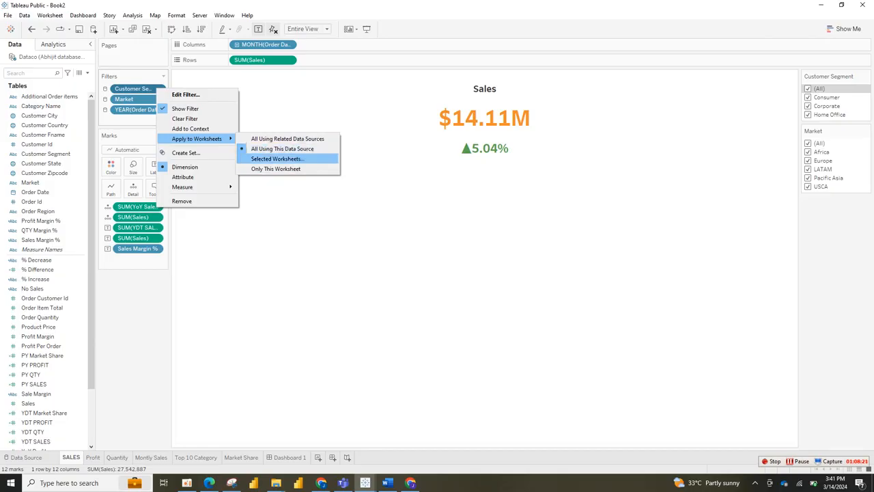
left_click(277, 159)
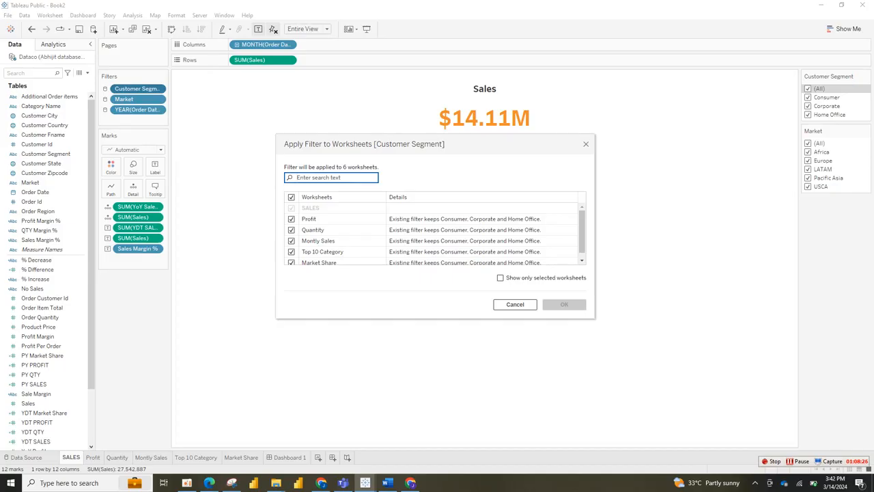
left_click(313, 229)
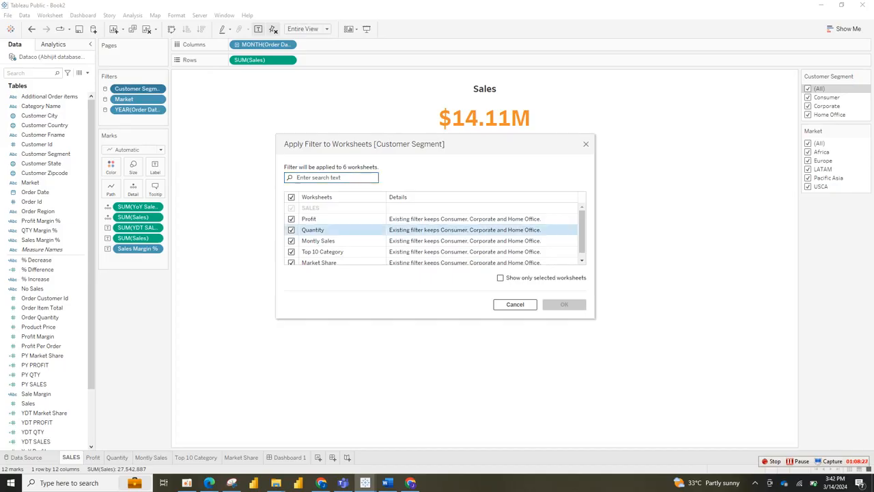
scroll(582, 232, "down", 1)
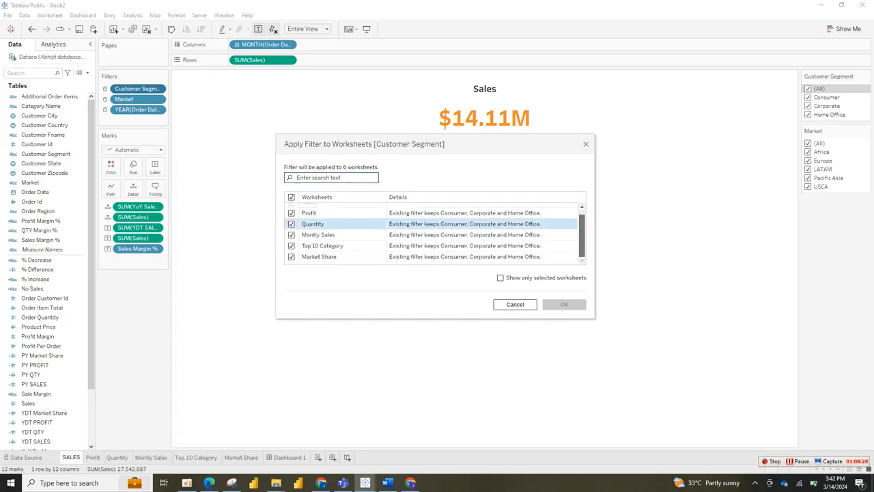
scroll(435, 235, "up", 1)
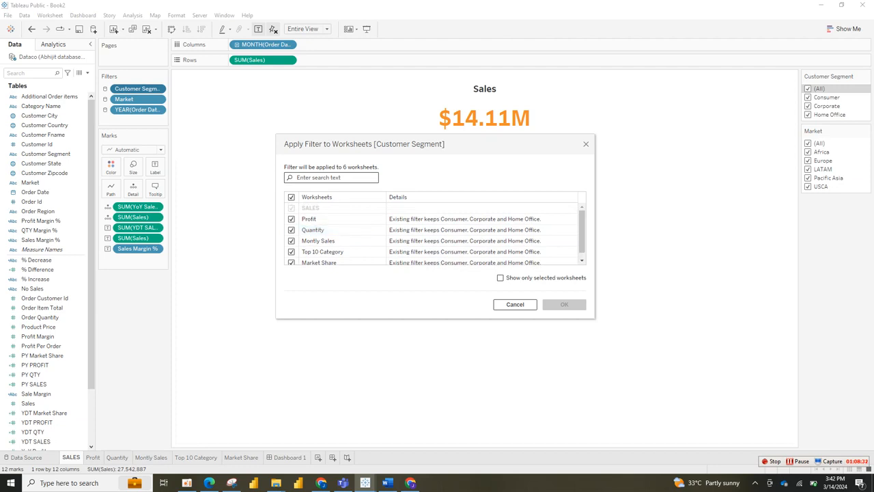
left_click(500, 278)
left_click_drag(582, 233, 582, 237)
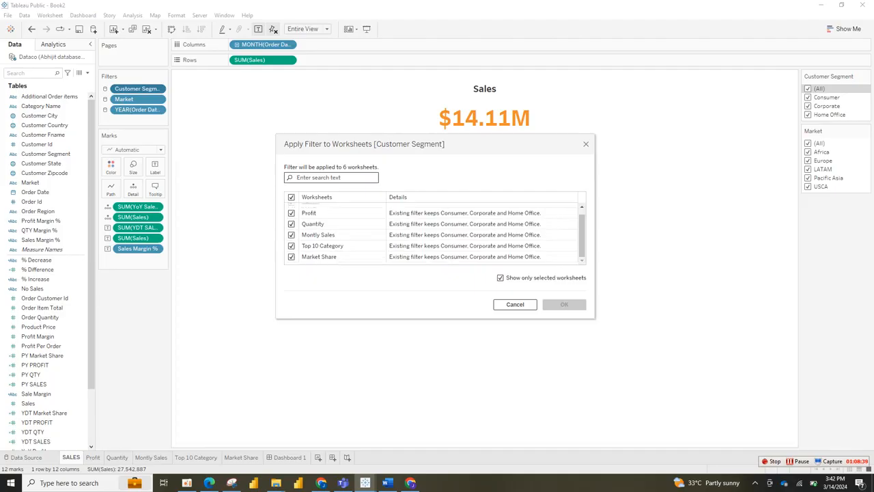
key("Escape")
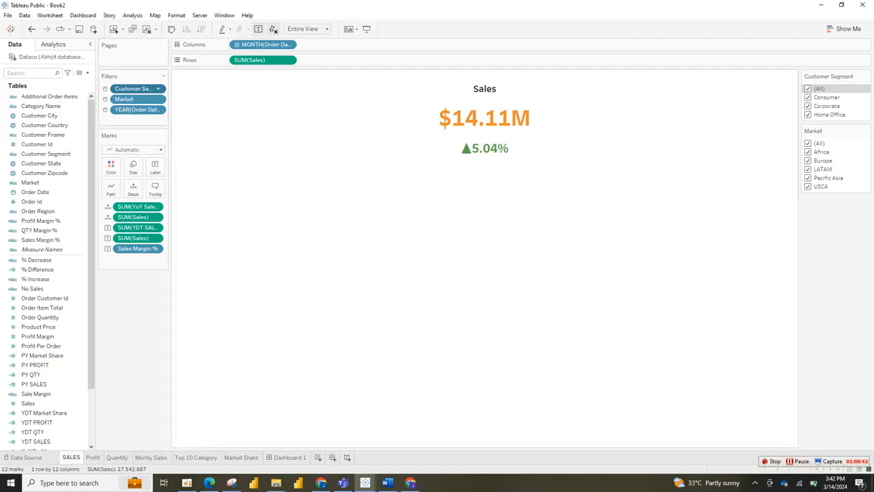
right_click(131, 88)
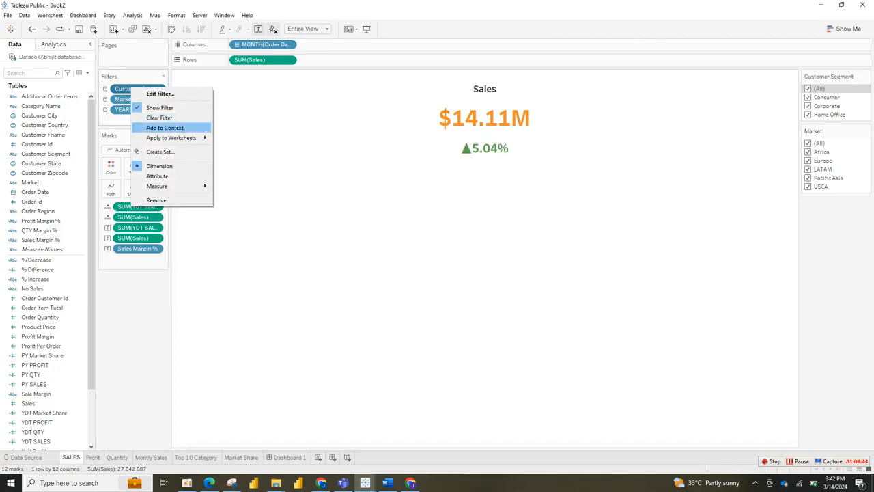
mouse_move(171, 137)
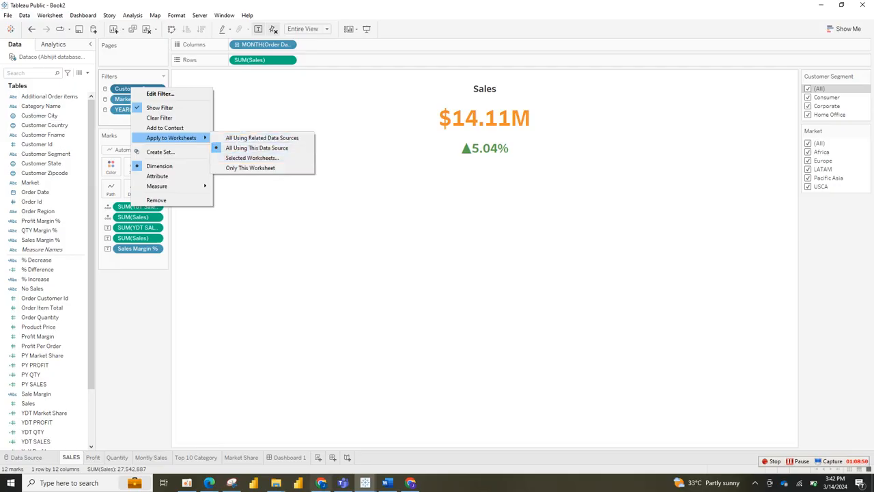
key("Escape")
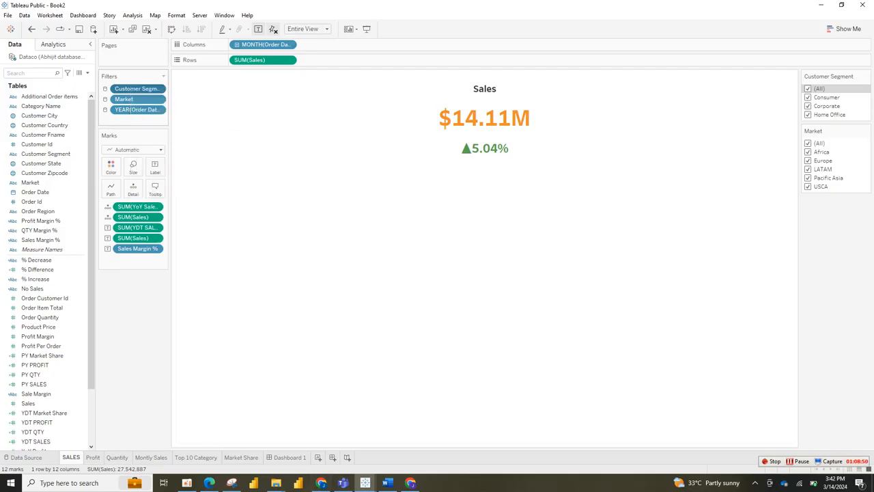
On Dashboard 1, show the Market filter control from the Top 10 Category chart
left_click(289, 457)
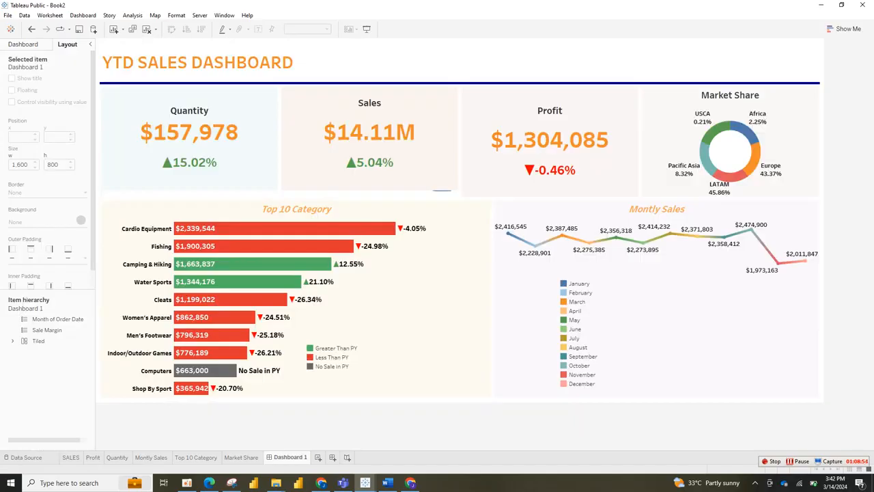
key("t")
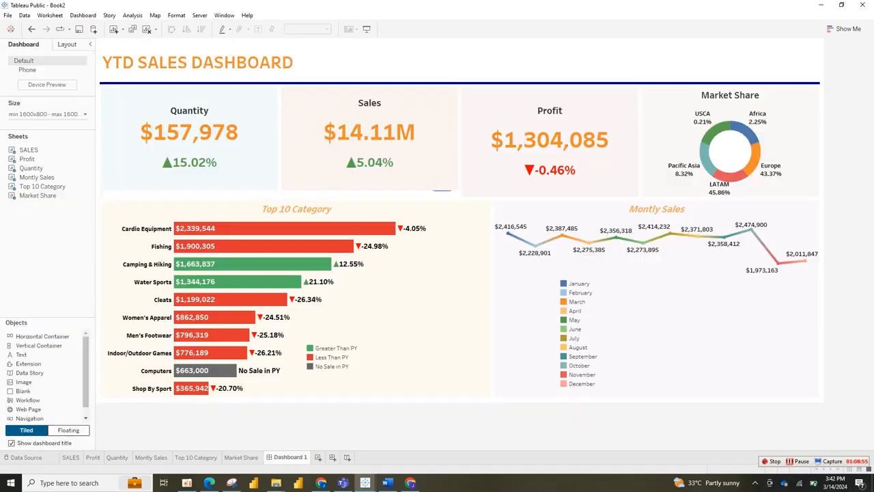
left_click(132, 15)
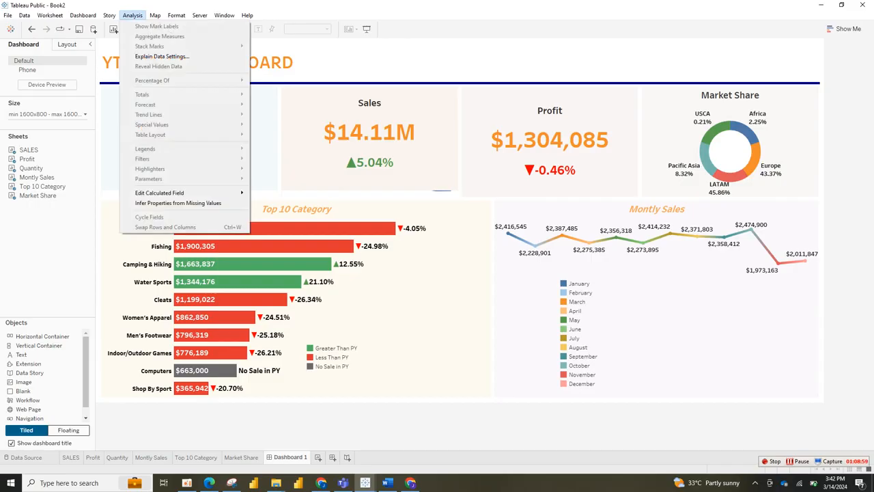
key("Escape")
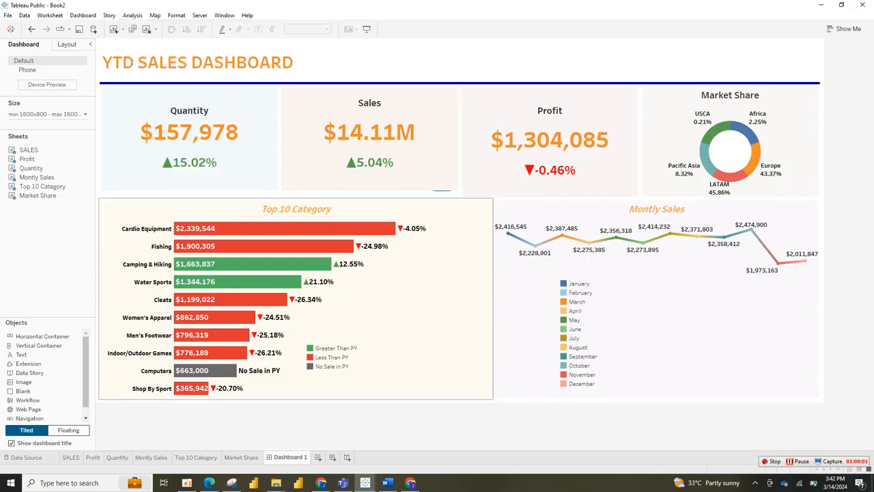
left_click(423, 307)
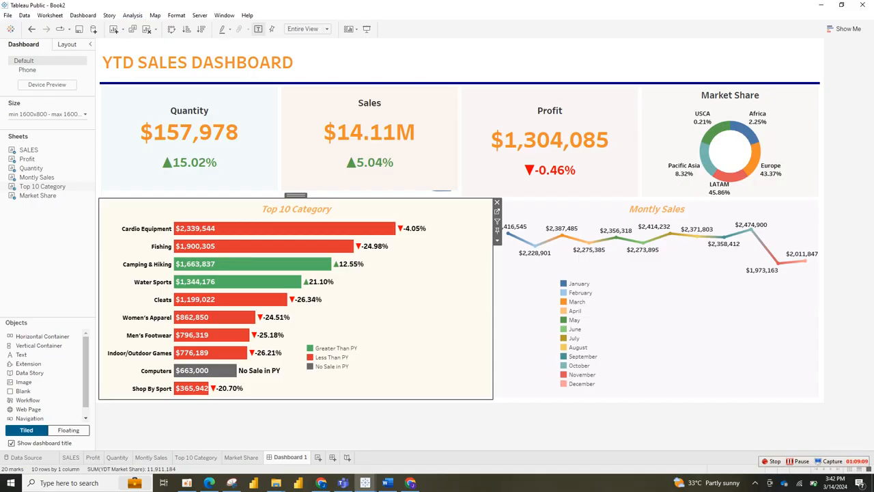
left_click(133, 15)
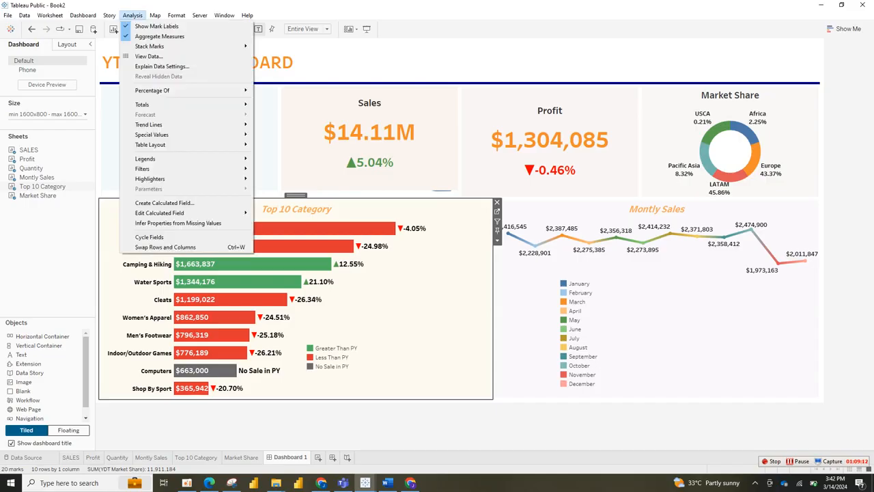
key("Escape")
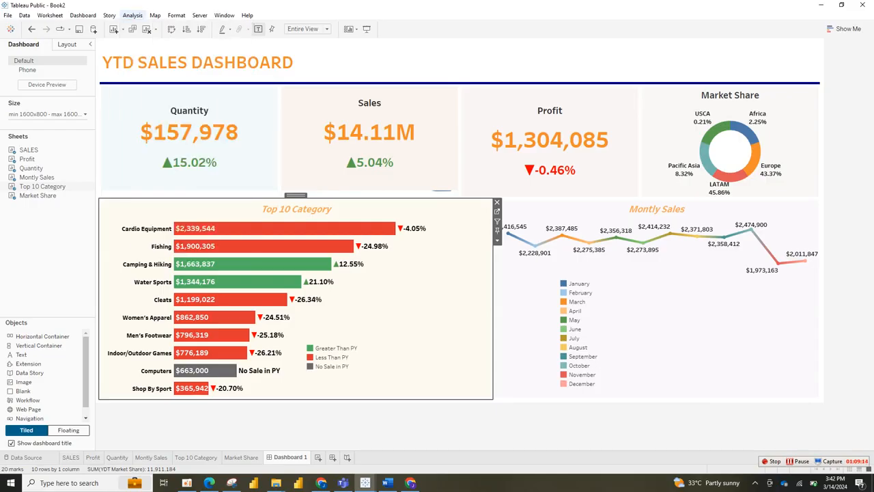
left_click(133, 15)
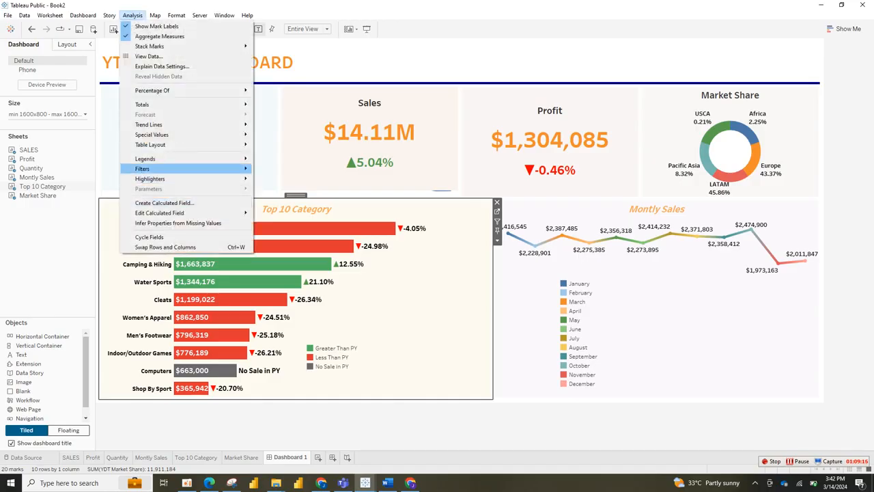
mouse_move(157, 169)
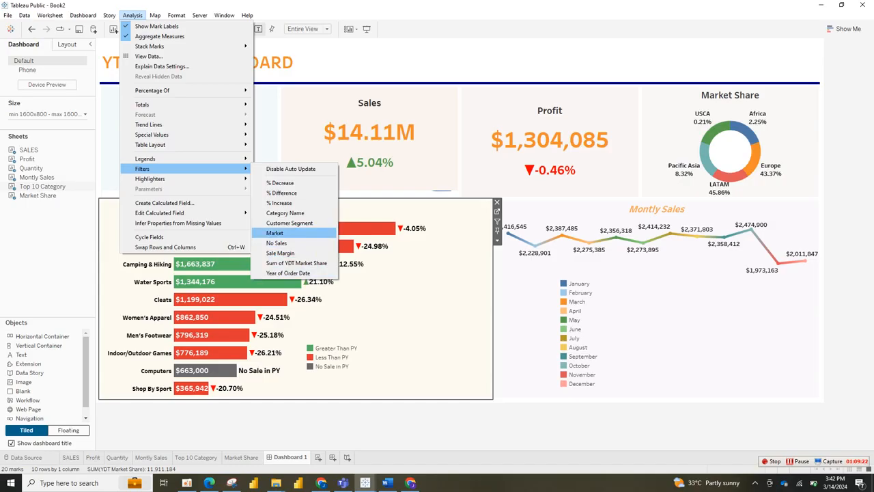
key("Return")
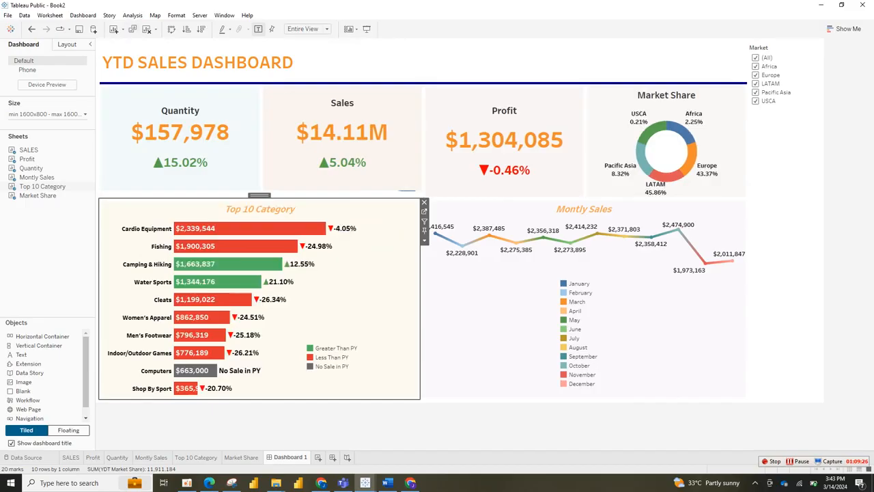
Show the Customer Segment and Year of Order Date filter controls from the Top 10 Category chart on the dashboard
left_click(133, 15)
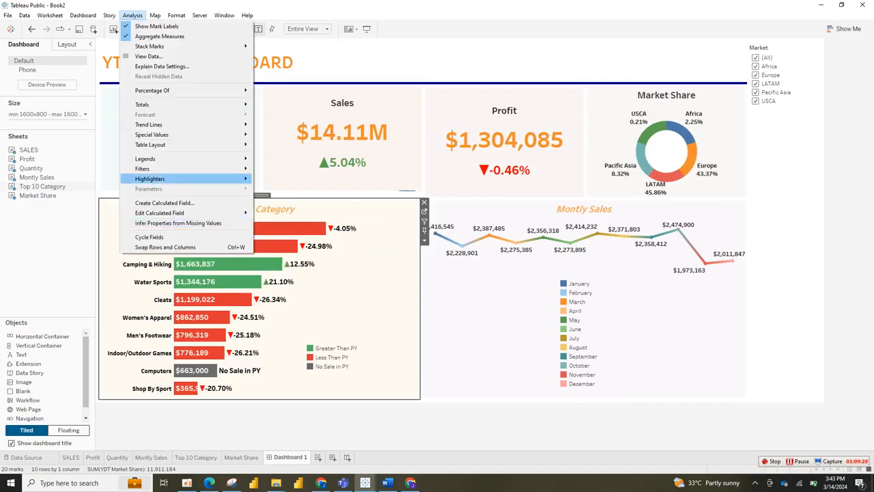
mouse_move(198, 169)
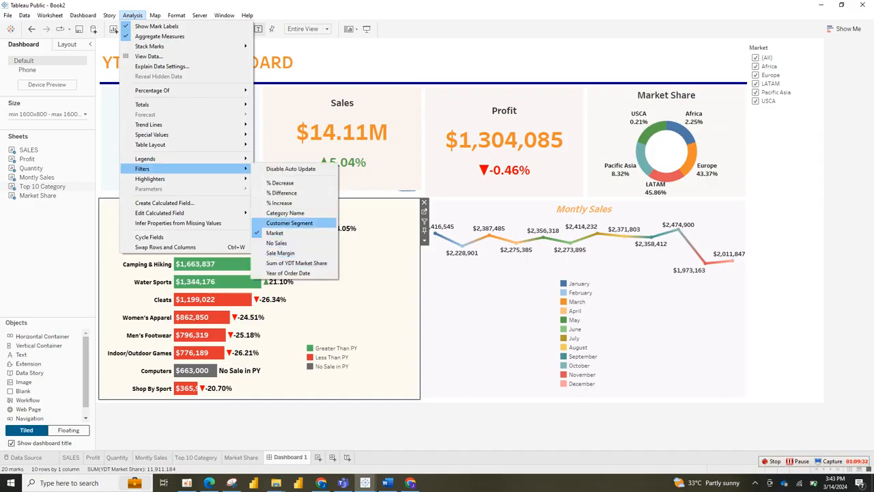
left_click(290, 222)
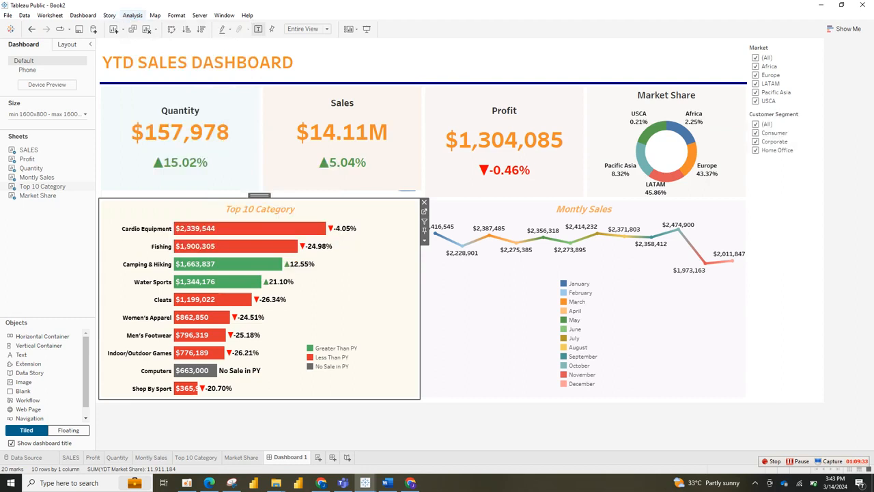
left_click(132, 15)
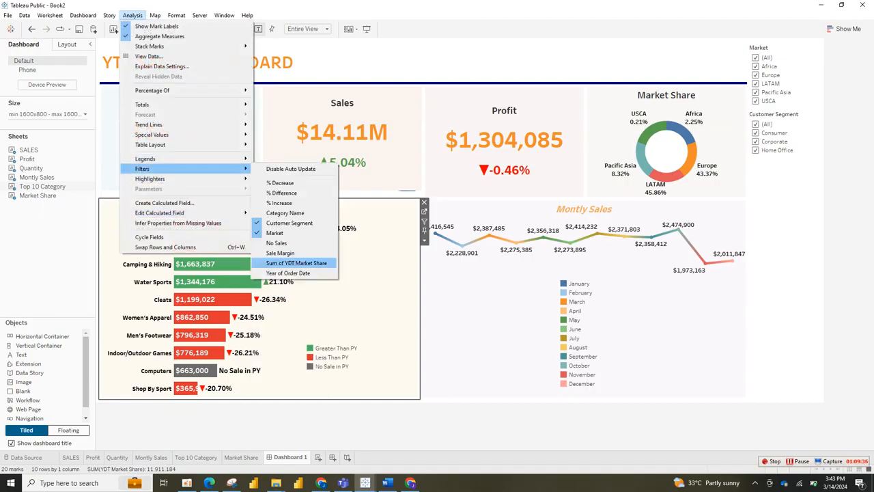
left_click(287, 272)
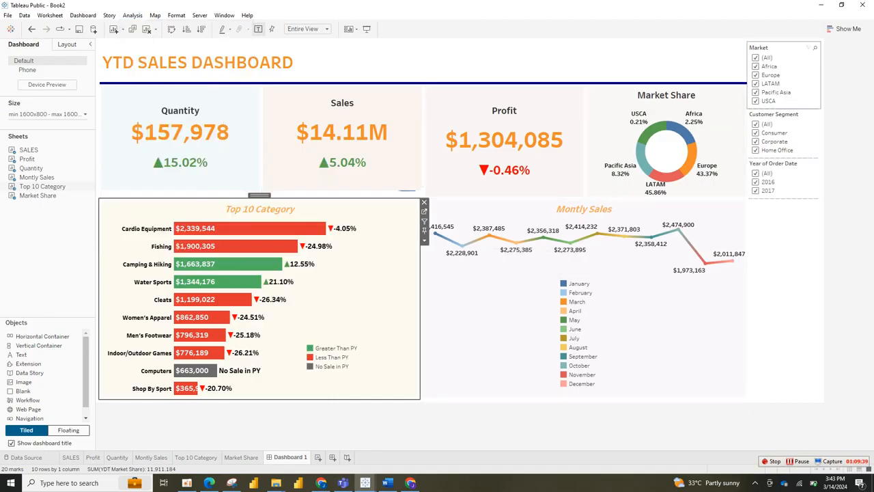
Make the Market filter floating and move it into the dashboard's title band, above the gap between the Sales and Profit cards
right_click(759, 77)
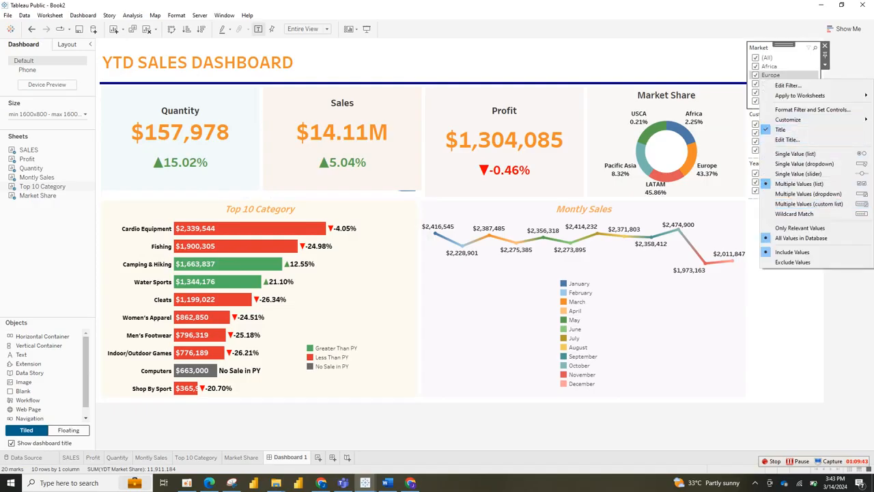
left_click(825, 65)
left_click(825, 65)
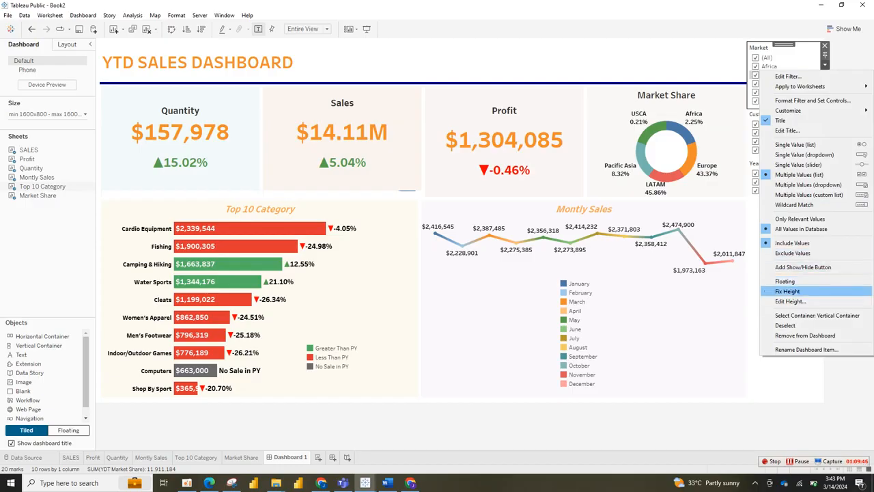
left_click(785, 281)
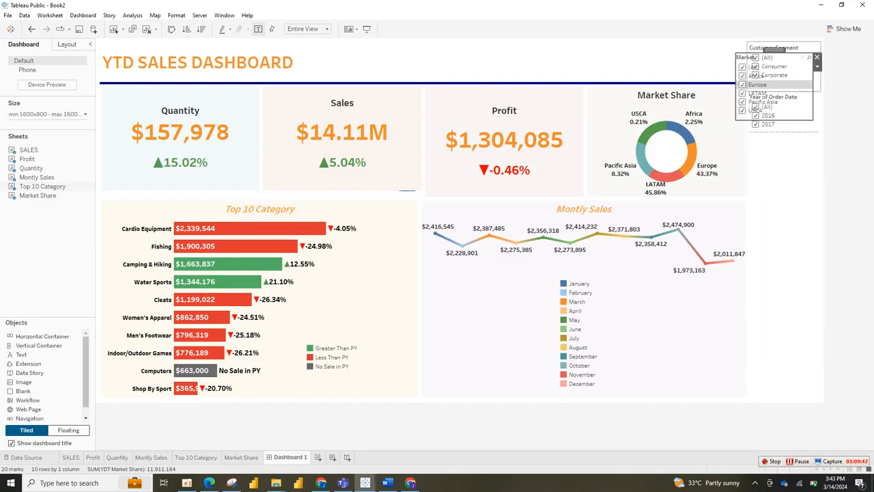
left_click_drag(774, 48, 444, 45)
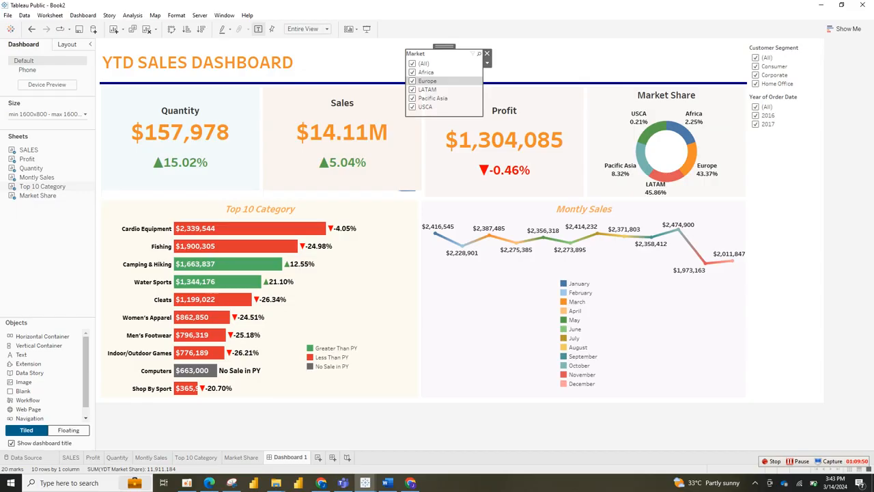
Display the Market filter as a Multiple Values (dropdown) and resize its box to be shorter and slightly wider within the title band
left_click(486, 62)
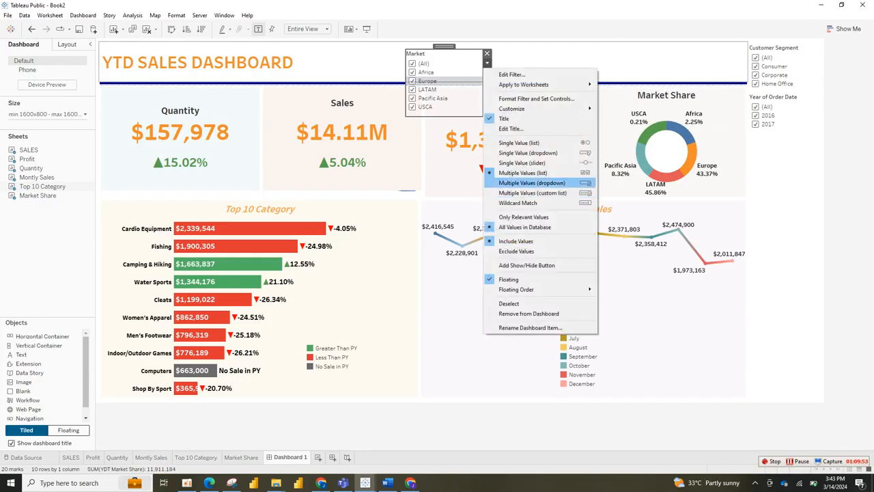
left_click(532, 182)
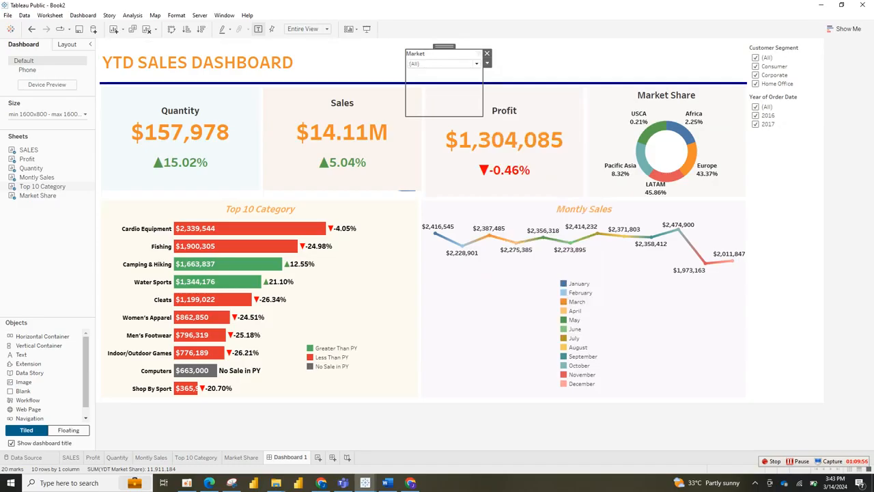
left_click_drag(444, 116, 444, 70)
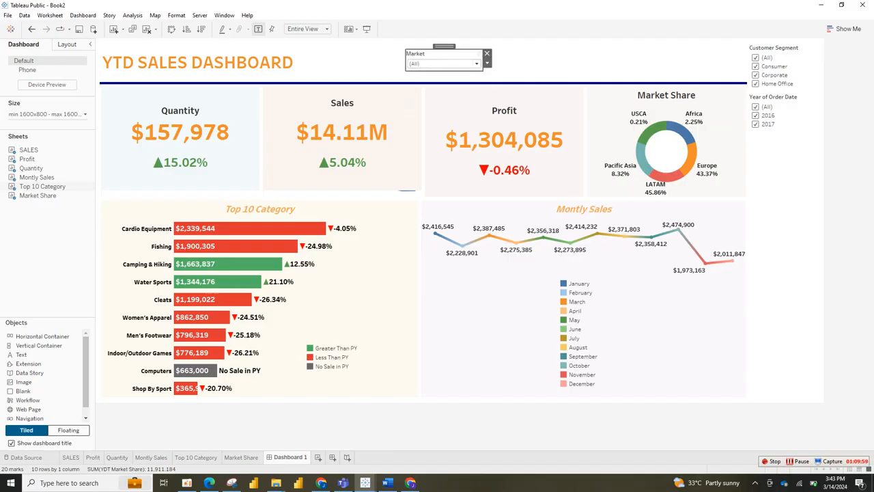
left_click_drag(482, 70, 499, 75)
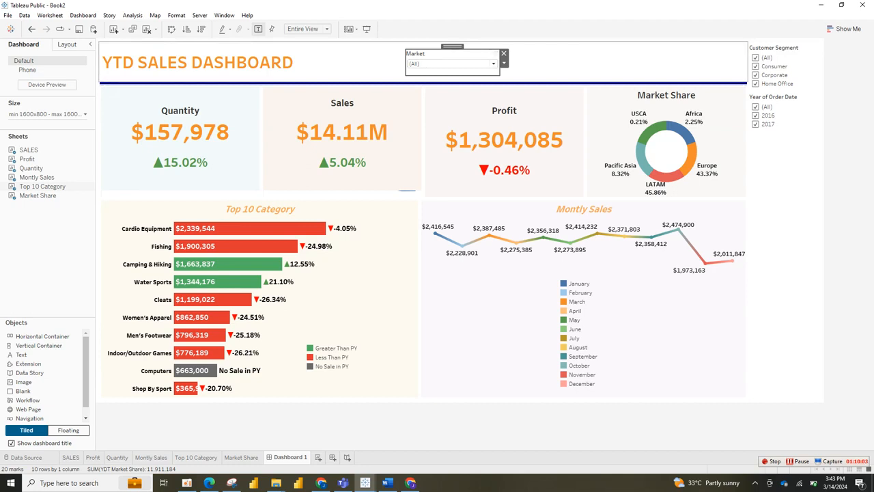
Shift the Market filter slightly closer to the dashboard title and make the Customer Segment filter a floating Multiple Values (dropdown)
left_click_drag(452, 47, 421, 49)
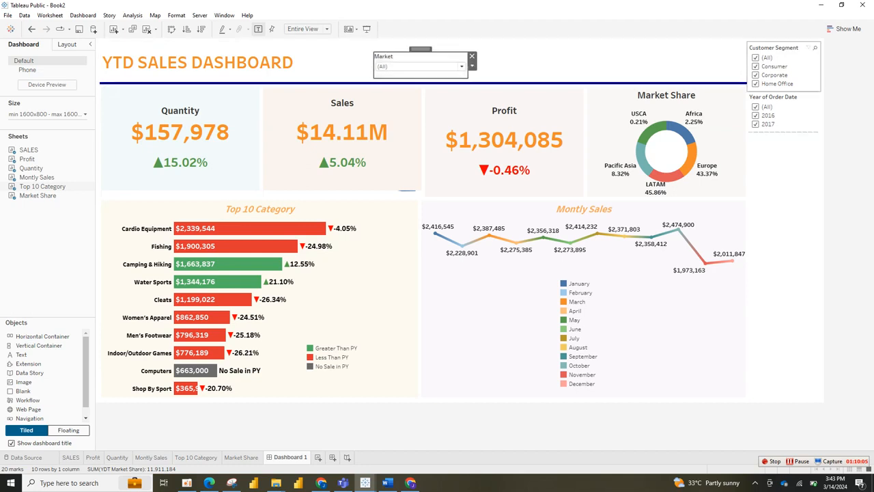
left_click(775, 66)
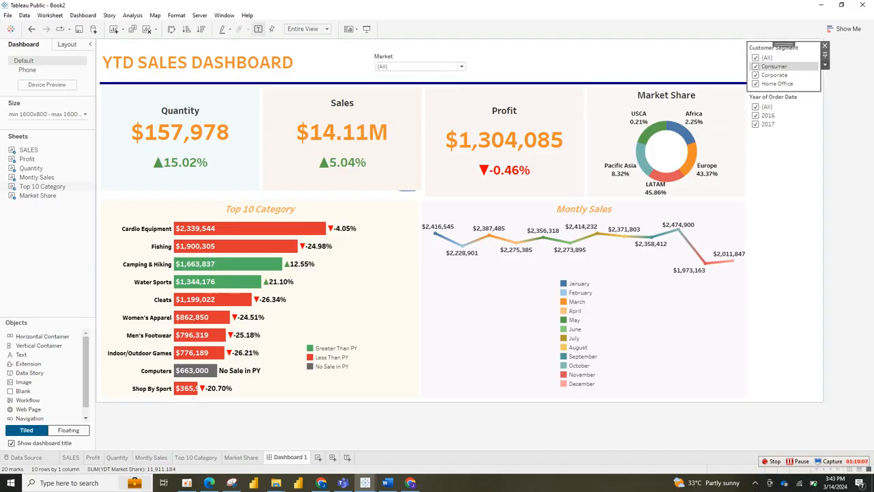
left_click(825, 64)
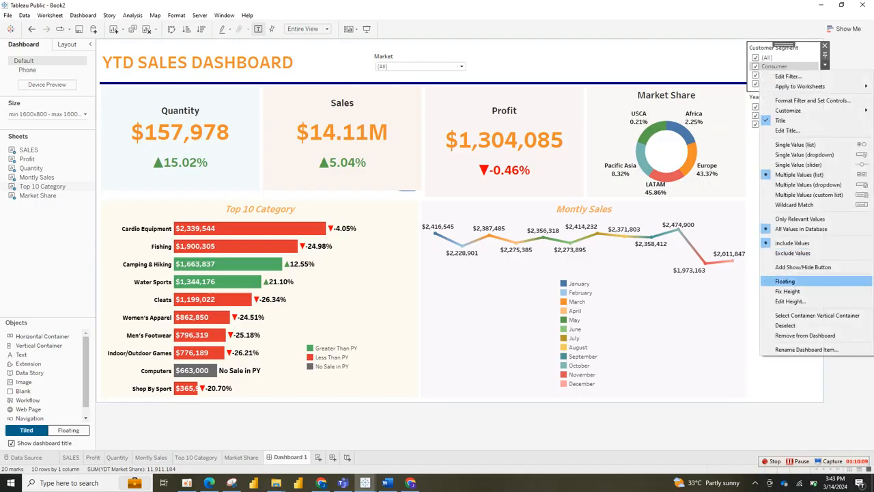
left_click(786, 280)
left_click_drag(784, 45, 773, 54)
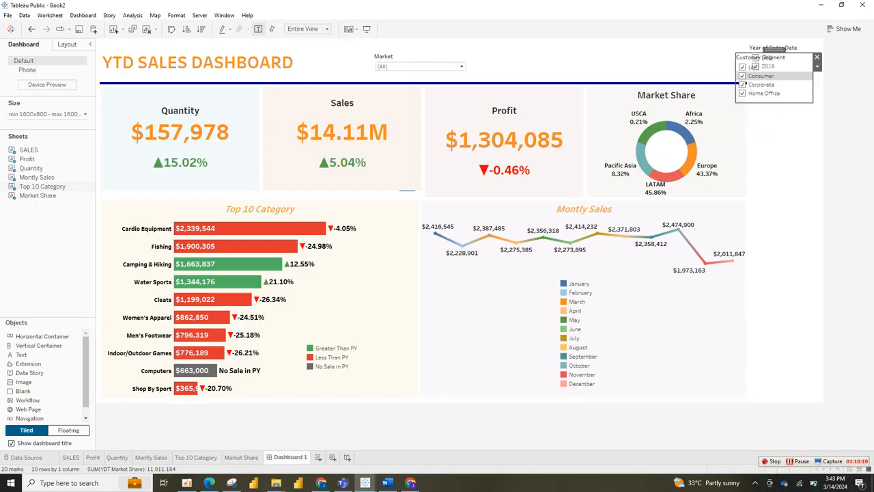
left_click(817, 66)
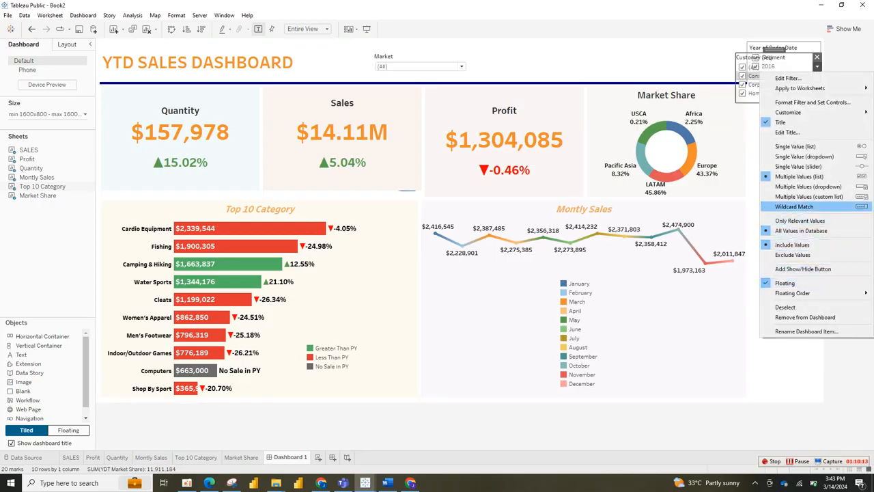
left_click(808, 187)
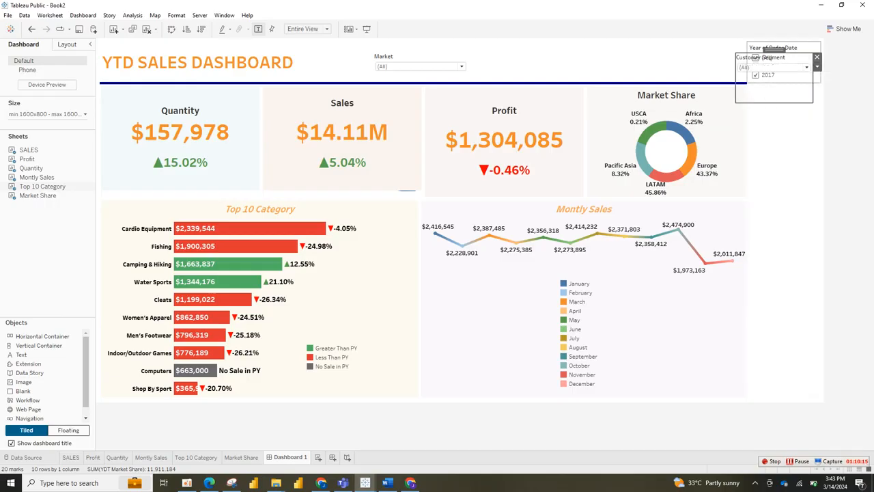
Place the Customer Segment filter in the title band beside the Market filter, shorten its box and align it with Market
left_click_drag(493, 65, 517, 50)
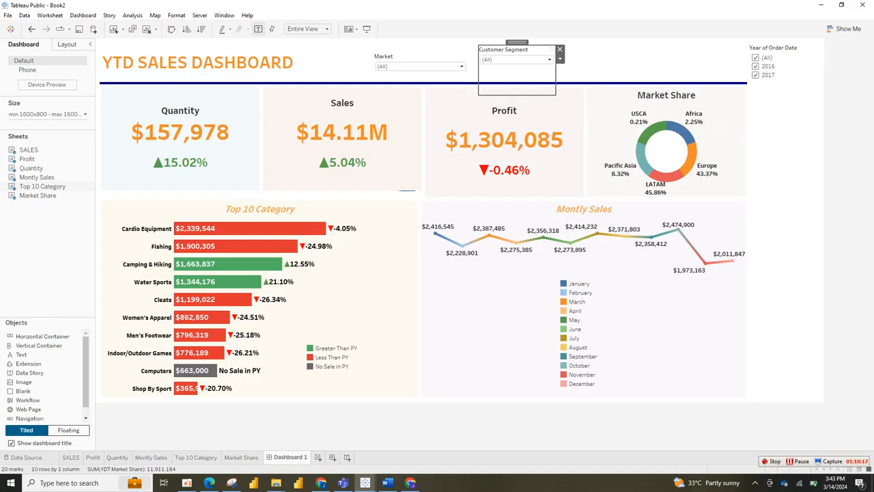
left_click_drag(517, 95, 517, 68)
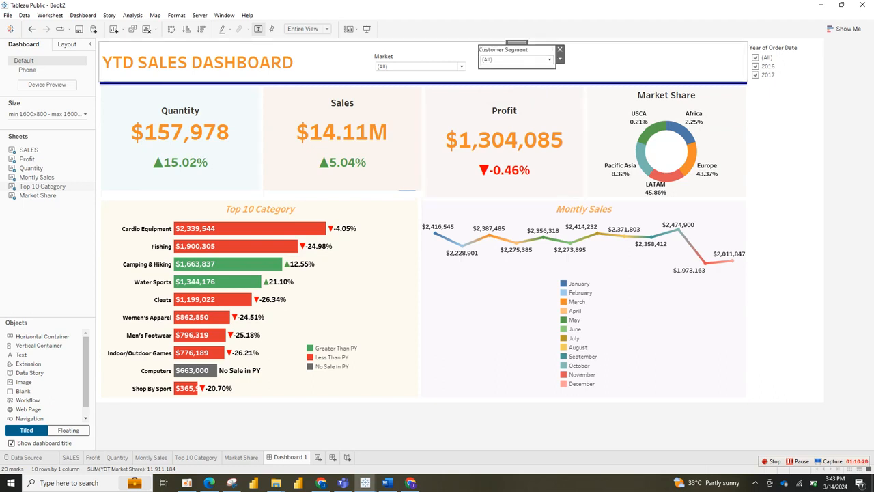
left_click_drag(517, 42, 517, 51)
key("Up")
Make the Year of Order Date filter a floating Multiple Values (dropdown) and place it, with a shorter box, beside Customer Segment in the title band
left_click(783, 47)
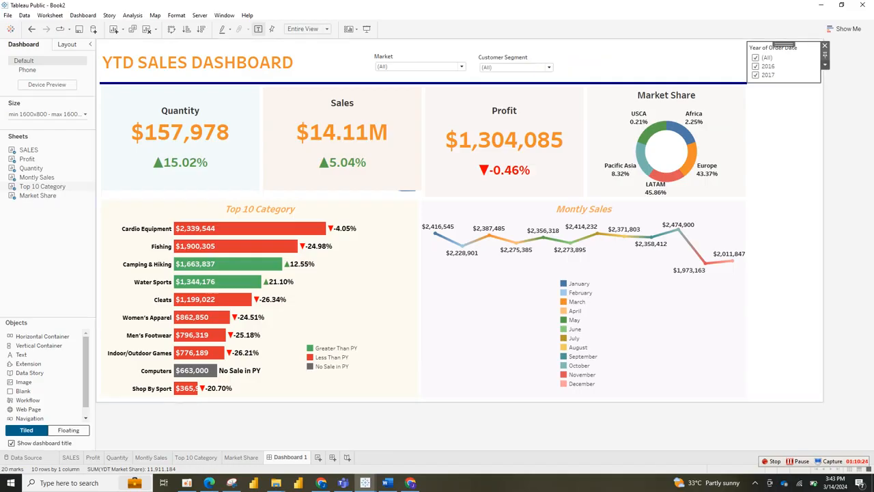
left_click(825, 64)
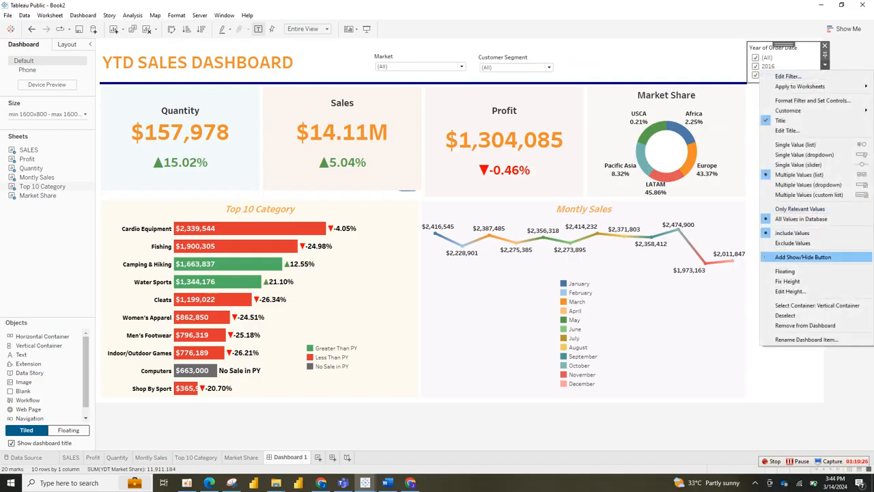
left_click(785, 271)
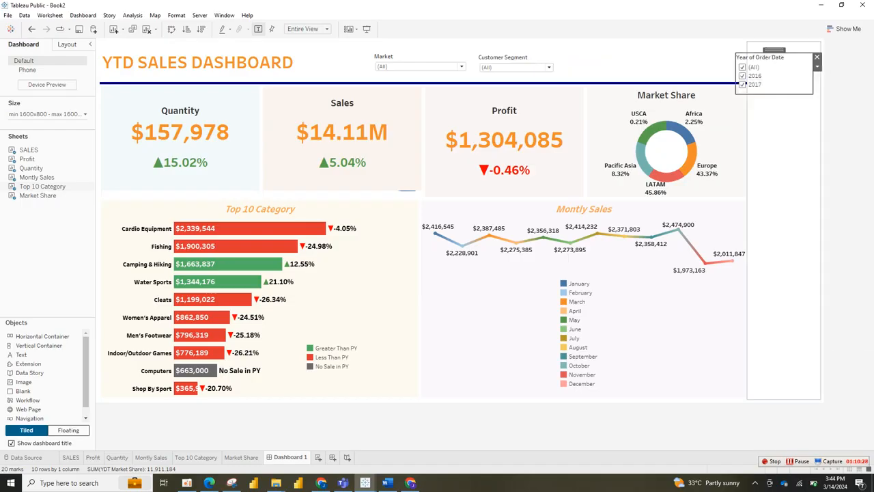
left_click(817, 66)
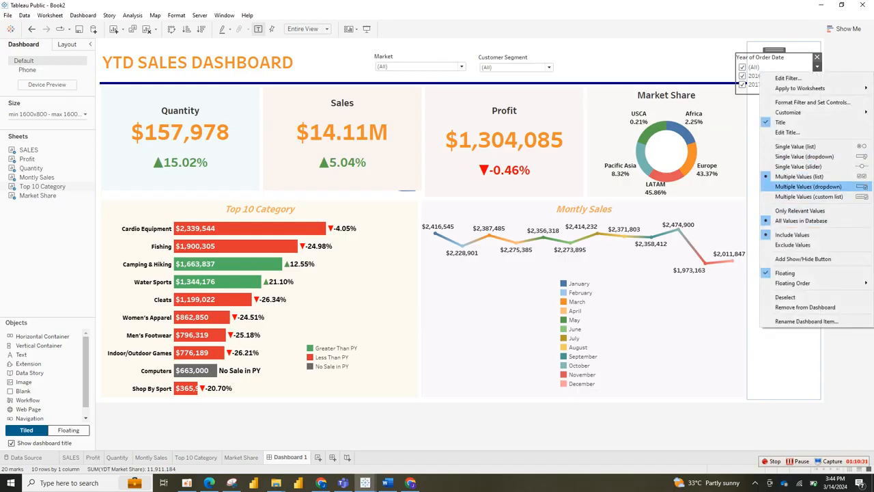
left_click(808, 187)
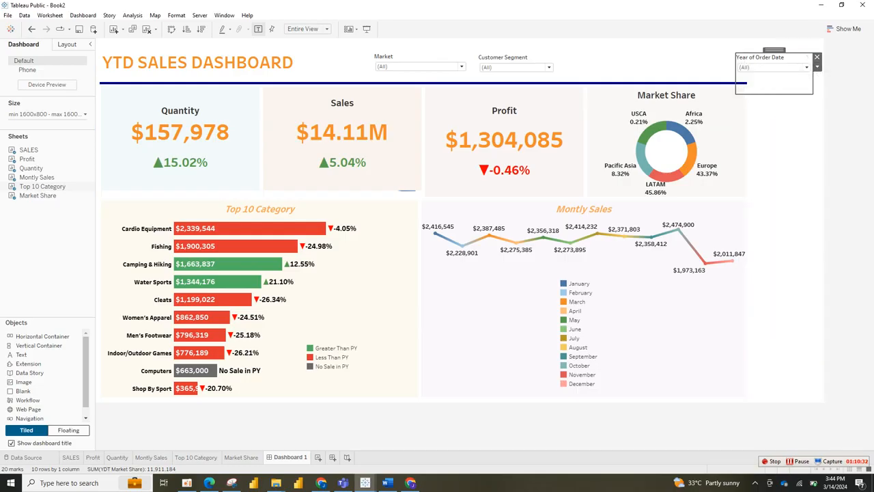
left_click_drag(774, 50, 602, 49)
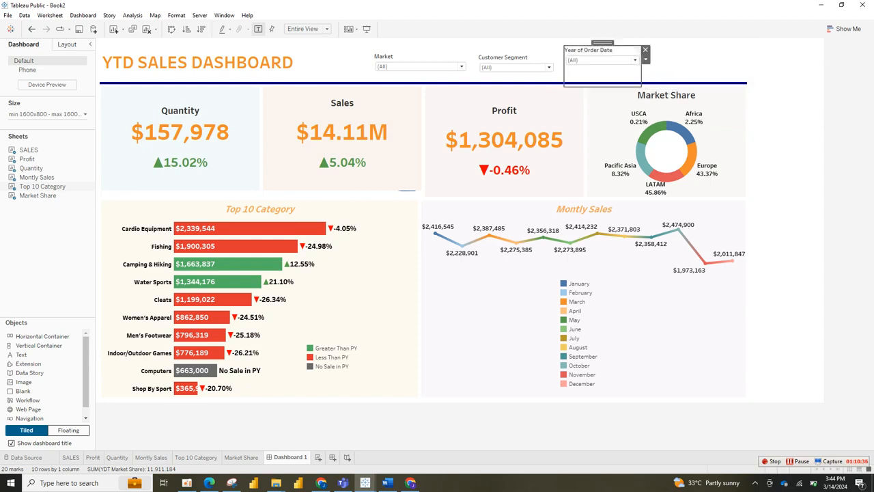
left_click_drag(602, 87, 602, 67)
Test the Year of Order Date filter by clearing all years and showing only 2016, ending with (All) selected
left_click(635, 60)
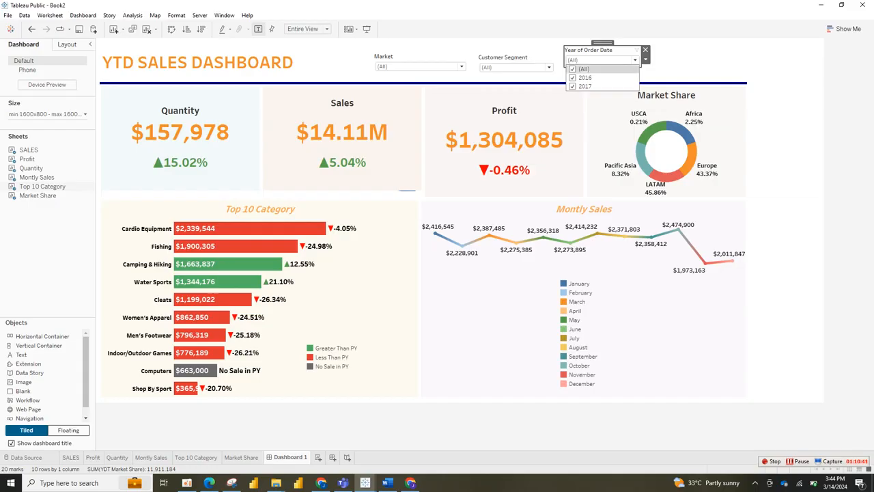
left_click(574, 69)
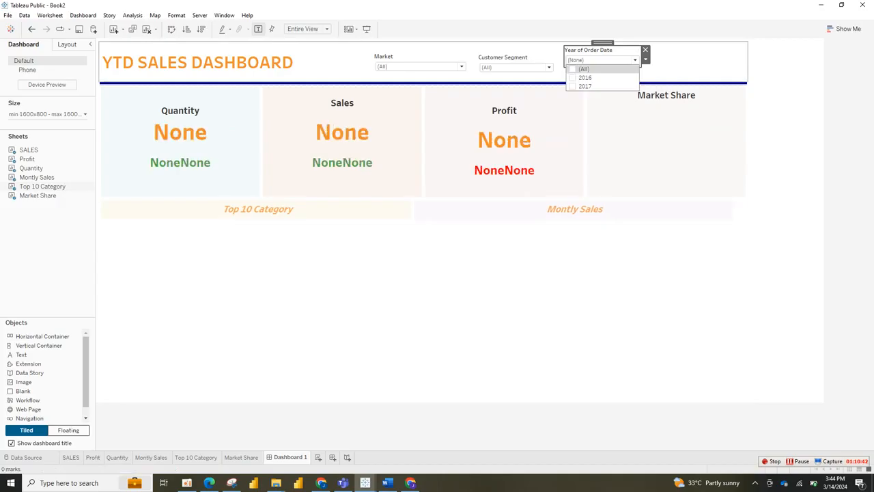
left_click(574, 69)
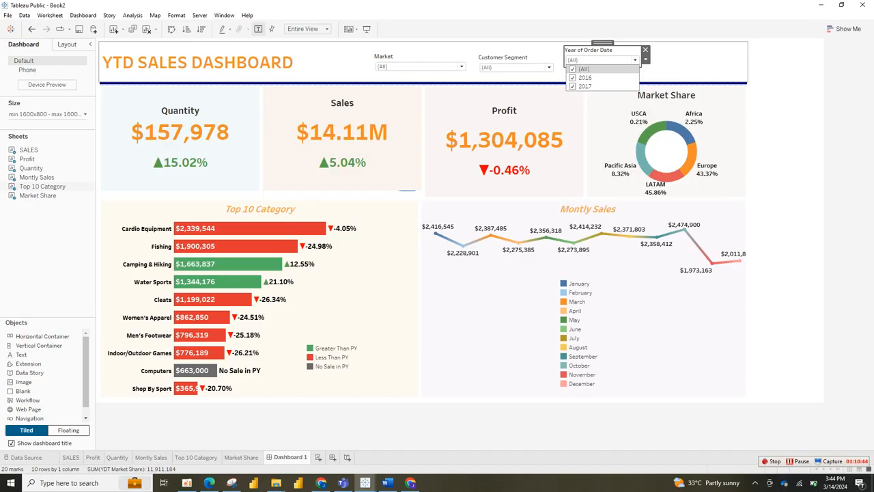
left_click(574, 69)
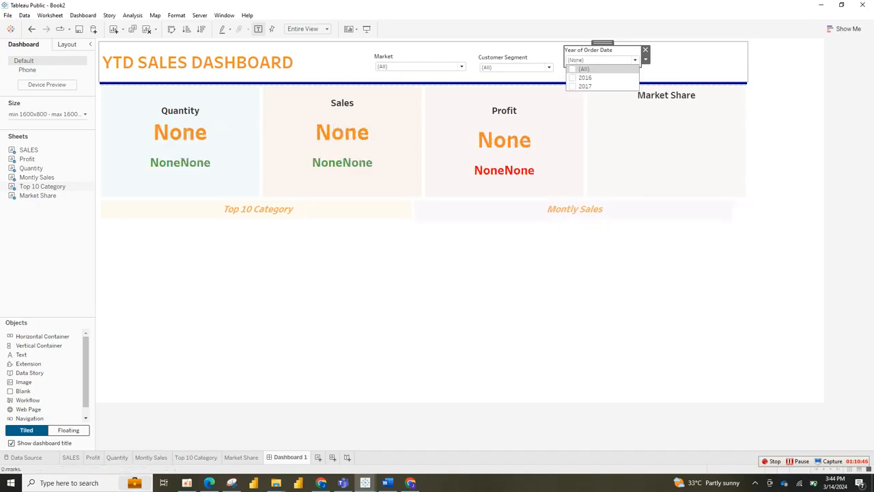
left_click(573, 77)
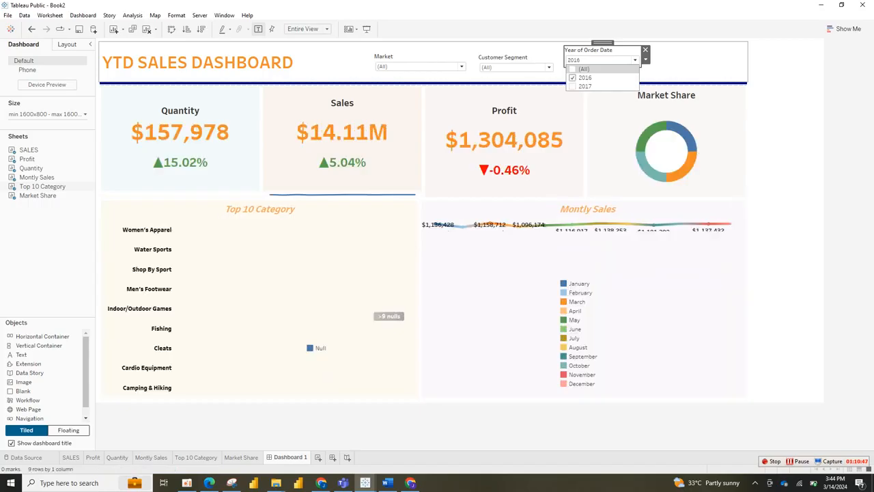
left_click(573, 77)
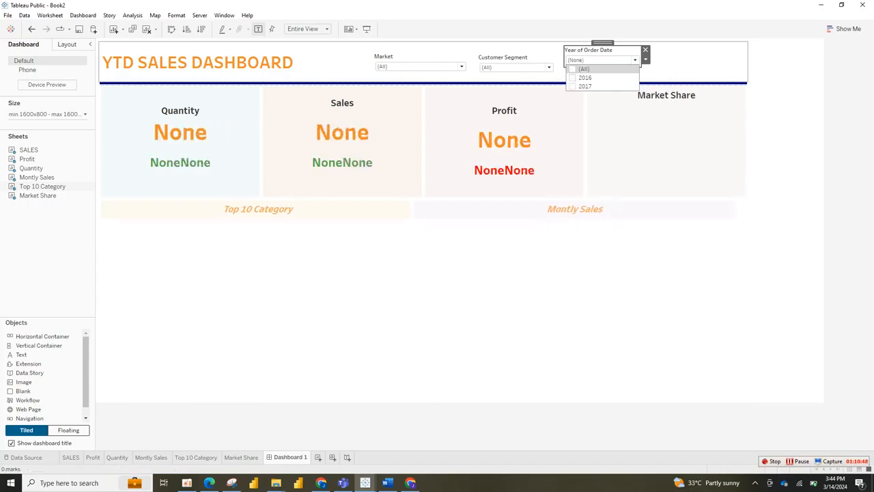
left_click(573, 78)
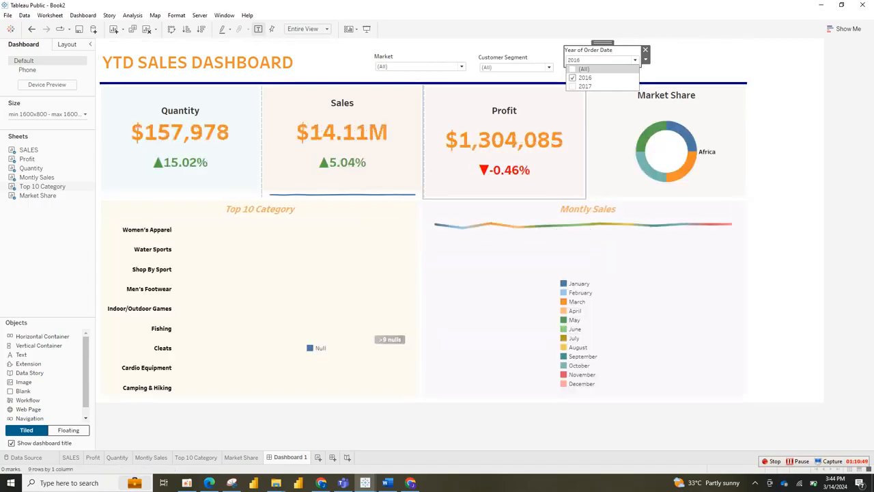
left_click(573, 69)
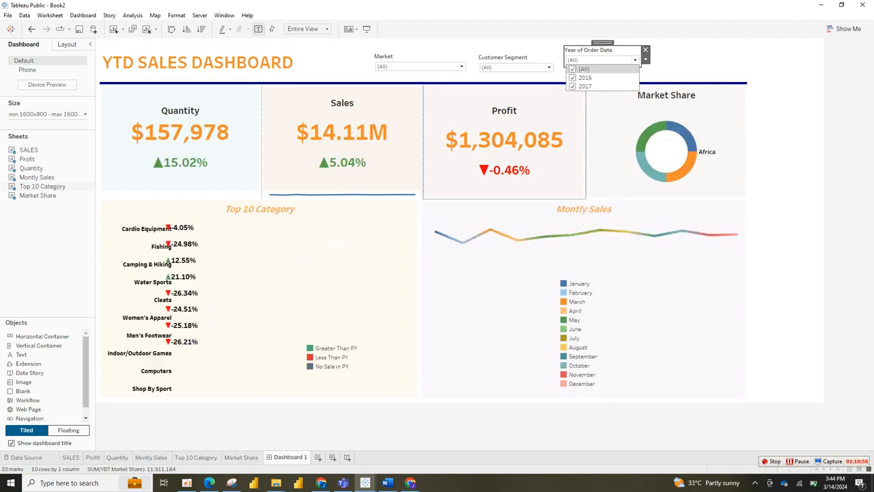
left_click(573, 86)
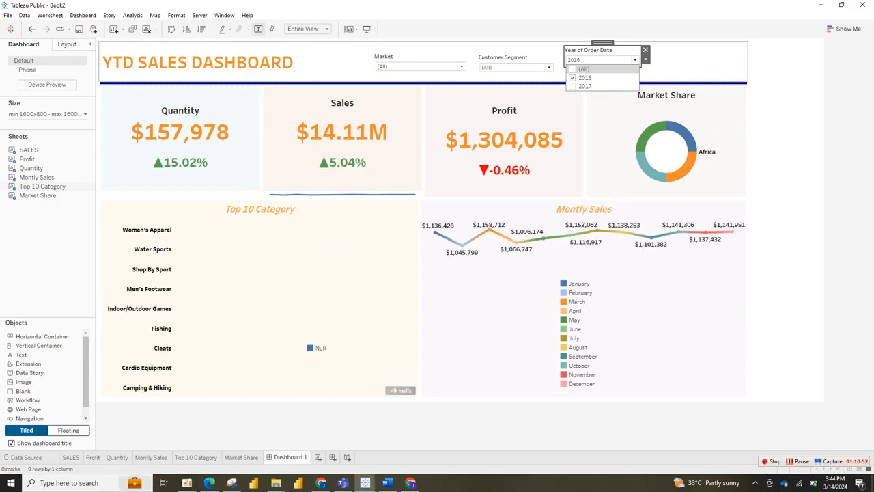
left_click(573, 69)
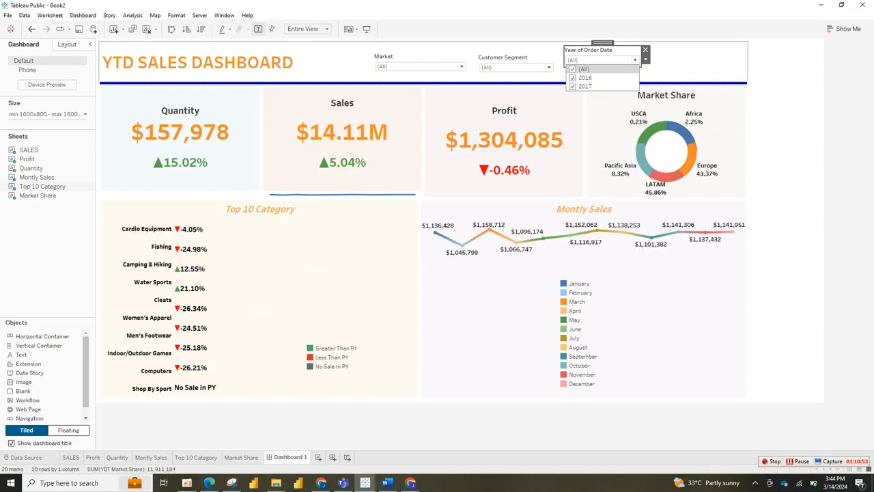
Test the Customer Segment filter with only Consumer and with only Corporate, and reset it to show all segments
left_click(549, 67)
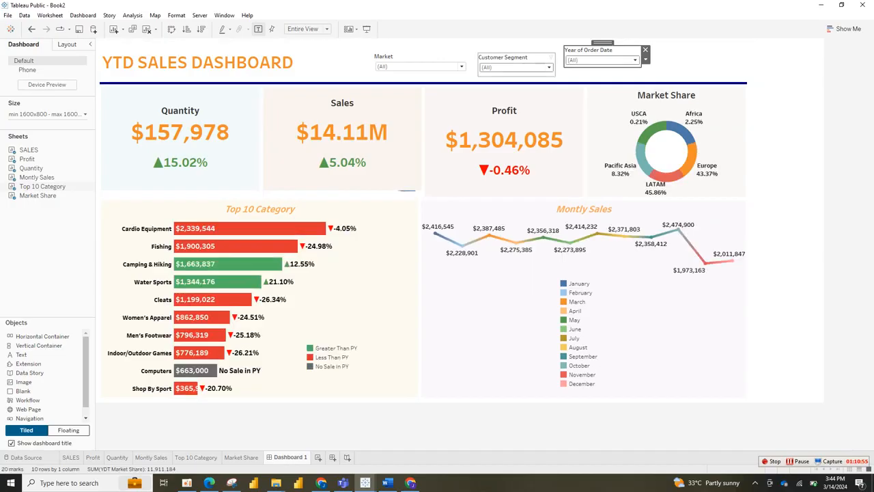
left_click(549, 67)
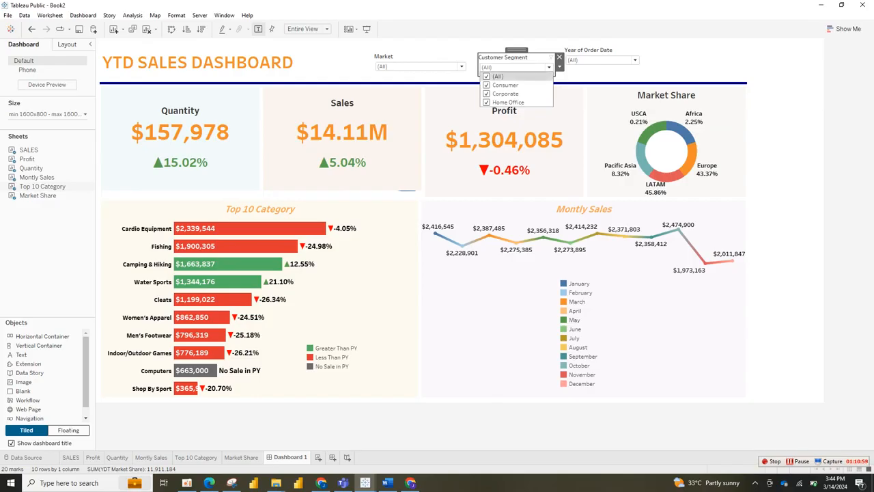
left_click(487, 76)
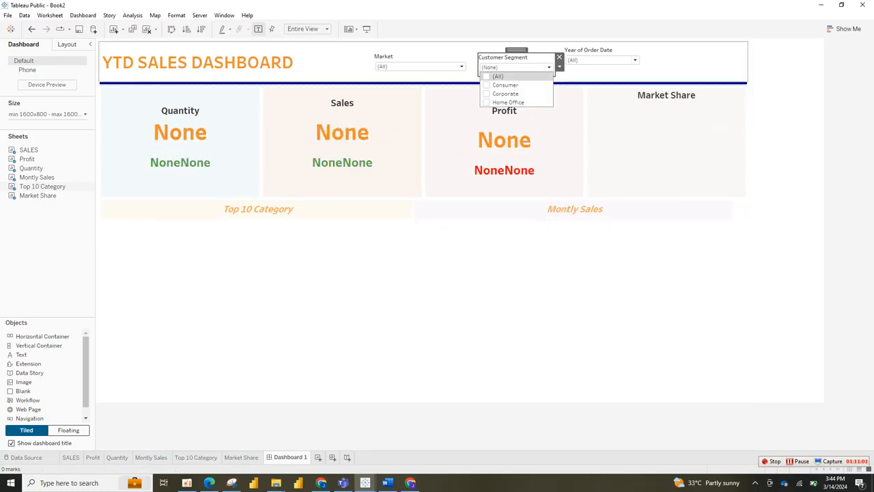
left_click(486, 85)
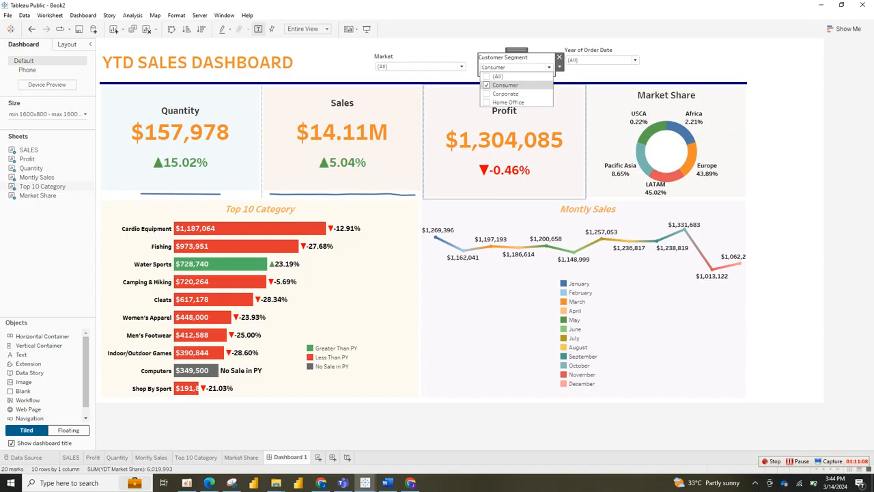
left_click(505, 85)
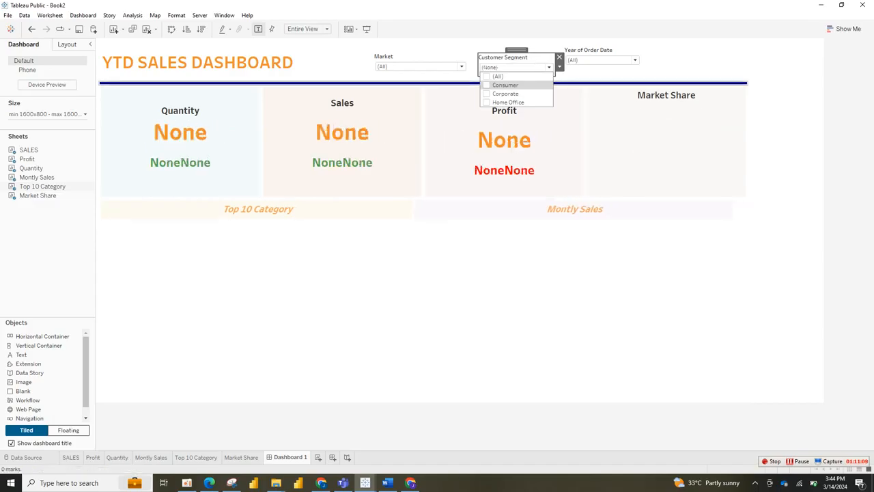
left_click(487, 94)
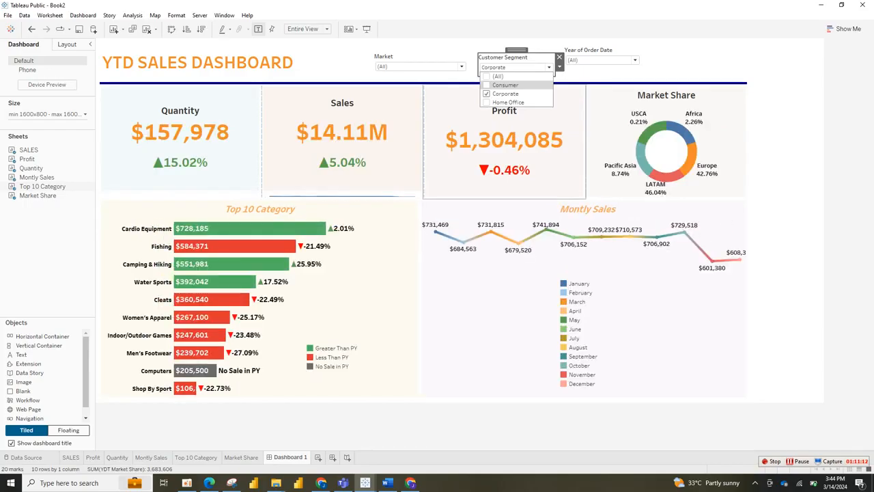
left_click(486, 94)
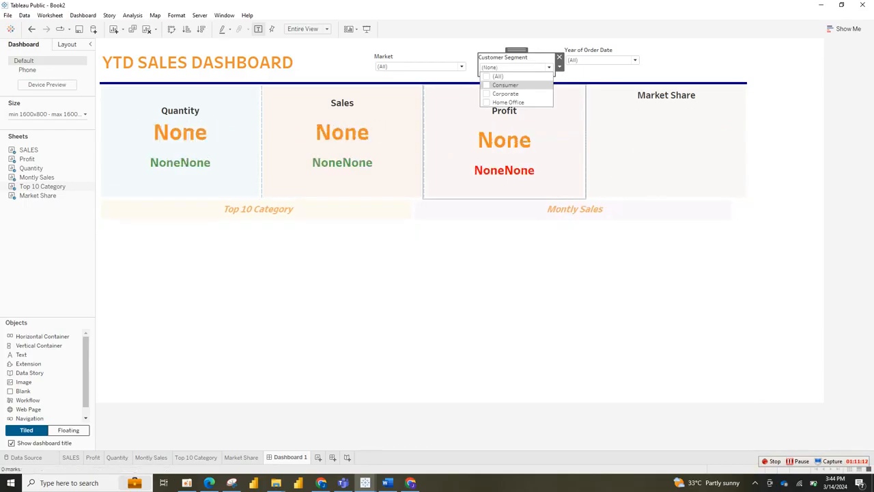
key("Escape")
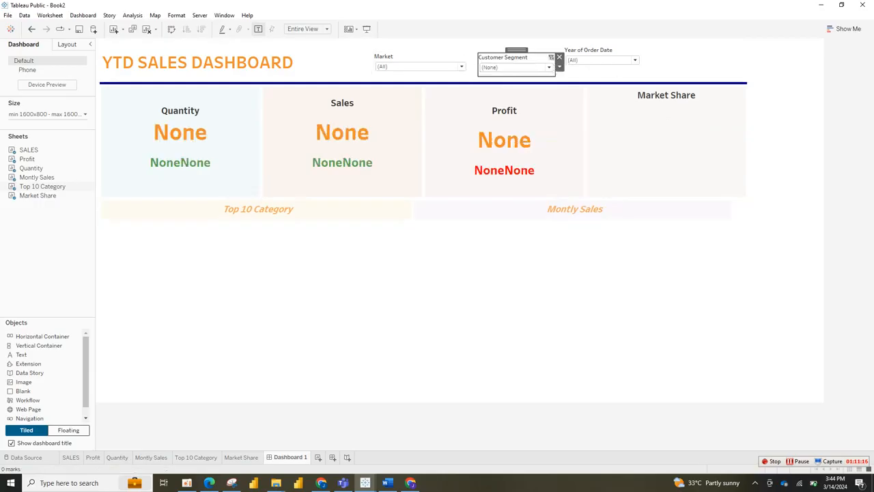
left_click(551, 57)
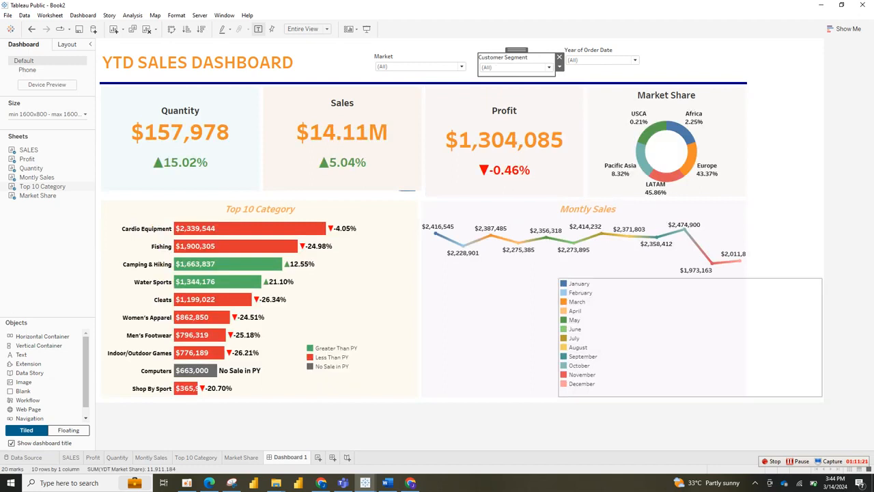
Narrow the month colour legend and move it beneath the start of the Montly Sales line
left_click(690, 336)
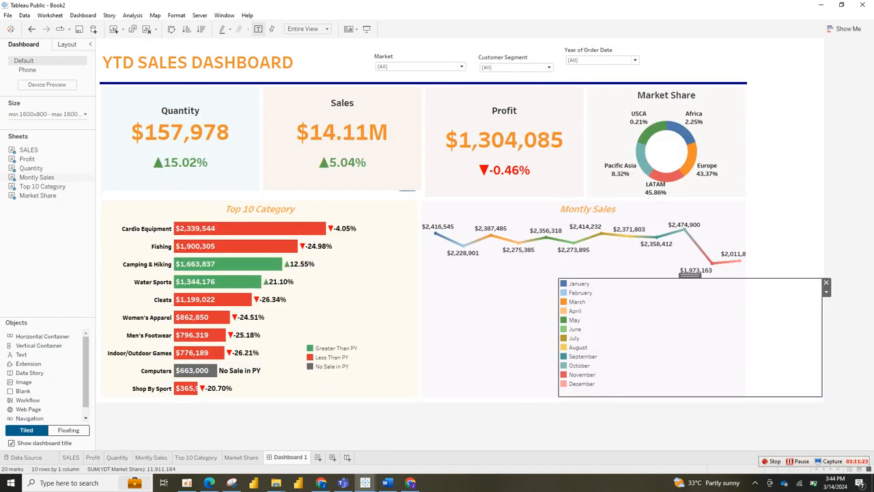
left_click_drag(822, 337, 589, 335)
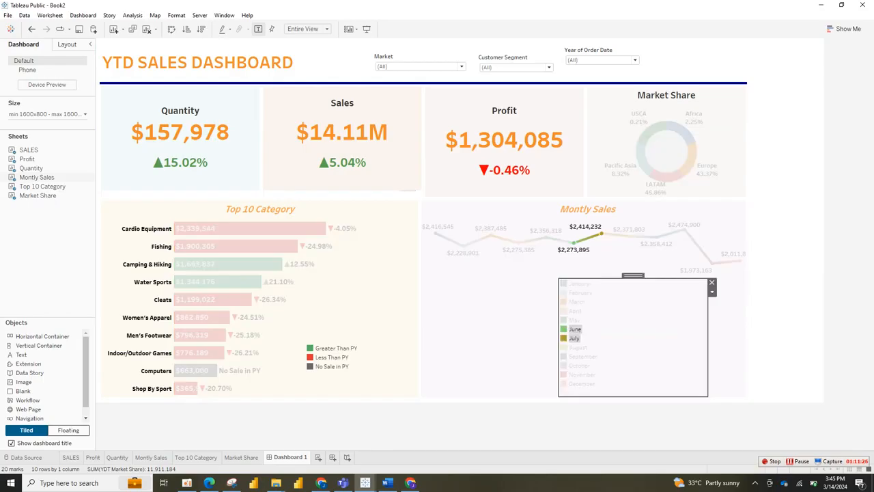
left_click(575, 329)
left_click(575, 330)
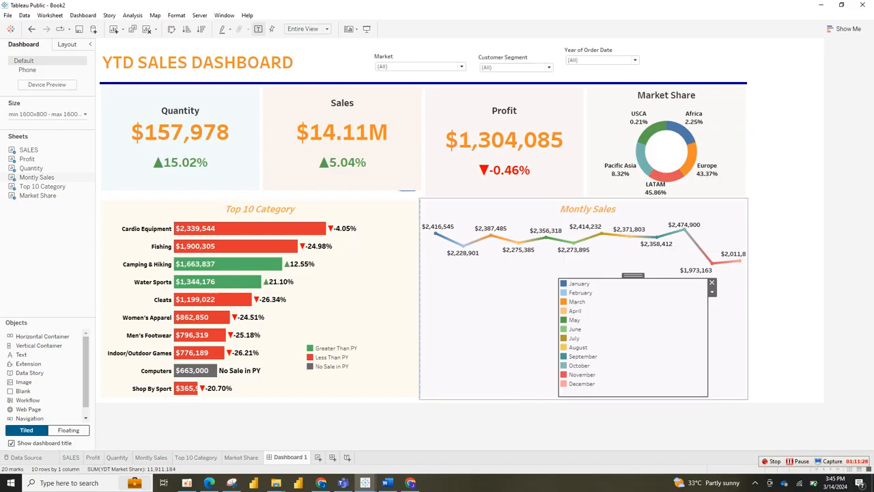
left_click_drag(633, 275, 519, 275)
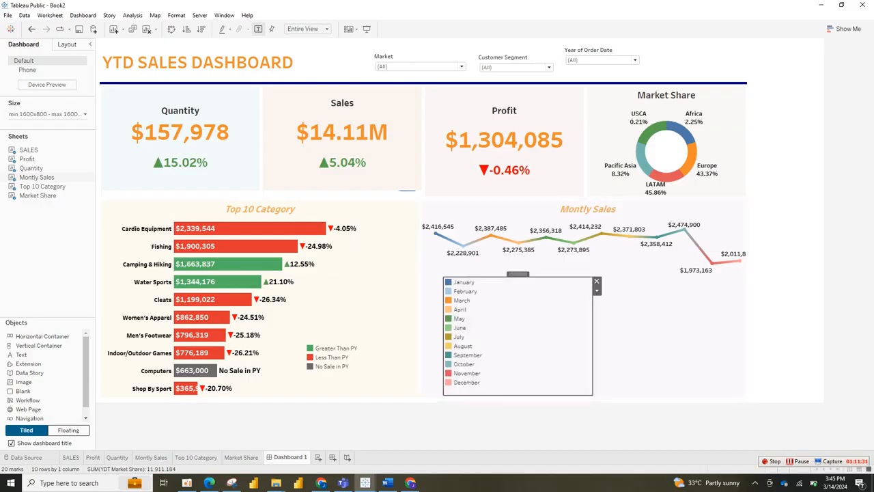
Test the month legend's highlighting with January and with February, clearing each selection
left_click(464, 282)
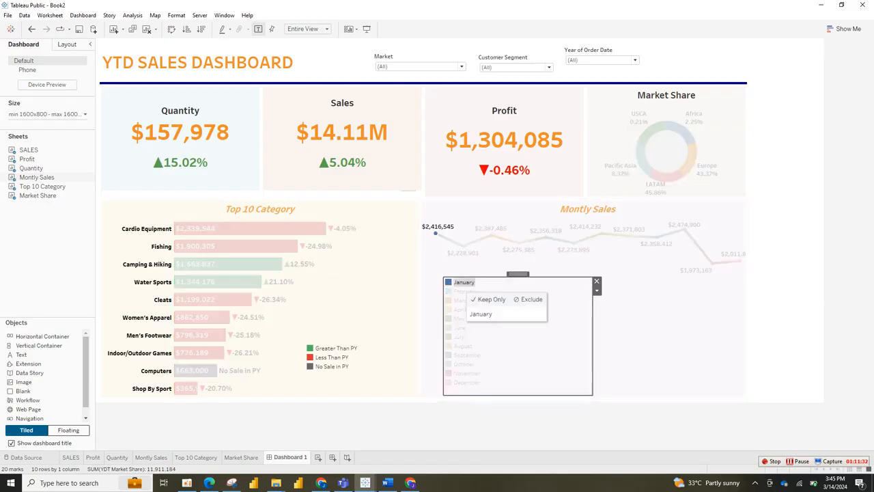
left_click(464, 282)
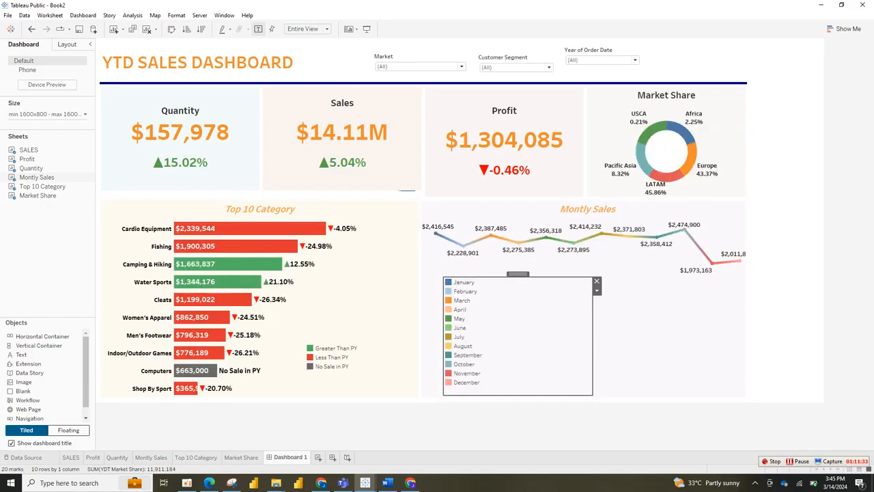
left_click(465, 291)
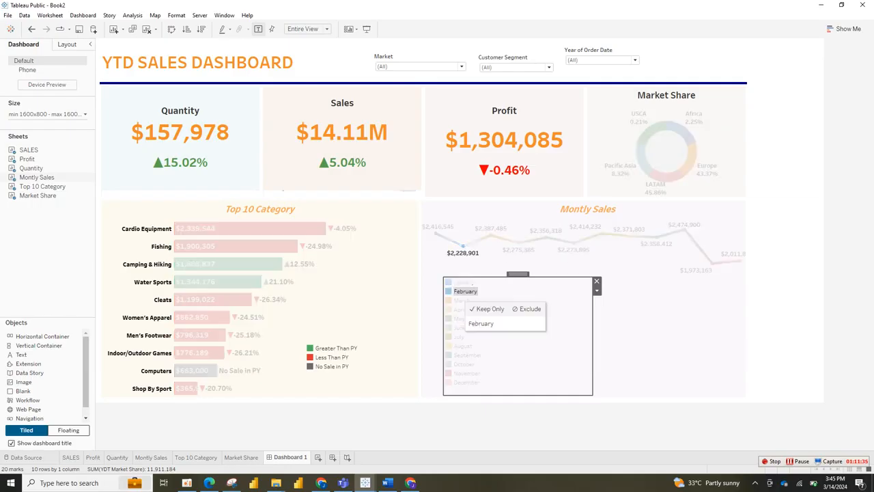
left_click(466, 291)
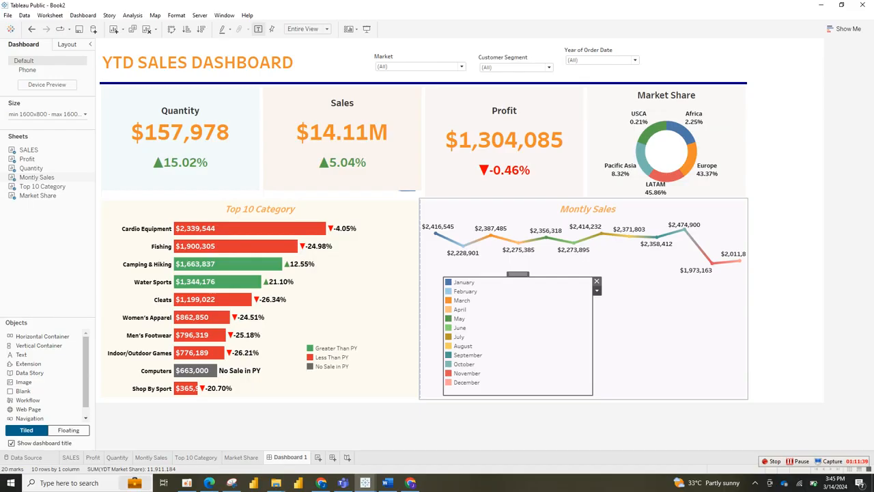
Arrange the month legend's items in a single column
left_click(597, 290)
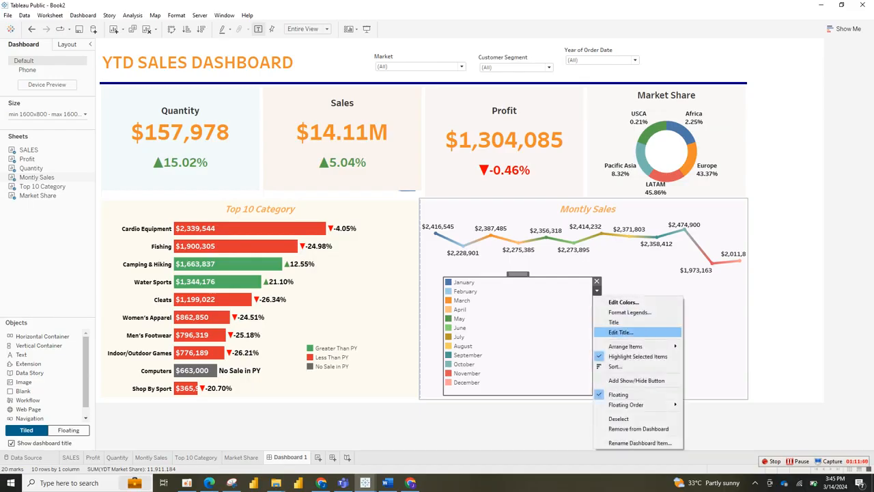
mouse_move(625, 346)
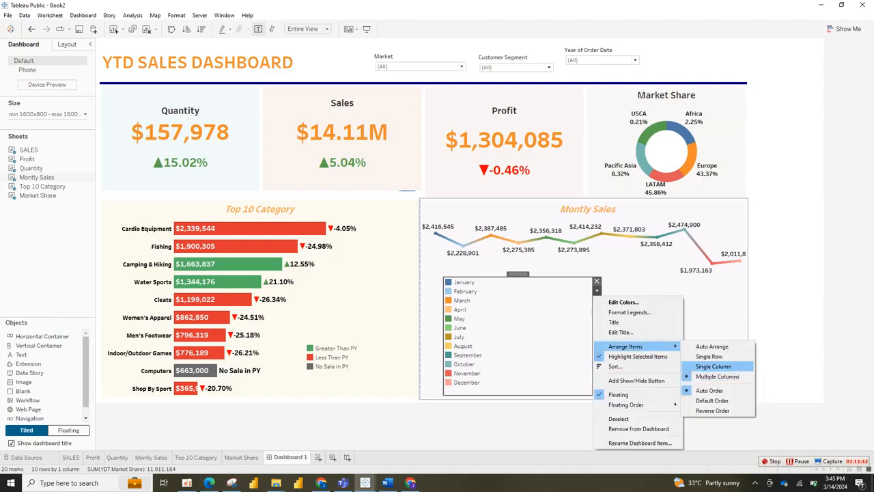
left_click(713, 366)
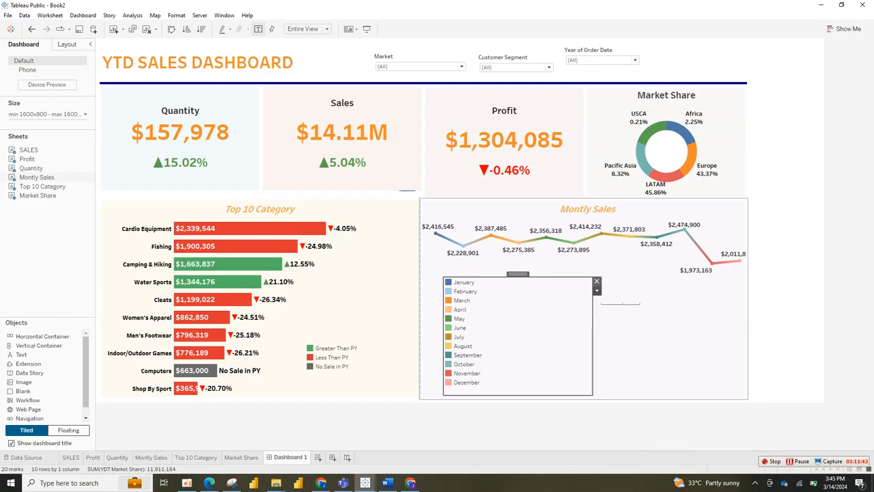
left_click(596, 289)
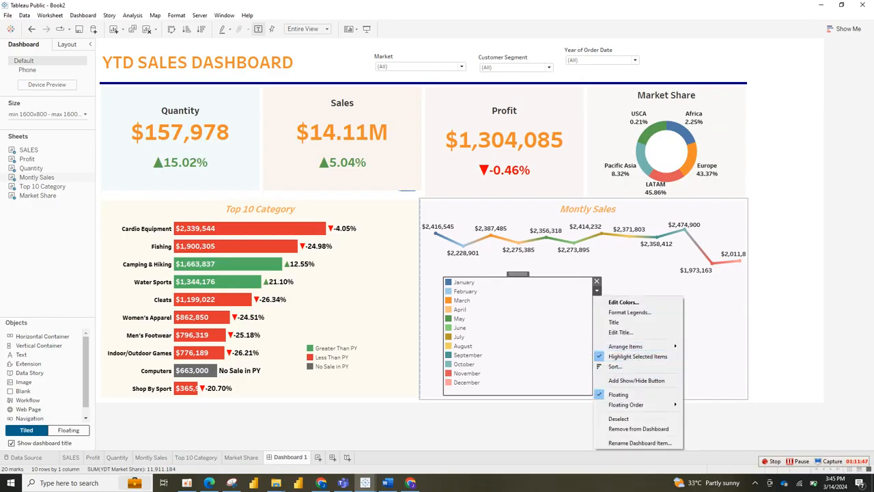
key("Escape")
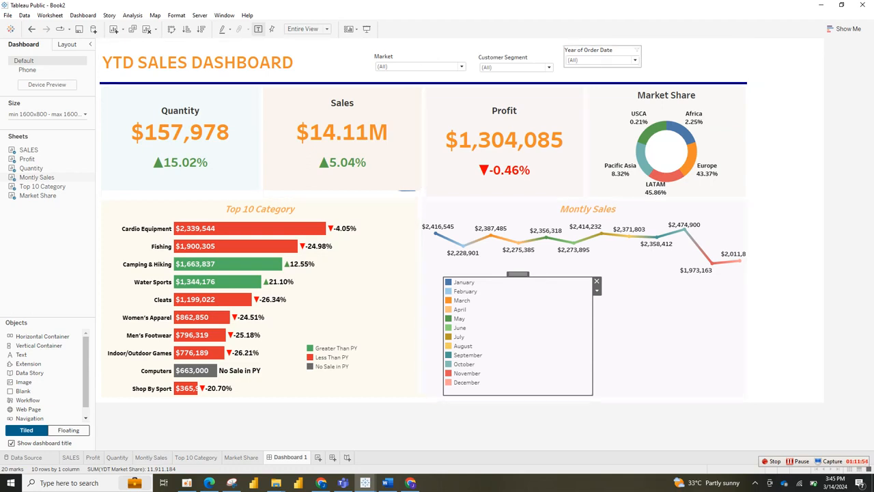
Lower the Year of Order Date filter to line up with Customer Segment in the title band, and collapse the dashboard sidebar
left_click(601, 51)
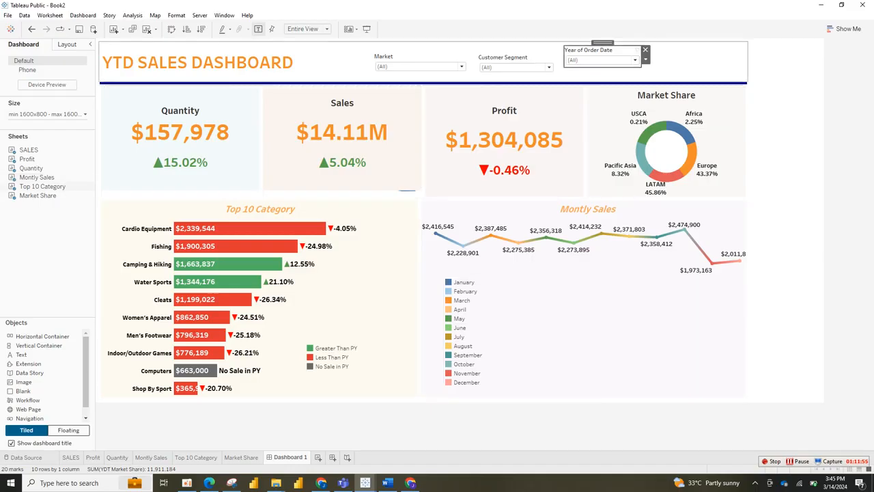
left_click_drag(602, 42, 604, 51)
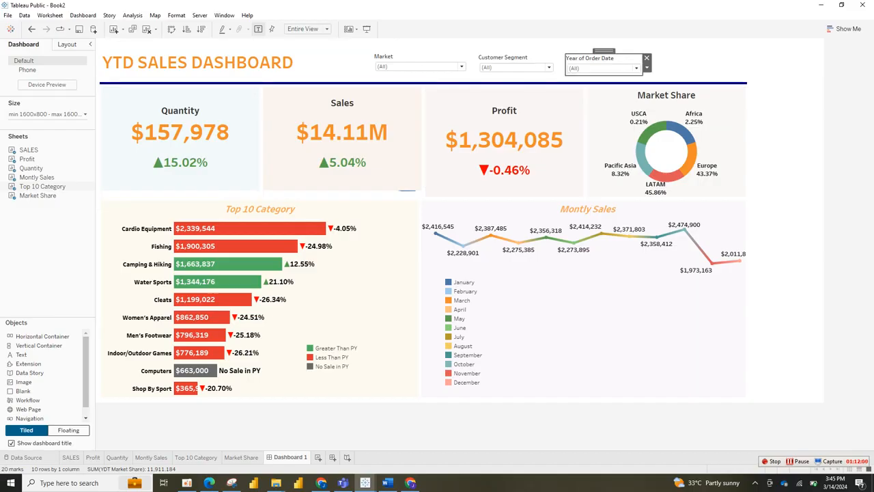
left_click(90, 44)
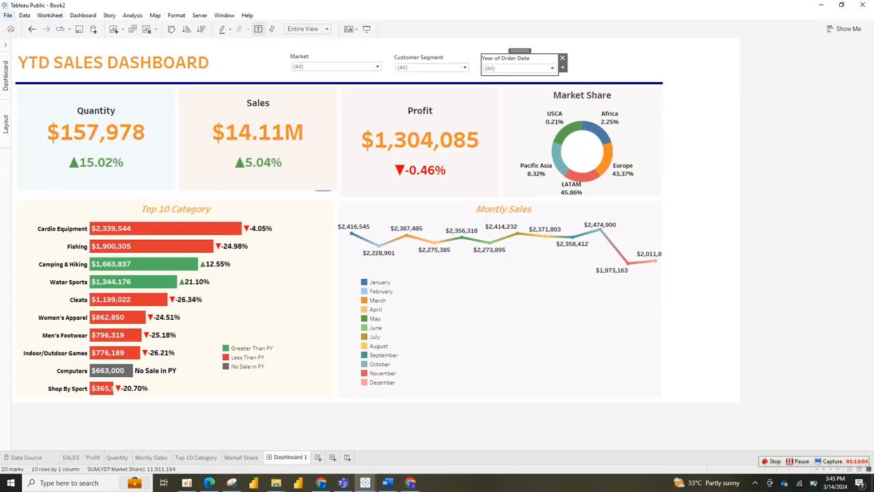
Try to save the workbook to Tableau Public under the title Book2, overwriting the existing workbook
left_click(8, 15)
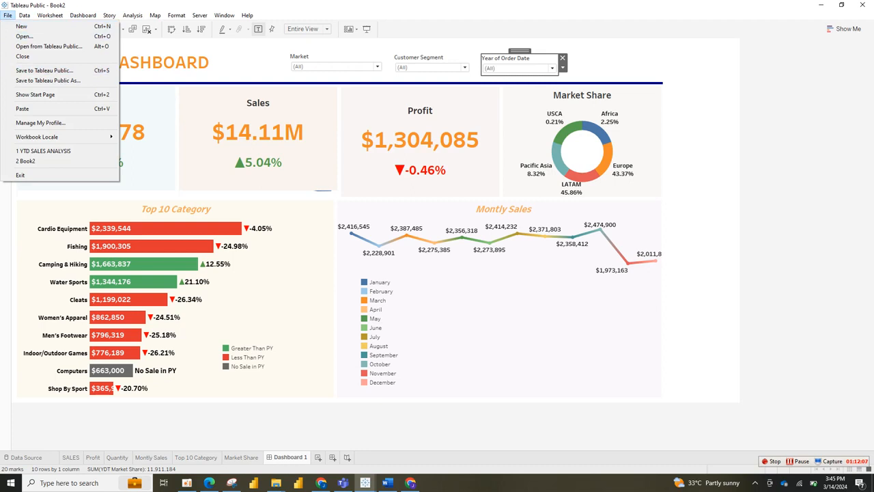
key("Escape")
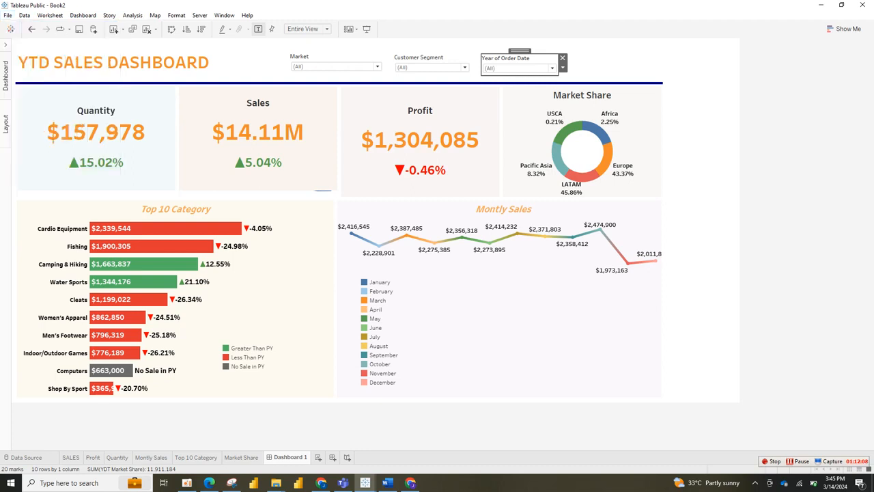
key("alt+f")
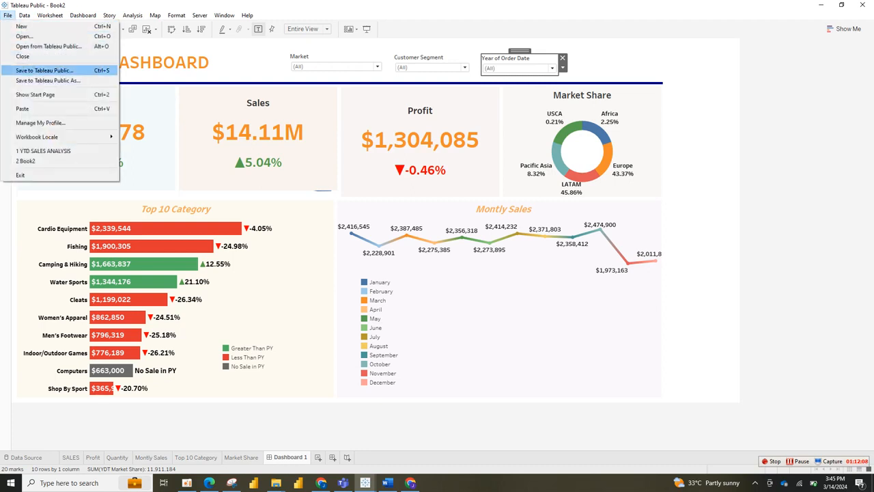
key("Escape")
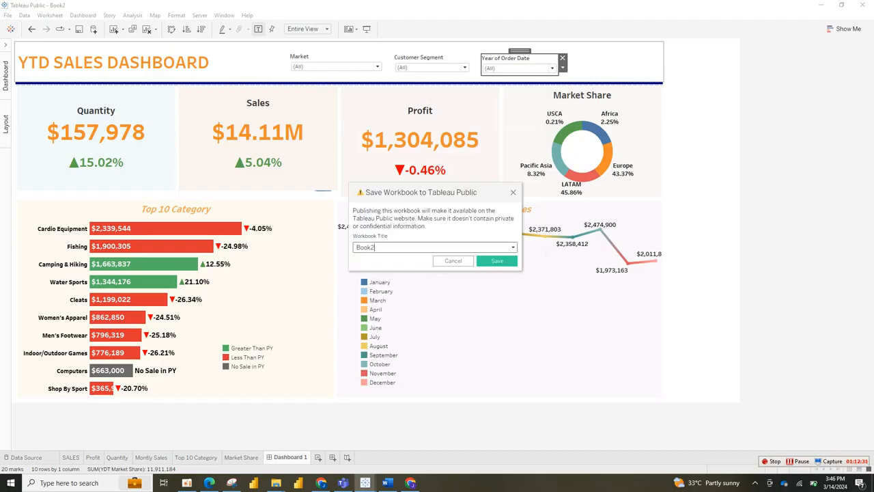
left_click_drag(375, 247, 356, 247)
left_click(375, 248)
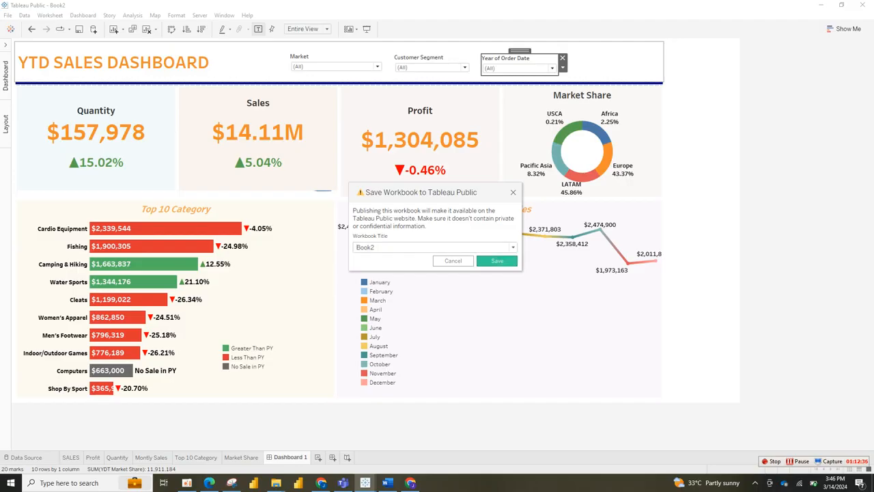
key("Return")
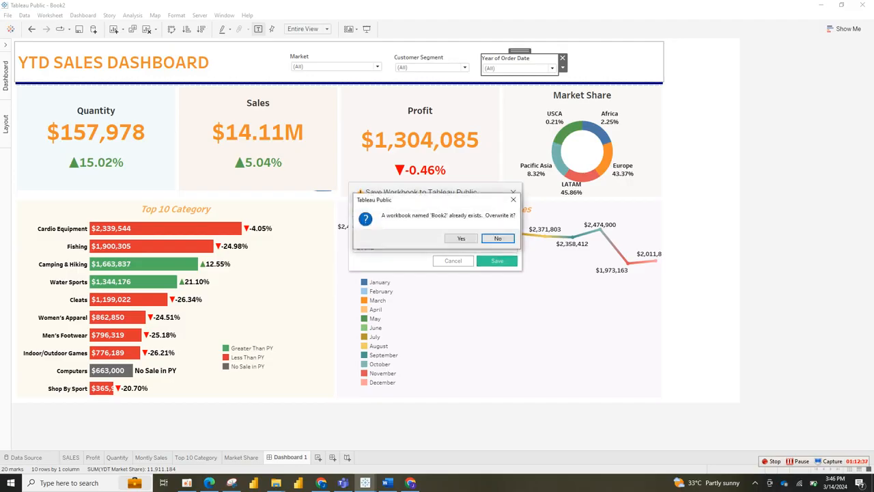
left_click(461, 237)
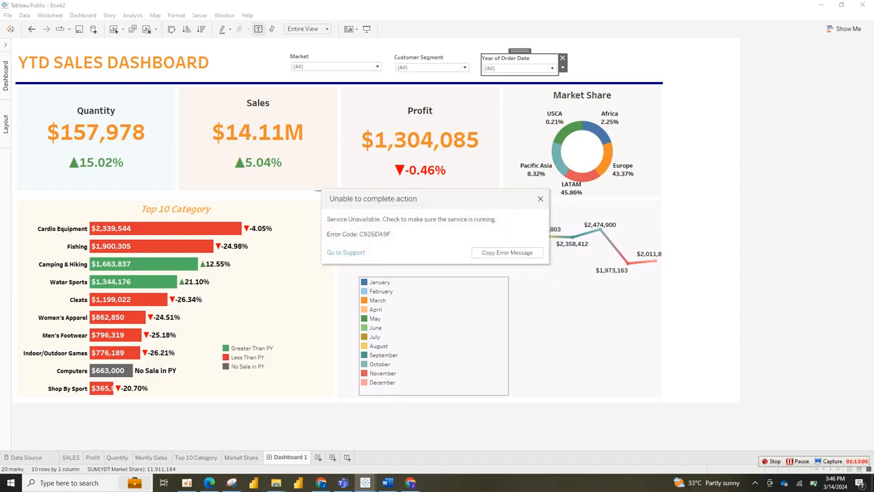
left_click(541, 198)
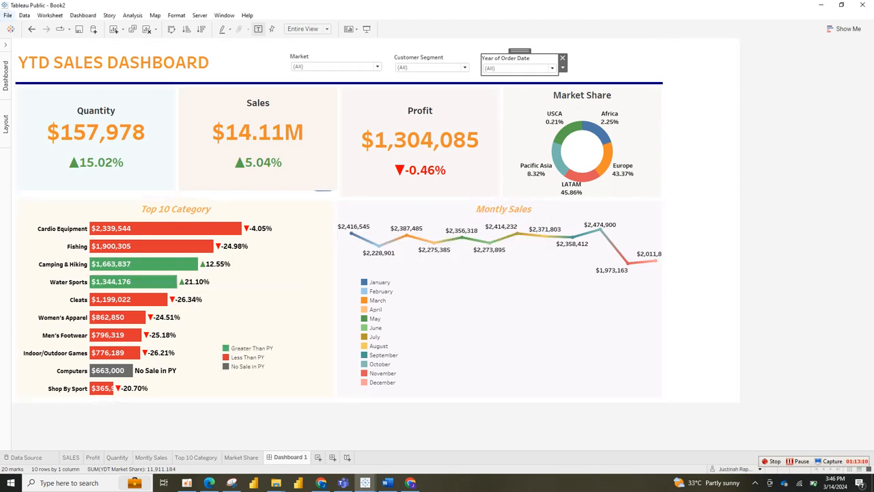
Save the workbook again to Tableau Public with Save As, keeping the title Book2 and overwriting the existing one
left_click(8, 15)
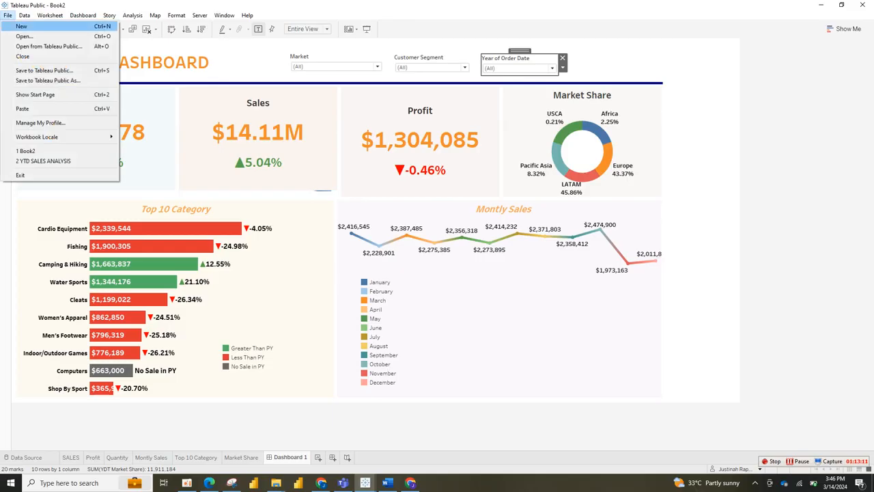
left_click(48, 80)
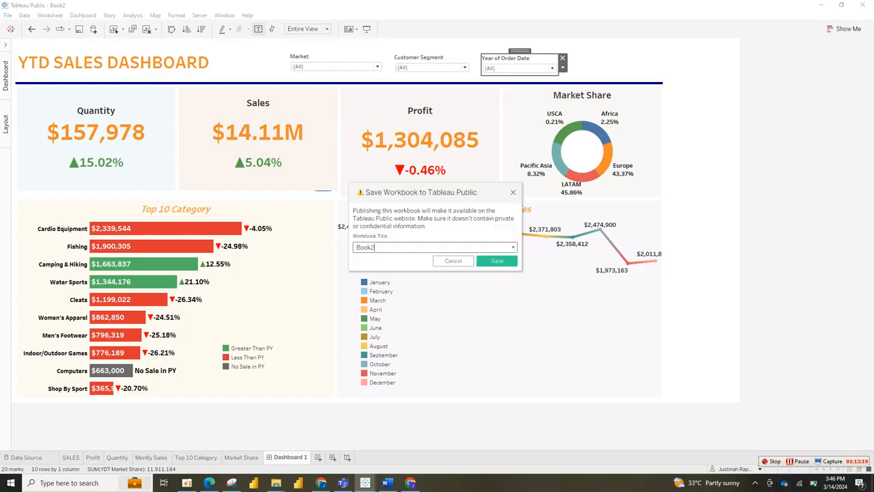
key("Return")
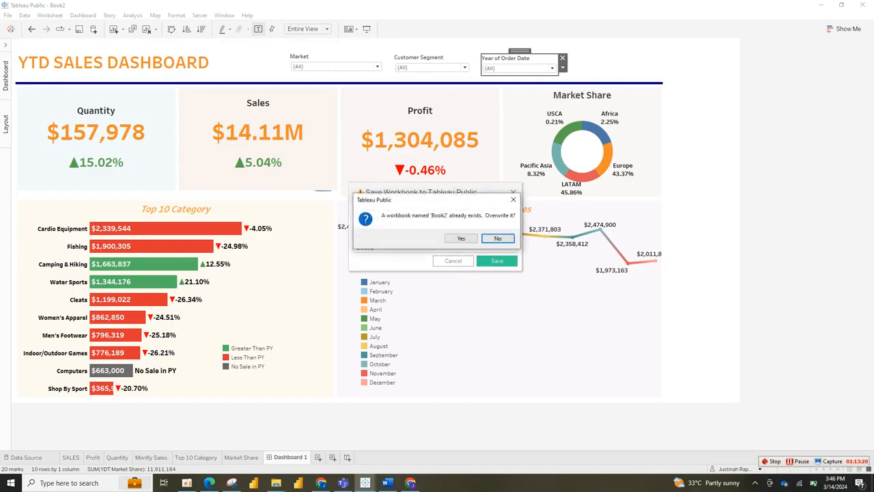
left_click(461, 237)
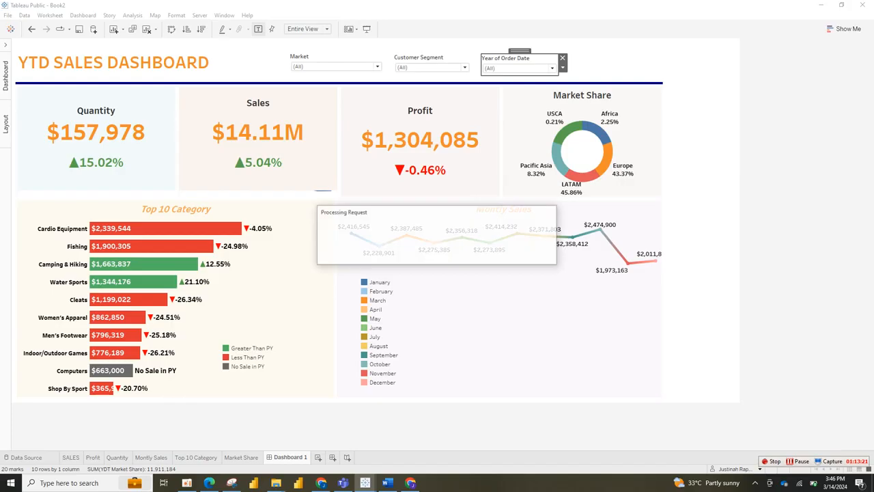